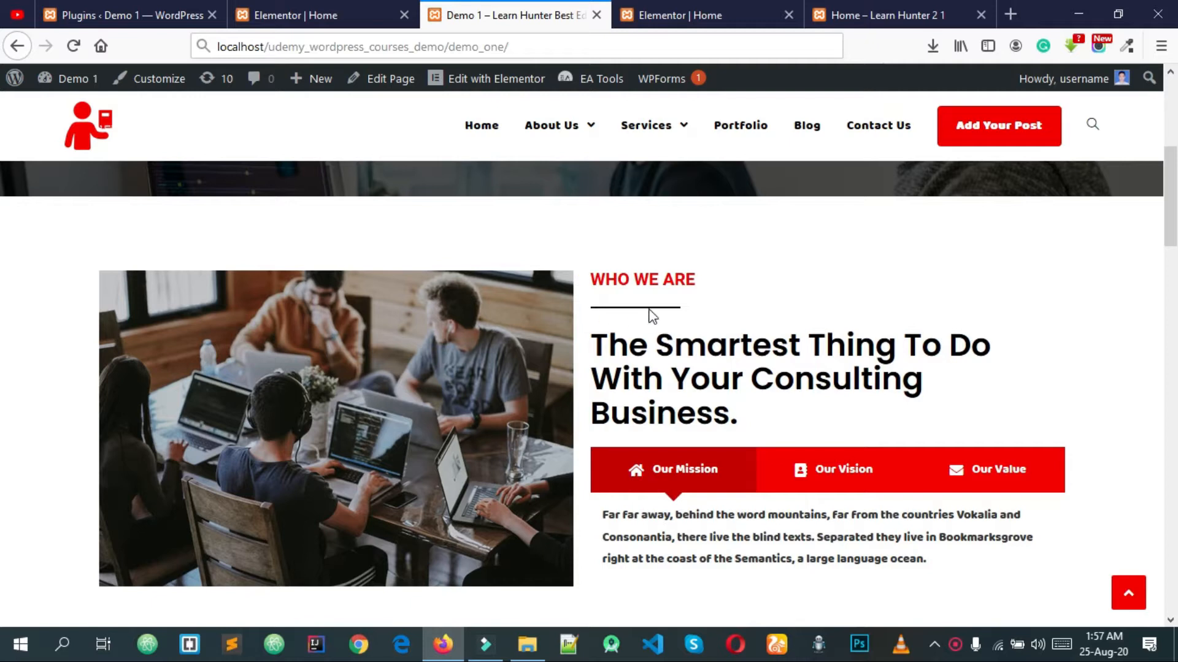
Step: Compare the demo homepage's hero and Who We Are section with the Learn Hunter preview page
{"action": "left_click_drag", "start_coordinate": [618, 271], "coordinate": [882, 397]}
{"action": "left_click", "coordinate": [879, 398]}
{"action": "scroll", "coordinate": [836, 341], "scroll_direction": "up", "scroll_amount": 5}
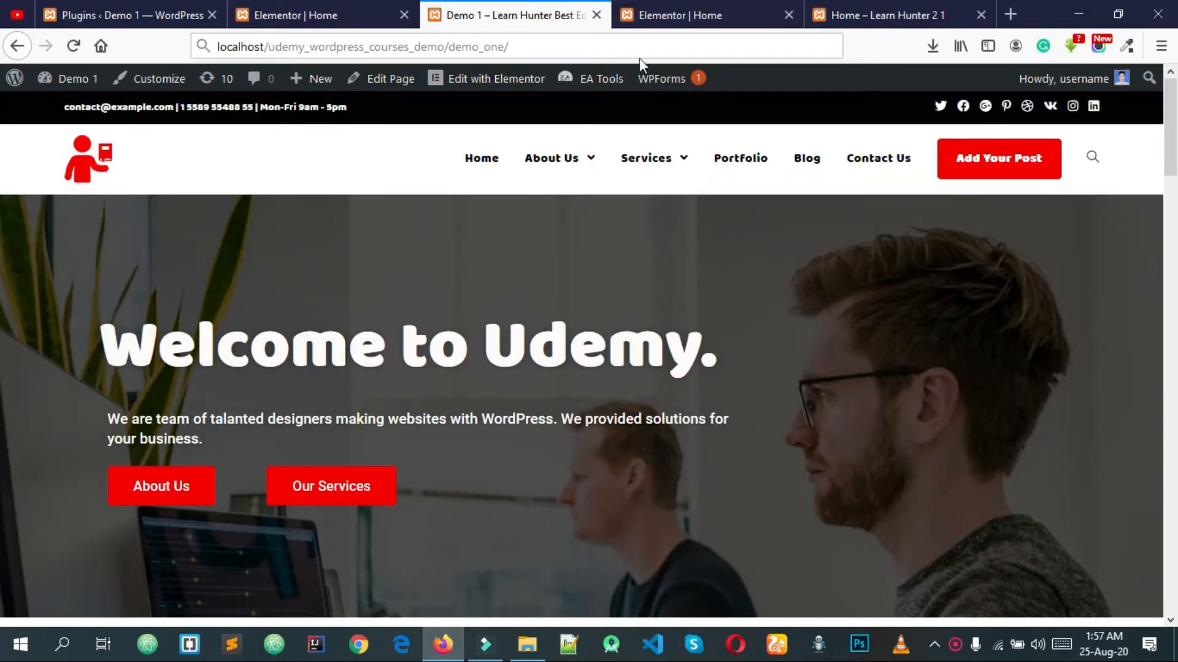
{"action": "left_click", "coordinate": [884, 14]}
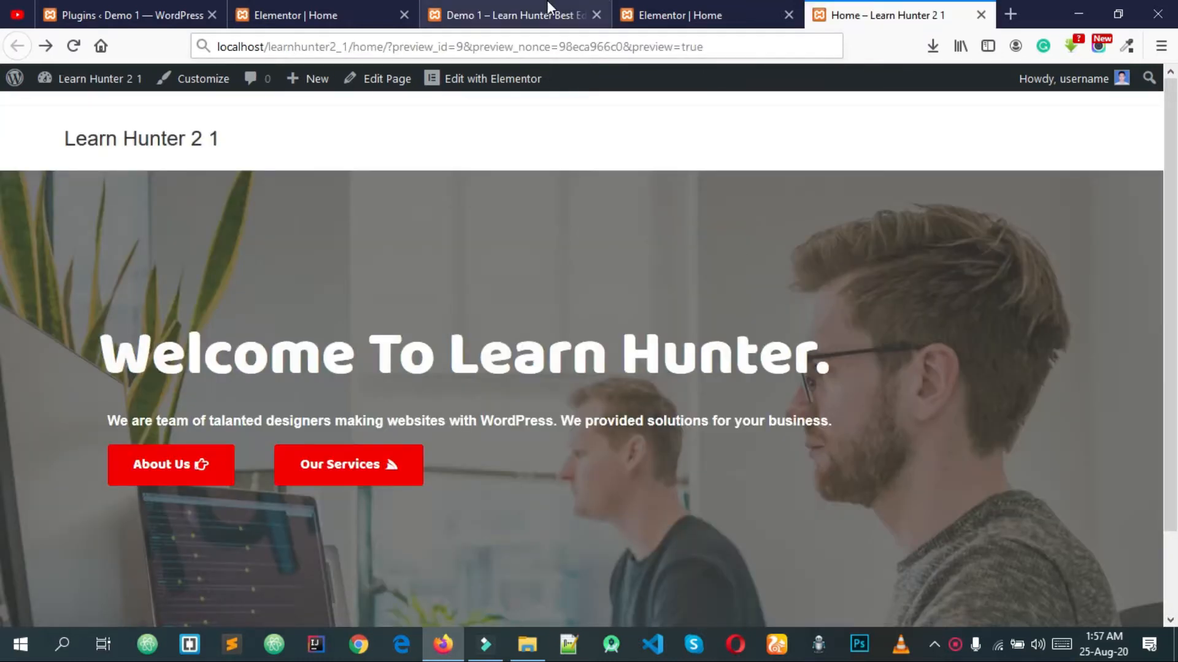
{"action": "left_click", "coordinate": [548, 13]}
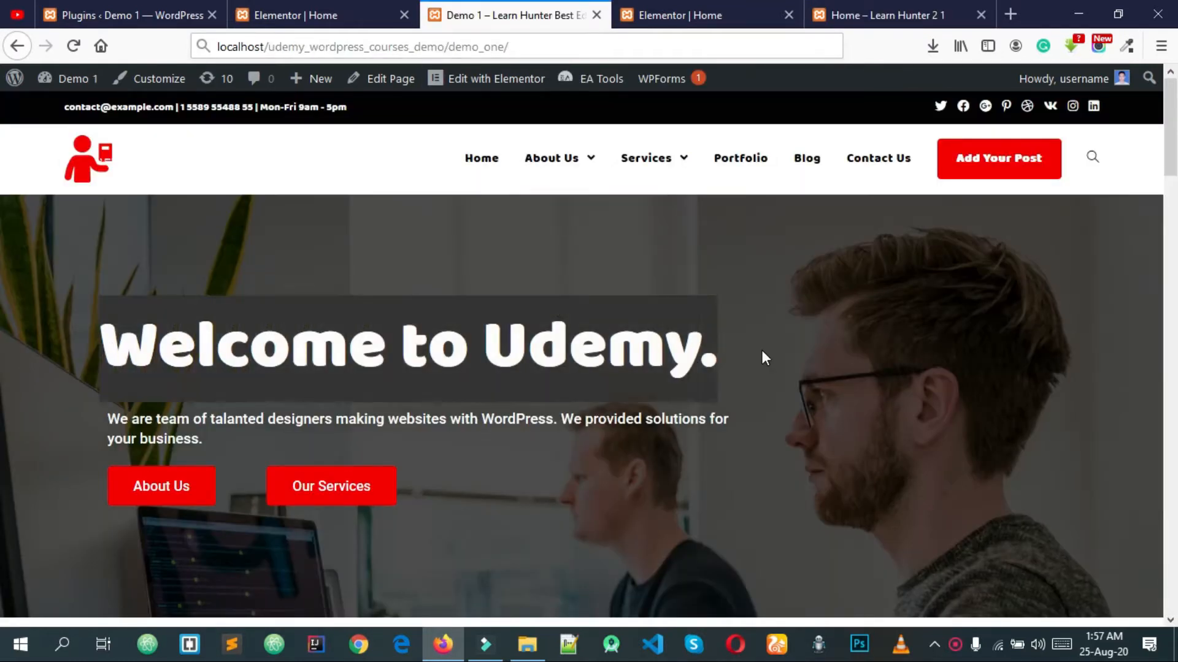
{"action": "left_click", "coordinate": [894, 12]}
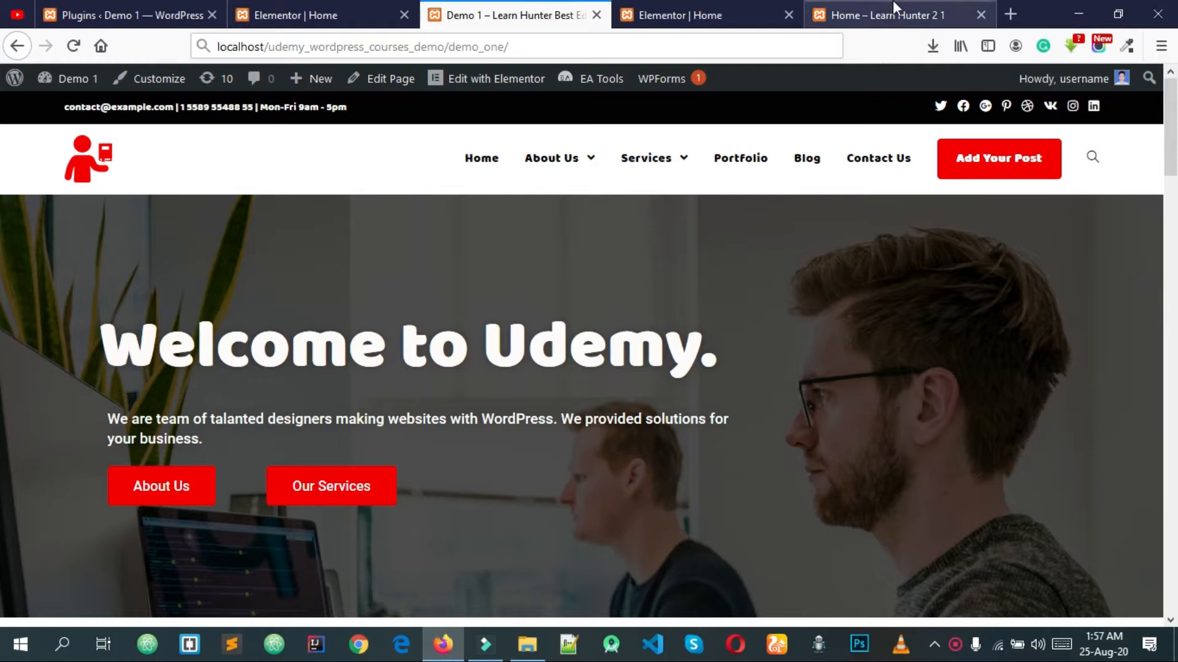
Step: In the Learn Hunter Elementor editor, enable a text shadow on the hero heading and open its shadow colour
{"action": "left_click", "coordinate": [678, 15]}
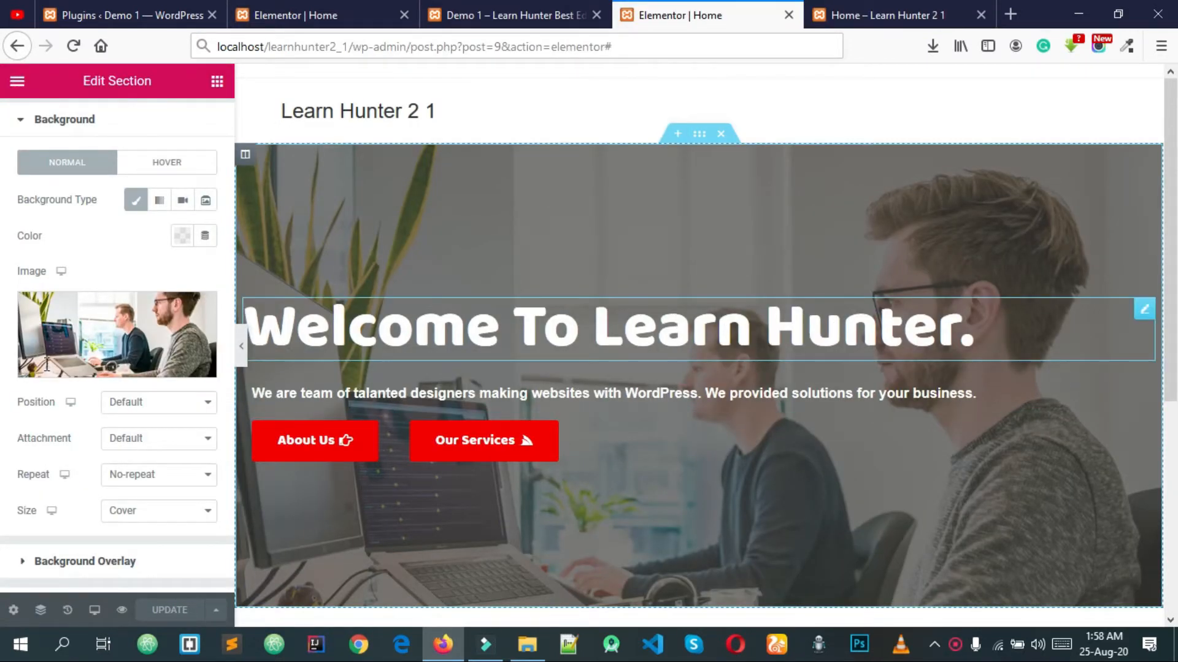
{"action": "left_click", "coordinate": [677, 335]}
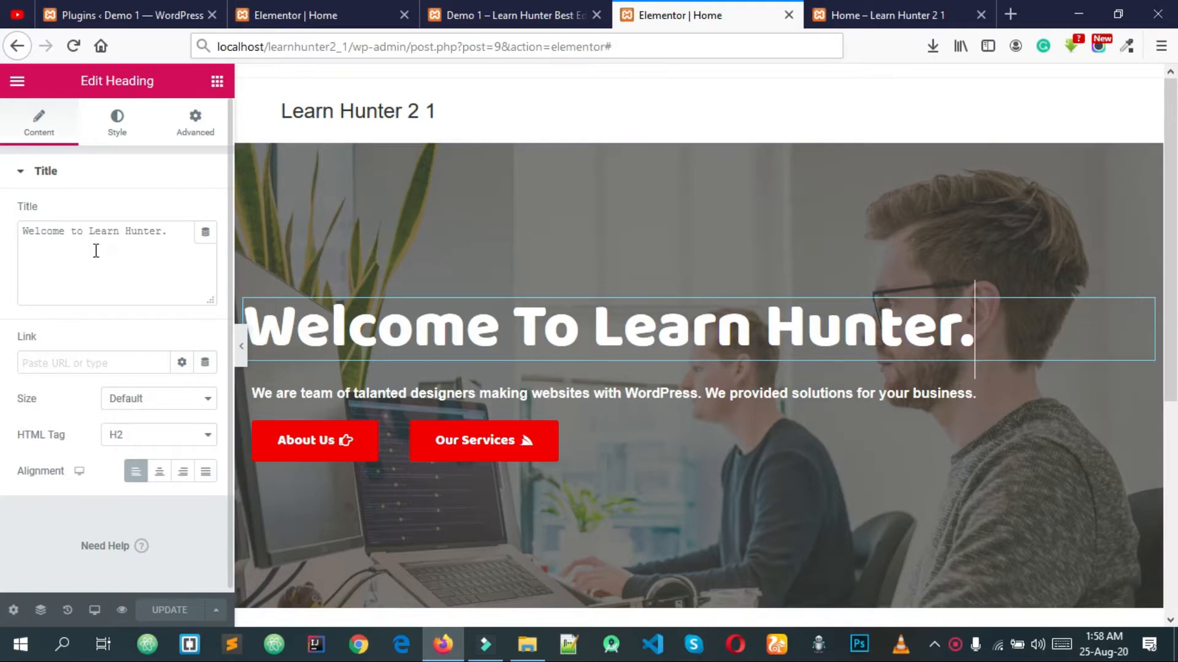
{"action": "left_click", "coordinate": [120, 128]}
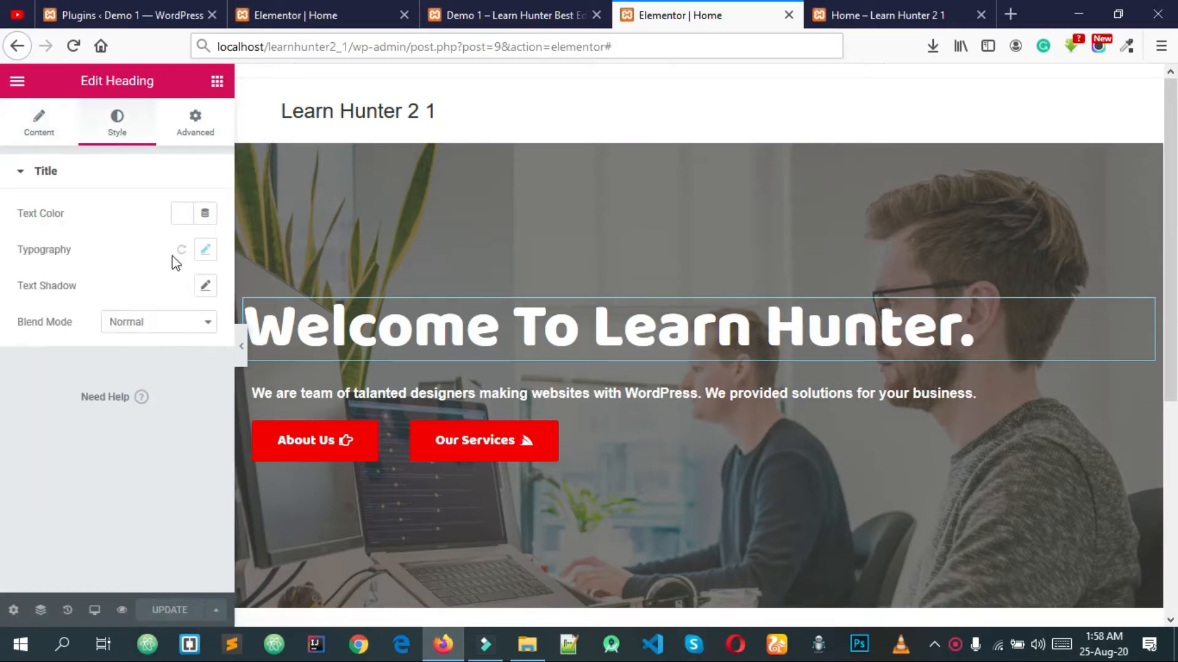
{"action": "left_click", "coordinate": [206, 287]}
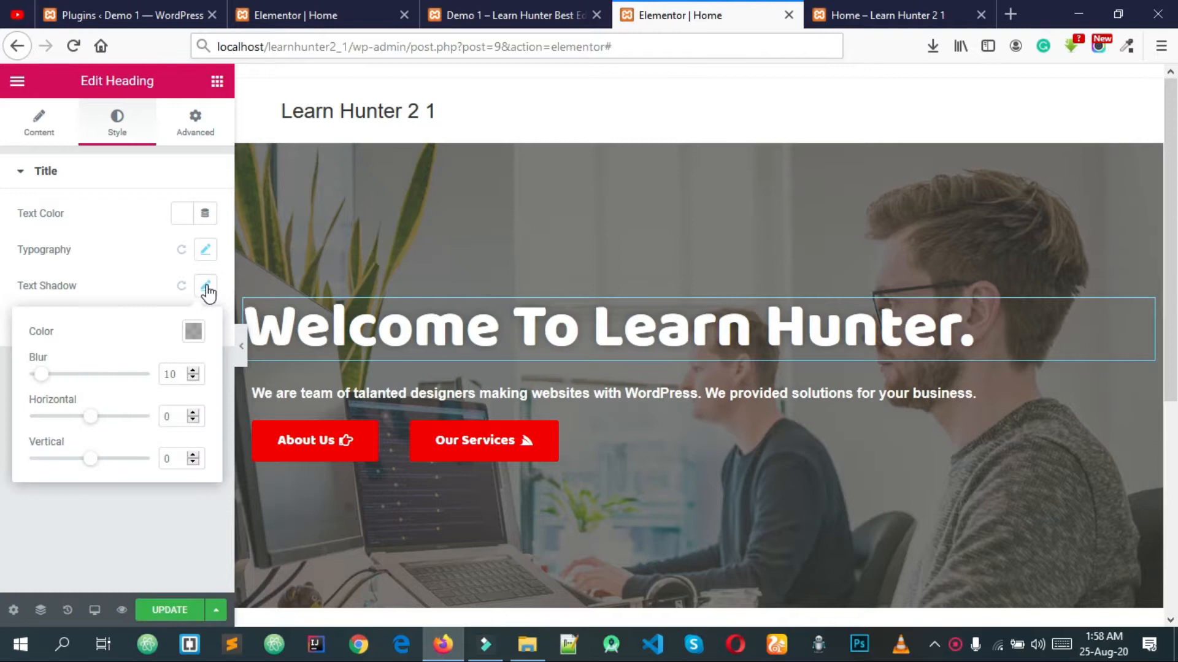
{"action": "left_click", "coordinate": [193, 333]}
Step: Try green and dark red tints, up to rgba(129, 19, 19, 0.3), for the heading's text shadow
{"action": "left_click_drag", "start_coordinate": [306, 399], "coordinate": [324, 401]}
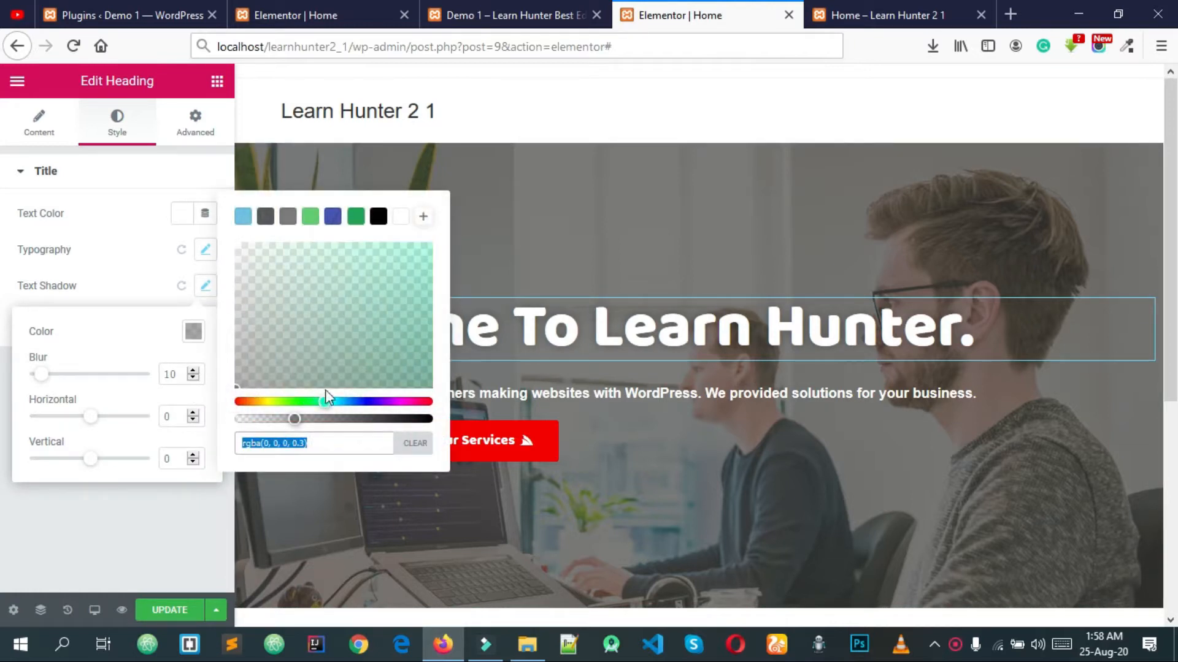
{"action": "left_click", "coordinate": [407, 265]}
{"action": "left_click", "coordinate": [396, 324]}
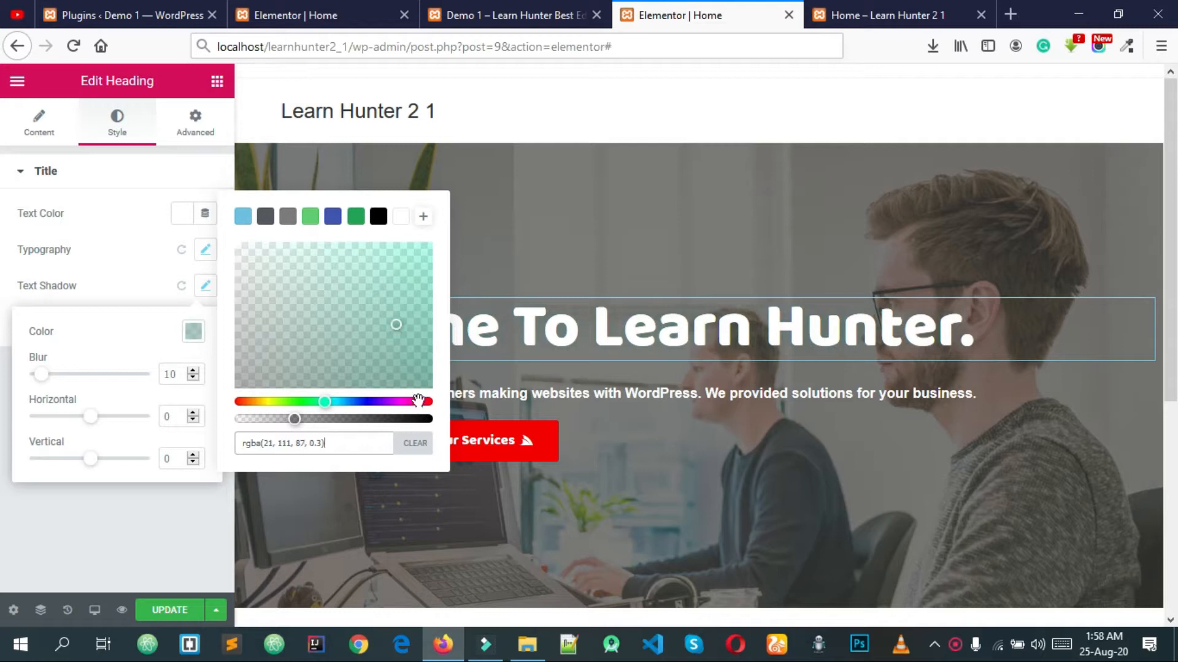
{"action": "left_click_drag", "start_coordinate": [420, 403], "coordinate": [442, 405]}
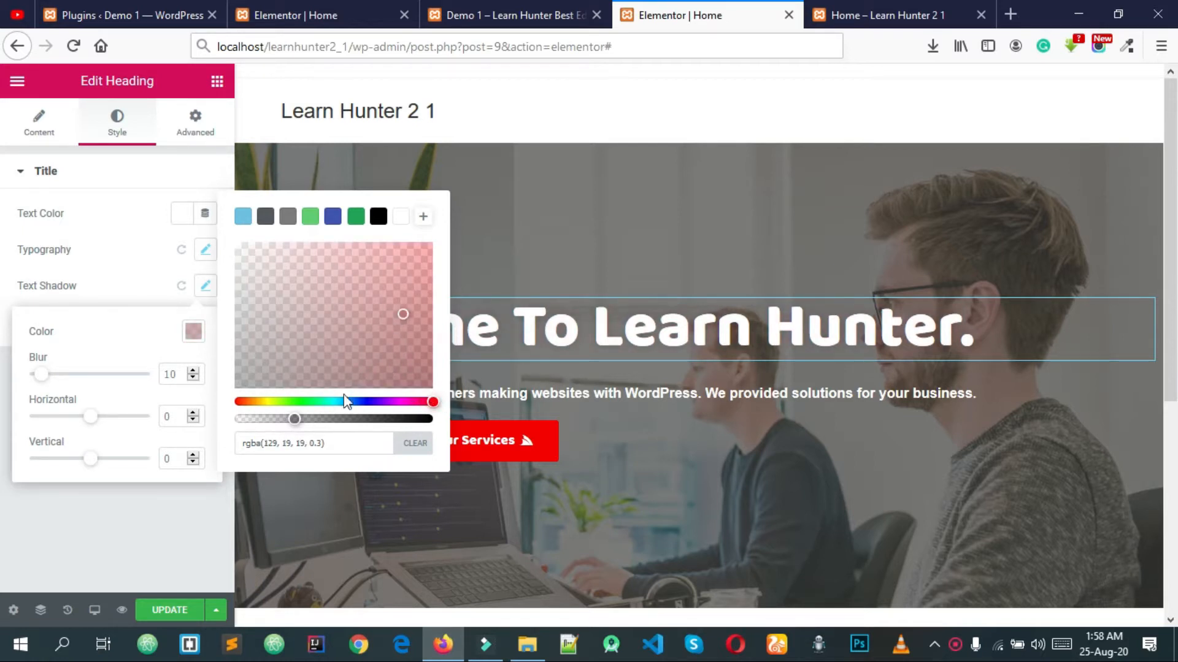
Step: Set the hero heading's text shadow colour to black with an opacity of about 0.87
{"action": "left_click_drag", "start_coordinate": [294, 420], "coordinate": [321, 420]}
{"action": "left_click_drag", "start_coordinate": [400, 420], "coordinate": [424, 421]}
{"action": "mouse_move", "coordinate": [377, 298]}
{"action": "left_mouse_down"}
{"action": "mouse_move", "coordinate": [325, 352]}
{"action": "mouse_move", "coordinate": [215, 408]}
{"action": "left_mouse_up"}
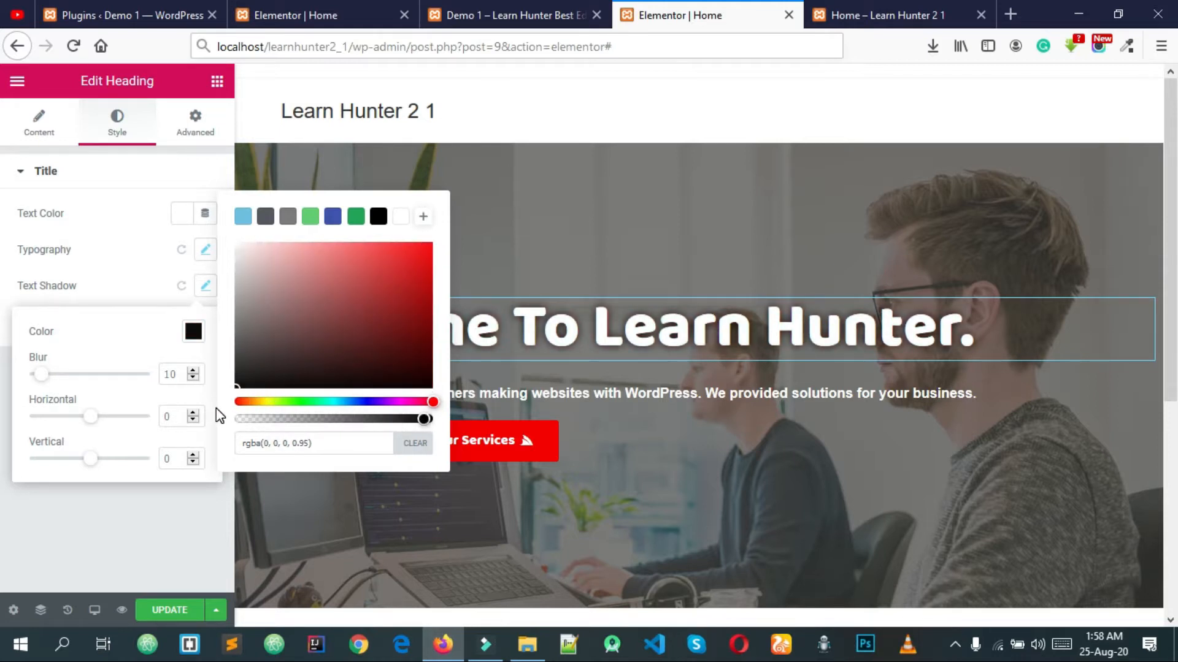
{"action": "left_click_drag", "start_coordinate": [423, 417], "coordinate": [395, 420]}
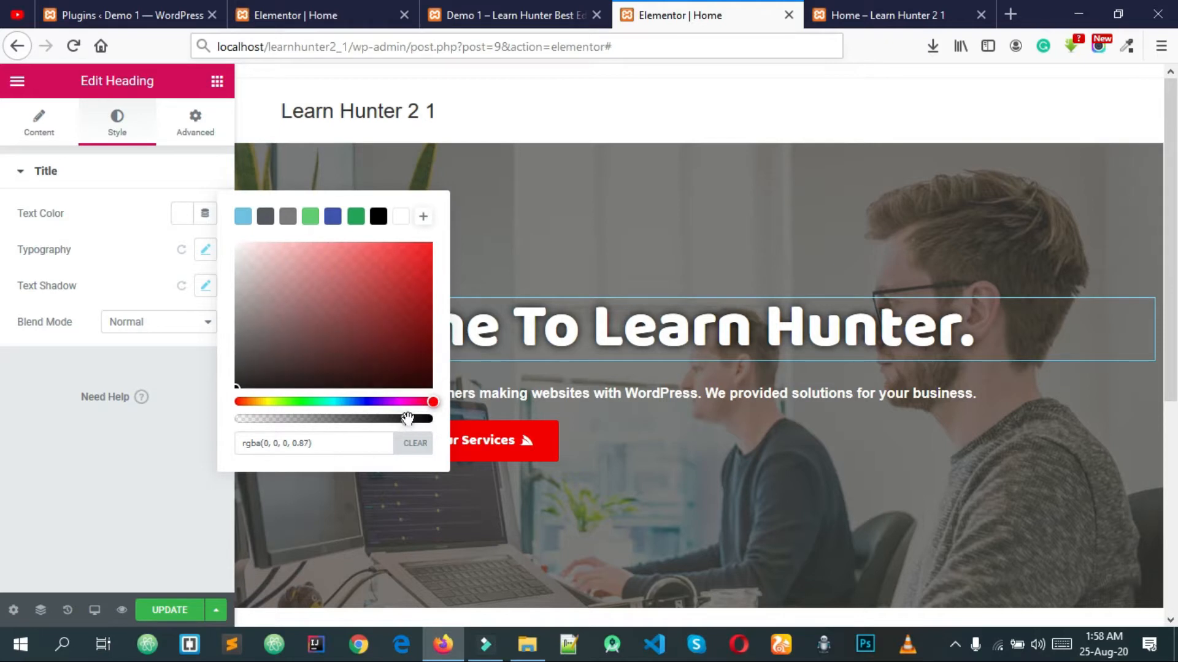
{"action": "left_click", "coordinate": [3, 509]}
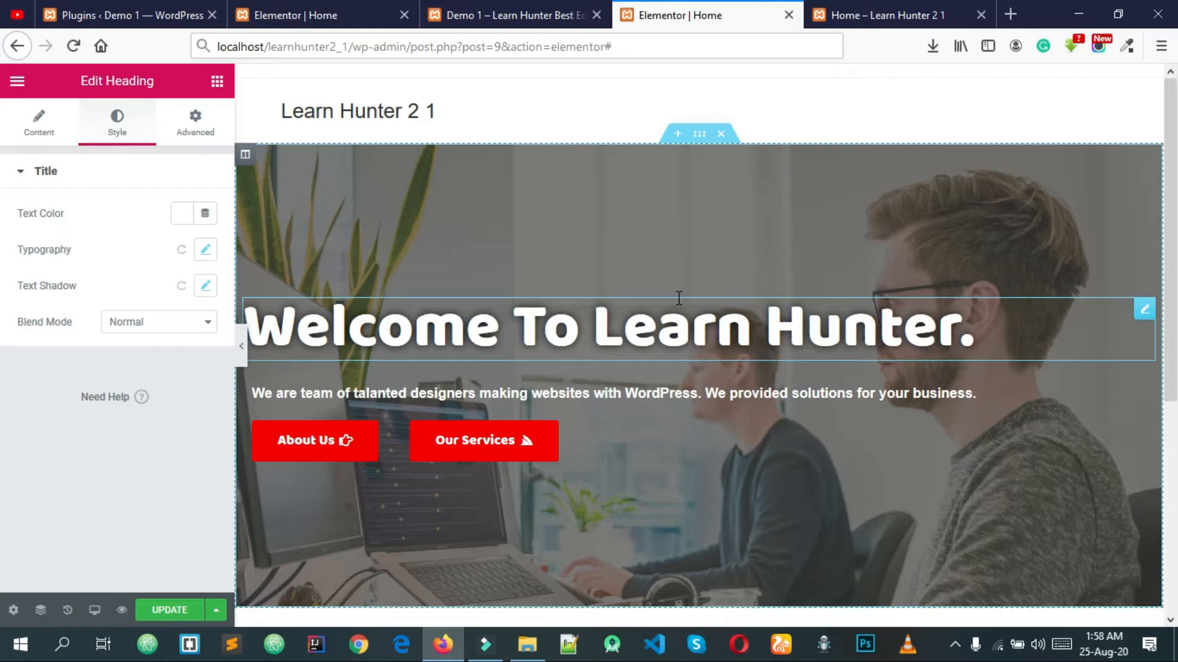
Step: Check the demo's Who We Are layout and add a section with two equal columns below the hero
{"action": "scroll", "coordinate": [835, 326], "scroll_direction": "down", "scroll_amount": 5}
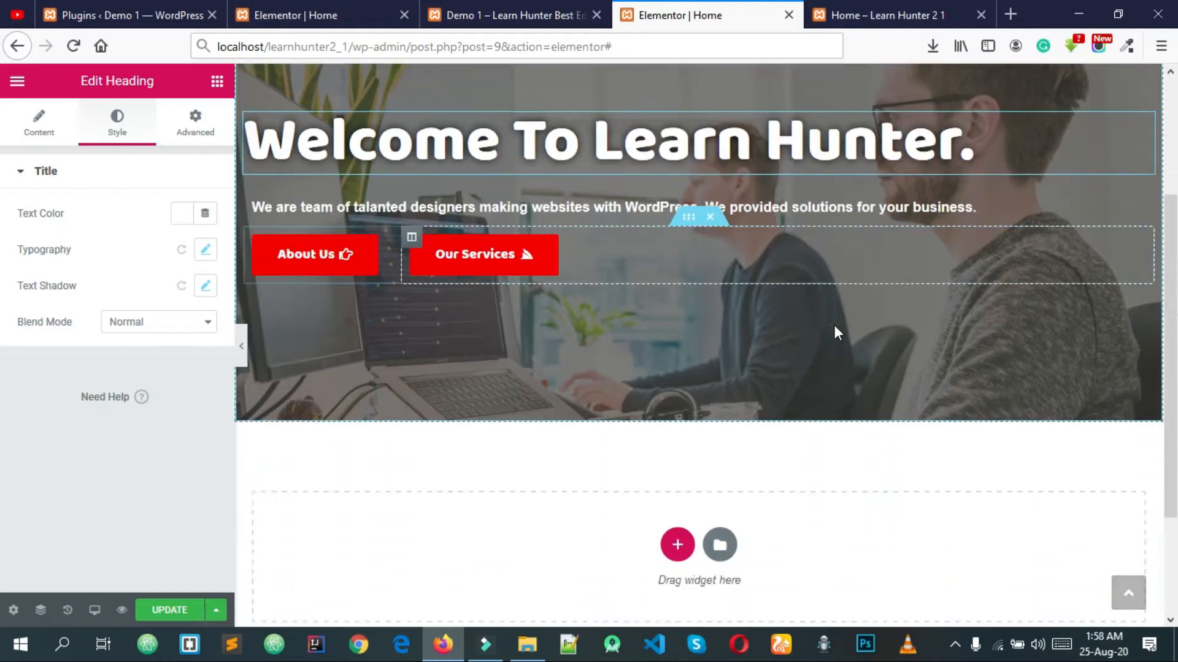
{"action": "scroll", "coordinate": [837, 331], "scroll_direction": "up", "scroll_amount": 4}
{"action": "left_click", "coordinate": [560, 8]}
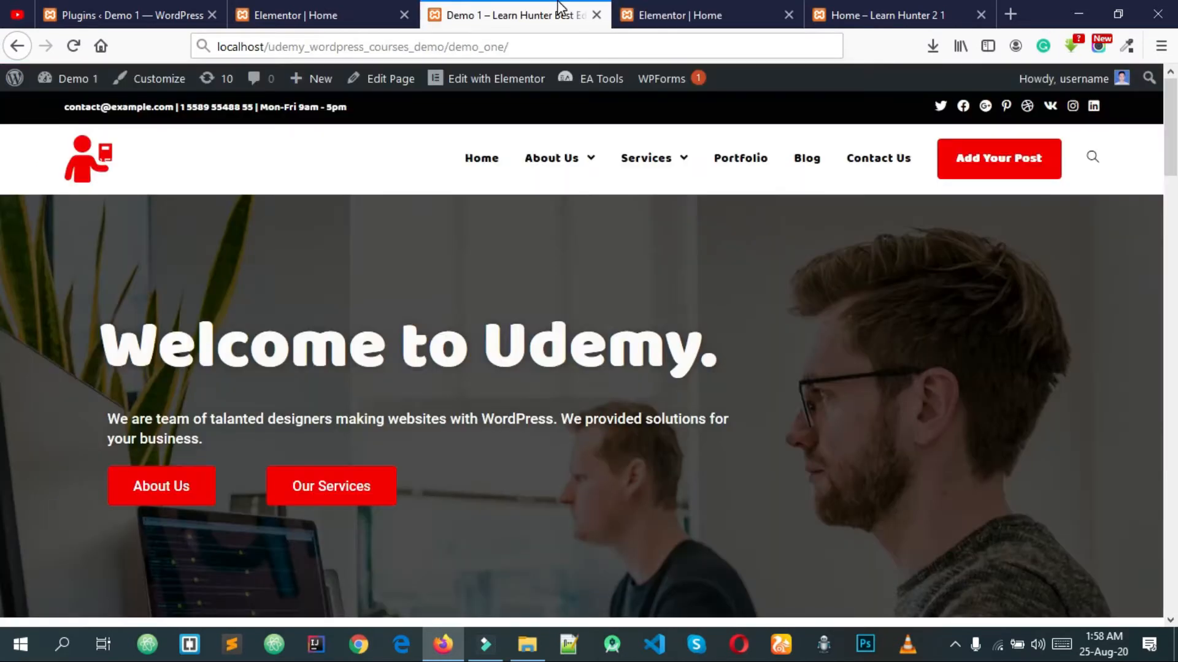
{"action": "scroll", "coordinate": [630, 352], "scroll_direction": "down", "scroll_amount": 5}
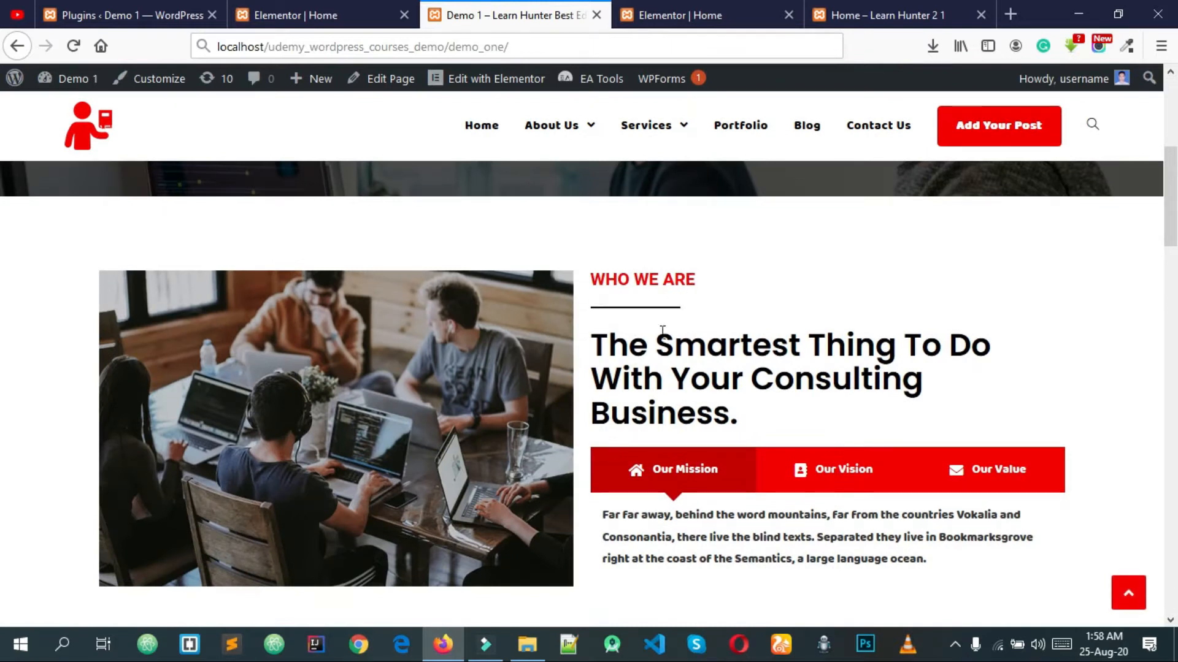
{"action": "left_click", "coordinate": [705, 13]}
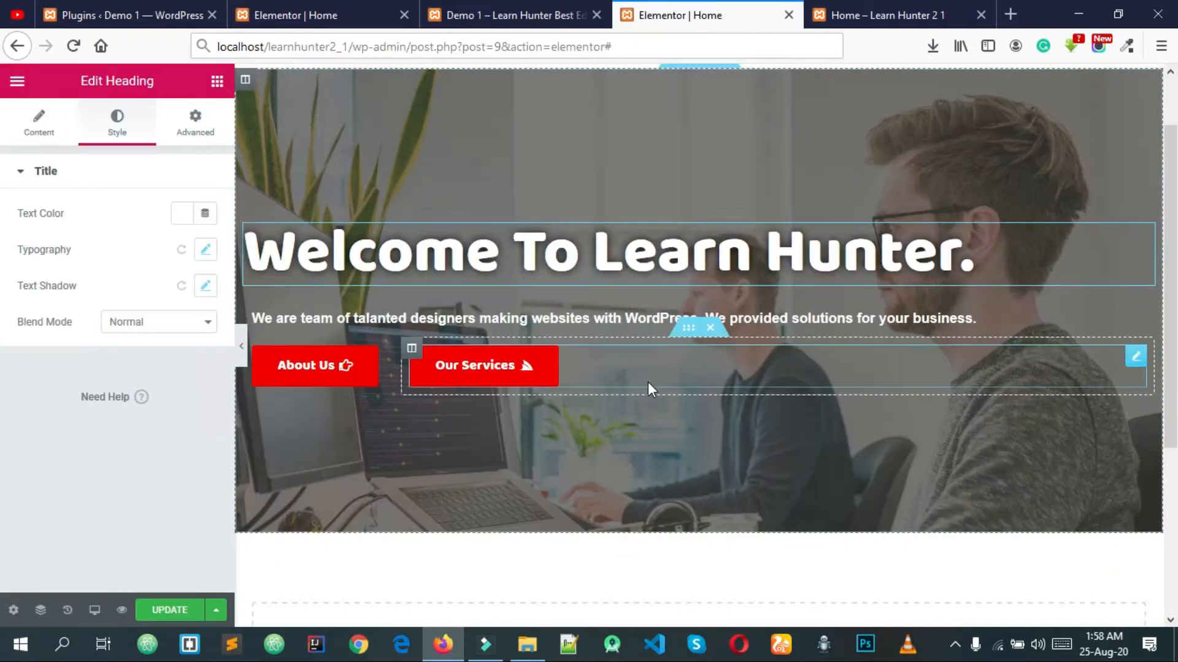
{"action": "scroll", "coordinate": [614, 386], "scroll_direction": "down", "scroll_amount": 4}
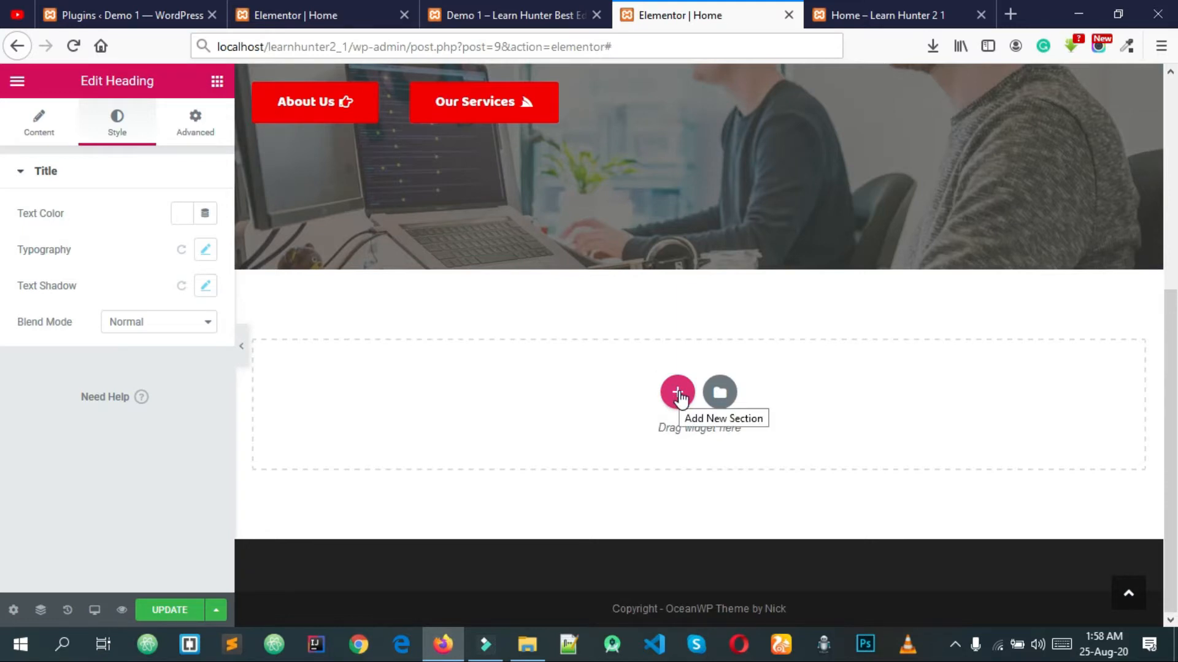
{"action": "left_click", "coordinate": [677, 392]}
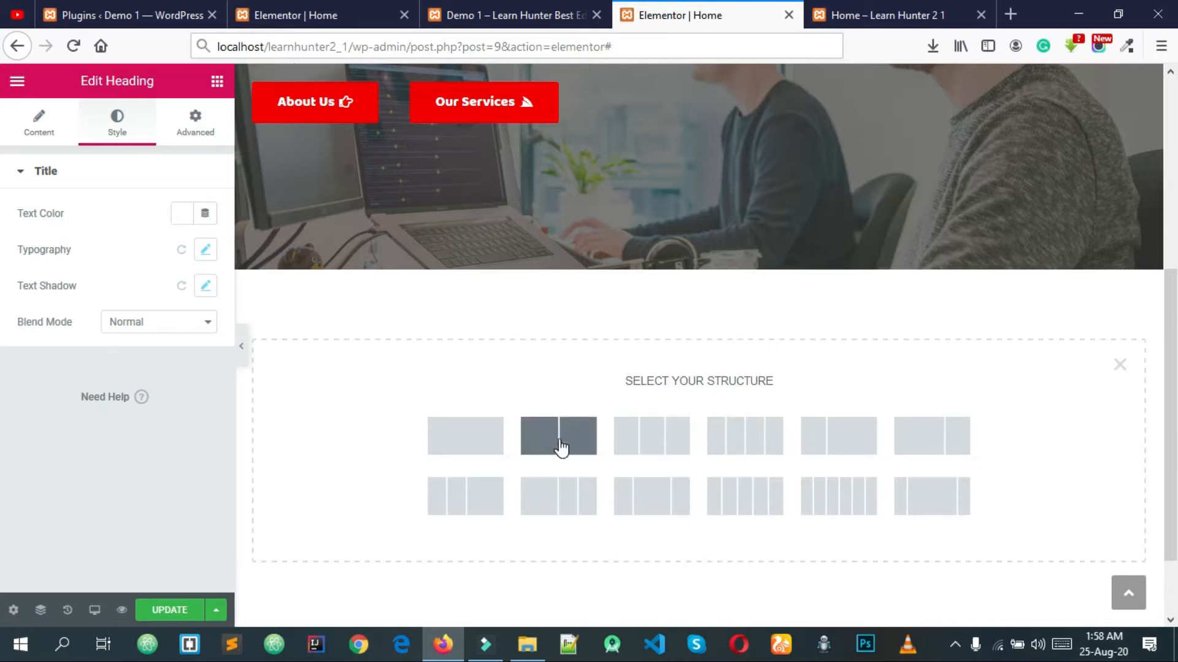
{"action": "left_click", "coordinate": [560, 442]}
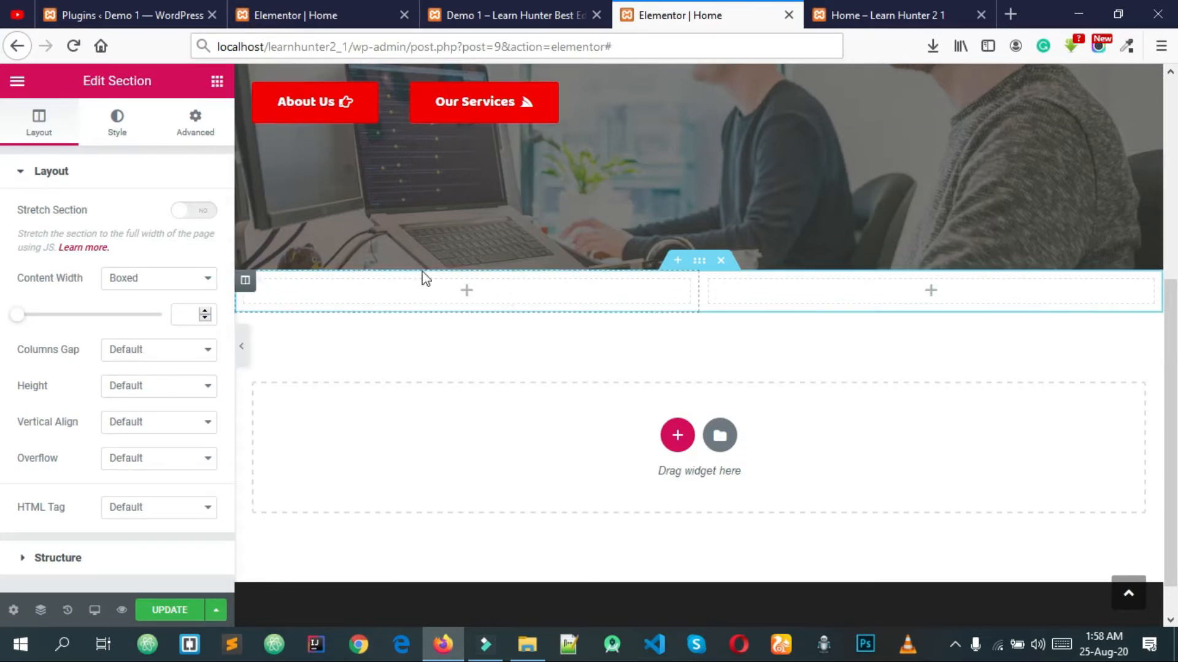
Step: Add an Image widget to the new section's first column, using the media library photo of the team with laptops around a table
{"action": "left_click", "coordinate": [217, 81]}
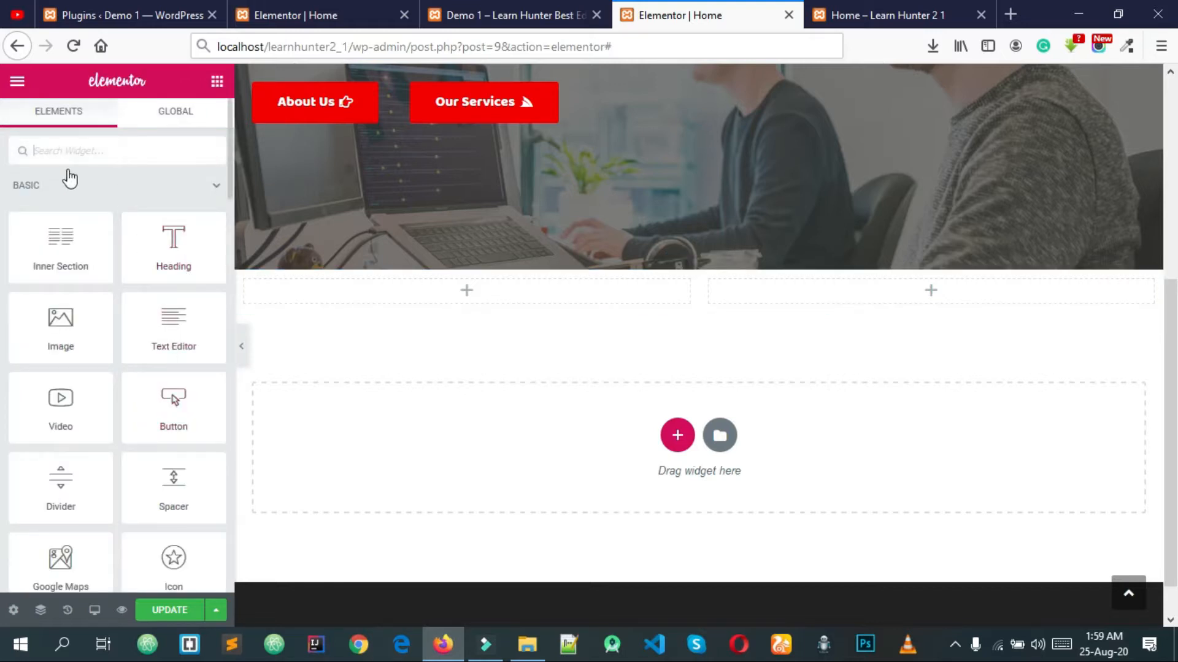
{"action": "left_click_drag", "start_coordinate": [68, 337], "coordinate": [475, 295]}
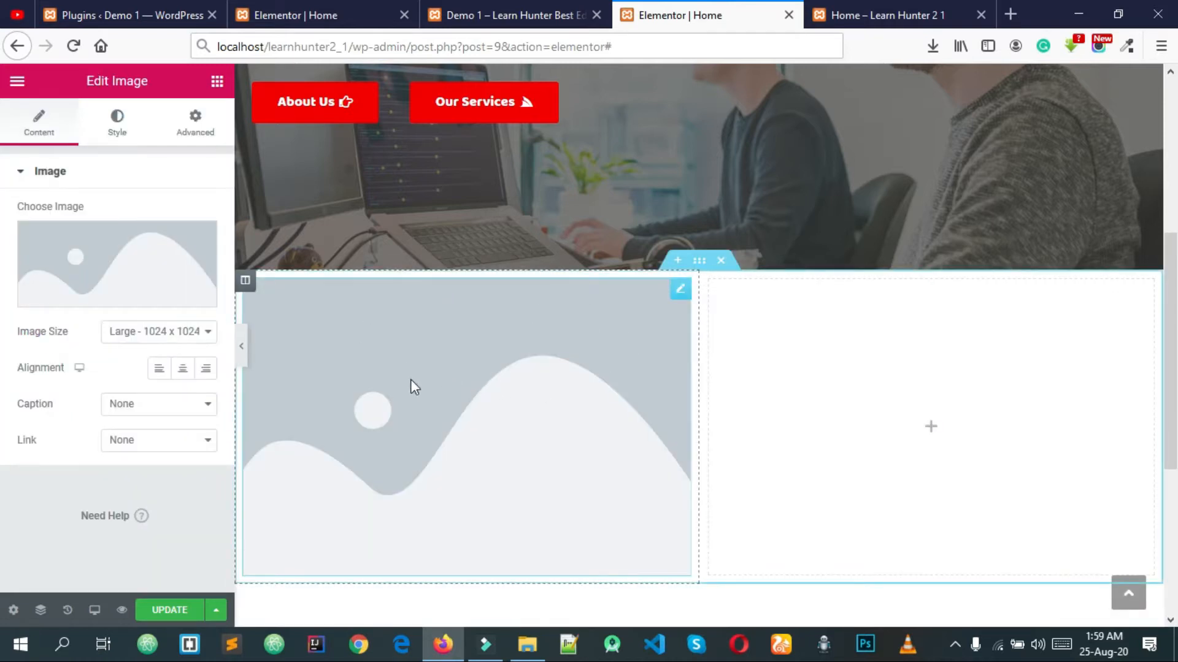
{"action": "left_click", "coordinate": [543, 15]}
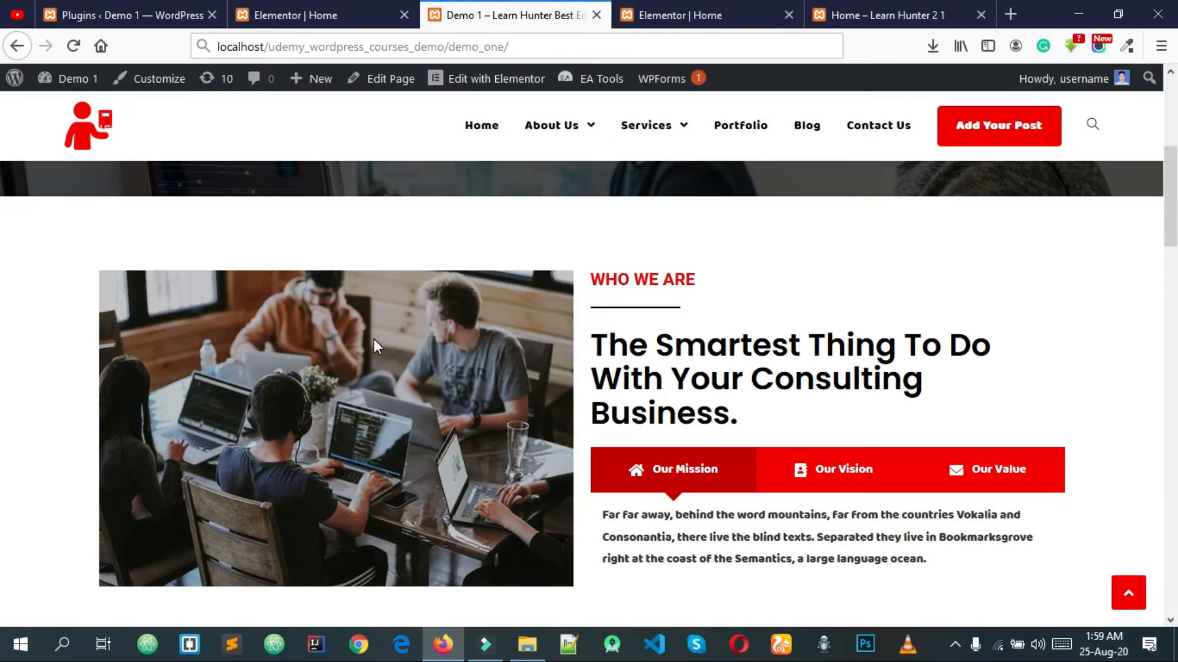
{"action": "left_click", "coordinate": [680, 15]}
{"action": "left_click", "coordinate": [120, 251]}
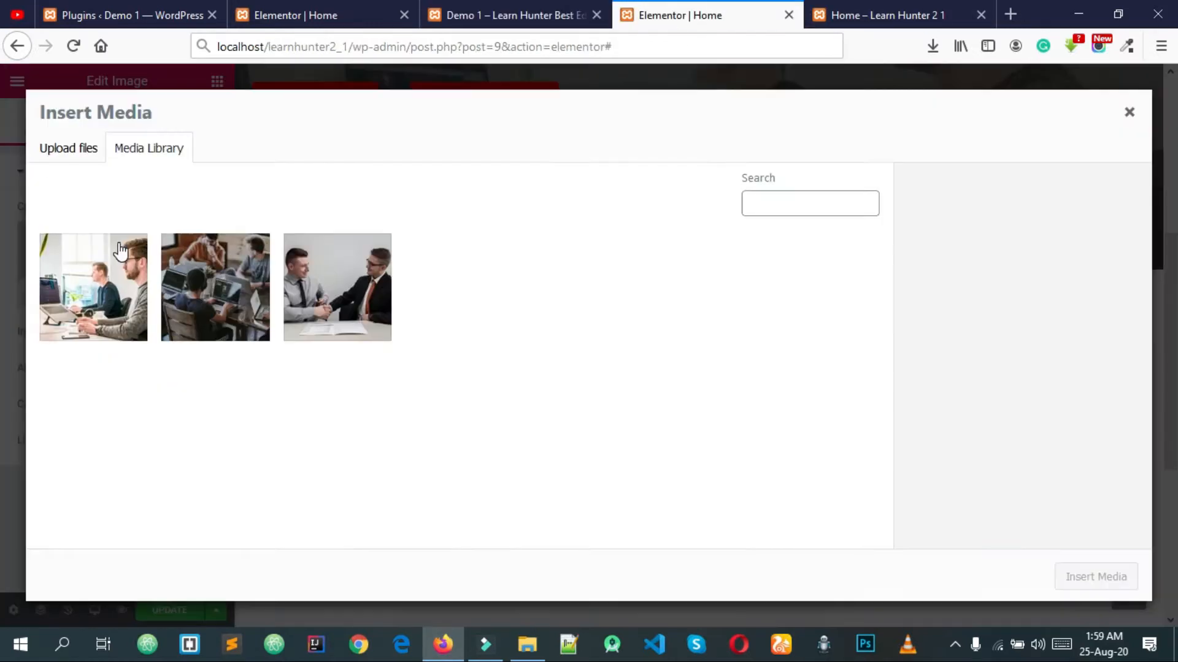
{"action": "left_click", "coordinate": [208, 303]}
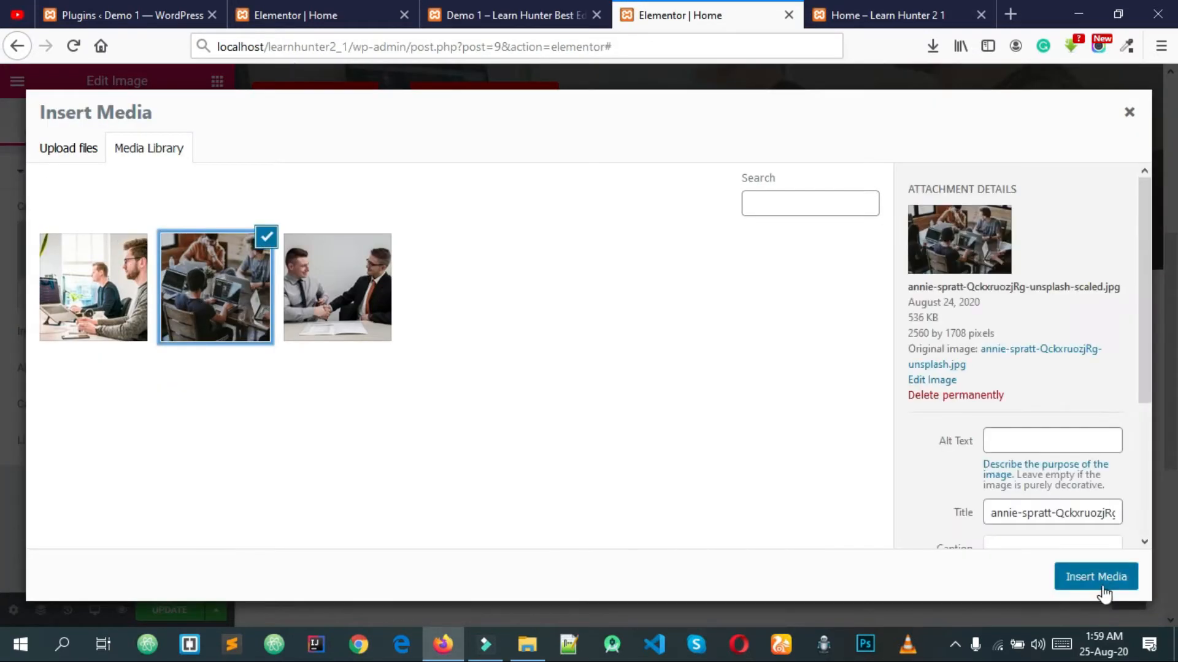
{"action": "left_click", "coordinate": [1096, 577]}
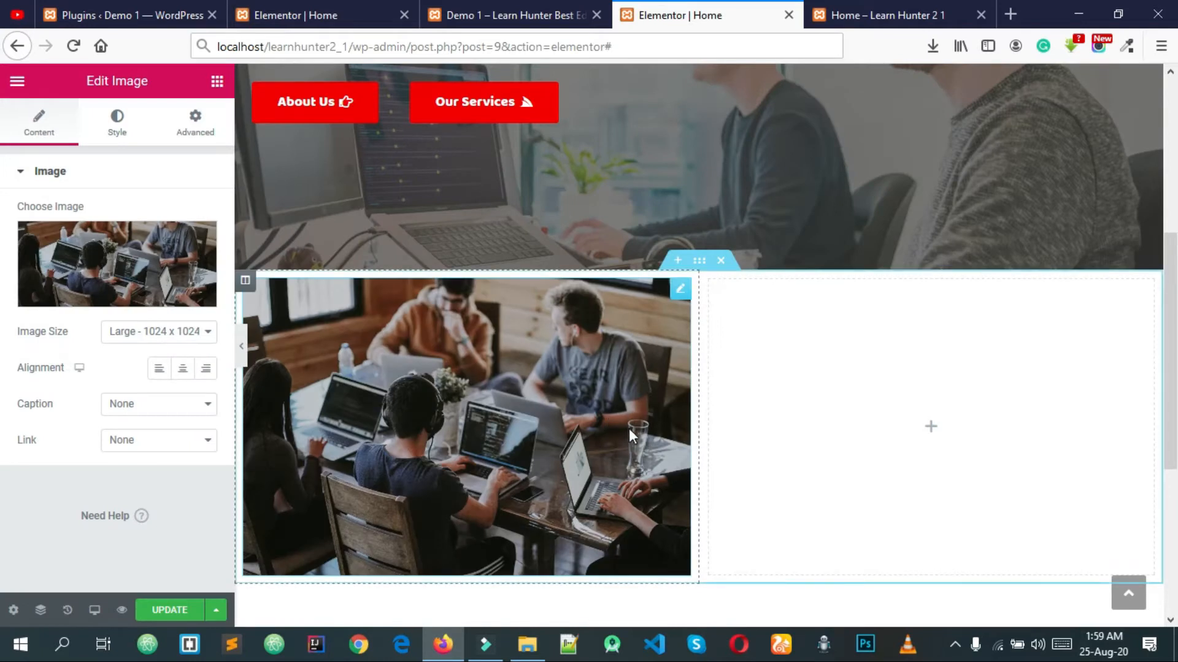
Step: Update the page and compare the spacing around the team photo with the demo page
{"action": "scroll", "coordinate": [590, 363], "scroll_direction": "down", "scroll_amount": 3}
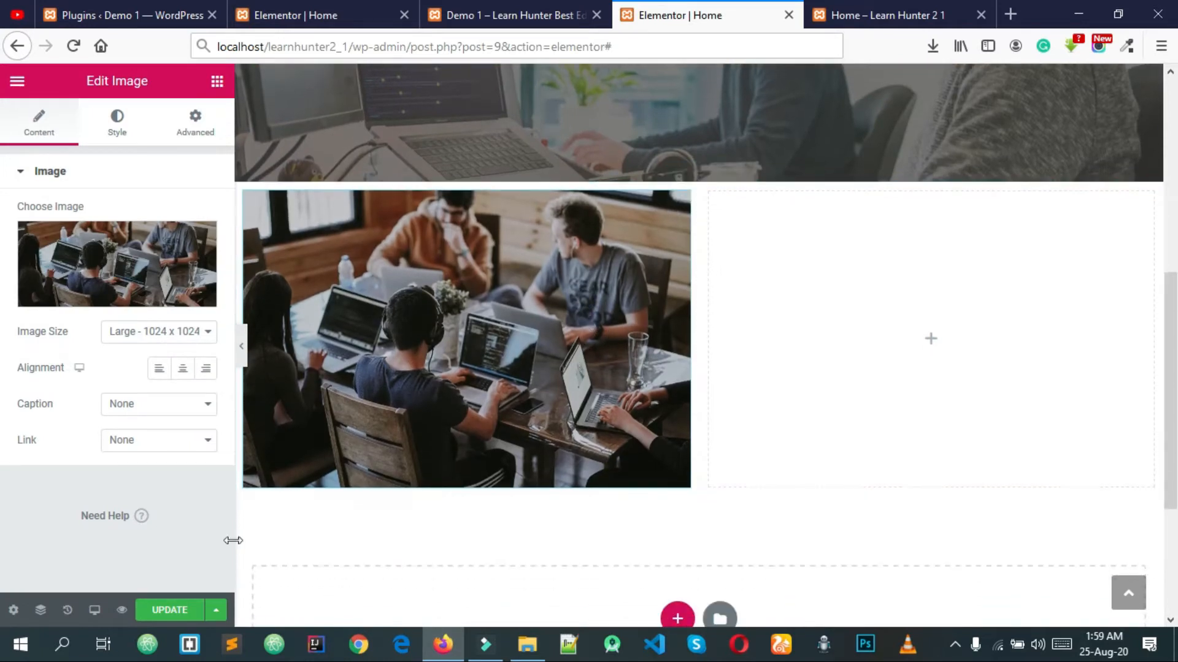
{"action": "left_click", "coordinate": [170, 610]}
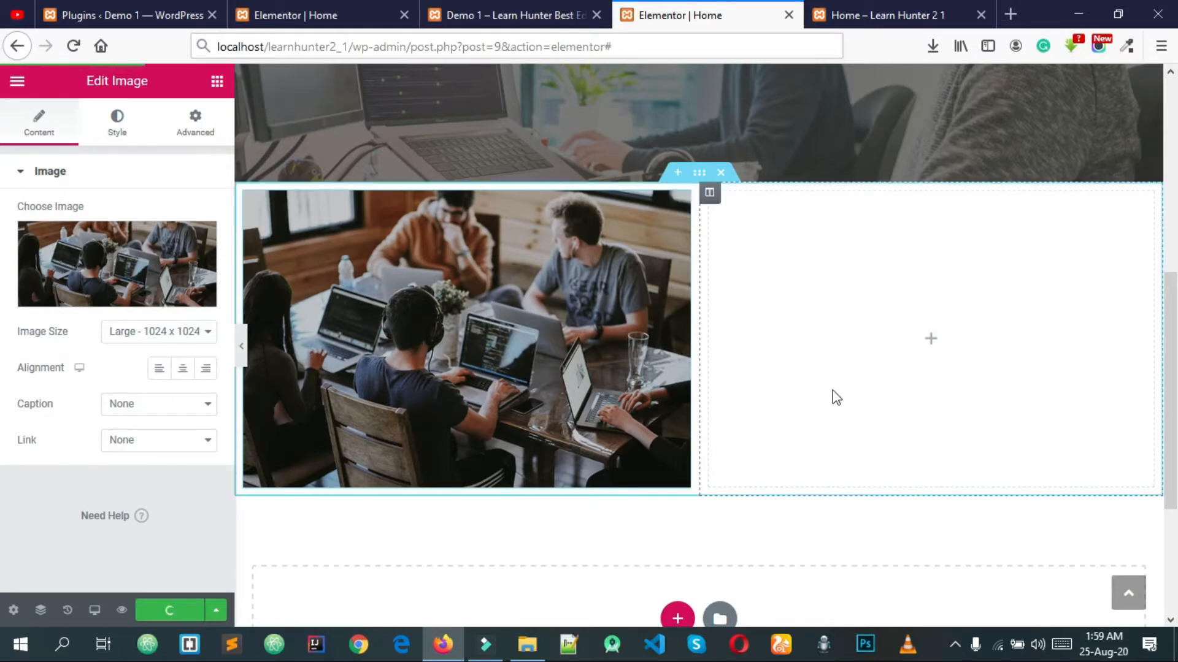
{"action": "left_click", "coordinate": [515, 14]}
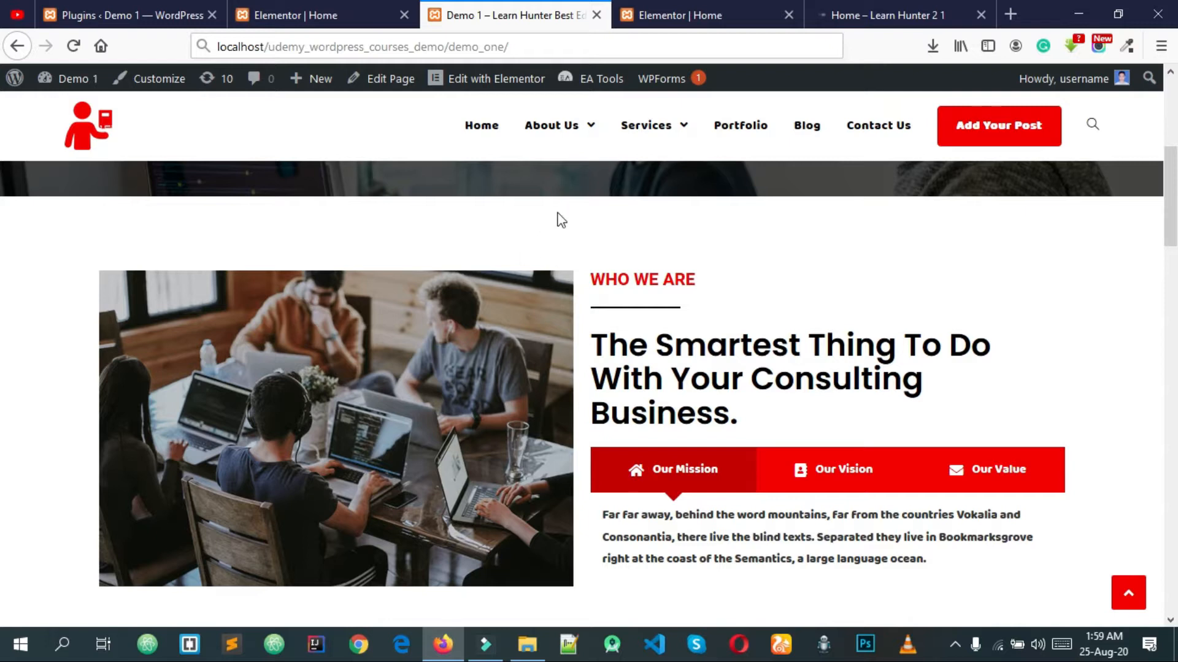
{"action": "left_click", "coordinate": [682, 13]}
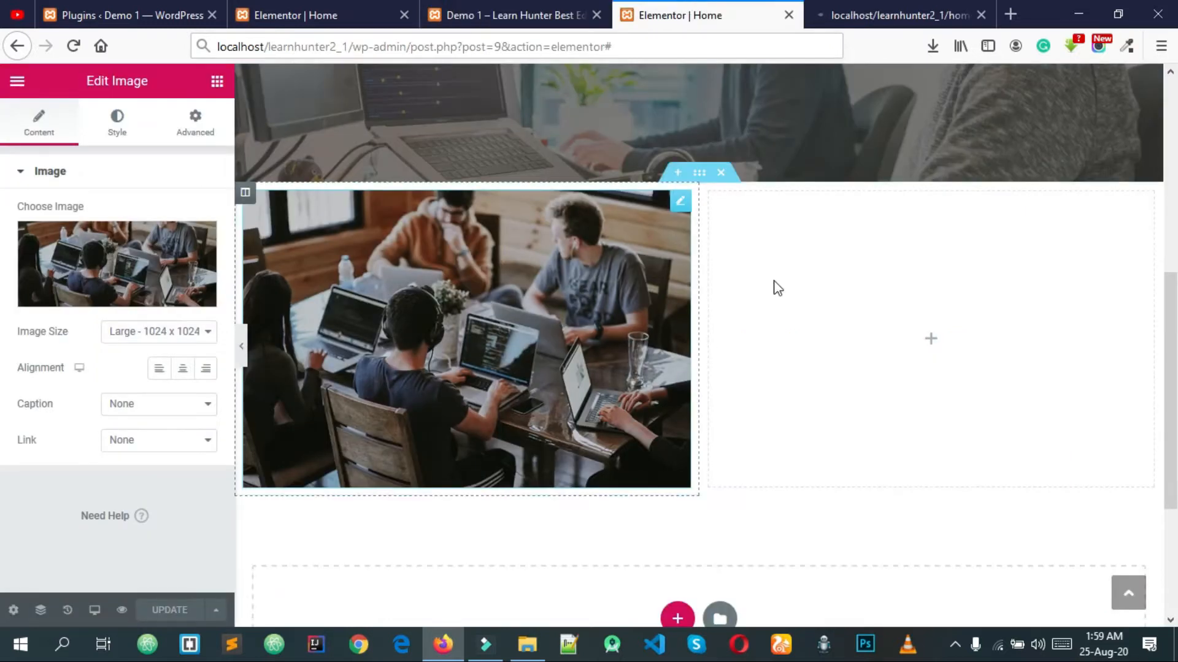
Step: Unlink the two-column section's padding values and set its top padding to 70 px
{"action": "left_click", "coordinate": [217, 83]}
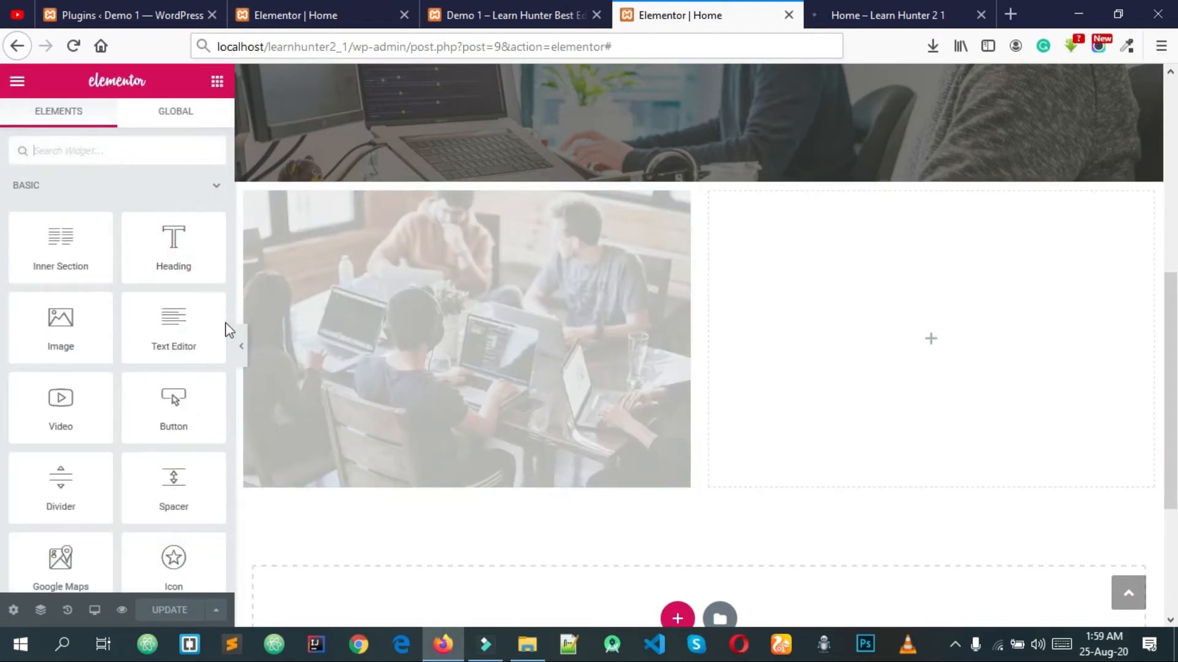
{"action": "mouse_move", "coordinate": [174, 494]}
{"action": "left_mouse_down"}
{"action": "mouse_move", "coordinate": [612, 221]}
{"action": "mouse_move", "coordinate": [147, 397]}
{"action": "mouse_move", "coordinate": [641, 219]}
{"action": "mouse_move", "coordinate": [663, 184]}
{"action": "mouse_move", "coordinate": [683, 184]}
{"action": "mouse_move", "coordinate": [119, 325]}
{"action": "mouse_move", "coordinate": [61, 281]}
{"action": "mouse_move", "coordinate": [177, 430]}
{"action": "mouse_move", "coordinate": [184, 512]}
{"action": "left_mouse_up"}
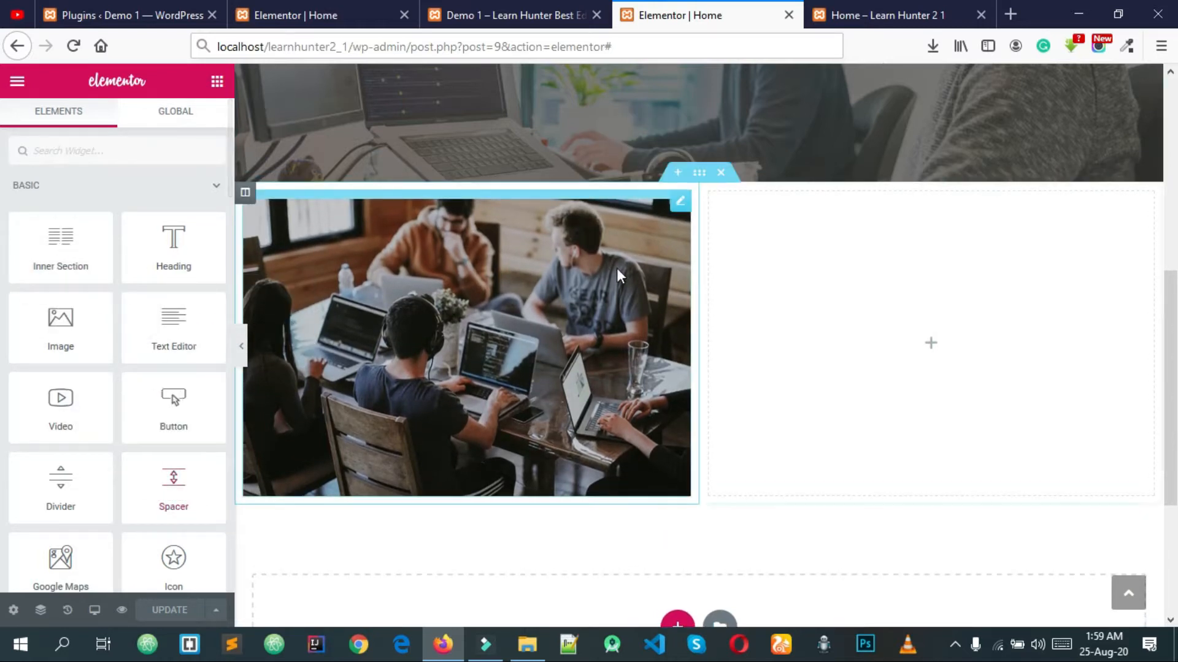
{"action": "left_click", "coordinate": [701, 177]}
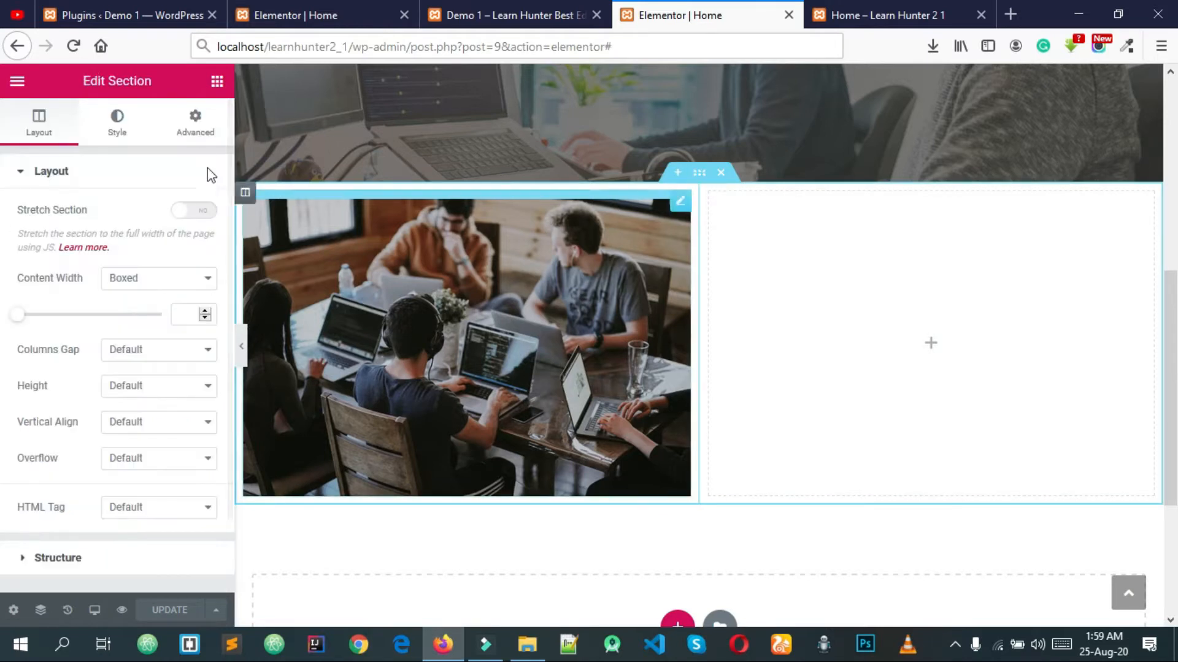
{"action": "left_click", "coordinate": [195, 123]}
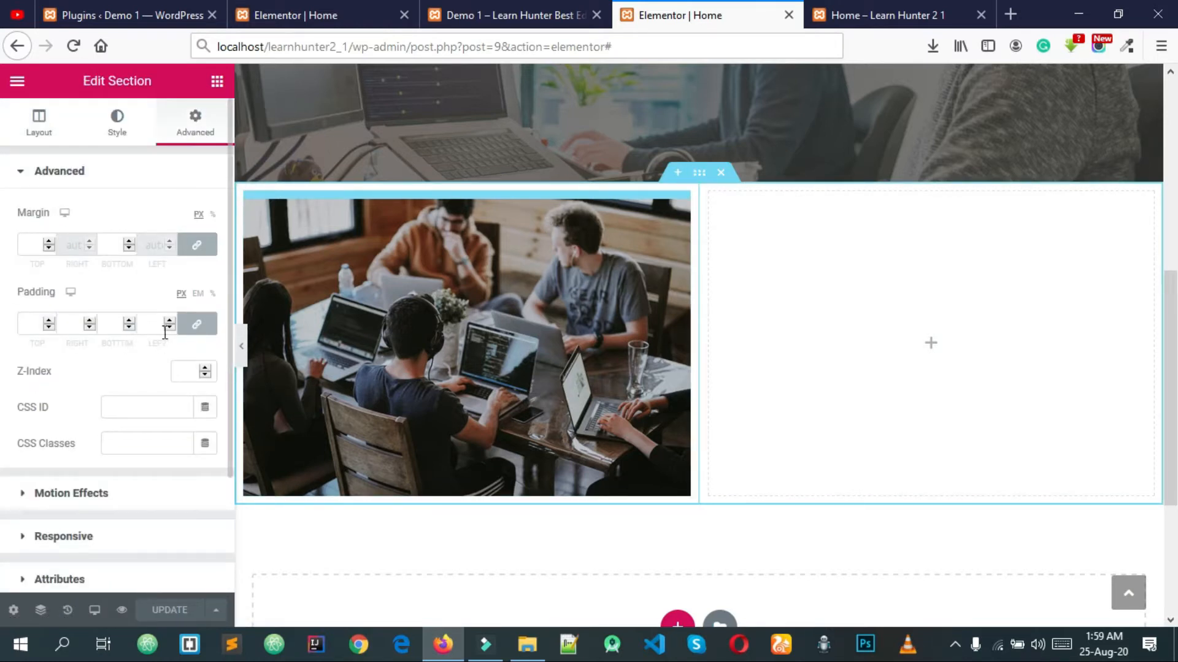
{"action": "left_click", "coordinate": [195, 324]}
{"action": "double_click", "coordinate": [30, 324]}
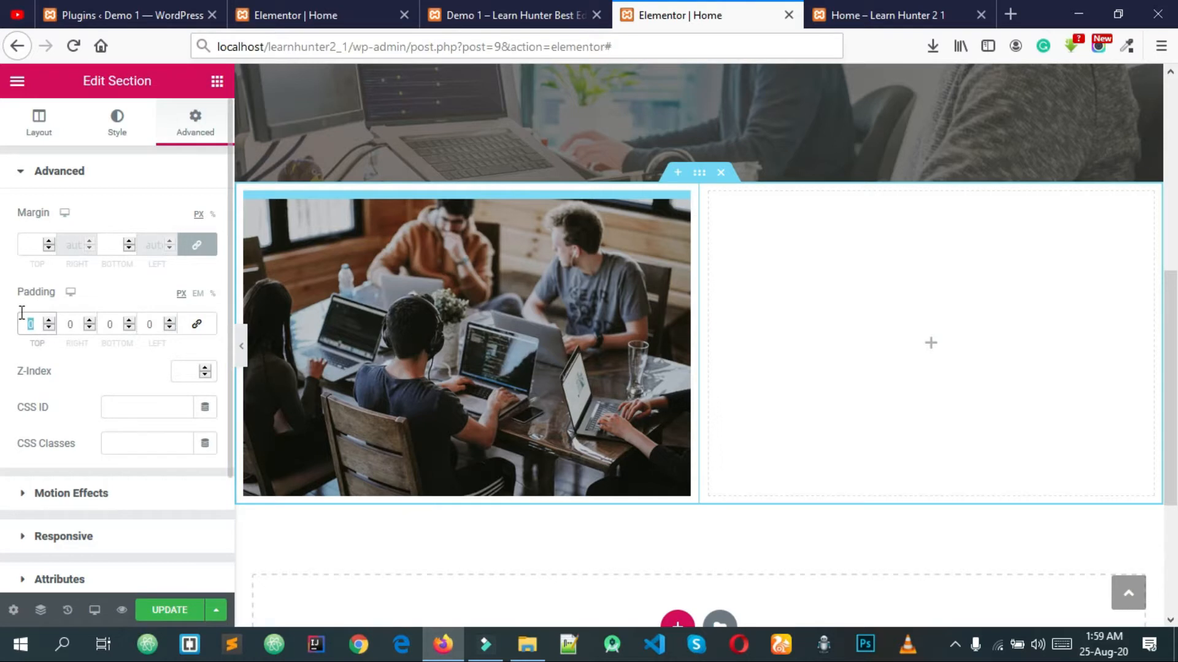
{"action": "type", "text": "9"}
{"action": "key", "text": "BackSpace"}
{"action": "type", "text": "50"}
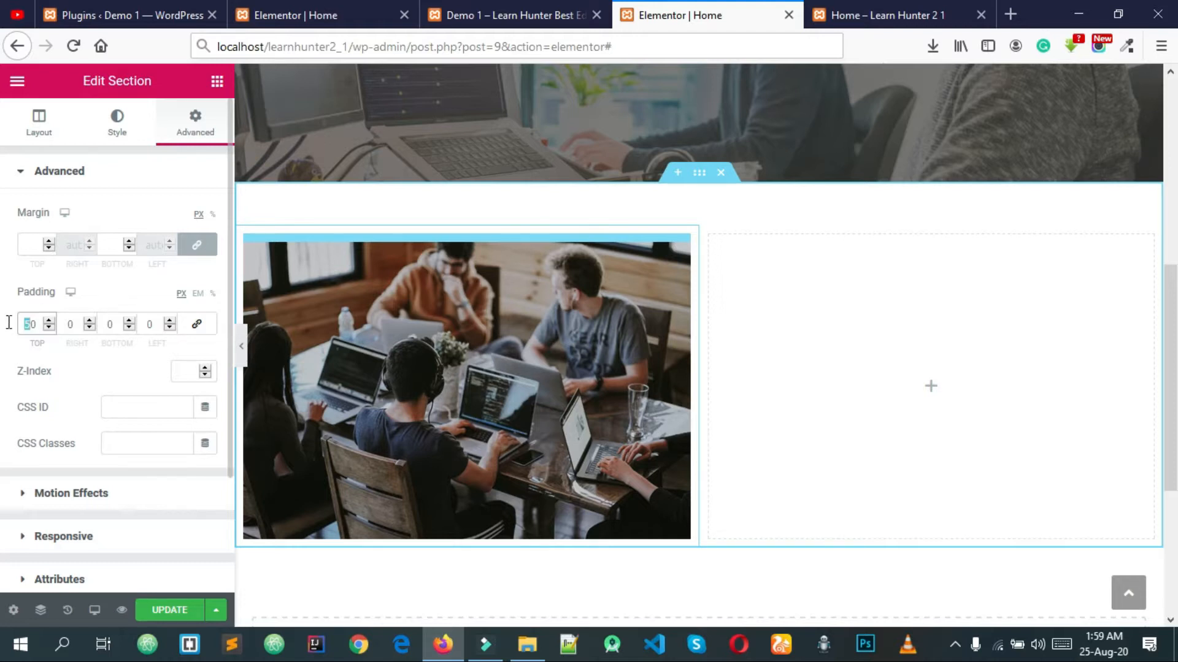
{"action": "type", "text": "7"}
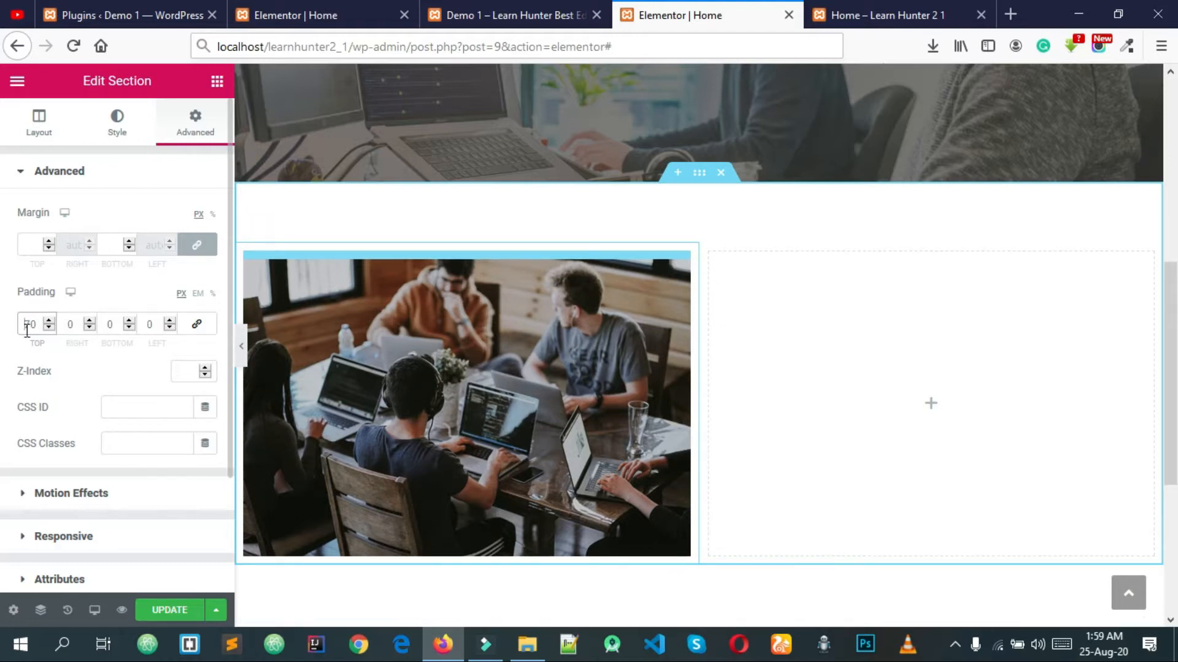
Step: Set the two-column section's bottom padding to 70 px and update the page
{"action": "double_click", "coordinate": [114, 323]}
{"action": "type", "text": "70"}
{"action": "scroll", "coordinate": [859, 356], "scroll_direction": "down", "scroll_amount": 2}
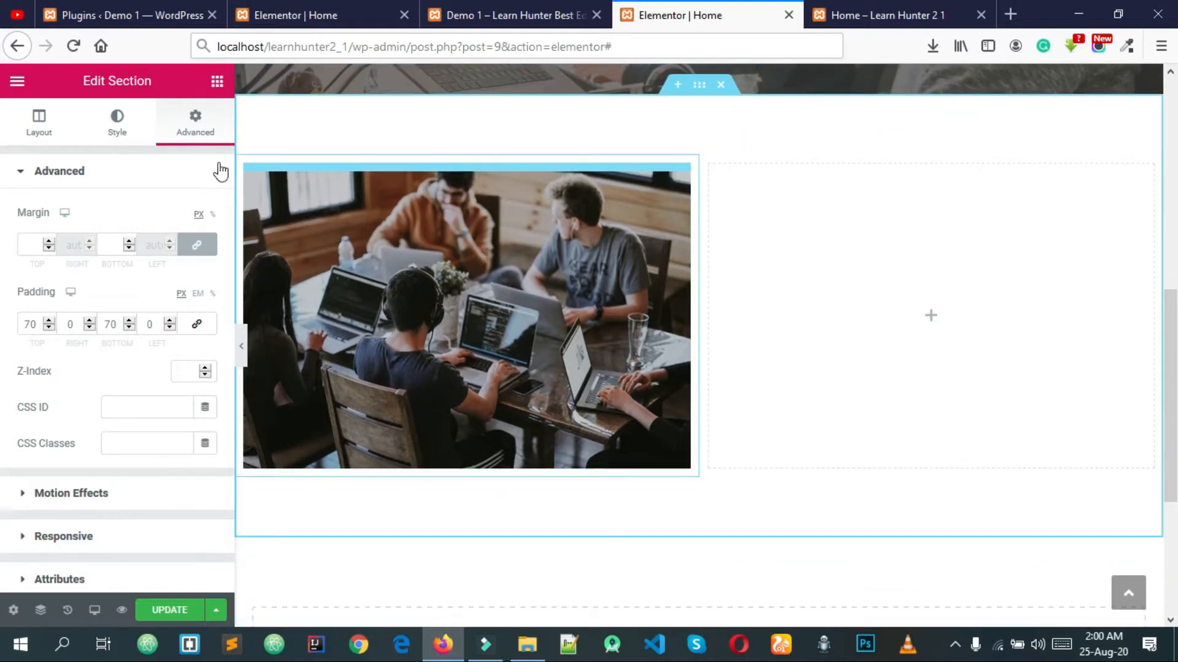
{"action": "left_click", "coordinate": [172, 616]}
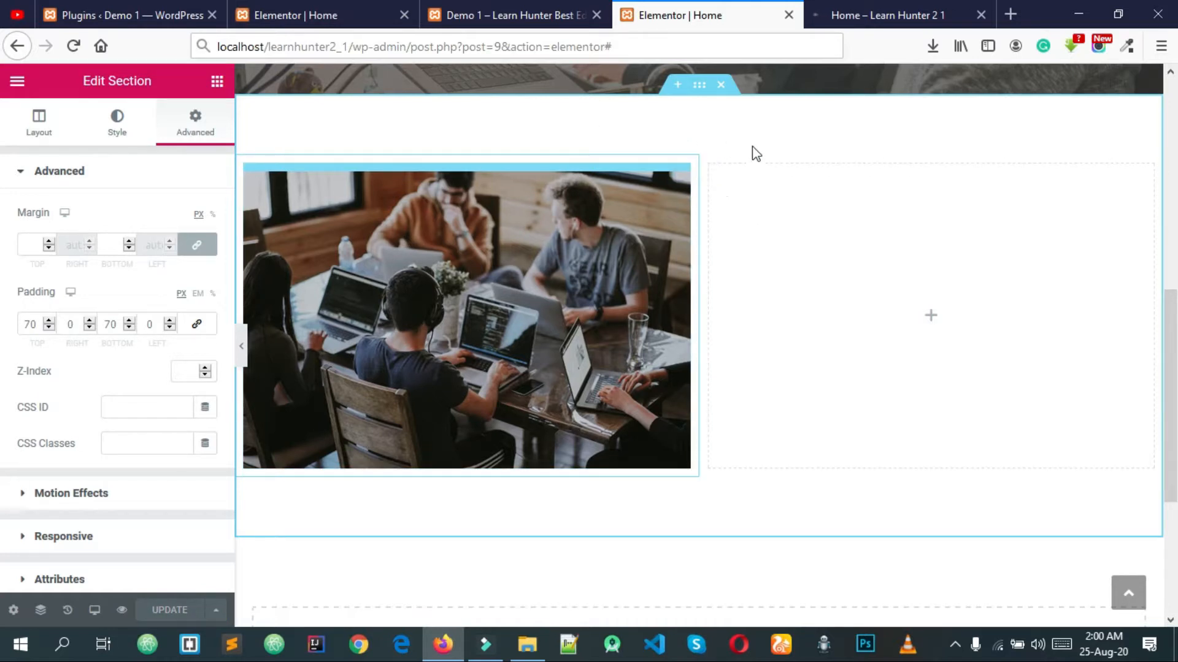
Step: Try the Medium Large size on the team photo, restore Large - 1024 x 1024, and try the right and left alignments
{"action": "left_click", "coordinate": [611, 178]}
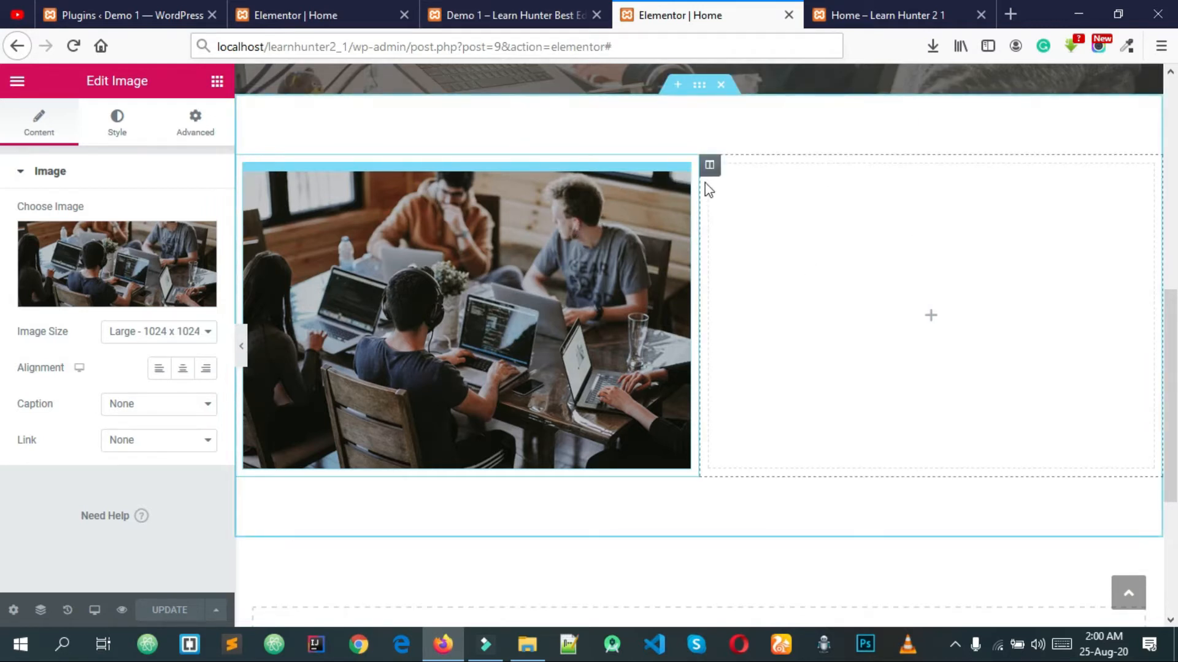
{"action": "left_click", "coordinate": [117, 121]}
{"action": "left_click", "coordinate": [14, 136]}
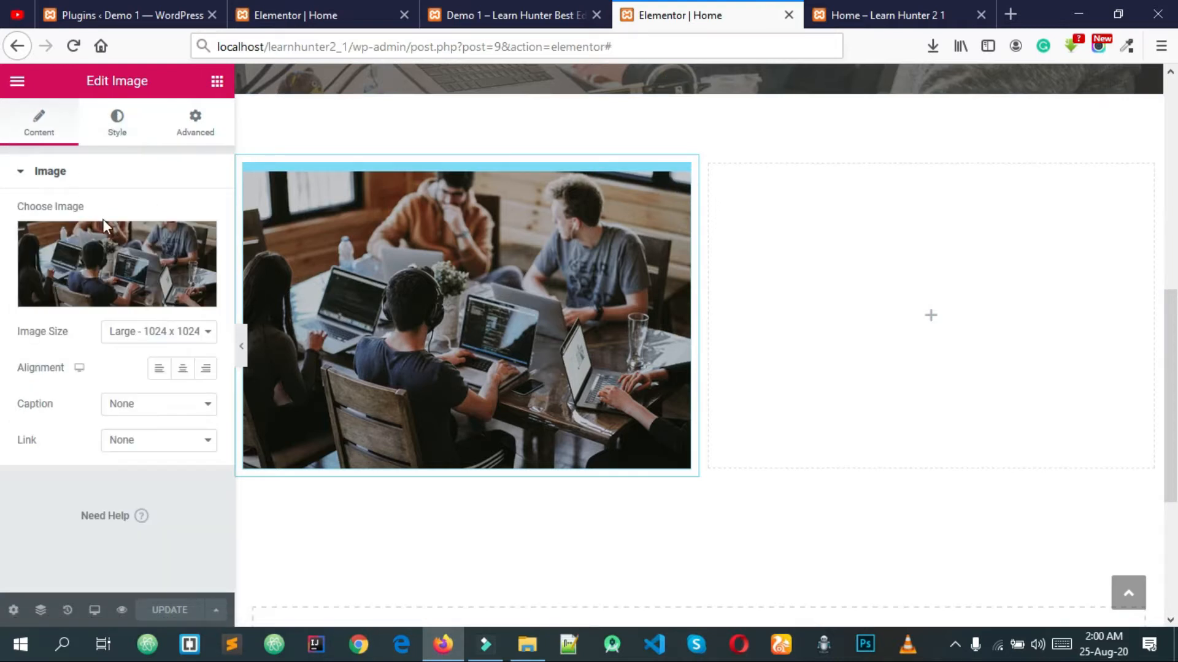
{"action": "left_click", "coordinate": [140, 338]}
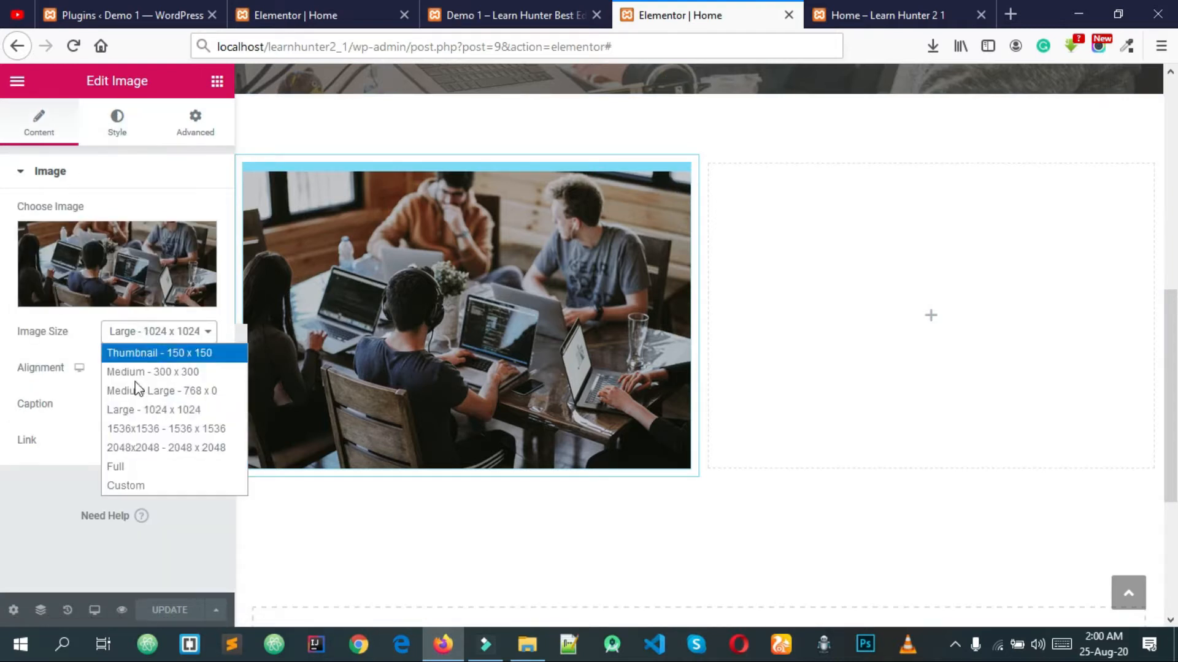
{"action": "left_click", "coordinate": [135, 390]}
{"action": "left_click", "coordinate": [136, 342]}
{"action": "left_click", "coordinate": [141, 414]}
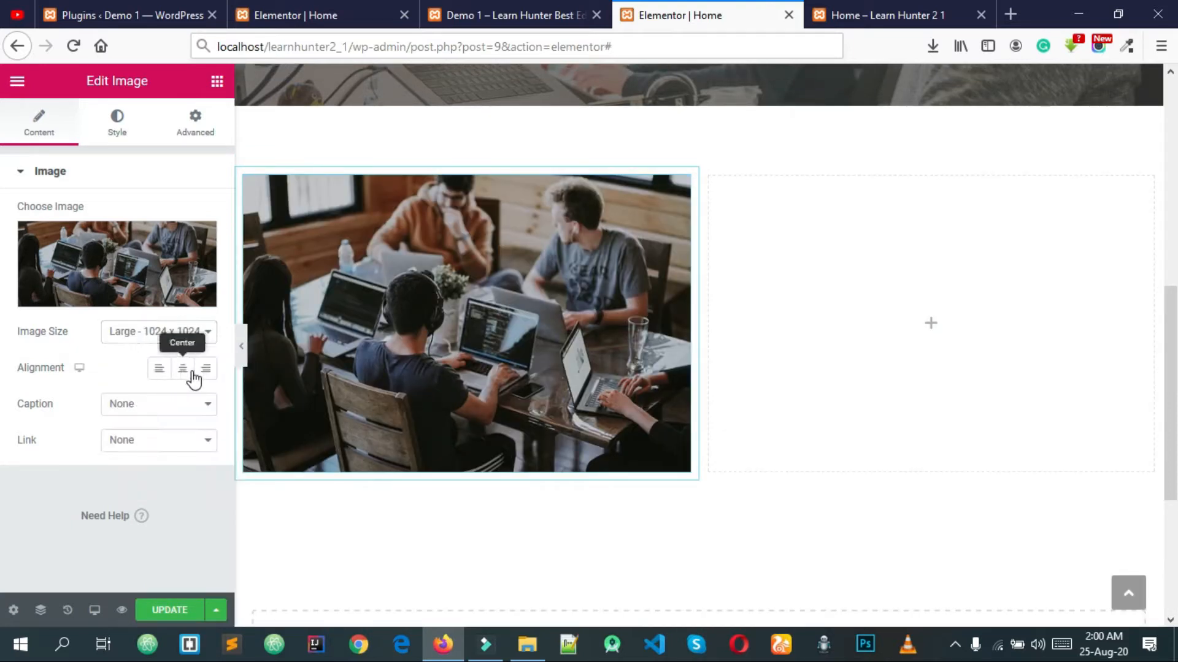
{"action": "left_click", "coordinate": [203, 372]}
{"action": "left_click", "coordinate": [162, 372]}
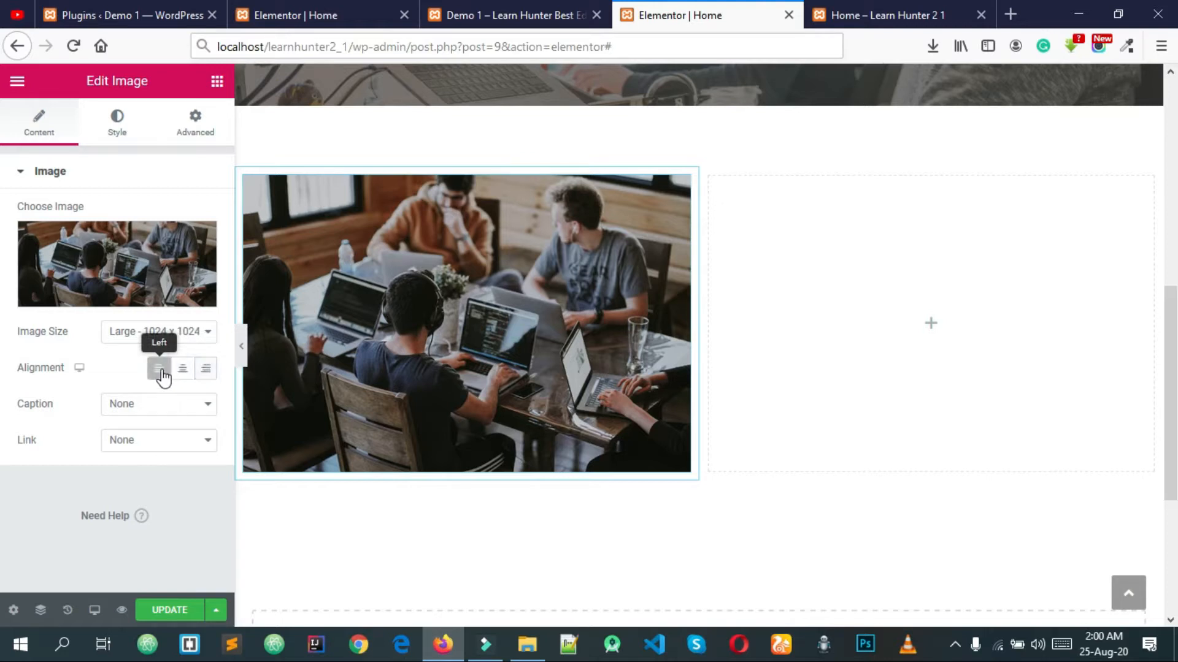
Step: Give the team photo a custom caption reading "This is our caption"
{"action": "left_click", "coordinate": [130, 405]}
{"action": "left_click", "coordinate": [129, 406]}
{"action": "left_click", "coordinate": [127, 406]}
{"action": "left_click", "coordinate": [146, 445]}
{"action": "left_click", "coordinate": [147, 407]}
{"action": "left_click", "coordinate": [148, 460]}
{"action": "left_click", "coordinate": [127, 440]}
{"action": "type", "text": "This is our caption"}
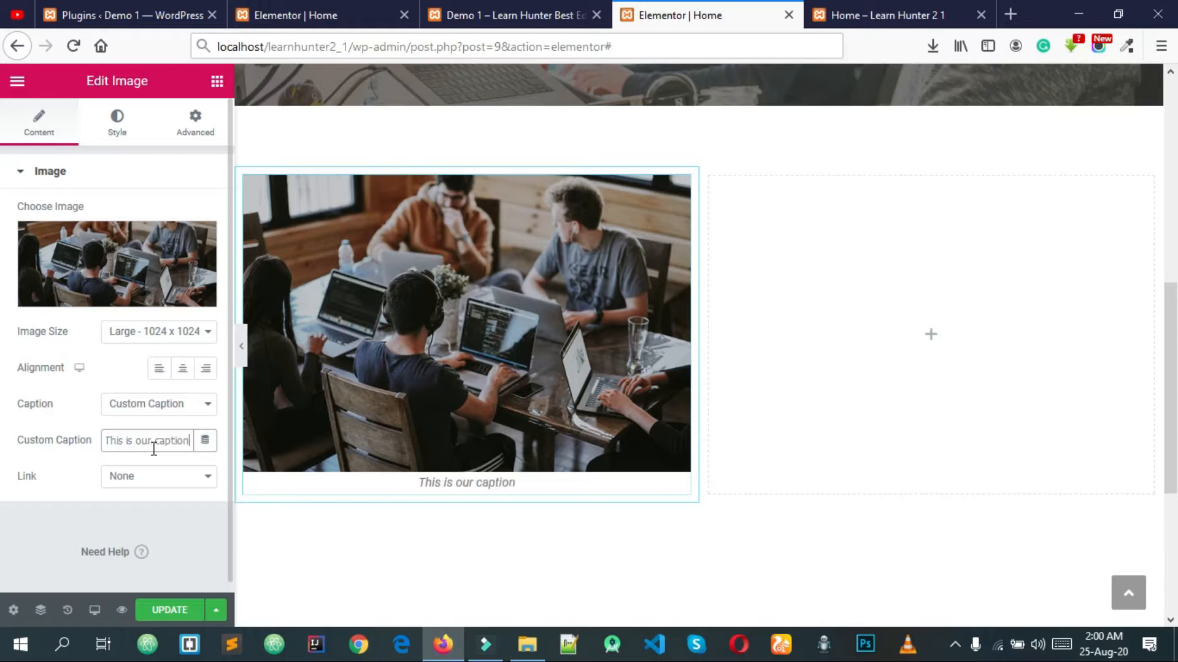
Step: Clear the team photo's custom caption text and set the caption type to None
{"action": "triple_click", "coordinate": [147, 431]}
{"action": "key", "text": "BackSpace"}
{"action": "left_click", "coordinate": [155, 407]}
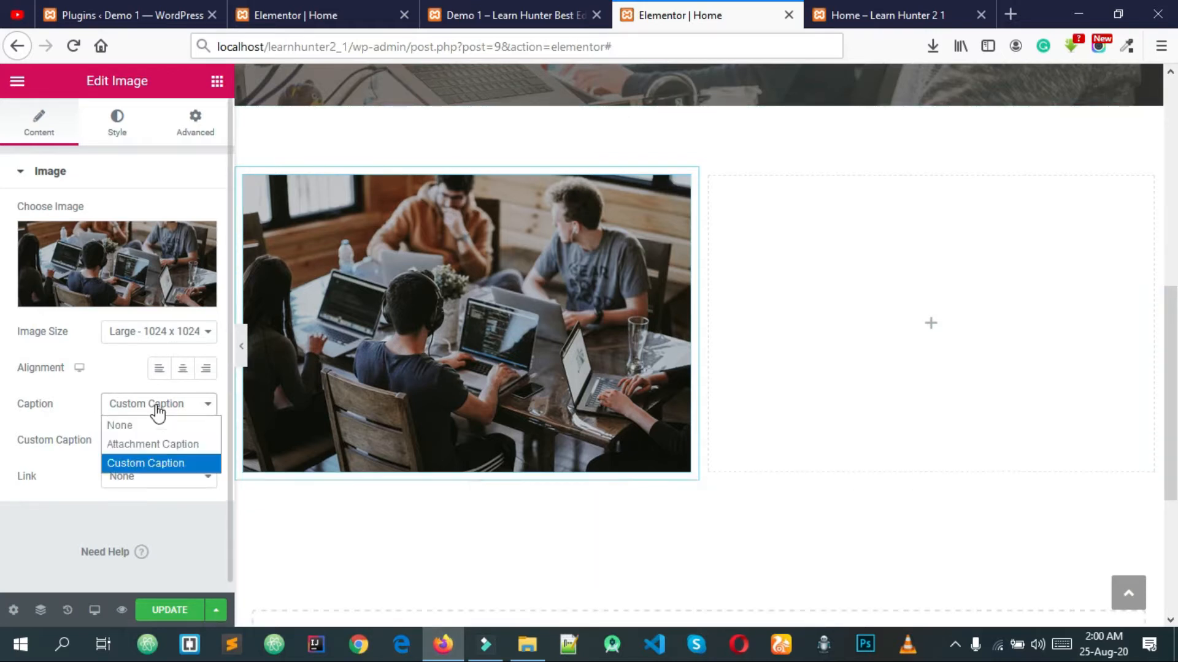
{"action": "left_click", "coordinate": [147, 425]}
Step: Link the team photo to the custom URL "#" and update the page
{"action": "left_click", "coordinate": [127, 441]}
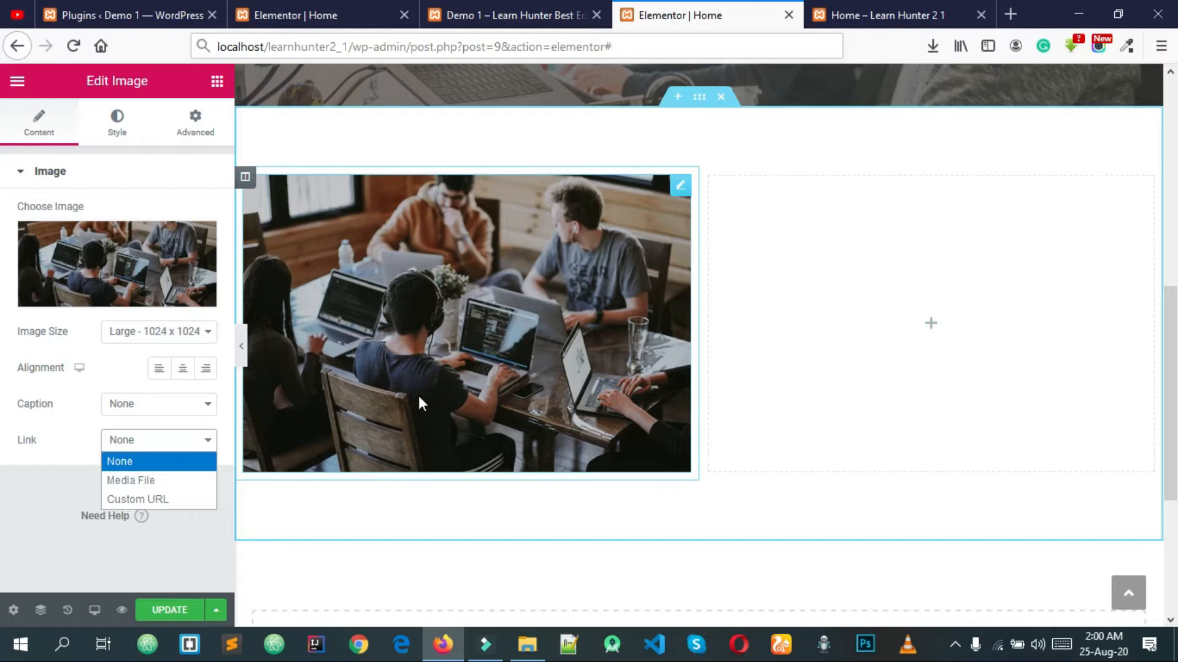
{"action": "left_click", "coordinate": [146, 498]}
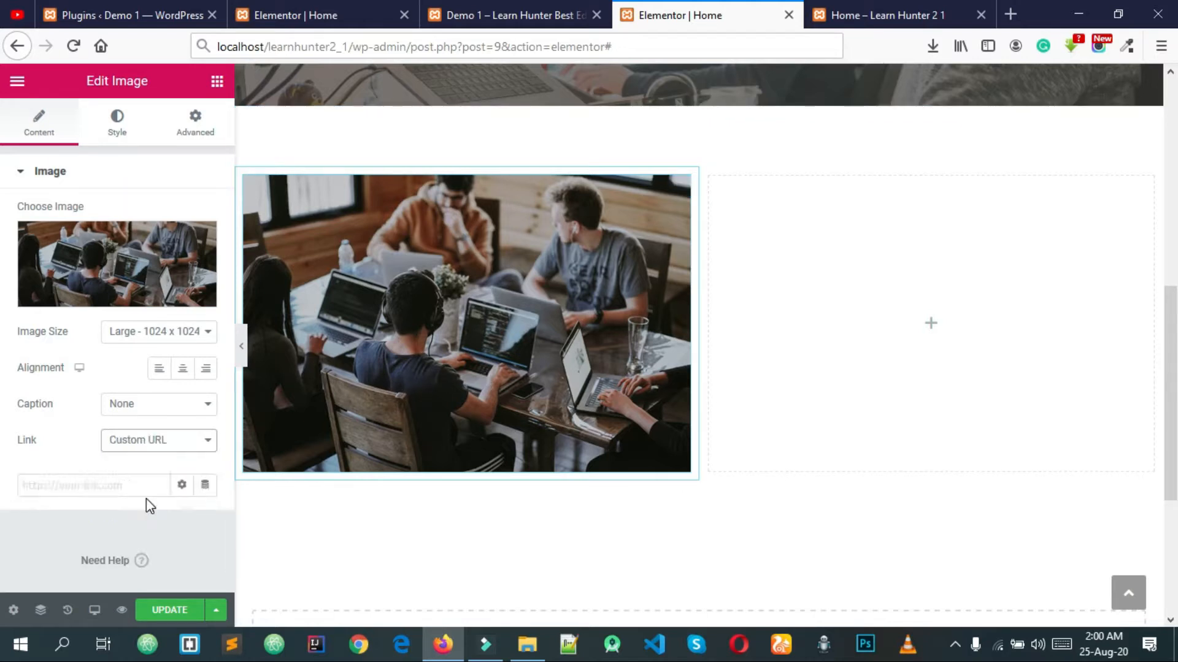
{"action": "left_click", "coordinate": [183, 488]}
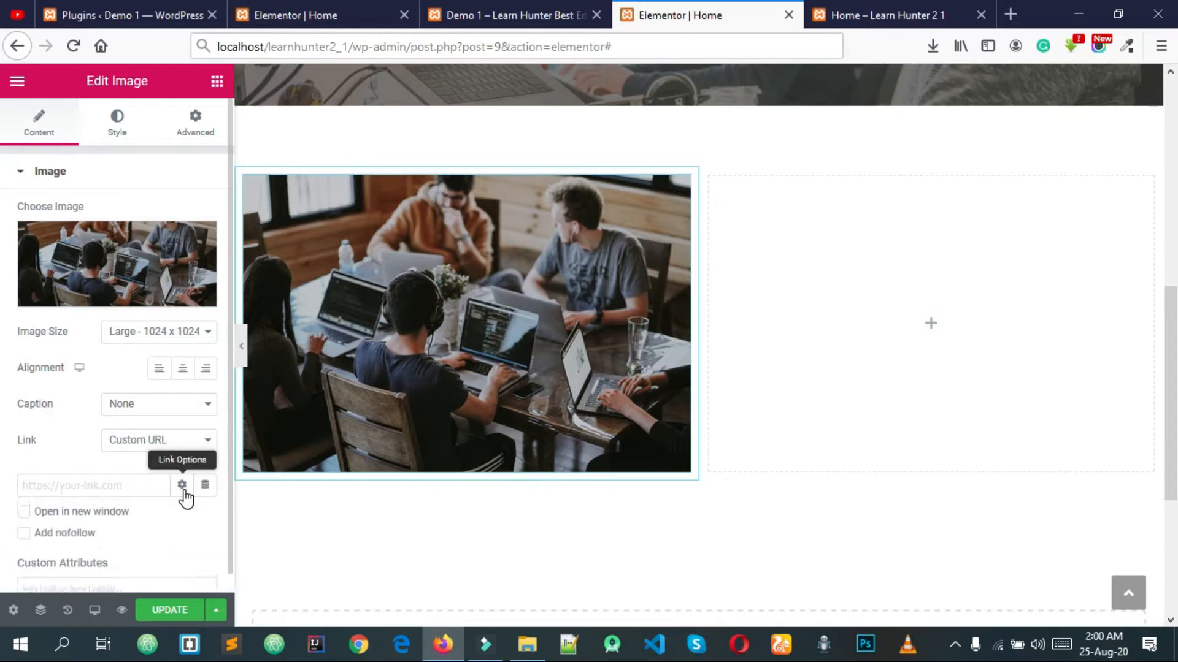
{"action": "left_click", "coordinate": [183, 488]}
{"action": "left_click", "coordinate": [104, 485]}
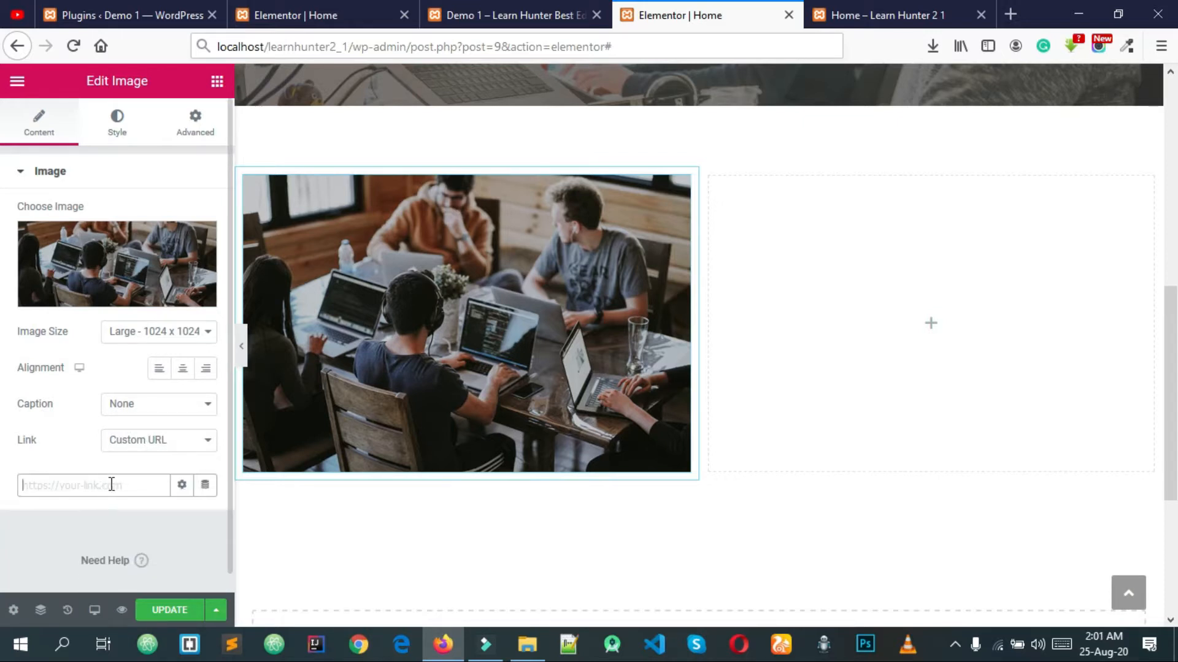
{"action": "type", "text": "#"}
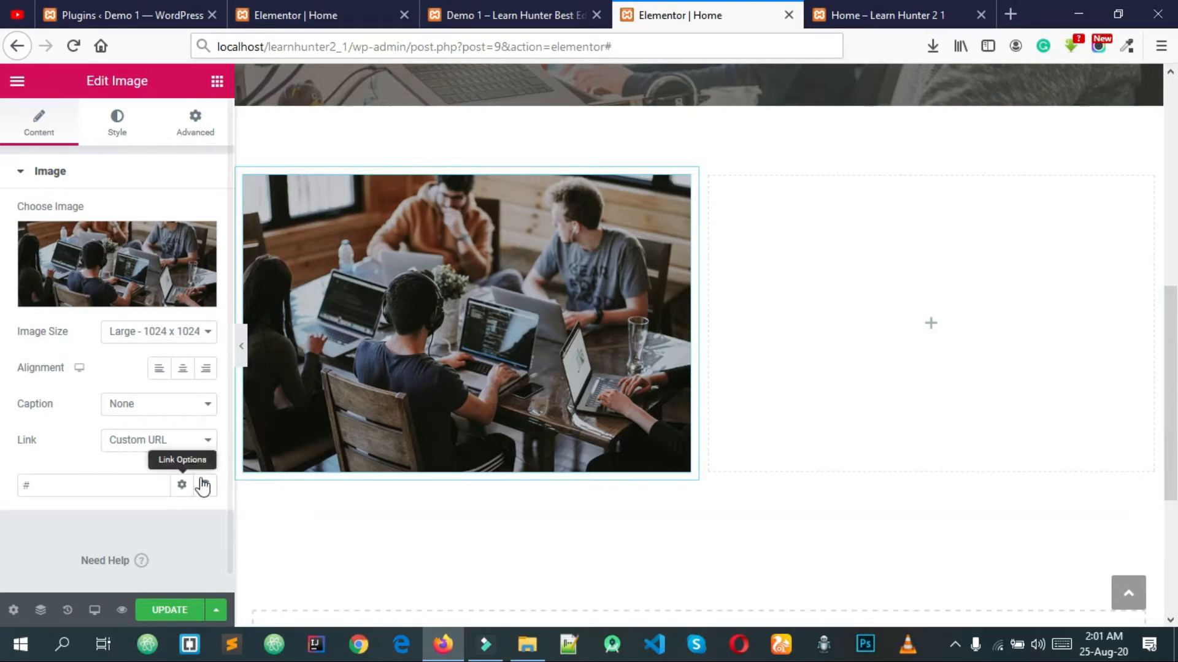
{"action": "scroll", "coordinate": [337, 454], "scroll_direction": "up", "scroll_amount": 5}
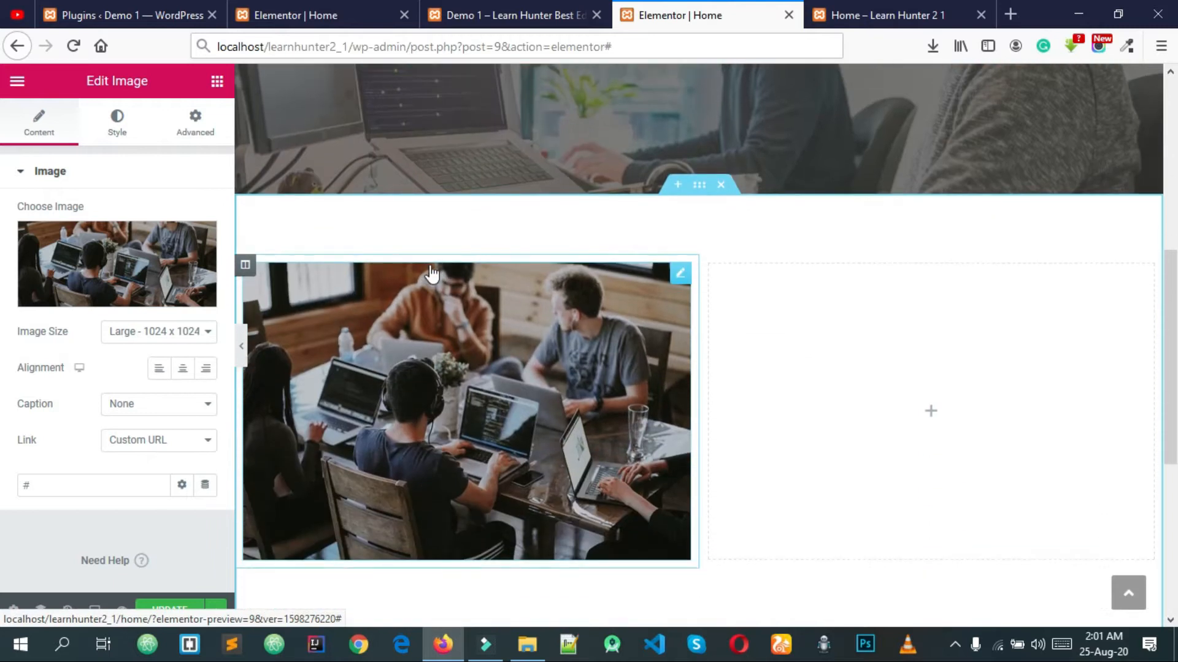
{"action": "scroll", "coordinate": [478, 285], "scroll_direction": "down", "scroll_amount": 1}
{"action": "left_click", "coordinate": [175, 611]}
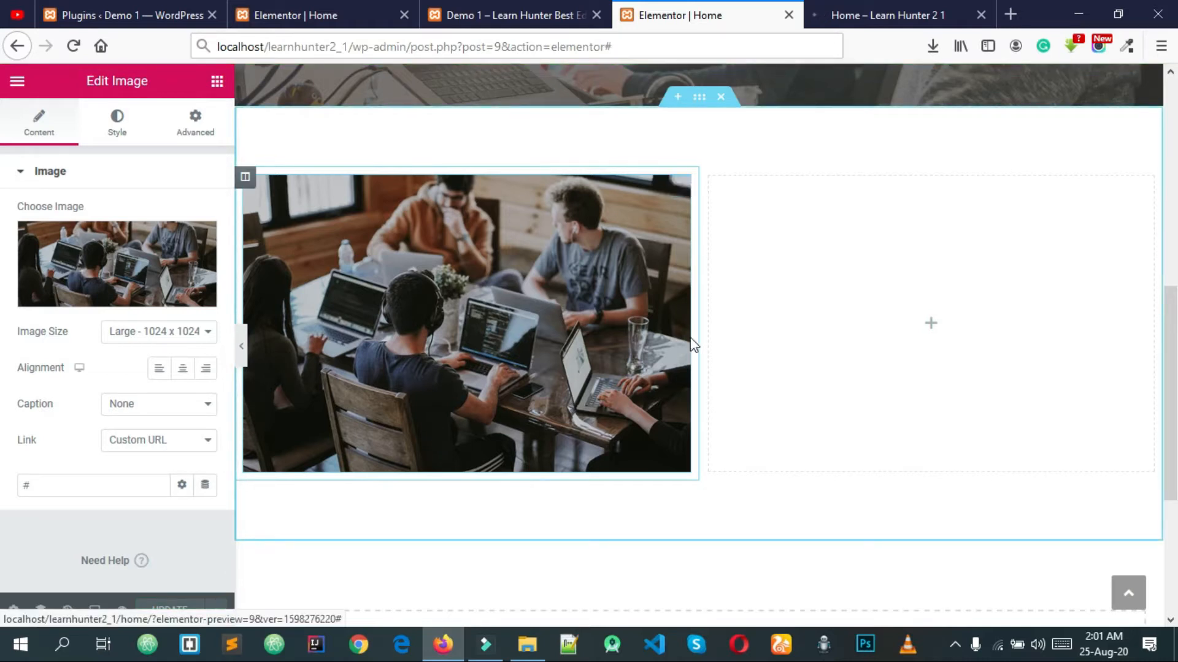
Step: Check the linked team photo and the spacing above and below it on the preview page
{"action": "left_click", "coordinate": [827, 9]}
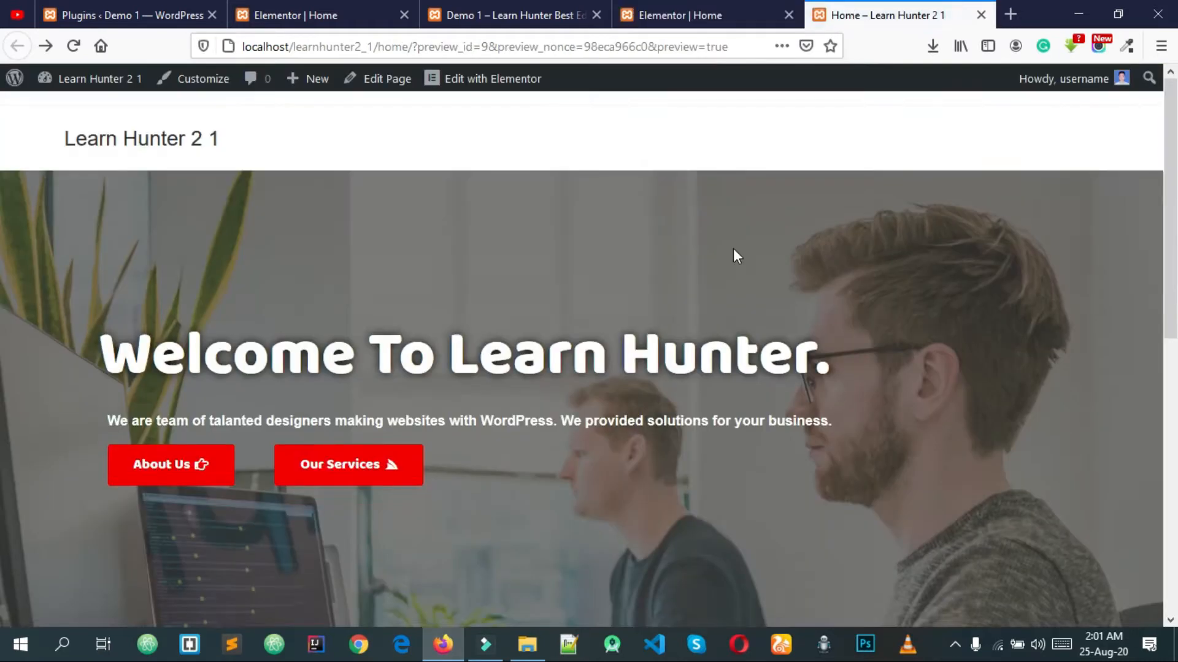
{"action": "scroll", "coordinate": [715, 268], "scroll_direction": "down", "scroll_amount": 10}
{"action": "left_click_drag", "start_coordinate": [486, 320], "coordinate": [595, 328]}
{"action": "scroll", "coordinate": [388, 334], "scroll_direction": "up", "scroll_amount": 2}
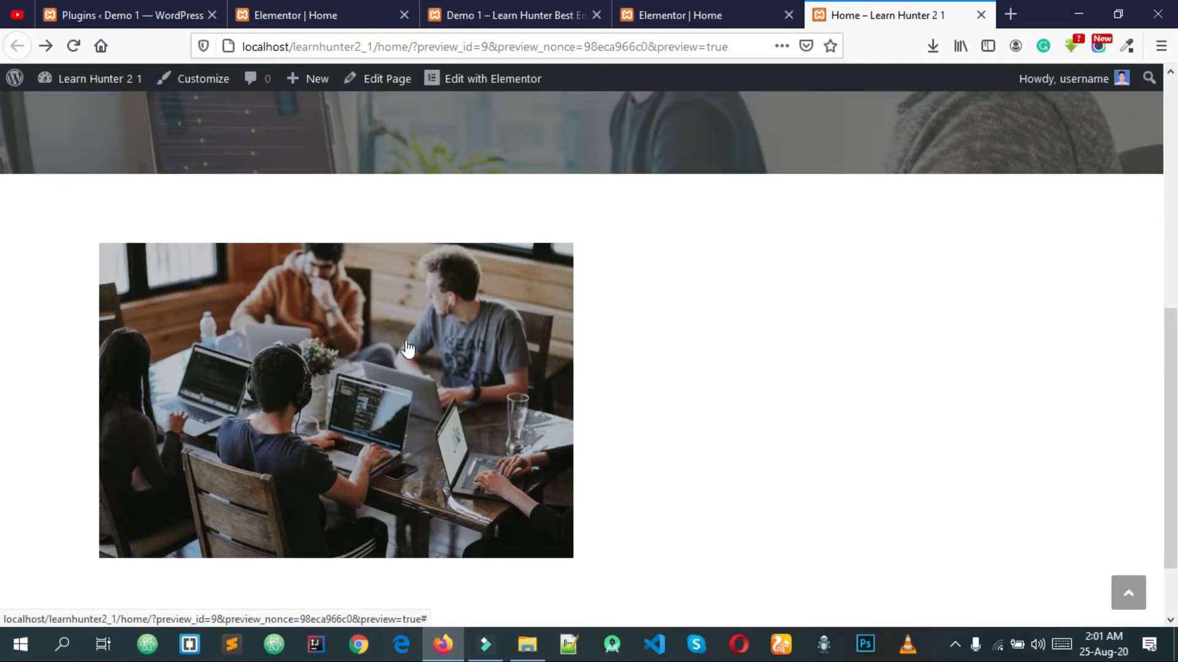
{"action": "scroll", "coordinate": [435, 342], "scroll_direction": "down", "scroll_amount": 2}
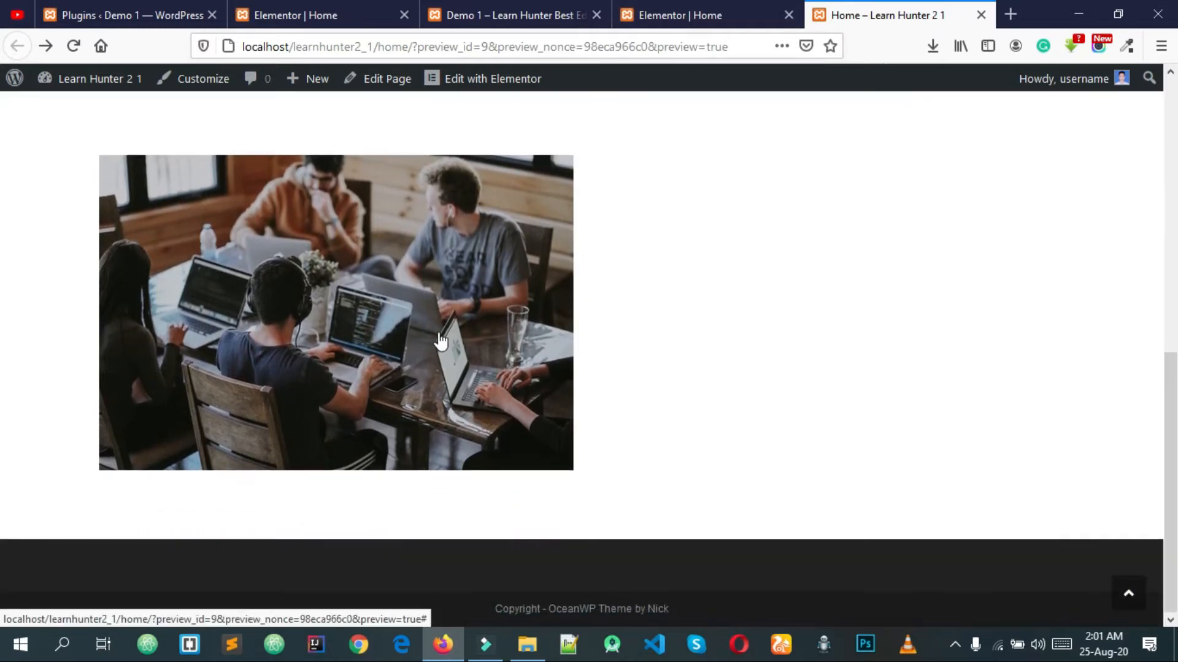
Step: Examine the demo page's WHO WE ARE column, including its headings, divider and the Our Mission and Our Vision tabs
{"action": "left_click", "coordinate": [531, 5]}
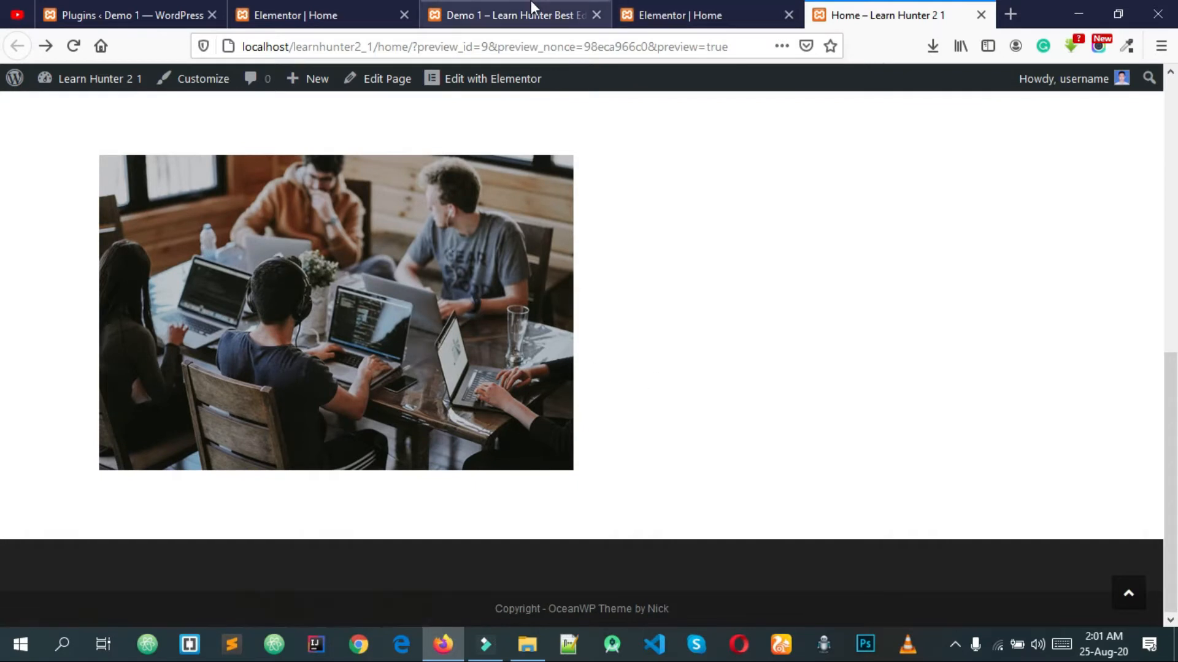
{"action": "mouse_move", "coordinate": [595, 279]}
{"action": "left_mouse_down"}
{"action": "mouse_move", "coordinate": [782, 285]}
{"action": "mouse_move", "coordinate": [591, 270]}
{"action": "left_mouse_up"}
{"action": "left_click", "coordinate": [782, 286]}
{"action": "left_click", "coordinate": [610, 267]}
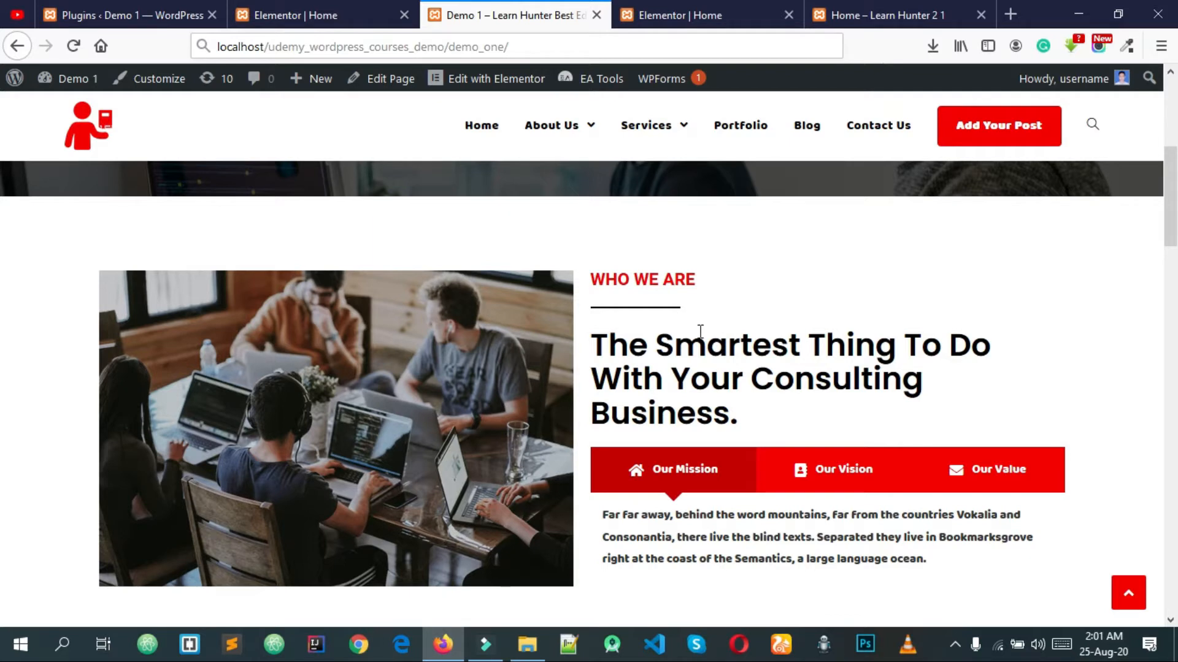
{"action": "left_click_drag", "start_coordinate": [683, 359], "coordinate": [747, 382]}
{"action": "left_click", "coordinate": [849, 476]}
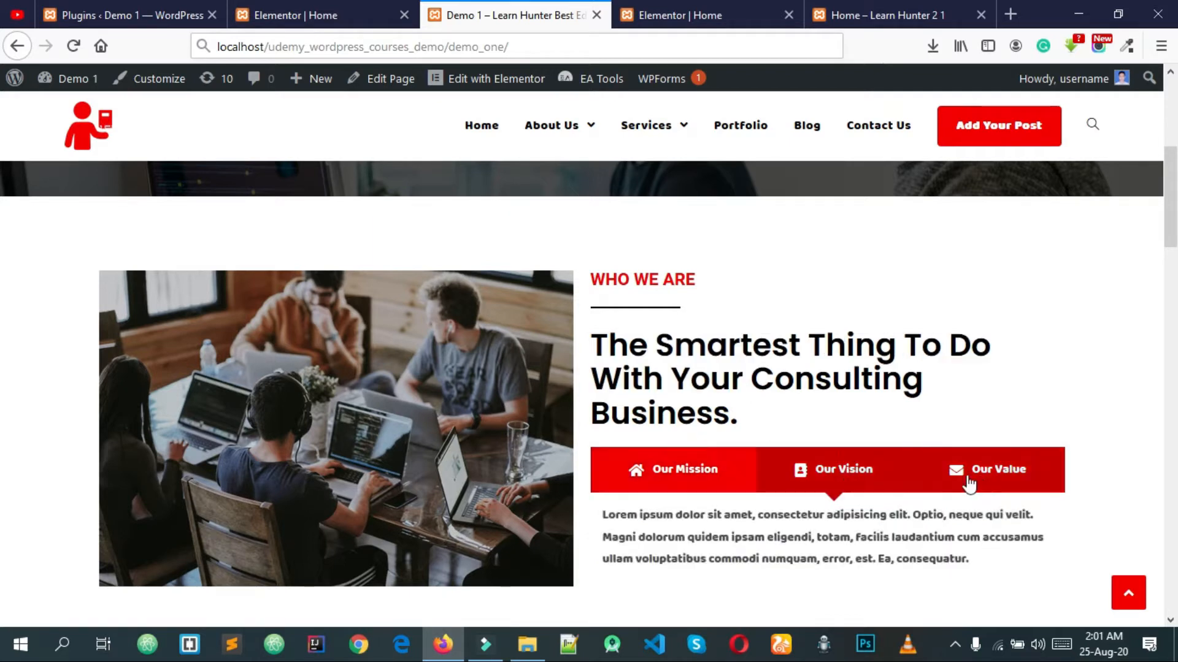
{"action": "left_click", "coordinate": [718, 466]}
Step: Return to the page editor and add a Heading widget to the section's empty second column
{"action": "left_click", "coordinate": [687, 15]}
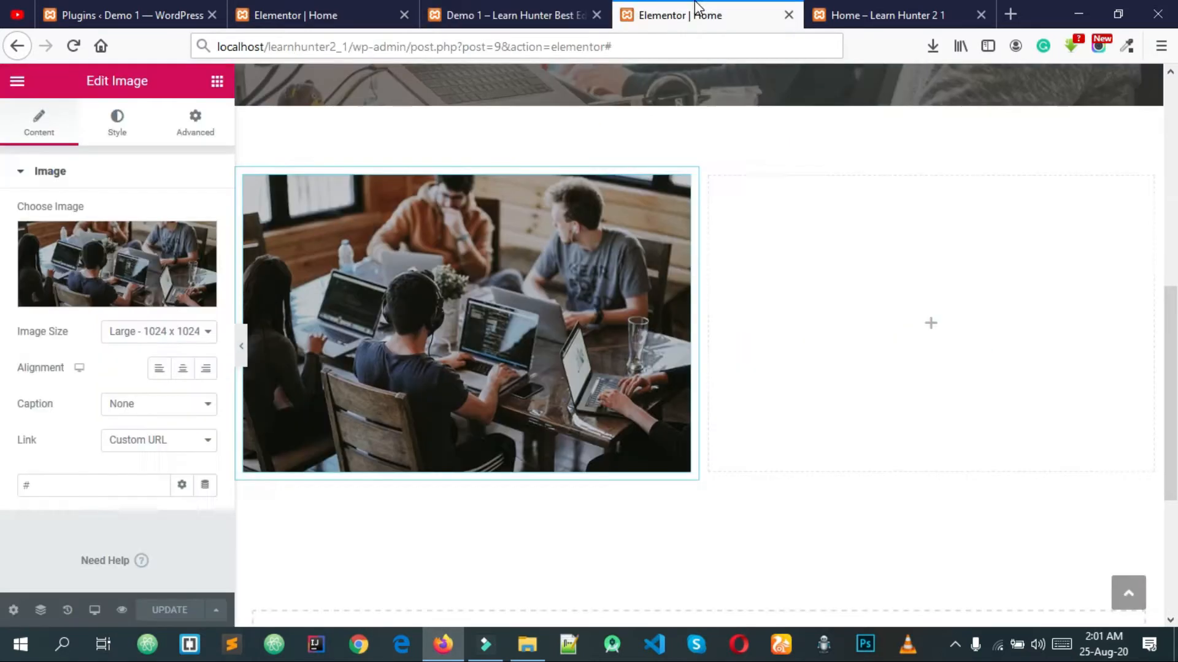
{"action": "left_click", "coordinate": [218, 83]}
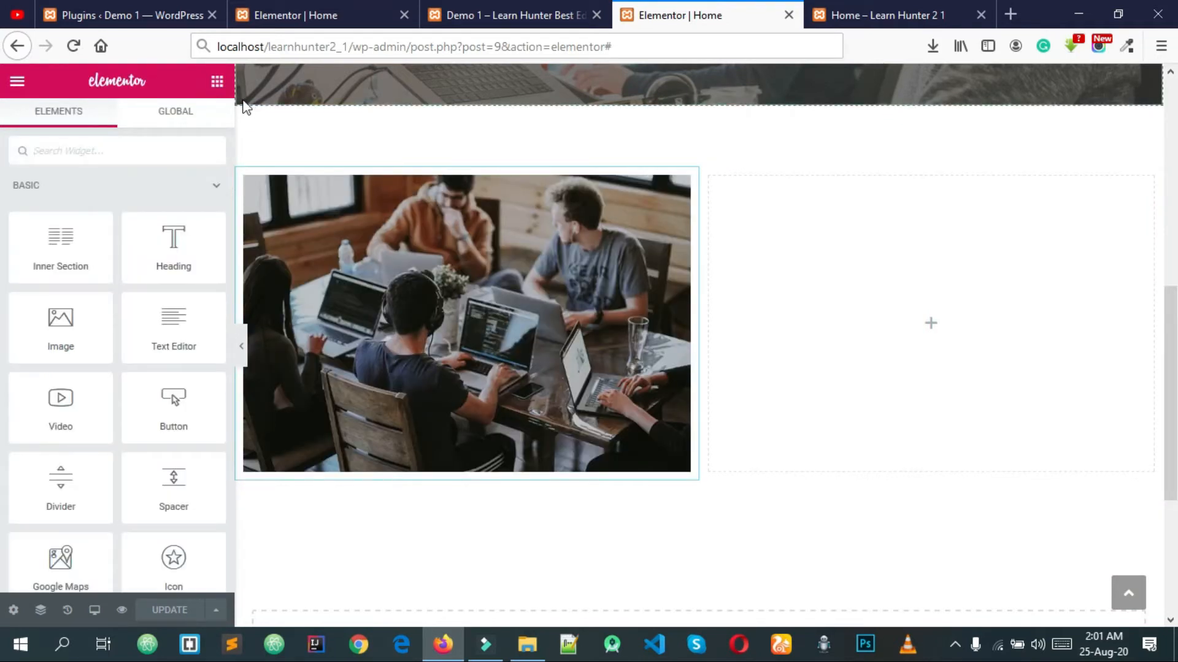
{"action": "left_click_drag", "start_coordinate": [189, 272], "coordinate": [925, 212]}
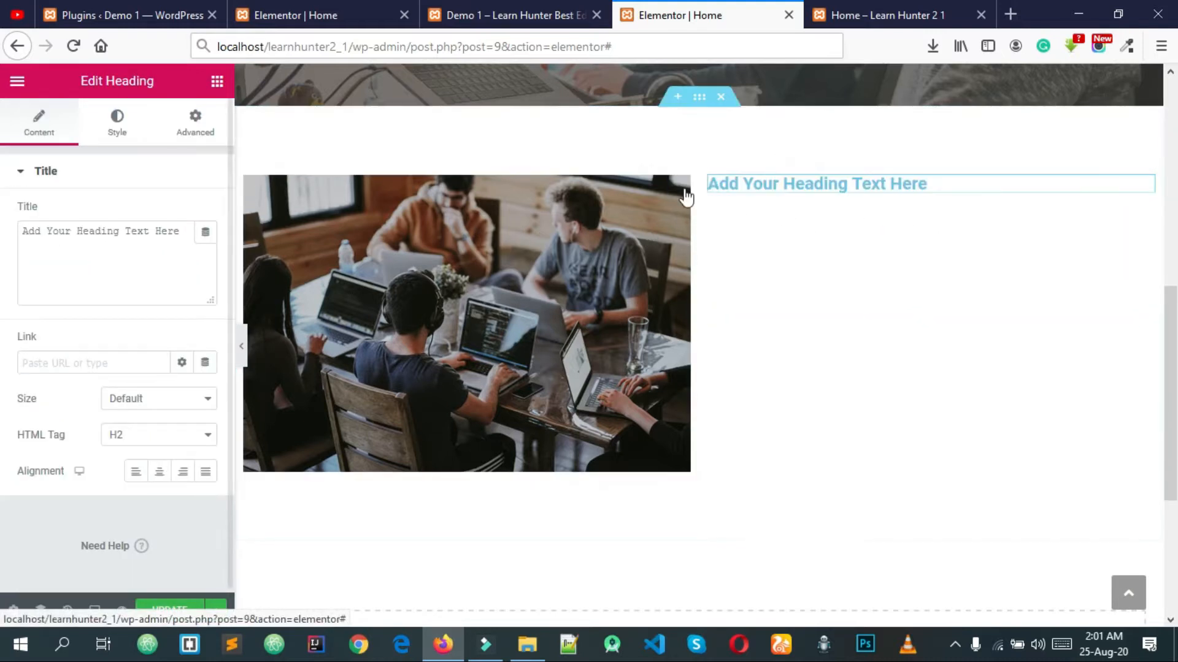
Step: Copy the small heading text from the demo page and set the new heading's title to "WHO WE ARE"
{"action": "left_click", "coordinate": [509, 14]}
{"action": "double_click", "coordinate": [684, 284]}
{"action": "triple_click", "coordinate": [685, 286]}
{"action": "key", "text": "ctrl+c"}
{"action": "left_click", "coordinate": [756, 286]}
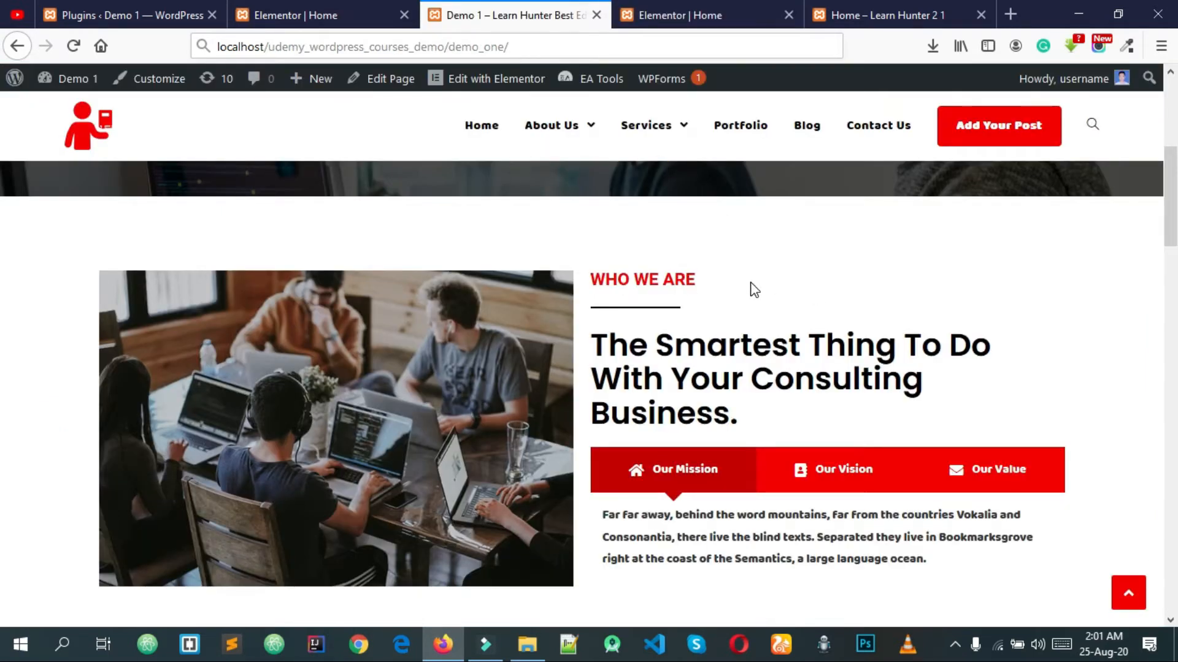
{"action": "left_click", "coordinate": [715, 16]}
{"action": "triple_click", "coordinate": [97, 233]}
{"action": "key", "text": "ctrl+v"}
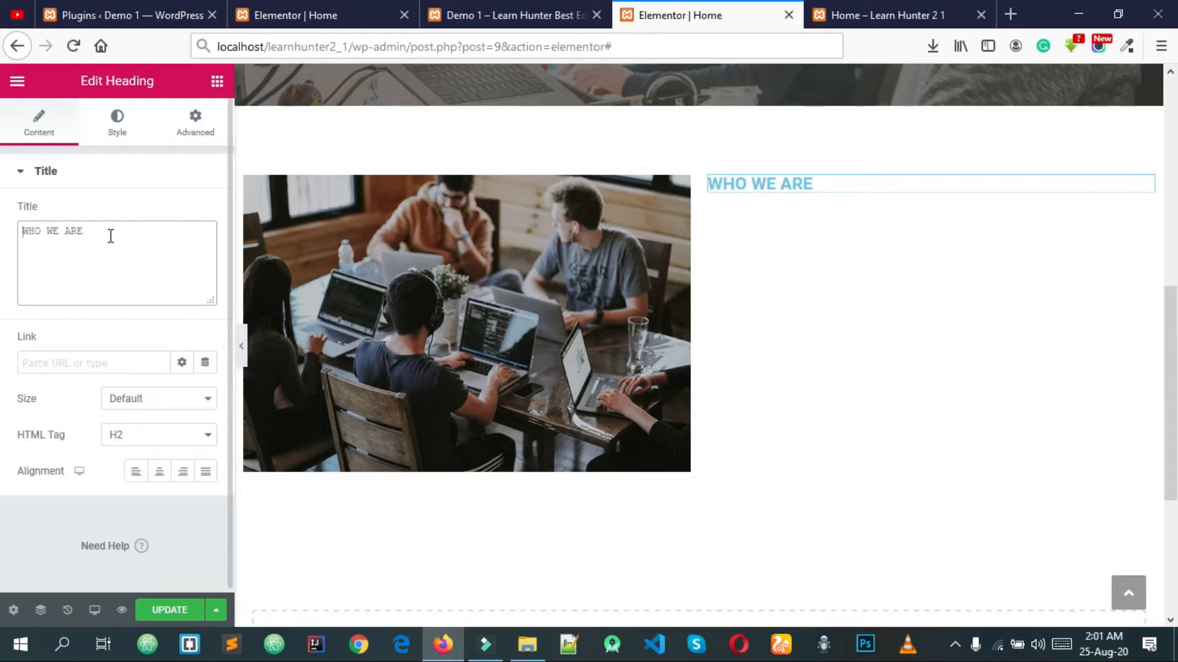
{"action": "left_click", "coordinate": [190, 245]}
Step: Try the center, right and justified alignments on the WHO WE ARE heading and set it to left-aligned
{"action": "left_click", "coordinate": [136, 472]}
{"action": "left_click", "coordinate": [160, 476]}
{"action": "left_click", "coordinate": [137, 475]}
{"action": "left_click", "coordinate": [158, 481]}
{"action": "left_click", "coordinate": [182, 481]}
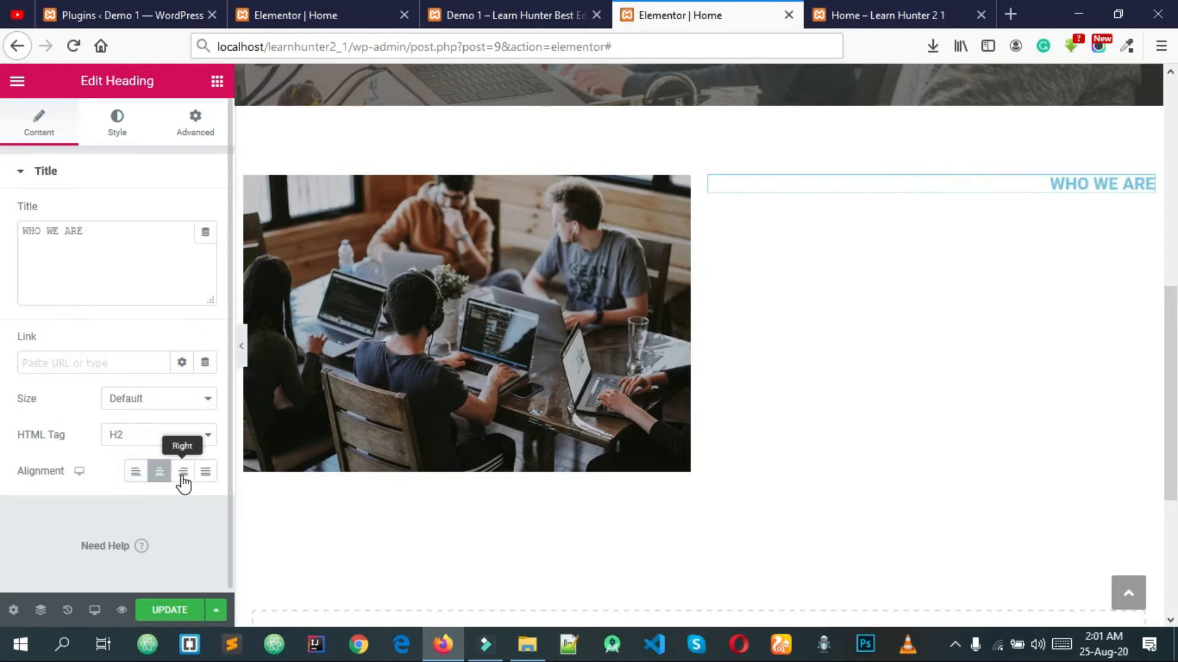
{"action": "left_click", "coordinate": [203, 484]}
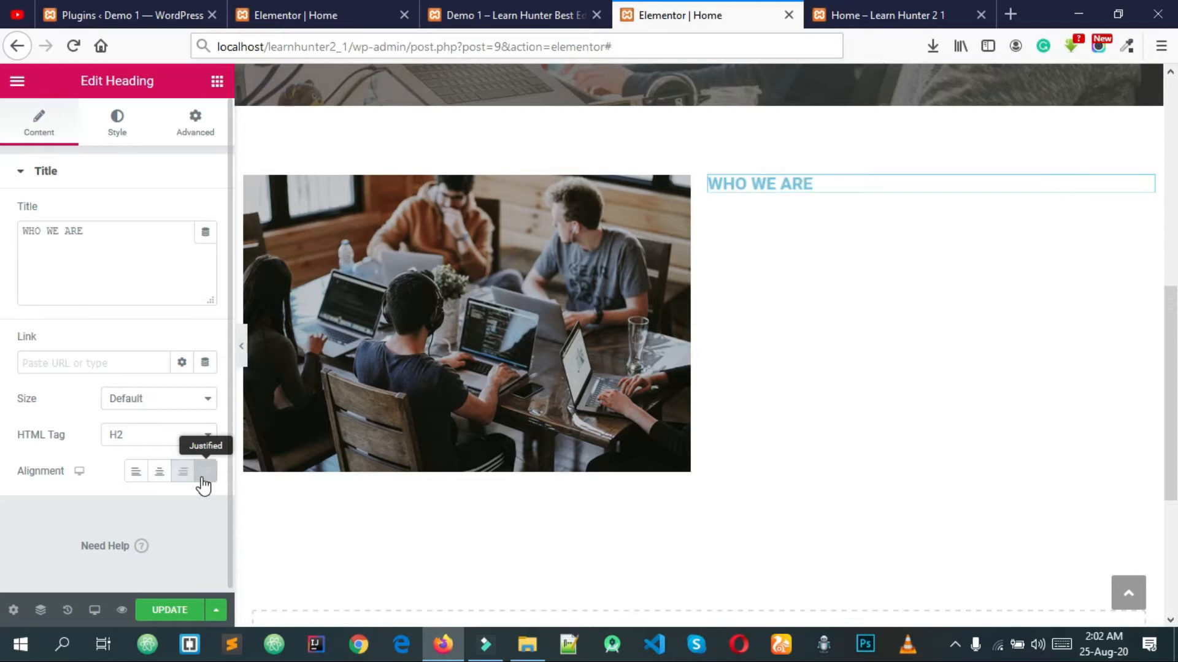
{"action": "left_click", "coordinate": [136, 476]}
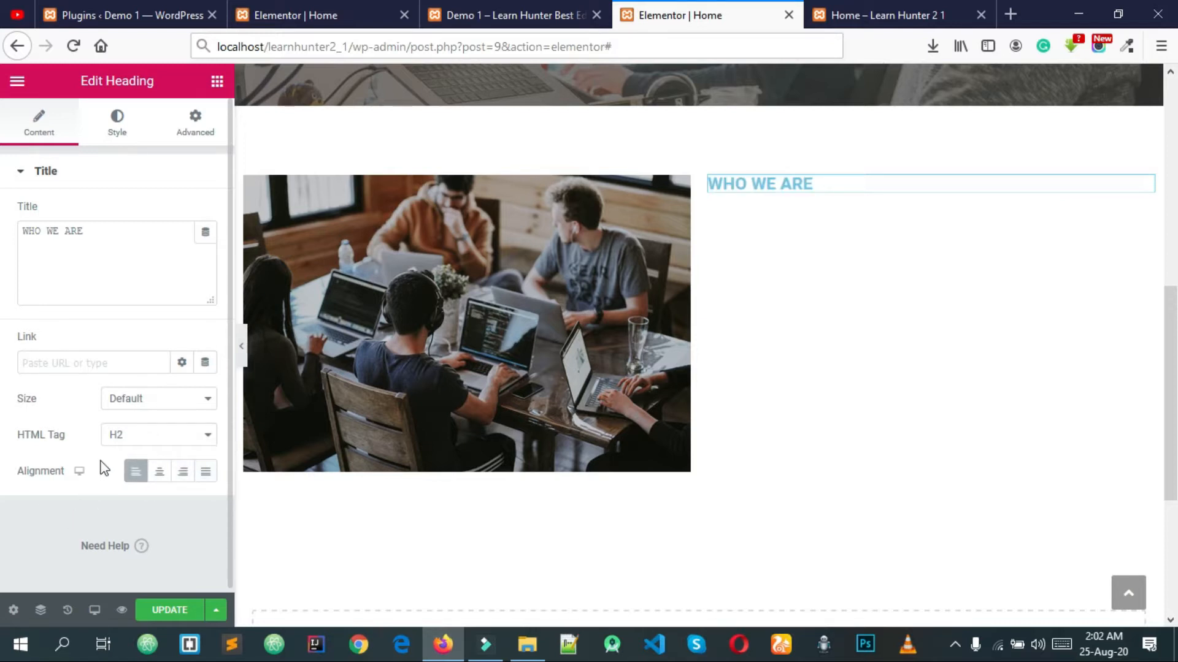
Step: Try other size presets on the WHO WE ARE heading, including Medium, and restore the Default size
{"action": "left_click", "coordinate": [112, 361]}
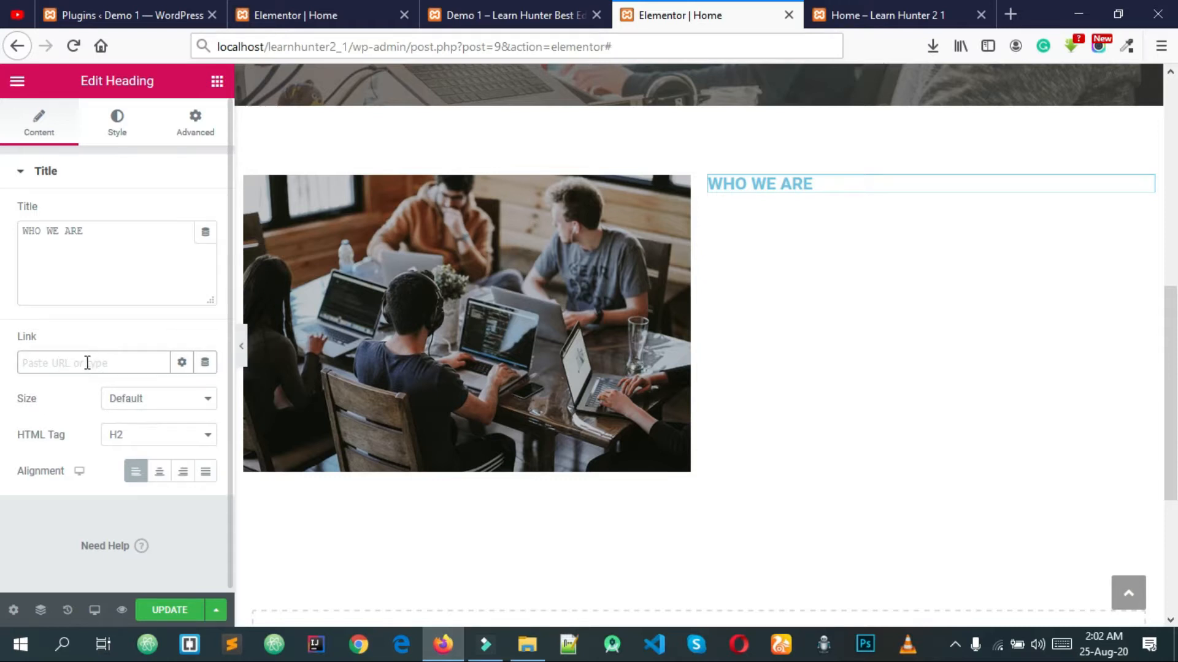
{"action": "left_click", "coordinate": [136, 399]}
{"action": "left_click", "coordinate": [122, 403]}
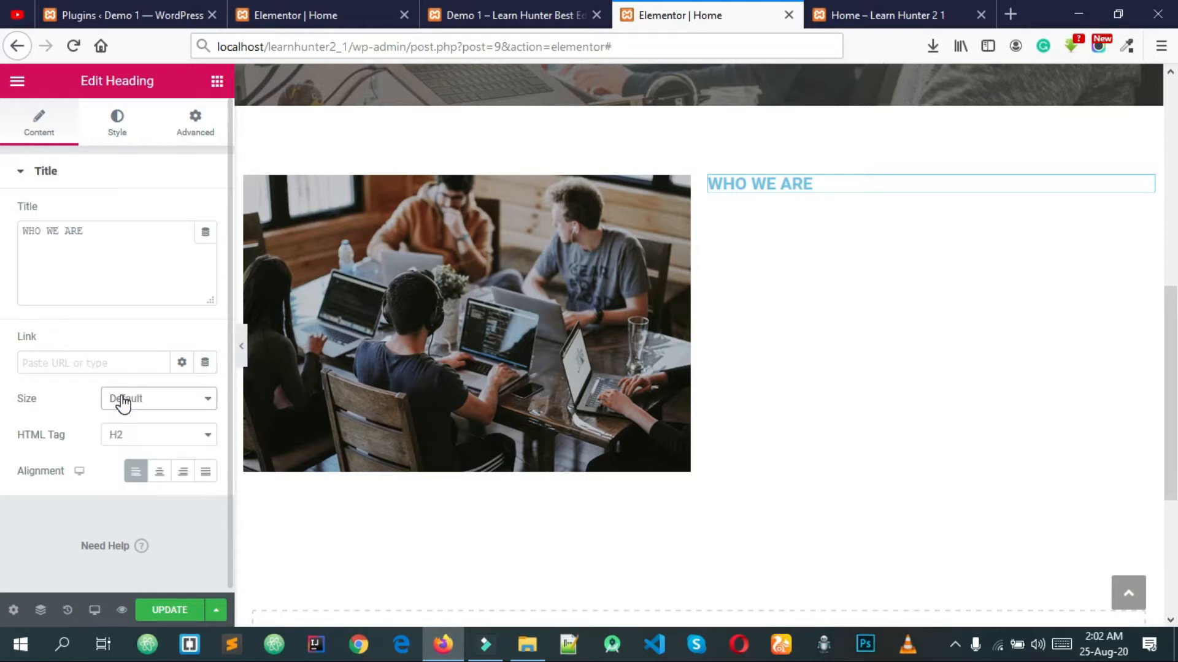
{"action": "left_click", "coordinate": [123, 401]}
{"action": "left_click", "coordinate": [149, 437]}
{"action": "left_click", "coordinate": [144, 405]}
{"action": "left_click", "coordinate": [147, 460]}
{"action": "left_click", "coordinate": [136, 434]}
{"action": "left_click", "coordinate": [137, 434]}
{"action": "left_click", "coordinate": [136, 433]}
{"action": "left_click", "coordinate": [137, 433]}
{"action": "left_click", "coordinate": [146, 404]}
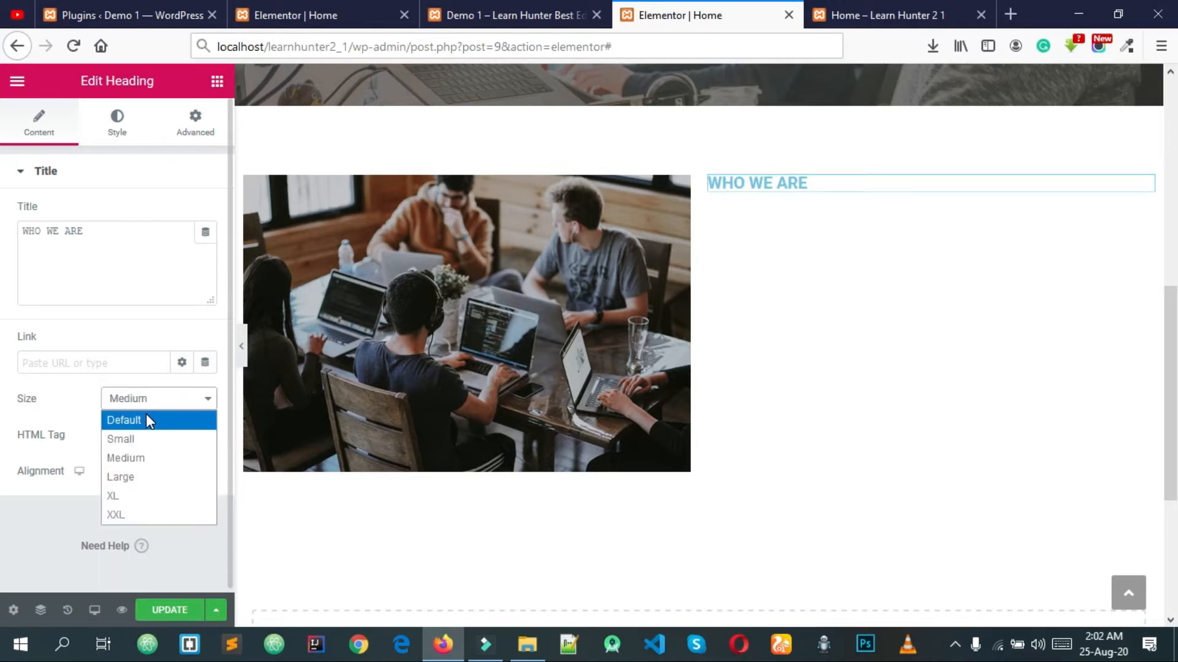
{"action": "left_click", "coordinate": [147, 417]}
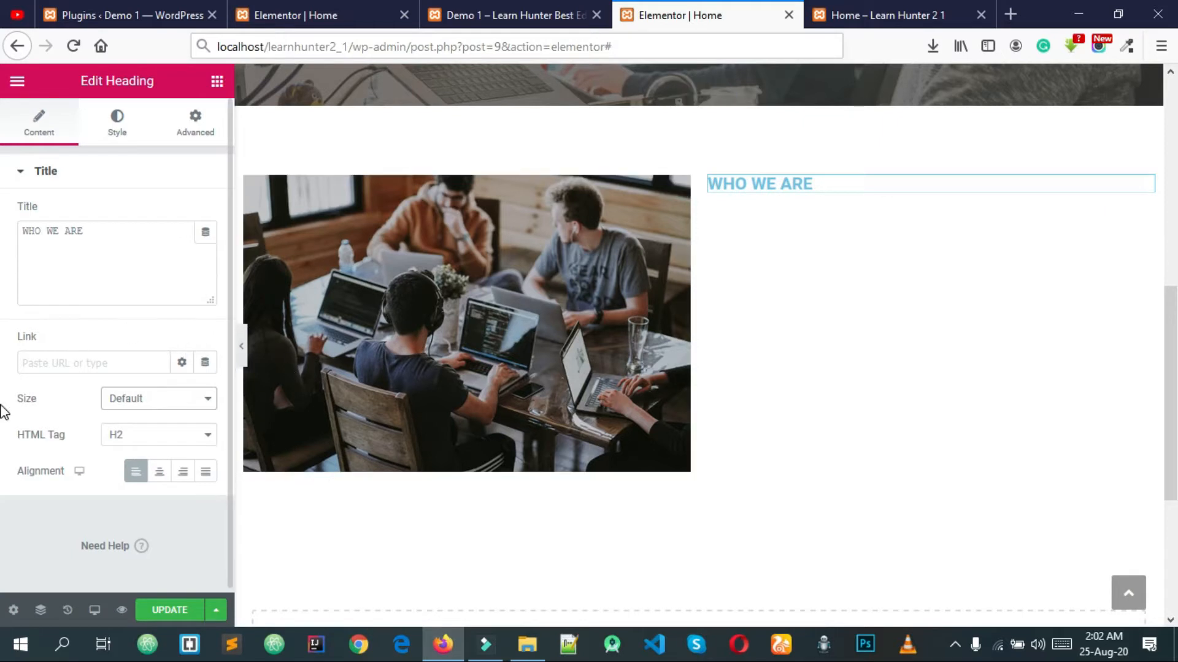
{"action": "scroll", "coordinate": [702, 323], "scroll_direction": "down", "scroll_amount": 1}
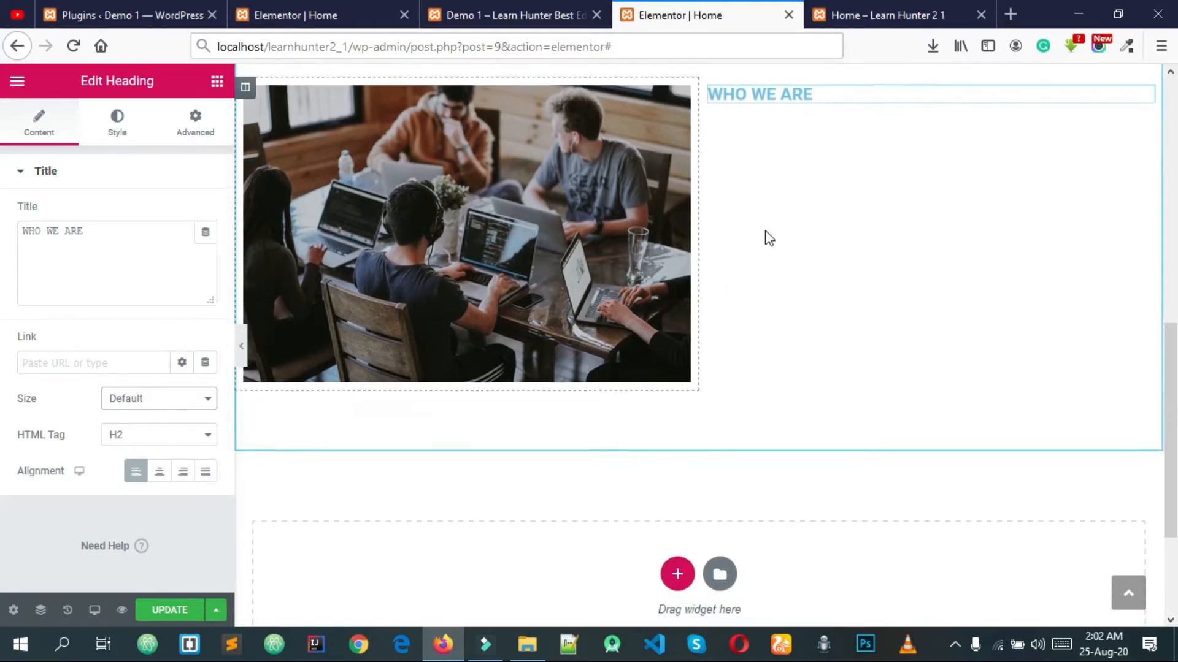
{"action": "scroll", "coordinate": [768, 245], "scroll_direction": "down", "scroll_amount": 1}
{"action": "scroll", "coordinate": [760, 288], "scroll_direction": "up", "scroll_amount": 4}
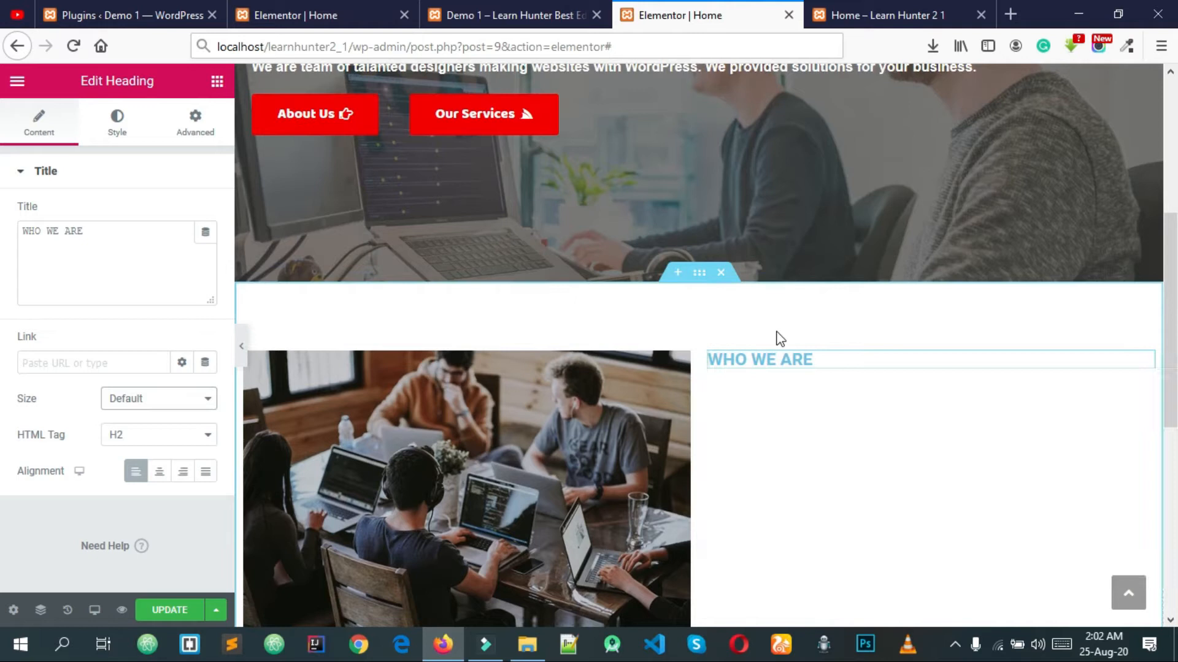
{"action": "scroll", "coordinate": [756, 381], "scroll_direction": "down", "scroll_amount": 1}
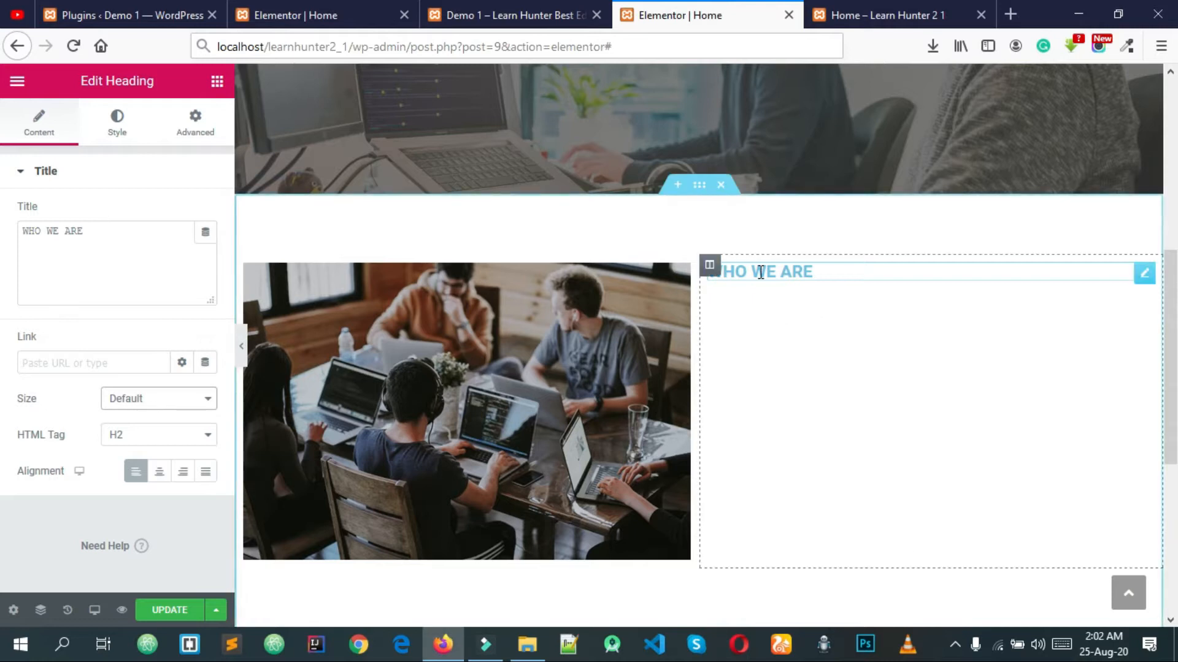
Step: Open the heading's style settings and sample the red of the WHO WE ARE text on the demo page with the color picker
{"action": "left_click", "coordinate": [117, 125]}
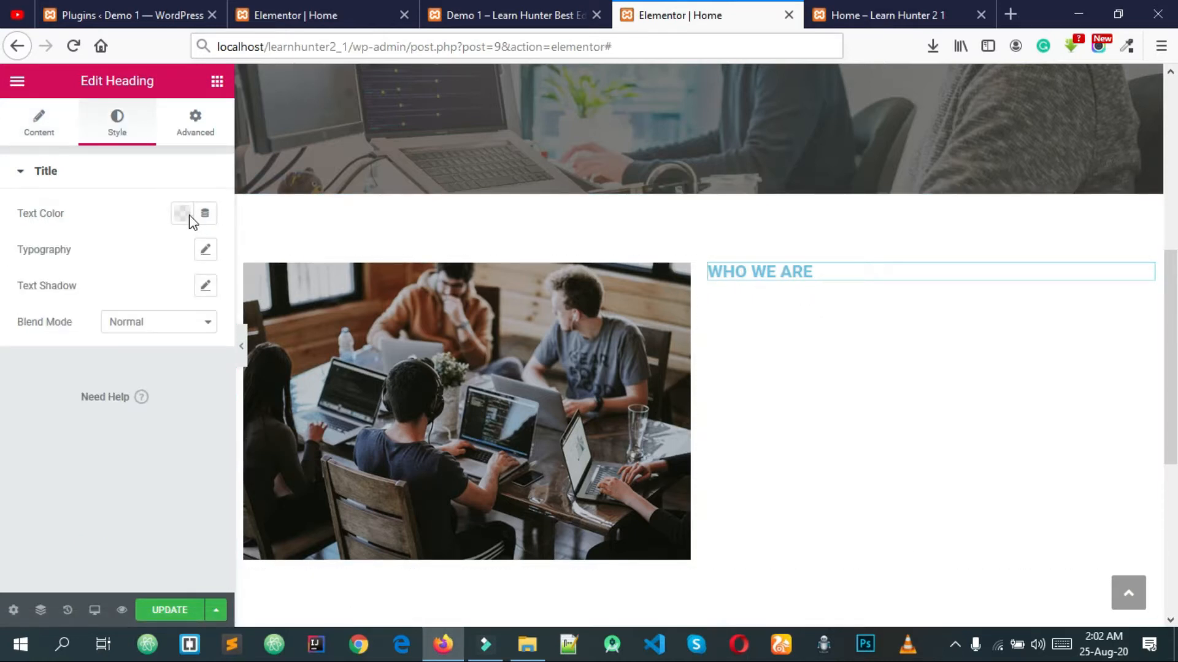
{"action": "scroll", "coordinate": [466, 344], "scroll_direction": "up", "scroll_amount": 5}
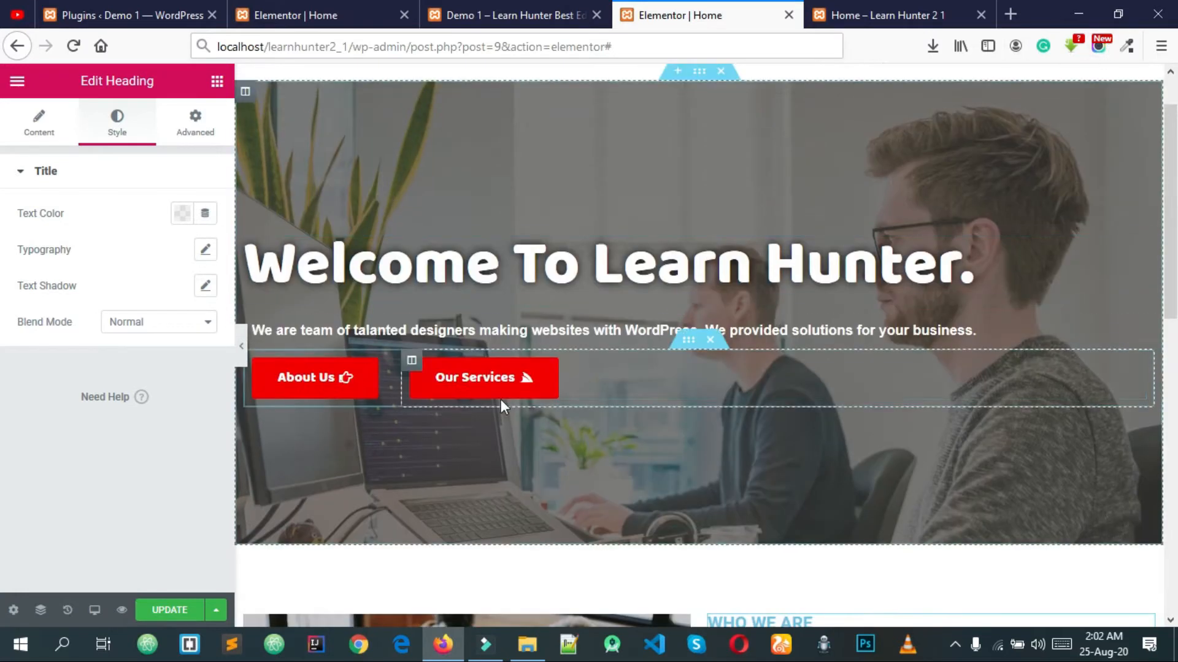
{"action": "key", "text": "ctrl+shift+Tab"}
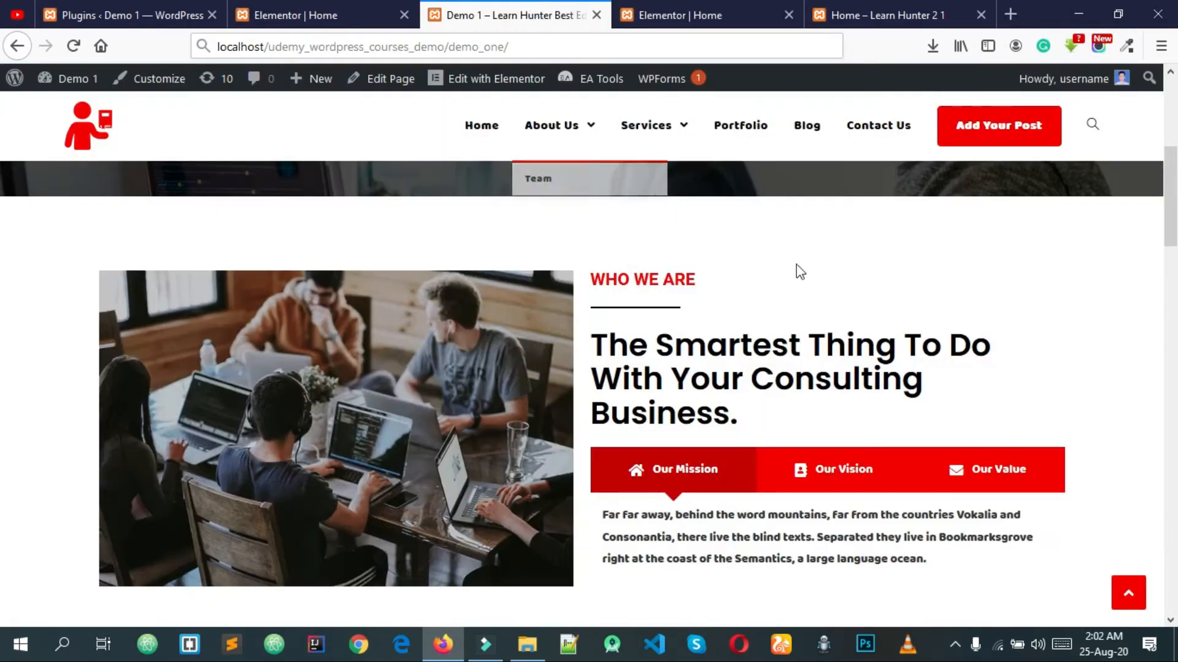
{"action": "left_click", "coordinate": [1126, 46]}
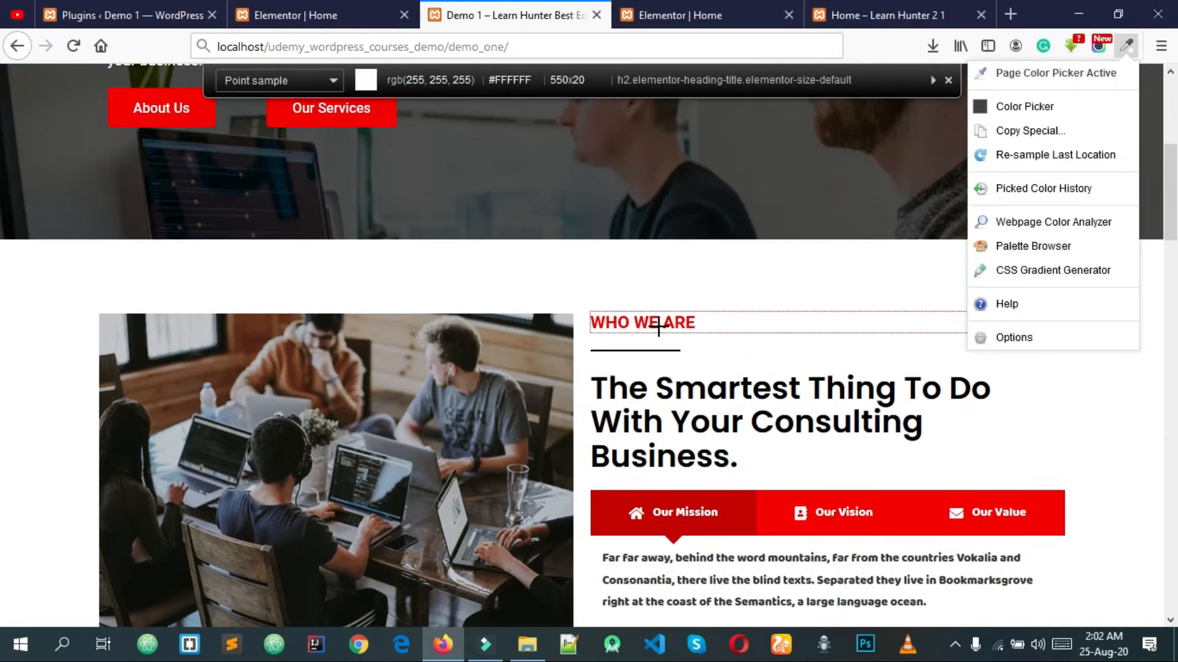
{"action": "left_click", "coordinate": [609, 323]}
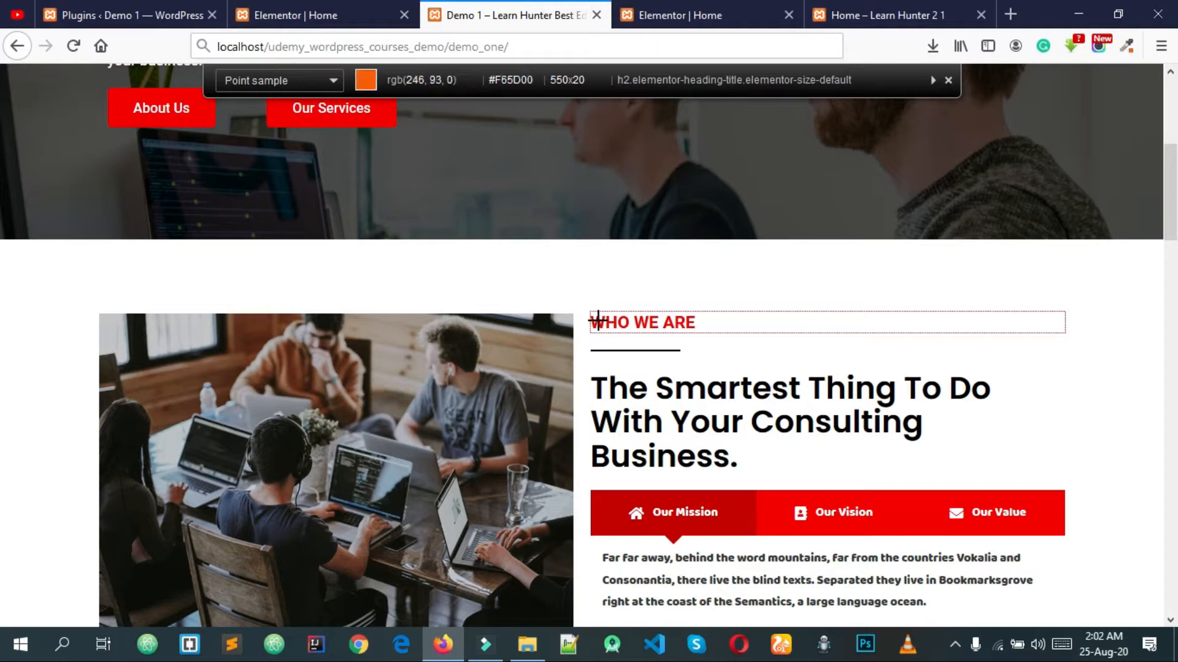
{"action": "left_click", "coordinate": [600, 321]}
Step: Return to the page editor and set the WHO WE ARE heading's text color to #F2002F
{"action": "left_click", "coordinate": [699, 15]}
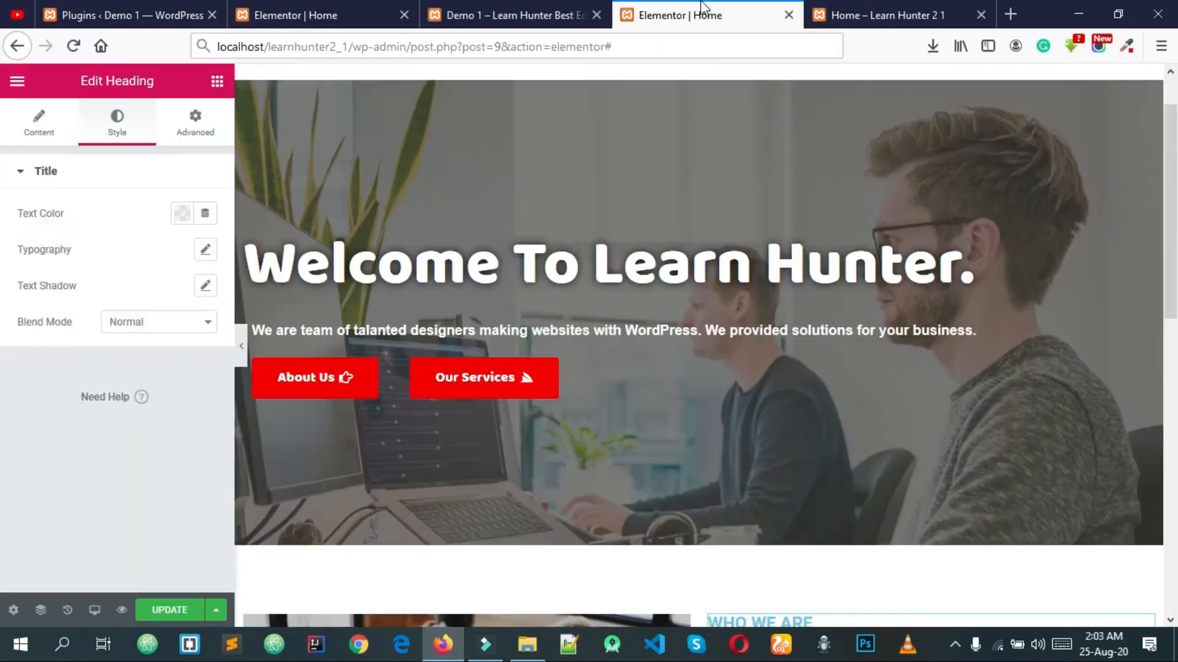
{"action": "scroll", "coordinate": [762, 457], "scroll_direction": "down", "scroll_amount": 5}
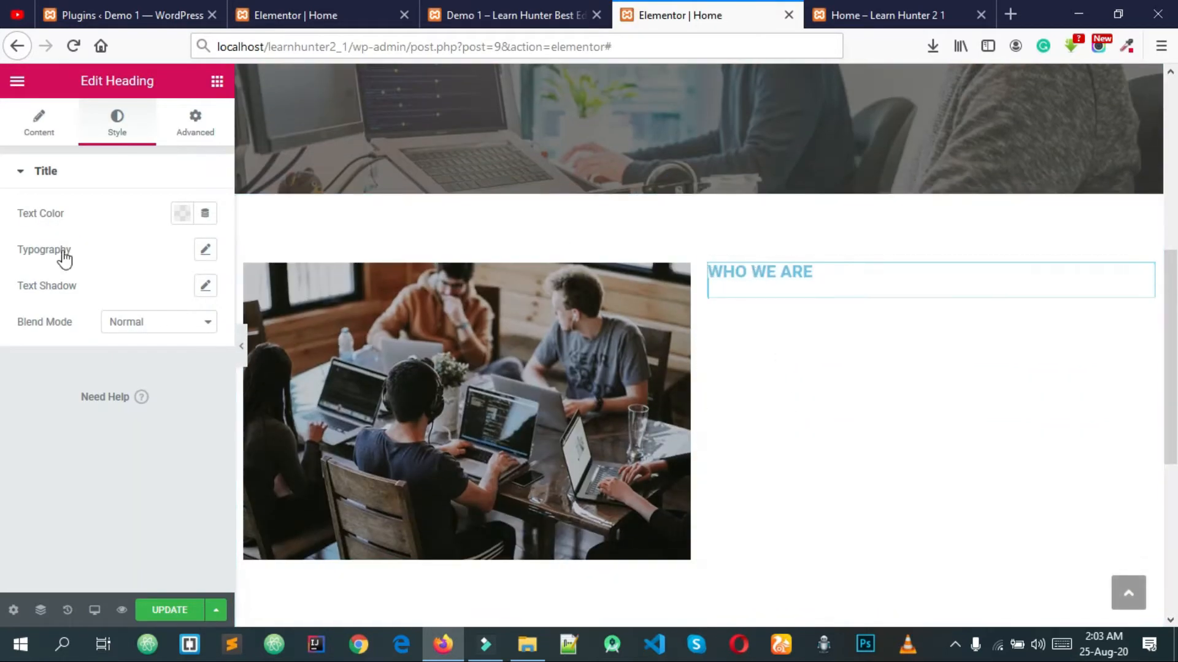
{"action": "left_click", "coordinate": [182, 215]}
{"action": "type", "text": "#F2002F"}
{"action": "left_click", "coordinate": [129, 512]}
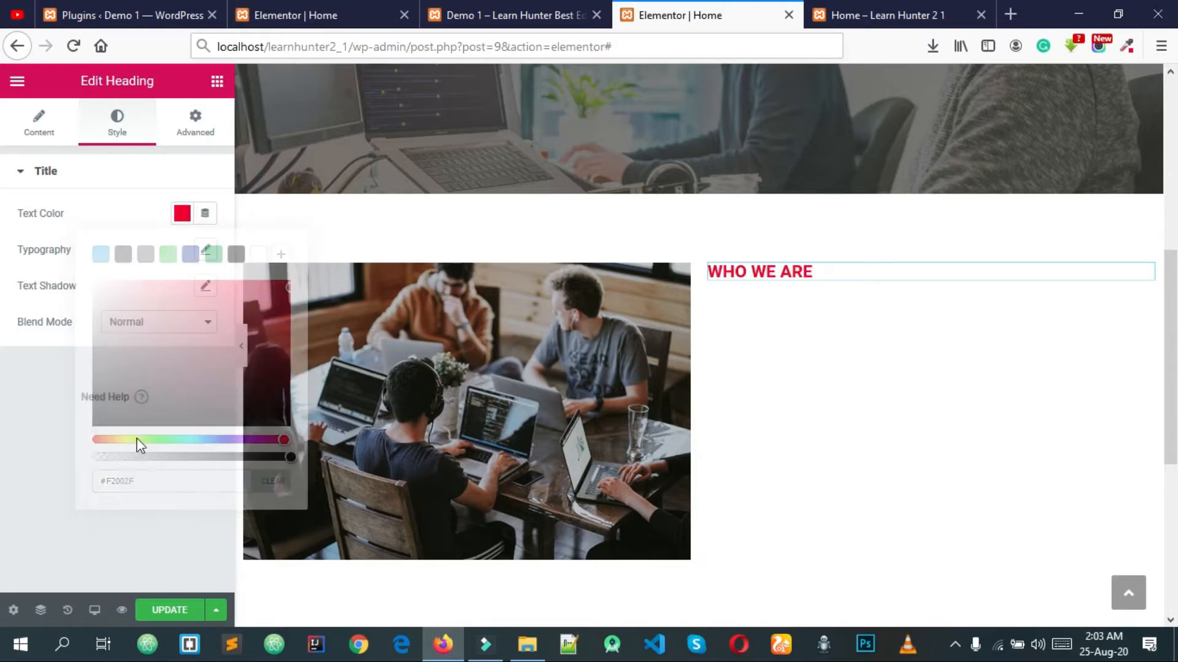
Step: Set the heading's font family to Baloo Bhai and compare it with the heading on the demo page
{"action": "left_click", "coordinate": [205, 250]}
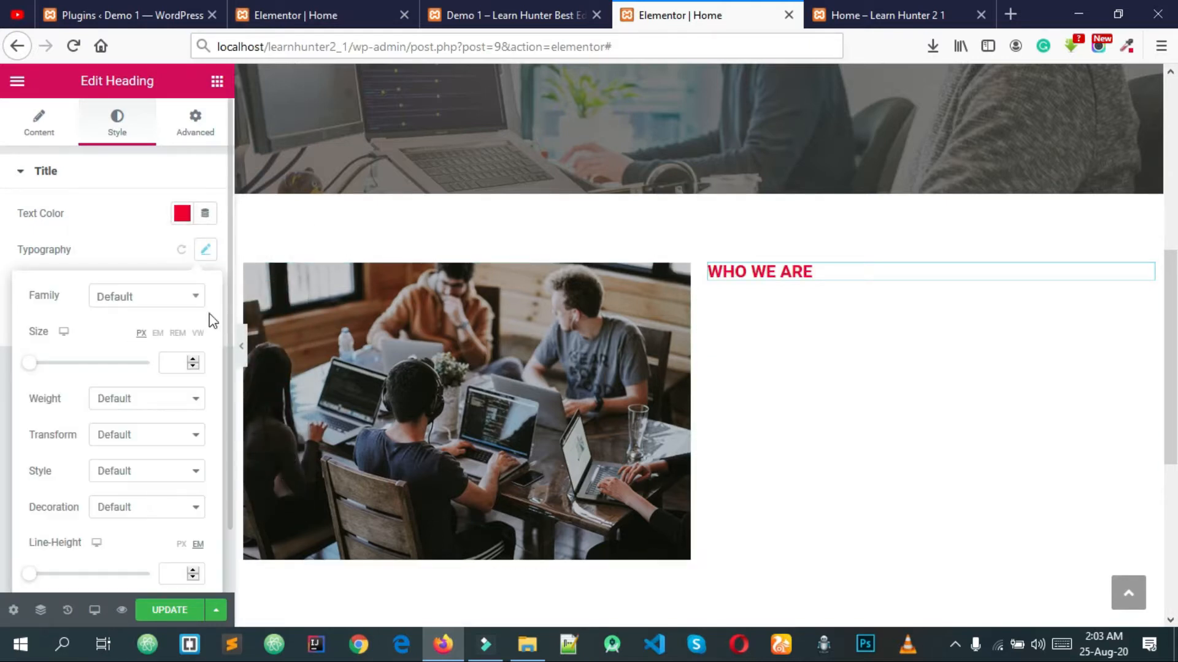
{"action": "left_click", "coordinate": [177, 308]}
{"action": "type", "text": "bal"}
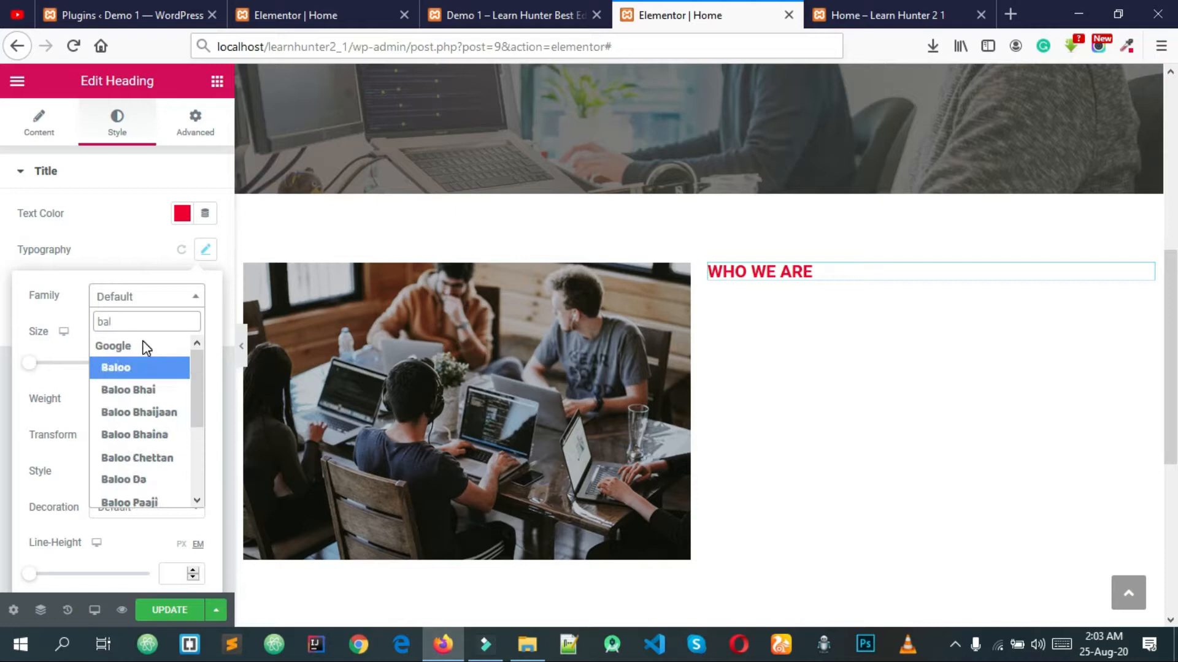
{"action": "left_click", "coordinate": [145, 389]}
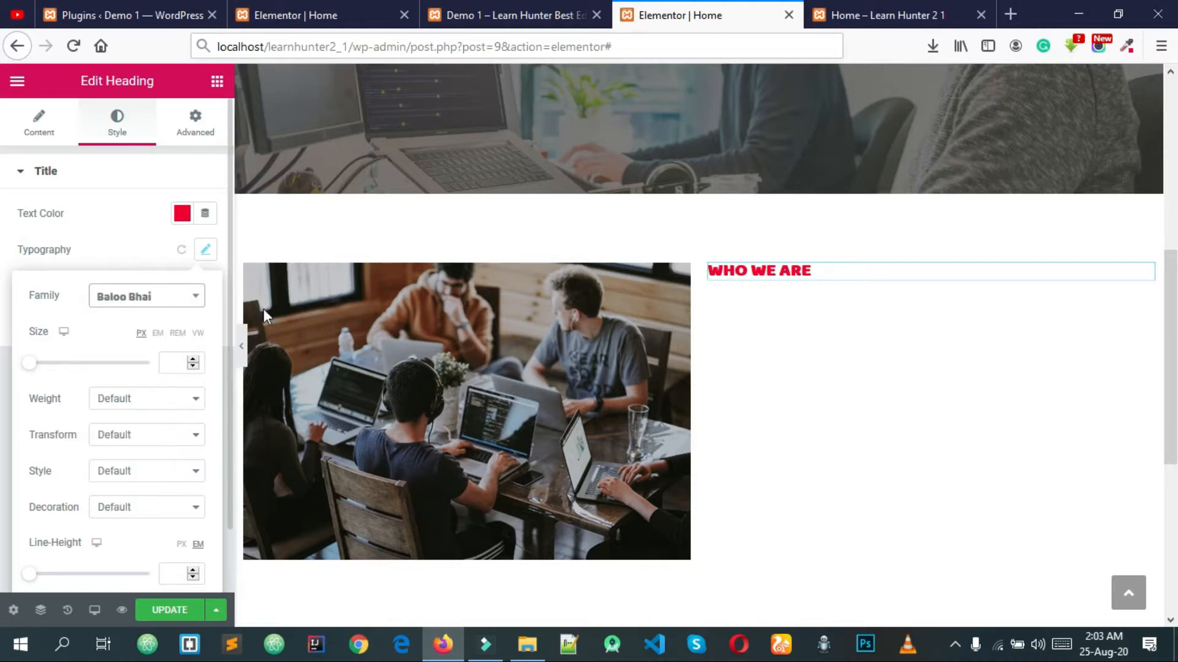
{"action": "left_click", "coordinate": [482, 12]}
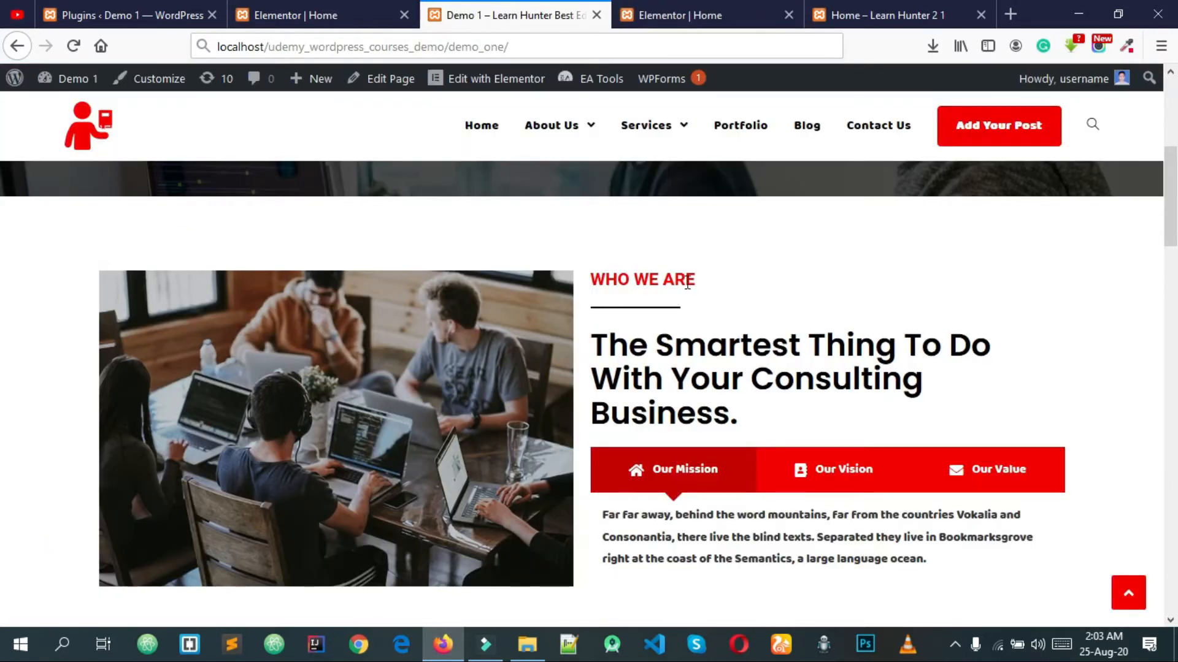
{"action": "left_click", "coordinate": [674, 15]}
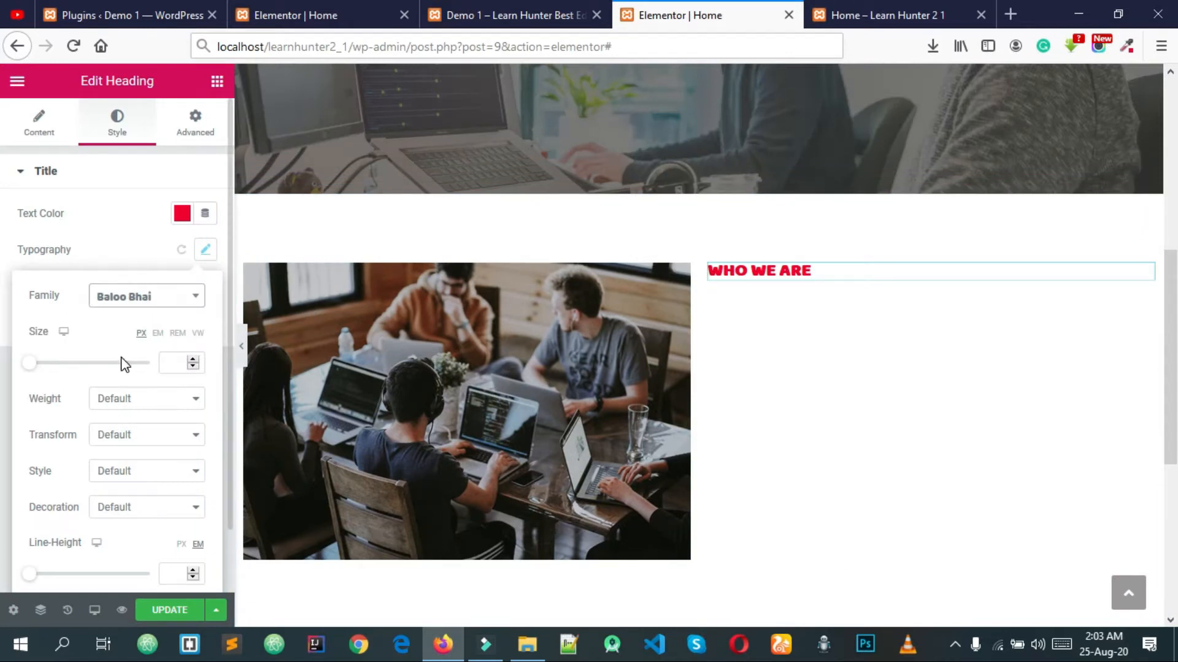
Step: Try a font size of 18 px on the WHO WE ARE heading and increase it to 32 px
{"action": "left_click", "coordinate": [168, 367]}
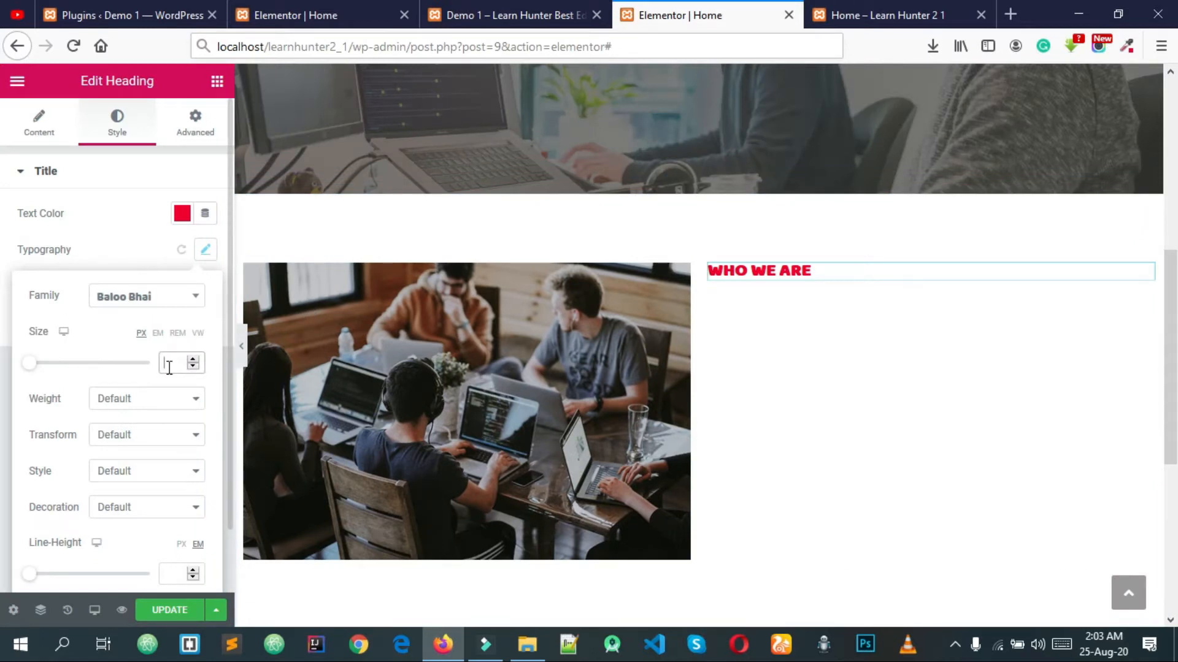
{"action": "type", "text": "18"}
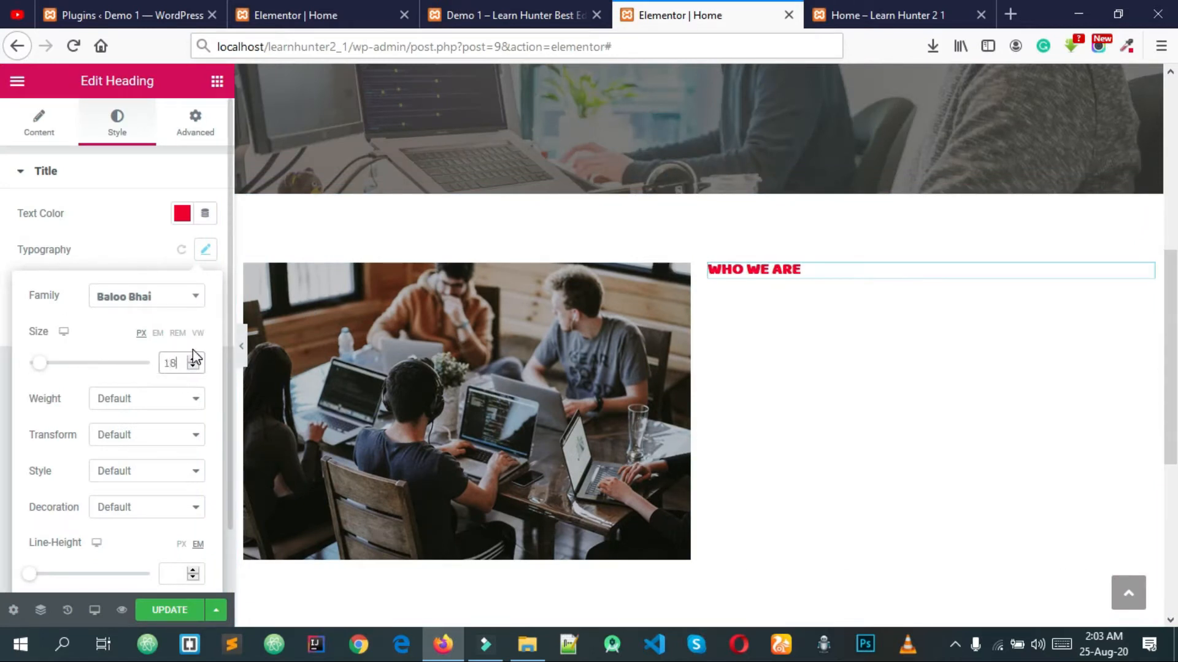
{"action": "left_click", "coordinate": [193, 360]}
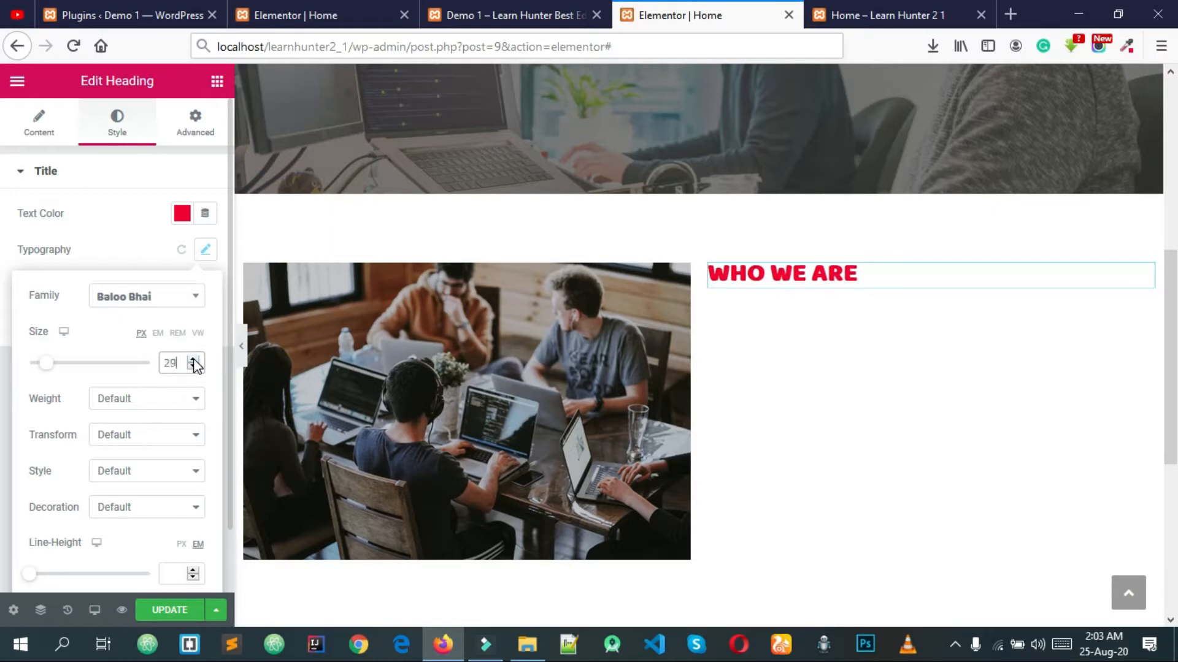
{"action": "left_click", "coordinate": [193, 368]}
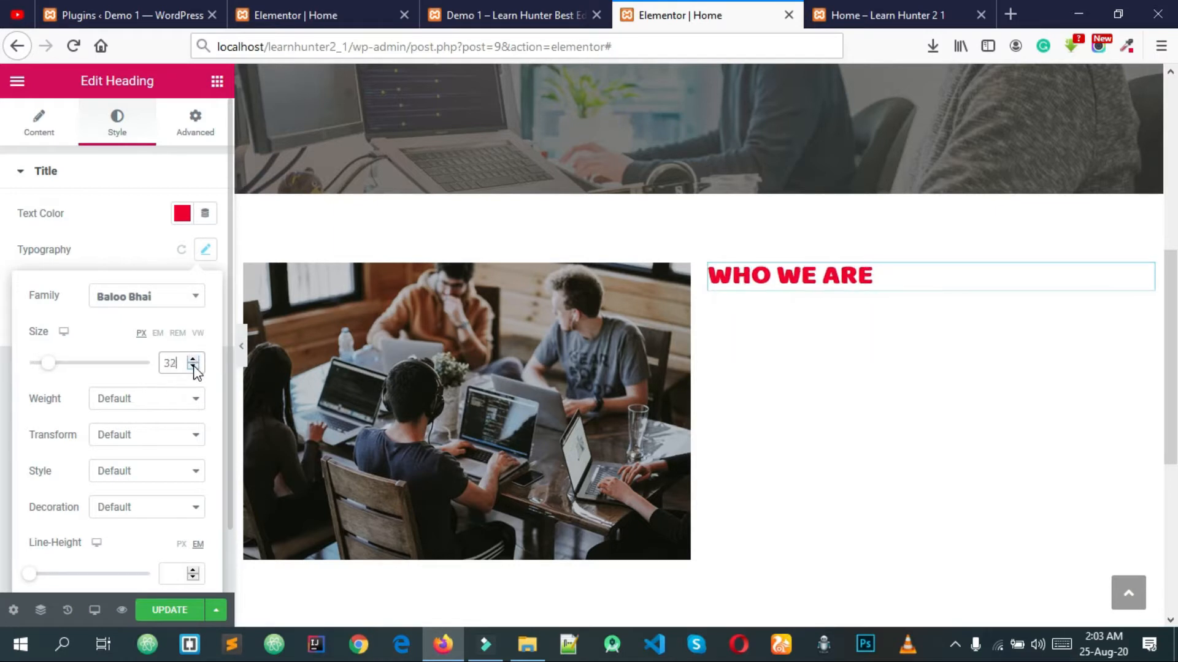
{"action": "left_click", "coordinate": [191, 360]}
Step: Try the Normal font weight on the WHO WE ARE heading and restore the Default weight
{"action": "left_click", "coordinate": [116, 401]}
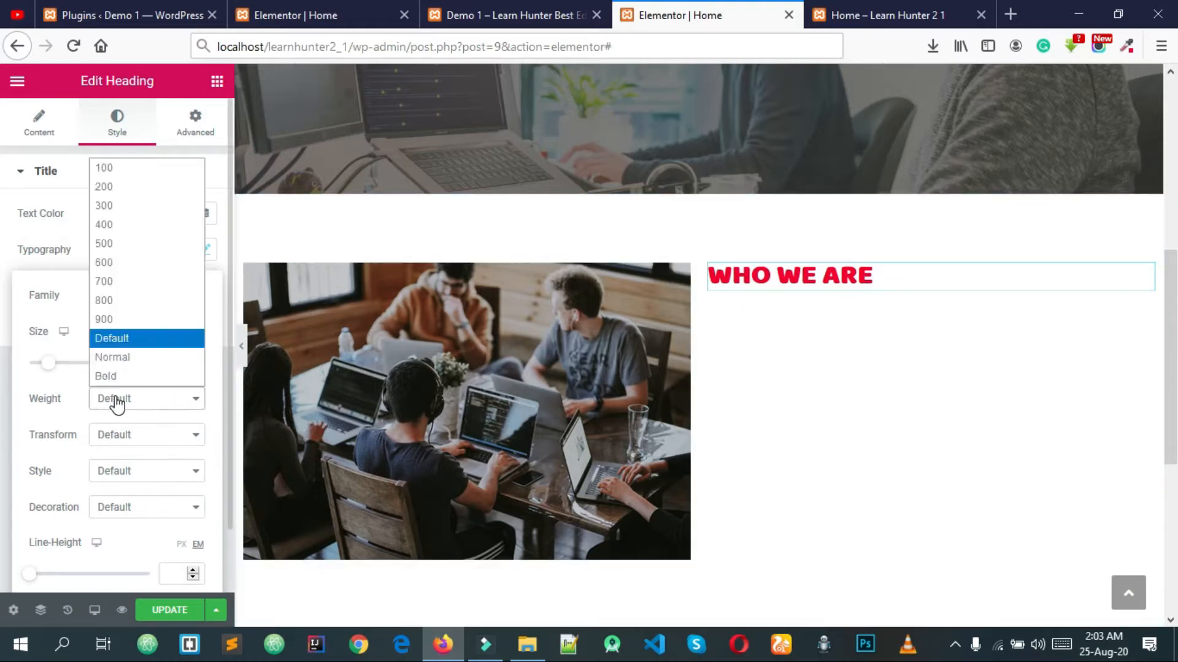
{"action": "left_click", "coordinate": [116, 359]}
{"action": "left_click", "coordinate": [126, 396]}
{"action": "left_click", "coordinate": [114, 342]}
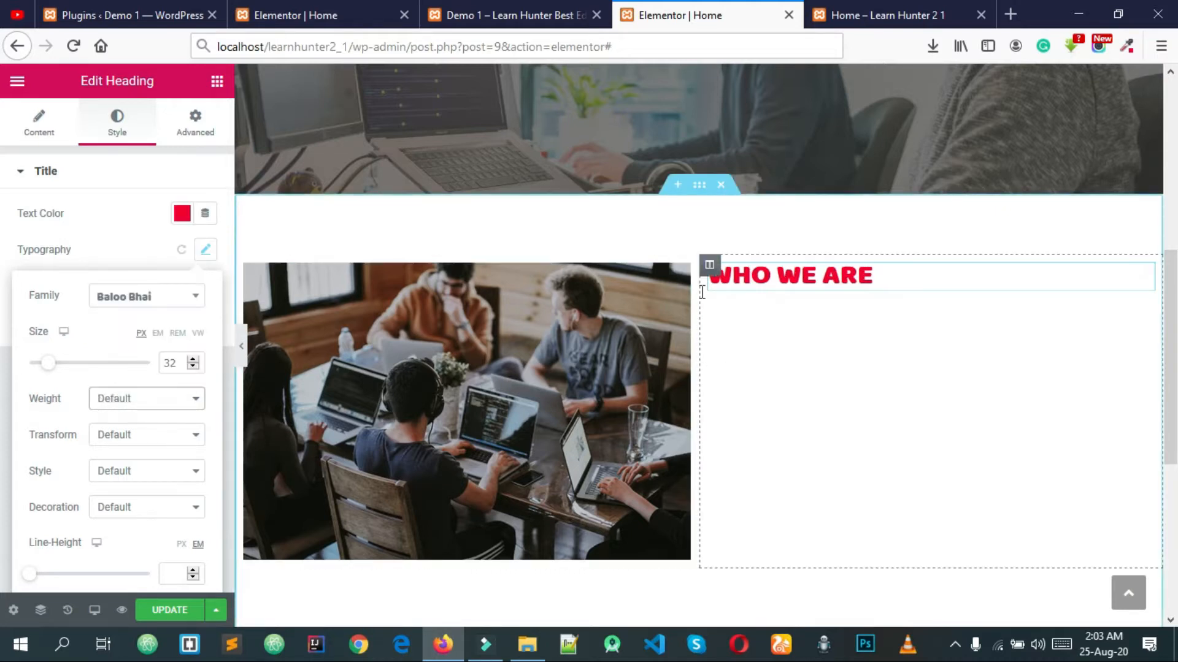
Step: Check the demo page's heading area and add a Divider widget directly below the WHO WE ARE heading in the page editor
{"action": "left_click", "coordinate": [517, 10]}
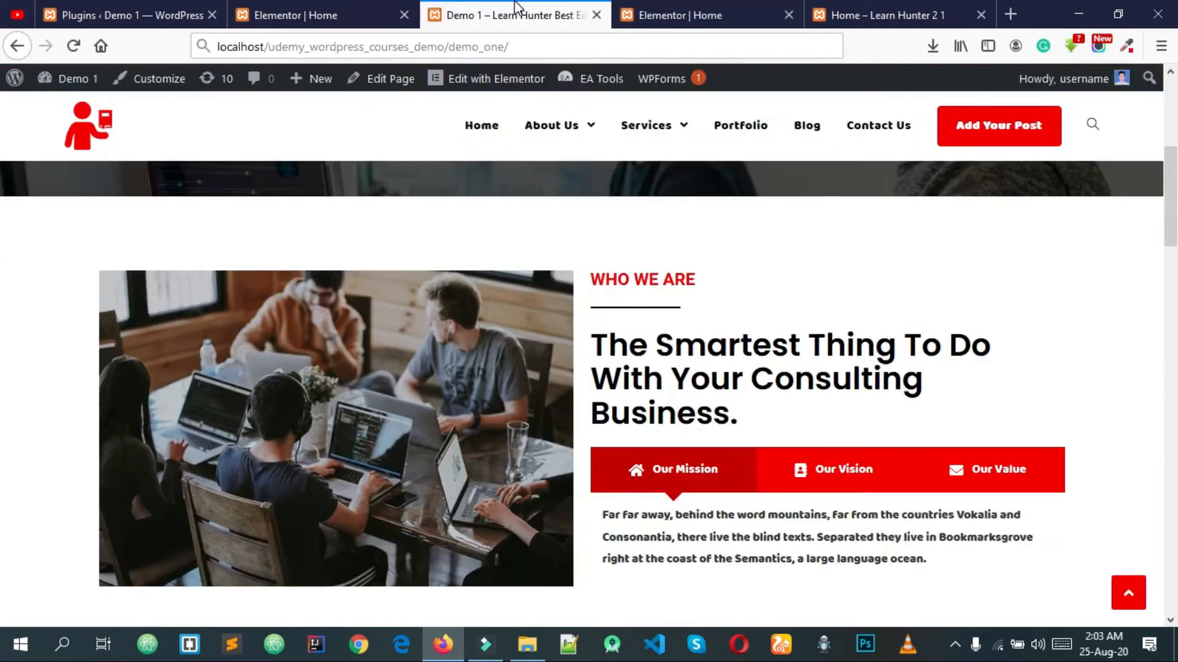
{"action": "left_click", "coordinate": [675, 14]}
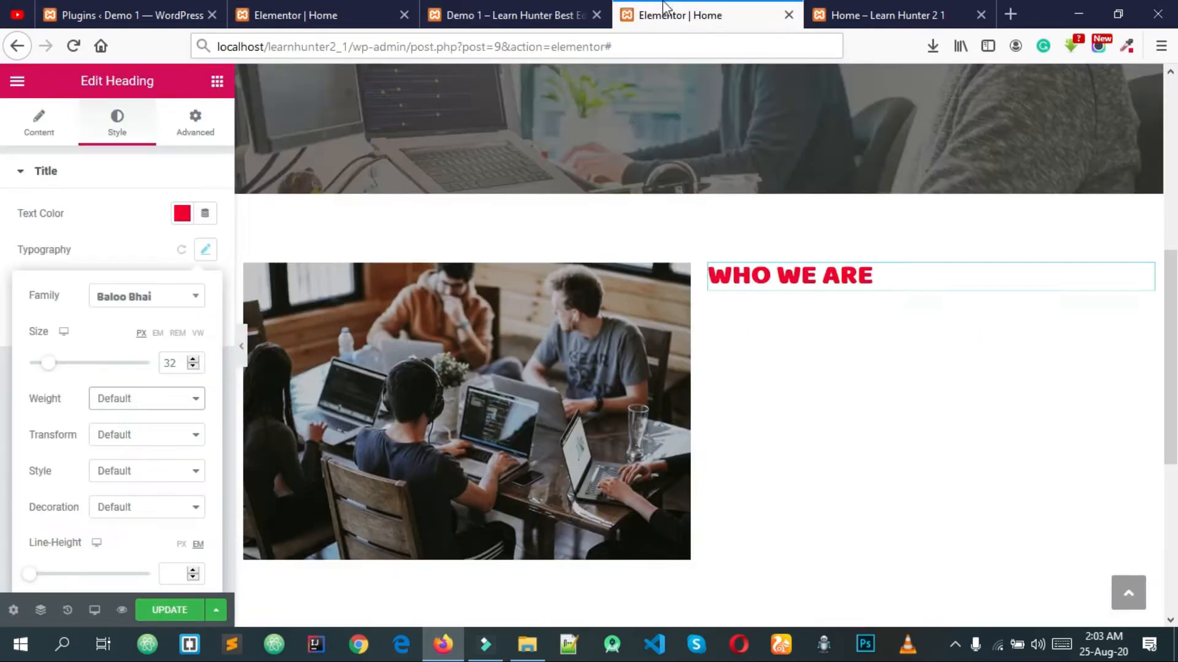
{"action": "left_click", "coordinate": [104, 251]}
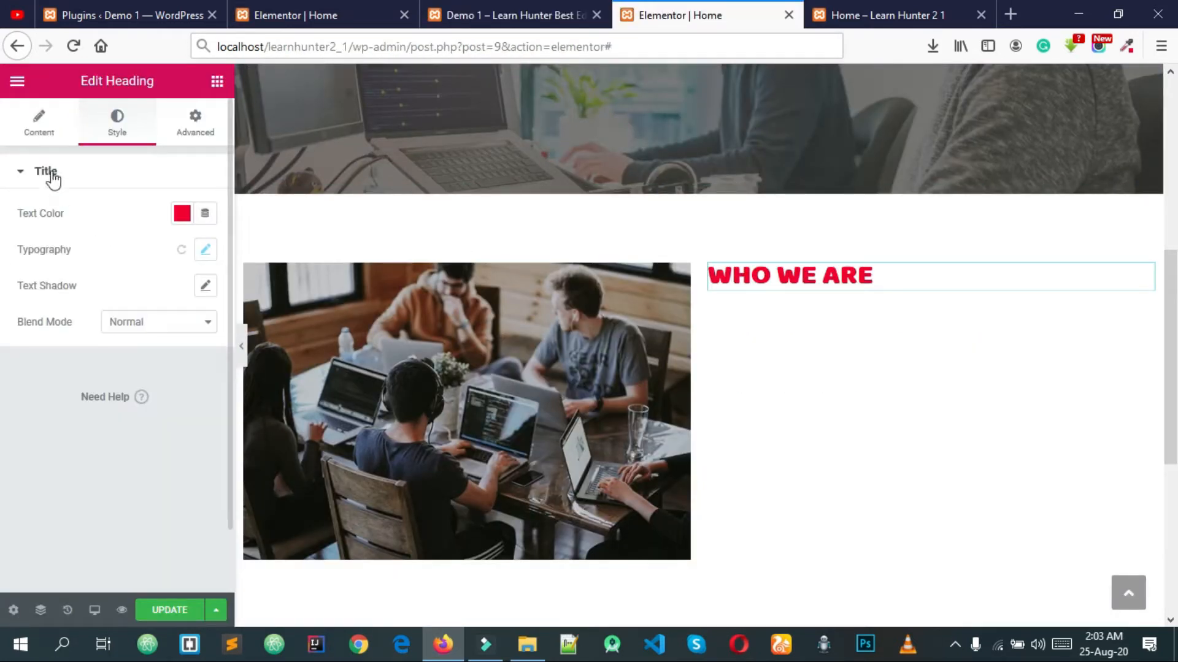
{"action": "left_click", "coordinate": [218, 81]}
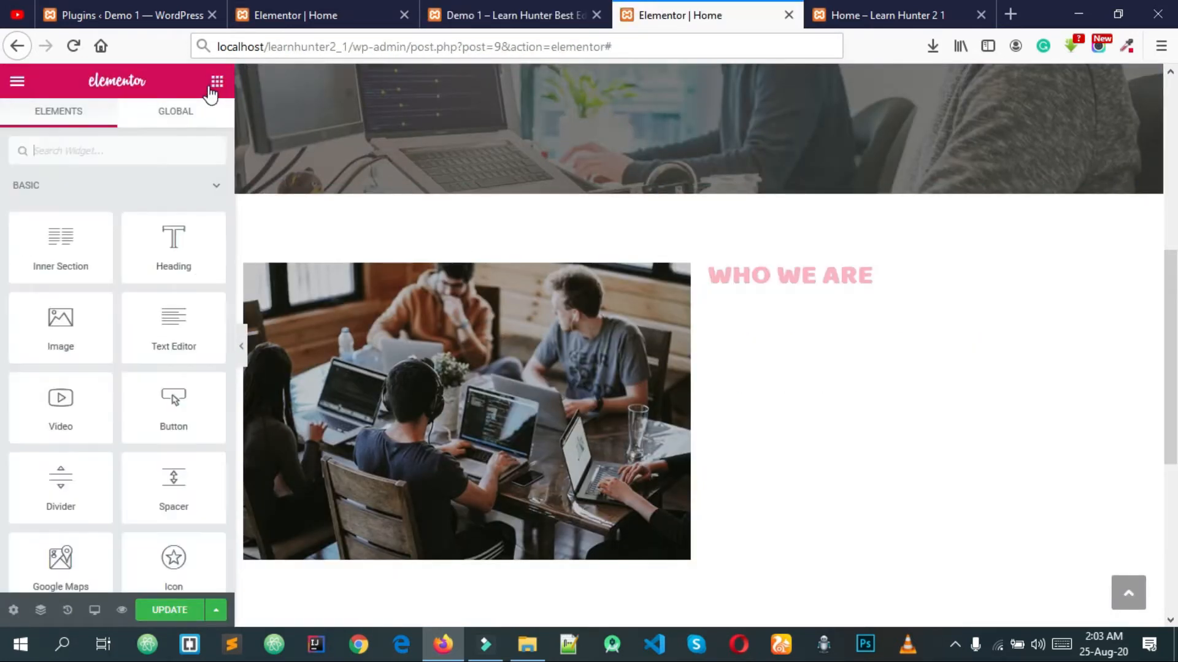
{"action": "left_click", "coordinate": [79, 152]}
{"action": "type", "text": "d"}
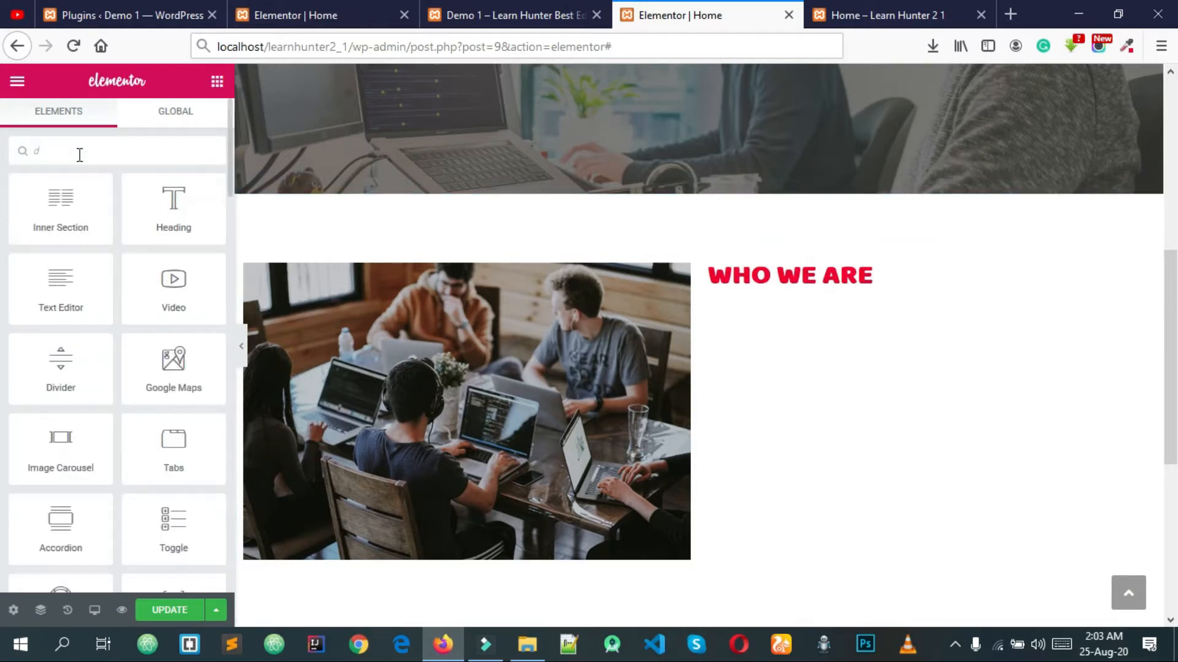
{"action": "type", "text": "iv"}
{"action": "left_click_drag", "start_coordinate": [93, 178], "coordinate": [807, 292]}
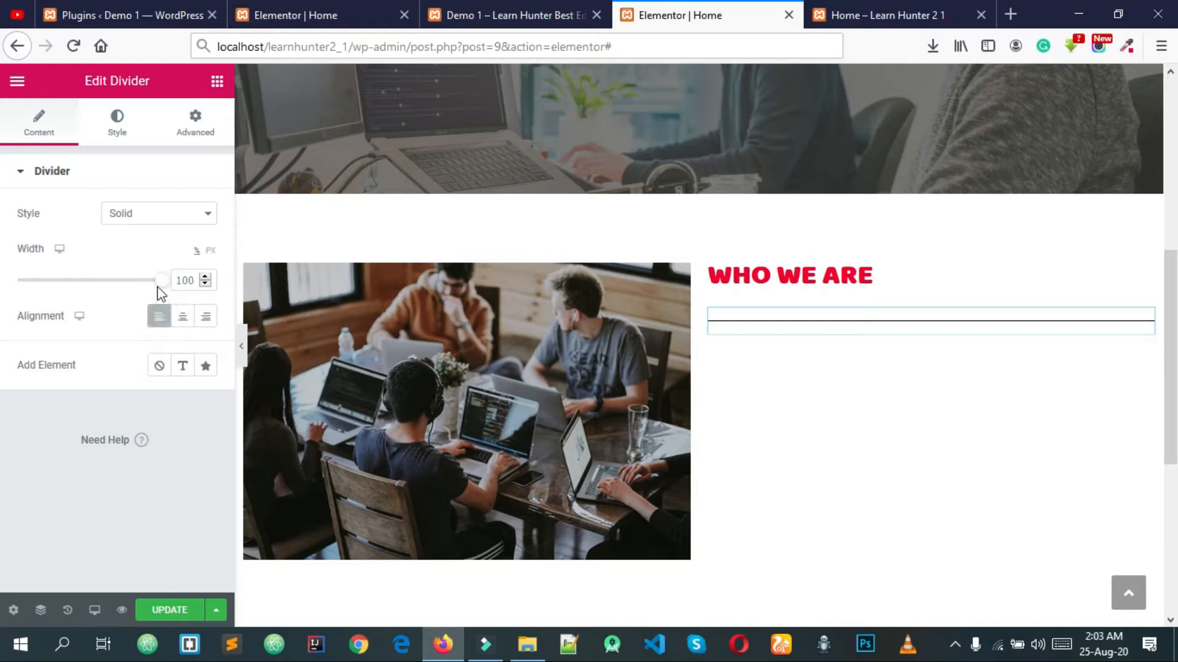
Step: Shorten the divider below the WHO WE ARE heading to a small part of the column width and set its weight to 3
{"action": "left_click_drag", "start_coordinate": [116, 295], "coordinate": [36, 296]}
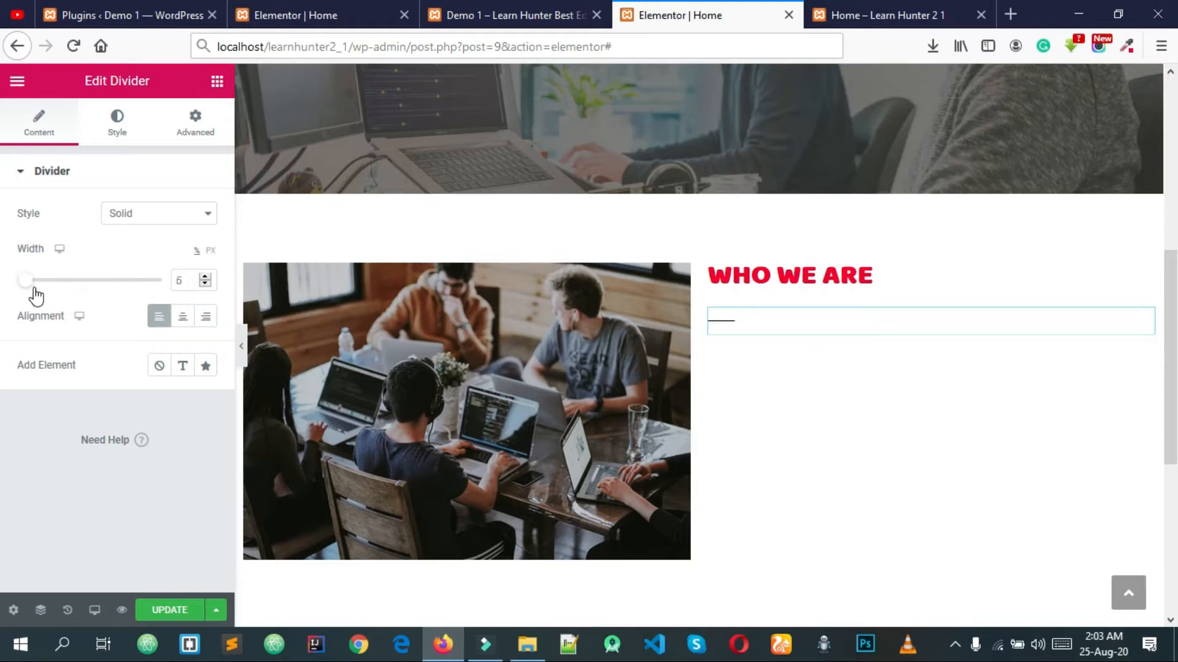
{"action": "left_click", "coordinate": [205, 284]}
{"action": "left_click", "coordinate": [122, 136]}
{"action": "left_click", "coordinate": [206, 264]}
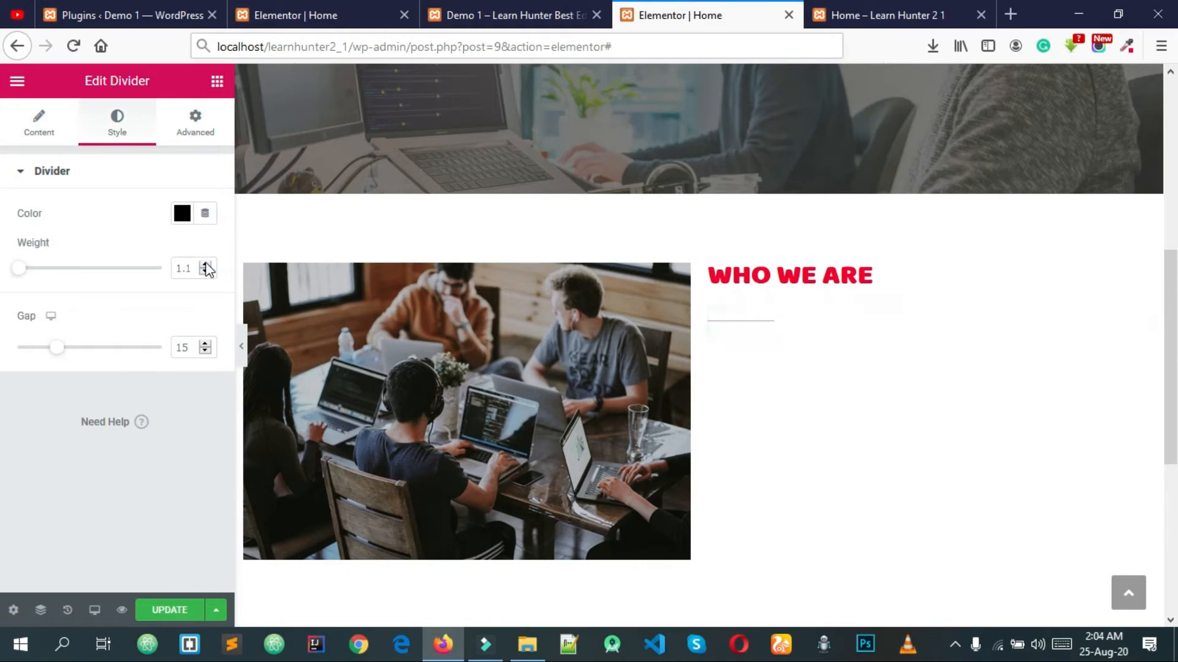
{"action": "left_click", "coordinate": [206, 265]}
{"action": "left_click", "coordinate": [207, 265]}
{"action": "left_click", "coordinate": [206, 265]}
{"action": "left_click", "coordinate": [206, 265]}
{"action": "left_click", "coordinate": [206, 265]}
{"action": "left_click", "coordinate": [206, 265]}
{"action": "left_click", "coordinate": [206, 265]}
{"action": "left_click", "coordinate": [206, 265]}
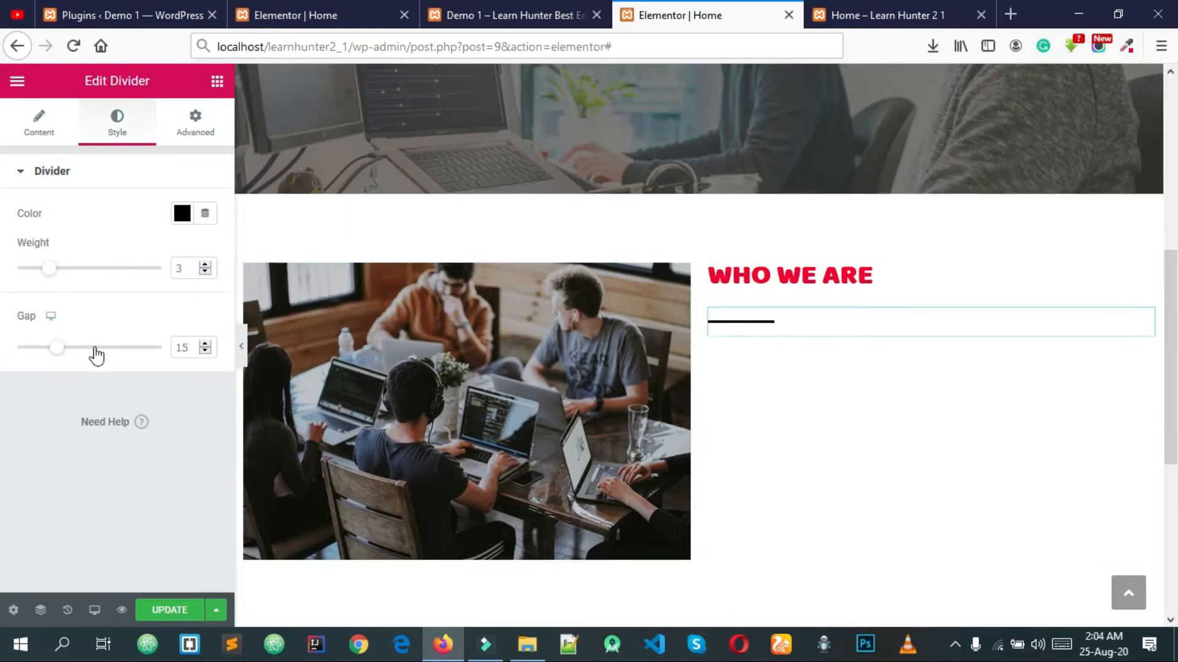
Step: Set the divider's gap to 2 and its color to black (#000000), checking against the demo page's divider
{"action": "left_click_drag", "start_coordinate": [56, 348], "coordinate": [7, 351]}
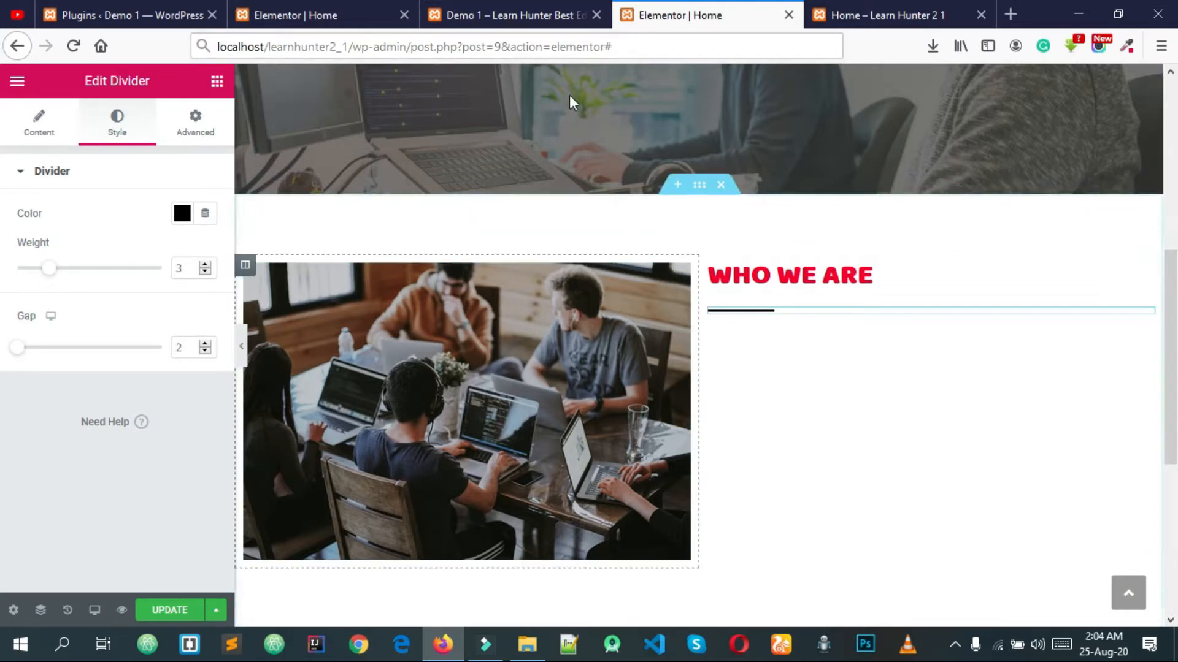
{"action": "left_click", "coordinate": [500, 14]}
{"action": "key", "text": "ctrl+Tab"}
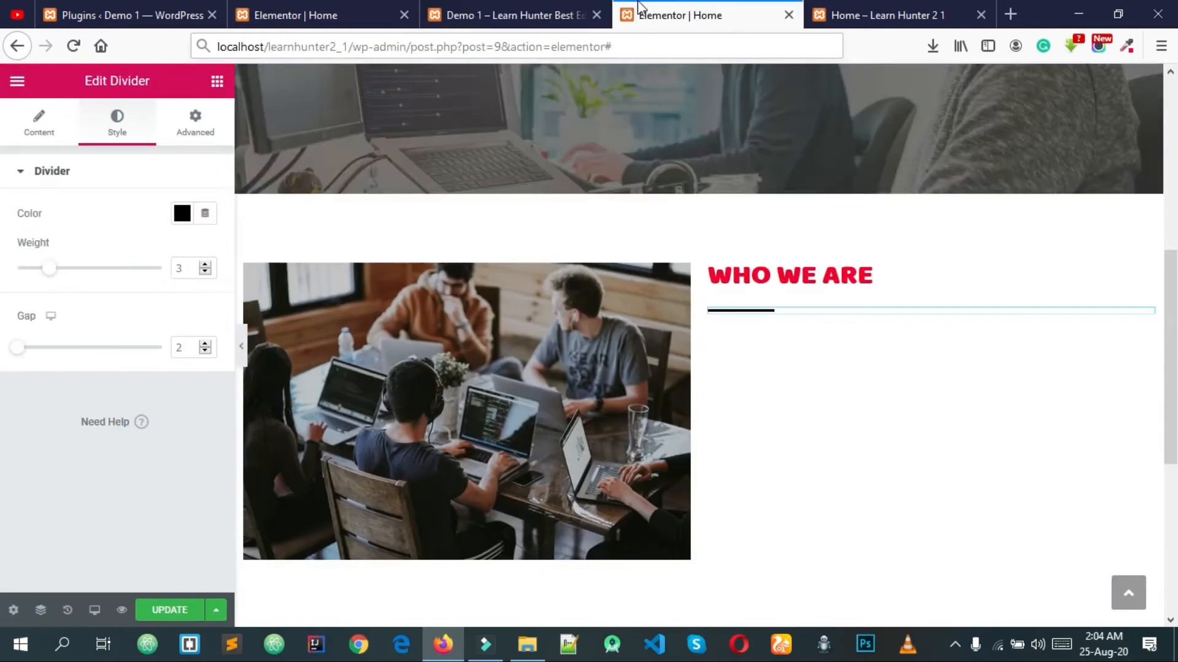
{"action": "left_click", "coordinate": [182, 215]}
{"action": "mouse_move", "coordinate": [169, 337]}
{"action": "left_mouse_down"}
{"action": "mouse_move", "coordinate": [274, 331]}
{"action": "mouse_move", "coordinate": [292, 263]}
{"action": "mouse_move", "coordinate": [60, 442]}
{"action": "left_mouse_up"}
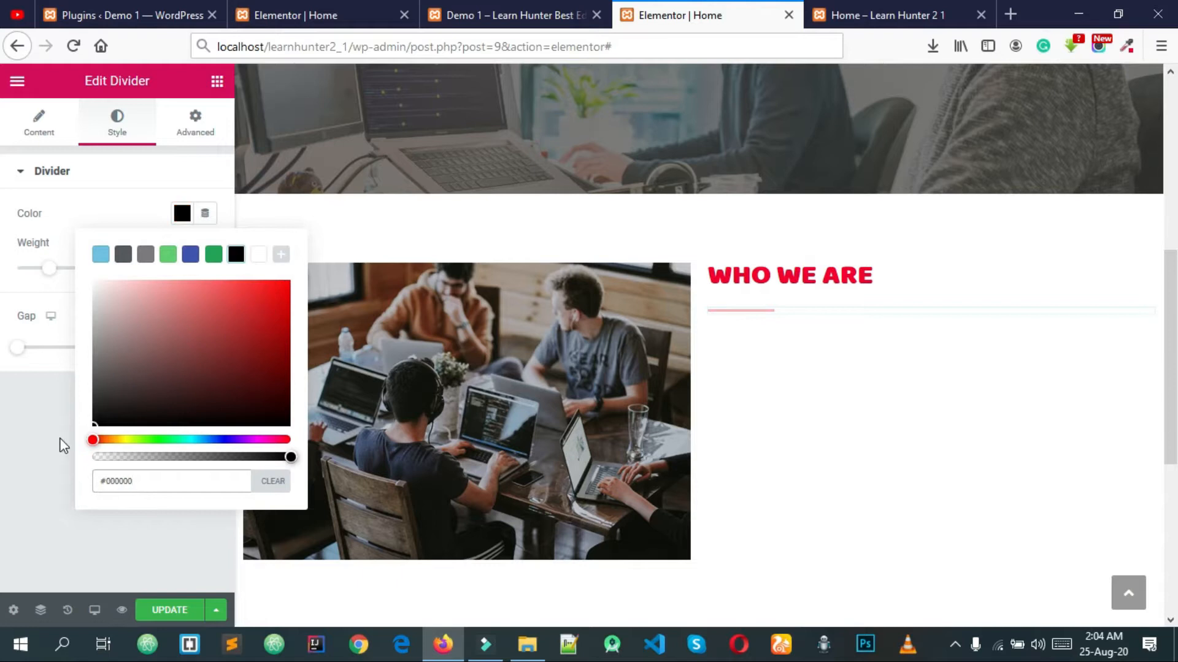
Step: Copy the headline "The Smartest Thing To Do With Your Consulting Business." from the demo page and return to the page editor
{"action": "left_click", "coordinate": [568, 16]}
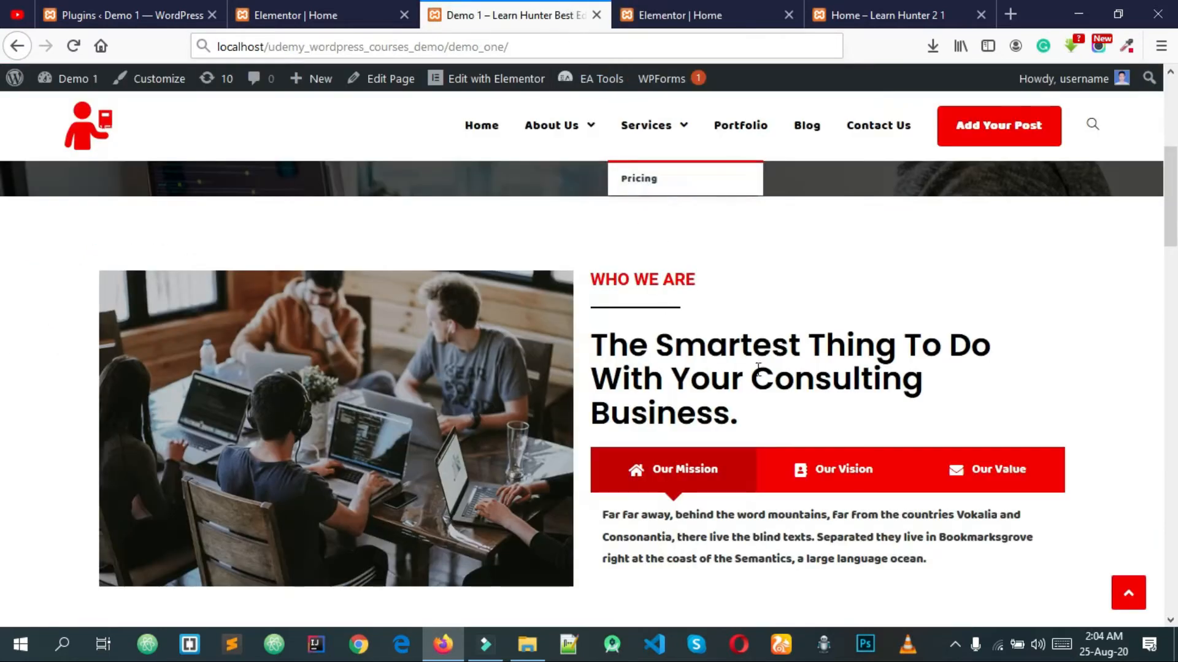
{"action": "triple_click", "coordinate": [773, 358]}
{"action": "key", "text": "ctrl+c"}
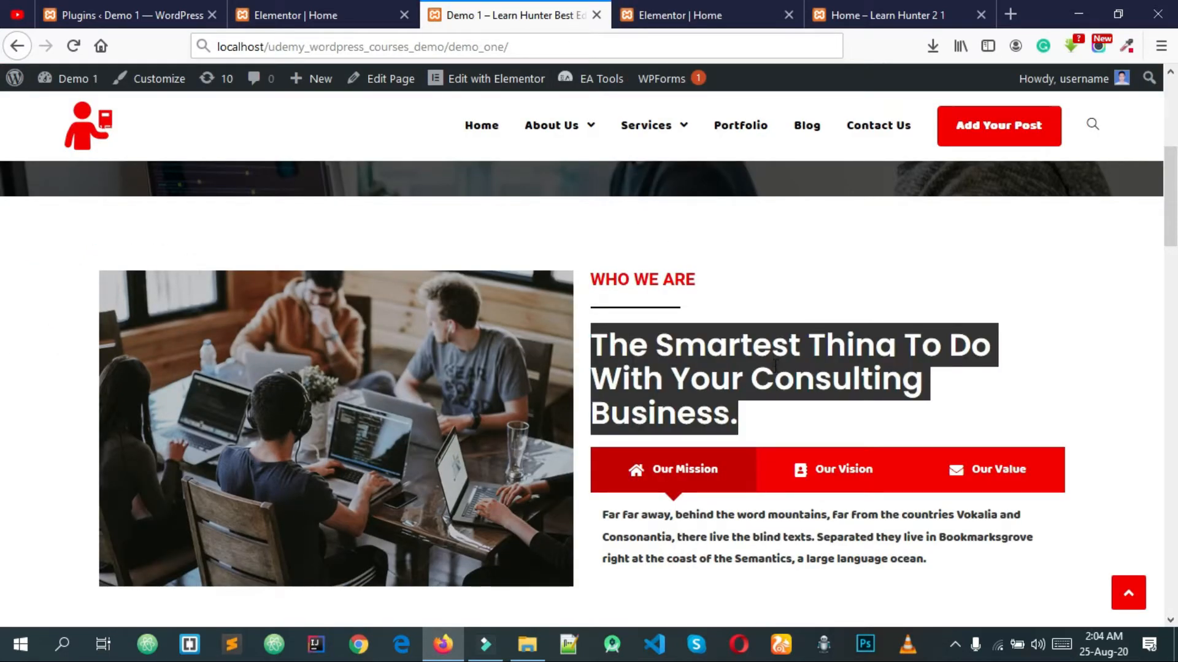
{"action": "left_click", "coordinate": [731, 211]}
{"action": "left_click", "coordinate": [715, 8]}
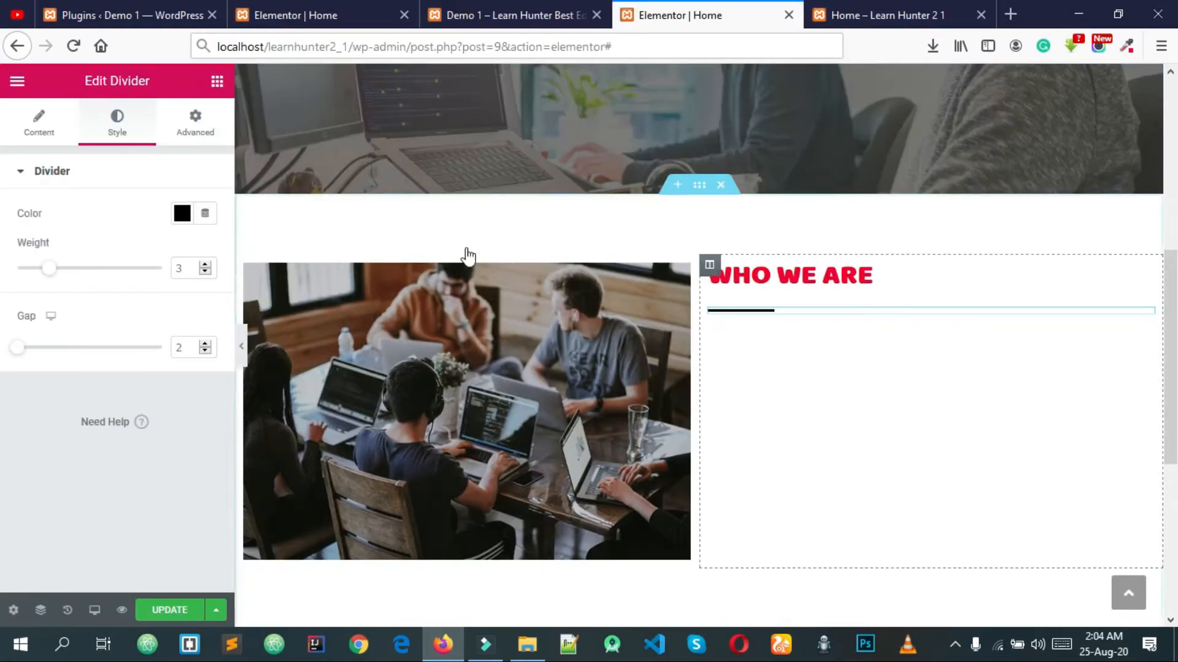
Step: Add a Heading widget below the divider with the copied text, removing the blank line before it
{"action": "left_click", "coordinate": [217, 81]}
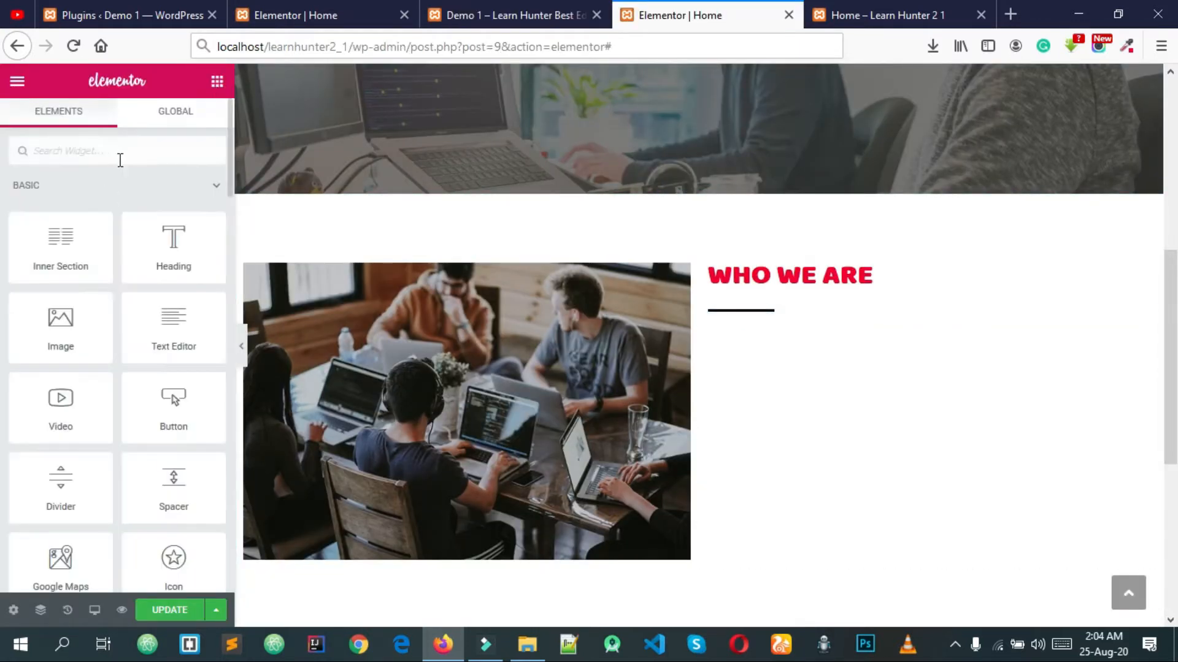
{"action": "left_click_drag", "start_coordinate": [173, 254], "coordinate": [767, 311]}
{"action": "triple_click", "coordinate": [94, 242]}
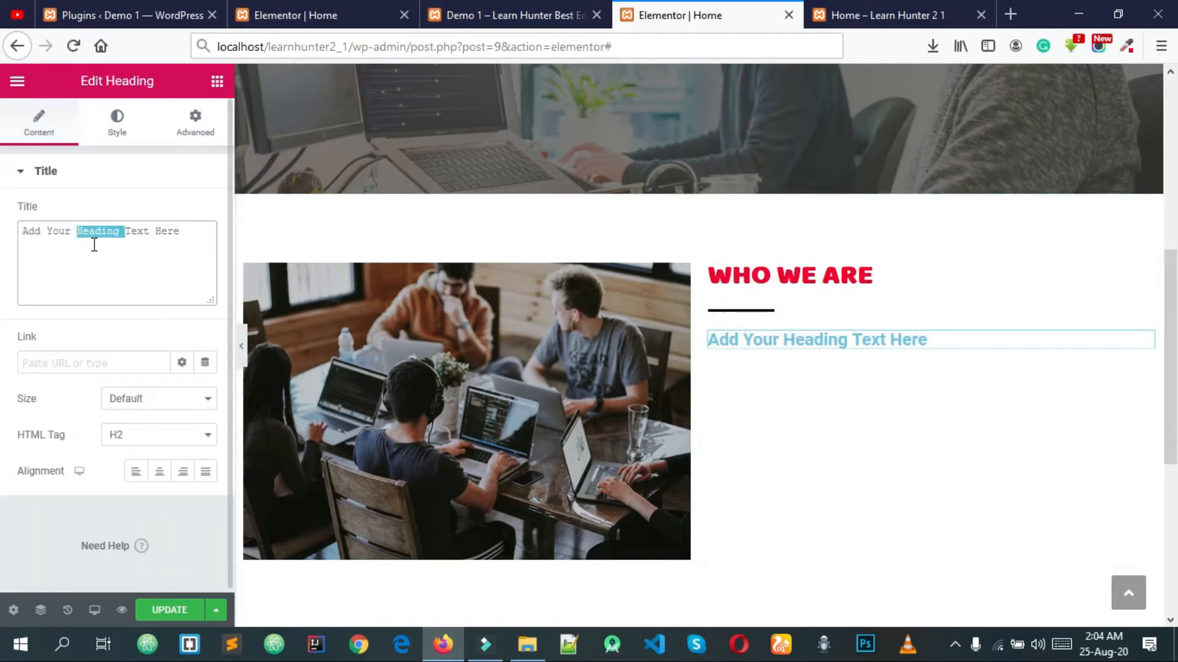
{"action": "key", "text": "ctrl+v"}
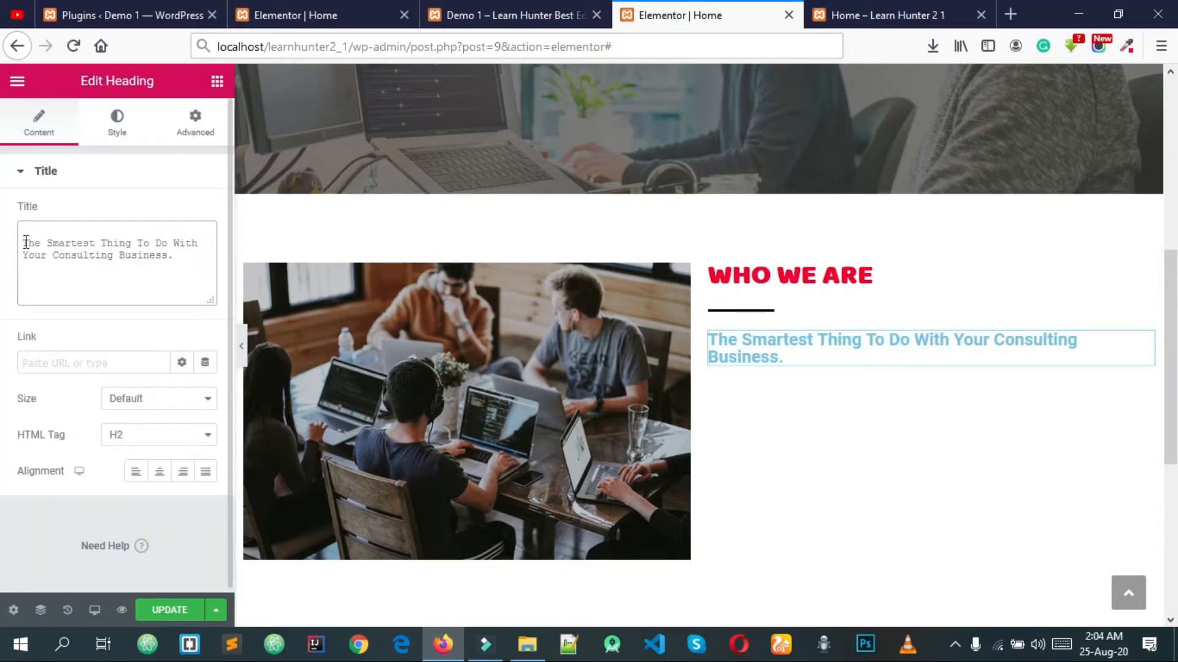
{"action": "key", "text": "BackSpace"}
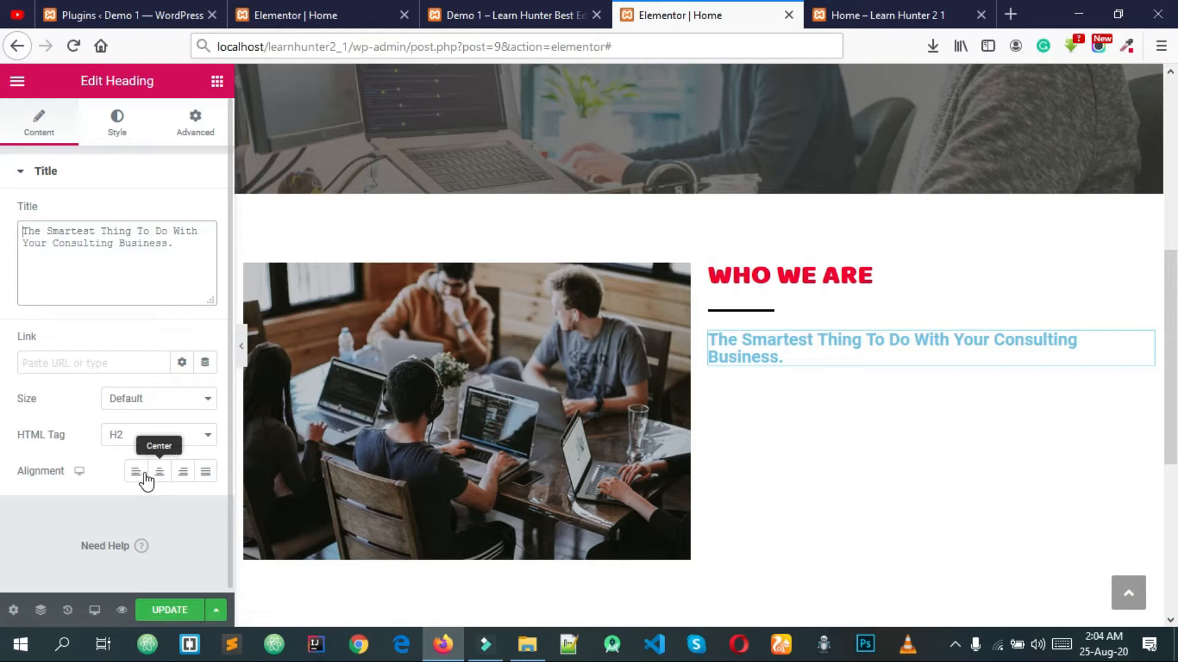
Step: Set the text color of the new headline to black
{"action": "left_click", "coordinate": [117, 132]}
{"action": "left_click", "coordinate": [182, 213]}
{"action": "mouse_move", "coordinate": [144, 329]}
{"action": "left_mouse_down"}
{"action": "mouse_move", "coordinate": [118, 375]}
{"action": "mouse_move", "coordinate": [1, 487]}
{"action": "left_mouse_up"}
{"action": "left_click", "coordinate": [27, 451]}
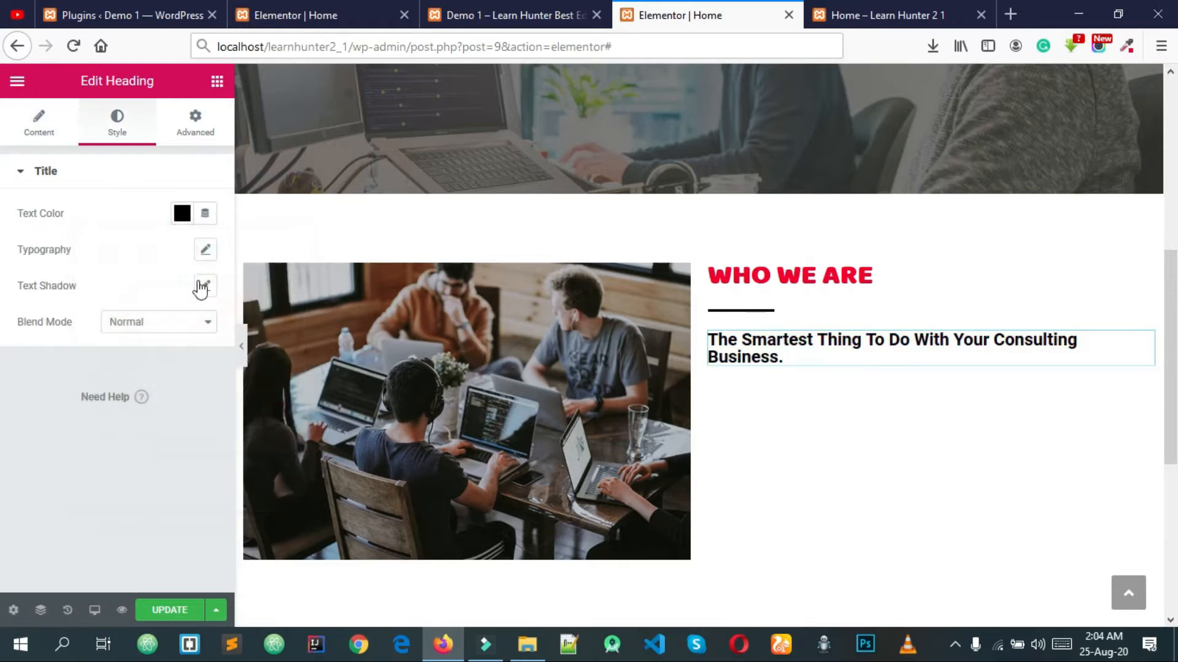
Step: Set the headline's font family to Poppins
{"action": "left_click", "coordinate": [206, 249]}
{"action": "left_click", "coordinate": [153, 304]}
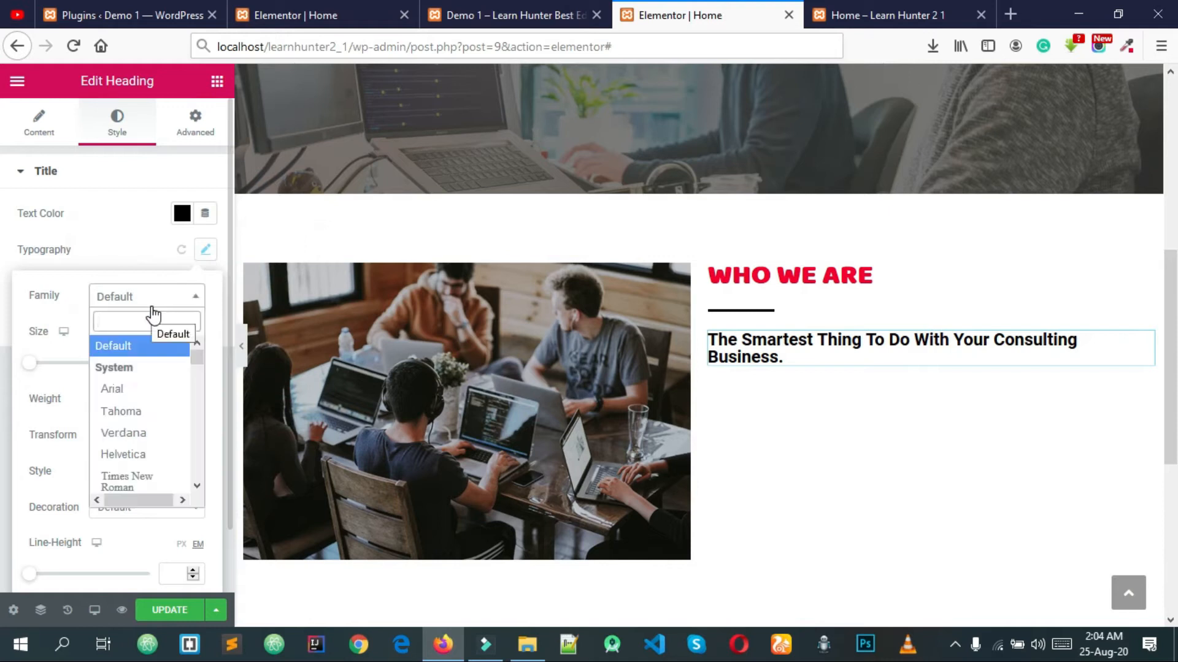
{"action": "type", "text": "pop"}
{"action": "key", "text": "Return"}
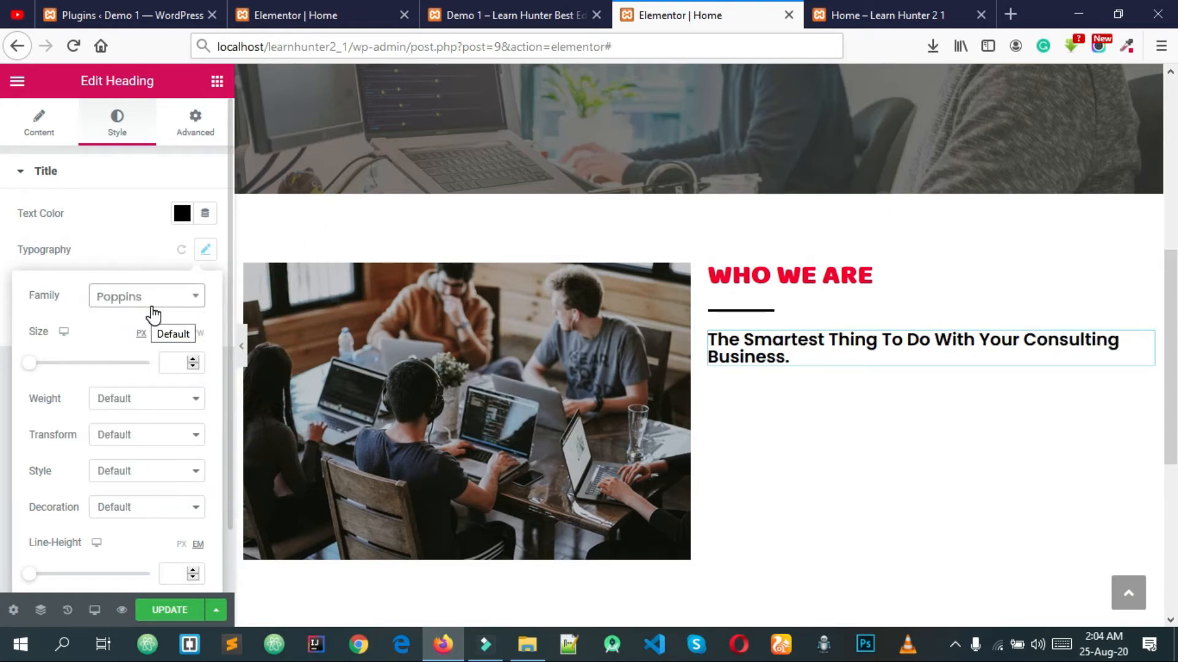
{"action": "left_click", "coordinate": [122, 248]}
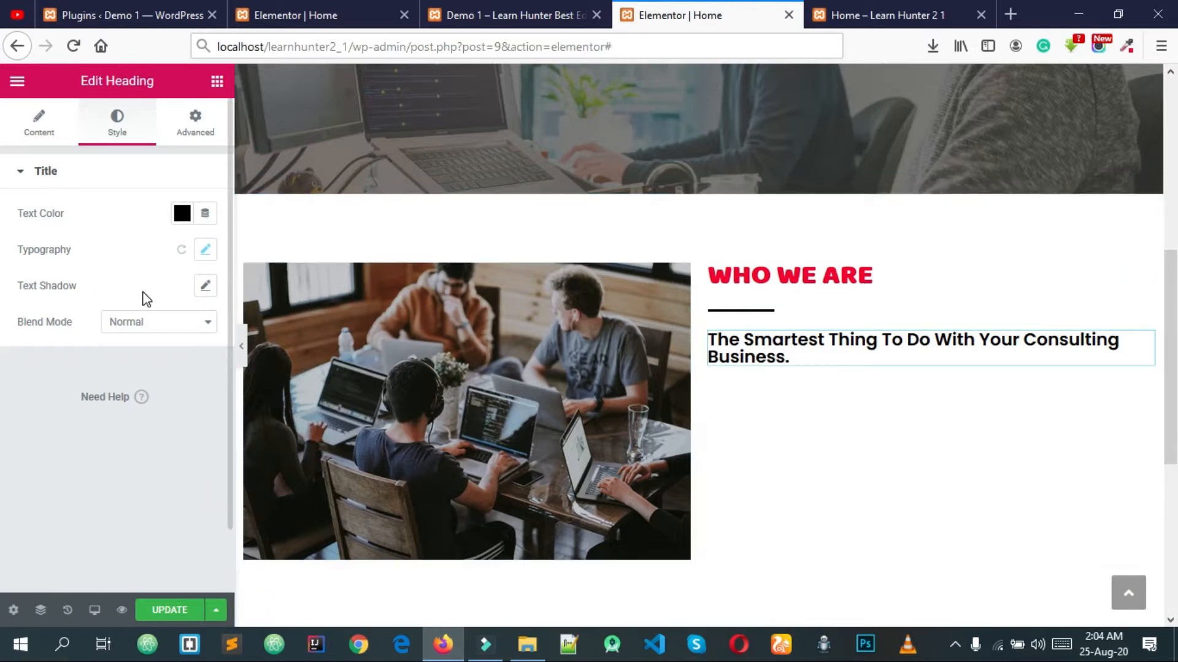
Step: Increase the headline's font size to 38 px and compare it with the headline on the demo page
{"action": "left_click", "coordinate": [546, 12]}
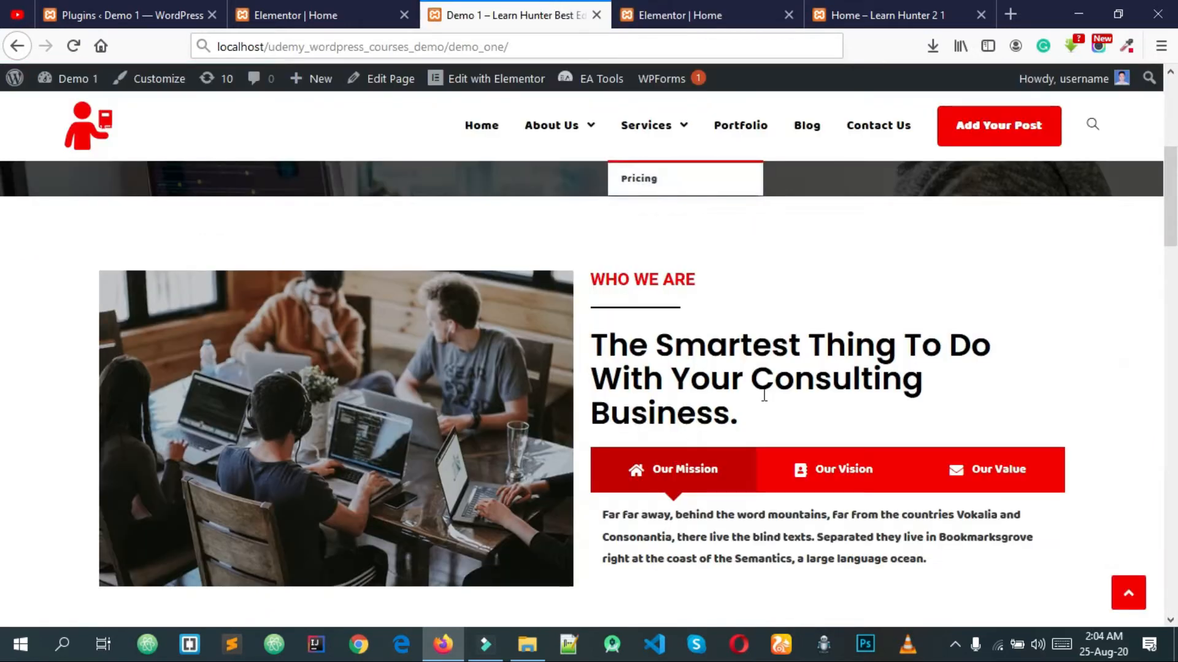
{"action": "left_click", "coordinate": [681, 15]}
{"action": "left_click", "coordinate": [206, 250]}
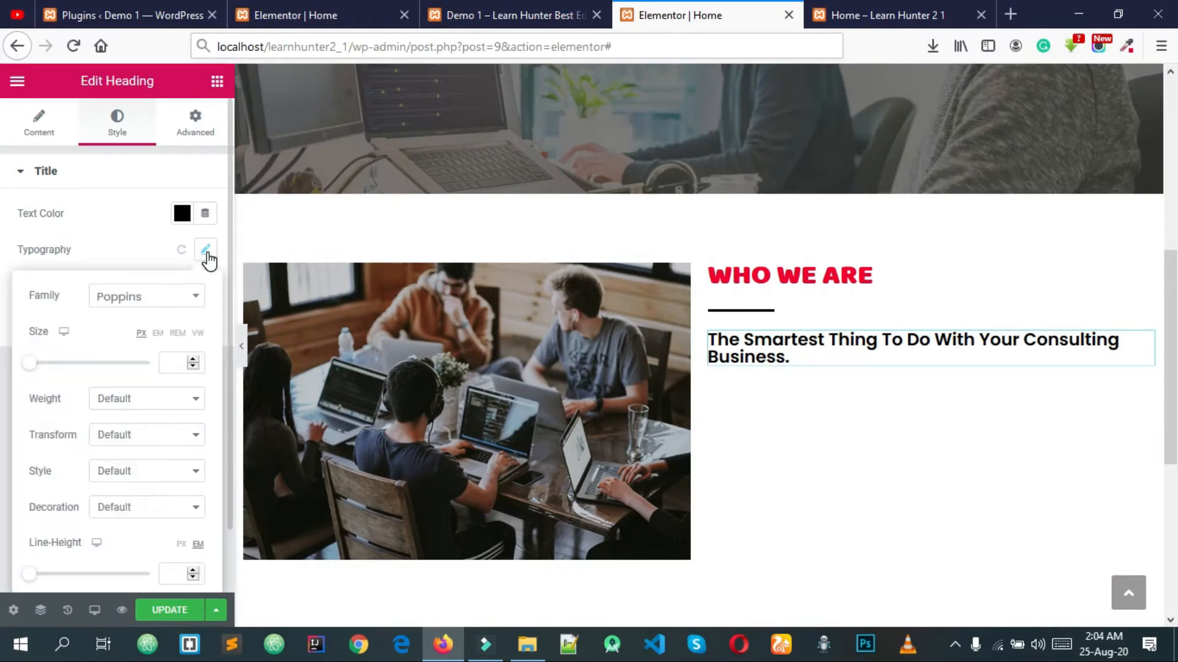
{"action": "left_click_drag", "start_coordinate": [29, 368], "coordinate": [51, 364]}
{"action": "left_click", "coordinate": [500, 14]}
{"action": "left_click", "coordinate": [657, 15]}
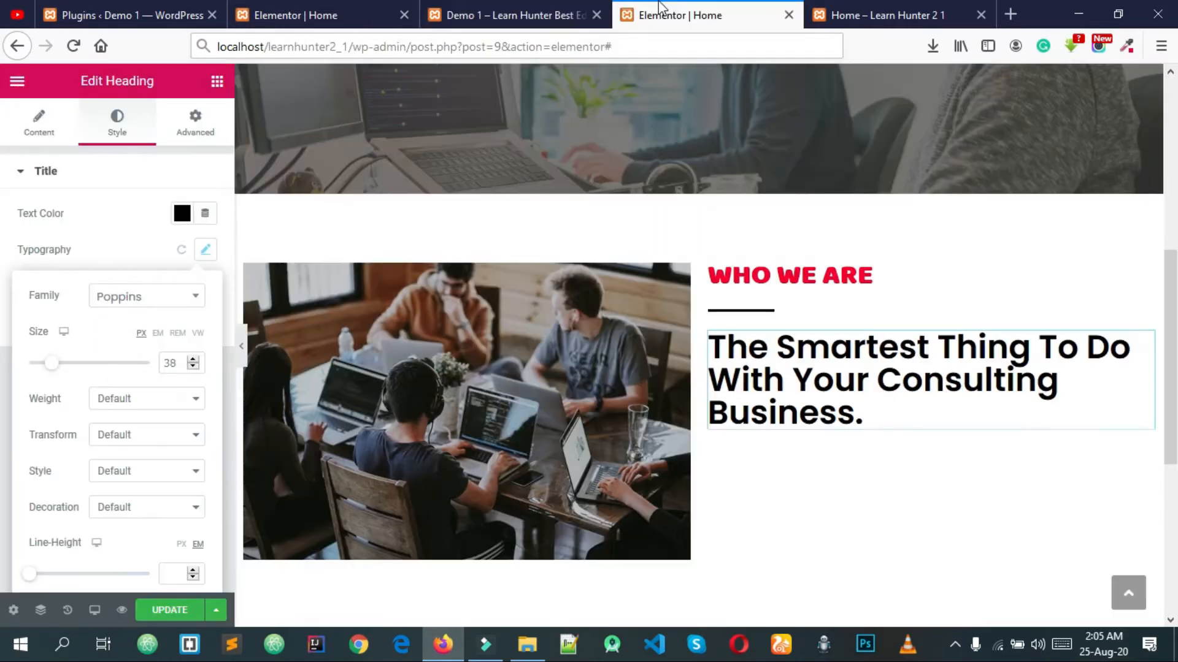
Step: Fine-tune the headline's font size so that "The Smartest Thing To Do" fits on its first line
{"action": "left_click", "coordinate": [192, 367]}
{"action": "left_click", "coordinate": [192, 366]}
{"action": "left_click", "coordinate": [192, 367]}
{"action": "left_click", "coordinate": [193, 359]}
{"action": "left_click", "coordinate": [193, 359]}
{"action": "left_click", "coordinate": [193, 359]}
{"action": "left_click", "coordinate": [193, 360]}
{"action": "left_click", "coordinate": [193, 360]}
{"action": "left_click", "coordinate": [193, 359]}
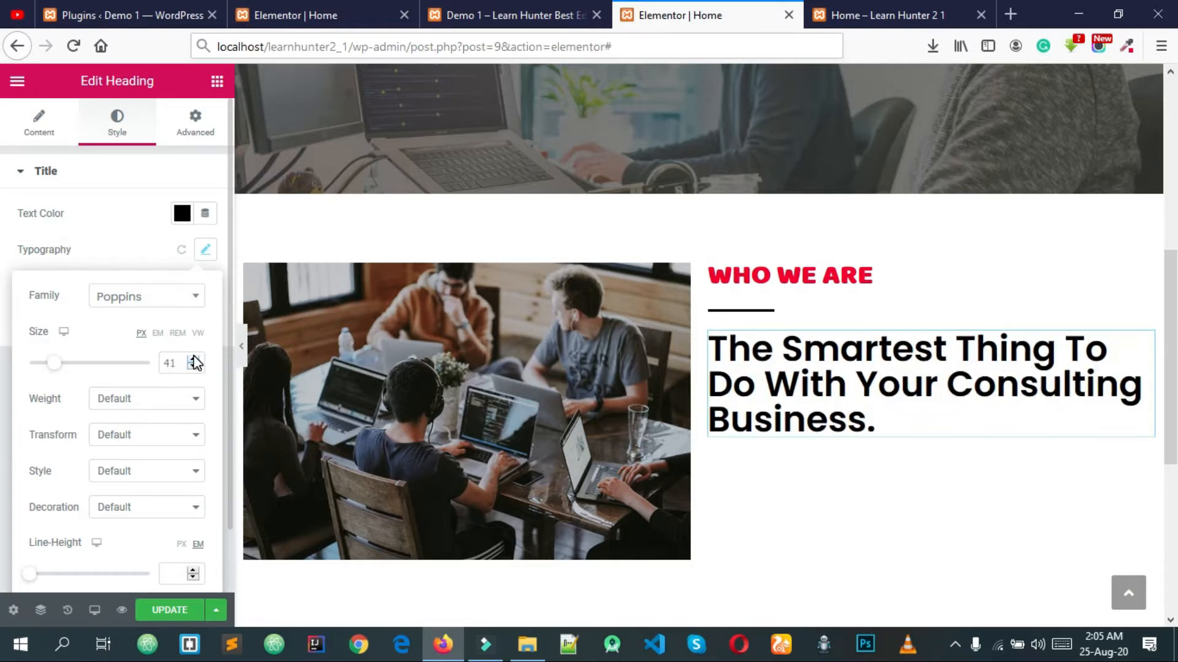
{"action": "left_click", "coordinate": [192, 359]}
{"action": "left_click", "coordinate": [193, 367]}
Step: Preview the section at full width without the editing panel and compare it with the demo page's section
{"action": "left_click", "coordinate": [241, 348]}
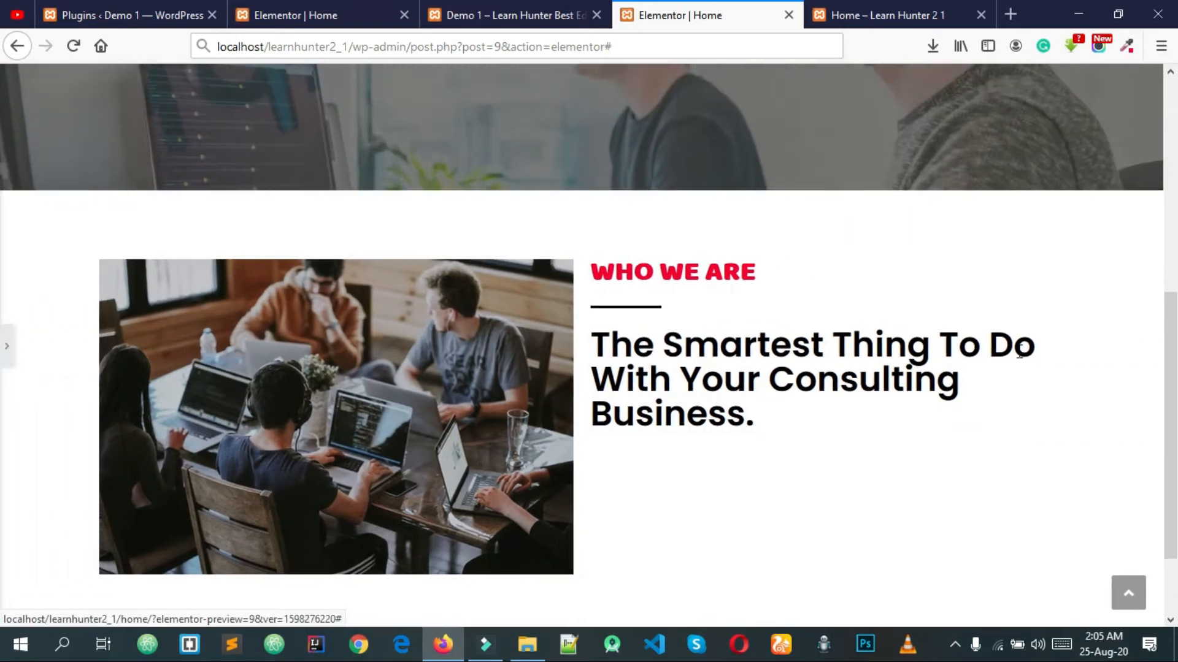
{"action": "left_click", "coordinate": [6, 353]}
{"action": "scroll", "coordinate": [850, 436], "scroll_direction": "down", "scroll_amount": 2}
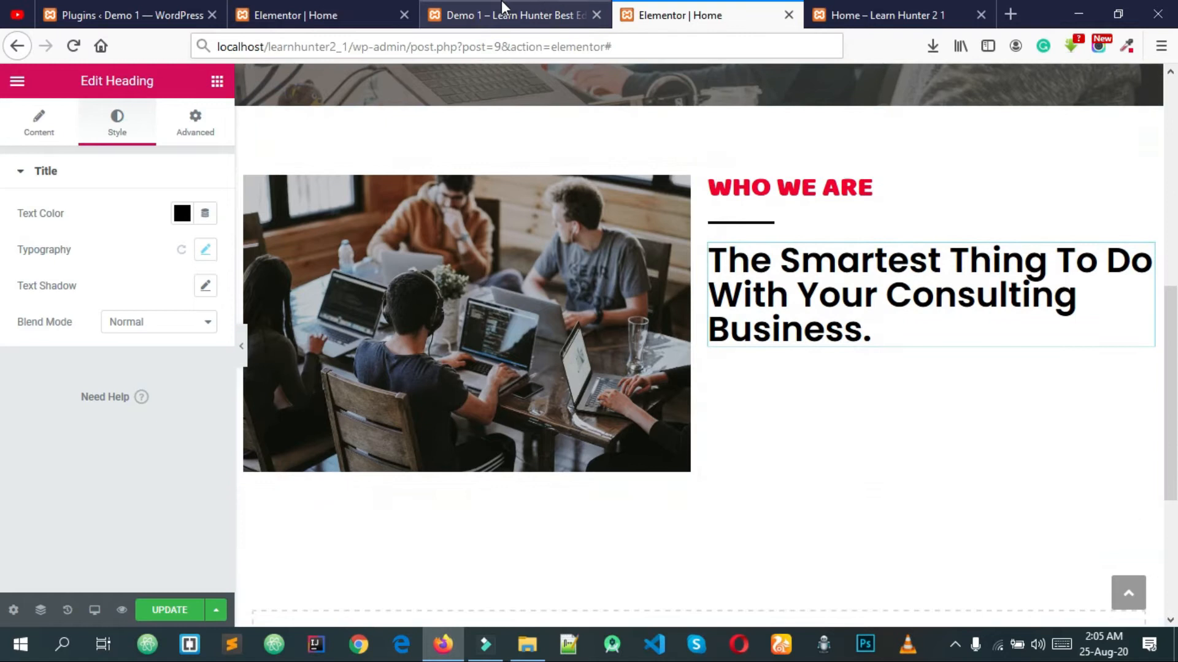
{"action": "left_click", "coordinate": [509, 14]}
{"action": "scroll", "coordinate": [718, 497], "scroll_direction": "down", "scroll_amount": 2}
{"action": "left_click", "coordinate": [697, 13]}
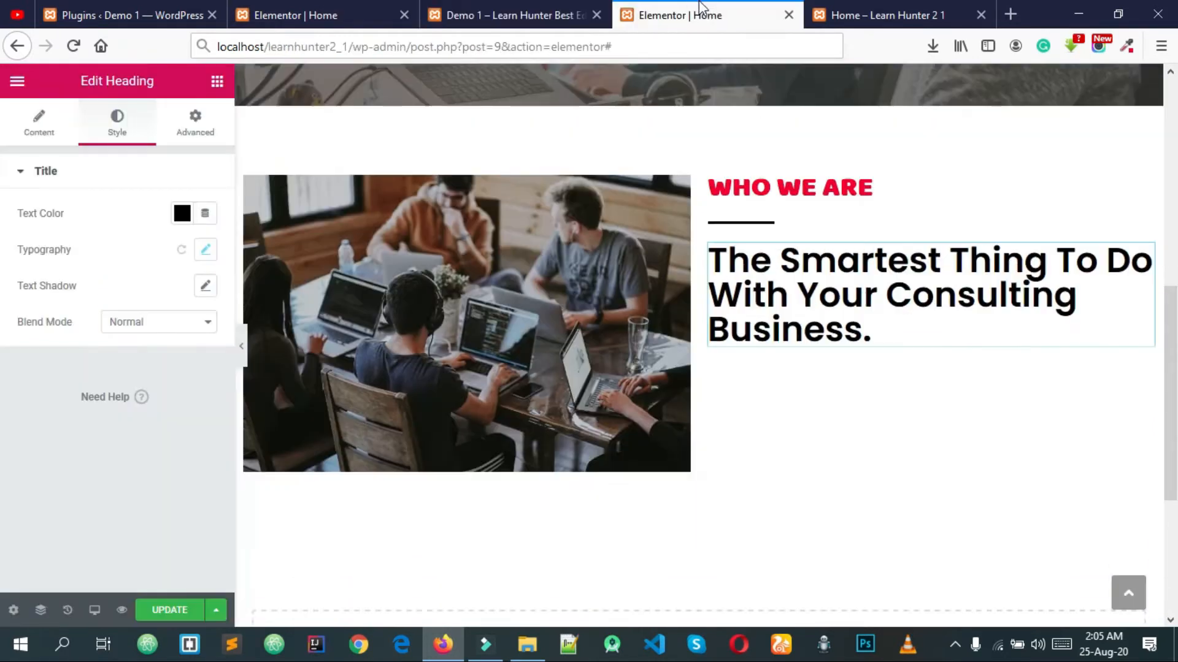
Step: Update the page and check the headline in the Who We Are section of the page preview
{"action": "left_click", "coordinate": [165, 610]}
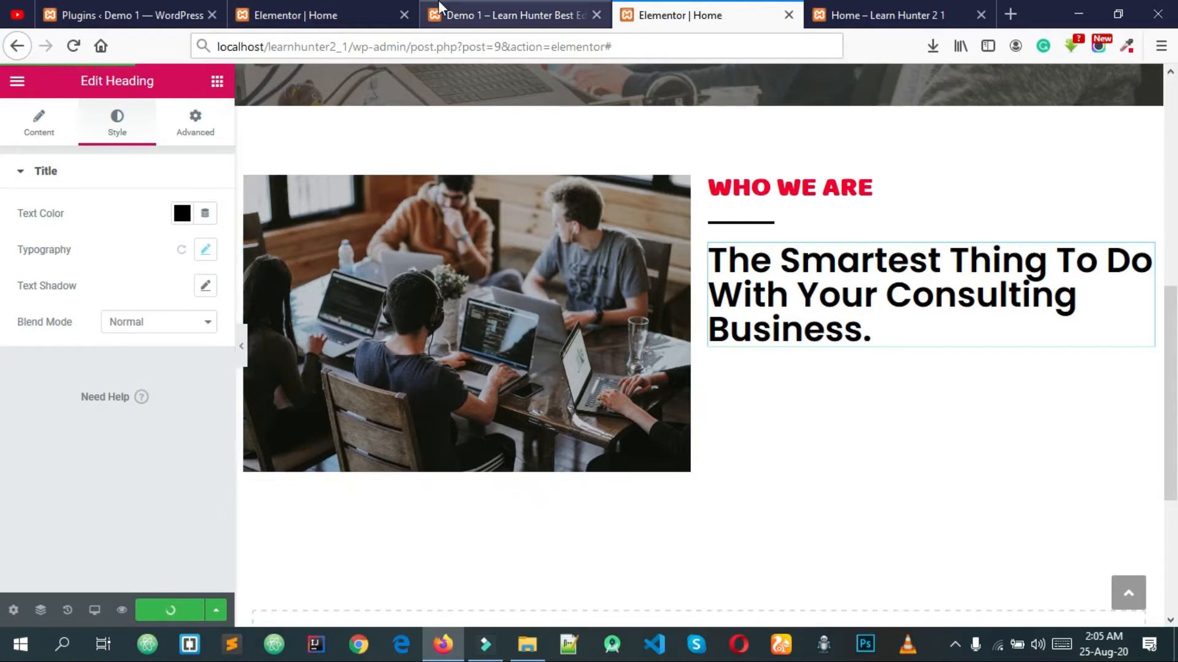
{"action": "left_click", "coordinate": [509, 15]}
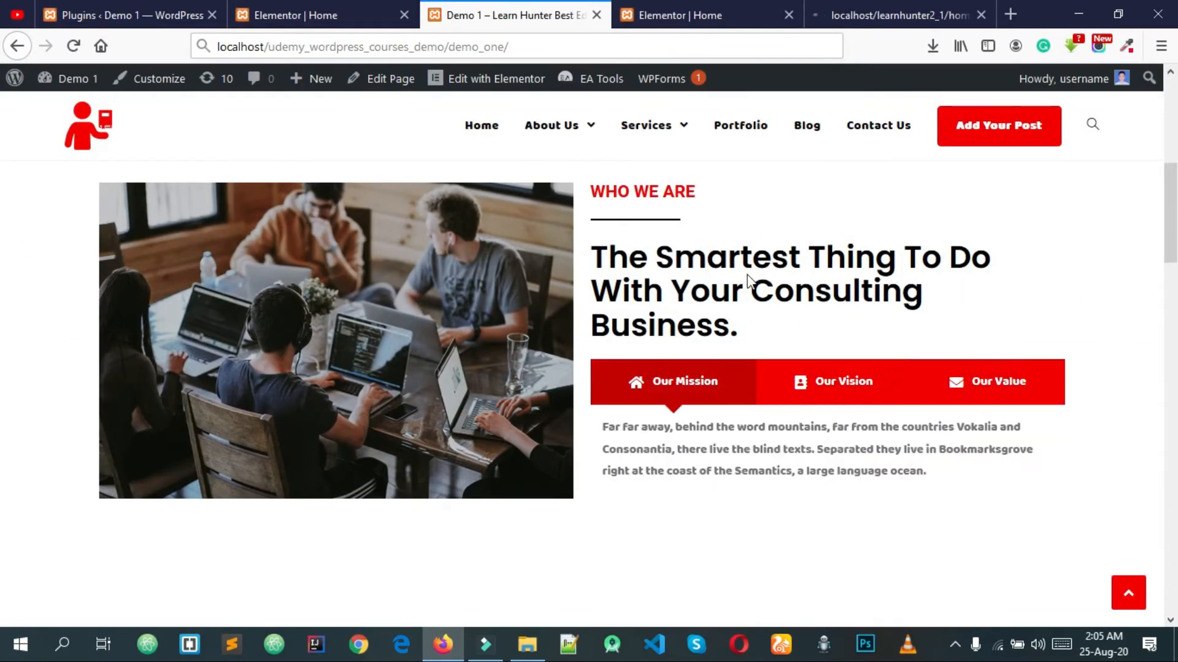
{"action": "left_click", "coordinate": [678, 12]}
{"action": "left_click", "coordinate": [828, 12]}
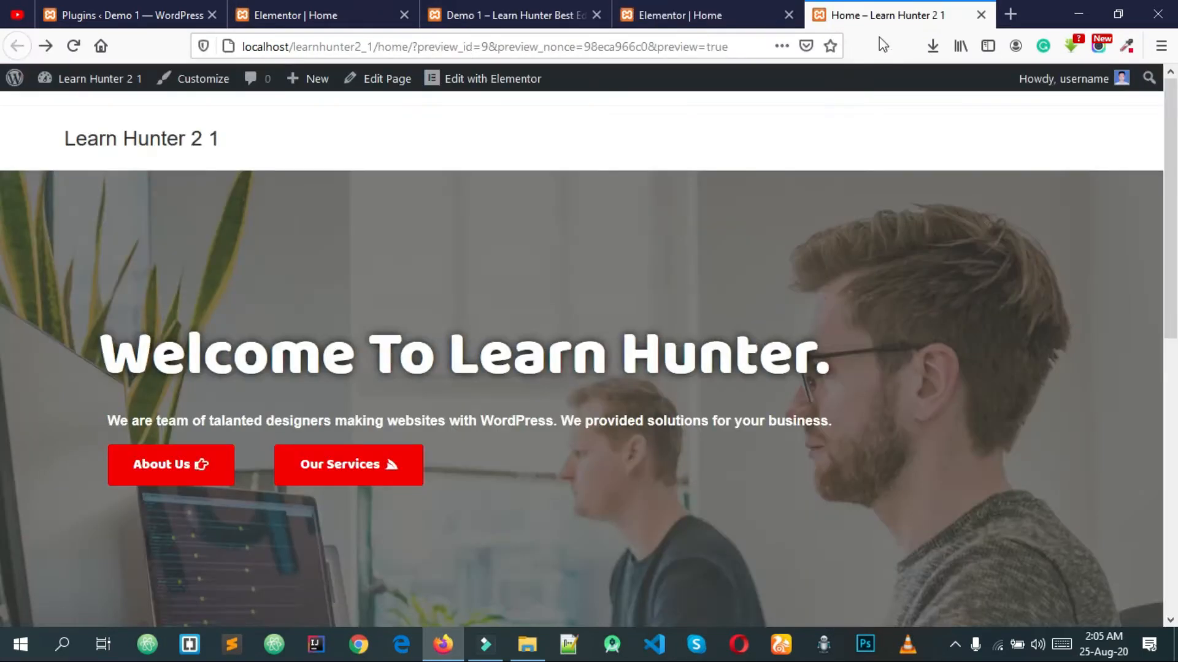
{"action": "scroll", "coordinate": [725, 418], "scroll_direction": "down", "scroll_amount": 8}
{"action": "left_click_drag", "start_coordinate": [726, 330], "coordinate": [591, 293]}
{"action": "left_click", "coordinate": [755, 341]}
{"action": "left_click_drag", "start_coordinate": [755, 340], "coordinate": [590, 252]}
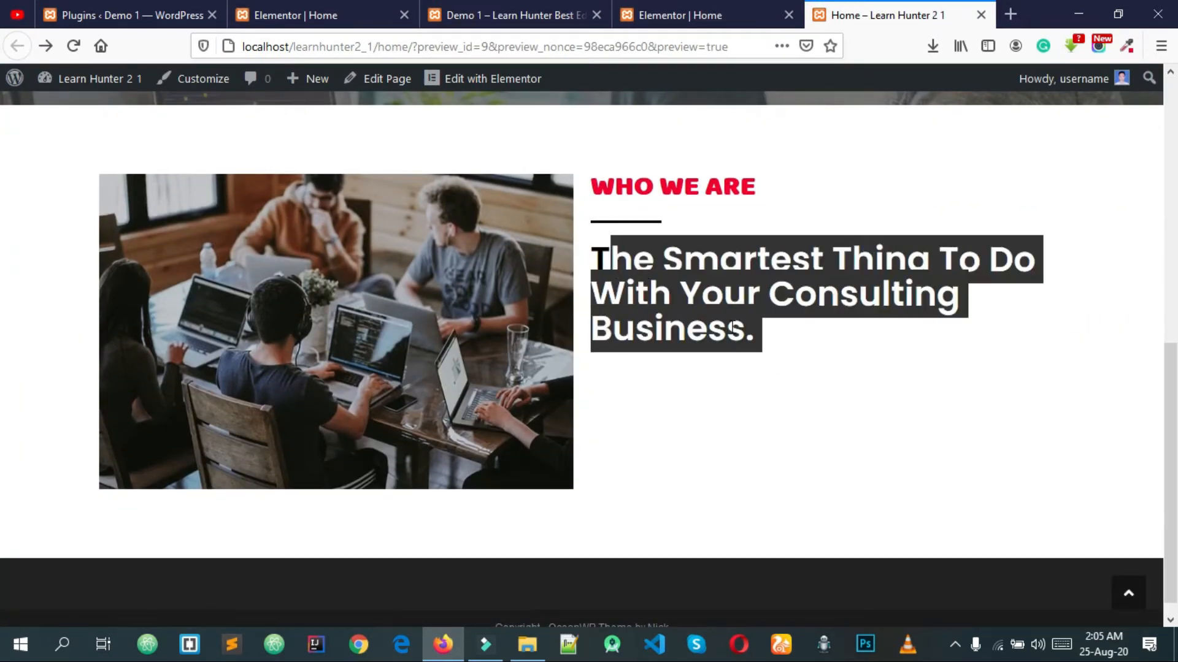
Step: Compare the headline's size and line breaks between the page preview and the demo page
{"action": "left_click", "coordinate": [679, 13]}
{"action": "scroll", "coordinate": [447, 442], "scroll_direction": "up", "scroll_amount": 2}
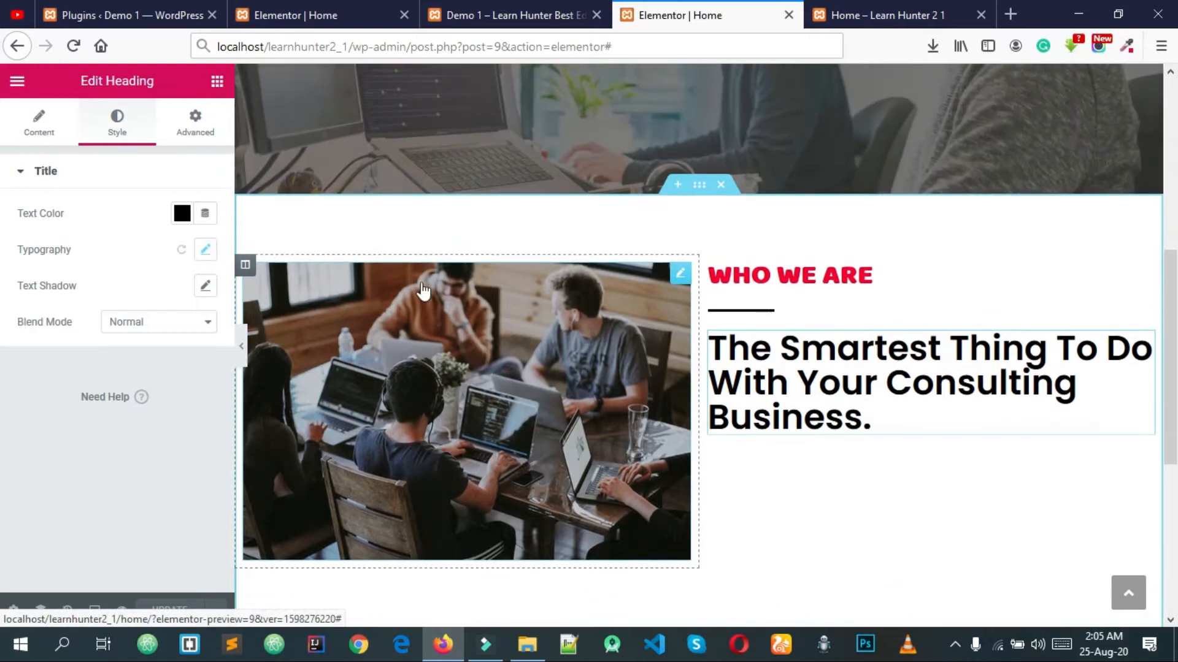
{"action": "left_click", "coordinate": [902, 13]}
{"action": "left_click", "coordinate": [512, 15]}
{"action": "left_click_drag", "start_coordinate": [837, 308], "coordinate": [684, 260]}
{"action": "left_click", "coordinate": [795, 322]}
{"action": "left_click", "coordinate": [864, 11]}
{"action": "left_click_drag", "start_coordinate": [781, 341], "coordinate": [592, 249]}
{"action": "left_click", "coordinate": [761, 341]}
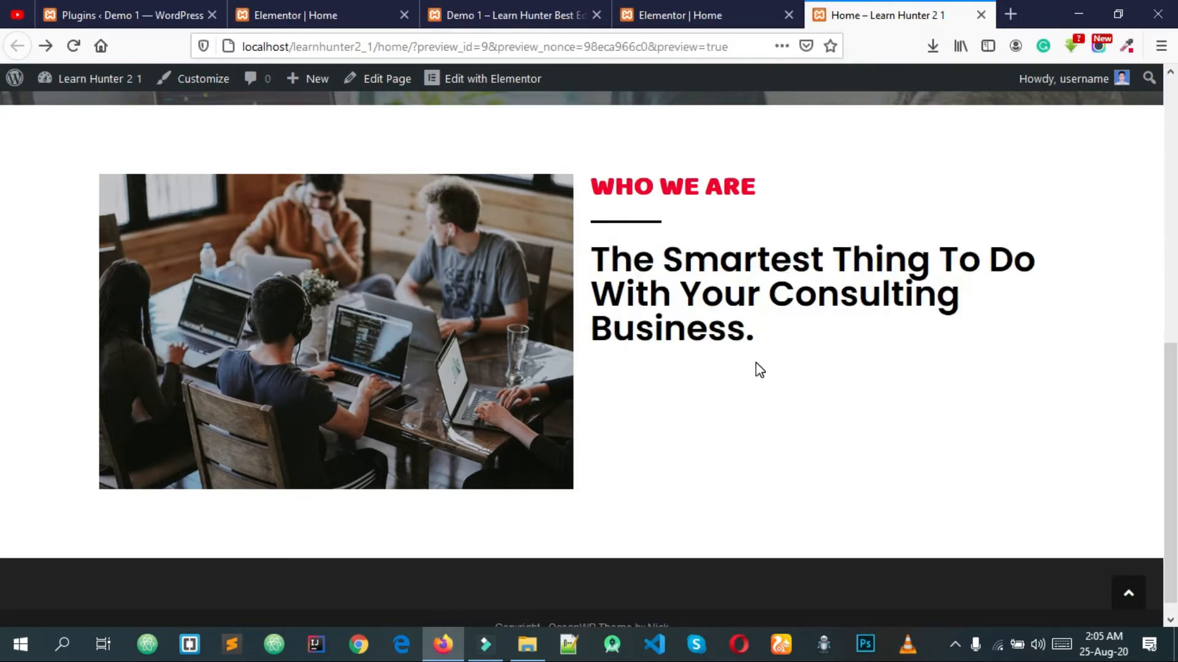
{"action": "left_click", "coordinate": [727, 5]}
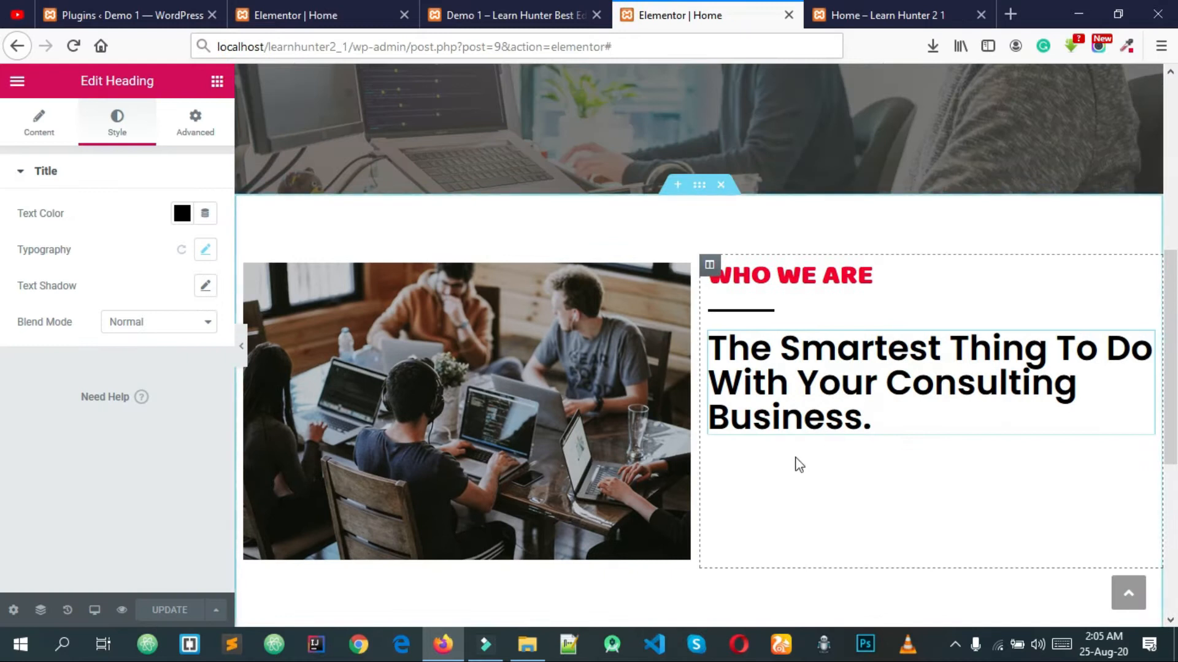
Step: Open the WordPress dashboard of the Learn Hunter 2 1 site from the page preview
{"action": "left_click", "coordinate": [219, 85]}
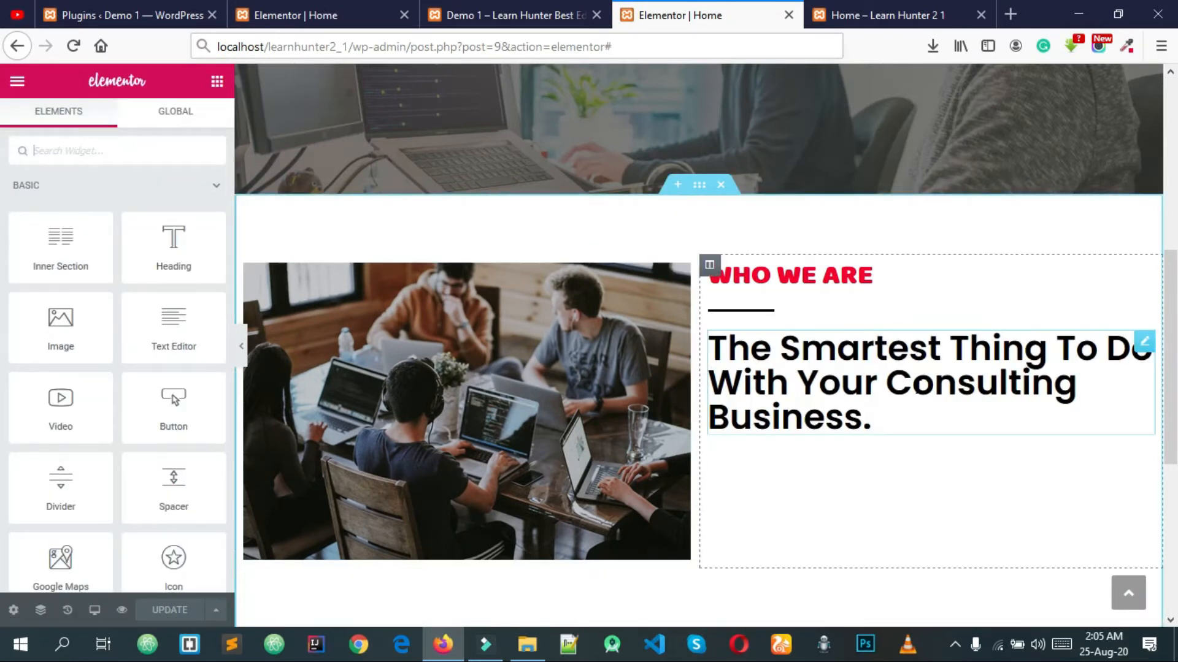
{"action": "left_click", "coordinate": [856, 3]}
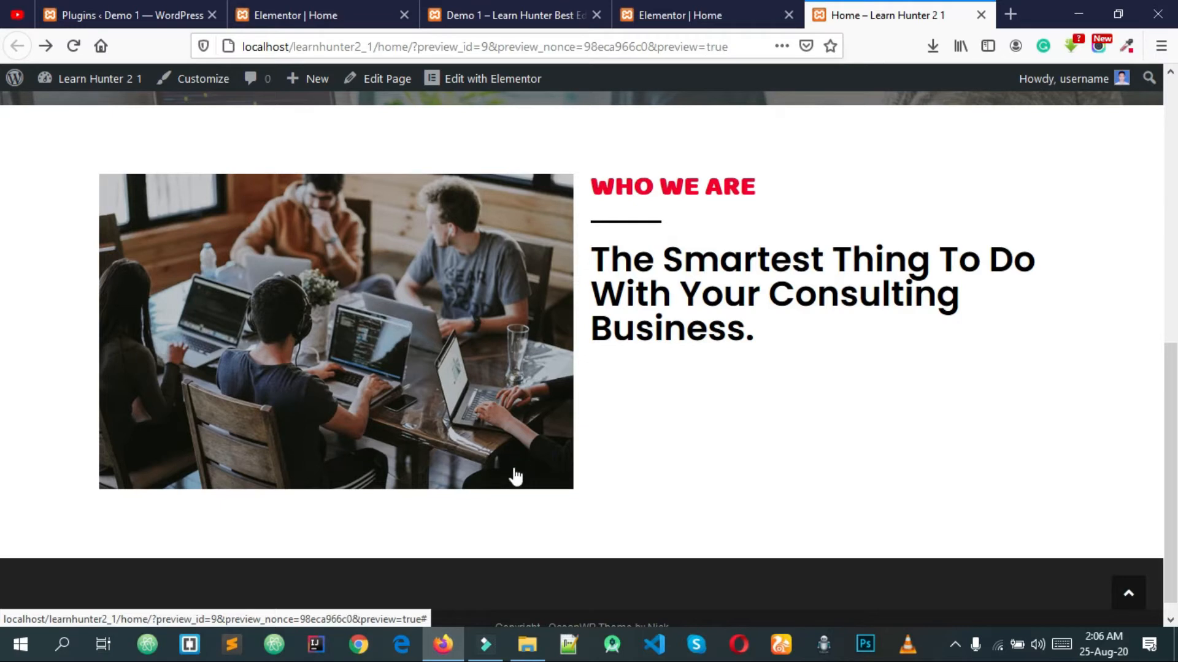
{"action": "scroll", "coordinate": [515, 476], "scroll_direction": "up", "scroll_amount": 10}
{"action": "mouse_move", "coordinate": [117, 83]}
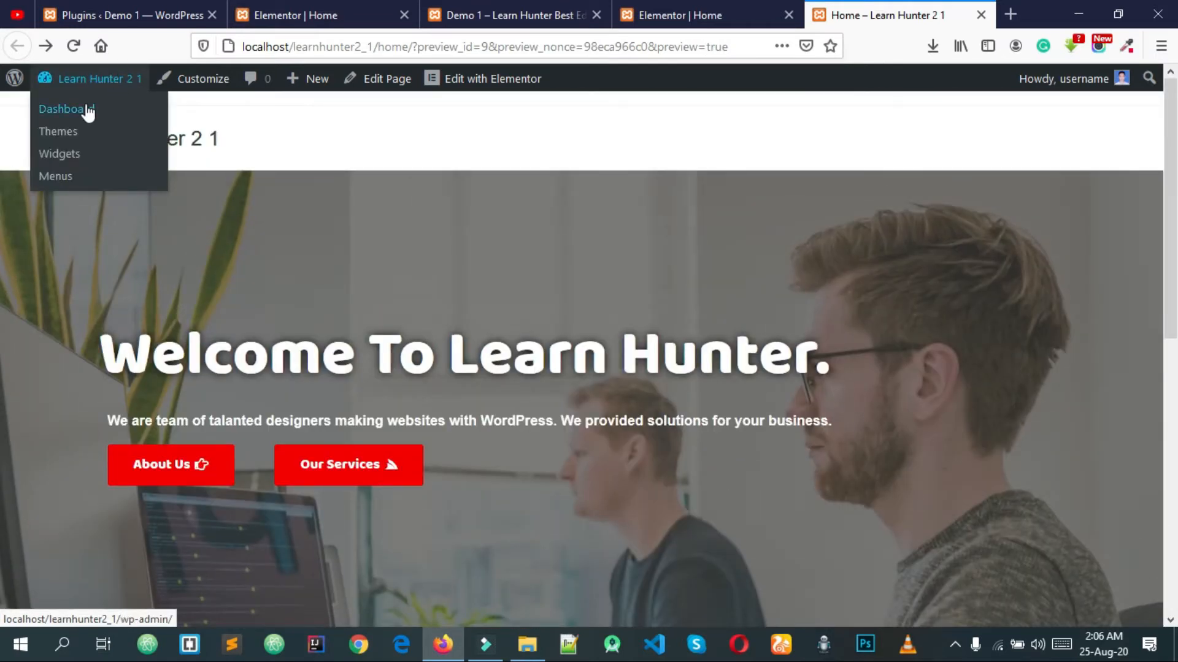
{"action": "left_click", "coordinate": [89, 112]}
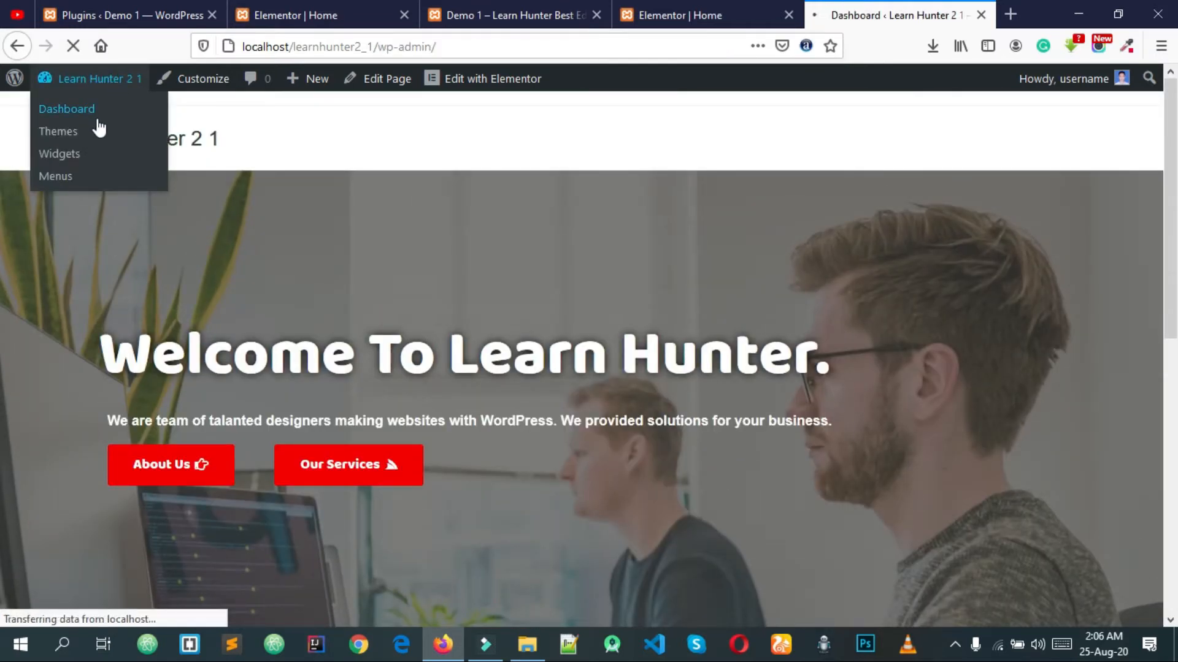
Step: Return to the Elementor editor of the Home page and browse the widget categories
{"action": "left_click", "coordinate": [700, 14]}
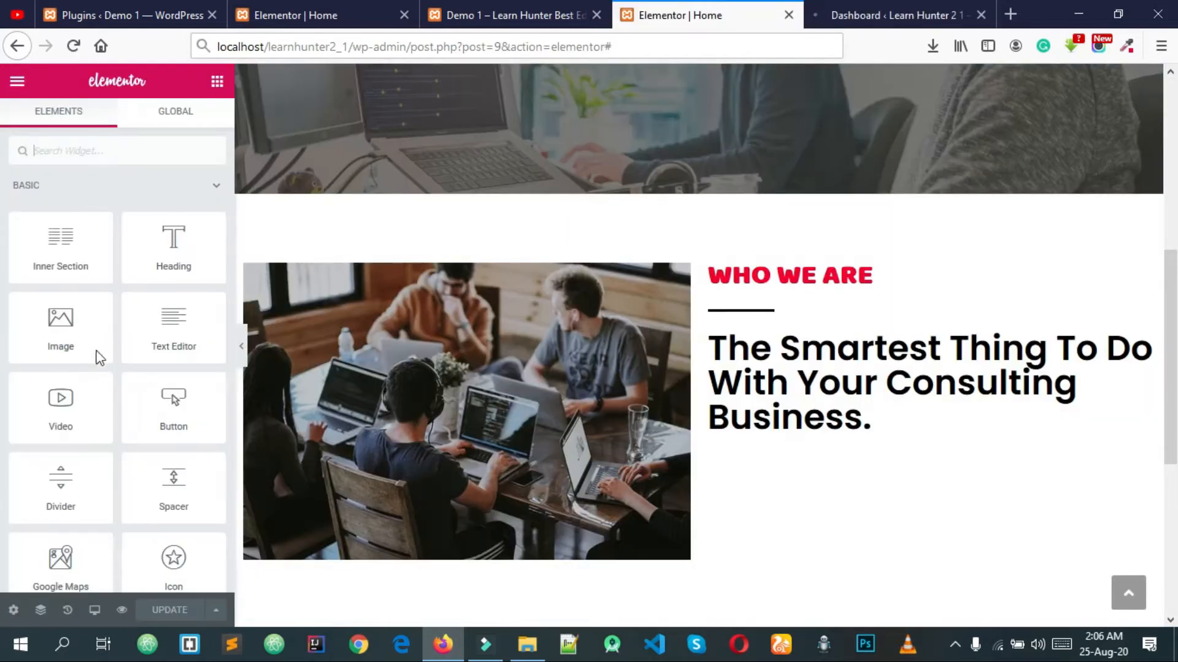
{"action": "left_click", "coordinate": [42, 188]}
{"action": "left_click", "coordinate": [54, 256]}
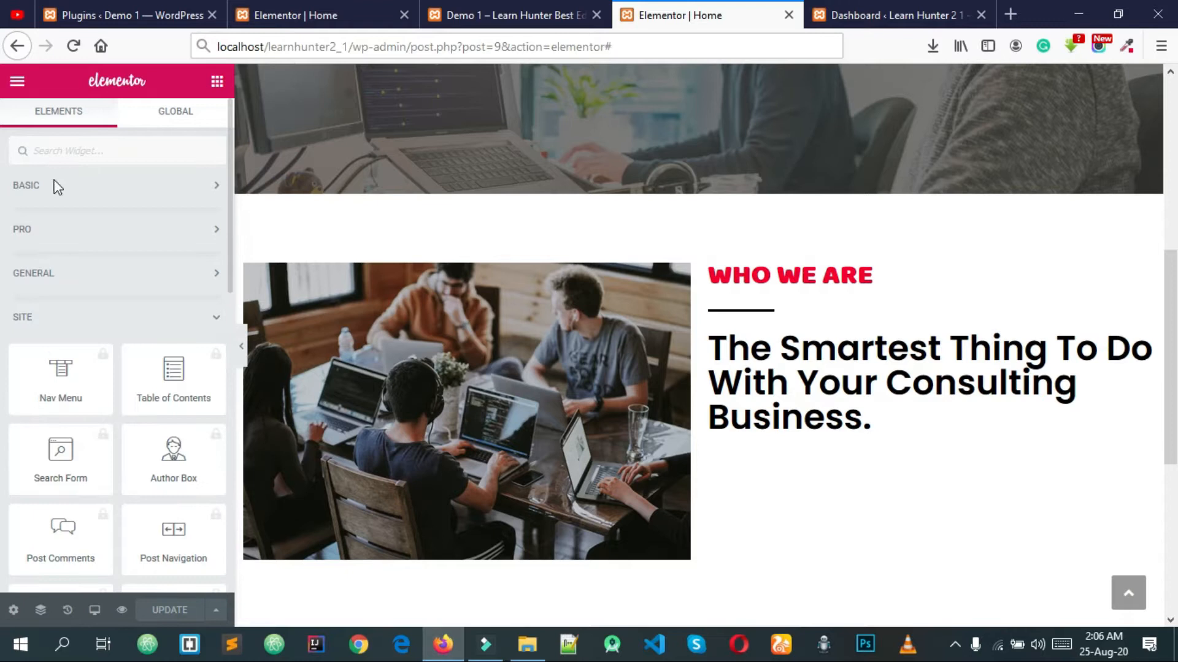
{"action": "left_click", "coordinate": [65, 326]}
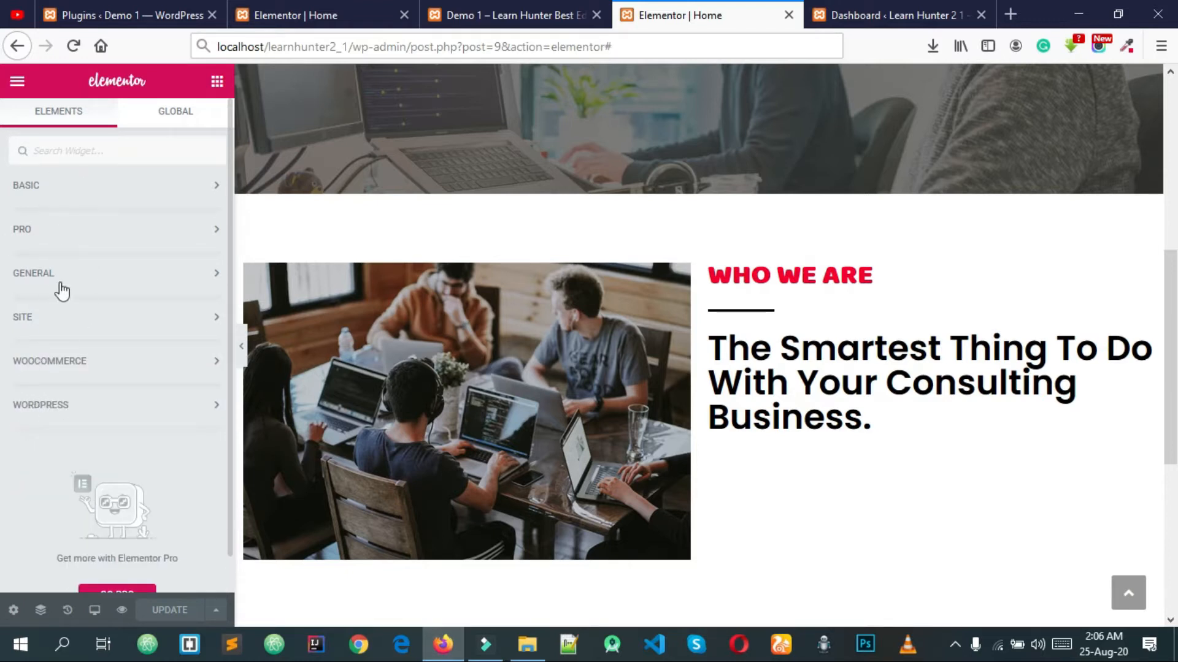
{"action": "left_click", "coordinate": [63, 198]}
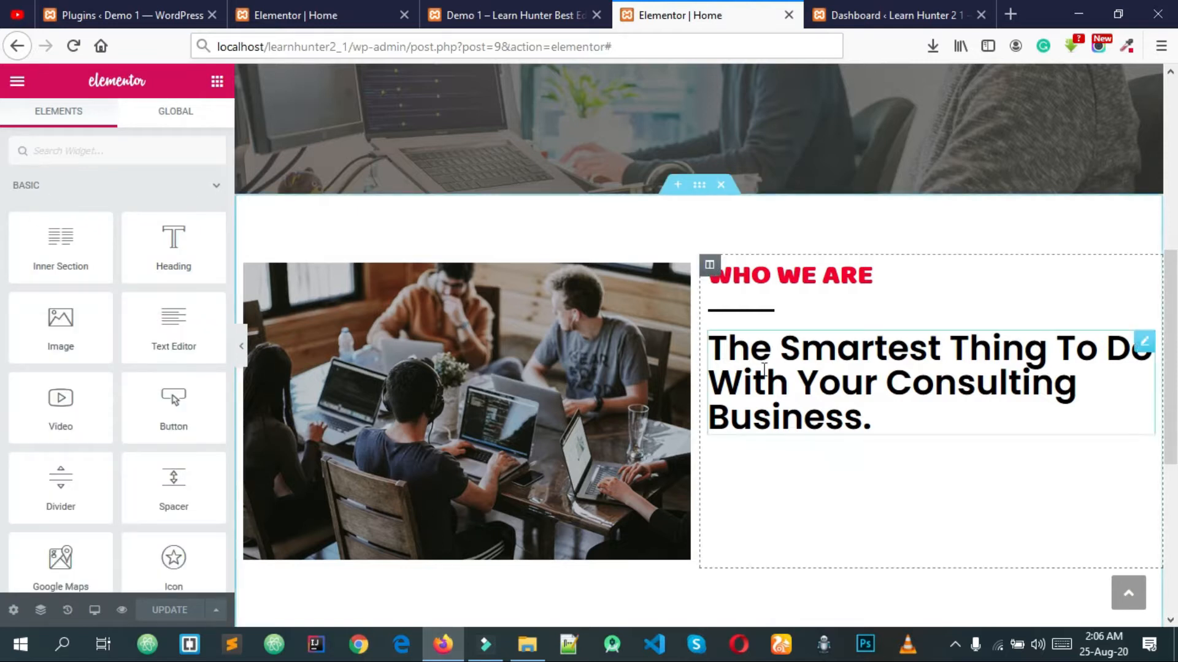
Step: Try a Tabs widget below the Who We Are headline, check its layout types and delete the widget
{"action": "left_click", "coordinate": [515, 15]}
{"action": "left_click", "coordinate": [677, 15]}
{"action": "left_click", "coordinate": [54, 149]}
{"action": "type", "text": "tab"}
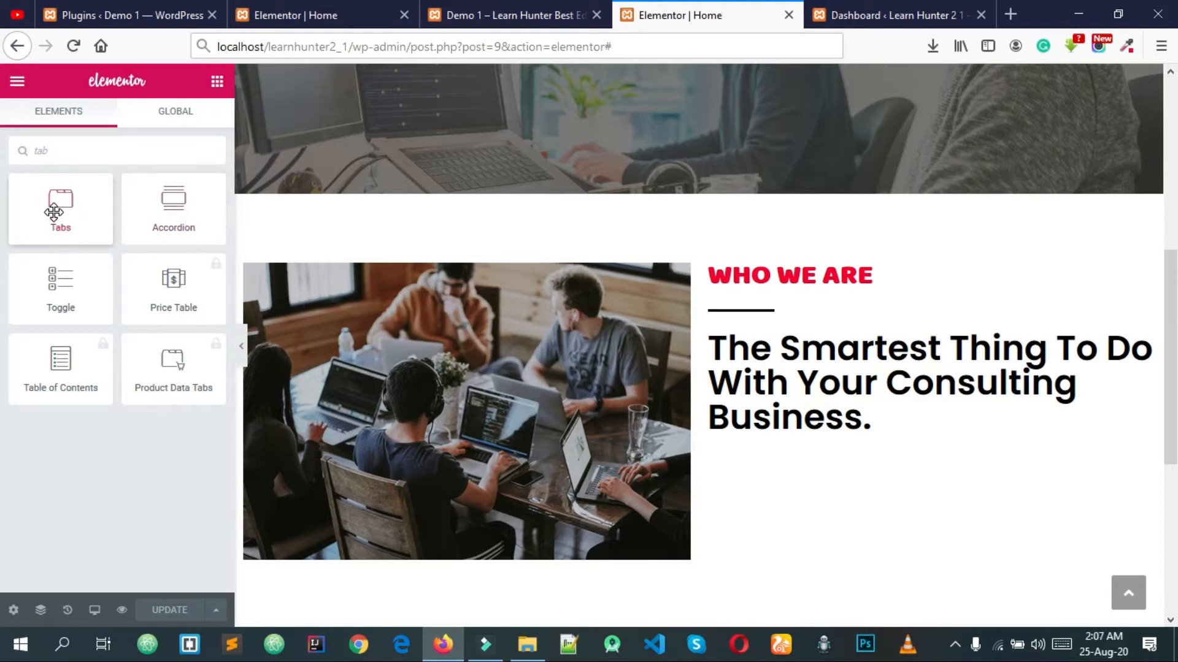
{"action": "left_click_drag", "start_coordinate": [60, 212], "coordinate": [847, 423]}
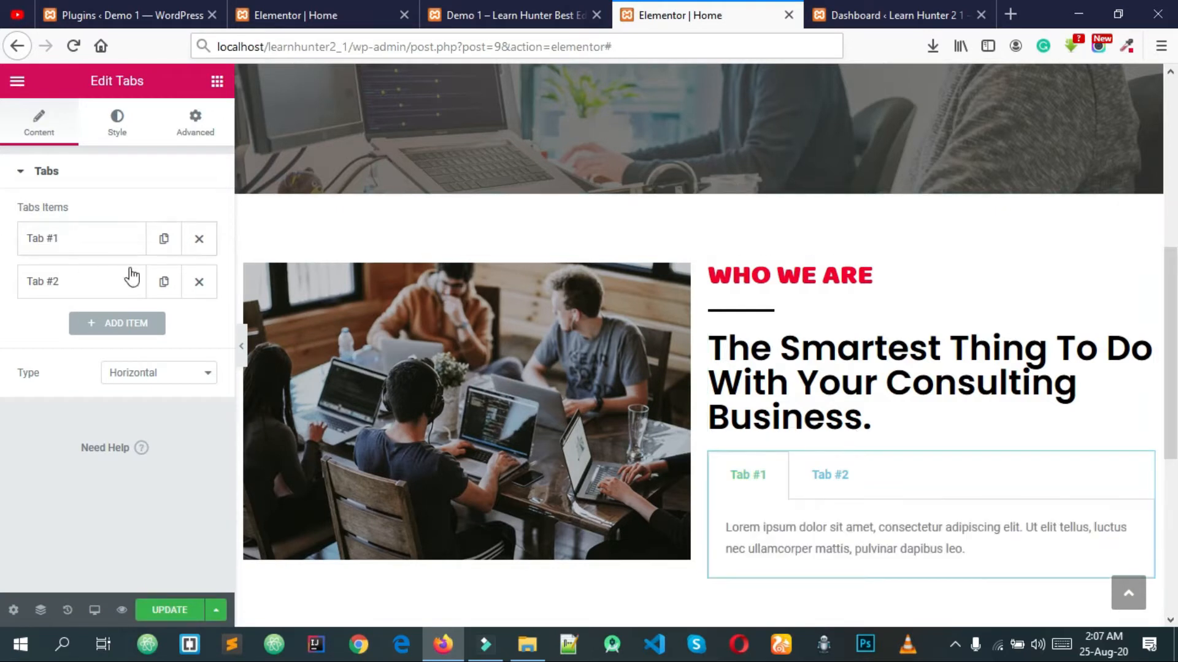
{"action": "left_click", "coordinate": [123, 372]}
{"action": "left_click", "coordinate": [119, 389]}
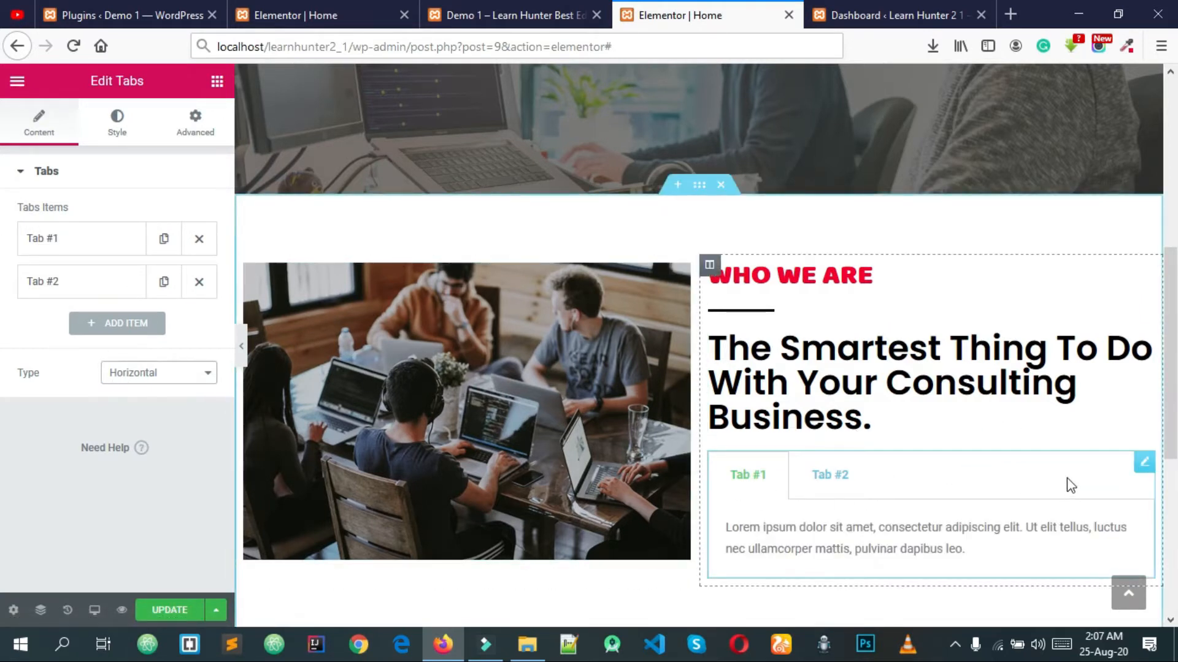
{"action": "right_click", "coordinate": [1145, 473]}
{"action": "left_click", "coordinate": [1016, 607]}
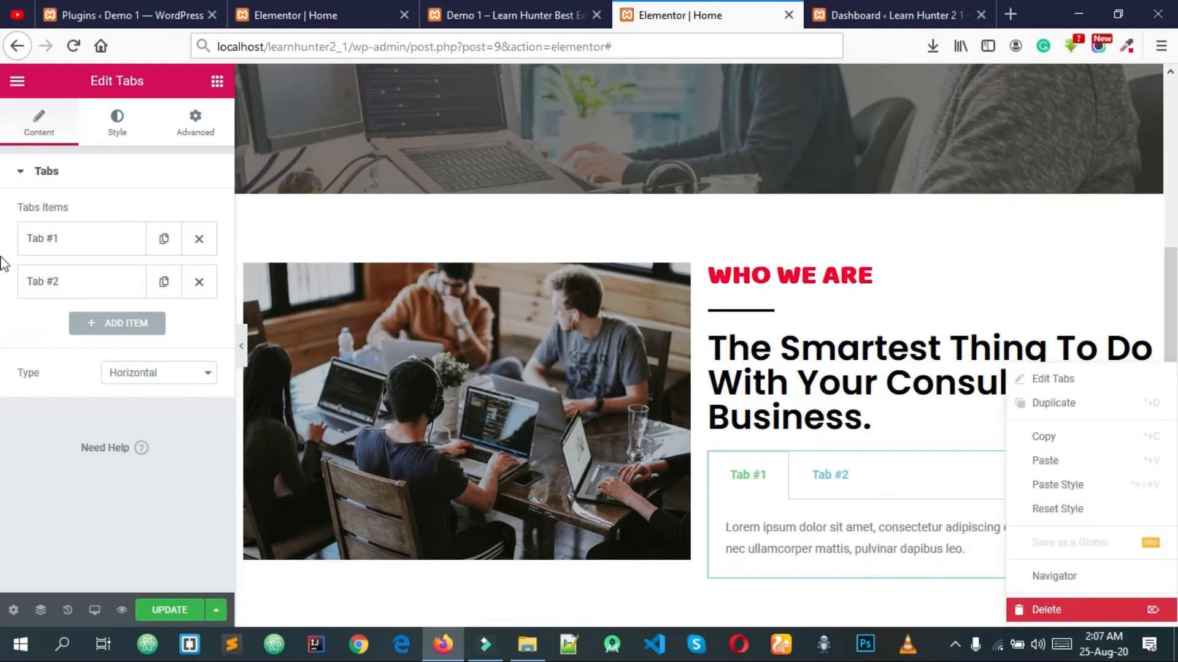
{"action": "left_click", "coordinate": [103, 183]}
{"action": "left_click", "coordinate": [112, 185]}
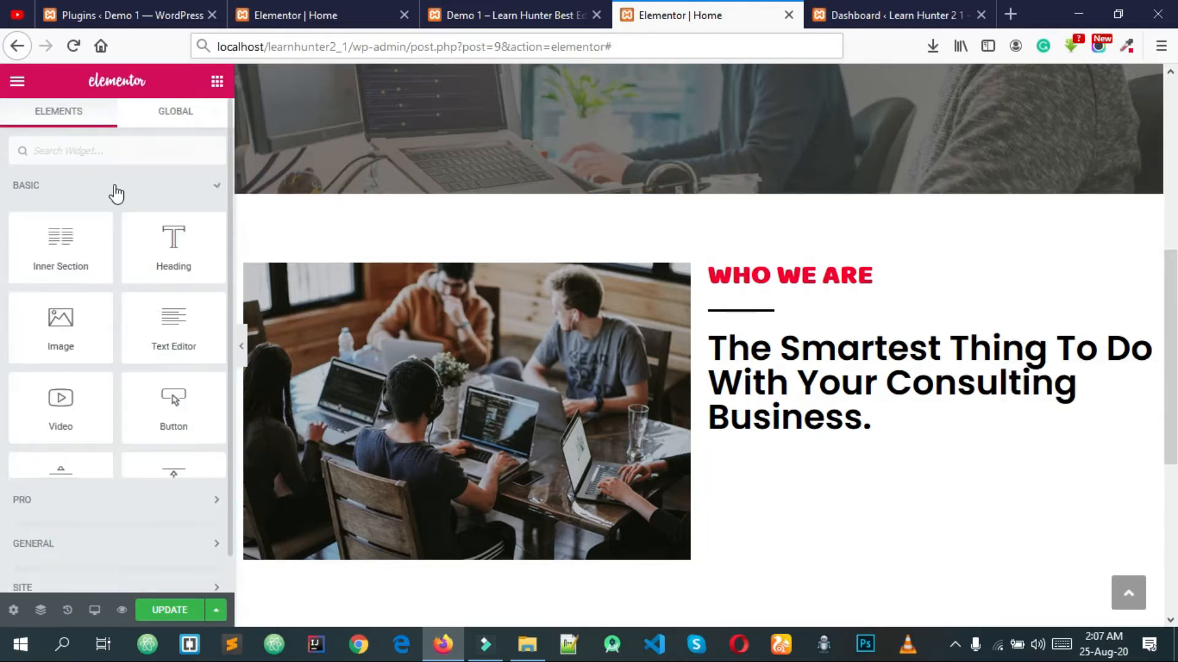
{"action": "left_click", "coordinate": [119, 190]}
{"action": "left_click", "coordinate": [120, 191]}
{"action": "scroll", "coordinate": [121, 346], "scroll_direction": "down", "scroll_amount": 4}
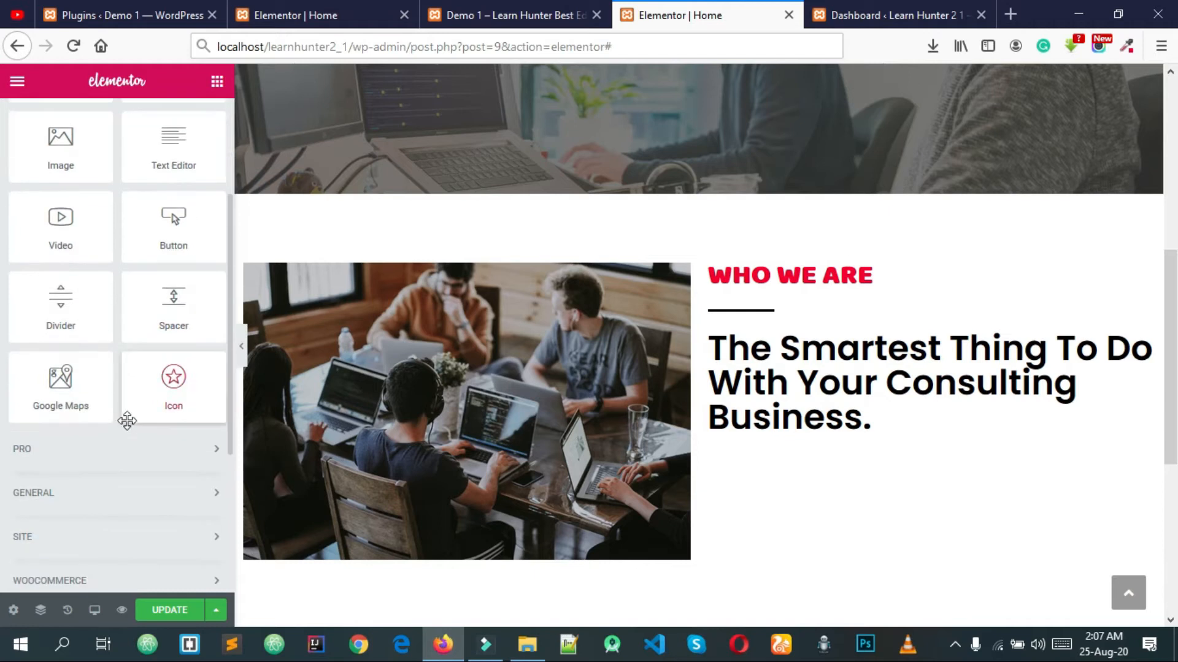
{"action": "scroll", "coordinate": [116, 399], "scroll_direction": "up", "scroll_amount": 3}
{"action": "scroll", "coordinate": [126, 411], "scroll_direction": "up", "scroll_amount": 2}
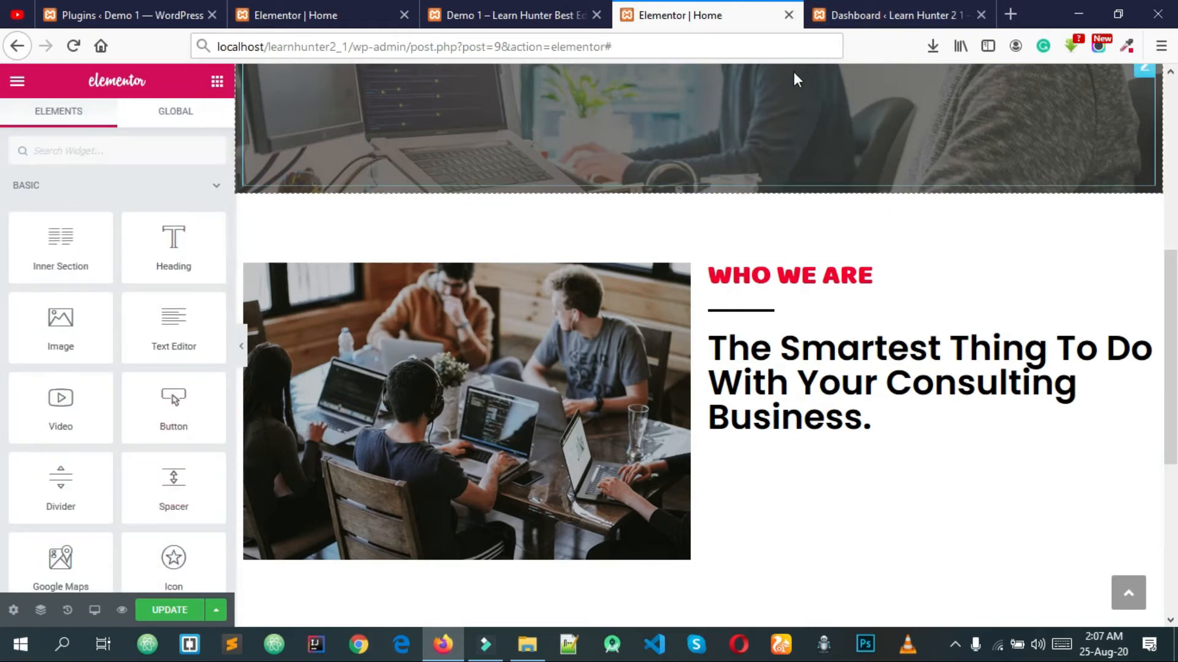
Step: Open the page for adding new plugins in the WordPress dashboard and place its tab beside the demo page
{"action": "left_click", "coordinate": [867, 9]}
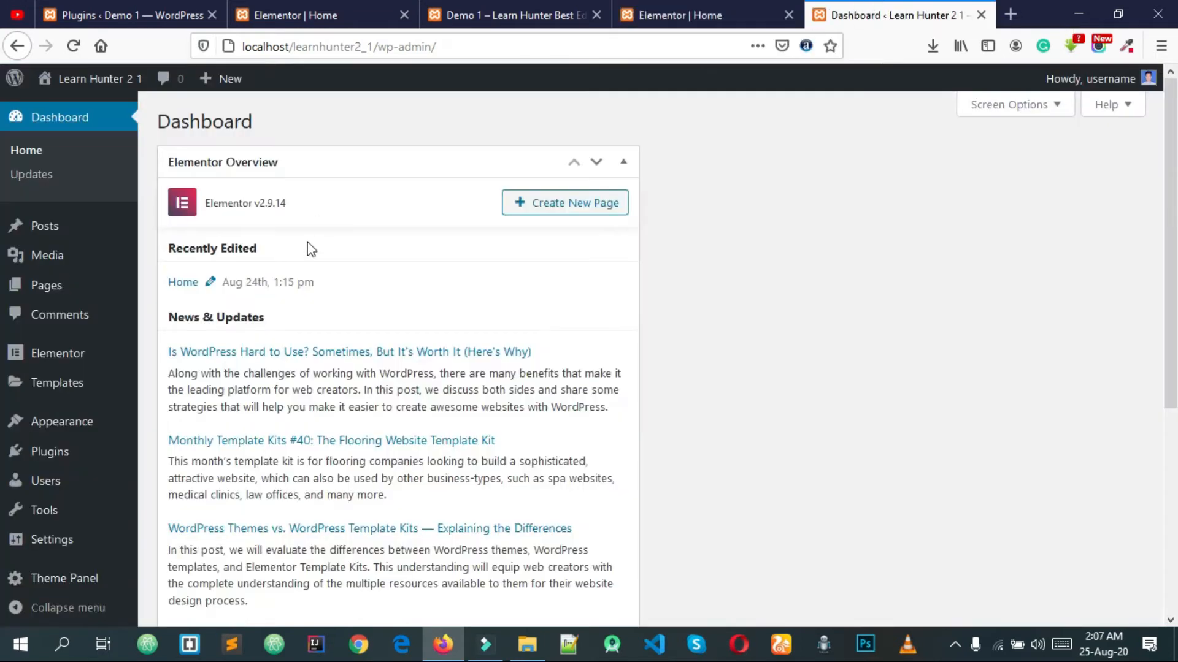
{"action": "mouse_move", "coordinate": [60, 424]}
{"action": "mouse_move", "coordinate": [92, 465]}
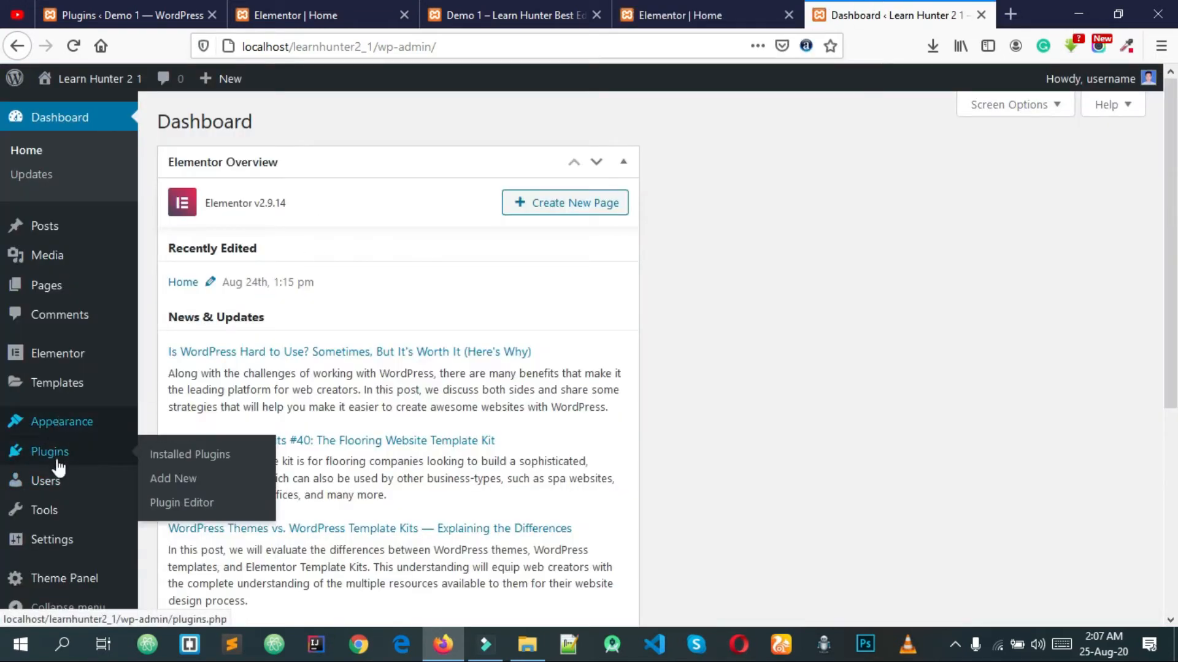
{"action": "left_click", "coordinate": [180, 485]}
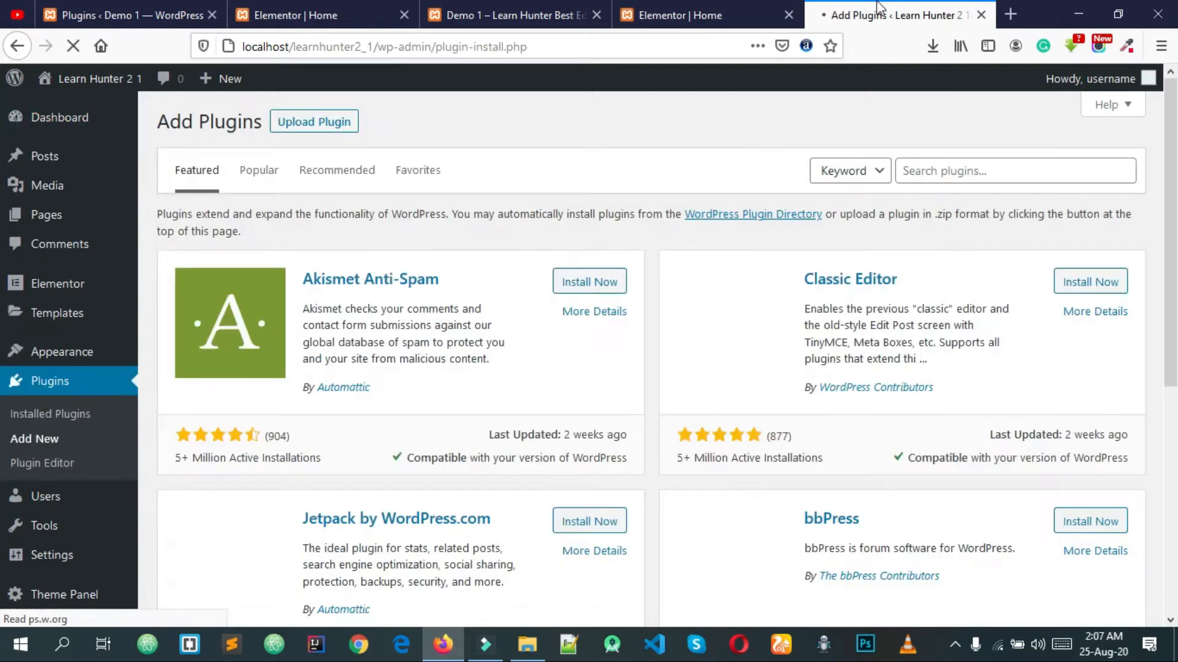
{"action": "left_click_drag", "start_coordinate": [873, 14], "coordinate": [746, 16]}
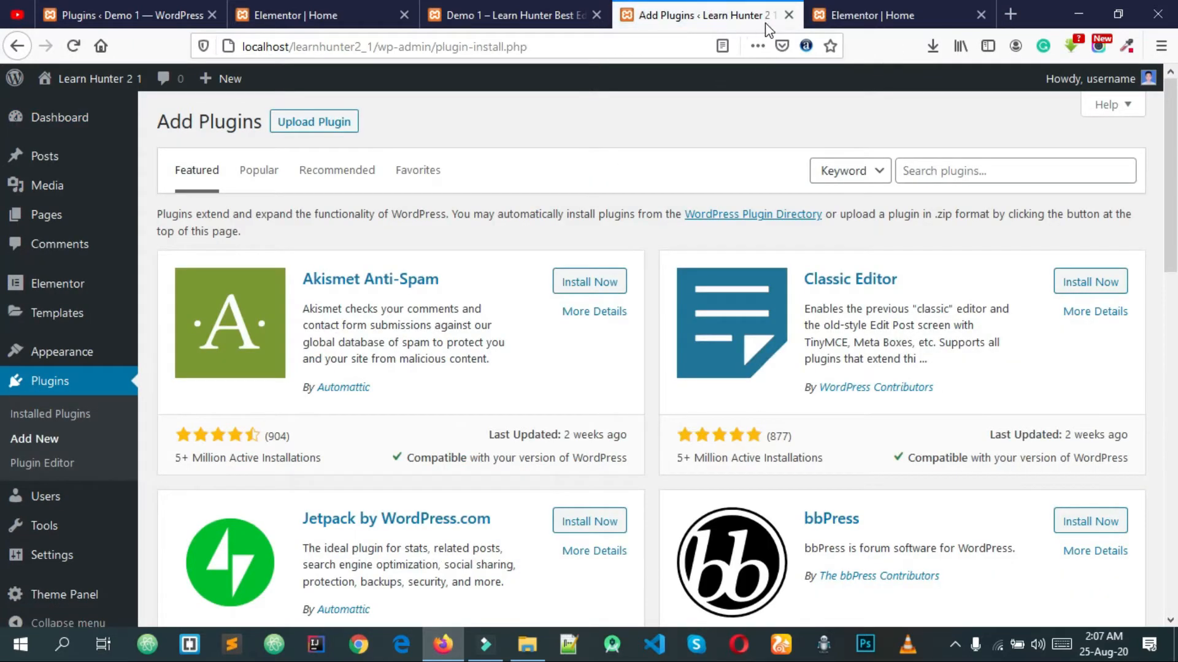
{"action": "left_click", "coordinate": [898, 7]}
{"action": "left_click", "coordinate": [774, 6]}
Step: Search the plugin directory for "elementor"
{"action": "left_click", "coordinate": [973, 175]}
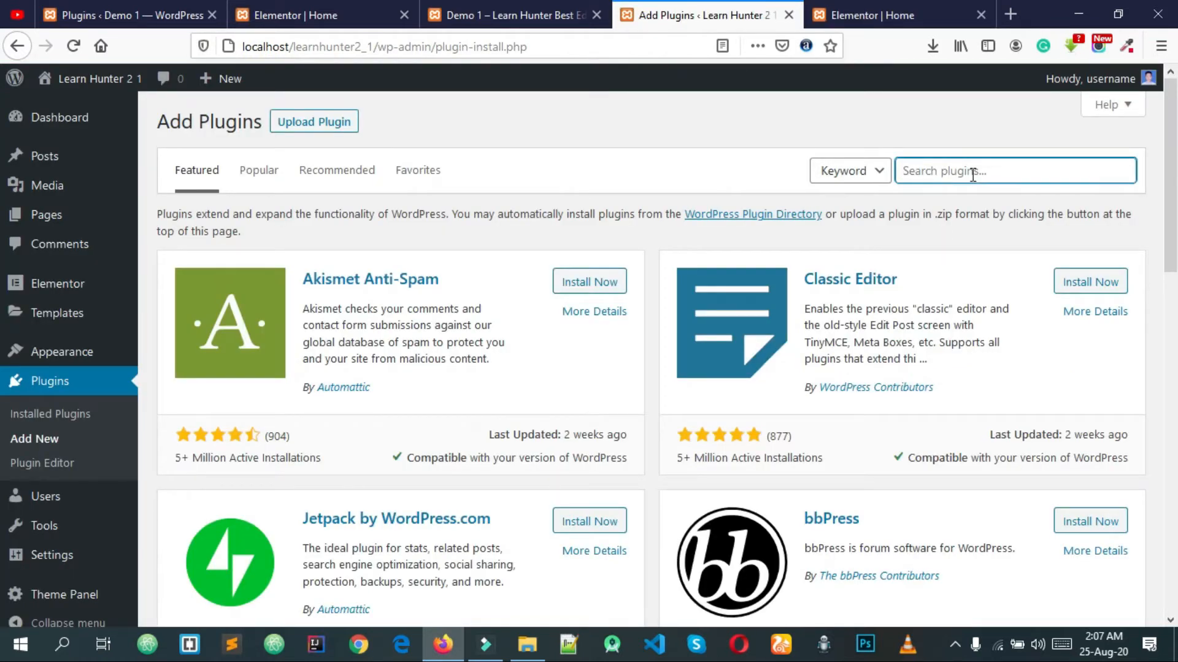
{"action": "type", "text": "elementor"}
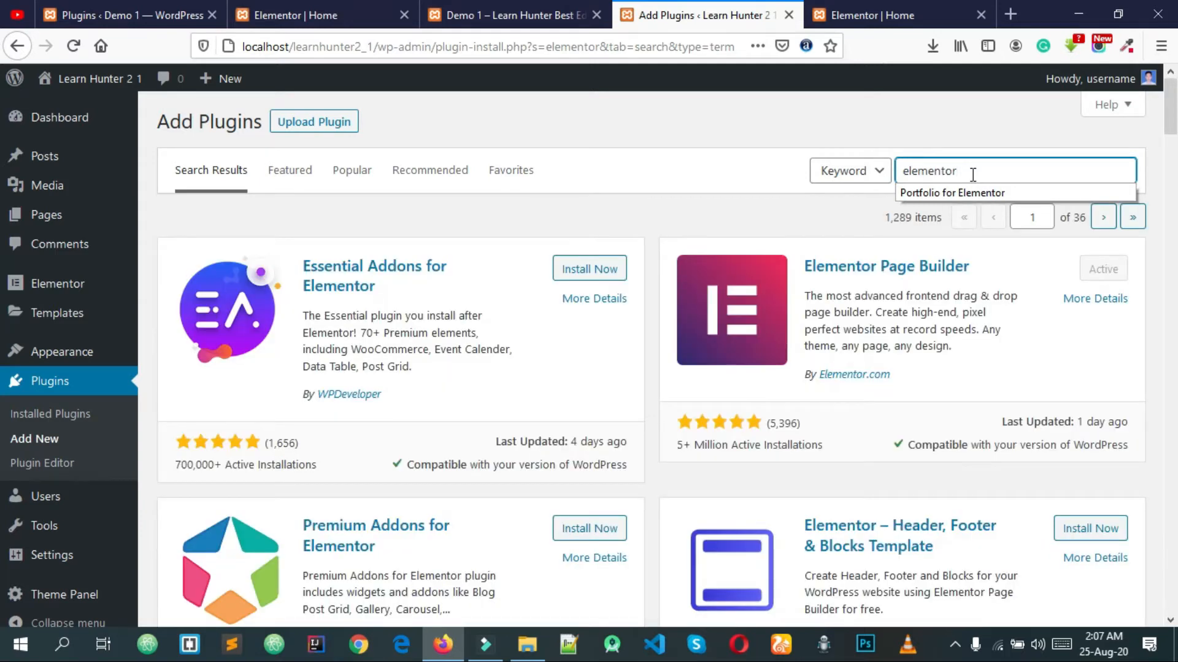
{"action": "left_click", "coordinate": [945, 125]}
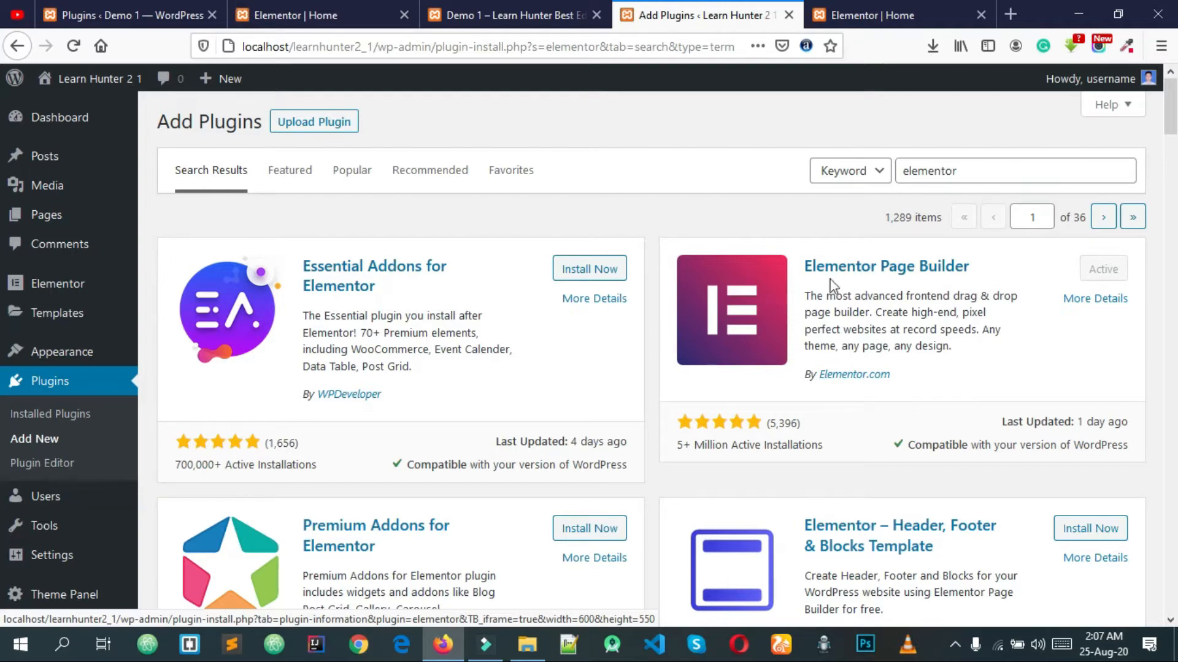
Step: Examine the Elementor Page Builder and Essential Addons for Elementor entries in the plugin search results
{"action": "triple_click", "coordinate": [874, 310]}
{"action": "left_click", "coordinate": [891, 324]}
{"action": "triple_click", "coordinate": [880, 319]}
{"action": "left_click", "coordinate": [904, 324]}
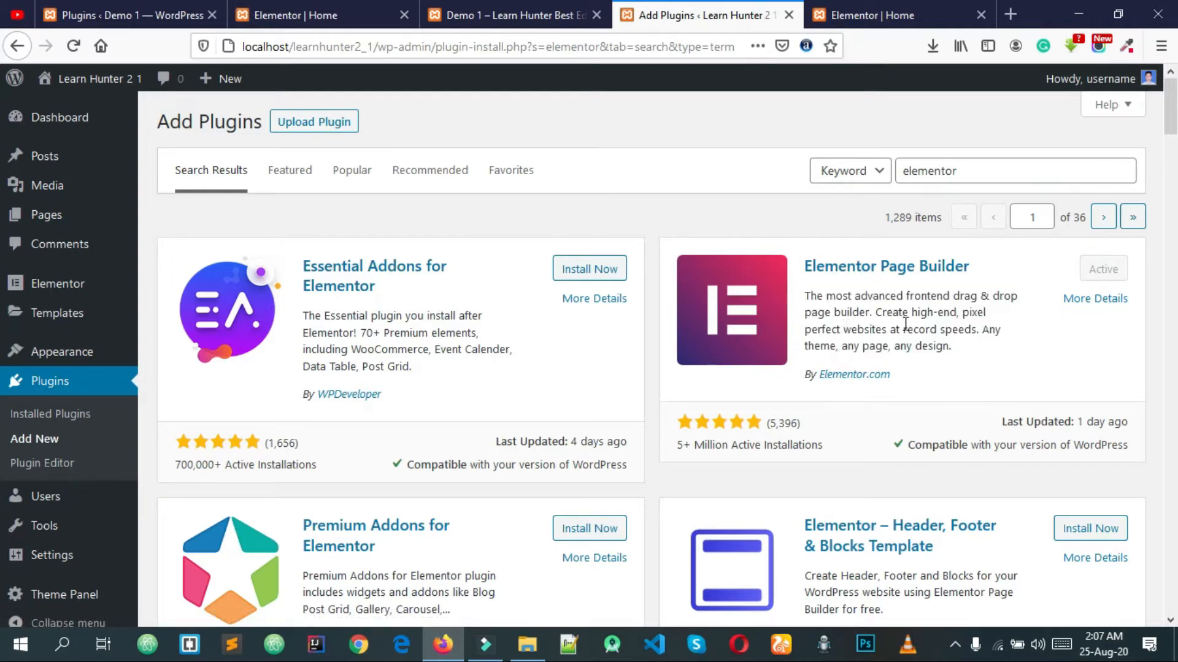
{"action": "triple_click", "coordinate": [291, 256]}
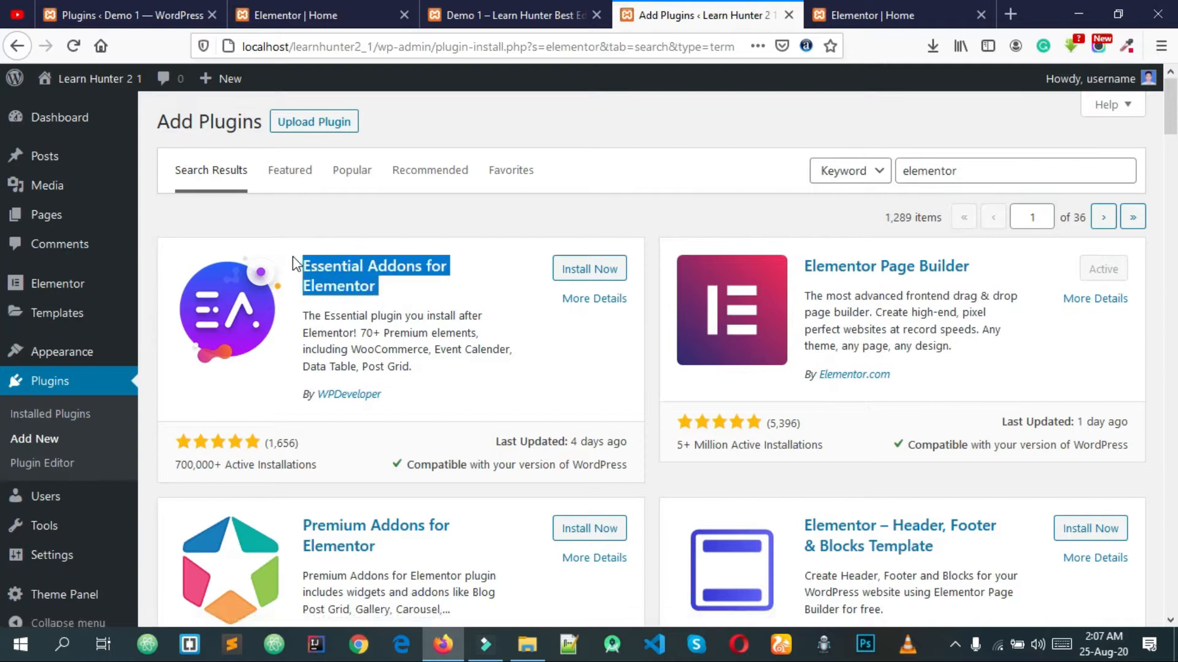
{"action": "left_click", "coordinate": [326, 229]}
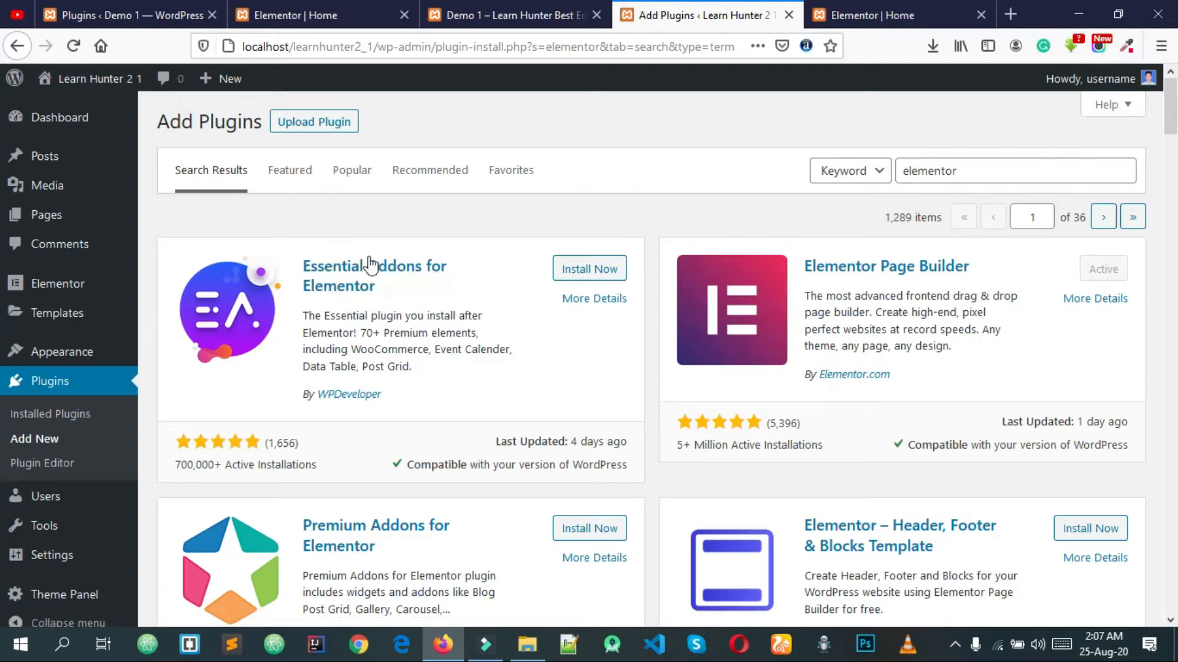
Step: Install the Essential Addons for Elementor plugin from the plugin search results
{"action": "left_click", "coordinate": [337, 284]}
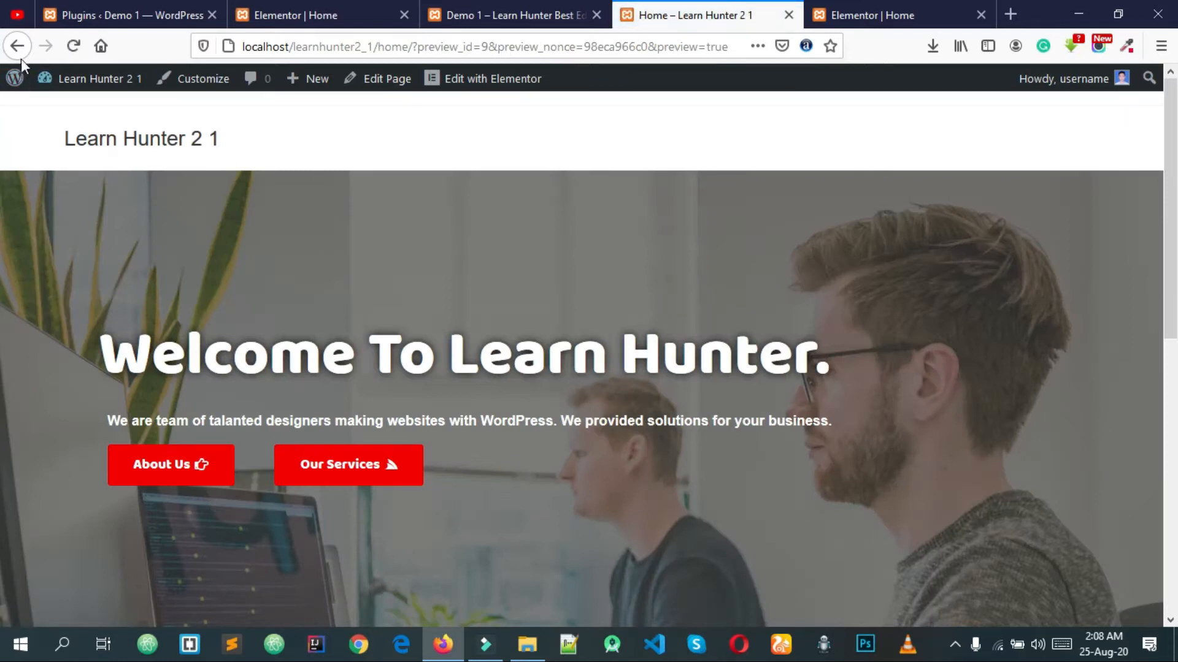
{"action": "left_click", "coordinate": [912, 5]}
{"action": "left_click", "coordinate": [763, 3]}
{"action": "left_click", "coordinate": [1, 51]}
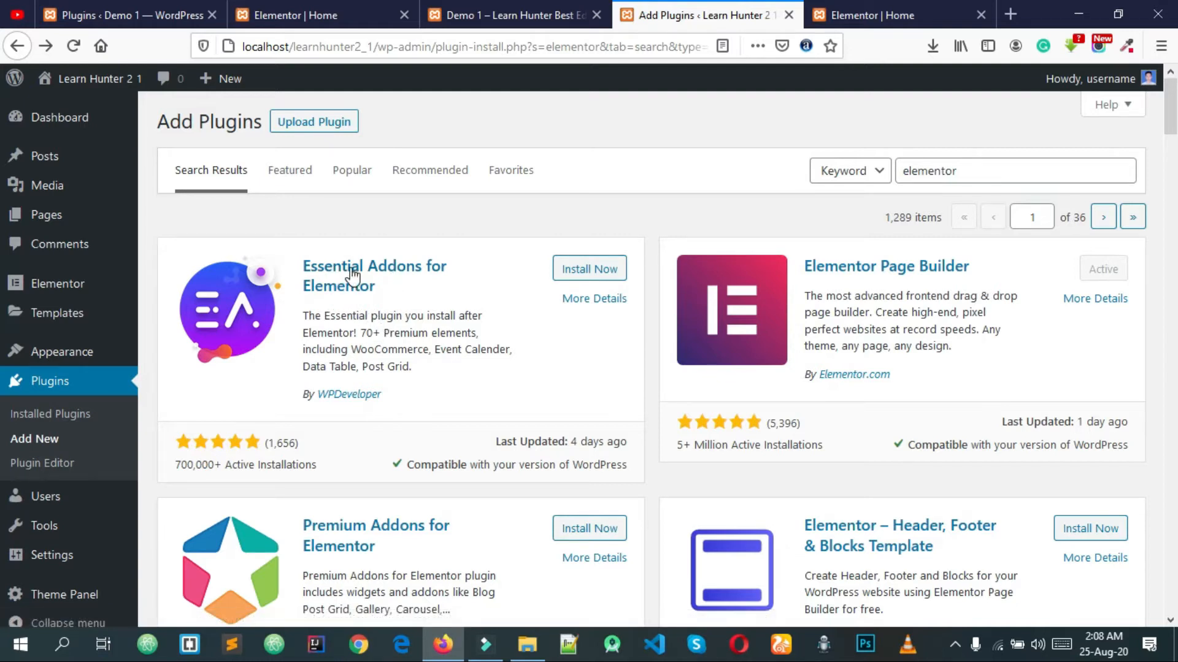
{"action": "left_click", "coordinate": [595, 271]}
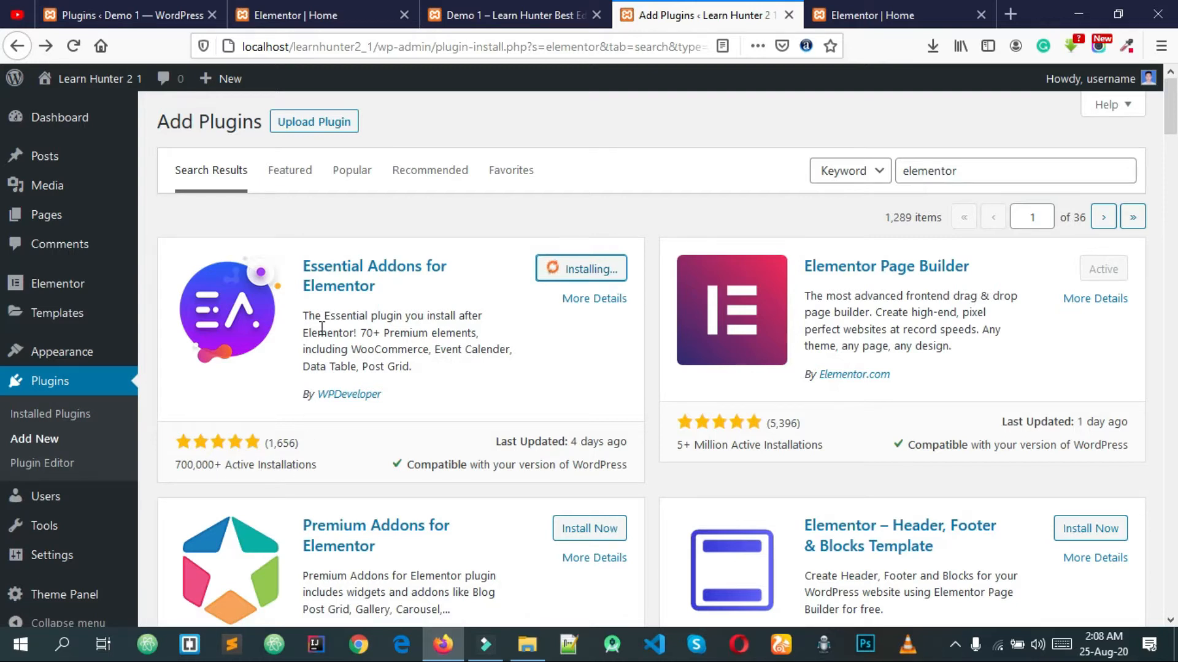
{"action": "left_click_drag", "start_coordinate": [409, 315], "coordinate": [412, 336]}
{"action": "double_click", "coordinate": [418, 347]}
{"action": "left_click_drag", "start_coordinate": [303, 263], "coordinate": [410, 348]}
{"action": "left_click", "coordinate": [410, 349]}
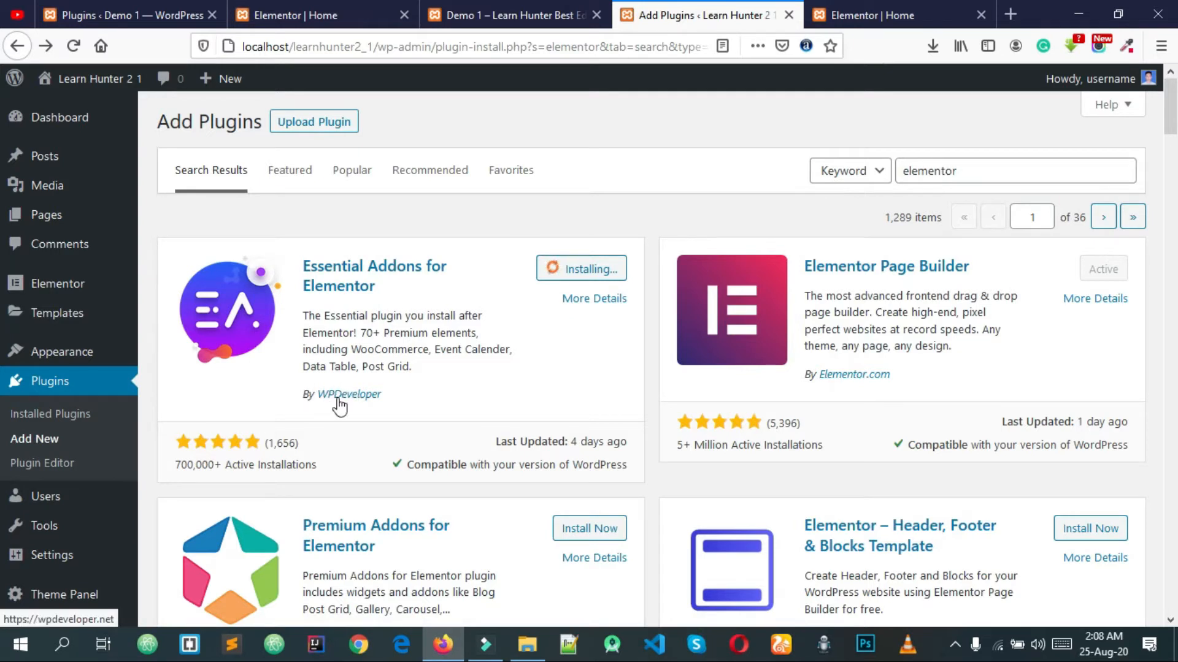
{"action": "left_click_drag", "start_coordinate": [460, 373], "coordinate": [358, 332]}
{"action": "left_click", "coordinate": [356, 332]}
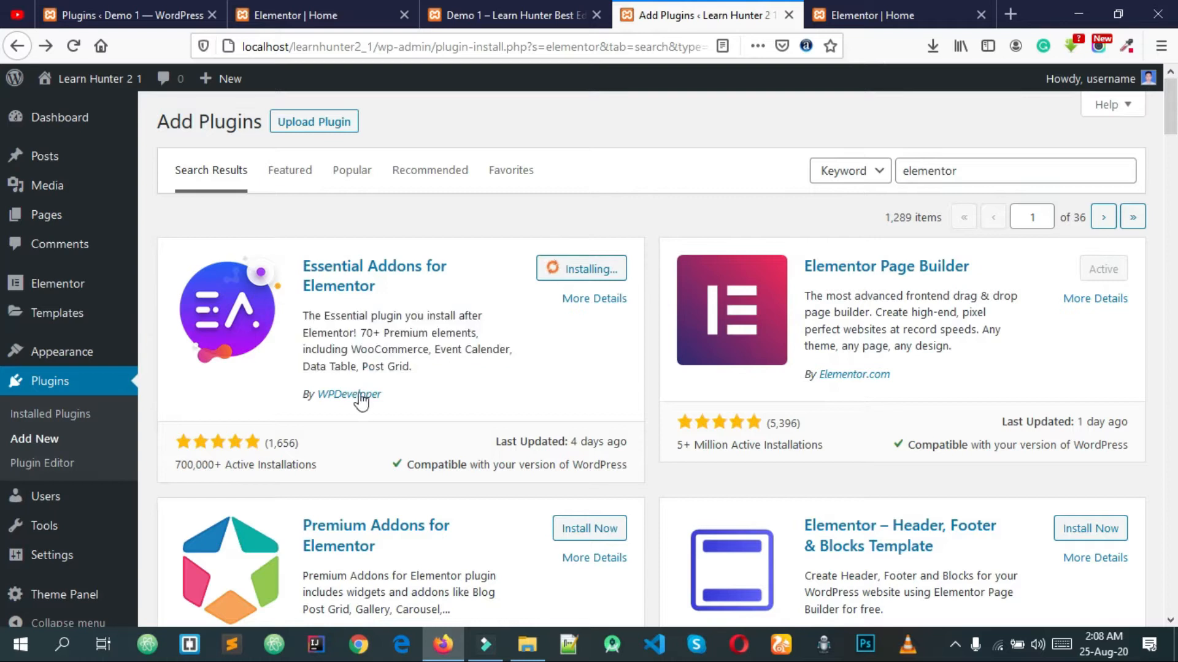
{"action": "triple_click", "coordinate": [388, 368]}
{"action": "left_click", "coordinate": [412, 378]}
{"action": "left_click_drag", "start_coordinate": [416, 368], "coordinate": [359, 332]}
{"action": "left_click", "coordinate": [354, 331]}
{"action": "triple_click", "coordinate": [354, 331]}
{"action": "left_click", "coordinate": [374, 339]}
{"action": "triple_click", "coordinate": [368, 335]}
{"action": "left_click", "coordinate": [388, 340]}
{"action": "triple_click", "coordinate": [389, 339]}
{"action": "left_click", "coordinate": [423, 342]}
{"action": "double_click", "coordinate": [424, 342]}
{"action": "triple_click", "coordinate": [422, 340]}
{"action": "left_click", "coordinate": [440, 369]}
{"action": "left_click_drag", "start_coordinate": [411, 369], "coordinate": [363, 334]}
{"action": "double_click", "coordinate": [367, 335]}
{"action": "left_click", "coordinate": [397, 345]}
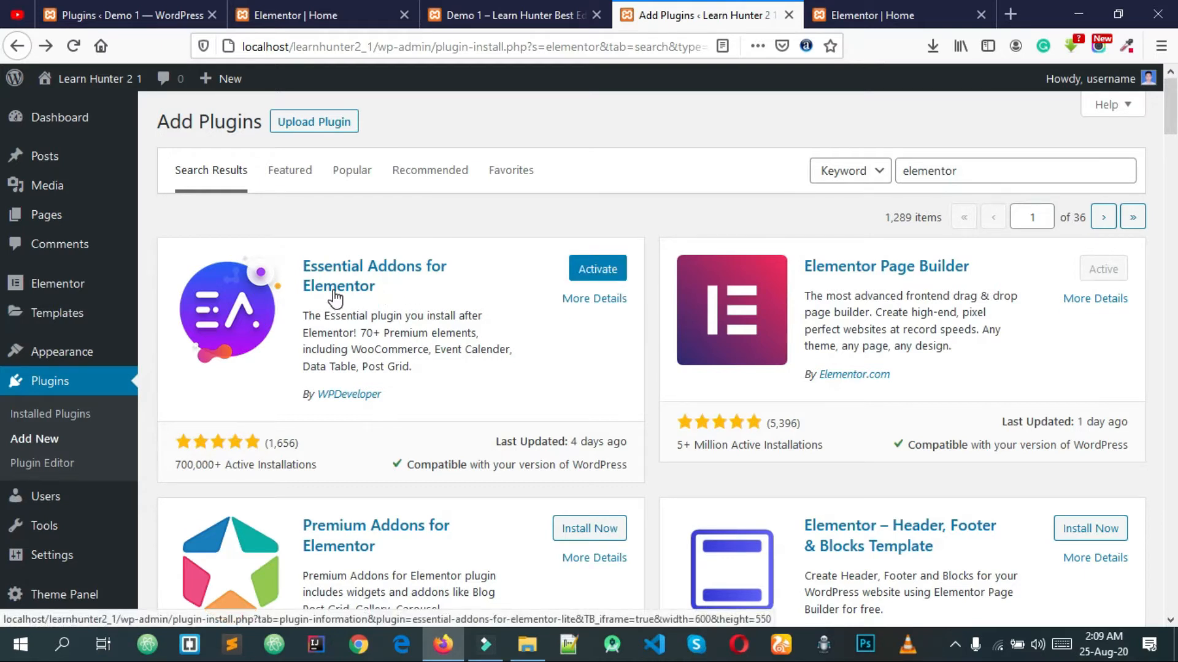
Step: Activate the Essential Addons for Elementor plugin and open its settings page
{"action": "left_click", "coordinate": [600, 272]}
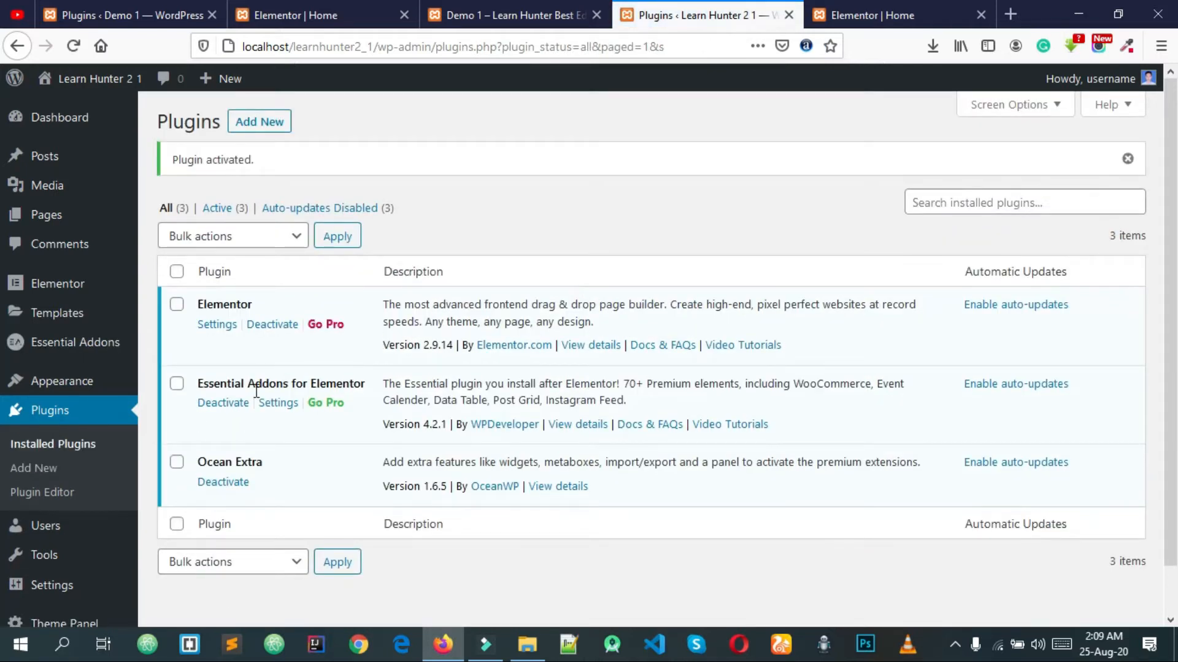
{"action": "scroll", "coordinate": [184, 380], "scroll_direction": "down", "scroll_amount": 2}
{"action": "mouse_move", "coordinate": [89, 303]}
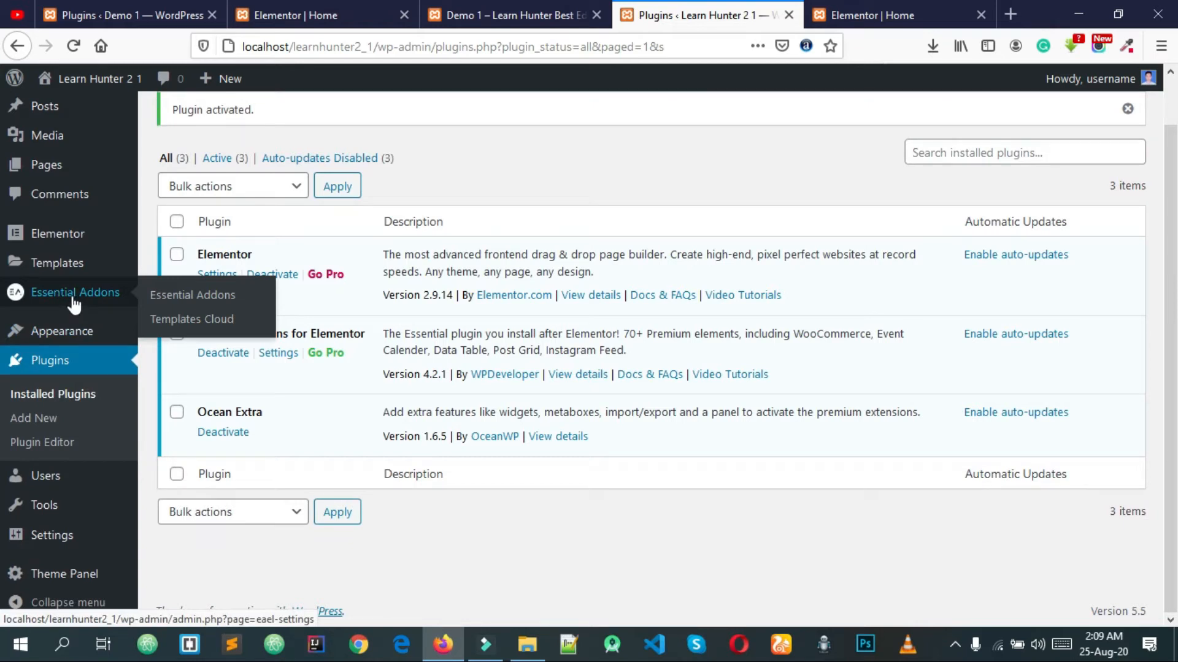
{"action": "scroll", "coordinate": [345, 376], "scroll_direction": "down", "scroll_amount": 3}
{"action": "scroll", "coordinate": [345, 375], "scroll_direction": "up", "scroll_amount": 3}
{"action": "scroll", "coordinate": [344, 347], "scroll_direction": "down", "scroll_amount": 1}
{"action": "scroll", "coordinate": [349, 358], "scroll_direction": "up", "scroll_amount": 1}
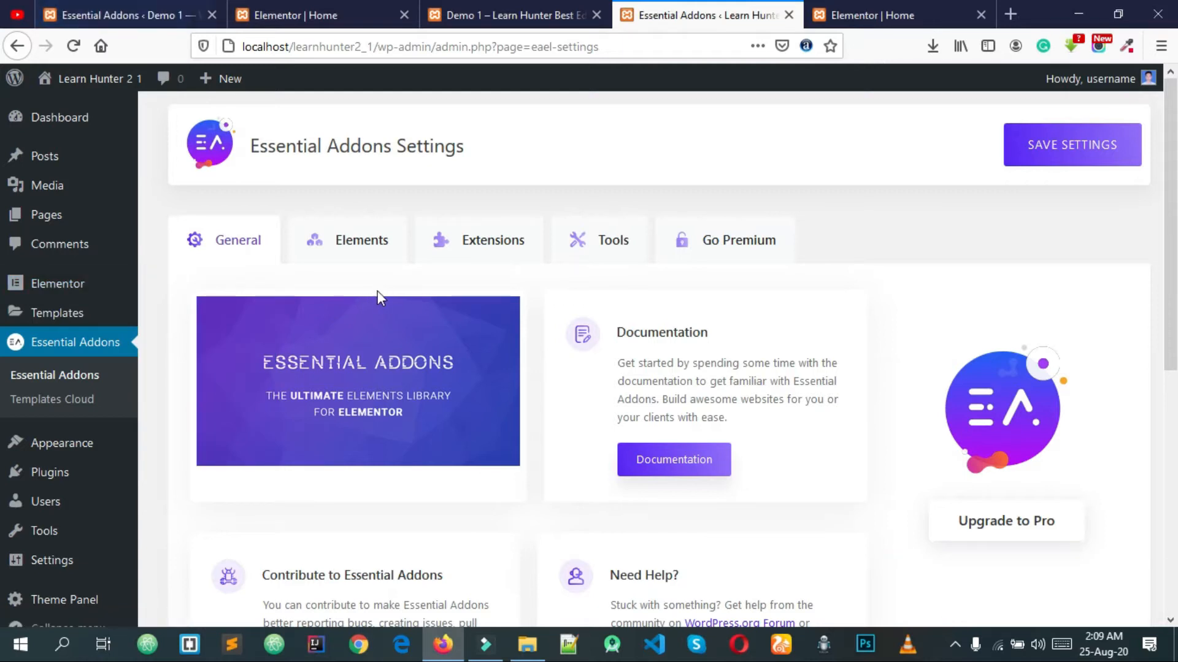
Step: Save the Home page in the Elementor editor and reload the editor to load the new plugin's widgets
{"action": "left_click", "coordinate": [888, 15]}
{"action": "scroll", "coordinate": [631, 216], "scroll_direction": "down", "scroll_amount": 4}
{"action": "key", "text": "ctrl+s"}
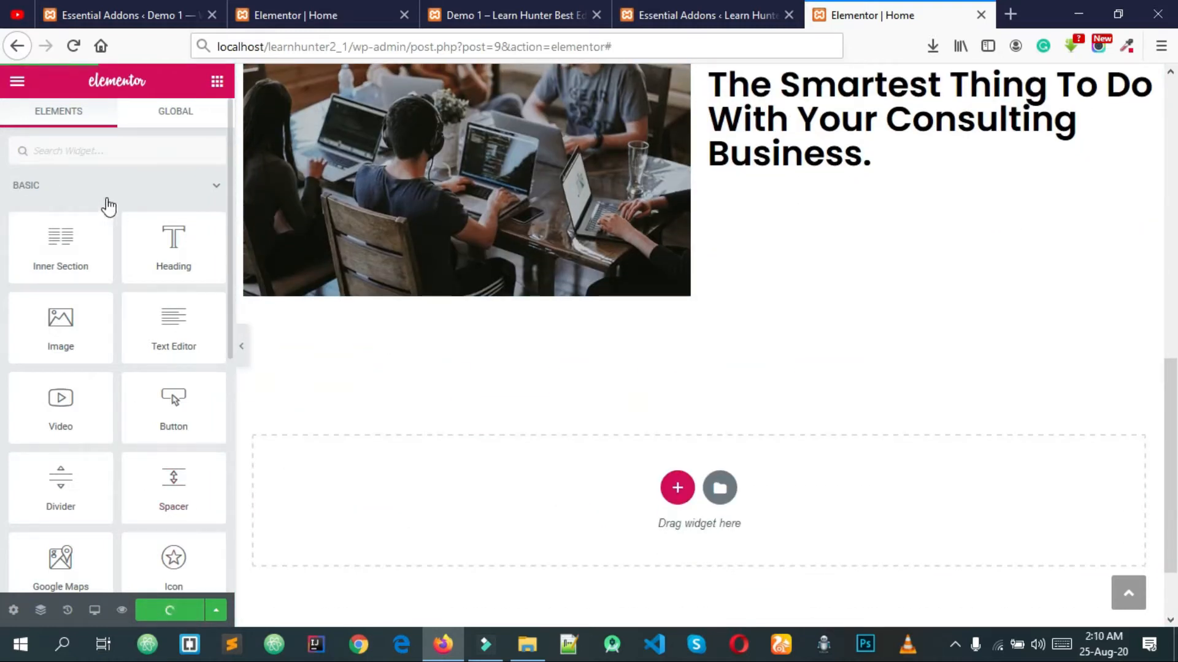
{"action": "scroll", "coordinate": [116, 237], "scroll_direction": "down", "scroll_amount": 1}
{"action": "scroll", "coordinate": [105, 215], "scroll_direction": "up", "scroll_amount": 1}
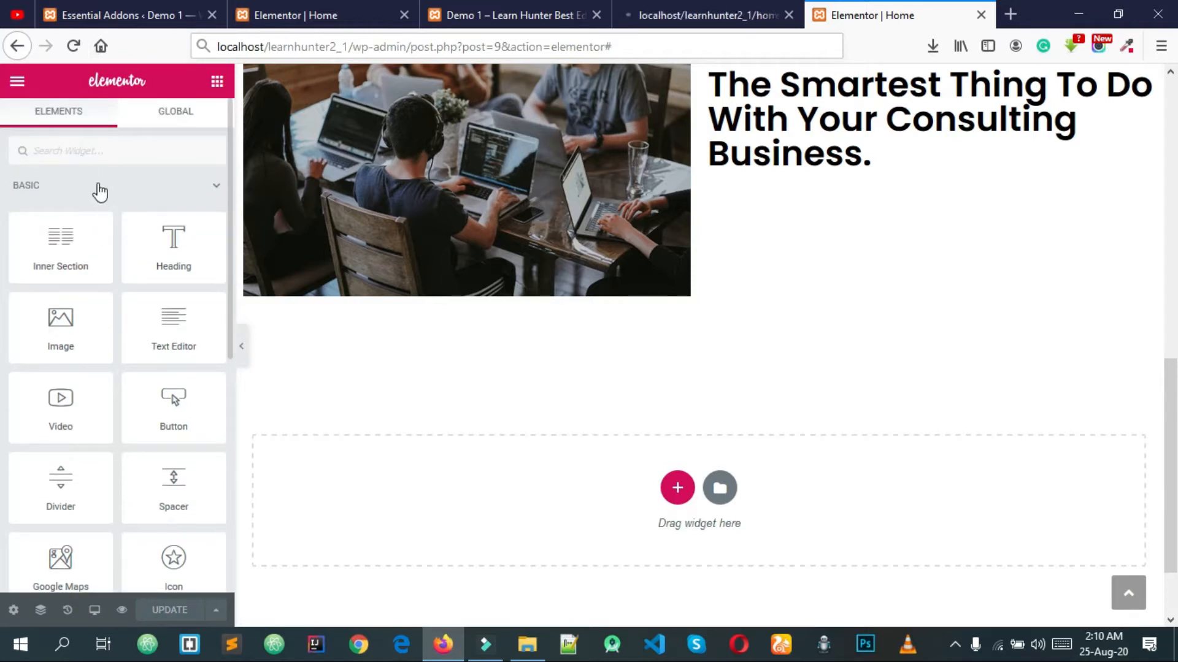
{"action": "left_click", "coordinate": [100, 191]}
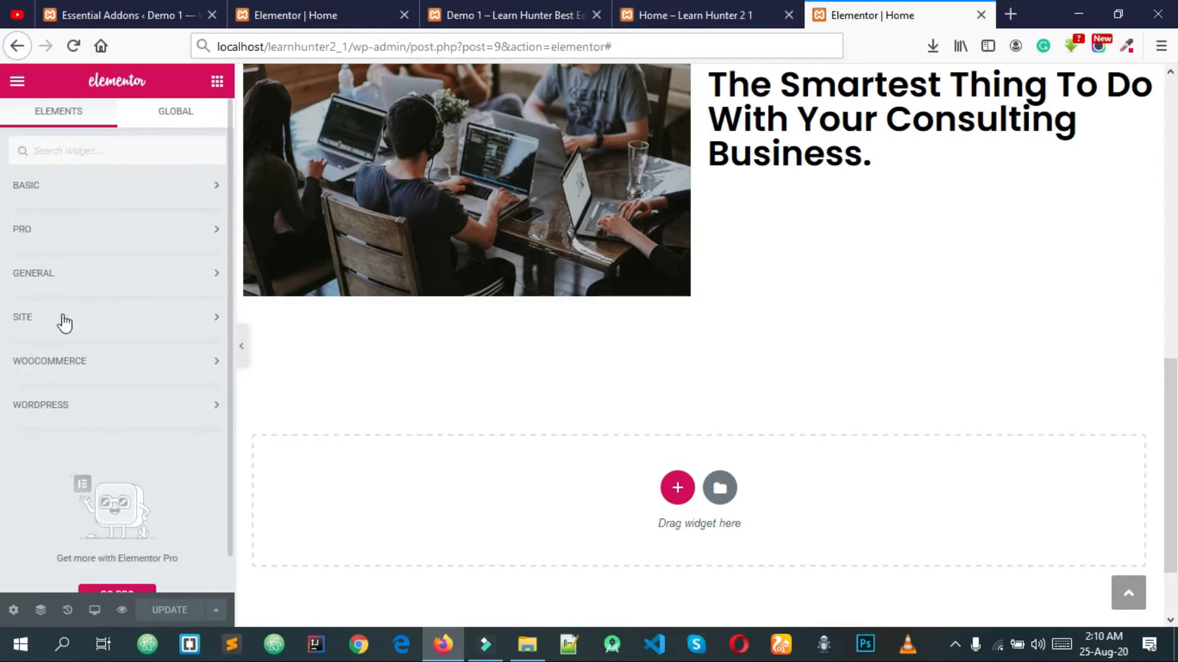
{"action": "left_click", "coordinate": [74, 47]}
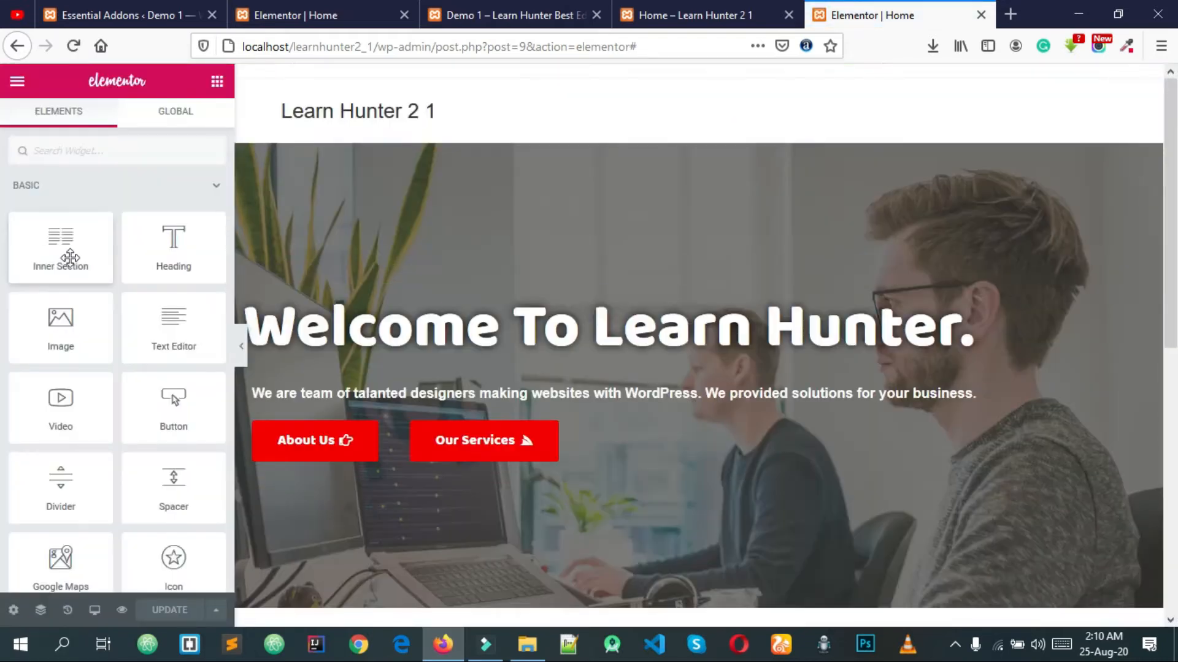
Step: Collapse the open widget categories and expand Essential Addons to examine the widgets it offers
{"action": "left_click", "coordinate": [66, 187]}
{"action": "left_click", "coordinate": [69, 248]}
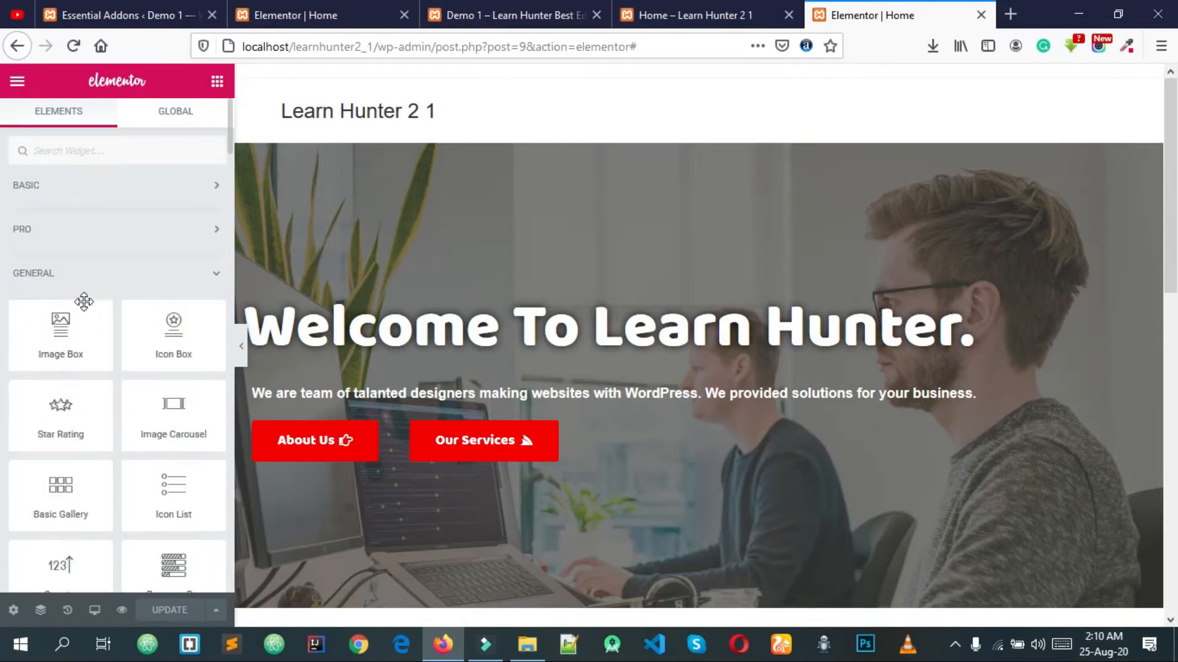
{"action": "left_click", "coordinate": [86, 293]}
{"action": "left_click", "coordinate": [88, 408]}
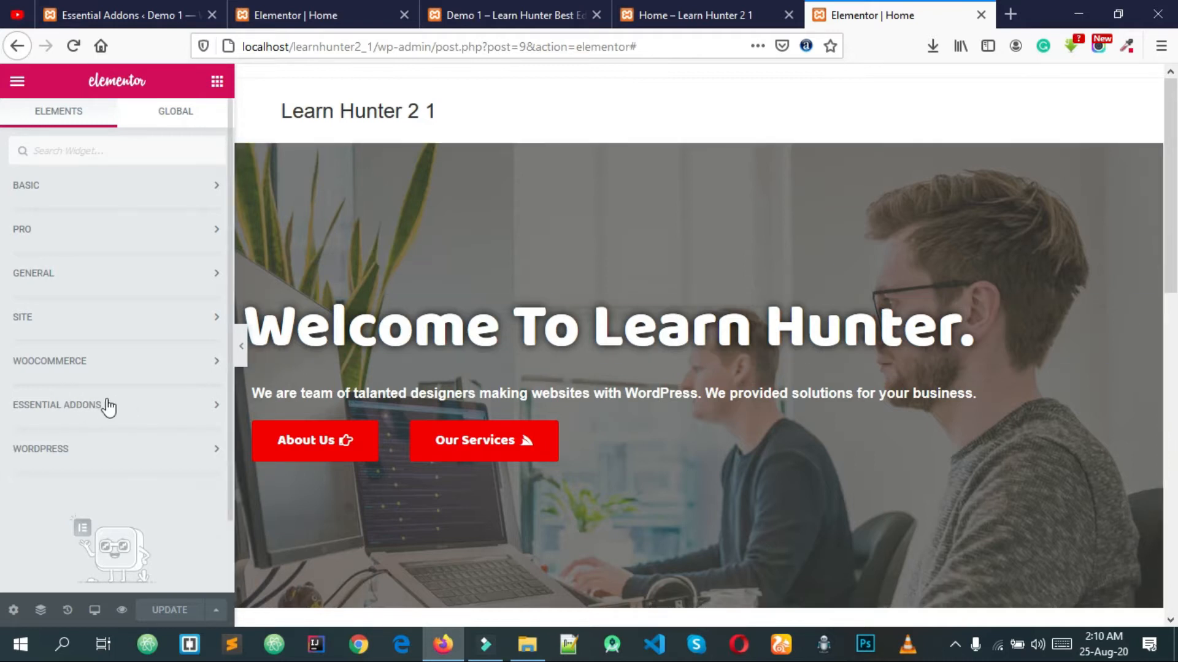
{"action": "scroll", "coordinate": [95, 407], "scroll_direction": "down", "scroll_amount": 1}
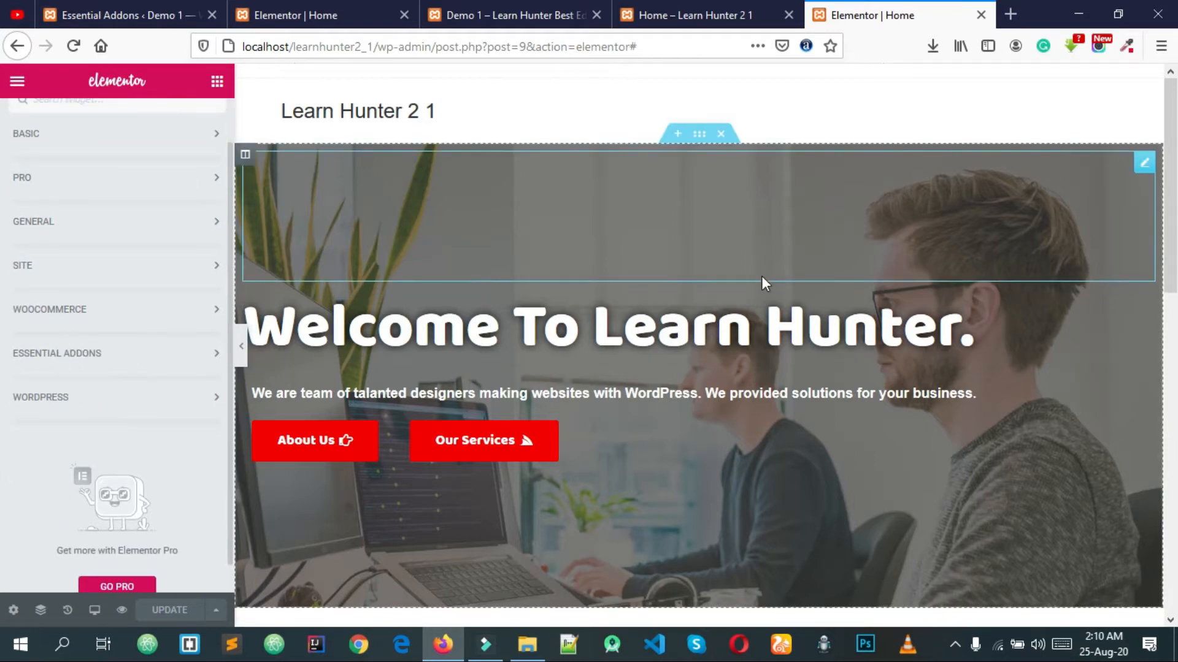
{"action": "scroll", "coordinate": [760, 276], "scroll_direction": "down", "scroll_amount": 6}
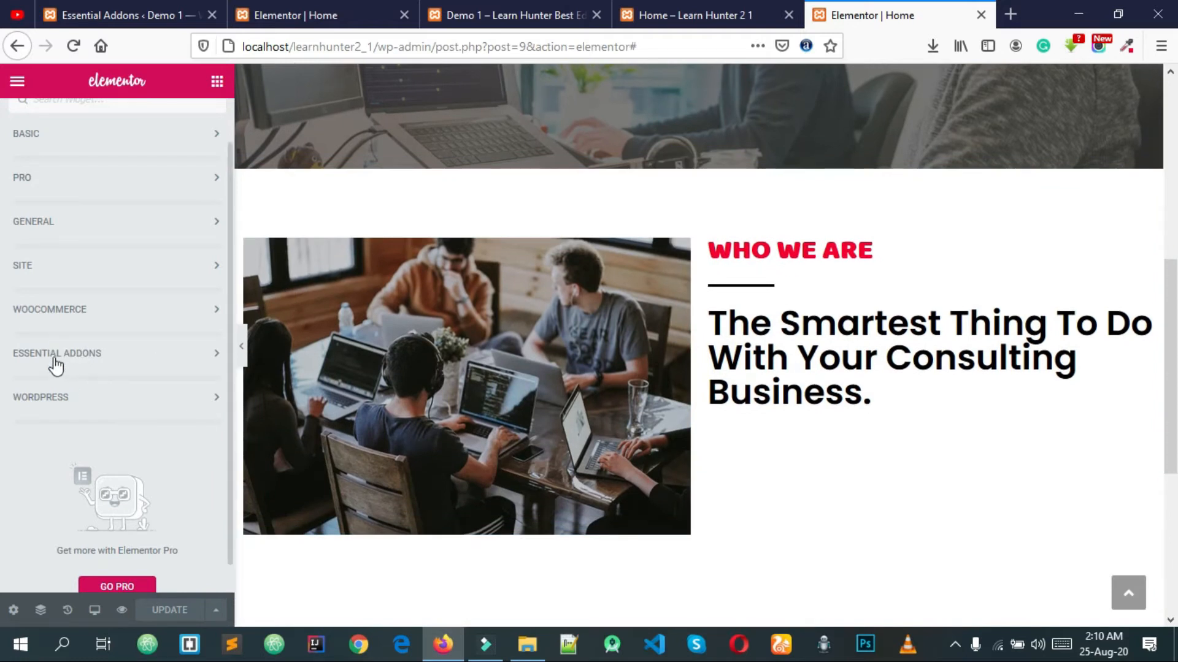
{"action": "left_click", "coordinate": [62, 356]}
{"action": "scroll", "coordinate": [61, 368], "scroll_direction": "down", "scroll_amount": 1}
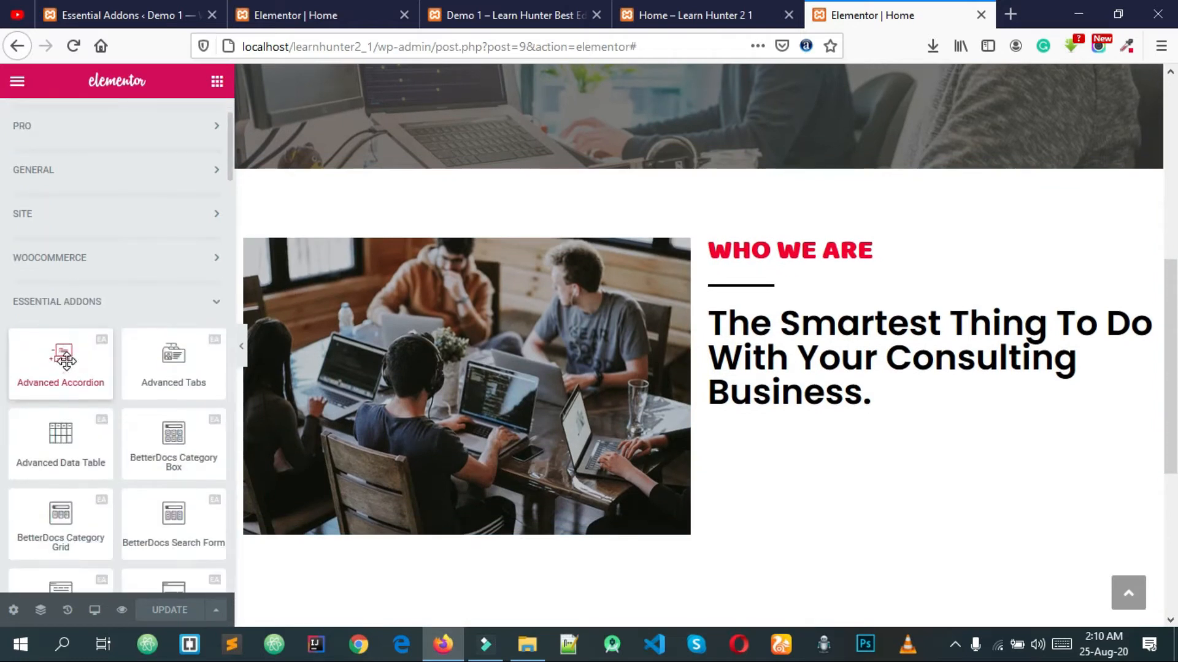
{"action": "scroll", "coordinate": [60, 361], "scroll_direction": "down", "scroll_amount": 1}
{"action": "scroll", "coordinate": [741, 288], "scroll_direction": "down", "scroll_amount": 1}
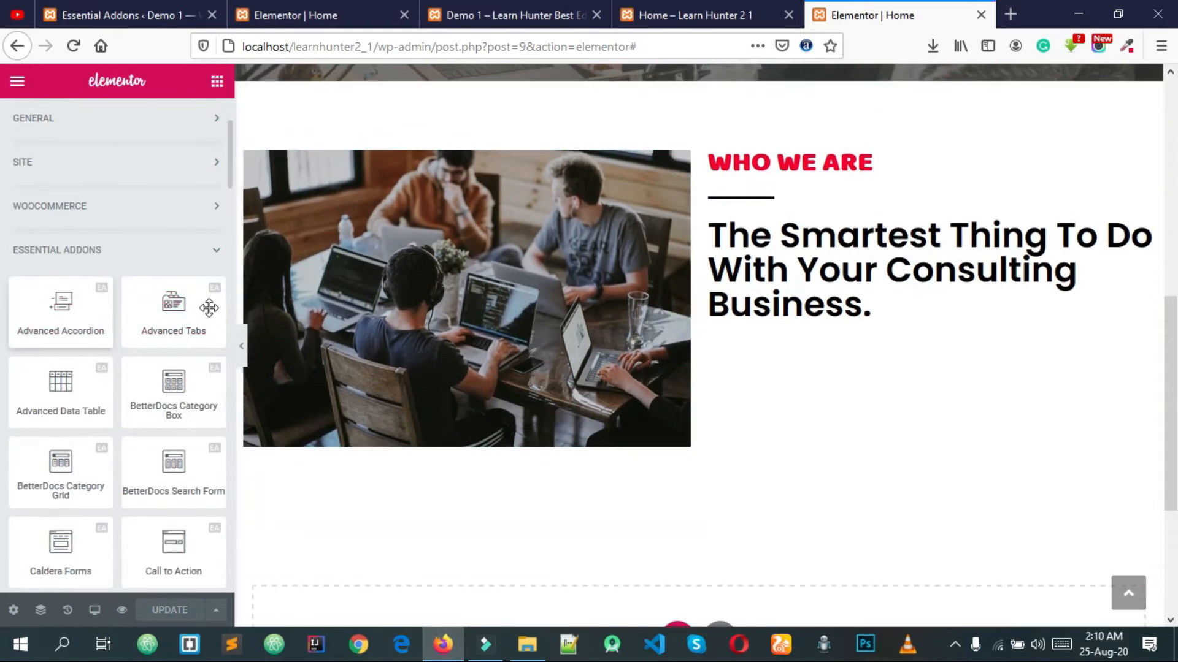
{"action": "left_click_drag", "start_coordinate": [160, 326], "coordinate": [174, 345]}
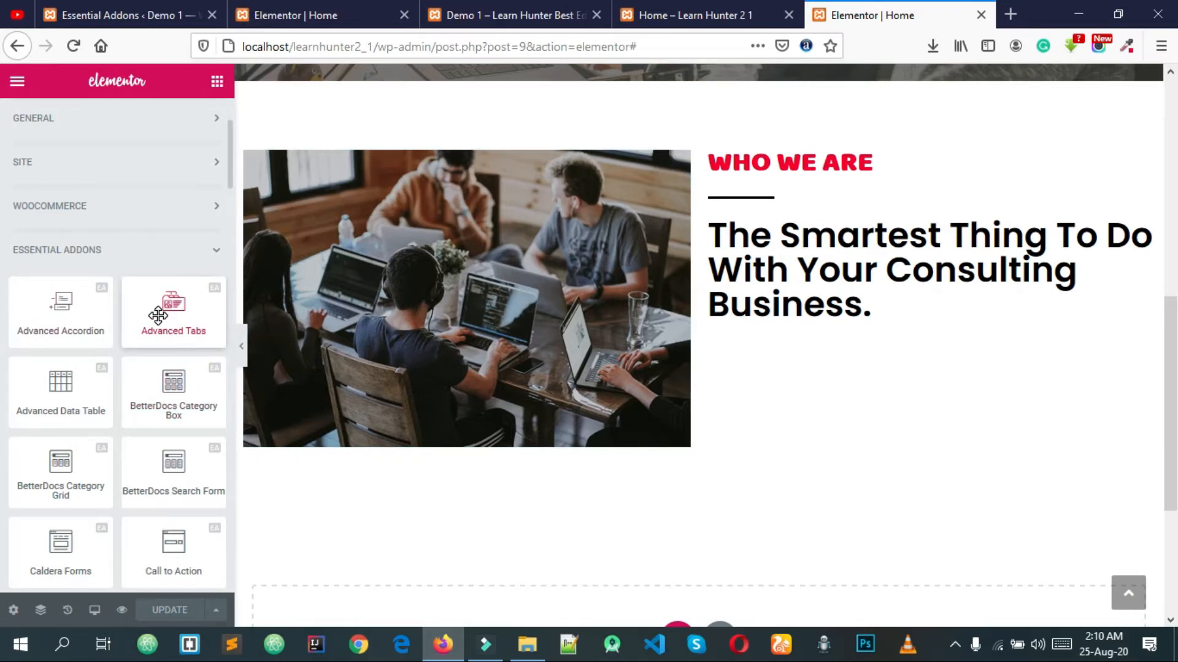
Step: Add the Essential Addons Call to Action widget in a new section below the Who We Are section
{"action": "scroll", "coordinate": [677, 439], "scroll_direction": "down", "scroll_amount": 3}
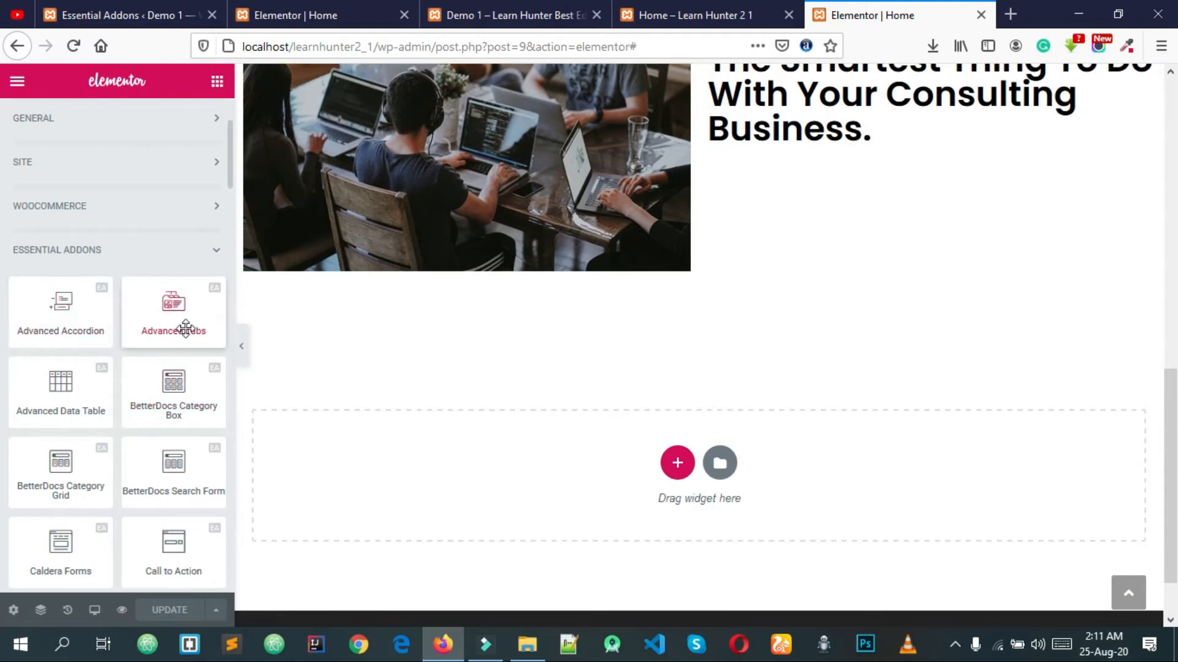
{"action": "scroll", "coordinate": [127, 376], "scroll_direction": "down", "scroll_amount": 3}
{"action": "left_click_drag", "start_coordinate": [177, 426], "coordinate": [147, 423]}
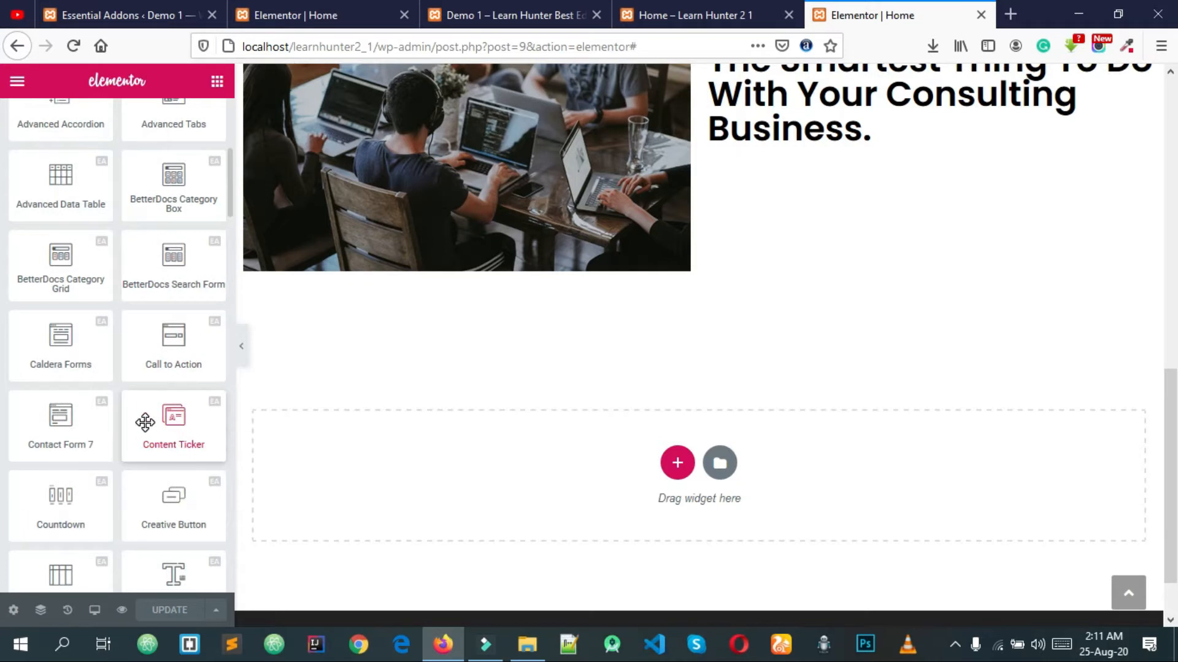
{"action": "left_click_drag", "start_coordinate": [156, 373], "coordinate": [690, 392]}
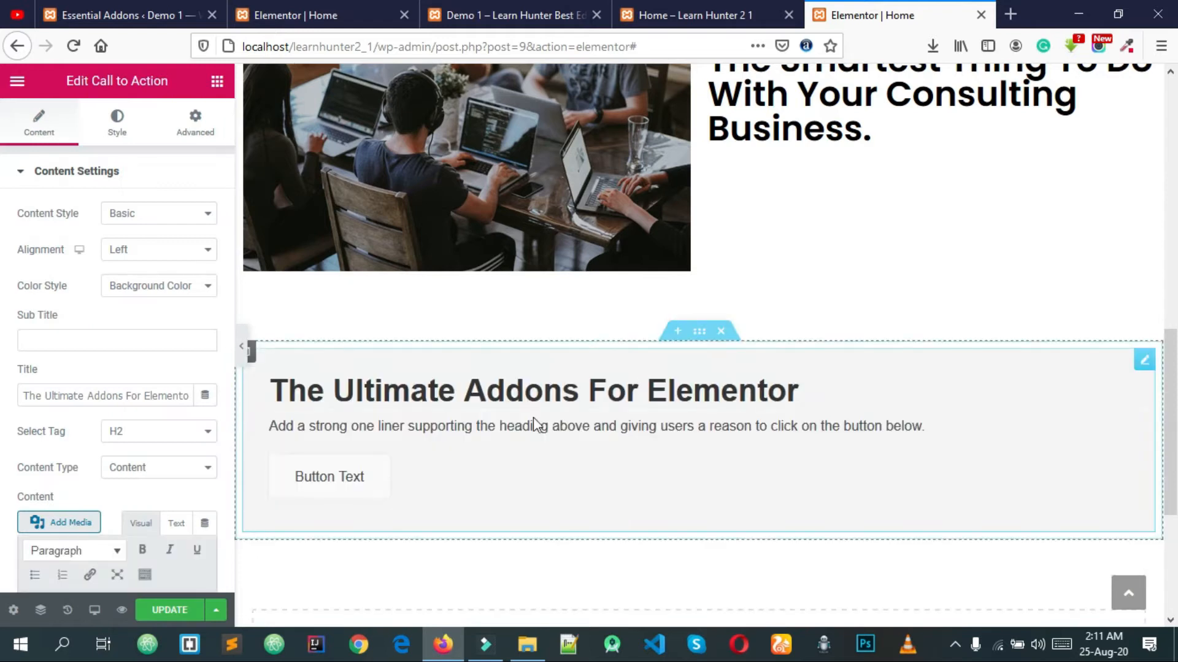
Step: Try the Flex Grid and Flex Grid with Icon content styles on the Call to Action widget, then return it to Basic
{"action": "scroll", "coordinate": [368, 399], "scroll_direction": "down", "scroll_amount": 1}
{"action": "left_click", "coordinate": [132, 214]}
{"action": "left_click", "coordinate": [143, 253]}
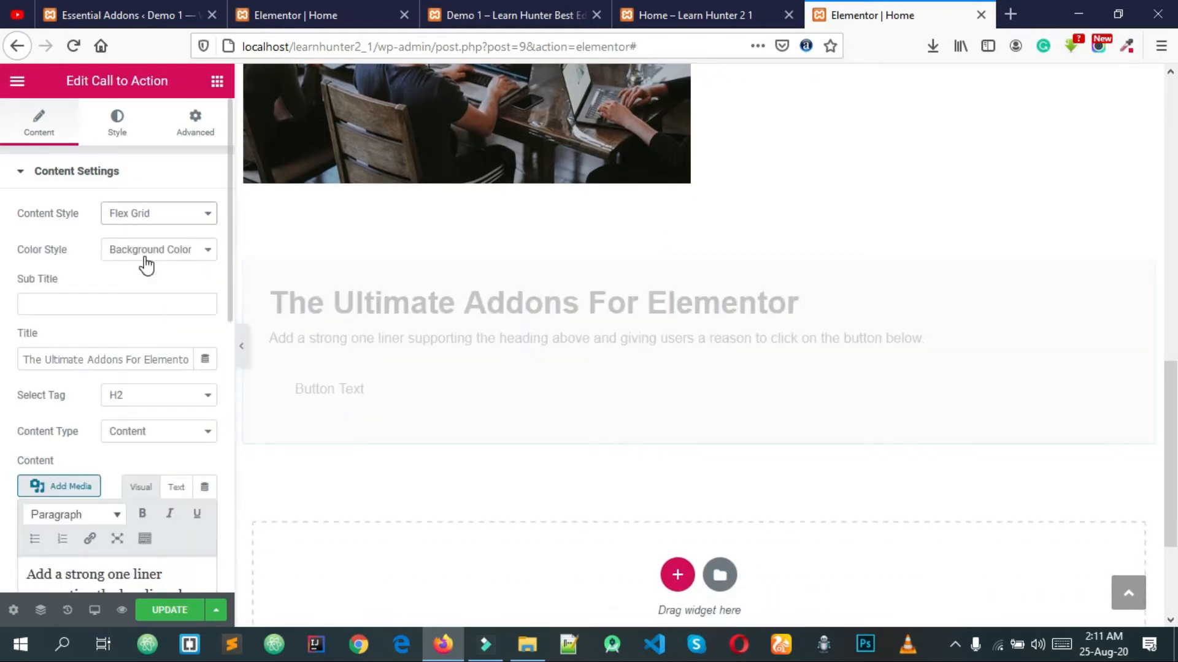
{"action": "left_click", "coordinate": [145, 215]}
{"action": "left_click", "coordinate": [161, 271]}
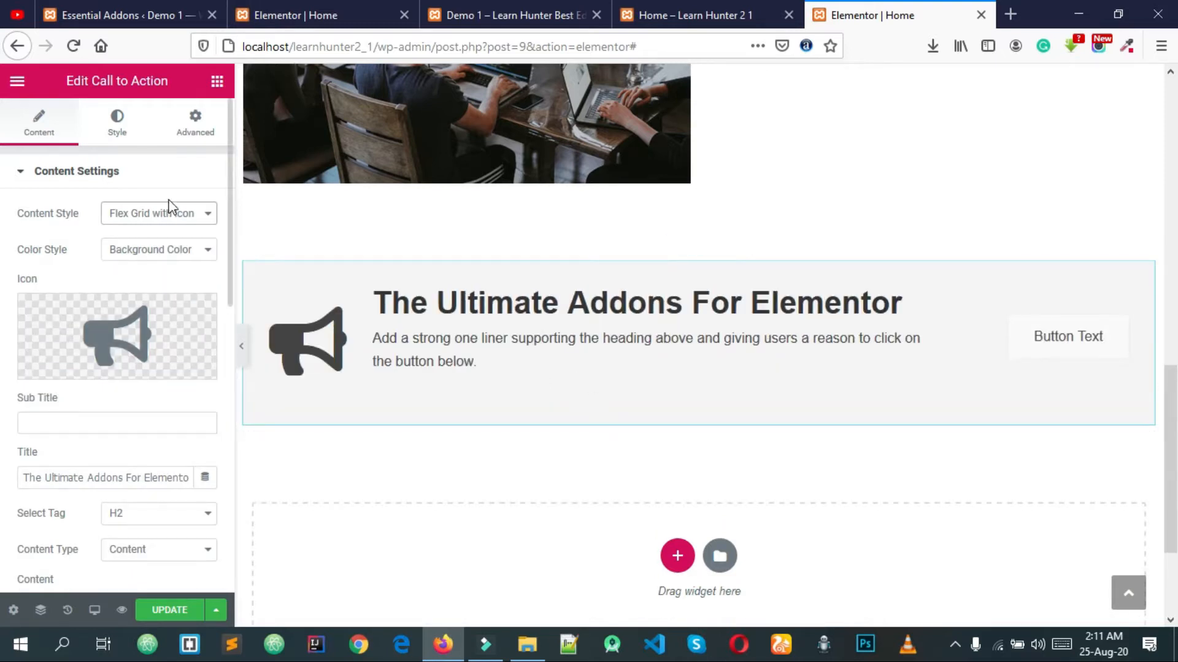
{"action": "left_click", "coordinate": [148, 171]}
{"action": "left_click", "coordinate": [158, 227]}
{"action": "left_click", "coordinate": [140, 174]}
{"action": "left_click", "coordinate": [150, 214]}
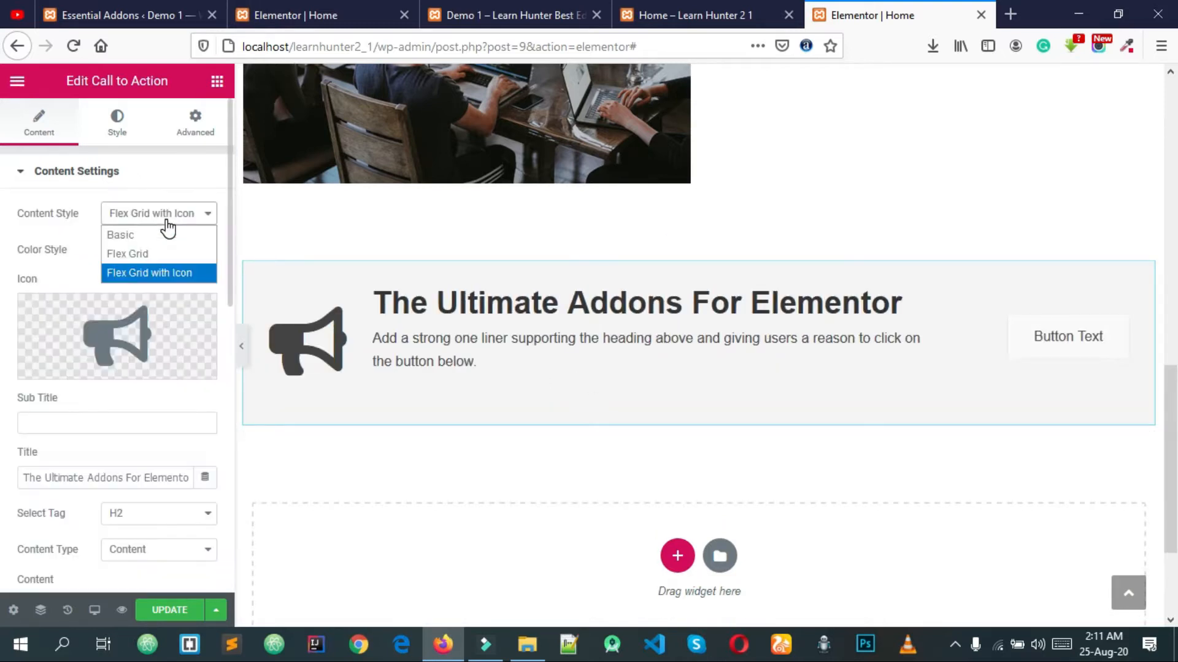
{"action": "left_click", "coordinate": [171, 242]}
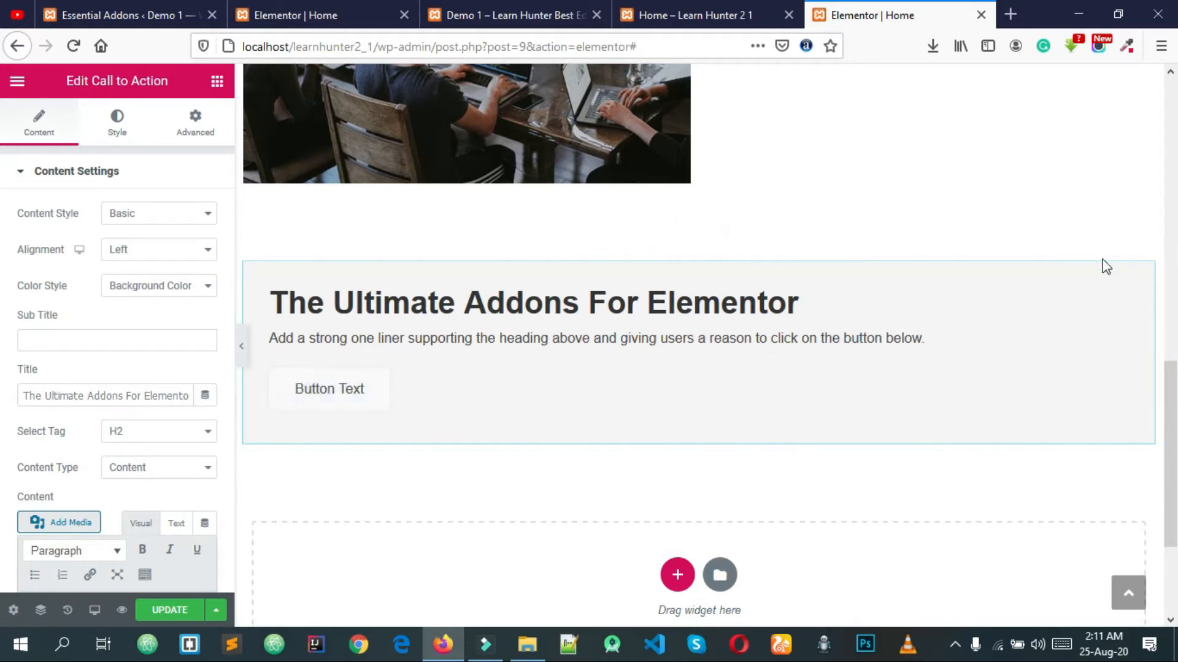
Step: Delete the Call to Action widget and the empty section that contained it
{"action": "right_click", "coordinate": [1147, 274]}
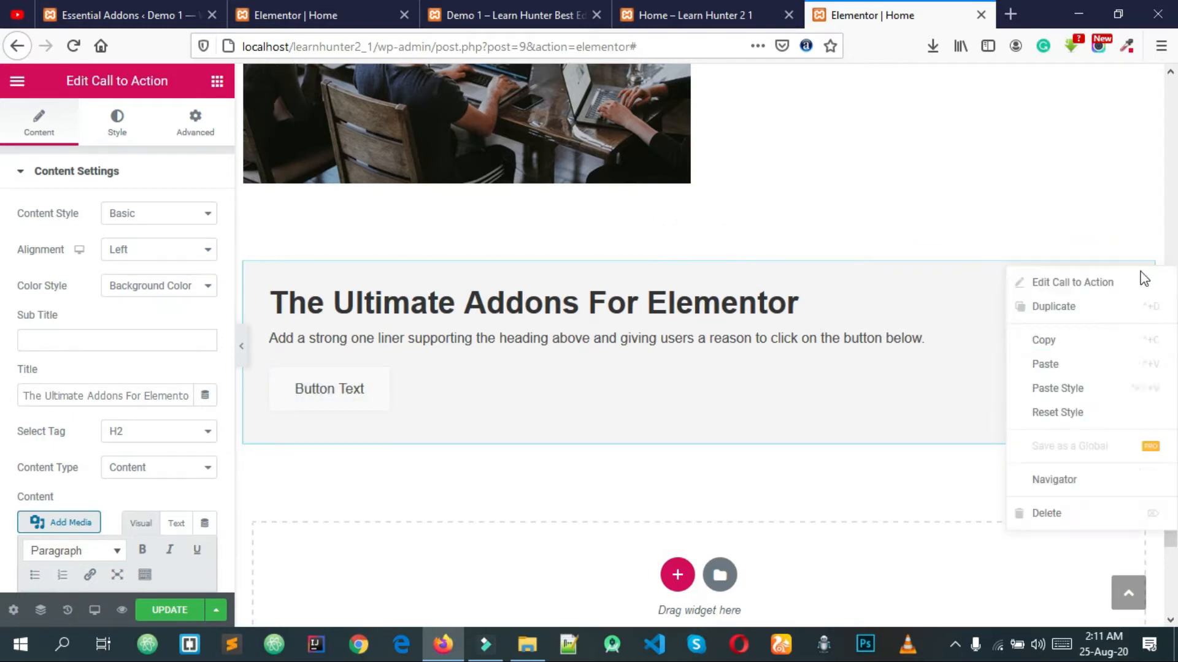
{"action": "left_click", "coordinate": [1130, 524]}
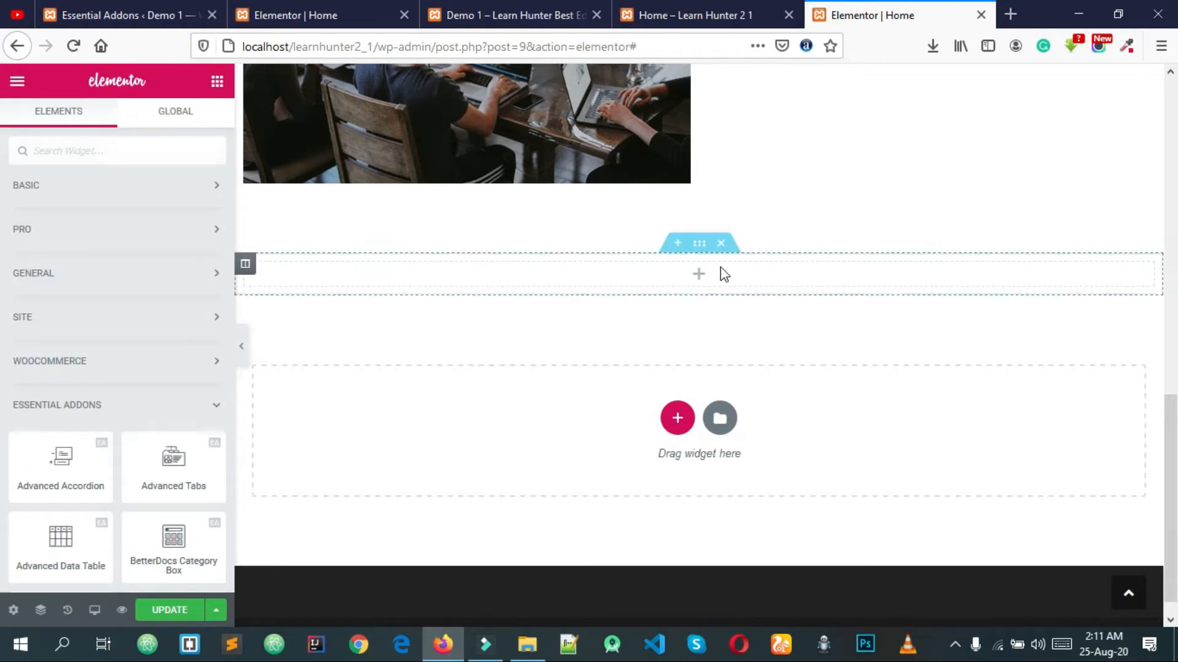
{"action": "left_click", "coordinate": [723, 245]}
Step: Add the Essential Addons Advanced Tabs widget below the headline in the Who We Are section
{"action": "scroll", "coordinate": [755, 264], "scroll_direction": "up", "scroll_amount": 3}
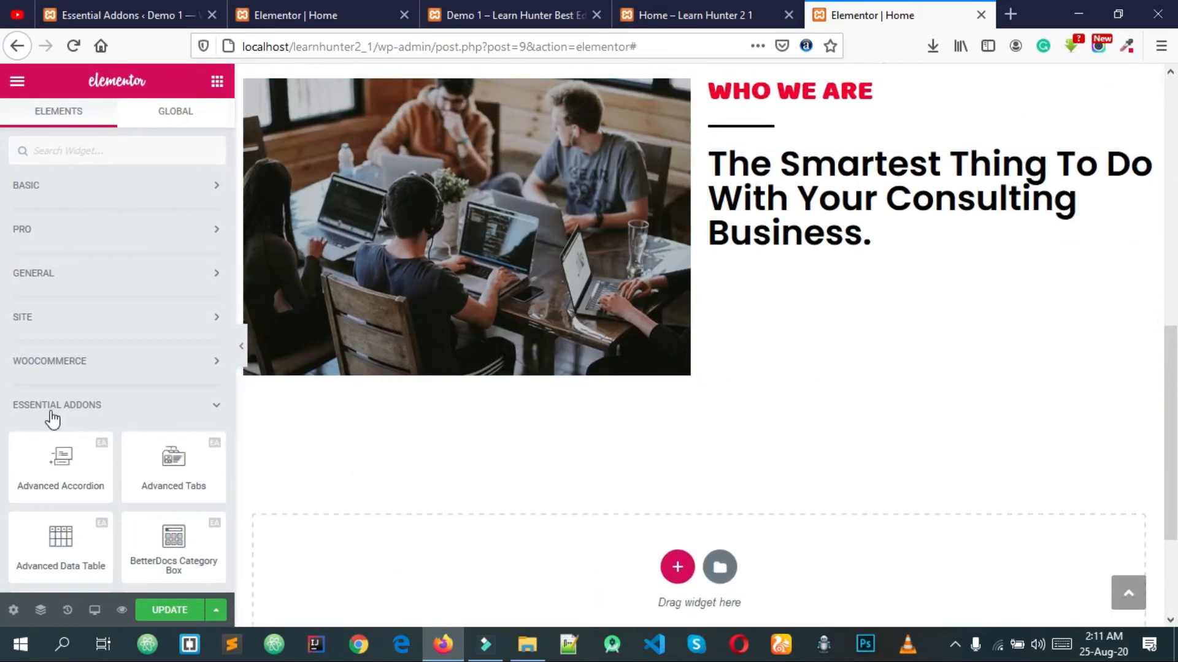
{"action": "scroll", "coordinate": [131, 439], "scroll_direction": "down", "scroll_amount": 1}
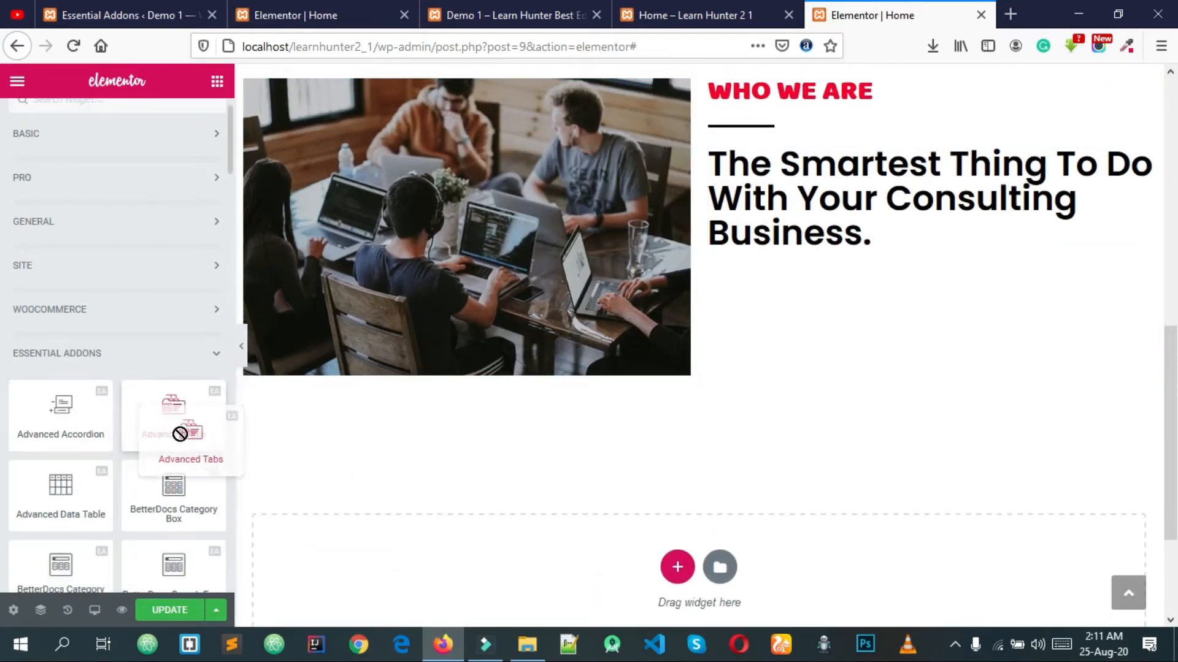
{"action": "scroll", "coordinate": [168, 395], "scroll_direction": "down", "scroll_amount": 1}
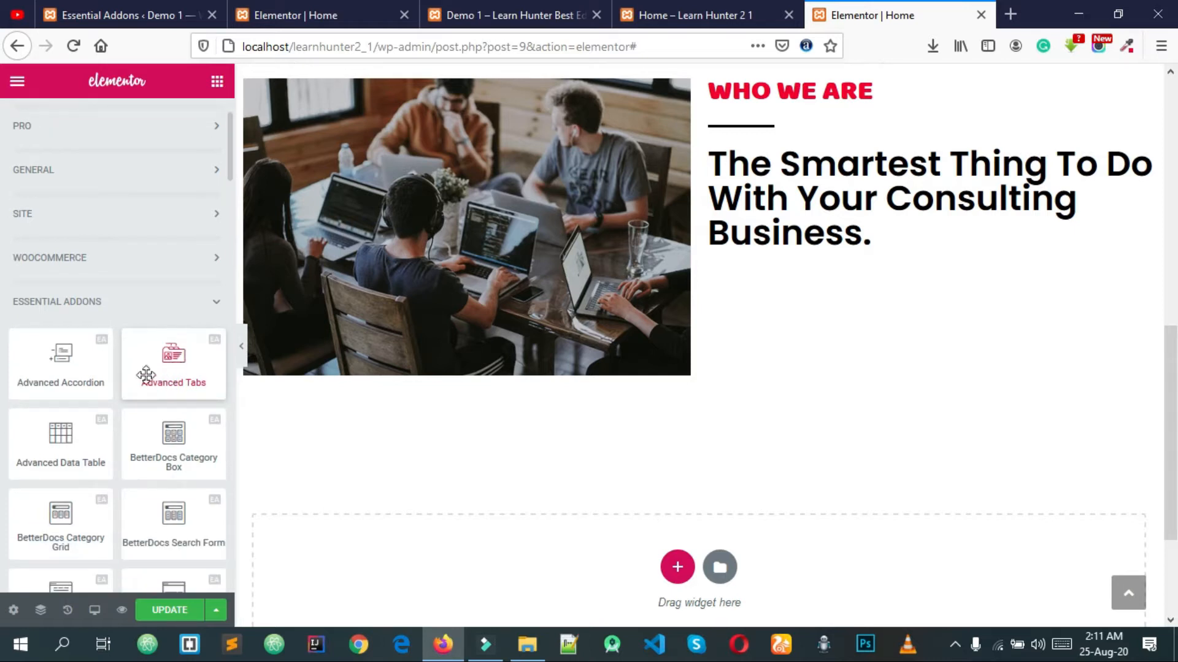
{"action": "left_click_drag", "start_coordinate": [181, 364], "coordinate": [845, 249]}
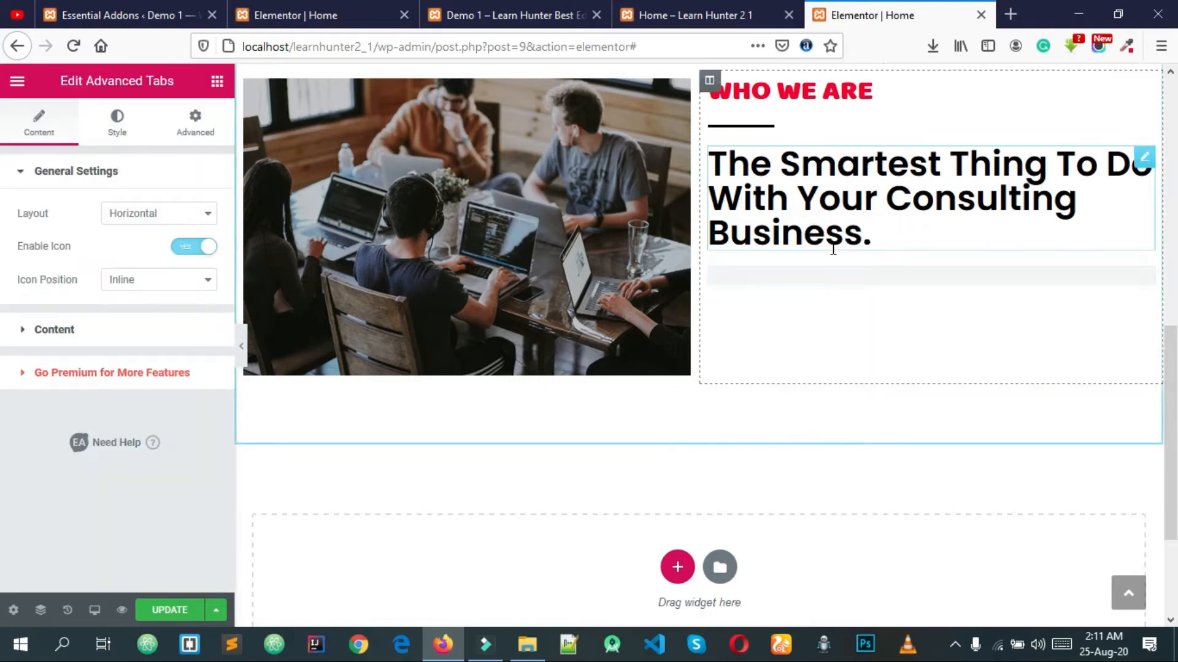
Step: Preview Tab Title 1, Tab Title 2 and Tab Title 3 in the new Advanced Tabs widget
{"action": "left_click", "coordinate": [1086, 309]}
{"action": "left_click", "coordinate": [962, 305]}
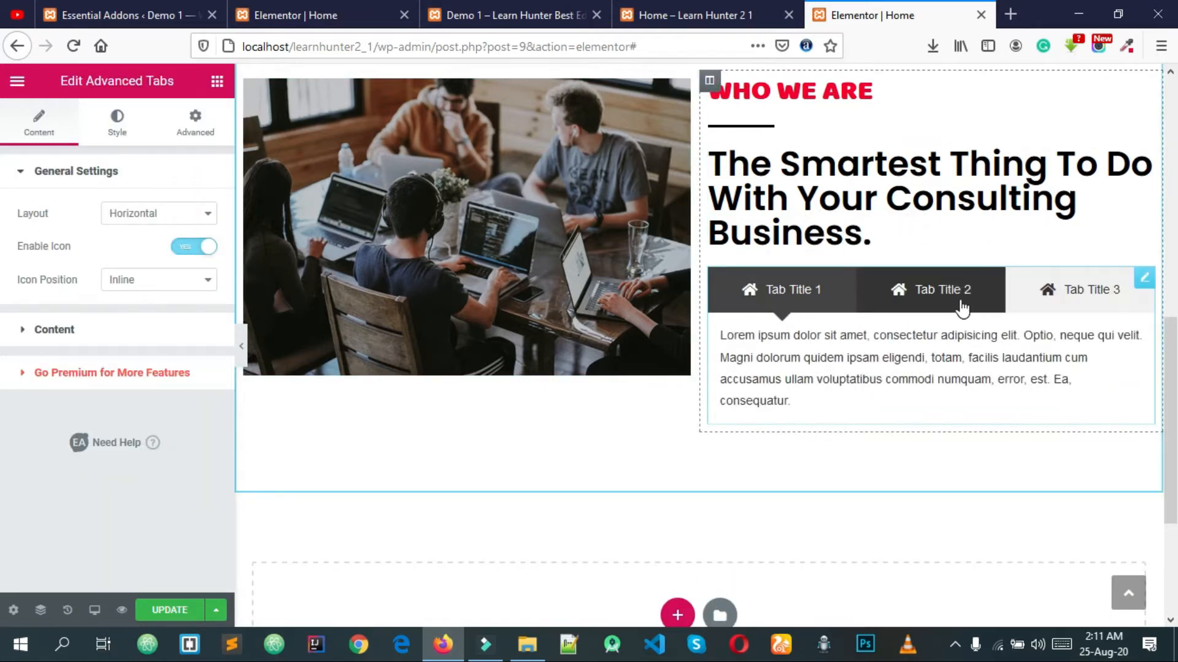
{"action": "left_click", "coordinate": [1116, 305]}
{"action": "left_click", "coordinate": [986, 292]}
{"action": "left_click", "coordinate": [799, 289]}
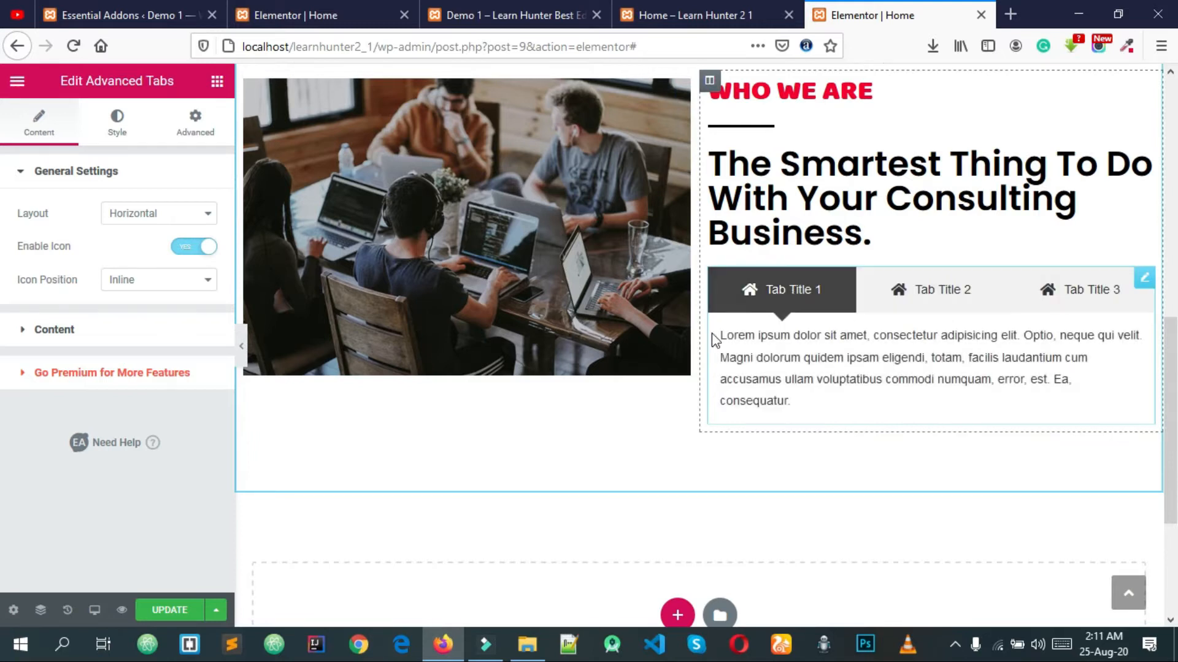
{"action": "left_click", "coordinate": [676, 8]}
{"action": "left_click", "coordinate": [957, 11]}
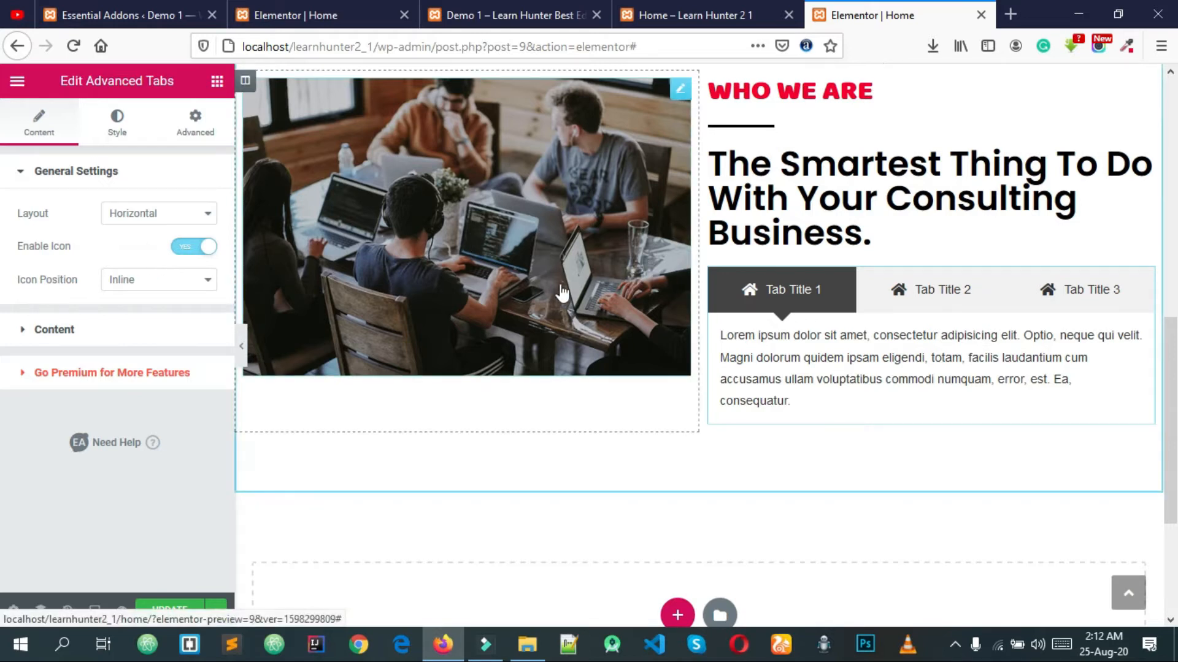
Step: Try the Vertical layout on the Advanced Tabs widget, then set the layout back to Horizontal
{"action": "scroll", "coordinate": [562, 293], "scroll_direction": "up", "scroll_amount": 2}
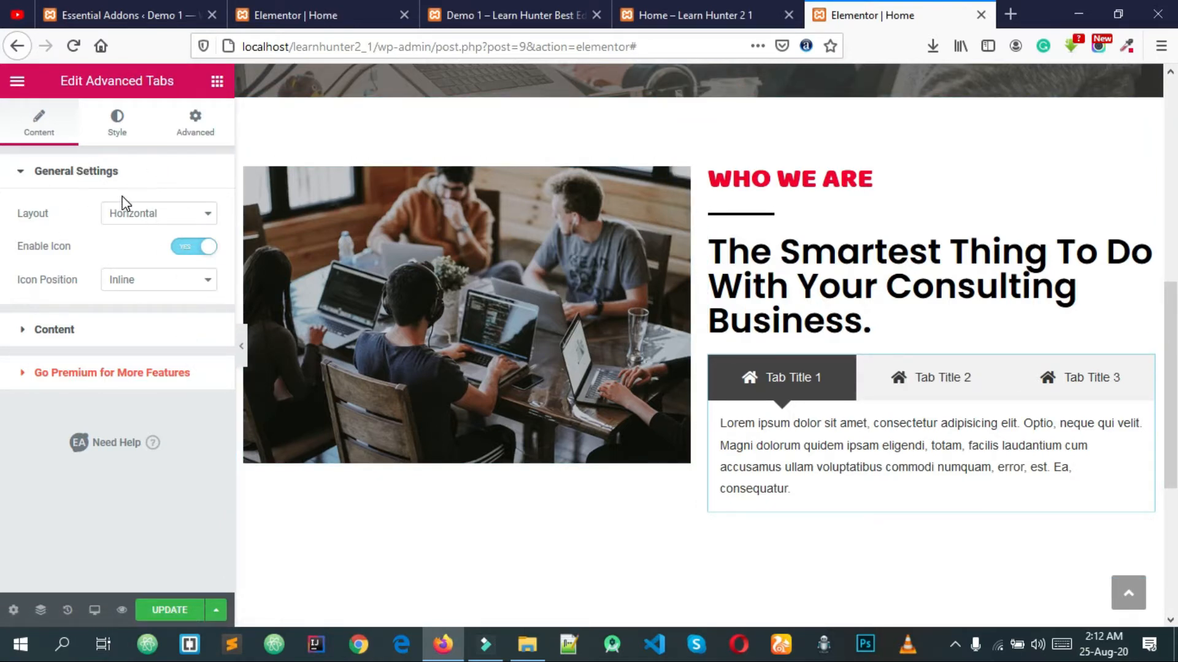
{"action": "left_click", "coordinate": [140, 218]}
{"action": "left_click", "coordinate": [139, 216]}
{"action": "left_click", "coordinate": [138, 215]}
{"action": "left_click", "coordinate": [131, 255]}
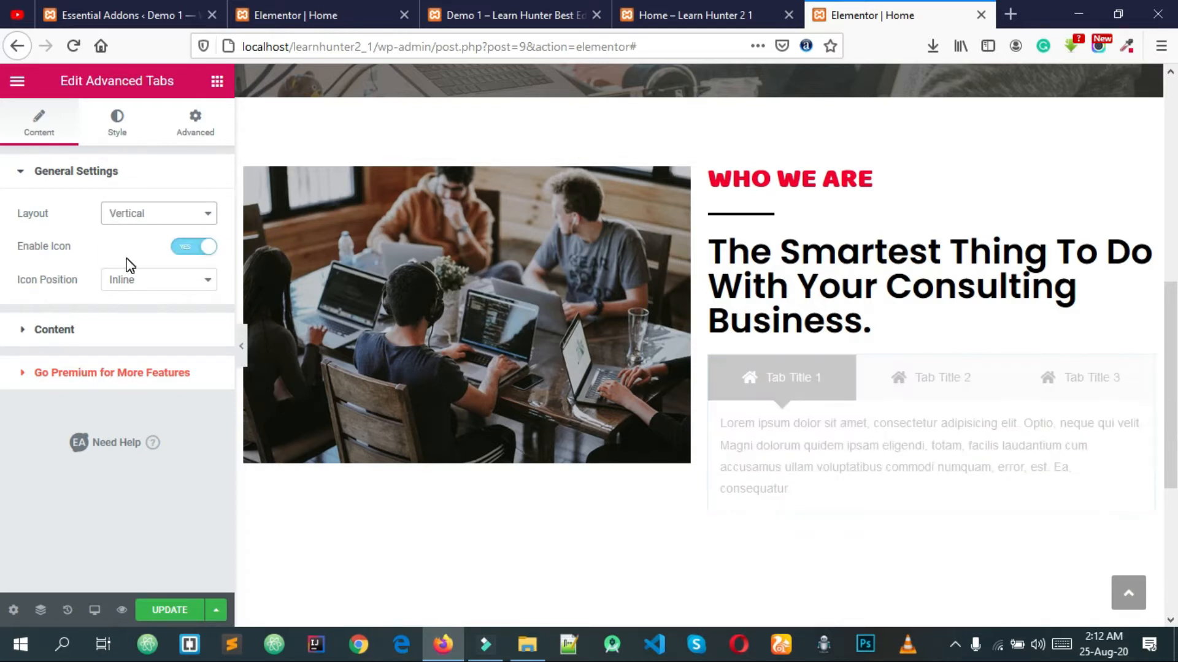
{"action": "left_click", "coordinate": [800, 427]}
{"action": "left_click", "coordinate": [788, 460]}
{"action": "left_click", "coordinate": [782, 436]}
{"action": "left_click", "coordinate": [781, 397]}
{"action": "left_click", "coordinate": [137, 218]}
{"action": "left_click", "coordinate": [136, 235]}
Step: Examine the Our Vision and Our Value tabs on the Demo 1 page and compare them with the tabs in the Elementor editor
{"action": "left_click", "coordinate": [687, 14]}
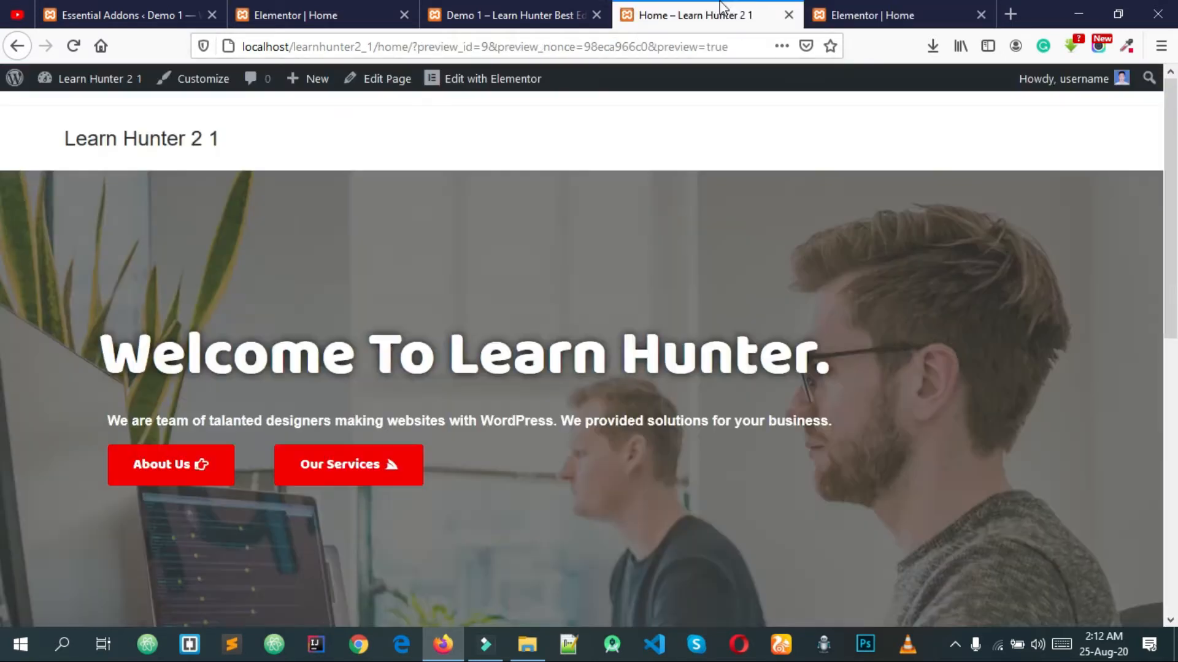
{"action": "left_click", "coordinate": [512, 15]}
{"action": "left_click", "coordinate": [843, 381]}
{"action": "left_click", "coordinate": [991, 393]}
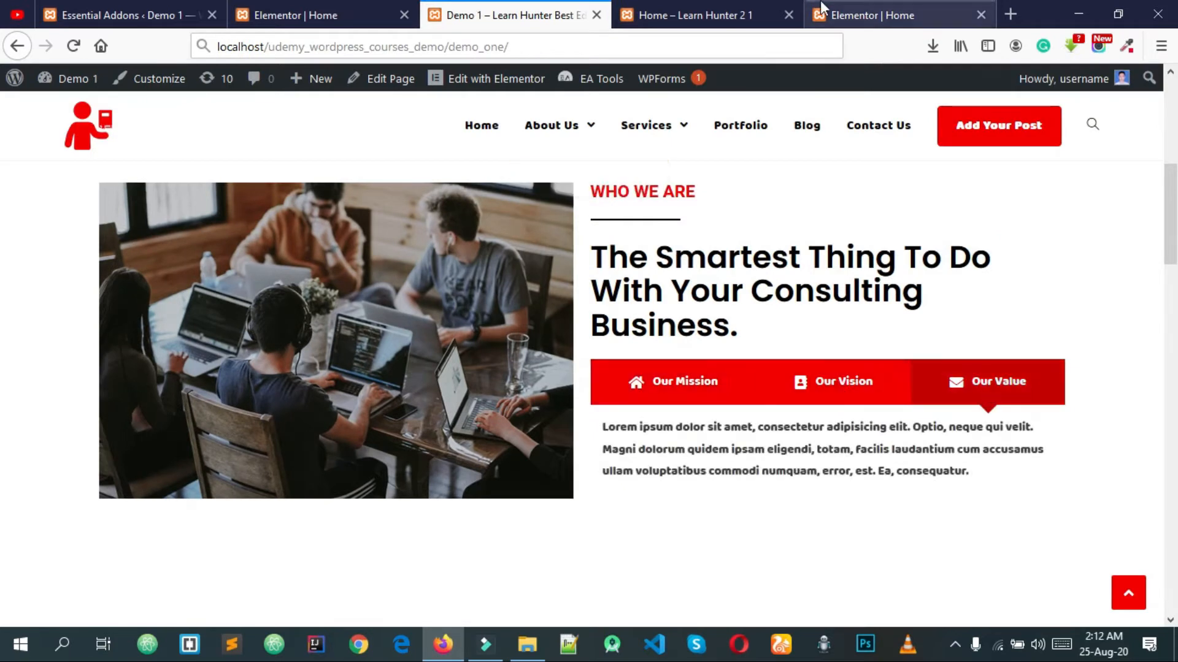
{"action": "left_click", "coordinate": [871, 15]}
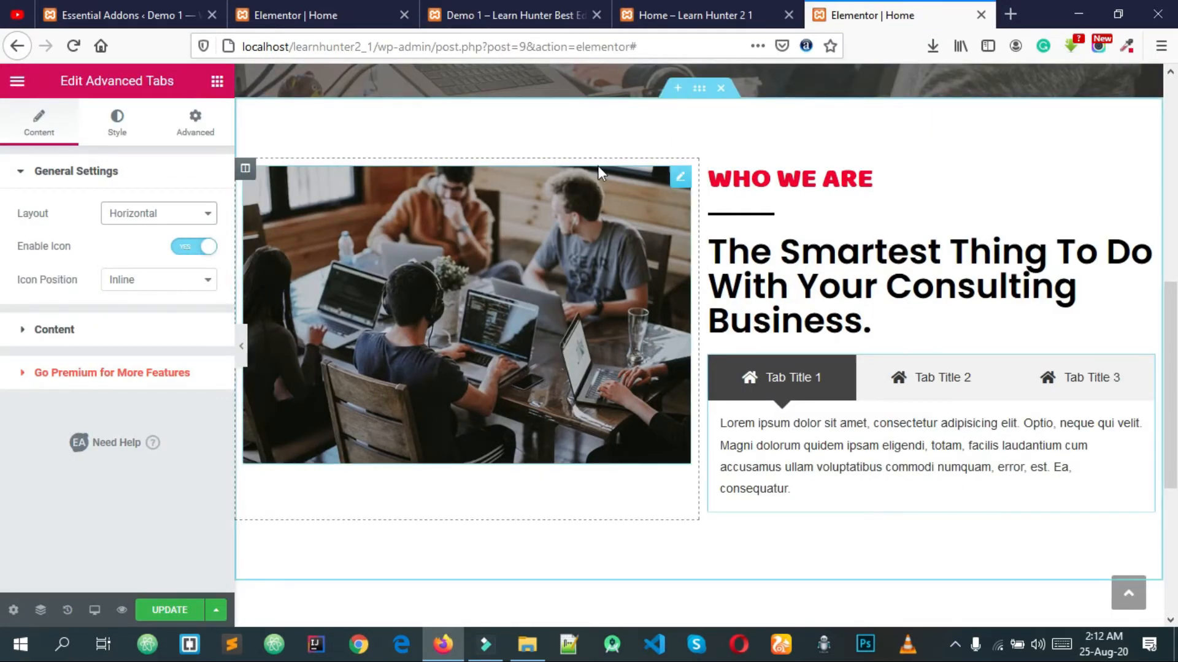
{"action": "left_click", "coordinate": [512, 14]}
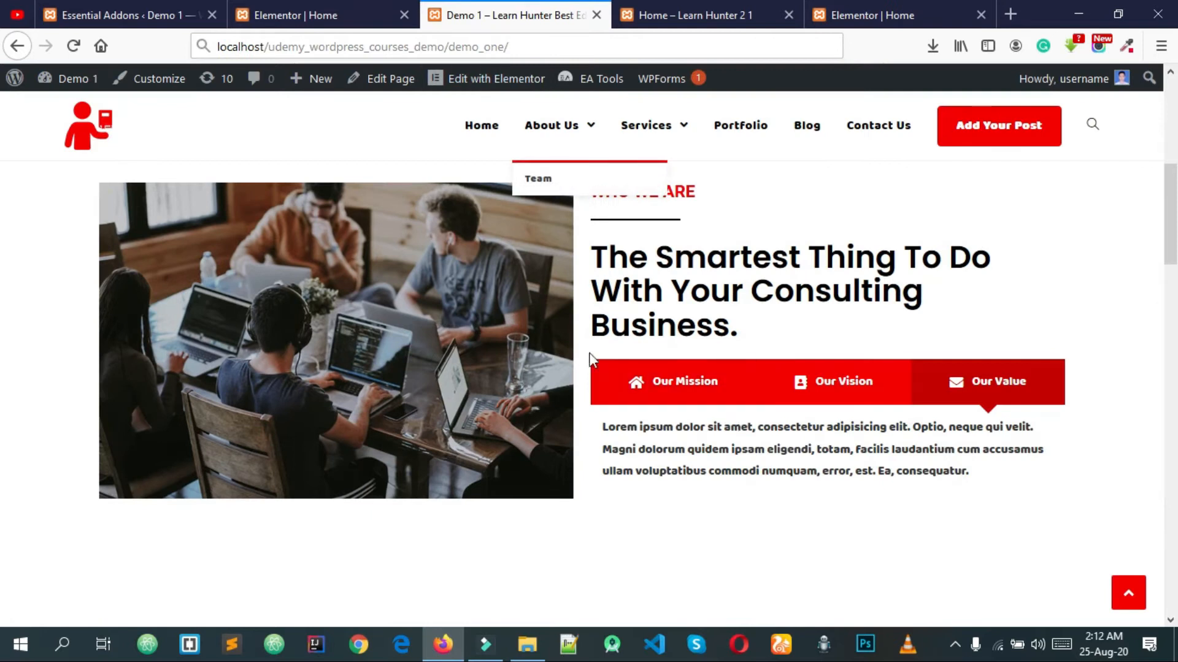
{"action": "left_click", "coordinate": [871, 15]}
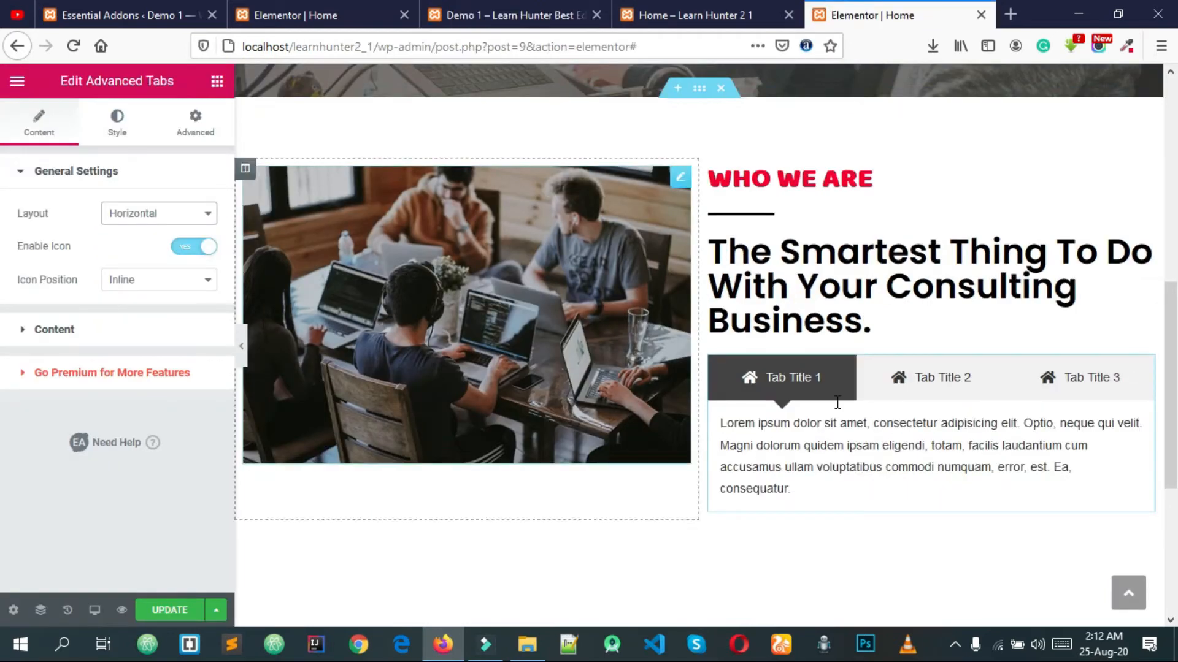
Step: Try the Advanced Tabs widget without icons and with Stacked icons, then restore the icons to the Inline position
{"action": "left_click", "coordinate": [194, 248]}
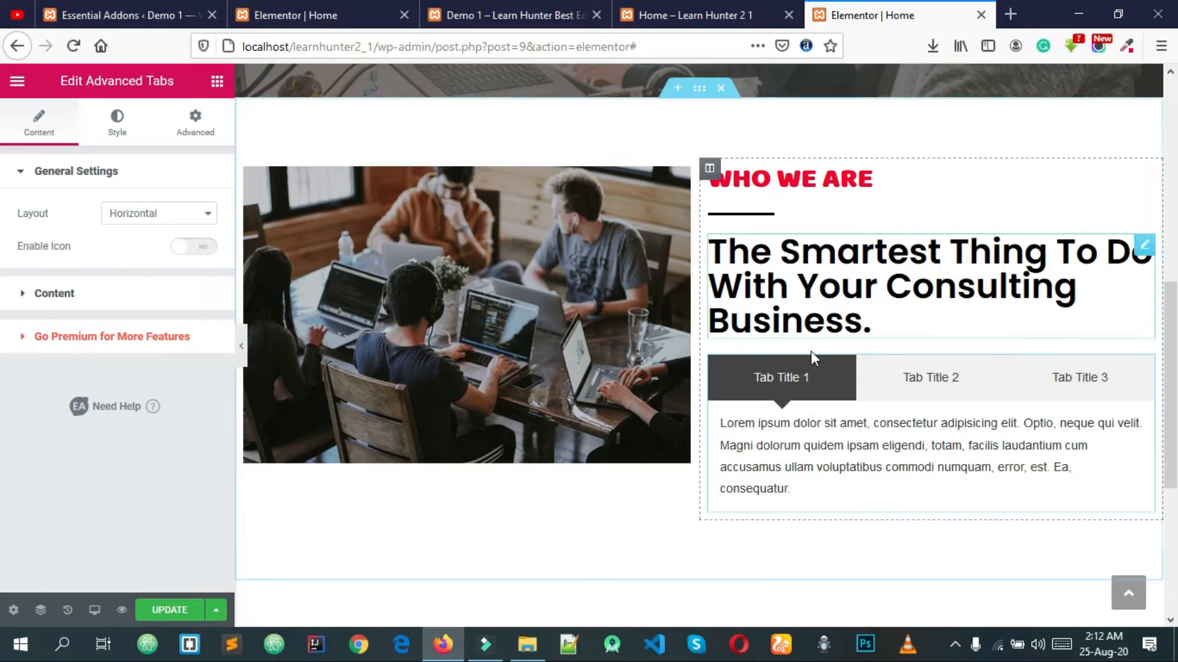
{"action": "left_click", "coordinate": [192, 246]}
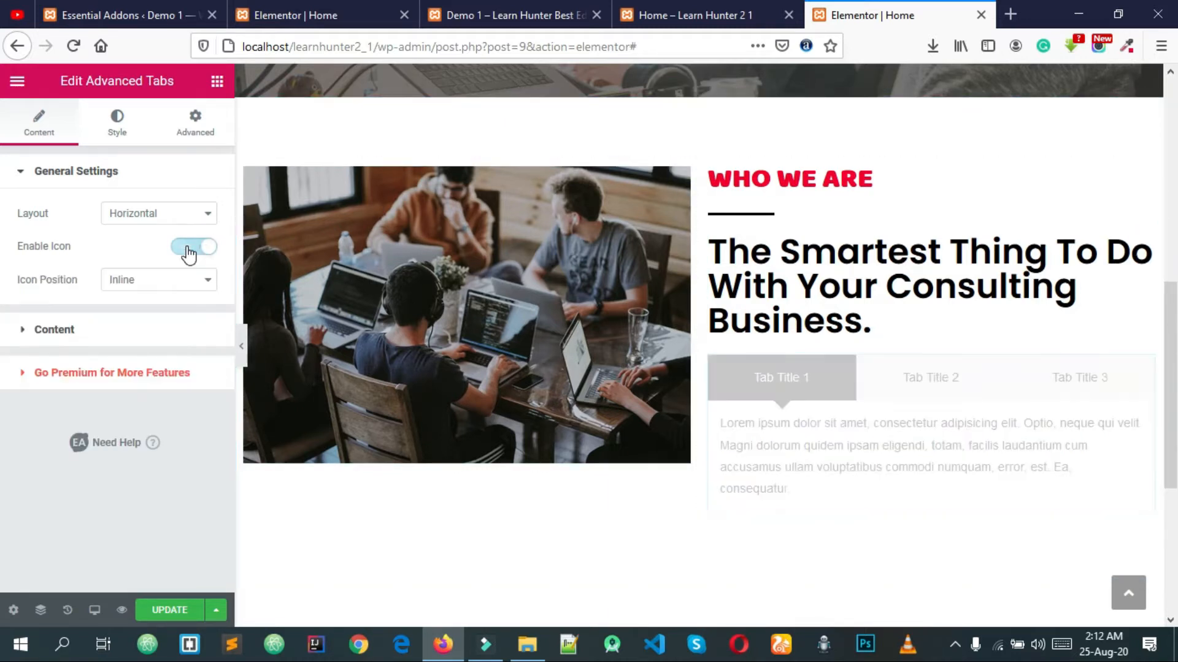
{"action": "left_click", "coordinate": [124, 282]}
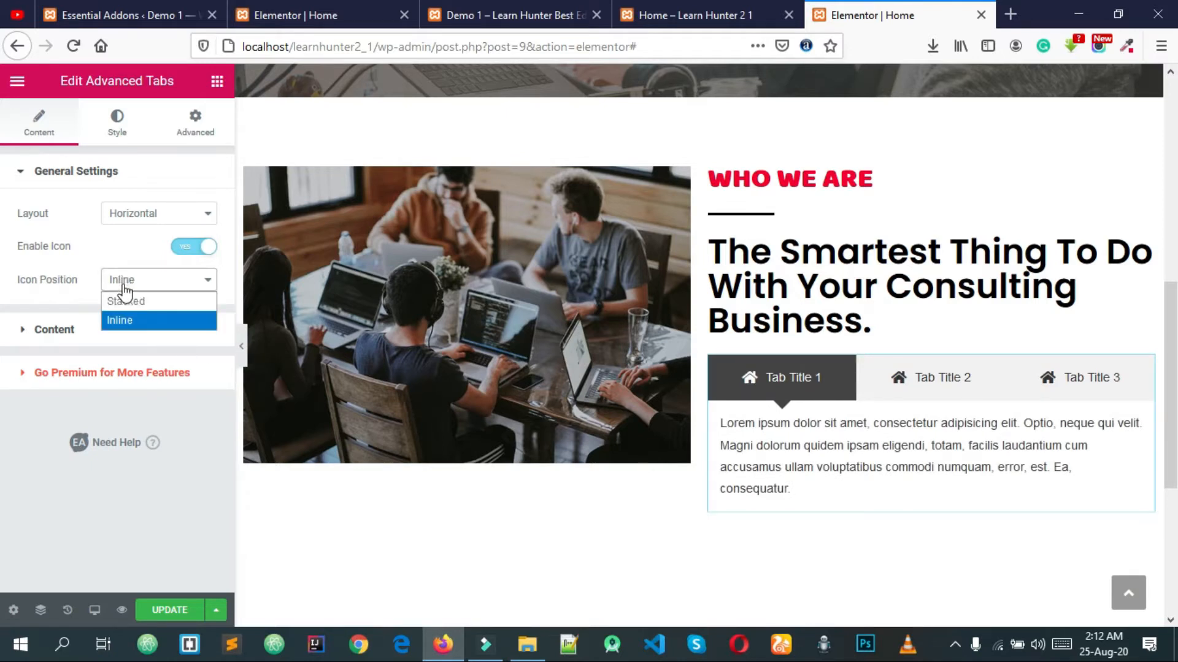
{"action": "left_click", "coordinate": [125, 302]}
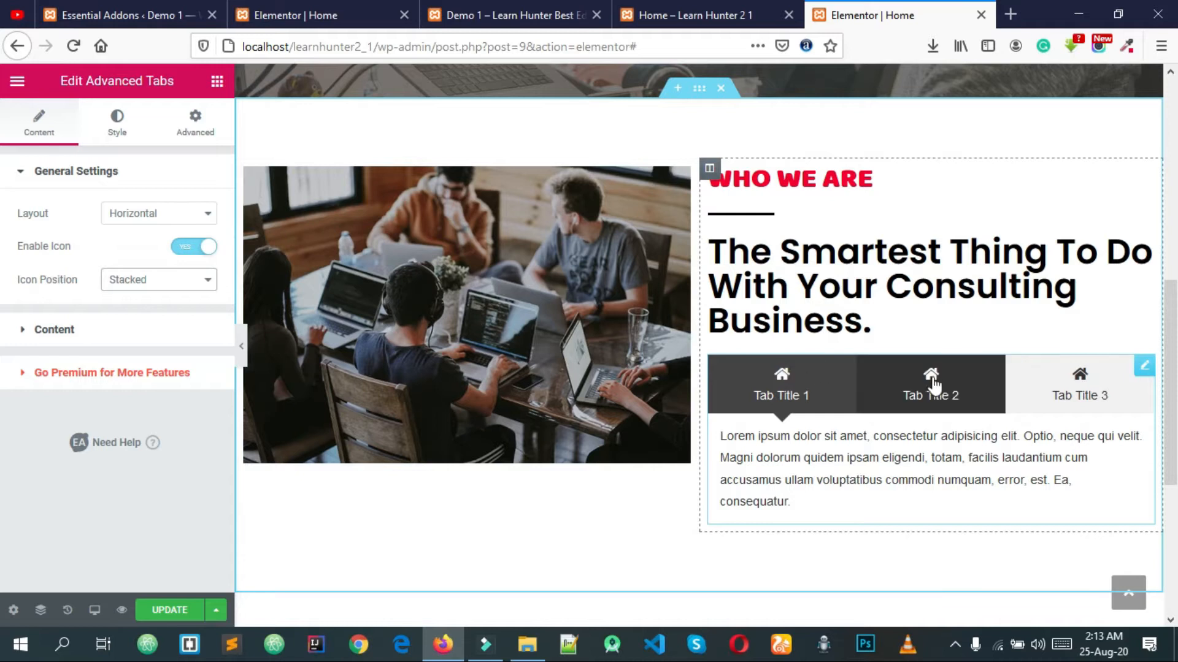
{"action": "left_click", "coordinate": [146, 281]}
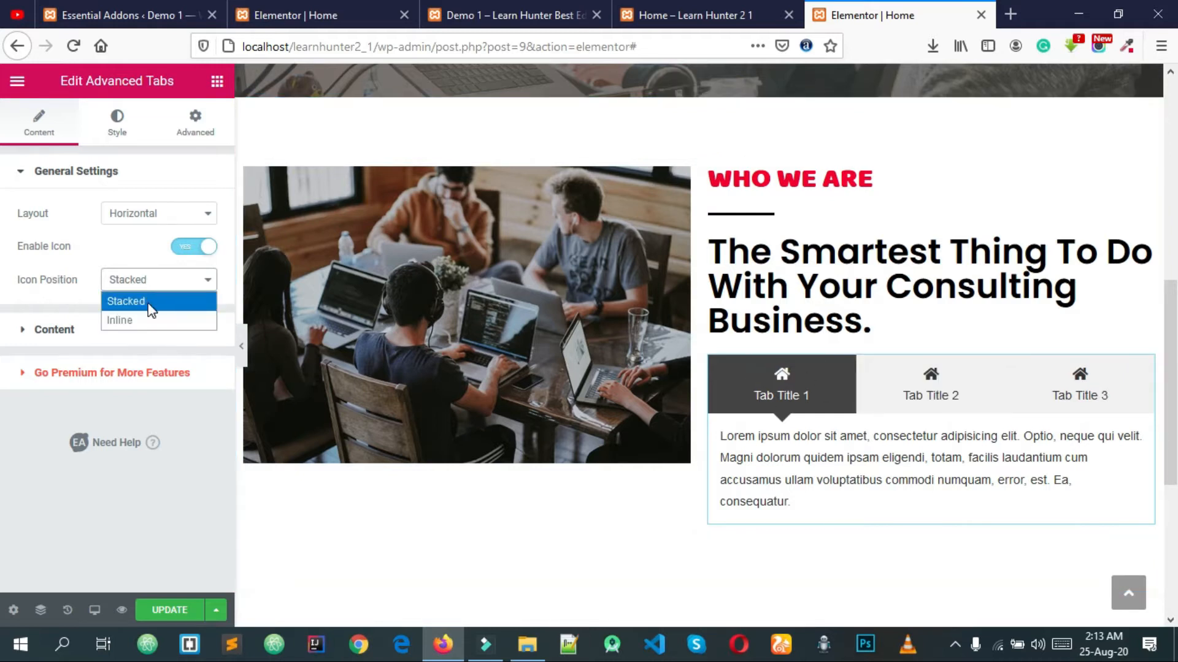
{"action": "left_click", "coordinate": [153, 321]}
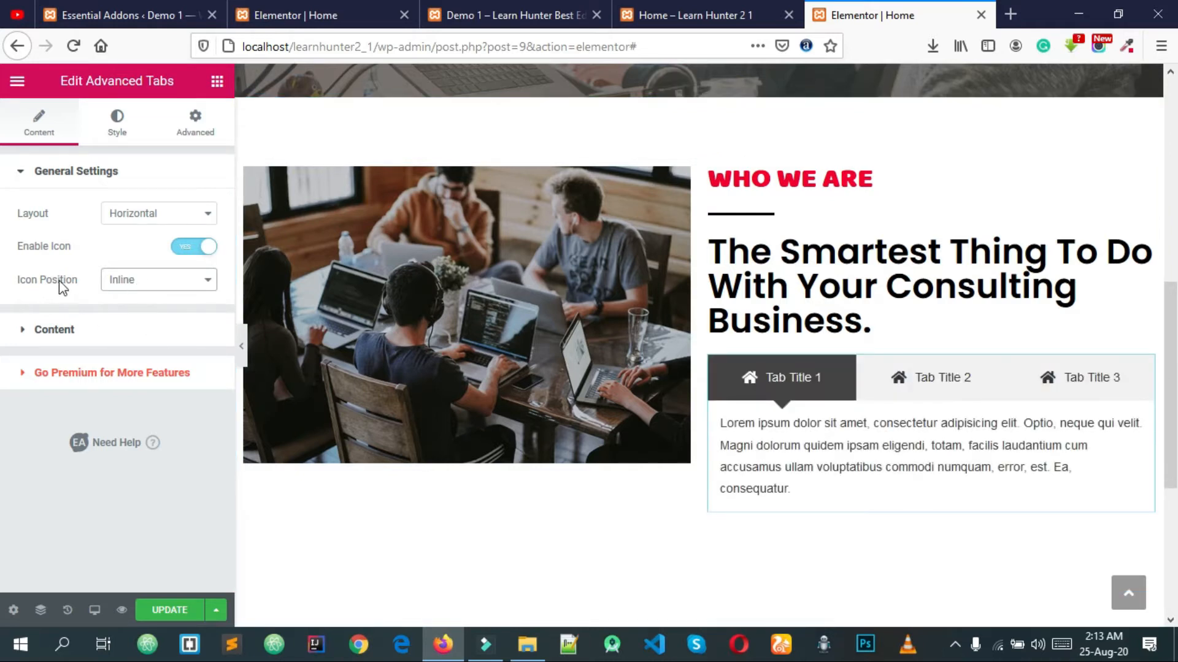
Step: Open the widget's list of tab items and preview Tab Title 2 and Tab Title 3 on the page
{"action": "left_click", "coordinate": [140, 331]}
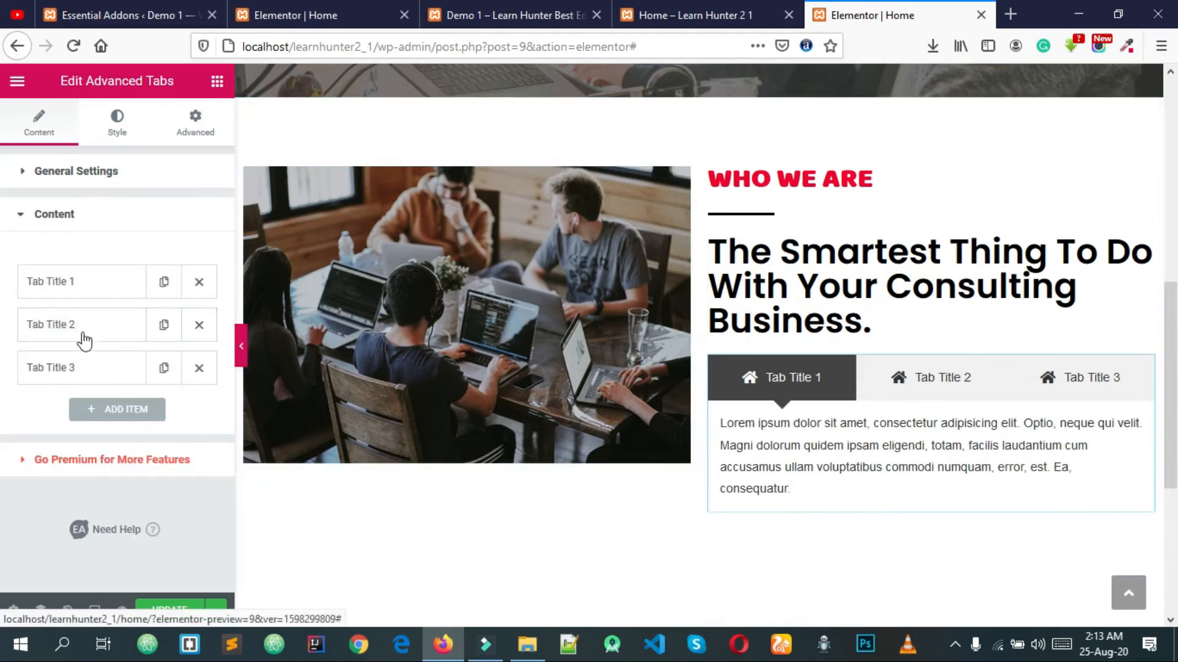
{"action": "left_click", "coordinate": [989, 384]}
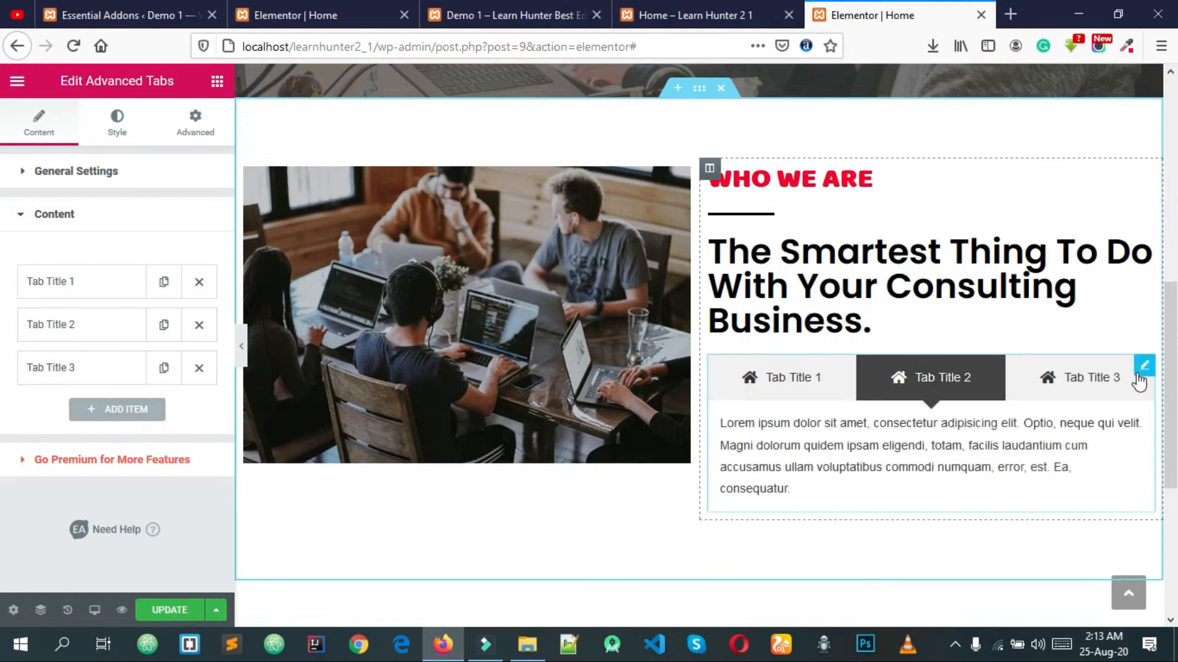
{"action": "left_click", "coordinate": [1088, 383]}
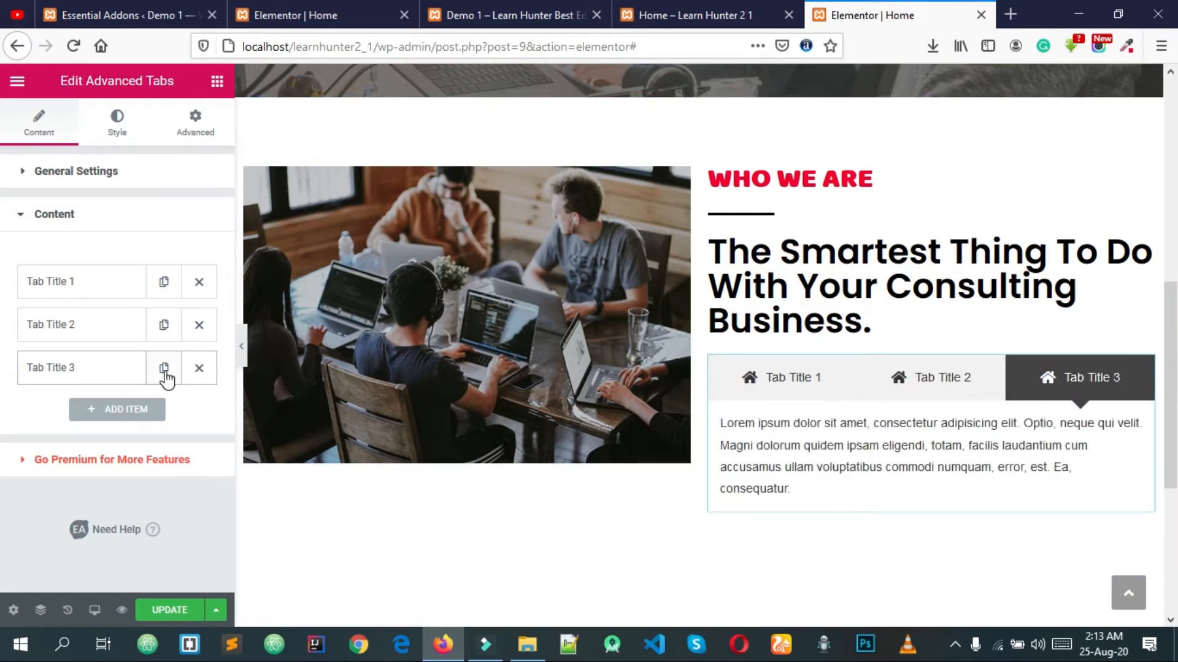
Step: Add a fourth tab item to the Advanced Tabs widget, review its icon, title and content settings, and delete it again
{"action": "left_click", "coordinate": [111, 409]}
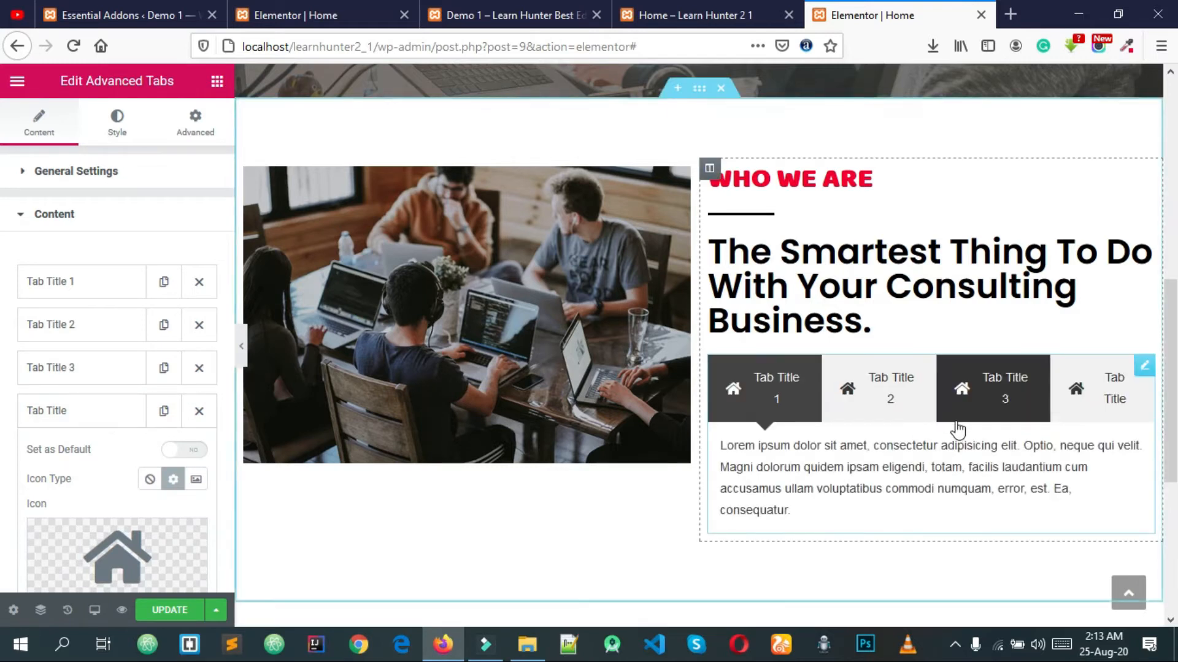
{"action": "scroll", "coordinate": [136, 433], "scroll_direction": "down", "scroll_amount": 1}
{"action": "scroll", "coordinate": [136, 433], "scroll_direction": "down", "scroll_amount": 2}
{"action": "scroll", "coordinate": [123, 362], "scroll_direction": "down", "scroll_amount": 1}
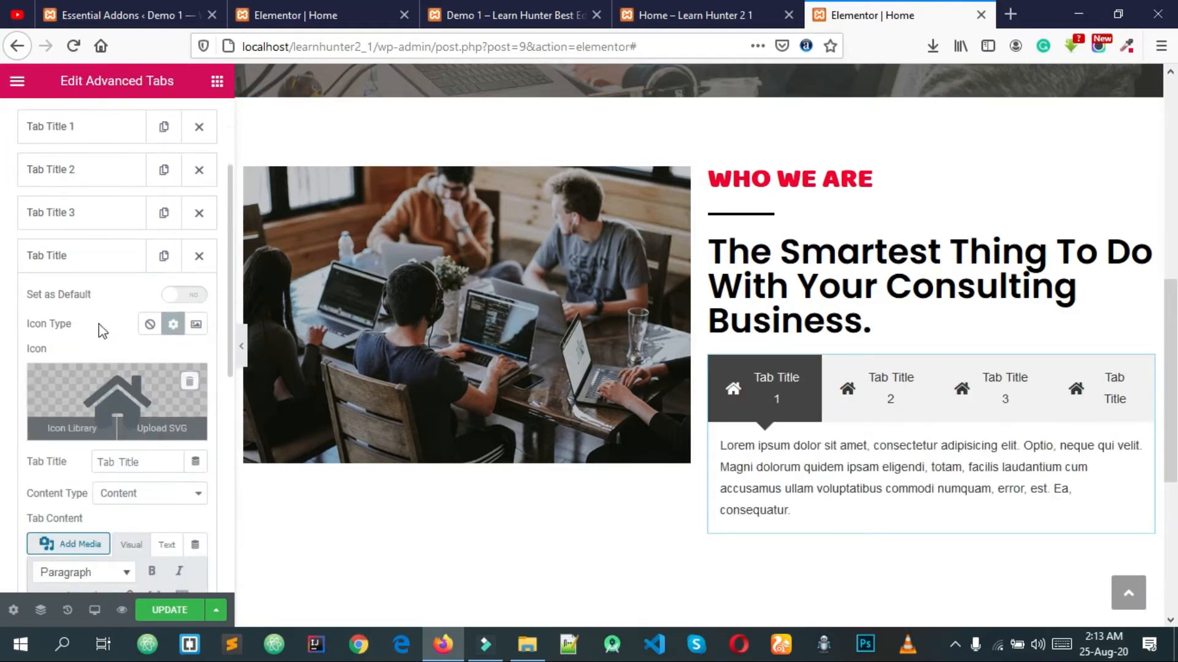
{"action": "left_click", "coordinate": [73, 263]}
{"action": "left_click", "coordinate": [100, 261]}
{"action": "scroll", "coordinate": [117, 444], "scroll_direction": "down", "scroll_amount": 1}
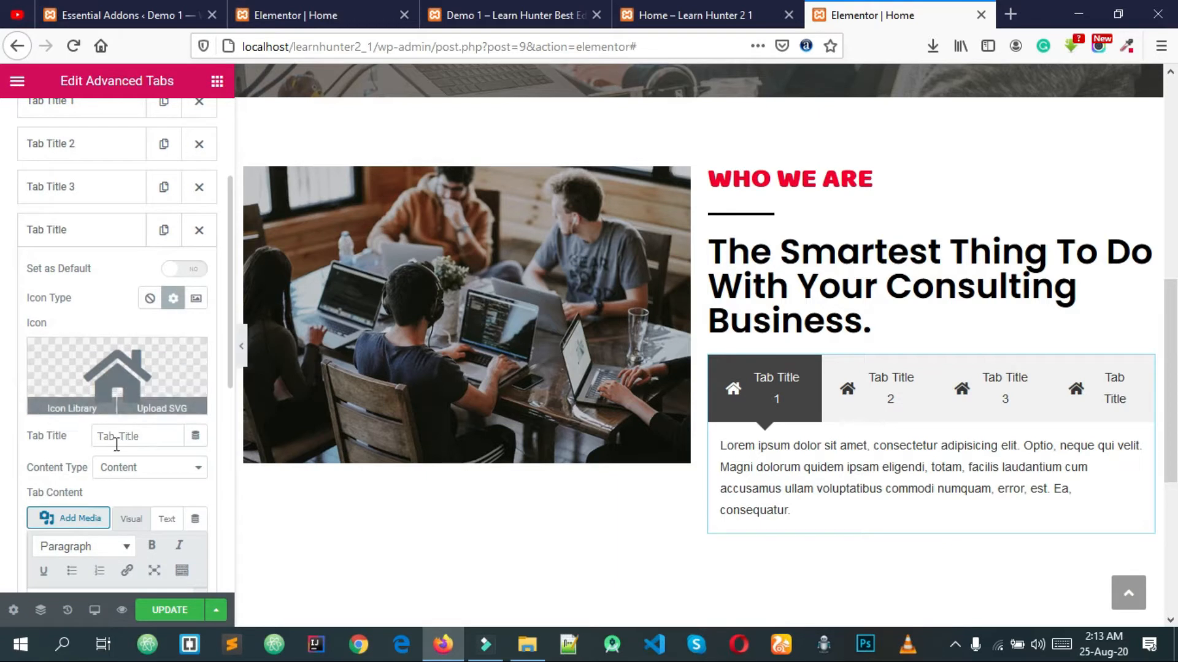
{"action": "scroll", "coordinate": [108, 345], "scroll_direction": "up", "scroll_amount": 1}
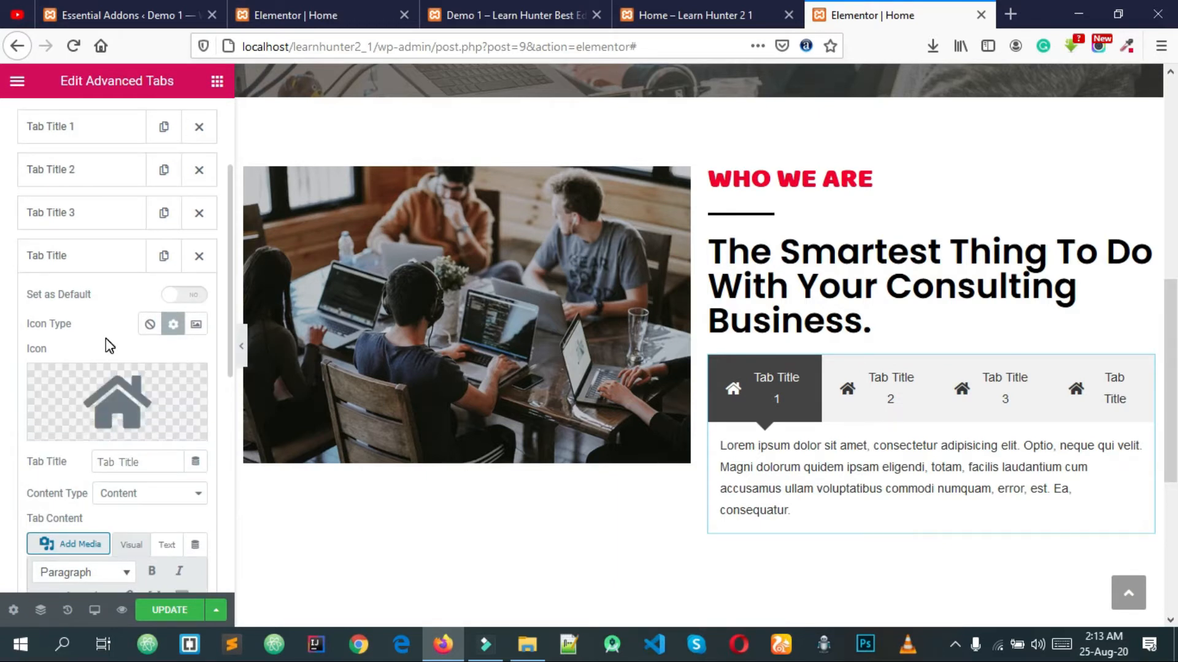
{"action": "scroll", "coordinate": [109, 347], "scroll_direction": "up", "scroll_amount": 1}
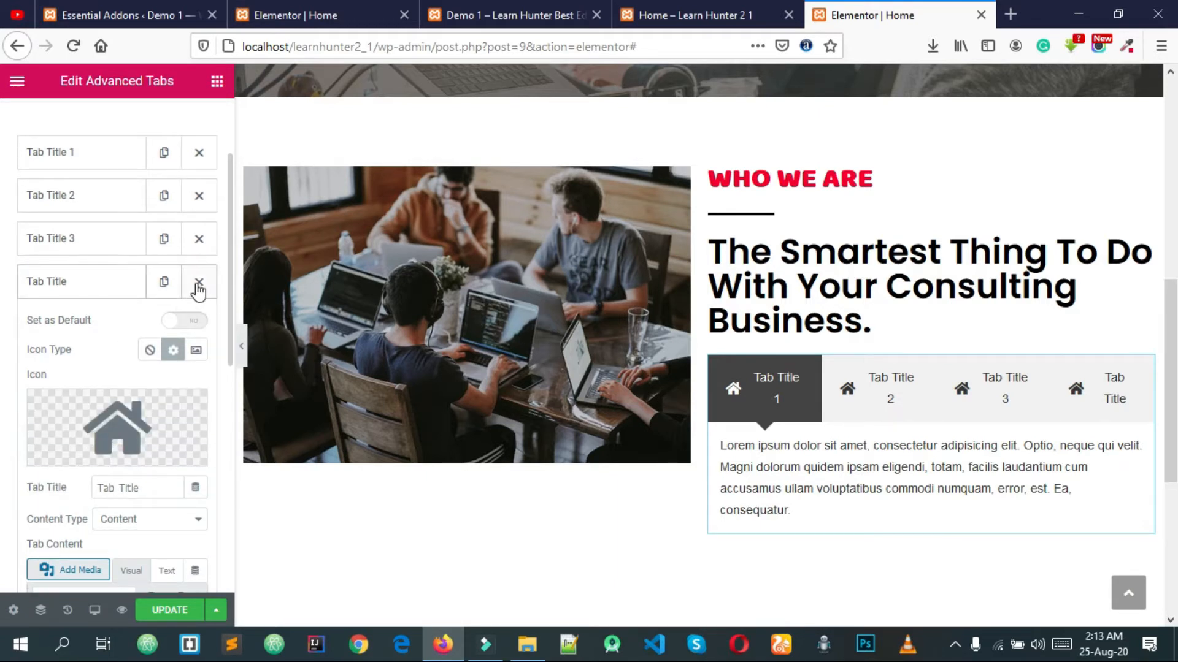
{"action": "left_click", "coordinate": [116, 283]}
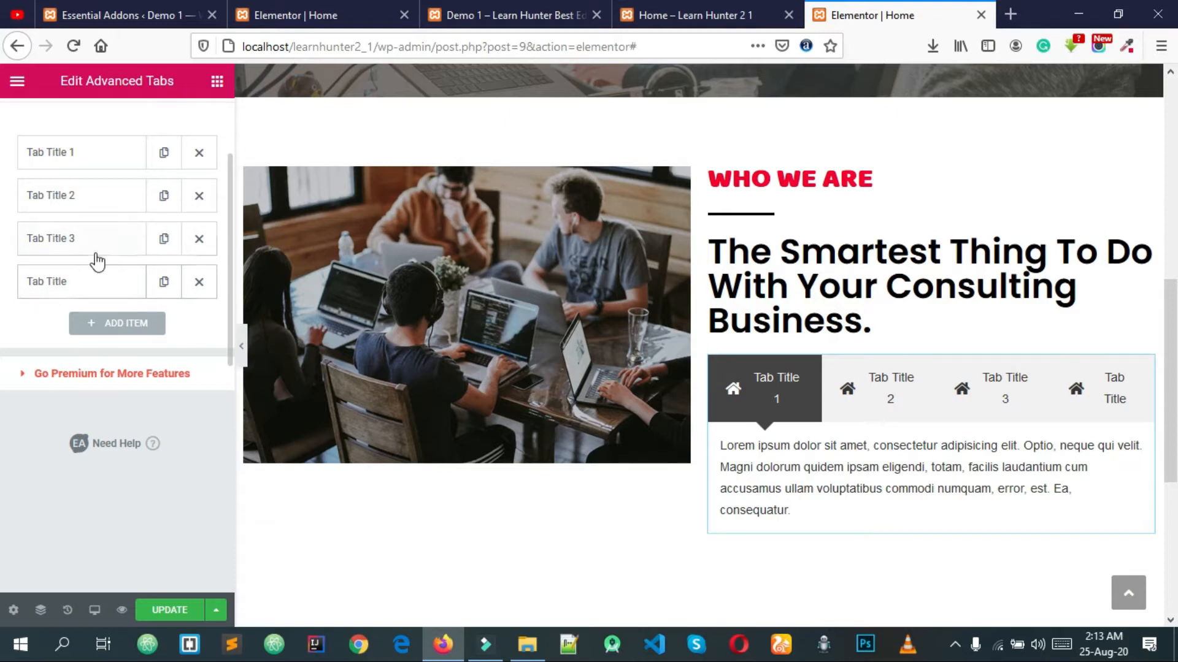
{"action": "left_click", "coordinate": [198, 282]}
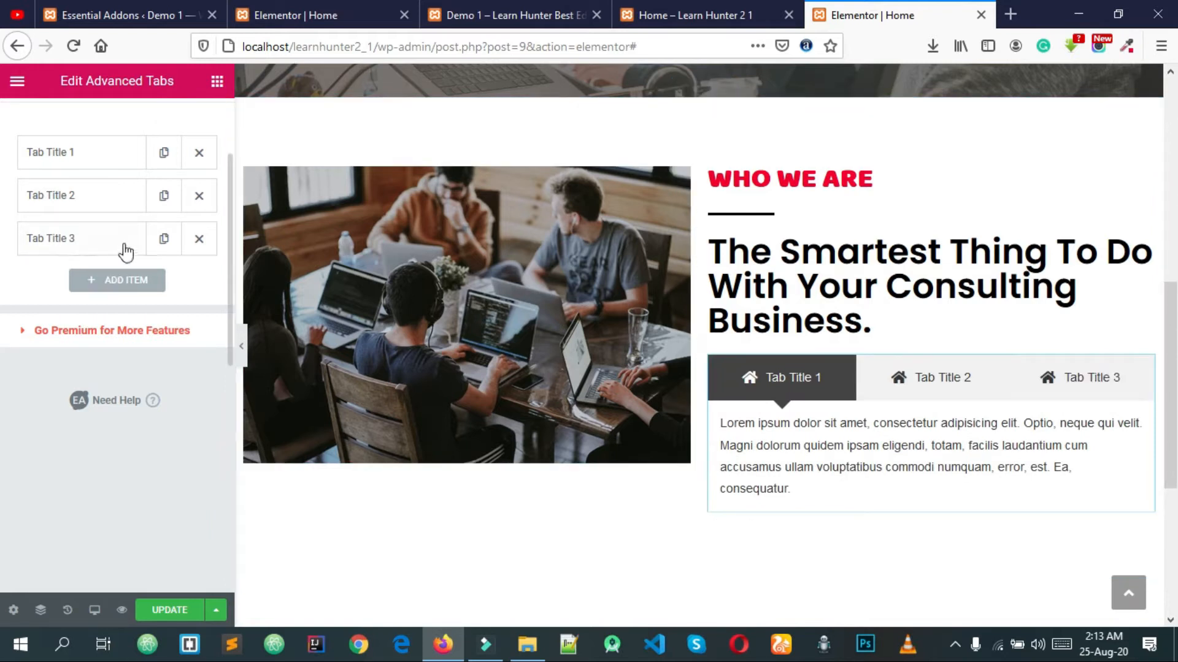
Step: Duplicate the Tab Title 3 item, then delete the copy
{"action": "left_click", "coordinate": [164, 239]}
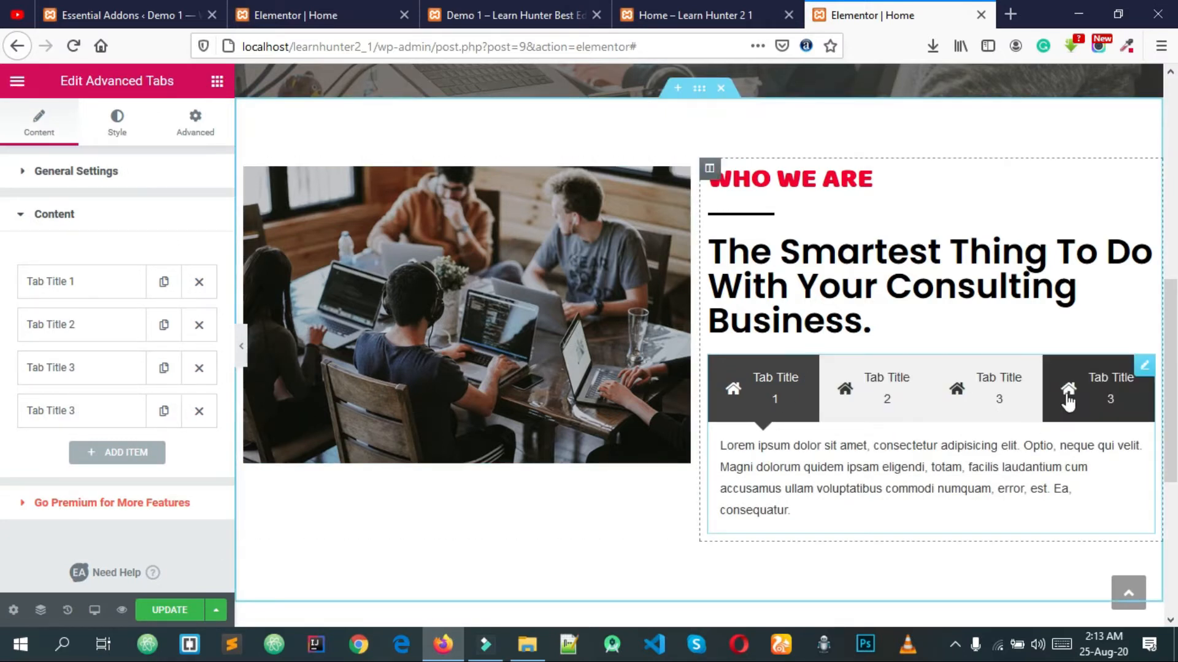
{"action": "left_click", "coordinate": [76, 410]}
{"action": "left_click", "coordinate": [79, 413]}
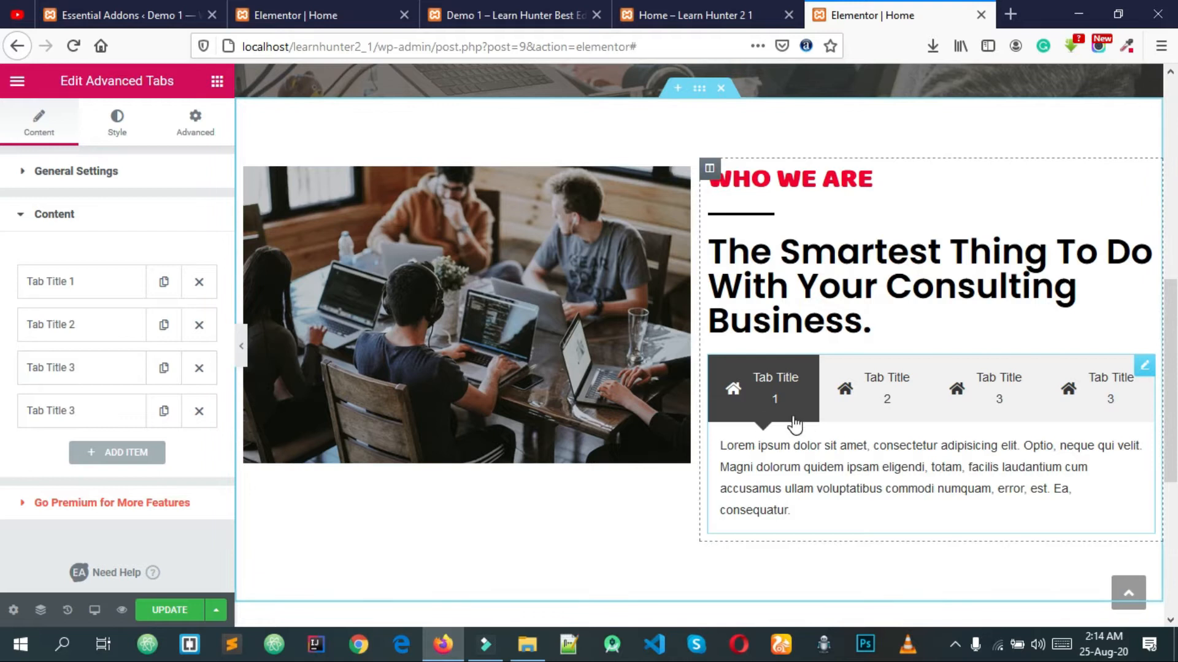
{"action": "left_click", "coordinate": [200, 417]}
Step: Delete the Tab Title 3 and Tab Title 2 items, keeping only Tab Title 1 in the widget
{"action": "left_click", "coordinate": [200, 374]}
{"action": "left_click", "coordinate": [198, 328]}
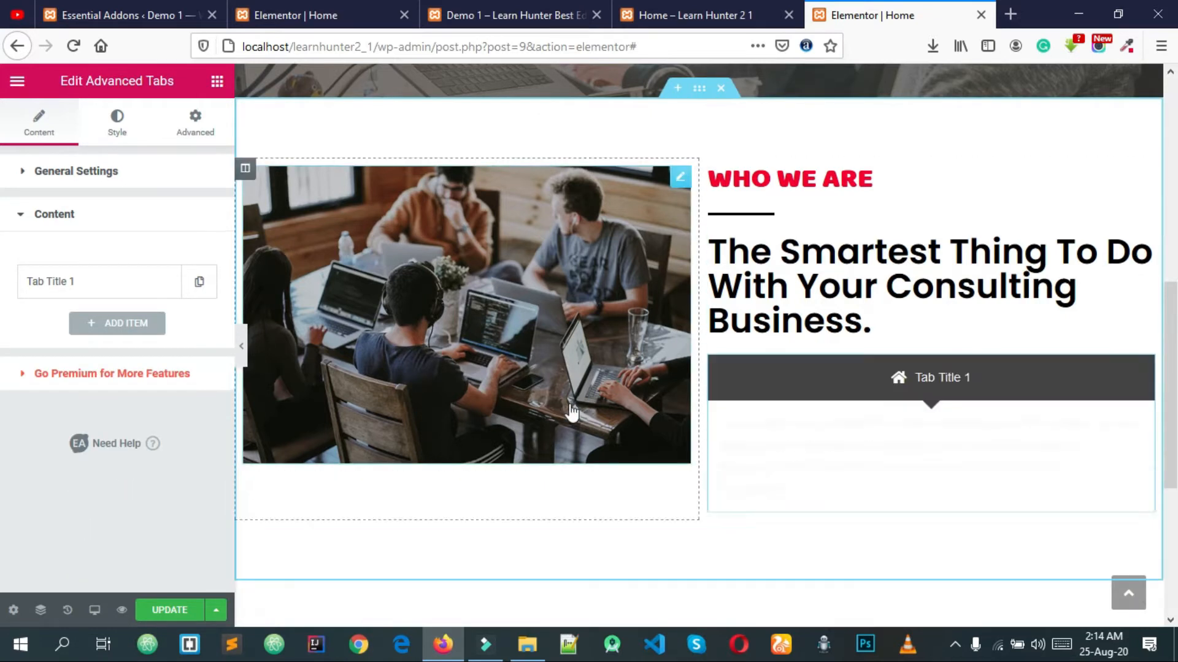
Step: Check the first tab's name on the Demo 1 page and change the title of Tab Title 1 to "Our Mission"
{"action": "left_click", "coordinate": [108, 288]}
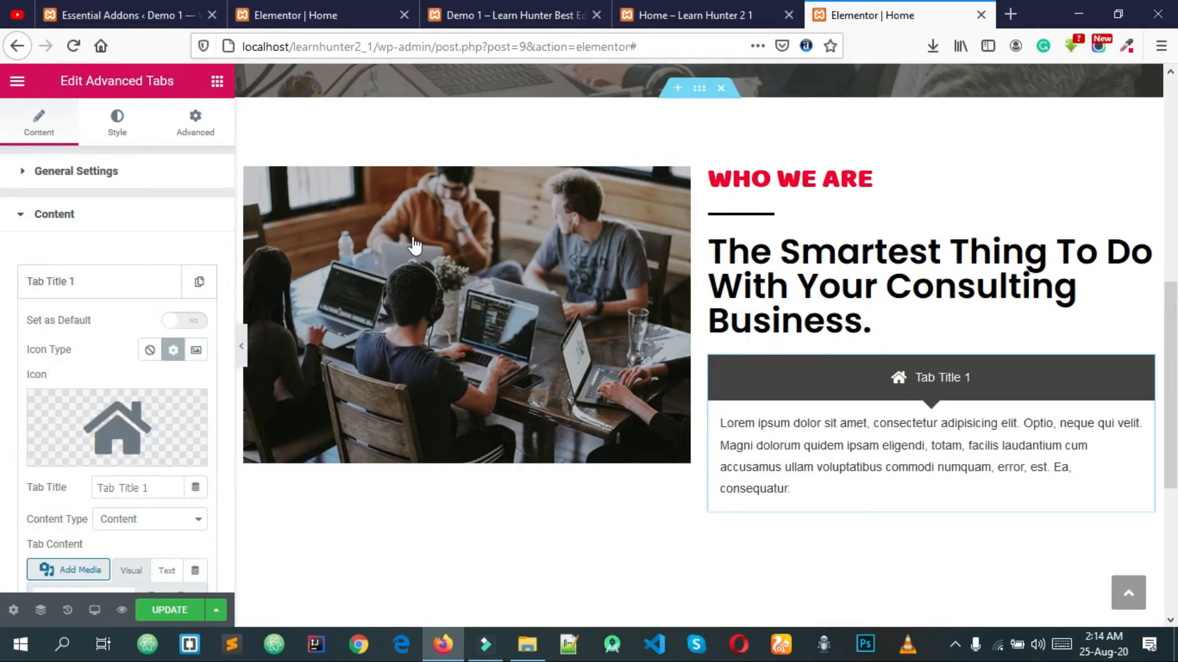
{"action": "key", "text": "alt"}
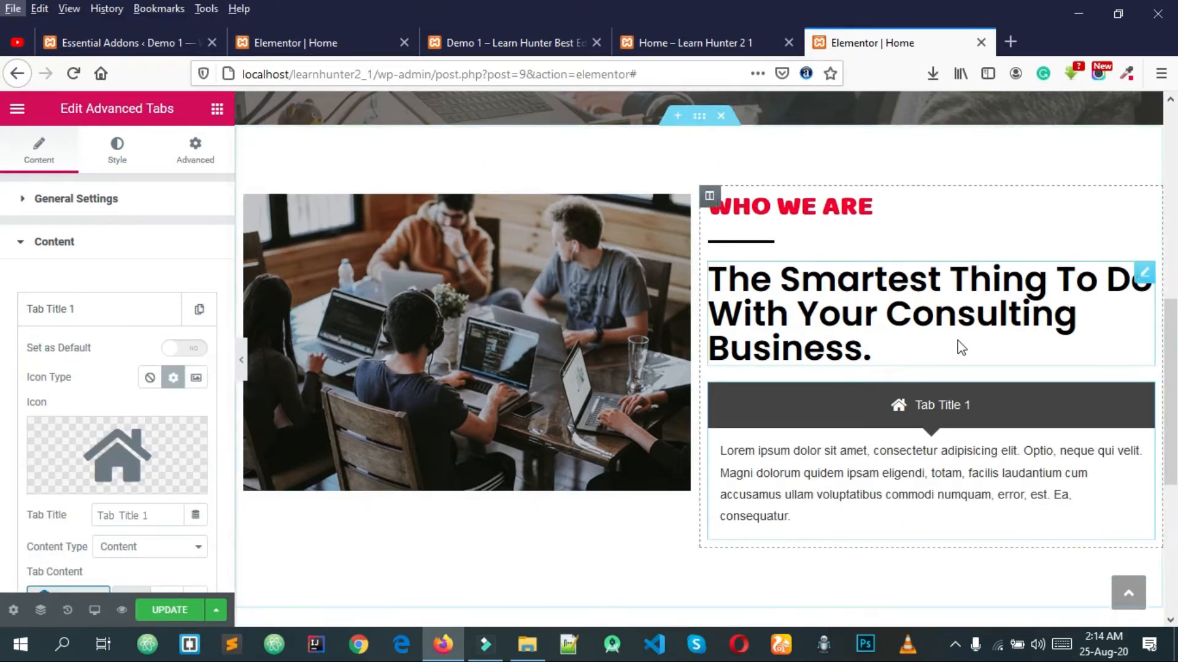
{"action": "left_click", "coordinate": [913, 50]}
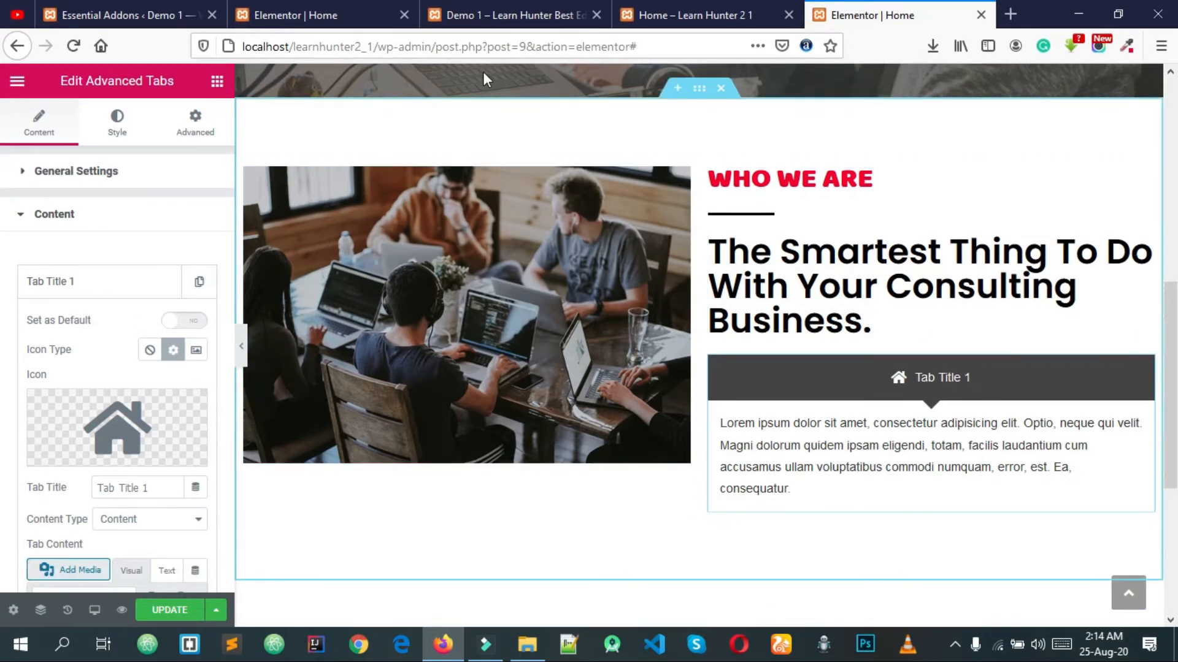
{"action": "left_click", "coordinate": [535, 16]}
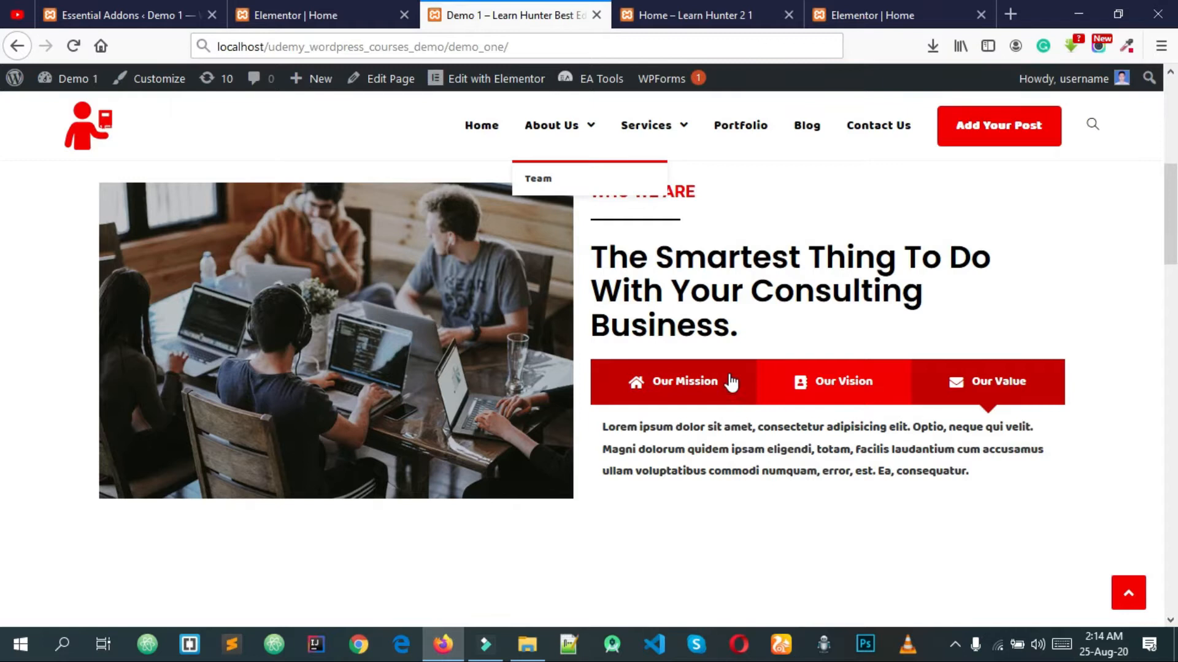
{"action": "left_click", "coordinate": [906, 24]}
{"action": "scroll", "coordinate": [153, 334], "scroll_direction": "down", "scroll_amount": 2}
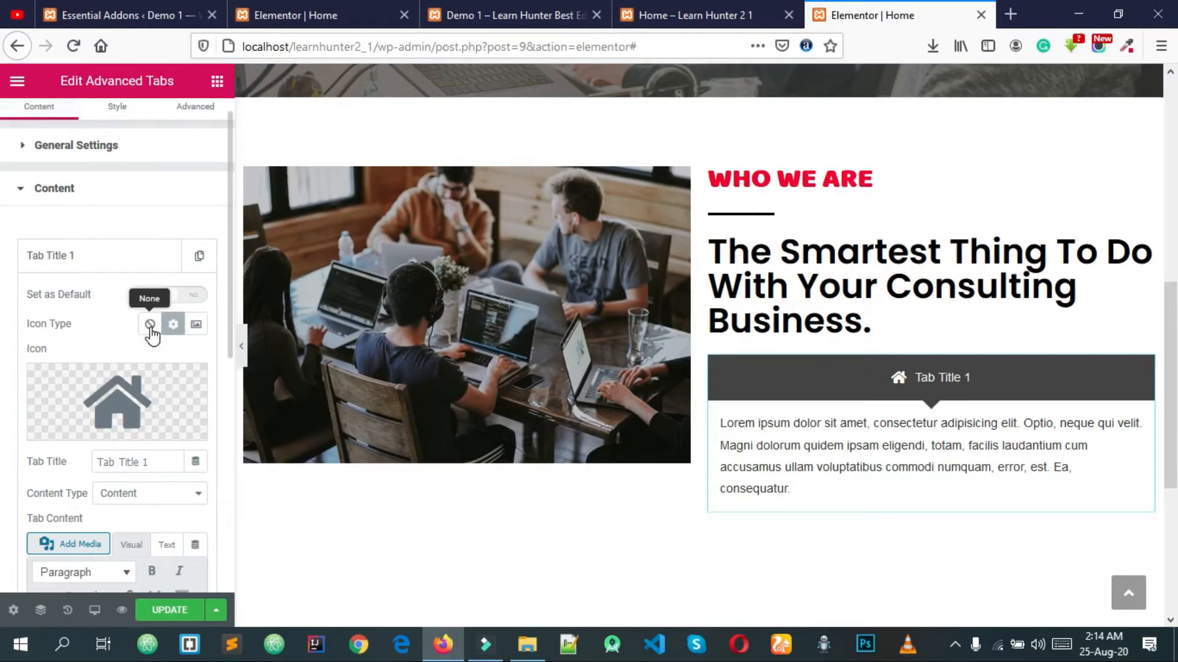
{"action": "triple_click", "coordinate": [144, 436]}
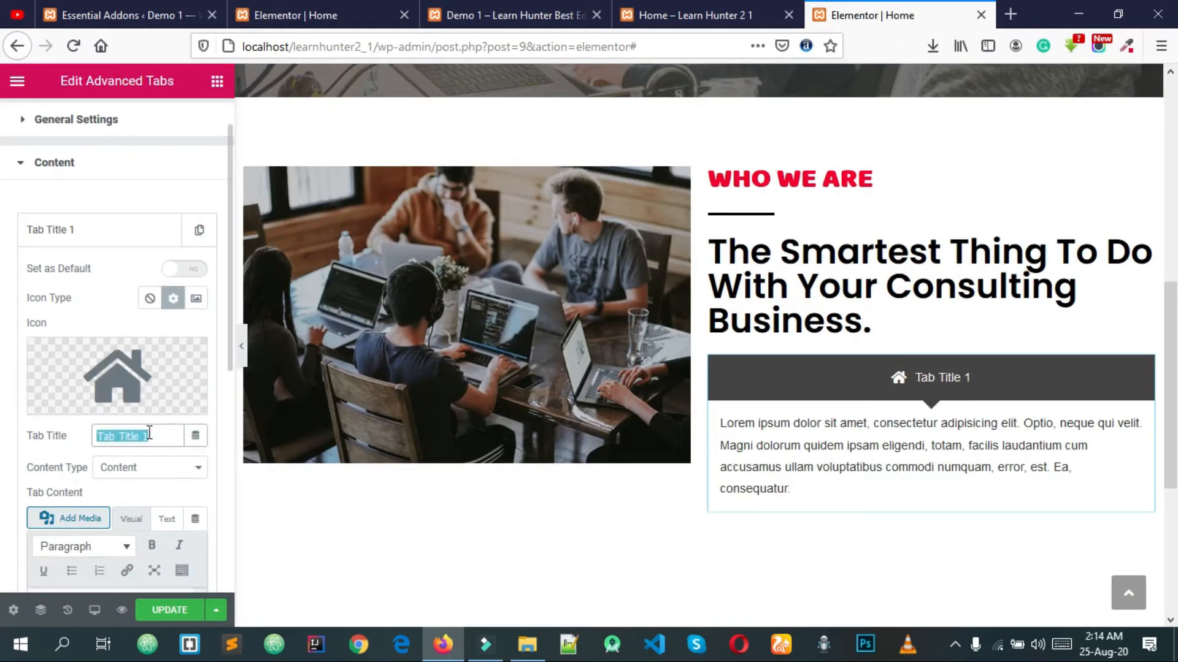
{"action": "type", "text": "Our Mission"}
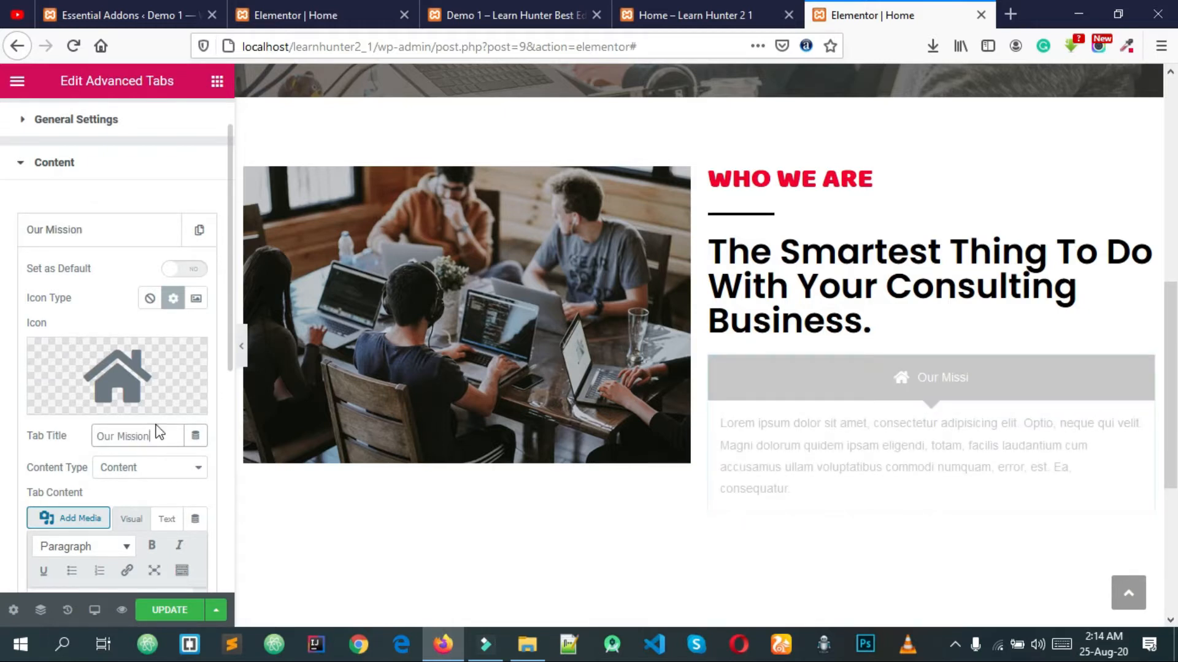
{"action": "triple_click", "coordinate": [160, 434]}
{"action": "left_click", "coordinate": [164, 434]}
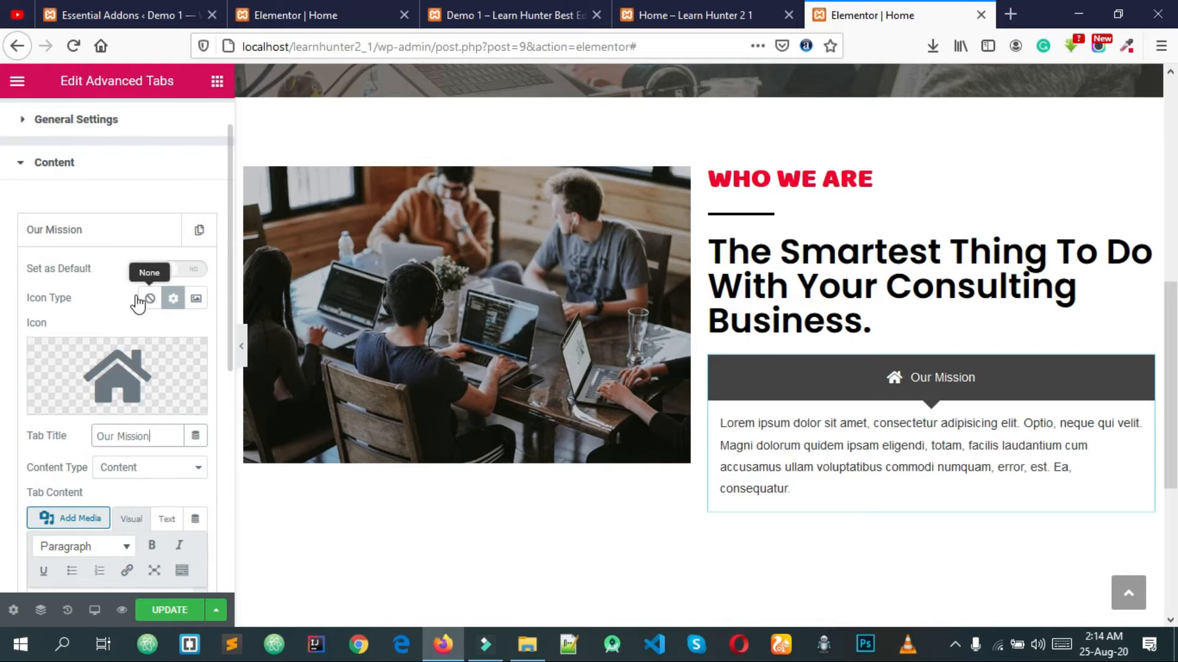
{"action": "key", "text": "ctrl+a"}
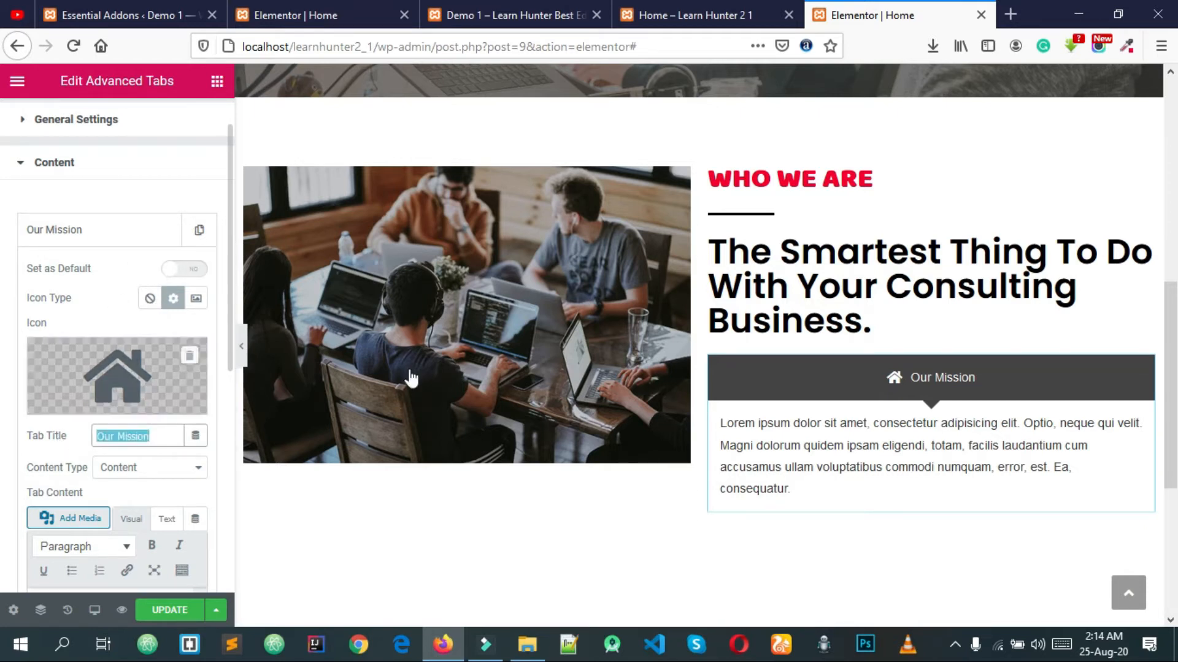
Step: Try the Our Mission tab's icon types, ending on Image, and insert the photo of the team working on laptops
{"action": "left_click", "coordinate": [149, 299]}
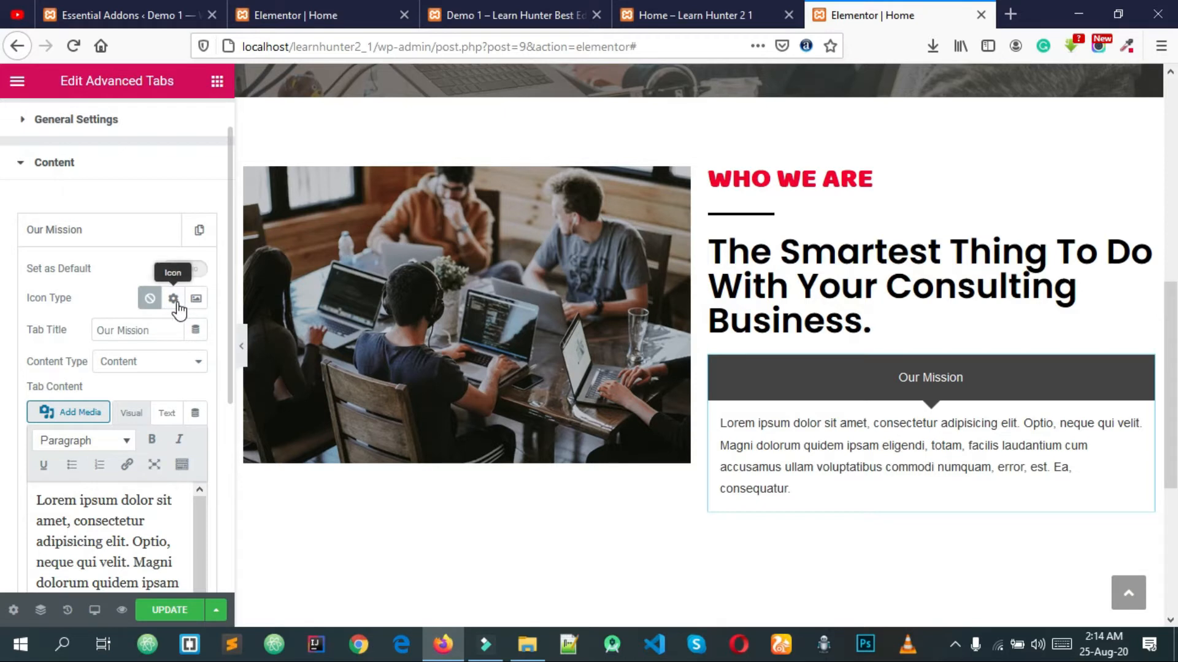
{"action": "left_click", "coordinate": [174, 300]}
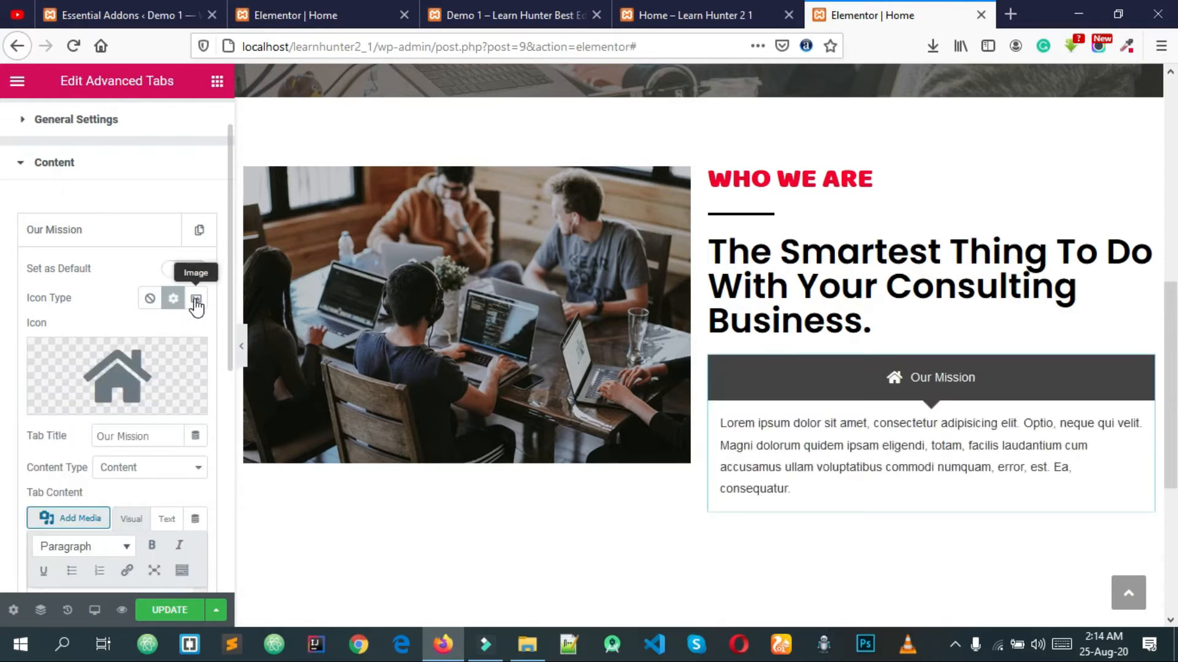
{"action": "left_click", "coordinate": [196, 301]}
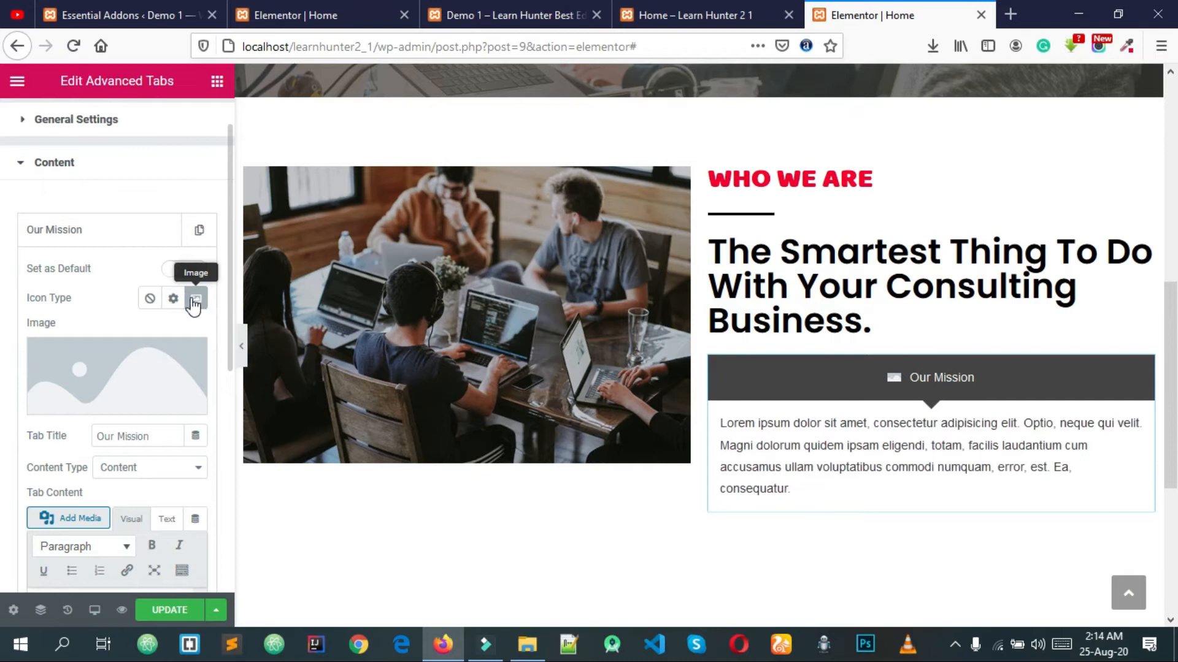
{"action": "left_click", "coordinate": [100, 392]}
{"action": "left_click", "coordinate": [211, 294]}
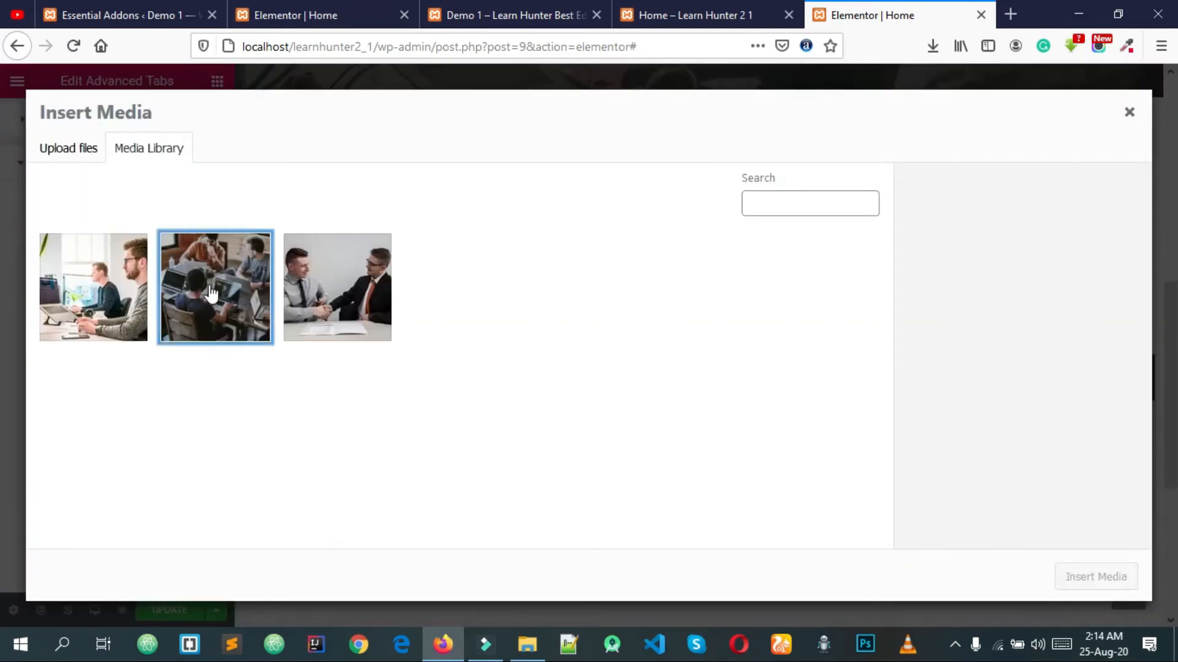
{"action": "left_click", "coordinate": [1092, 579]}
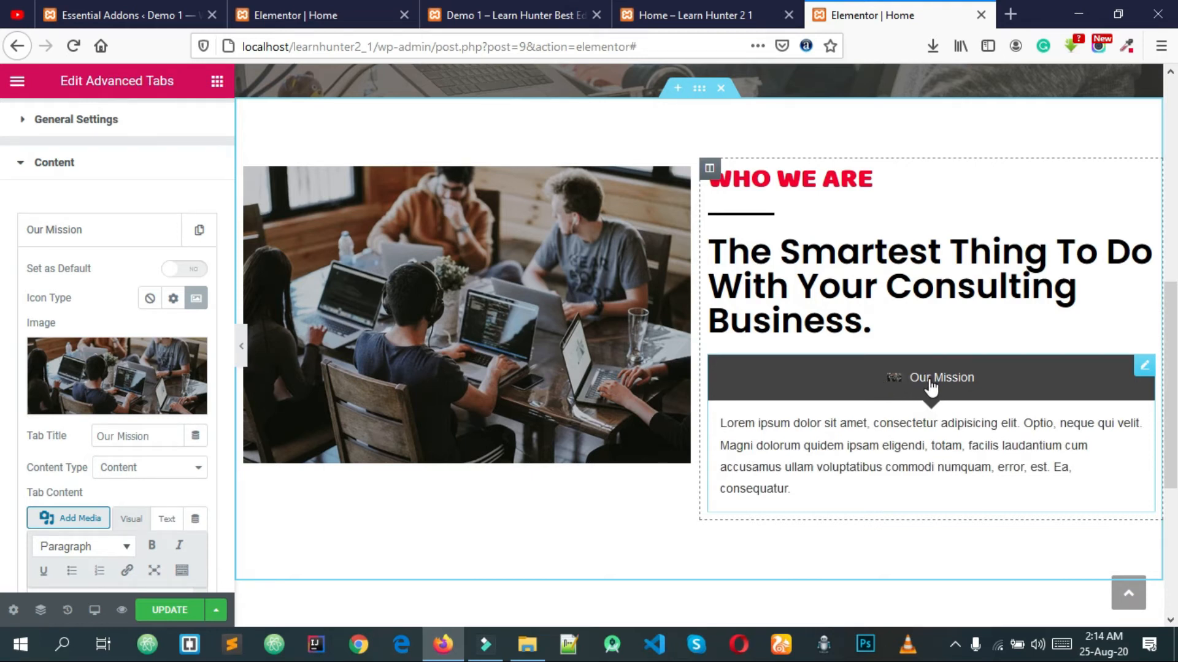
Step: Remove the photo from the Our Mission tab and switch its icon type back to Icon
{"action": "left_click", "coordinate": [194, 370]}
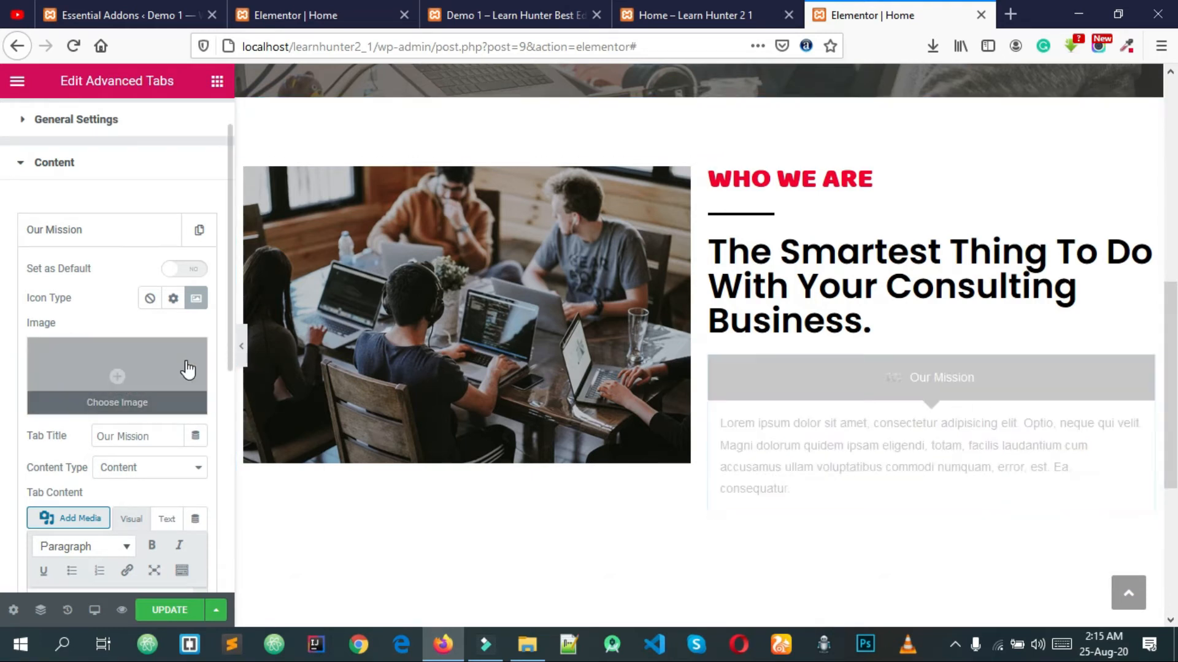
{"action": "left_click", "coordinate": [157, 302]}
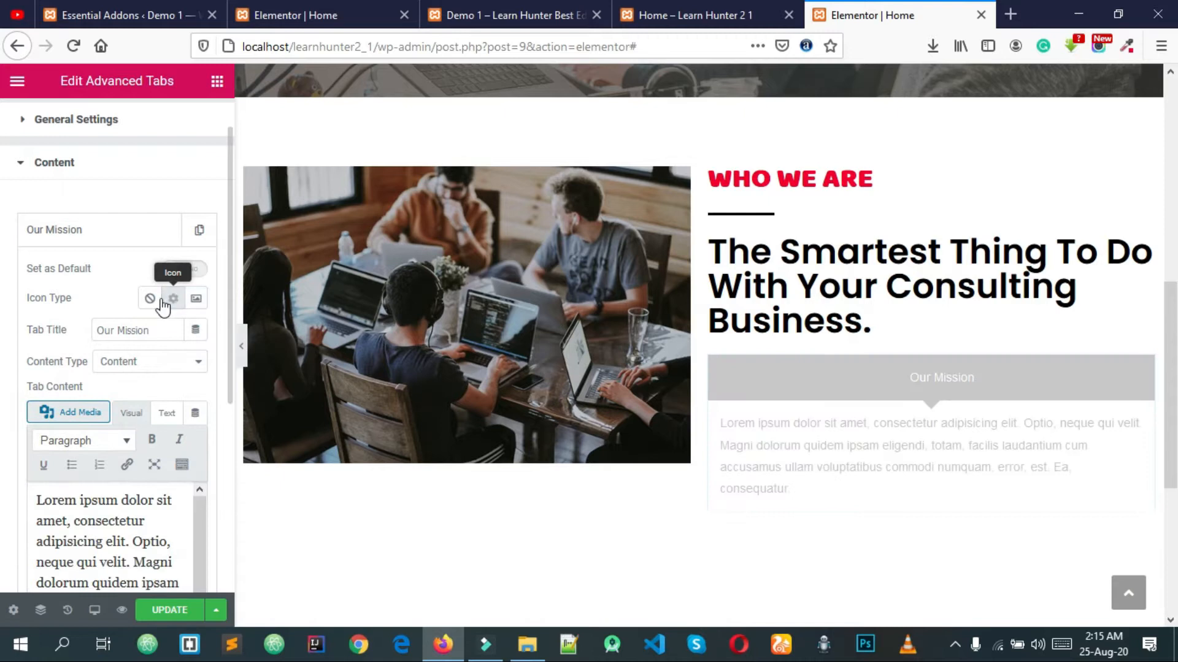
{"action": "left_click", "coordinate": [173, 299]}
{"action": "left_click", "coordinate": [155, 300]}
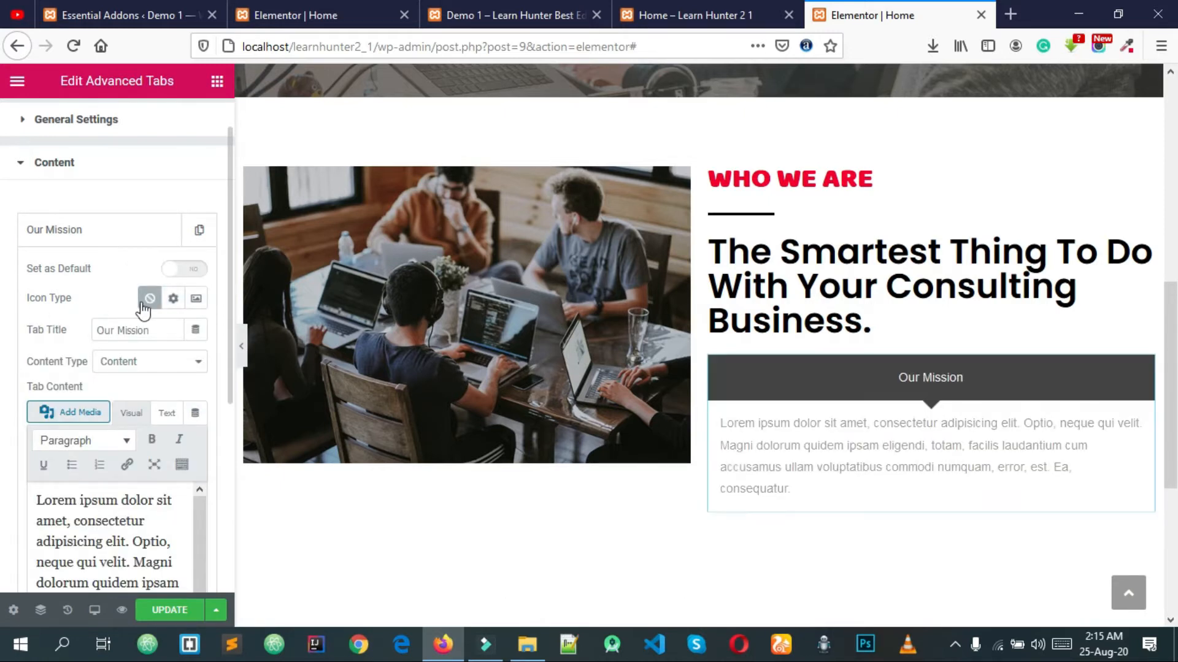
{"action": "left_click", "coordinate": [173, 301]}
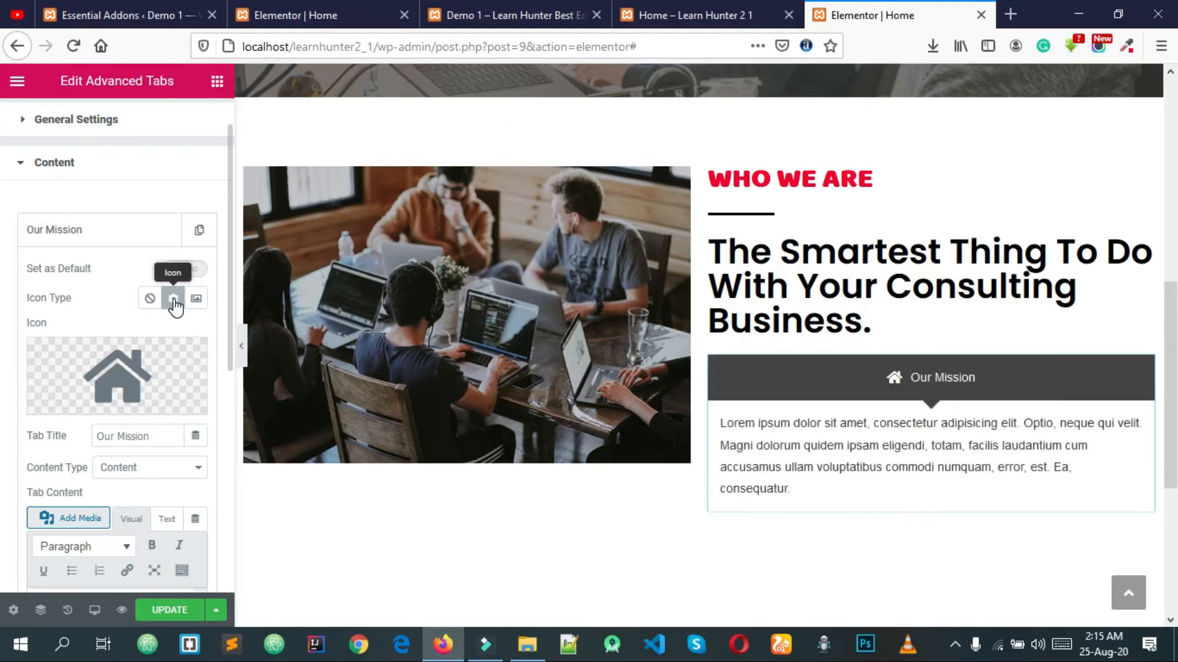
Step: Open the icon library for the Our Mission tab and browse all icons
{"action": "mouse_move", "coordinate": [93, 368]}
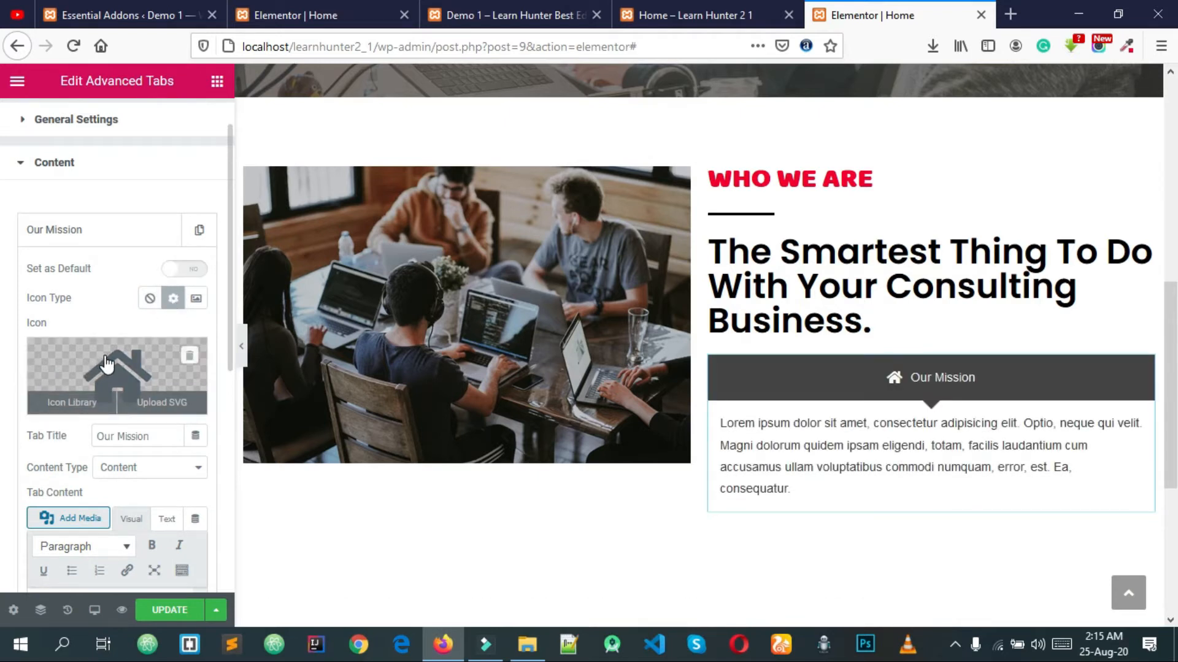
{"action": "left_click", "coordinate": [113, 366]}
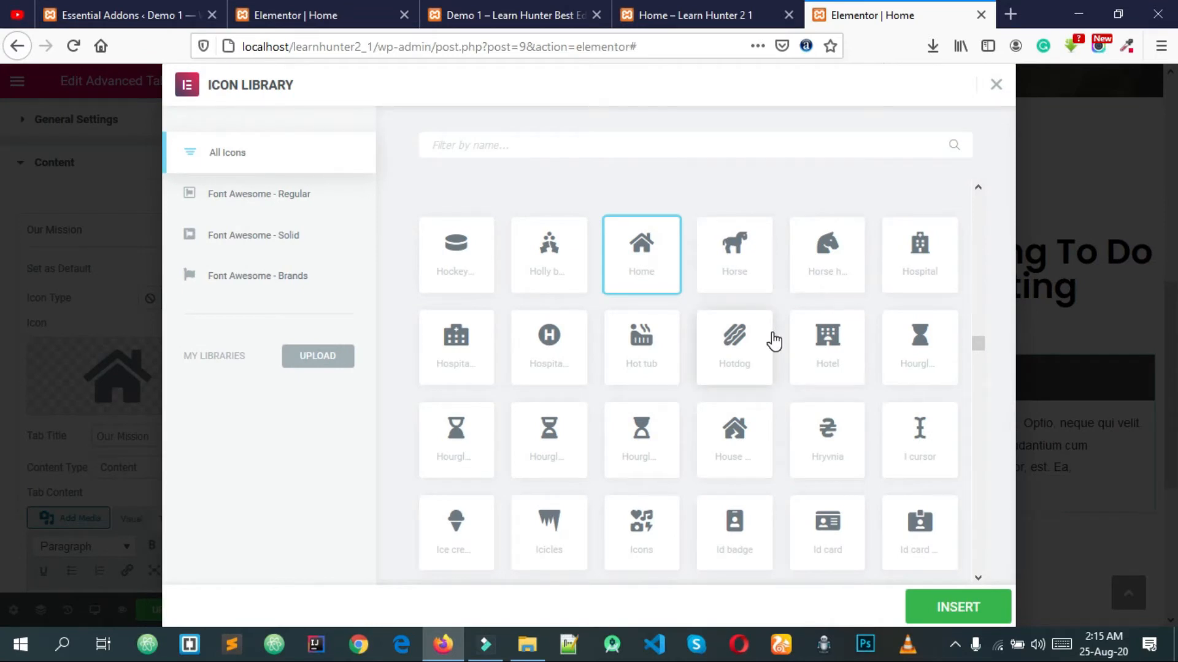
{"action": "scroll", "coordinate": [774, 338], "scroll_direction": "down", "scroll_amount": 2}
{"action": "scroll", "coordinate": [774, 337], "scroll_direction": "up", "scroll_amount": 5}
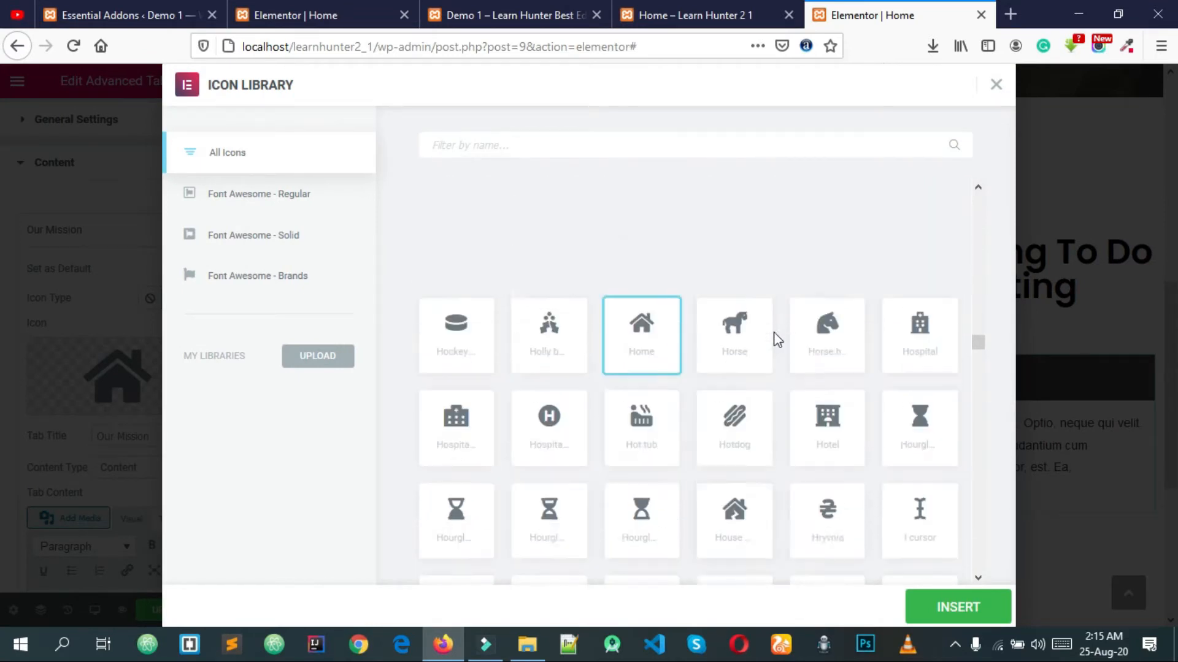
{"action": "scroll", "coordinate": [705, 360], "scroll_direction": "up", "scroll_amount": 10}
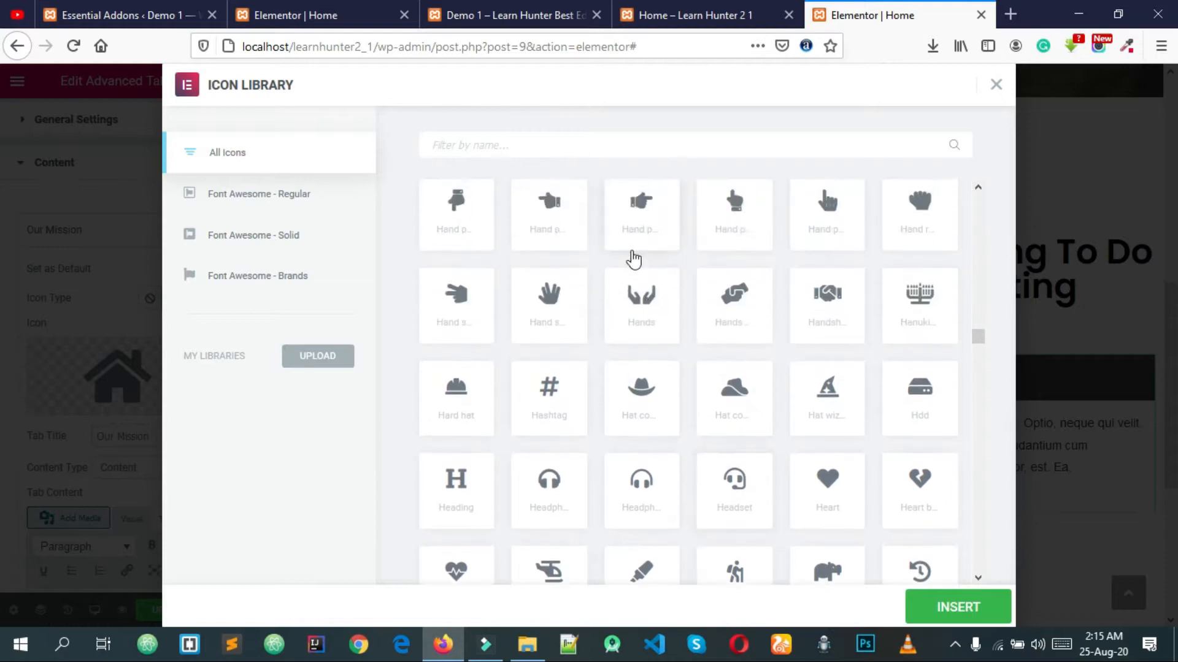
Step: Filter the icon library by "mi", look through the matching icons and clear the filter
{"action": "left_click", "coordinate": [583, 140]}
{"action": "type", "text": "goo"}
{"action": "key", "text": "BackSpace"}
{"action": "key", "text": "BackSpace"}
{"action": "key", "text": "BackSpace"}
{"action": "type", "text": "mi"}
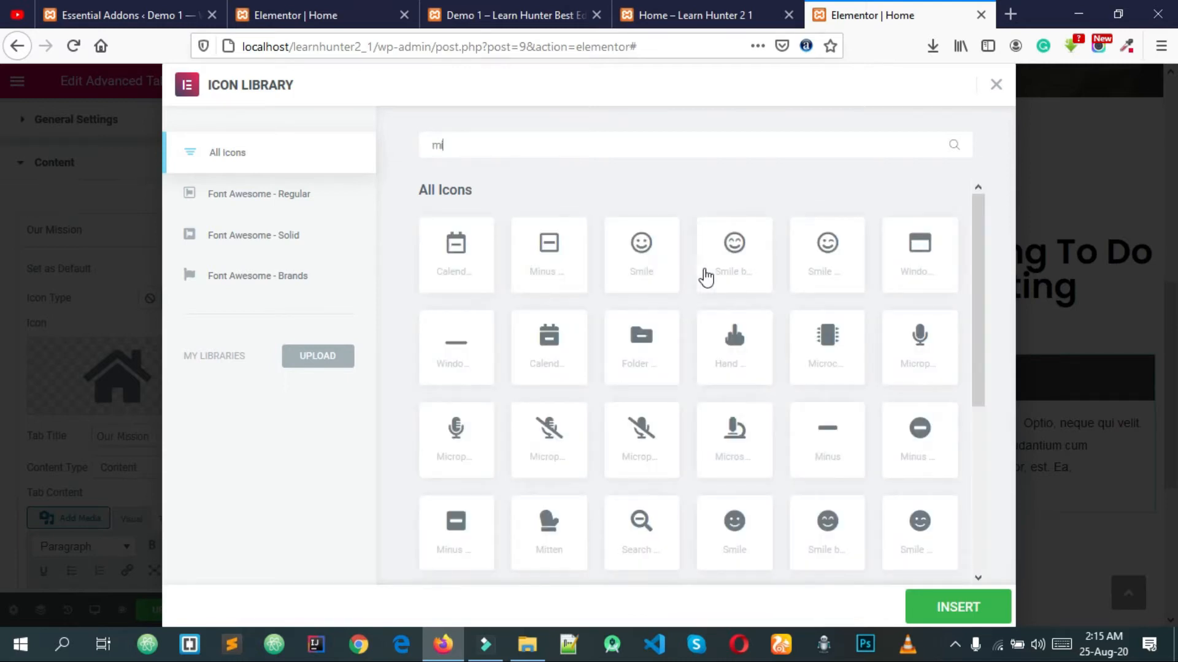
{"action": "scroll", "coordinate": [708, 282], "scroll_direction": "down", "scroll_amount": 2}
{"action": "scroll", "coordinate": [711, 287], "scroll_direction": "up", "scroll_amount": 2}
{"action": "scroll", "coordinate": [602, 322], "scroll_direction": "down", "scroll_amount": 3}
{"action": "scroll", "coordinate": [583, 233], "scroll_direction": "up", "scroll_amount": 3}
{"action": "double_click", "coordinate": [568, 145]}
{"action": "key", "text": "BackSpace"}
Step: Choose the outlined check circle in the icon library and insert it as the Our Mission tab's icon
{"action": "scroll", "coordinate": [914, 369], "scroll_direction": "down", "scroll_amount": 1}
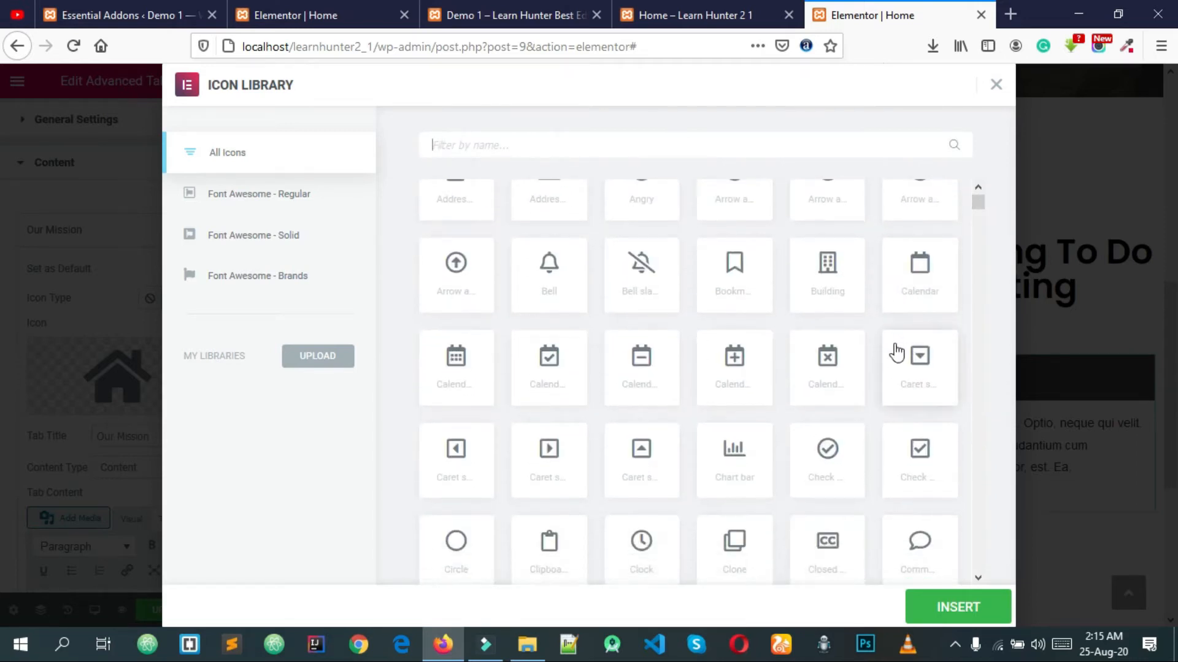
{"action": "scroll", "coordinate": [828, 389], "scroll_direction": "down", "scroll_amount": 2}
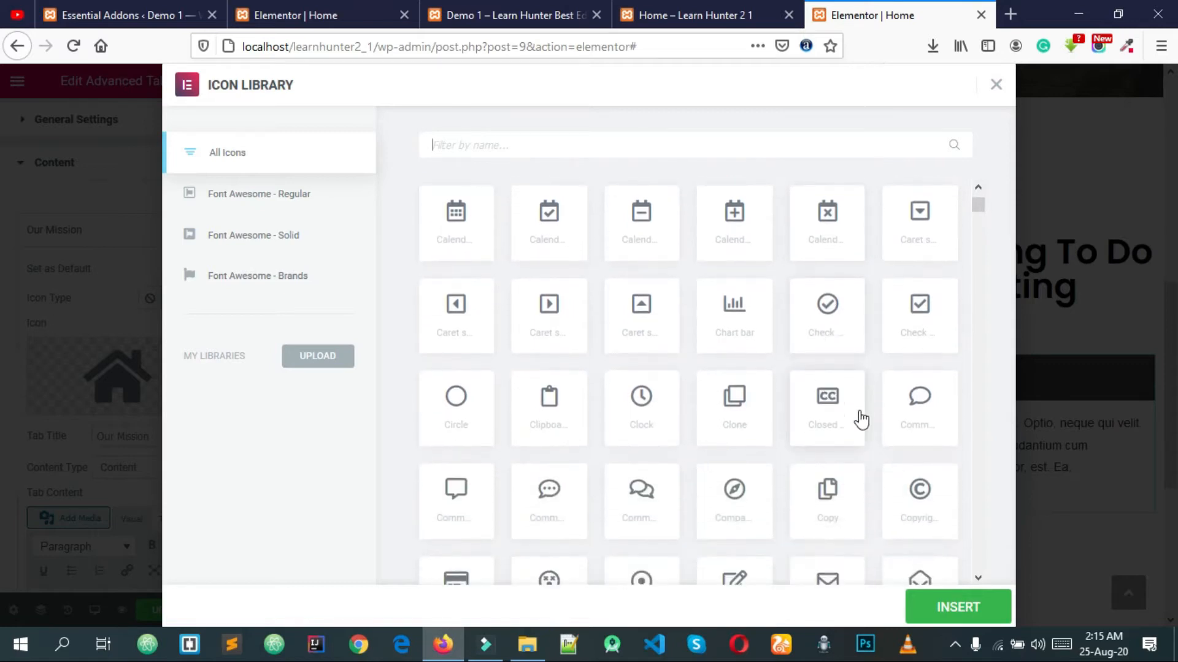
{"action": "left_click", "coordinate": [844, 325]}
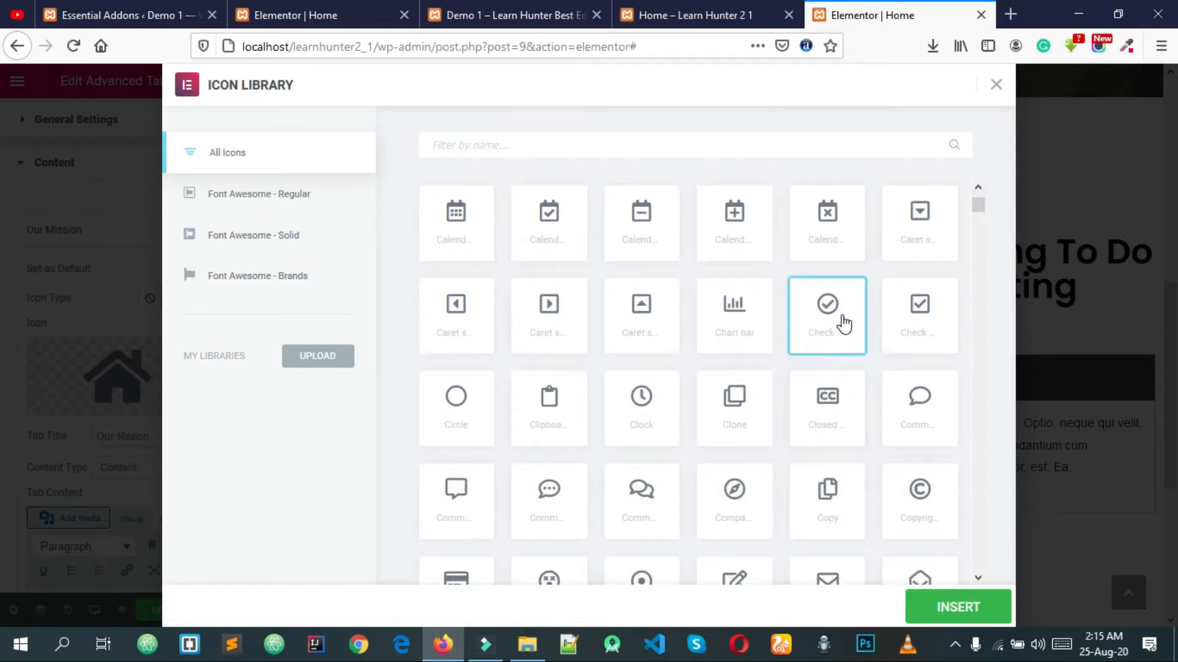
{"action": "scroll", "coordinate": [847, 312], "scroll_direction": "down", "scroll_amount": 3}
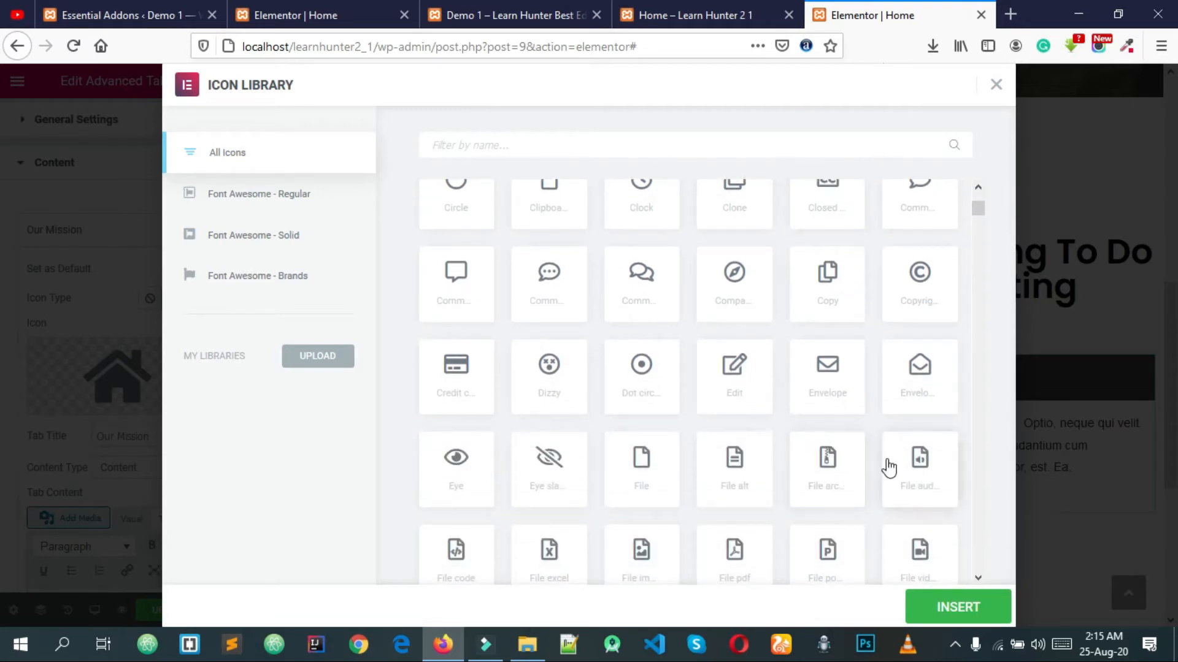
{"action": "scroll", "coordinate": [890, 459], "scroll_direction": "down", "scroll_amount": 2}
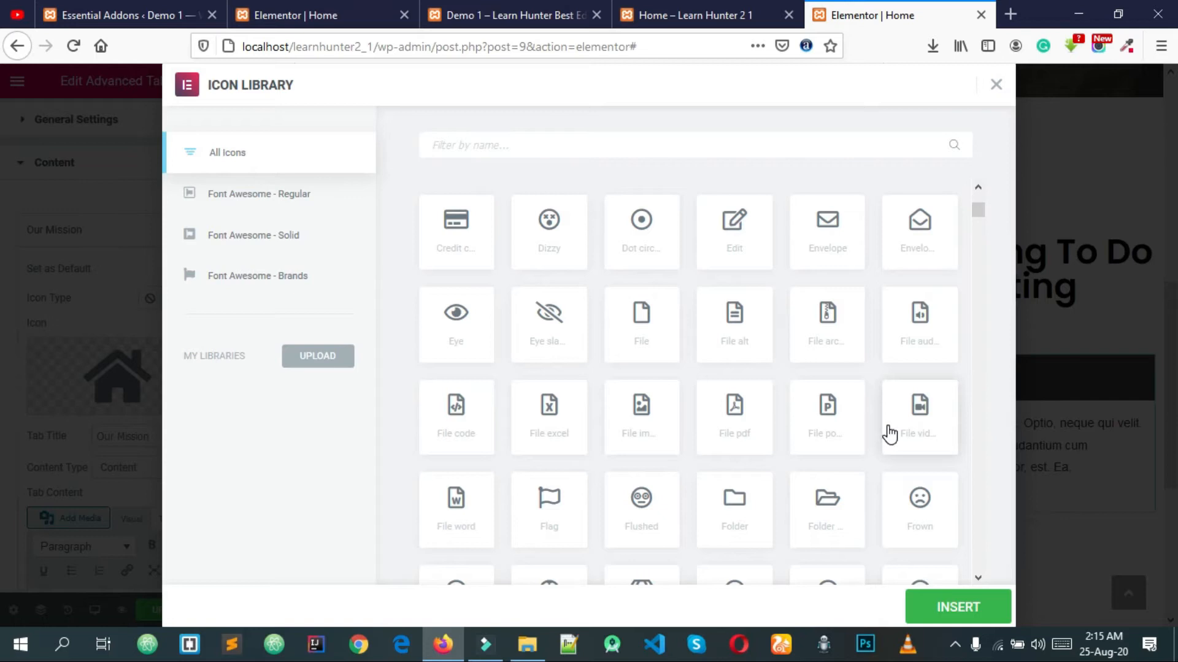
{"action": "scroll", "coordinate": [889, 434], "scroll_direction": "up", "scroll_amount": 1}
{"action": "scroll", "coordinate": [865, 423], "scroll_direction": "up", "scroll_amount": 3}
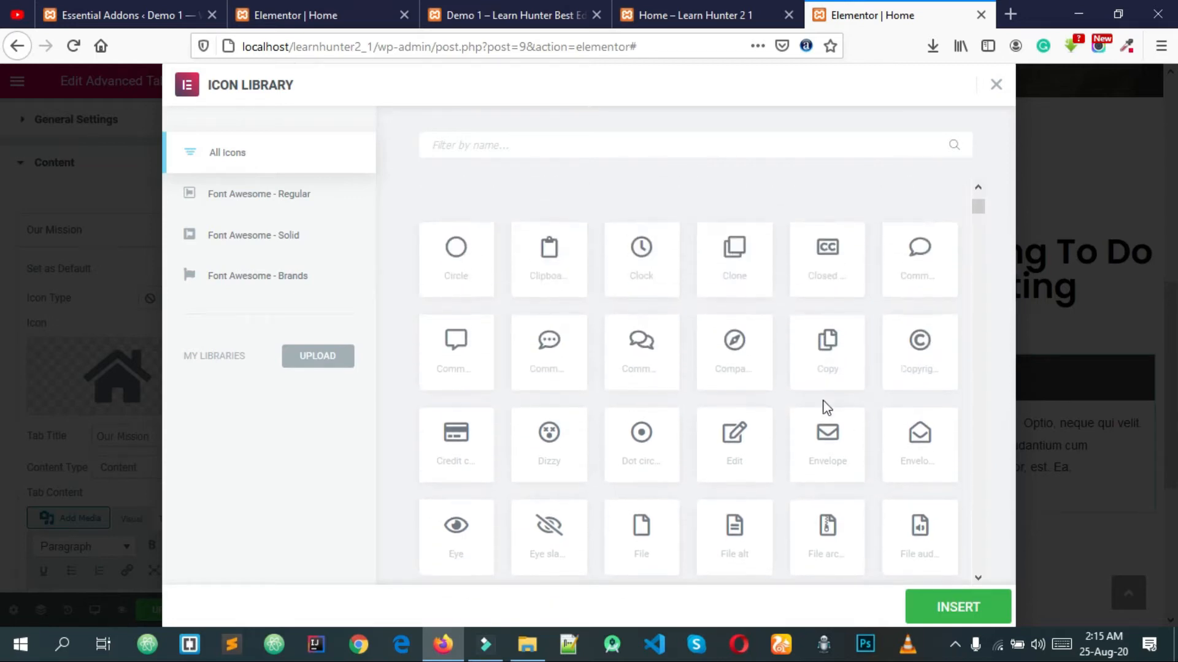
{"action": "left_click", "coordinate": [851, 257]}
{"action": "scroll", "coordinate": [871, 273], "scroll_direction": "up", "scroll_amount": 1}
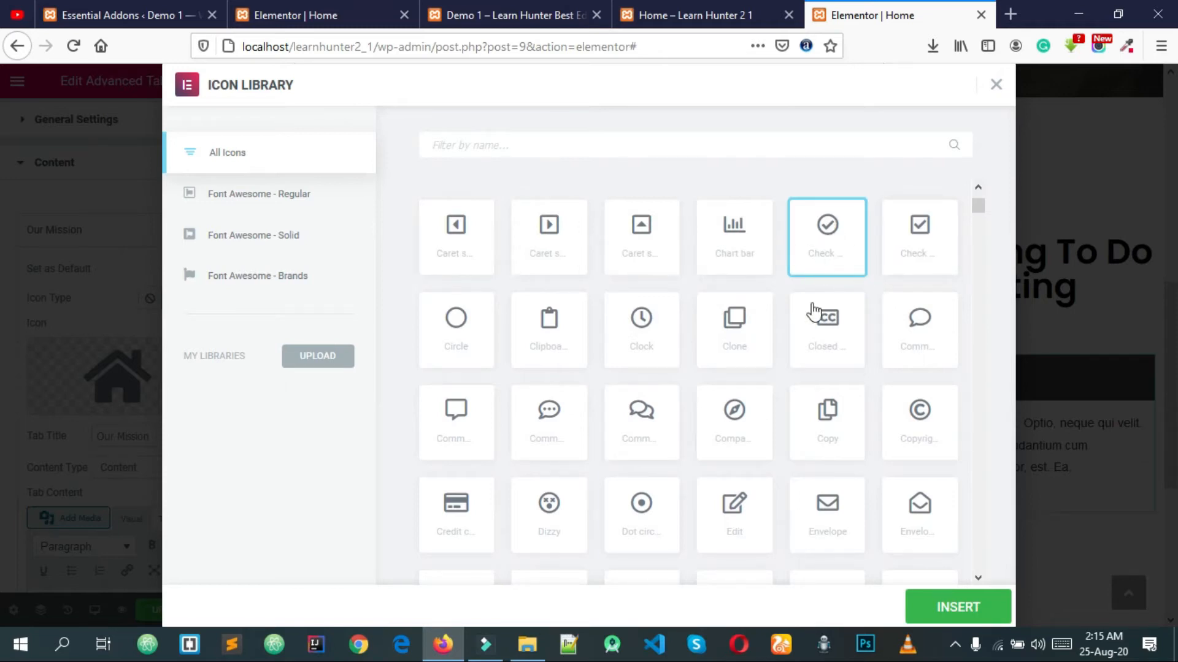
{"action": "left_click", "coordinate": [960, 609]}
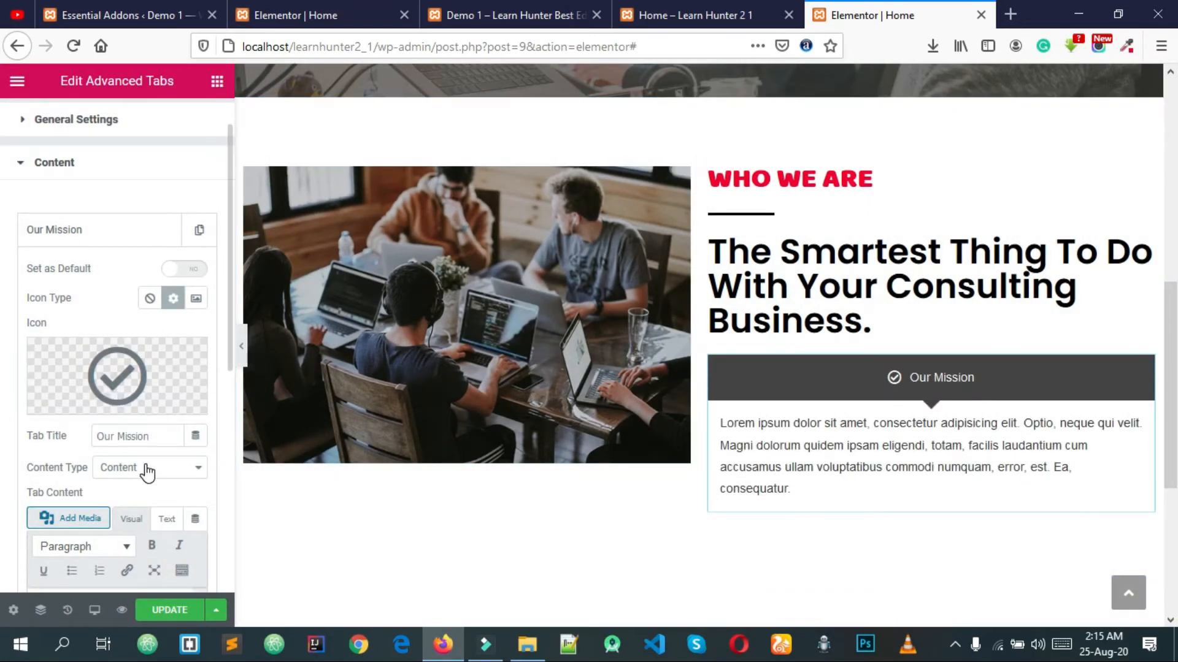
Step: Copy the "Far far away" paragraph under the Our Mission tab on the Demo 1 page
{"action": "scroll", "coordinate": [867, 394], "scroll_direction": "down", "scroll_amount": 3}
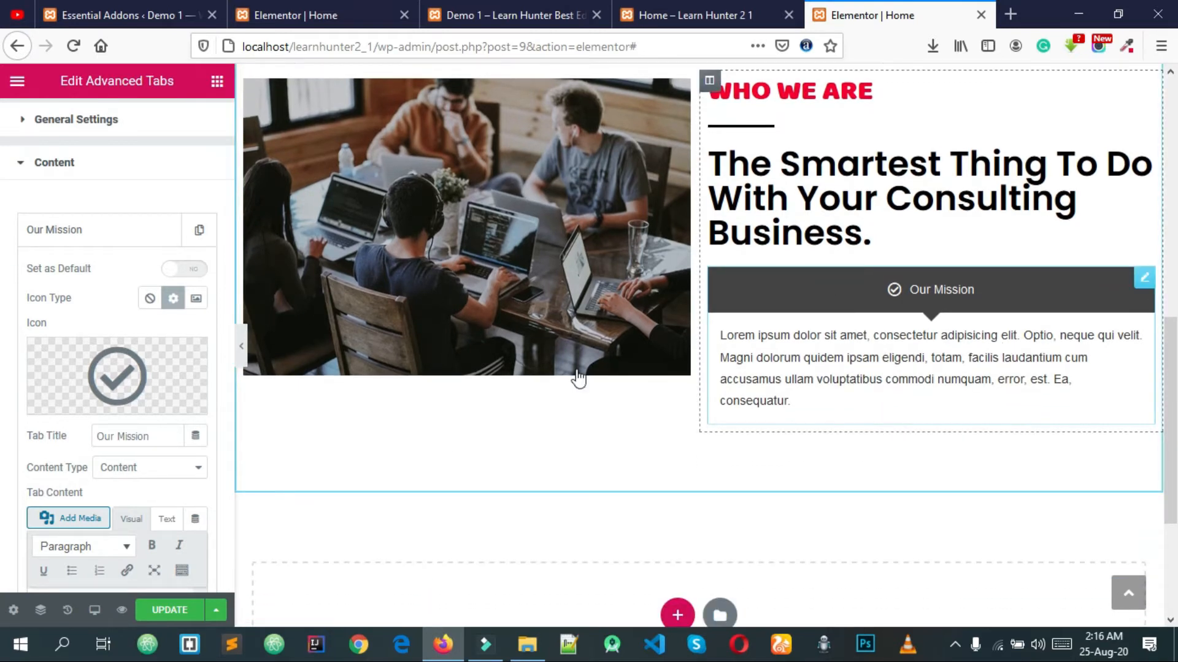
{"action": "scroll", "coordinate": [118, 436], "scroll_direction": "down", "scroll_amount": 1}
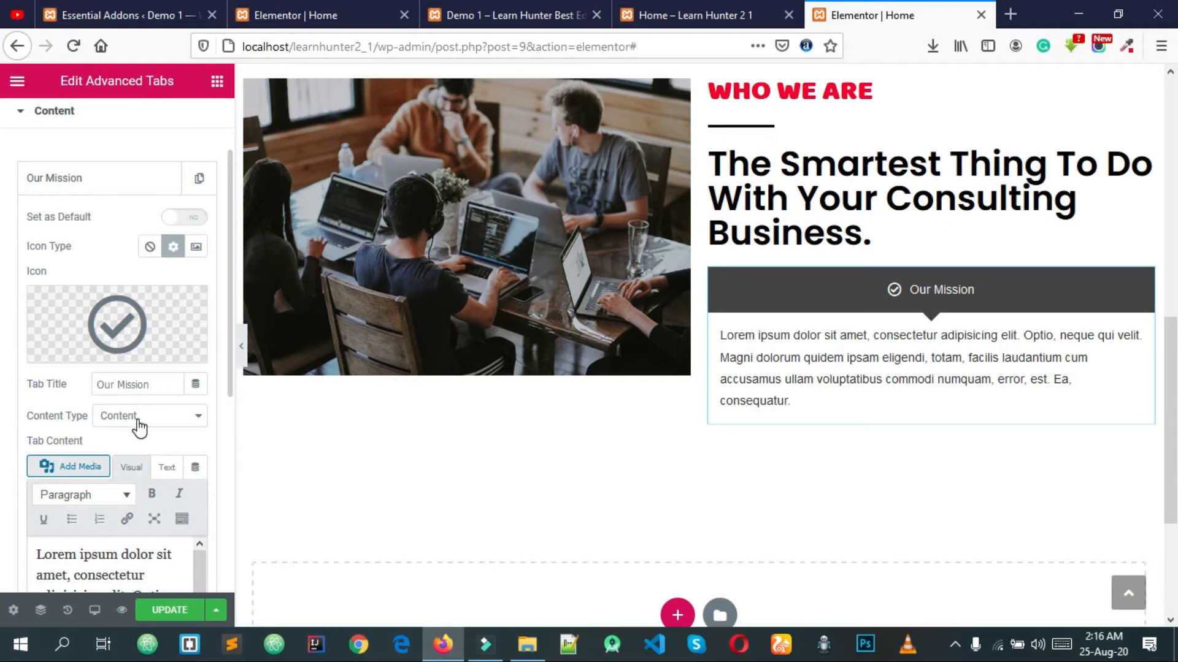
{"action": "scroll", "coordinate": [138, 421], "scroll_direction": "down", "scroll_amount": 5}
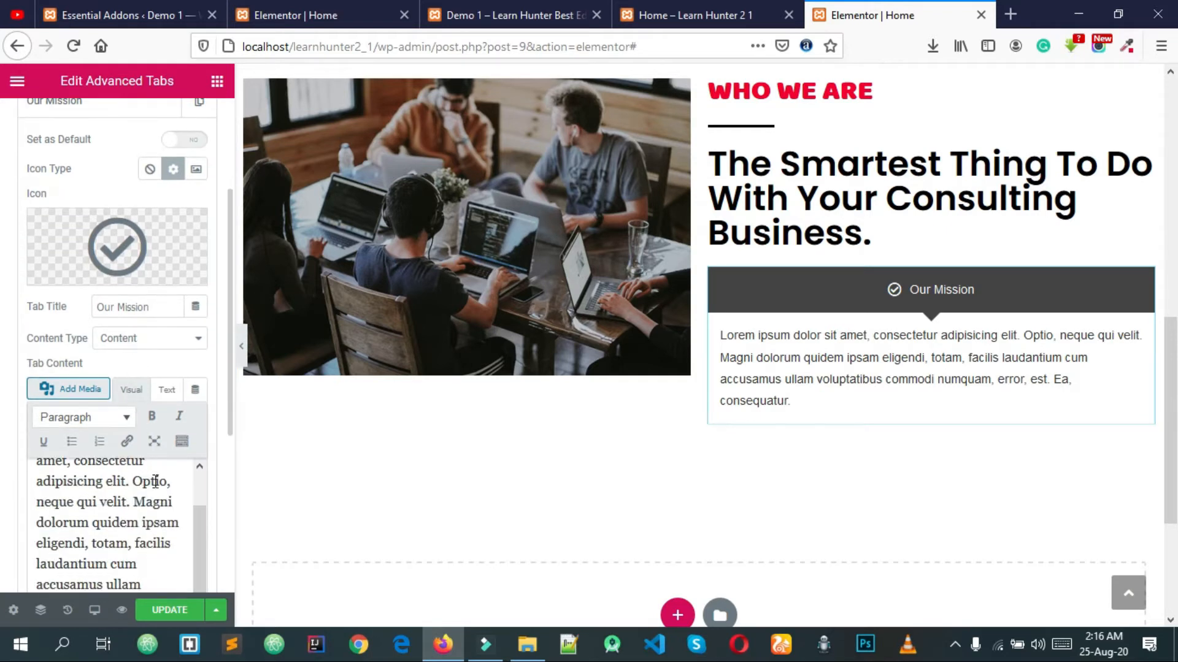
{"action": "left_click", "coordinate": [552, 15]}
{"action": "left_click", "coordinate": [686, 398]}
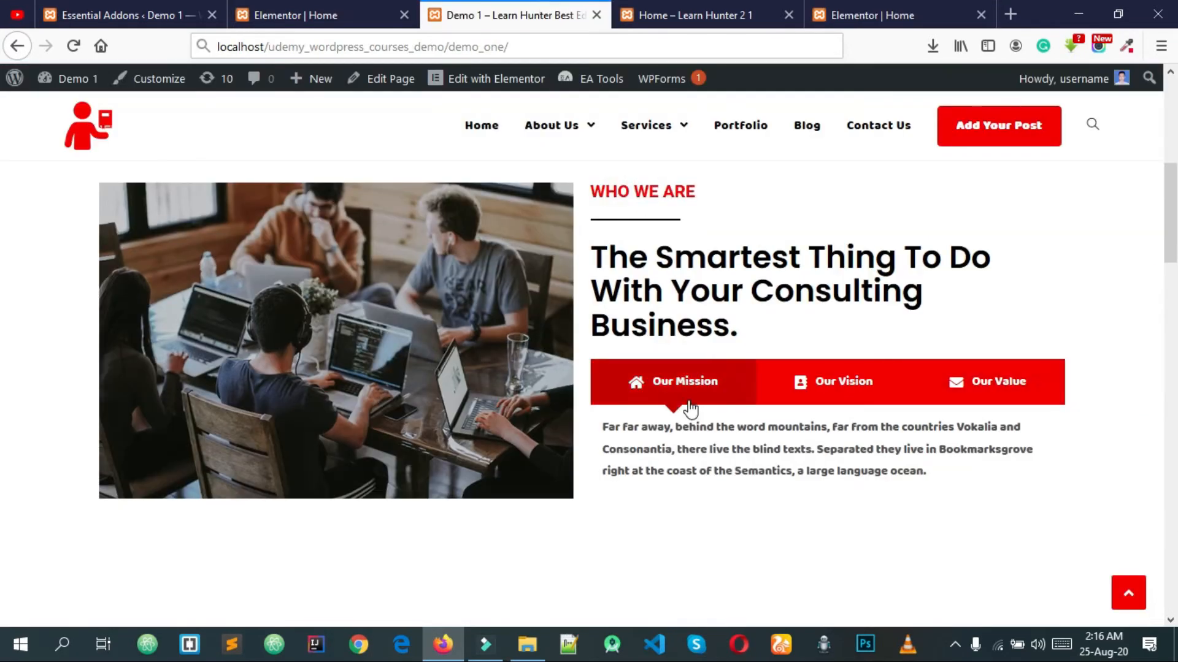
{"action": "left_click_drag", "start_coordinate": [931, 470], "coordinate": [600, 428]}
{"action": "key", "text": "ctrl+c"}
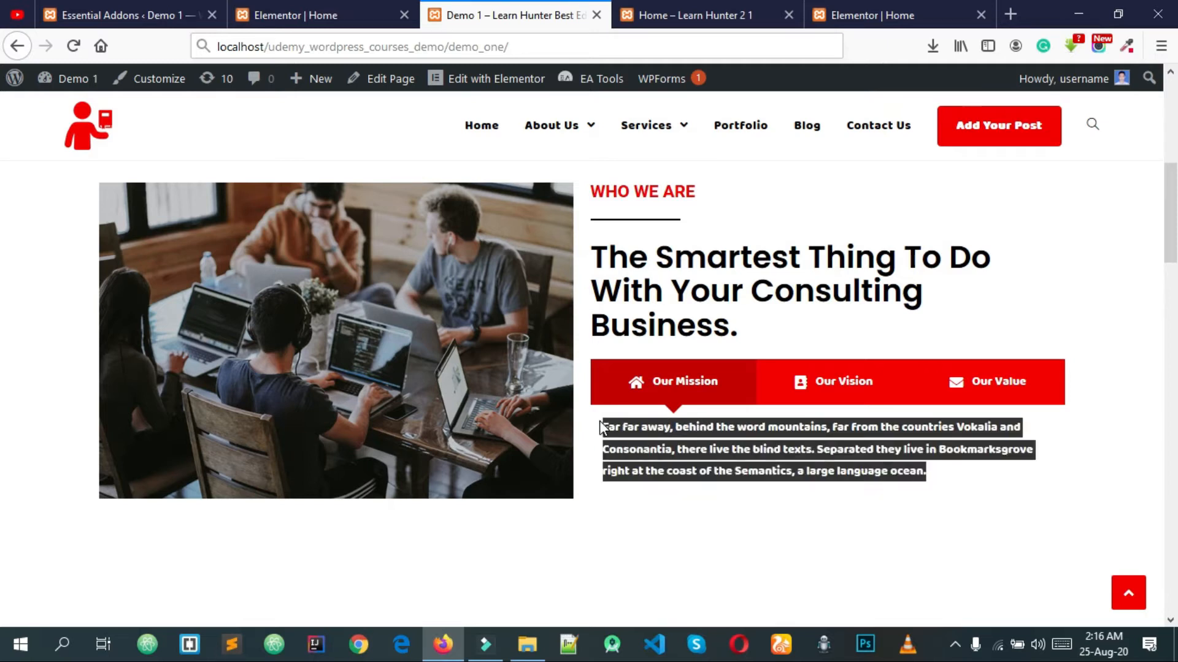
Step: Replace the Our Mission tab's placeholder content in the Elementor editor with the copied "Far far away" paragraph
{"action": "left_click", "coordinate": [843, 8]}
{"action": "scroll", "coordinate": [141, 428], "scroll_direction": "down", "scroll_amount": 1}
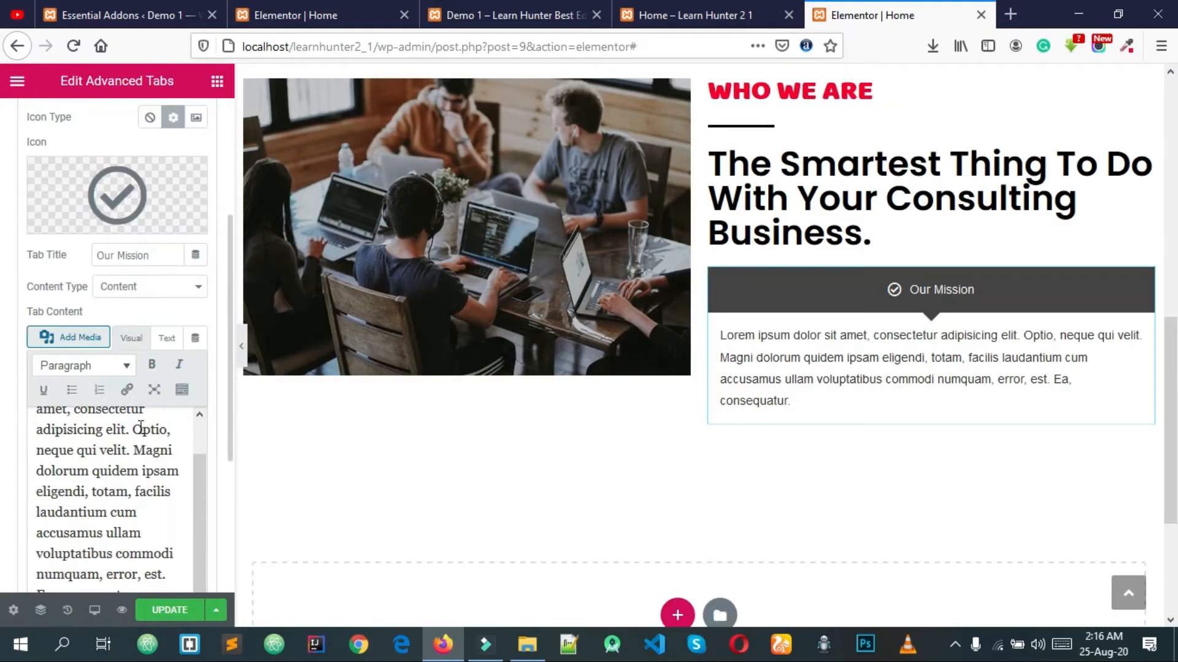
{"action": "scroll", "coordinate": [98, 368], "scroll_direction": "down", "scroll_amount": 1}
{"action": "triple_click", "coordinate": [86, 430]}
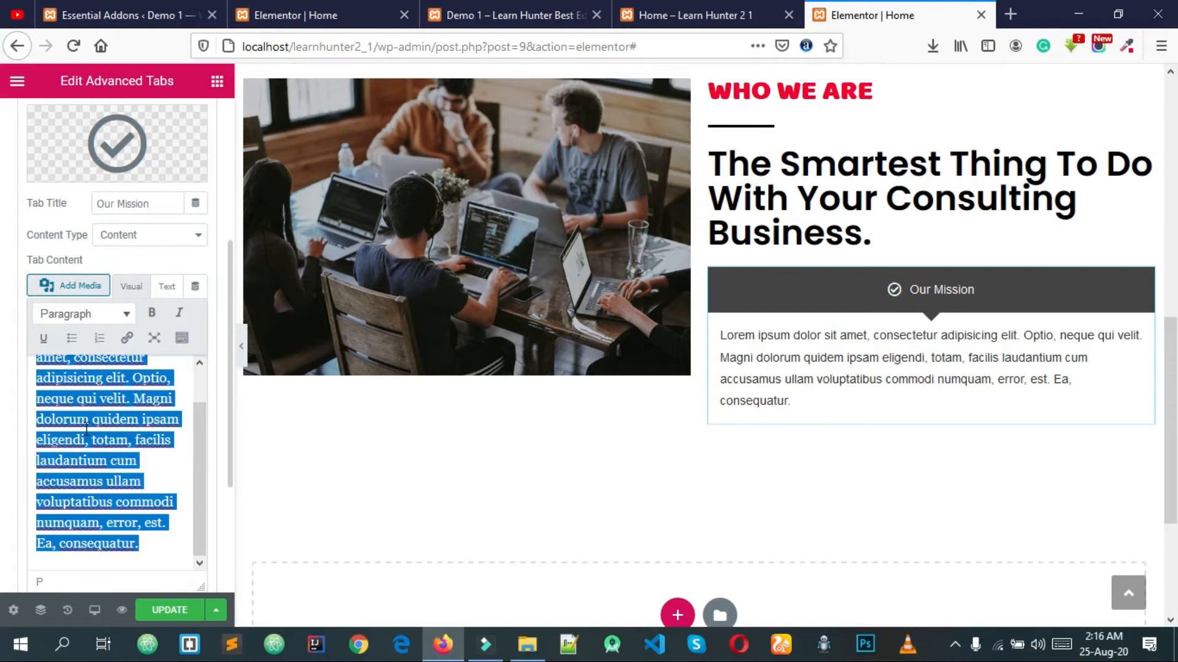
{"action": "key", "text": "ctrl+v"}
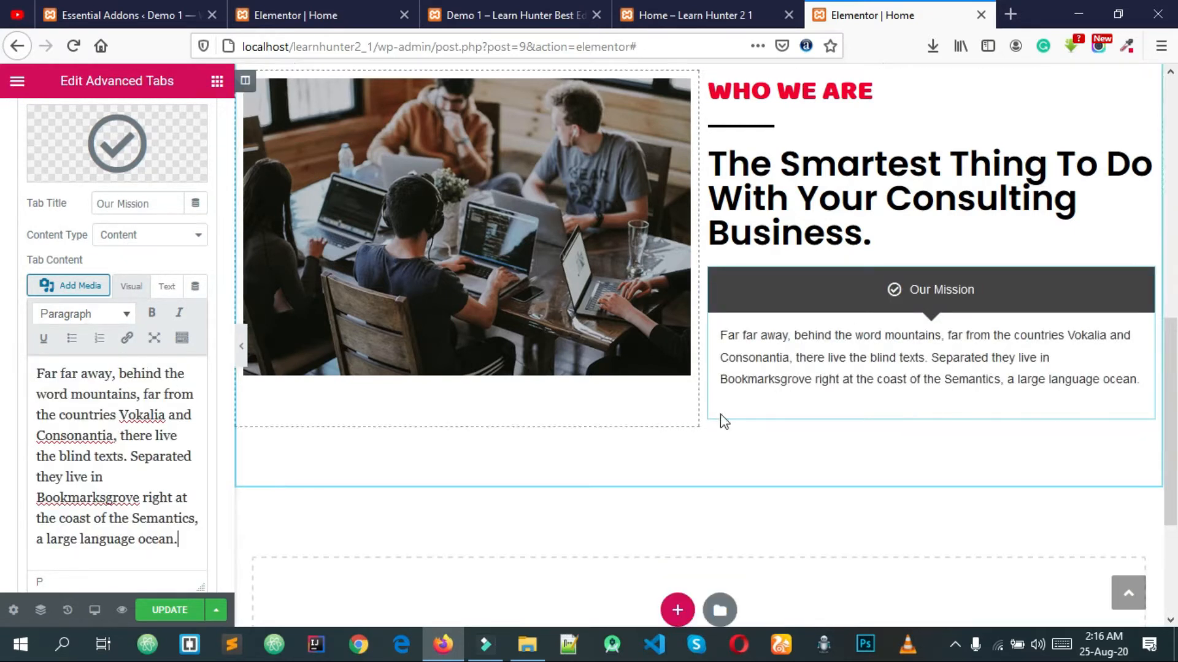
Step: Set the Our Mission tab's content type to Saved Templates and choose the Default Kit template
{"action": "left_click", "coordinate": [147, 240]}
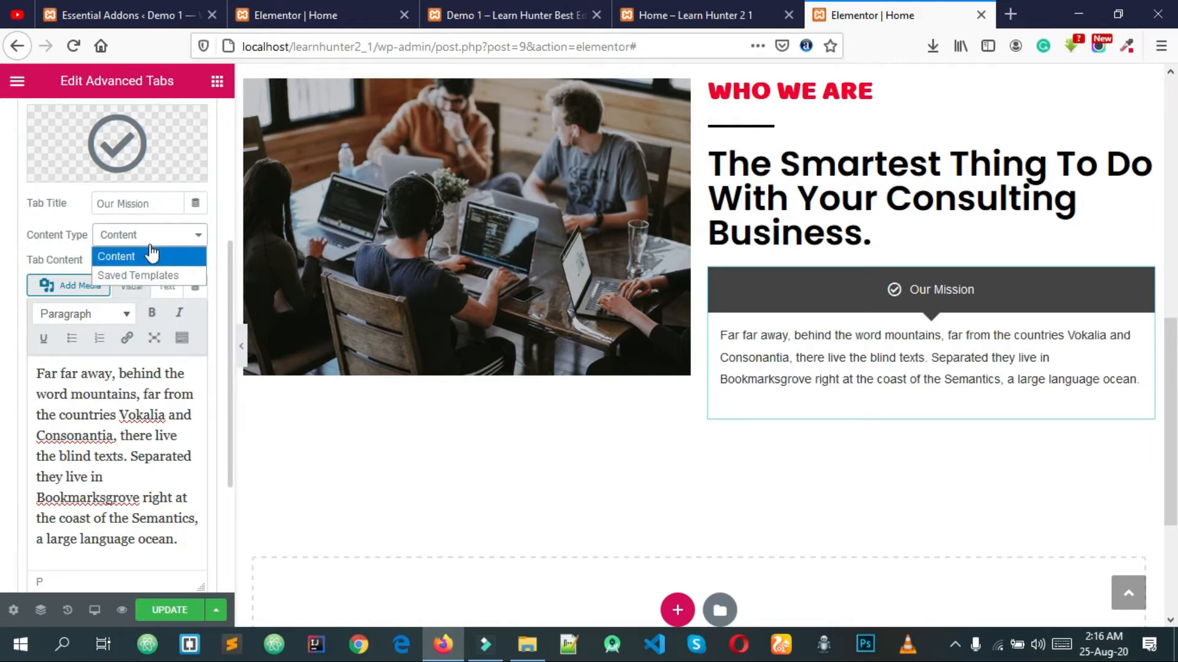
{"action": "left_click", "coordinate": [155, 236]}
{"action": "left_click", "coordinate": [157, 235]}
{"action": "left_click", "coordinate": [135, 274]}
{"action": "left_click", "coordinate": [146, 375]}
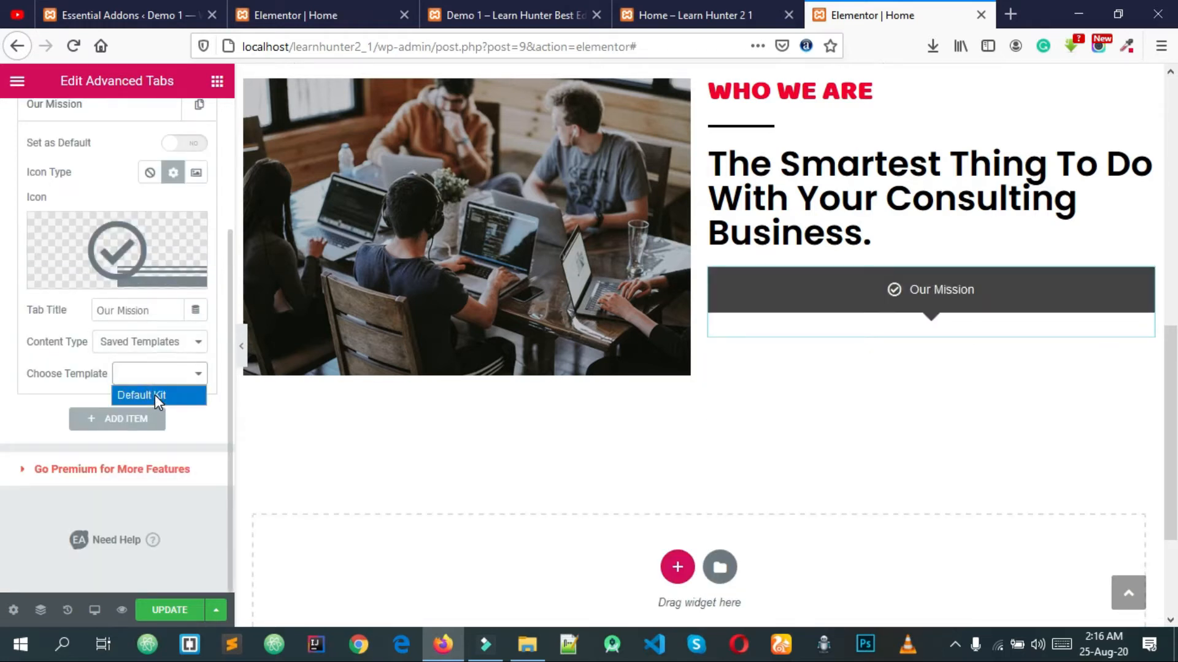
{"action": "left_click", "coordinate": [154, 395]}
{"action": "left_click", "coordinate": [149, 380]}
{"action": "left_click", "coordinate": [159, 390]}
{"action": "left_click", "coordinate": [157, 377]}
{"action": "left_click", "coordinate": [160, 375]}
{"action": "left_click", "coordinate": [161, 374]}
{"action": "left_click", "coordinate": [163, 379]}
{"action": "left_click", "coordinate": [165, 379]}
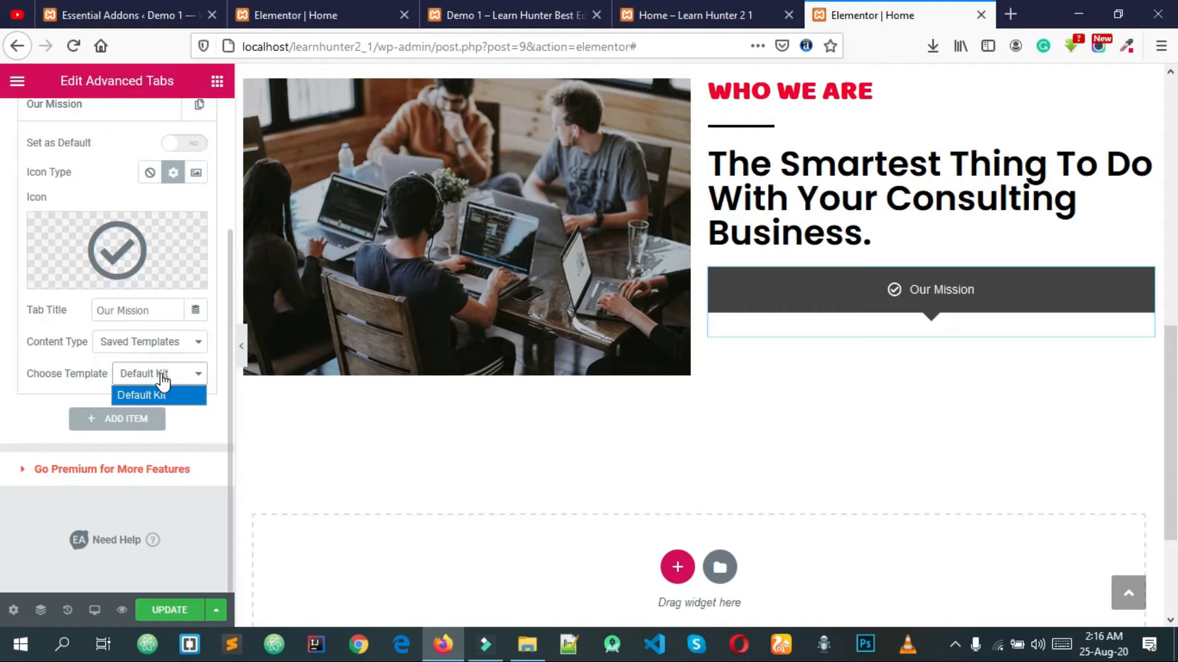
{"action": "left_click", "coordinate": [157, 377]}
{"action": "left_click", "coordinate": [159, 378]}
{"action": "left_click", "coordinate": [164, 376]}
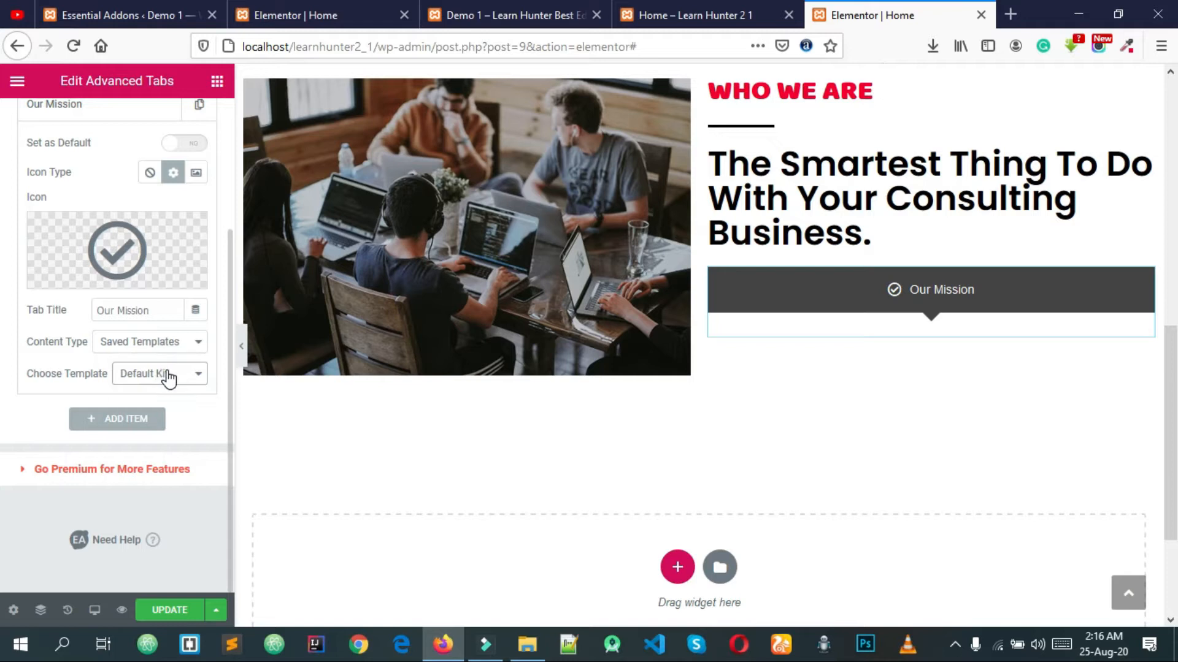
Step: Set the Our Mission tab's content type back to Content
{"action": "left_click", "coordinate": [147, 344]}
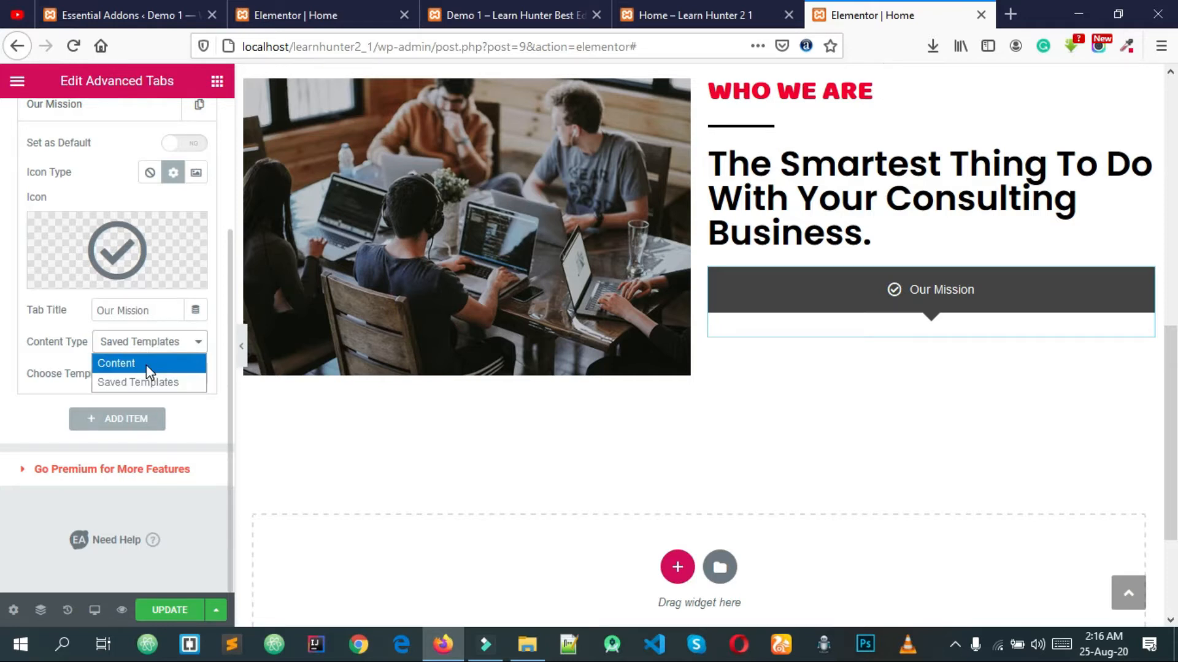
{"action": "left_click", "coordinate": [146, 365]}
{"action": "left_click", "coordinate": [146, 349]}
{"action": "left_click", "coordinate": [155, 350]}
{"action": "left_click", "coordinate": [155, 349]}
{"action": "left_click", "coordinate": [158, 362]}
Step: Review the Our Mission tab's icon, title and content settings, and collapse the item
{"action": "scroll", "coordinate": [161, 364], "scroll_direction": "down", "scroll_amount": 1}
{"action": "scroll", "coordinate": [122, 481], "scroll_direction": "down", "scroll_amount": 2}
{"action": "scroll", "coordinate": [92, 454], "scroll_direction": "down", "scroll_amount": 1}
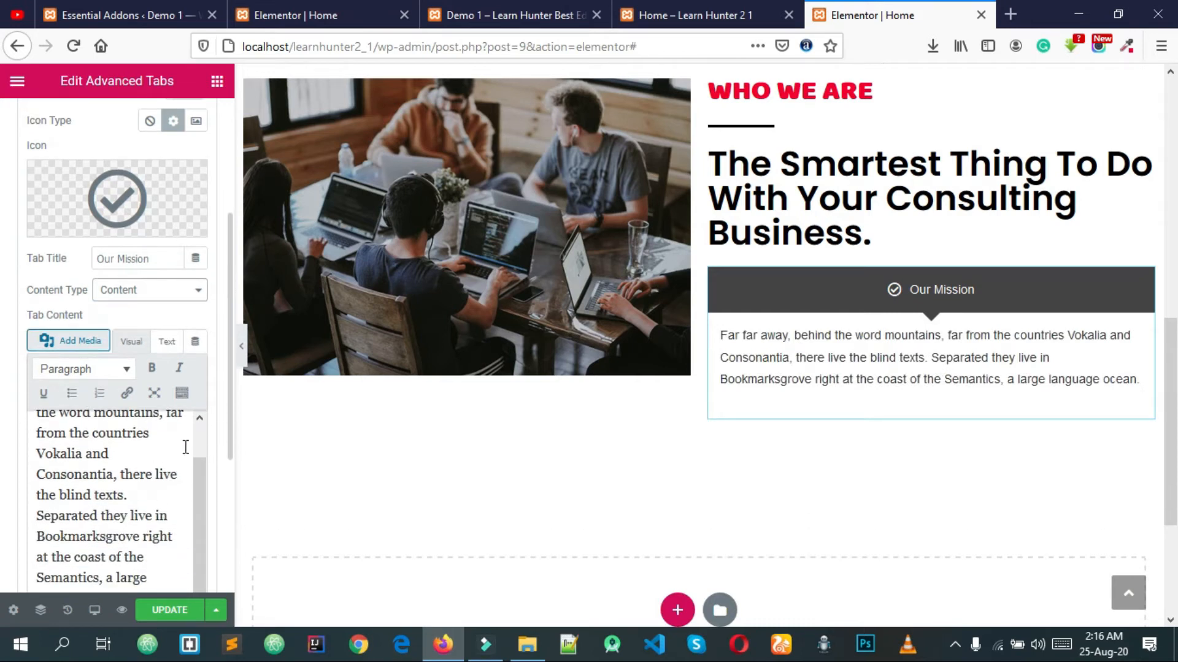
{"action": "scroll", "coordinate": [43, 412], "scroll_direction": "up", "scroll_amount": 2}
{"action": "scroll", "coordinate": [163, 350], "scroll_direction": "up", "scroll_amount": 3}
{"action": "scroll", "coordinate": [153, 417], "scroll_direction": "down", "scroll_amount": 1}
{"action": "scroll", "coordinate": [143, 469], "scroll_direction": "down", "scroll_amount": 4}
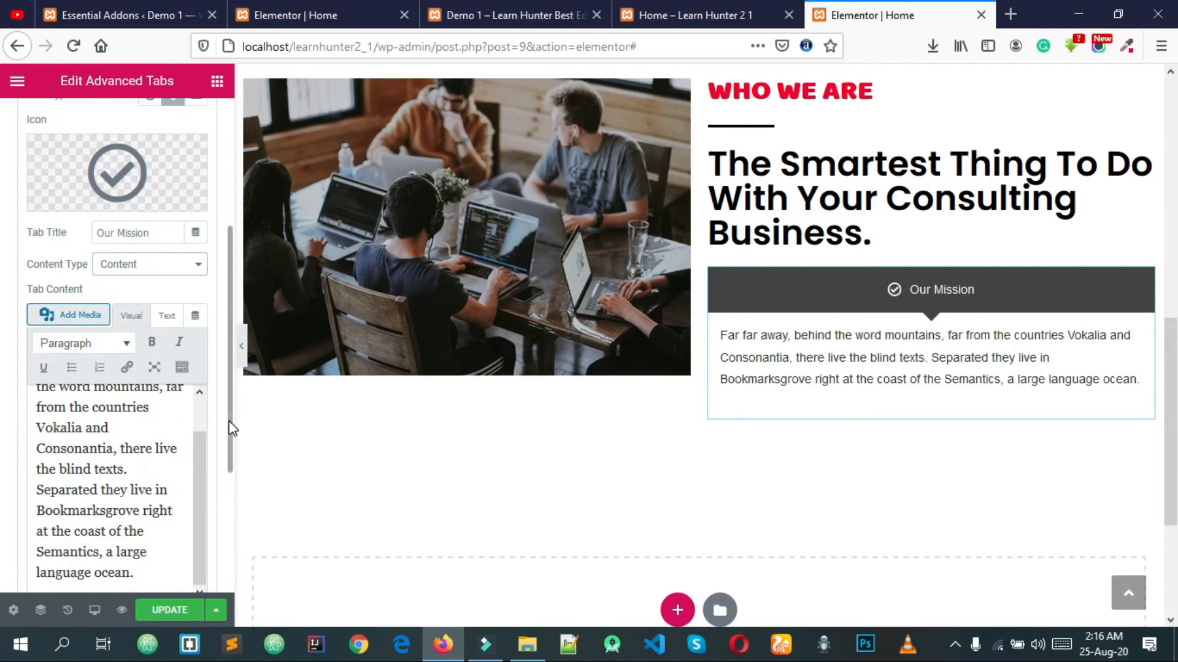
{"action": "left_click_drag", "start_coordinate": [230, 428], "coordinate": [233, 515]}
{"action": "scroll", "coordinate": [116, 495], "scroll_direction": "down", "scroll_amount": 2}
{"action": "scroll", "coordinate": [120, 442], "scroll_direction": "up", "scroll_amount": 5}
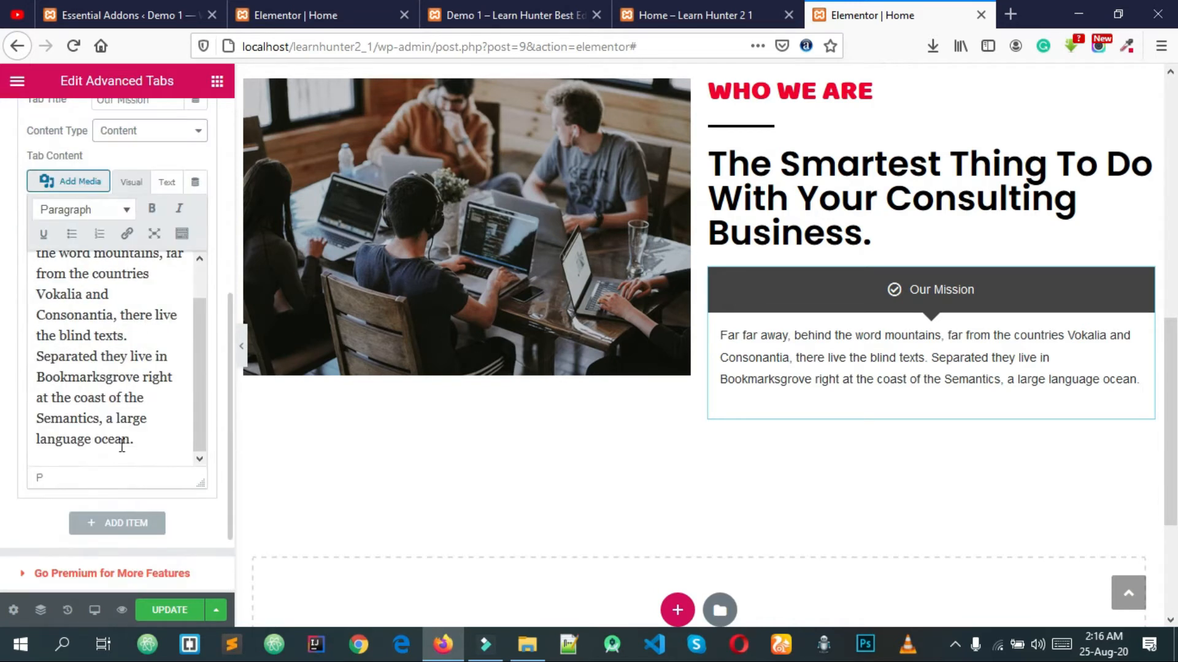
{"action": "scroll", "coordinate": [218, 338], "scroll_direction": "up", "scroll_amount": 5}
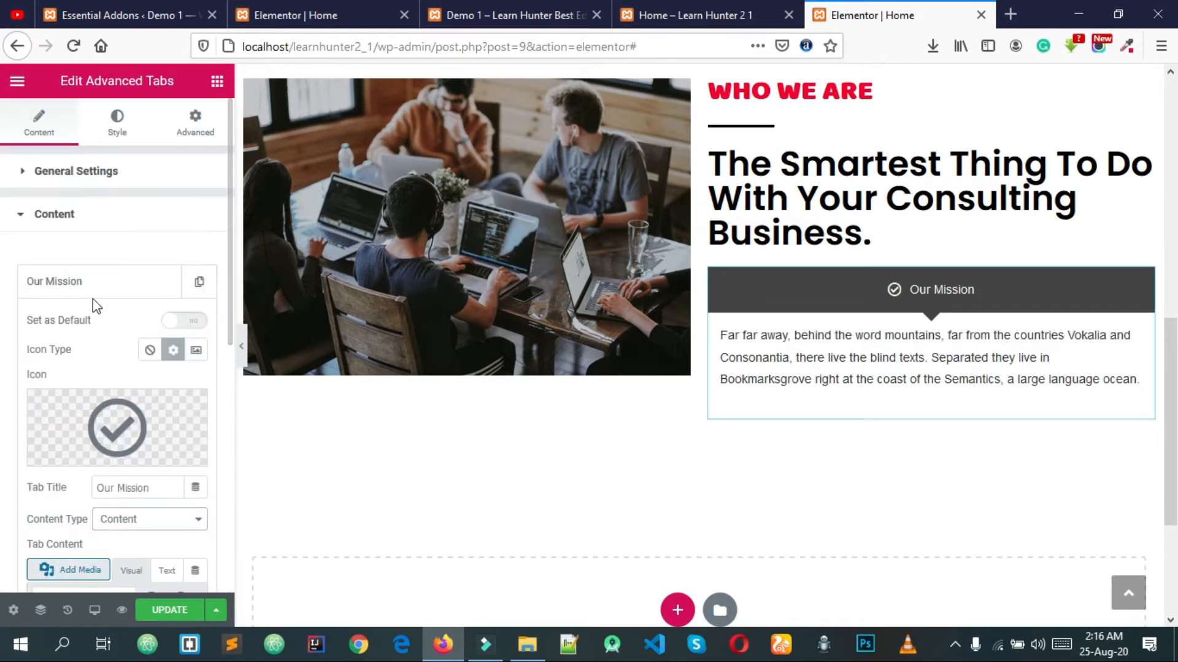
{"action": "left_click", "coordinate": [82, 295]}
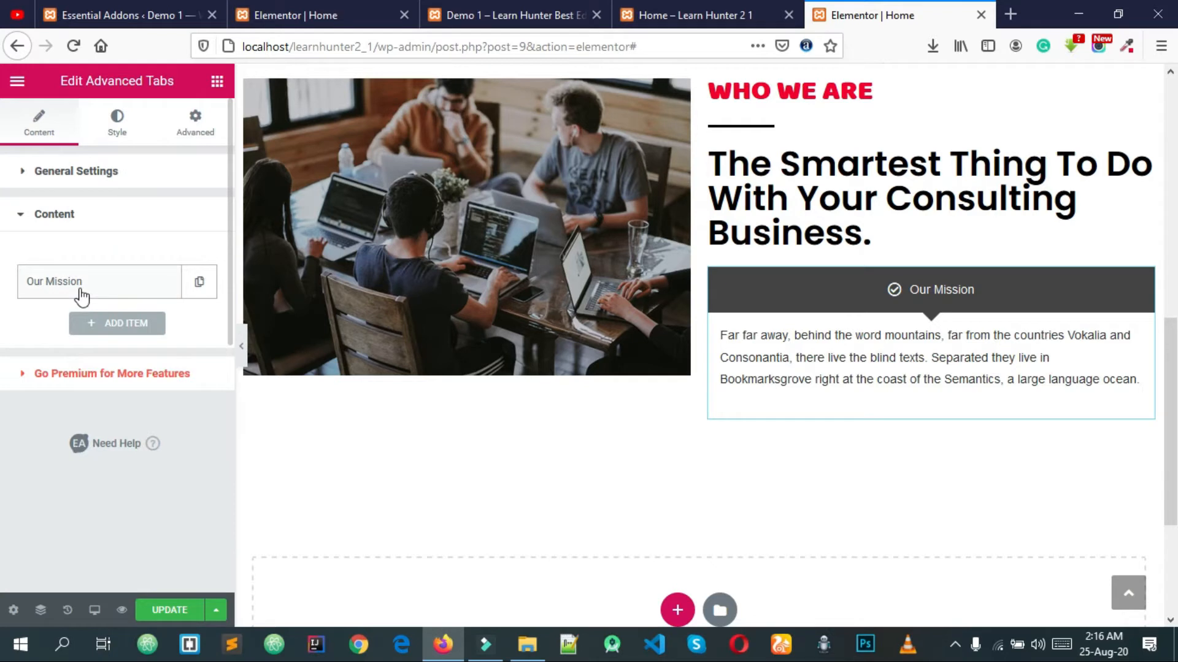
Step: Sample the red of the WHO WE ARE heading on the Demo 1 page with the colour picker
{"action": "left_click", "coordinate": [118, 129]}
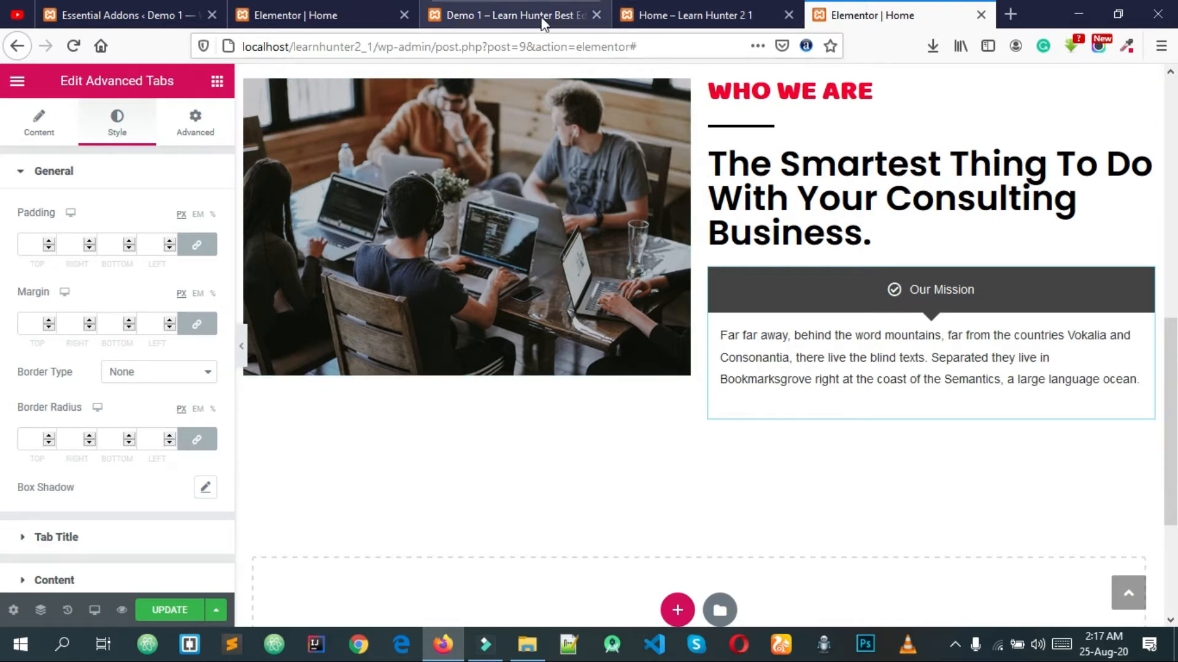
{"action": "left_click", "coordinate": [544, 18]}
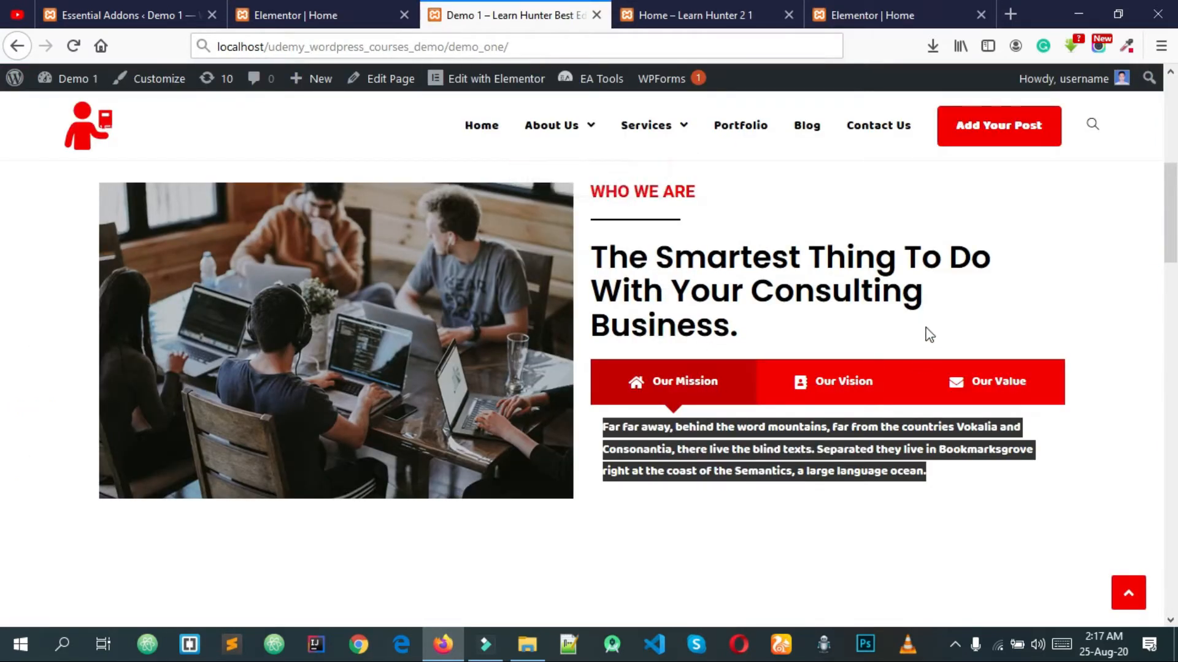
{"action": "left_click", "coordinate": [1126, 46]}
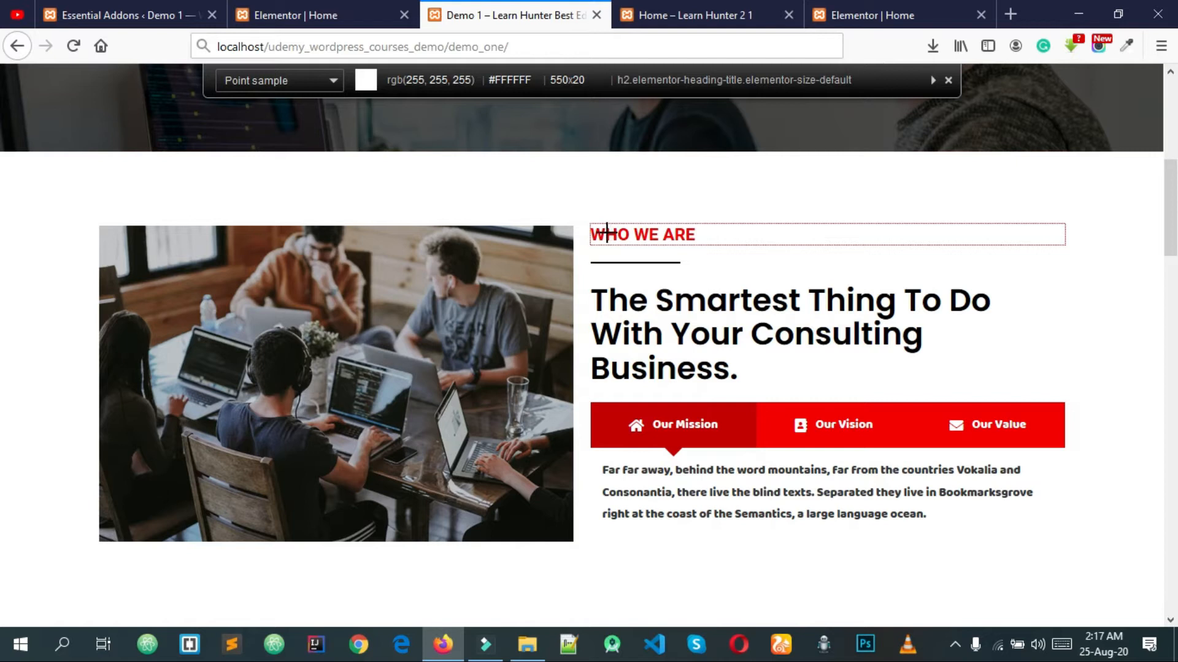
{"action": "left_click", "coordinate": [601, 230]}
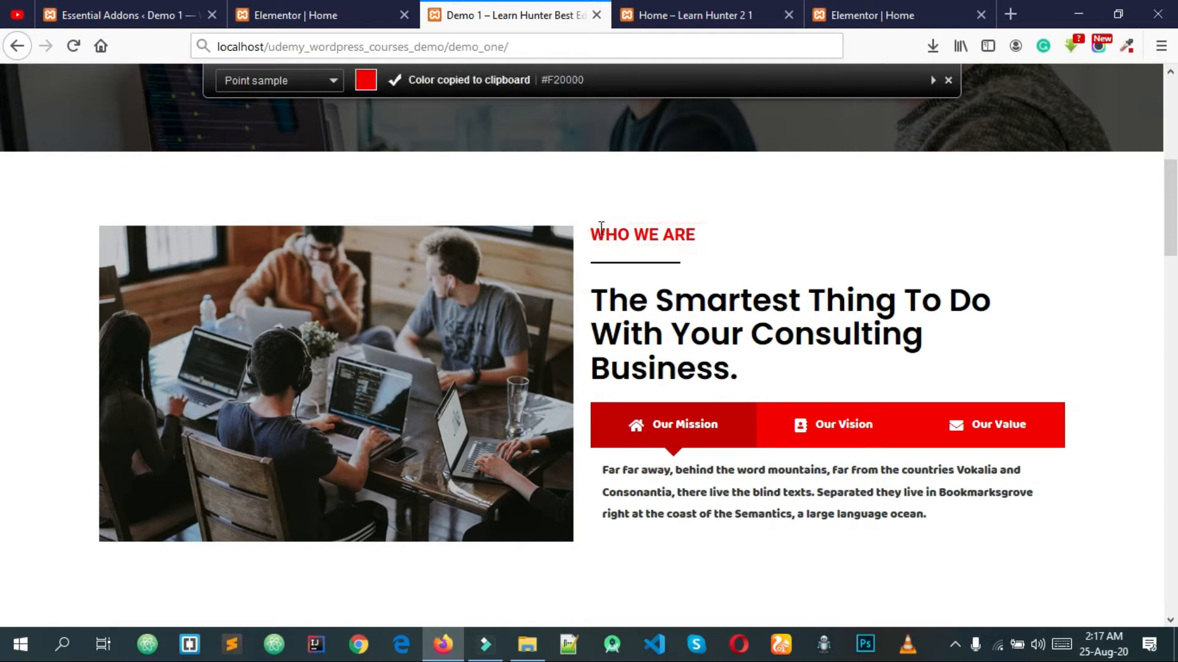
Step: Set the normal-state background colour of the Advanced Tabs titles in the Elementor editor to the copied red #F20000
{"action": "left_click", "coordinate": [693, 14]}
{"action": "left_click", "coordinate": [868, 14]}
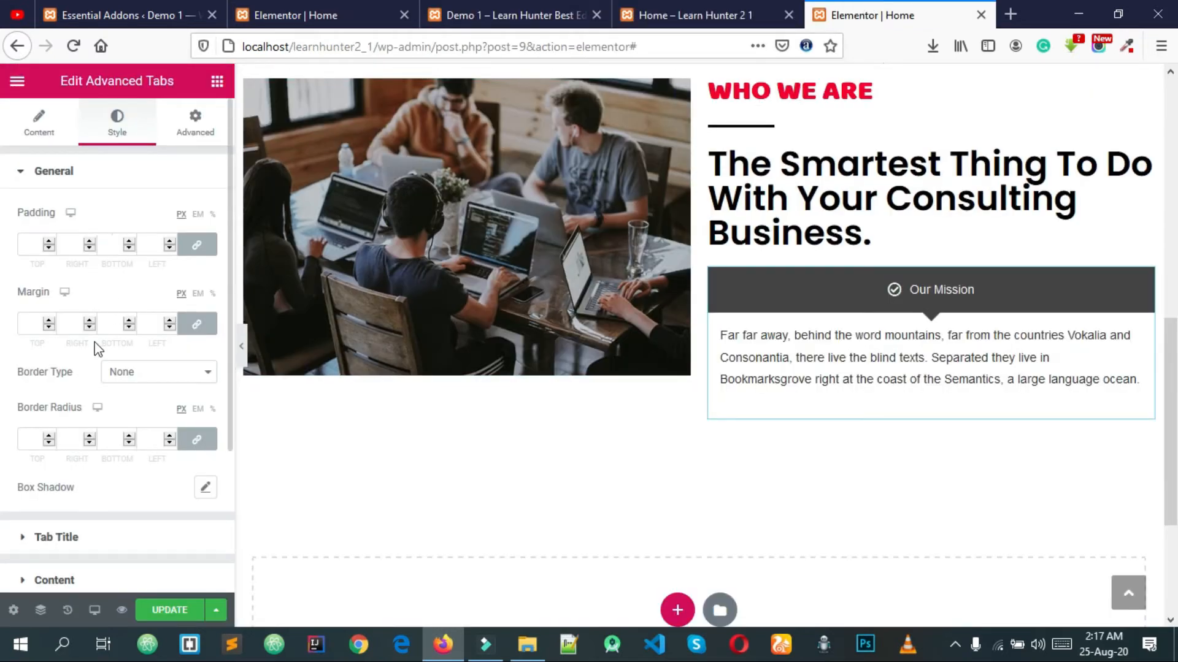
{"action": "scroll", "coordinate": [95, 356], "scroll_direction": "down", "scroll_amount": 2}
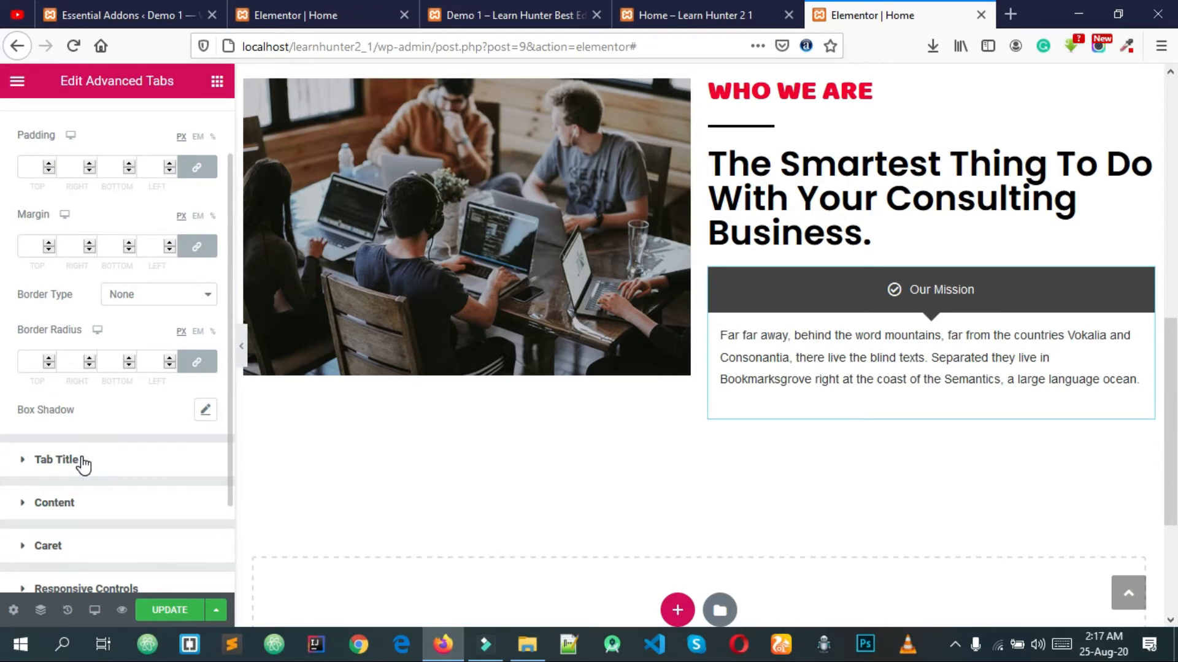
{"action": "left_click", "coordinate": [82, 461]}
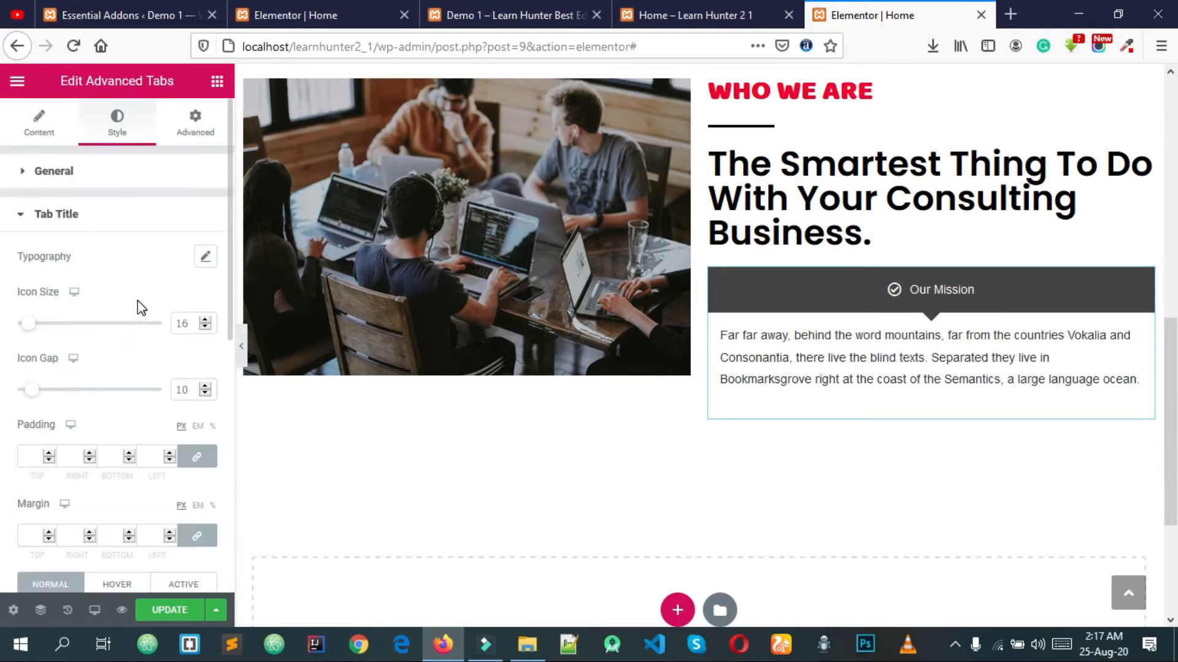
{"action": "scroll", "coordinate": [163, 384], "scroll_direction": "down", "scroll_amount": 3}
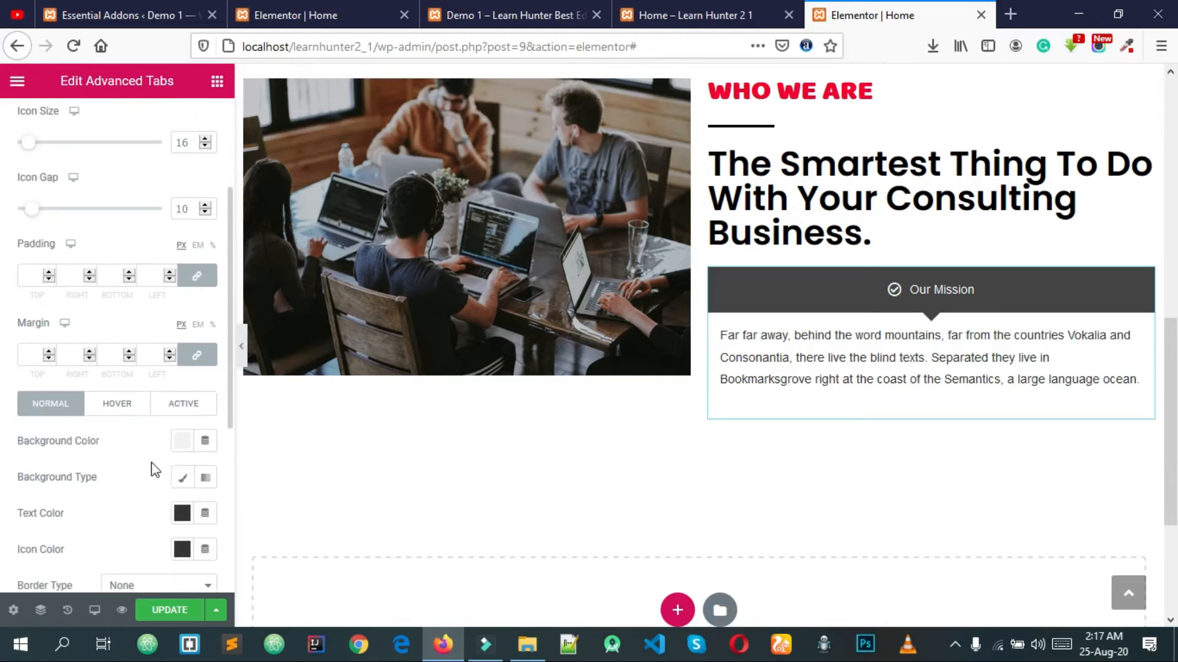
{"action": "left_click", "coordinate": [183, 442]}
{"action": "left_click", "coordinate": [184, 447]}
{"action": "left_click", "coordinate": [184, 447]}
{"action": "key", "text": "ctrl+v"}
{"action": "left_click", "coordinate": [150, 462]}
{"action": "scroll", "coordinate": [163, 442], "scroll_direction": "up", "scroll_amount": 3}
{"action": "left_click", "coordinate": [85, 227]}
Step: Duplicate the Our Mission tab item in the Advanced Tabs content and update the page
{"action": "left_click", "coordinate": [39, 125]}
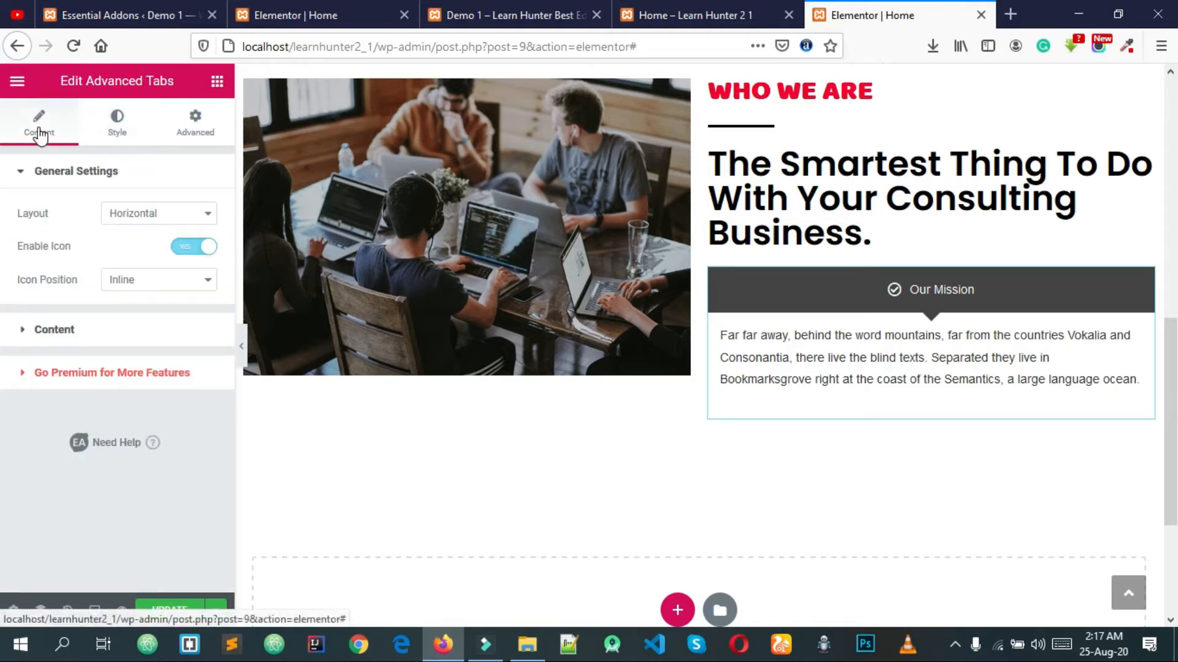
{"action": "left_click", "coordinate": [72, 334]}
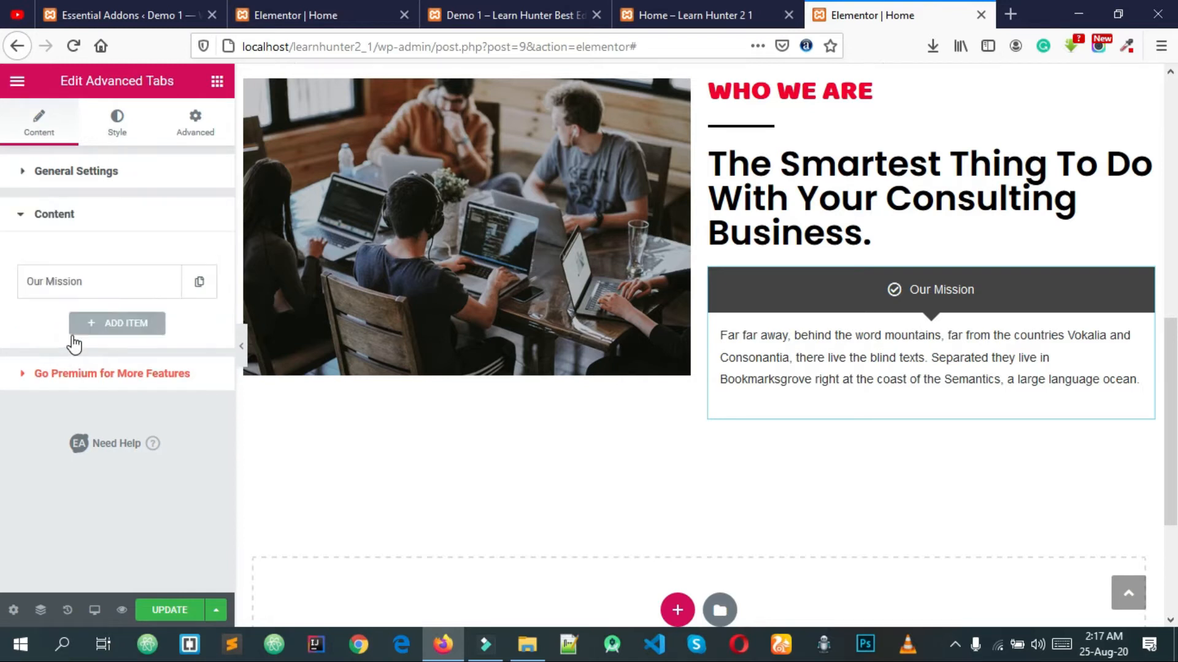
{"action": "left_click", "coordinate": [164, 282]}
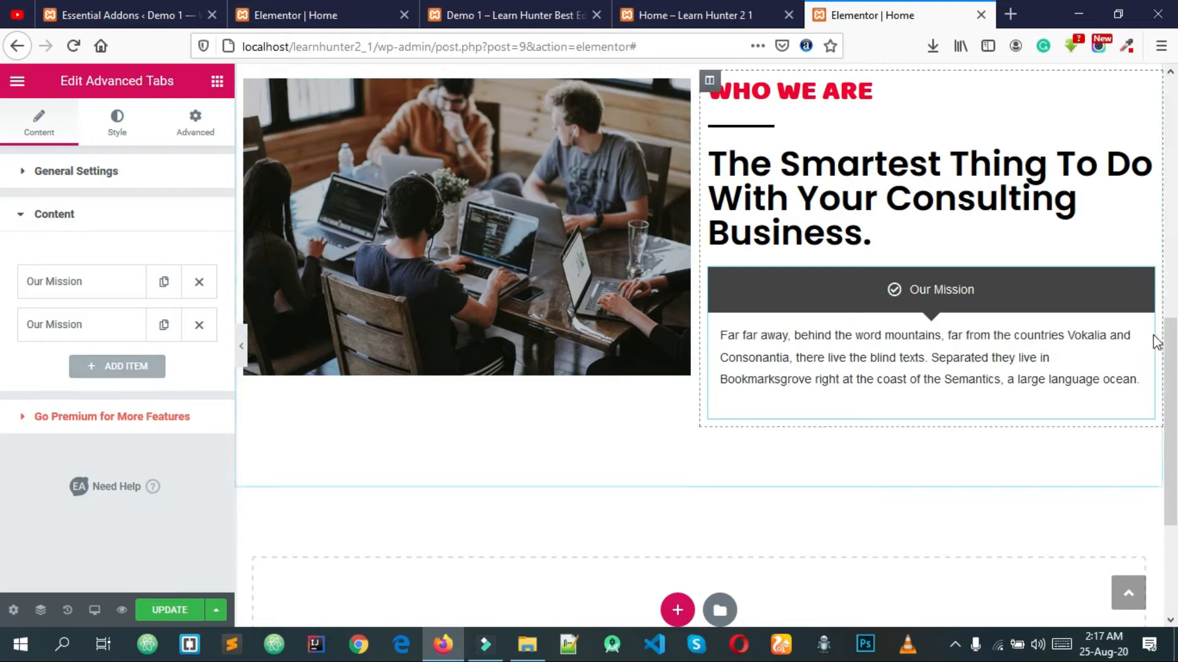
{"action": "left_click", "coordinate": [172, 611]}
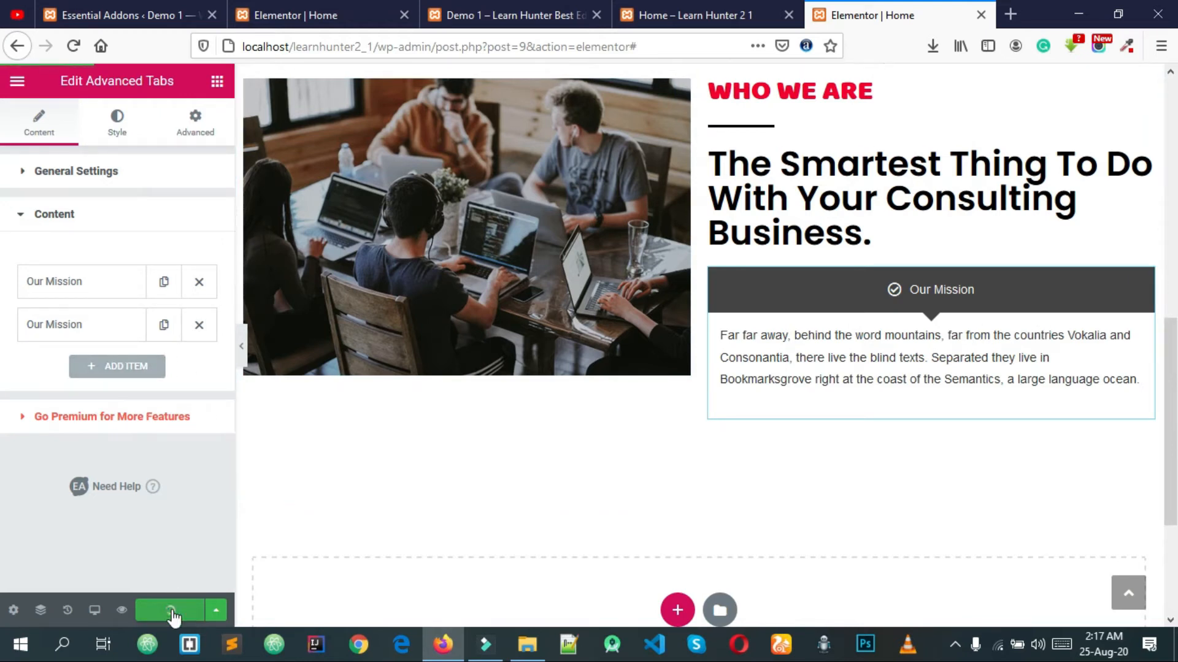
Step: Check the second tab's name on the Demo 1 page and retitle the duplicated tab Our Vision
{"action": "left_click", "coordinate": [106, 330]}
{"action": "scroll", "coordinate": [146, 423], "scroll_direction": "down", "scroll_amount": 2}
{"action": "left_click", "coordinate": [541, 8]}
{"action": "left_click", "coordinate": [871, 13]}
{"action": "scroll", "coordinate": [142, 356], "scroll_direction": "down", "scroll_amount": 1}
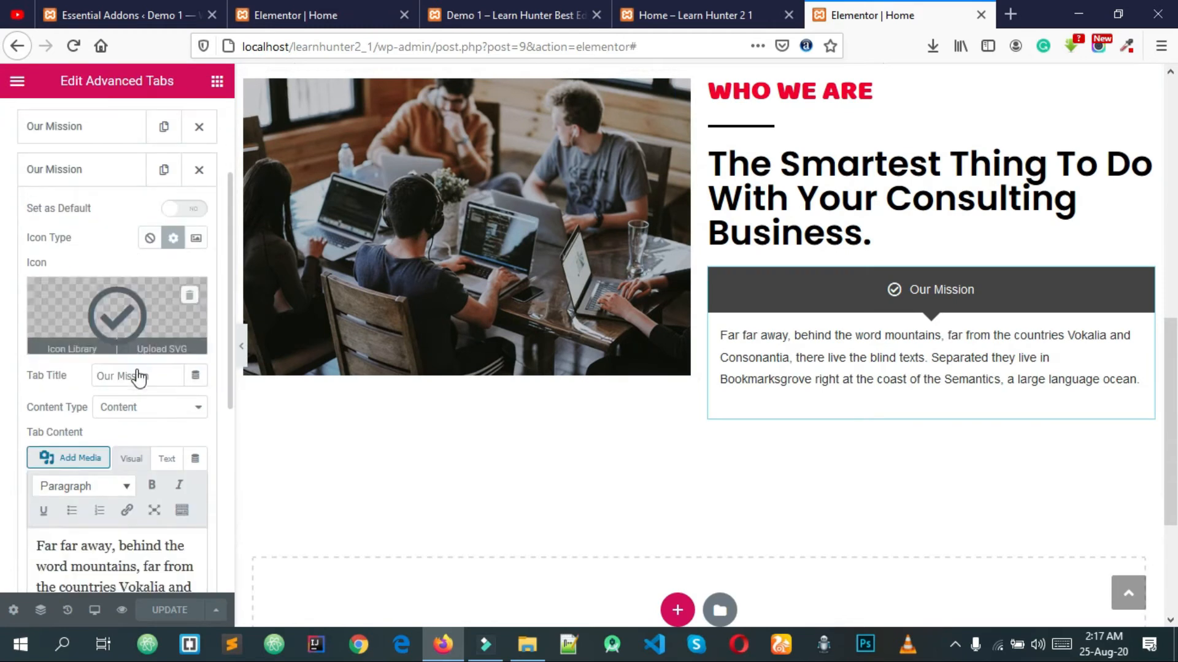
{"action": "left_click_drag", "start_coordinate": [153, 376], "coordinate": [120, 376]}
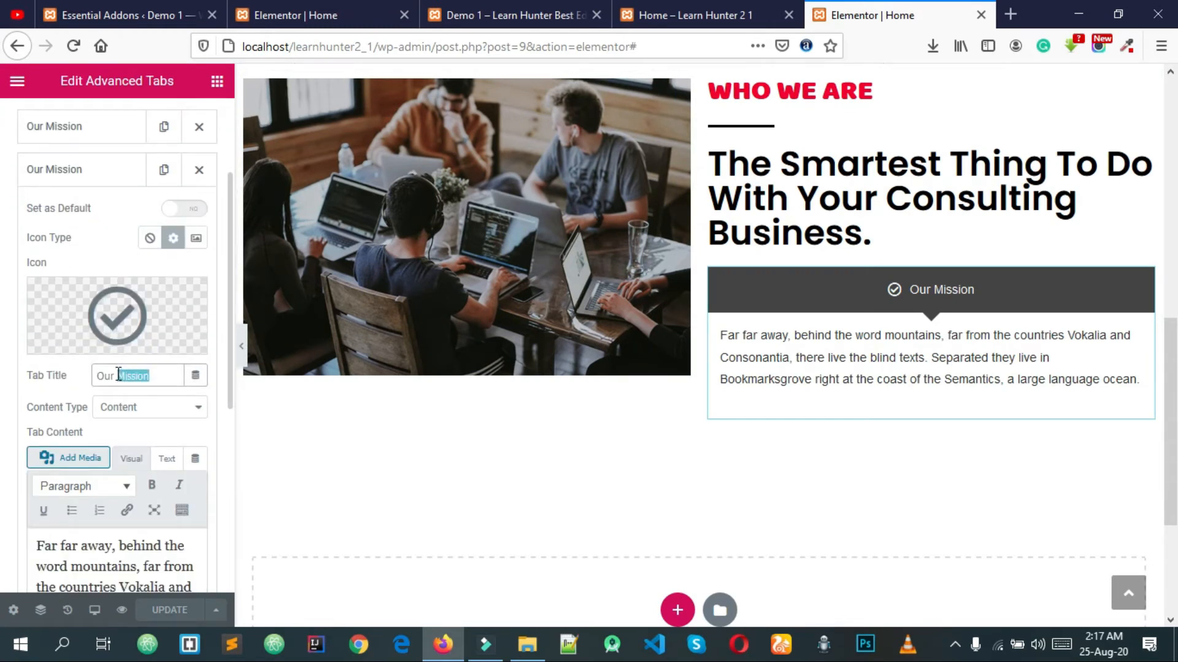
{"action": "type", "text": "Vi"}
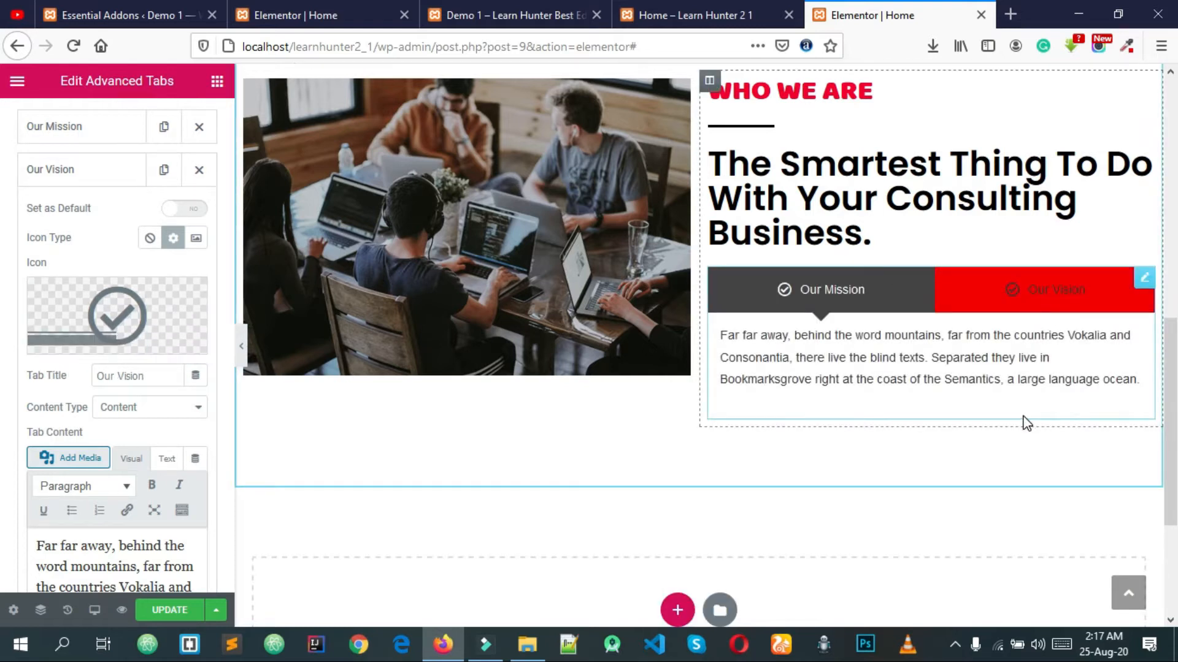
{"action": "scroll", "coordinate": [123, 380], "scroll_direction": "up", "scroll_amount": 2}
{"action": "left_click", "coordinate": [88, 227]}
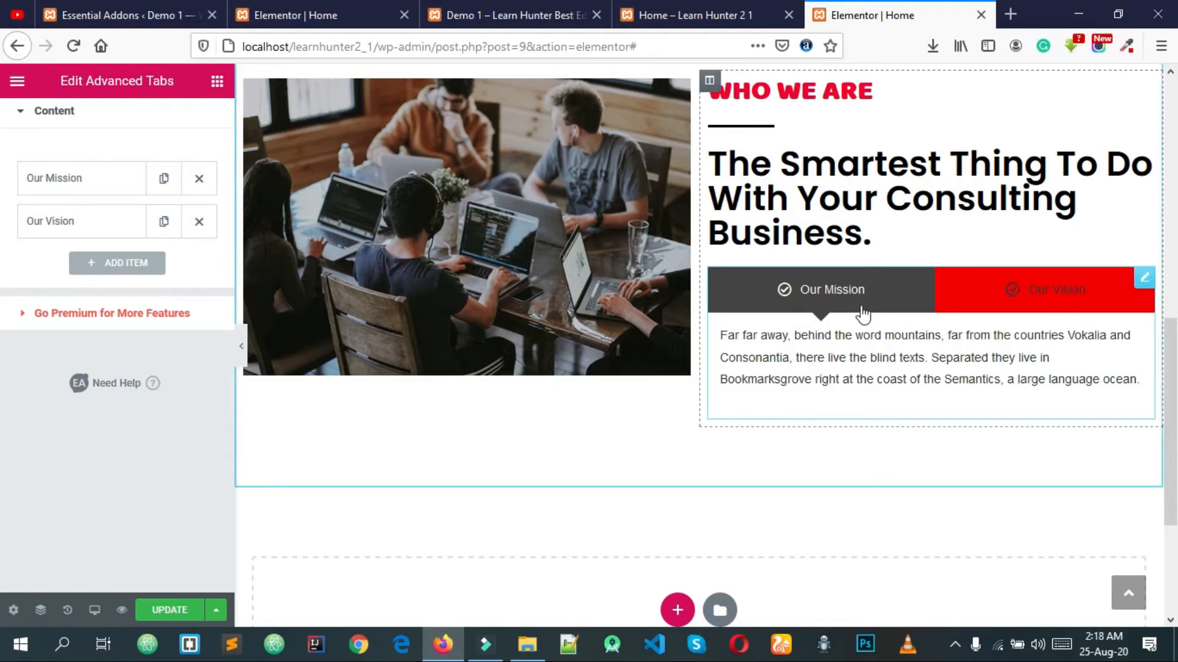
Step: Switch between the Our Vision and Our Mission tabs on the page preview and review the Our Vision item's settings
{"action": "scroll", "coordinate": [887, 335], "scroll_direction": "up", "scroll_amount": 3}
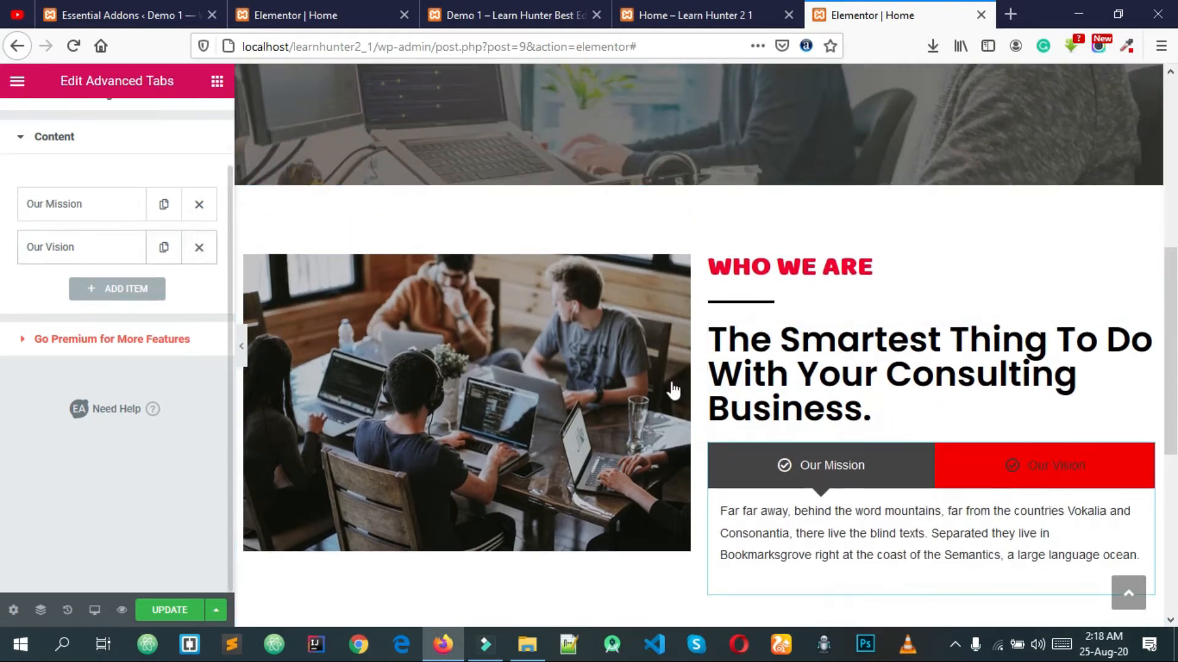
{"action": "scroll", "coordinate": [1015, 482], "scroll_direction": "down", "scroll_amount": 2}
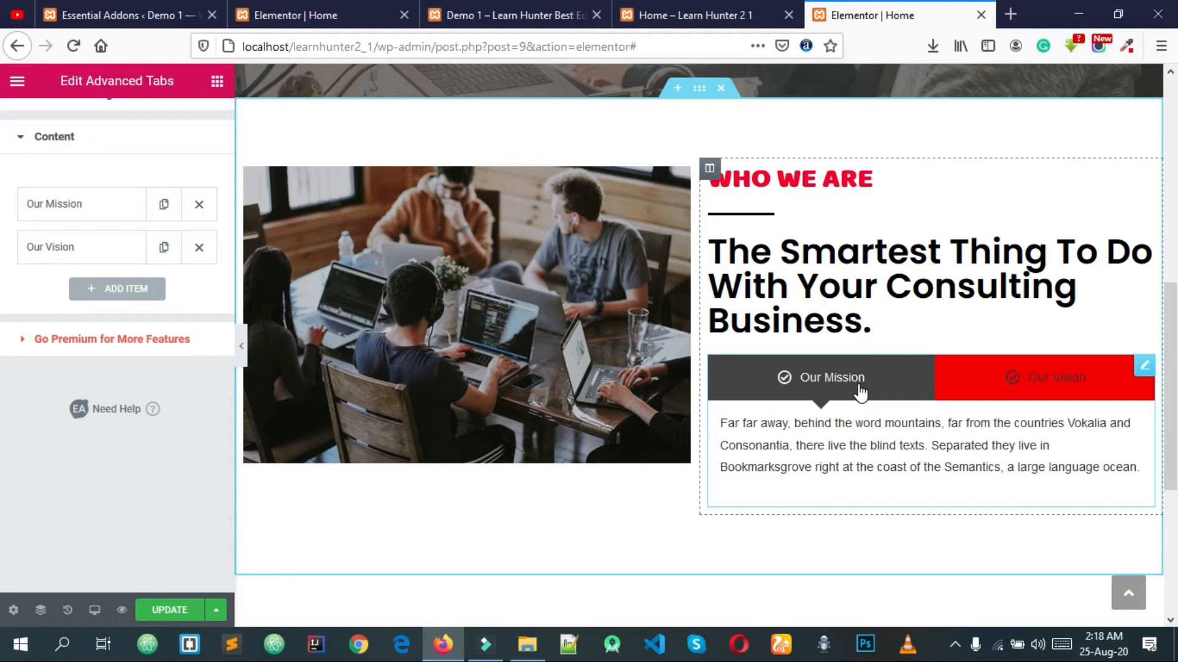
{"action": "left_click", "coordinate": [1051, 386]}
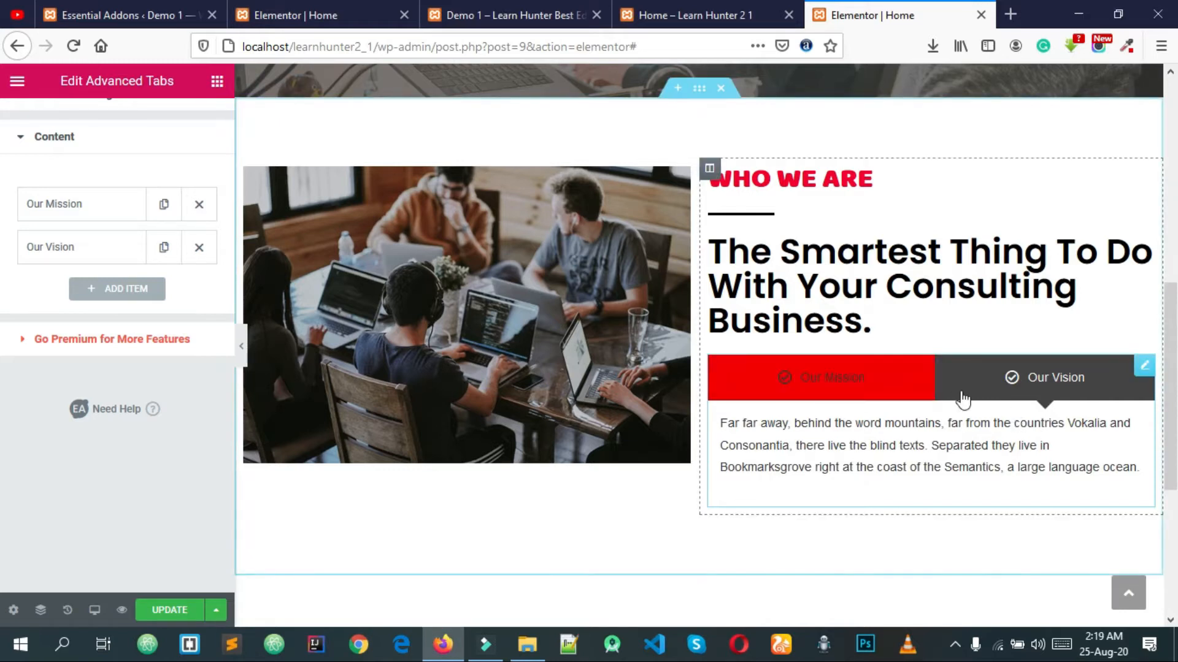
{"action": "left_click", "coordinate": [855, 385]}
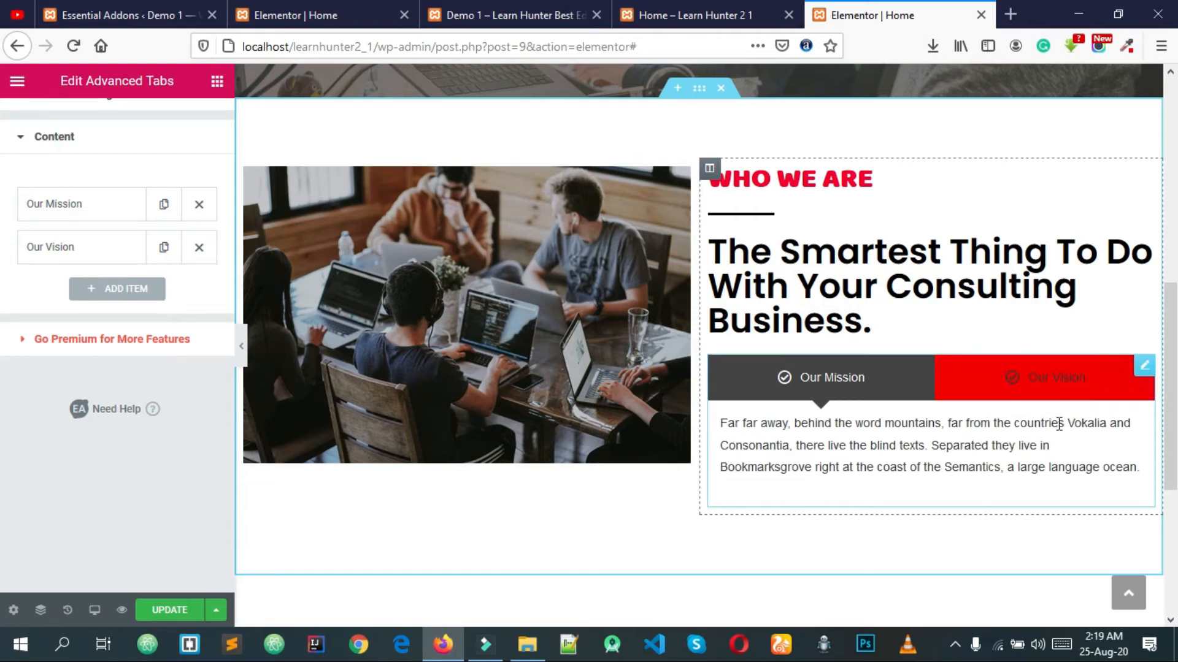
{"action": "scroll", "coordinate": [86, 294], "scroll_direction": "up", "scroll_amount": 2}
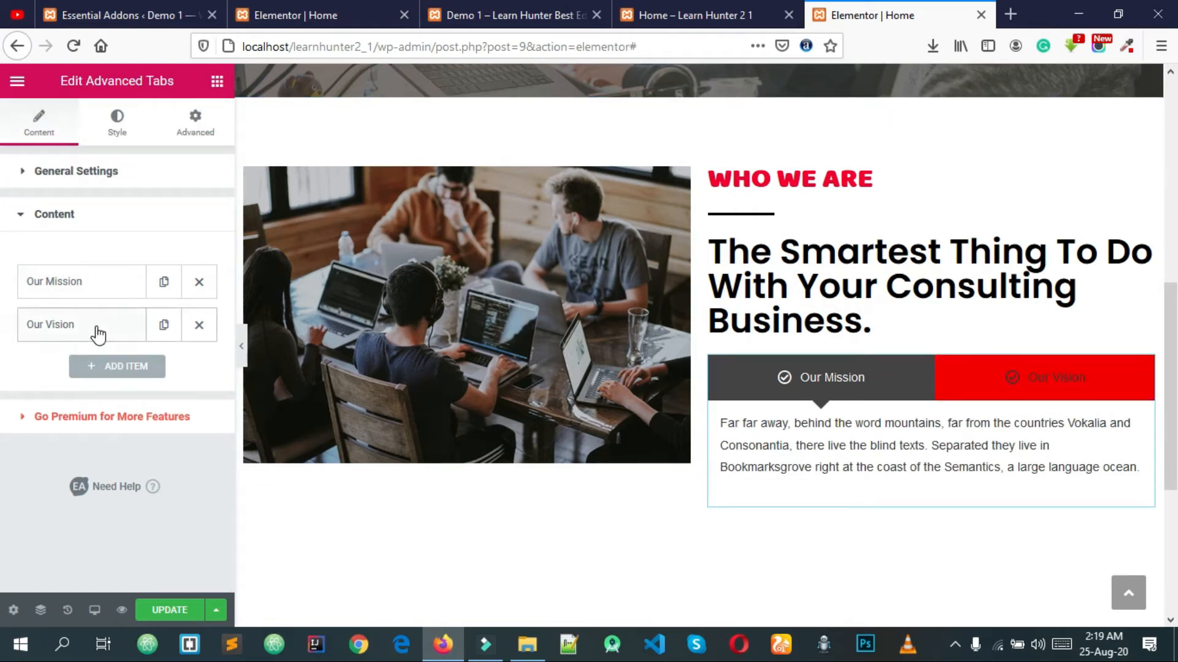
{"action": "left_click", "coordinate": [73, 329]}
{"action": "scroll", "coordinate": [80, 337], "scroll_direction": "down", "scroll_amount": 3}
{"action": "scroll", "coordinate": [84, 340], "scroll_direction": "up", "scroll_amount": 1}
{"action": "scroll", "coordinate": [107, 288], "scroll_direction": "down", "scroll_amount": 1}
{"action": "scroll", "coordinate": [107, 325], "scroll_direction": "up", "scroll_amount": 3}
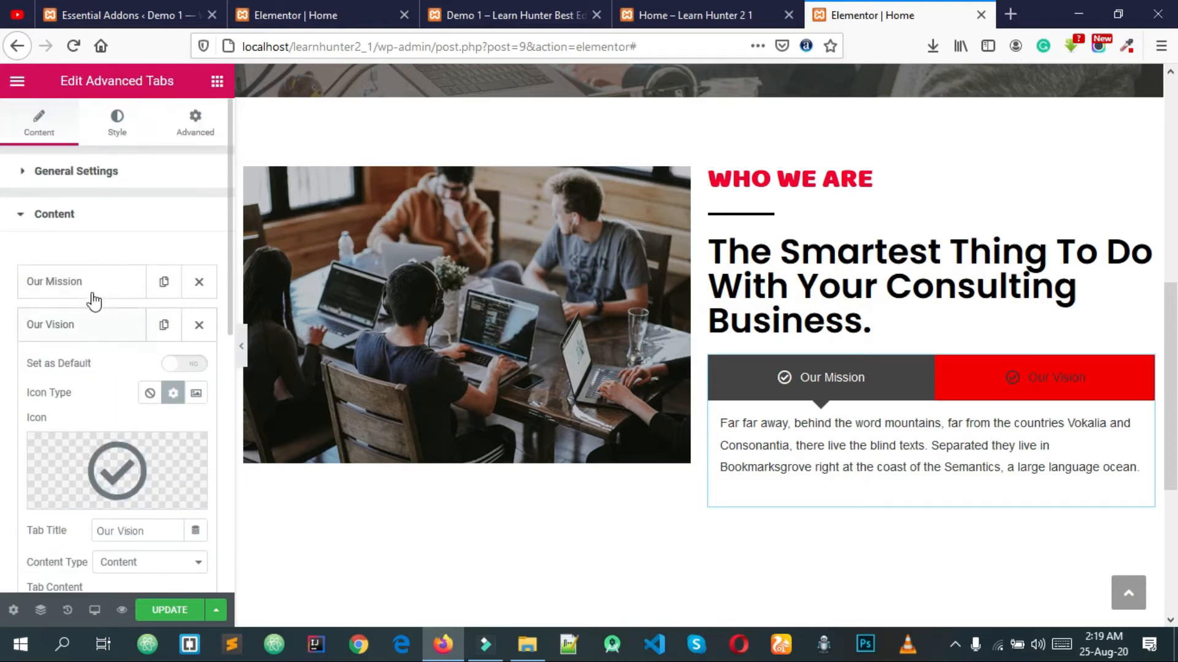
{"action": "left_click", "coordinate": [78, 323]}
Step: Set the font family of the Advanced Tabs widget's tab titles to Poppins
{"action": "left_click", "coordinate": [118, 127]}
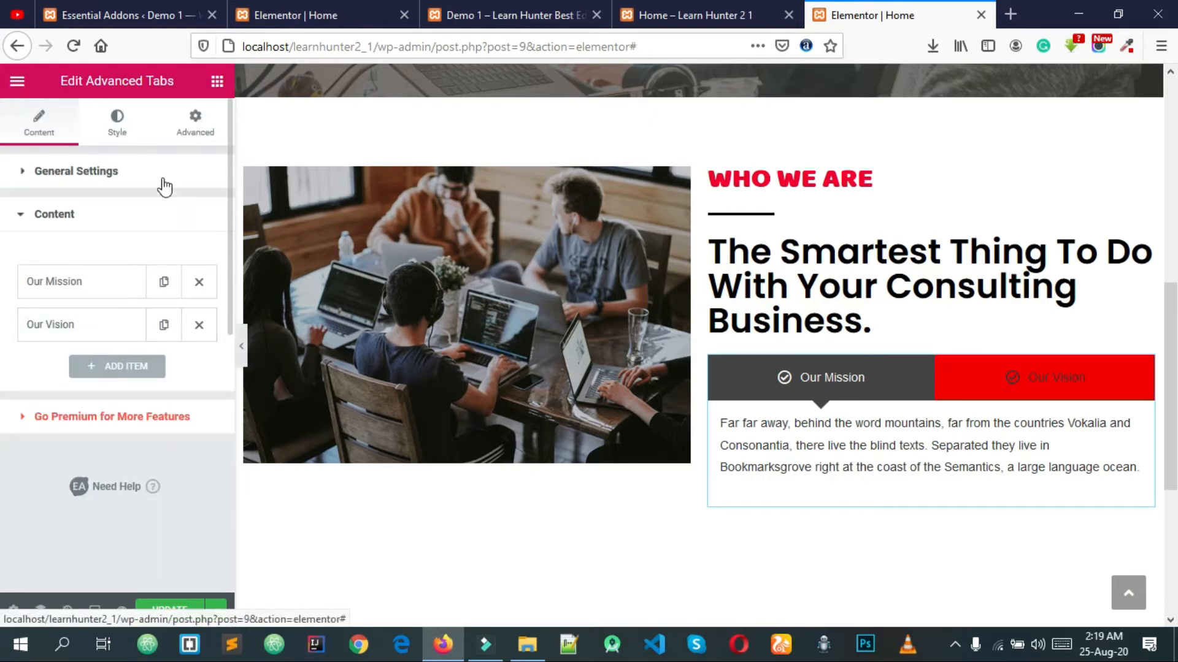
{"action": "scroll", "coordinate": [95, 245], "scroll_direction": "down", "scroll_amount": 5}
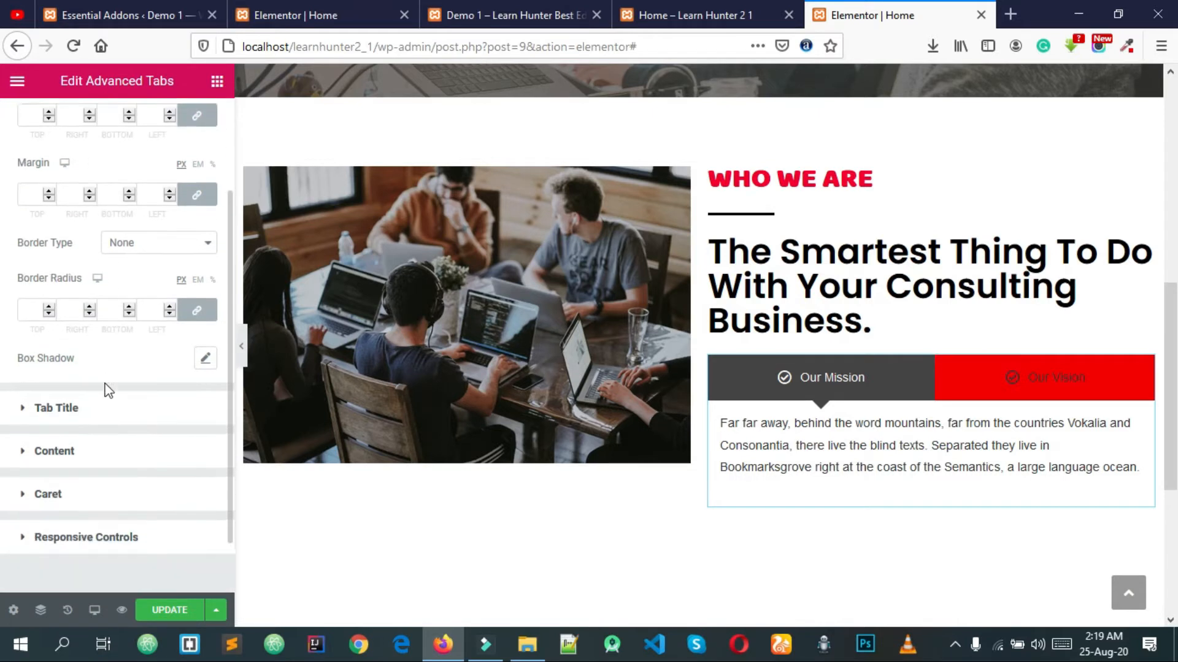
{"action": "scroll", "coordinate": [67, 362], "scroll_direction": "up", "scroll_amount": 1}
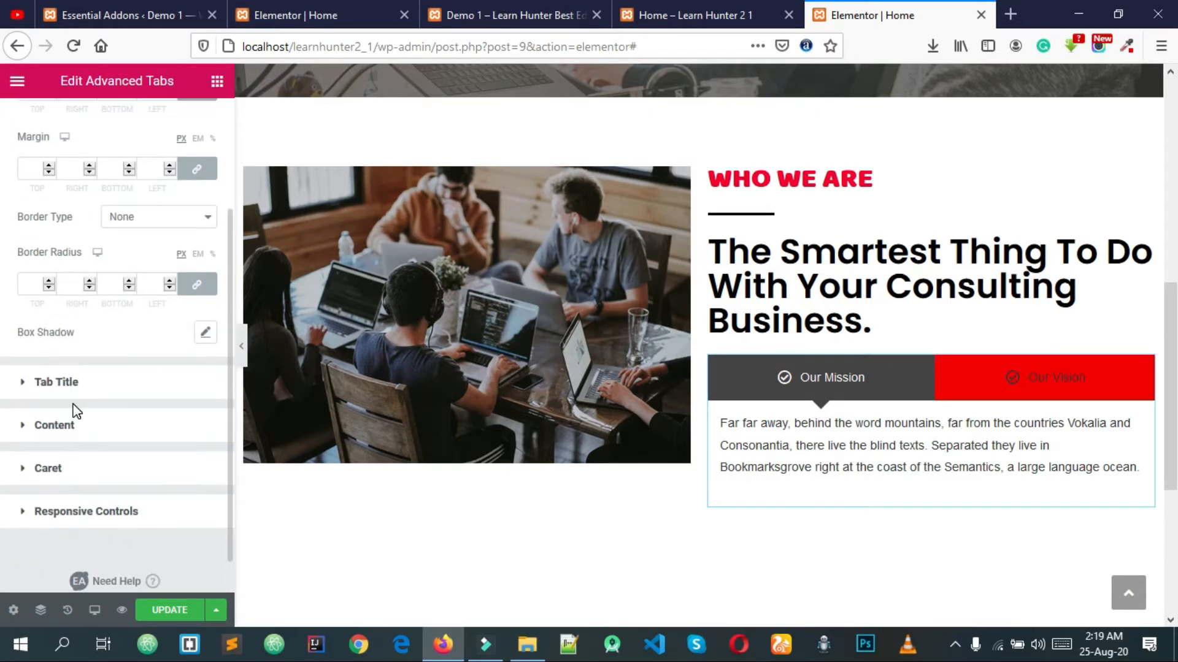
{"action": "left_click", "coordinate": [74, 387]}
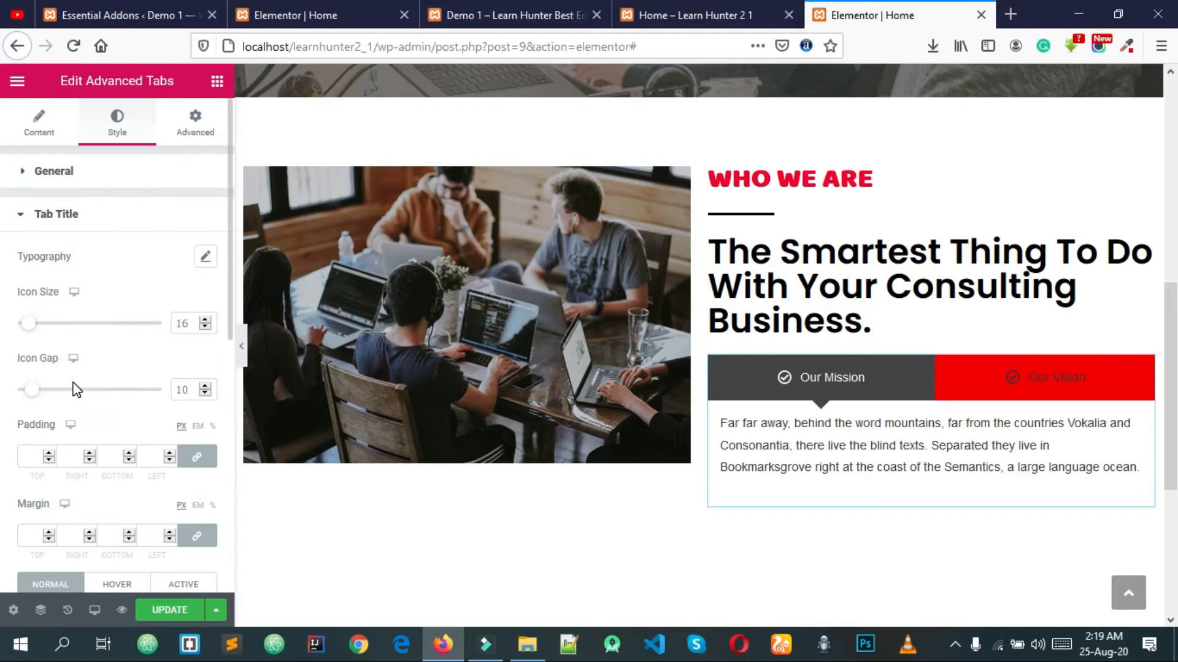
{"action": "left_click", "coordinate": [203, 258]}
{"action": "left_click", "coordinate": [157, 307]}
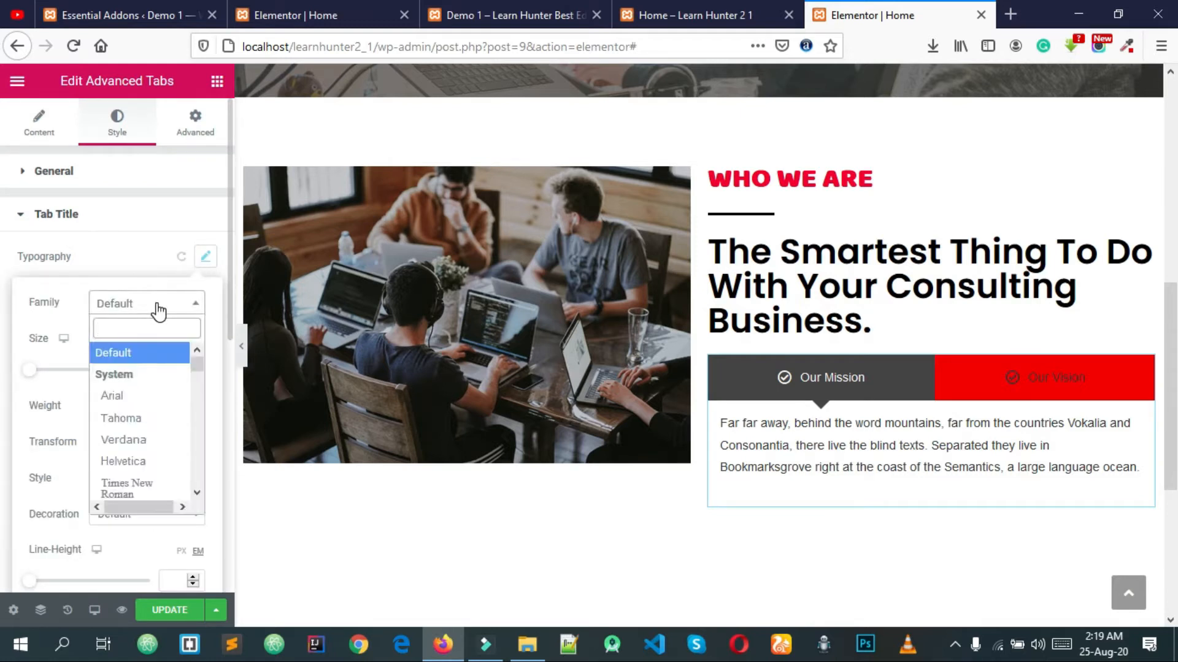
{"action": "type", "text": "pop"}
{"action": "key", "text": "Return"}
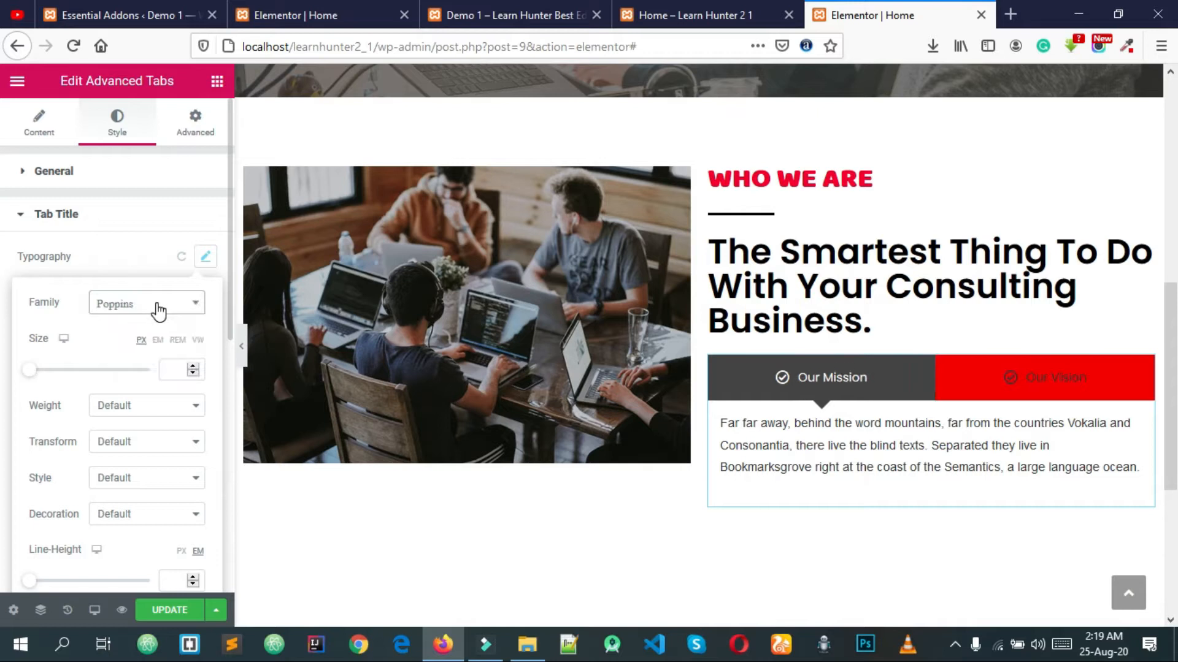
Step: Set the tab title typography to size 14 px, weight Bold and Uppercase transform
{"action": "left_click", "coordinate": [166, 369]}
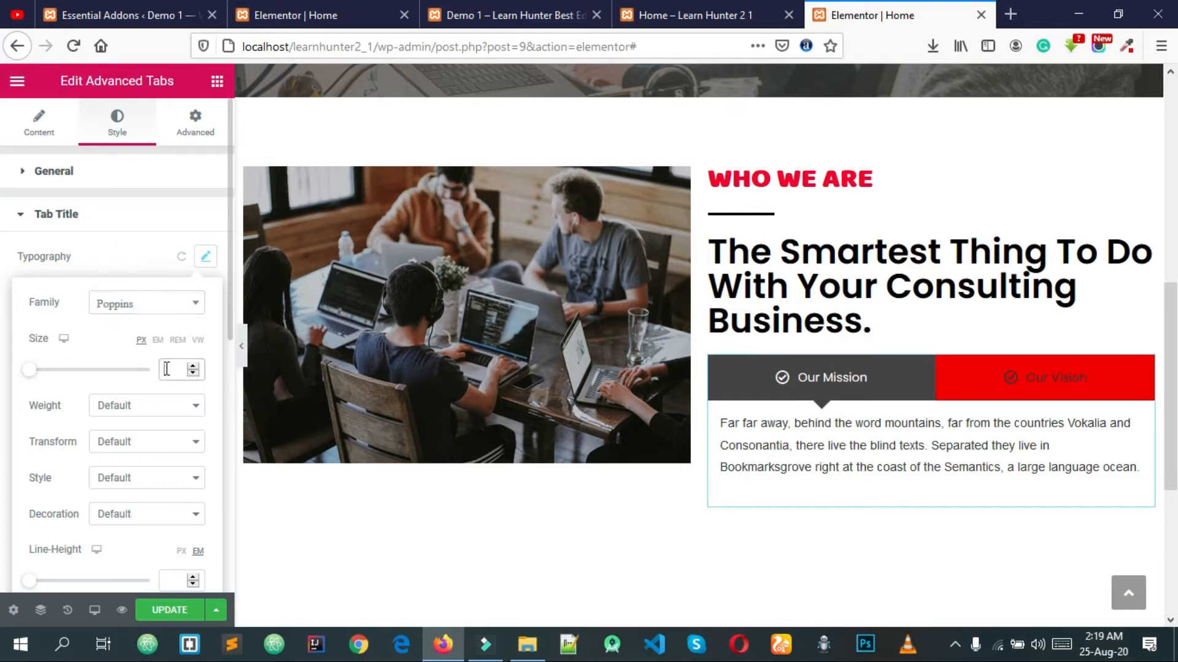
{"action": "type", "text": "16"}
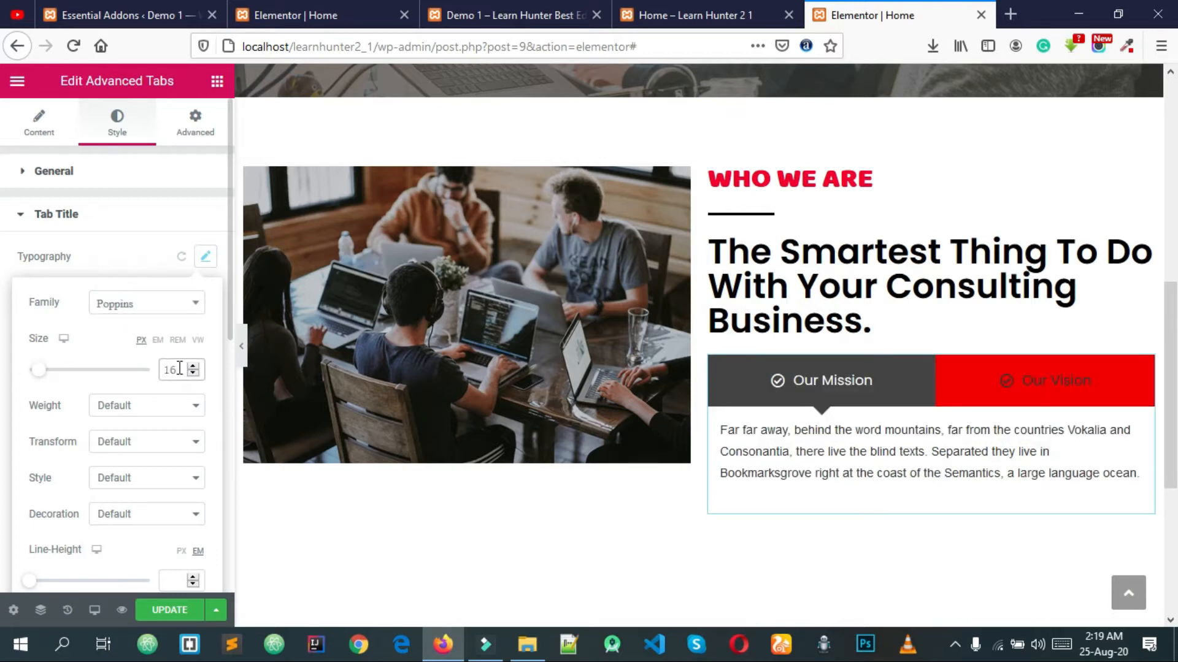
{"action": "left_click", "coordinate": [194, 374]}
{"action": "left_click", "coordinate": [193, 374]}
{"action": "left_click", "coordinate": [193, 374]}
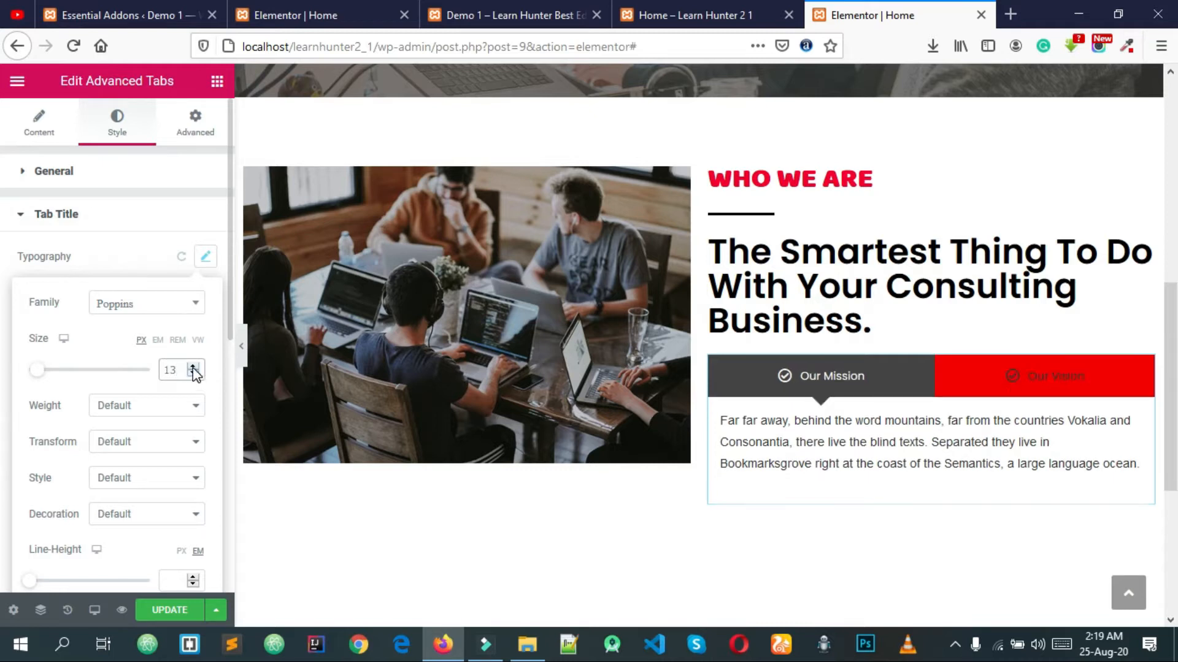
{"action": "left_click", "coordinate": [193, 367]}
{"action": "left_click", "coordinate": [148, 412]}
{"action": "left_click", "coordinate": [147, 384]}
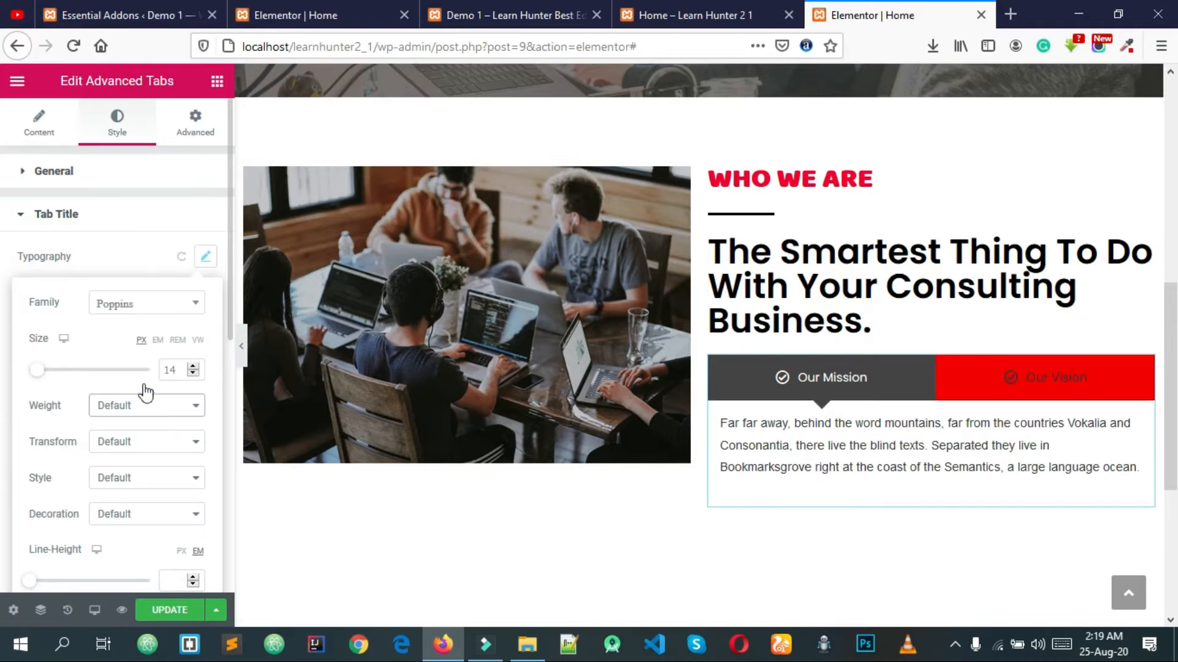
{"action": "left_click", "coordinate": [135, 442]}
{"action": "left_click", "coordinate": [137, 481]}
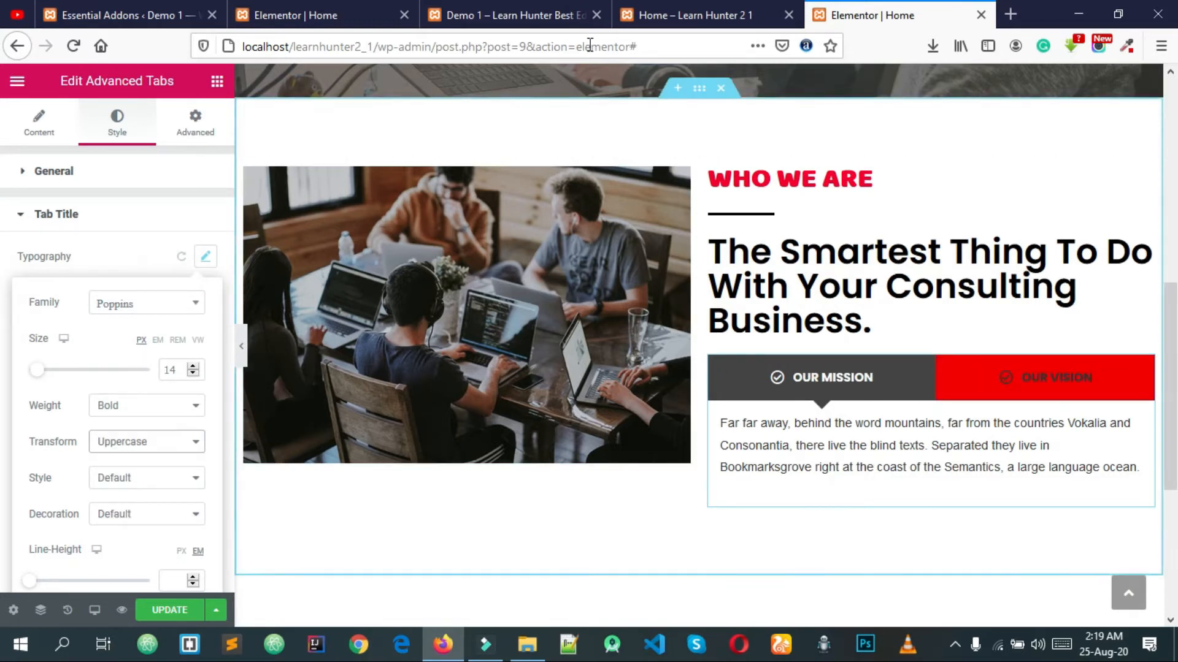
Step: Compare the tab titles with those on the Demo 1 page and review the title font style options
{"action": "left_click", "coordinate": [533, 14]}
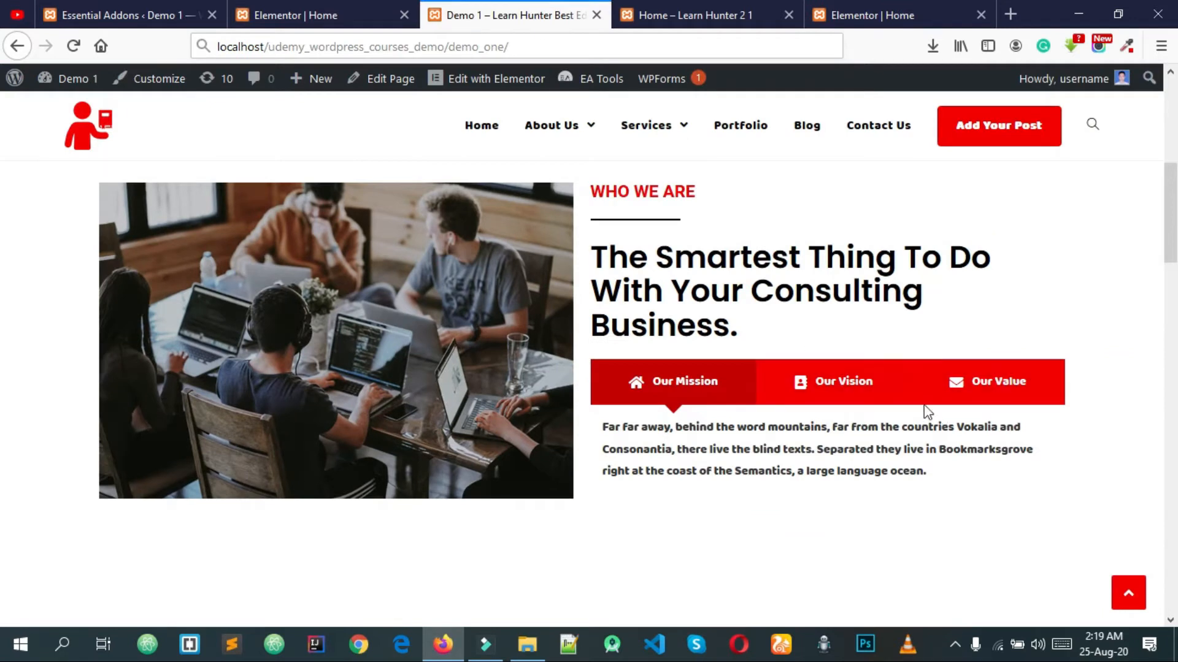
{"action": "left_click", "coordinate": [899, 13]}
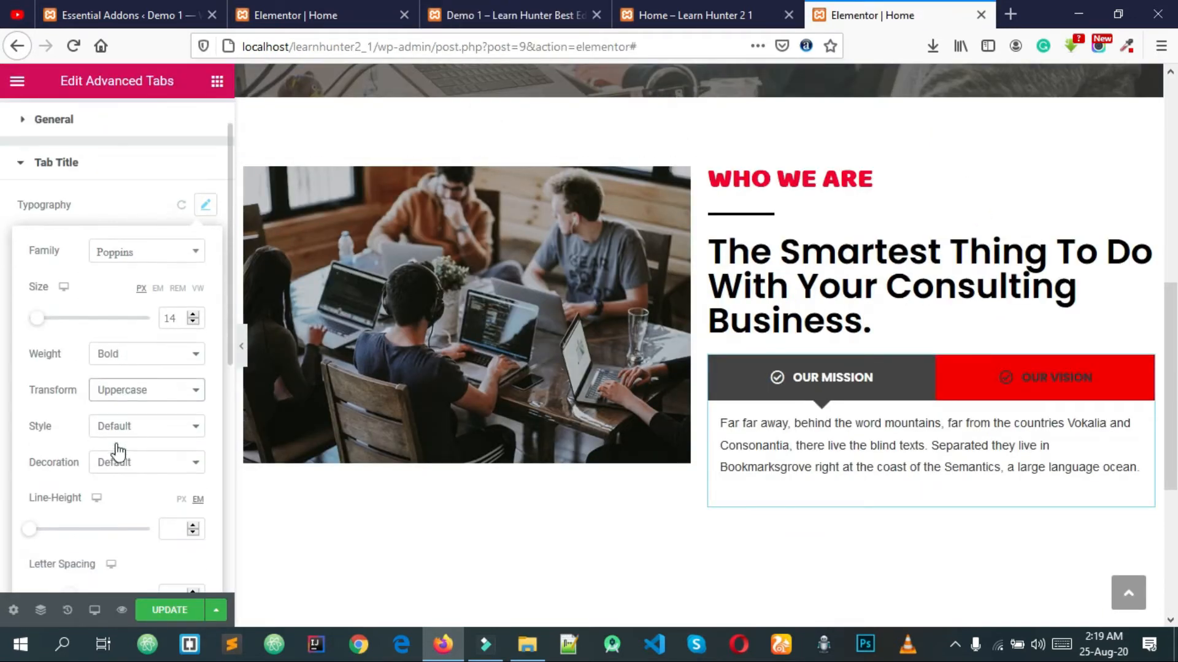
{"action": "left_click", "coordinate": [123, 426]}
{"action": "left_click", "coordinate": [123, 429]}
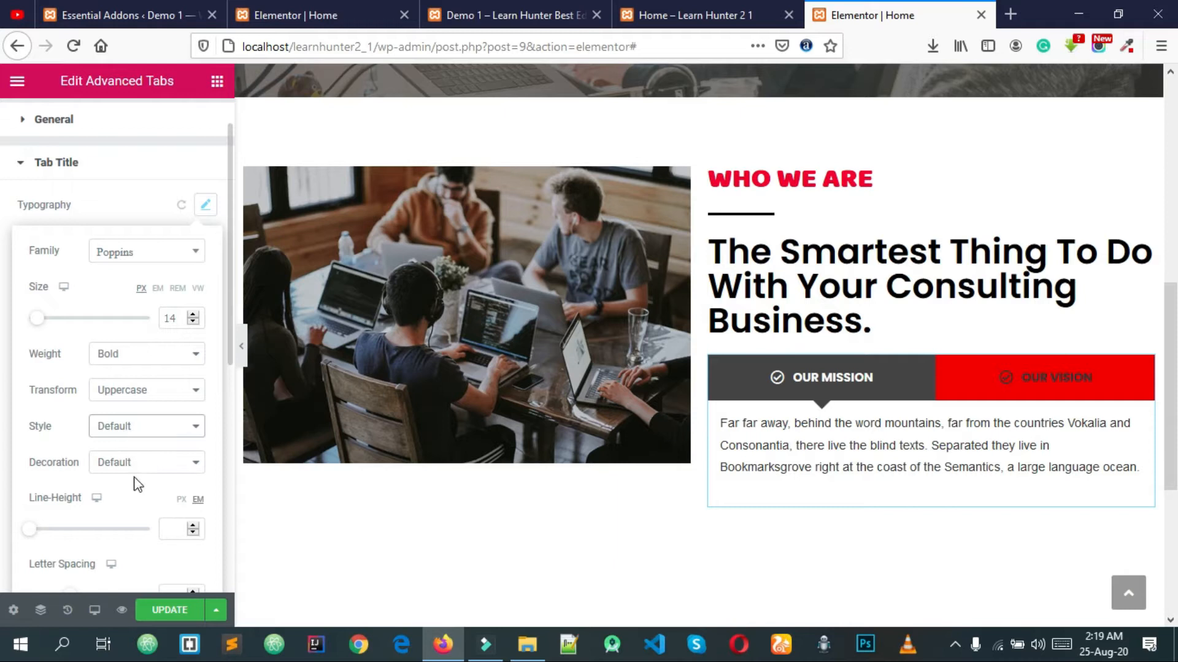
Step: Set the normal-state text colour of the tab titles to white (#FFFFFF)
{"action": "scroll", "coordinate": [45, 123], "scroll_direction": "up", "scroll_amount": 1}
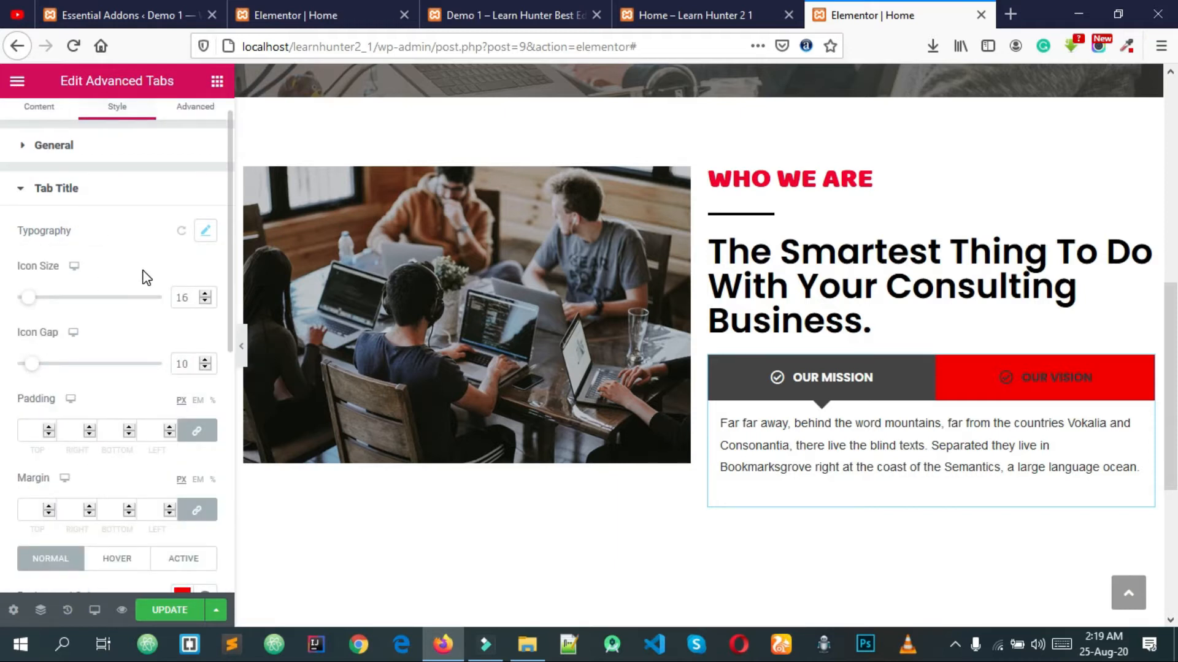
{"action": "scroll", "coordinate": [146, 278], "scroll_direction": "down", "scroll_amount": 5}
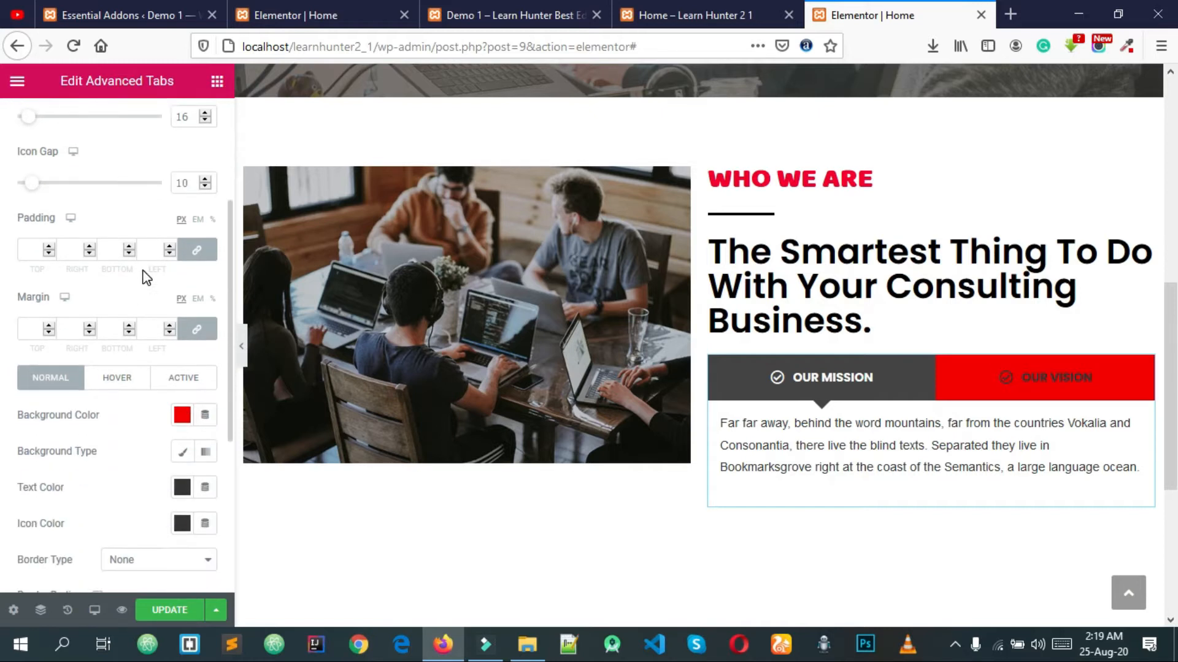
{"action": "left_click", "coordinate": [182, 435]}
{"action": "type", "text": "#ffffff"}
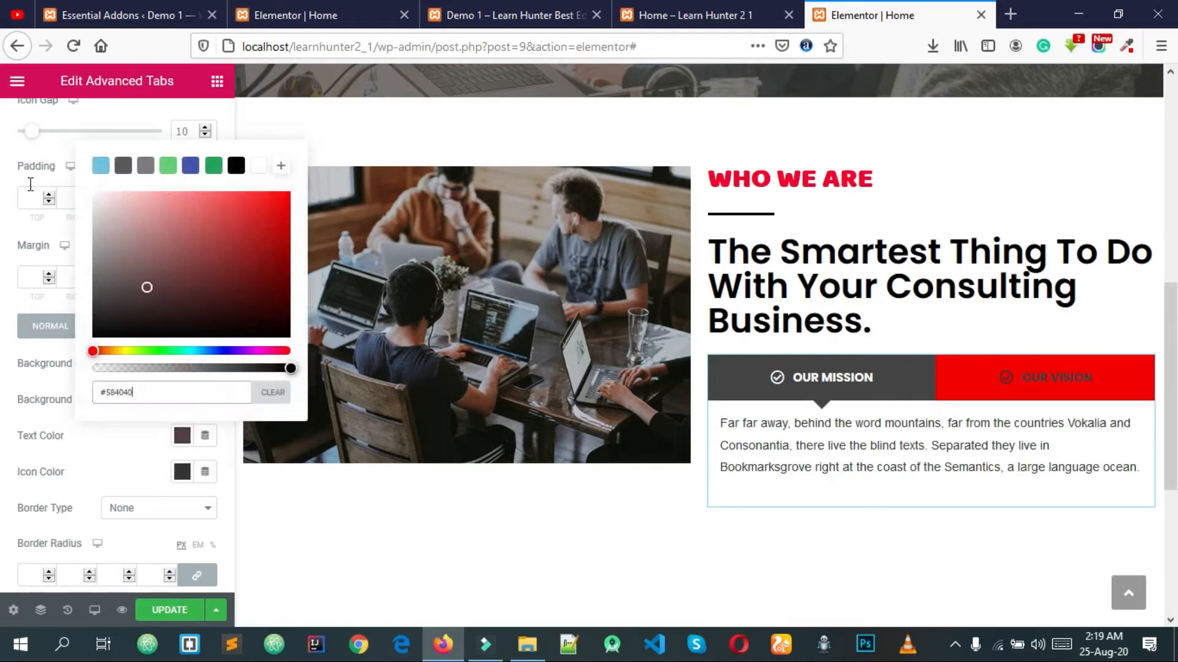
{"action": "left_click", "coordinate": [95, 473]}
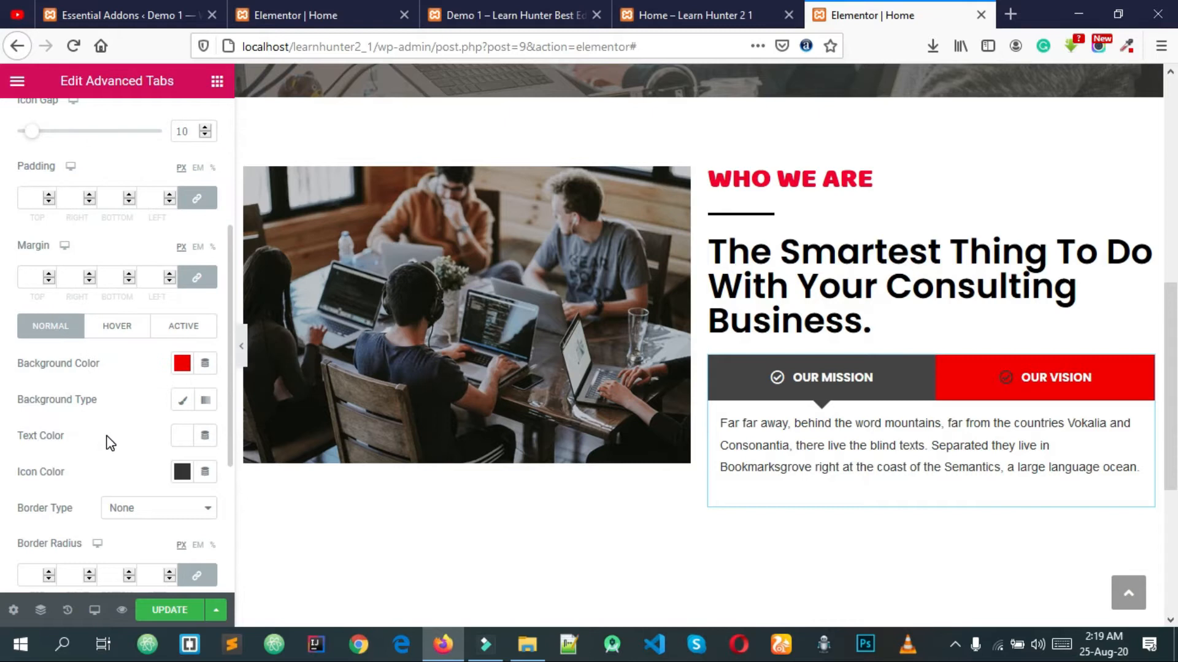
{"action": "scroll", "coordinate": [107, 437], "scroll_direction": "down", "scroll_amount": 1}
{"action": "scroll", "coordinate": [107, 437], "scroll_direction": "up", "scroll_amount": 1}
{"action": "scroll", "coordinate": [108, 444], "scroll_direction": "up", "scroll_amount": 2}
{"action": "scroll", "coordinate": [108, 444], "scroll_direction": "down", "scroll_amount": 3}
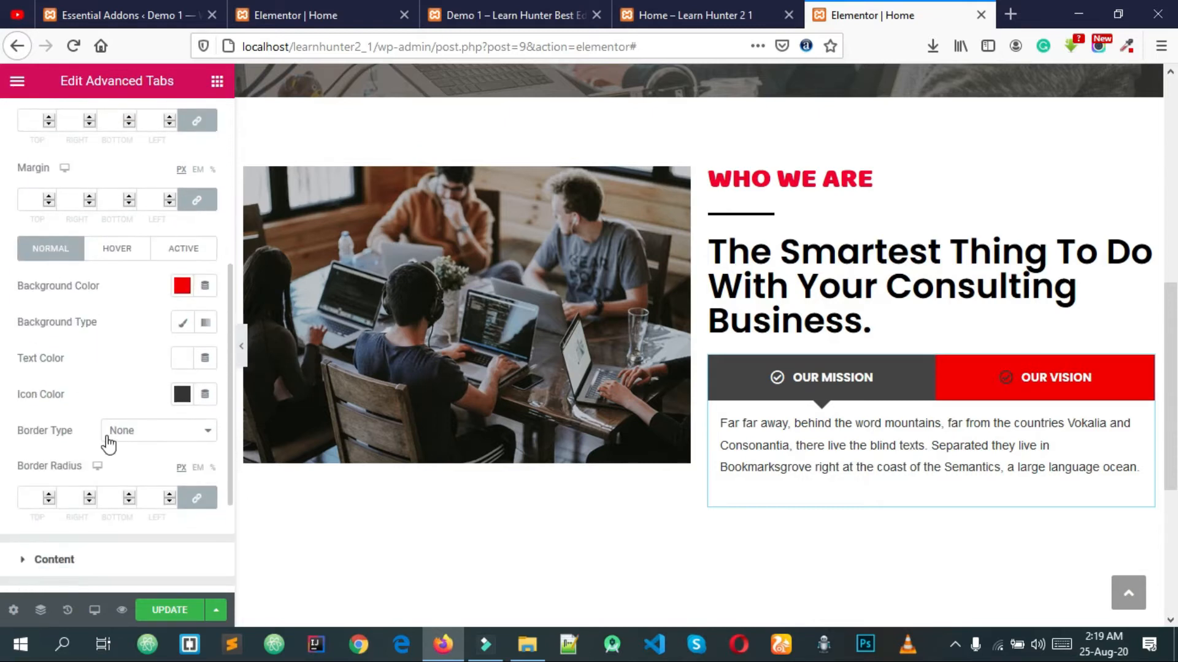
{"action": "scroll", "coordinate": [107, 443], "scroll_direction": "down", "scroll_amount": 2}
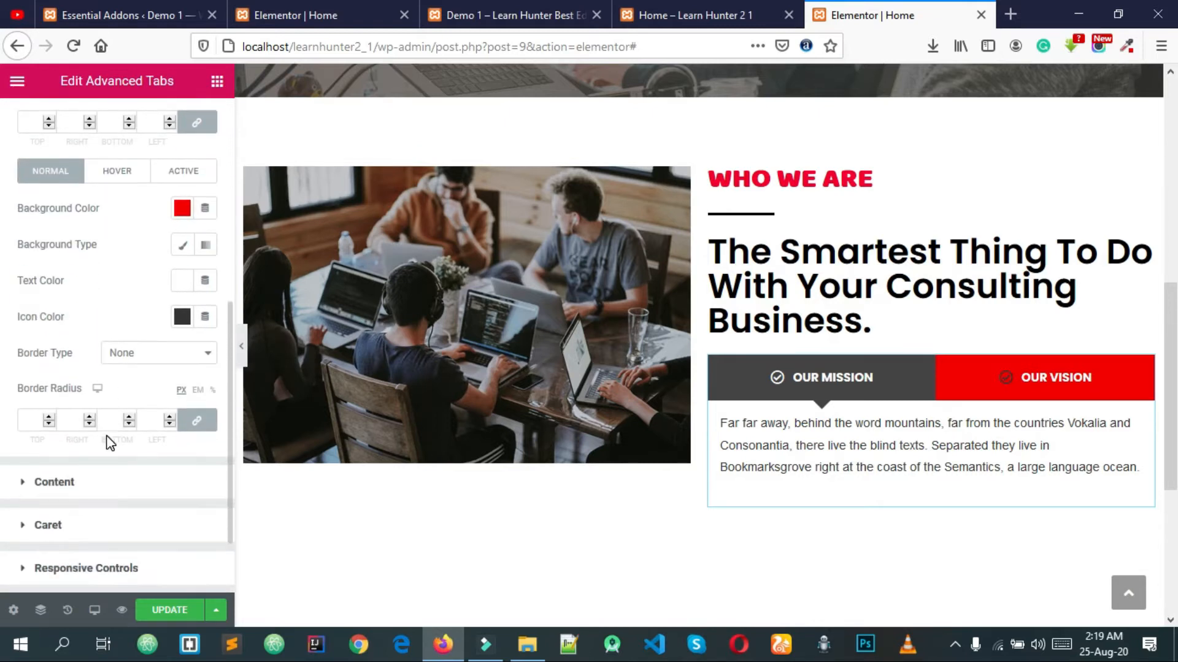
{"action": "left_click", "coordinate": [120, 482]}
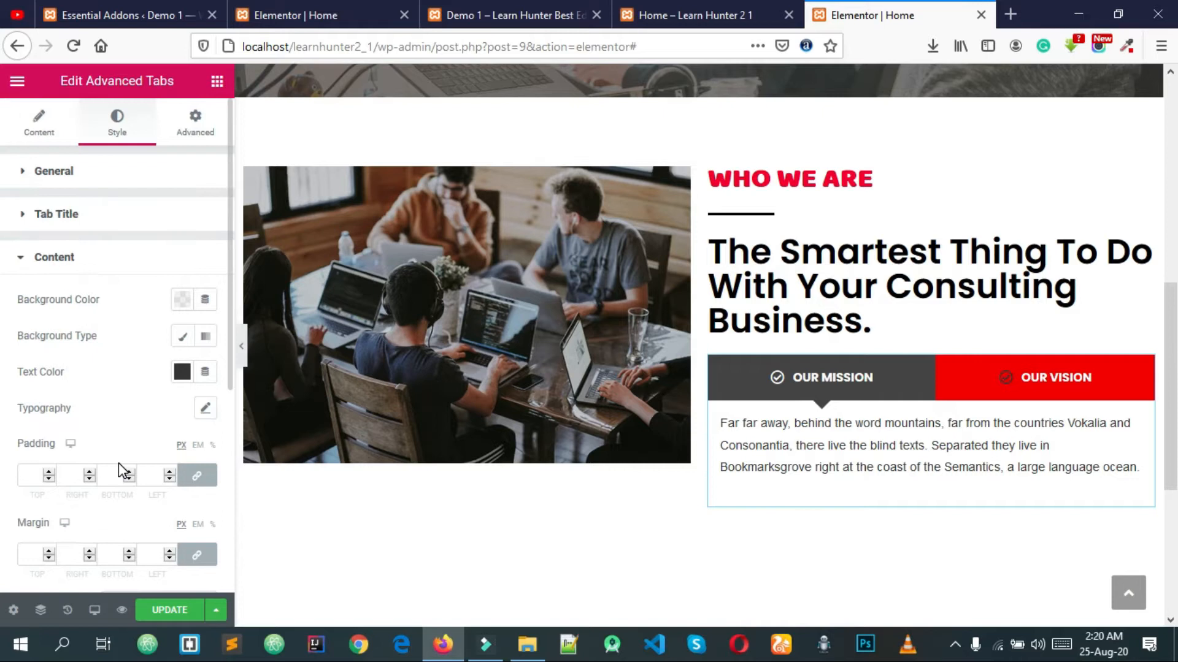
{"action": "left_click", "coordinate": [75, 213]}
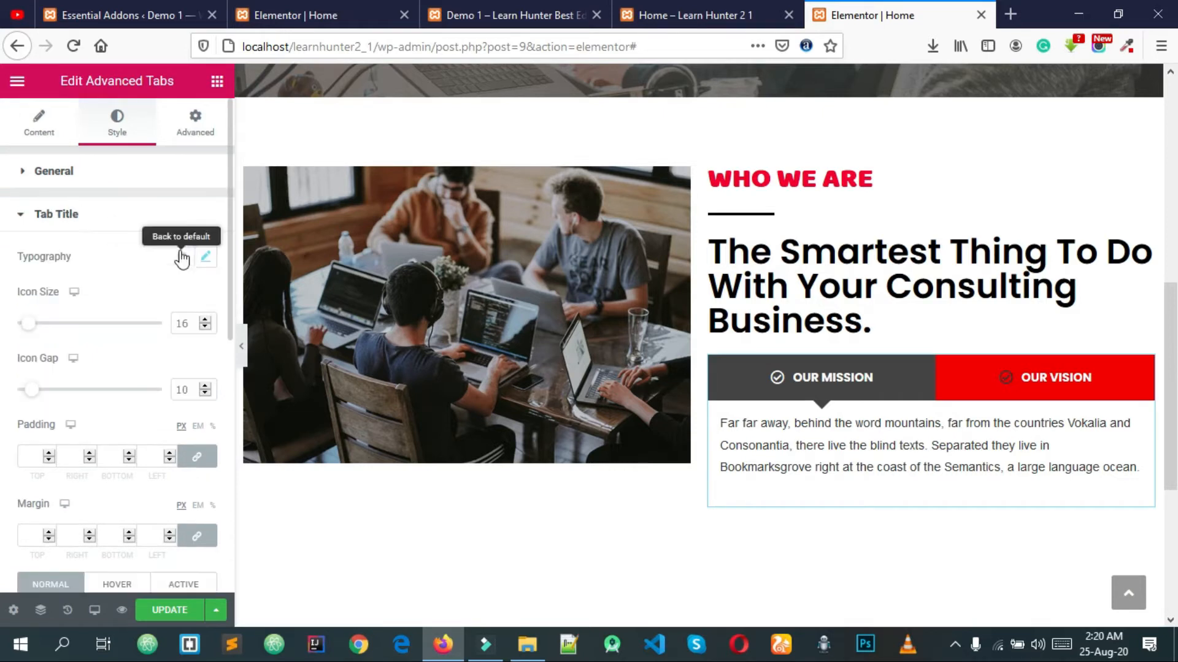
Step: Set the normal-state icon colour of the tab titles to white (#FFFFFF)
{"action": "scroll", "coordinate": [194, 328], "scroll_direction": "down", "scroll_amount": 3}
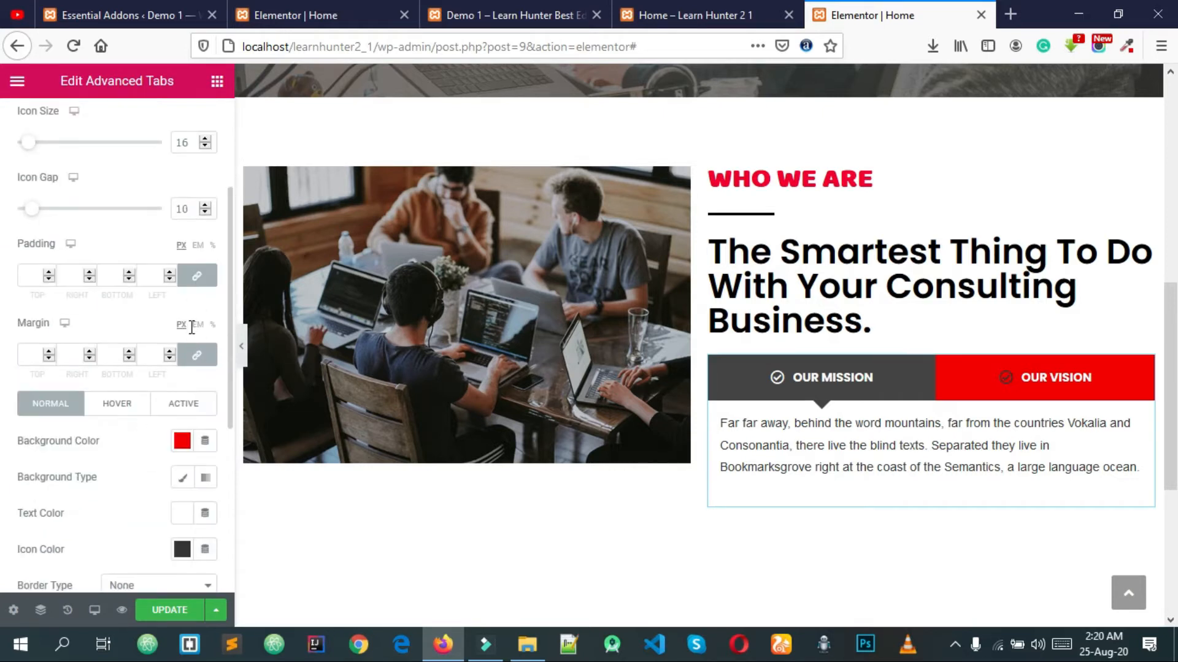
{"action": "scroll", "coordinate": [154, 335], "scroll_direction": "down", "scroll_amount": 1}
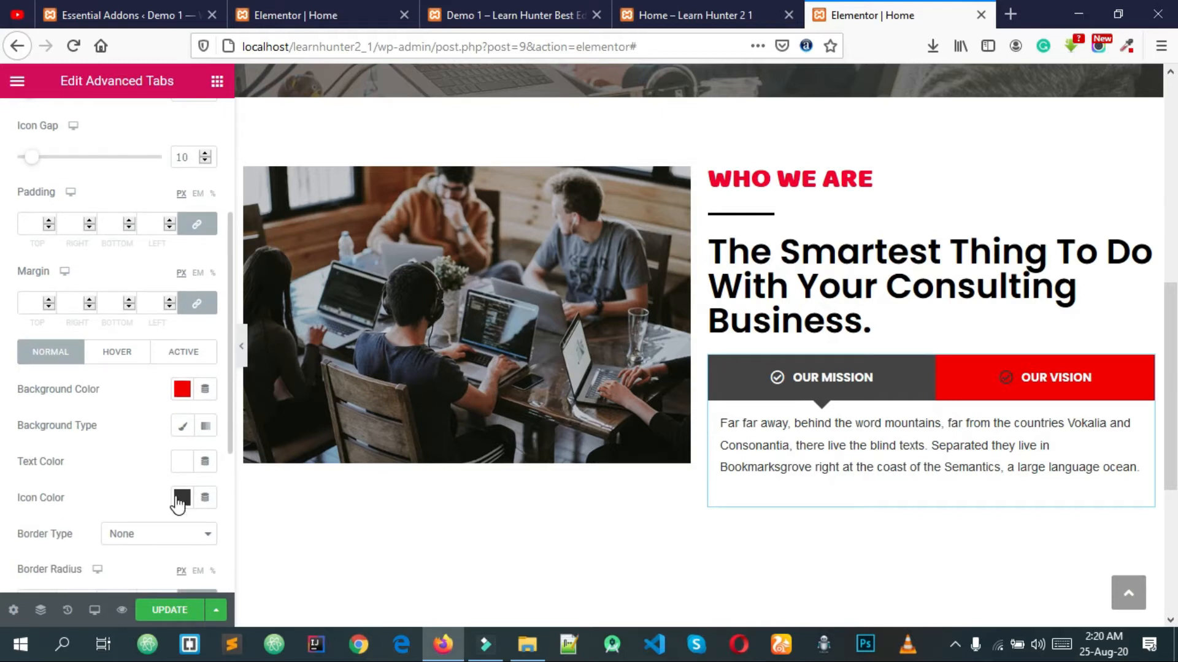
{"action": "scroll", "coordinate": [178, 498], "scroll_direction": "down", "scroll_amount": 1}
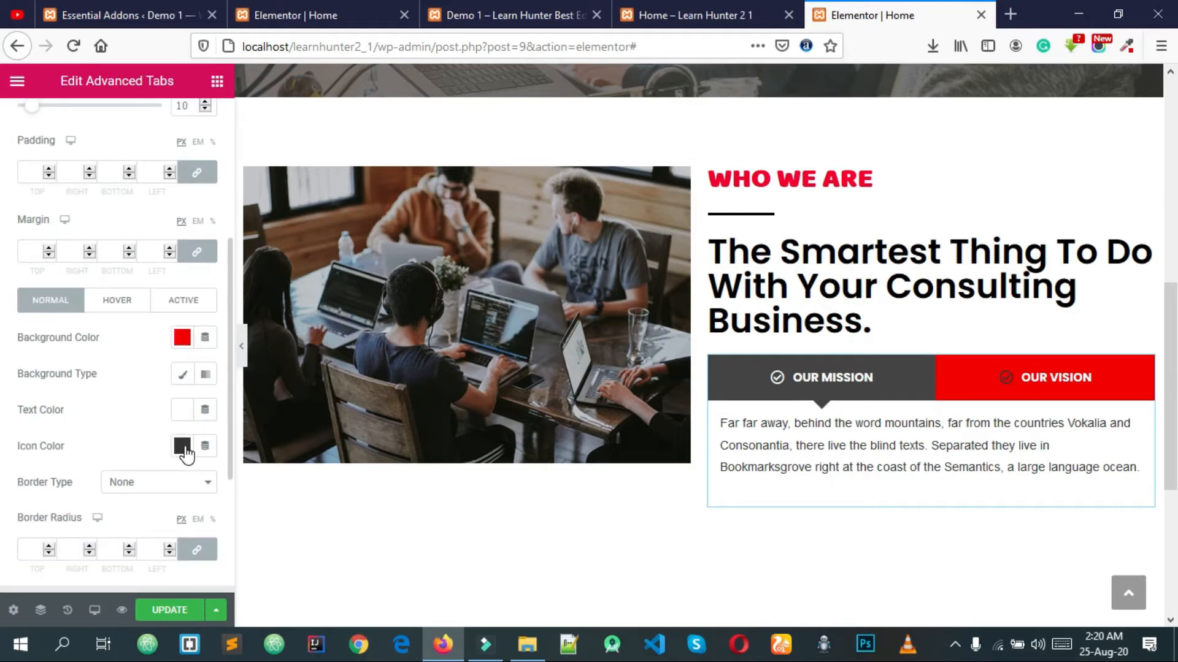
{"action": "left_click", "coordinate": [184, 450]}
{"action": "left_click_drag", "start_coordinate": [110, 267], "coordinate": [39, 195]}
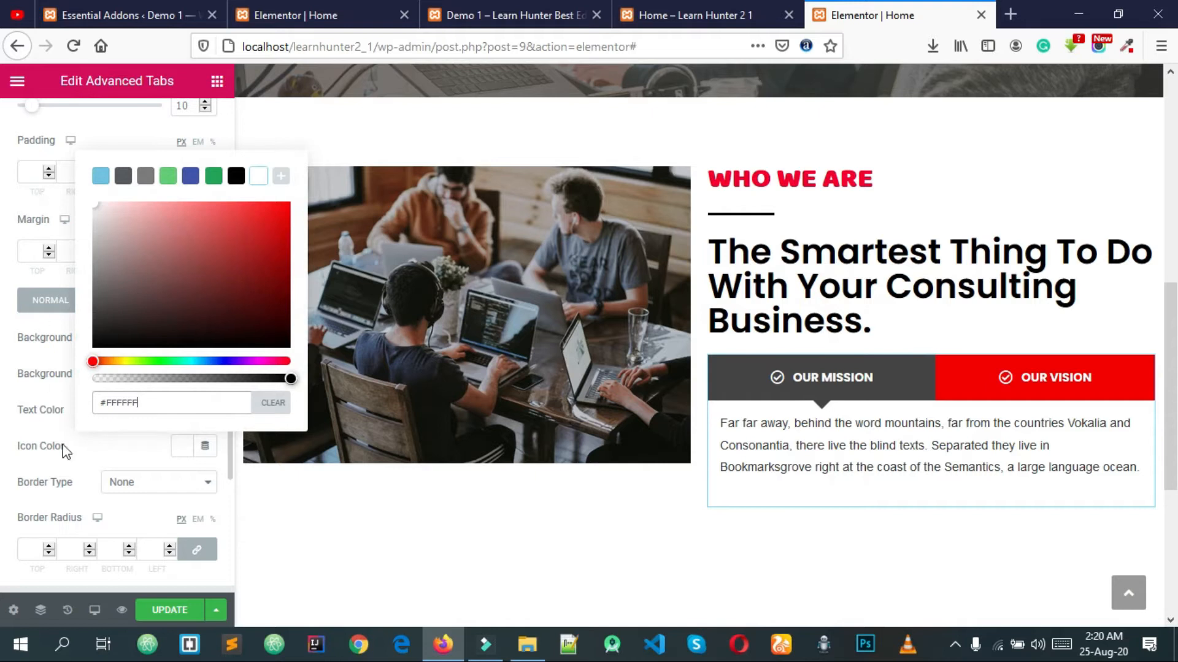
{"action": "left_click", "coordinate": [83, 449]}
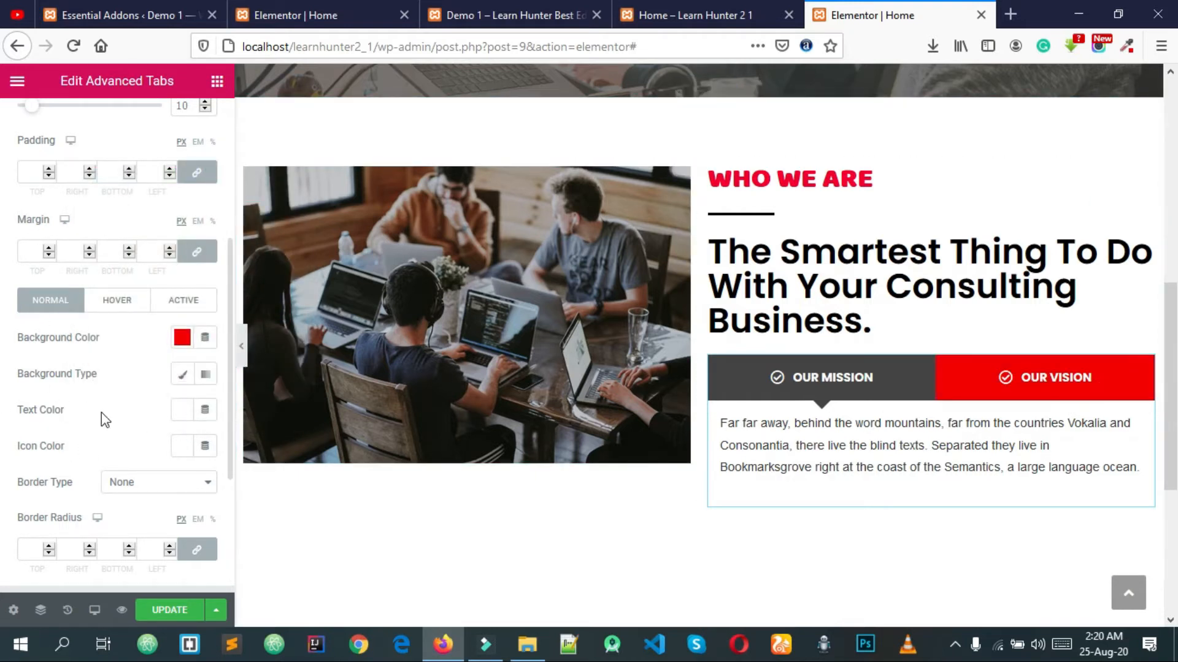
Step: Open the tab titles' hover-state settings and view the Who We Are section on the Home preview page
{"action": "scroll", "coordinate": [101, 418], "scroll_direction": "up", "scroll_amount": 1}
{"action": "scroll", "coordinate": [99, 415], "scroll_direction": "up", "scroll_amount": 4}
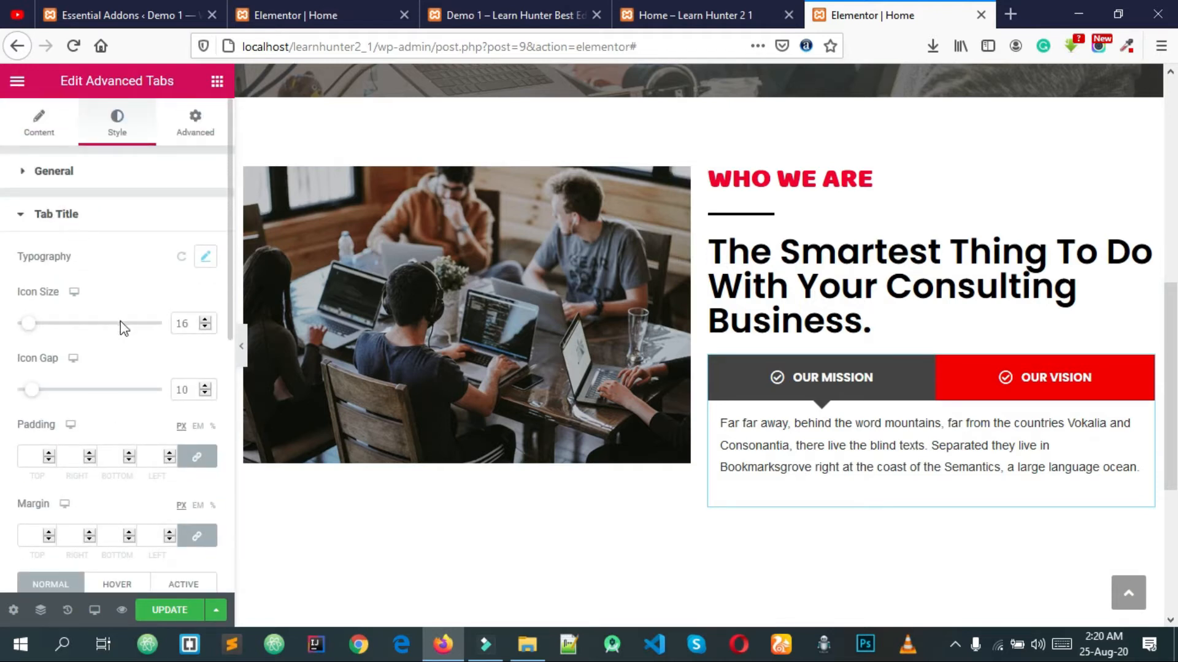
{"action": "scroll", "coordinate": [120, 325], "scroll_direction": "down", "scroll_amount": 4}
{"action": "left_click", "coordinate": [120, 404]}
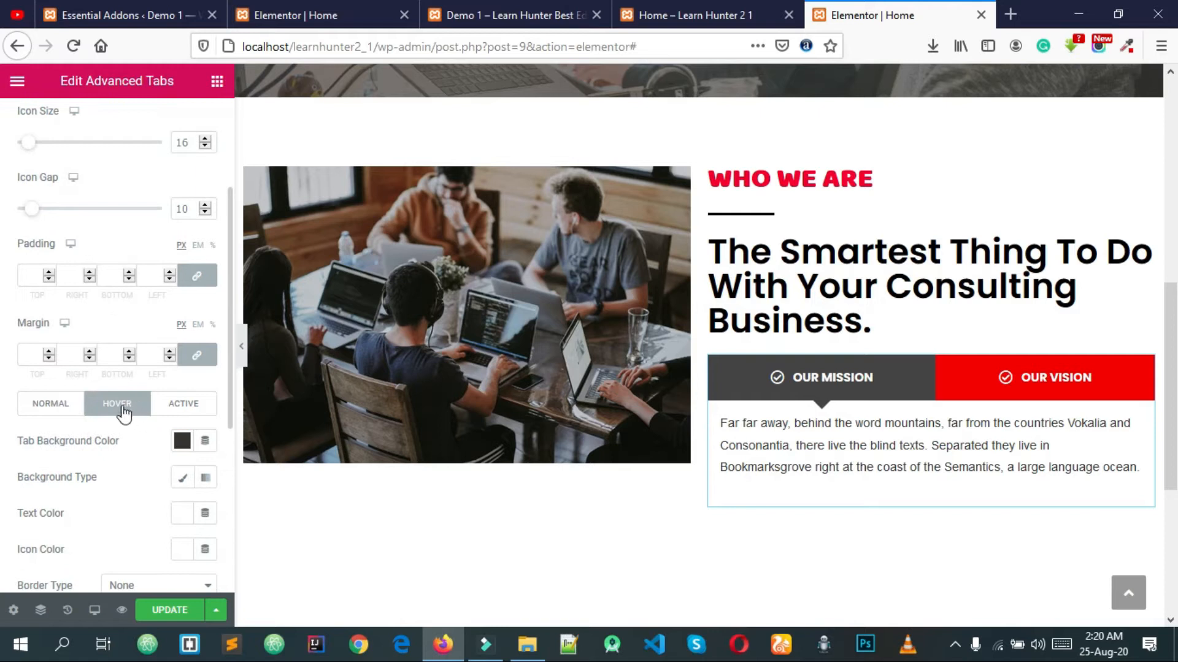
{"action": "left_click", "coordinate": [741, 26]}
{"action": "scroll", "coordinate": [841, 400], "scroll_direction": "down", "scroll_amount": 10}
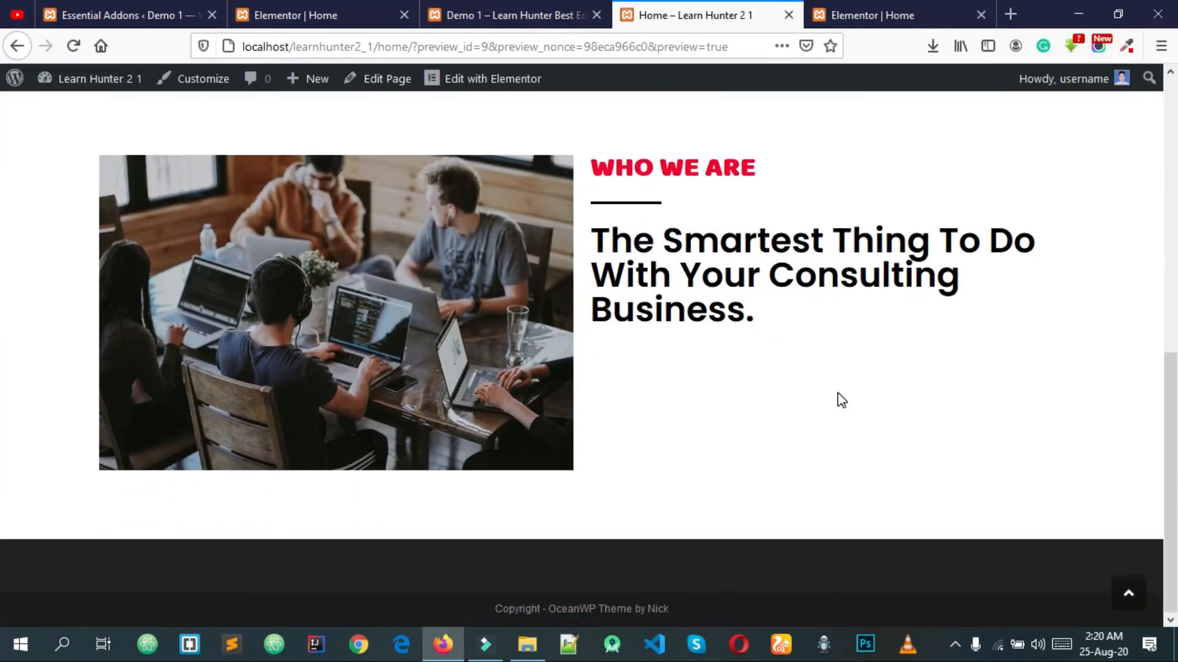
Step: Sample the hovered Our Vision tab's dark red on the Demo 1 page and copy its code #C20000
{"action": "scroll", "coordinate": [842, 400], "scroll_direction": "up", "scroll_amount": 8}
{"action": "left_click", "coordinate": [500, 16]}
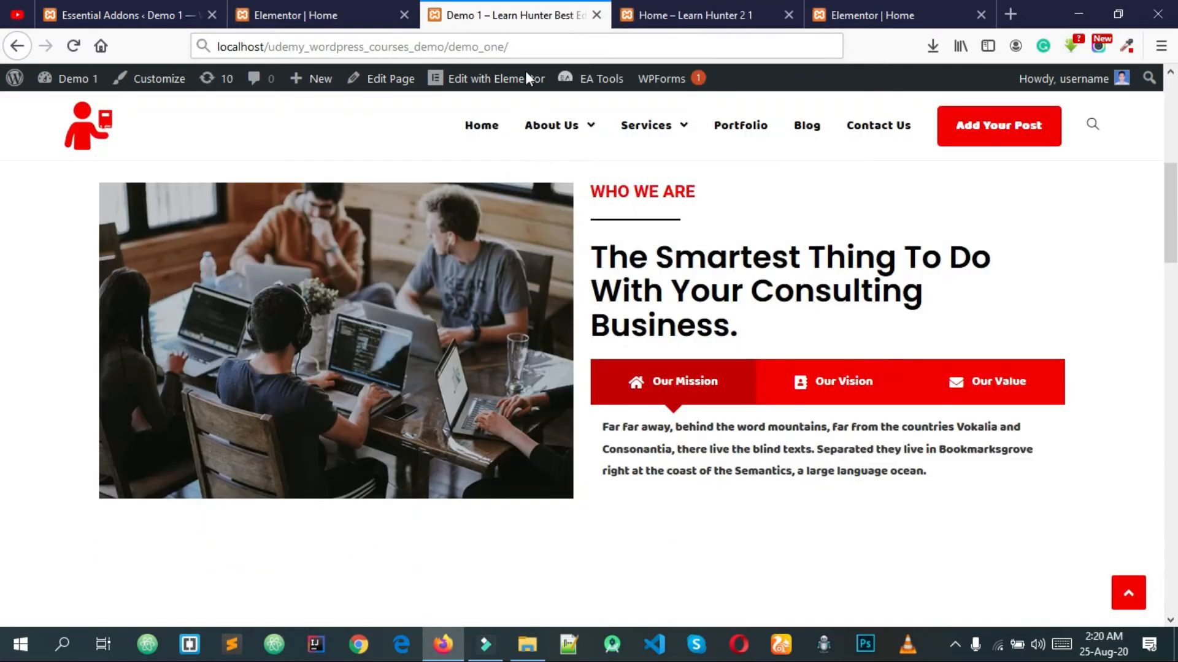
{"action": "left_click", "coordinate": [1125, 47]}
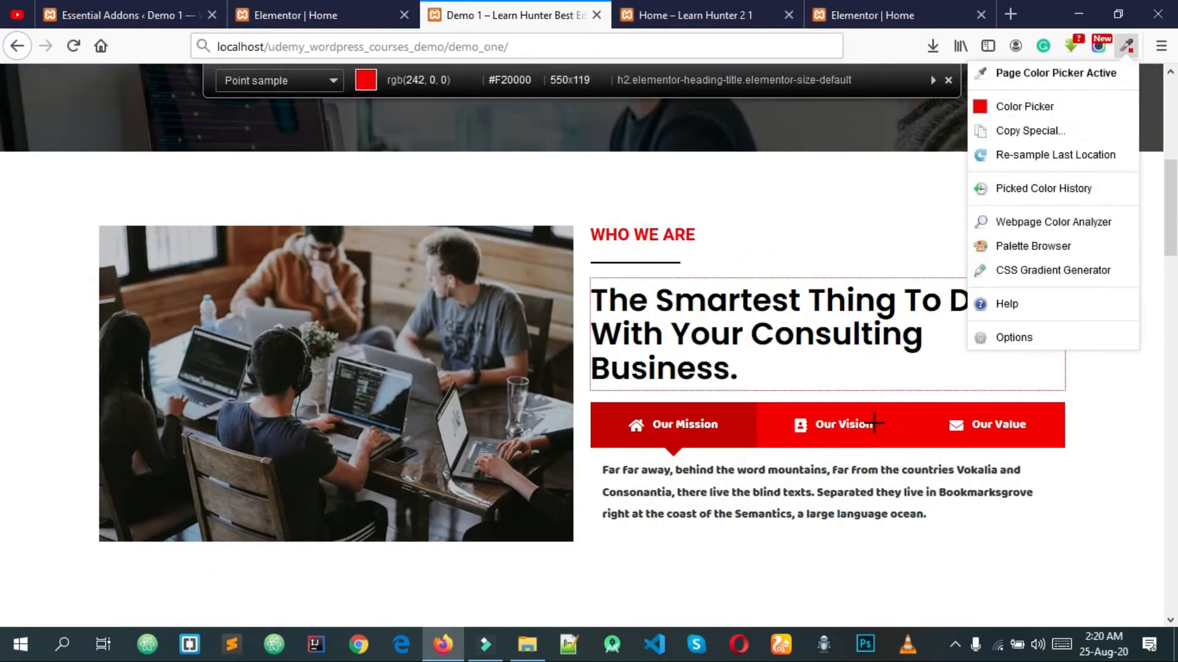
{"action": "left_click", "coordinate": [874, 424]}
{"action": "left_click", "coordinate": [886, 422]}
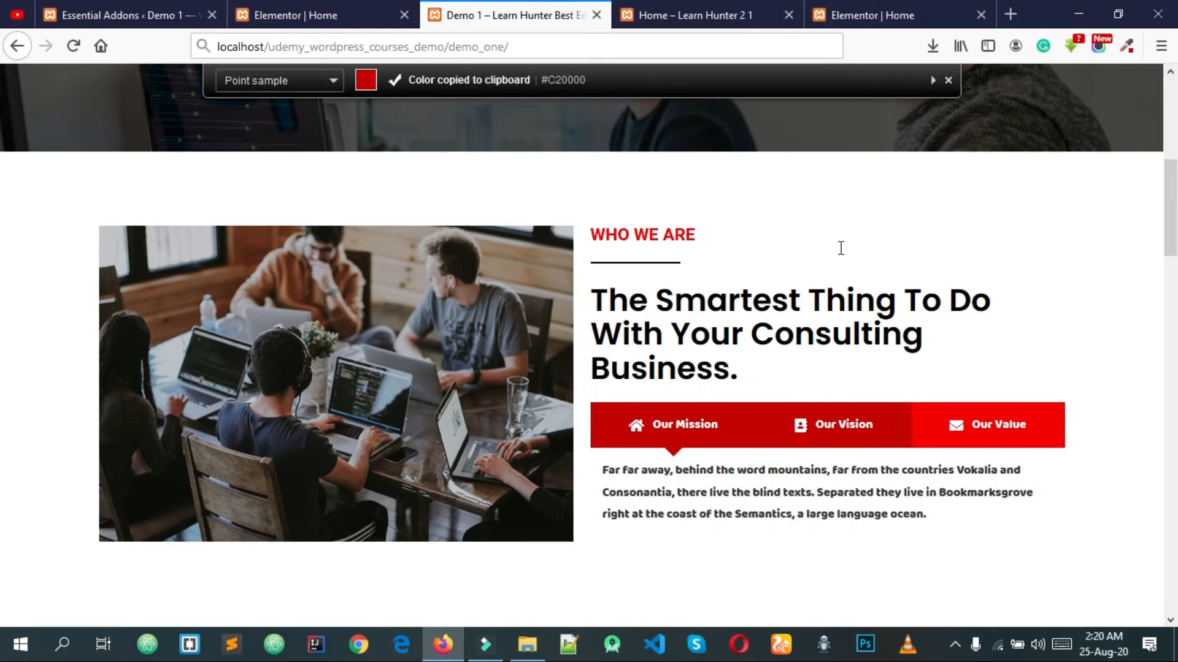
Step: In the Elementor editor, set the Advanced Tabs hover background color to #C20000
{"action": "left_click", "coordinate": [874, 15]}
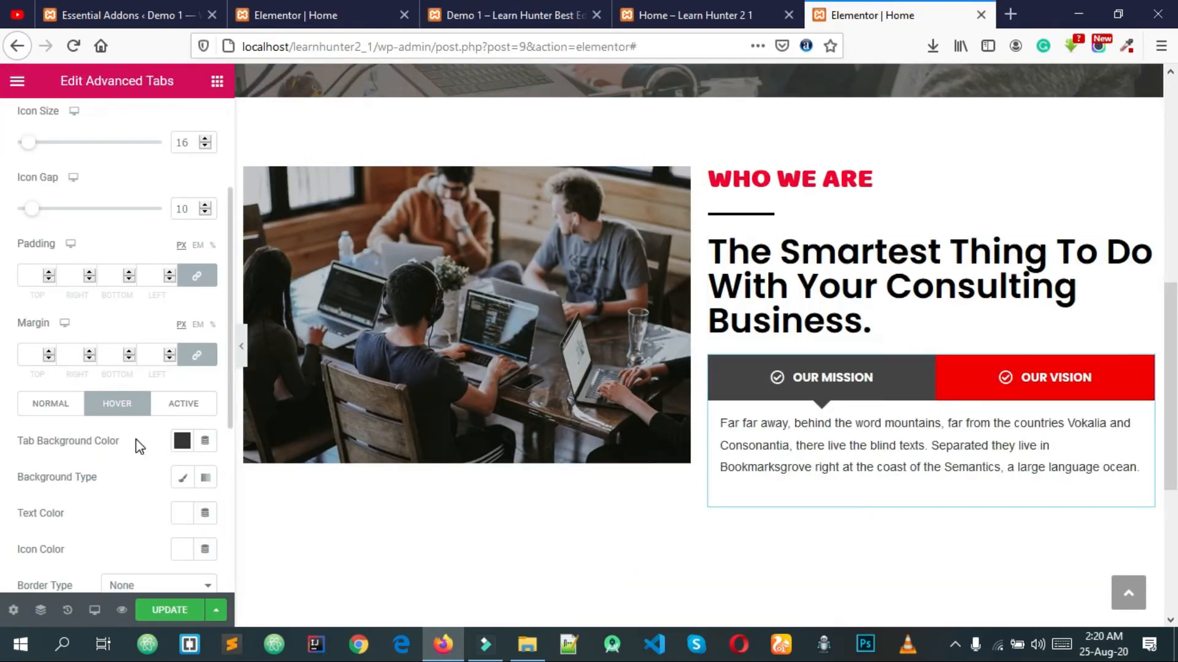
{"action": "scroll", "coordinate": [140, 446], "scroll_direction": "down", "scroll_amount": 1}
{"action": "left_click", "coordinate": [182, 389]}
{"action": "type", "text": "#C20000"}
{"action": "left_click", "coordinate": [136, 421]}
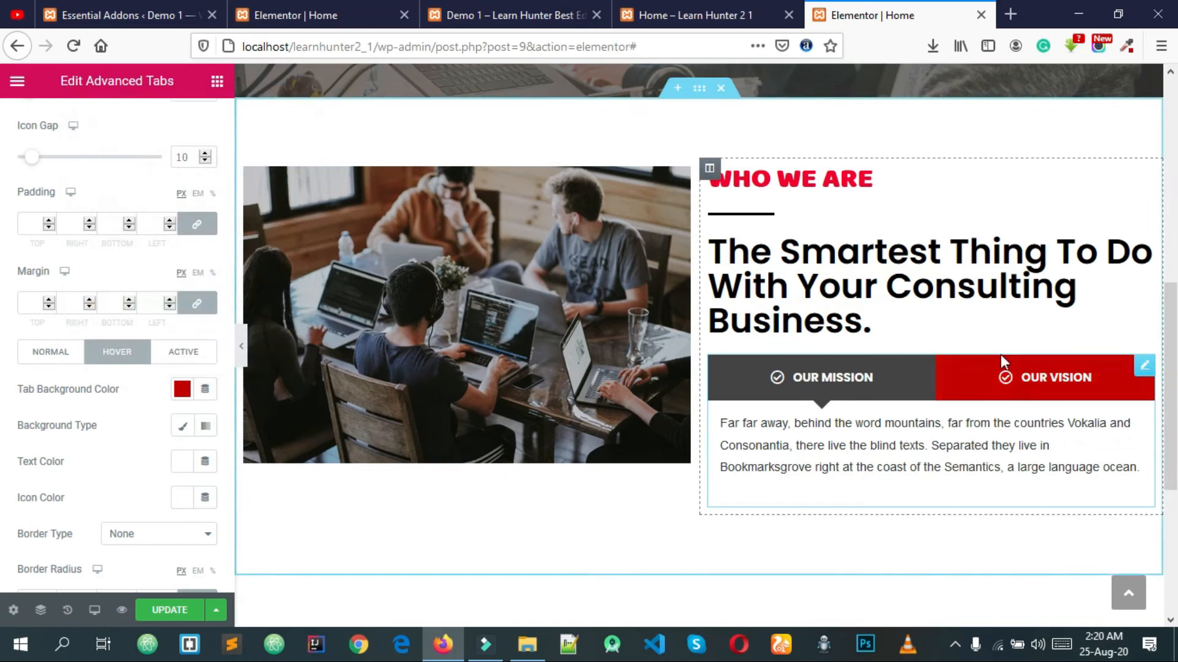
Step: Set the active-state tab background color to #C20000
{"action": "scroll", "coordinate": [125, 386], "scroll_direction": "down", "scroll_amount": 1}
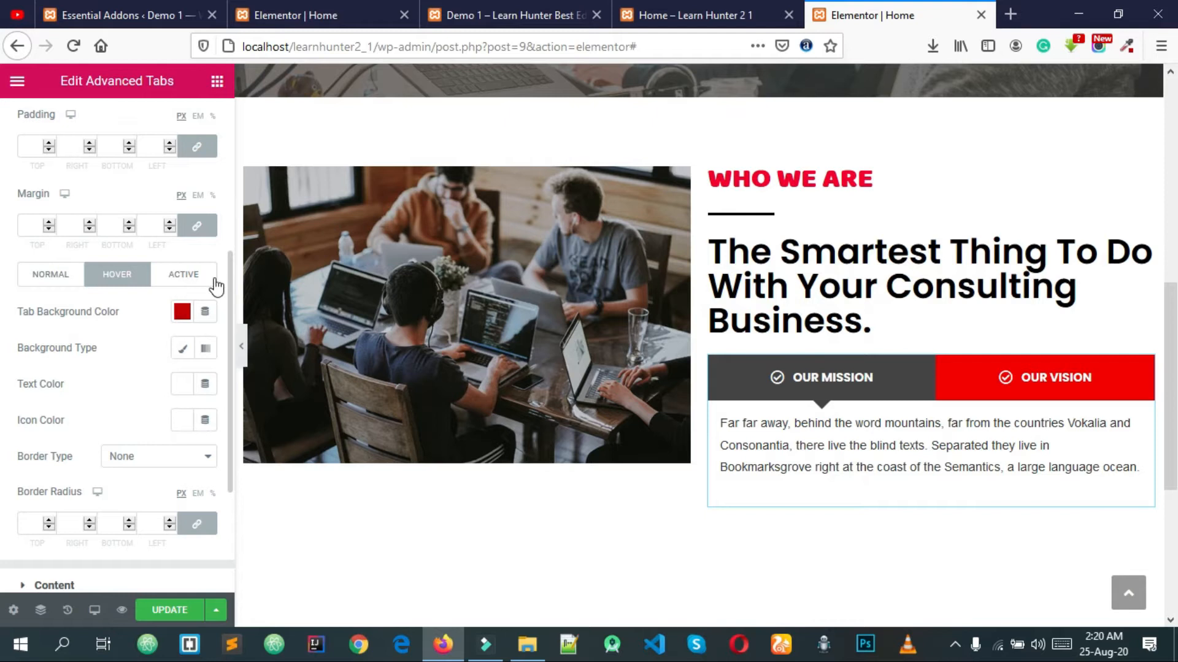
{"action": "left_click", "coordinate": [178, 278]}
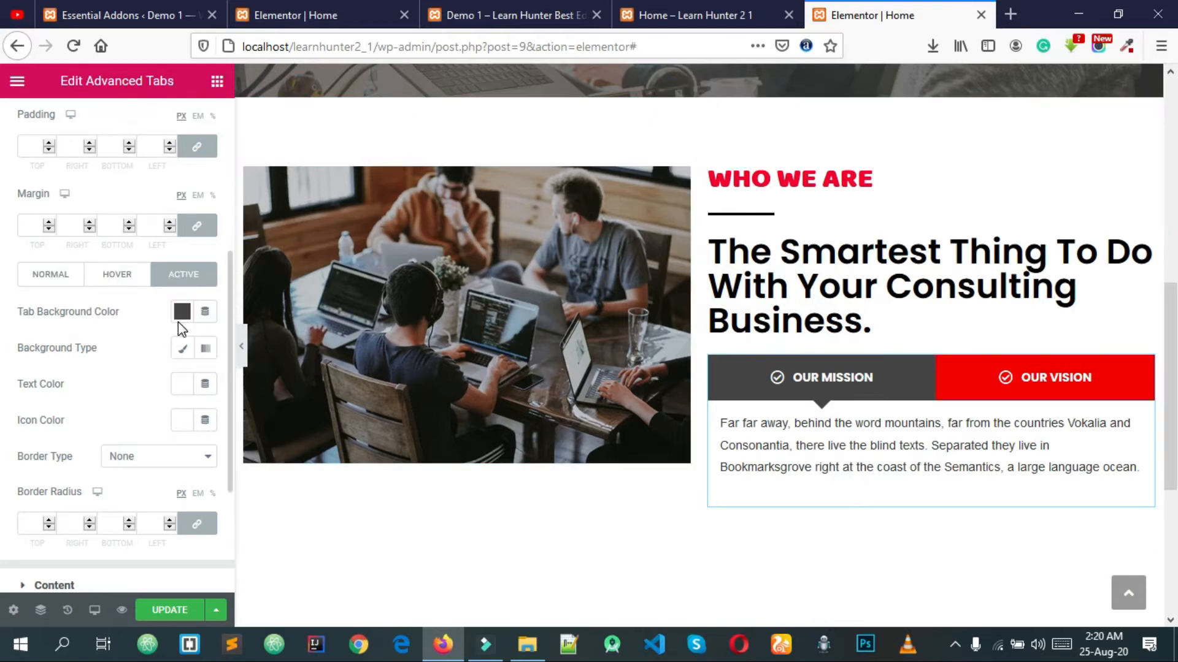
{"action": "left_click", "coordinate": [182, 311]}
{"action": "type", "text": "#C20000"}
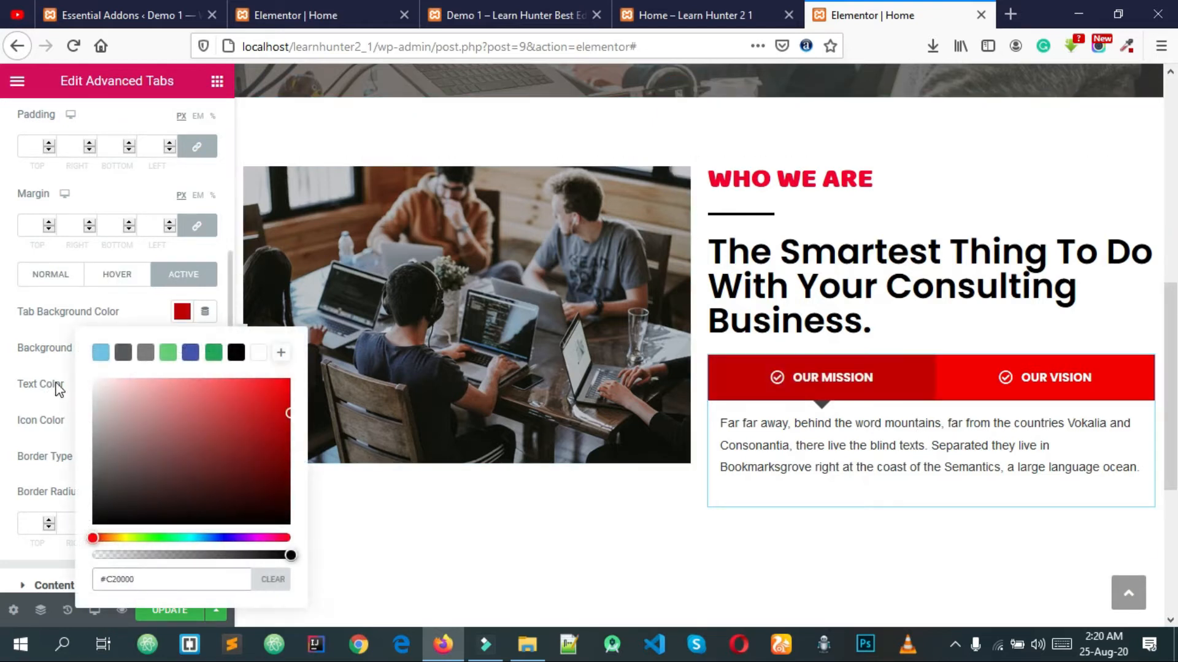
{"action": "left_click", "coordinate": [56, 384]}
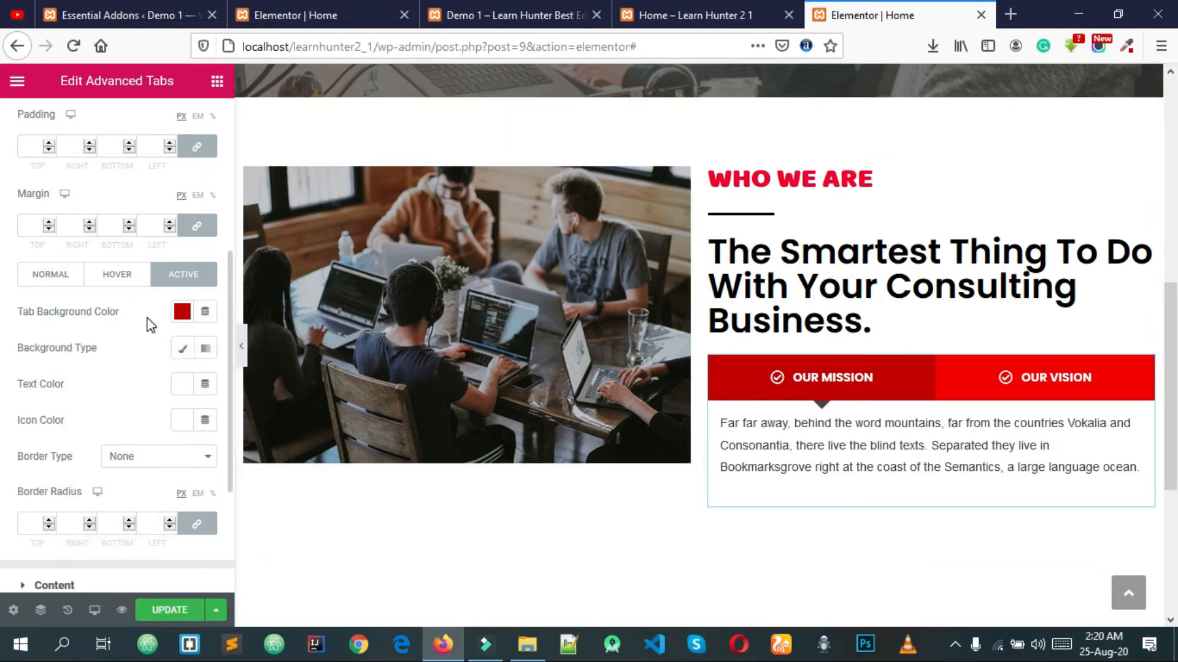
Step: Set the caret color of the Advanced Tabs widget to dark red #c10000
{"action": "scroll", "coordinate": [141, 352], "scroll_direction": "down", "scroll_amount": 3}
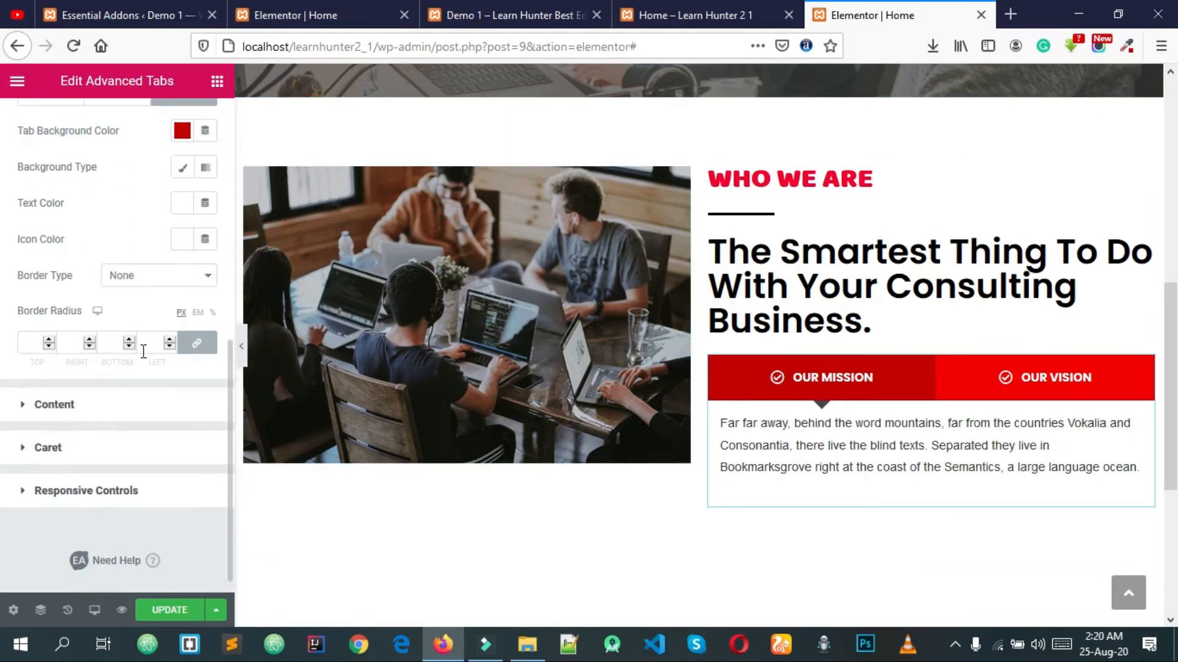
{"action": "left_click", "coordinate": [119, 453]}
{"action": "left_click", "coordinate": [182, 437]}
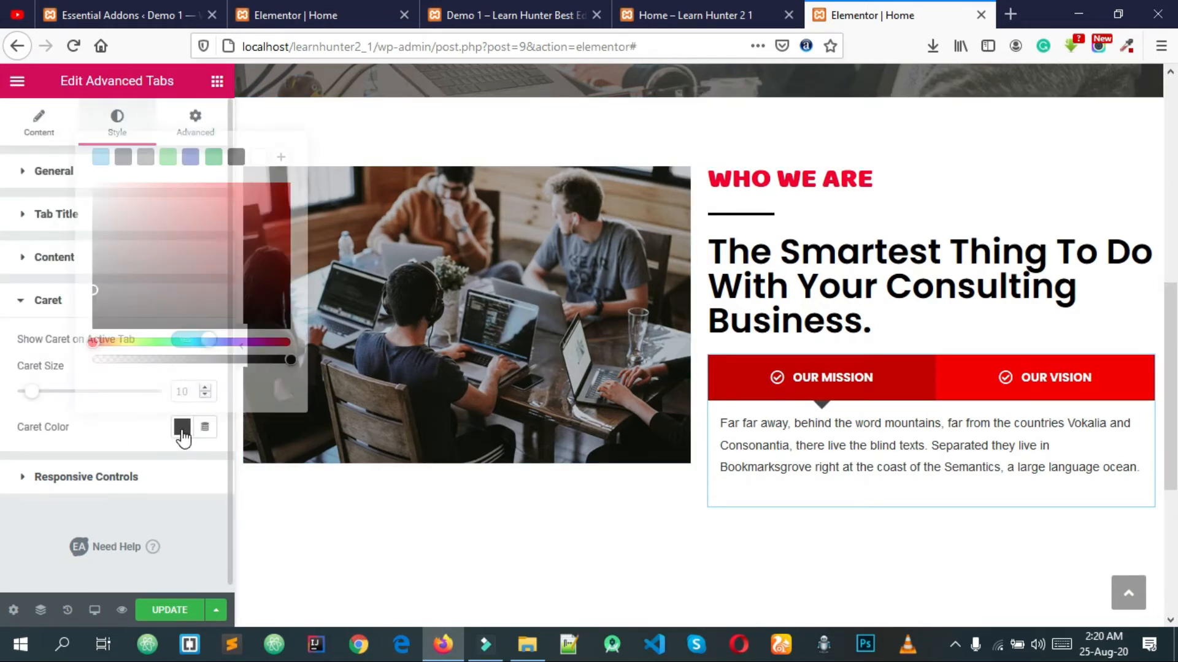
{"action": "type", "text": "#c10000"}
{"action": "left_click", "coordinate": [6, 528]}
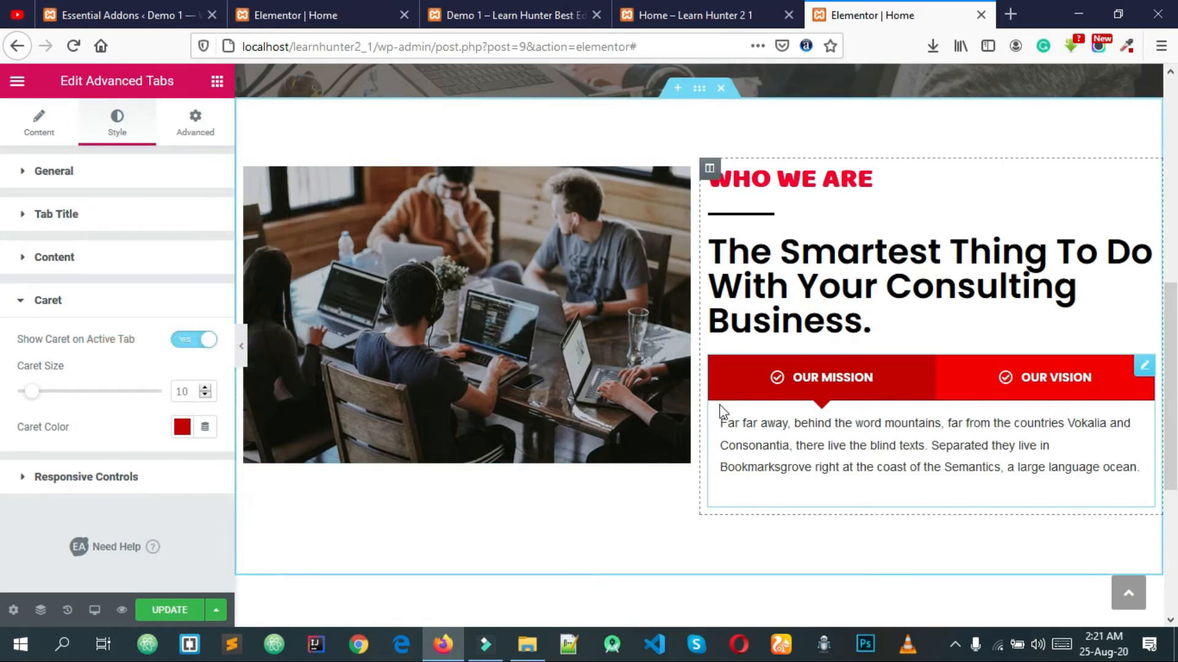
{"action": "left_click", "coordinate": [75, 221]}
{"action": "left_click", "coordinate": [77, 310]}
{"action": "left_click", "coordinate": [78, 310]}
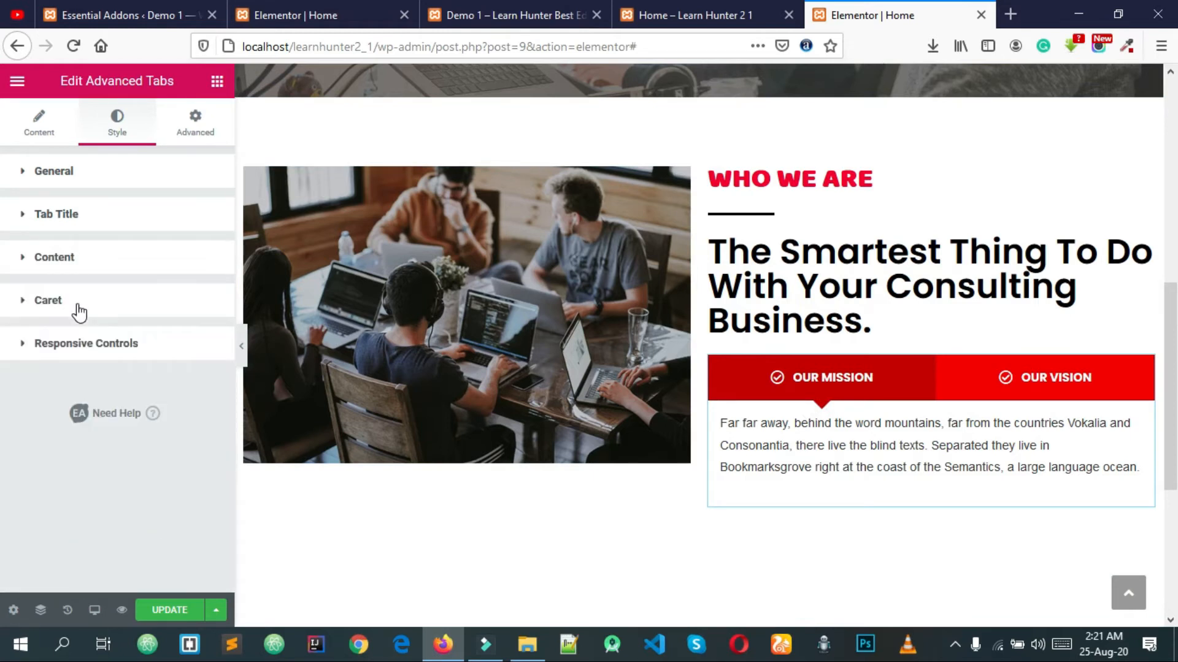
{"action": "left_click", "coordinate": [80, 227]}
{"action": "left_click", "coordinate": [81, 227]}
Step: Try a black #000000 background on the tab content, clear it, and compare the area with the Demo 1 page
{"action": "left_click", "coordinate": [77, 263]}
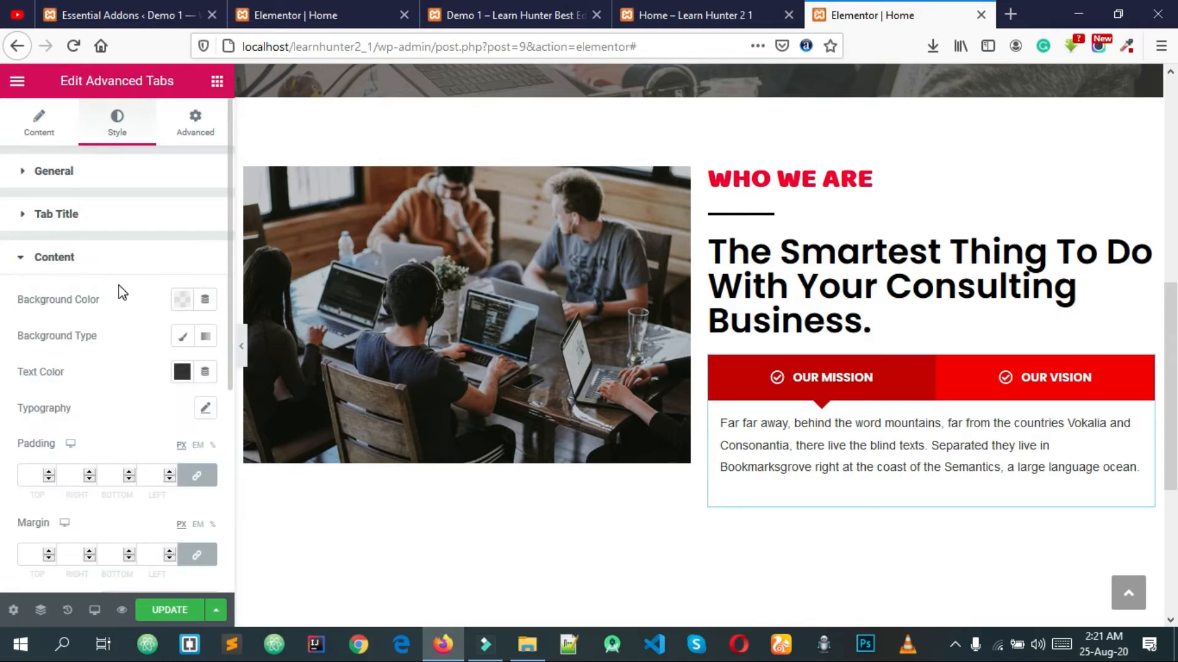
{"action": "left_click", "coordinate": [182, 300]}
{"action": "left_click_drag", "start_coordinate": [208, 421], "coordinate": [87, 536]}
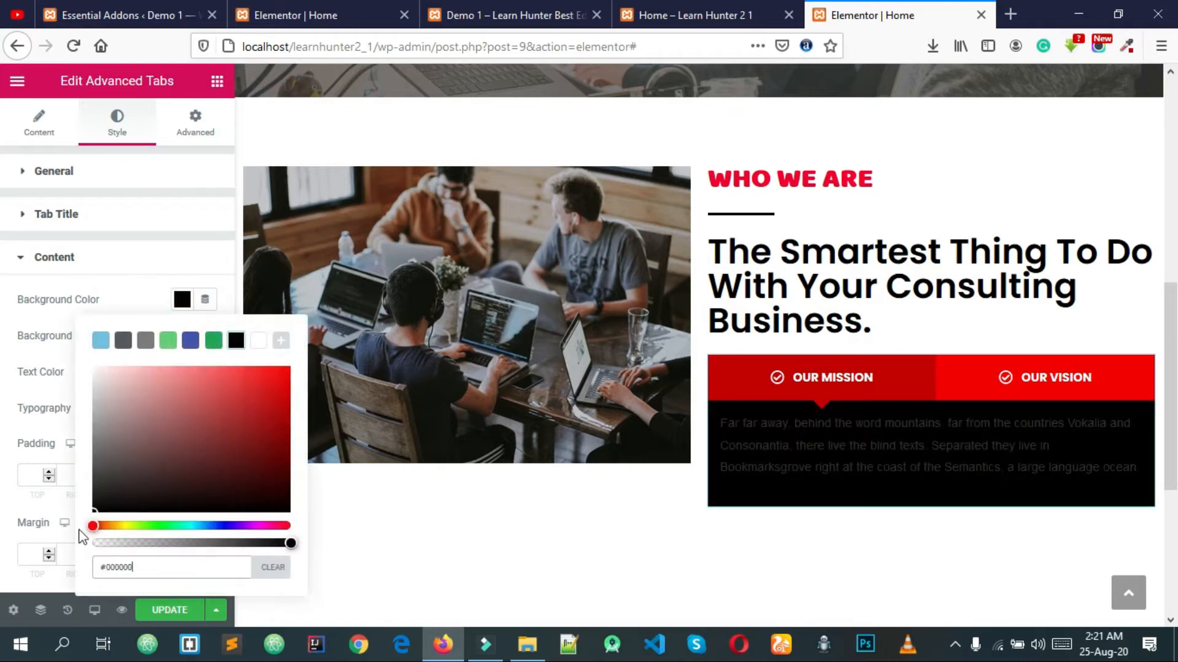
{"action": "left_click", "coordinate": [284, 565]}
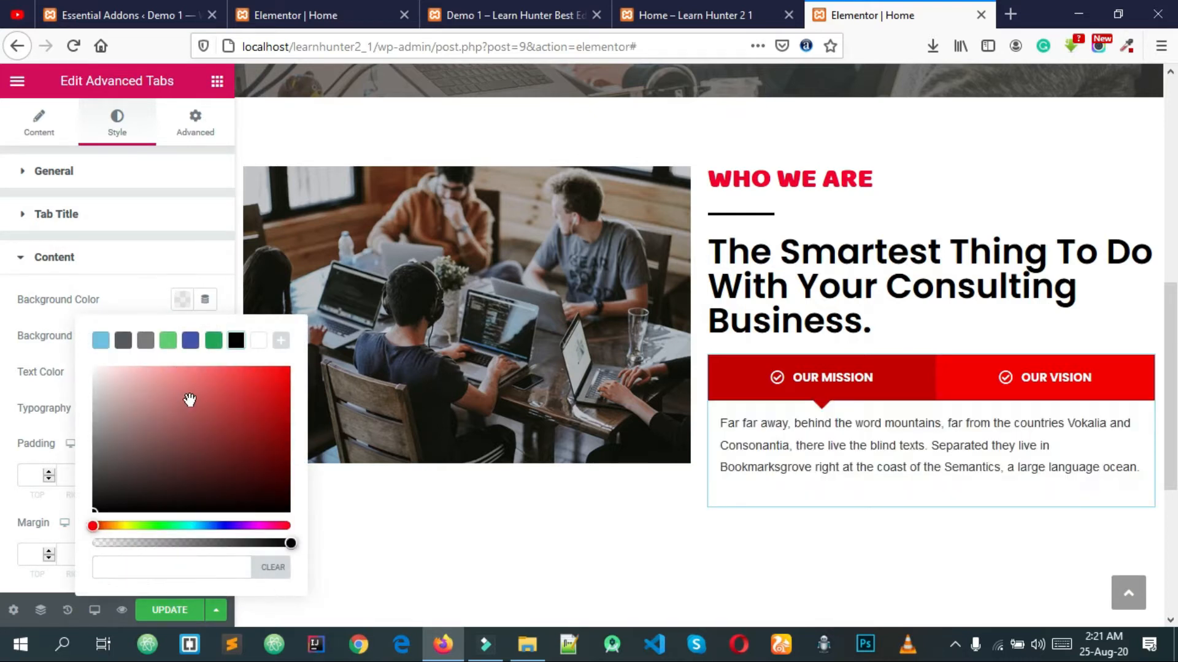
{"action": "left_click", "coordinate": [466, 15]}
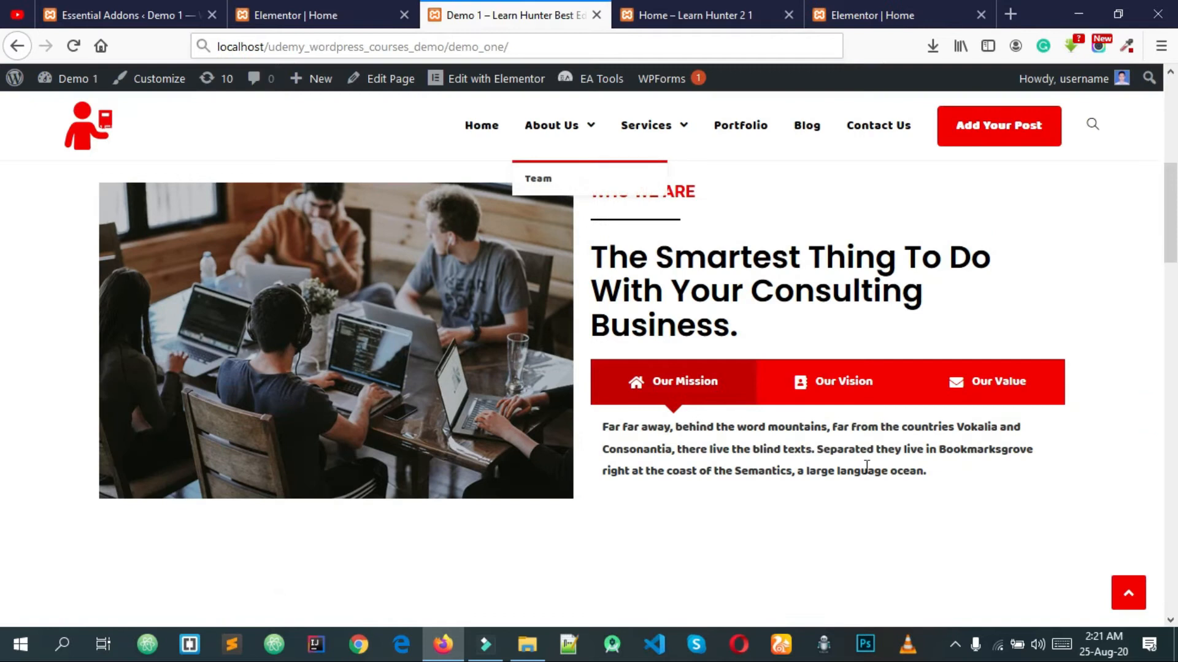
{"action": "left_click", "coordinate": [901, 15]}
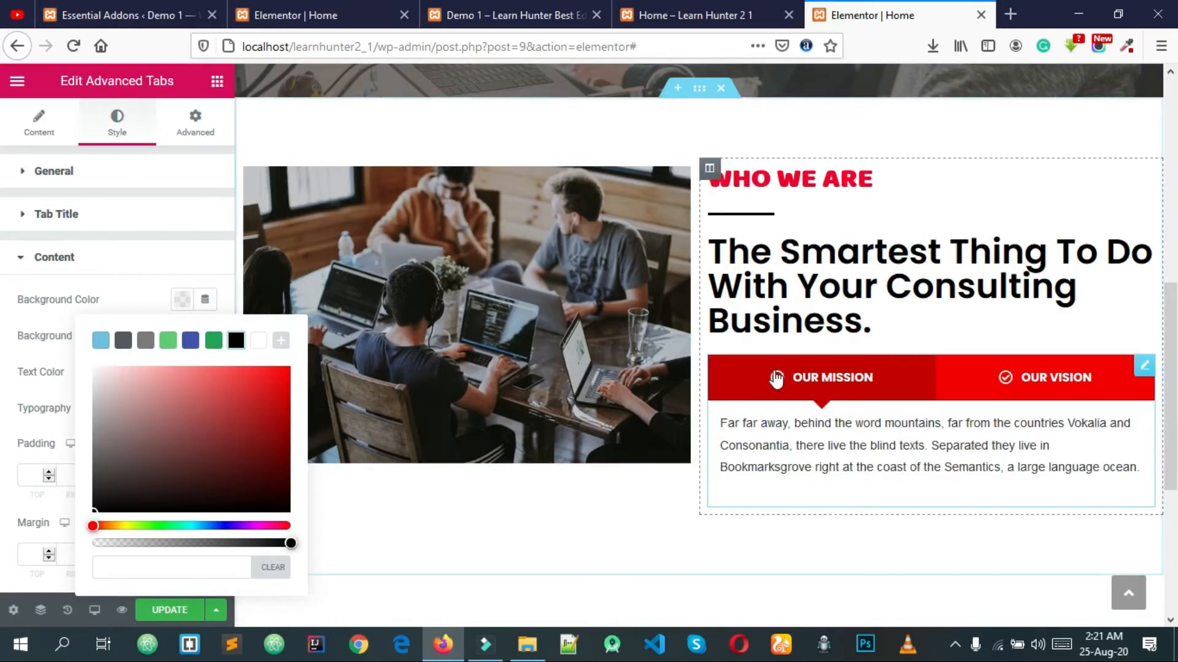
{"action": "left_click", "coordinate": [38, 388]}
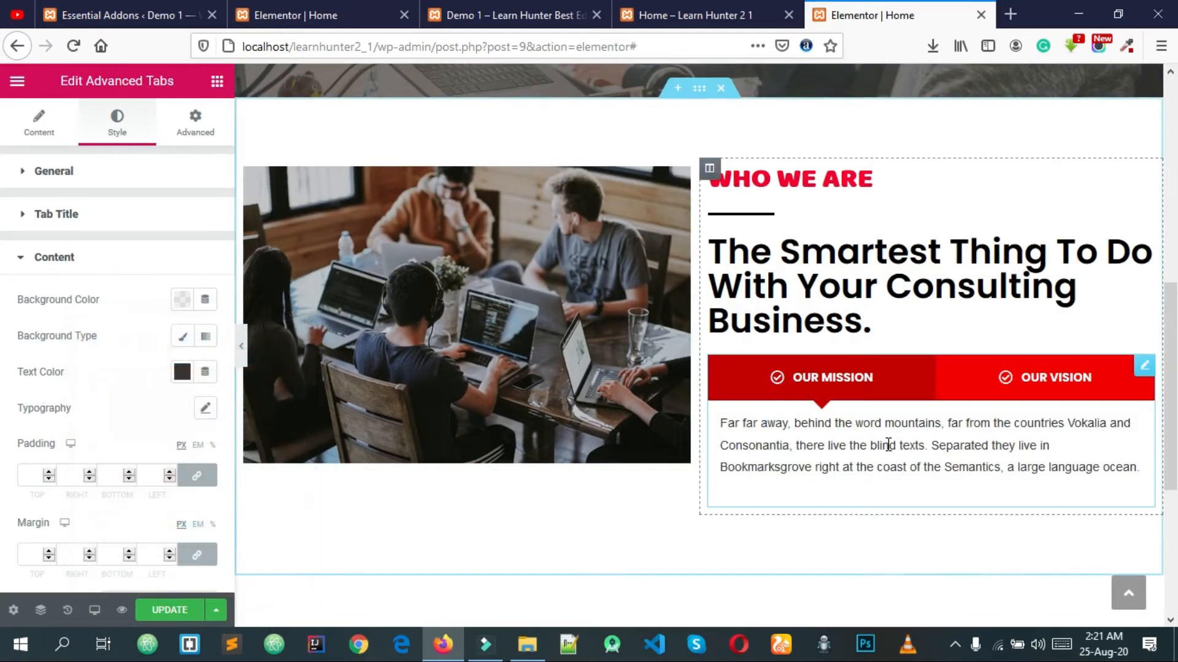
Step: Darken the tab content's text color to near-black, comparing it with the Demo 1 page
{"action": "left_click", "coordinate": [182, 372]}
{"action": "mouse_move", "coordinate": [87, 179]}
{"action": "left_mouse_down"}
{"action": "mouse_move", "coordinate": [116, 242]}
{"action": "mouse_move", "coordinate": [92, 261]}
{"action": "left_mouse_up"}
{"action": "left_click", "coordinate": [482, 25]}
{"action": "left_click", "coordinate": [871, 14]}
{"action": "left_click", "coordinate": [205, 422]}
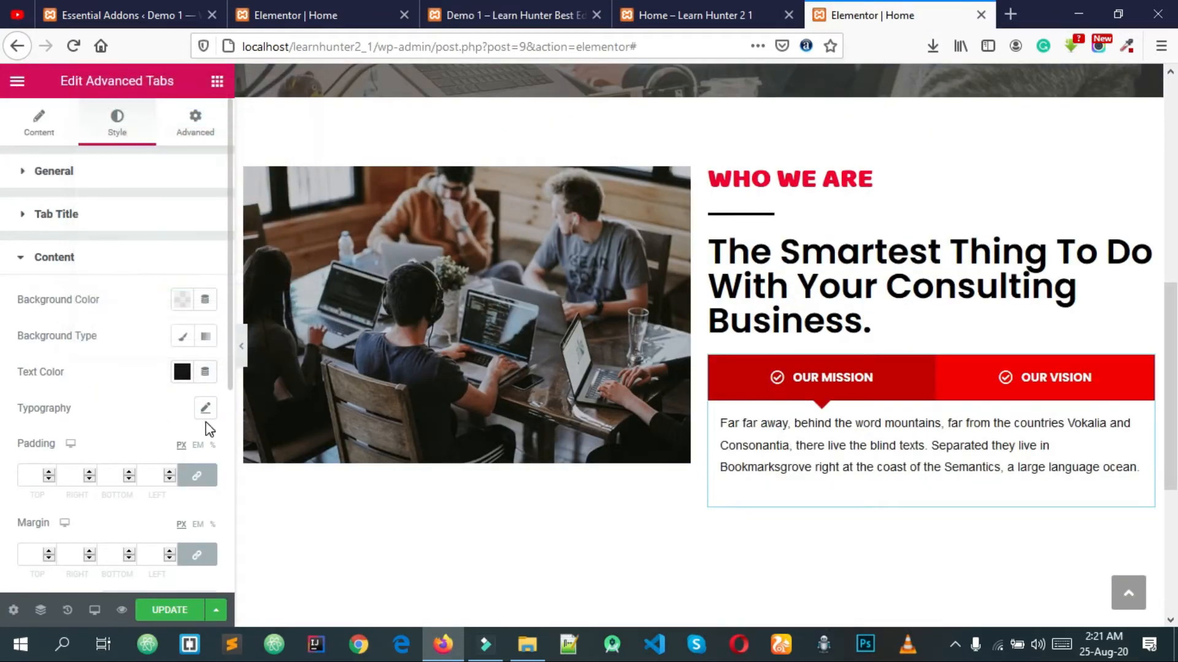
Step: Set the font family of the tab content text to Poppins
{"action": "left_click", "coordinate": [202, 411]}
{"action": "left_click", "coordinate": [155, 455]}
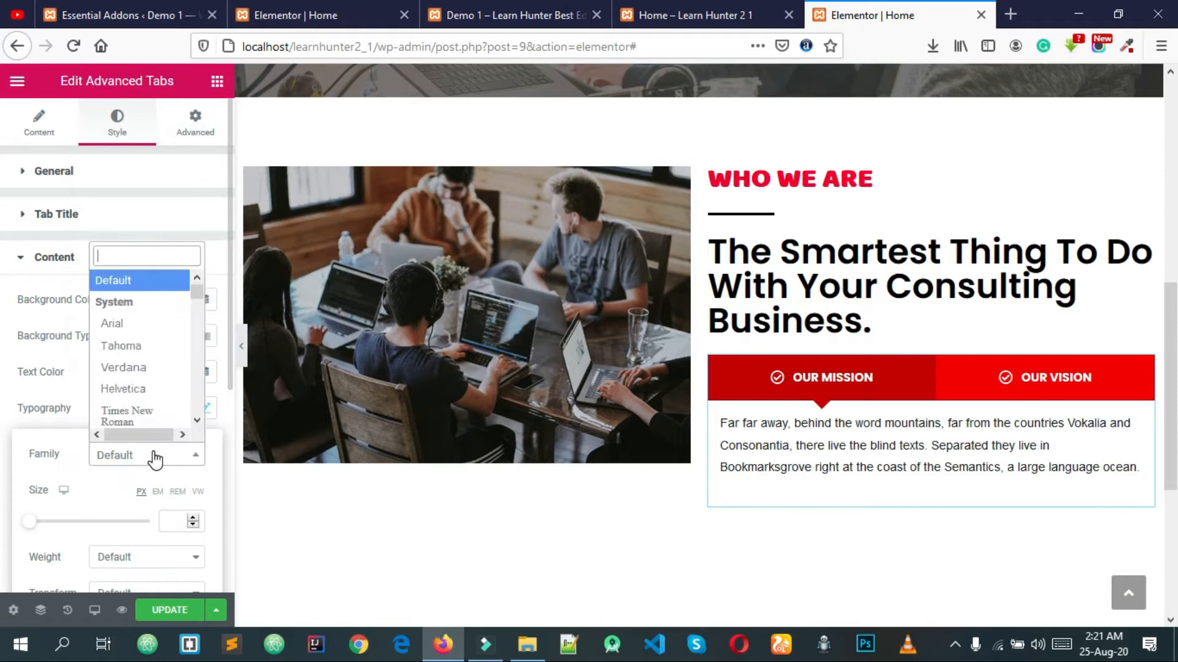
{"action": "type", "text": "pop"}
{"action": "key", "text": "Return"}
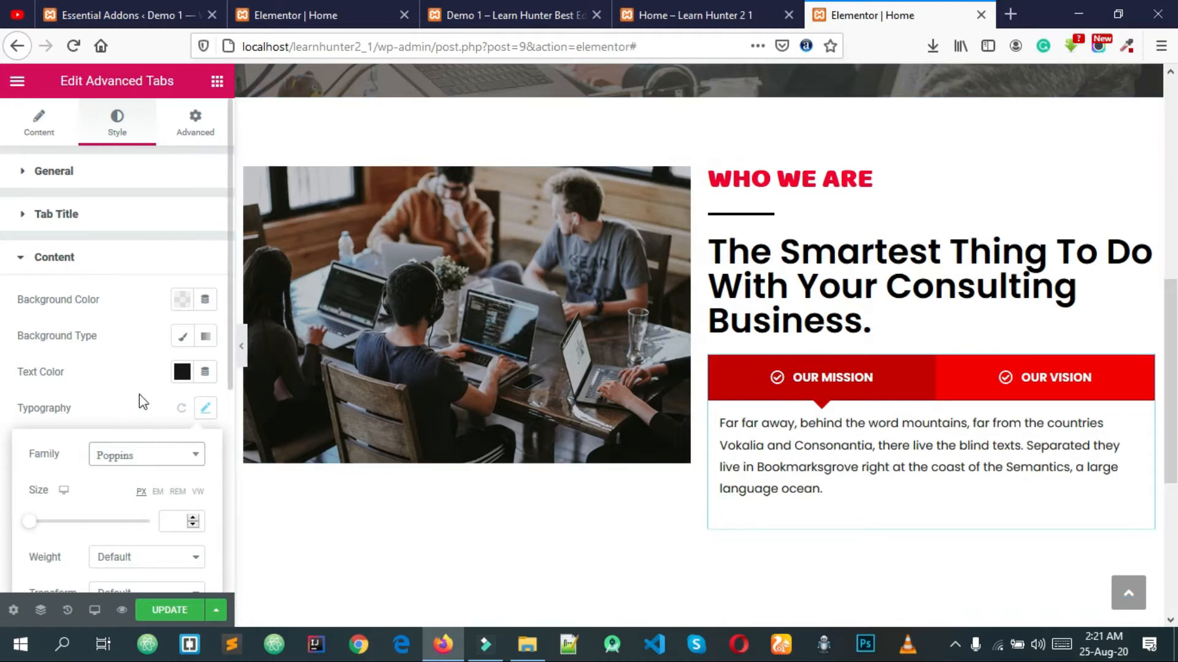
Step: Set the font size of the tab content text to 13 px
{"action": "left_click", "coordinate": [203, 408]}
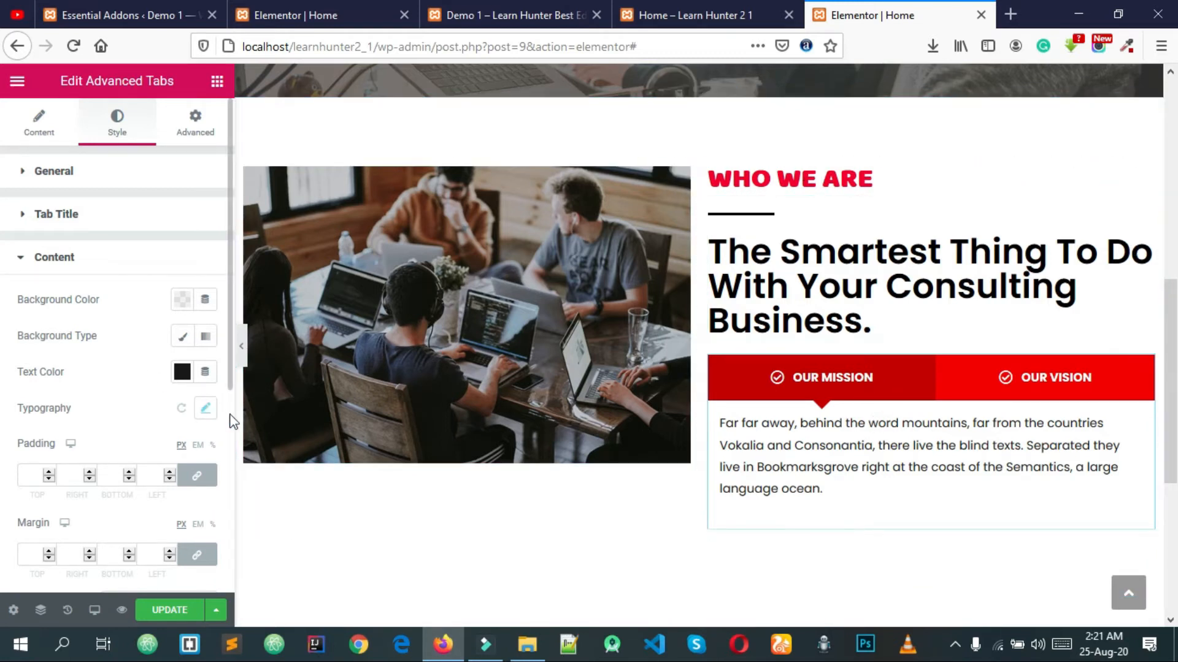
{"action": "left_click", "coordinate": [202, 409]}
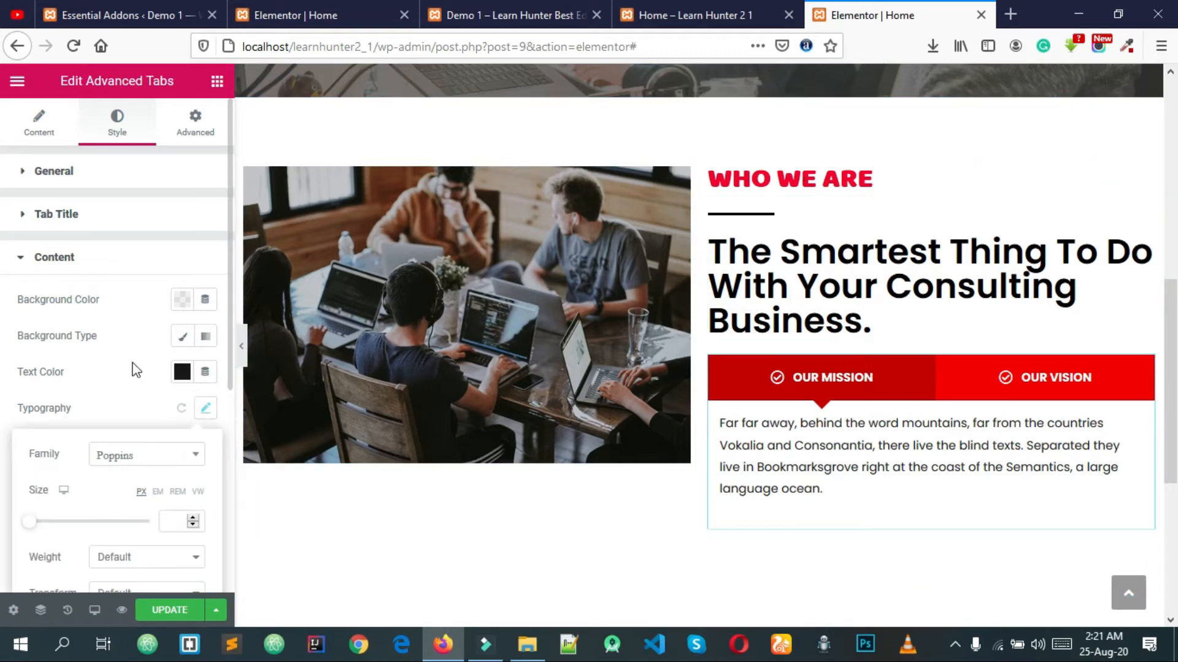
{"action": "scroll", "coordinate": [111, 347], "scroll_direction": "down", "scroll_amount": 2}
{"action": "left_click_drag", "start_coordinate": [29, 451], "coordinate": [37, 451]}
{"action": "left_click", "coordinate": [194, 441]}
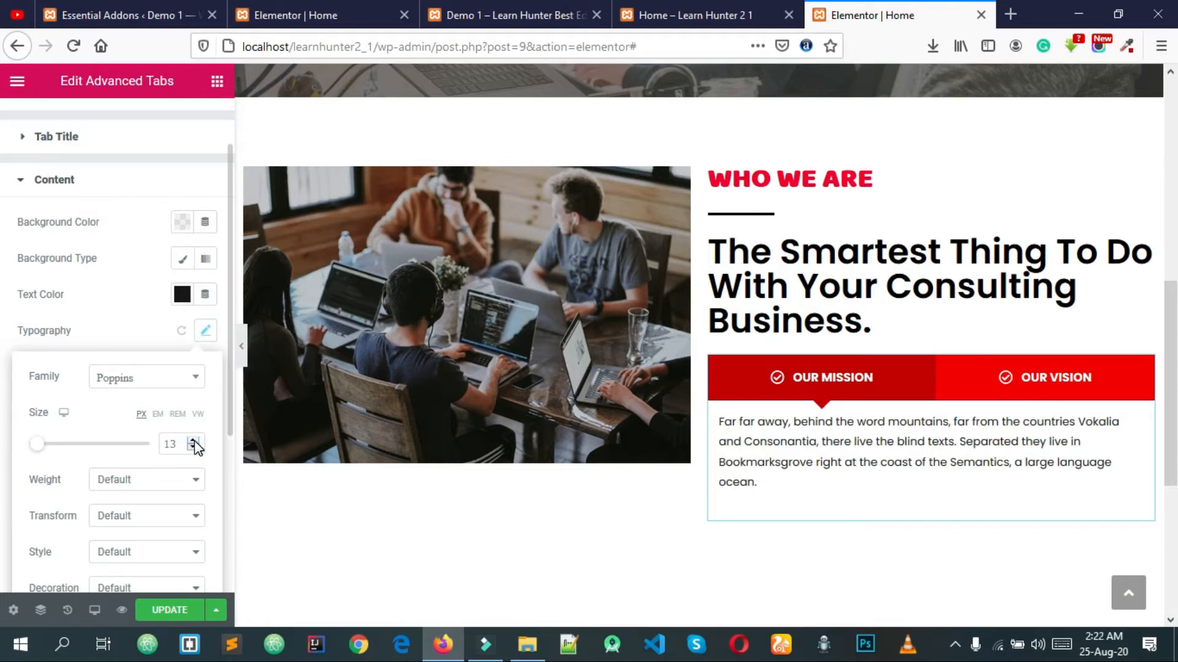
{"action": "left_click", "coordinate": [194, 441]}
{"action": "left_click", "coordinate": [194, 448]}
{"action": "left_click", "coordinate": [194, 449]}
{"action": "left_click", "coordinate": [194, 441]}
{"action": "scroll", "coordinate": [110, 399], "scroll_direction": "down", "scroll_amount": 1}
{"action": "left_click", "coordinate": [150, 278]}
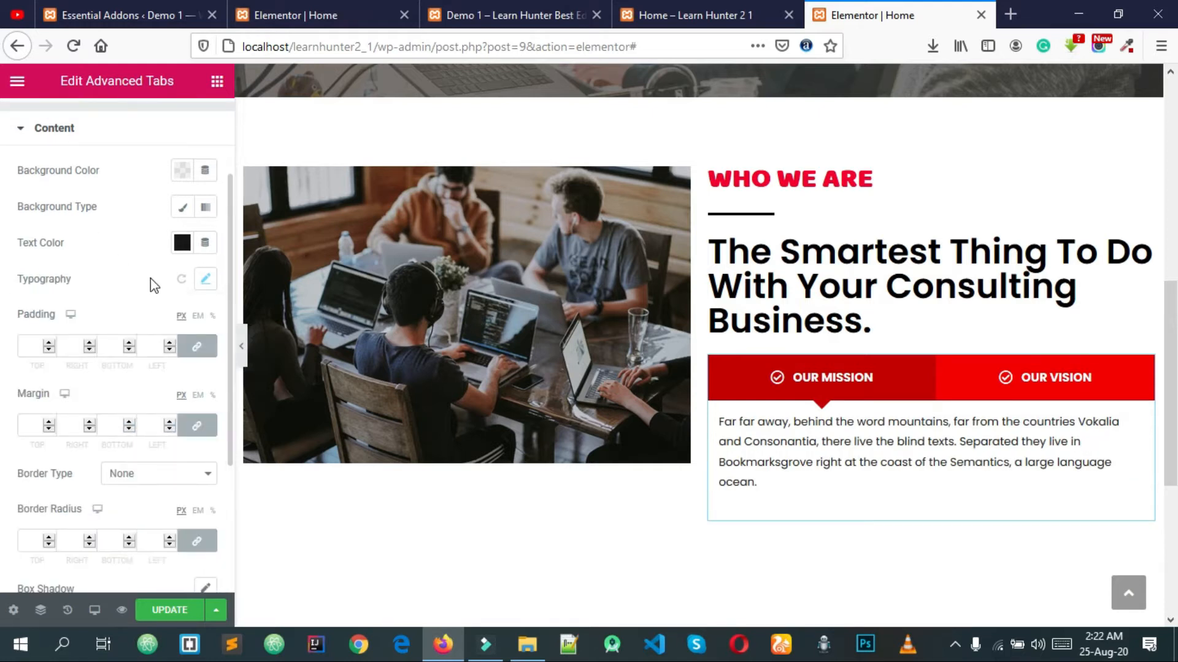
Step: Try the Bold weight on the tab content text, then settle on a weight of 500
{"action": "left_click", "coordinate": [205, 279]}
{"action": "left_click", "coordinate": [145, 440]}
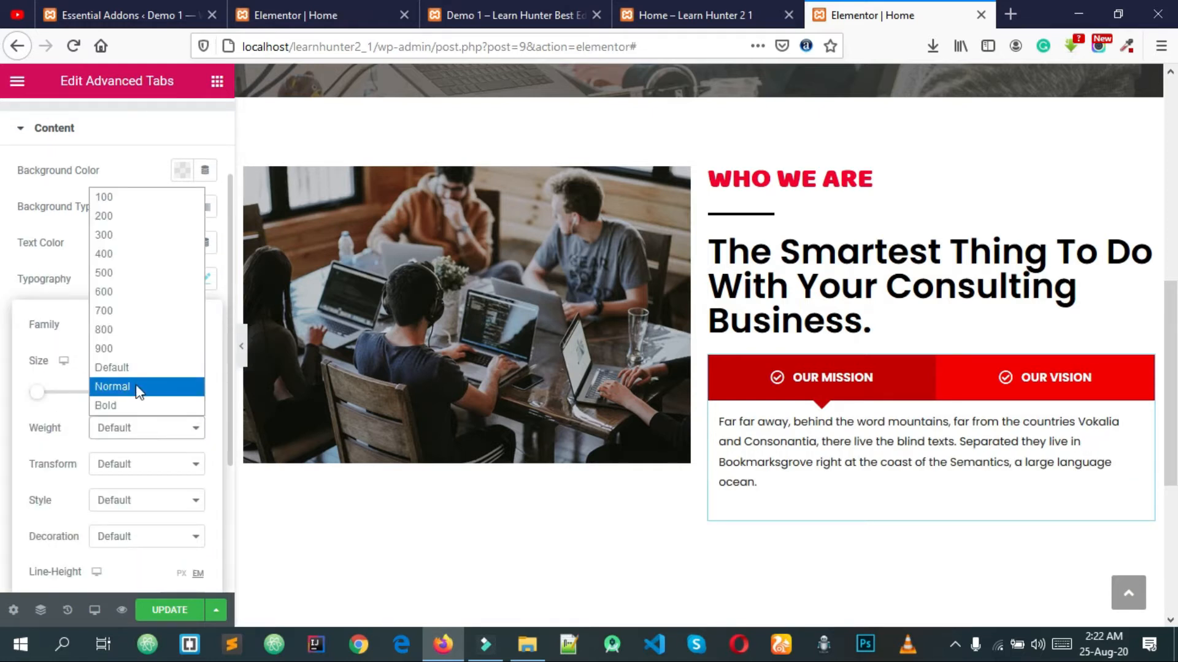
{"action": "left_click", "coordinate": [136, 407]}
{"action": "left_click", "coordinate": [125, 428]}
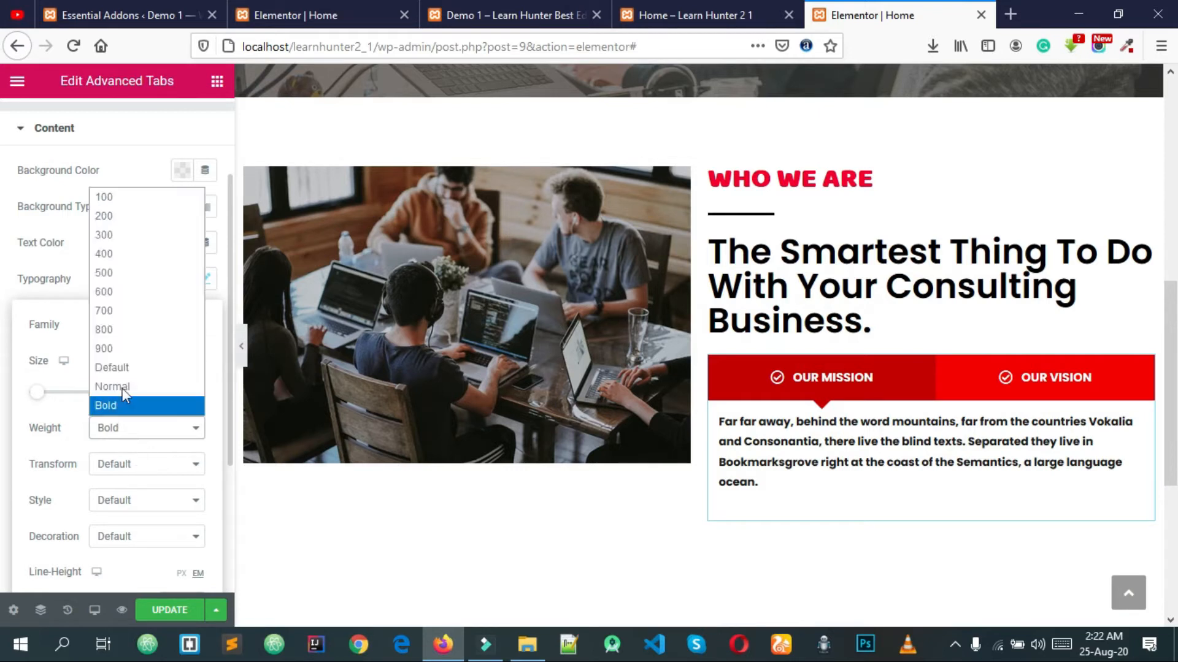
{"action": "left_click", "coordinate": [128, 281]}
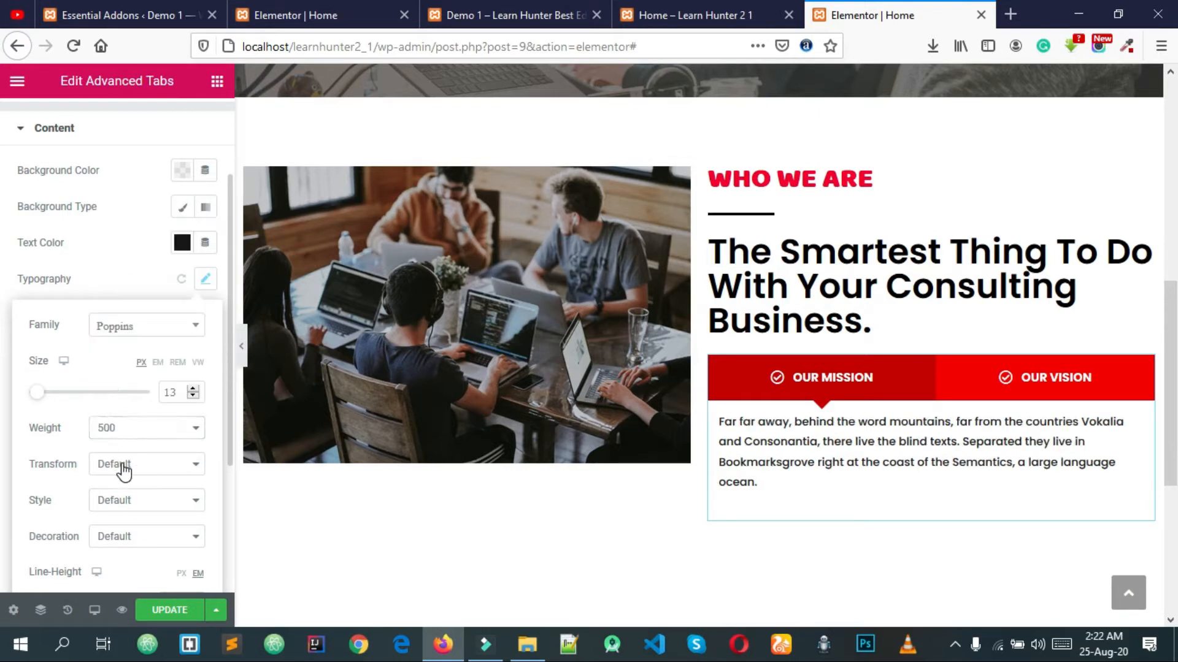
{"action": "left_click", "coordinate": [108, 283]}
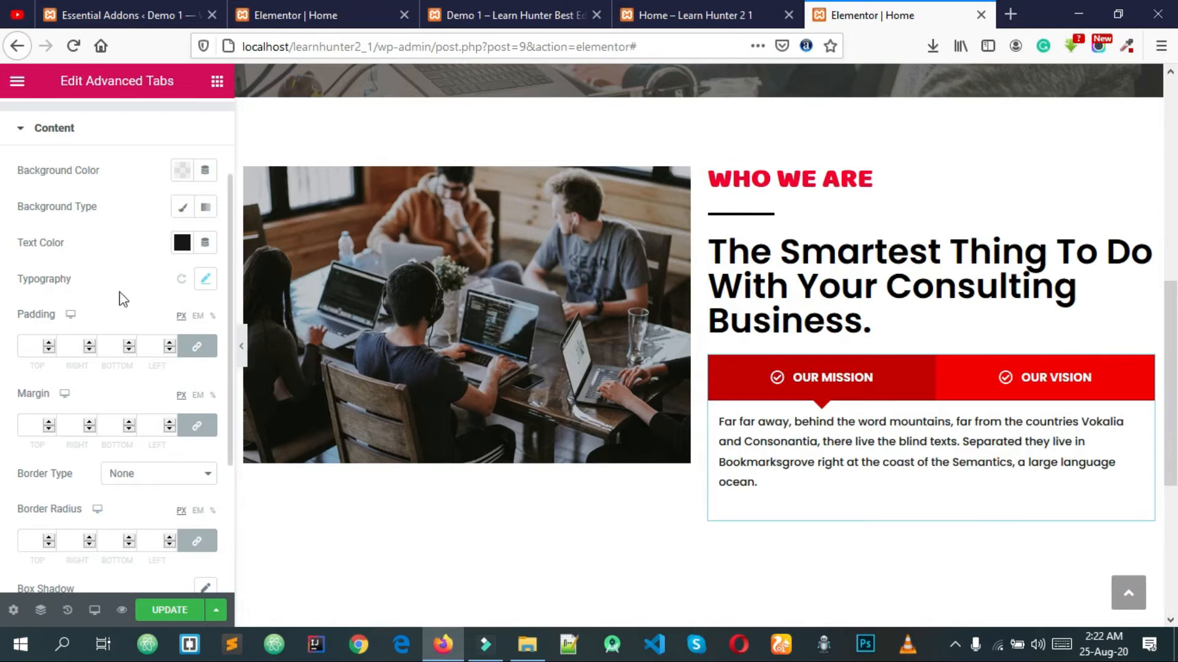
Step: Try a linked padding of 22 px on all sides of the tab content and clear it
{"action": "left_click", "coordinate": [47, 344]}
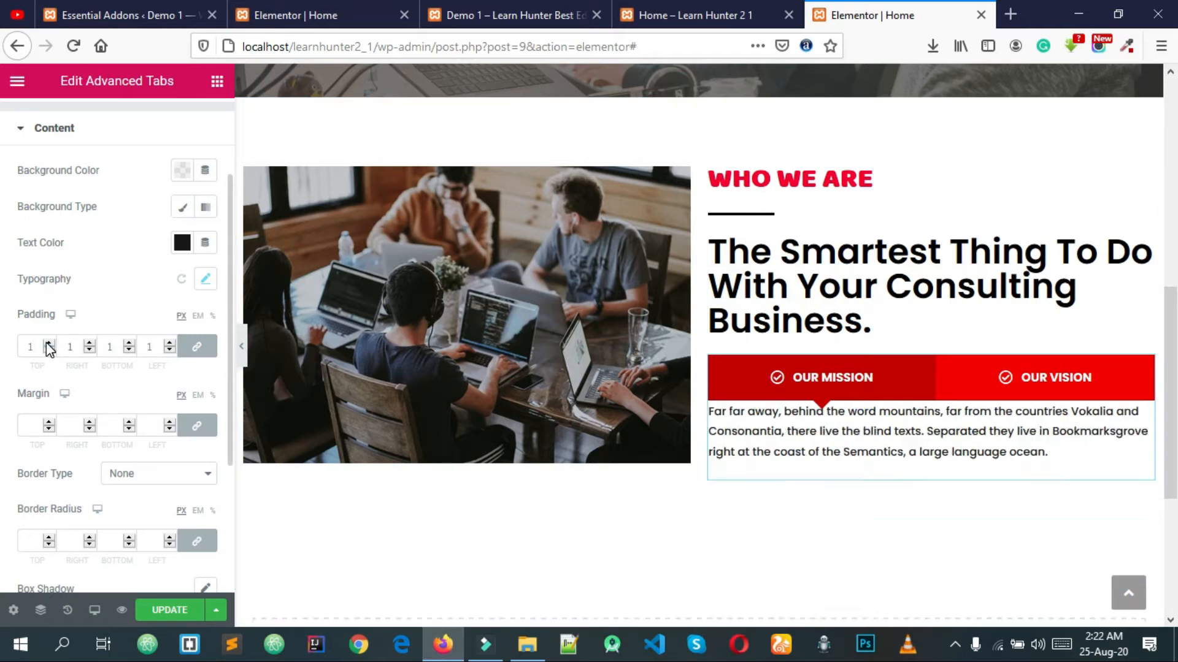
{"action": "left_click_drag", "start_coordinate": [49, 349], "coordinate": [44, 343]}
{"action": "left_click", "coordinate": [31, 347]}
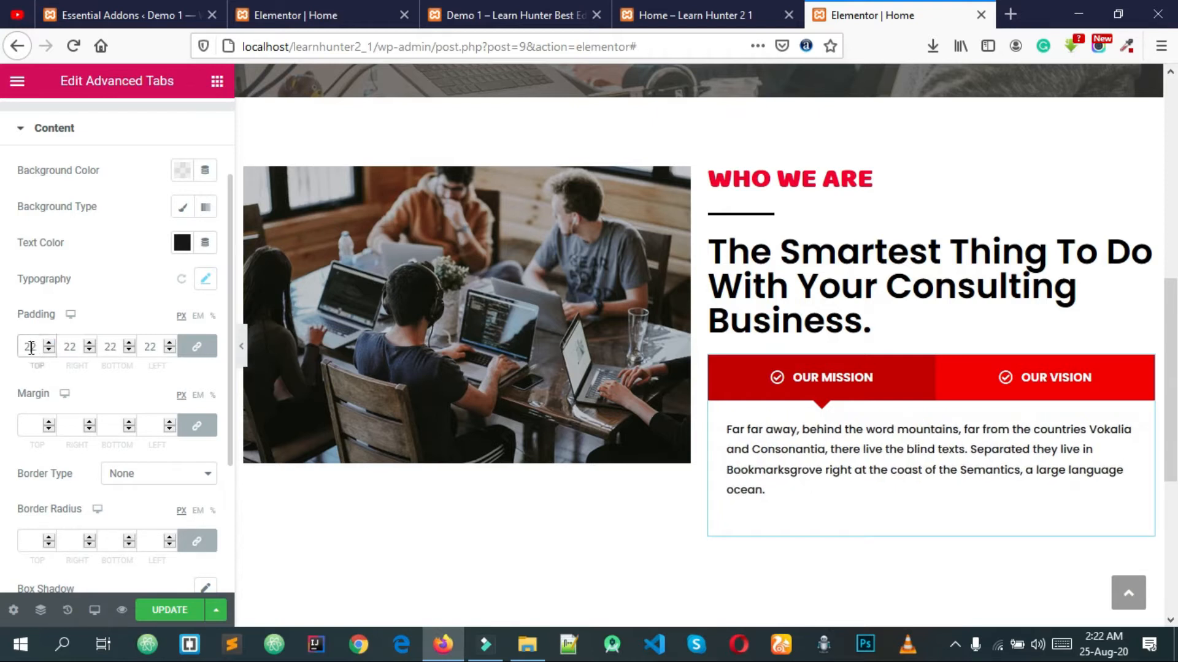
{"action": "key", "text": "BackSpace"}
Step: Try a linked margin of 10 px on all sides of the tab content and clear it
{"action": "left_click", "coordinate": [34, 431]}
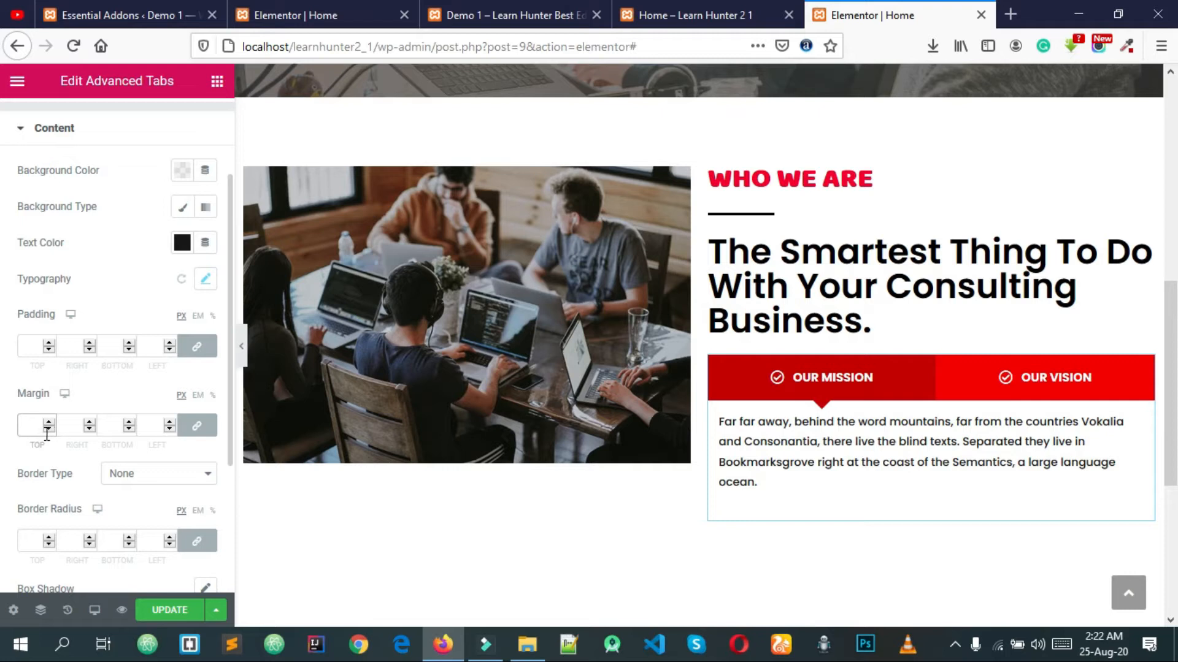
{"action": "type", "text": "10"}
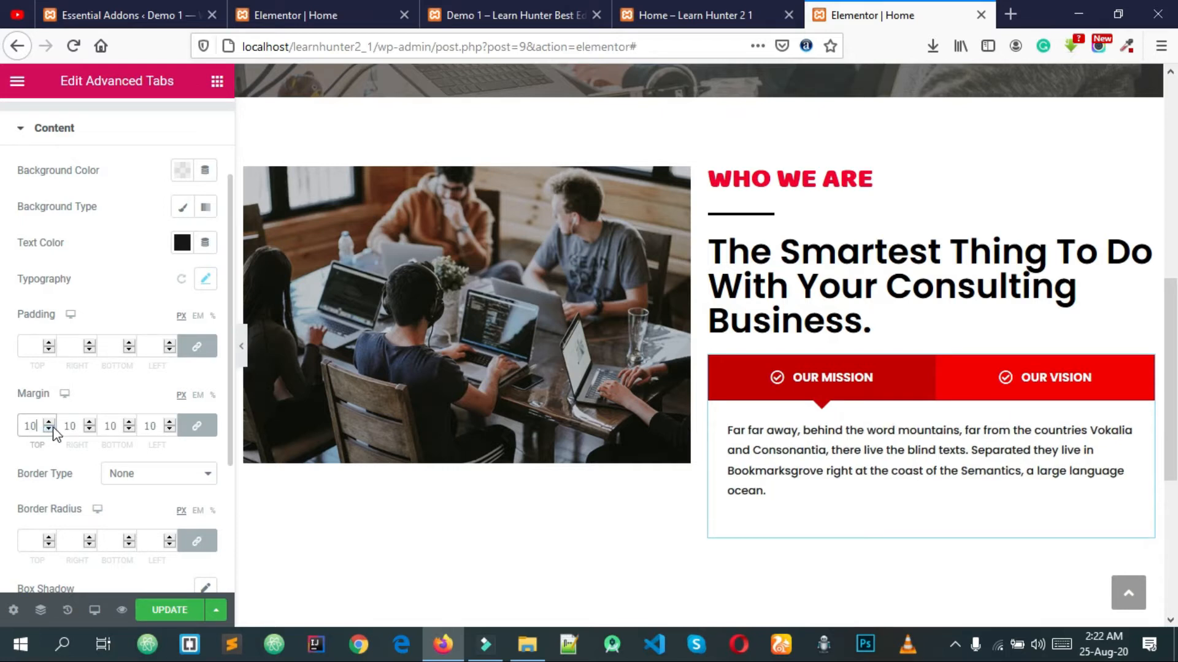
{"action": "key", "text": "BackSpace"}
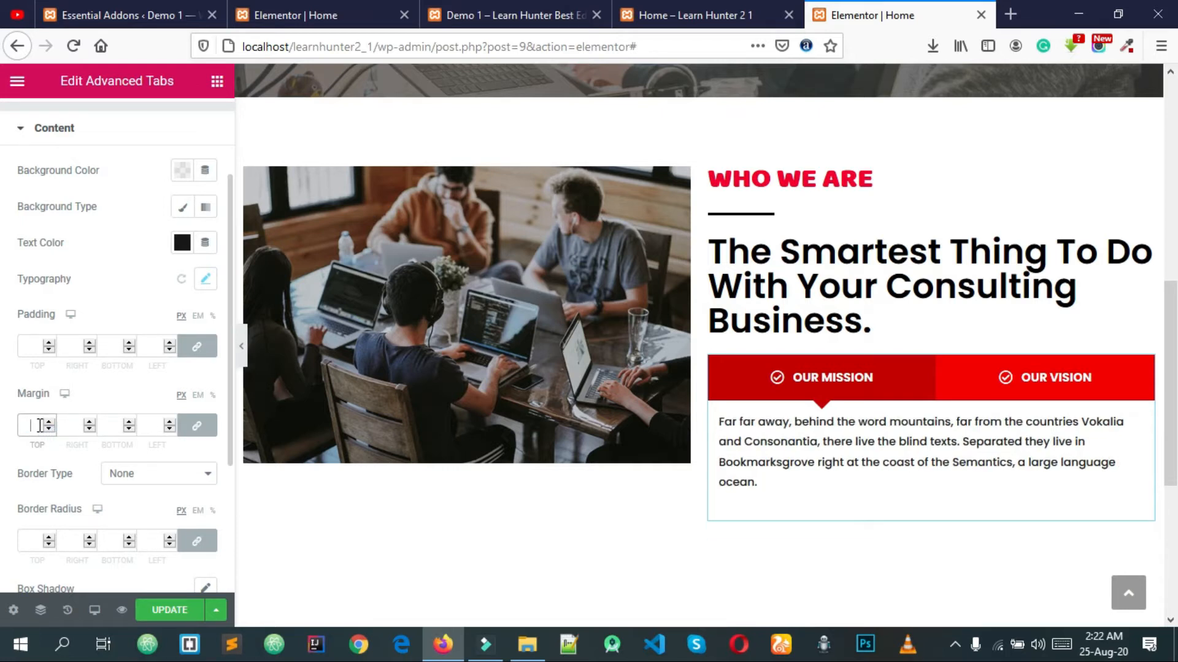
Step: Try a linked border radius of 4 px and a Solid border 3 px wide on the tab content
{"action": "scroll", "coordinate": [125, 489], "scroll_direction": "down", "scroll_amount": 1}
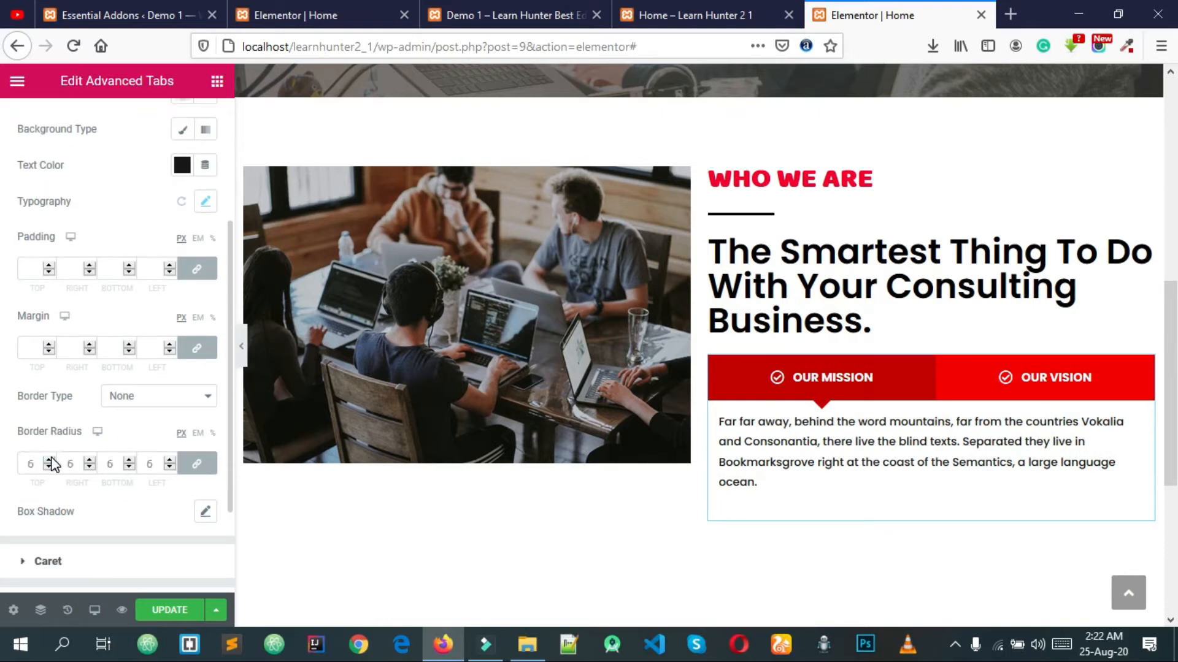
{"action": "double_click", "coordinate": [26, 461]}
{"action": "left_click", "coordinate": [152, 397]}
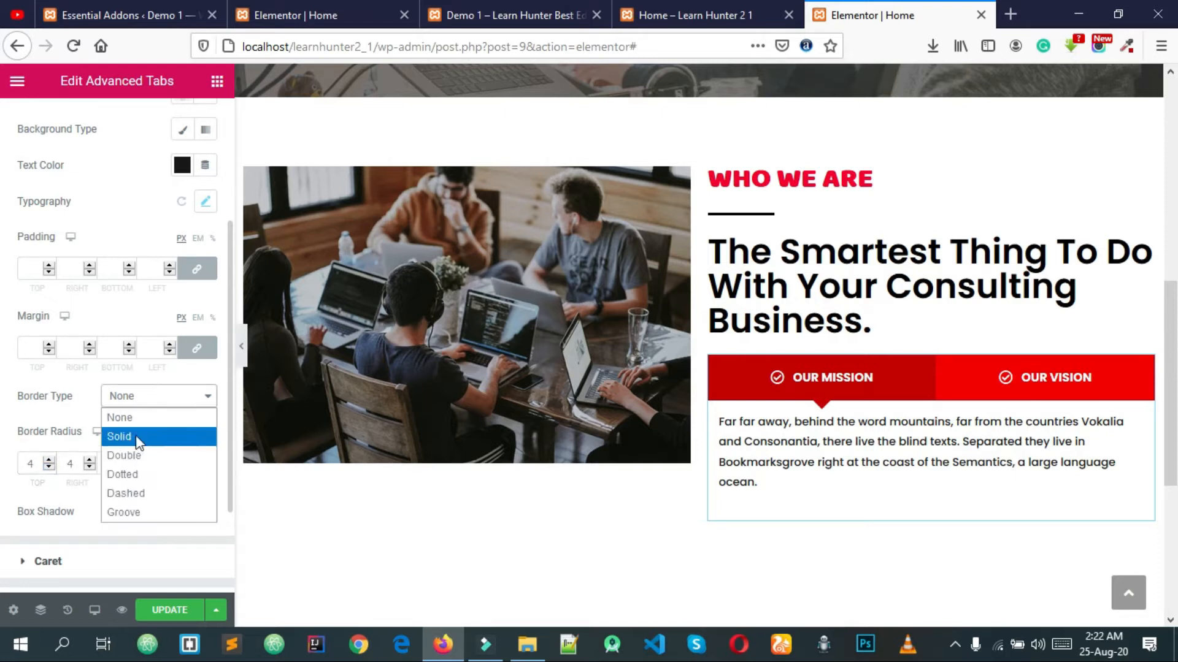
{"action": "left_click", "coordinate": [140, 441]}
{"action": "triple_click", "coordinate": [49, 459]}
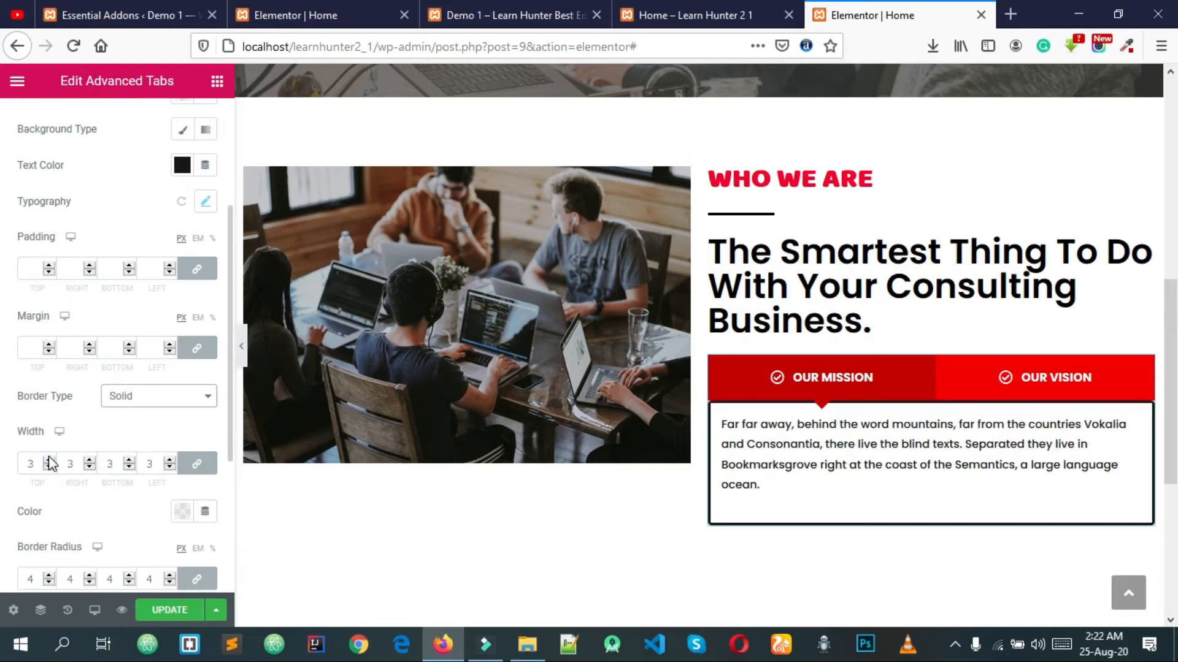
{"action": "scroll", "coordinate": [122, 437], "scroll_direction": "down", "scroll_amount": 1}
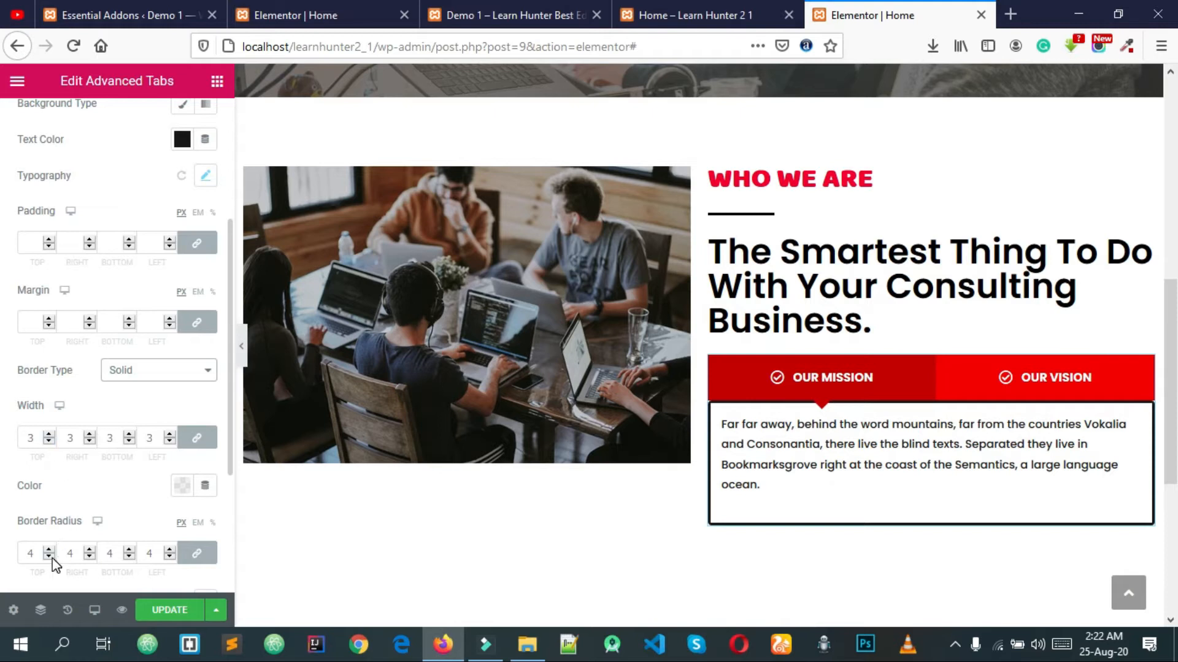
Step: Unlink the tab content's border radius values and try 0 for top and bottom with 11 px for right
{"action": "scroll", "coordinate": [84, 502], "scroll_direction": "down", "scroll_amount": 1}
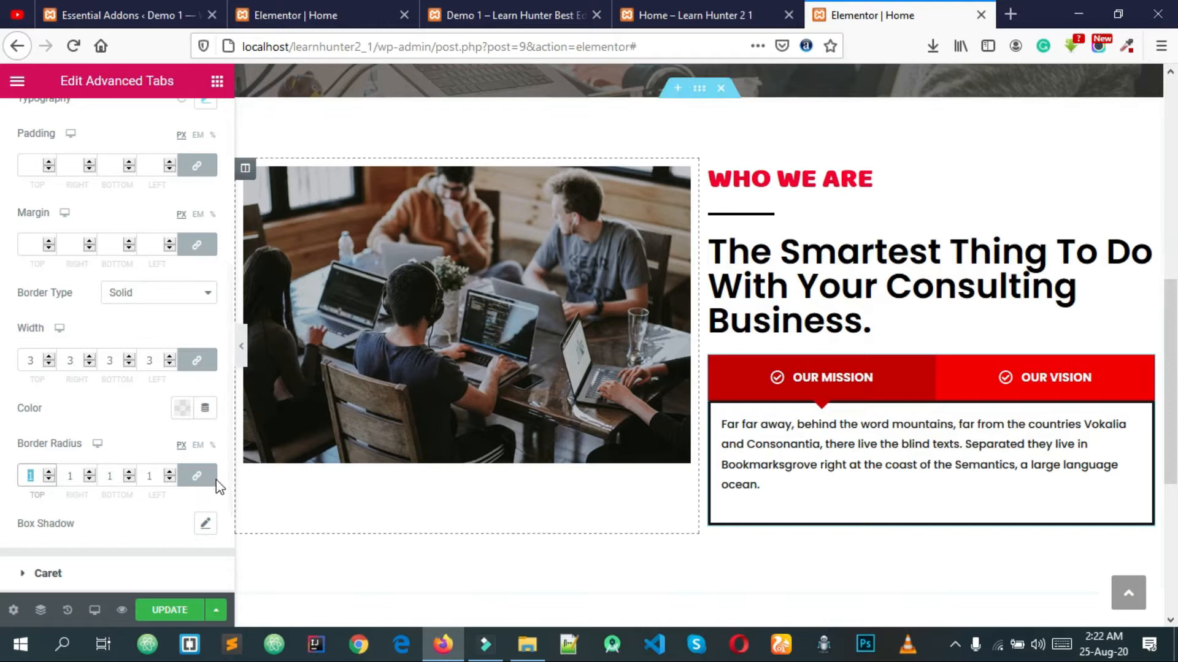
{"action": "left_click", "coordinate": [197, 476]}
{"action": "left_click_drag", "start_coordinate": [38, 476], "coordinate": [9, 477]}
{"action": "type", "text": "0"}
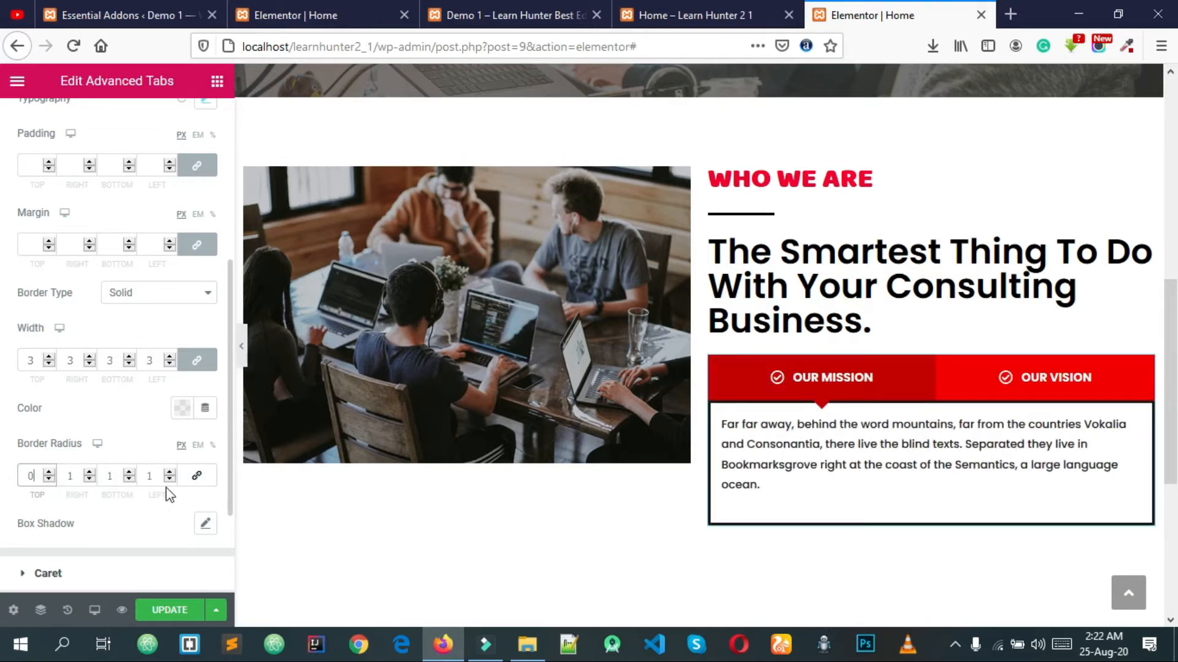
{"action": "double_click", "coordinate": [122, 473]}
{"action": "type", "text": "0"}
{"action": "left_click", "coordinate": [157, 477]}
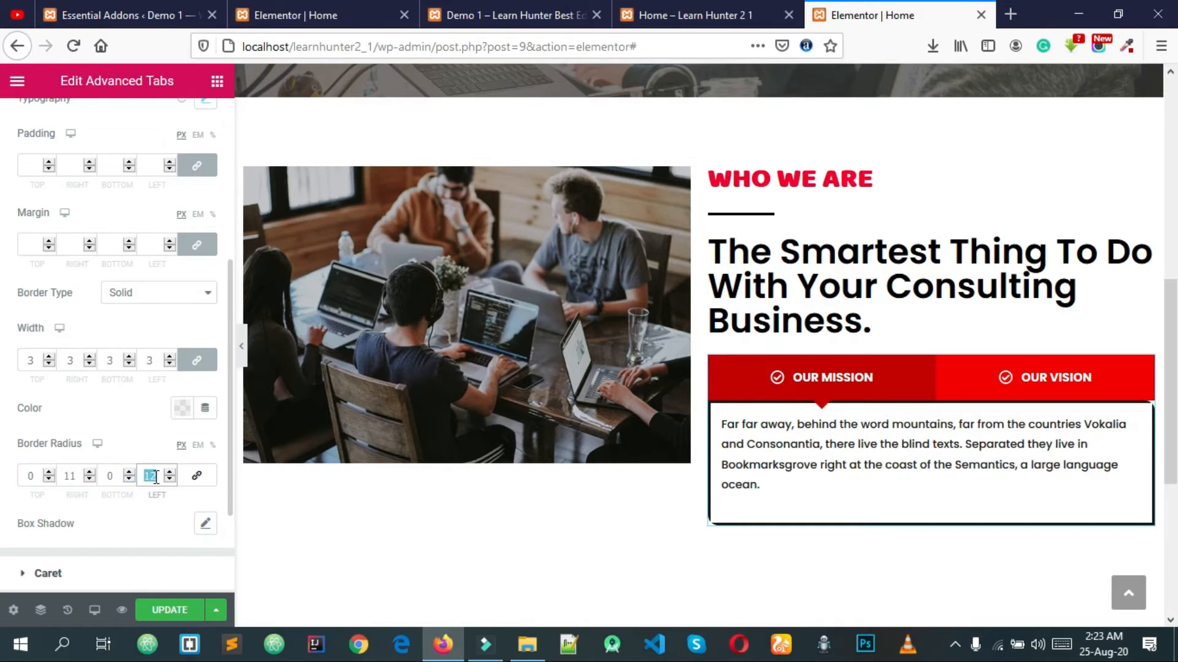
Step: Set all four border radius values of the tab content to 0
{"action": "double_click", "coordinate": [57, 478]}
{"action": "left_click_drag", "start_coordinate": [38, 477], "coordinate": [9, 475]}
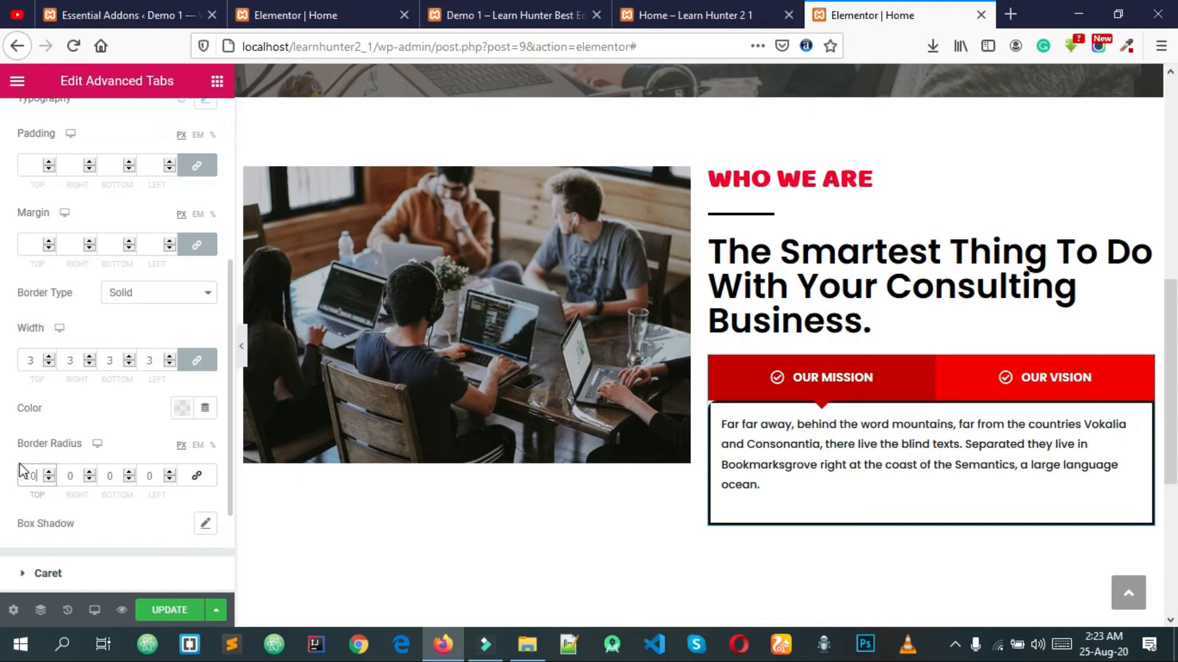
{"action": "left_click_drag", "start_coordinate": [38, 476], "coordinate": [12, 477]}
{"action": "type", "text": "0"}
{"action": "scroll", "coordinate": [134, 433], "scroll_direction": "down", "scroll_amount": 1}
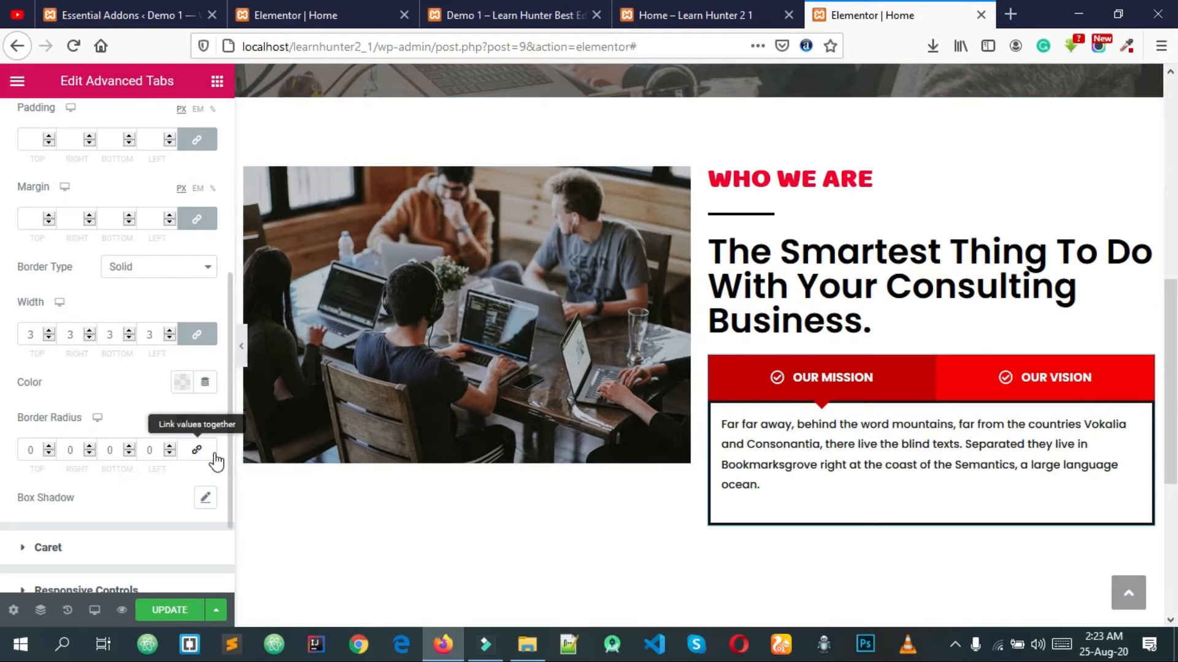
Step: Try a border radius of 10 px for the bottom and left values of the tab content
{"action": "double_click", "coordinate": [157, 451]}
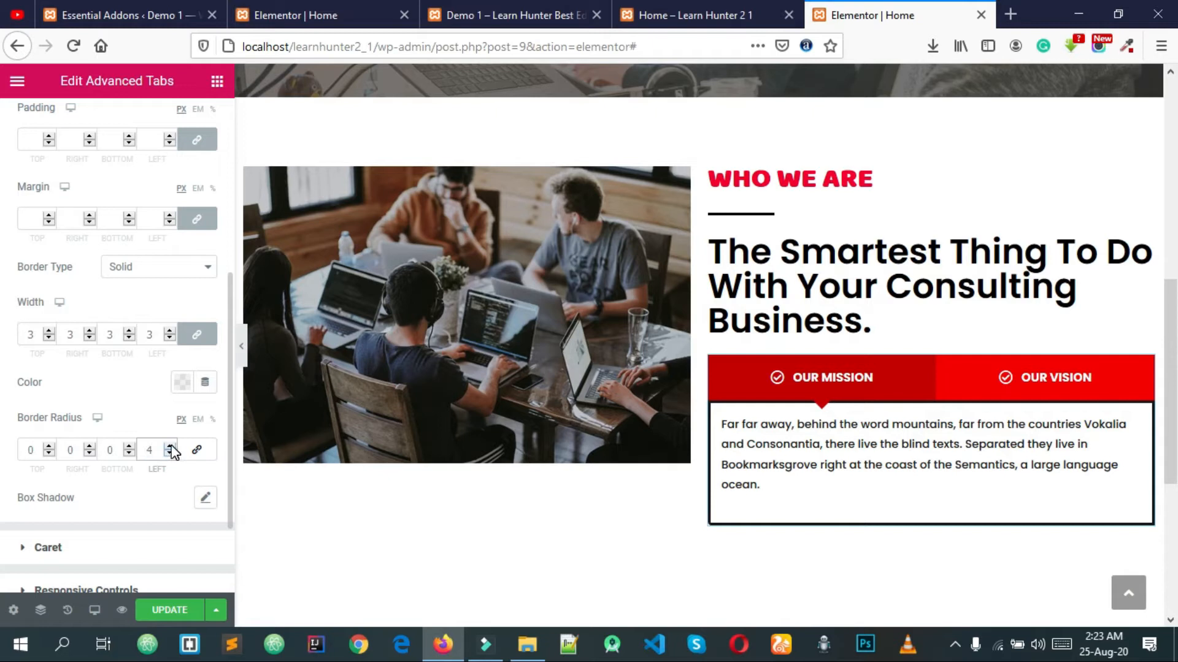
{"action": "left_click", "coordinate": [170, 447]}
{"action": "left_click", "coordinate": [170, 448]}
{"action": "left_click", "coordinate": [170, 453]}
{"action": "left_click", "coordinate": [89, 451]}
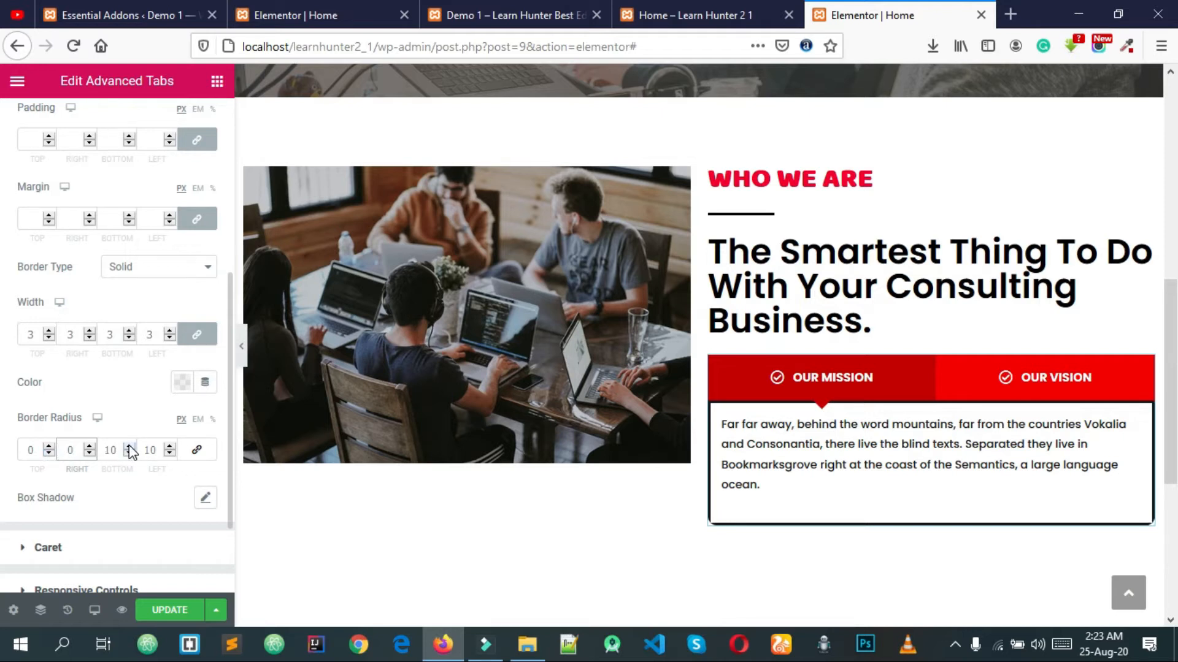
{"action": "left_click", "coordinate": [117, 482]}
Step: Set the tab content's border type back to None and reset its bottom and left border radius to 0
{"action": "left_click_drag", "start_coordinate": [38, 333], "coordinate": [14, 332]}
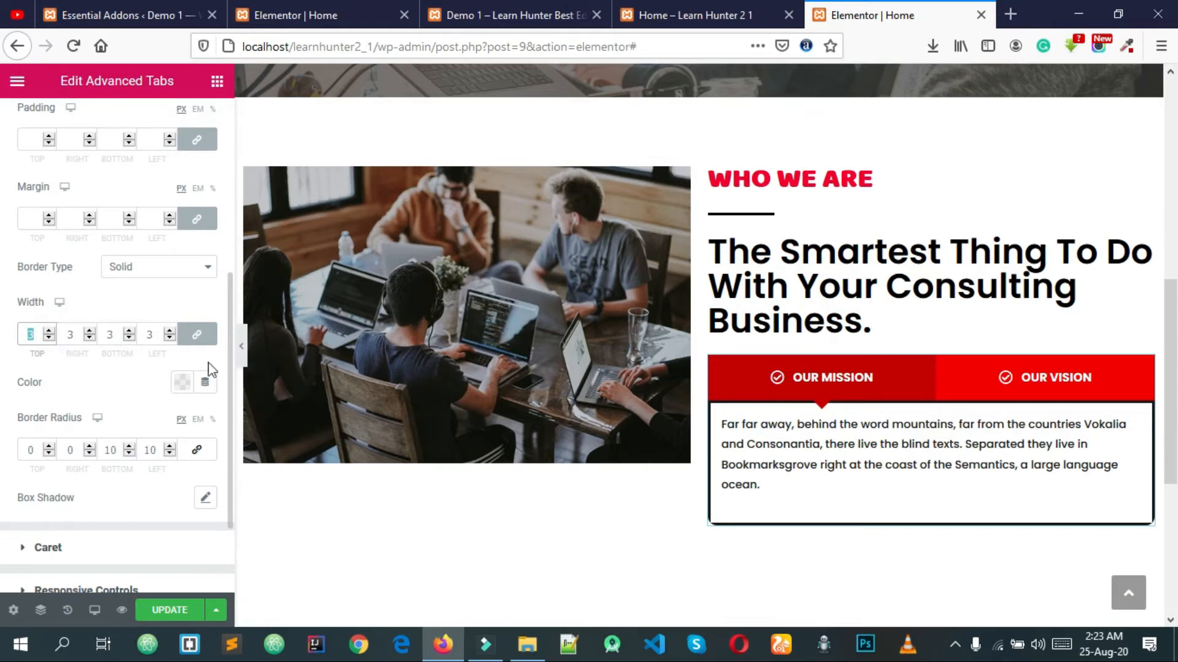
{"action": "left_click", "coordinate": [151, 266]}
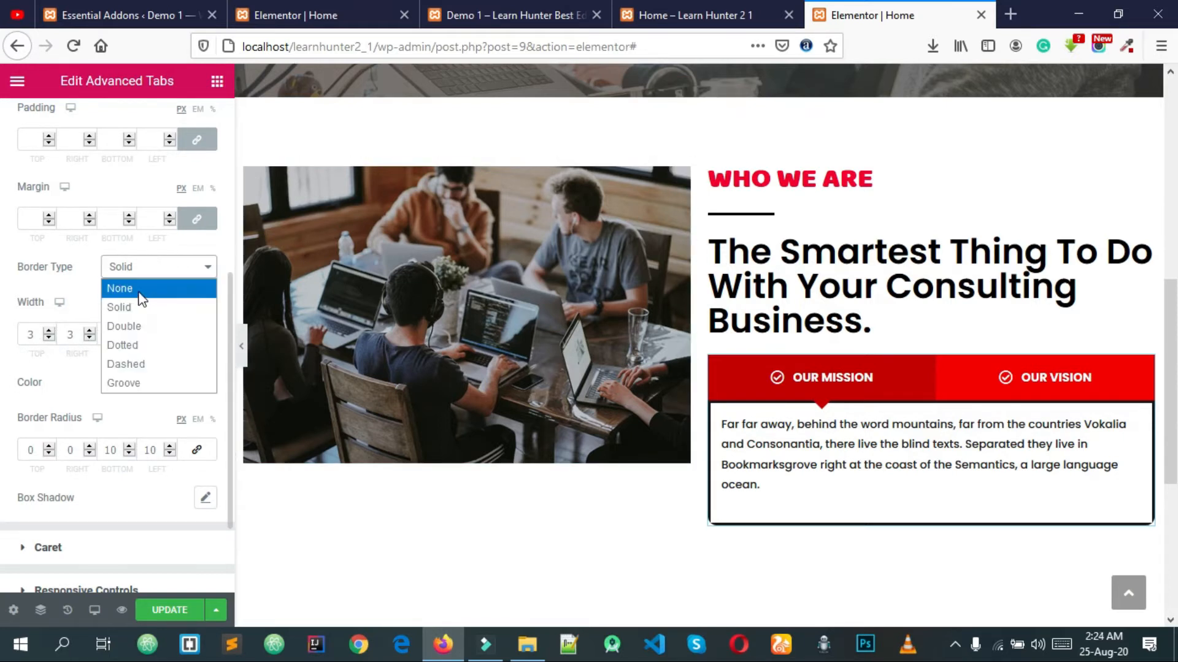
{"action": "left_click", "coordinate": [139, 288]}
{"action": "left_click_drag", "start_coordinate": [41, 328], "coordinate": [175, 344]}
{"action": "double_click", "coordinate": [161, 332]}
{"action": "type", "text": "0"}
{"action": "left_click", "coordinate": [114, 331]}
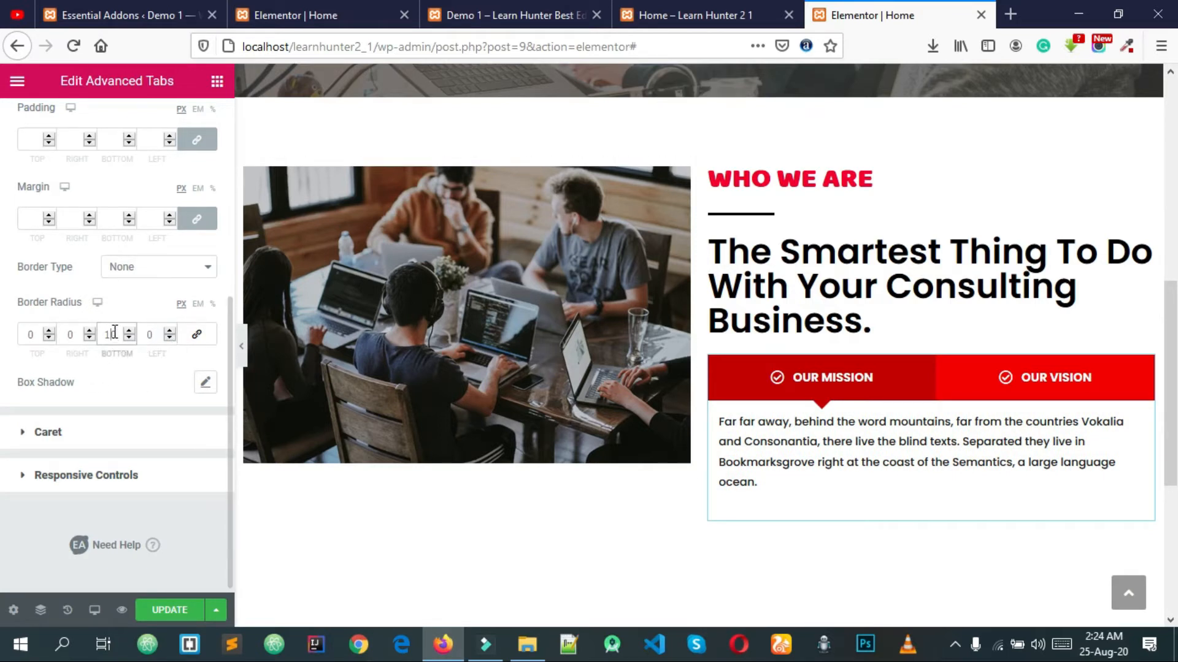
Step: Look through the Box Shadow, Tab Title and Responsive Controls settings of the Advanced Tabs widget
{"action": "left_click", "coordinate": [205, 383]}
{"action": "left_click", "coordinate": [165, 384]}
{"action": "scroll", "coordinate": [163, 407], "scroll_direction": "up", "scroll_amount": 2}
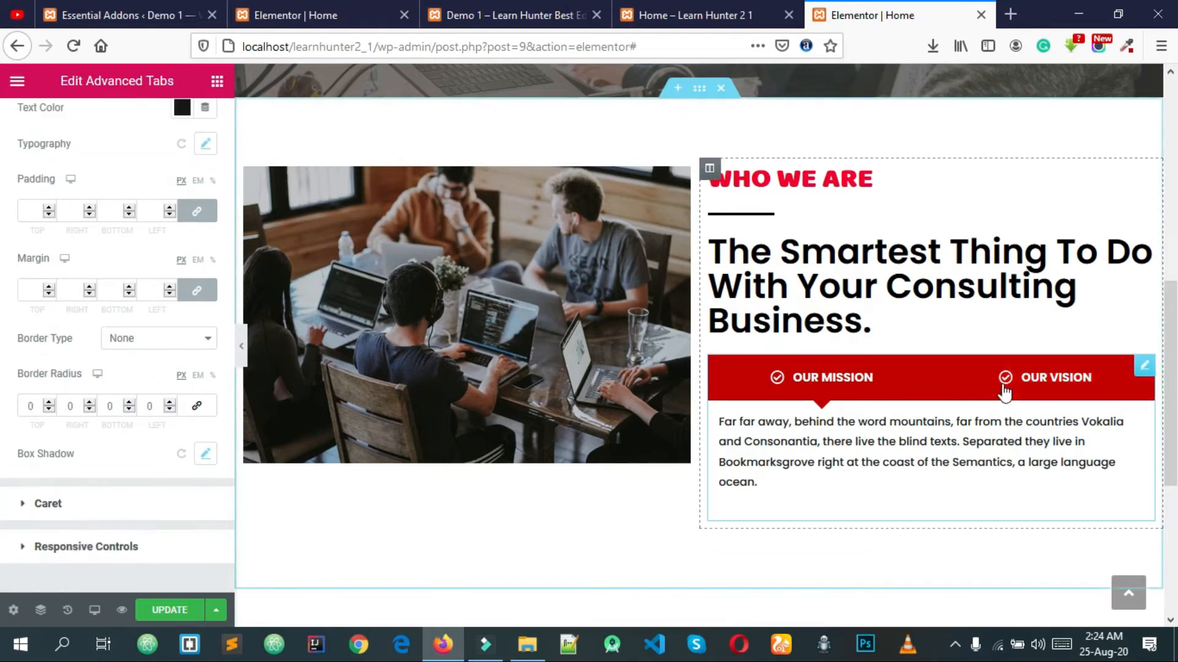
{"action": "scroll", "coordinate": [110, 443], "scroll_direction": "up", "scroll_amount": 3}
{"action": "scroll", "coordinate": [115, 447], "scroll_direction": "up", "scroll_amount": 3}
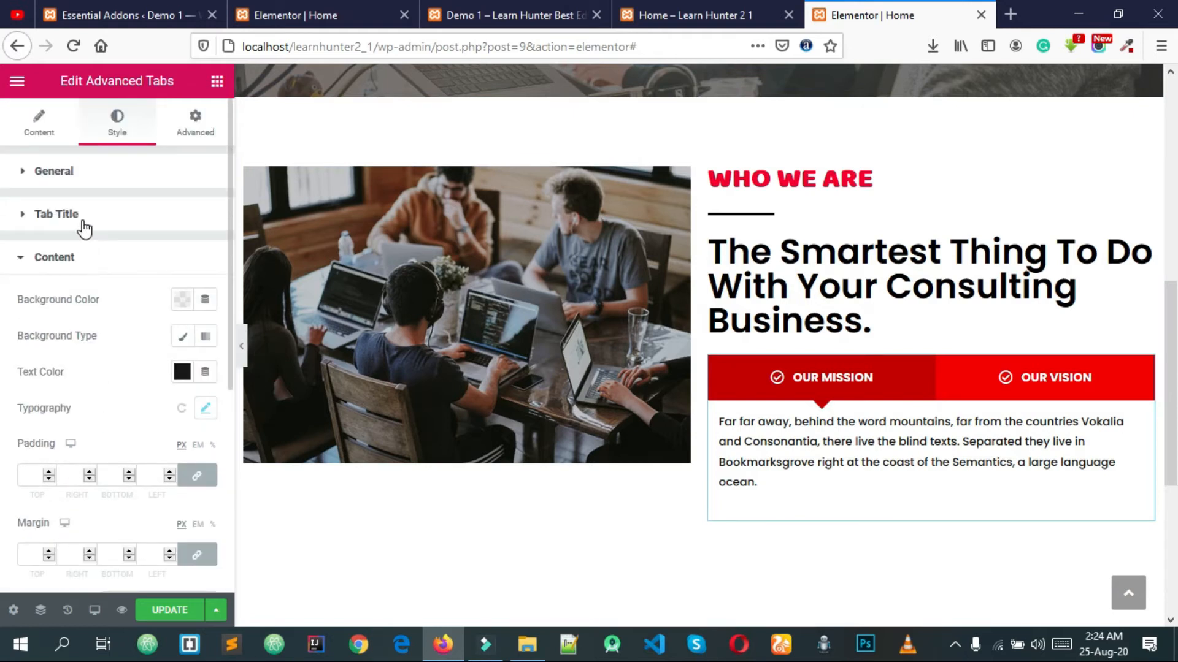
{"action": "left_click", "coordinate": [72, 260]}
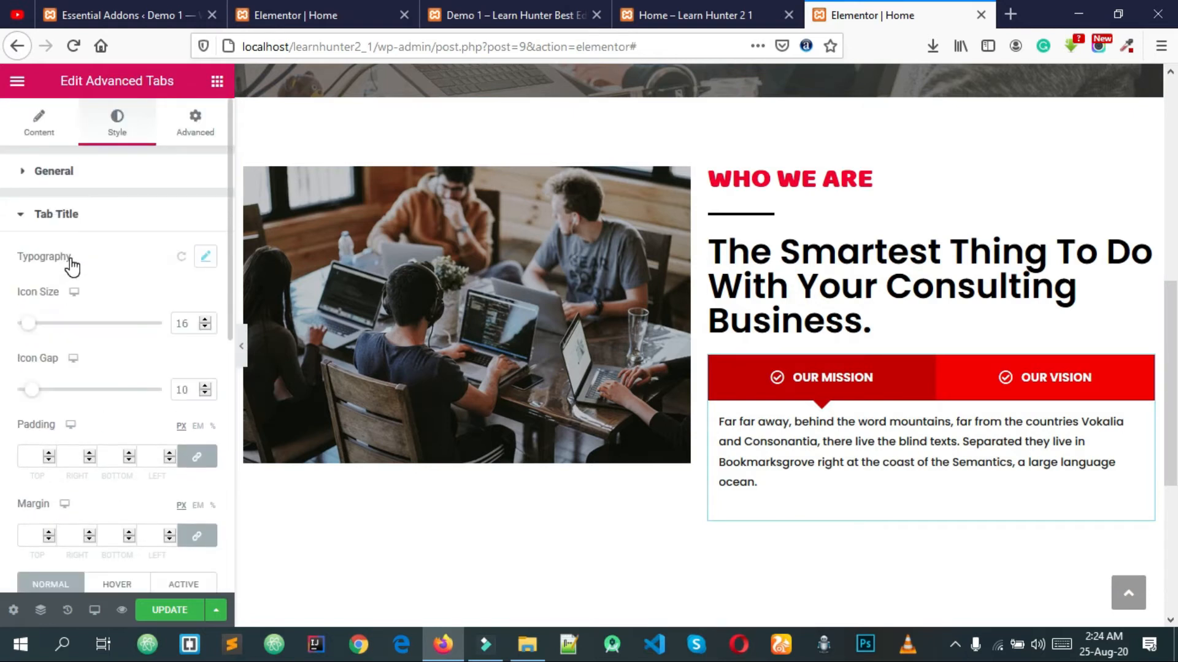
{"action": "left_click", "coordinate": [82, 216]}
{"action": "left_click", "coordinate": [87, 348]}
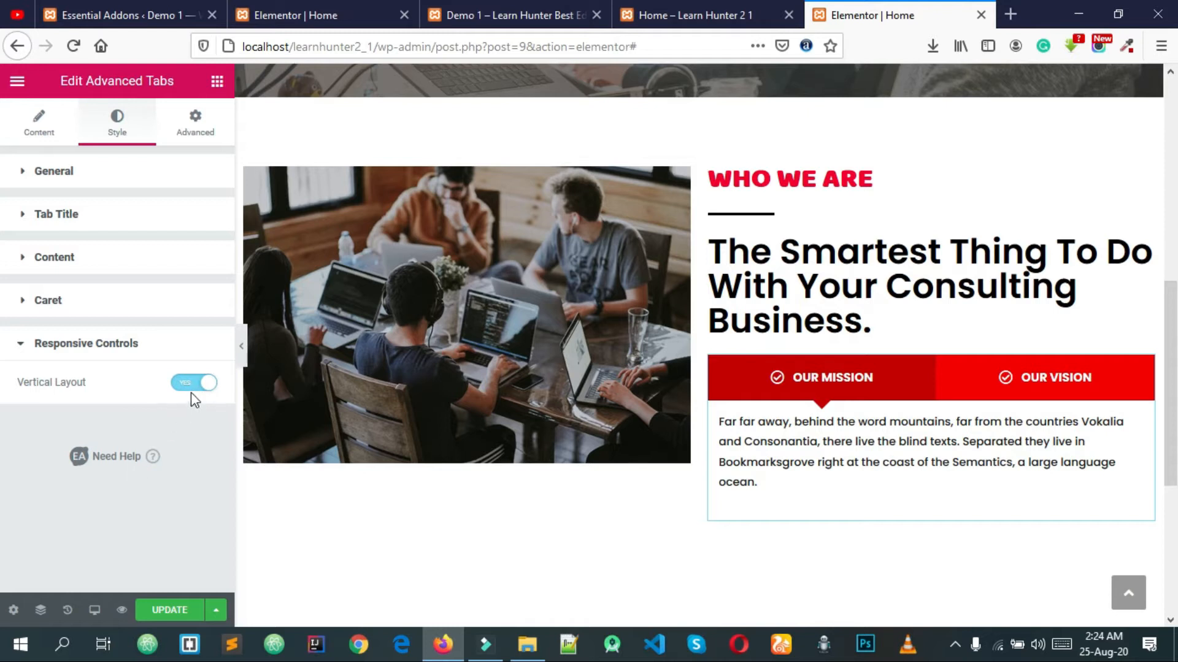
Step: Update the page and preview the tabs in the Tablet and Mobile sizes, ending on the Tablet preview
{"action": "left_click", "coordinate": [175, 610]}
{"action": "left_click", "coordinate": [95, 612]}
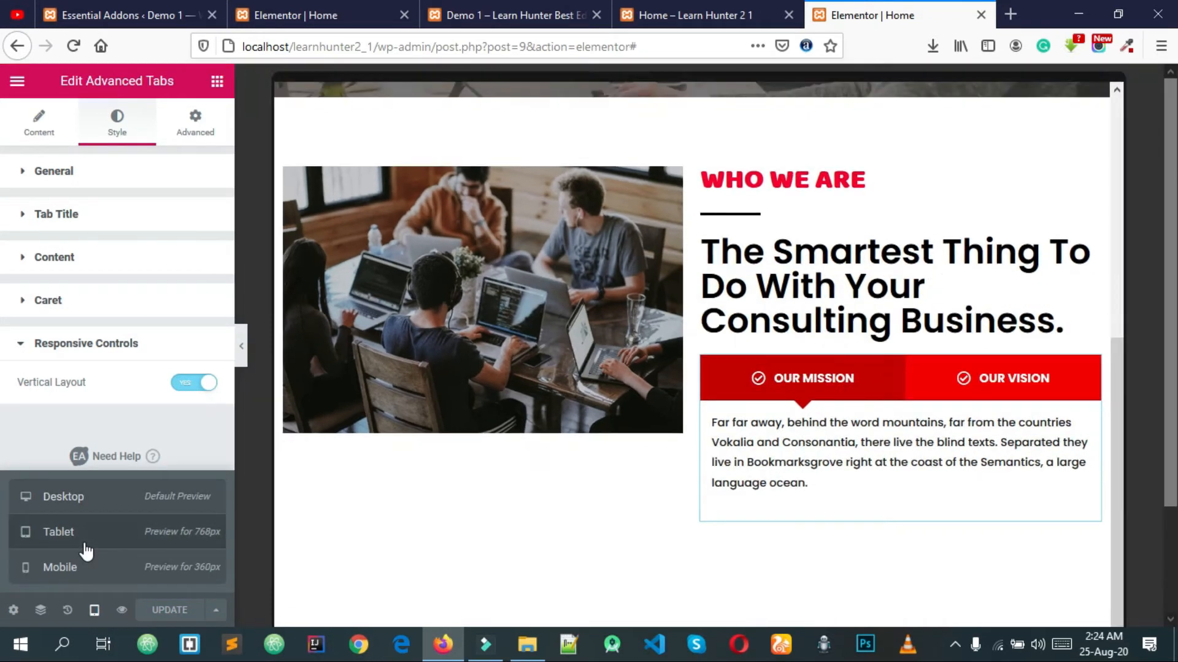
{"action": "left_click", "coordinate": [86, 546]}
{"action": "left_click", "coordinate": [96, 569]}
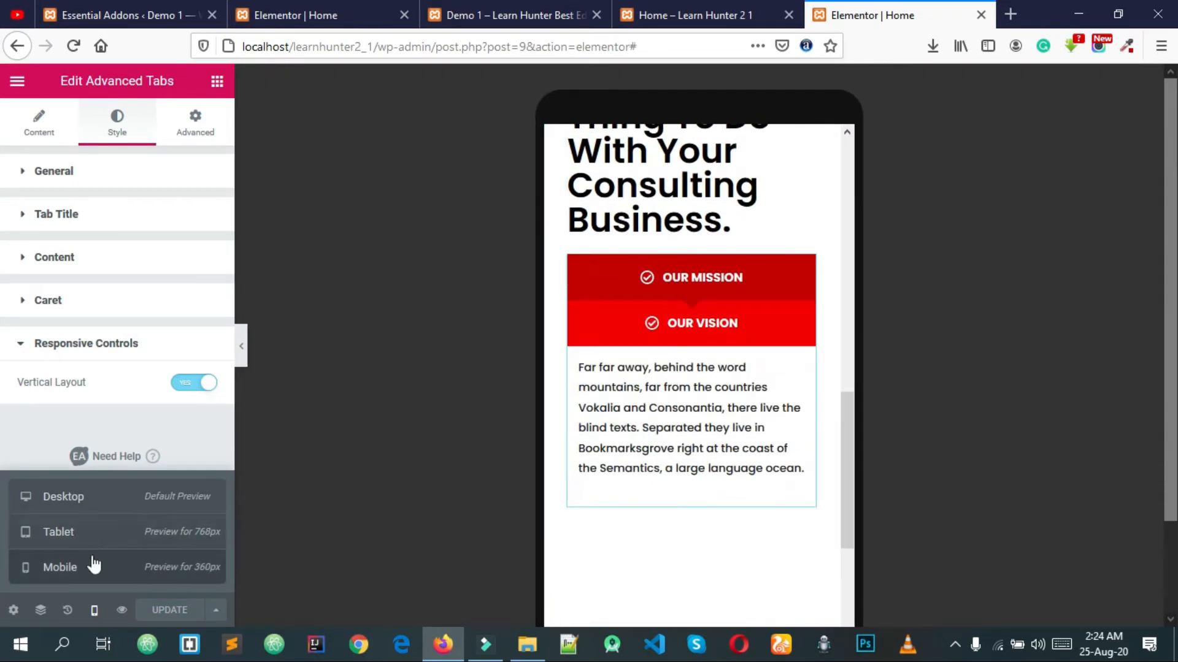
{"action": "left_click", "coordinate": [717, 338]}
{"action": "left_click", "coordinate": [713, 291]}
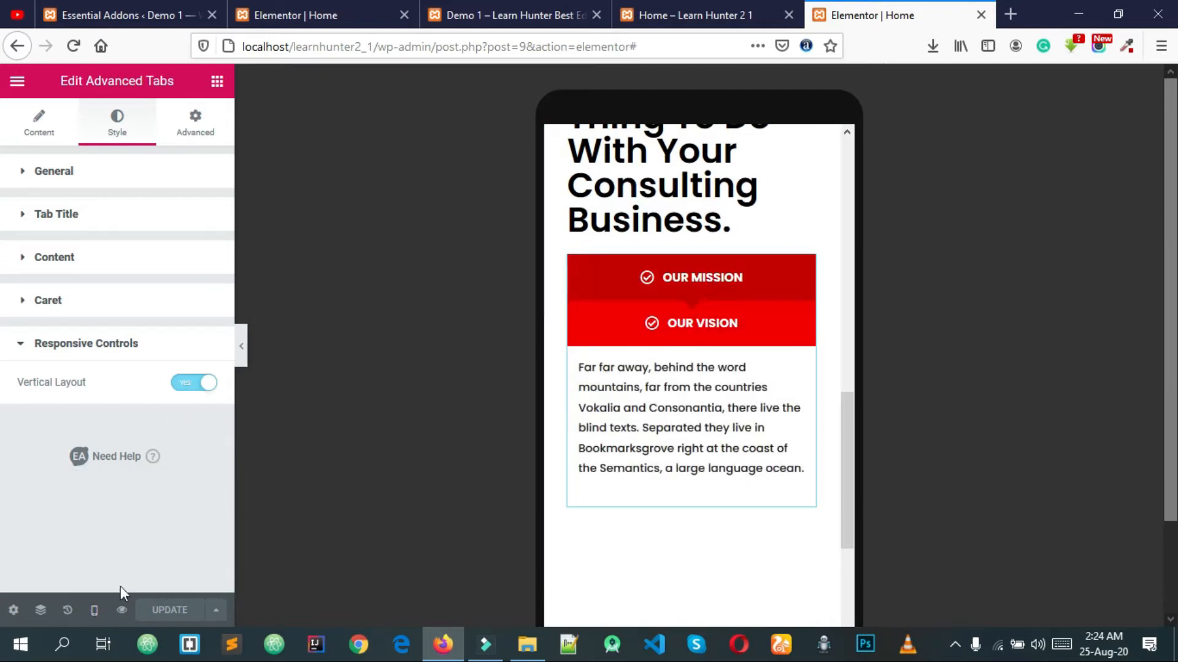
{"action": "left_click", "coordinate": [94, 610]}
{"action": "left_click", "coordinate": [115, 533]}
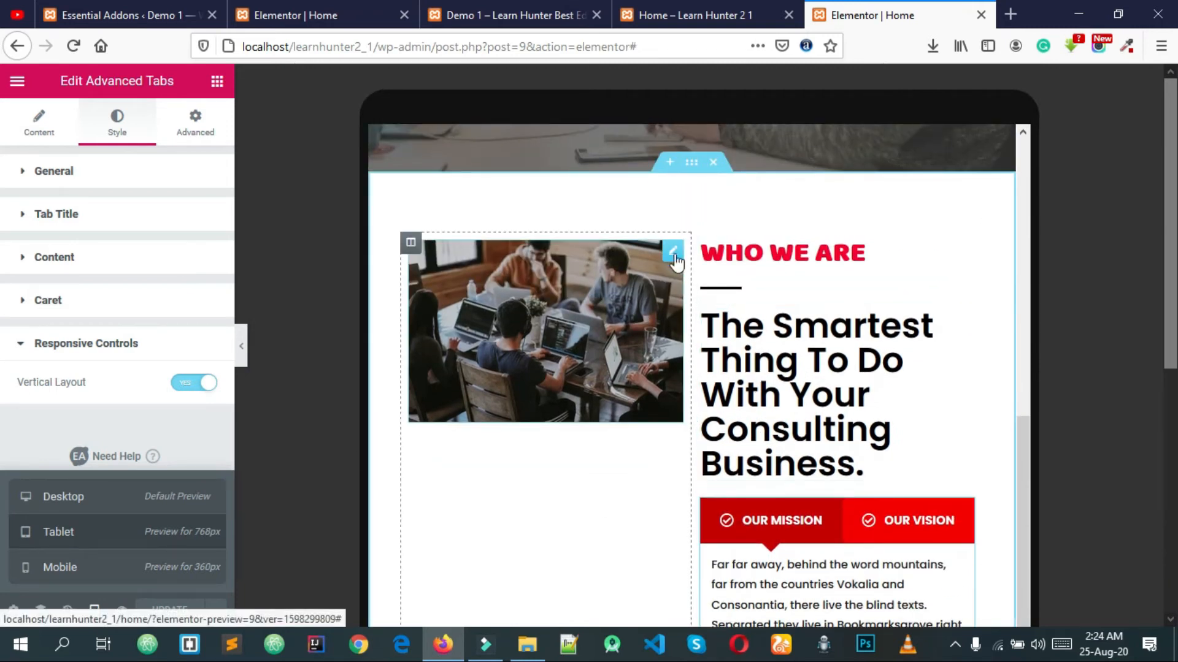
Step: Try the Full image size on the team photo, then restore Large - 1024 x 1024
{"action": "left_click", "coordinate": [675, 252]}
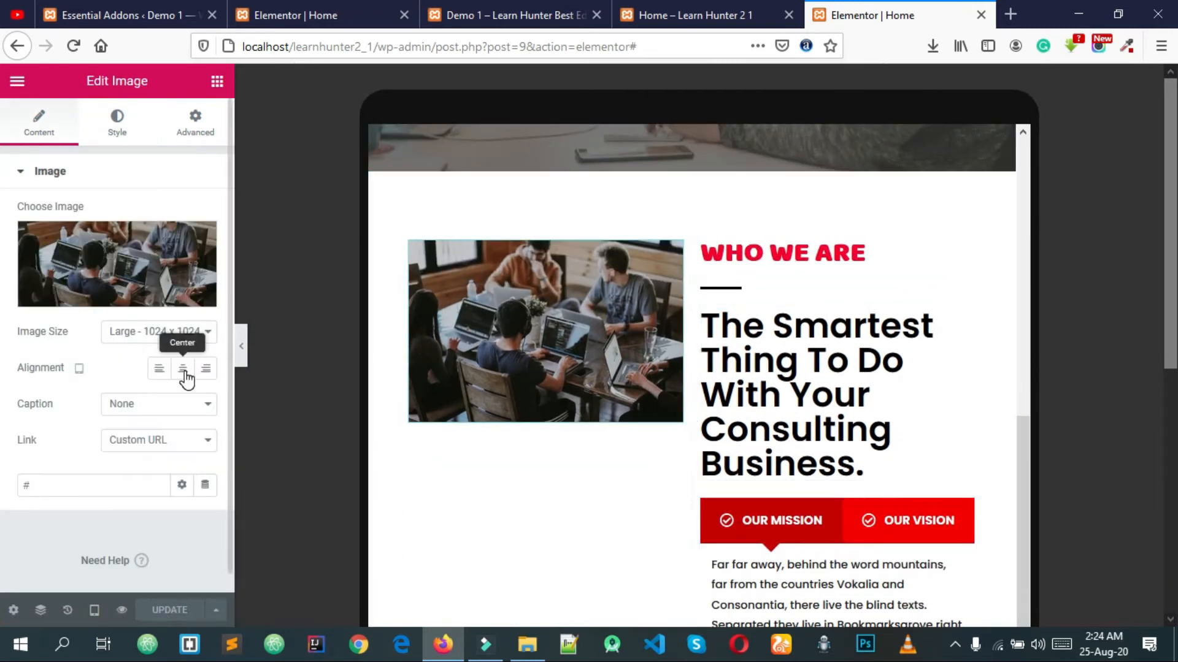
{"action": "left_click", "coordinate": [151, 332]}
{"action": "left_click", "coordinate": [145, 468]}
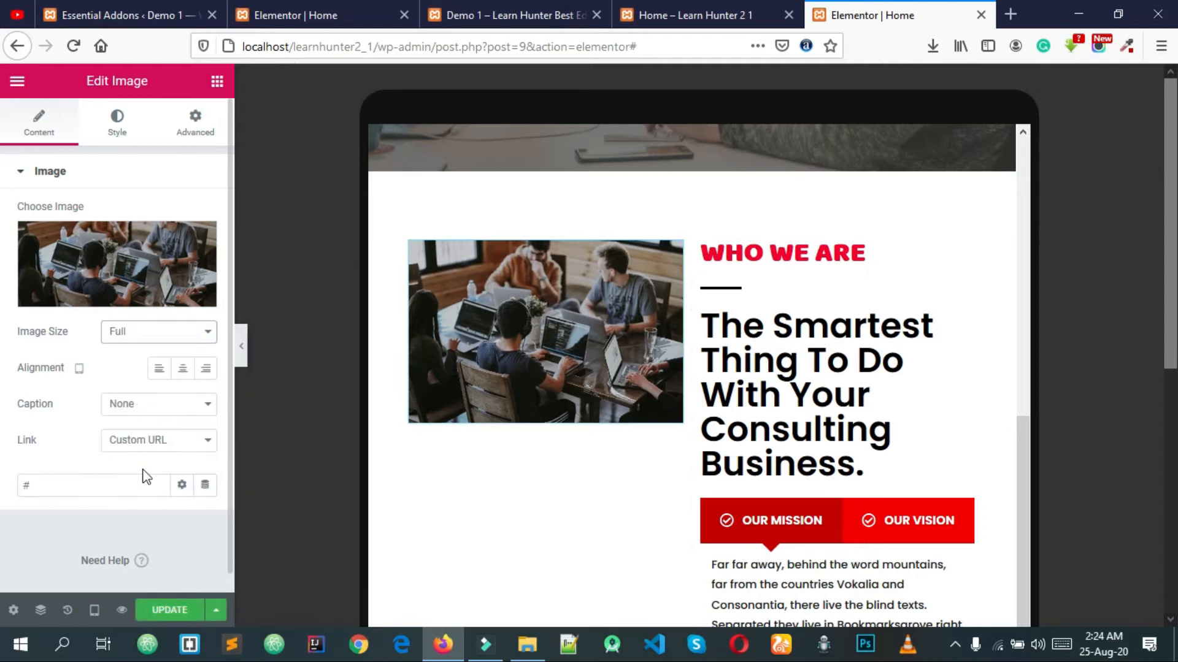
{"action": "left_click", "coordinate": [167, 336]}
{"action": "left_click", "coordinate": [155, 410]}
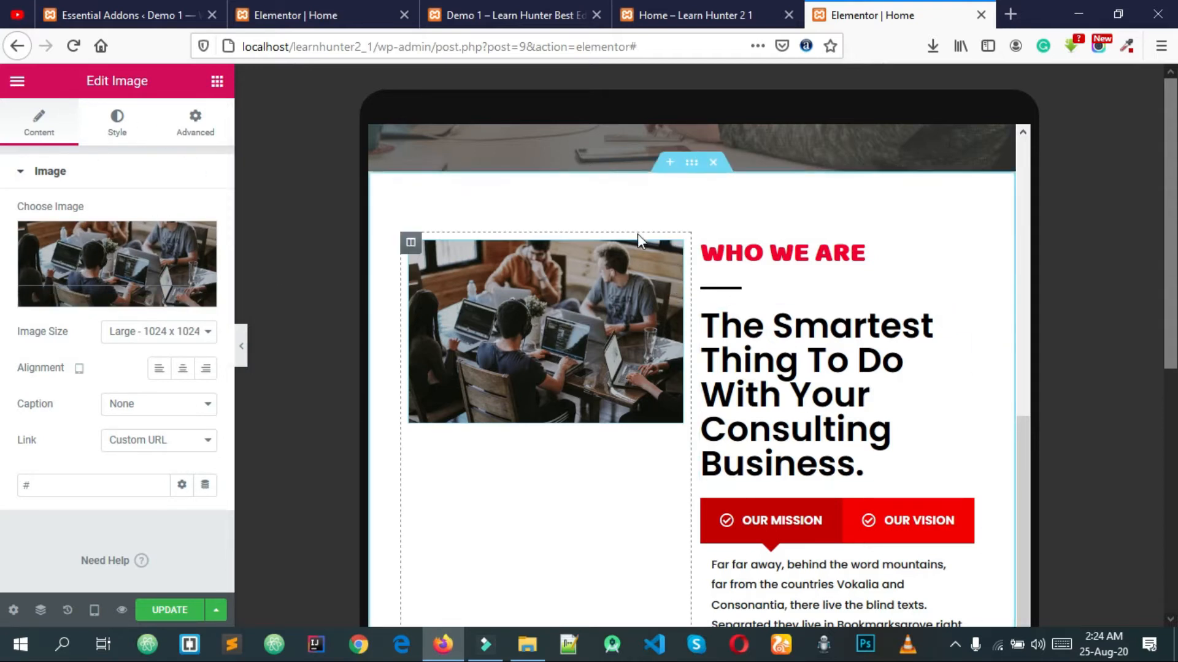
Step: Set the vertical alignment of the team photo's column to Middle for tablet and check the section
{"action": "left_click", "coordinate": [410, 242]}
{"action": "left_click", "coordinate": [145, 249]}
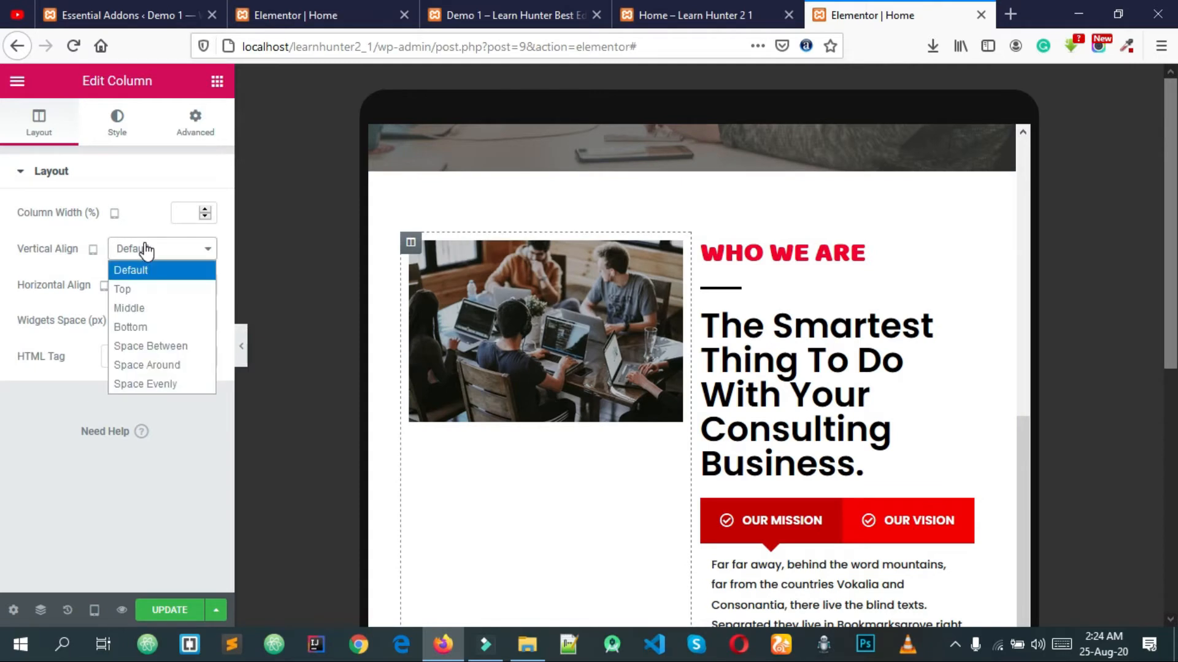
{"action": "left_click", "coordinate": [148, 310]}
{"action": "scroll", "coordinate": [705, 379], "scroll_direction": "down", "scroll_amount": 3}
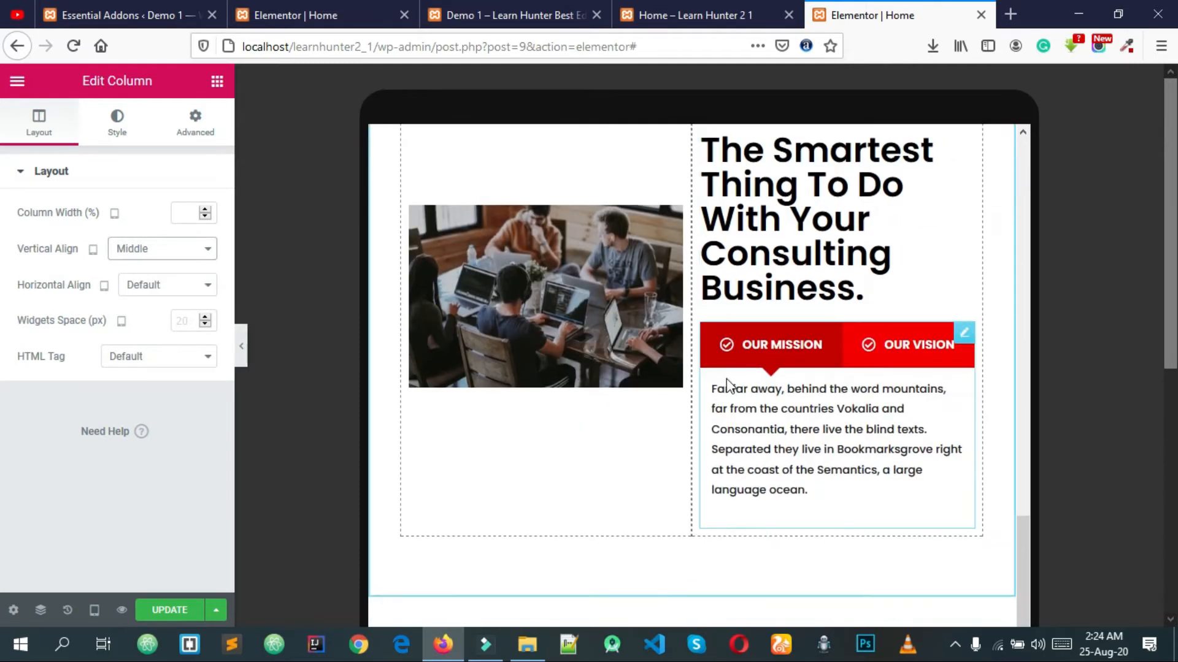
{"action": "scroll", "coordinate": [758, 384], "scroll_direction": "up", "scroll_amount": 8}
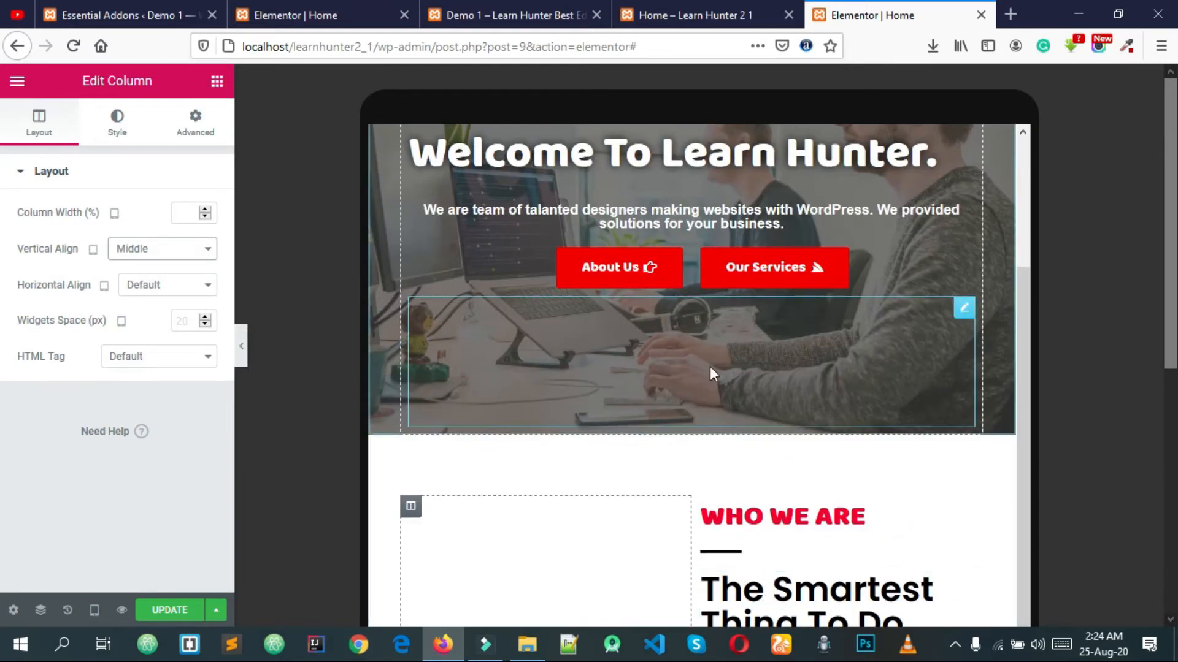
{"action": "scroll", "coordinate": [709, 372], "scroll_direction": "down", "scroll_amount": 6}
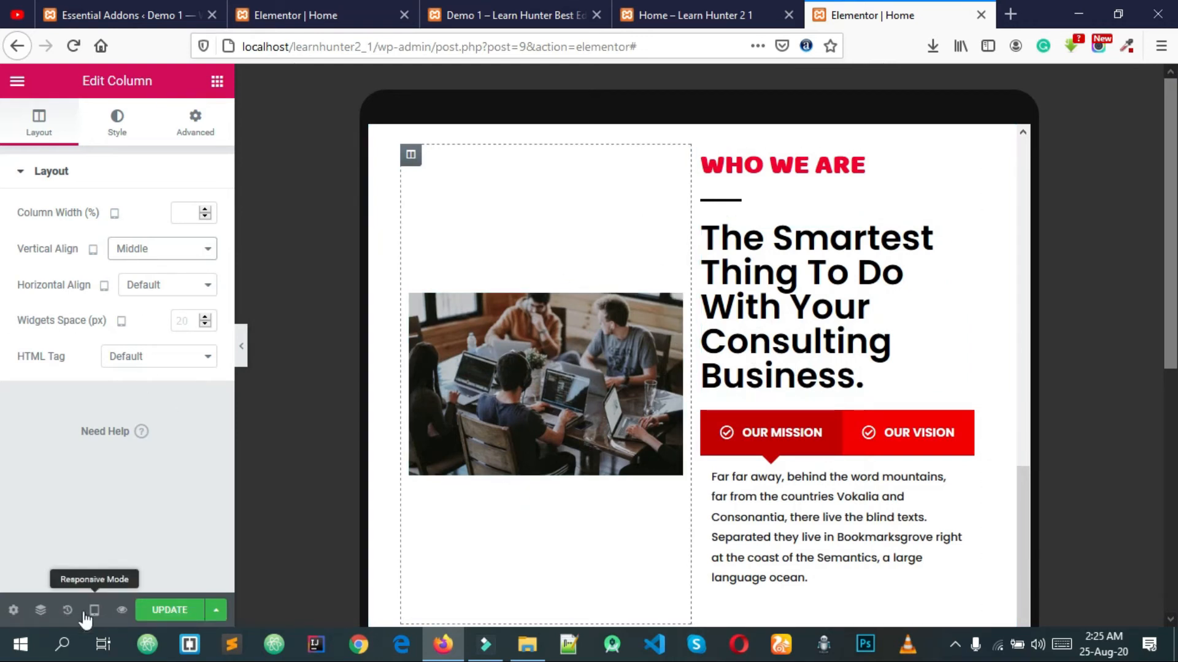
{"action": "left_click", "coordinate": [95, 610]}
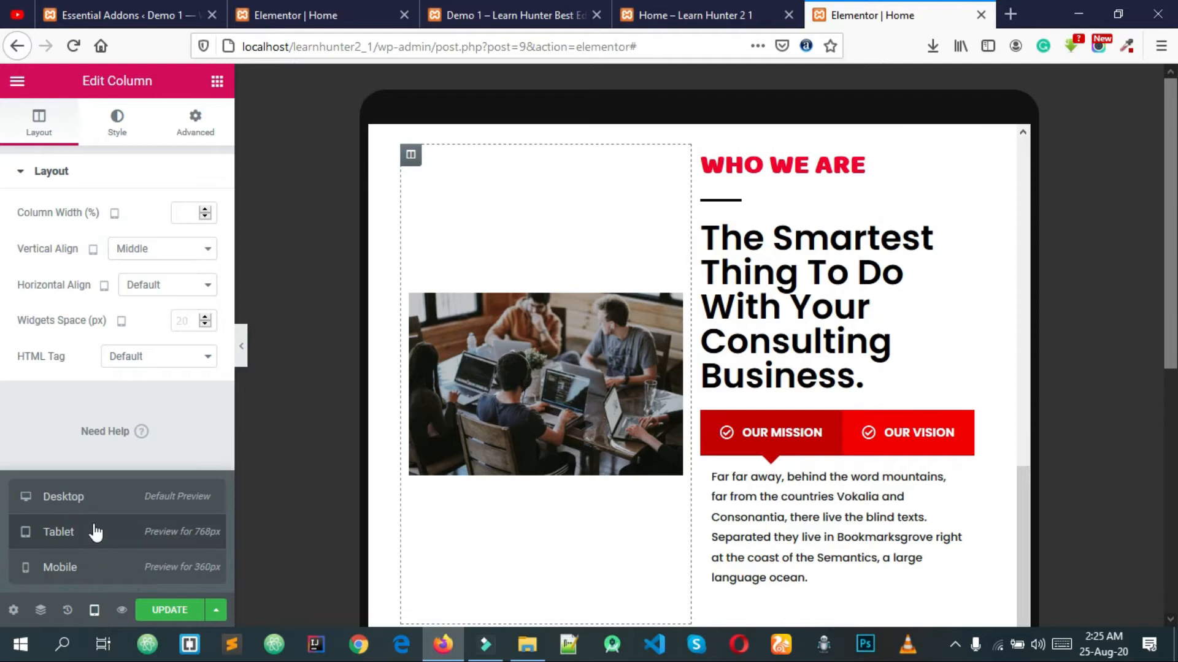
{"action": "scroll", "coordinate": [730, 463], "scroll_direction": "down", "scroll_amount": 2}
{"action": "scroll", "coordinate": [873, 408], "scroll_direction": "up", "scroll_amount": 2}
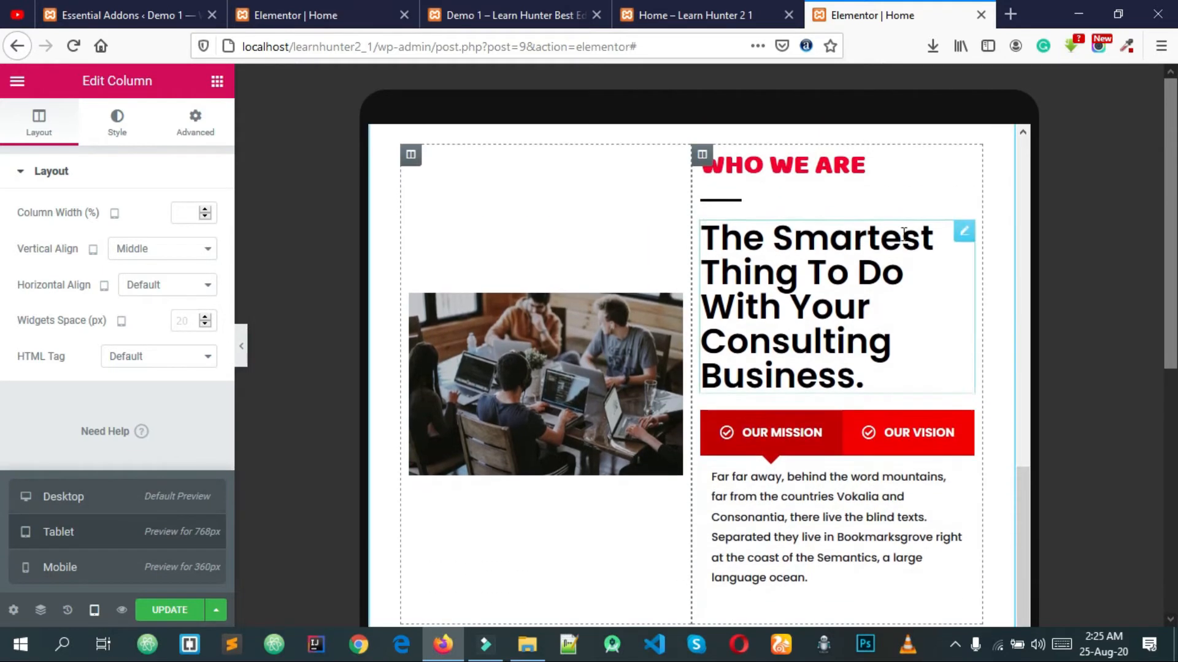
Step: Set the tablet font size of the heading "The Smartest Thing To Do With Your Consulting Business." to 25 px
{"action": "left_click", "coordinate": [965, 240]}
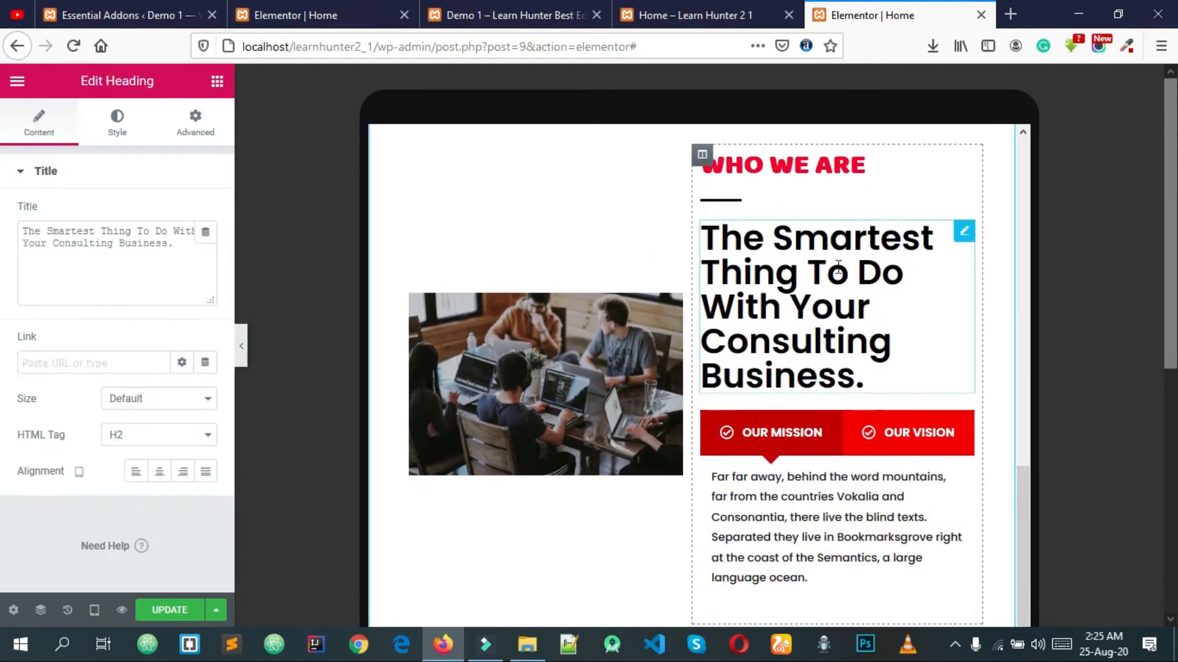
{"action": "left_click", "coordinate": [129, 140]}
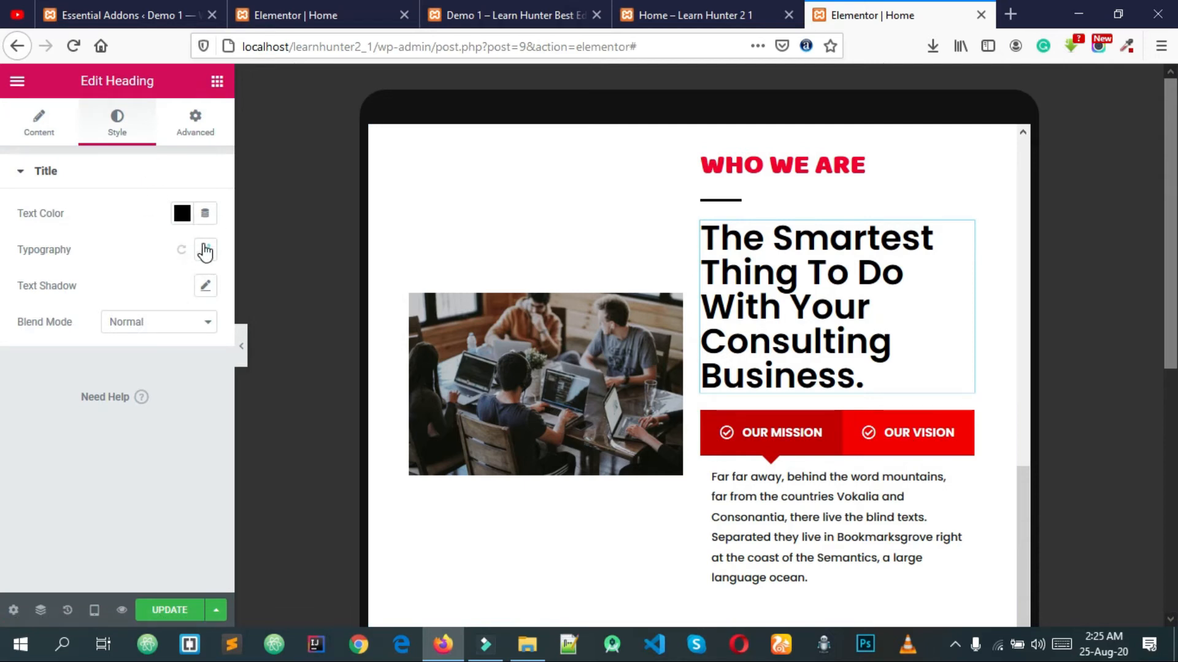
{"action": "left_click", "coordinate": [206, 249]}
{"action": "left_click_drag", "start_coordinate": [35, 366], "coordinate": [49, 363]}
{"action": "left_click", "coordinate": [193, 360]}
{"action": "left_click", "coordinate": [192, 359]}
{"action": "left_click", "coordinate": [192, 359]}
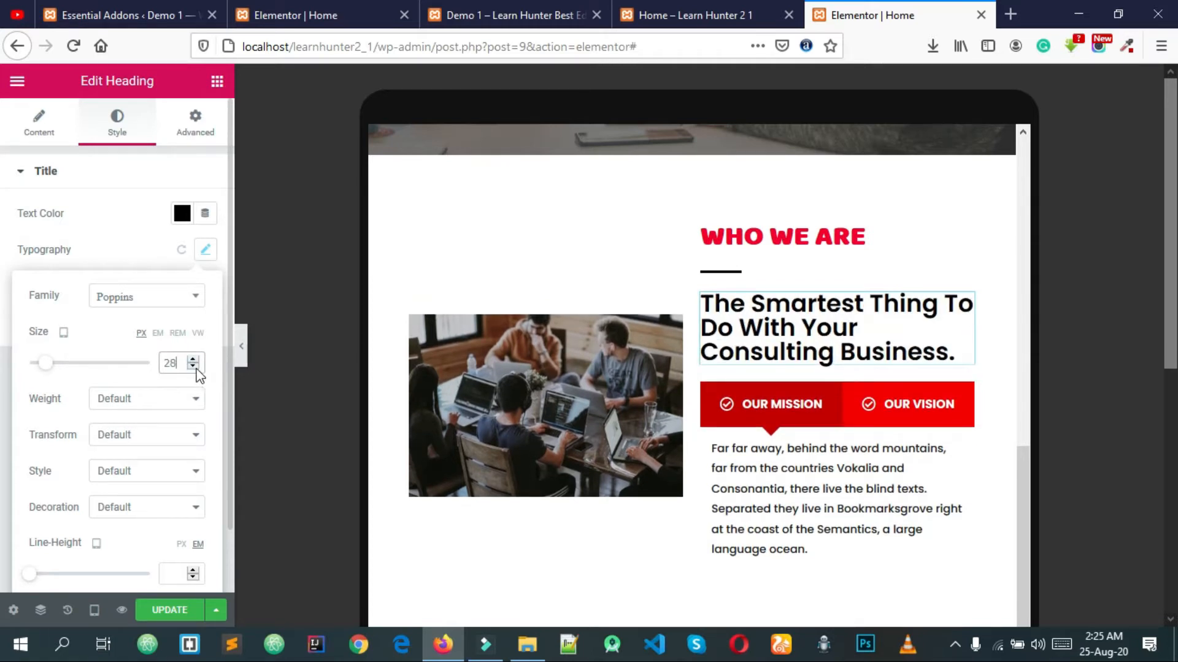
{"action": "left_click", "coordinate": [194, 367]}
{"action": "left_click", "coordinate": [194, 367]}
{"action": "left_click", "coordinate": [194, 367]}
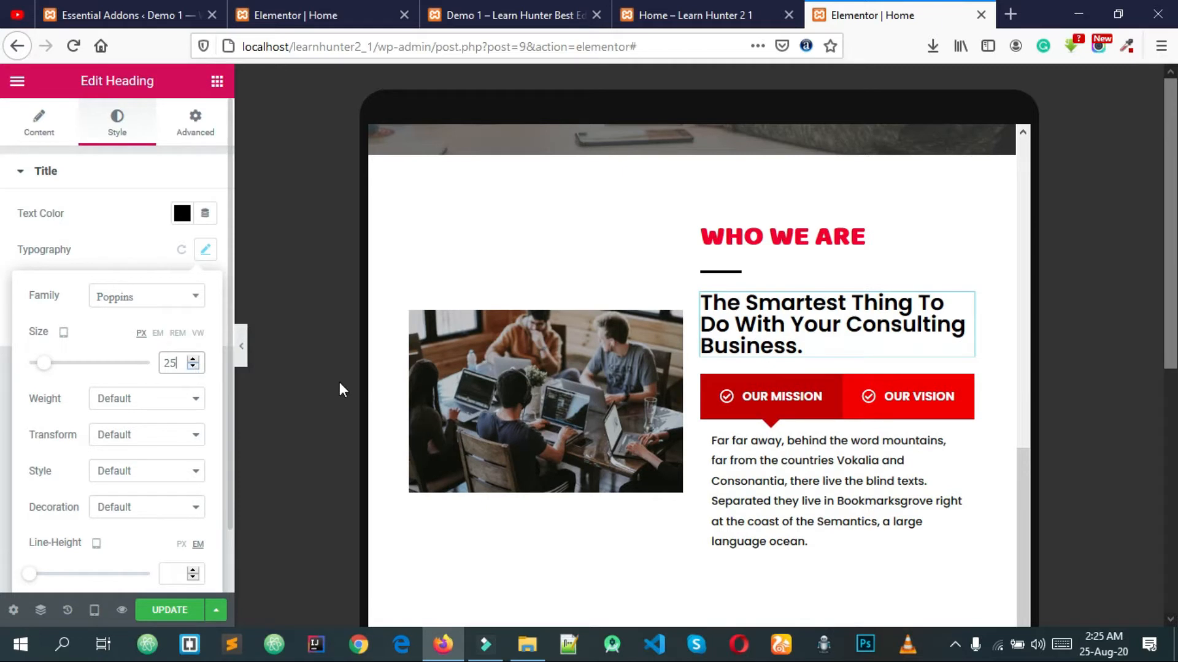
Step: Check the Who We Are section in the Tablet, Mobile and Desktop previews, ending on the Desktop preview
{"action": "left_click", "coordinate": [967, 387]}
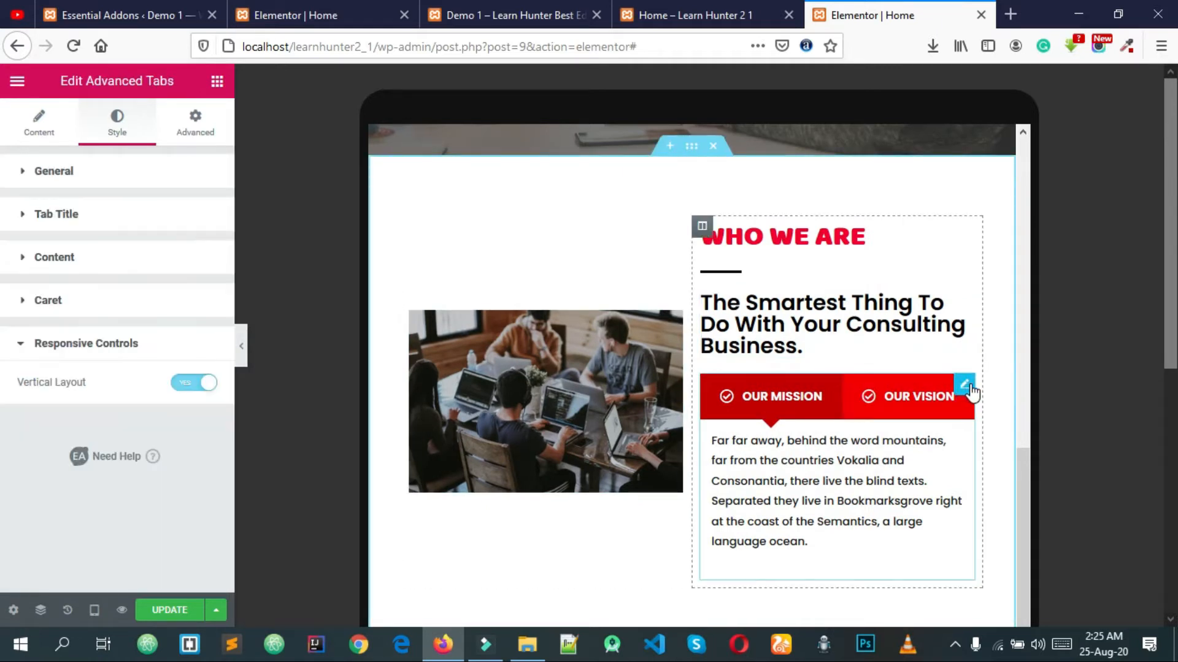
{"action": "scroll", "coordinate": [932, 429], "scroll_direction": "down", "scroll_amount": 1}
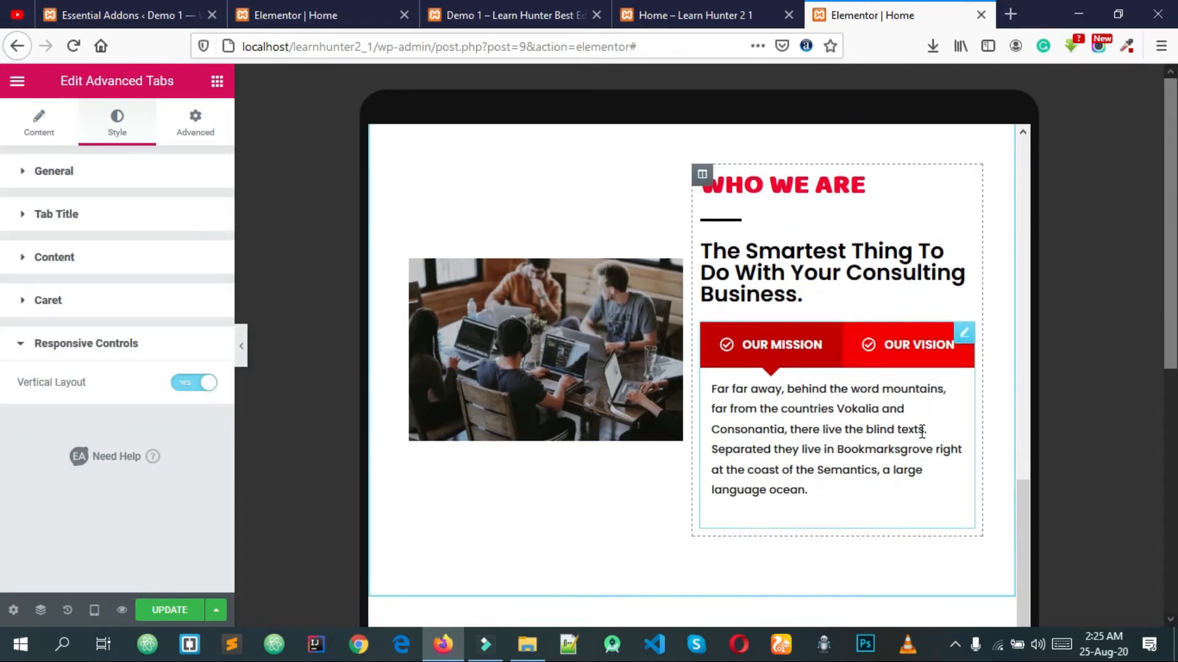
{"action": "scroll", "coordinate": [881, 434], "scroll_direction": "down", "scroll_amount": 3}
{"action": "scroll", "coordinate": [823, 362], "scroll_direction": "up", "scroll_amount": 3}
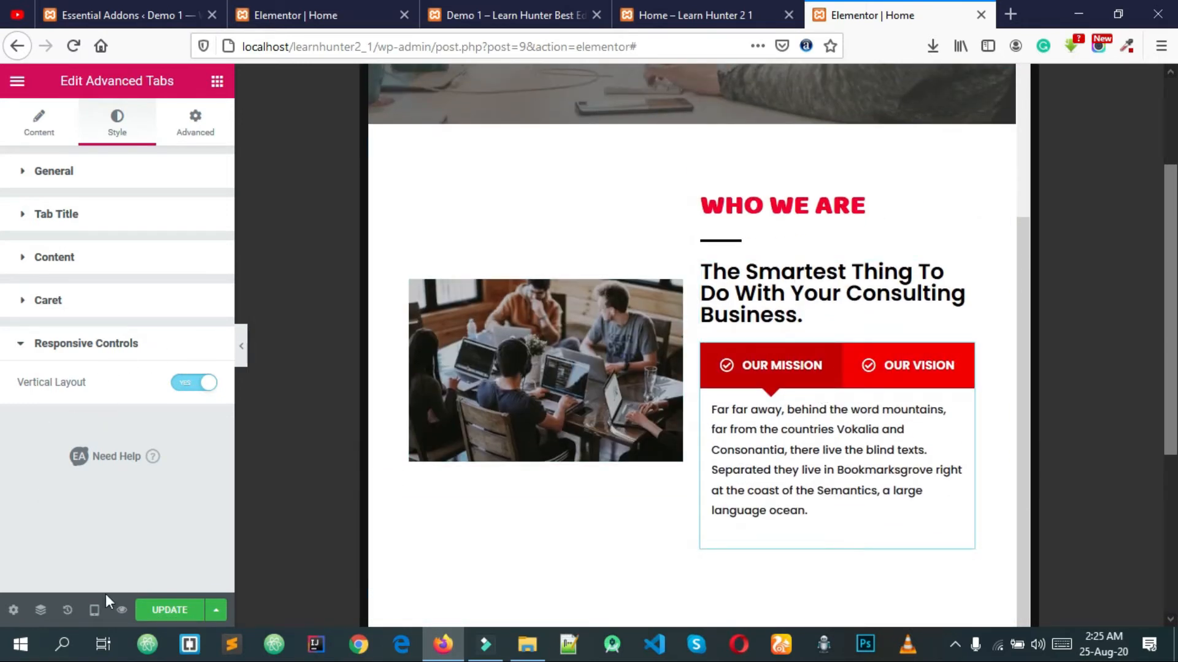
{"action": "left_click", "coordinate": [94, 610]}
{"action": "left_click", "coordinate": [97, 498]}
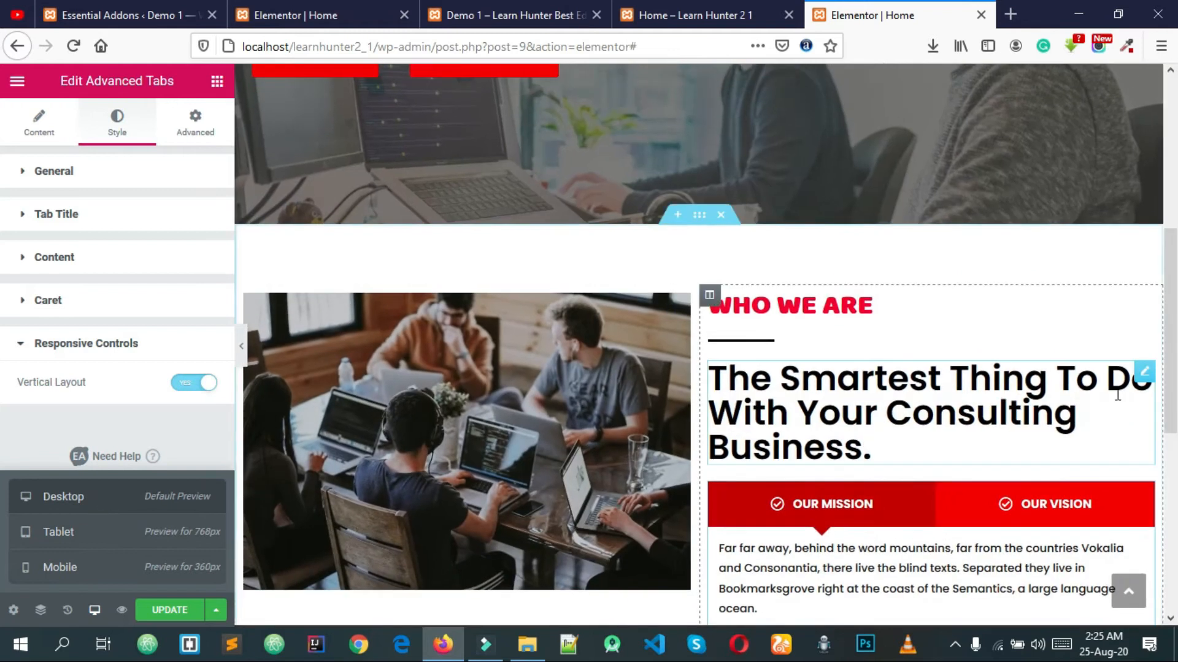
{"action": "left_click", "coordinate": [80, 533]}
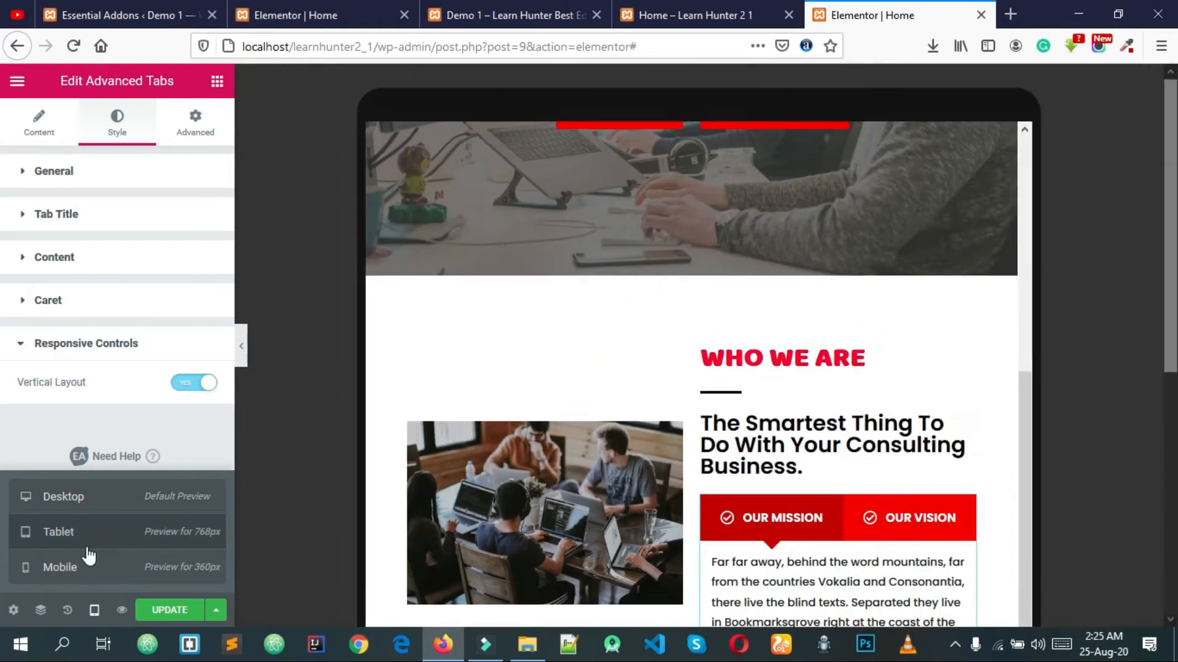
{"action": "left_click", "coordinate": [93, 568]}
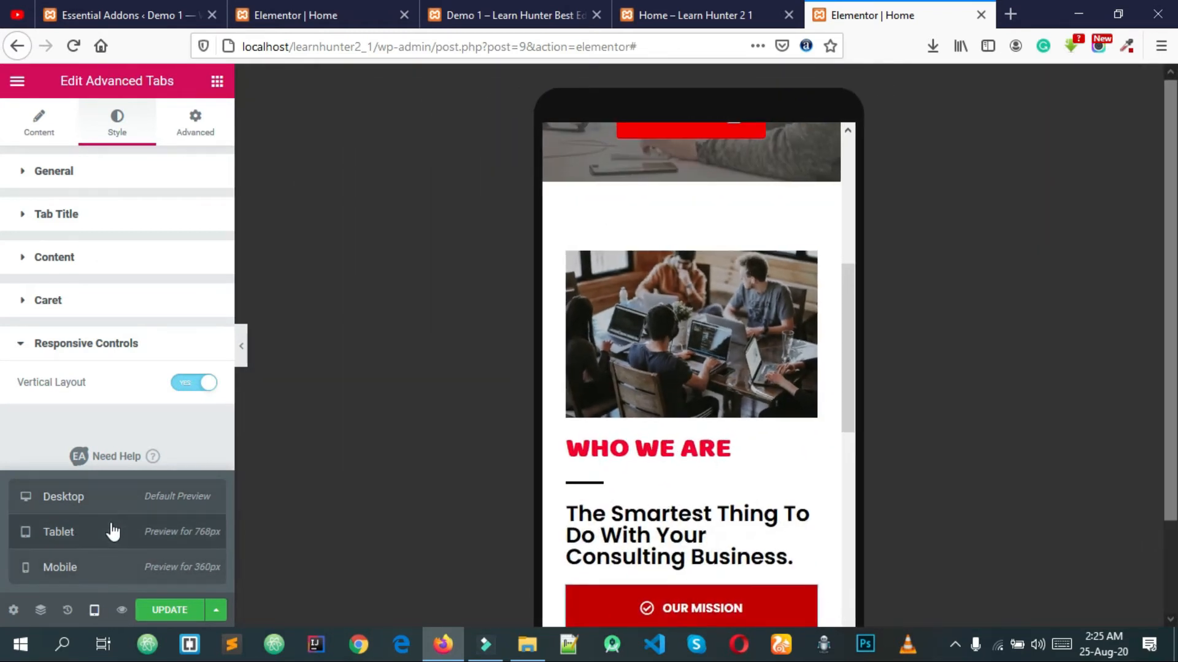
{"action": "left_click", "coordinate": [112, 531]}
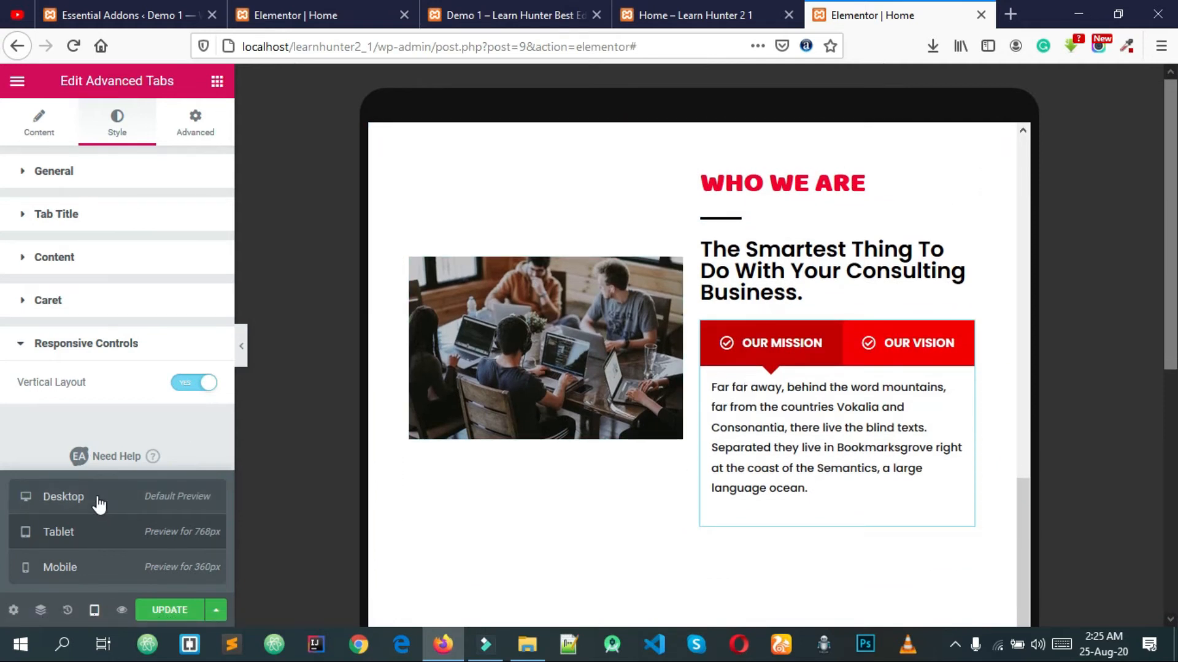
{"action": "left_click", "coordinate": [99, 502]}
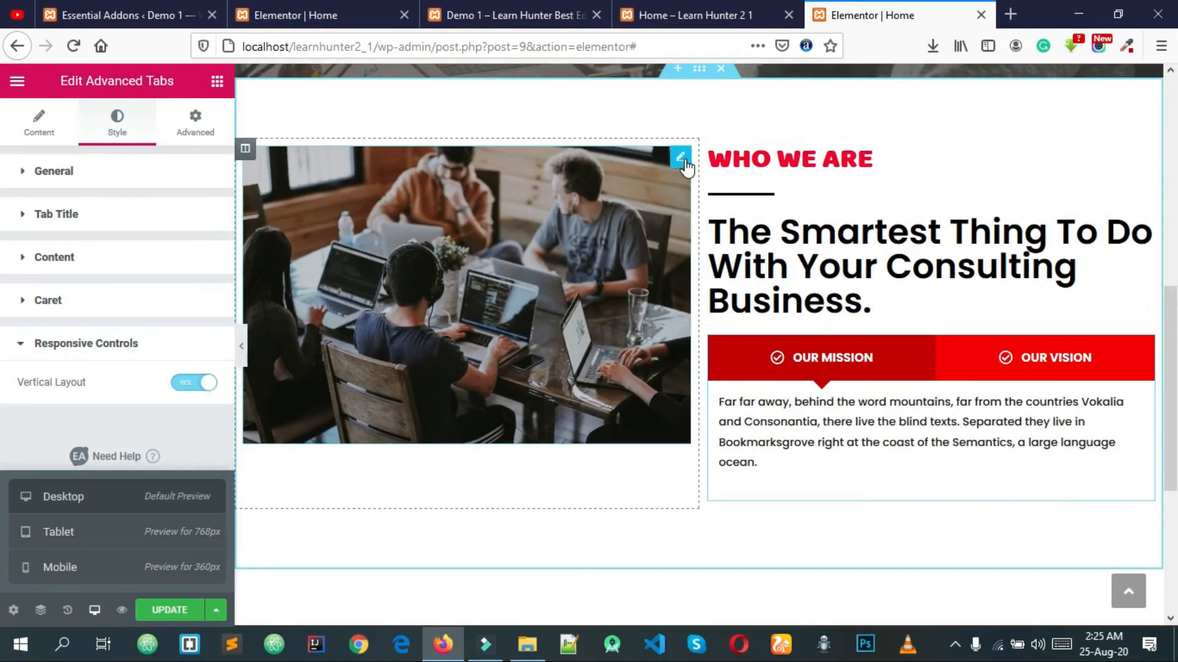
Step: Set the desktop vertical alignment of the team photo's column to Middle and update the page
{"action": "left_click", "coordinate": [683, 161]}
{"action": "left_click", "coordinate": [245, 147]}
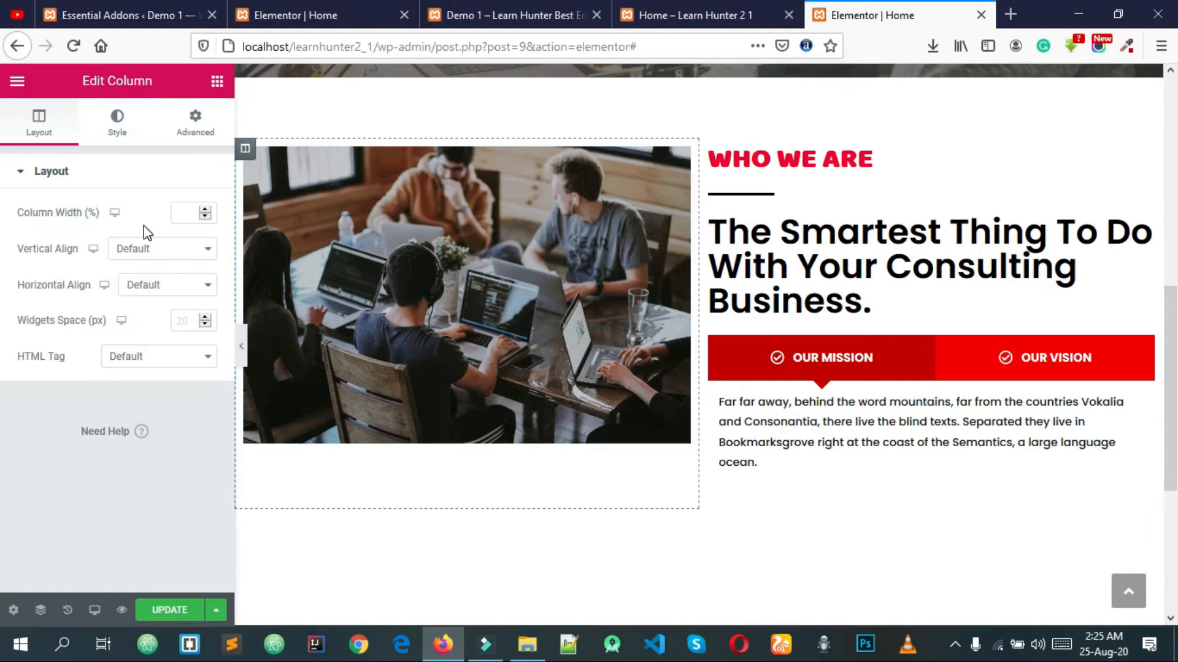
{"action": "left_click", "coordinate": [142, 249]}
{"action": "left_click", "coordinate": [138, 304]}
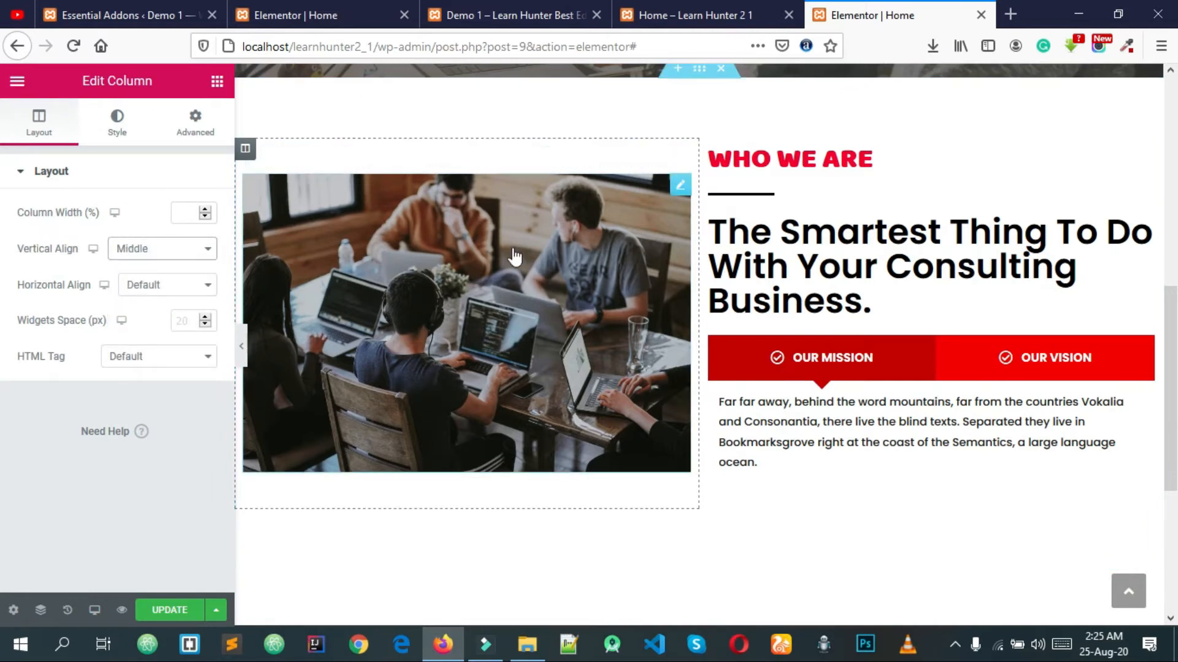
{"action": "left_click", "coordinate": [169, 610]}
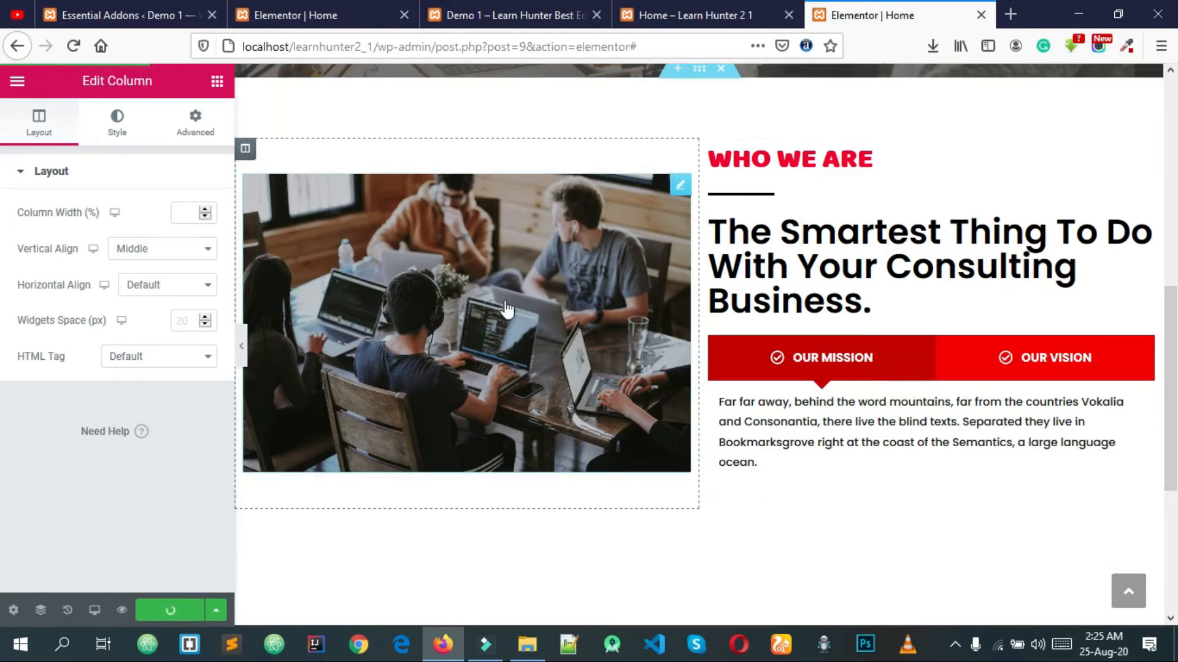
Step: Duplicate the Our Vision item in the Advanced Tabs widget's content
{"action": "left_click", "coordinate": [1144, 346]}
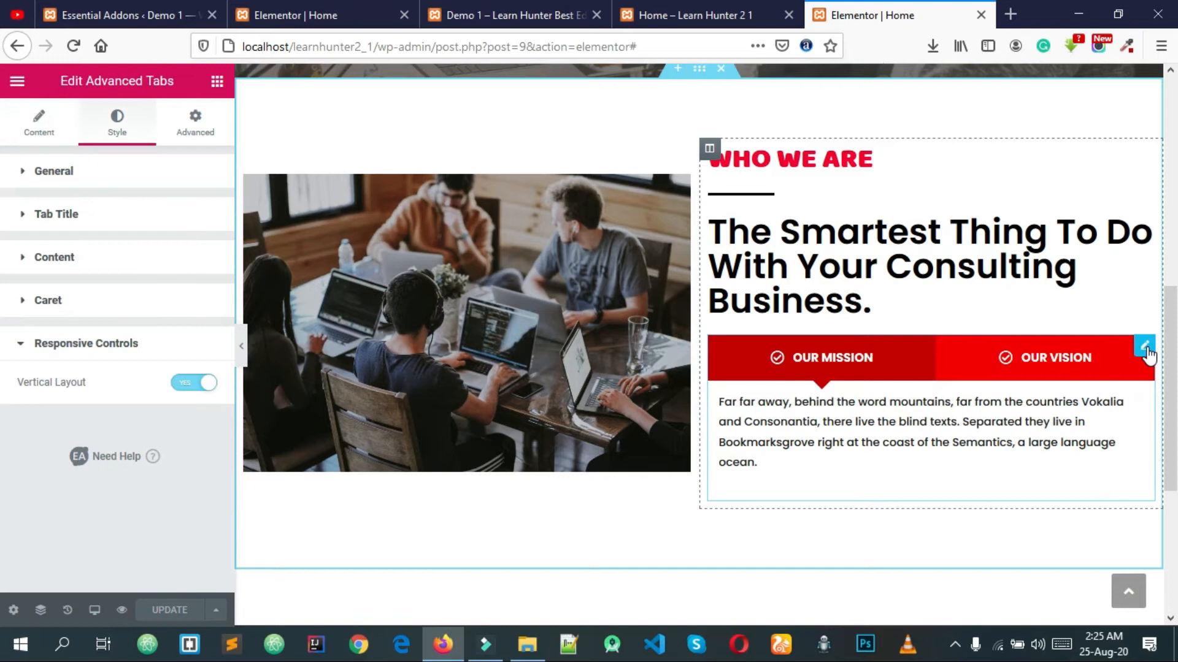
{"action": "left_click", "coordinate": [18, 131]}
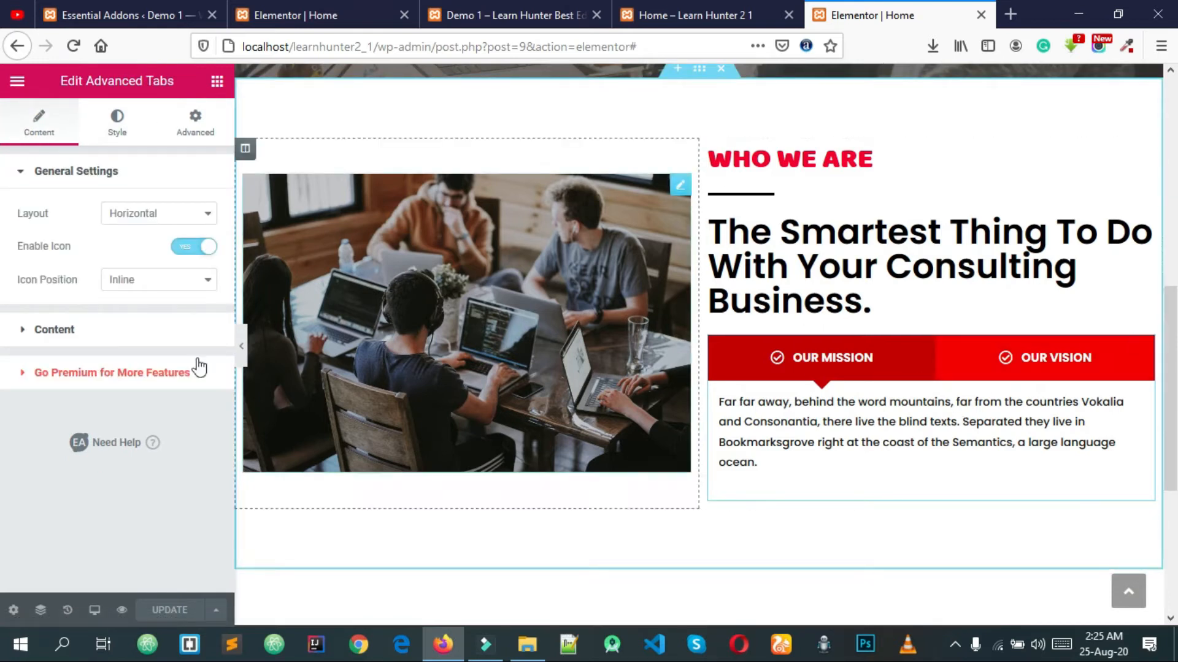
{"action": "left_click", "coordinate": [94, 334]}
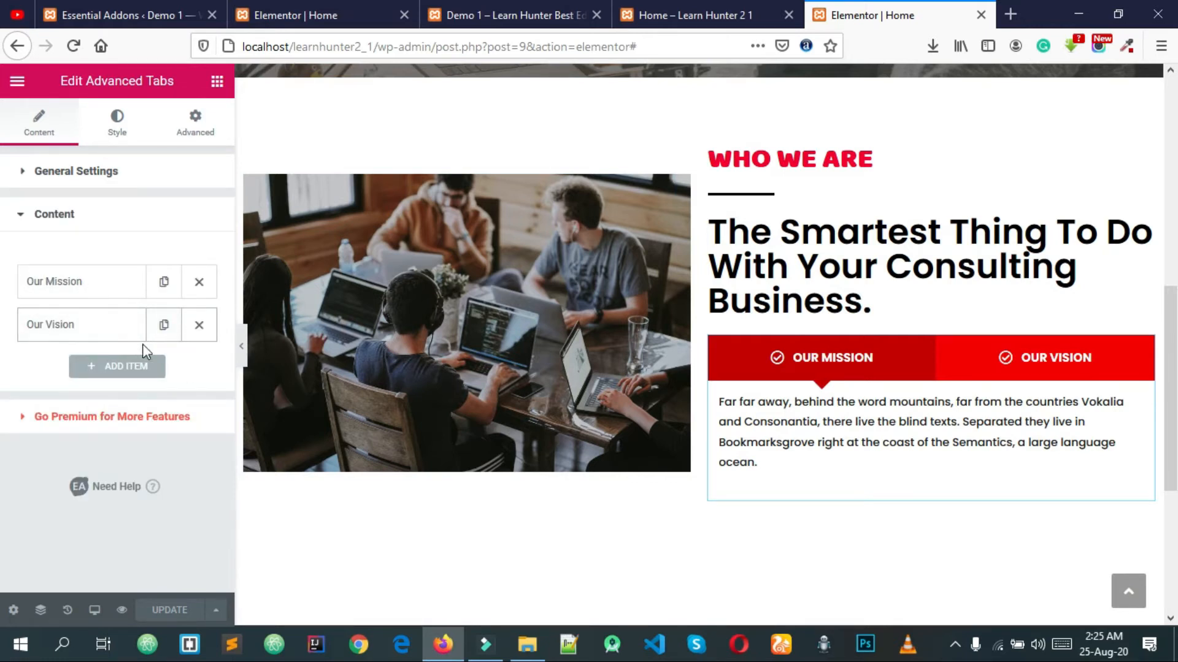
{"action": "left_click", "coordinate": [164, 325]}
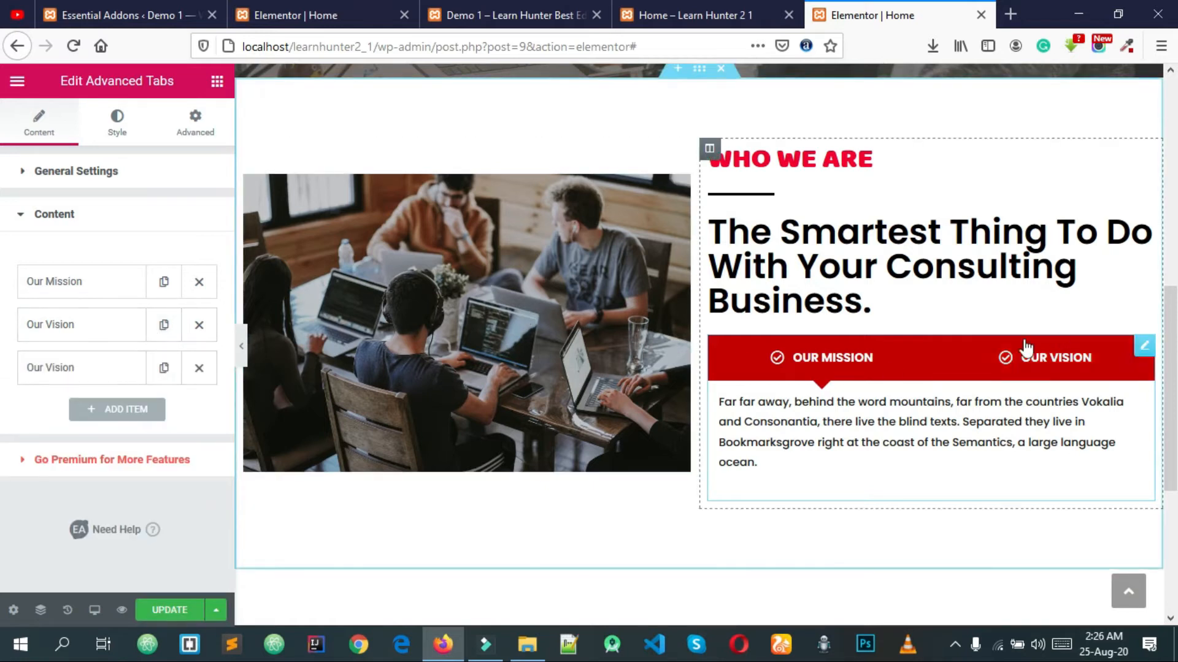
Step: Check the tab names on the demo site and change the duplicated item's tab title to Our Value
{"action": "left_click", "coordinate": [537, 18]}
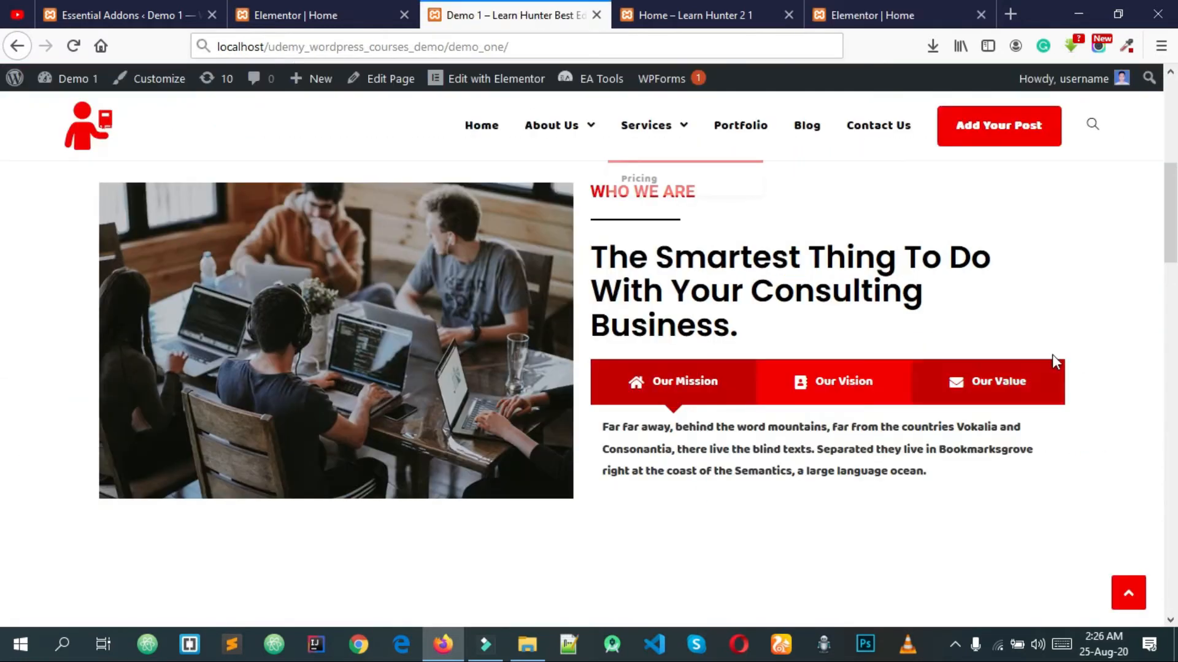
{"action": "left_click", "coordinate": [879, 12]}
{"action": "left_click", "coordinate": [100, 375]}
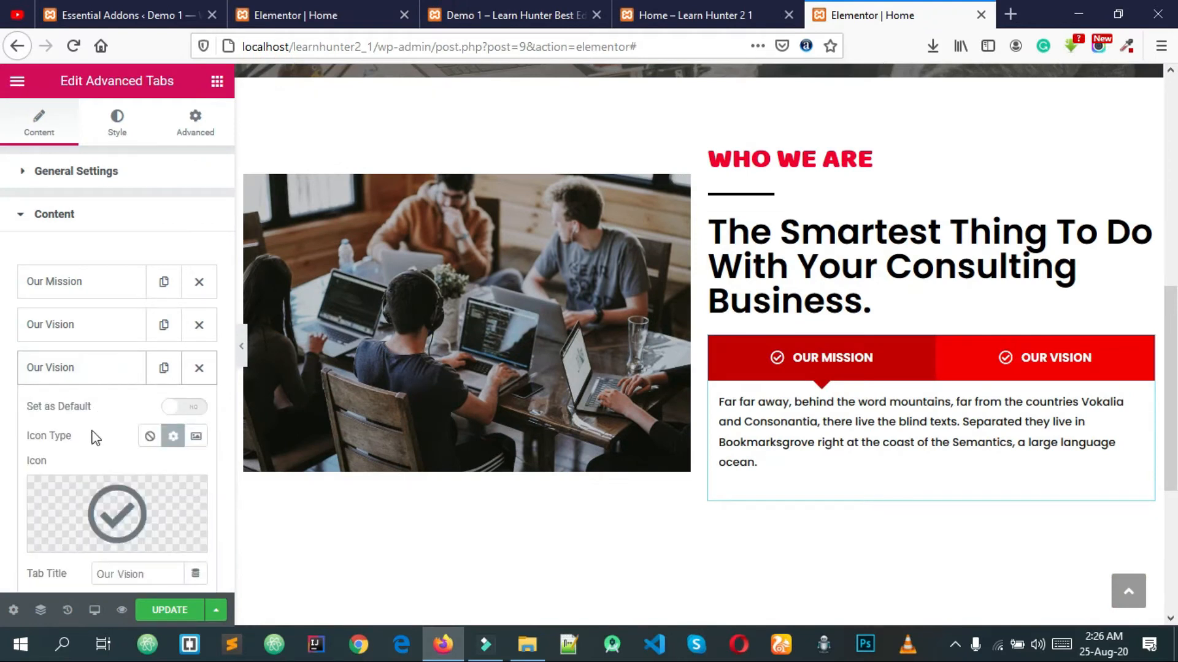
{"action": "scroll", "coordinate": [134, 443], "scroll_direction": "down", "scroll_amount": 2}
{"action": "scroll", "coordinate": [134, 444], "scroll_direction": "down", "scroll_amount": 2}
{"action": "double_click", "coordinate": [141, 366]}
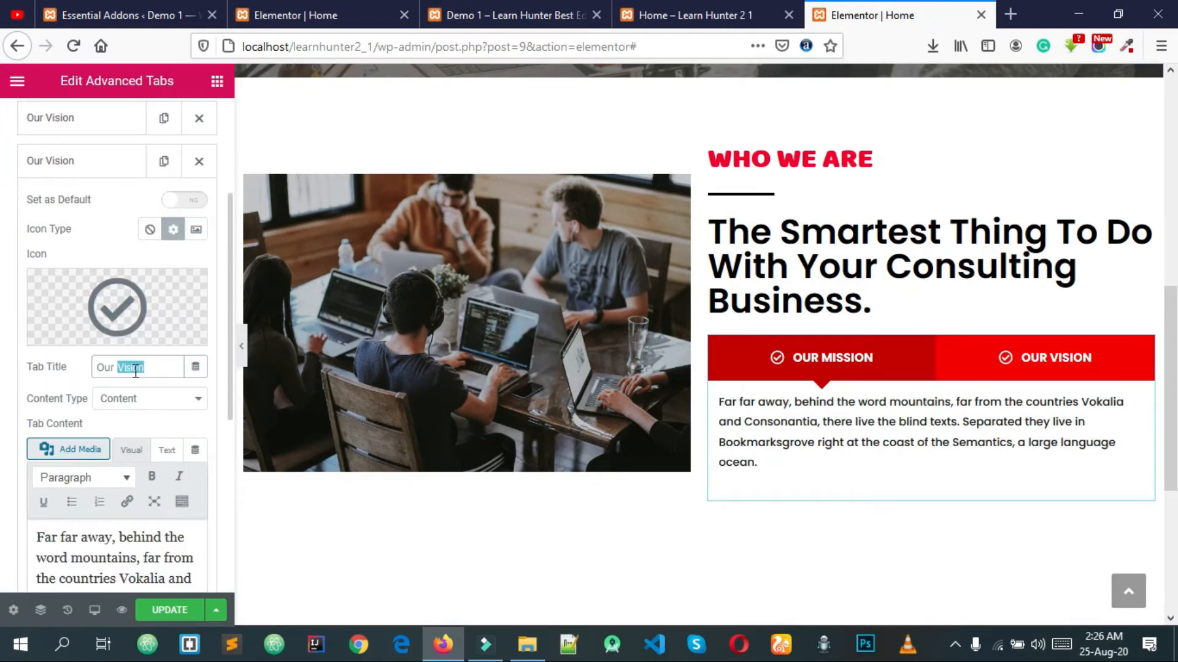
{"action": "type", "text": "Value"}
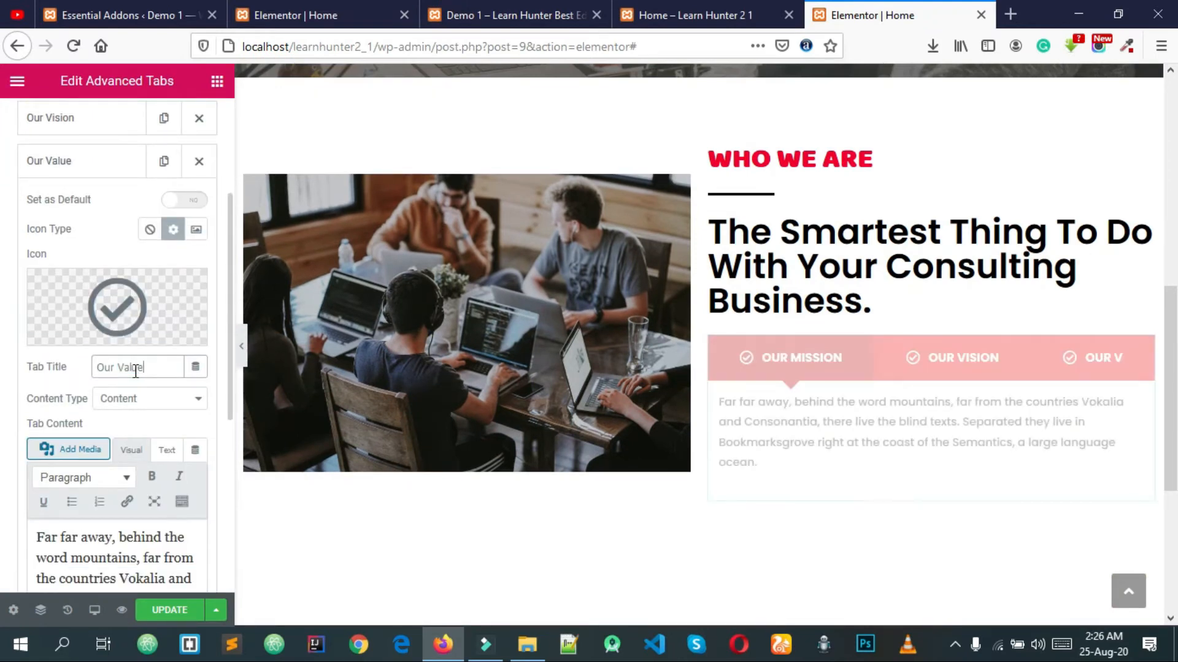
{"action": "scroll", "coordinate": [78, 473], "scroll_direction": "down", "scroll_amount": 1}
{"action": "left_click", "coordinate": [105, 512]}
{"action": "key", "text": "ctrl+a"}
{"action": "type", "text": "10"}
{"action": "key", "text": "ctrl+a"}
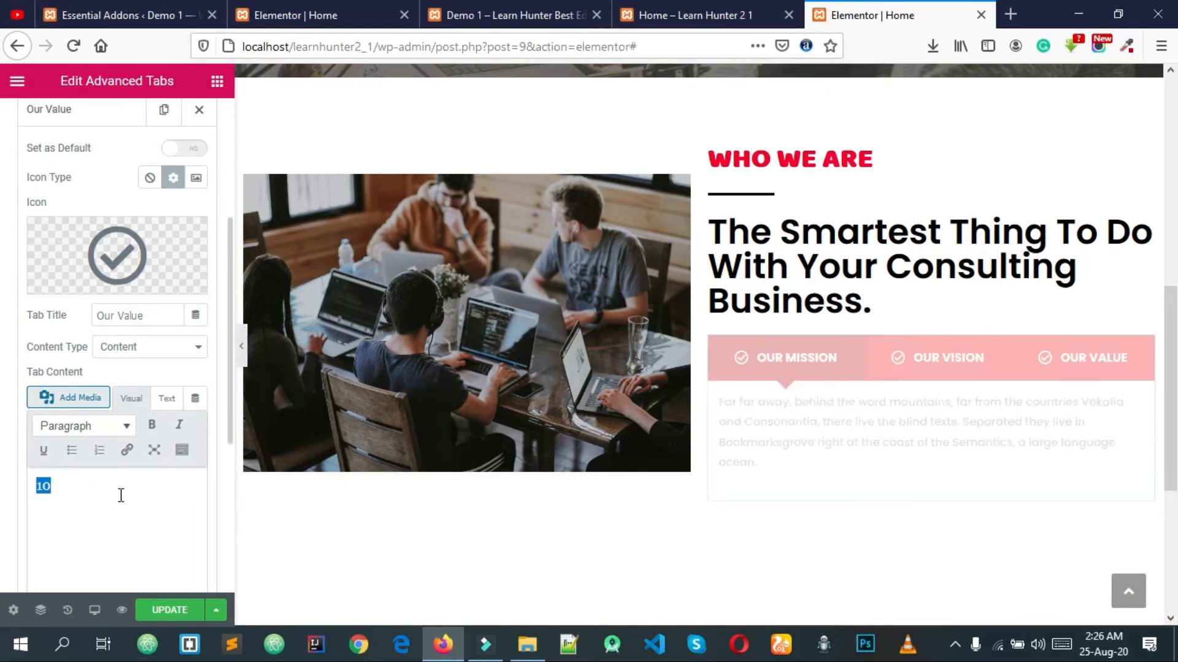
Step: Replace the Our Value tab's content with the Lorem ipsum paragraph copied from the demo site's Our Vision tab
{"action": "left_click", "coordinate": [693, 16]}
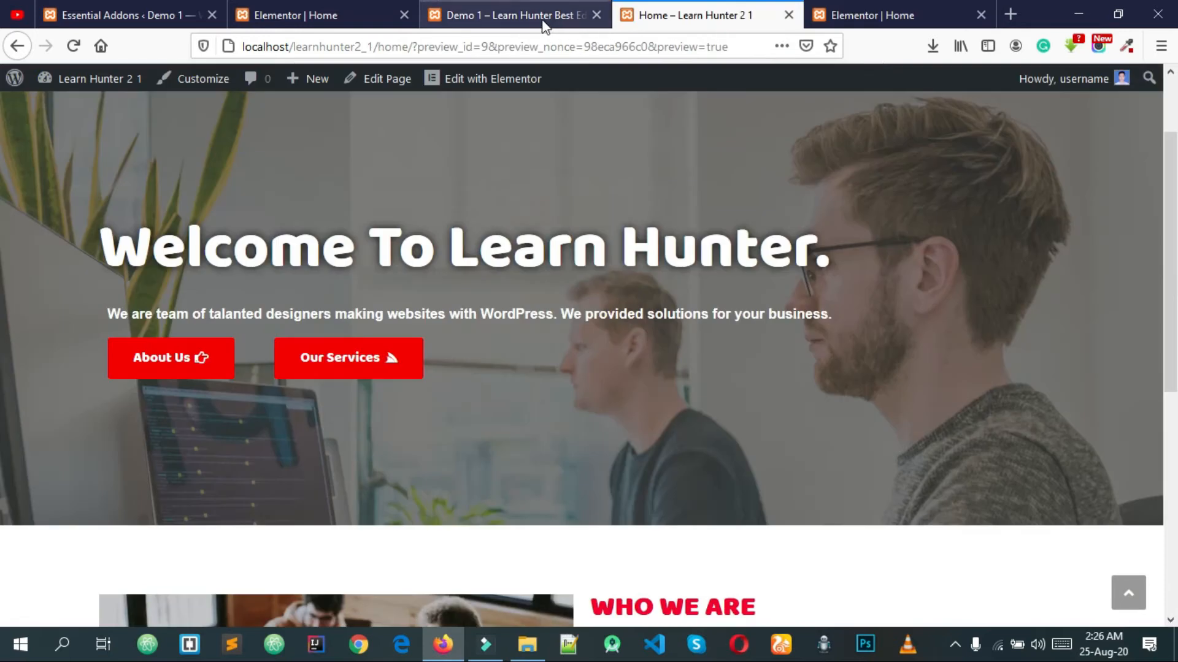
{"action": "left_click", "coordinate": [543, 19]}
{"action": "left_click", "coordinate": [857, 384]}
{"action": "triple_click", "coordinate": [995, 427]}
{"action": "key", "text": "ctrl+c"}
{"action": "left_click", "coordinate": [871, 16]}
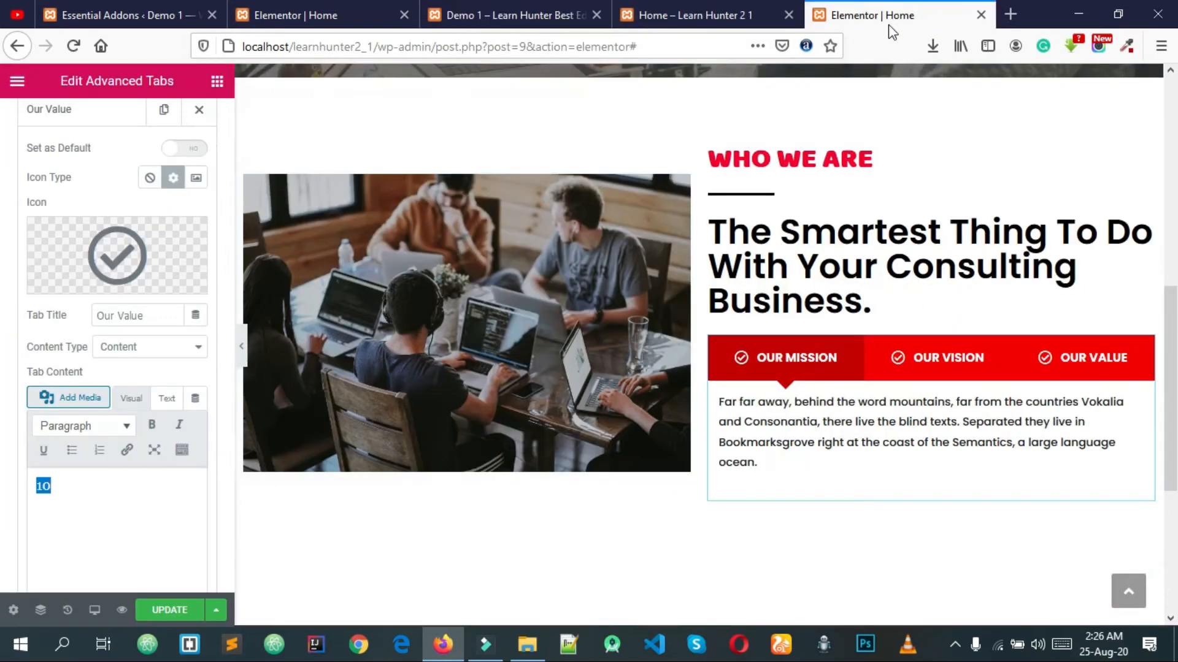
{"action": "left_click", "coordinate": [167, 399]}
{"action": "key", "text": "ctrl+a"}
{"action": "key", "text": "ctrl+v"}
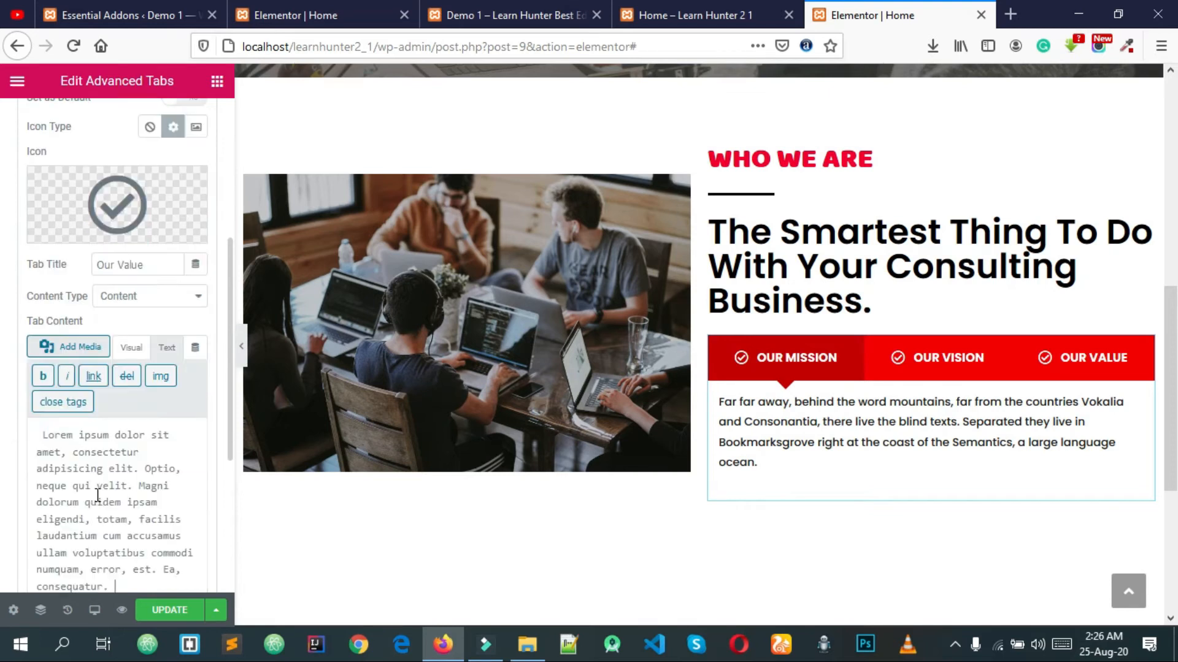
Step: Collapse the Our Value item's settings and check the Our Vision and Our Value tabs on the page preview
{"action": "scroll", "coordinate": [178, 380], "scroll_direction": "up", "scroll_amount": 3}
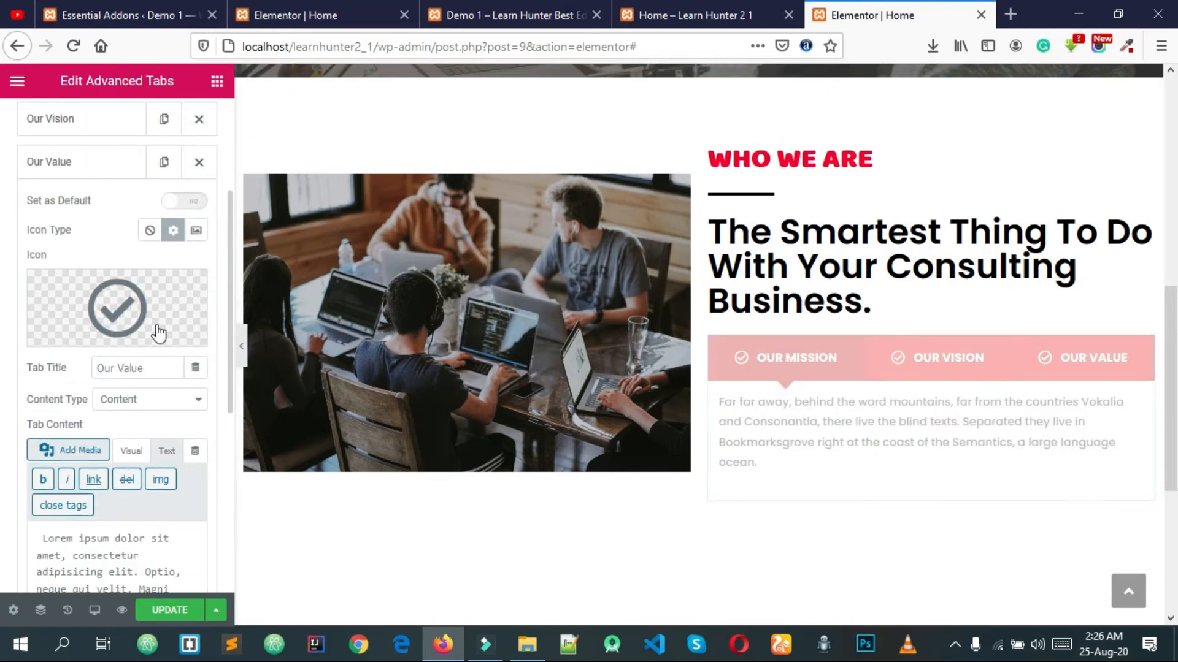
{"action": "left_click", "coordinate": [108, 164]}
{"action": "scroll", "coordinate": [264, 288], "scroll_direction": "up", "scroll_amount": 3}
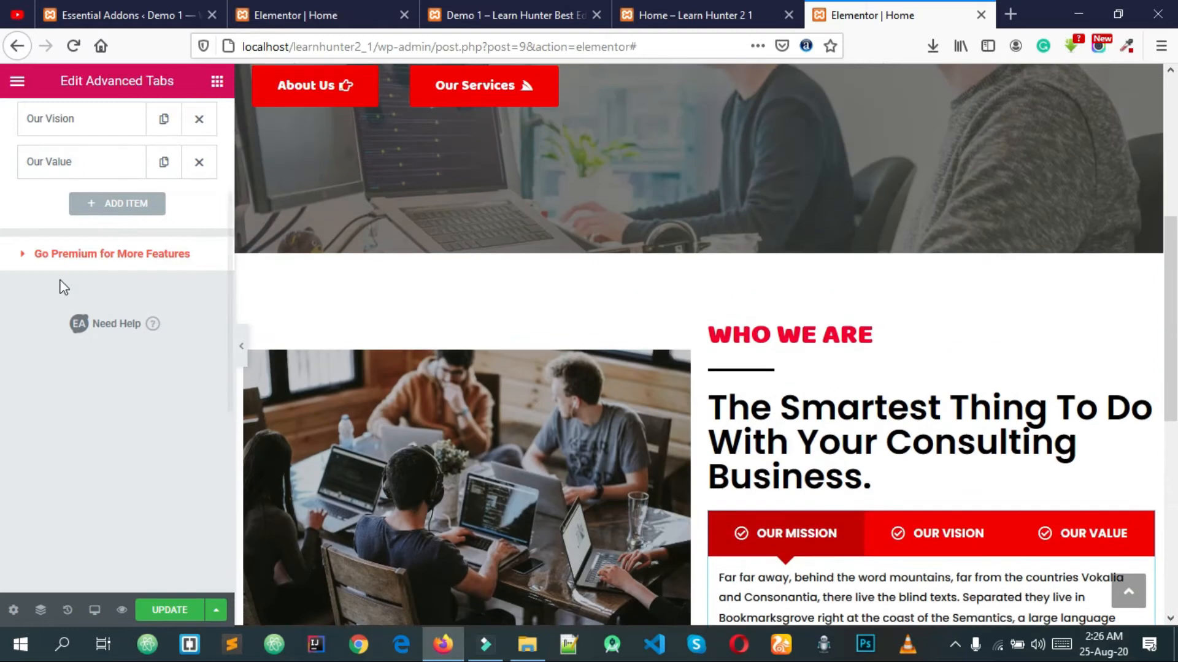
{"action": "scroll", "coordinate": [65, 270], "scroll_direction": "up", "scroll_amount": 2}
{"action": "left_click", "coordinate": [80, 175]}
{"action": "left_click", "coordinate": [80, 175]}
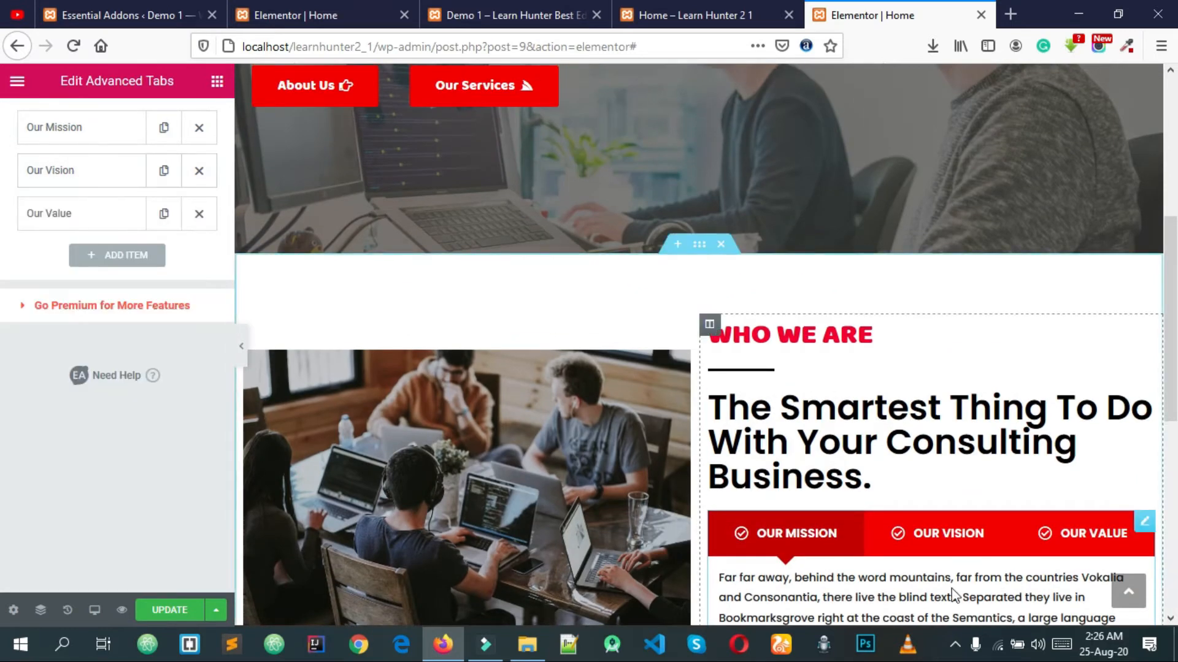
{"action": "scroll", "coordinate": [951, 587], "scroll_direction": "down", "scroll_amount": 3}
{"action": "left_click", "coordinate": [975, 368]}
{"action": "left_click", "coordinate": [1077, 370]}
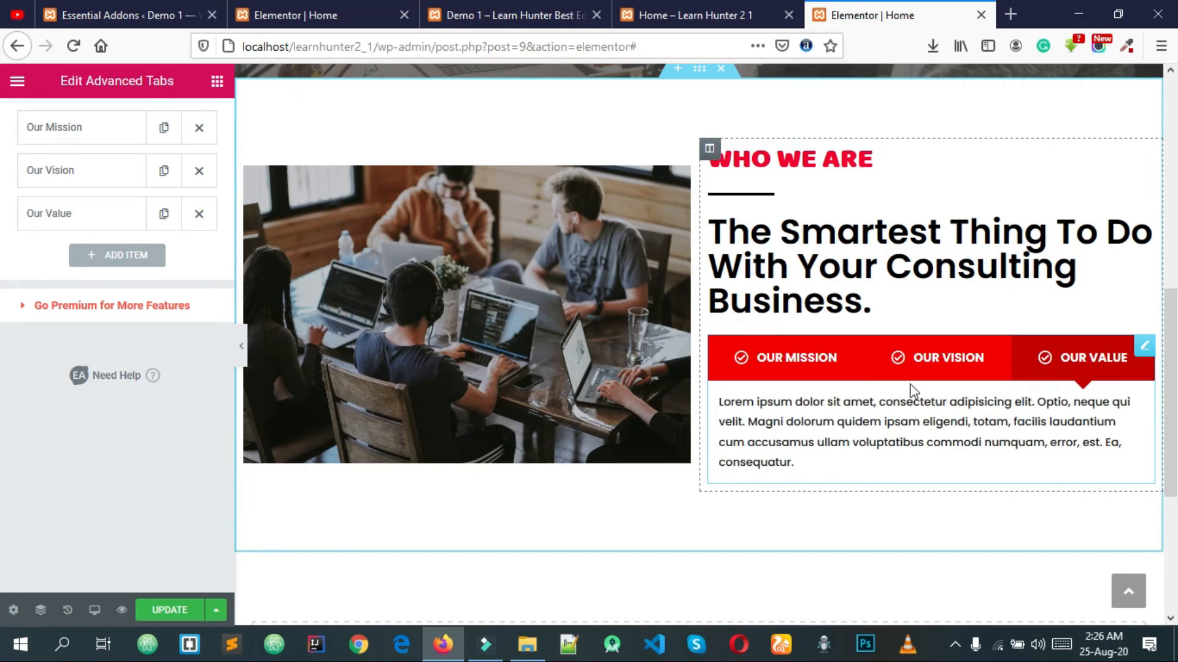
Step: Expand the Our Value item's settings and check its tab icon on the demo site
{"action": "scroll", "coordinate": [97, 281], "scroll_direction": "up", "scroll_amount": 1}
{"action": "left_click", "coordinate": [89, 265]}
{"action": "left_click", "coordinate": [489, 16]}
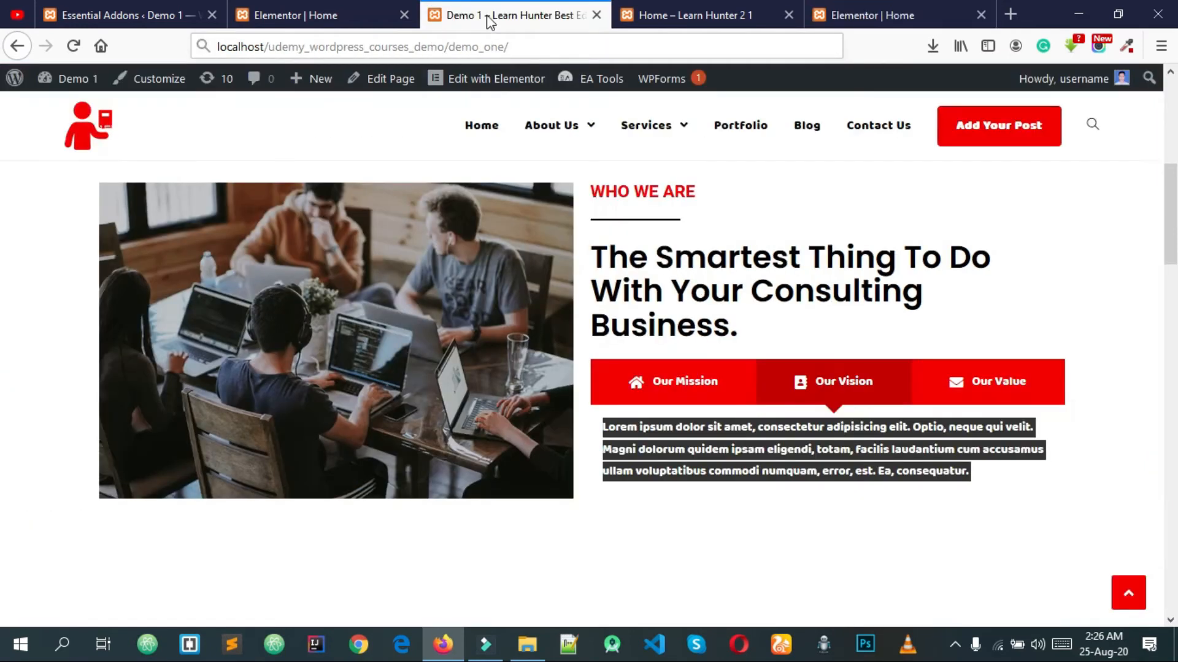
{"action": "left_click", "coordinate": [957, 16]}
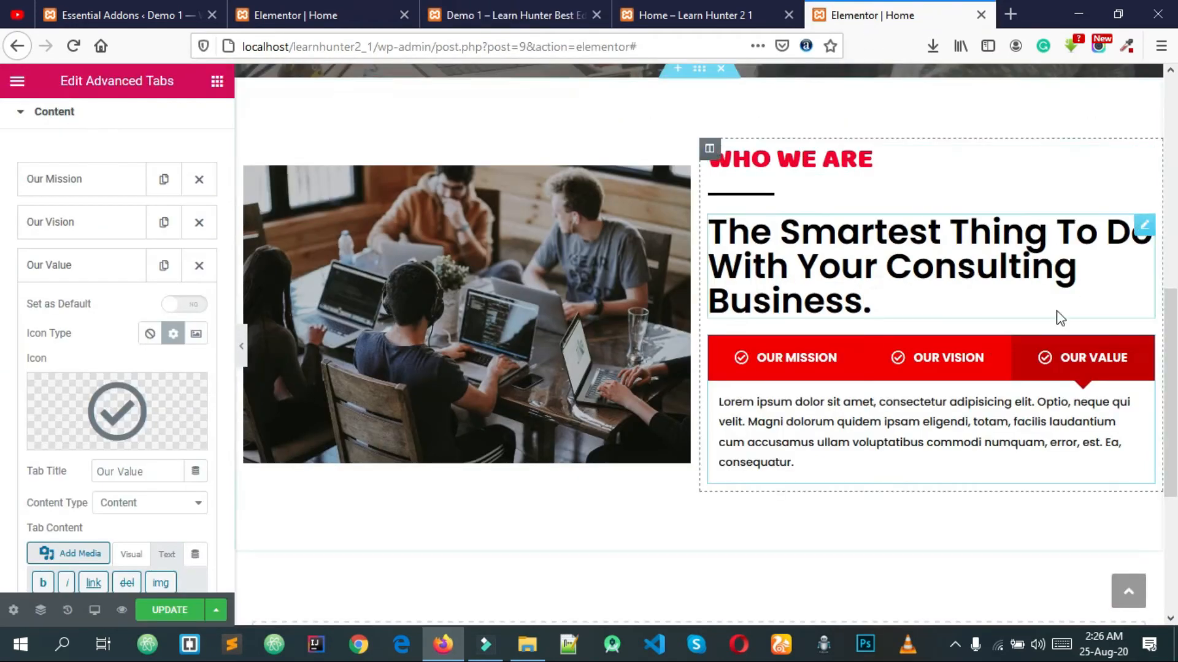
Step: Search the icon library for "mail" and insert the Mail bulk icon for the Our Value tab
{"action": "left_click", "coordinate": [115, 395]}
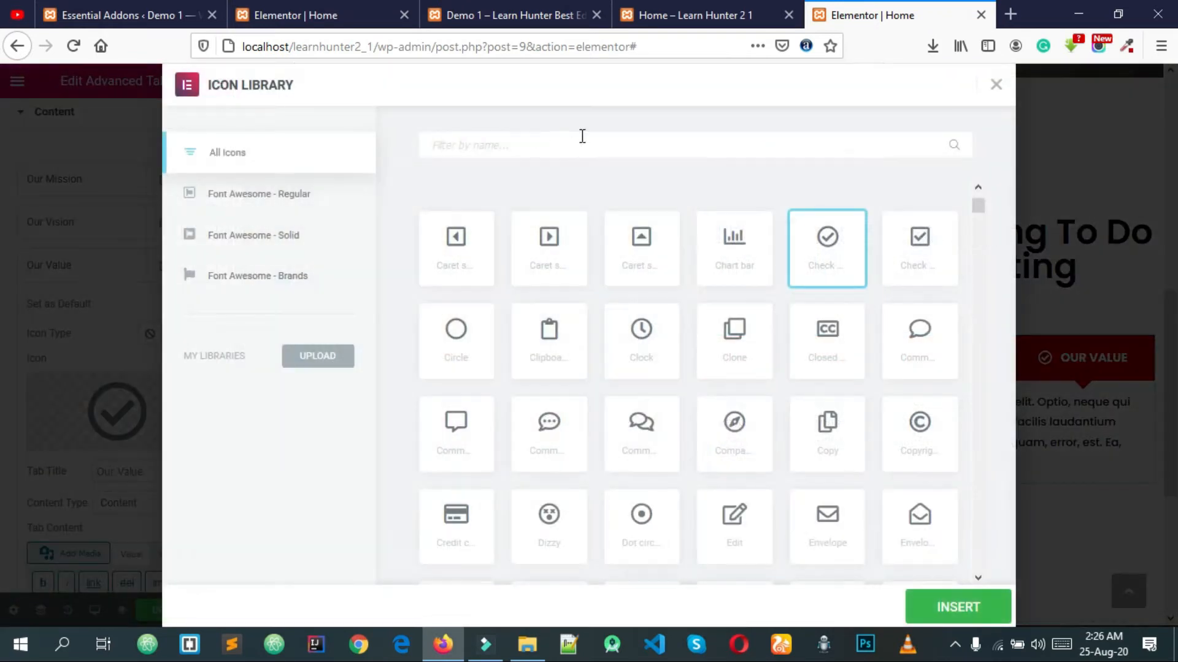
{"action": "type", "text": "inb"}
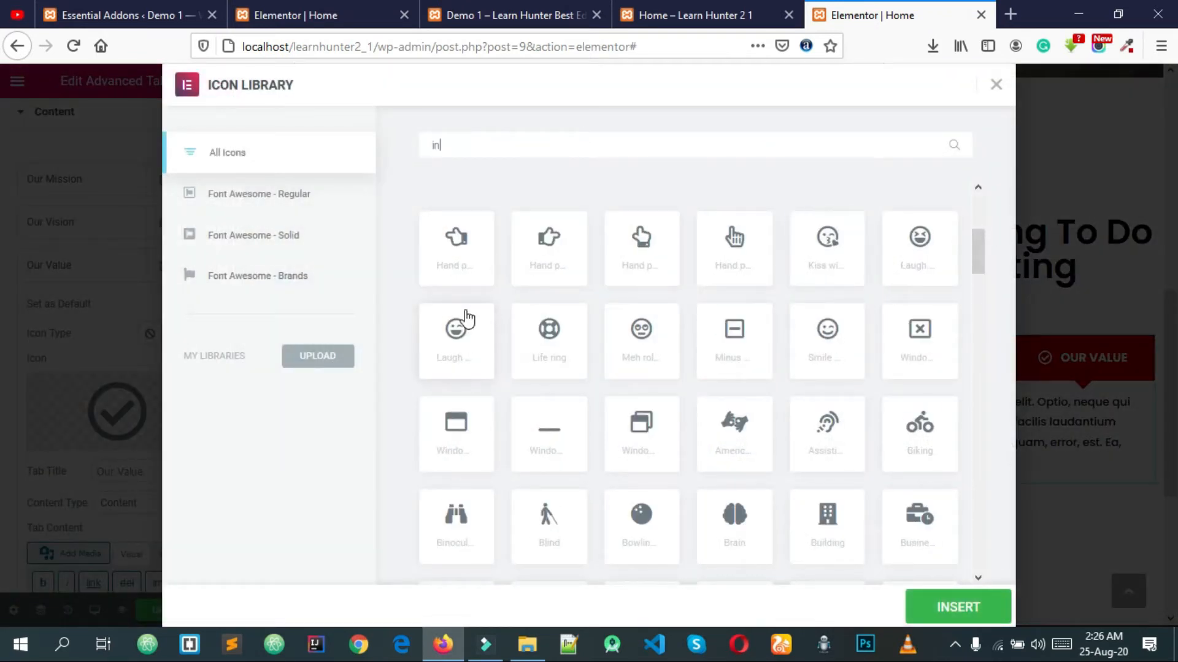
{"action": "key", "text": "BackSpace"}
{"action": "key", "text": "BackSpace"}
{"action": "key", "text": "BackSpace"}
{"action": "type", "text": "mai"}
{"action": "key", "text": "BackSpace"}
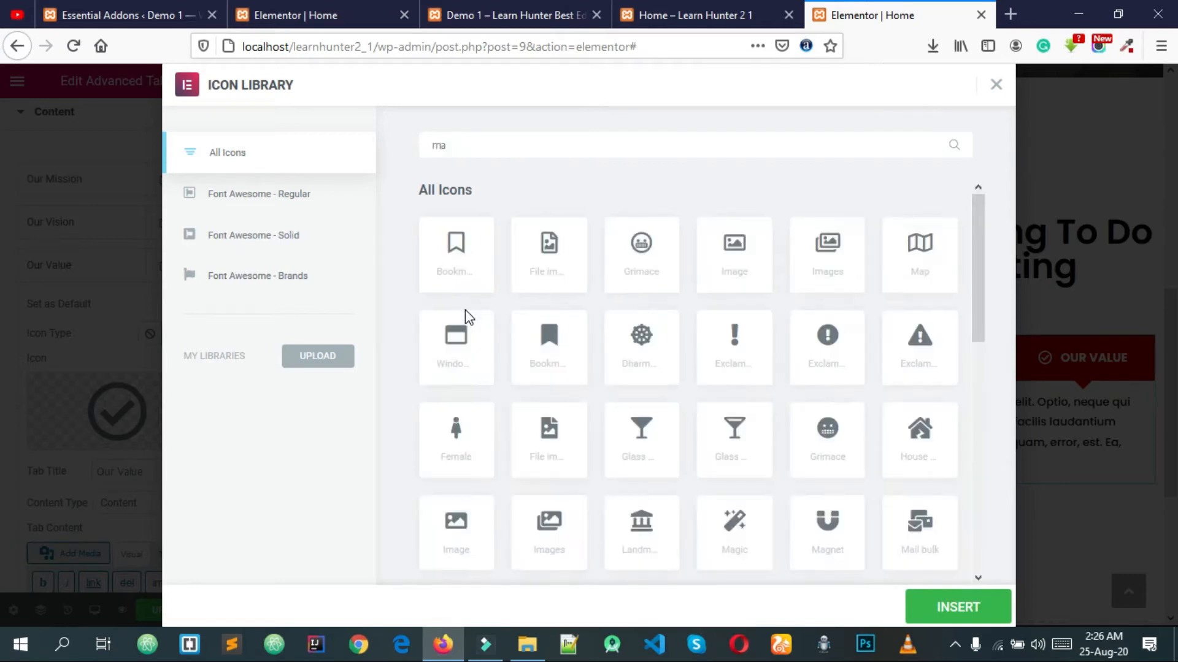
{"action": "type", "text": "i"}
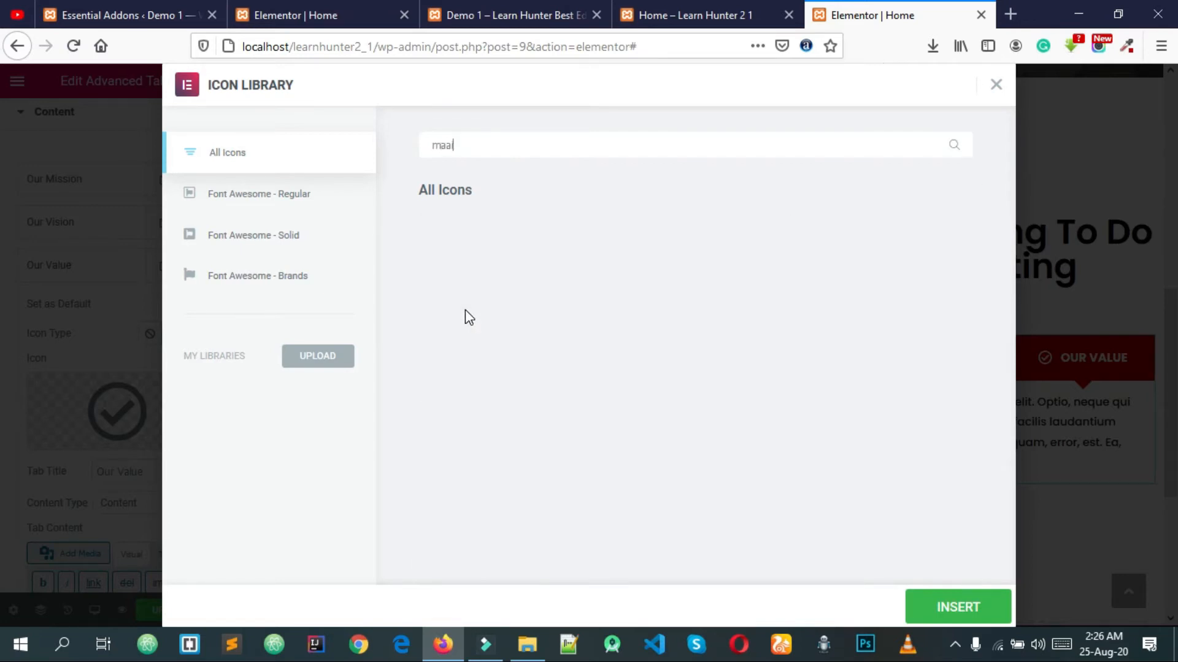
{"action": "type", "text": "l"}
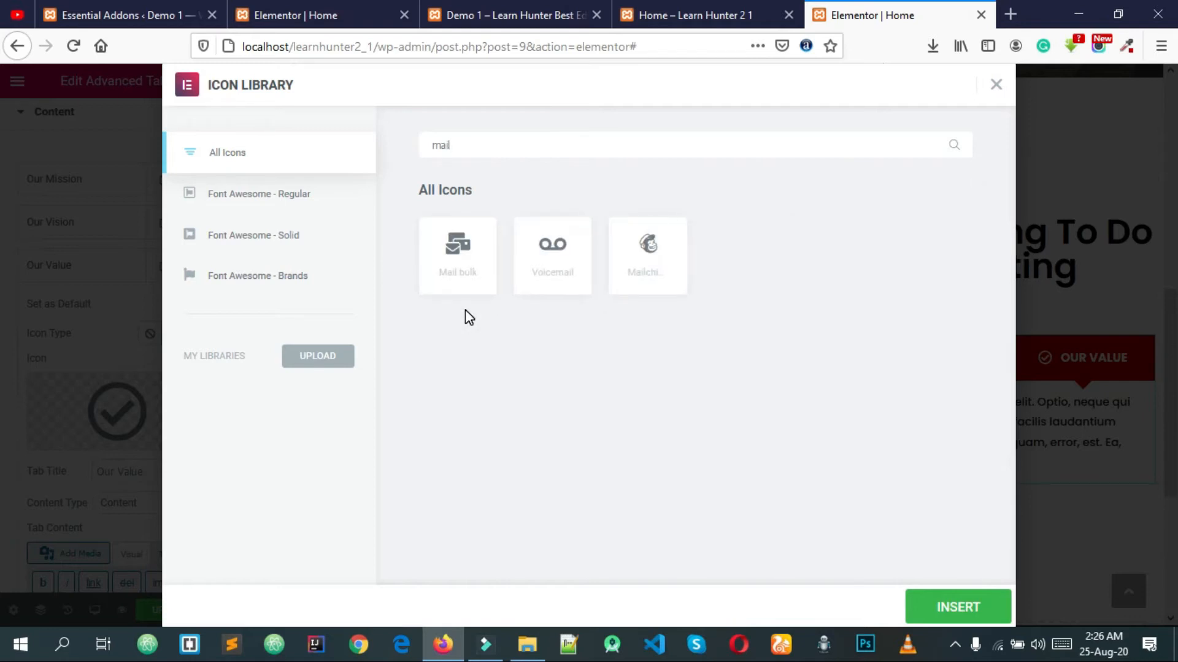
{"action": "left_click", "coordinate": [443, 288]}
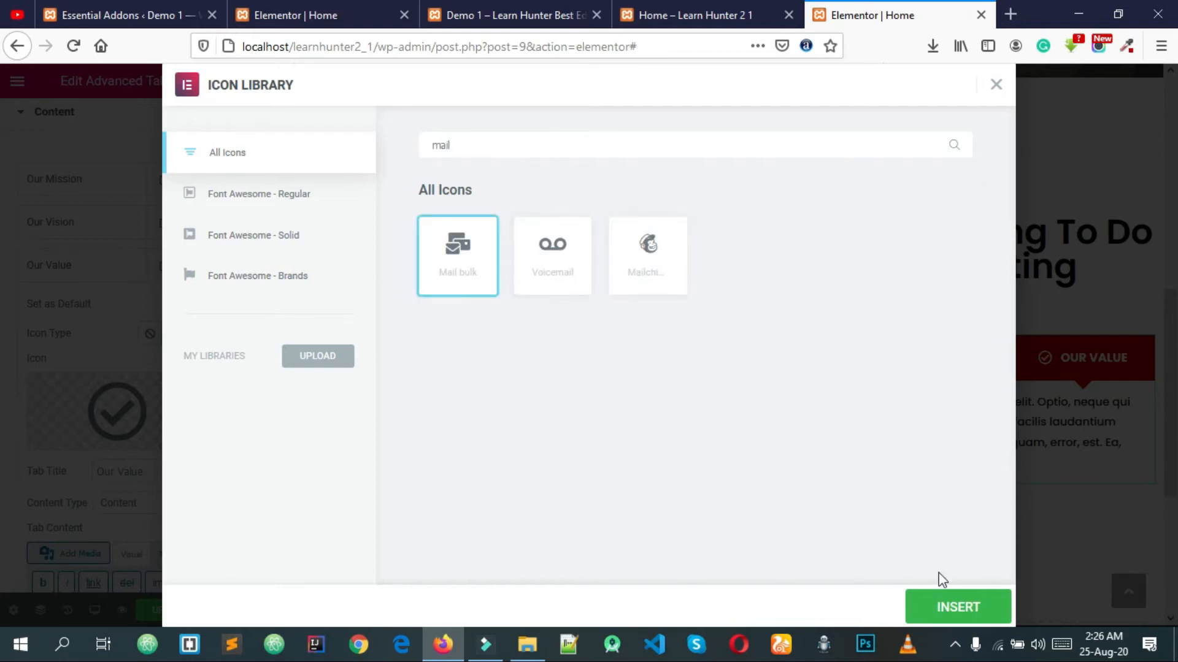
{"action": "left_click", "coordinate": [957, 604]}
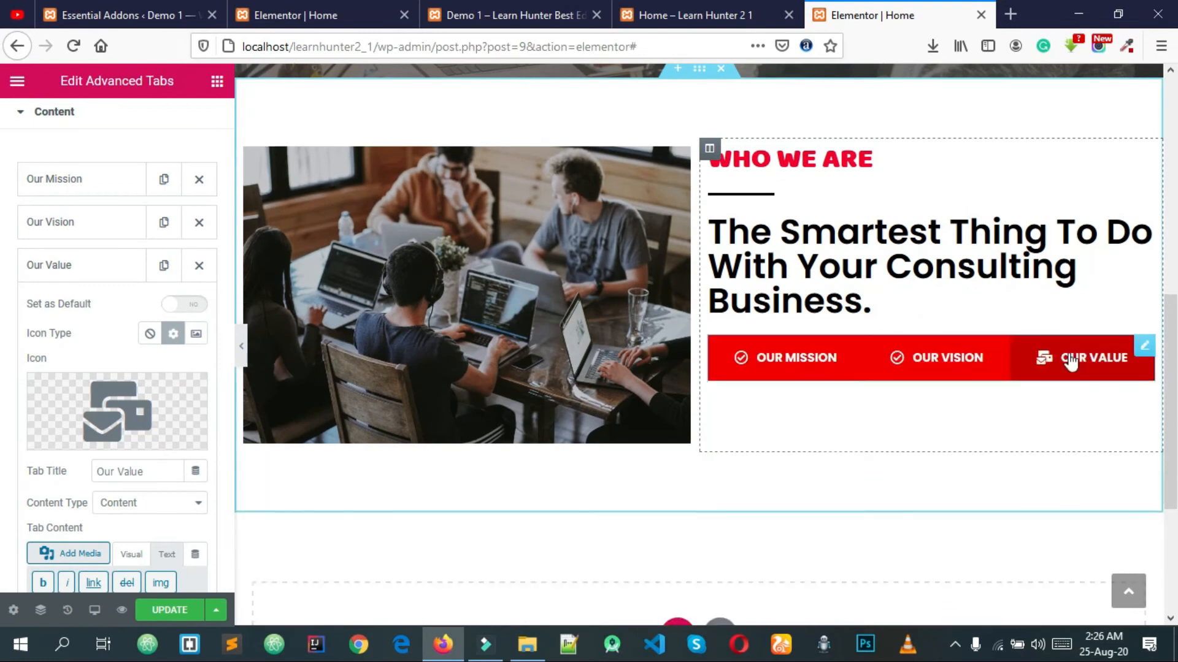
Step: Check the tab icons on the demo site and open the icon library for the Our Vision item
{"action": "left_click", "coordinate": [491, 15]}
{"action": "left_click", "coordinate": [850, 497]}
{"action": "left_click", "coordinate": [822, 15]}
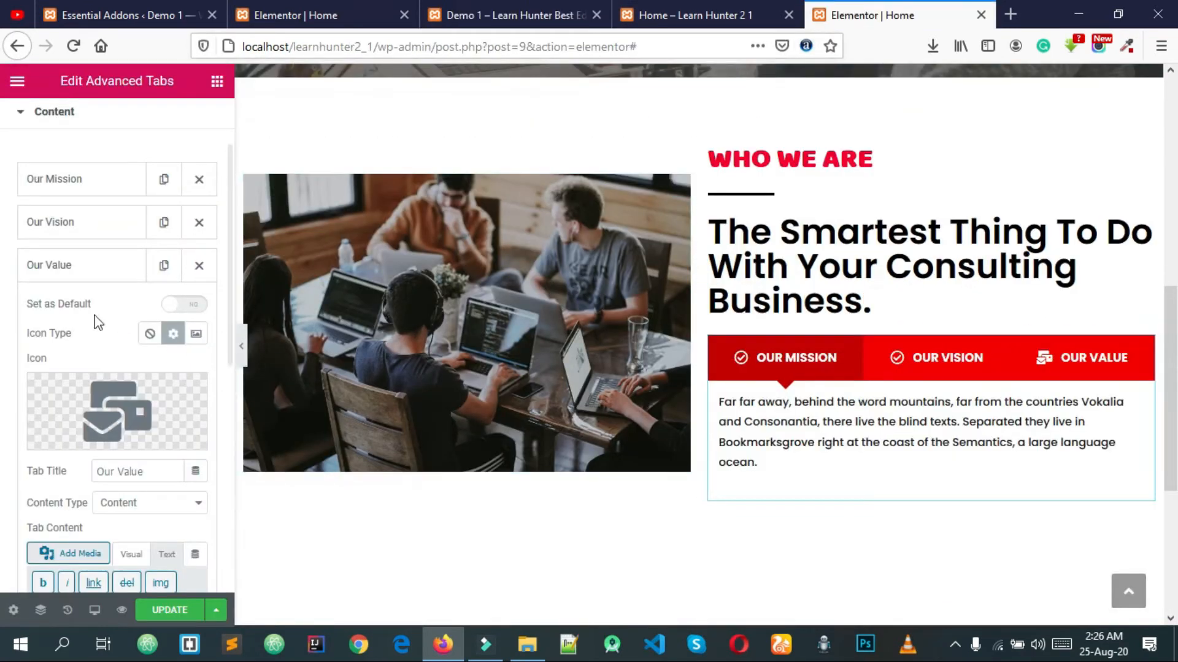
{"action": "left_click", "coordinate": [77, 258]}
{"action": "left_click", "coordinate": [79, 227]}
{"action": "left_click", "coordinate": [117, 368]}
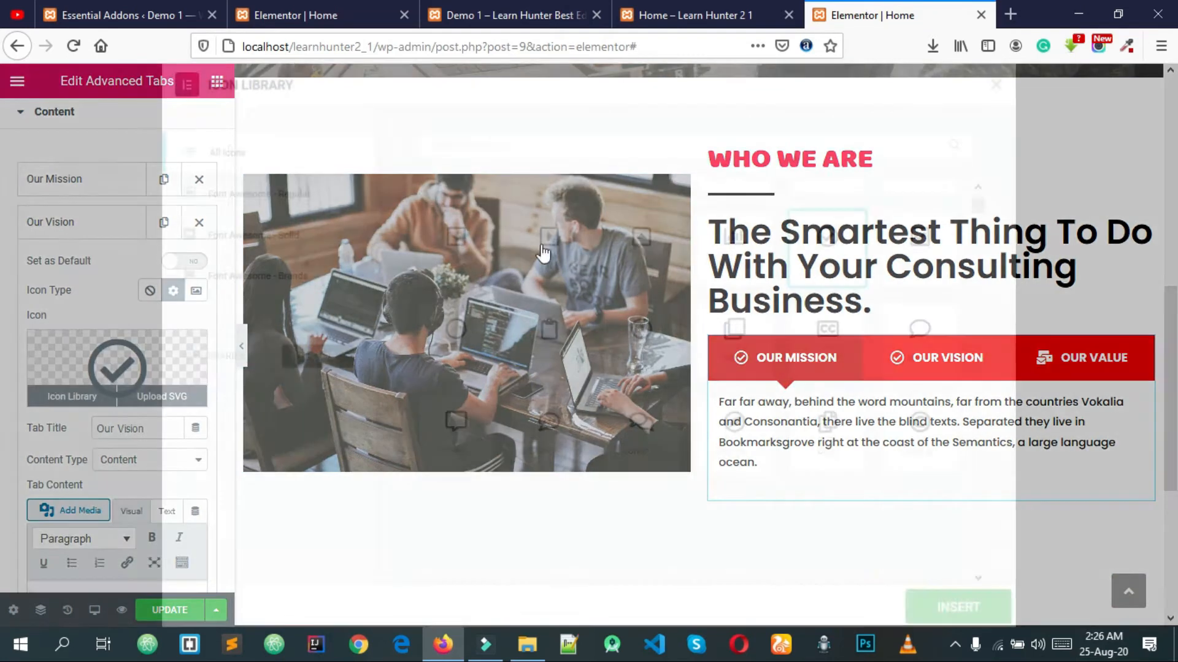
{"action": "scroll", "coordinate": [604, 277], "scroll_direction": "down", "scroll_amount": 3}
{"action": "scroll", "coordinate": [611, 296], "scroll_direction": "up", "scroll_amount": 5}
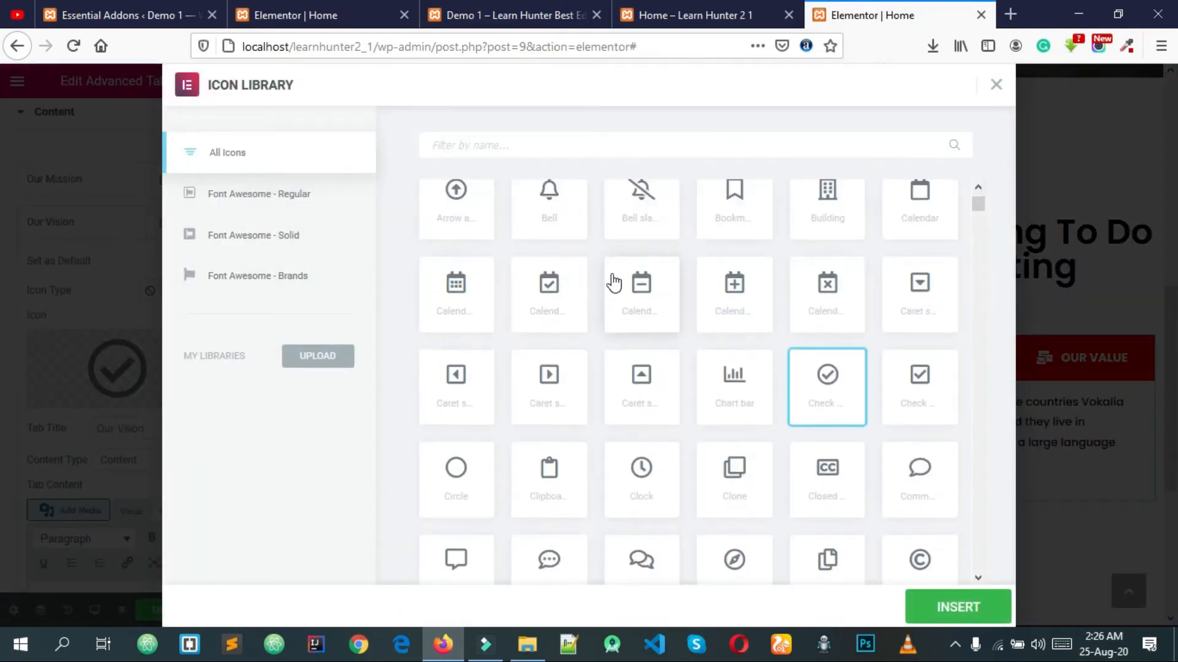
Step: Try filtering the icon library by "su" and "head", and clear the filter
{"action": "type", "text": "su"}
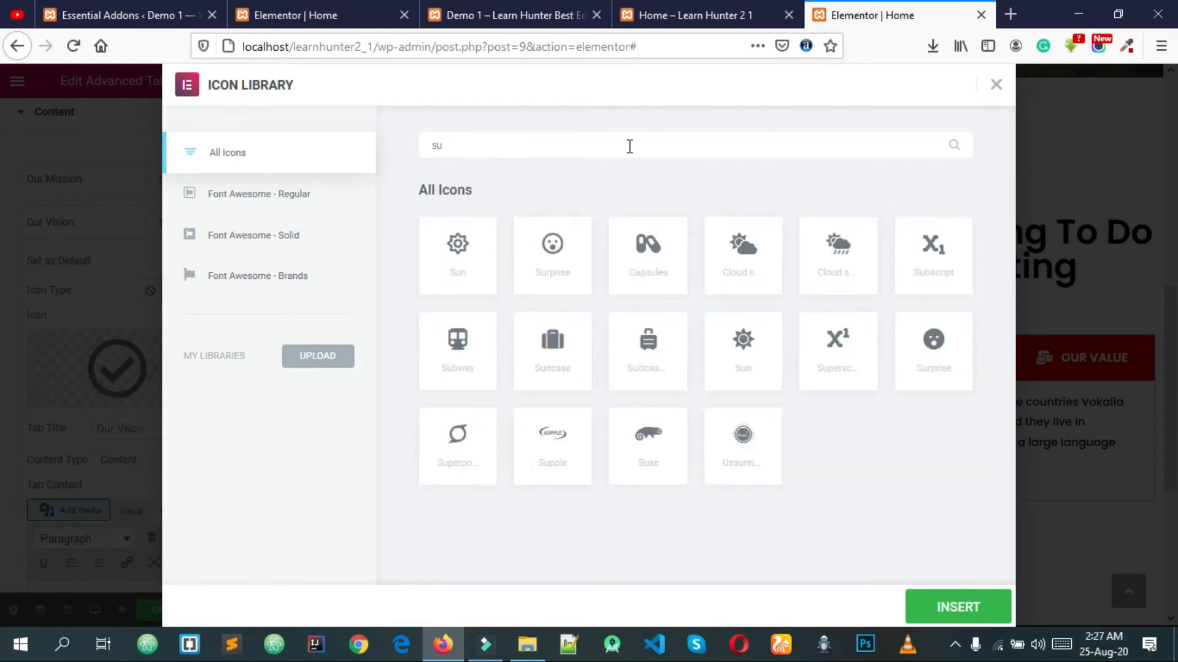
{"action": "key", "text": "BackSpace"}
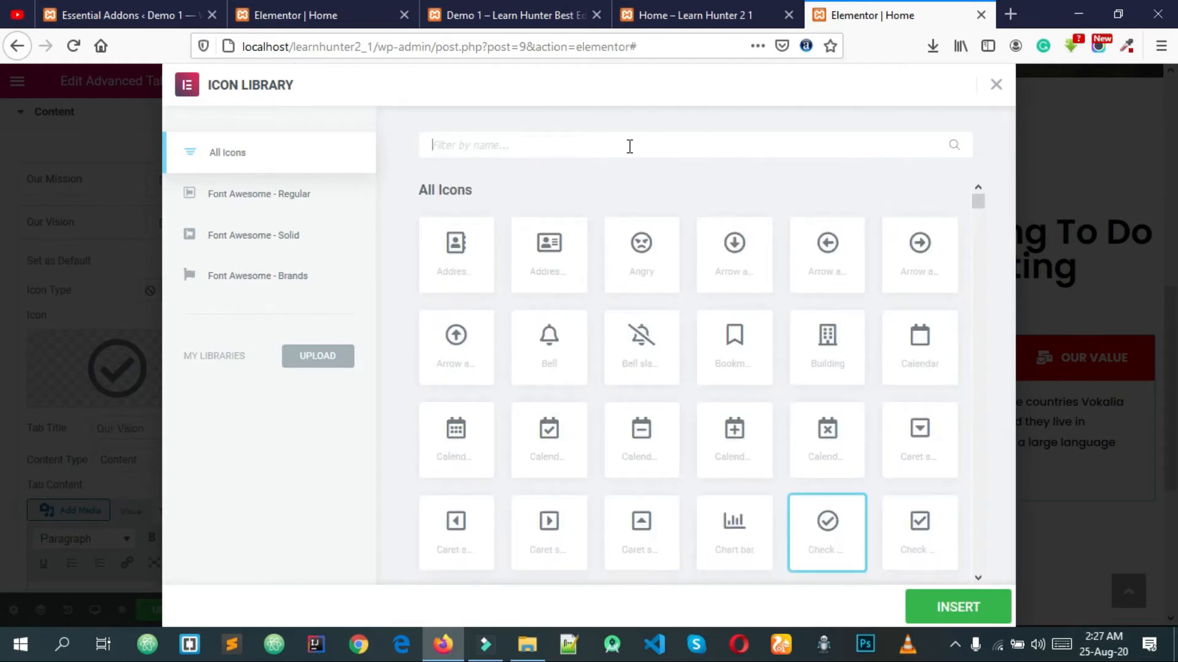
{"action": "type", "text": "head"}
{"action": "key", "text": "BackSpace"}
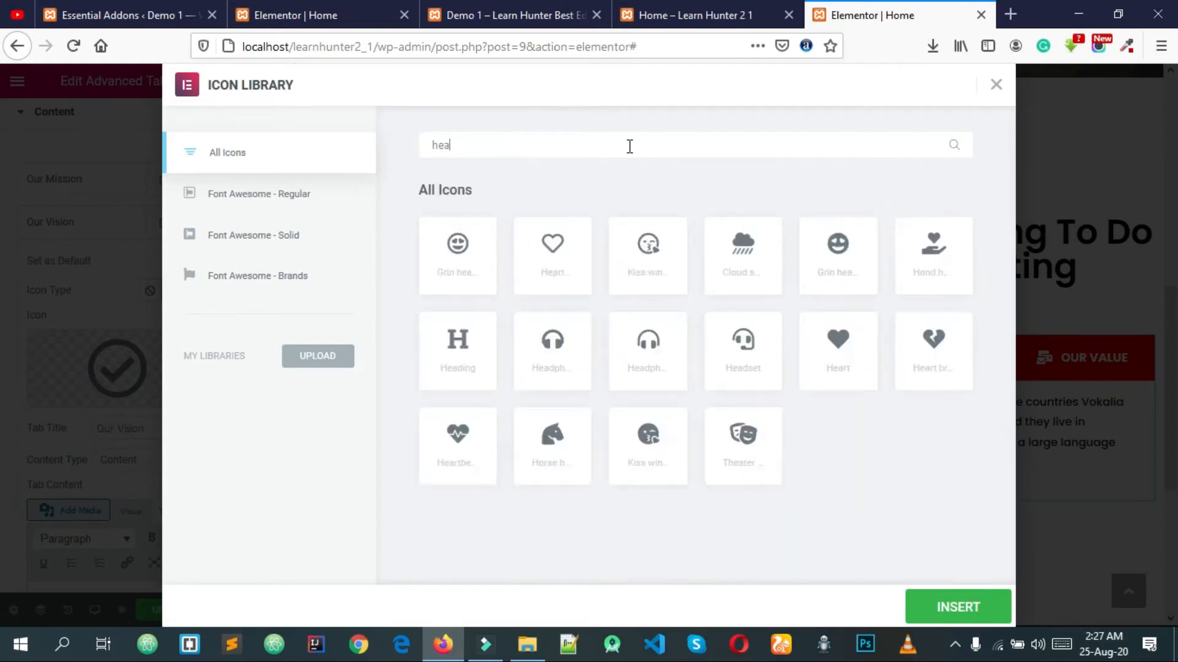
{"action": "key", "text": "BackSpace"}
{"action": "key", "text": "BackSpace"}
{"action": "key", "text": "BackSpace"}
Step: Find the Id card icon in the full icon list and insert it for the Our Vision tab
{"action": "scroll", "coordinate": [736, 380], "scroll_direction": "down", "scroll_amount": 15}
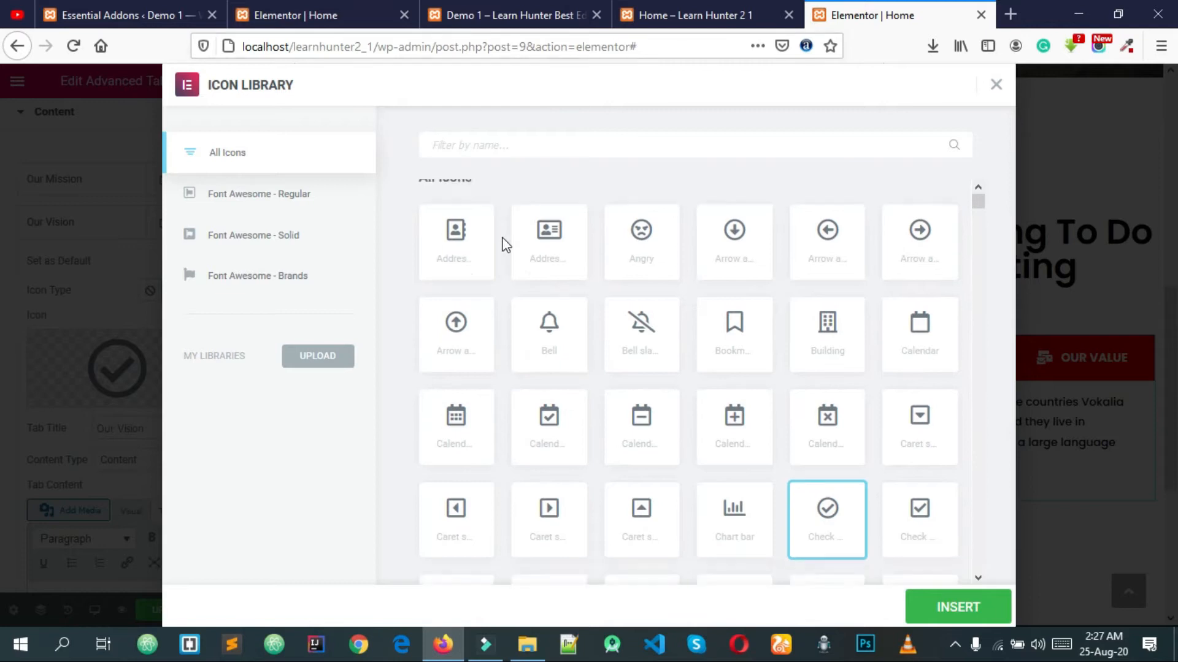
{"action": "scroll", "coordinate": [736, 380], "scroll_direction": "down", "scroll_amount": 5}
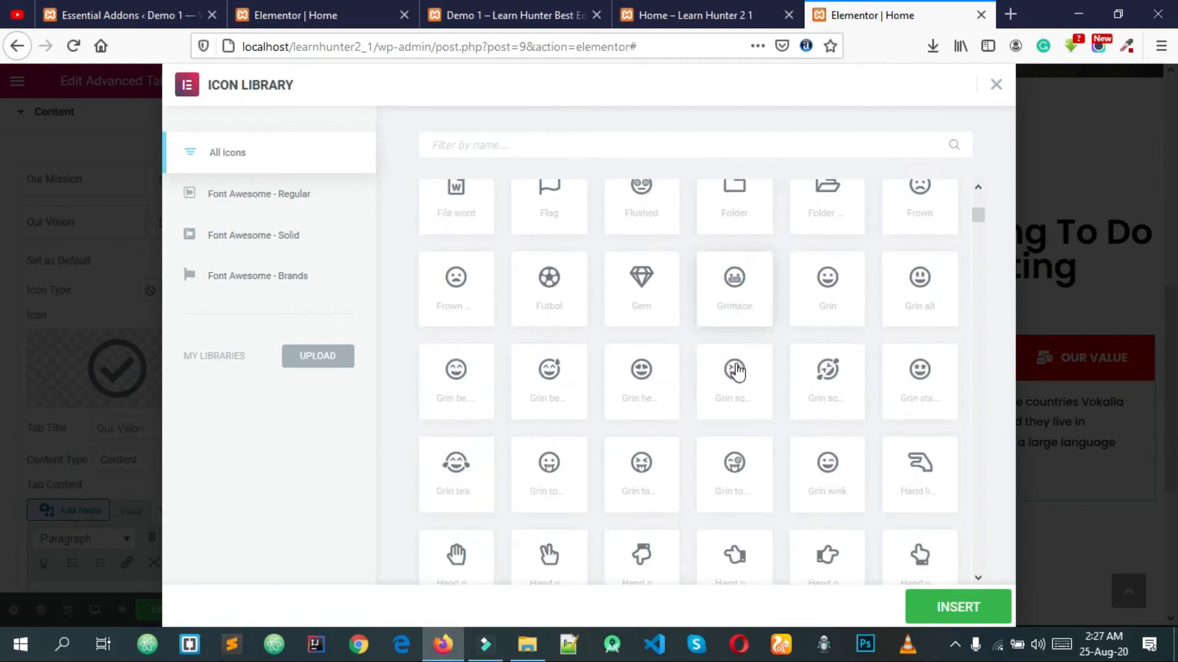
{"action": "scroll", "coordinate": [704, 402], "scroll_direction": "down", "scroll_amount": 2}
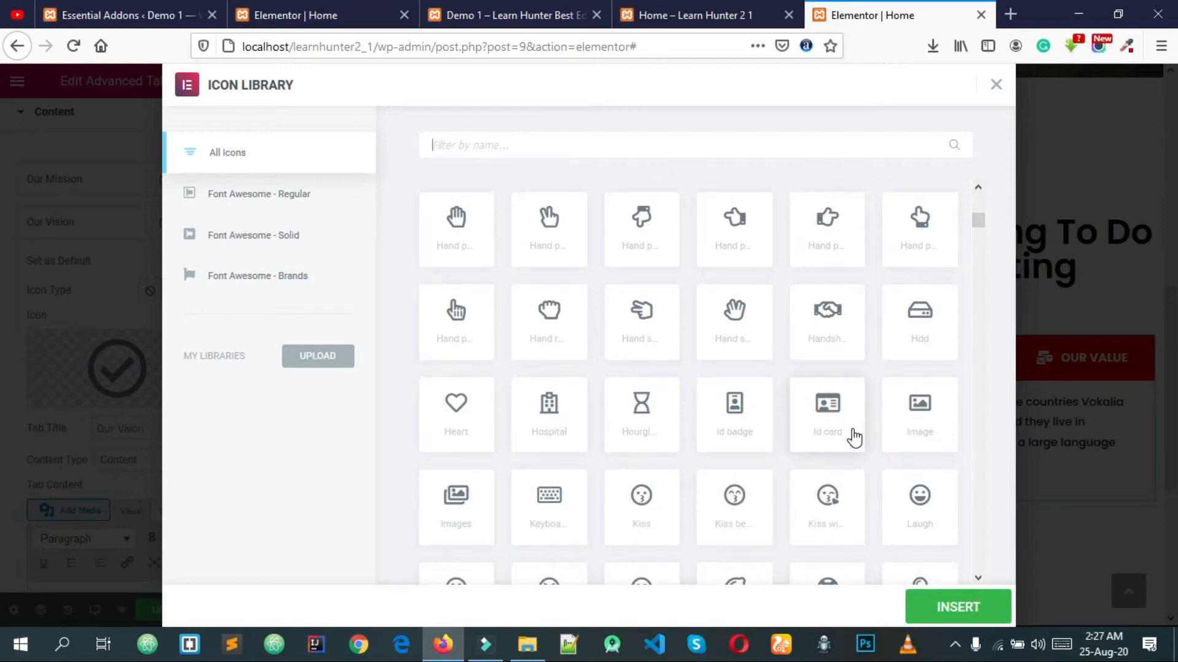
{"action": "scroll", "coordinate": [854, 438], "scroll_direction": "down", "scroll_amount": 4}
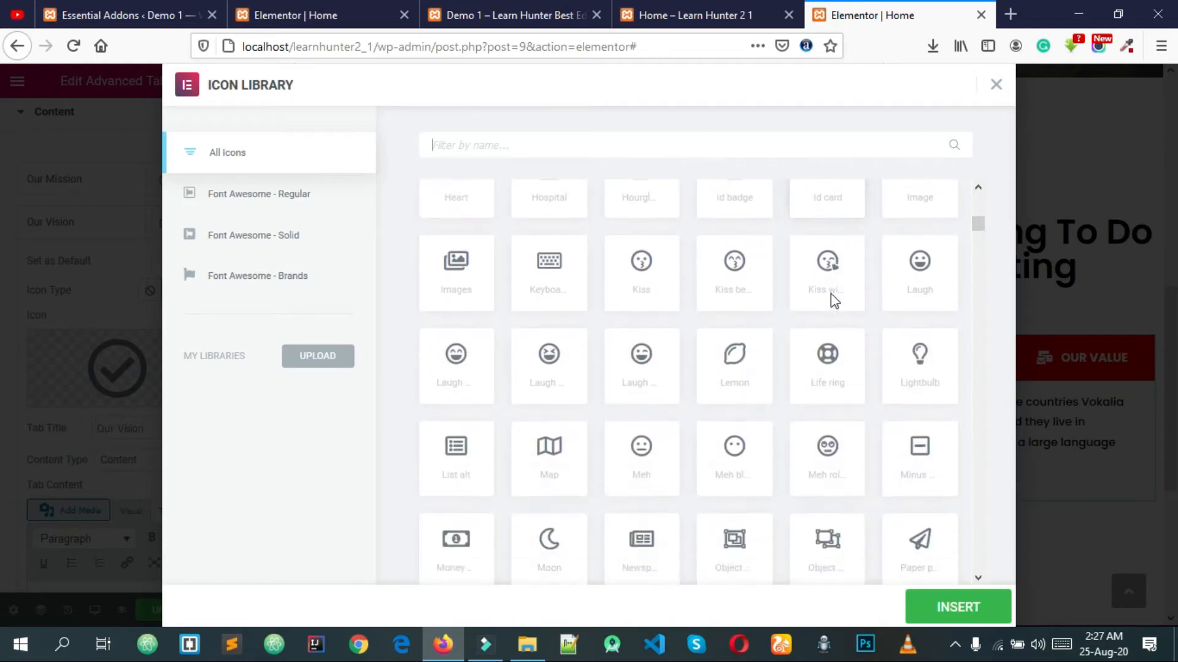
{"action": "scroll", "coordinate": [832, 302], "scroll_direction": "down", "scroll_amount": 5}
{"action": "scroll", "coordinate": [833, 302], "scroll_direction": "up", "scroll_amount": 6}
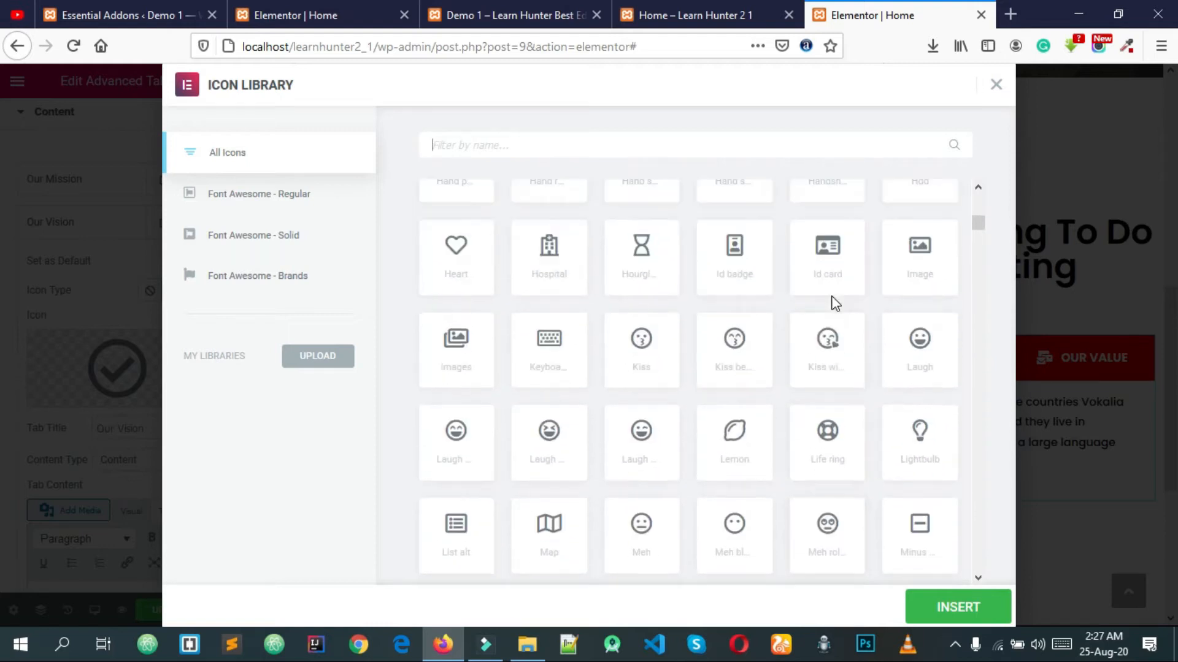
{"action": "left_click", "coordinate": [827, 258]}
{"action": "left_click", "coordinate": [975, 608]}
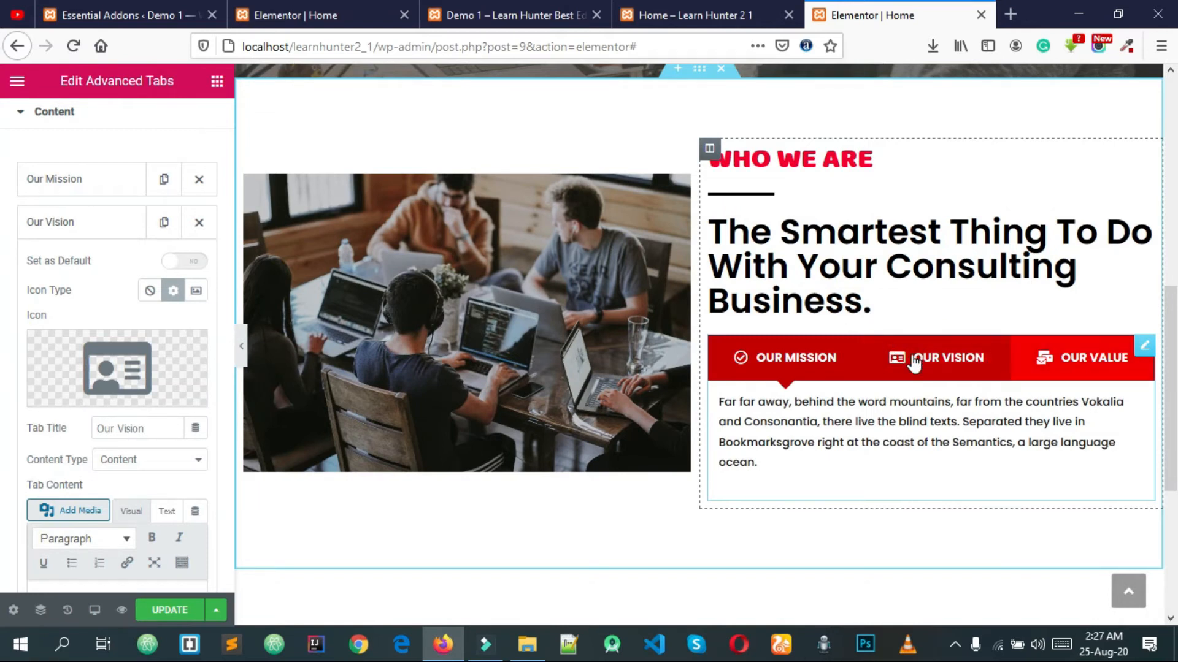
Step: Update the page and move the home page preview's browser tab behind the Elementor editor's
{"action": "scroll", "coordinate": [914, 362], "scroll_direction": "down", "scroll_amount": 2}
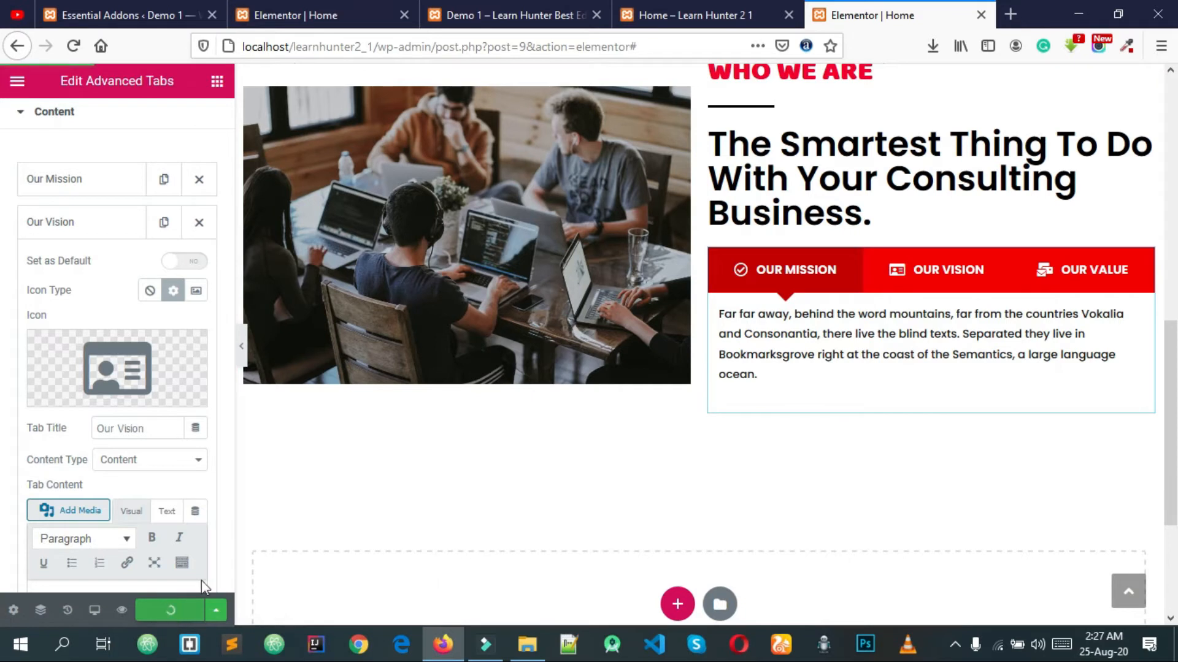
{"action": "left_click_drag", "start_coordinate": [711, 29], "coordinate": [936, 18]}
{"action": "left_click", "coordinate": [711, 13]}
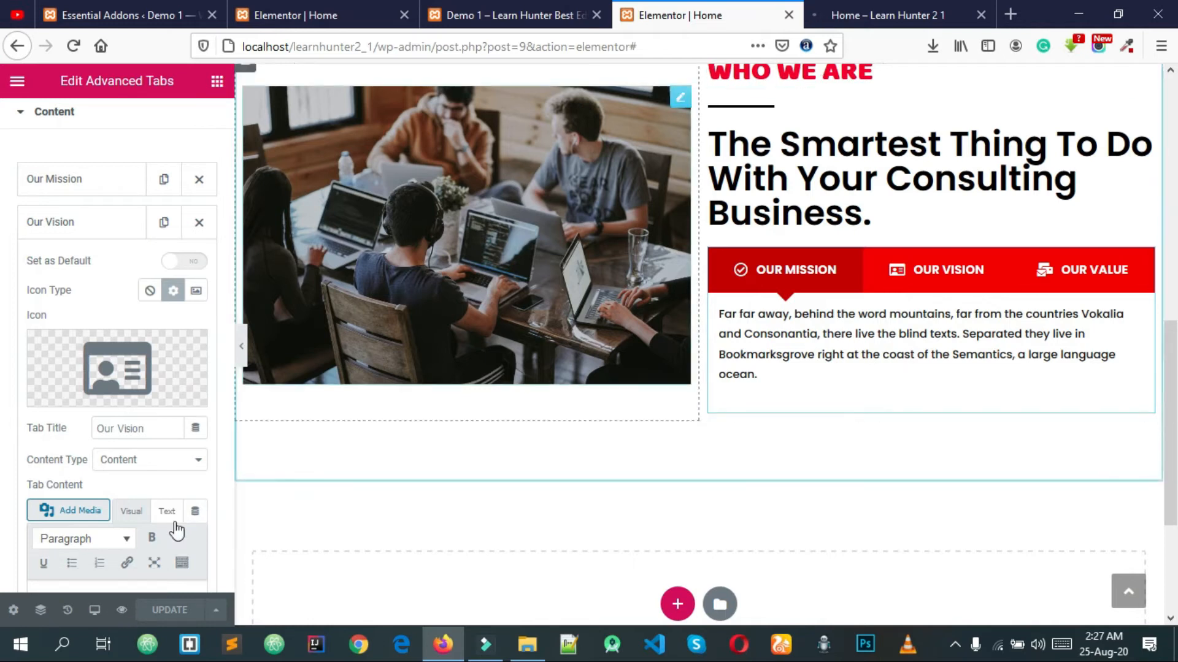
Step: Check the Our Vision, Our Value and Our Mission tabs on the home page preview
{"action": "left_click", "coordinate": [902, 16]}
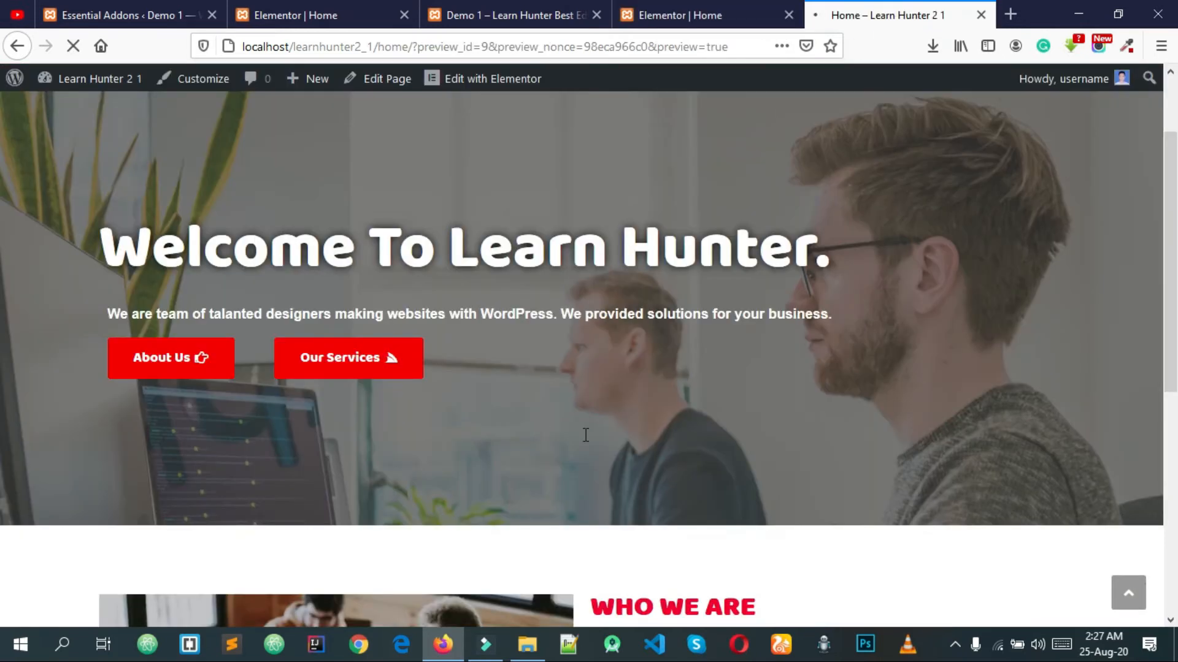
{"action": "scroll", "coordinate": [686, 304], "scroll_direction": "down", "scroll_amount": 10}
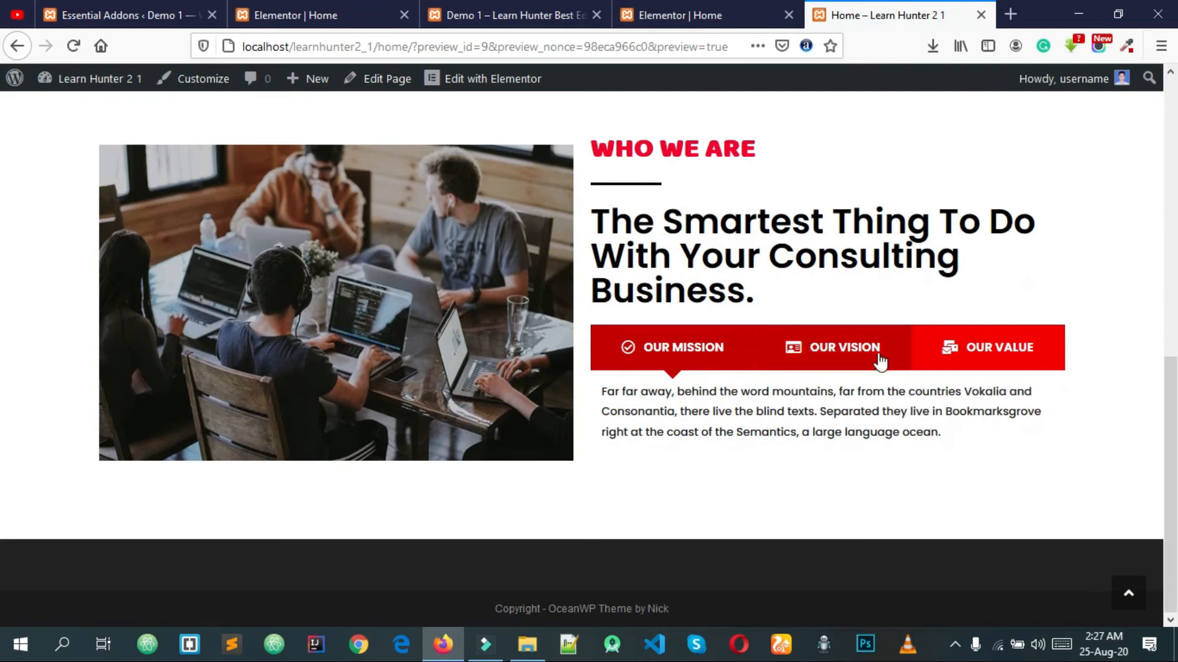
{"action": "left_click", "coordinate": [881, 361]}
{"action": "left_click", "coordinate": [965, 352]}
{"action": "left_click", "coordinate": [699, 356]}
{"action": "scroll", "coordinate": [729, 212], "scroll_direction": "up", "scroll_amount": 3}
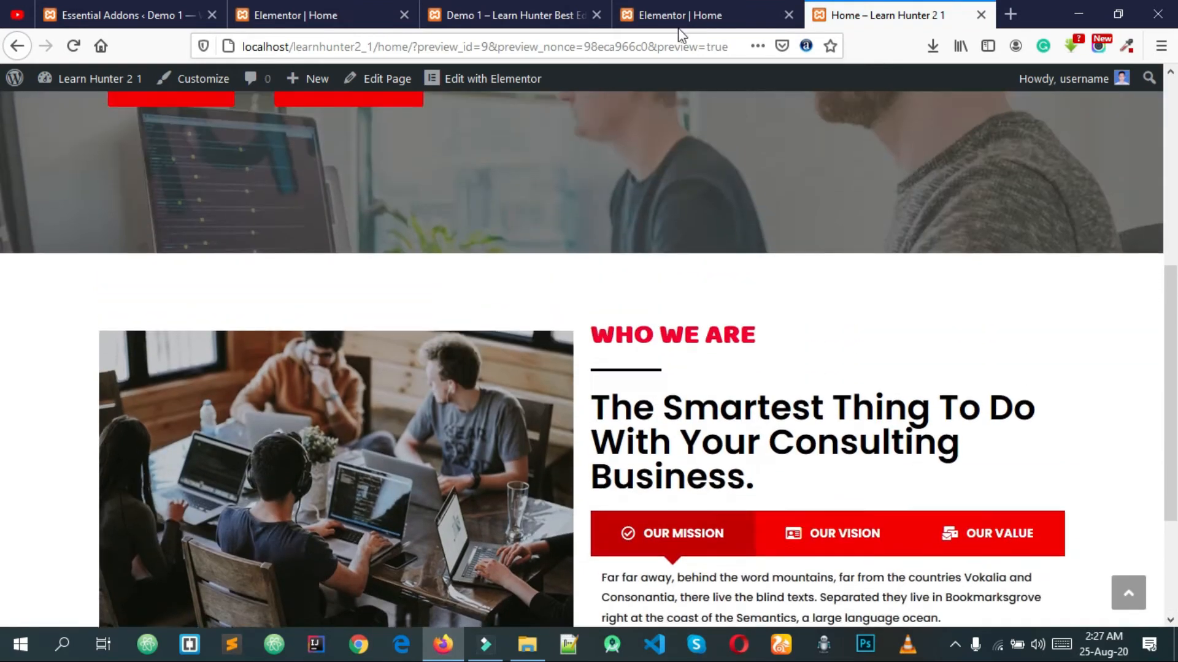
Step: Examine the demo site's Why Choose Us heading and compare it with the Who We Are section above
{"action": "left_click", "coordinate": [709, 9]}
{"action": "left_click", "coordinate": [552, 12]}
{"action": "scroll", "coordinate": [674, 282], "scroll_direction": "down", "scroll_amount": 5}
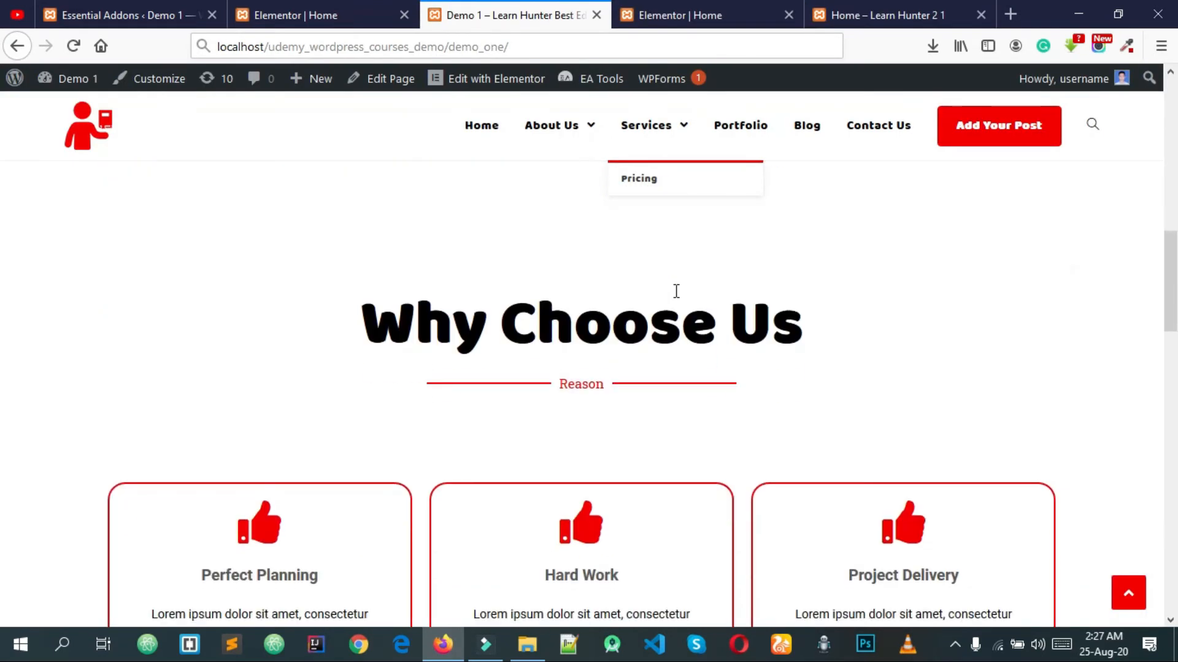
{"action": "left_click_drag", "start_coordinate": [360, 318], "coordinate": [915, 357]}
{"action": "left_click", "coordinate": [914, 358]}
{"action": "scroll", "coordinate": [914, 358], "scroll_direction": "up", "scroll_amount": 4}
{"action": "scroll", "coordinate": [914, 358], "scroll_direction": "up", "scroll_amount": 5}
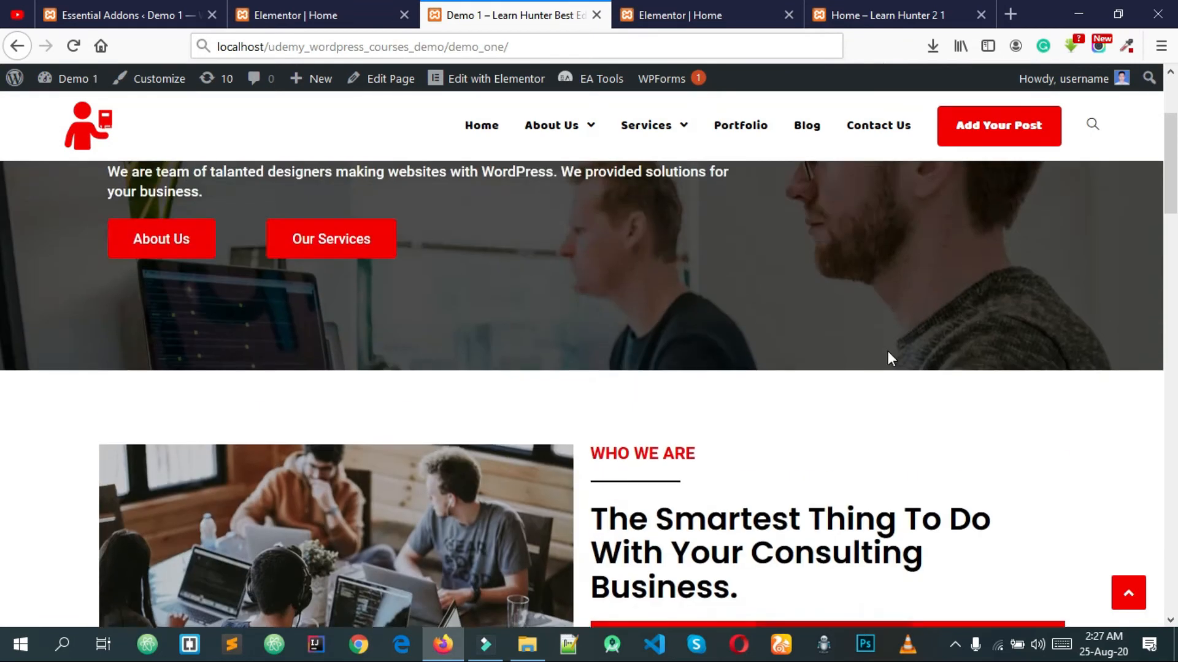
{"action": "scroll", "coordinate": [888, 355], "scroll_direction": "down", "scroll_amount": 4}
Step: Give the Who We Are section a classic background in a very light grey and update the page
{"action": "left_click", "coordinate": [711, 7]}
{"action": "scroll", "coordinate": [740, 293], "scroll_direction": "up", "scroll_amount": 3}
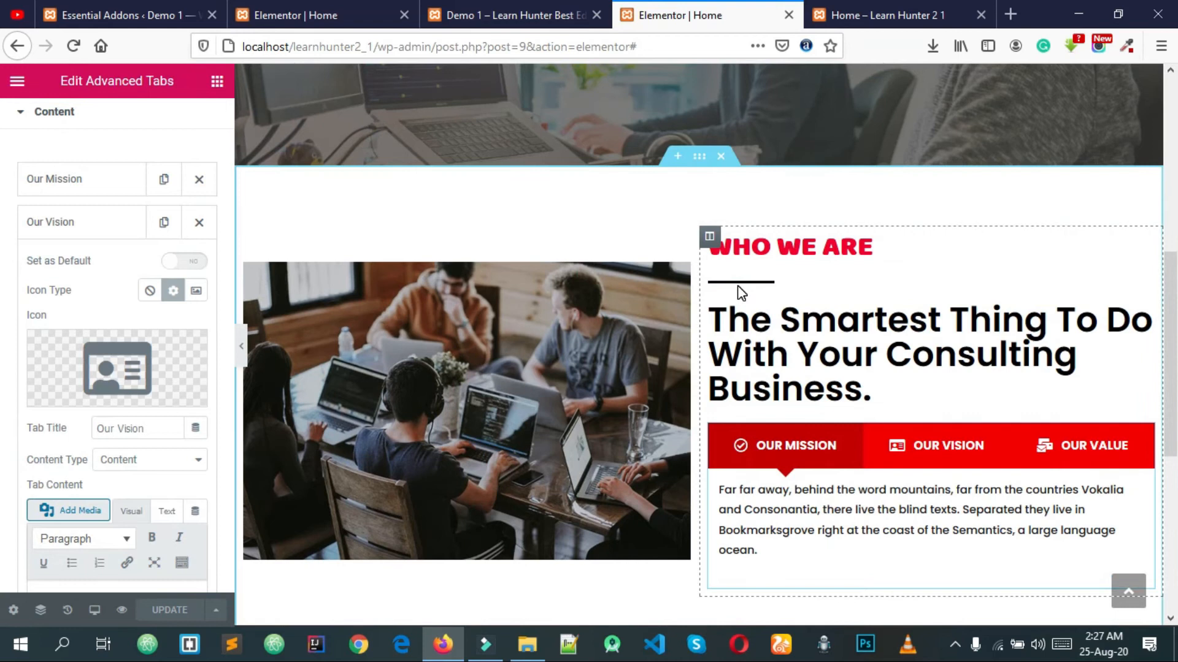
{"action": "left_click", "coordinate": [692, 157]}
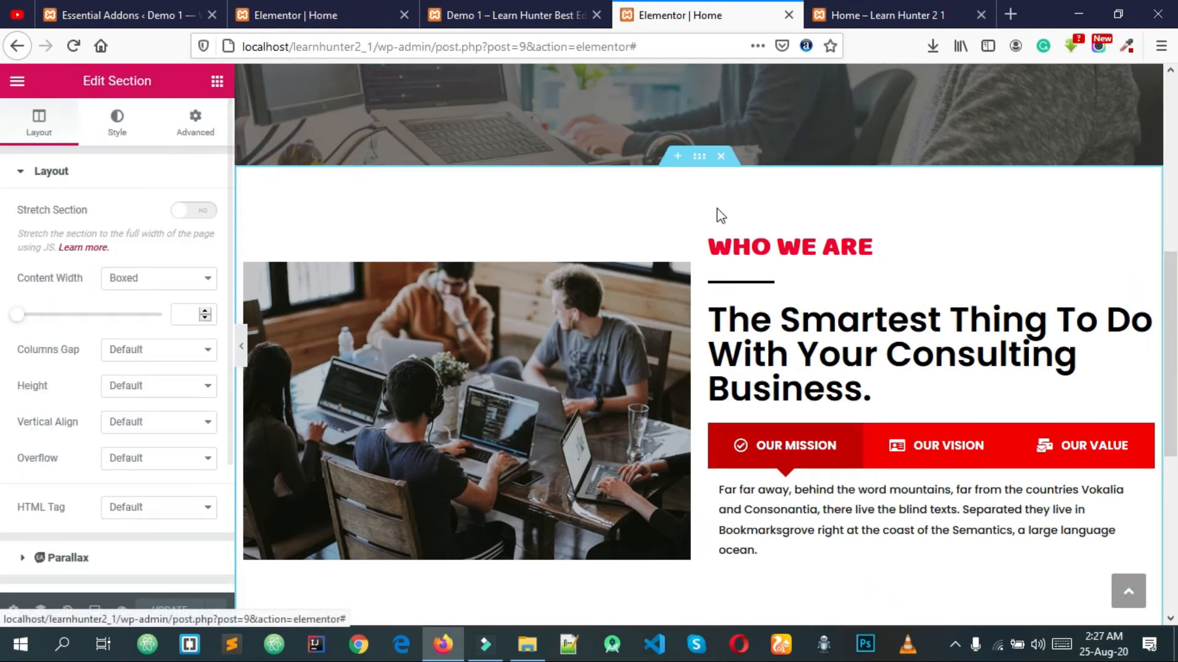
{"action": "left_click", "coordinate": [116, 140]}
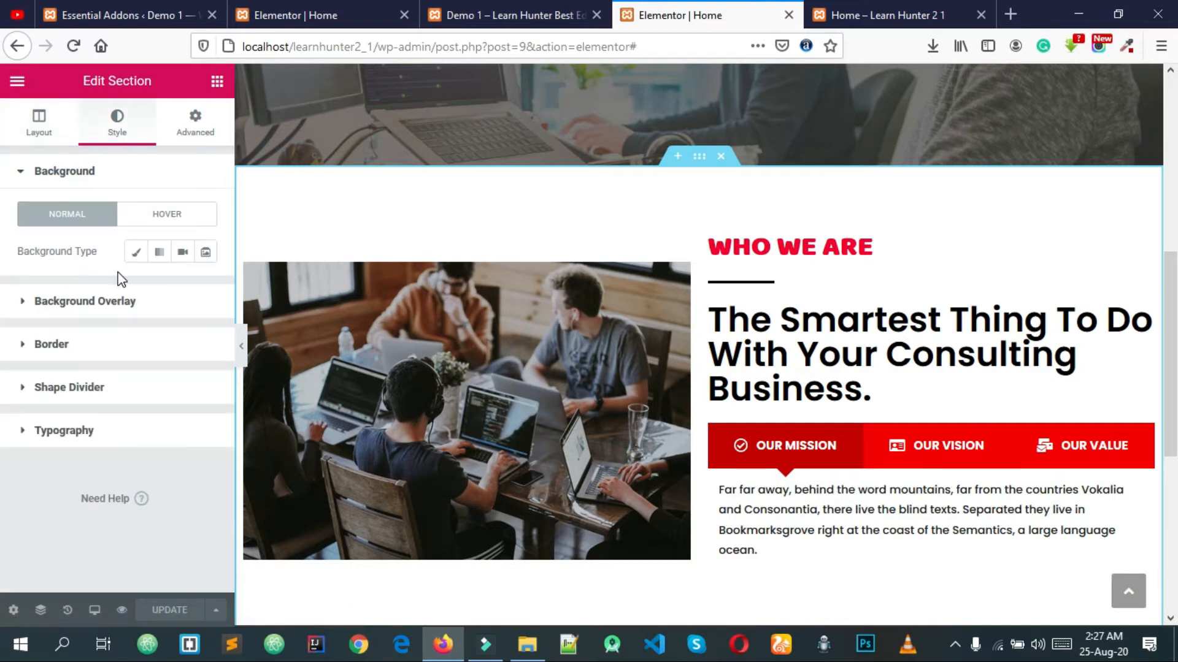
{"action": "left_click", "coordinate": [137, 252]}
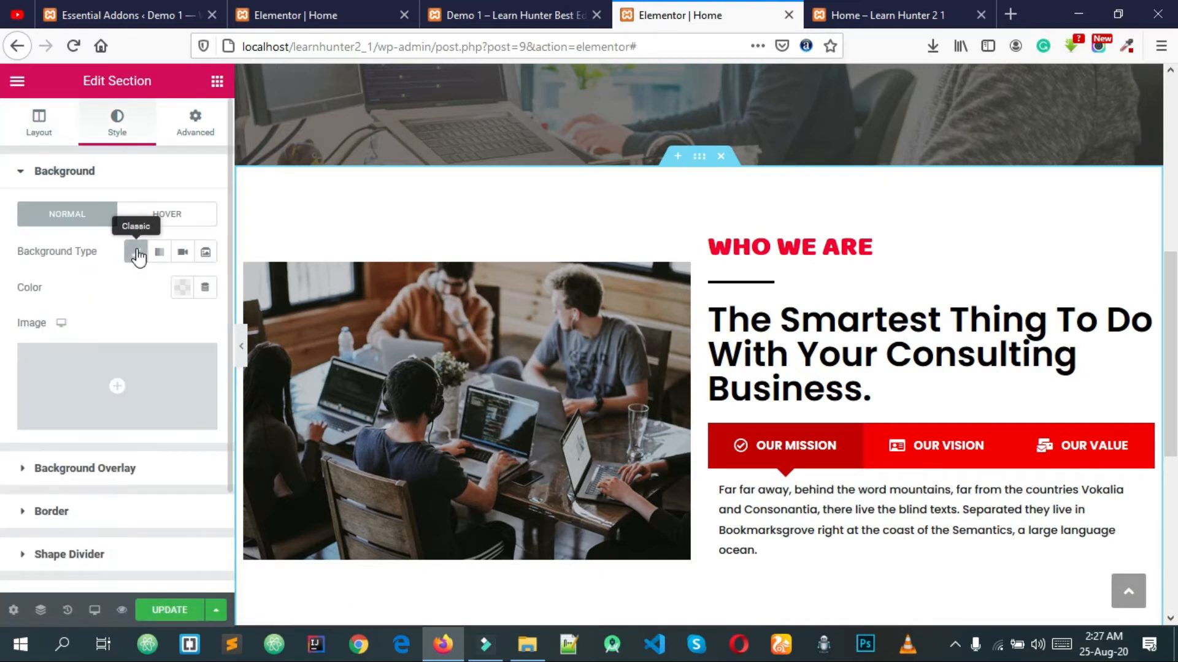
{"action": "left_click", "coordinate": [183, 287]}
{"action": "mouse_move", "coordinate": [150, 387]}
{"action": "left_mouse_down"}
{"action": "mouse_move", "coordinate": [71, 362]}
{"action": "mouse_move", "coordinate": [86, 367]}
{"action": "left_mouse_up"}
{"action": "left_click", "coordinate": [72, 276]}
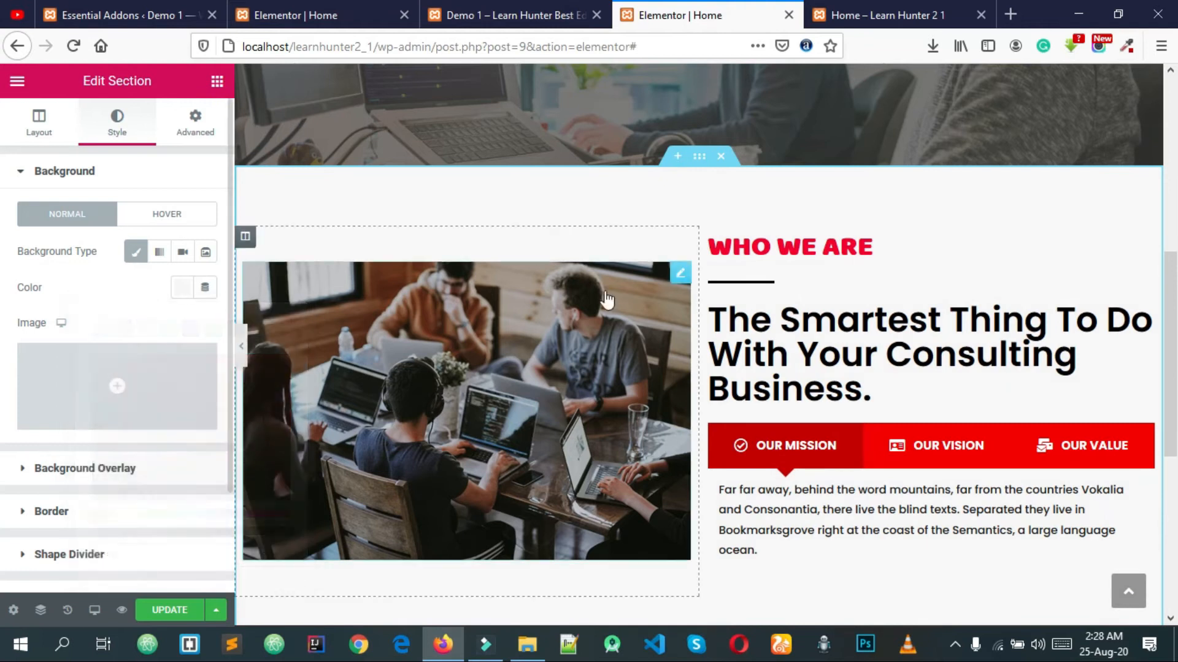
{"action": "scroll", "coordinate": [699, 291], "scroll_direction": "down", "scroll_amount": 5}
{"action": "left_click", "coordinate": [175, 610]}
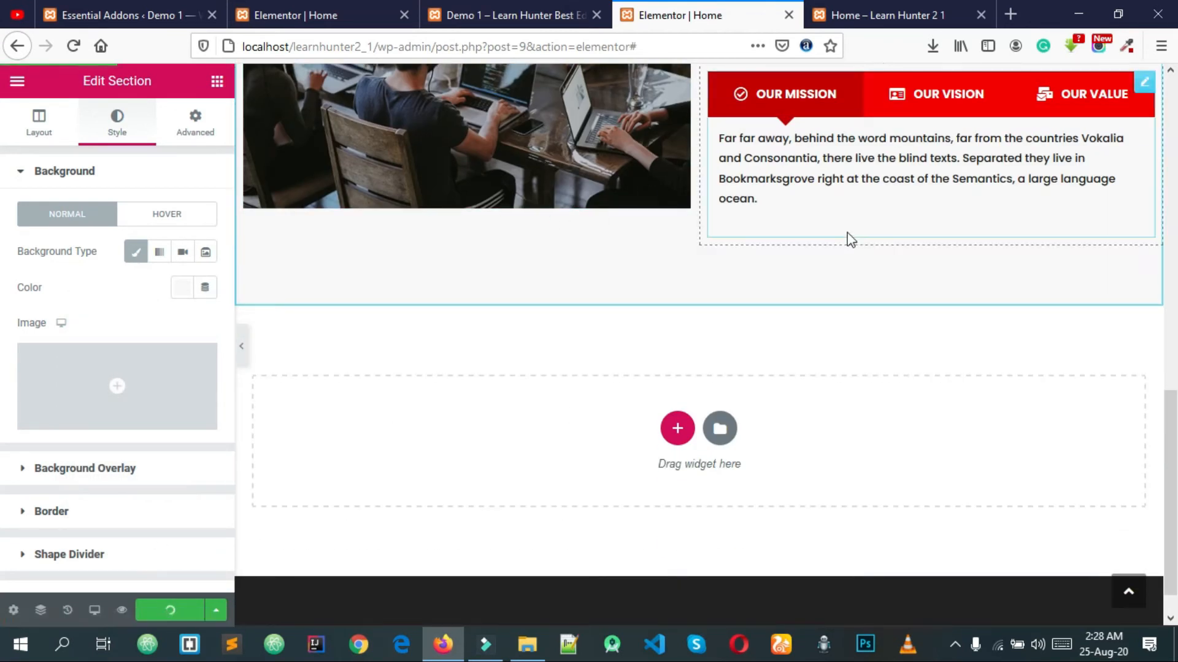
Step: Change the Who We Are section's background colour to a darker grey
{"action": "left_click", "coordinate": [186, 293]}
{"action": "left_click_drag", "start_coordinate": [98, 368], "coordinate": [90, 385]}
{"action": "left_click", "coordinate": [215, 297]}
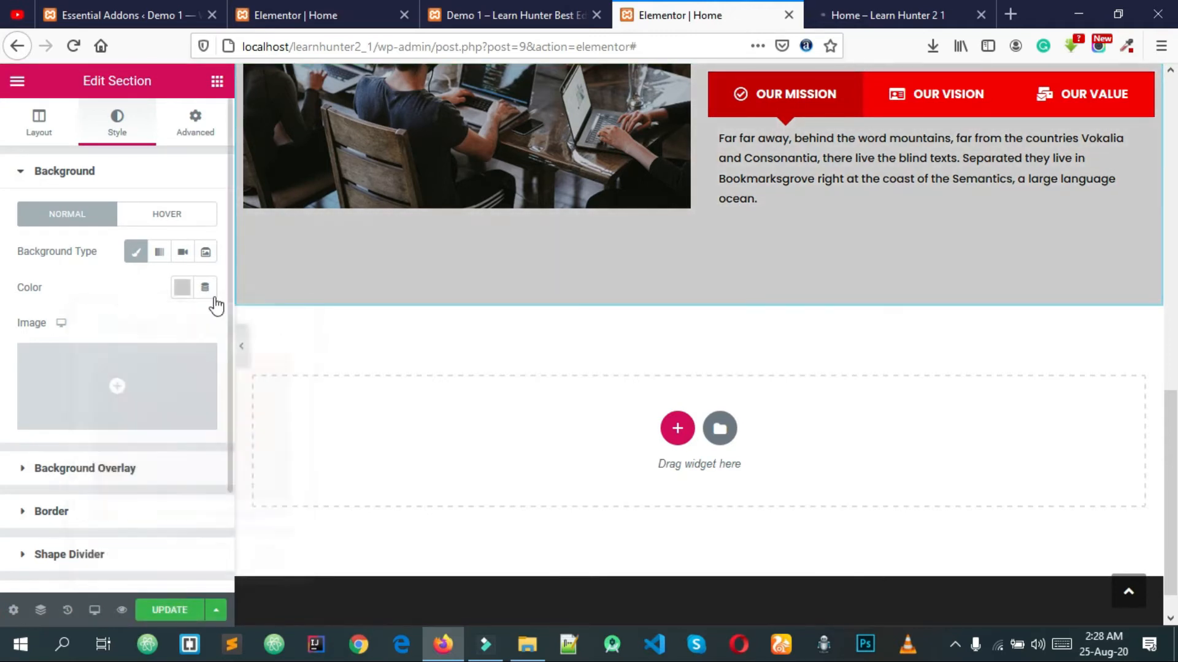
Step: Update the page and try a Tilt shape divider along the Who We Are section's bottom edge
{"action": "scroll", "coordinate": [529, 259], "scroll_direction": "down", "scroll_amount": 1}
{"action": "left_click", "coordinate": [203, 604]}
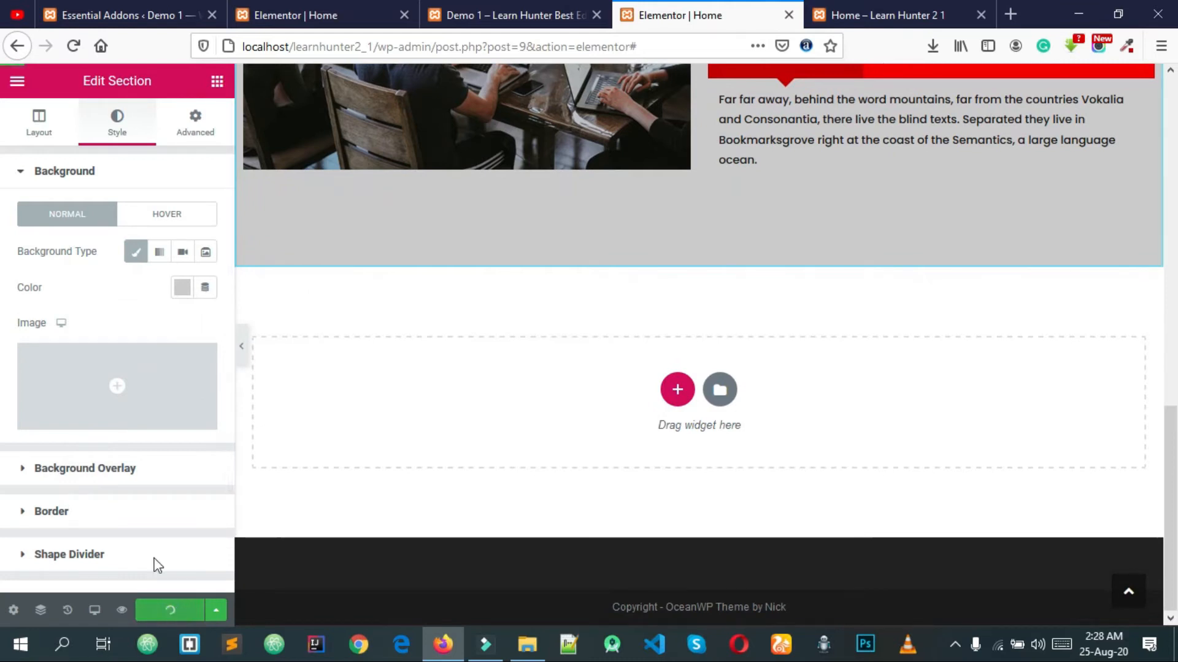
{"action": "scroll", "coordinate": [150, 470], "scroll_direction": "down", "scroll_amount": 1}
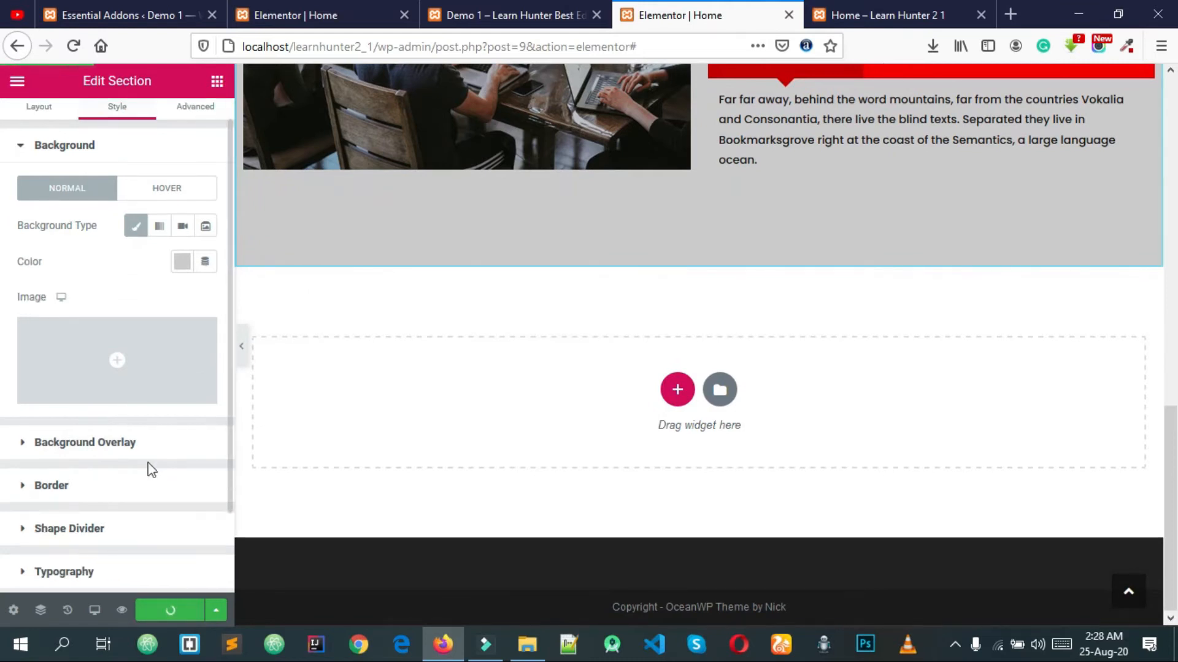
{"action": "left_click", "coordinate": [103, 527]}
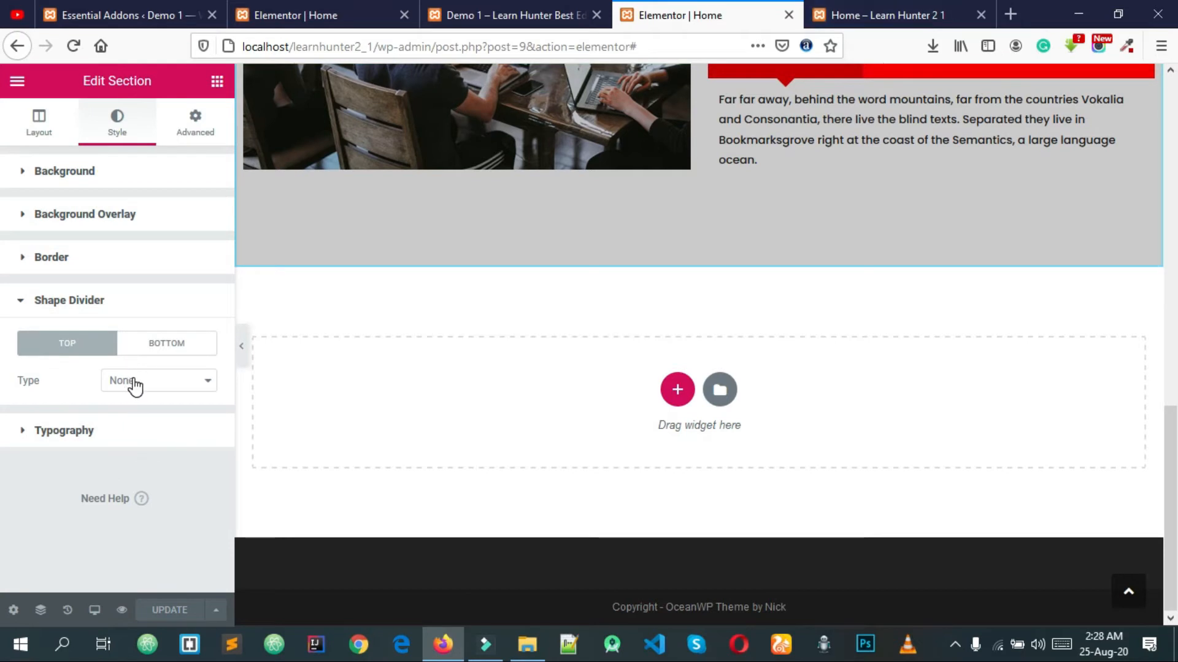
{"action": "left_click", "coordinate": [157, 359]}
{"action": "left_click", "coordinate": [154, 387]}
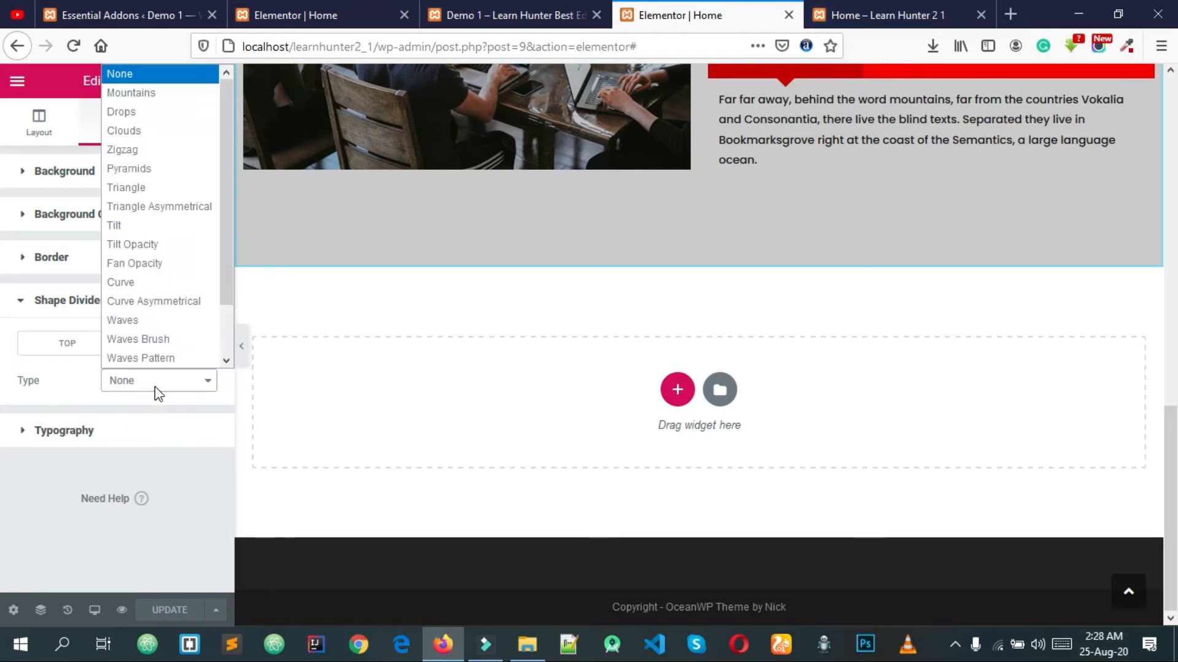
{"action": "left_click", "coordinate": [120, 227]}
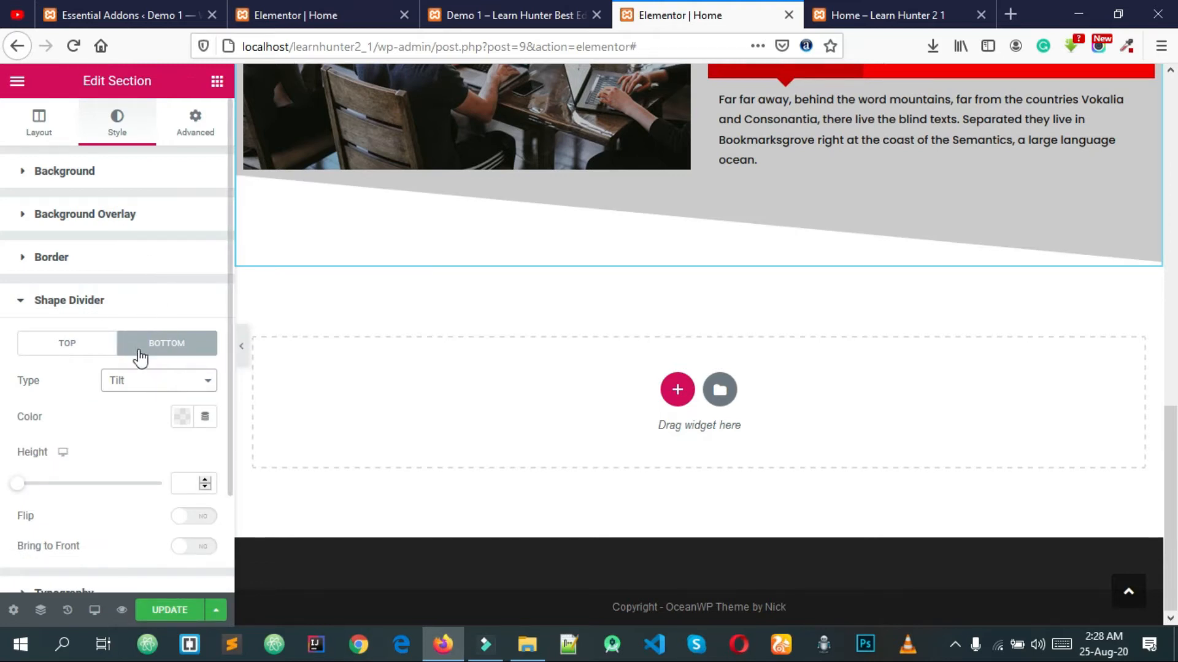
Step: Try the Drops, Tilt and Zigzag shapes for the section's bottom divider and switch it to Clouds
{"action": "left_click", "coordinate": [161, 387]}
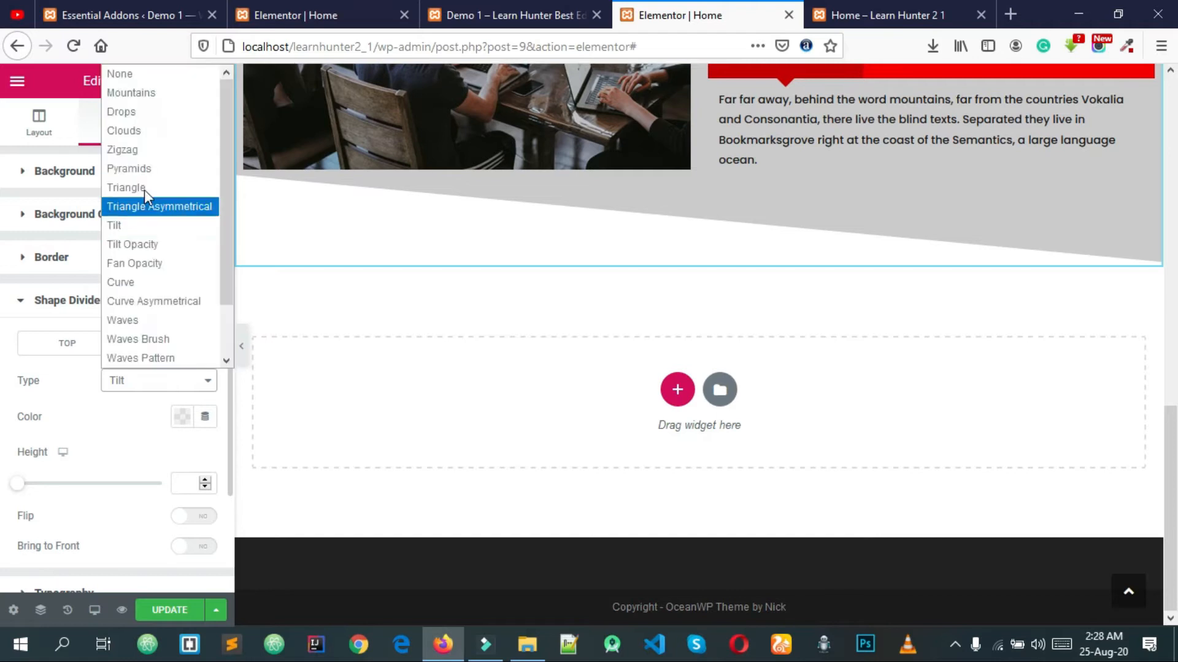
{"action": "left_click", "coordinate": [142, 112]}
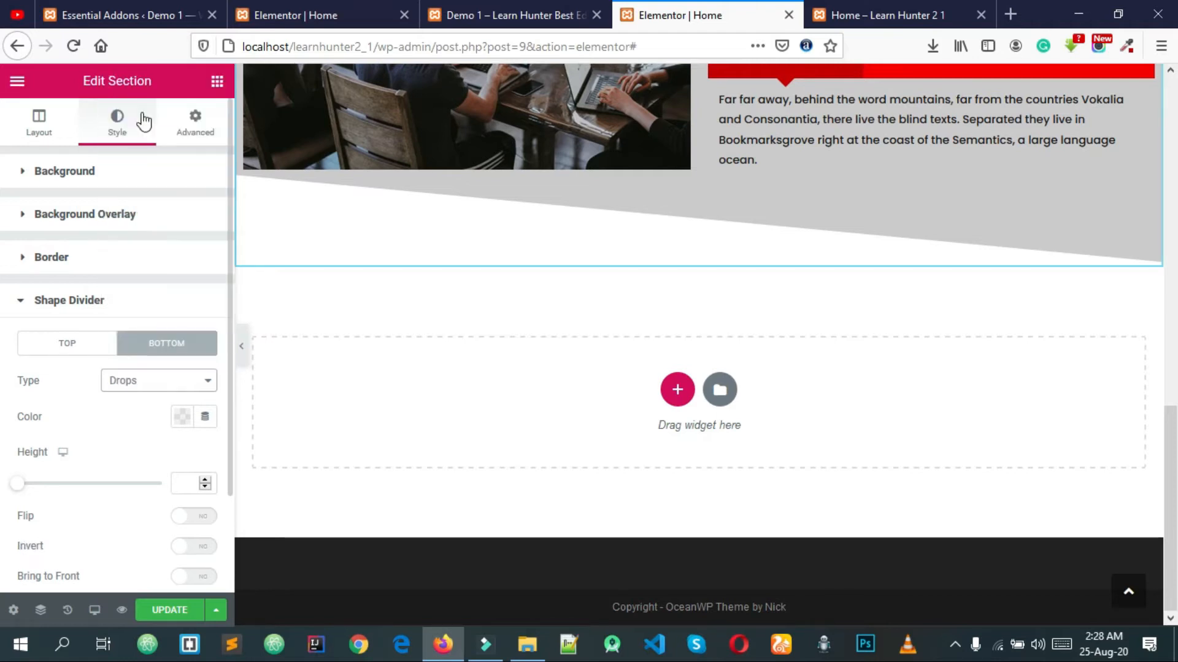
{"action": "left_click", "coordinate": [161, 383]}
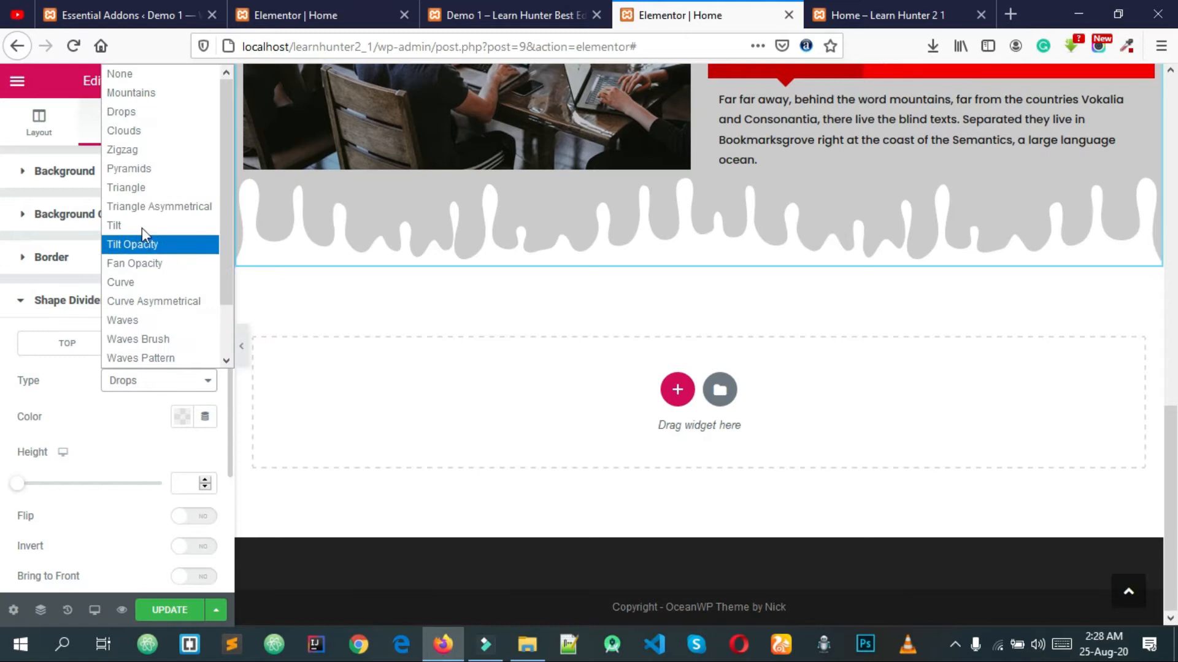
{"action": "left_click", "coordinate": [143, 230]}
{"action": "left_click", "coordinate": [173, 393]}
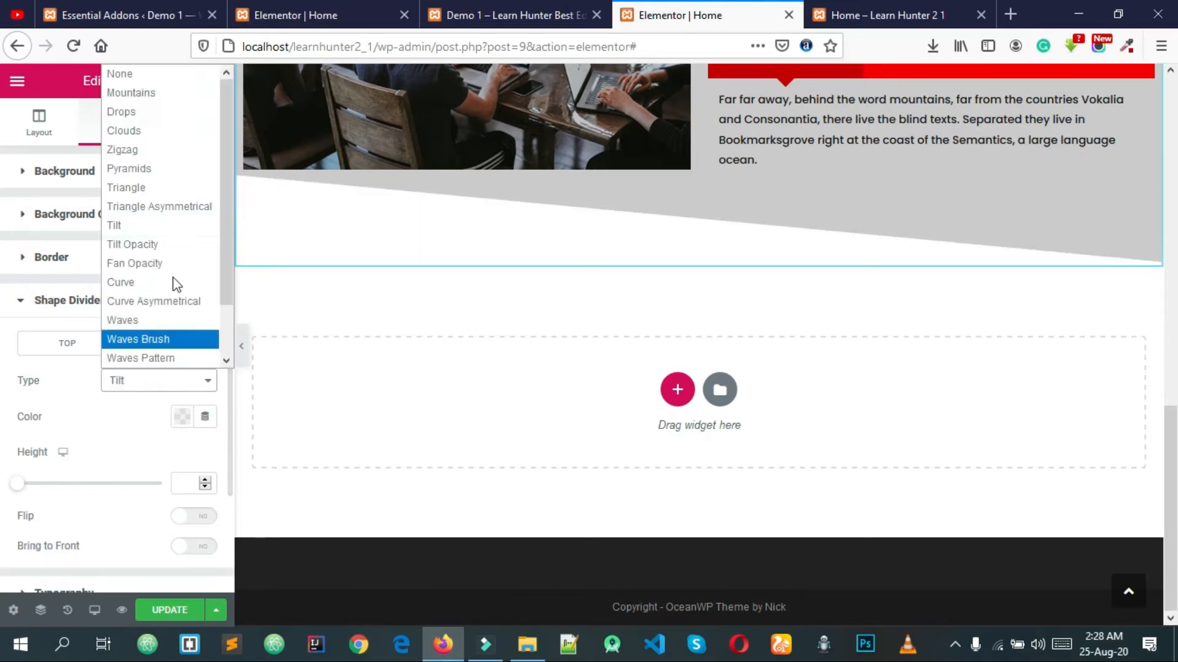
{"action": "left_click", "coordinate": [137, 149]}
{"action": "left_click", "coordinate": [161, 383]}
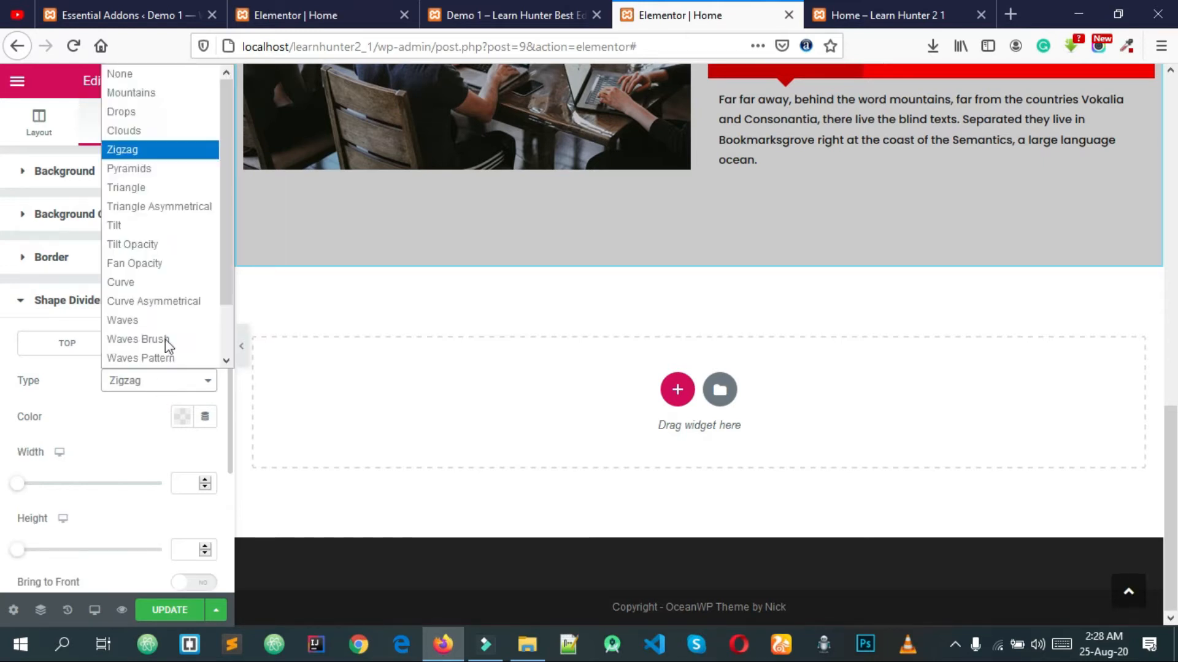
{"action": "left_click", "coordinate": [132, 130]}
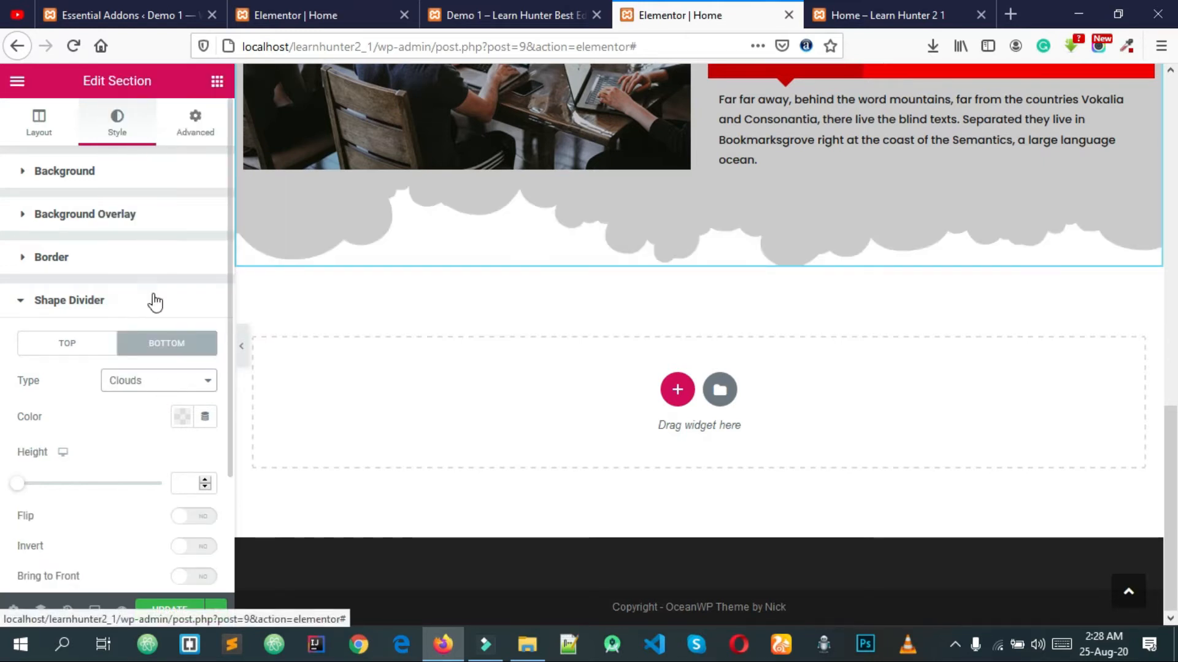
Step: Colour the bottom Clouds divider red with #D44D4D and set its height to 116
{"action": "left_click", "coordinate": [187, 420]}
{"action": "mouse_move", "coordinate": [174, 268]}
{"action": "left_mouse_down"}
{"action": "mouse_move", "coordinate": [171, 203]}
{"action": "mouse_move", "coordinate": [111, 192]}
{"action": "mouse_move", "coordinate": [258, 192]}
{"action": "mouse_move", "coordinate": [218, 196]}
{"action": "left_mouse_up"}
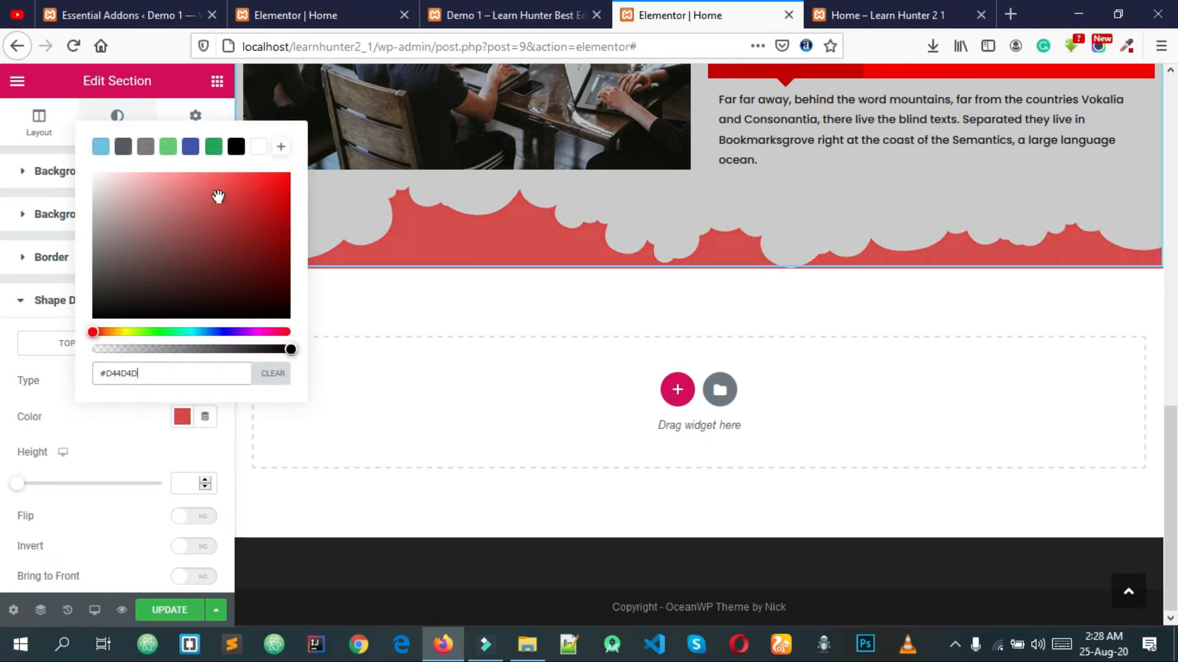
{"action": "left_click", "coordinate": [145, 447]}
{"action": "scroll", "coordinate": [125, 423], "scroll_direction": "down", "scroll_amount": 1}
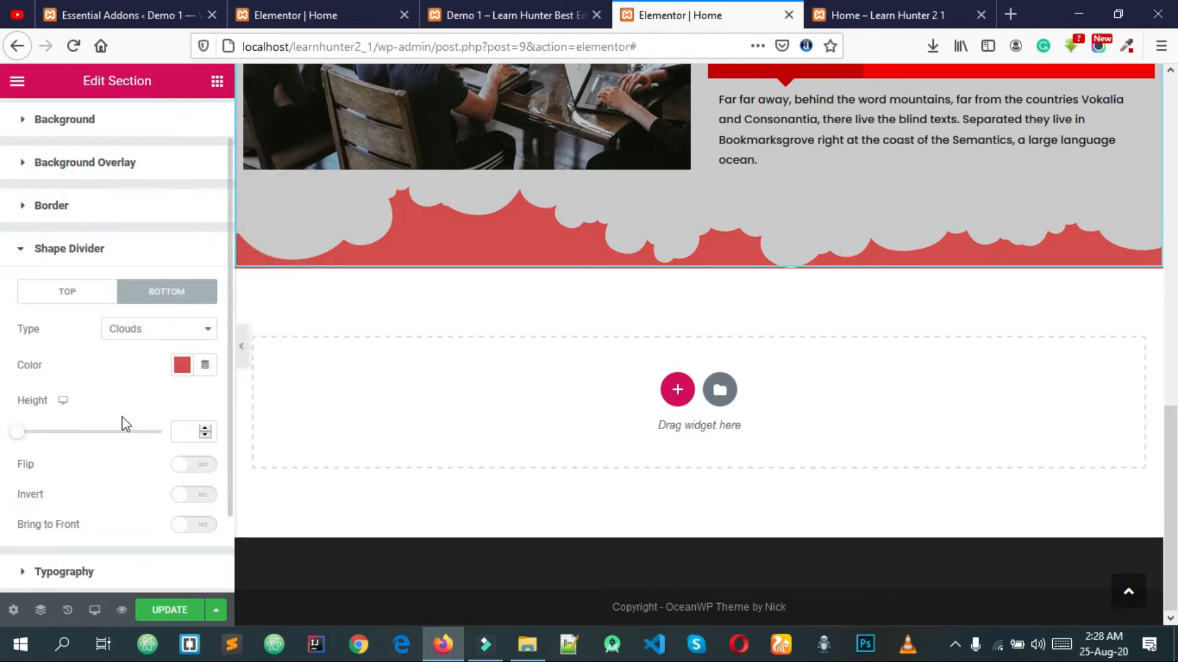
{"action": "left_click_drag", "start_coordinate": [25, 439], "coordinate": [55, 435]}
{"action": "scroll", "coordinate": [801, 342], "scroll_direction": "up", "scroll_amount": 4}
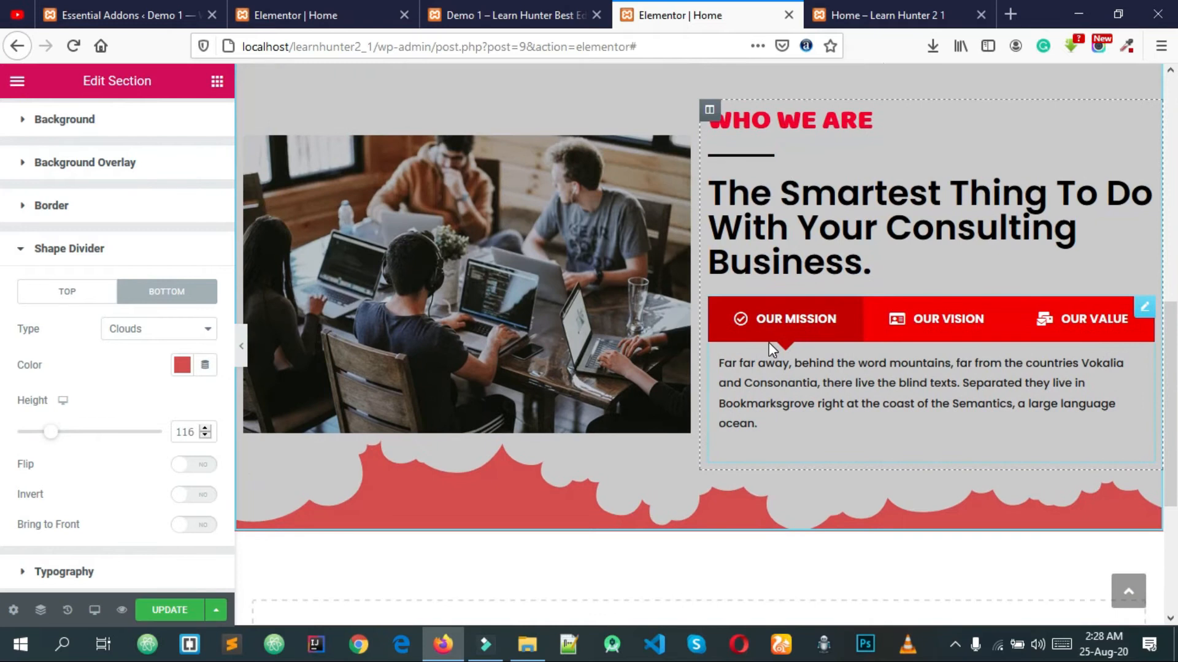
{"action": "scroll", "coordinate": [768, 342], "scroll_direction": "down", "scroll_amount": 4}
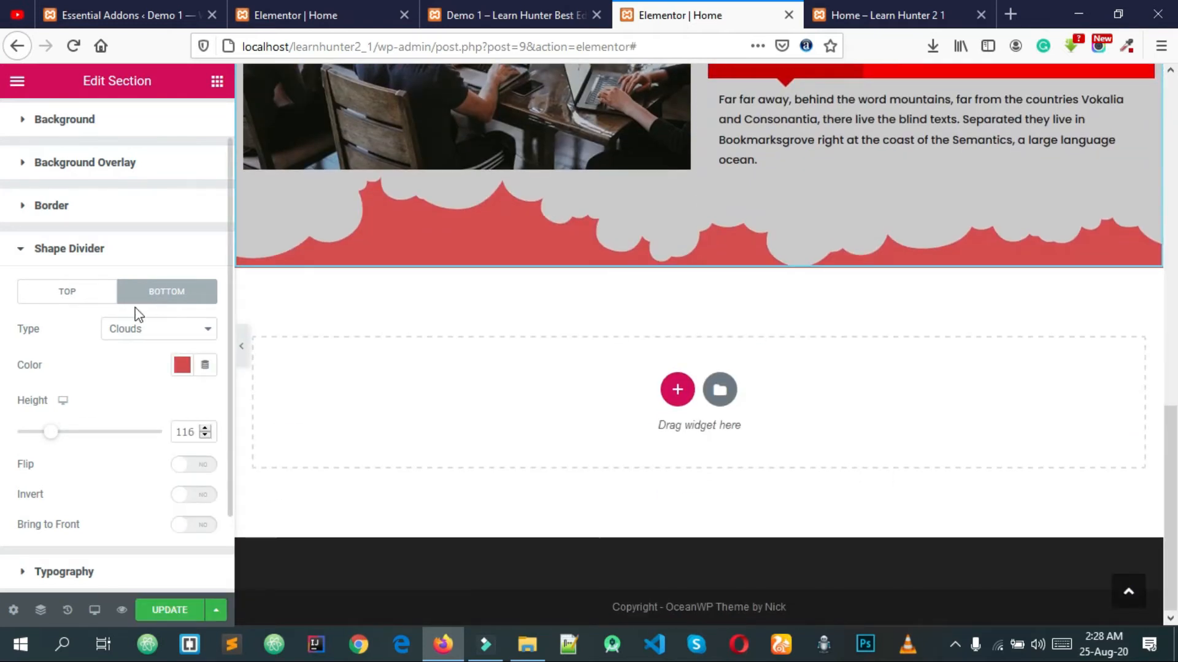
Step: Set the section's bottom shape divider type to None and show the top divider settings
{"action": "left_click", "coordinate": [159, 336]}
{"action": "left_click", "coordinate": [151, 353]}
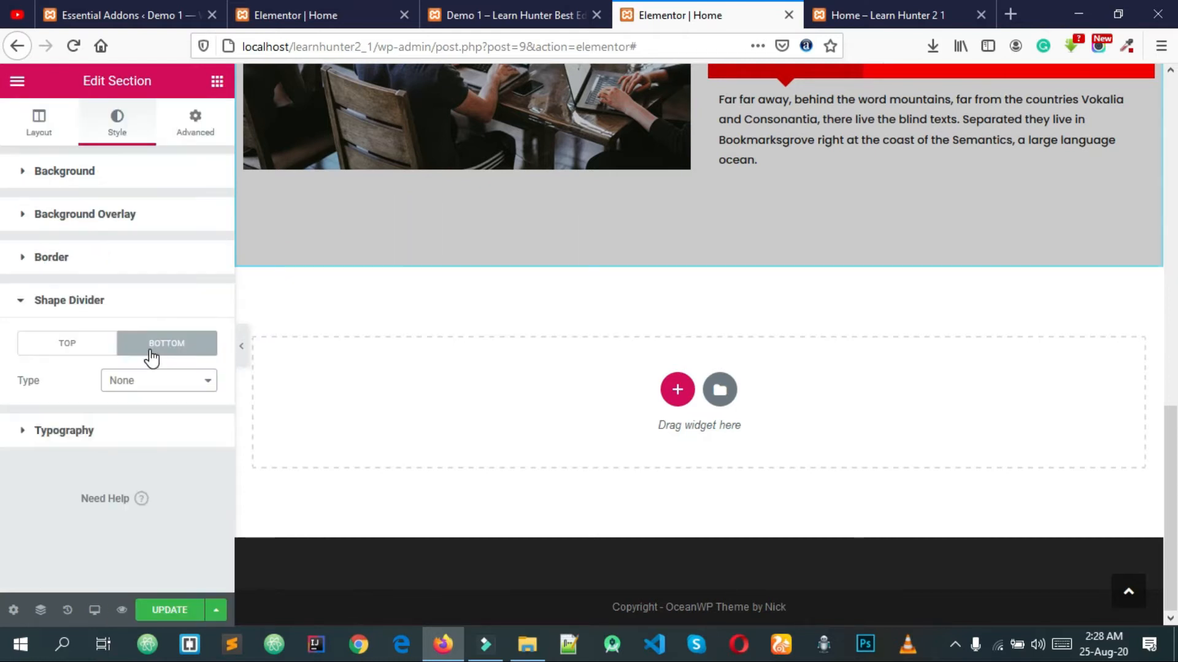
{"action": "left_click", "coordinate": [65, 347]}
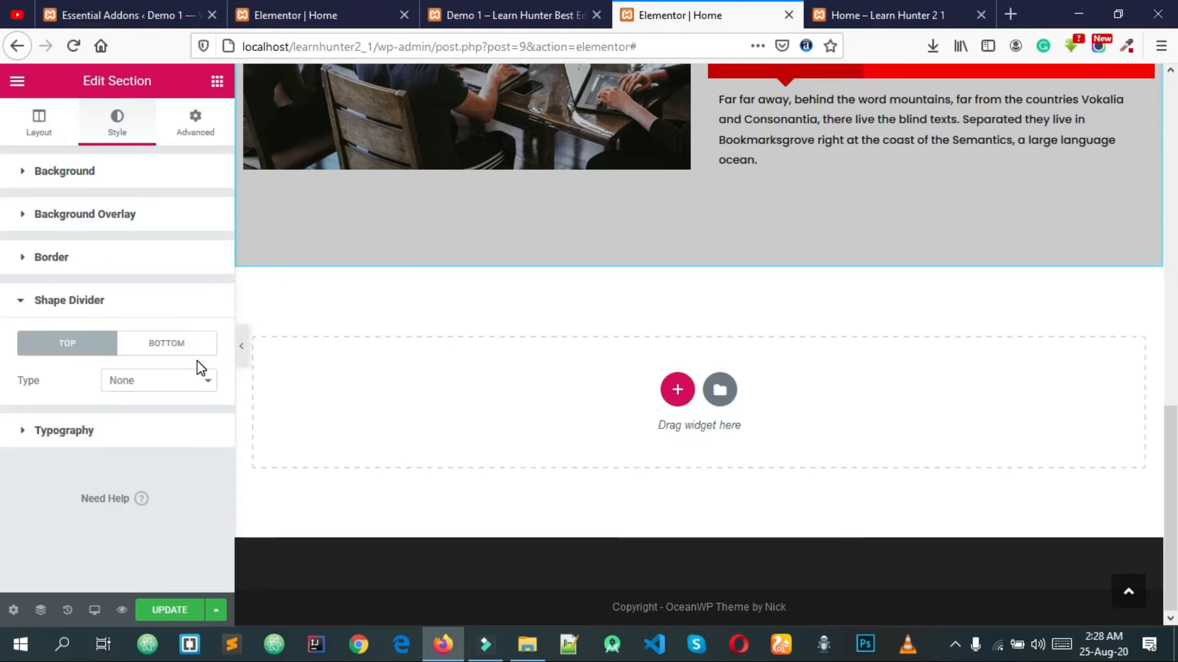
Step: Lighten the Who We Are section's background colour to white, remove the classic background altogether and update the page
{"action": "scroll", "coordinate": [949, 218], "scroll_direction": "up", "scroll_amount": 5}
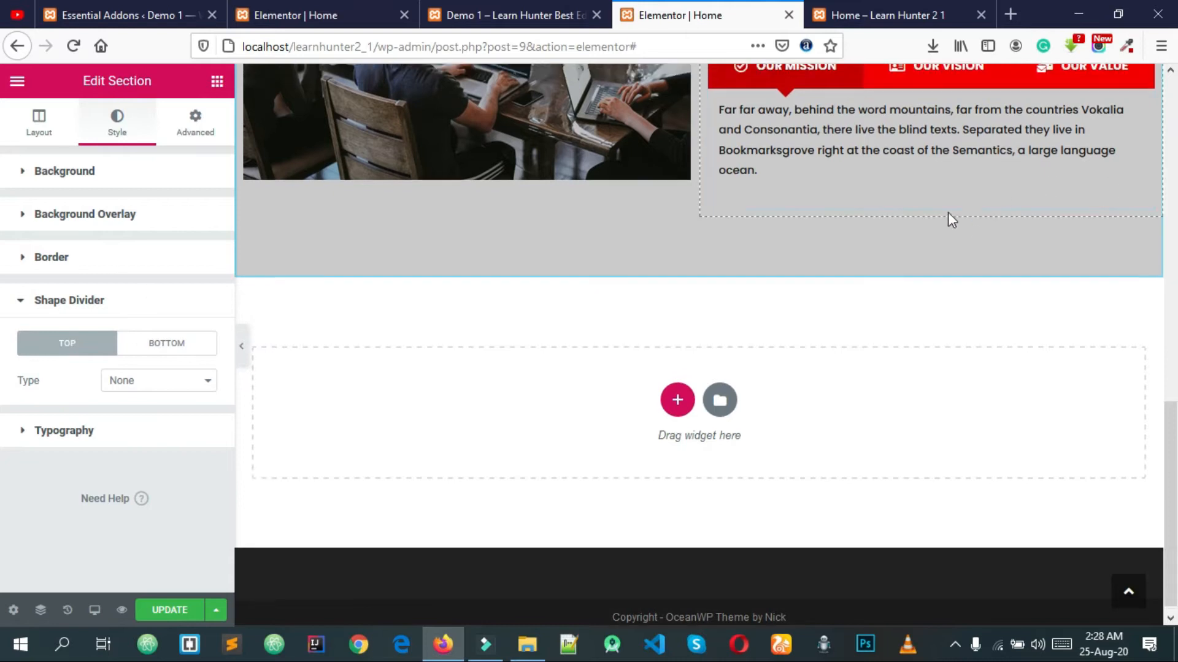
{"action": "left_click", "coordinate": [102, 173]}
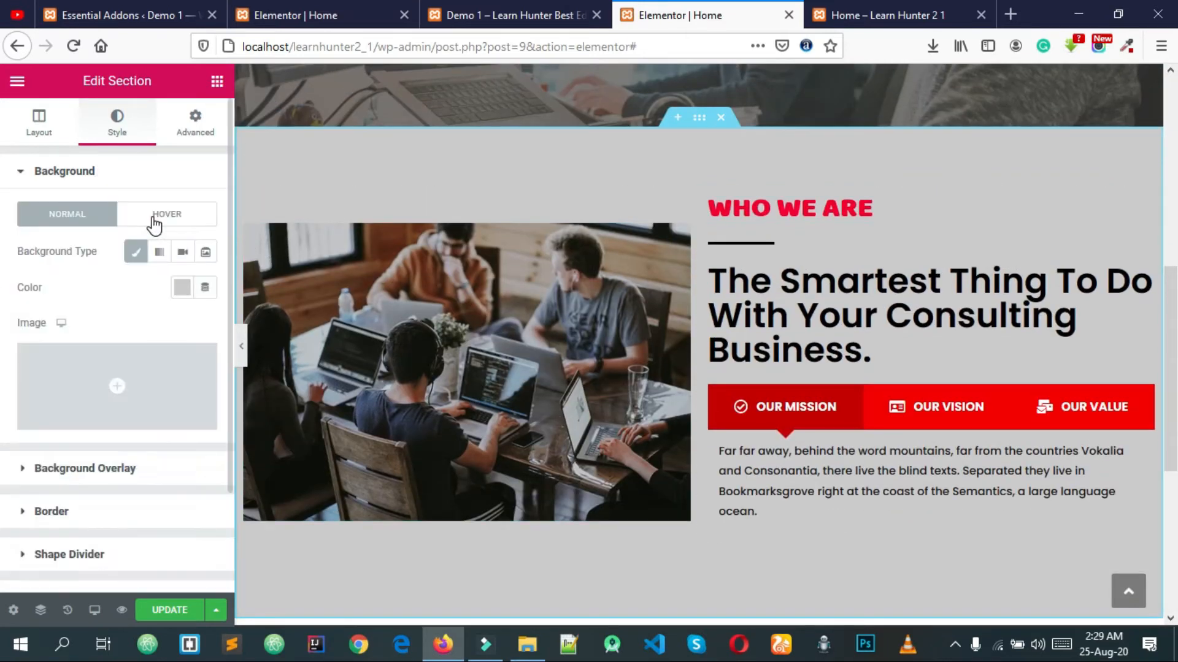
{"action": "left_click", "coordinate": [201, 289]}
{"action": "left_click", "coordinate": [182, 288]}
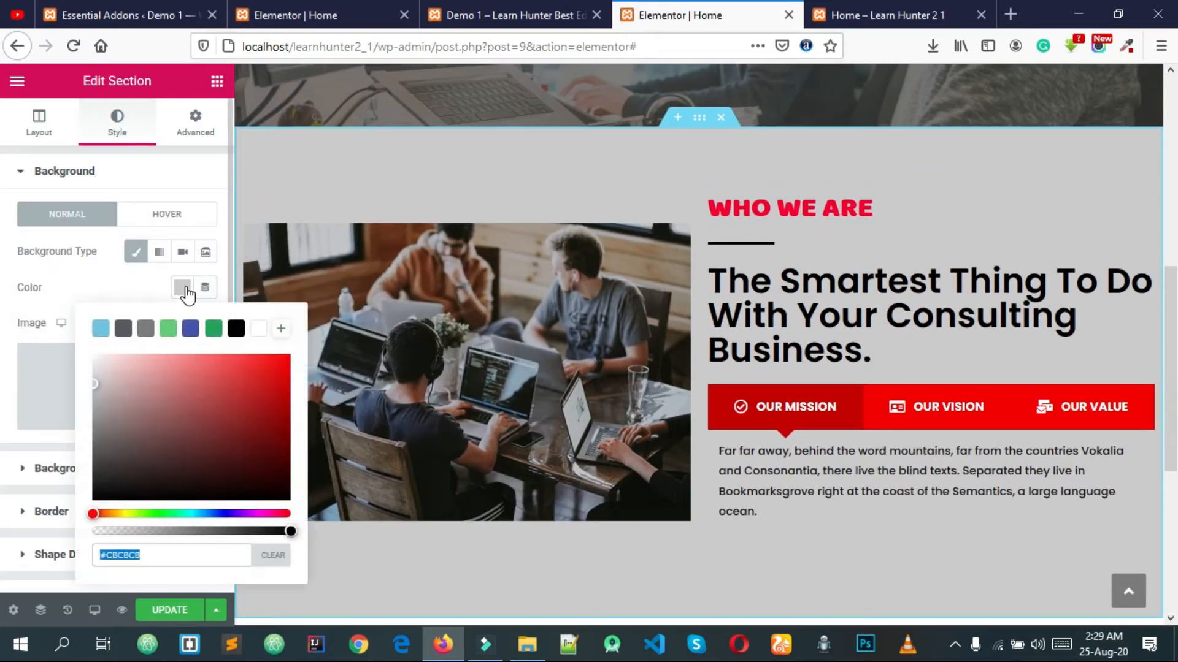
{"action": "left_click_drag", "start_coordinate": [131, 360], "coordinate": [89, 354]}
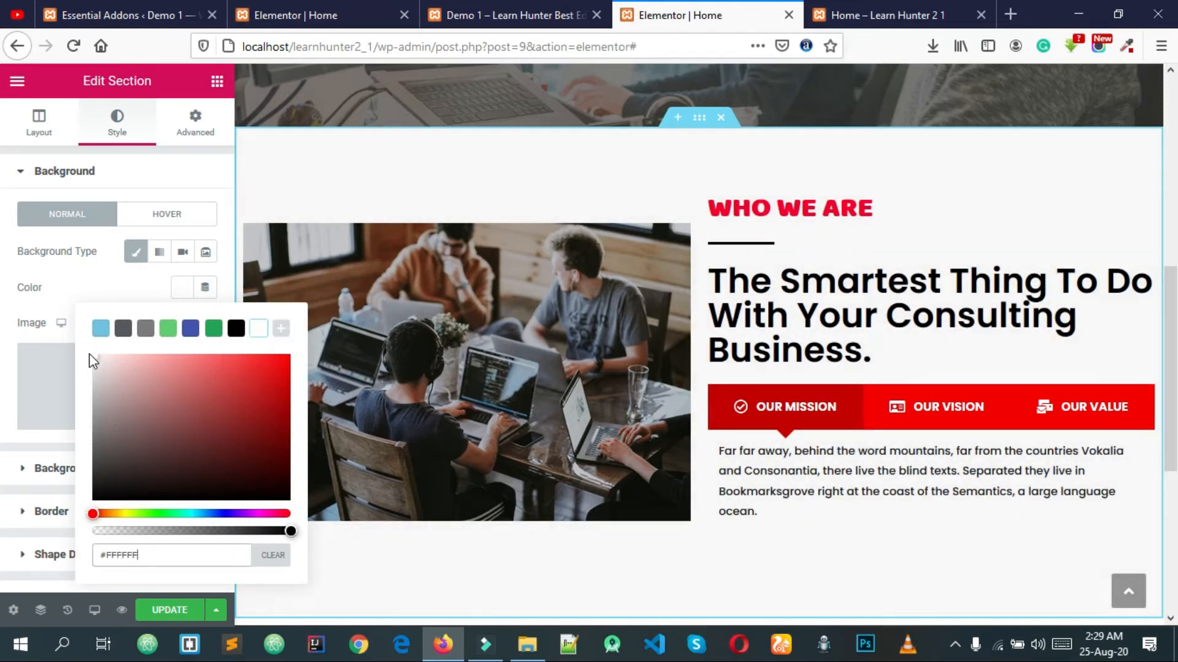
{"action": "left_click", "coordinate": [136, 252]}
{"action": "scroll", "coordinate": [858, 257], "scroll_direction": "down", "scroll_amount": 4}
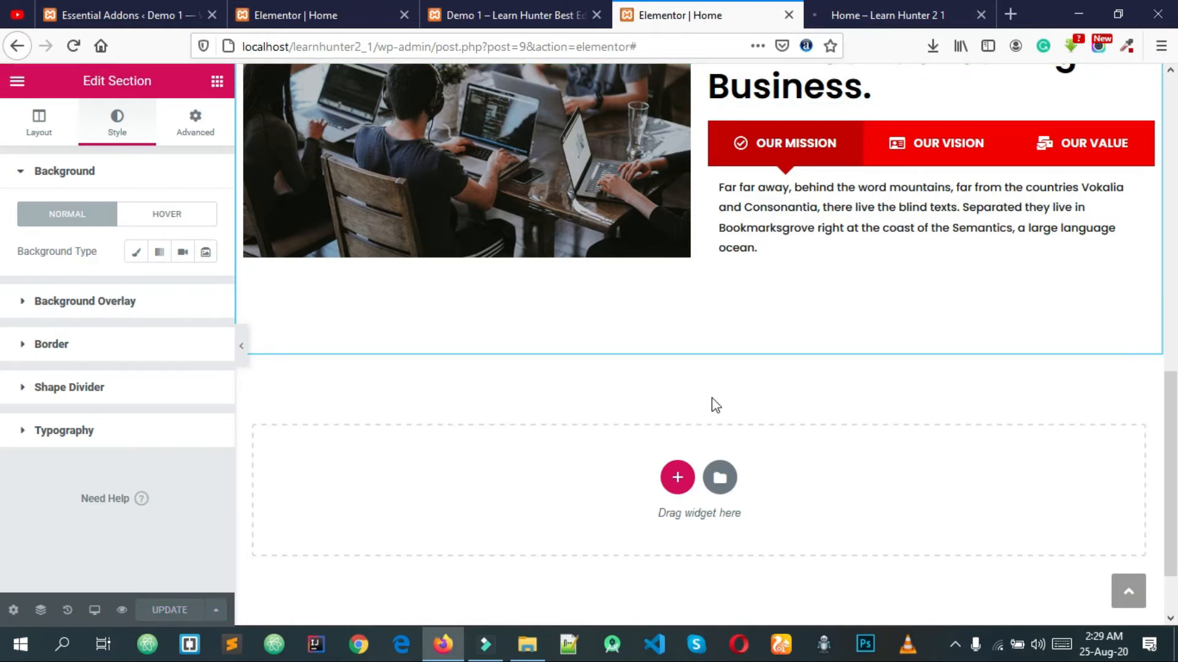
Step: Check the demo site's Why Choose Us section and add a one-column section with a Heading widget below Who We Are
{"action": "left_click", "coordinate": [472, 12]}
{"action": "scroll", "coordinate": [630, 337], "scroll_direction": "down", "scroll_amount": 8}
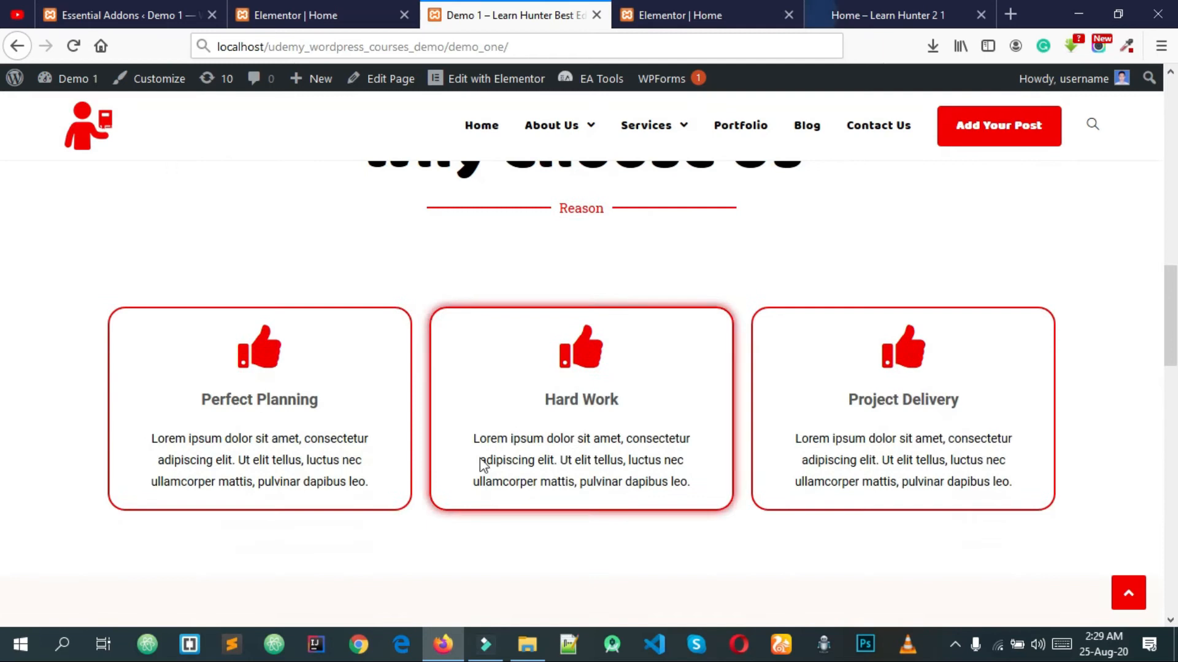
{"action": "scroll", "coordinate": [657, 420], "scroll_direction": "up", "scroll_amount": 3}
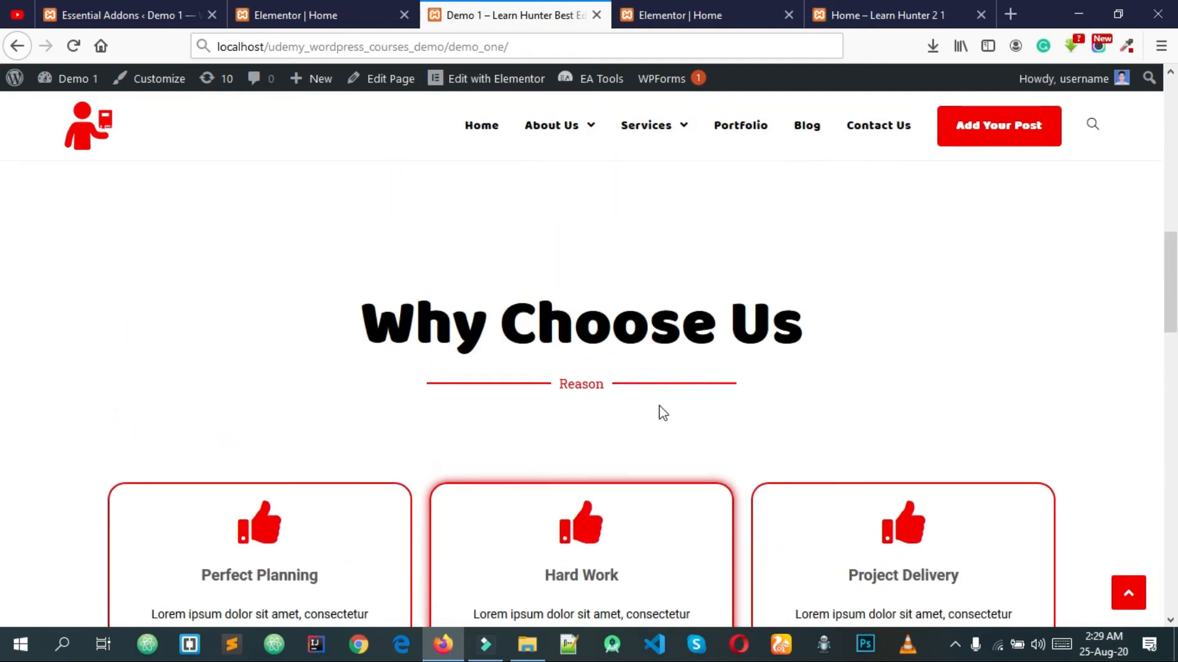
{"action": "left_click", "coordinate": [712, 9]}
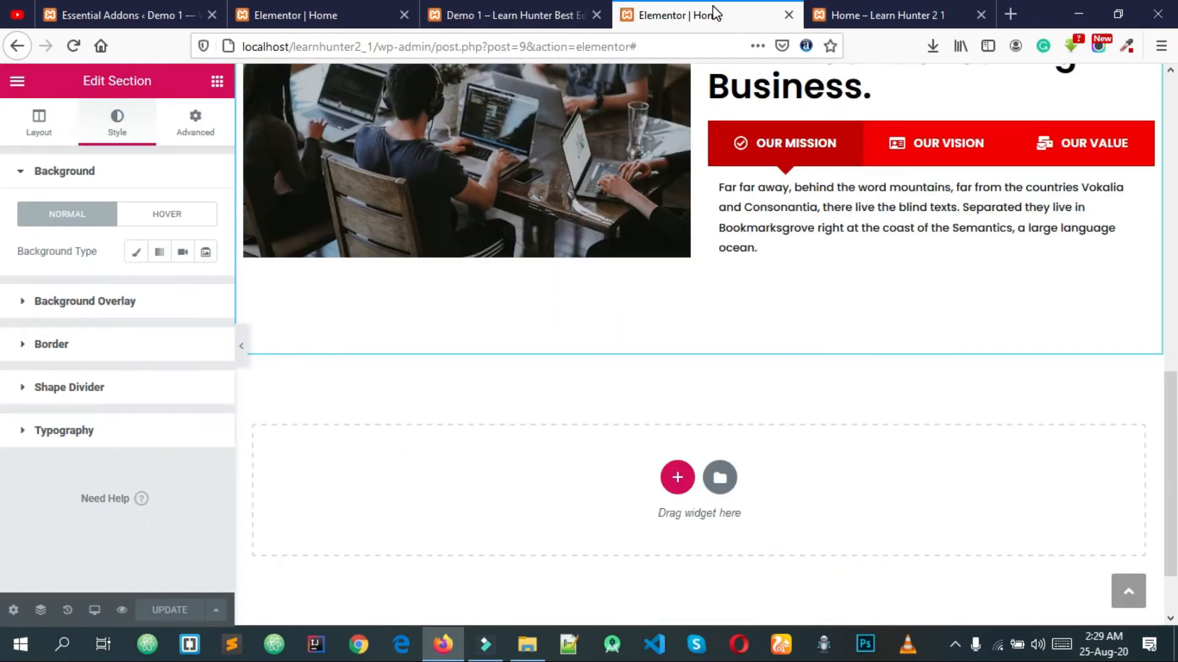
{"action": "left_click", "coordinate": [678, 478]}
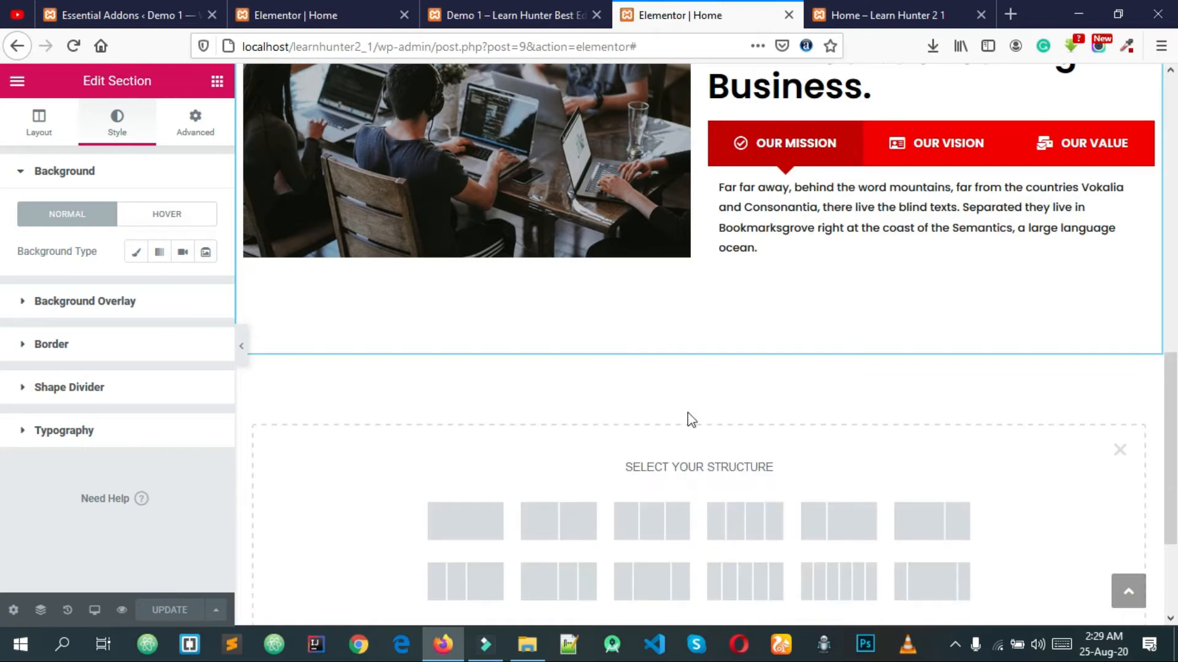
{"action": "left_click", "coordinate": [487, 531]}
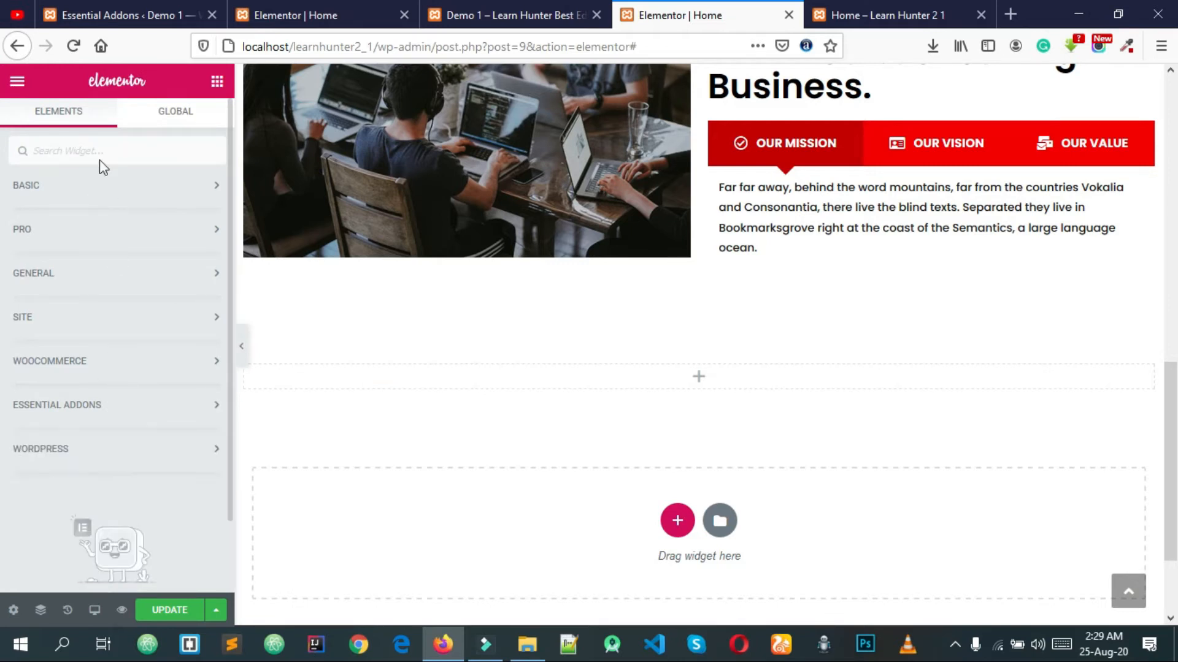
{"action": "left_click", "coordinate": [84, 191]}
{"action": "left_click_drag", "start_coordinate": [176, 260], "coordinate": [691, 372]}
Step: Copy the "Welcome To Learn Hunter." heading widget from the hero section
{"action": "scroll", "coordinate": [691, 372], "scroll_direction": "up", "scroll_amount": 10}
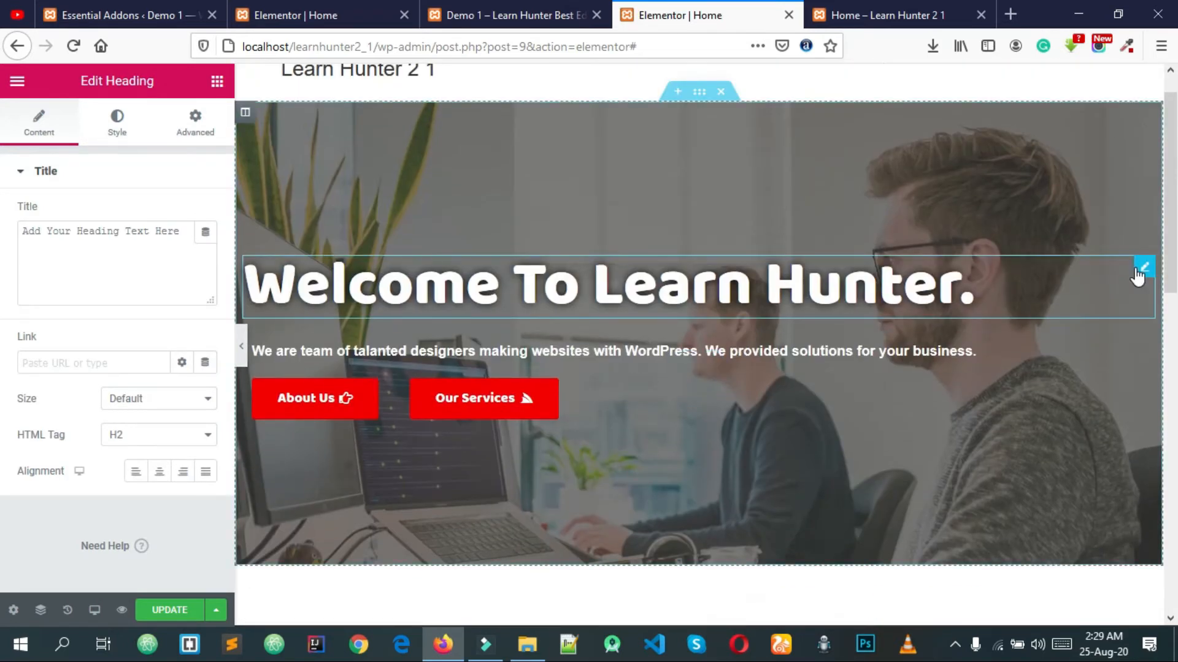
{"action": "right_click", "coordinate": [1137, 276]}
{"action": "left_click", "coordinate": [1054, 342]}
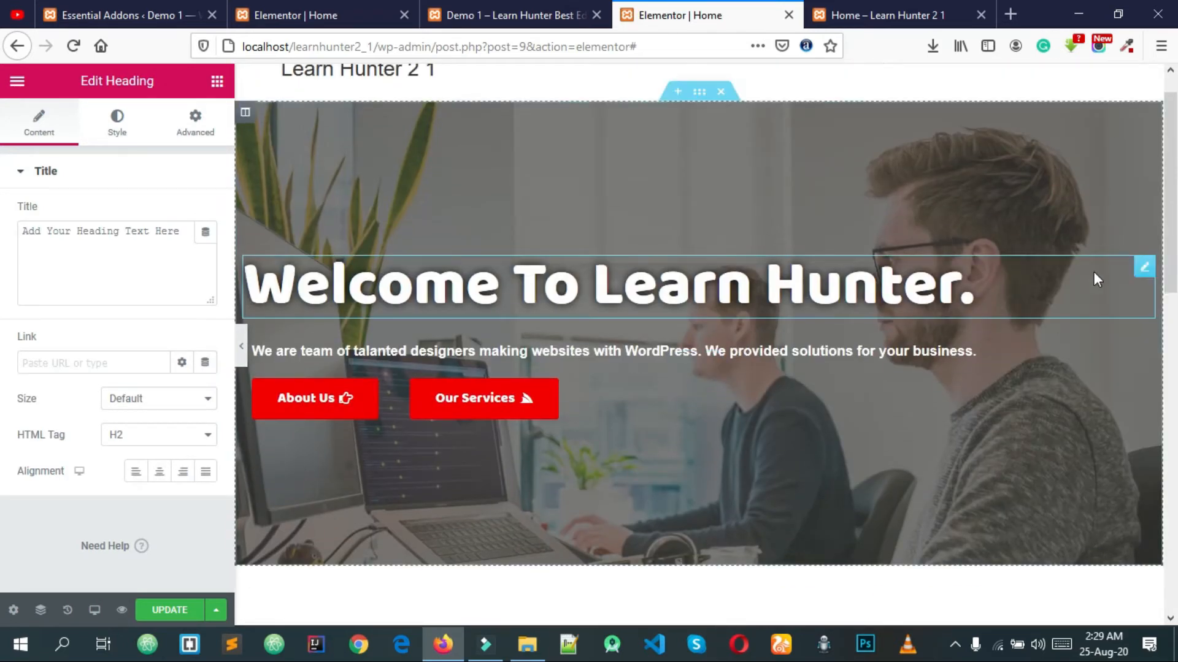
{"action": "right_click", "coordinate": [1144, 270]}
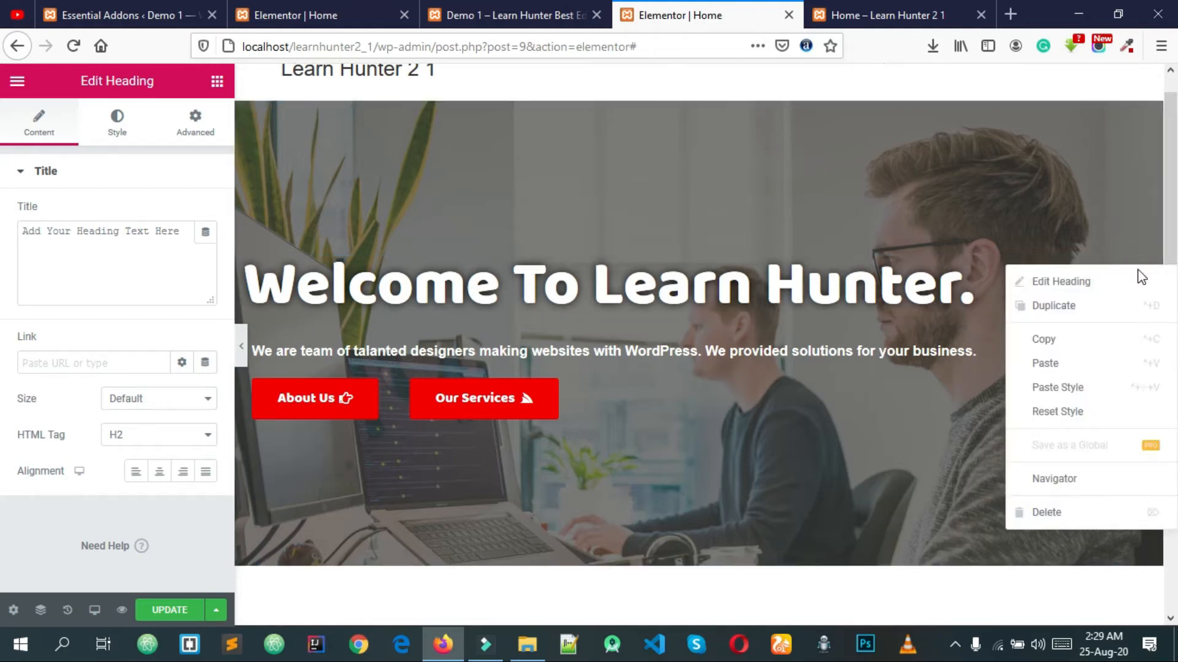
{"action": "left_click", "coordinate": [1085, 340]}
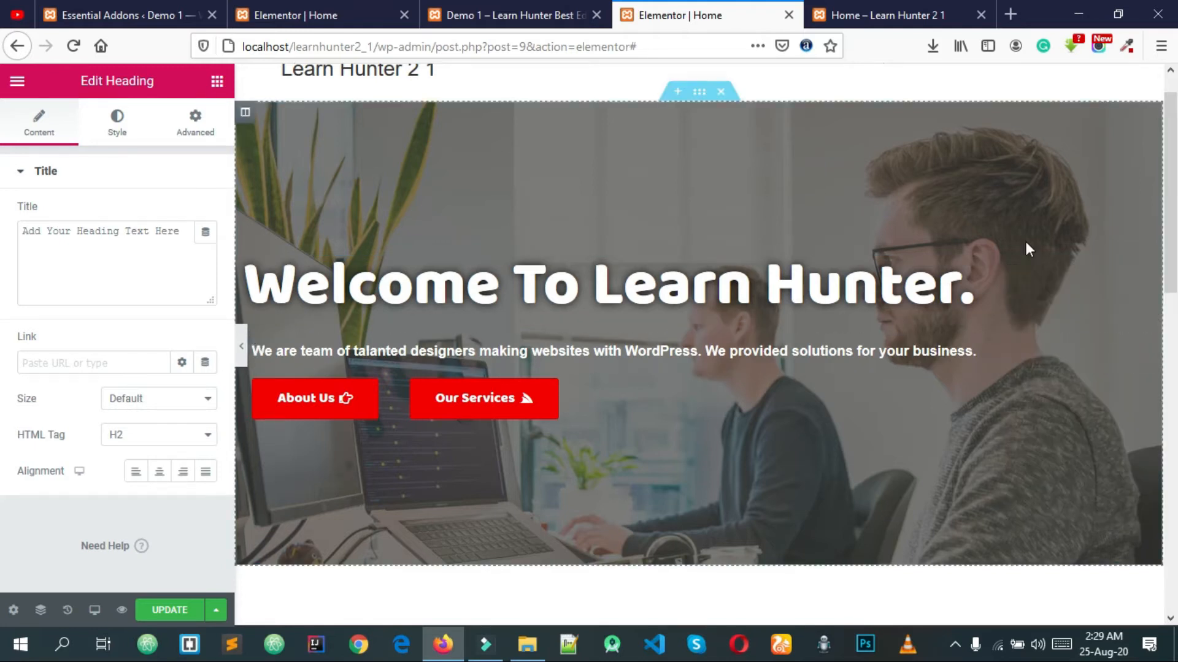
Step: Paste the copied heading into the new section and delete the "Add Your Heading Text Here" placeholder heading
{"action": "scroll", "coordinate": [1023, 241], "scroll_direction": "down", "scroll_amount": 10}
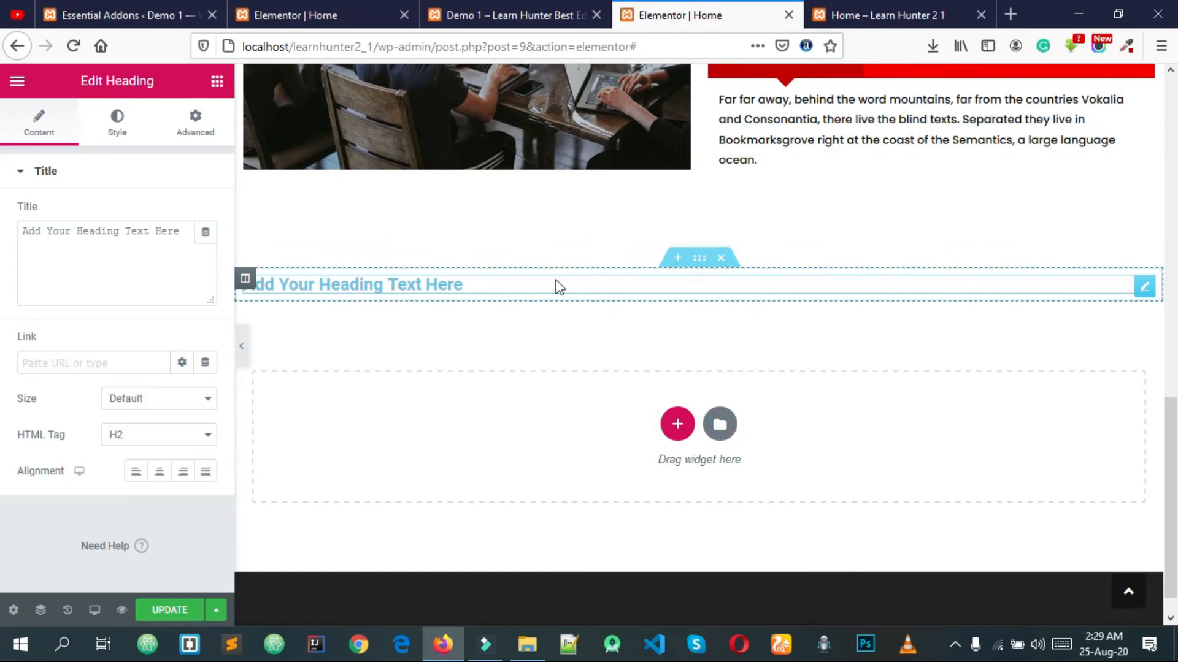
{"action": "right_click", "coordinate": [558, 286]}
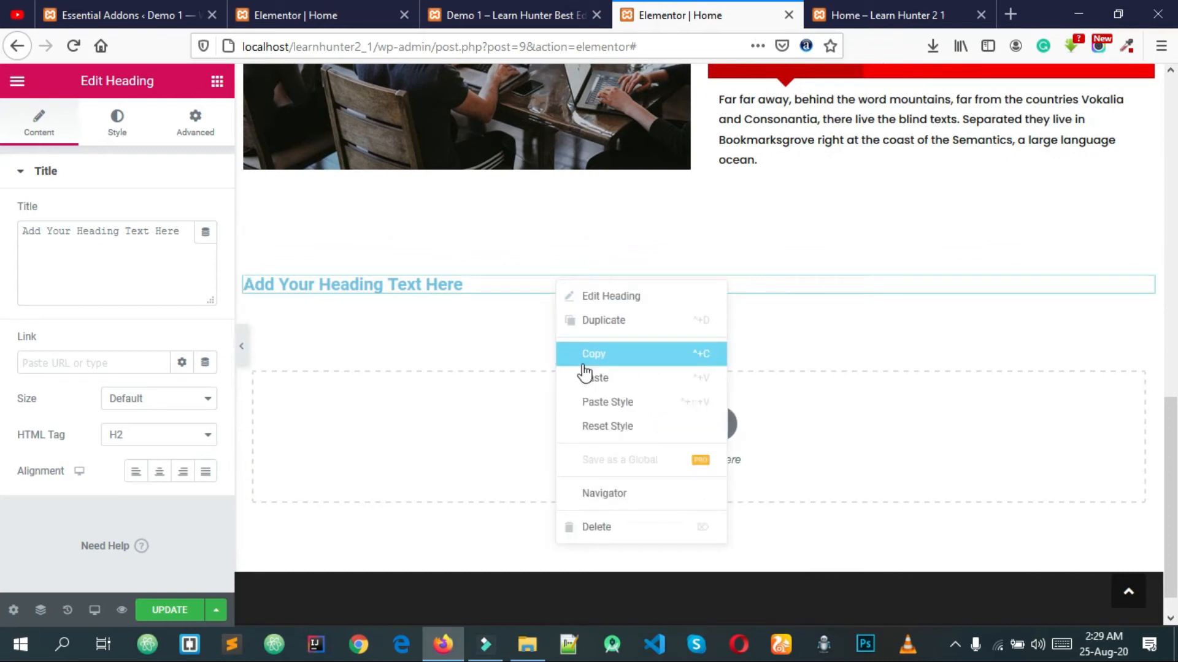
{"action": "left_click", "coordinate": [638, 382]}
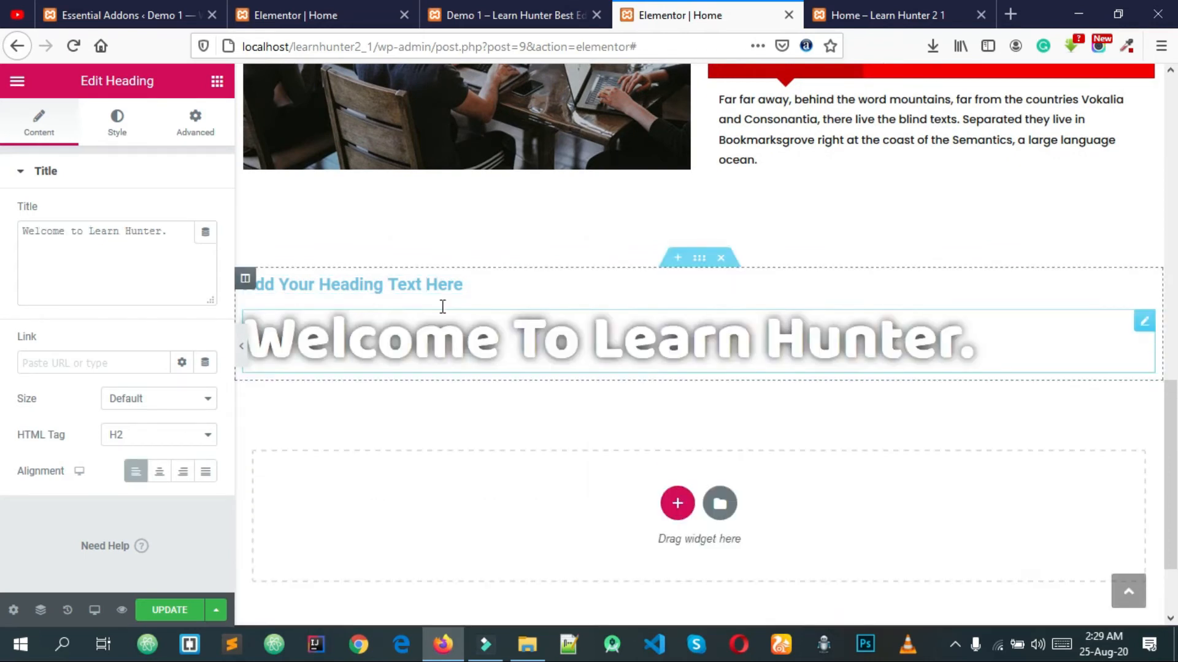
{"action": "right_click", "coordinate": [1149, 300]}
{"action": "left_click", "coordinate": [1084, 550]}
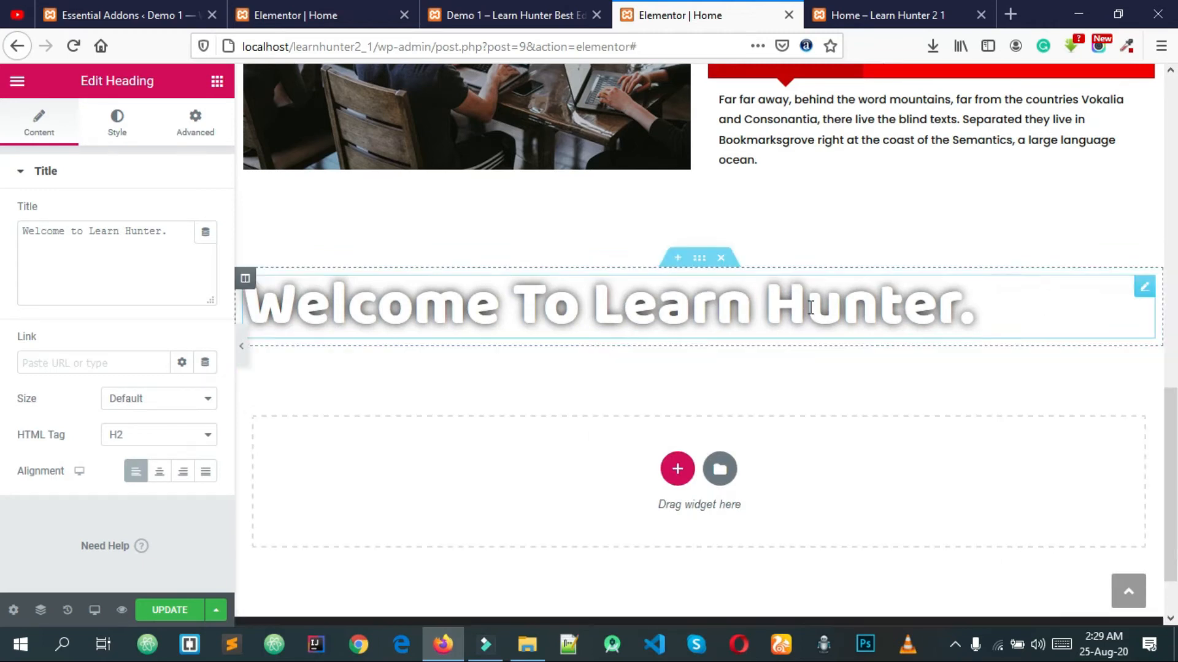
Step: Compare with the demo site's Why Choose Us heading and set the copied heading's text color to black
{"action": "left_click", "coordinate": [515, 15]}
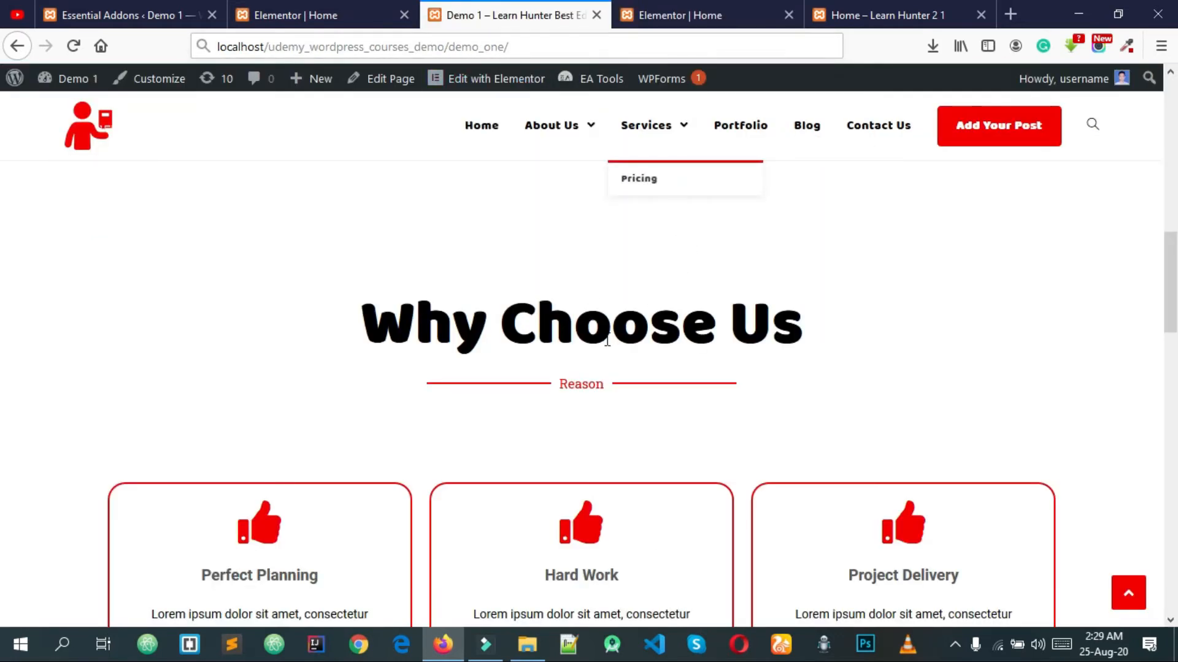
{"action": "left_click", "coordinate": [681, 15]}
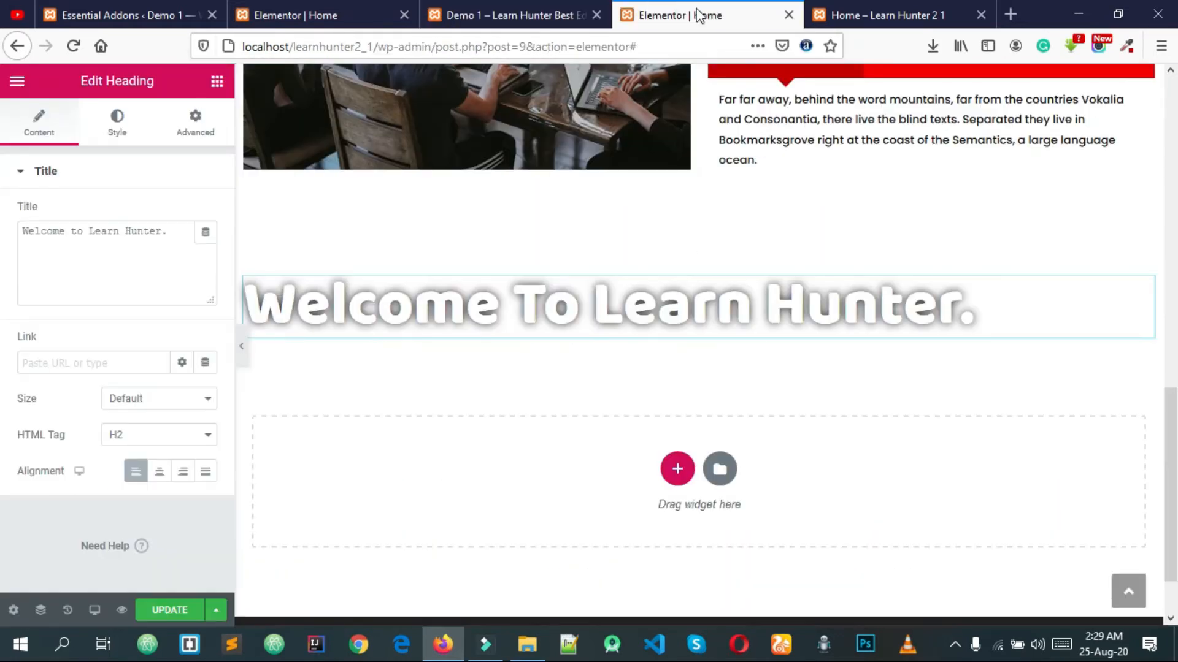
{"action": "left_click", "coordinate": [126, 130]}
{"action": "left_click", "coordinate": [179, 219]}
{"action": "left_click_drag", "start_coordinate": [163, 313], "coordinate": [58, 425]}
{"action": "left_click", "coordinate": [3, 406]}
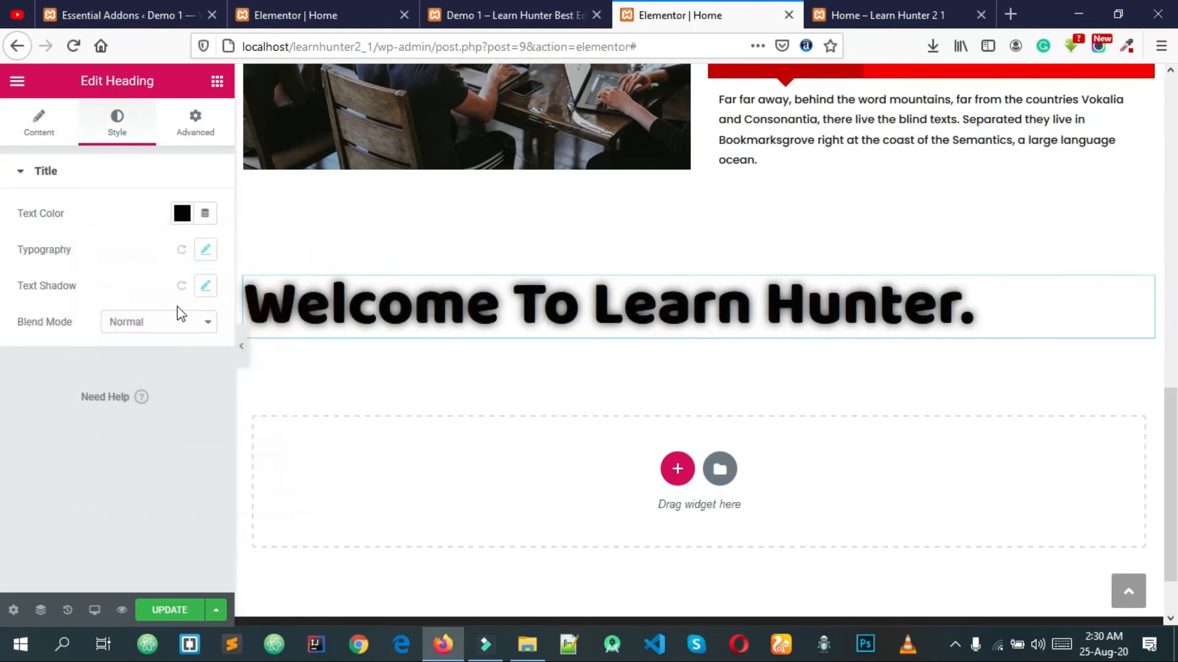
Step: Center the copied heading and reset its text shadow
{"action": "left_click", "coordinate": [43, 125]}
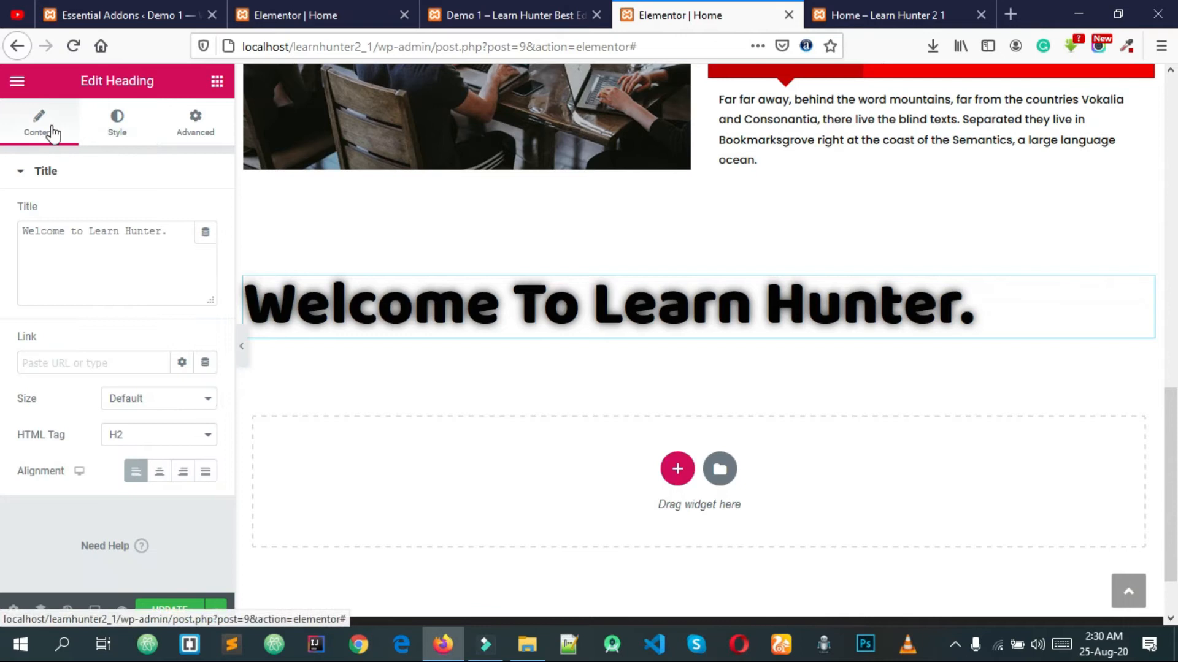
{"action": "left_click", "coordinate": [162, 476]}
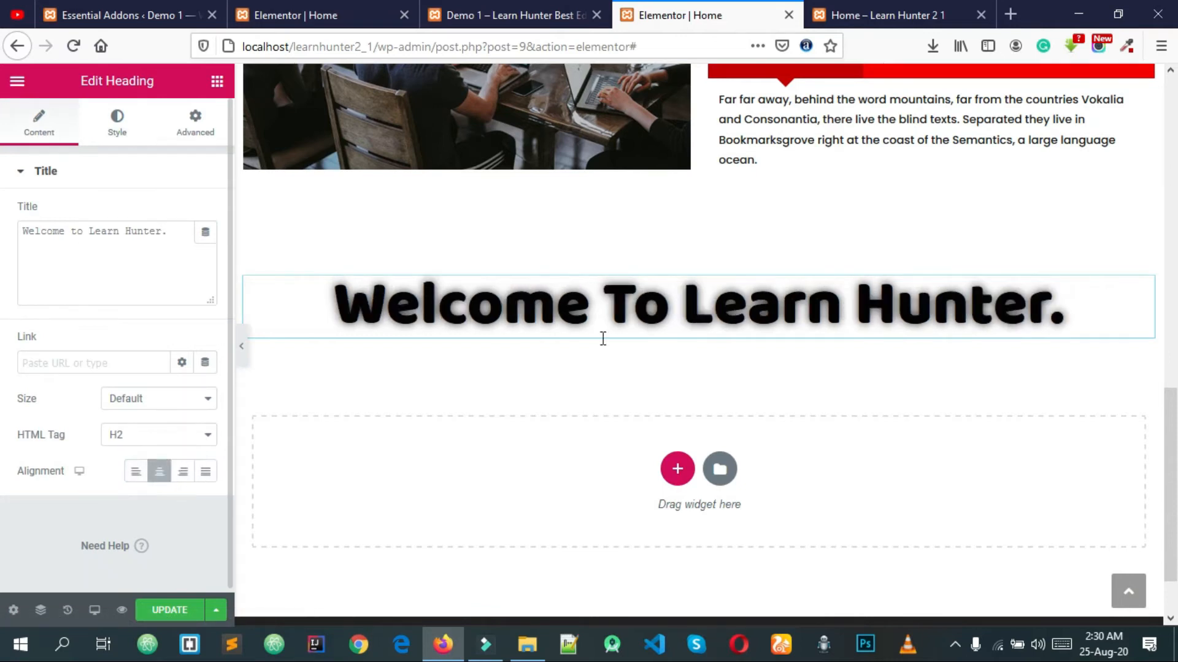
{"action": "left_click", "coordinate": [131, 137]}
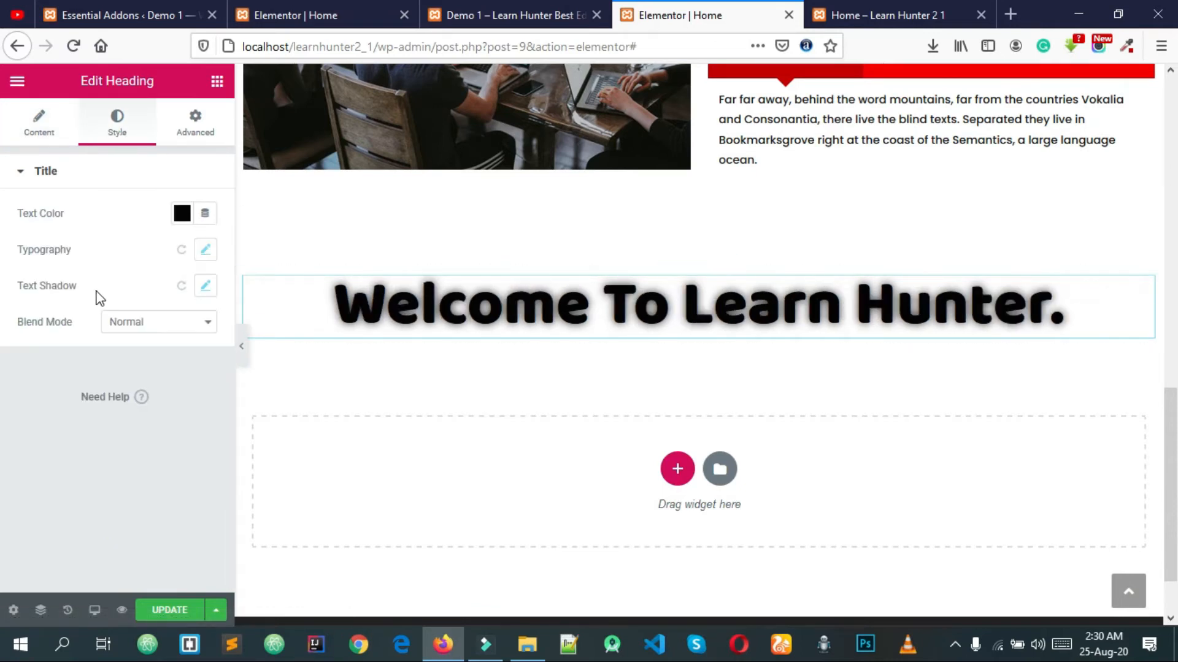
{"action": "left_click", "coordinate": [181, 286]}
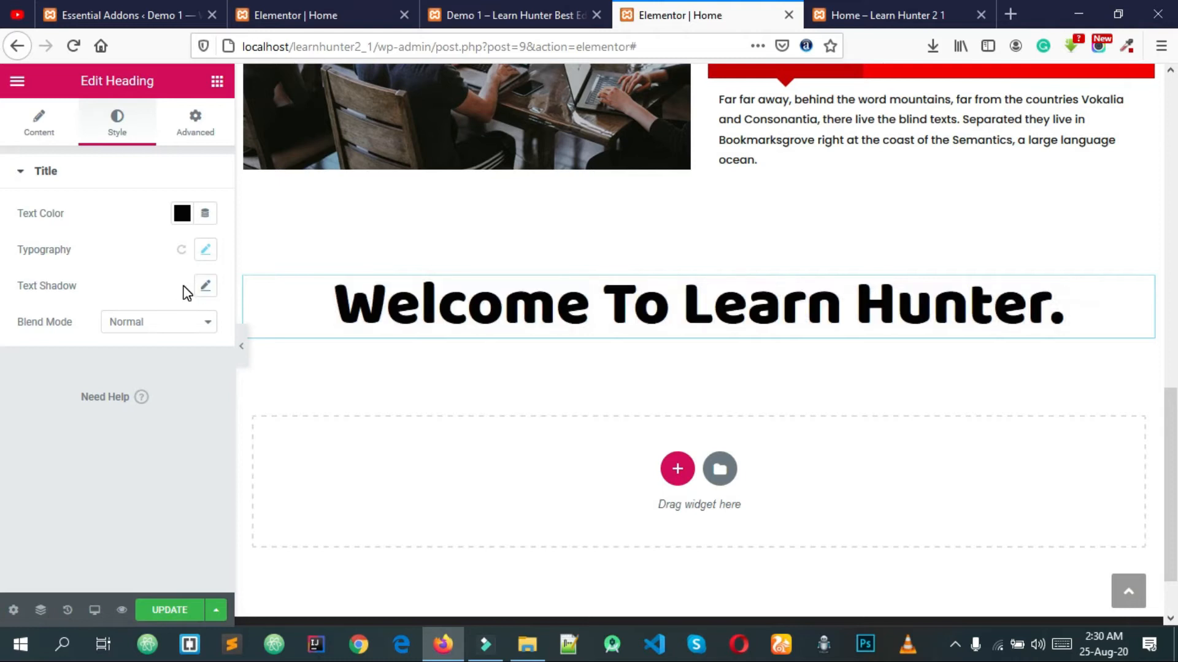
Step: Copy the "Why Choose Us" title from the demo site and use it to replace the heading's "Welcome to Learn Hunter" text
{"action": "left_click", "coordinate": [341, 16]}
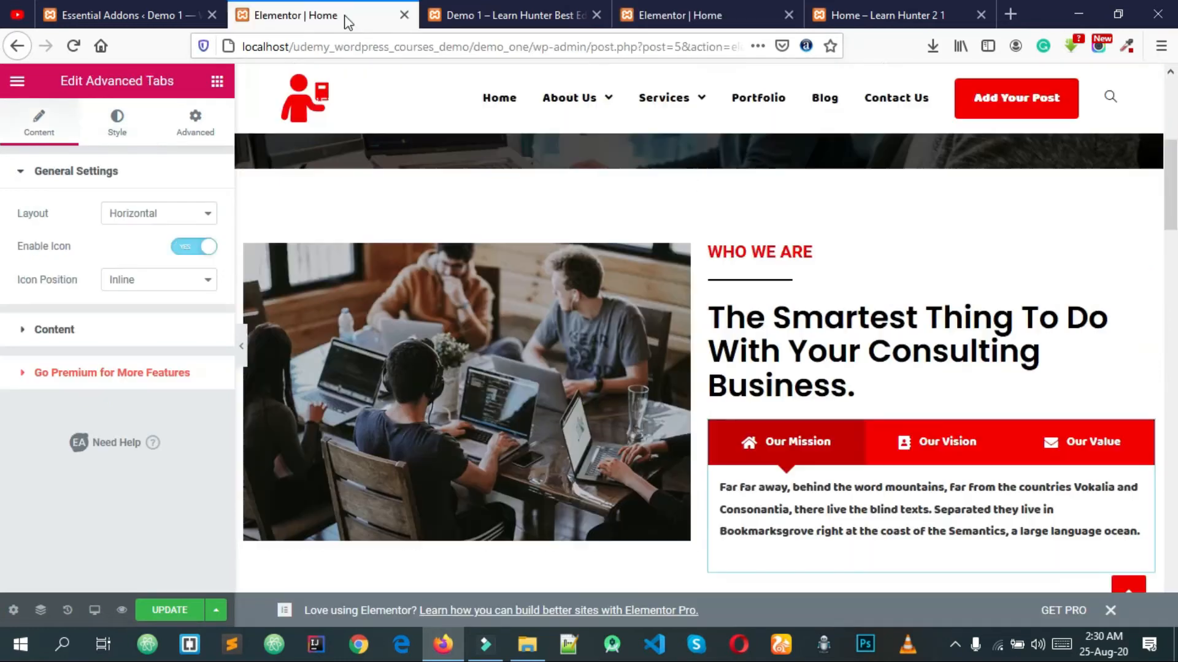
{"action": "left_click", "coordinate": [500, 16]}
{"action": "triple_click", "coordinate": [643, 329]}
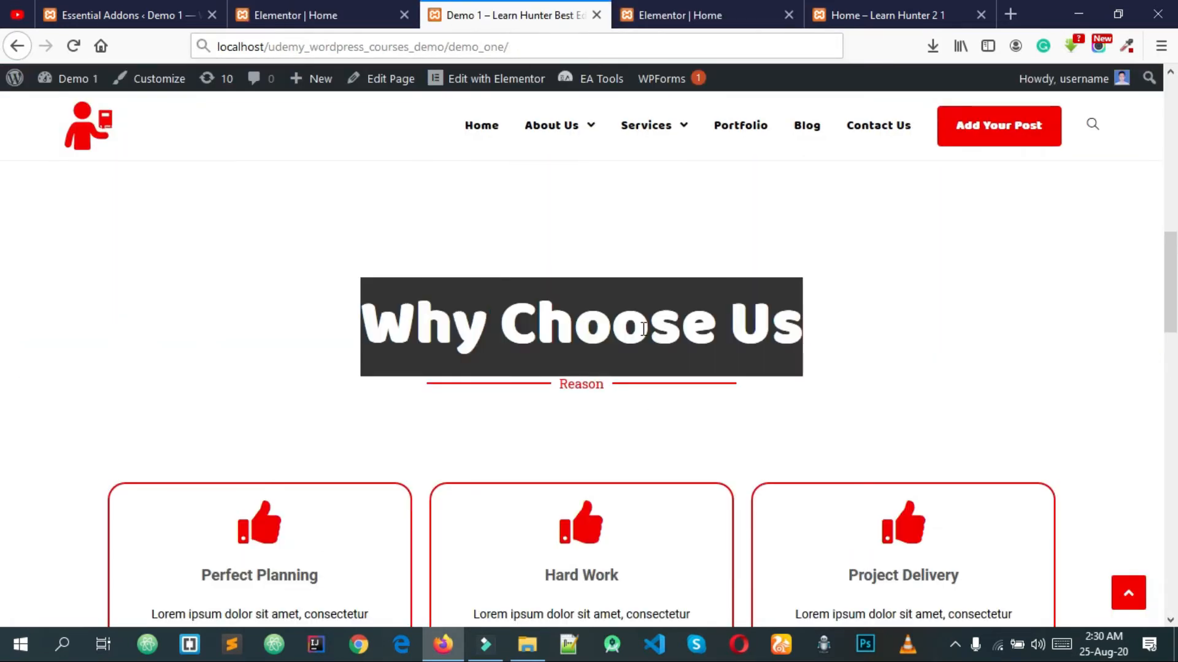
{"action": "left_click", "coordinate": [675, 15]}
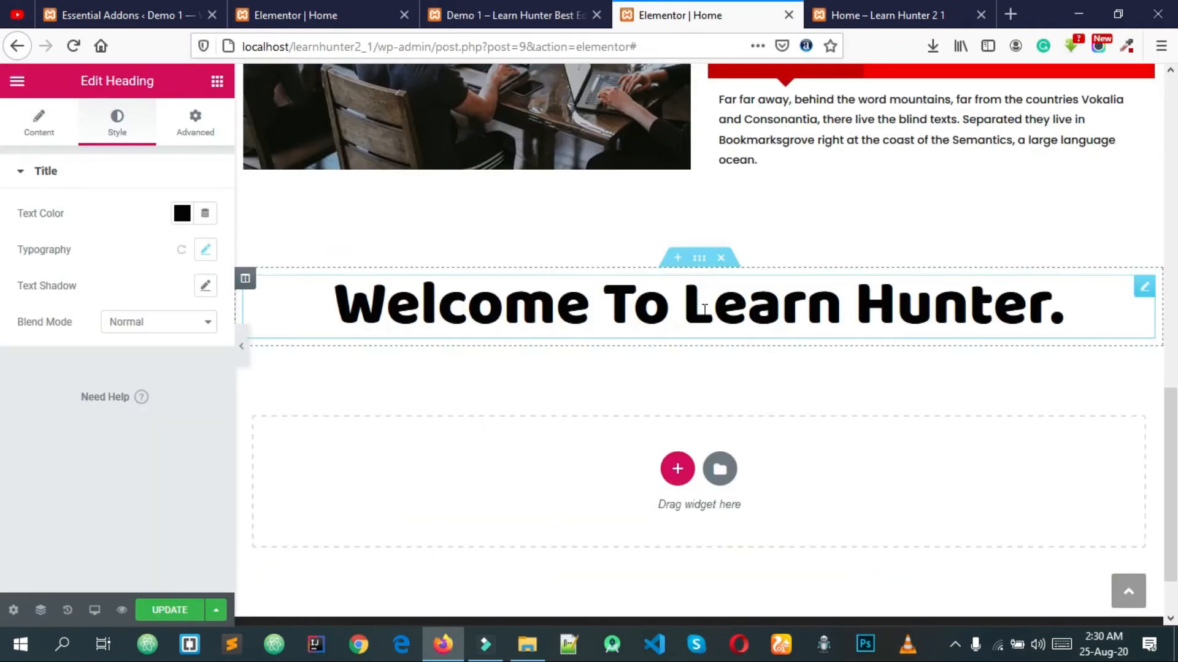
{"action": "left_click", "coordinate": [61, 138]}
{"action": "left_click", "coordinate": [190, 294]}
{"action": "key", "text": "ctrl+a"}
{"action": "key", "text": "ctrl+v"}
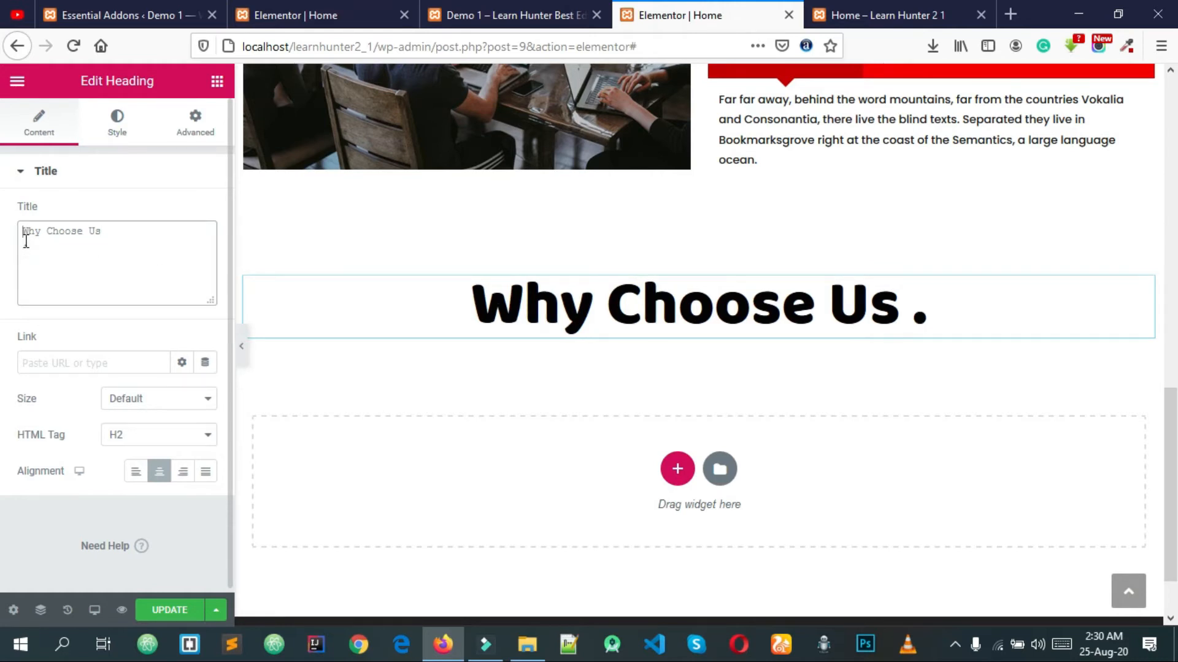
Step: Check the demo's divider, then copy the divider from the Who We Are section and paste it below the Why Choose Us heading
{"action": "left_click", "coordinate": [518, 16]}
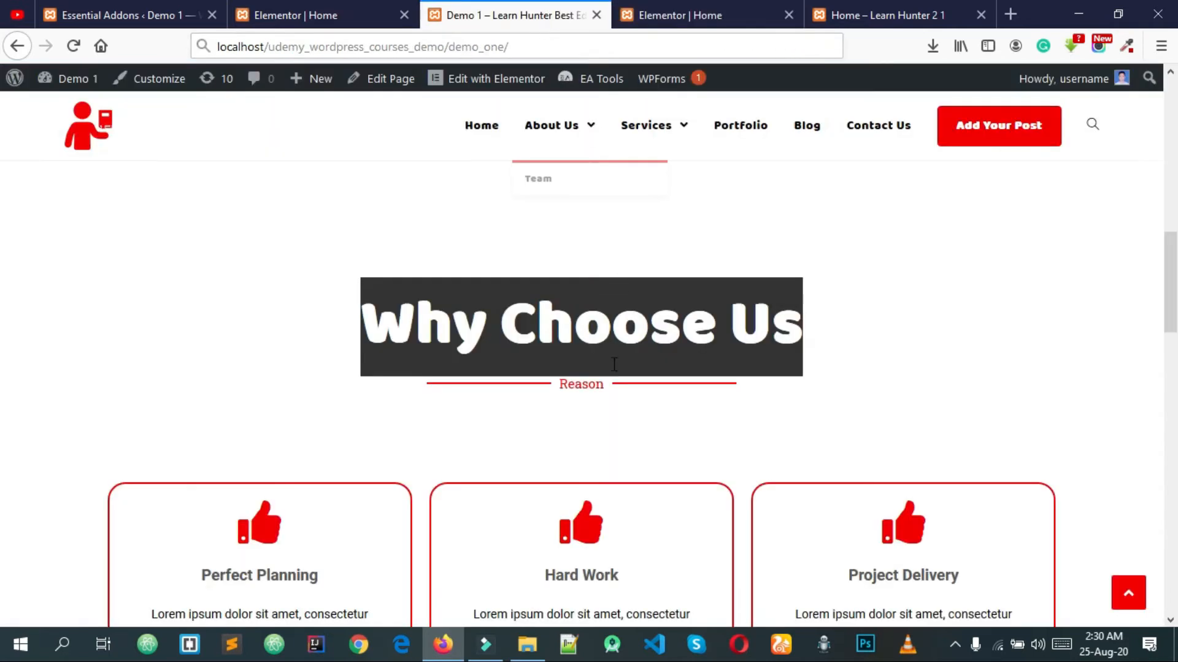
{"action": "left_click_drag", "start_coordinate": [597, 407], "coordinate": [542, 389]}
{"action": "left_click", "coordinate": [678, 18]}
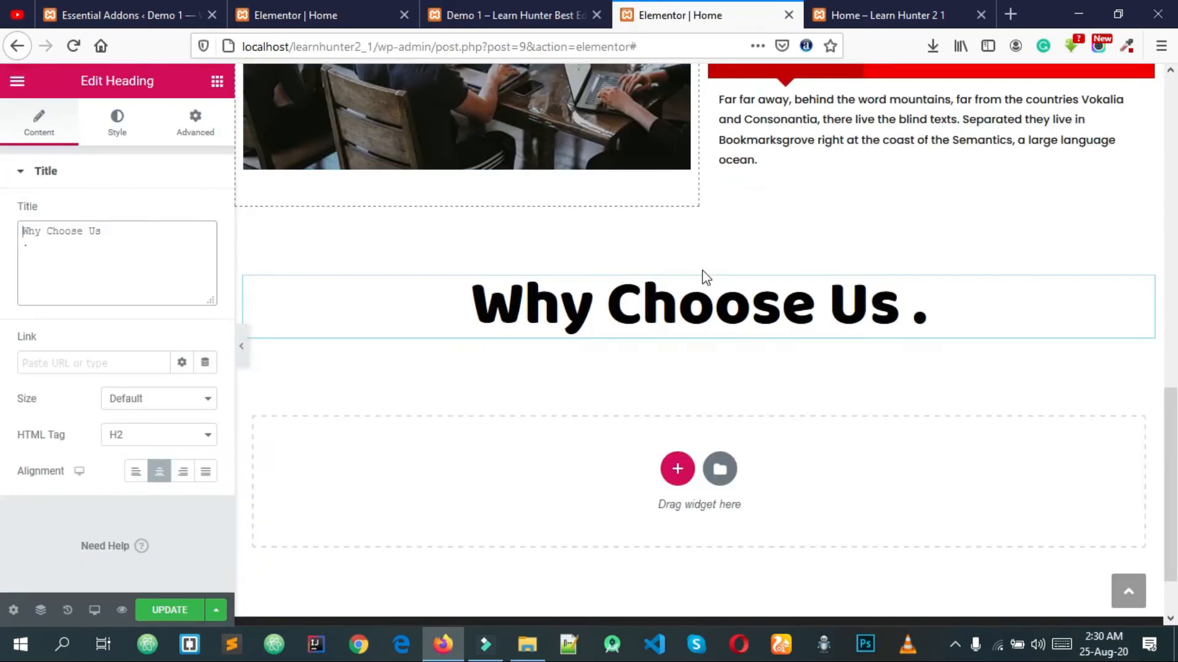
{"action": "scroll", "coordinate": [715, 295], "scroll_direction": "up", "scroll_amount": 4}
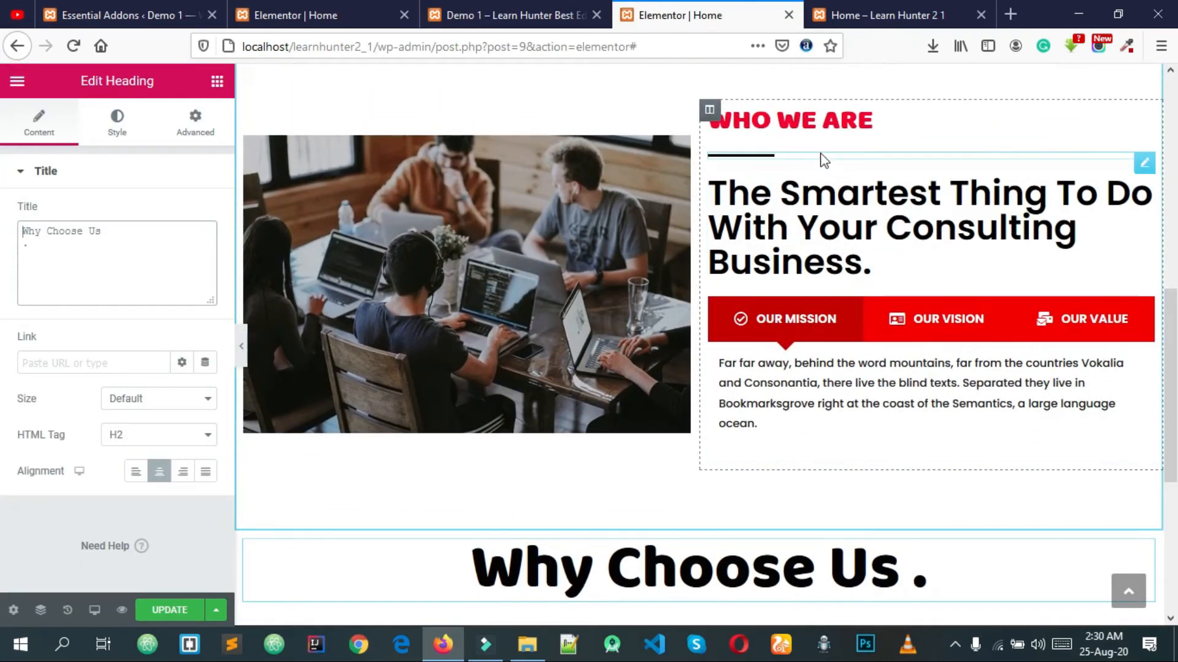
{"action": "right_click", "coordinate": [780, 161]}
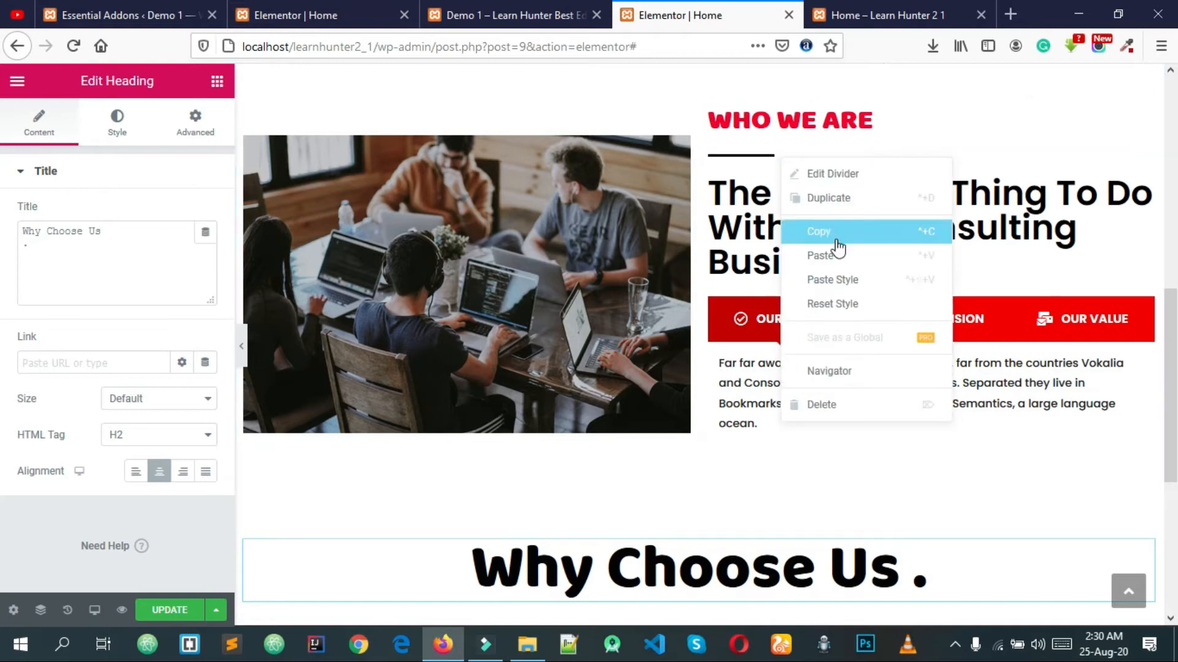
{"action": "right_click", "coordinate": [753, 159]}
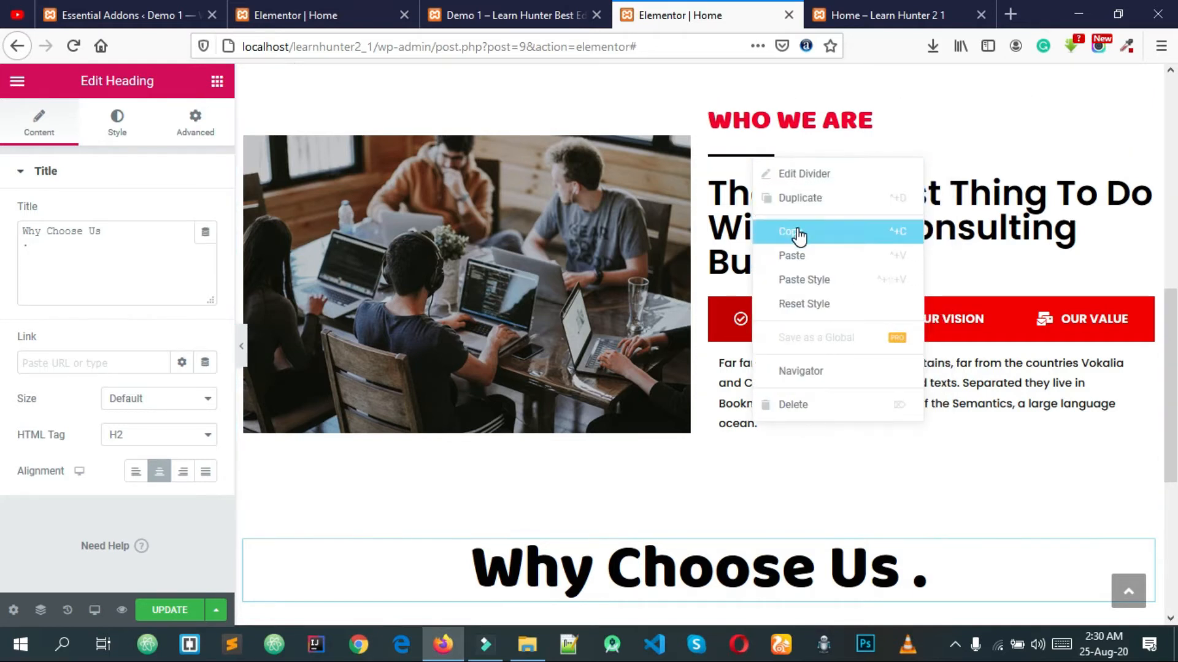
{"action": "left_click", "coordinate": [795, 232]}
{"action": "scroll", "coordinate": [765, 205], "scroll_direction": "down", "scroll_amount": 4}
{"action": "right_click", "coordinate": [696, 323]}
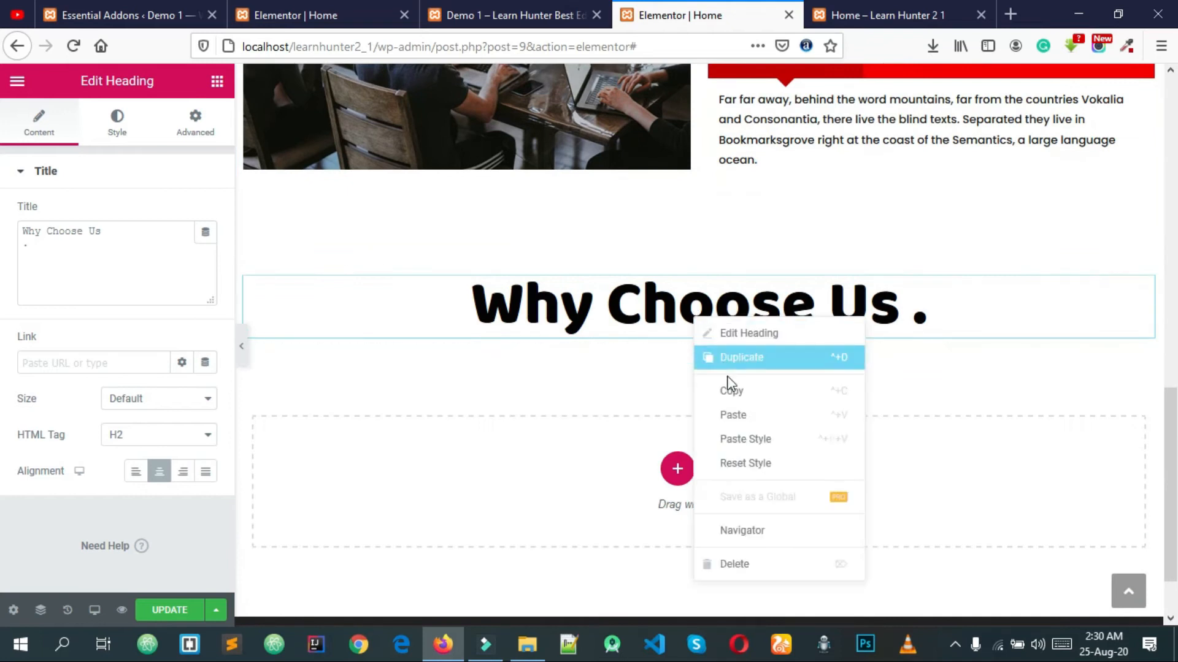
{"action": "left_click", "coordinate": [744, 421]}
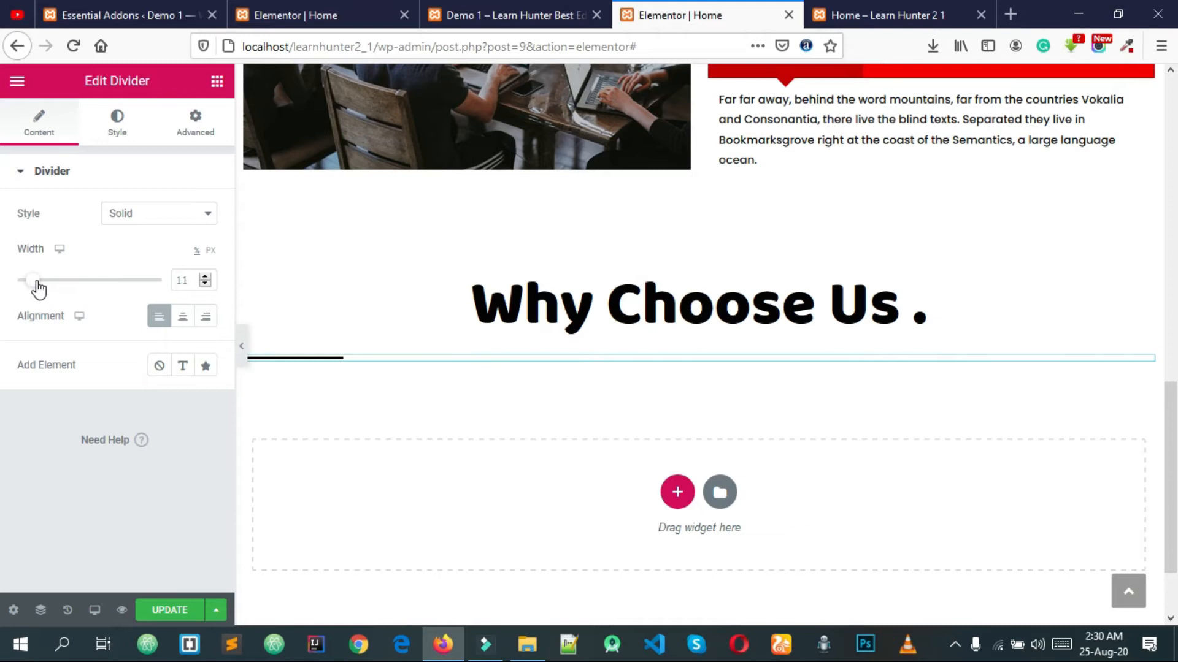
Step: Center the pasted divider at 10% width and color it red
{"action": "left_click", "coordinate": [184, 319]}
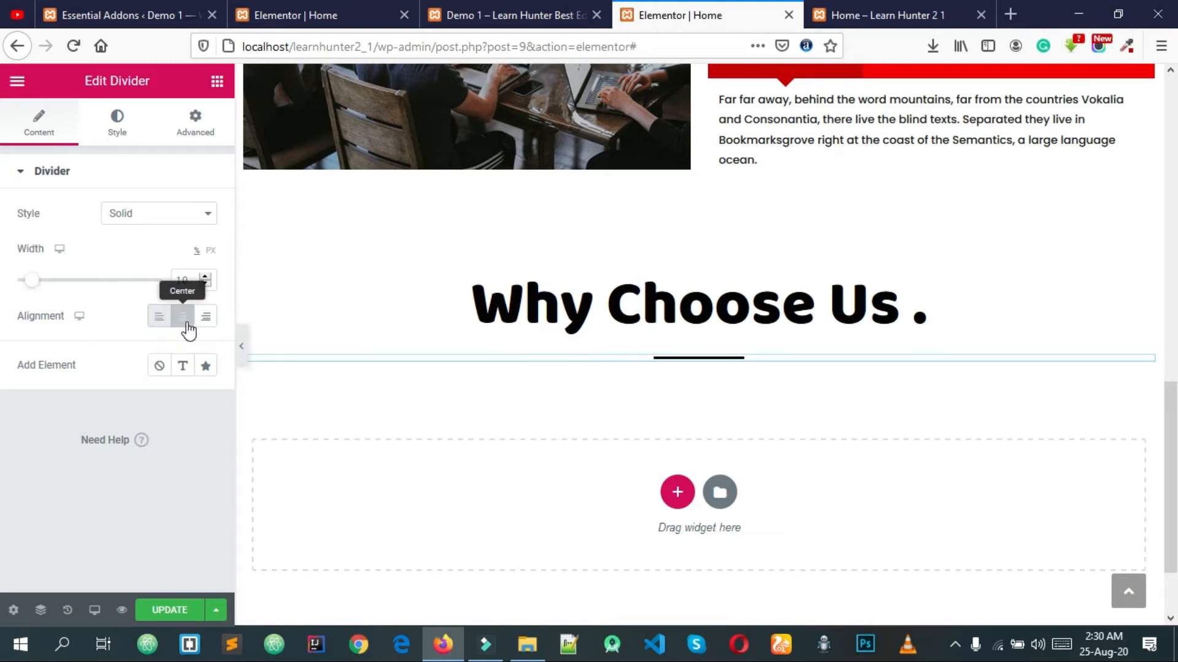
{"action": "left_click", "coordinate": [109, 139]}
{"action": "left_click", "coordinate": [189, 216]}
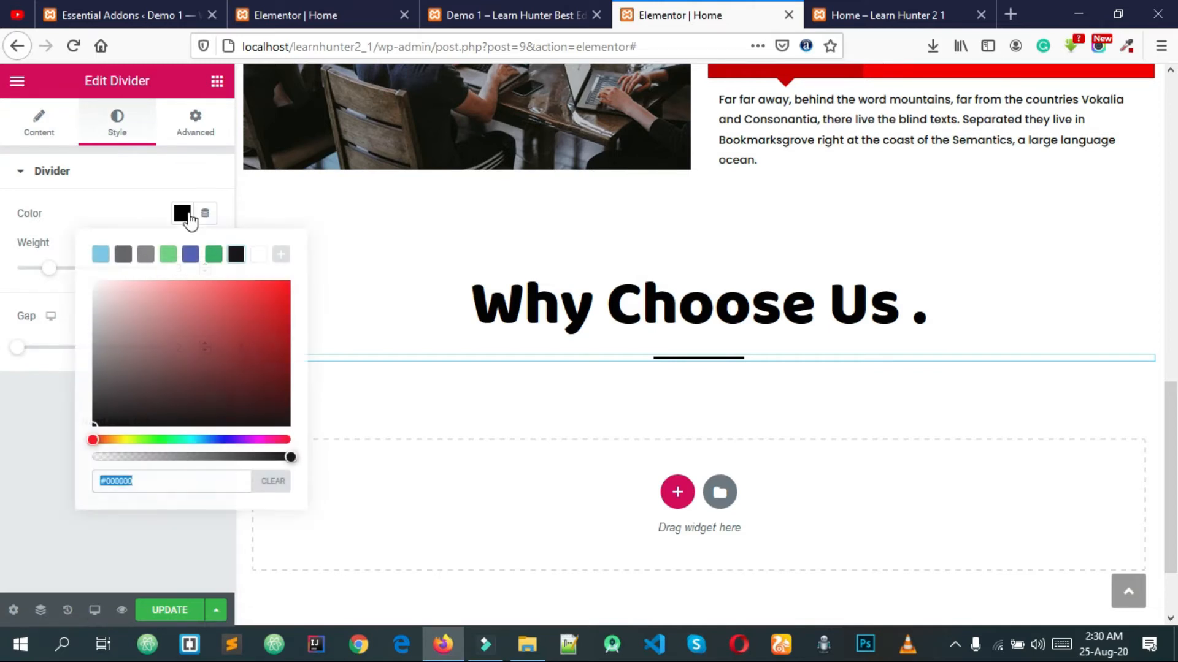
{"action": "left_click", "coordinate": [251, 306]}
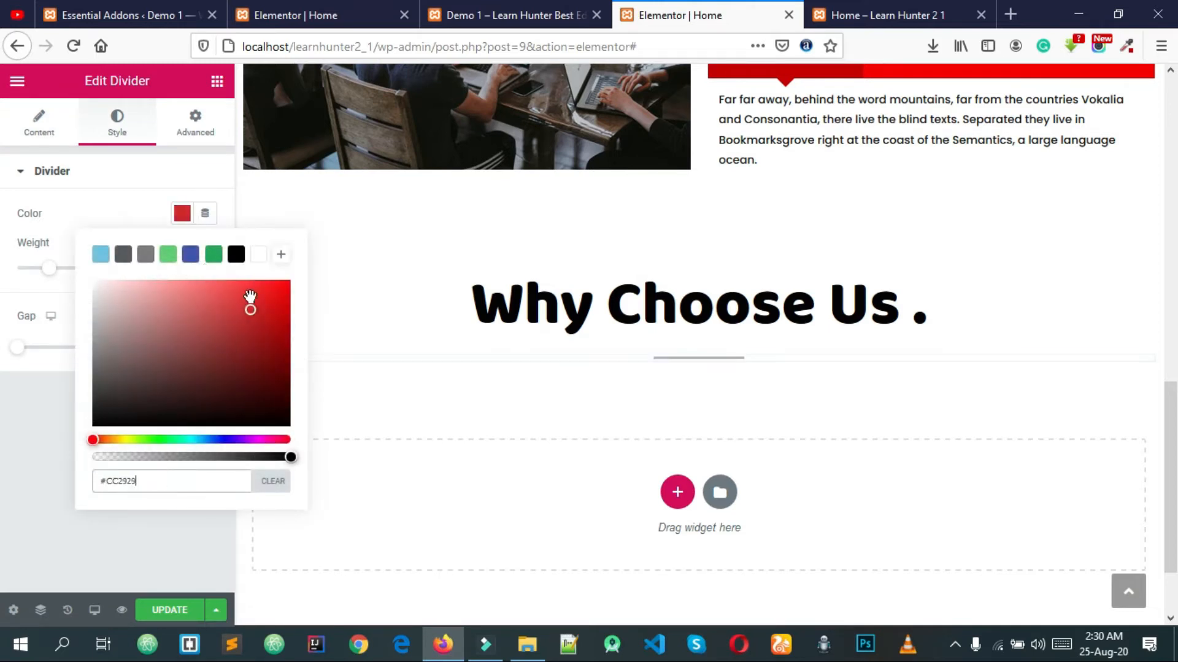
{"action": "left_click", "coordinate": [373, 389]}
Step: Sample the red of the "WHO WE ARE" heading, #F2002F, with the color picker extension
{"action": "scroll", "coordinate": [374, 389], "scroll_direction": "up", "scroll_amount": 8}
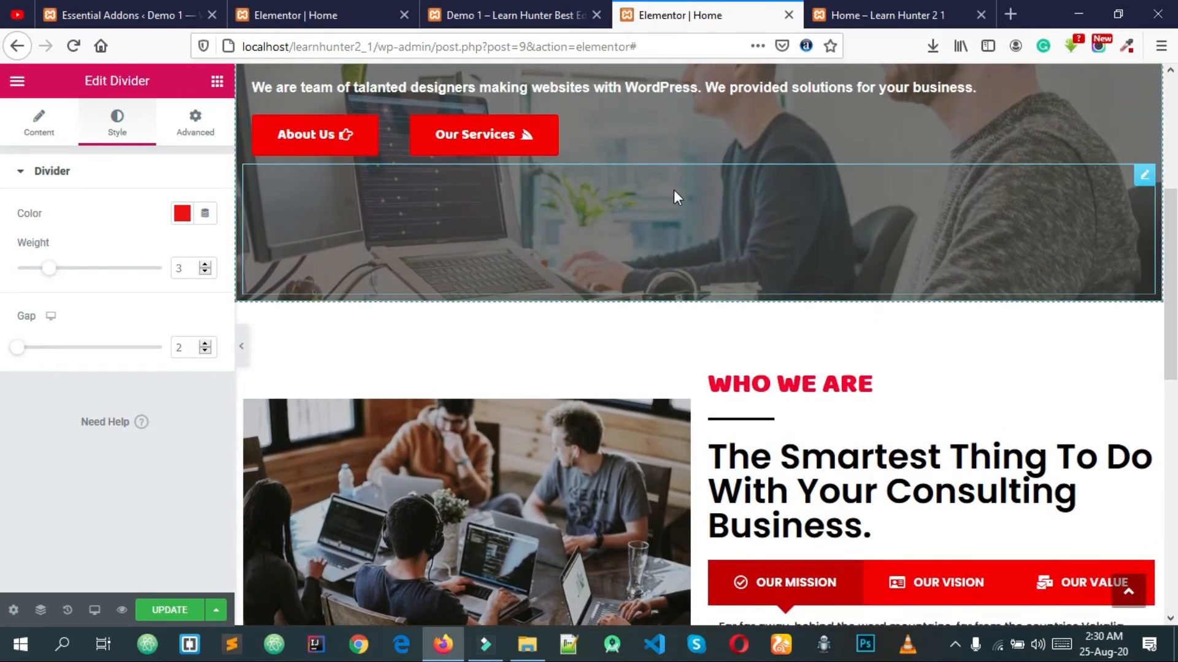
{"action": "scroll", "coordinate": [676, 189], "scroll_direction": "up", "scroll_amount": 5}
{"action": "scroll", "coordinate": [902, 227], "scroll_direction": "down", "scroll_amount": 5}
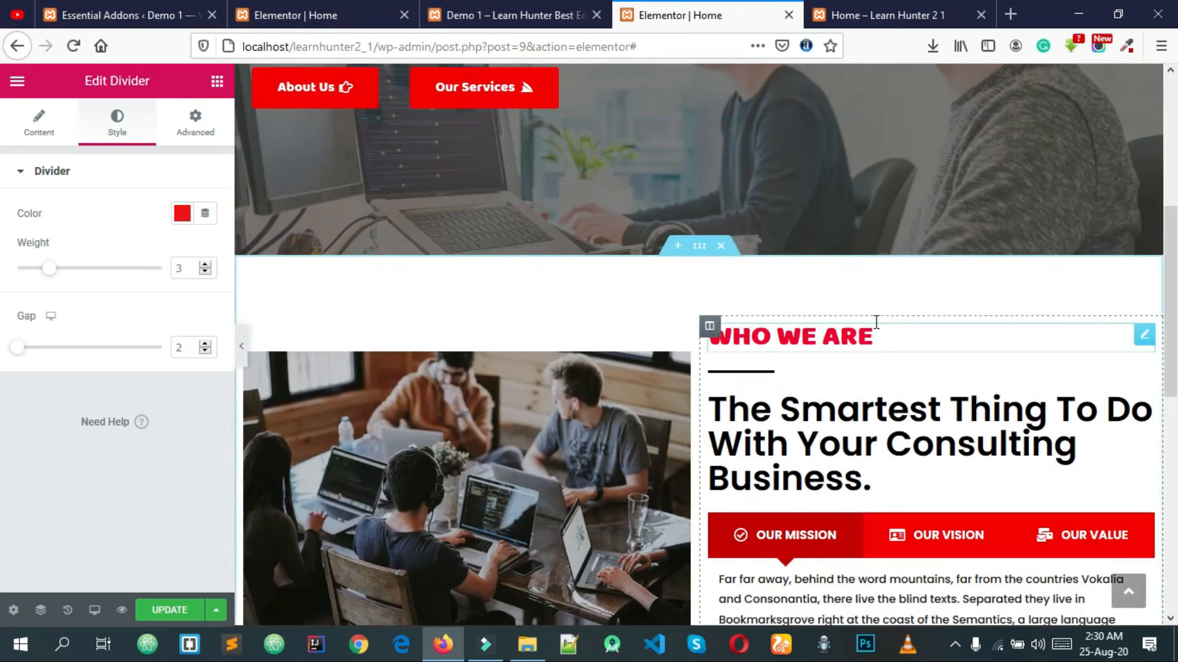
{"action": "left_click", "coordinate": [1127, 47]}
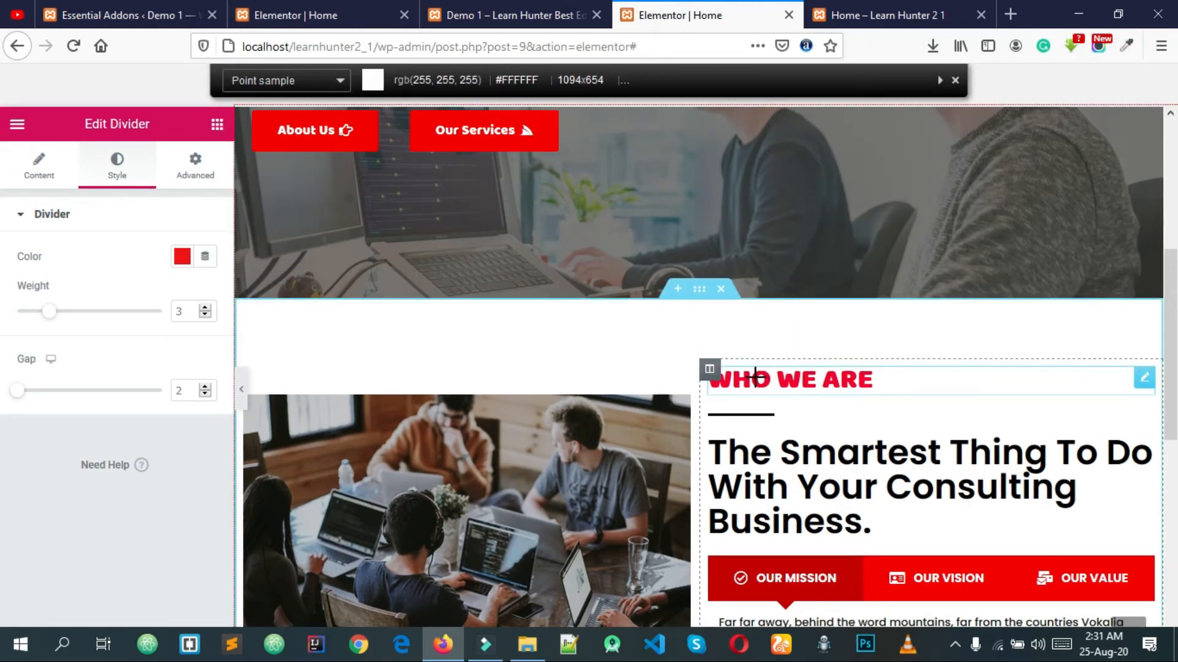
{"action": "left_click", "coordinate": [761, 378]}
{"action": "scroll", "coordinate": [764, 379], "scroll_direction": "down", "scroll_amount": 8}
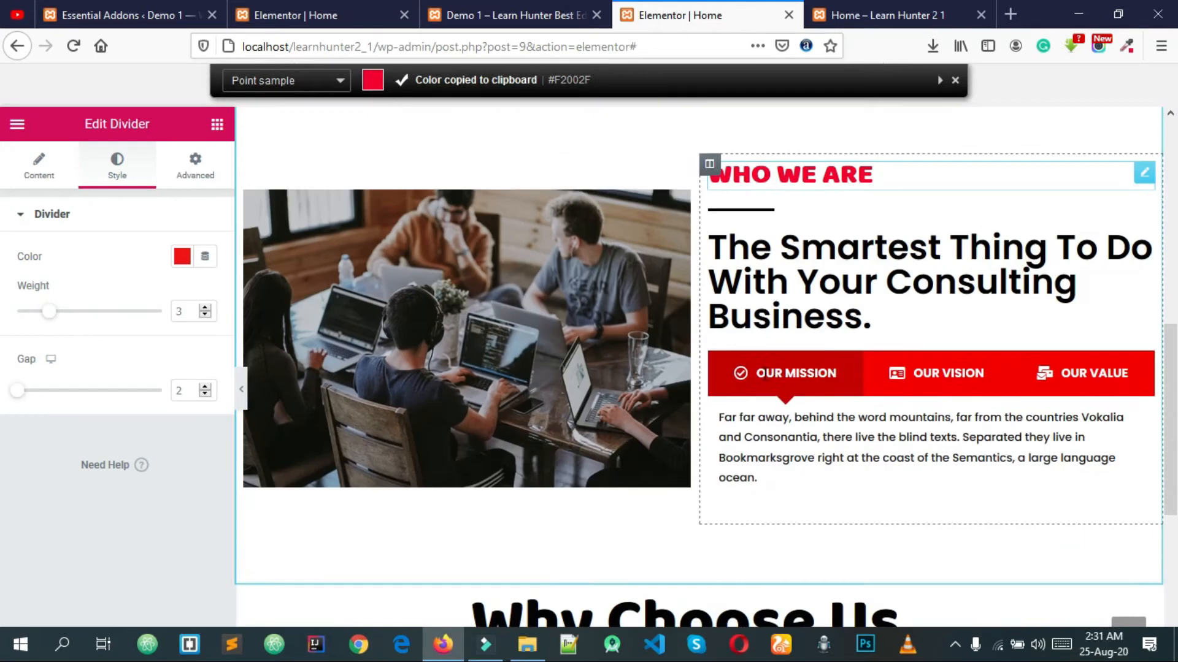
Step: Apply the sampled color #F2002F to the divider below the Why Choose Us heading
{"action": "left_click", "coordinate": [706, 344]}
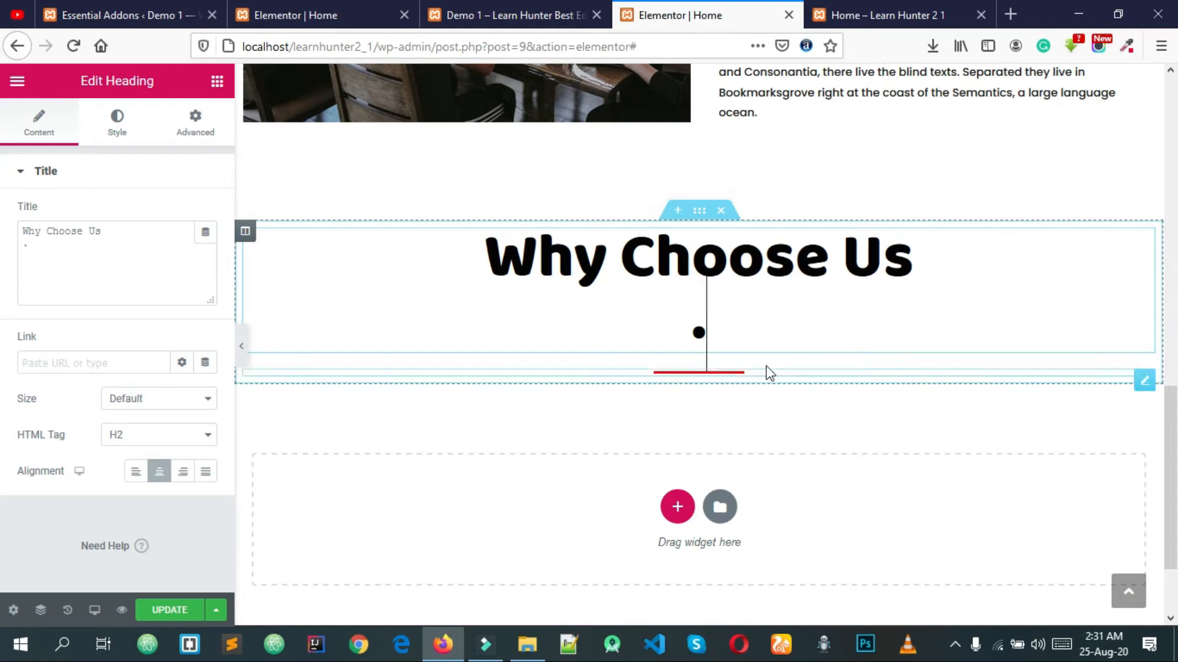
{"action": "left_click", "coordinate": [748, 366]}
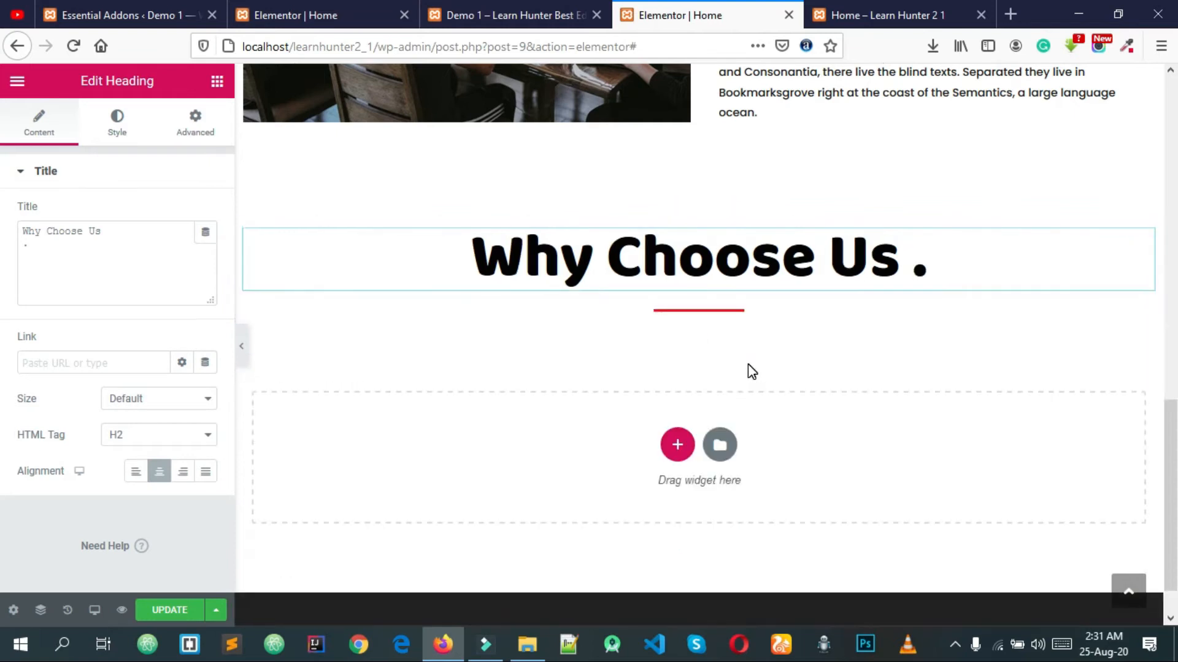
{"action": "left_click", "coordinate": [734, 316]}
{"action": "left_click", "coordinate": [182, 215]}
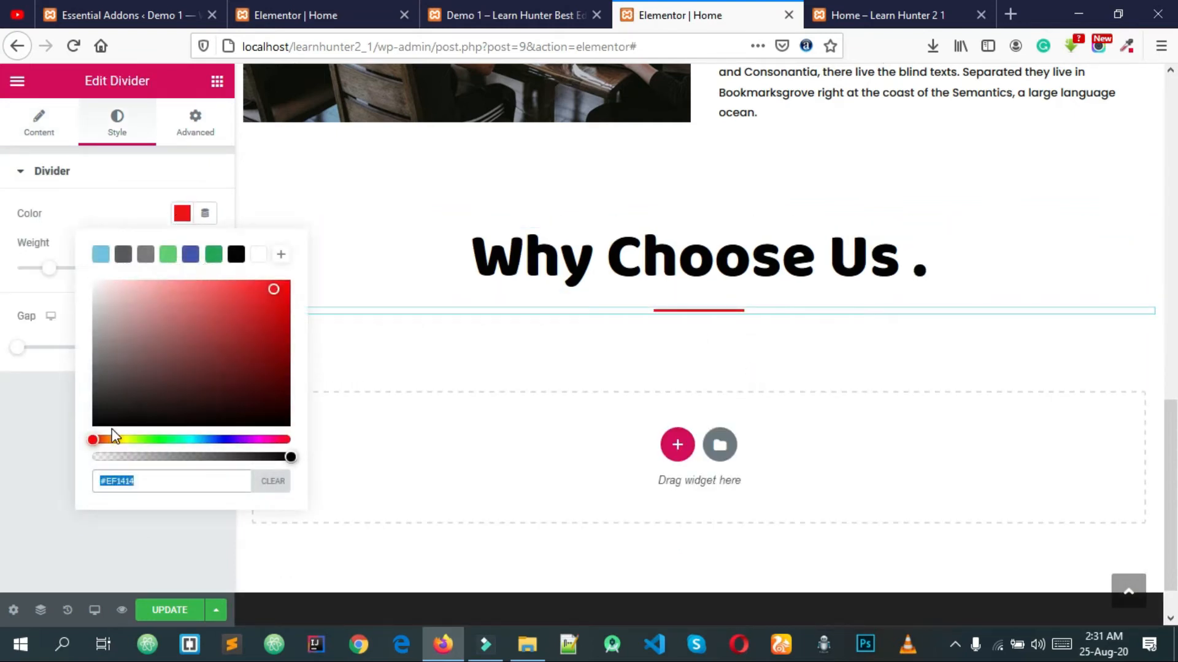
{"action": "left_click", "coordinate": [4, 481]}
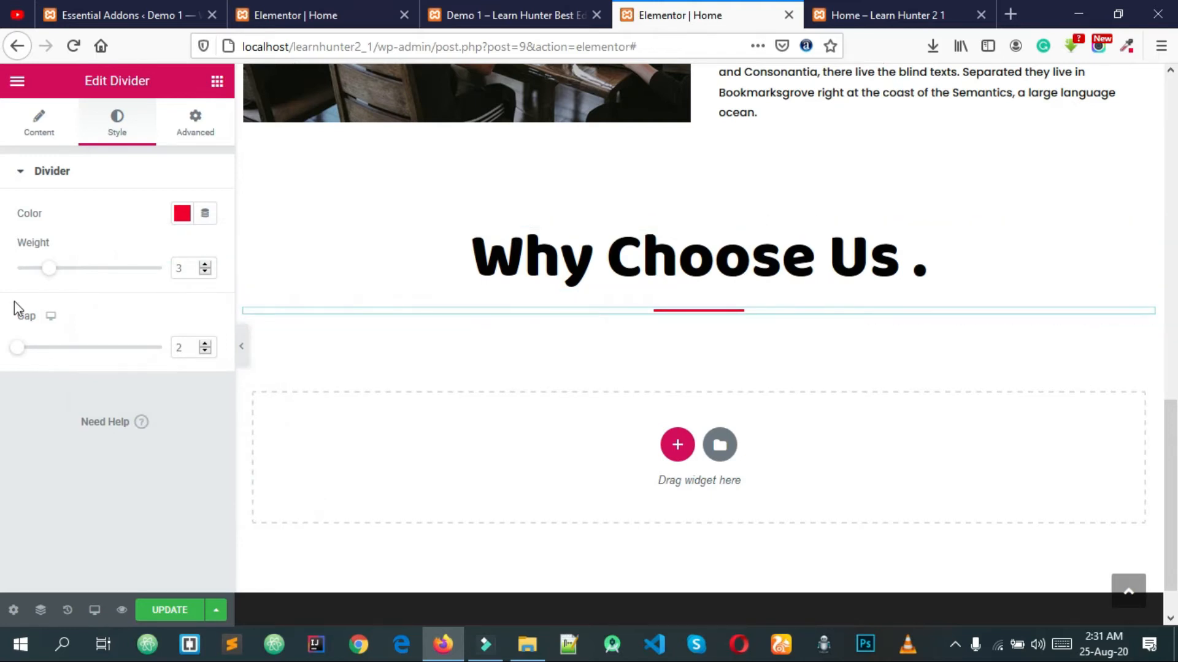
Step: Add the demo site's text "Reason" to the divider and widen the divider to 35% to resemble the demo
{"action": "left_click", "coordinate": [55, 146]}
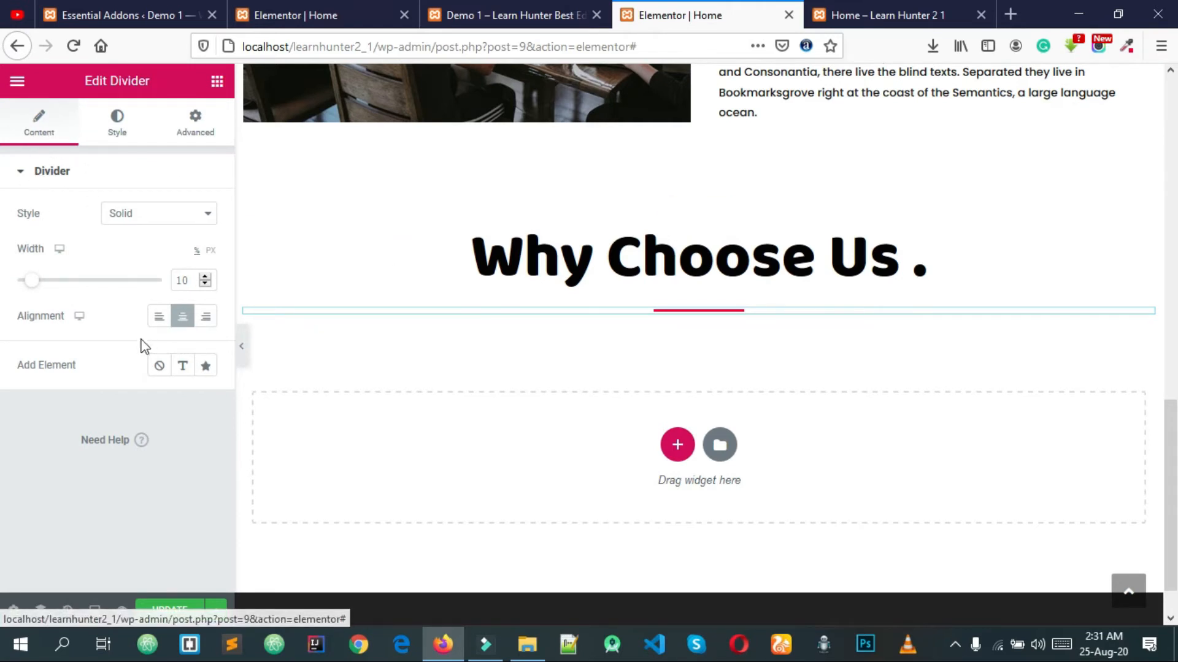
{"action": "left_click", "coordinate": [184, 370]}
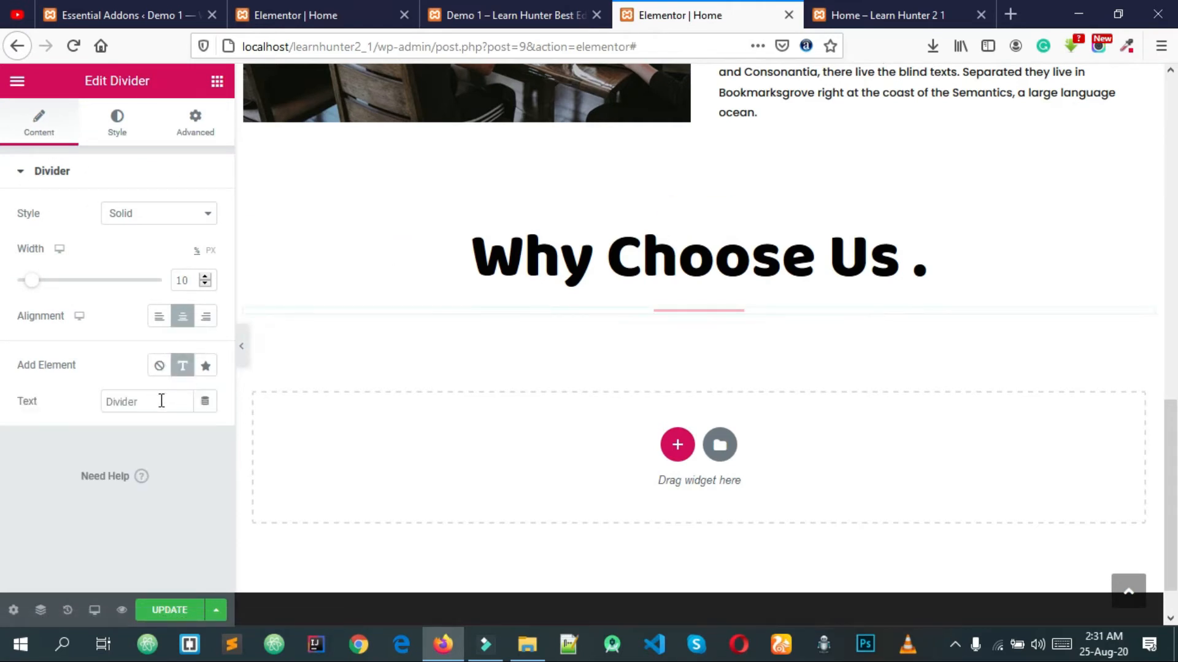
{"action": "left_click", "coordinate": [509, 15]}
{"action": "double_click", "coordinate": [581, 383]}
{"action": "left_click", "coordinate": [652, 17]}
{"action": "key", "text": "ctrl+v"}
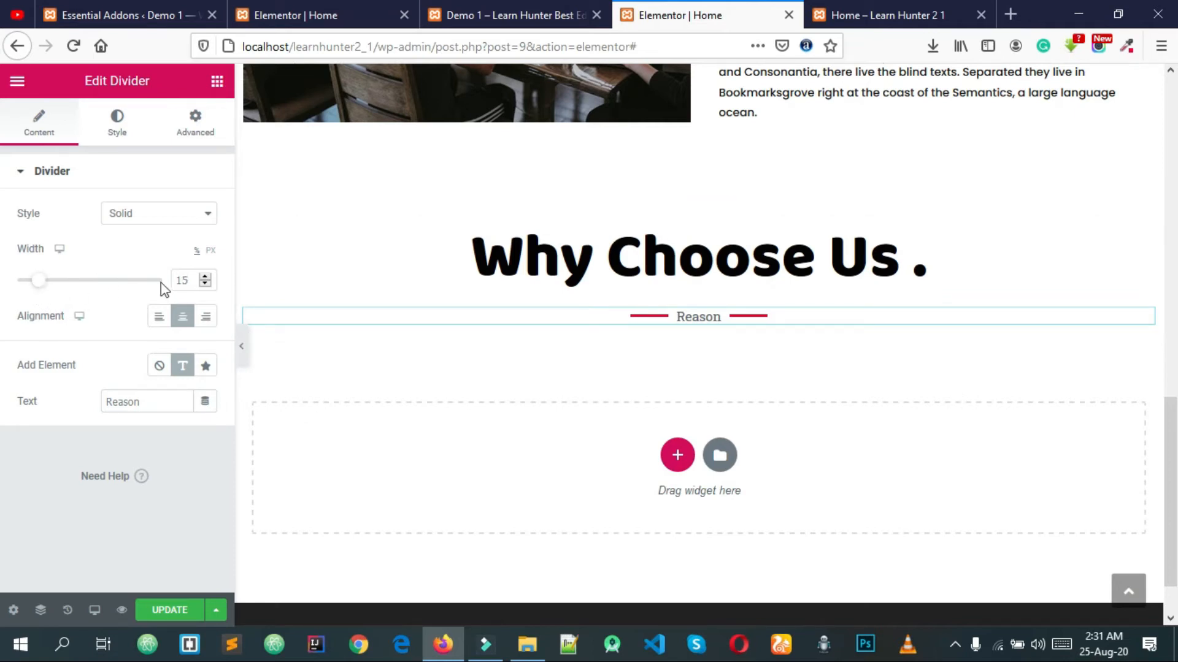
{"action": "left_click", "coordinate": [526, 19]}
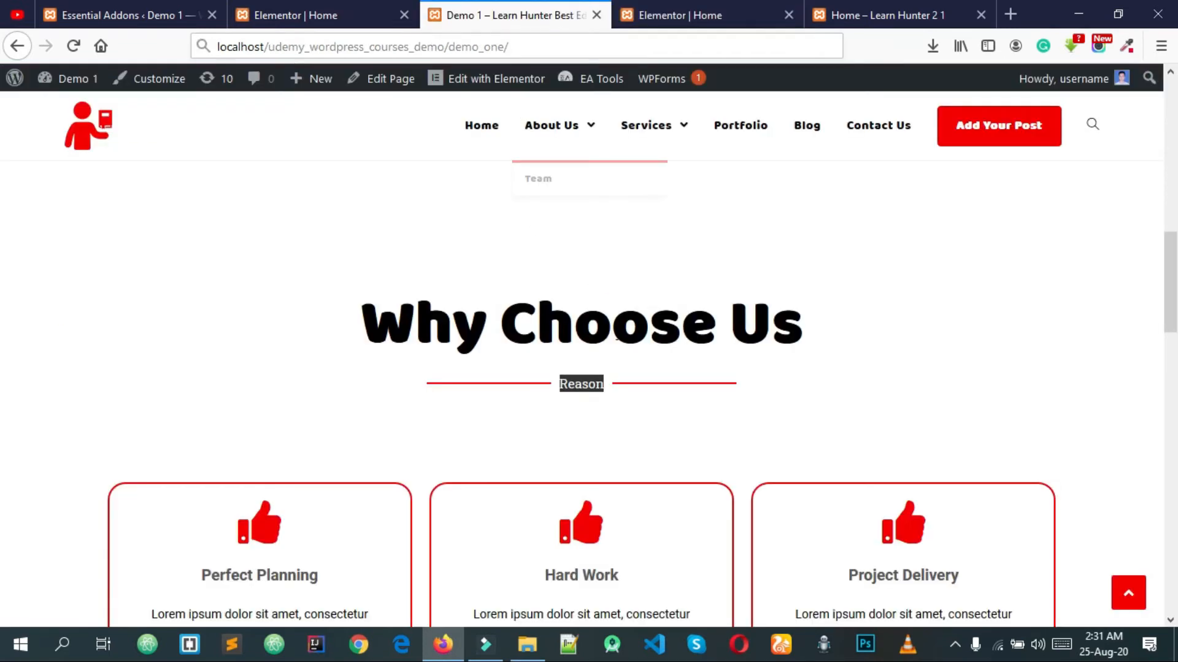
{"action": "left_click", "coordinate": [729, 11]}
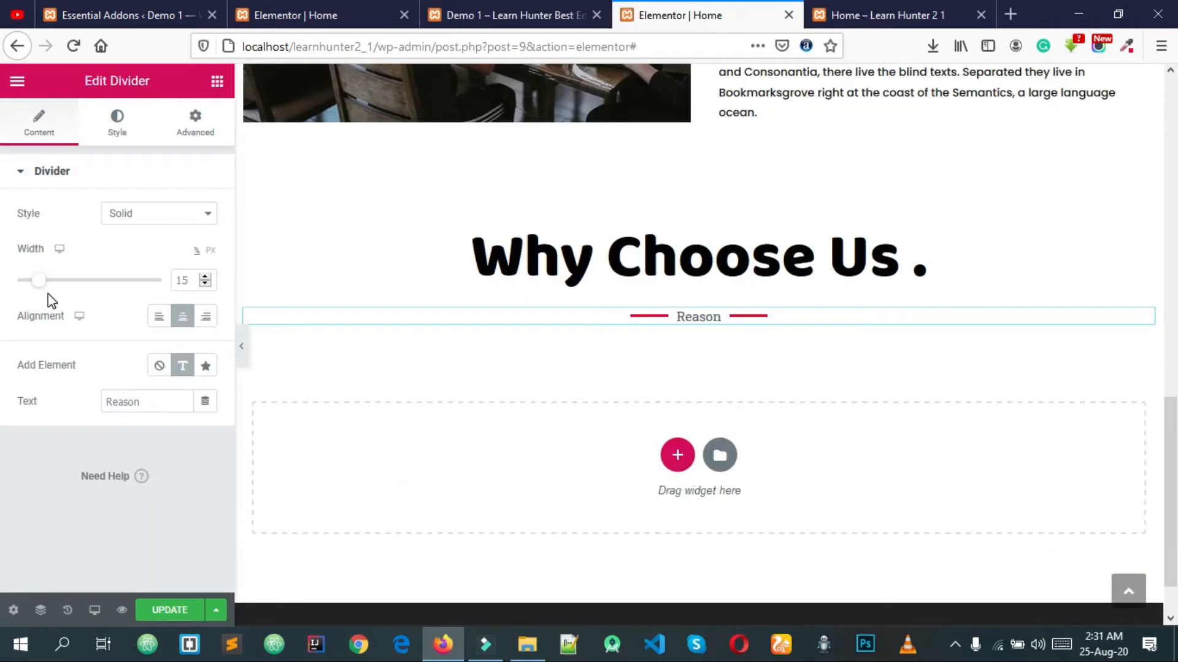
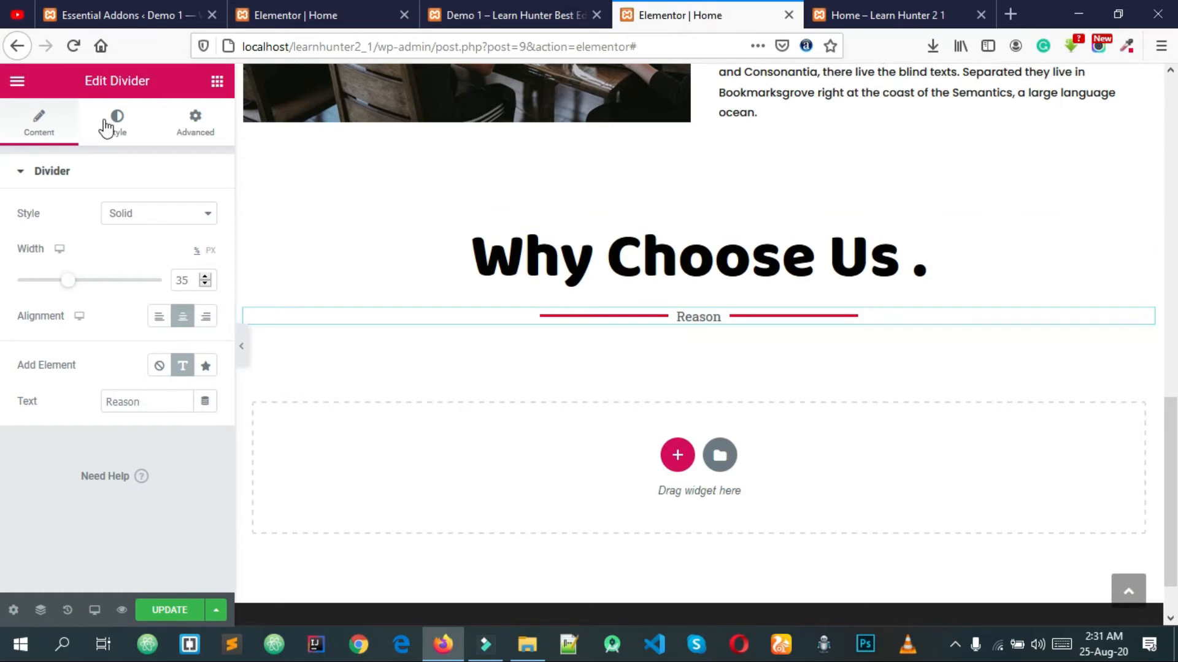
Step: Check the demo and try black as the color of the divider's "Reason" text
{"action": "left_click", "coordinate": [122, 140]}
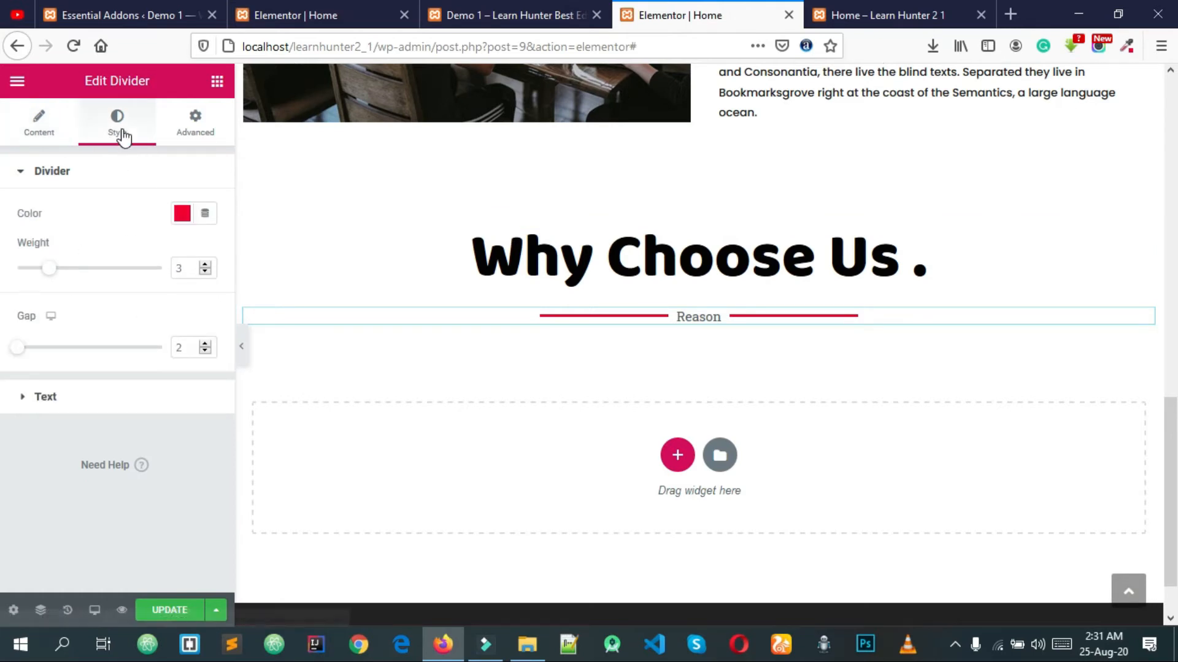
{"action": "left_click", "coordinate": [88, 397]}
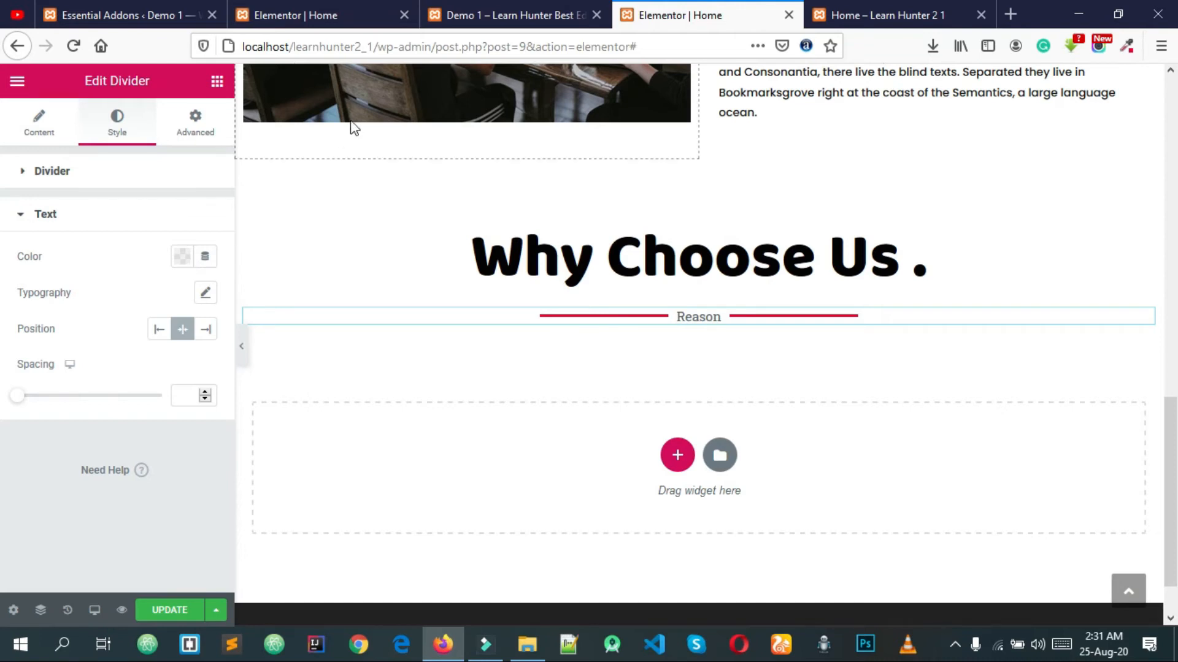
{"action": "left_click", "coordinate": [486, 17]}
{"action": "left_click", "coordinate": [691, 12]}
{"action": "left_click", "coordinate": [183, 260]}
{"action": "left_click_drag", "start_coordinate": [189, 457], "coordinate": [2, 515]}
{"action": "left_click", "coordinate": [2, 515]}
Step: Copy the divider line's color #F2002F and apply it to the "Reason" text
{"action": "left_click", "coordinate": [97, 172]}
{"action": "left_click", "coordinate": [182, 213]}
{"action": "key", "text": "ctrl+c"}
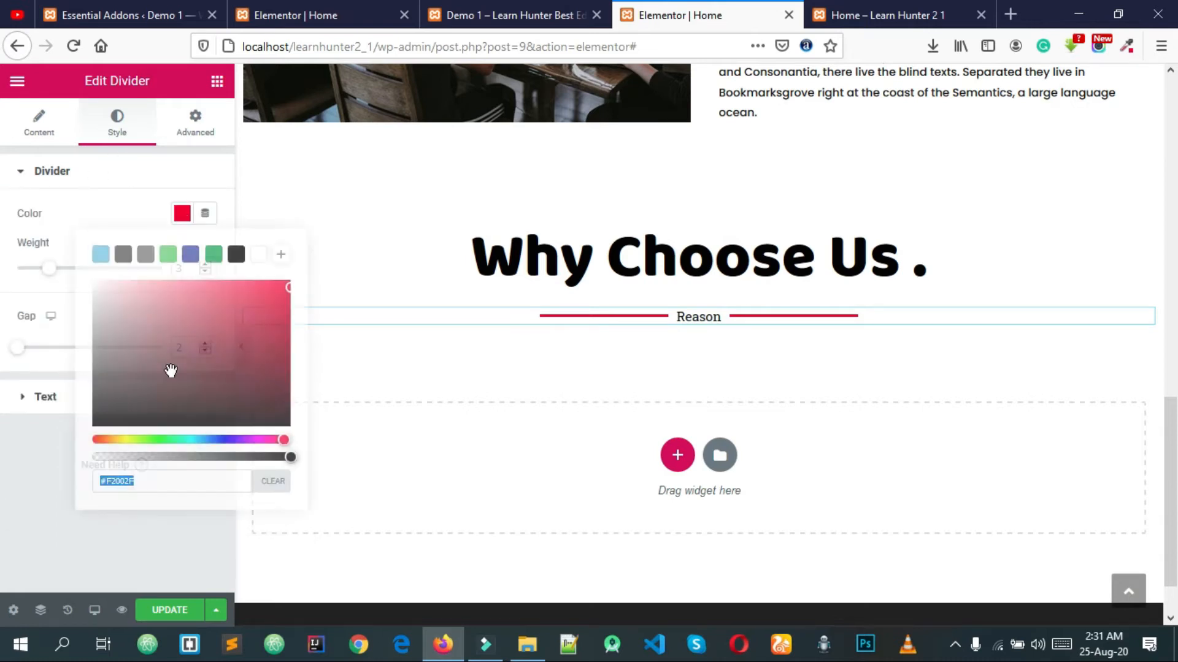
{"action": "left_click", "coordinate": [3, 486]}
{"action": "left_click", "coordinate": [47, 398]}
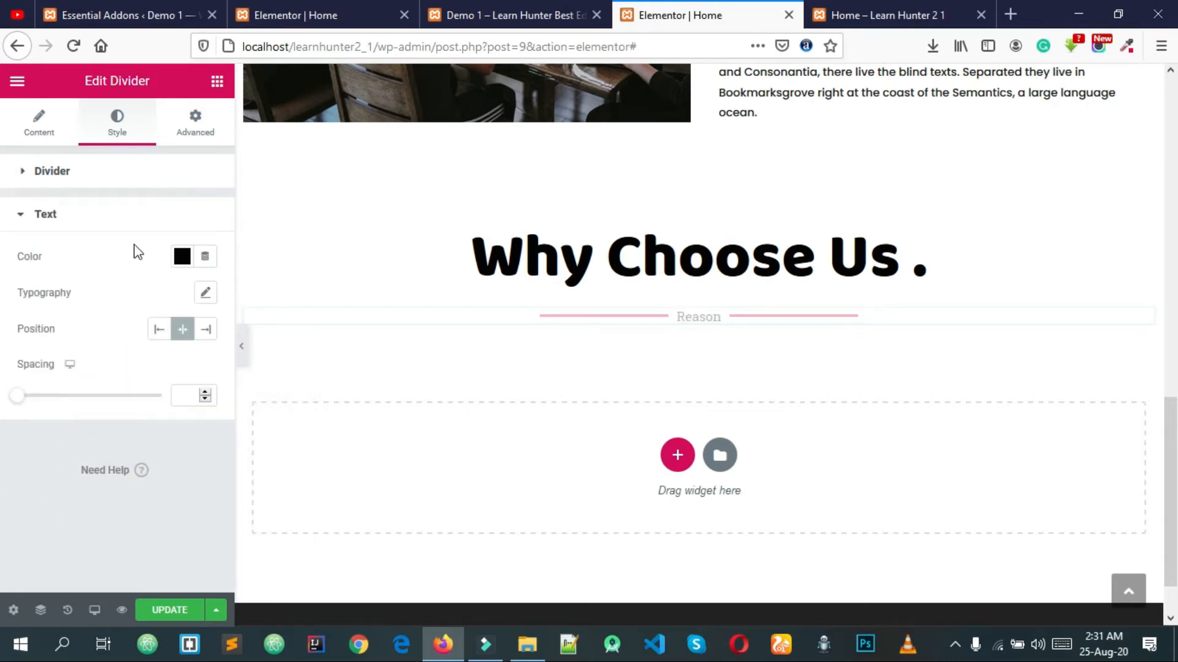
{"action": "left_click", "coordinate": [183, 256]}
{"action": "key", "text": "ctrl+v"}
{"action": "left_click", "coordinate": [2, 491]}
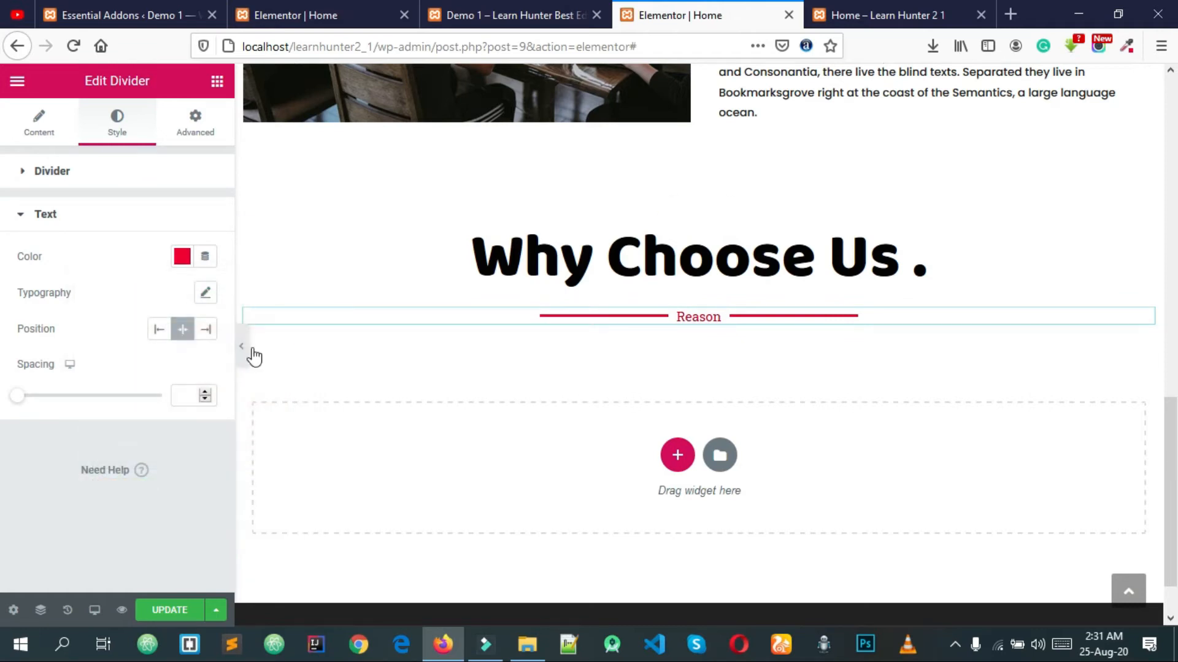
Step: Set the "Reason" text's typography to Poppins, 16 px, with Normal weight
{"action": "left_click", "coordinate": [206, 295]}
{"action": "left_click", "coordinate": [188, 344]}
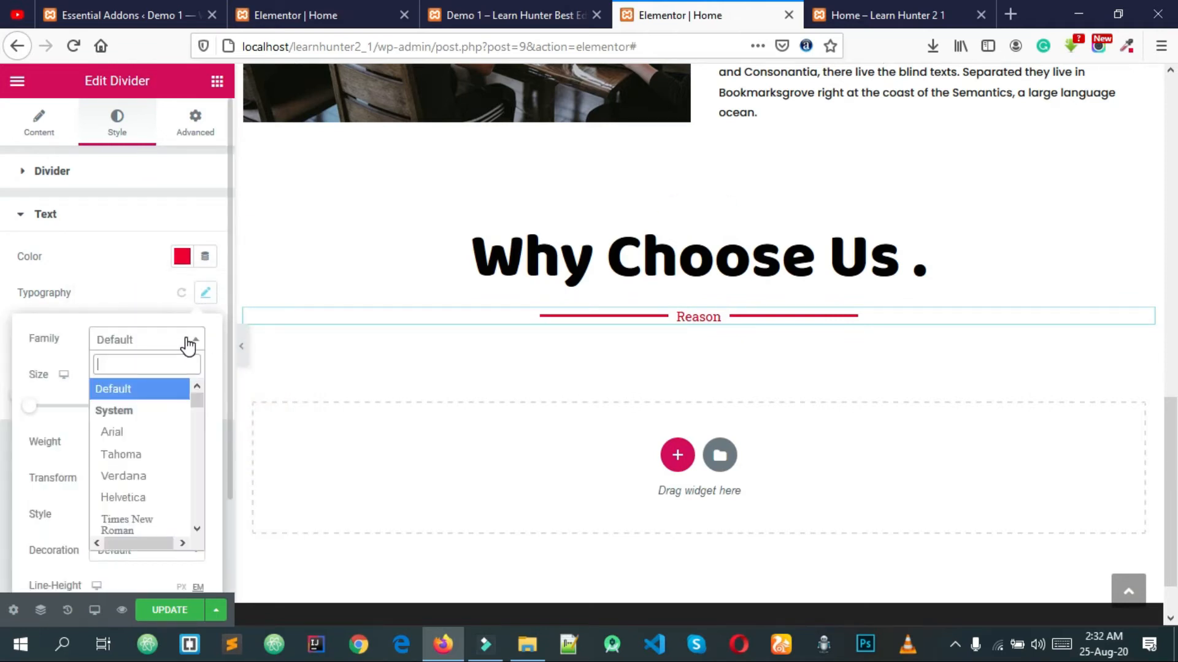
{"action": "type", "text": "po"}
{"action": "key", "text": "Return"}
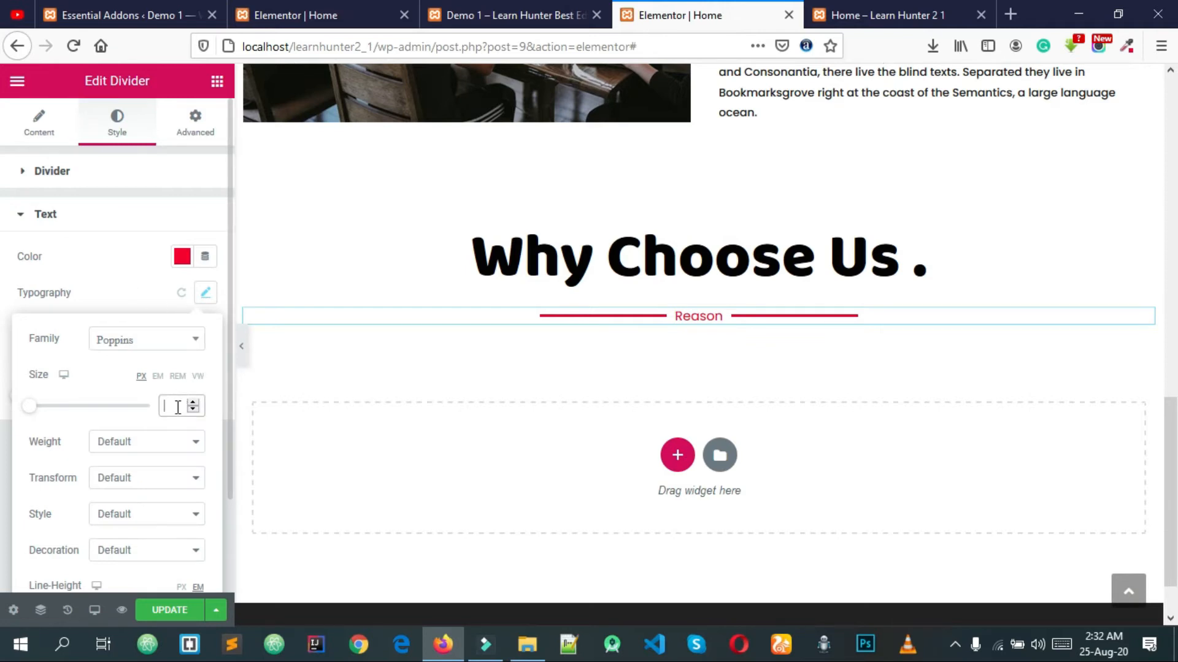
{"action": "type", "text": "16"}
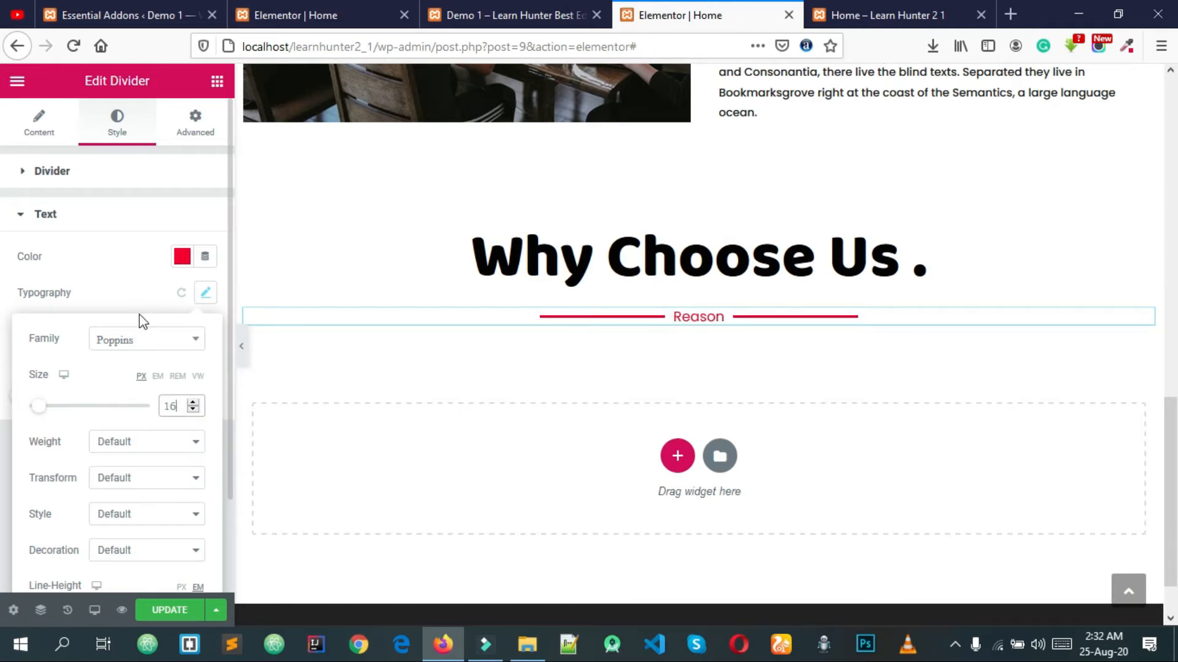
{"action": "left_click", "coordinate": [126, 450]}
{"action": "left_click", "coordinate": [130, 417]}
{"action": "left_click", "coordinate": [141, 450]}
{"action": "left_click", "coordinate": [127, 399]}
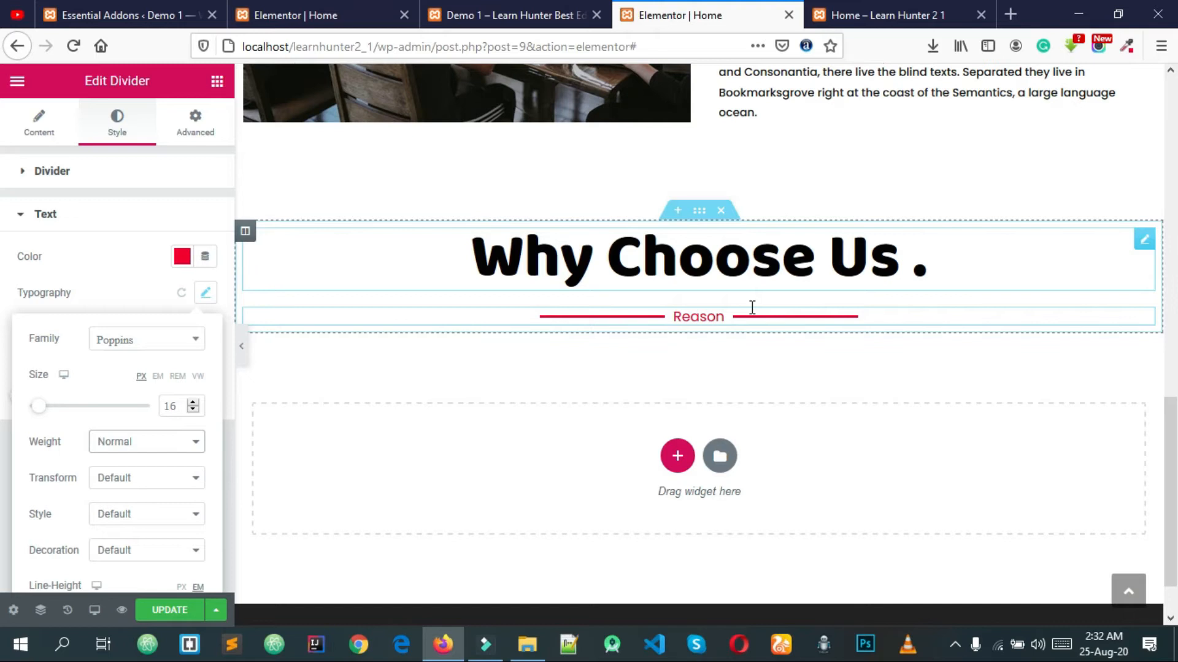
{"action": "scroll", "coordinate": [126, 526], "scroll_direction": "down", "scroll_amount": 2}
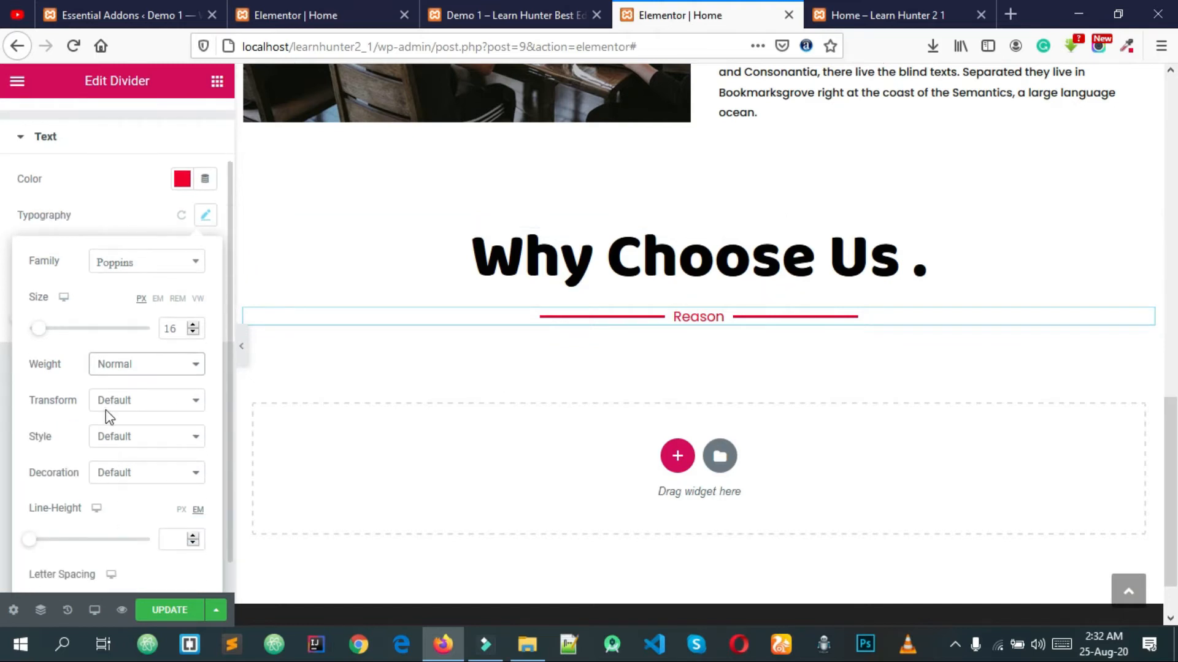
{"action": "left_click", "coordinate": [161, 216]}
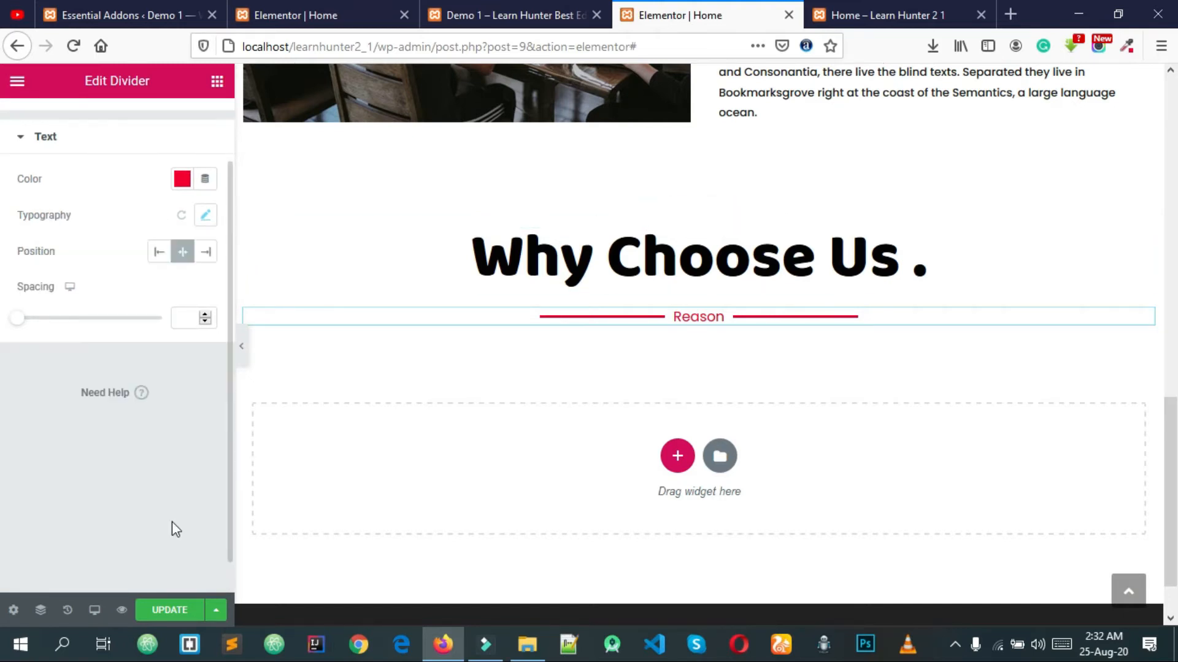
Step: Update the page and check the Why Choose Us heading and divider in the preview
{"action": "left_click", "coordinate": [167, 610]}
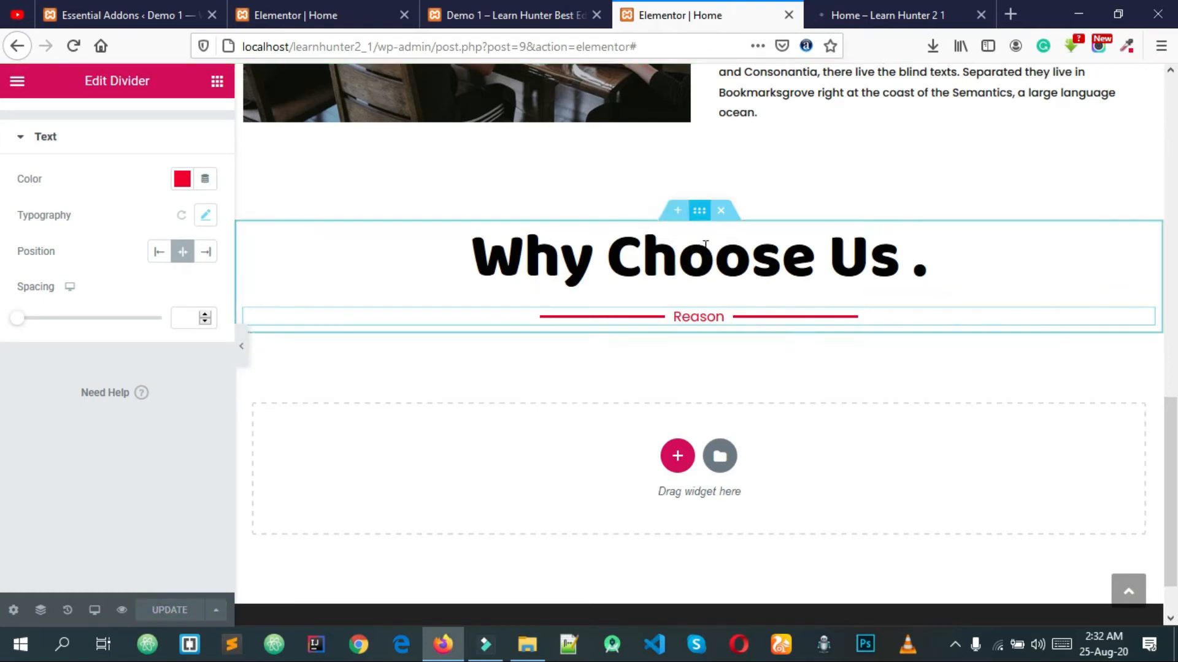
{"action": "left_click", "coordinate": [850, 22]}
{"action": "scroll", "coordinate": [741, 301], "scroll_direction": "down", "scroll_amount": 10}
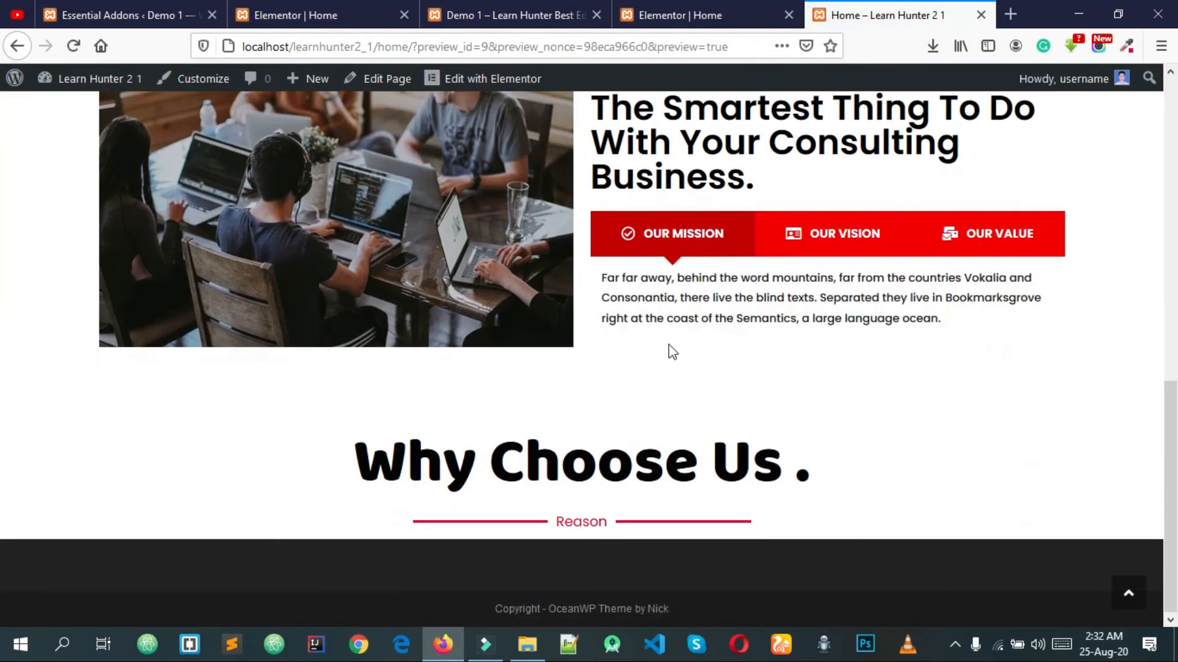
{"action": "left_click", "coordinate": [691, 18]}
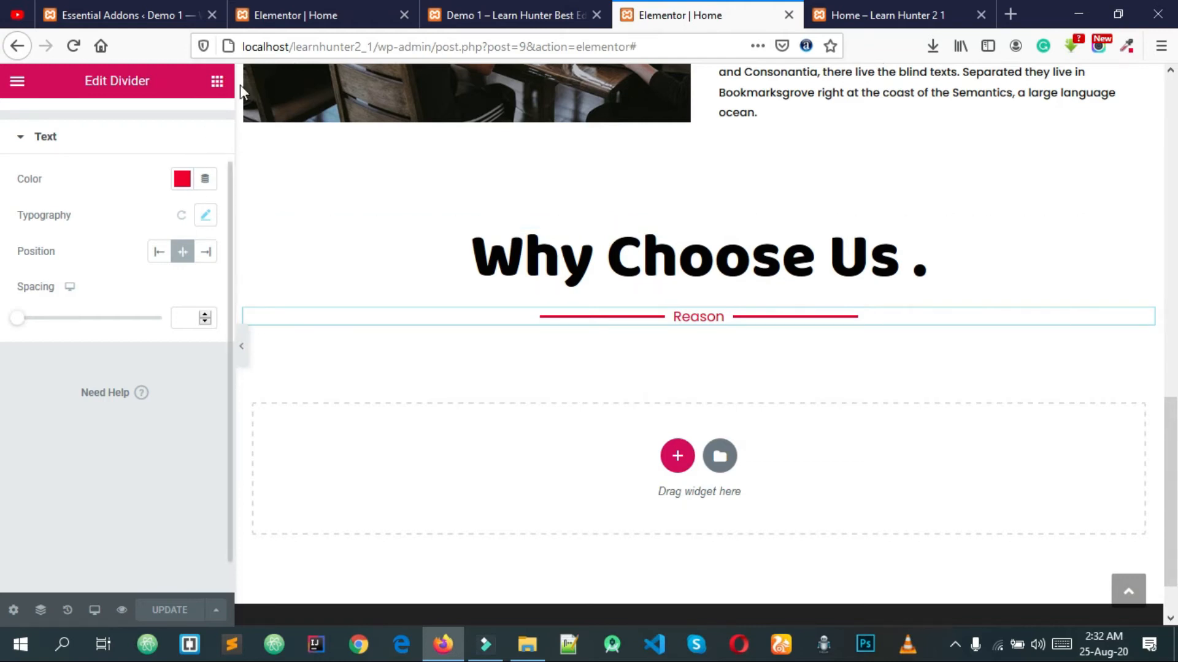
Step: Following the demo's three-box layout, add an inner section below the "Reason" divider and expand it to three columns
{"action": "left_click", "coordinate": [531, 27]}
{"action": "scroll", "coordinate": [489, 327], "scroll_direction": "down", "scroll_amount": 4}
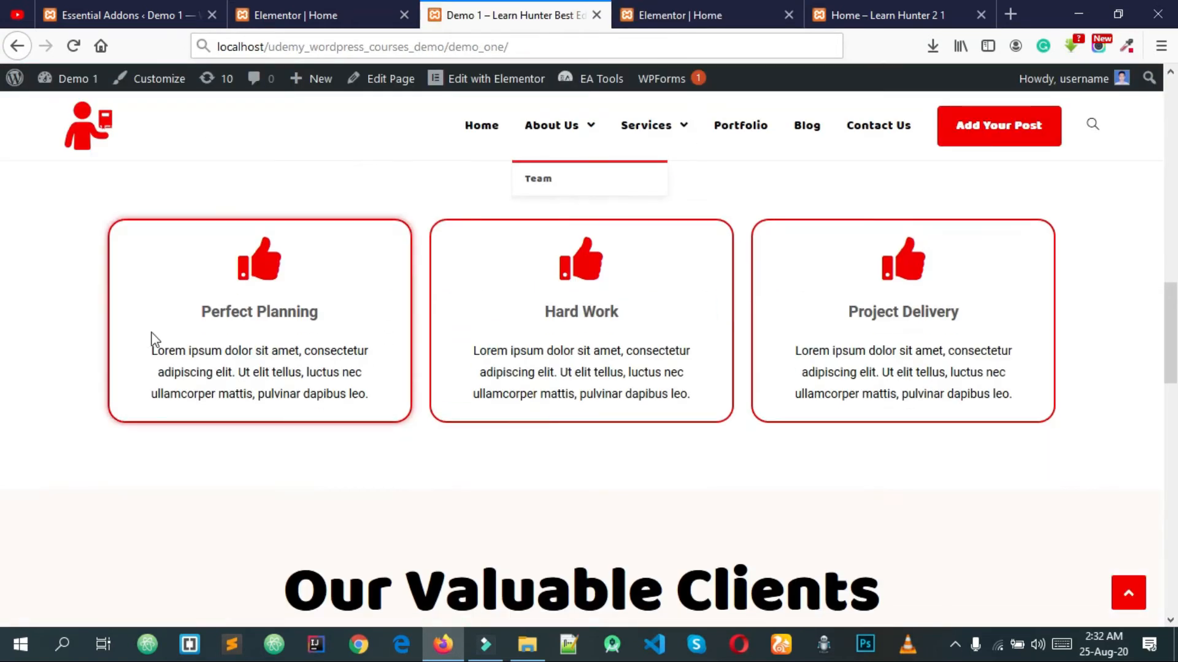
{"action": "left_click", "coordinate": [678, 14]}
{"action": "left_click_drag", "start_coordinate": [92, 255], "coordinate": [691, 319]}
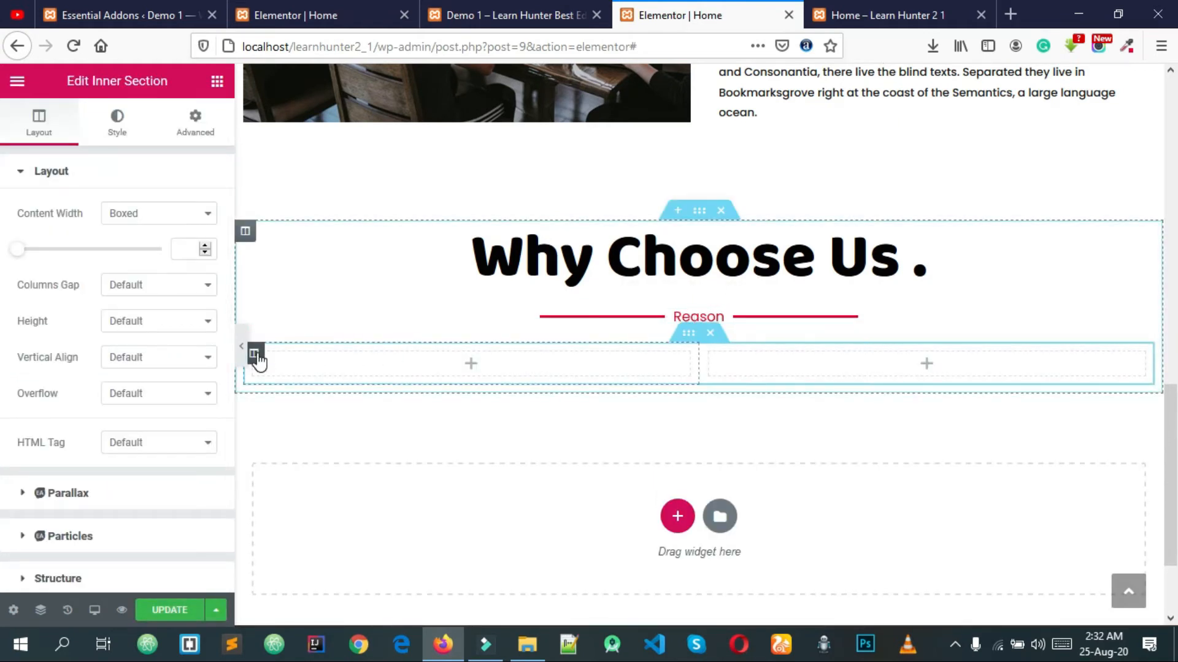
{"action": "right_click", "coordinate": [257, 357]}
{"action": "left_click", "coordinate": [327, 396]}
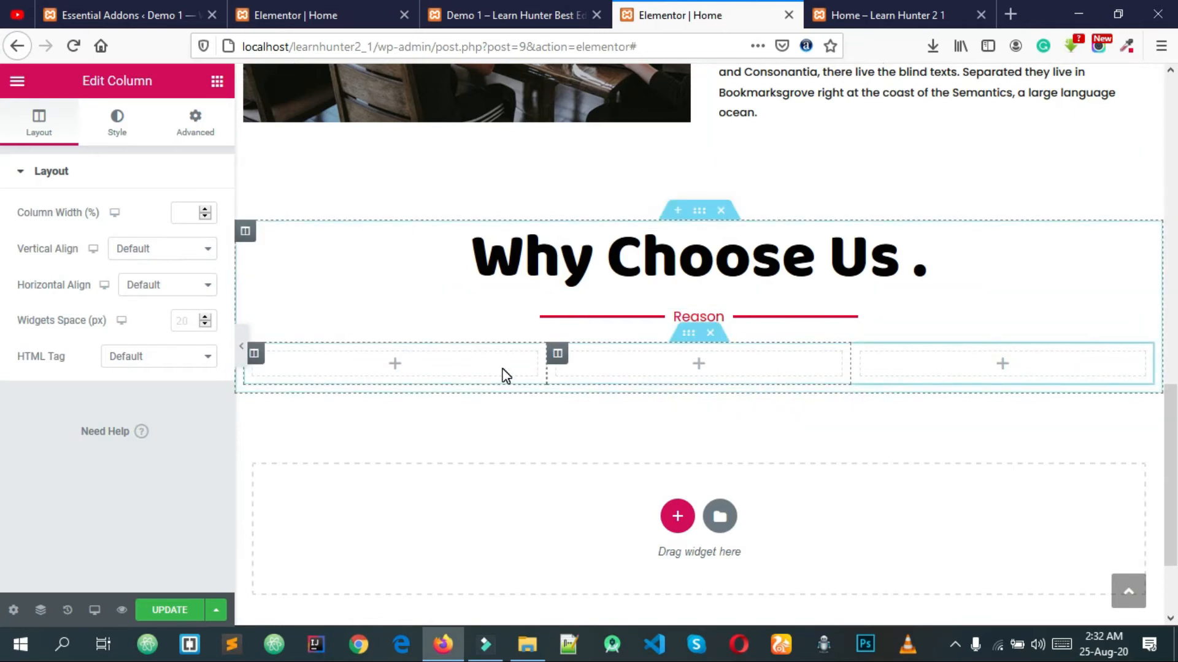
Step: Place an Icon Box widget in the first column of the inner section and compare it with the demo's boxes
{"action": "left_click", "coordinate": [217, 81]}
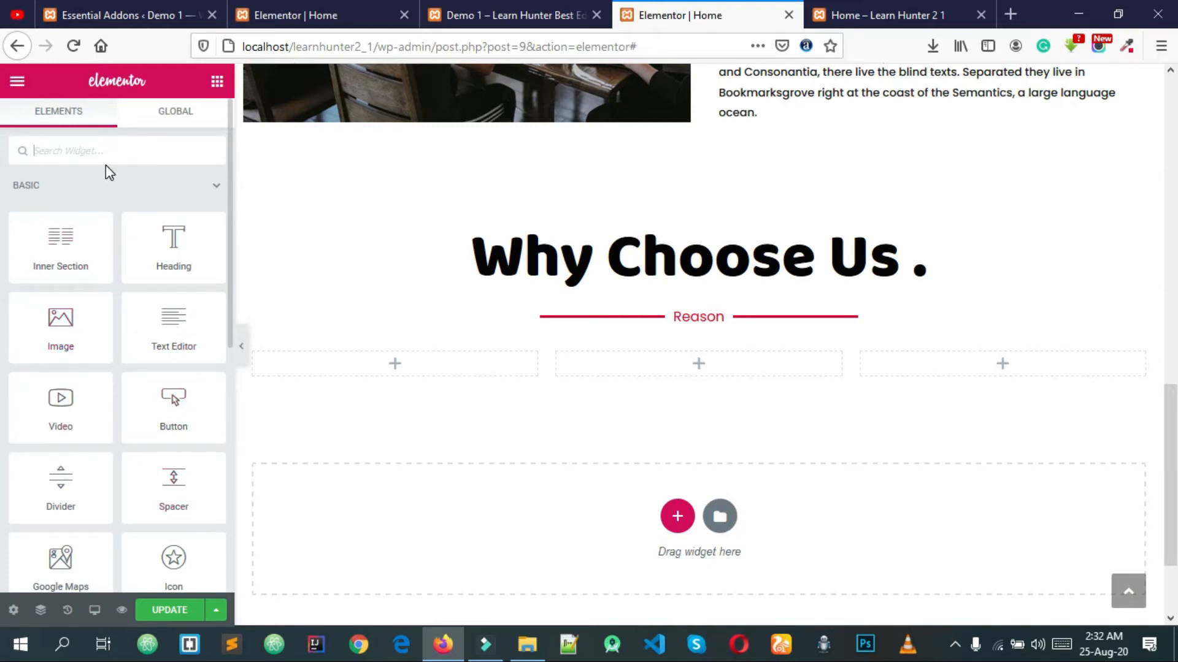
{"action": "type", "text": "icon"}
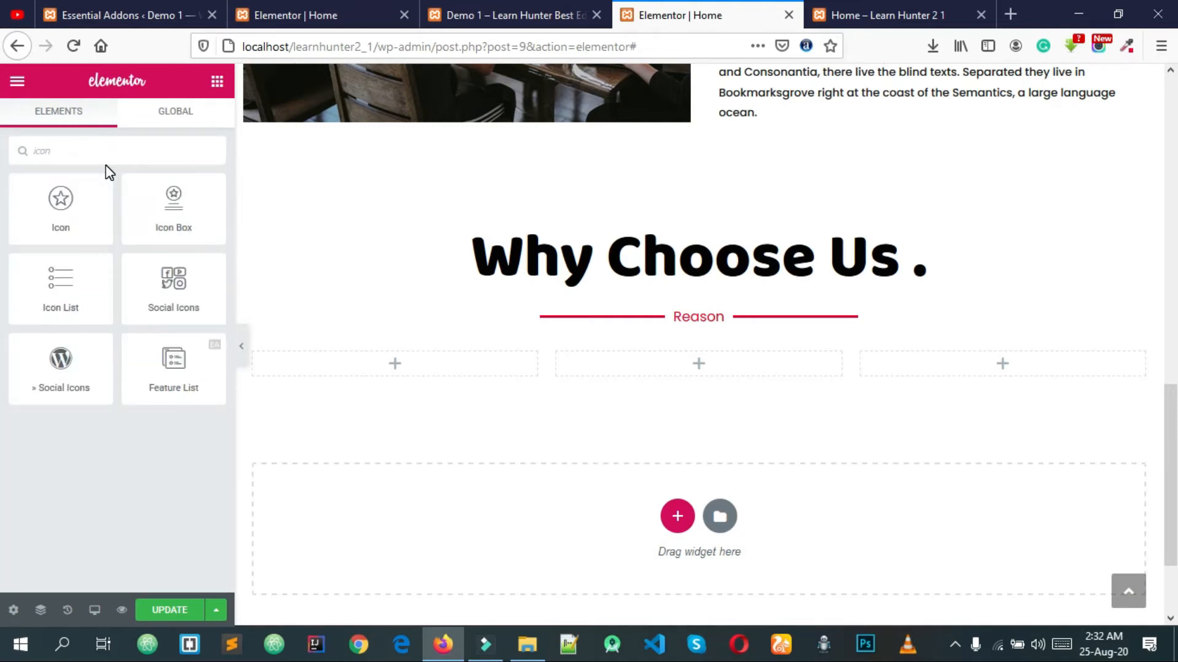
{"action": "left_click_drag", "start_coordinate": [174, 202], "coordinate": [358, 368]}
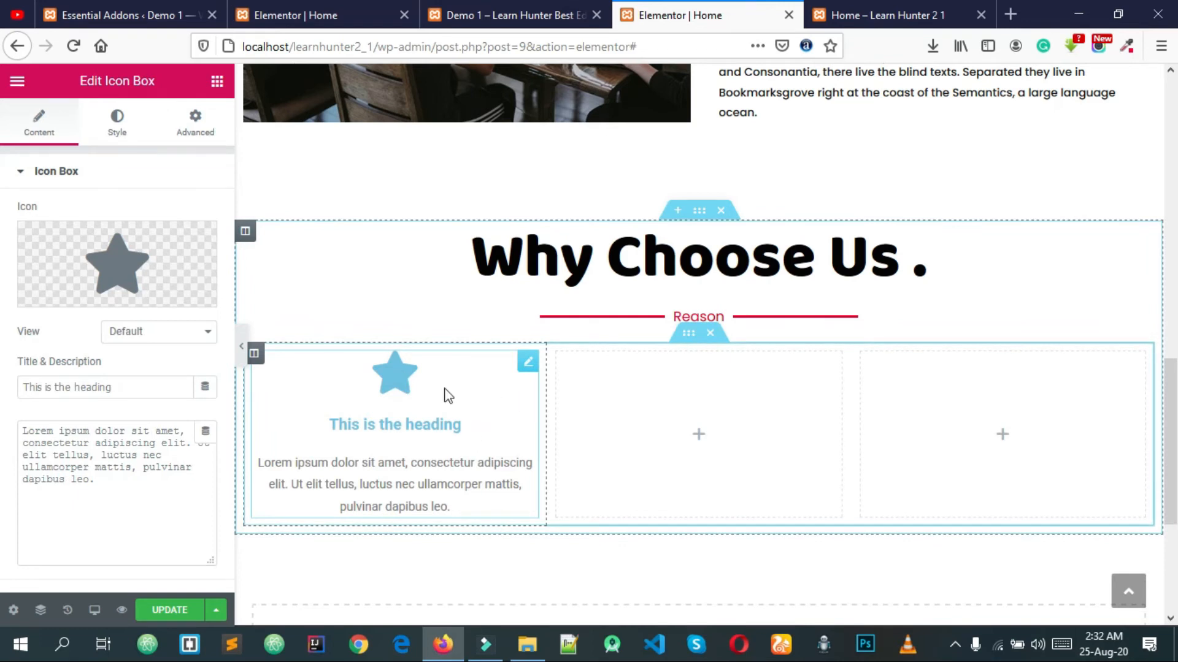
{"action": "left_click", "coordinate": [509, 18]}
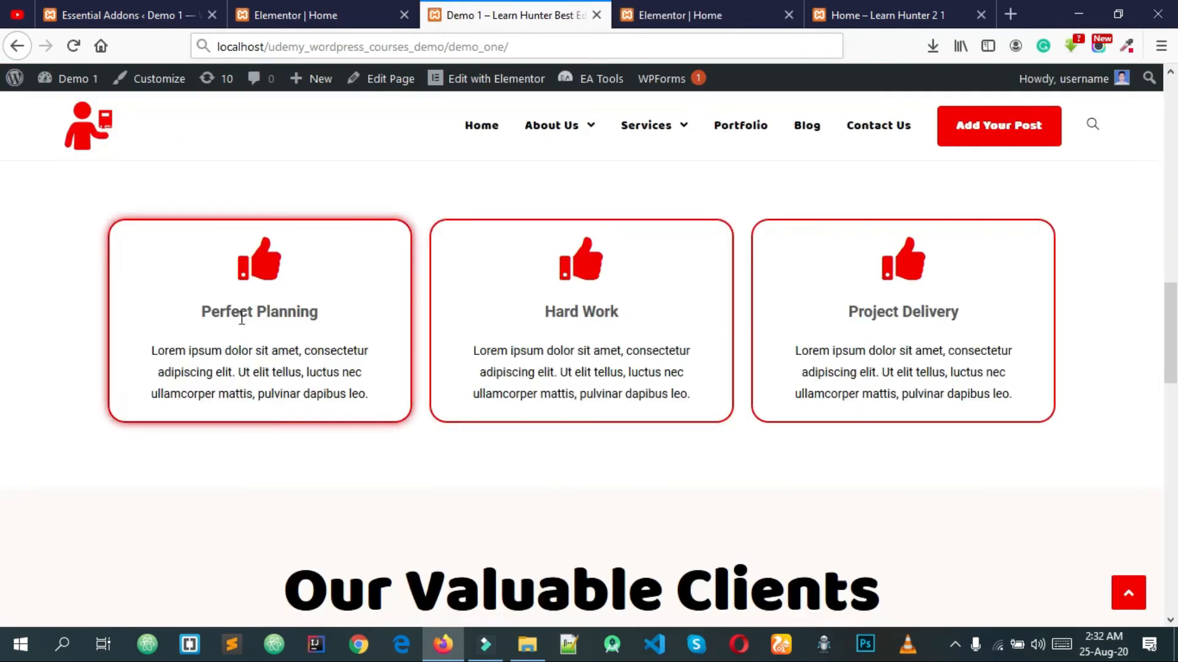
{"action": "left_click", "coordinate": [680, 17]}
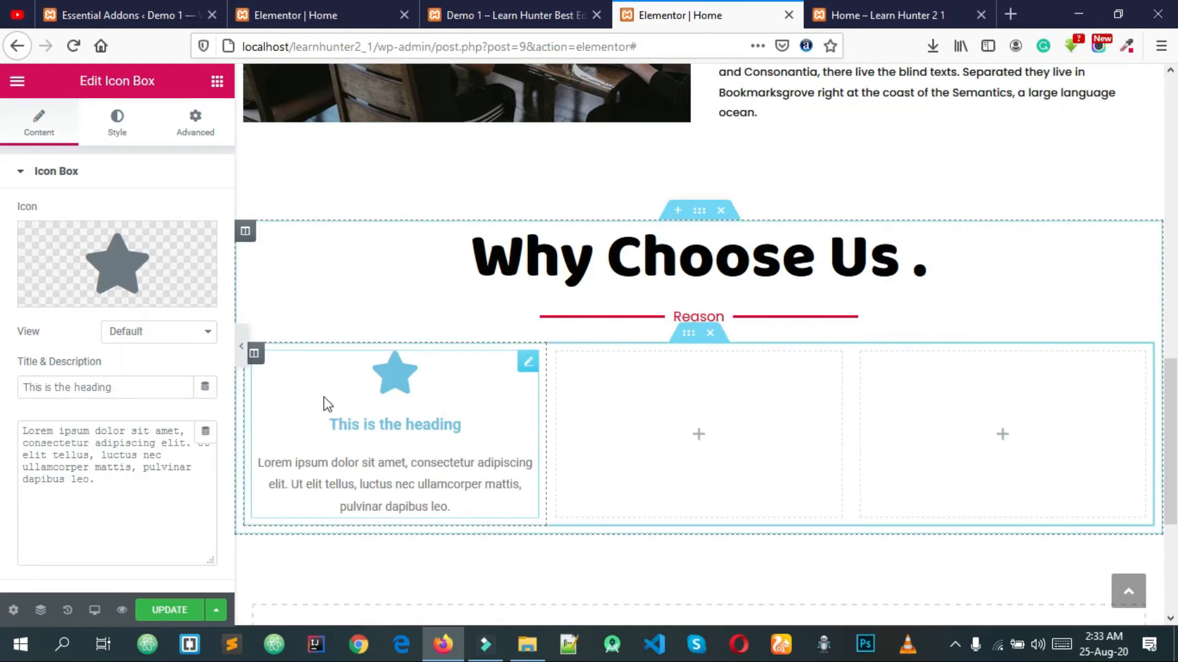
Step: Update the page and check the new icon box in the page preview
{"action": "left_click", "coordinate": [179, 612]}
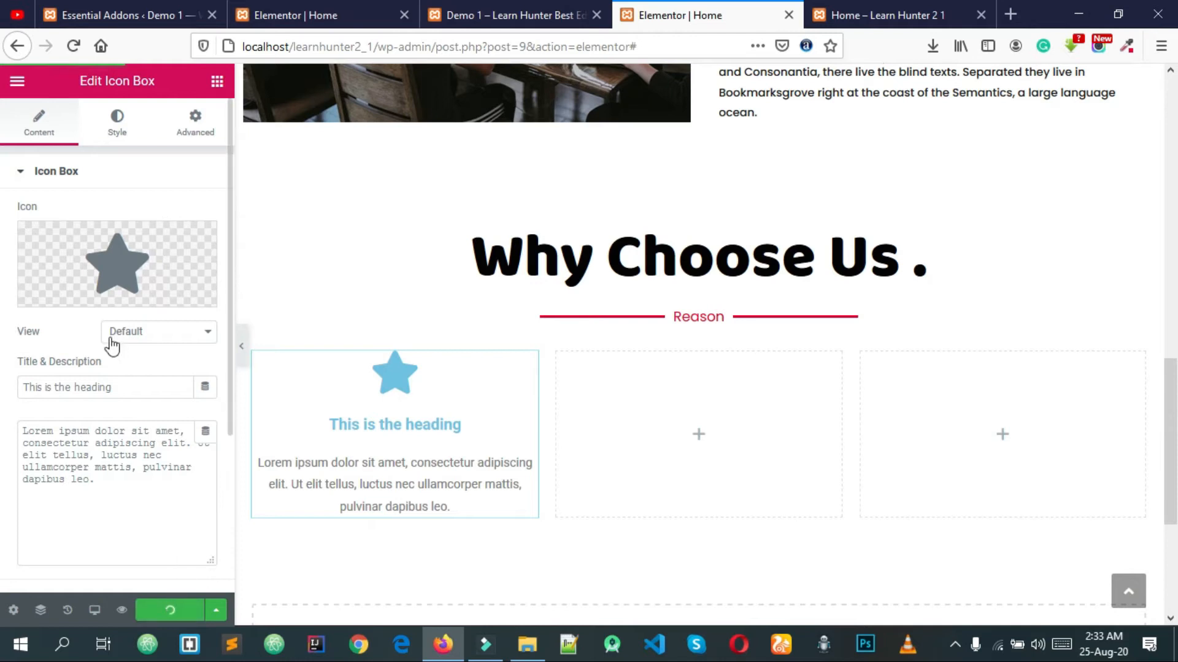
{"action": "scroll", "coordinate": [110, 343], "scroll_direction": "down", "scroll_amount": 2}
{"action": "left_click", "coordinate": [933, 14]}
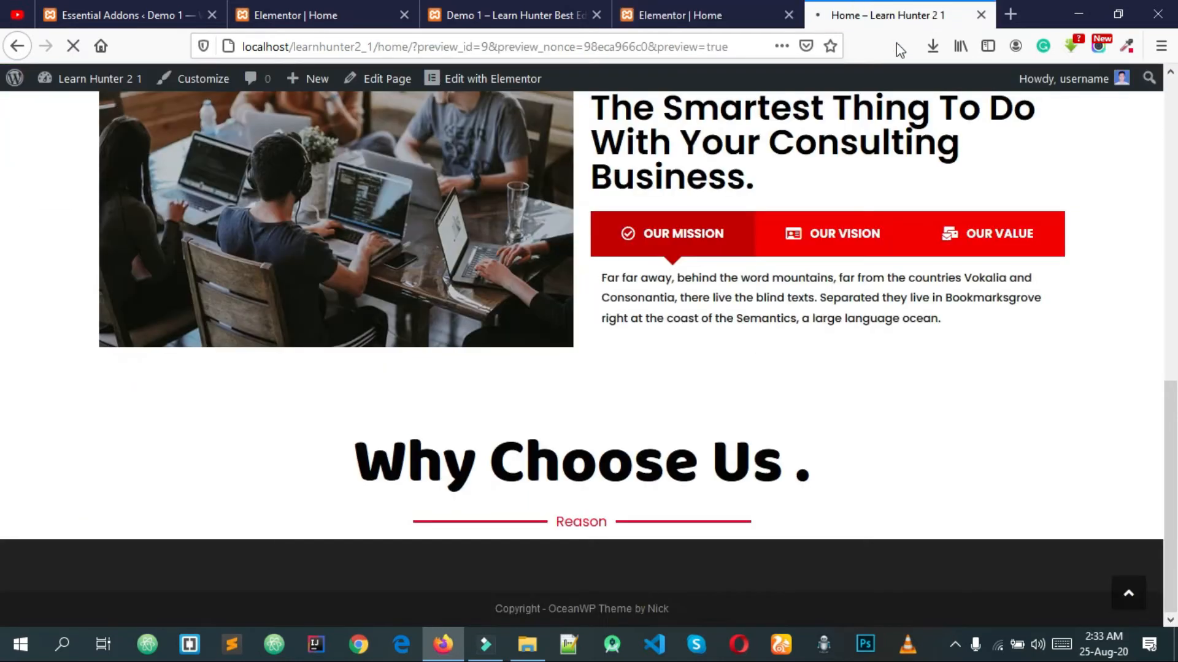
{"action": "scroll", "coordinate": [576, 359], "scroll_direction": "down", "scroll_amount": 10}
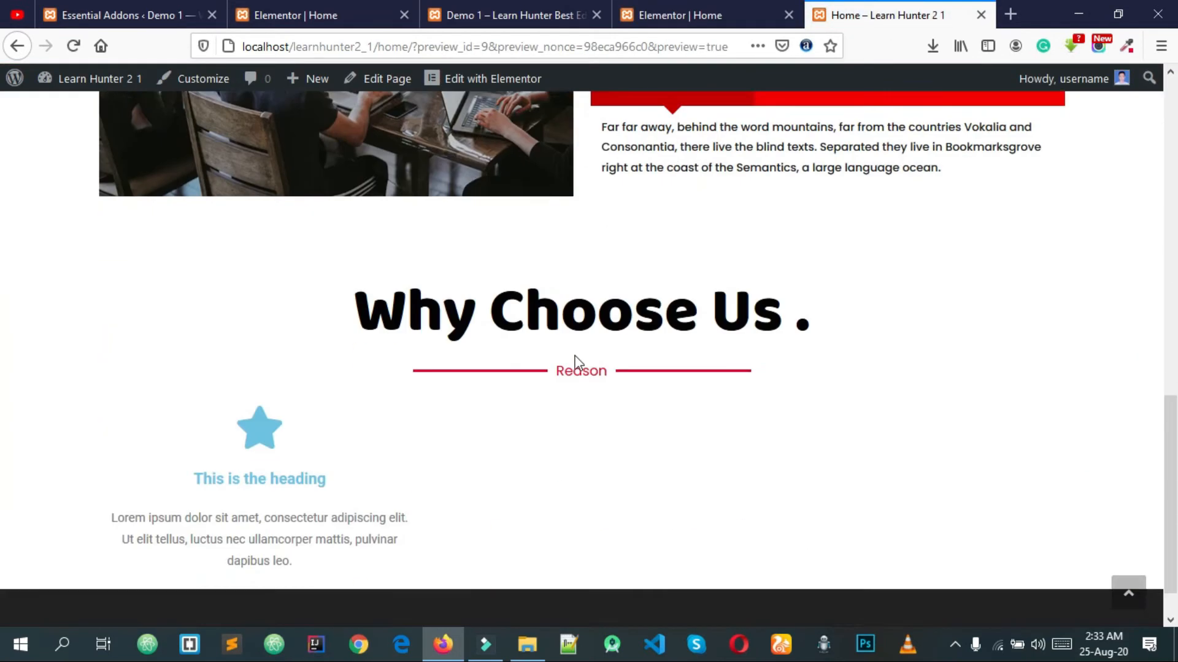
{"action": "left_click", "coordinate": [767, 22]}
{"action": "scroll", "coordinate": [612, 322], "scroll_direction": "down", "scroll_amount": 3}
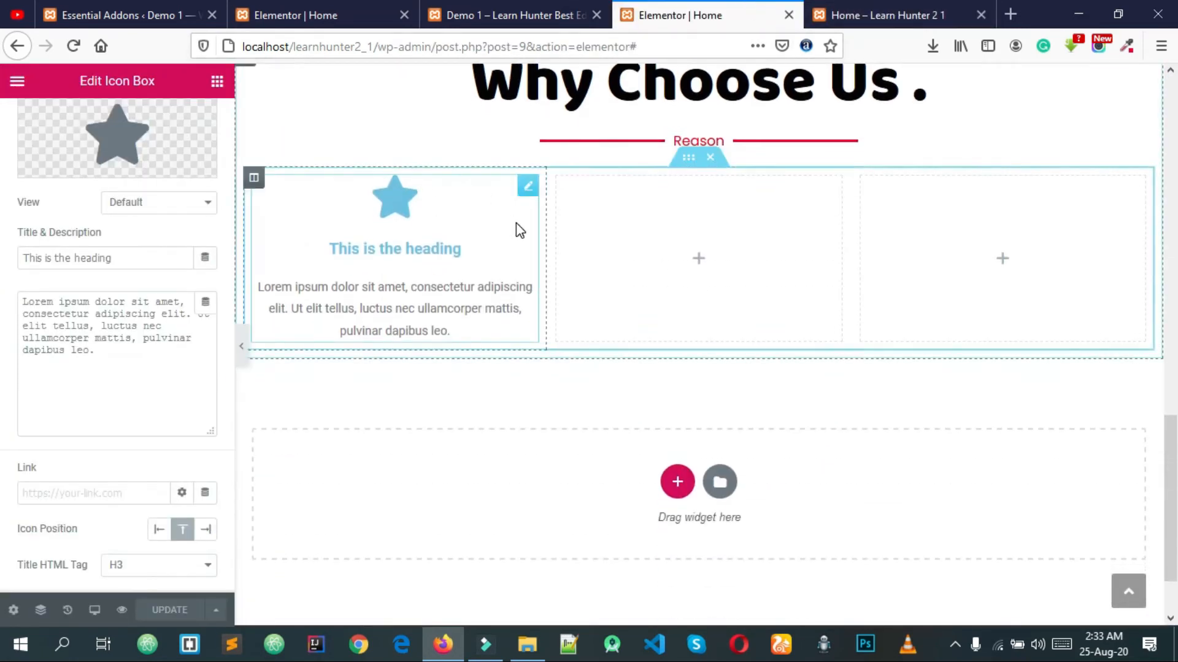
{"action": "scroll", "coordinate": [516, 223], "scroll_direction": "up", "scroll_amount": 2}
{"action": "left_click", "coordinate": [881, 15]}
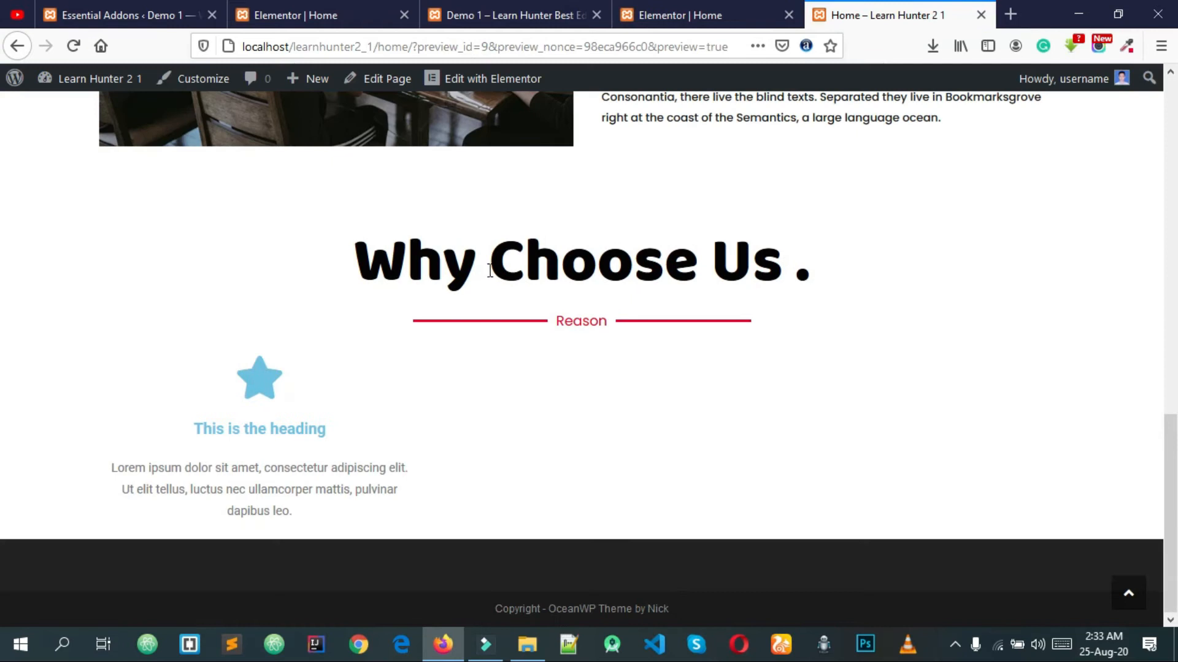
Step: Examine the spacing around the demo's Why Choose Us section and its three boxes
{"action": "left_click", "coordinate": [538, 7]}
{"action": "scroll", "coordinate": [628, 284], "scroll_direction": "up", "scroll_amount": 2}
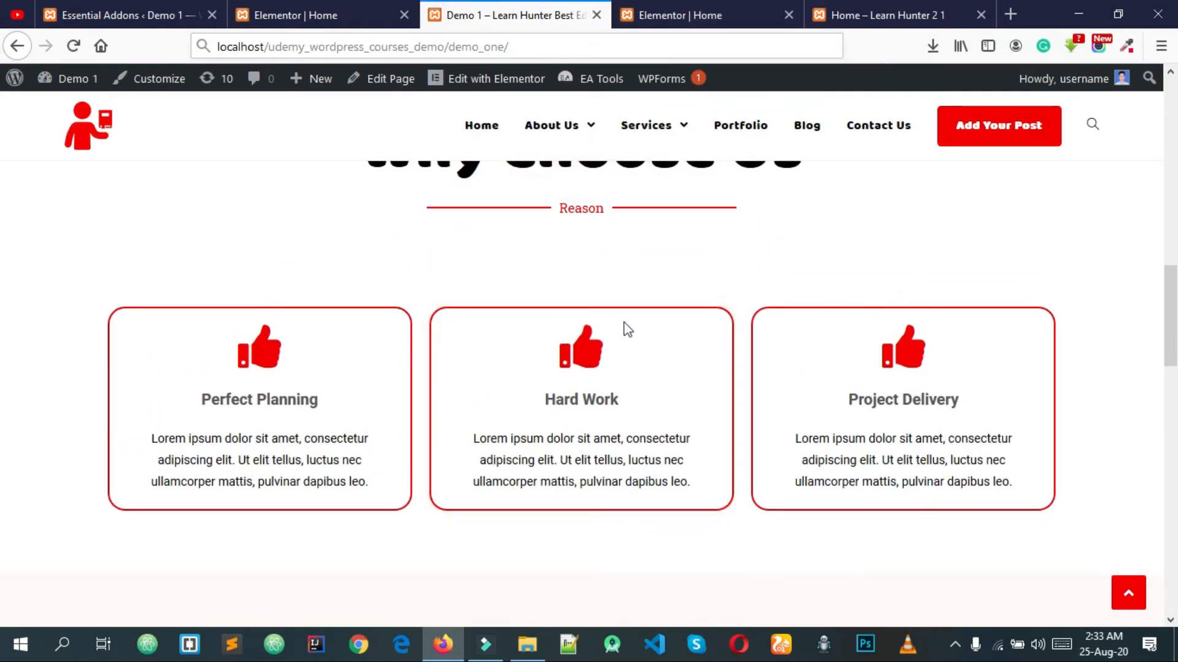
{"action": "scroll", "coordinate": [614, 350], "scroll_direction": "down", "scroll_amount": 1}
{"action": "scroll", "coordinate": [607, 368], "scroll_direction": "up", "scroll_amount": 2}
{"action": "scroll", "coordinate": [619, 319], "scroll_direction": "up", "scroll_amount": 2}
{"action": "scroll", "coordinate": [662, 375], "scroll_direction": "up", "scroll_amount": 2}
{"action": "scroll", "coordinate": [675, 378], "scroll_direction": "down", "scroll_amount": 3}
{"action": "left_click", "coordinate": [715, 7]}
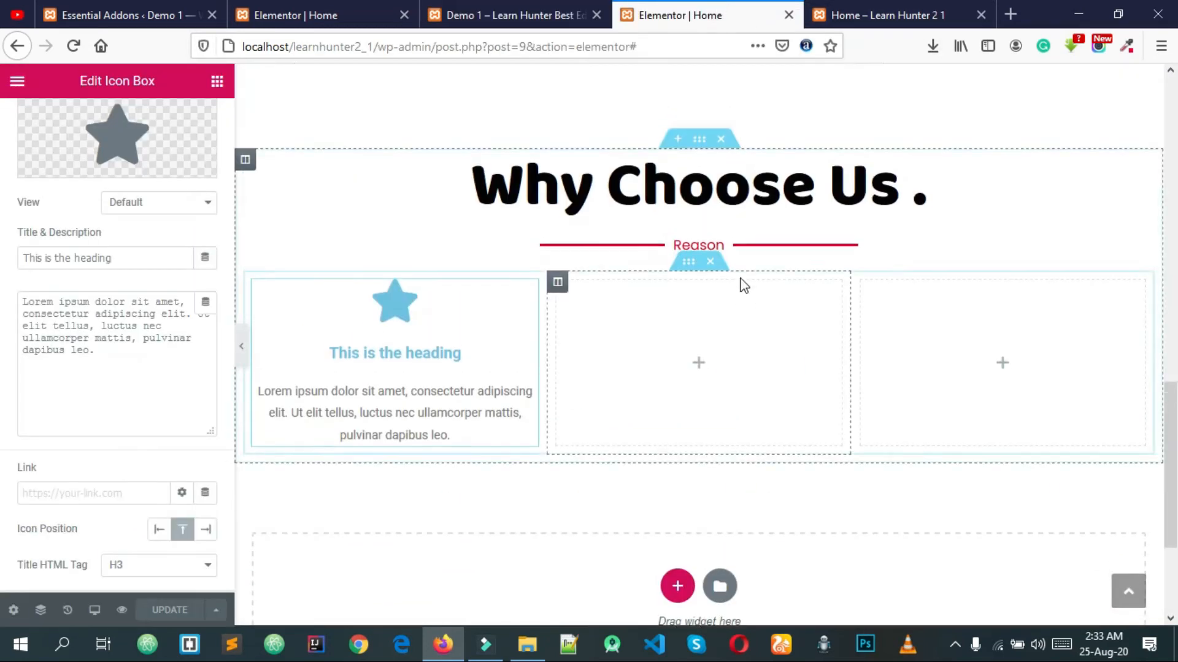
Step: Unlink the Why Choose Us section's padding values and set its top and bottom padding to 50 px
{"action": "scroll", "coordinate": [744, 285], "scroll_direction": "up", "scroll_amount": 2}
{"action": "left_click", "coordinate": [699, 300]}
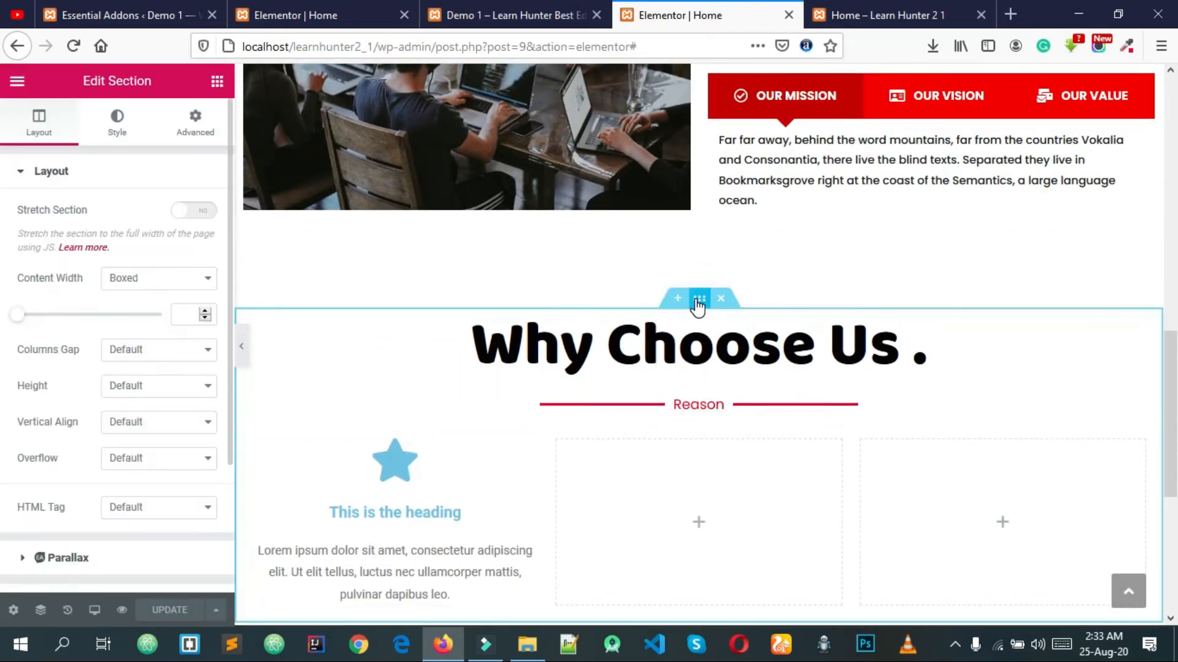
{"action": "left_click", "coordinate": [117, 136]}
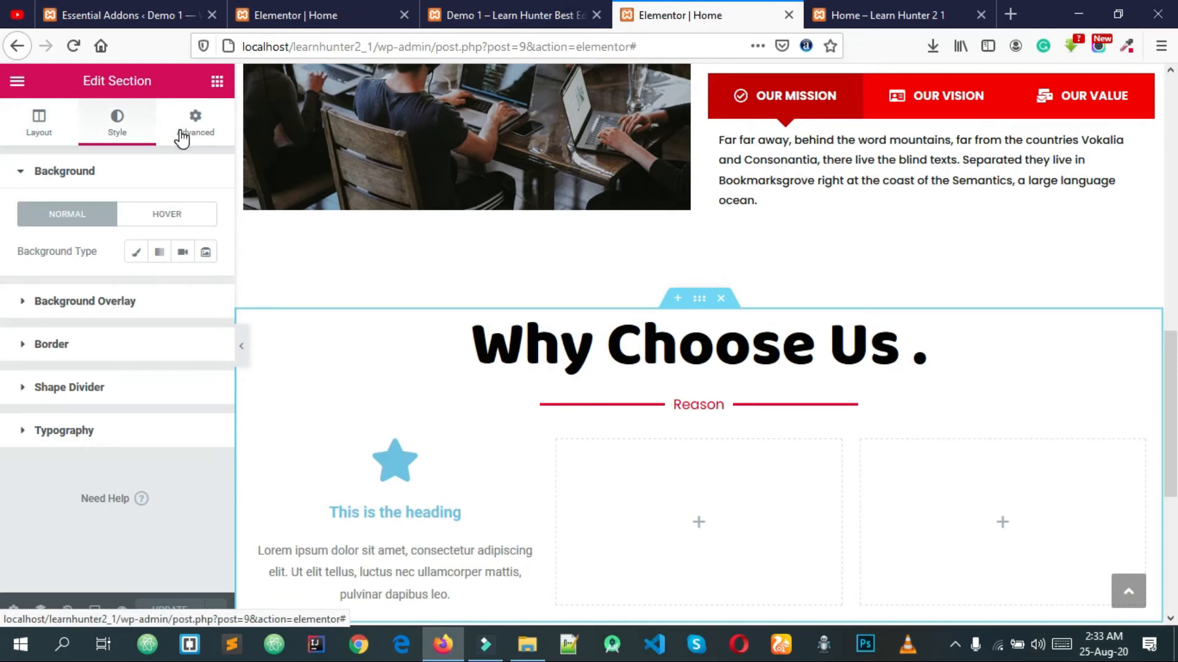
{"action": "left_click", "coordinate": [187, 131]}
{"action": "left_click", "coordinate": [197, 324]}
{"action": "double_click", "coordinate": [18, 325]}
{"action": "type", "text": "50"}
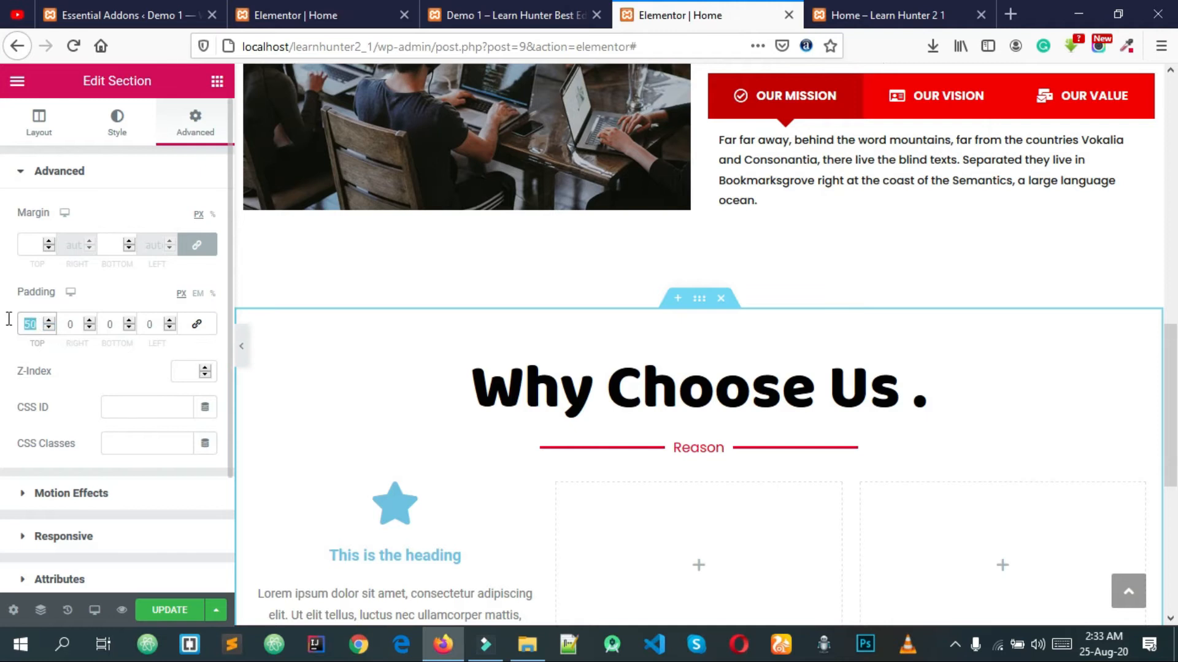
{"action": "type", "text": "80"}
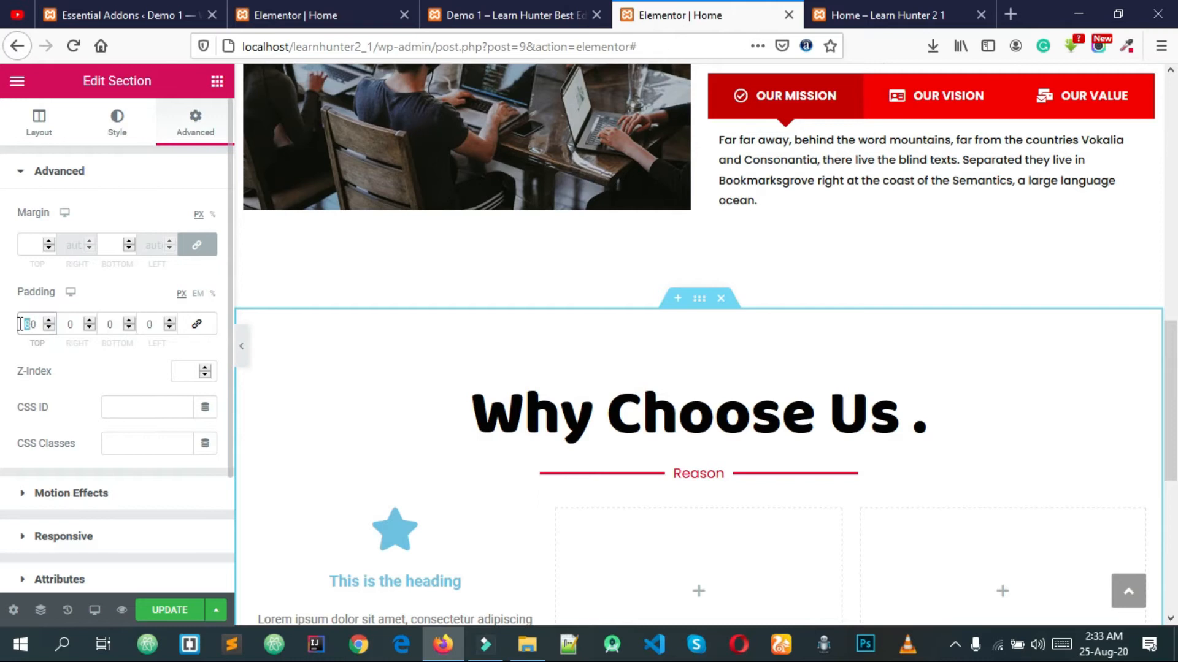
{"action": "type", "text": "5"}
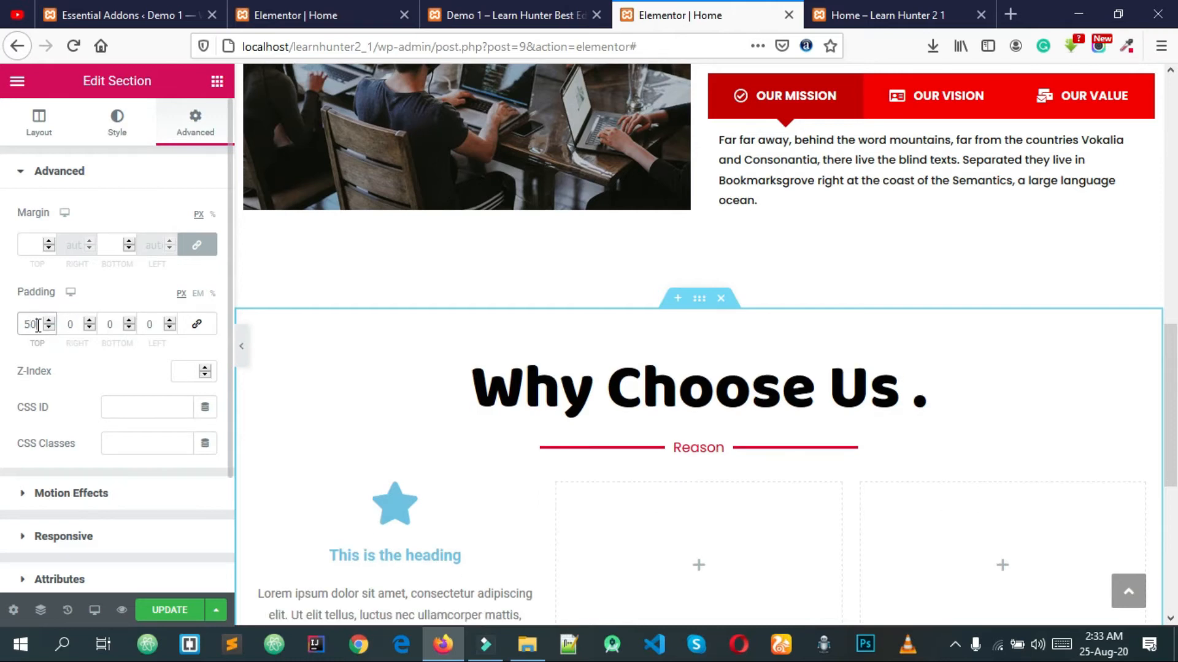
{"action": "double_click", "coordinate": [113, 325]}
{"action": "type", "text": "50"}
{"action": "scroll", "coordinate": [805, 403], "scroll_direction": "down", "scroll_amount": 5}
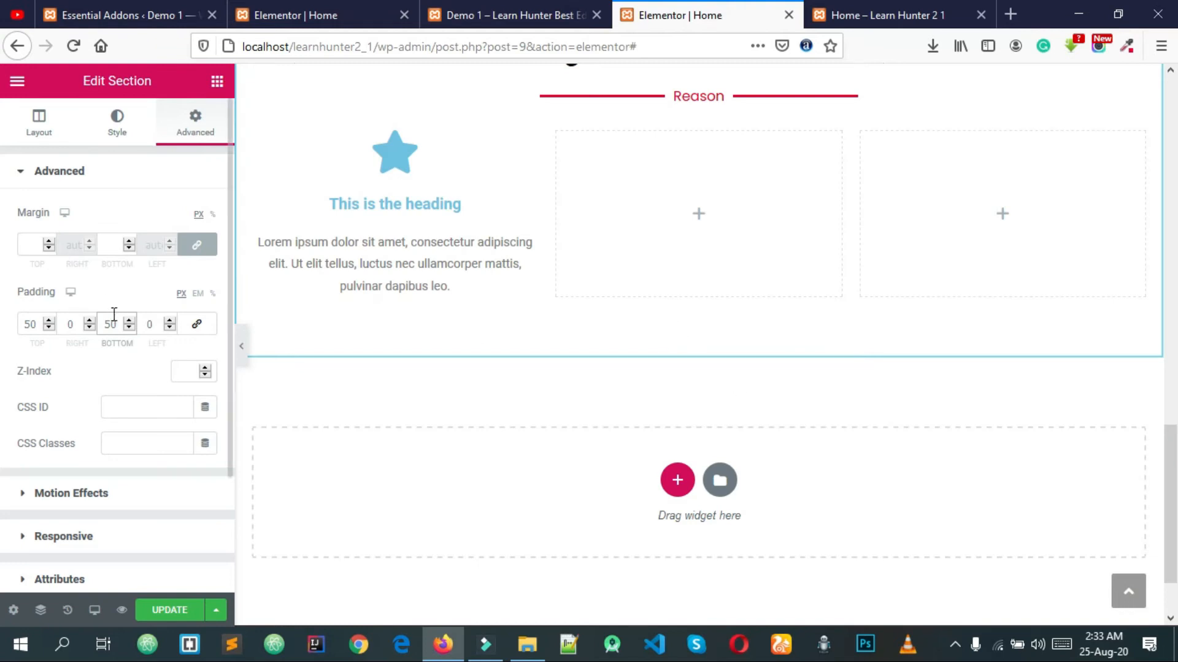
Step: Set the Why Choose Us section's bottom padding to 80 px, update the page and check the spacing in the preview
{"action": "type", "text": "8"}
{"action": "left_click", "coordinate": [143, 367]}
{"action": "left_click", "coordinate": [170, 611]}
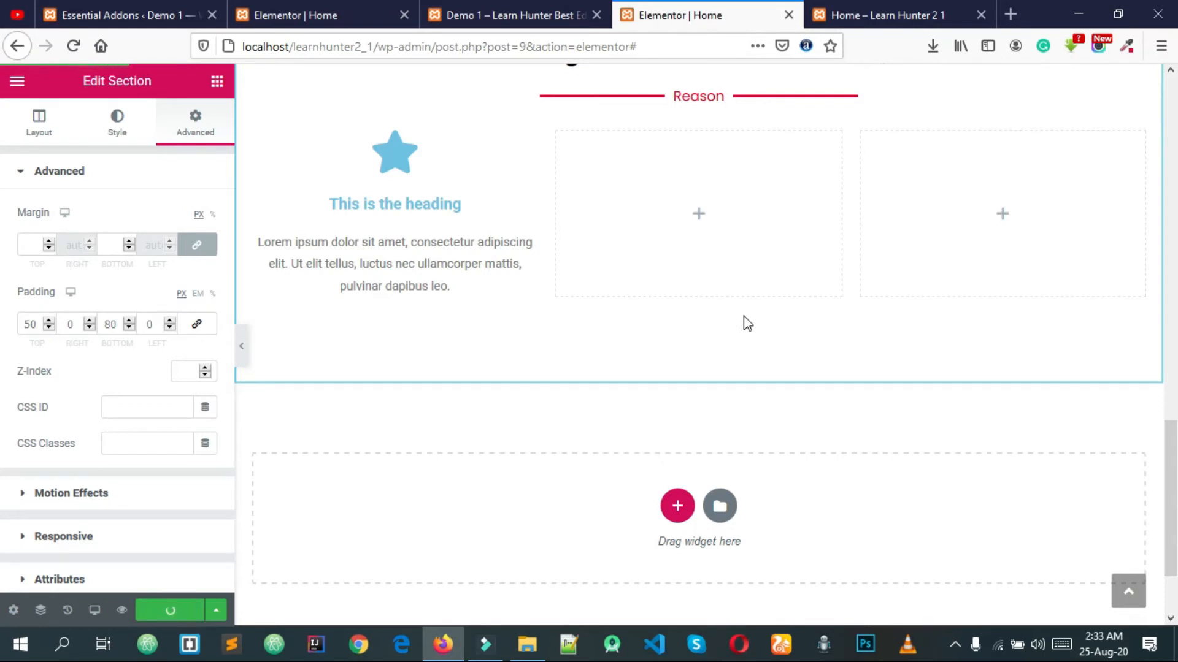
{"action": "left_click", "coordinate": [846, 14]}
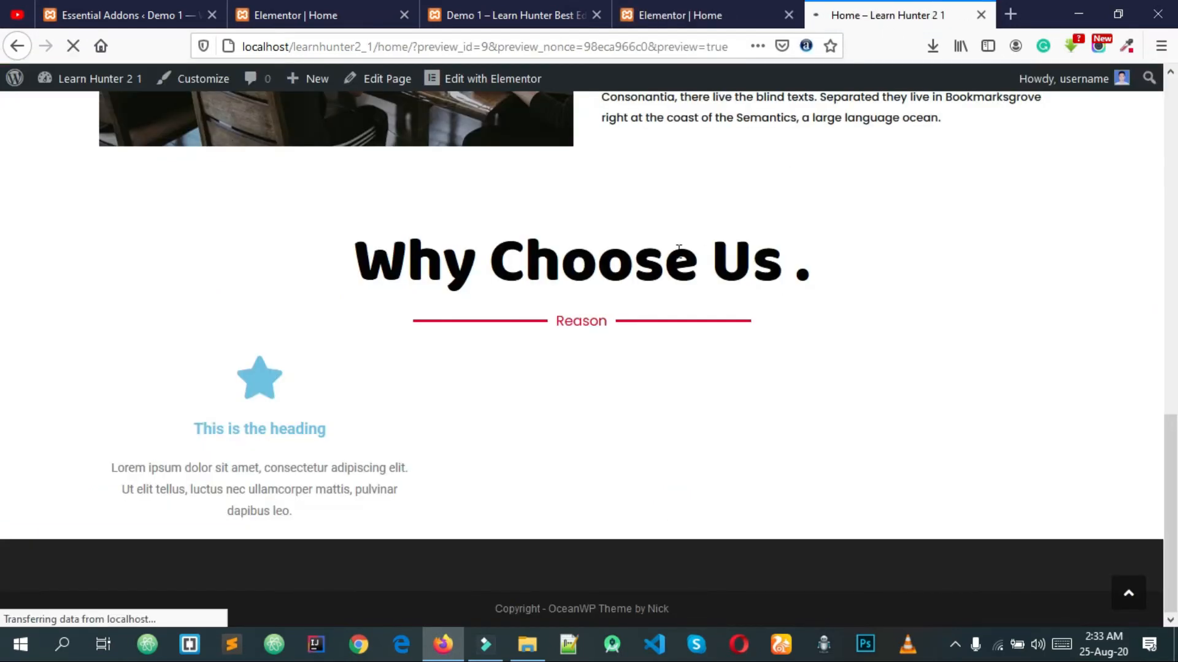
{"action": "scroll", "coordinate": [678, 255], "scroll_direction": "down", "scroll_amount": 15}
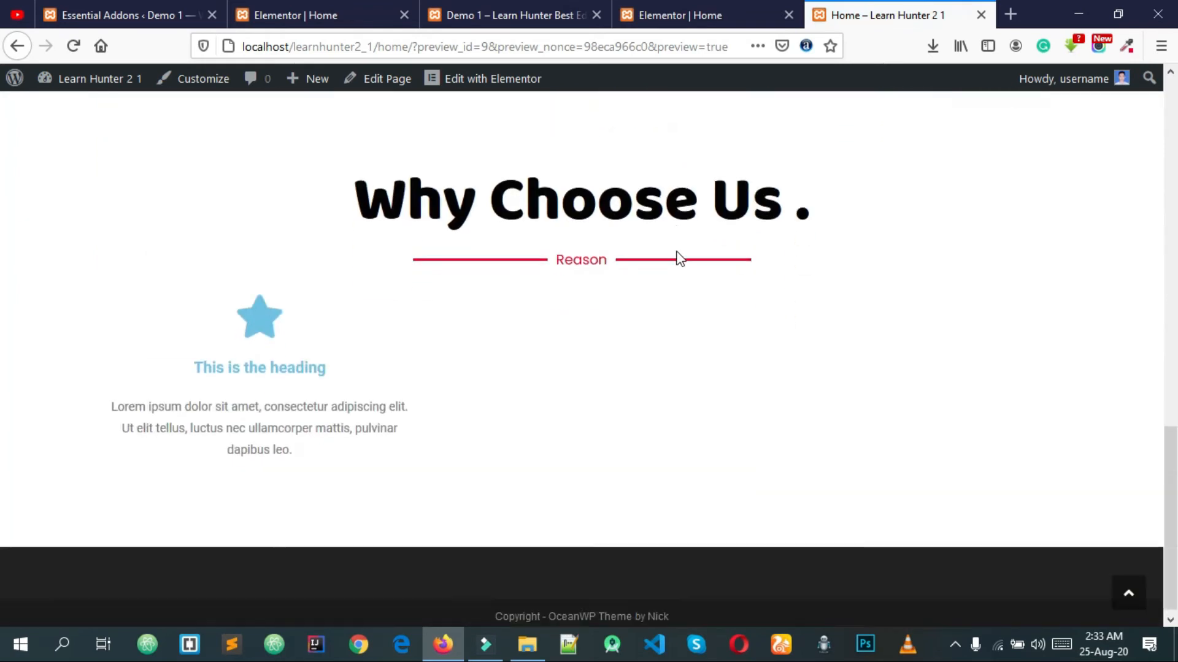
{"action": "left_click", "coordinate": [768, 7]}
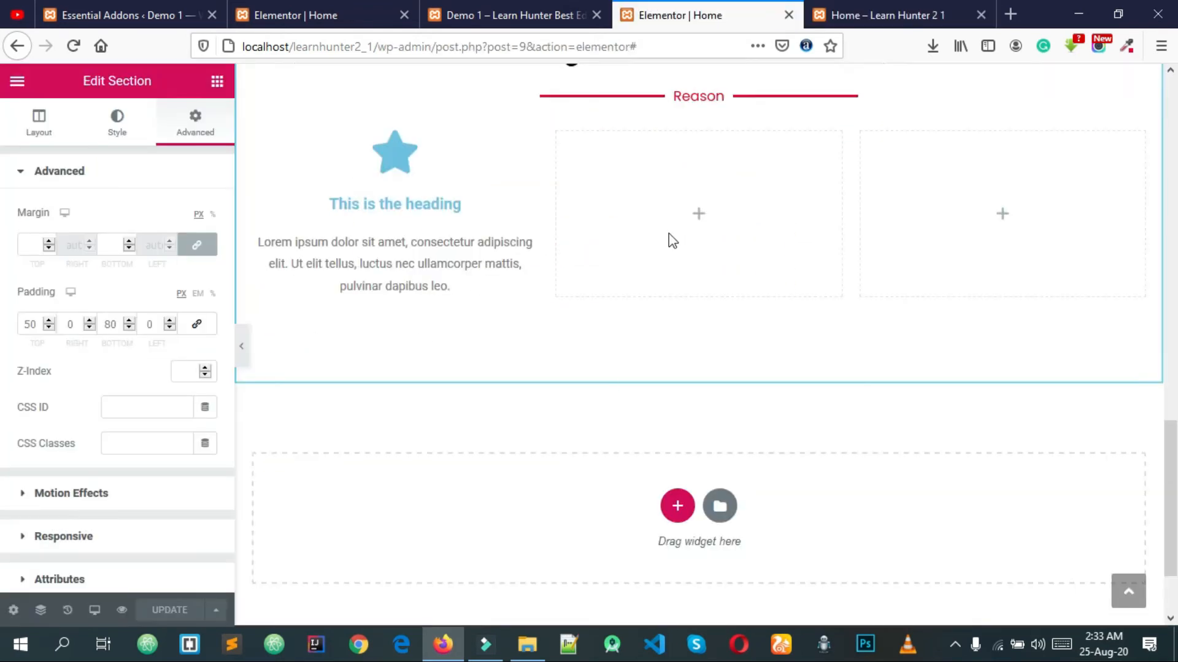
Step: Place a Spacer widget between the Reason divider and the three-column inner section and set its space to 25 px
{"action": "scroll", "coordinate": [671, 245], "scroll_direction": "up", "scroll_amount": 3}
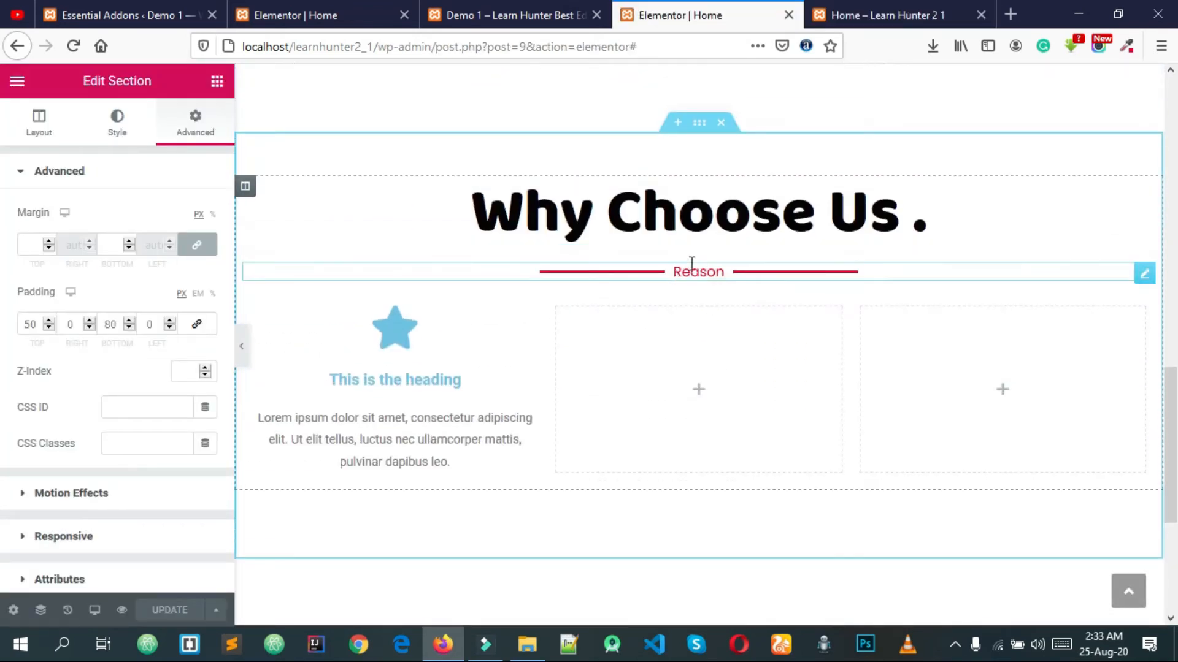
{"action": "left_click", "coordinate": [216, 82]}
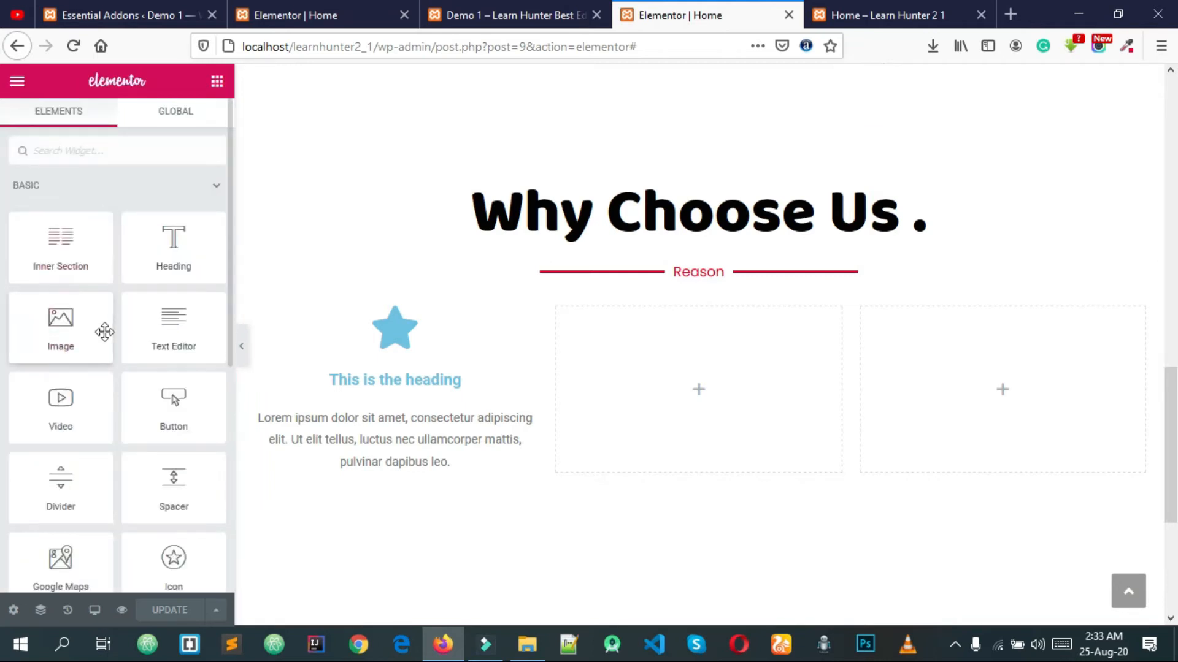
{"action": "left_click_drag", "start_coordinate": [174, 484], "coordinate": [660, 281]}
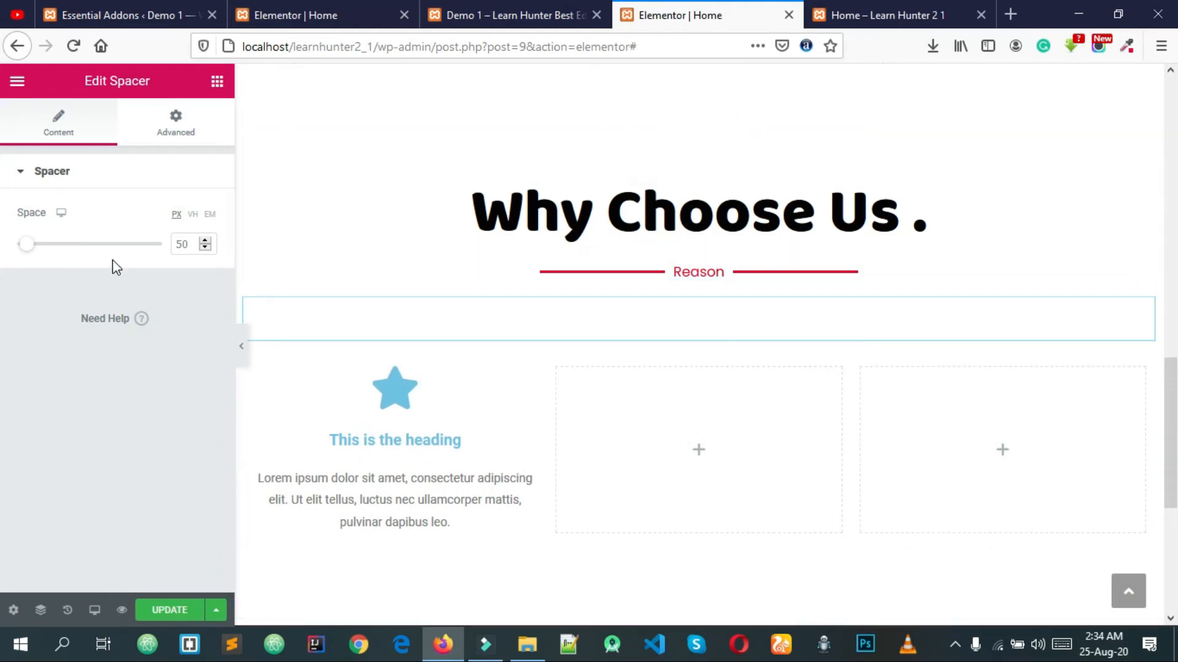
{"action": "left_click_drag", "start_coordinate": [30, 251], "coordinate": [25, 250]}
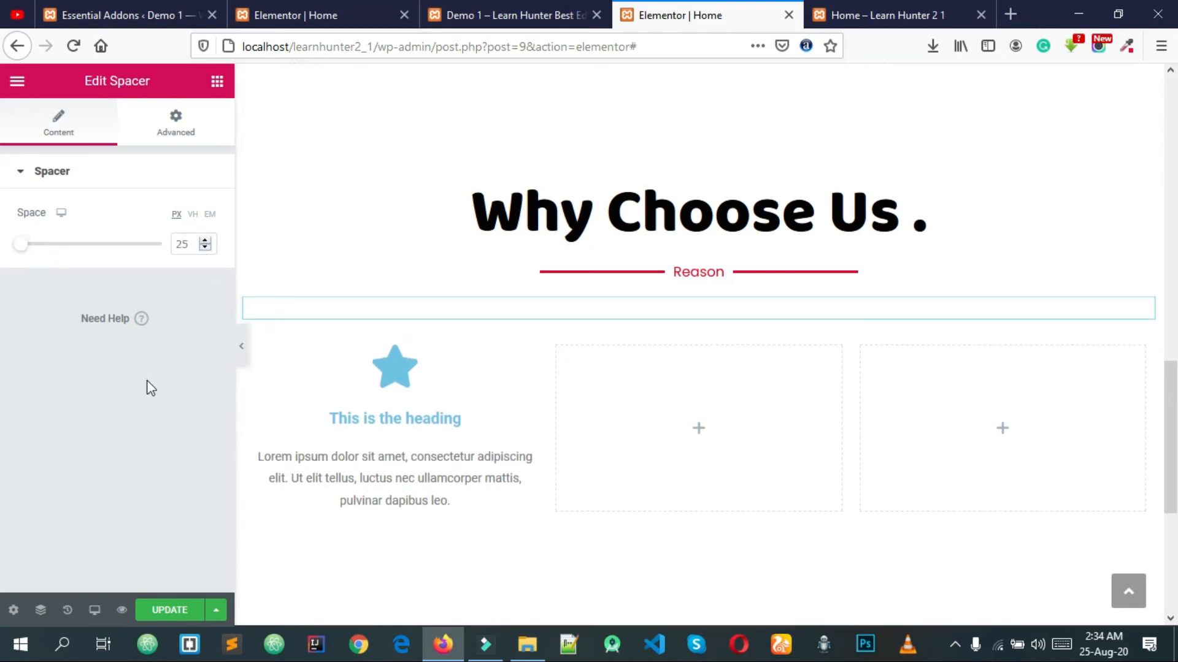
Step: Update the page and compare the spacing below the divider in the preview with the demo page
{"action": "left_click", "coordinate": [158, 611]}
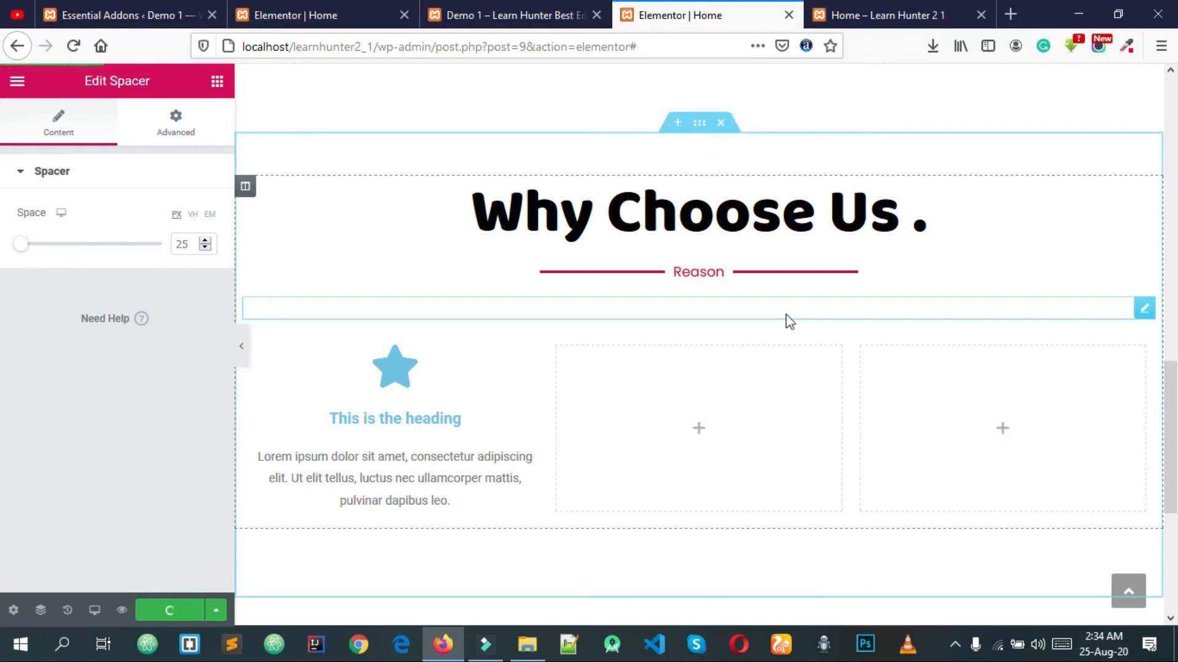
{"action": "left_click", "coordinate": [874, 25]}
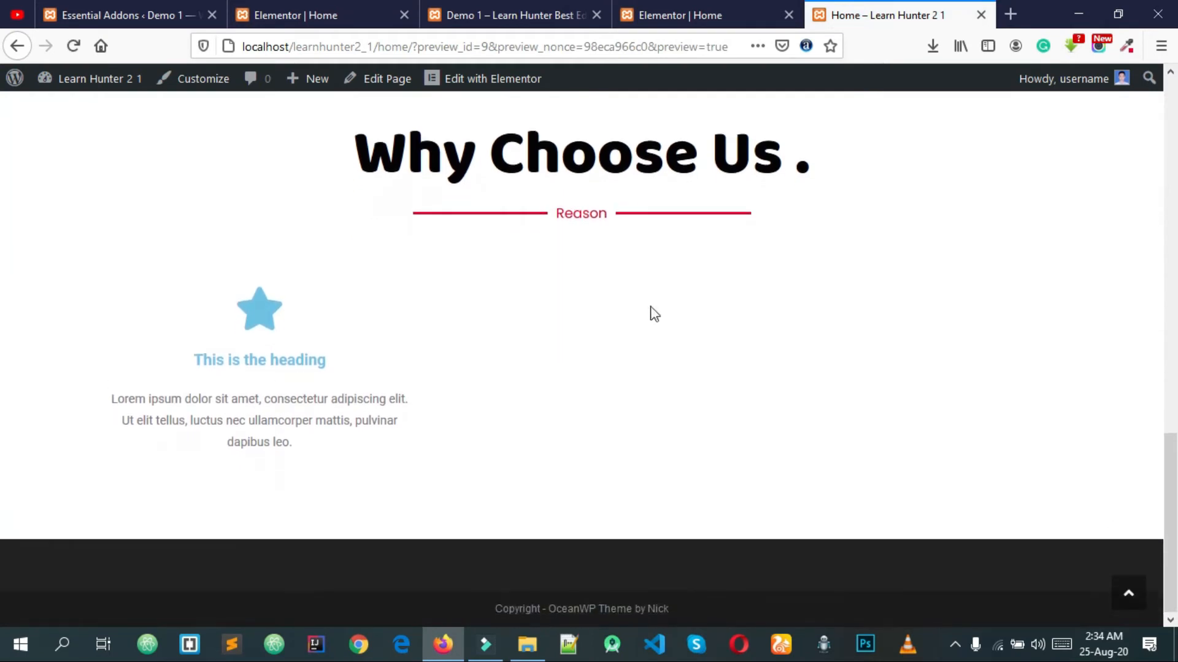
{"action": "left_click", "coordinate": [727, 12]}
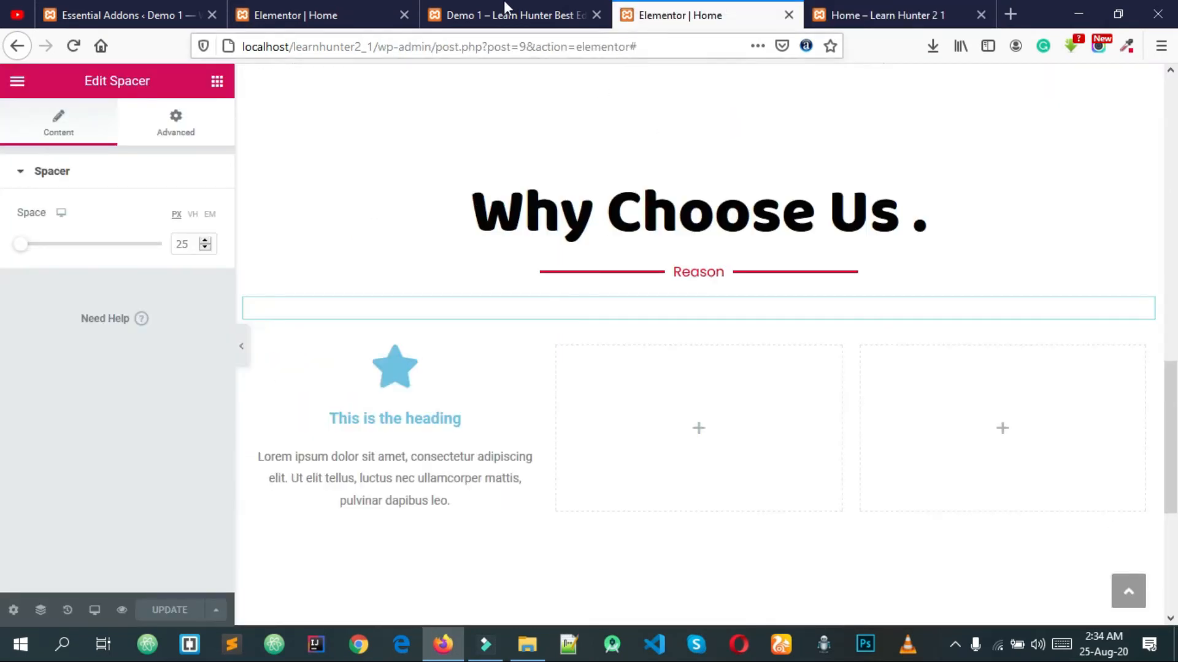
{"action": "left_click", "coordinate": [508, 8]}
{"action": "left_click", "coordinate": [738, 9]}
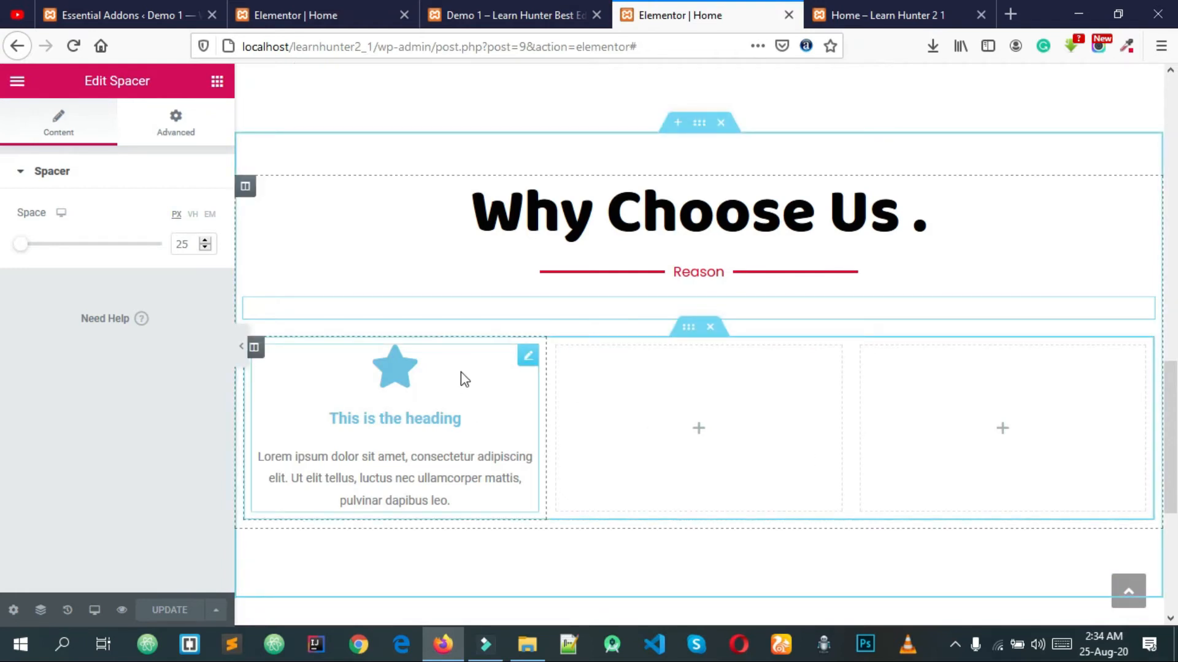
Step: Replace the icon box's star with the solid thumbs-up icon, filtering the icon library by "thu"
{"action": "left_click", "coordinate": [527, 361]}
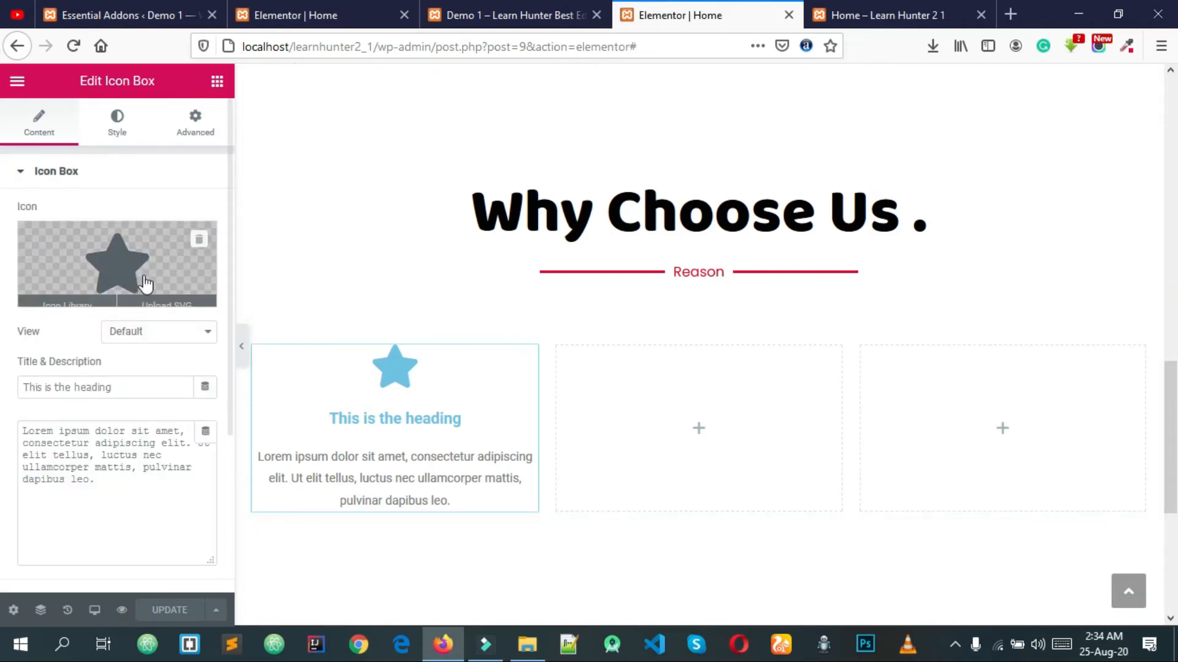
{"action": "scroll", "coordinate": [153, 264], "scroll_direction": "down", "scroll_amount": 2}
{"action": "scroll", "coordinate": [159, 251], "scroll_direction": "down", "scroll_amount": 2}
{"action": "scroll", "coordinate": [158, 300], "scroll_direction": "up", "scroll_amount": 1}
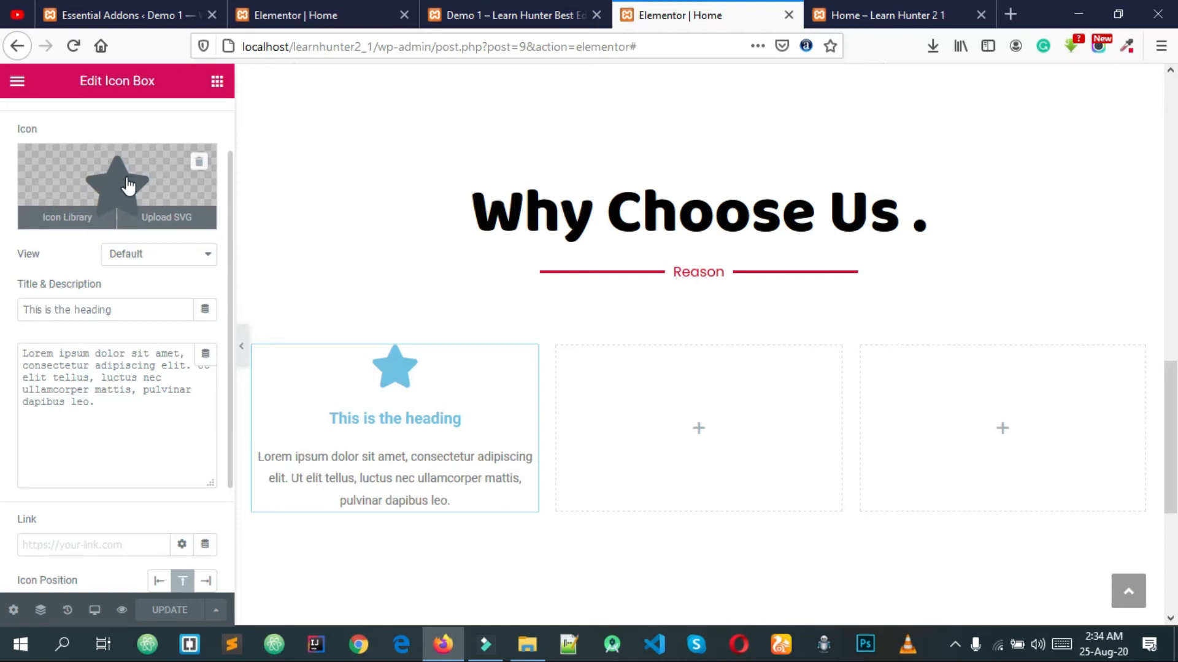
{"action": "scroll", "coordinate": [125, 184], "scroll_direction": "up", "scroll_amount": 2}
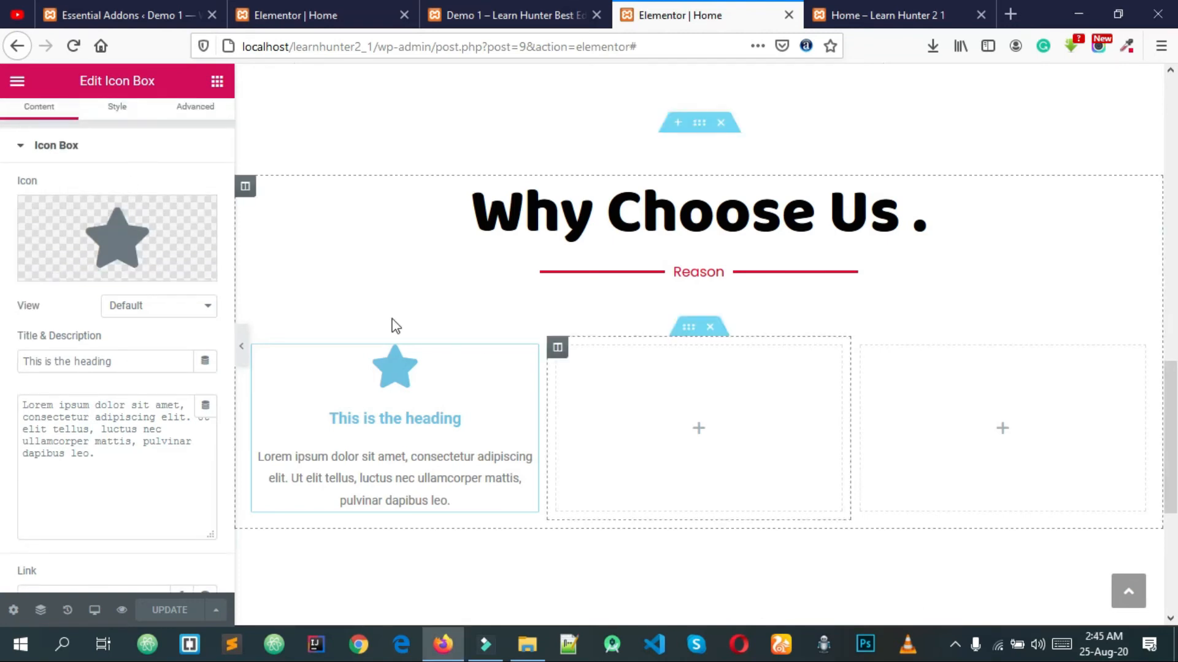
{"action": "mouse_move", "coordinate": [161, 282]}
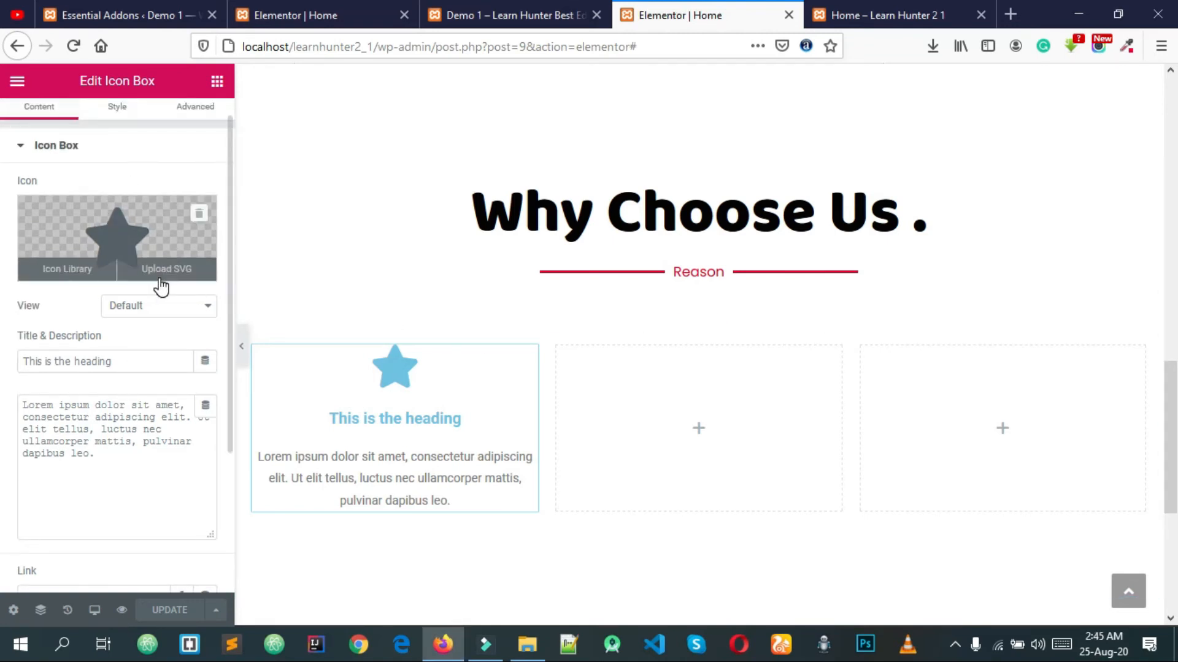
{"action": "left_click", "coordinate": [121, 227]}
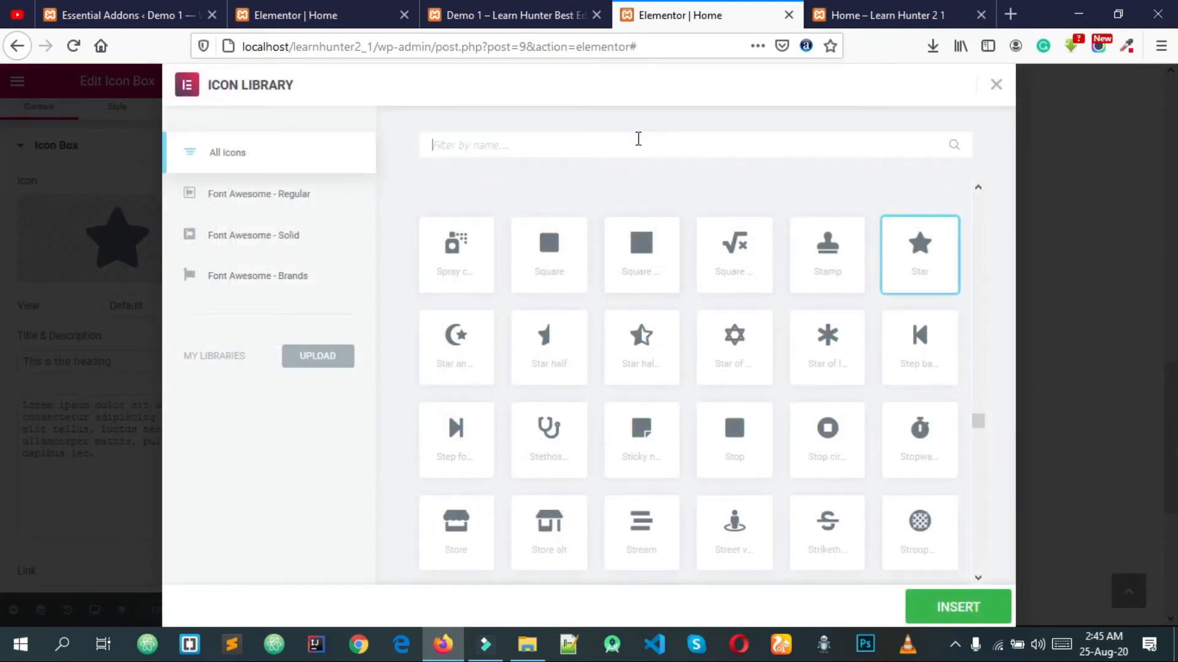
{"action": "left_click", "coordinate": [638, 145]}
{"action": "type", "text": "thu"}
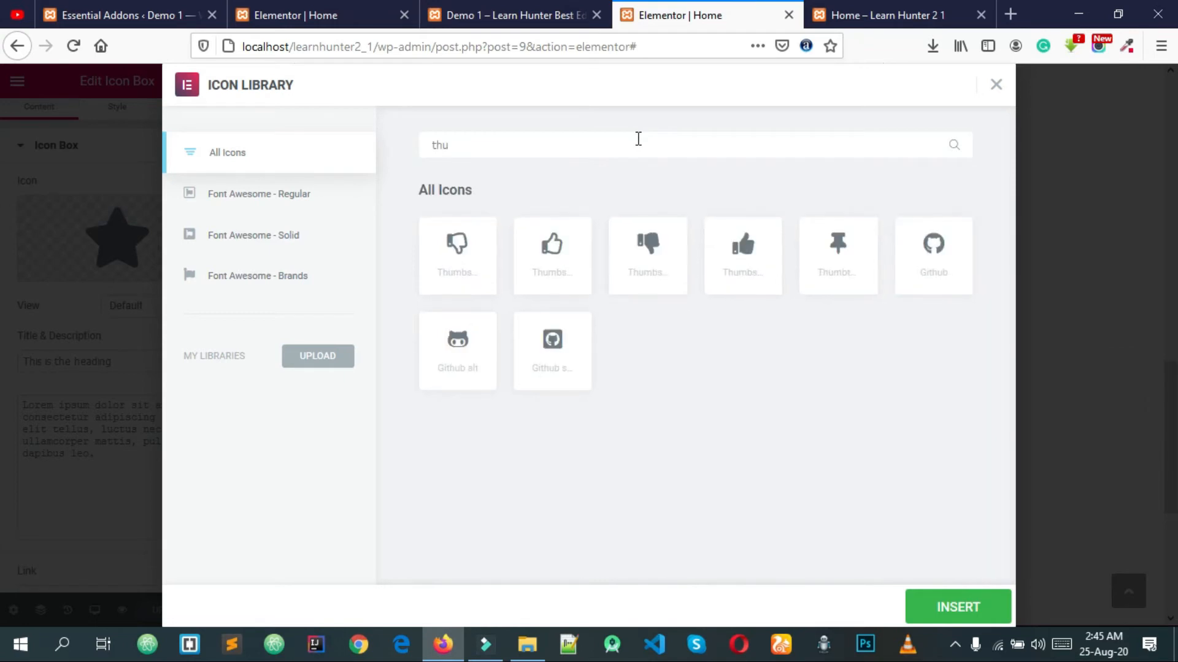
{"action": "left_click", "coordinate": [556, 269]}
{"action": "left_click", "coordinate": [749, 281]}
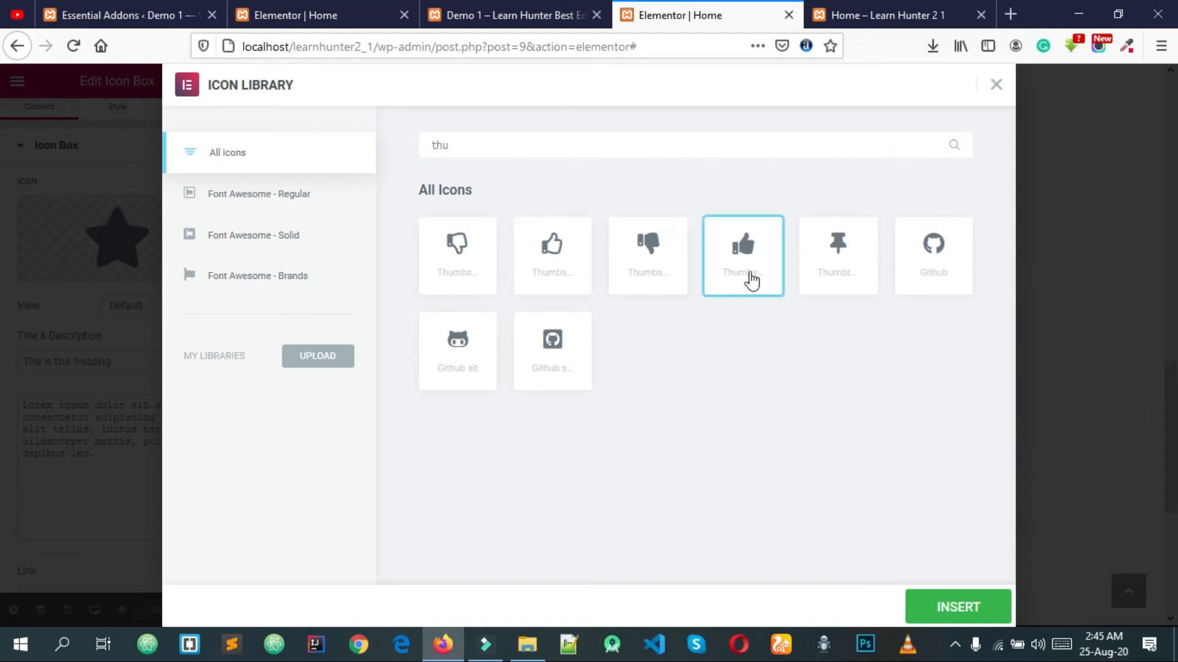
{"action": "left_click", "coordinate": [963, 607]}
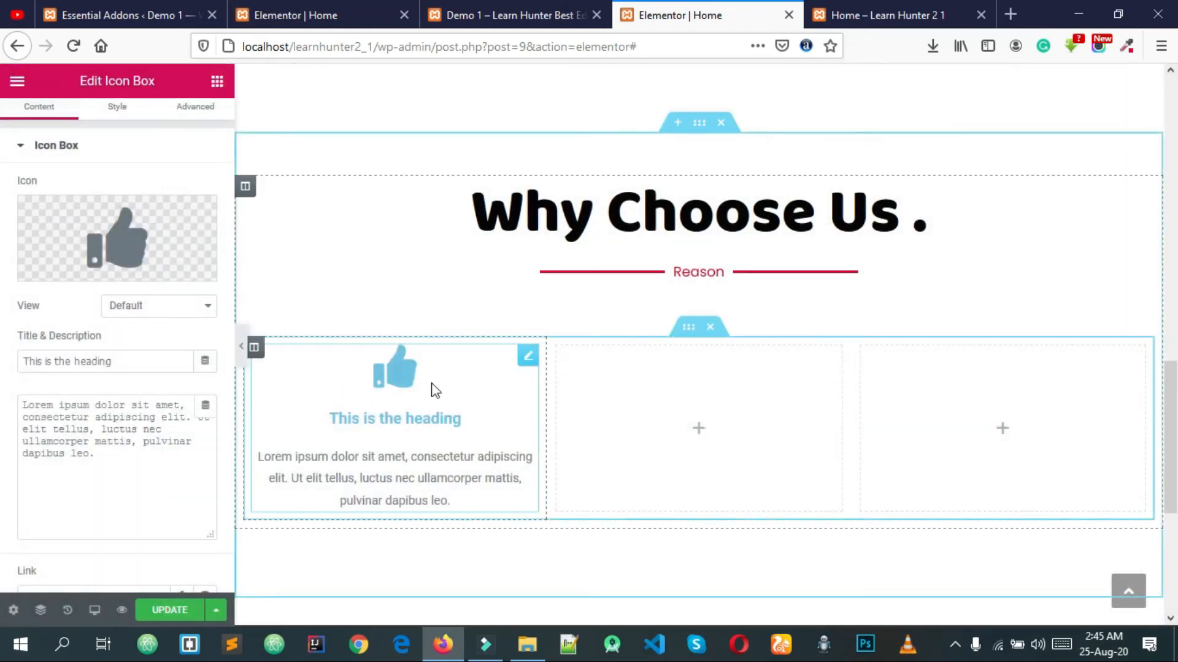
Step: Copy the title "Perfect Planning" from the demo's first box and paste it as the icon box's title
{"action": "left_click", "coordinate": [507, 6]}
{"action": "scroll", "coordinate": [374, 337], "scroll_direction": "down", "scroll_amount": 3}
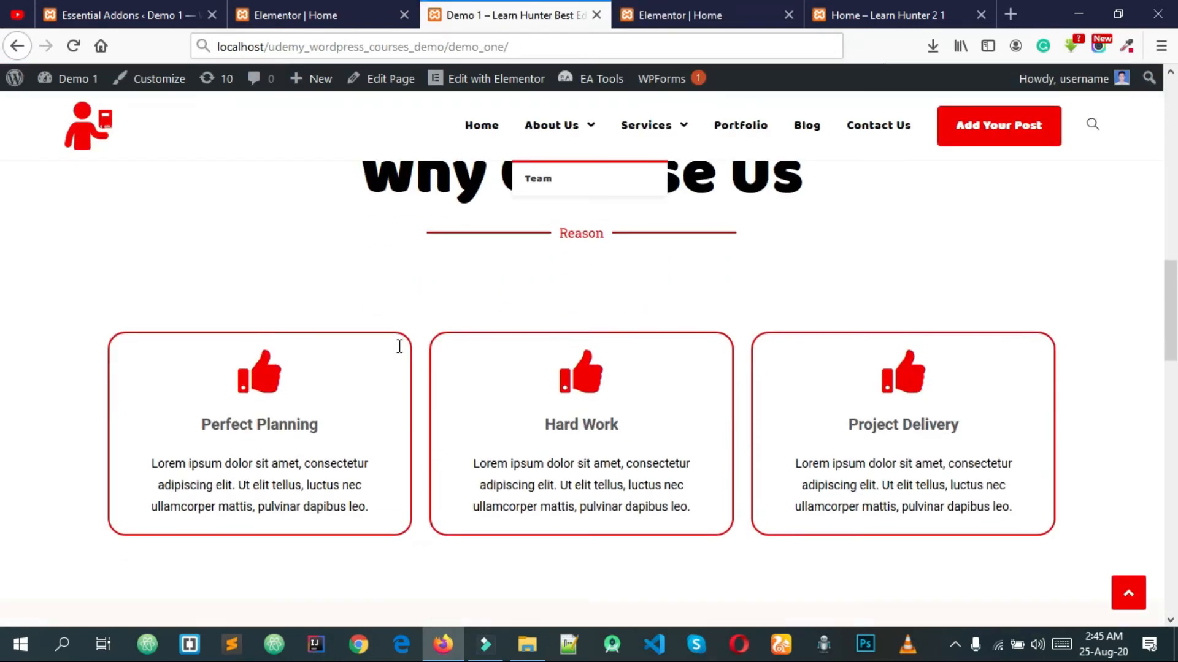
{"action": "triple_click", "coordinate": [299, 378]}
{"action": "key", "text": "ctrl+c"}
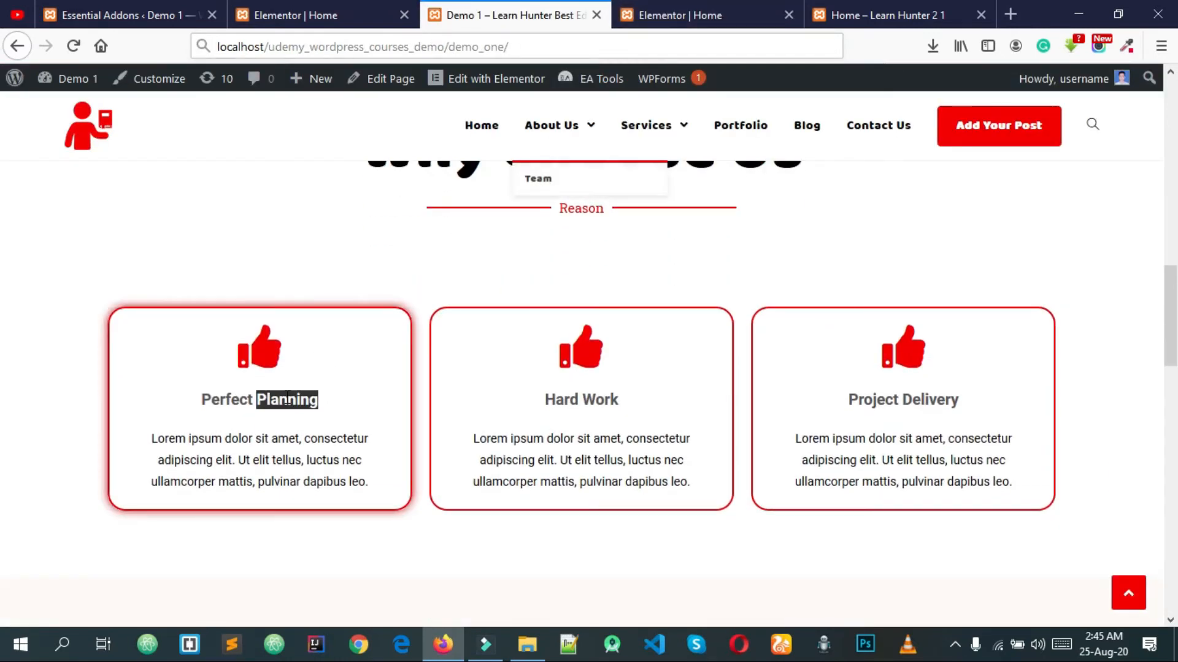
{"action": "left_click", "coordinate": [692, 17]}
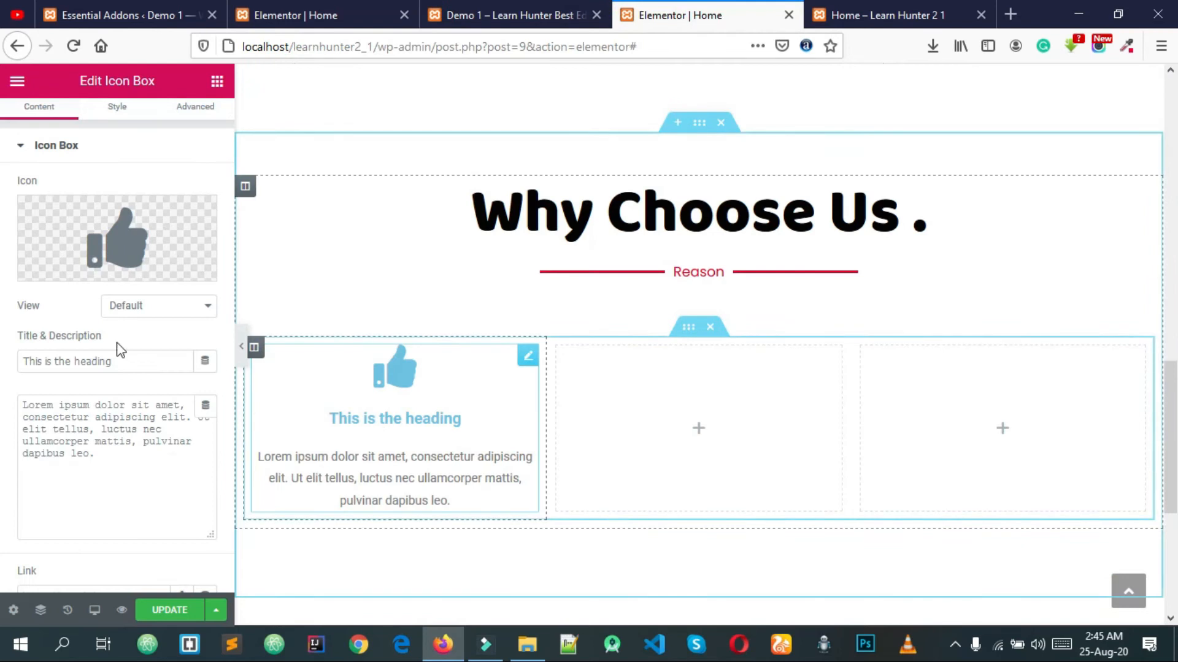
{"action": "double_click", "coordinate": [102, 364]}
{"action": "key", "text": "ctrl+a"}
{"action": "key", "text": "ctrl+v"}
{"action": "scroll", "coordinate": [102, 367], "scroll_direction": "down", "scroll_amount": 1}
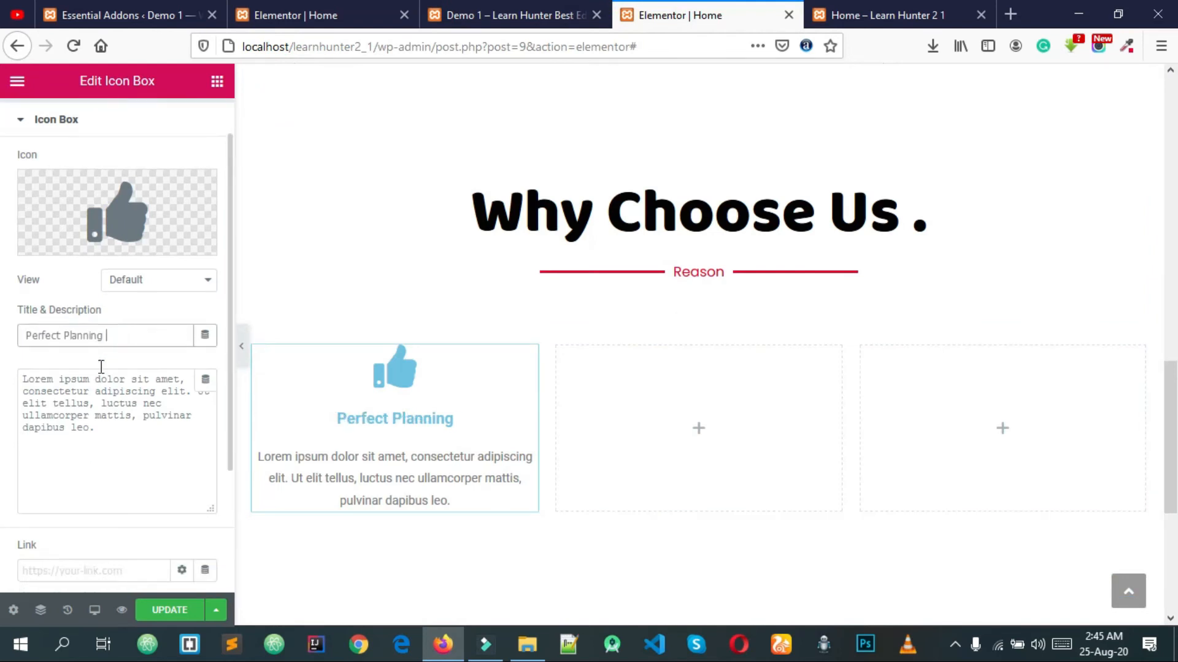
Step: Try the Stacked and Framed views on the icon box and return it to the Default view
{"action": "scroll", "coordinate": [107, 325], "scroll_direction": "up", "scroll_amount": 1}
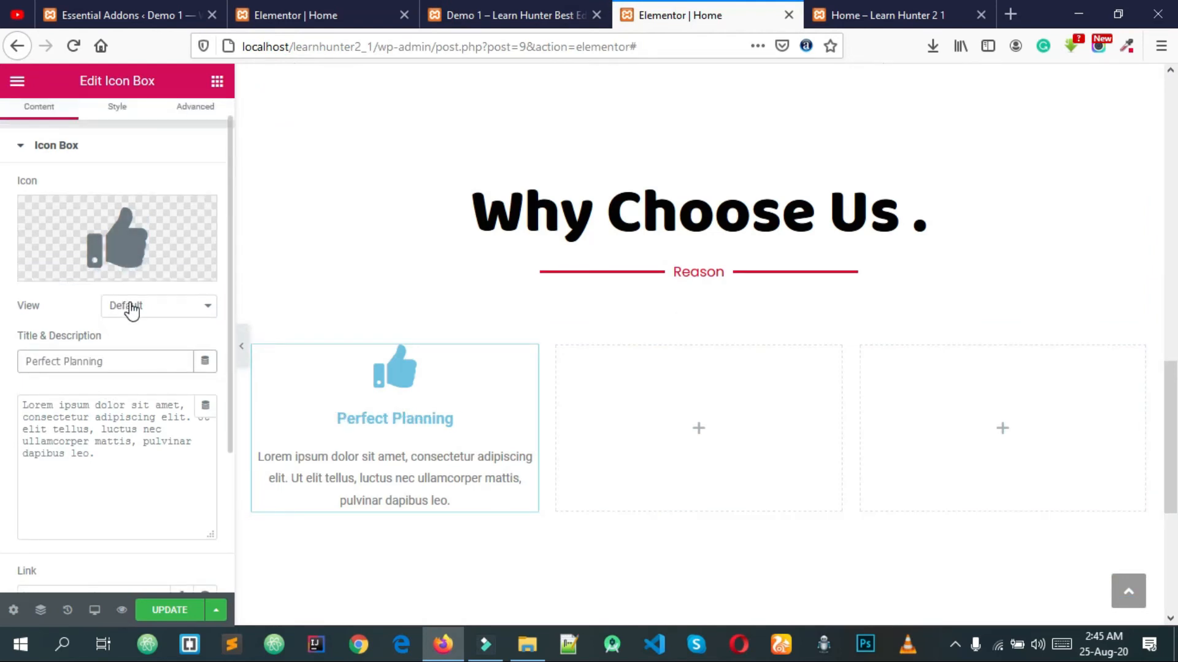
{"action": "left_click", "coordinate": [152, 307]}
{"action": "left_click", "coordinate": [142, 346]}
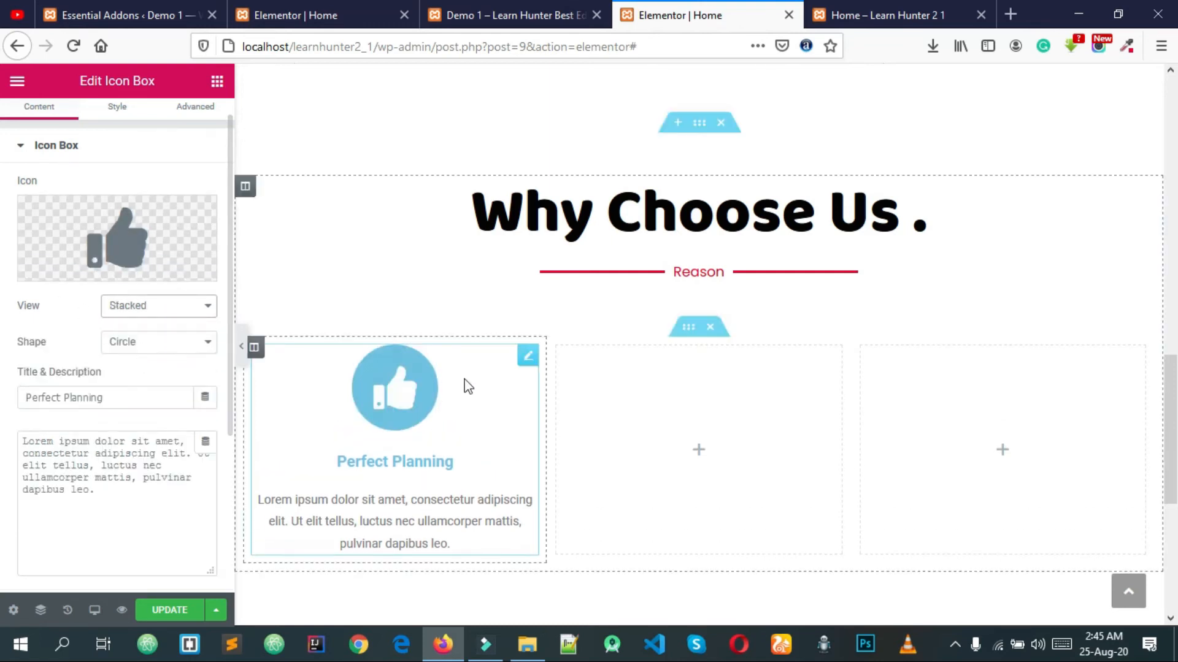
{"action": "left_click", "coordinate": [130, 309]}
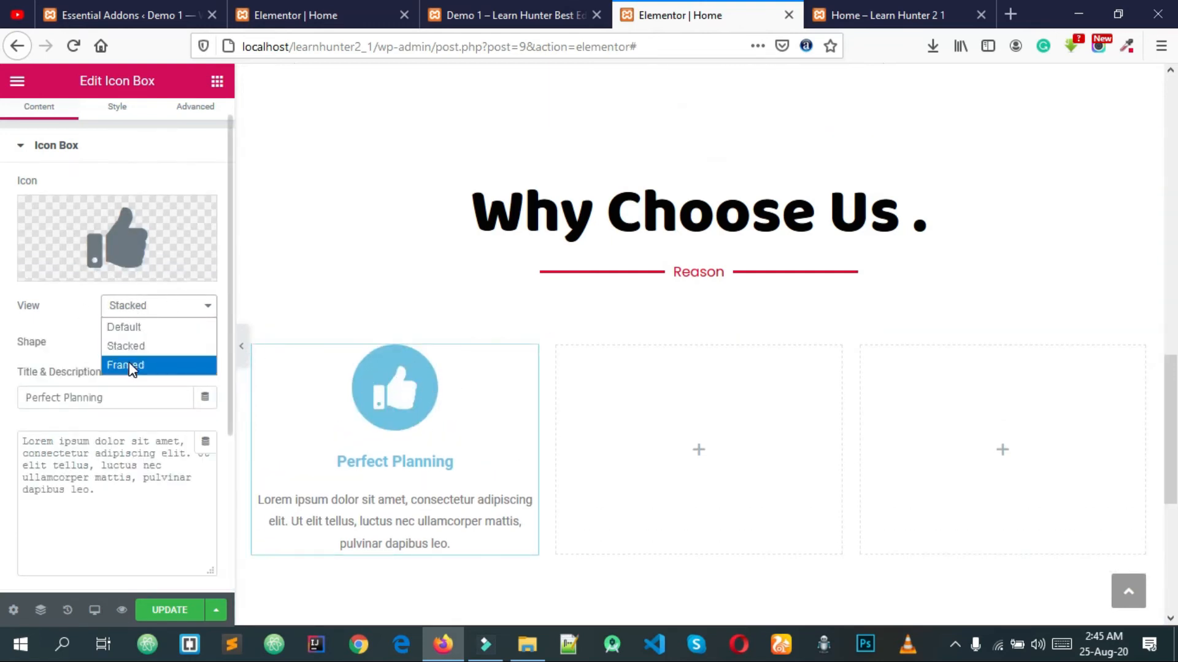
{"action": "left_click", "coordinate": [129, 363]}
{"action": "left_click", "coordinate": [158, 309]}
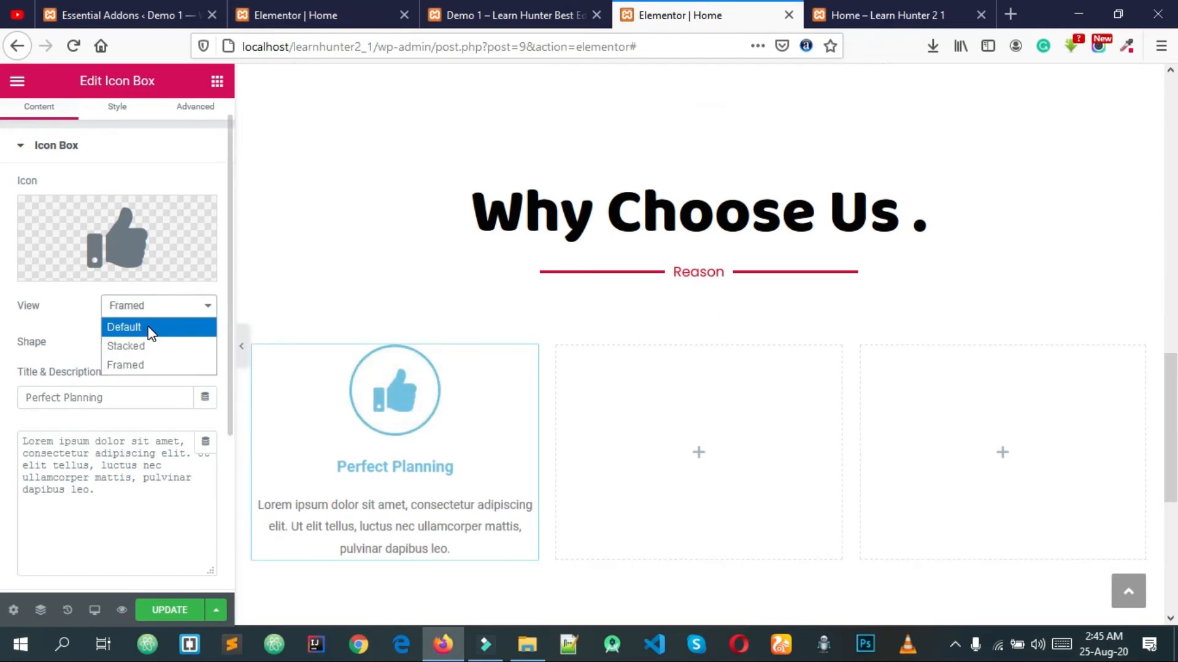
{"action": "left_click", "coordinate": [149, 327]}
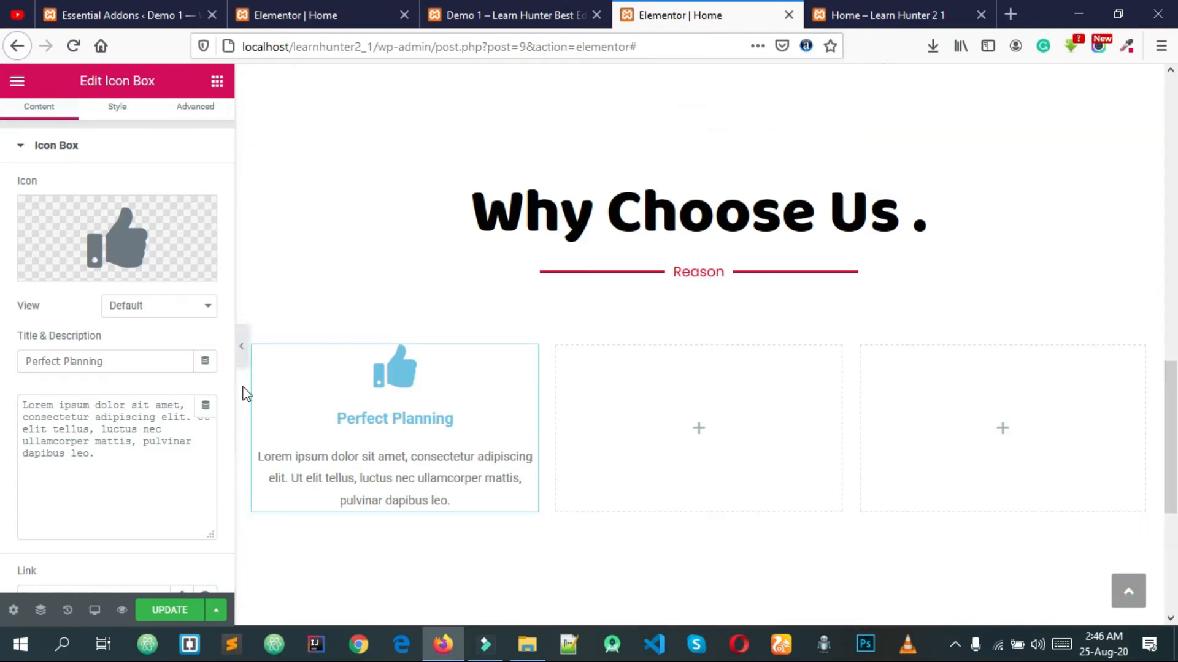
Step: Copy the lorem ipsum description from the demo's Perfect Planning box and paste it over the icon box's description
{"action": "left_click", "coordinate": [499, 13]}
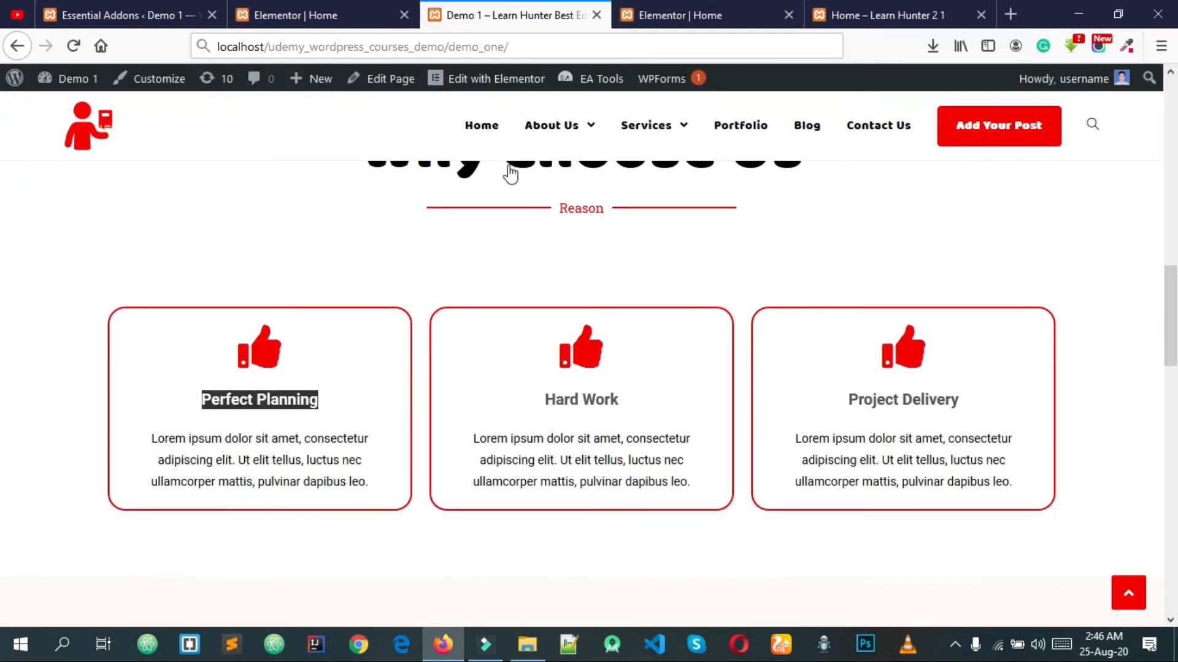
{"action": "triple_click", "coordinate": [261, 454]}
{"action": "key", "text": "ctrl+c"}
{"action": "left_click", "coordinate": [710, 9]}
{"action": "triple_click", "coordinate": [103, 446]}
{"action": "key", "text": "ctrl+v"}
{"action": "scroll", "coordinate": [362, 457], "scroll_direction": "down", "scroll_amount": 1}
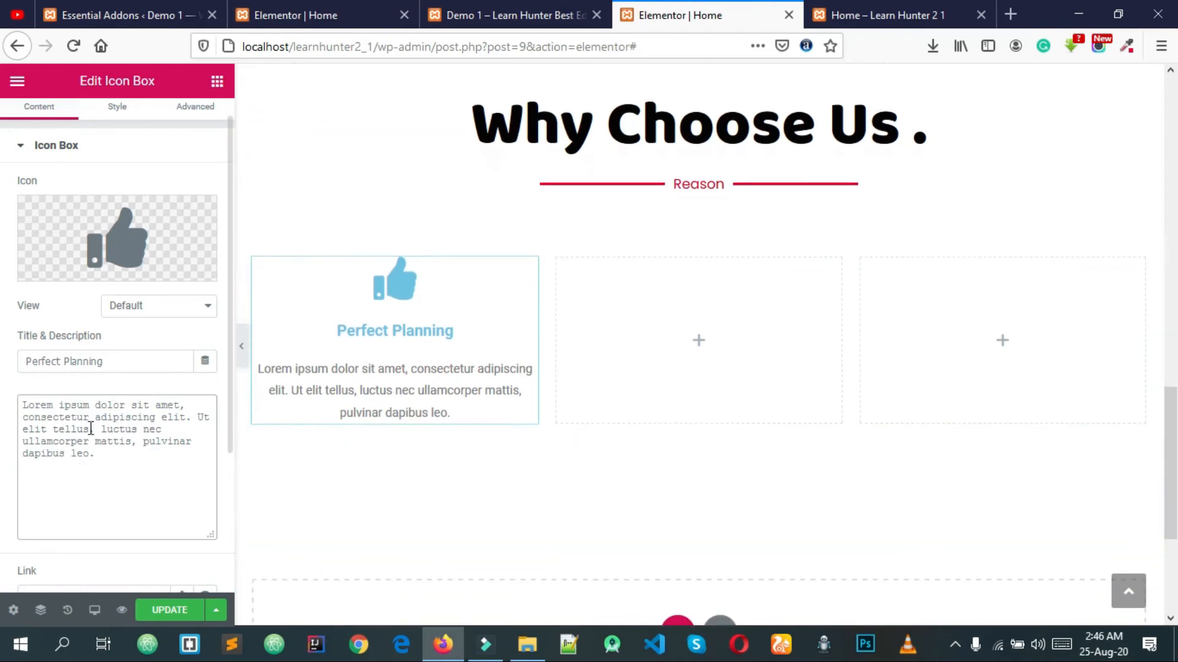
Step: Try the Right and Left icon positions on the Perfect Planning box and return the icon to the Top position
{"action": "scroll", "coordinate": [91, 429], "scroll_direction": "down", "scroll_amount": 1}
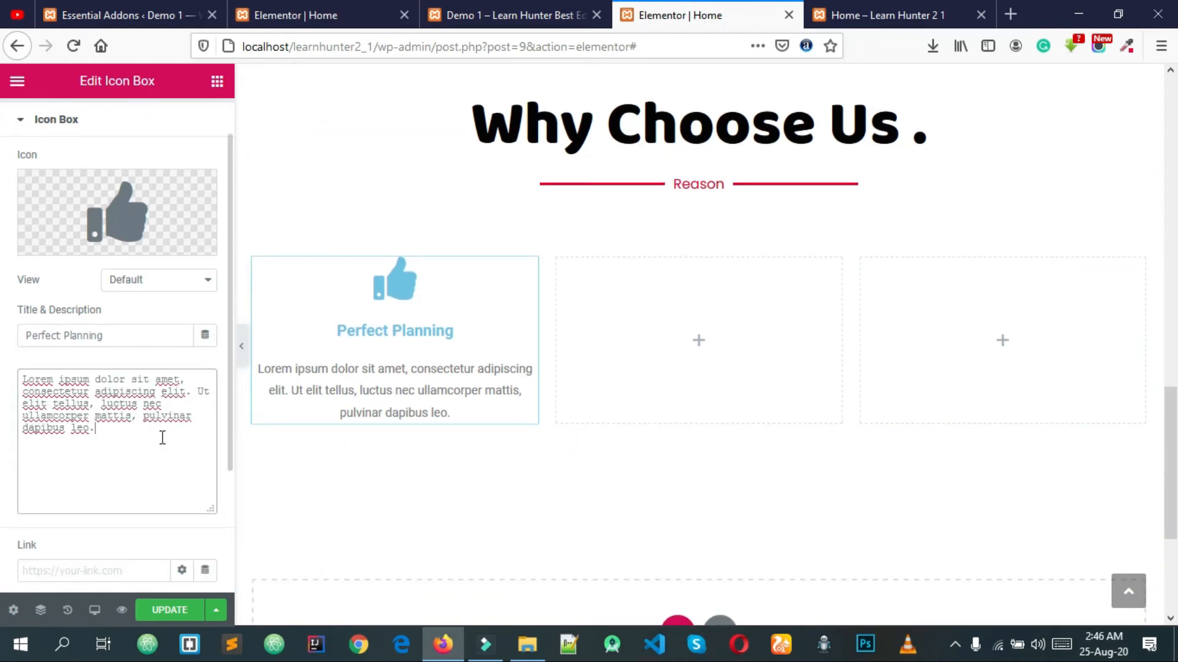
{"action": "scroll", "coordinate": [166, 430], "scroll_direction": "down", "scroll_amount": 3}
{"action": "left_click", "coordinate": [67, 393]}
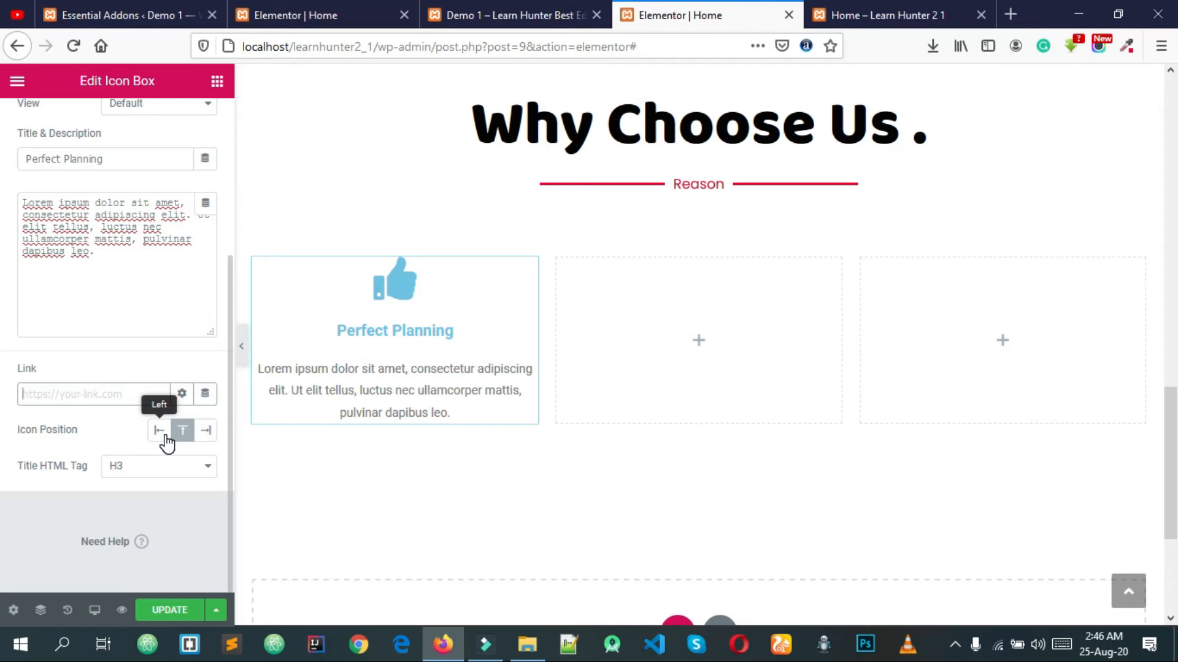
{"action": "left_click", "coordinate": [207, 440]}
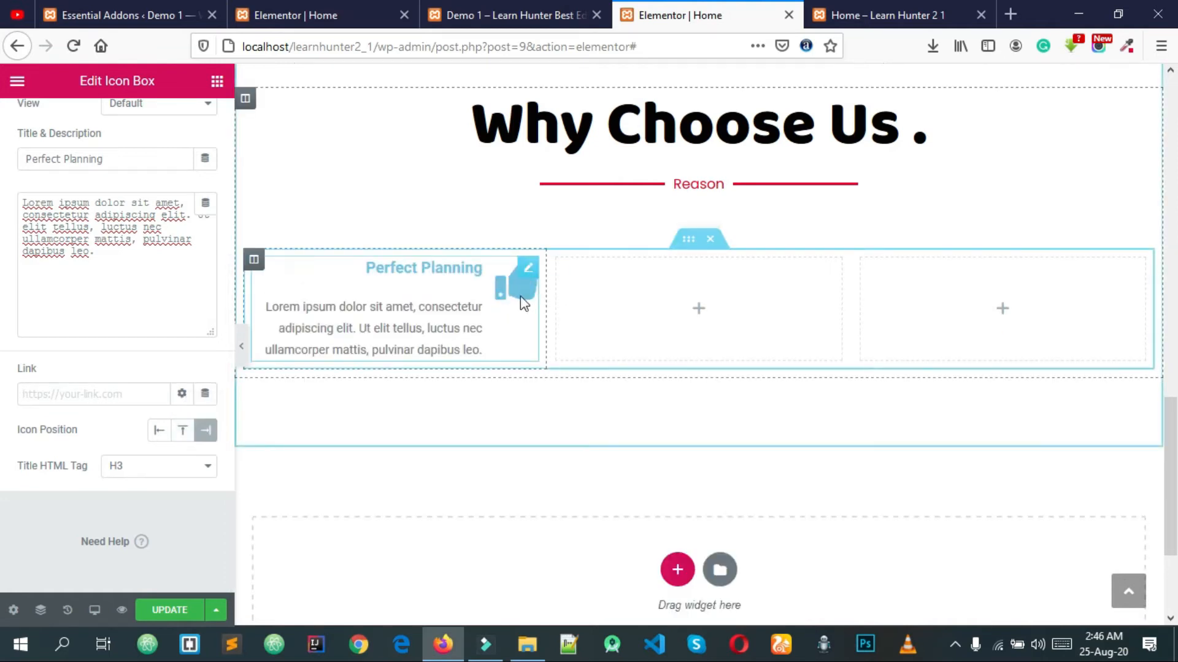
{"action": "left_click", "coordinate": [159, 431]}
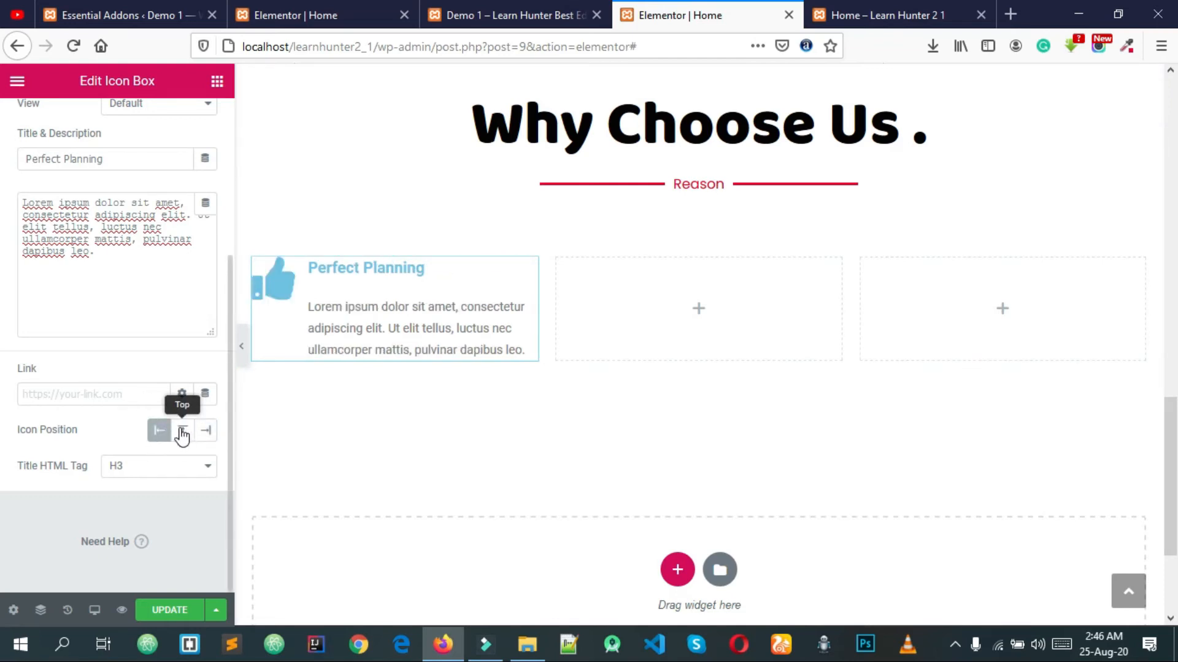
{"action": "left_click", "coordinate": [182, 435]}
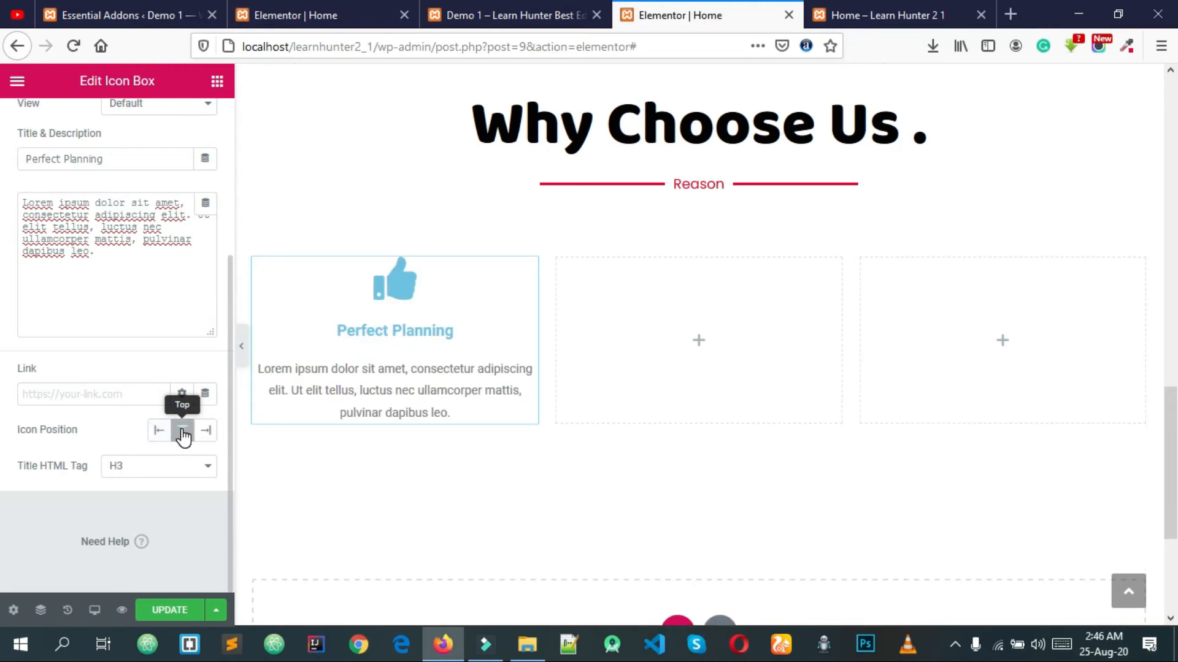
{"action": "scroll", "coordinate": [182, 435], "scroll_direction": "up", "scroll_amount": 4}
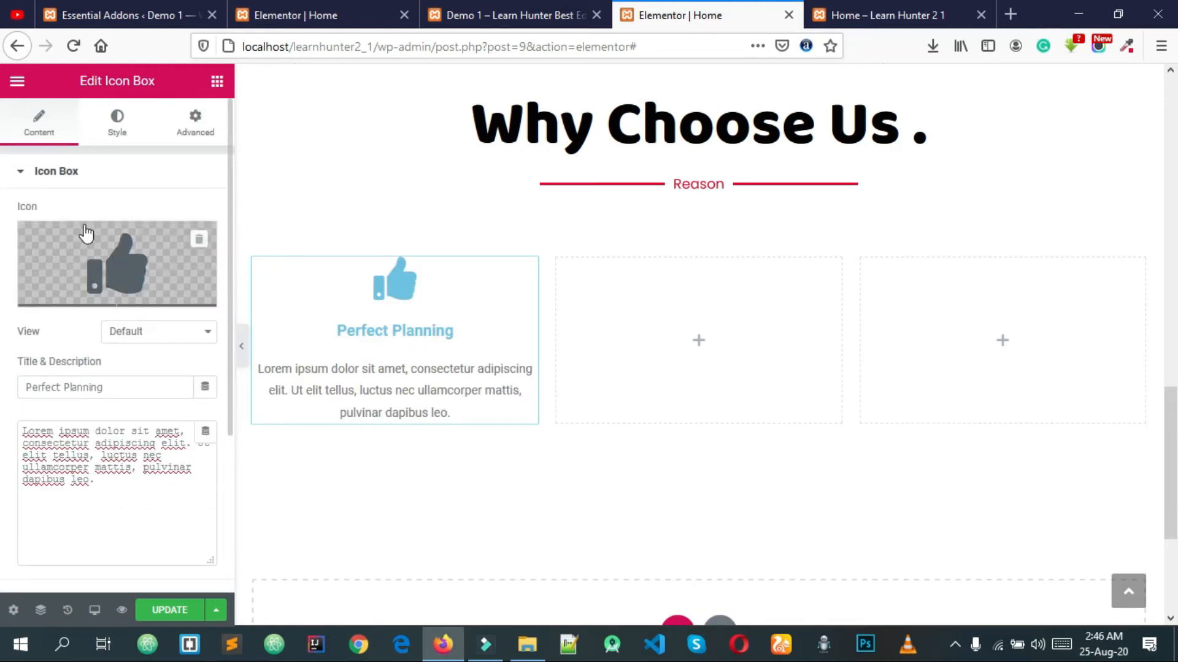
Step: Set the thumbs-up icon's normal primary color to the red #F21A1A
{"action": "left_click", "coordinate": [114, 132]}
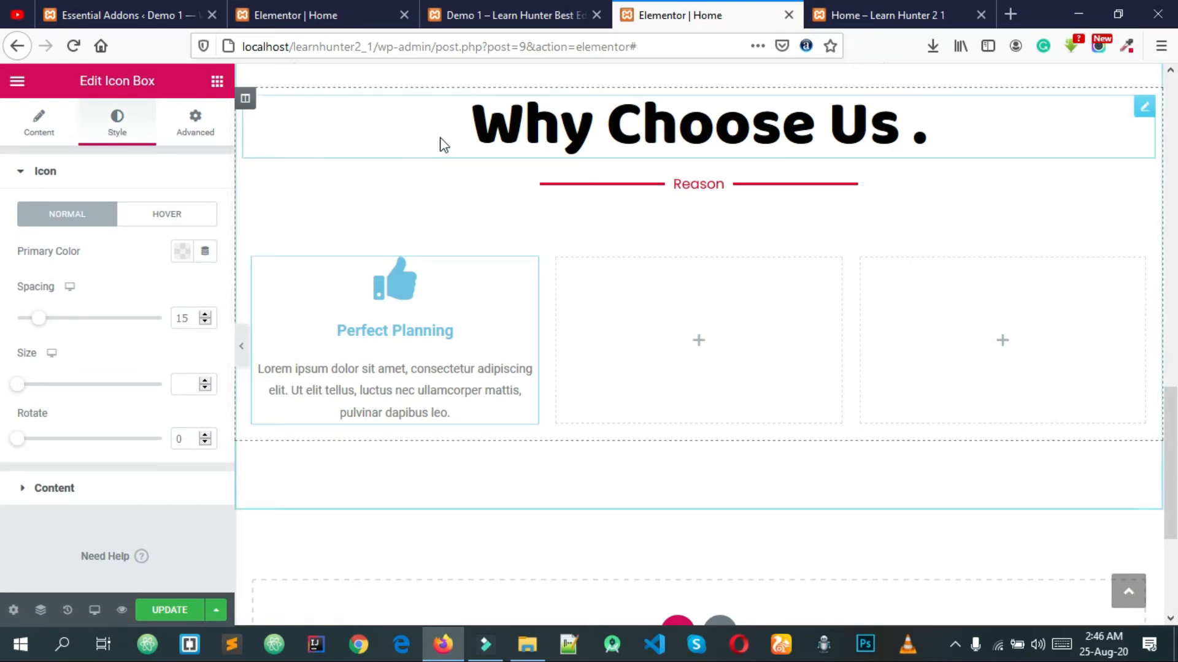
{"action": "left_click", "coordinate": [182, 251]}
{"action": "left_click_drag", "start_coordinate": [221, 374], "coordinate": [269, 326]}
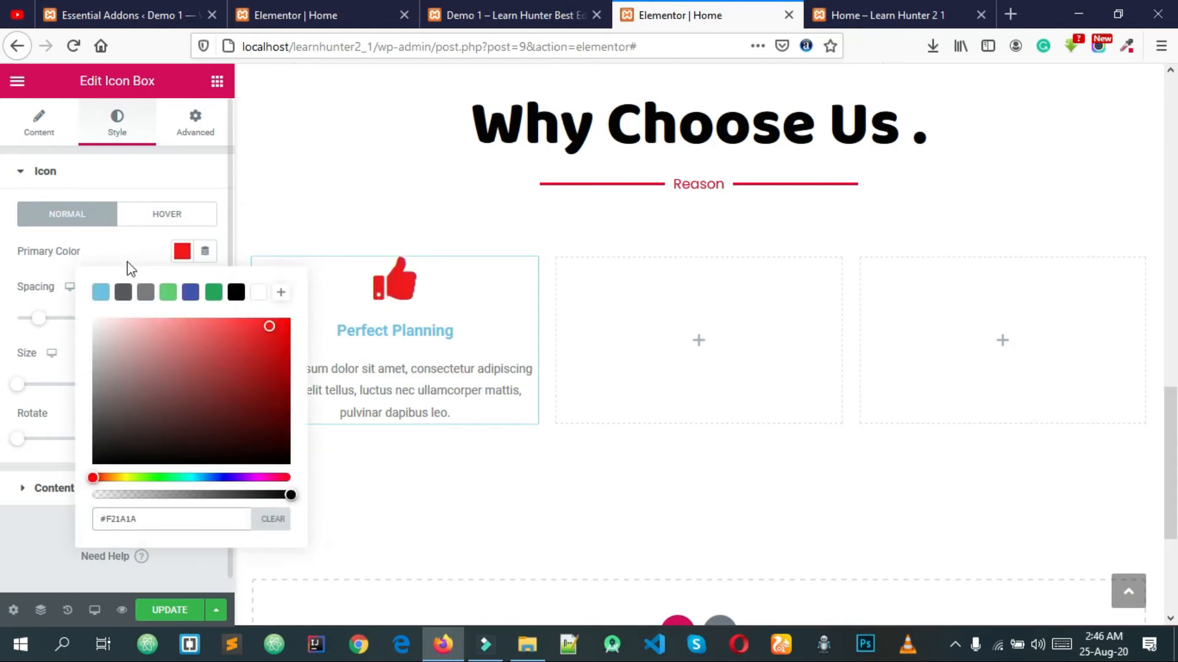
{"action": "left_click", "coordinate": [129, 264]}
Step: Sample the red #F2002F from the Reason divider line and paste it as the thumbs-up icon's primary color
{"action": "left_click", "coordinate": [1126, 45]}
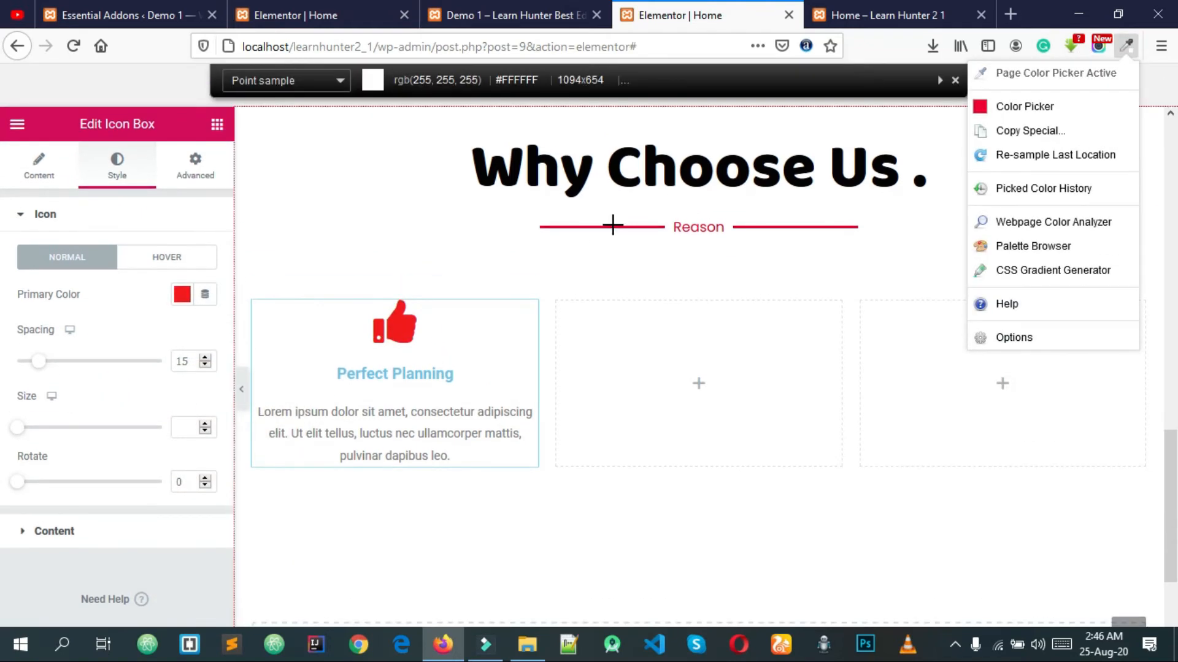
{"action": "left_click", "coordinate": [583, 227]}
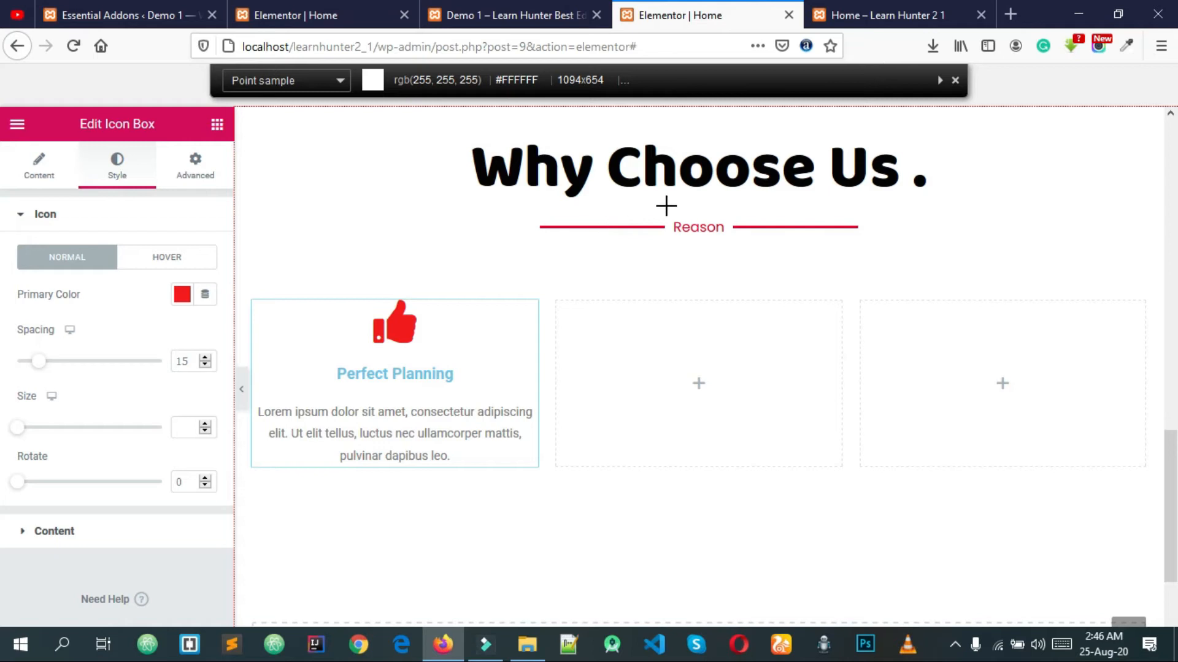
{"action": "left_click", "coordinate": [598, 227]}
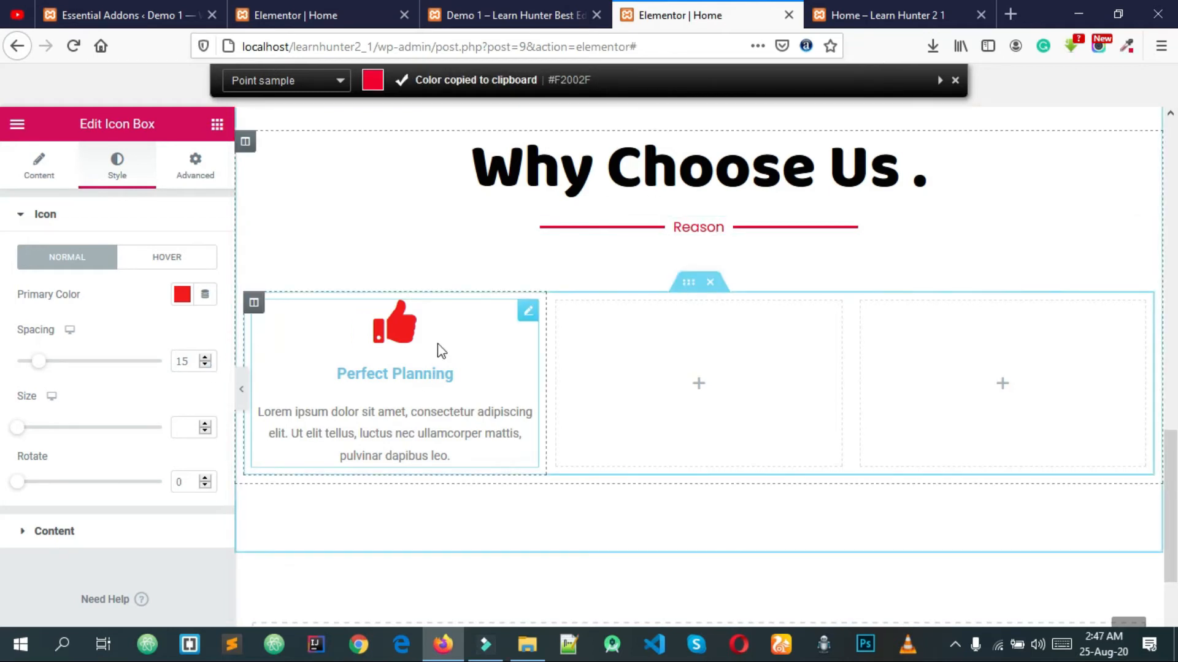
{"action": "left_click", "coordinate": [182, 251]}
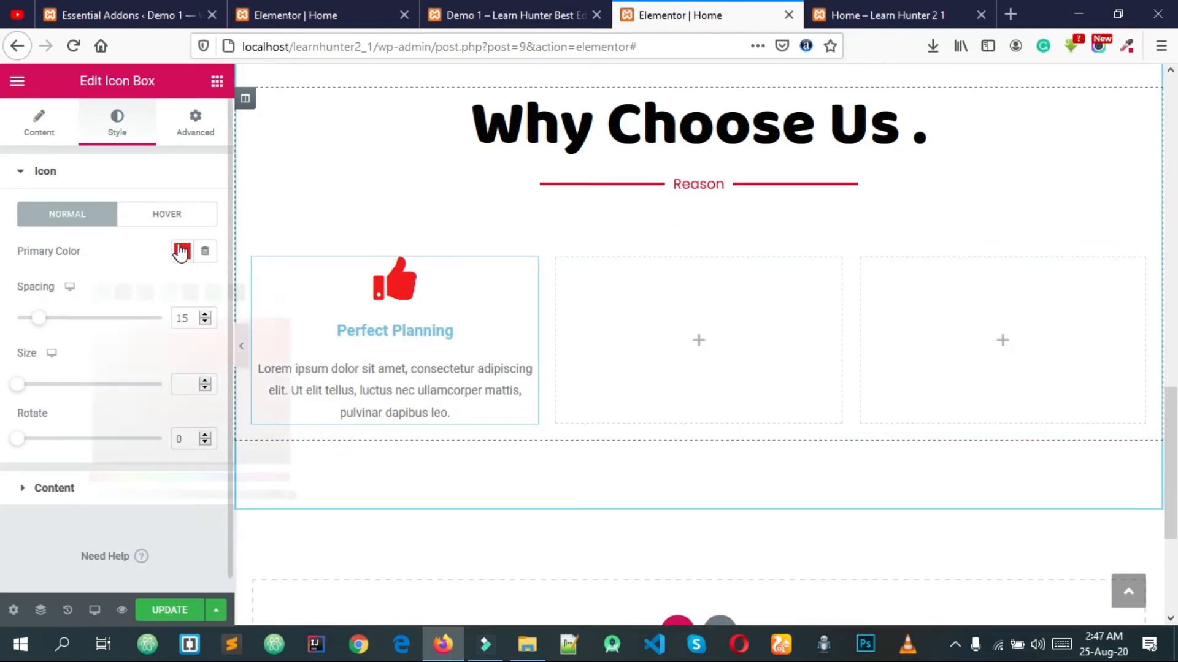
{"action": "key", "text": "ctrl+v"}
{"action": "left_click", "coordinate": [201, 270]}
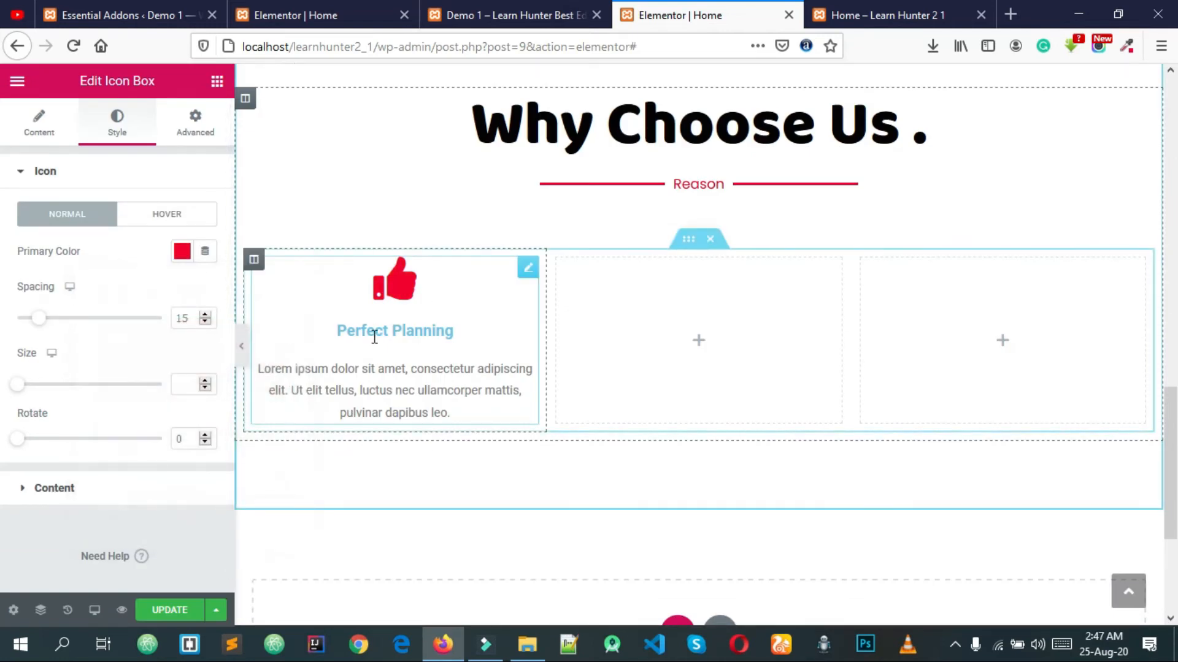
Step: Check the styling of the icon boxes on the demo page and return to the home page editor
{"action": "left_click", "coordinate": [521, 16]}
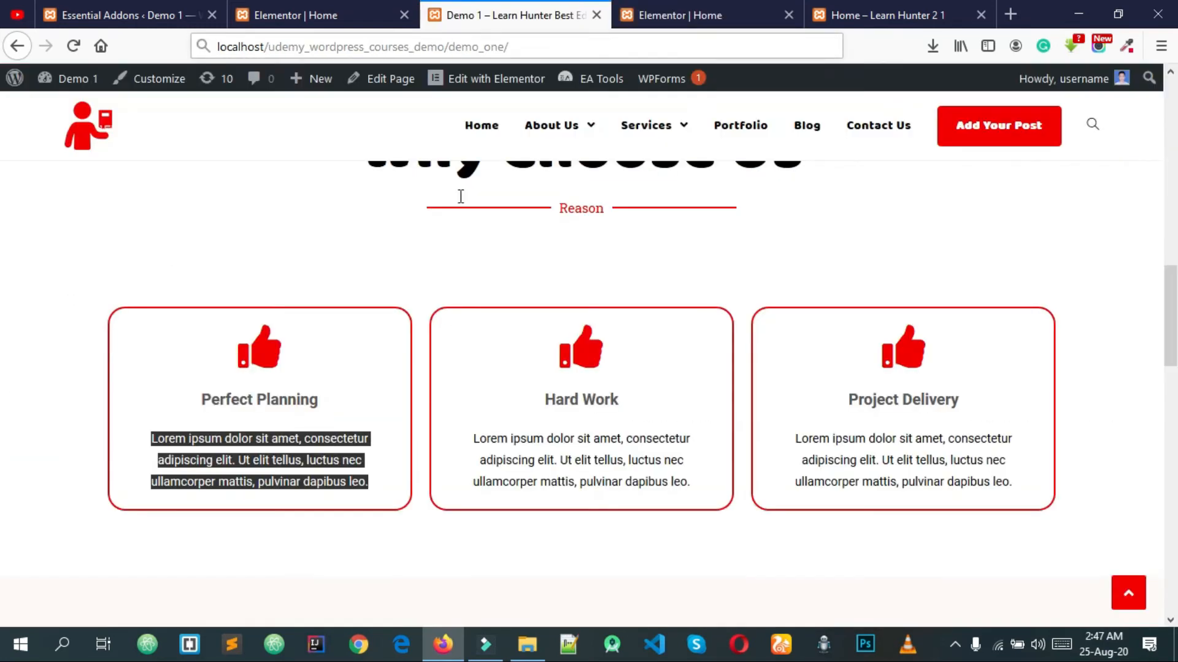
{"action": "left_click", "coordinate": [310, 424]}
{"action": "left_click", "coordinate": [663, 15]}
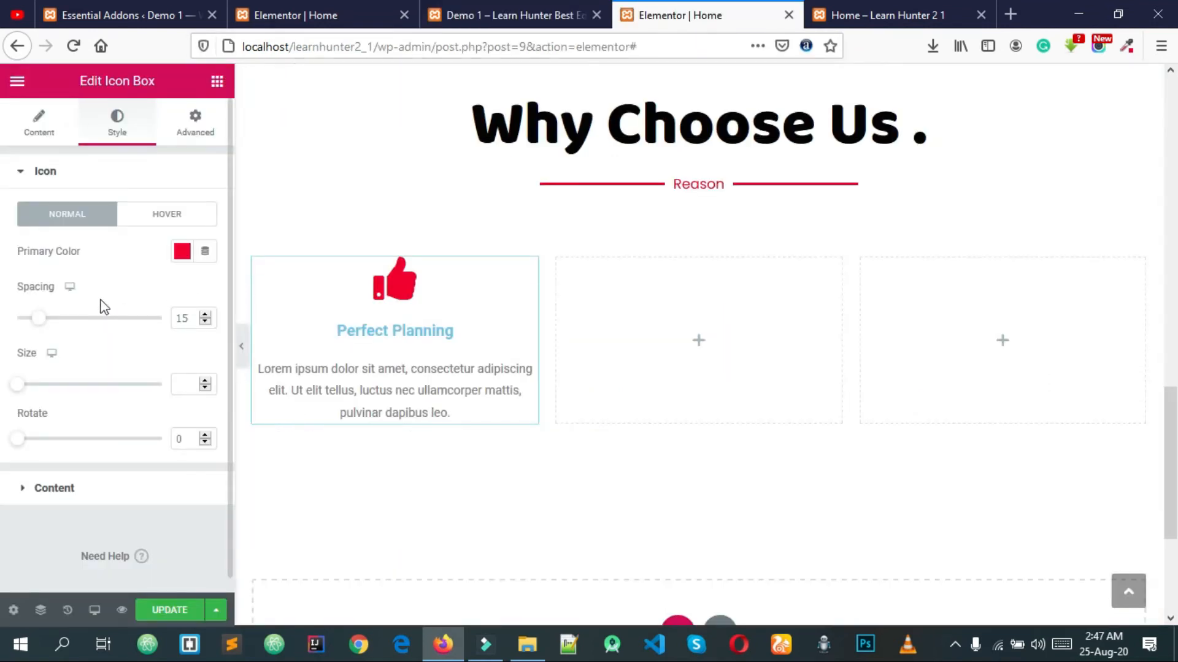
Step: Set the icon box's content alignment to Center
{"action": "left_click", "coordinate": [65, 494]}
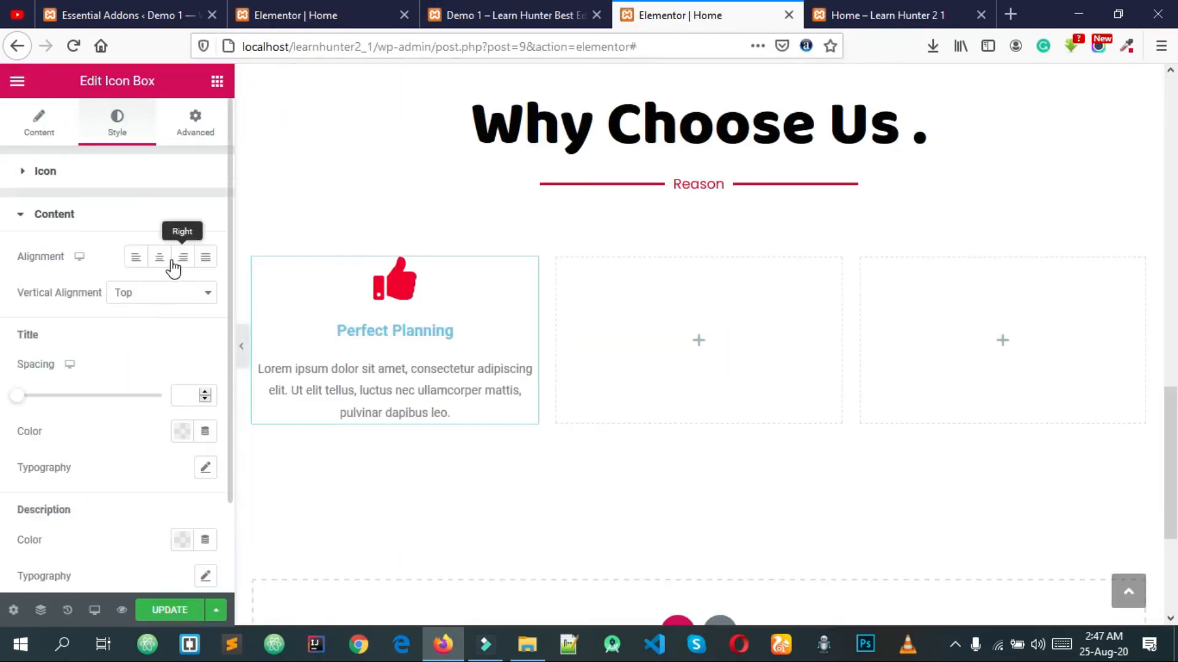
{"action": "left_click", "coordinate": [140, 261]}
{"action": "left_click", "coordinate": [158, 261]}
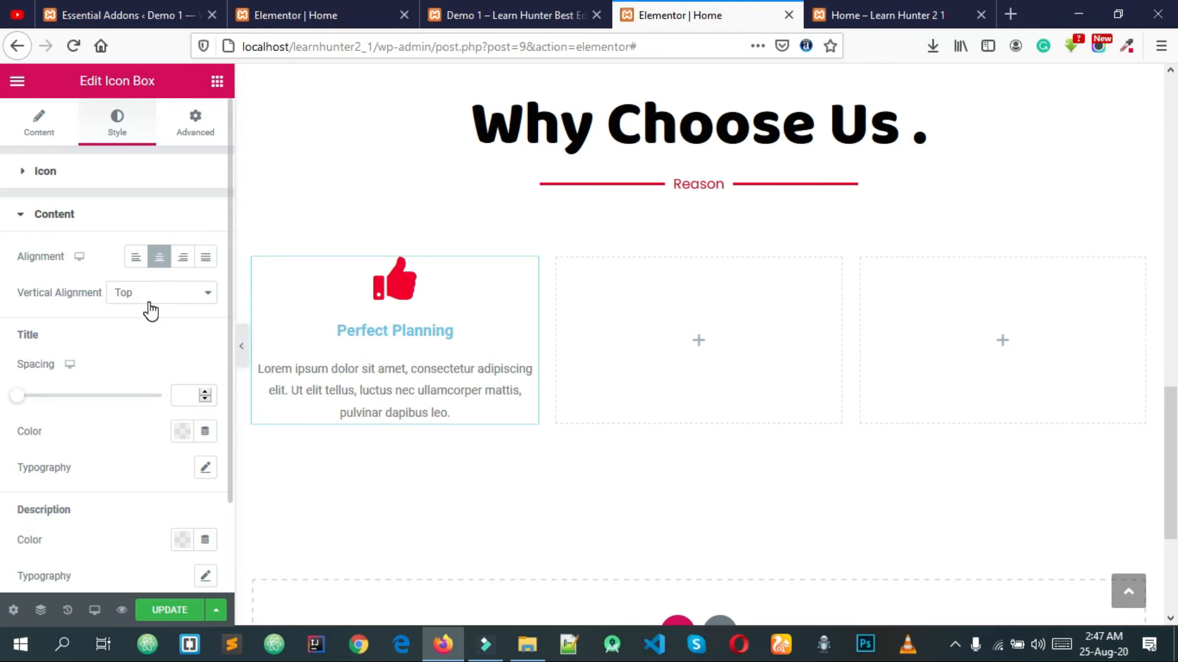
Step: Set the icon box title's color to the dark grey #555555
{"action": "scroll", "coordinate": [110, 355], "scroll_direction": "down", "scroll_amount": 1}
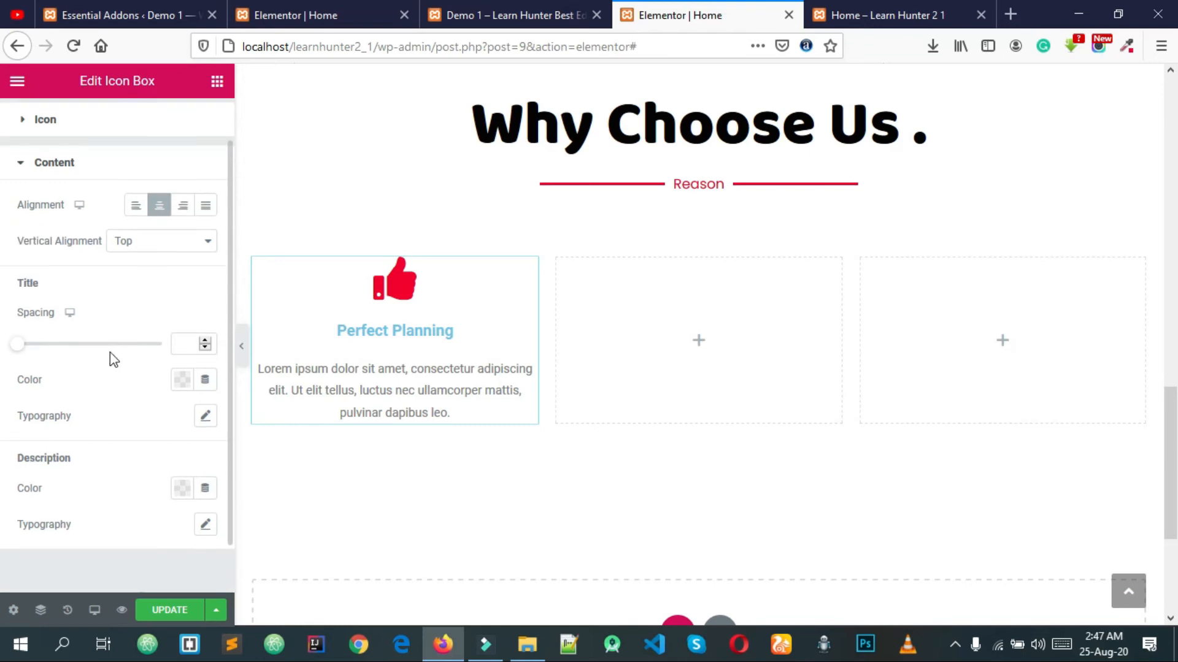
{"action": "left_click", "coordinate": [182, 379]}
{"action": "left_click", "coordinate": [144, 402]}
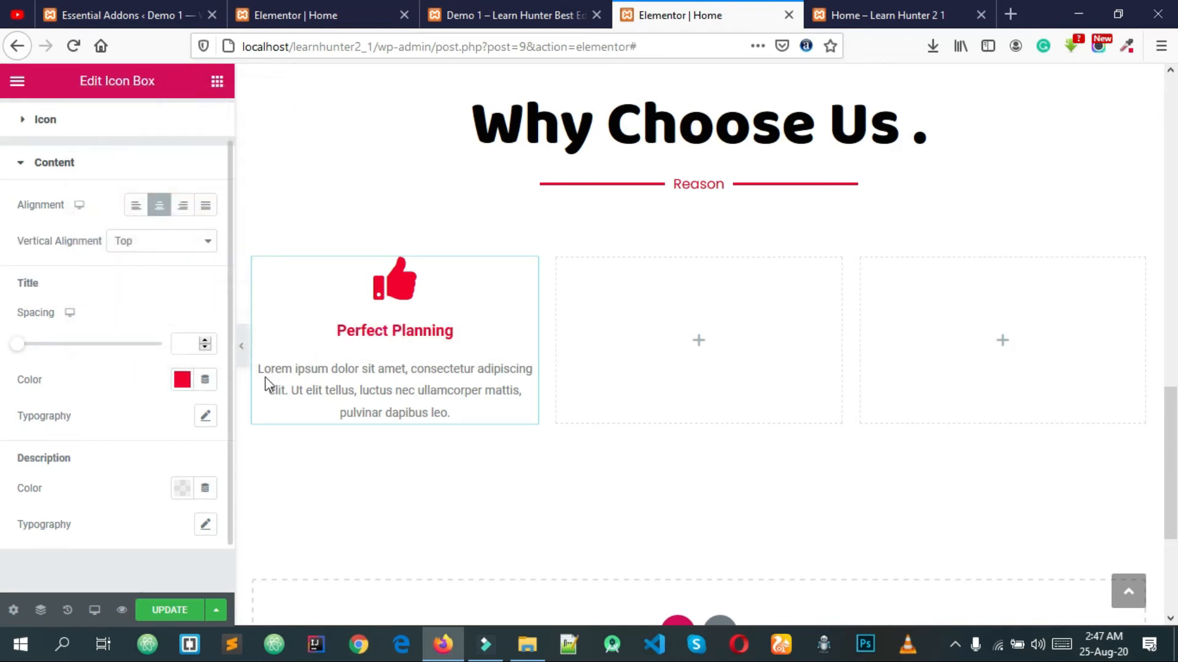
{"action": "left_click", "coordinate": [187, 380]}
{"action": "mouse_move", "coordinate": [121, 250]}
{"action": "left_mouse_down"}
{"action": "mouse_move", "coordinate": [92, 250]}
{"action": "mouse_move", "coordinate": [82, 231]}
{"action": "mouse_move", "coordinate": [80, 259]}
{"action": "mouse_move", "coordinate": [76, 233]}
{"action": "left_mouse_up"}
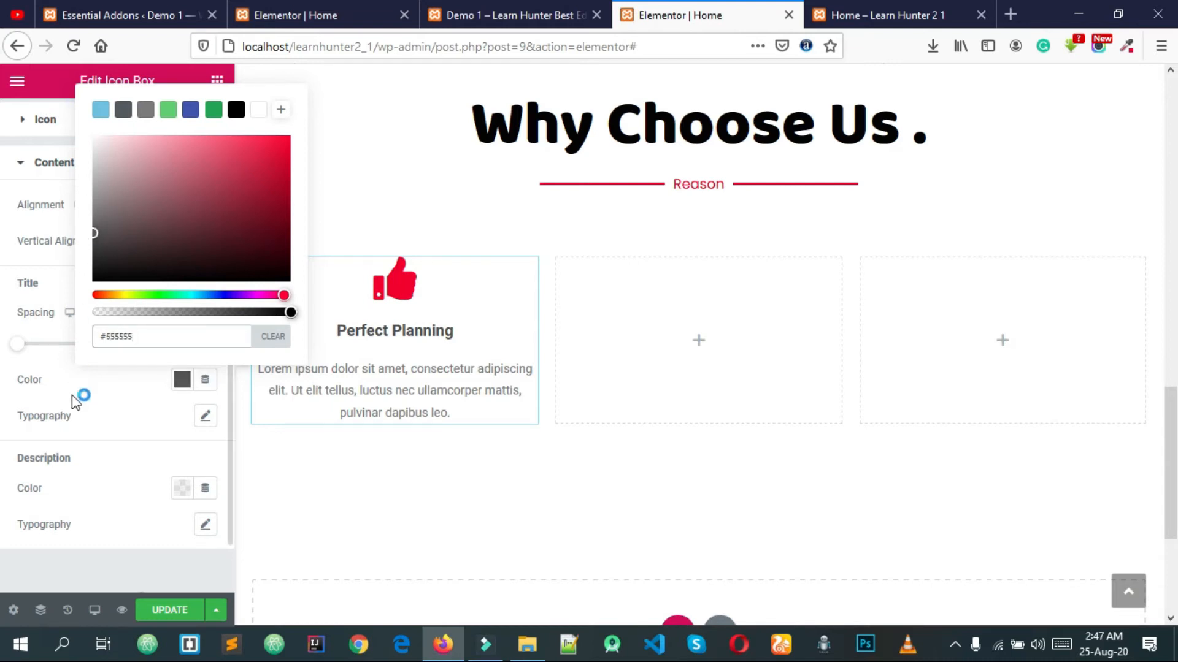
{"action": "left_click", "coordinate": [79, 394]}
Step: Set the icon box title's typography to the Poppins family at 22 px
{"action": "left_click", "coordinate": [205, 416]}
{"action": "left_click", "coordinate": [142, 469]}
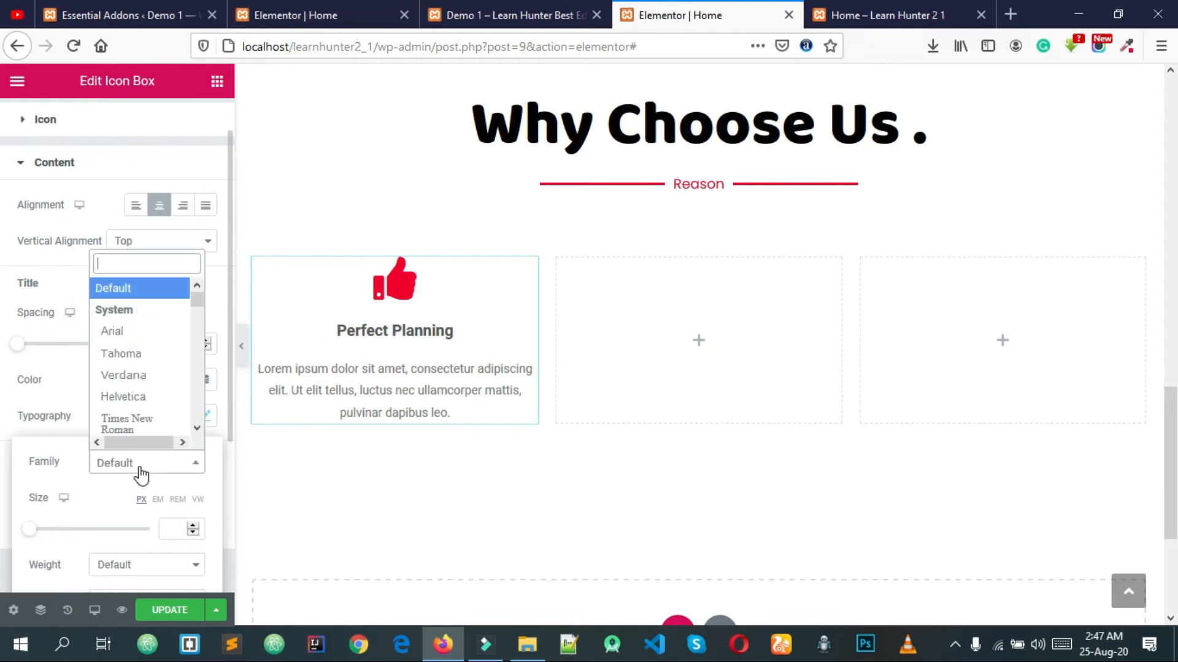
{"action": "type", "text": "popp"}
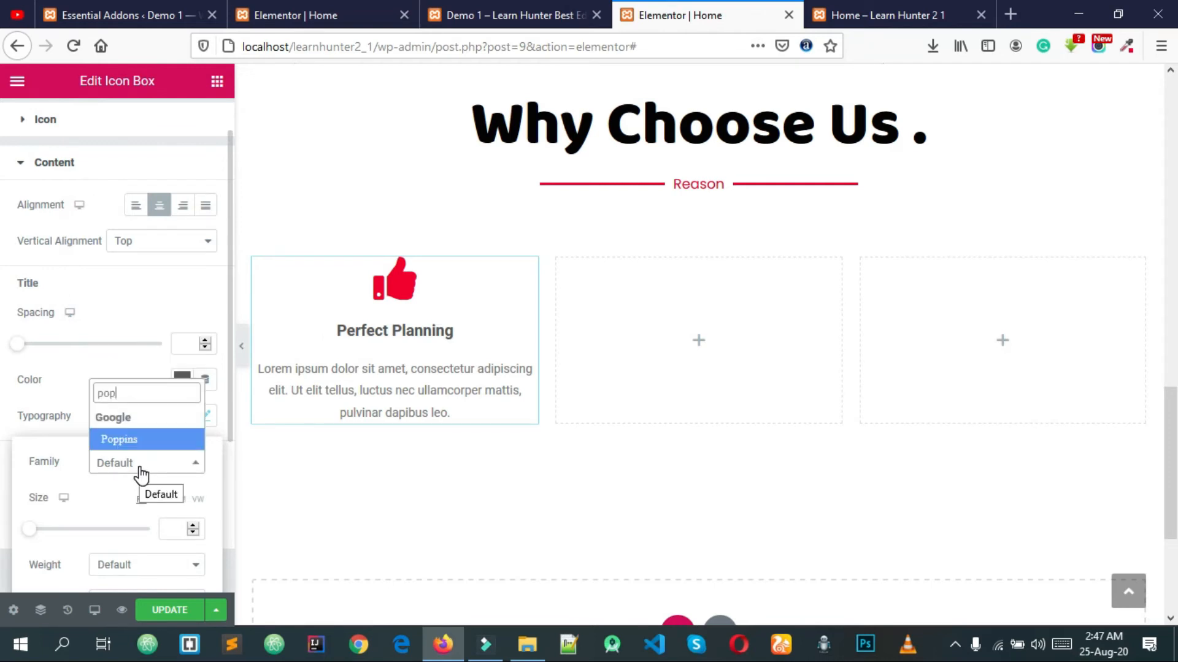
{"action": "key", "text": "Return"}
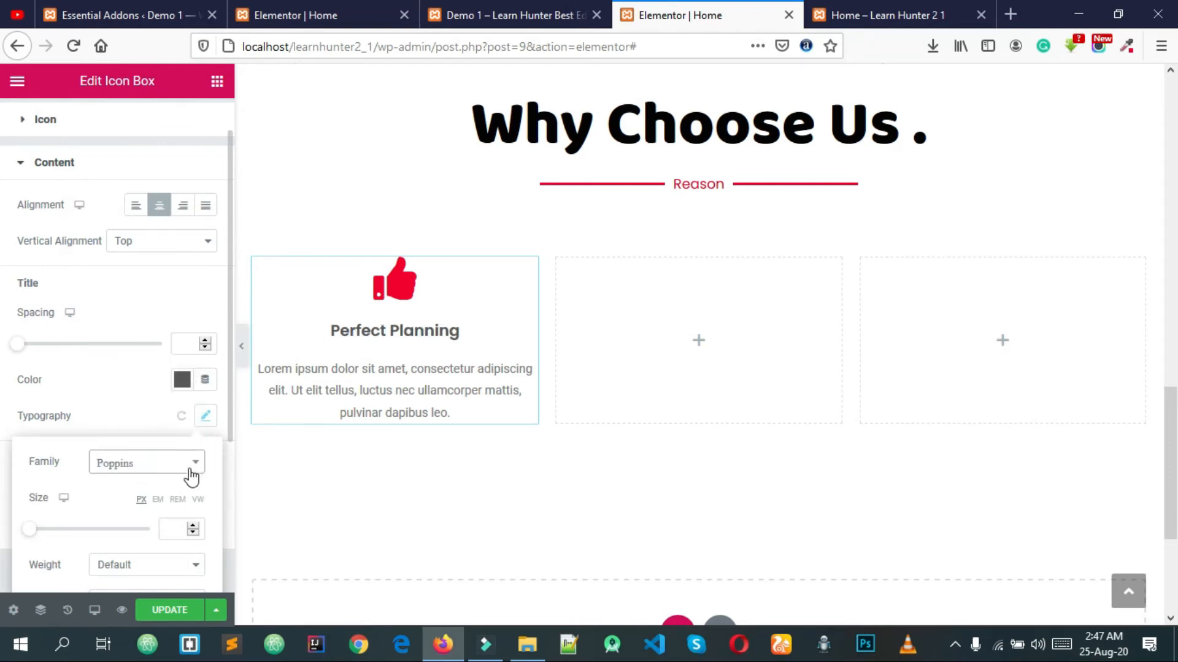
{"action": "scroll", "coordinate": [171, 472], "scroll_direction": "down", "scroll_amount": 1}
{"action": "left_click", "coordinate": [172, 472]}
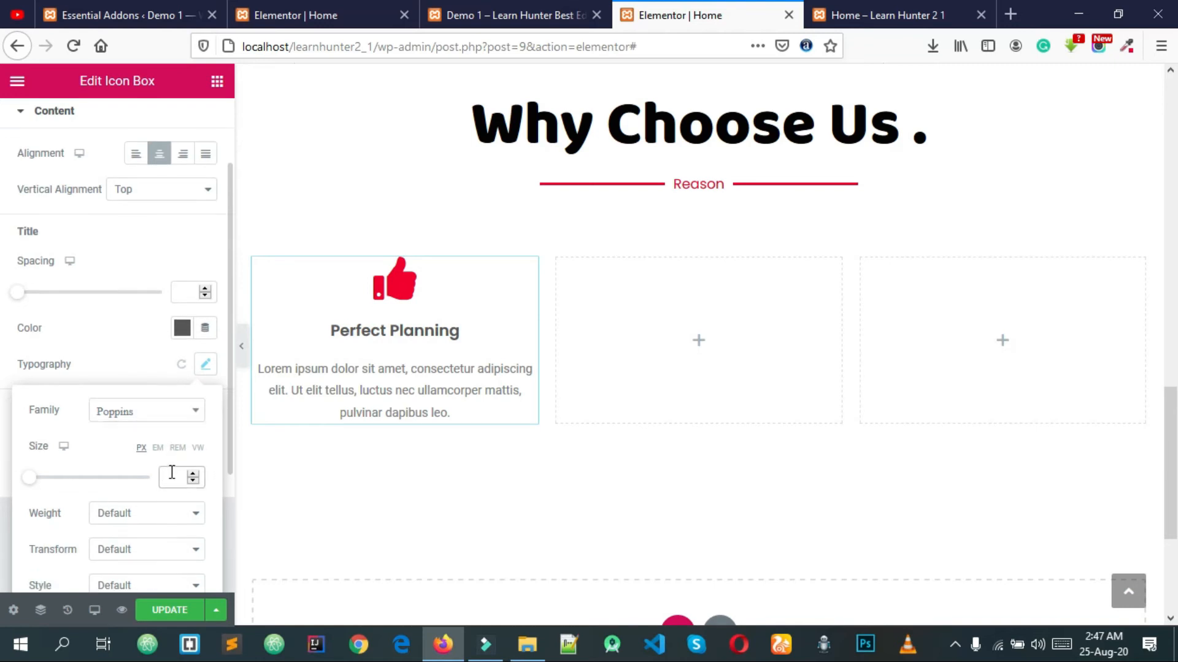
{"action": "type", "text": "22"}
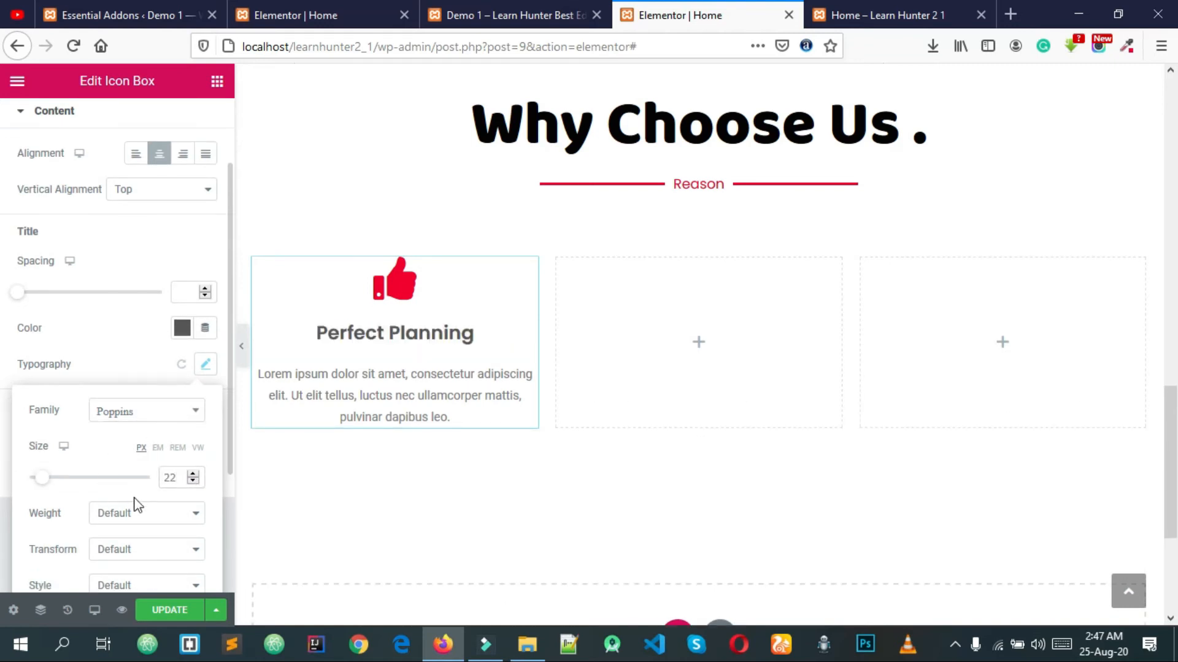
Step: Try the weight options in the title's typography and leave the weight at Default
{"action": "left_click", "coordinate": [135, 509]}
{"action": "left_click", "coordinate": [131, 492]}
{"action": "left_click", "coordinate": [123, 512]}
{"action": "left_click", "coordinate": [123, 458]}
{"action": "left_click", "coordinate": [140, 516]}
{"action": "left_click", "coordinate": [127, 514]}
{"action": "scroll", "coordinate": [363, 425], "scroll_direction": "down", "scroll_amount": 1}
{"action": "scroll", "coordinate": [363, 425], "scroll_direction": "down", "scroll_amount": 1}
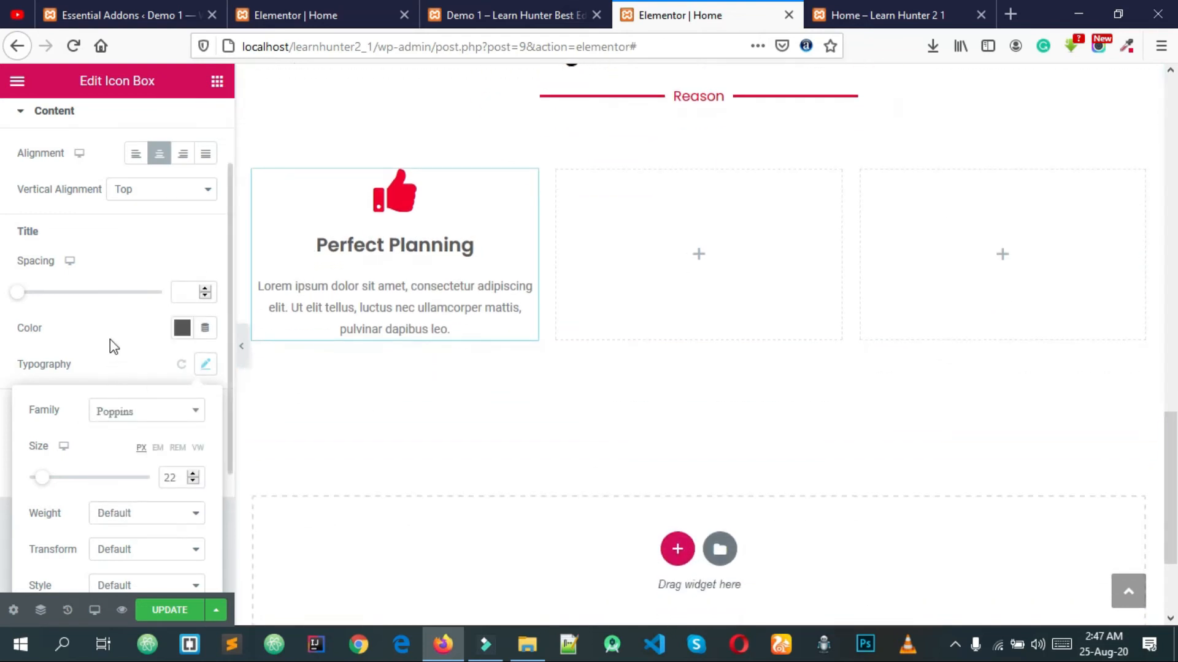
{"action": "left_click", "coordinate": [108, 345]}
Step: Copy the title's color #555555, paste it as the description's color and lighten it slightly
{"action": "left_click", "coordinate": [182, 447]}
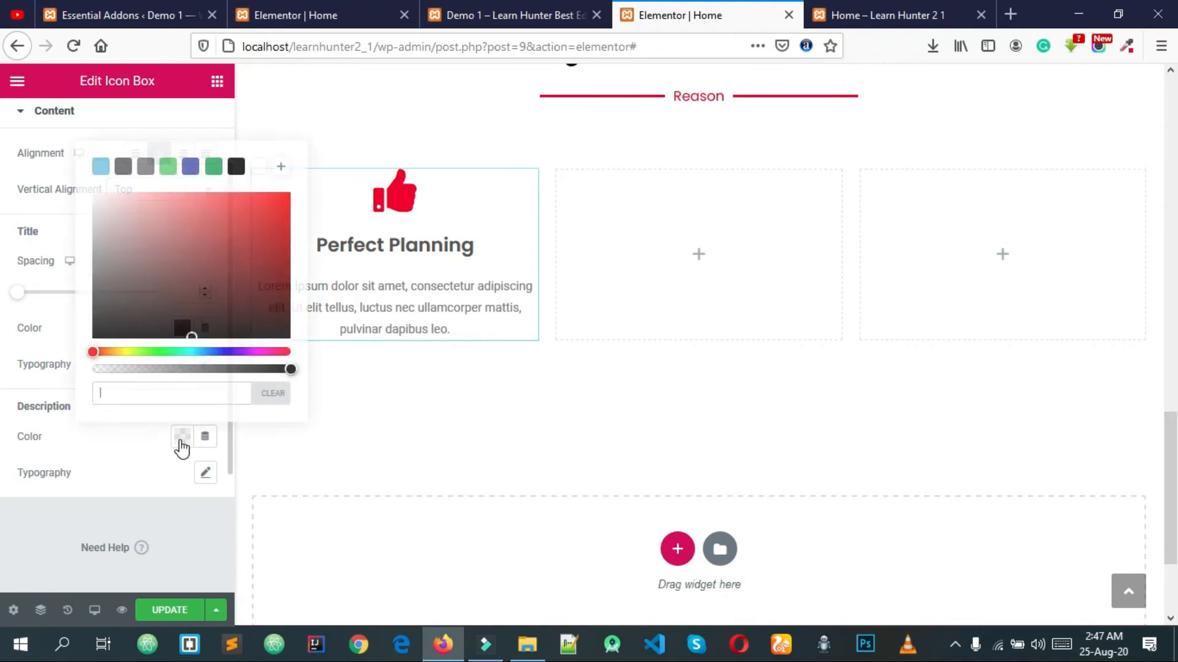
{"action": "left_click", "coordinate": [111, 452]}
{"action": "left_click", "coordinate": [182, 330]}
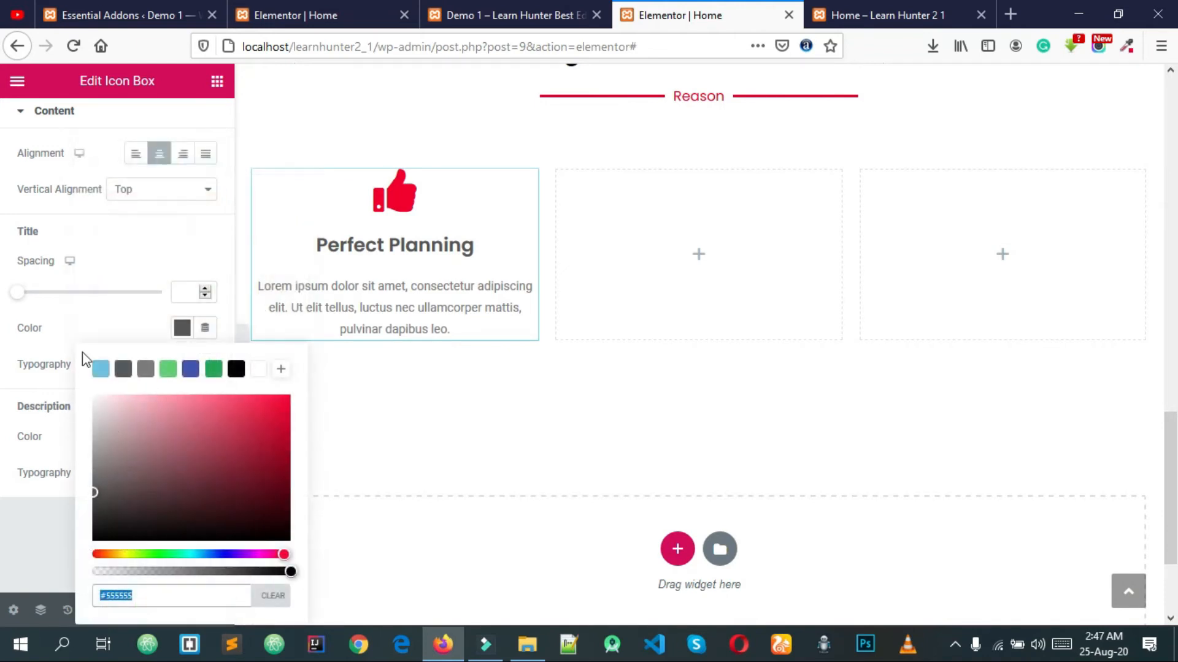
{"action": "left_click", "coordinate": [71, 389]}
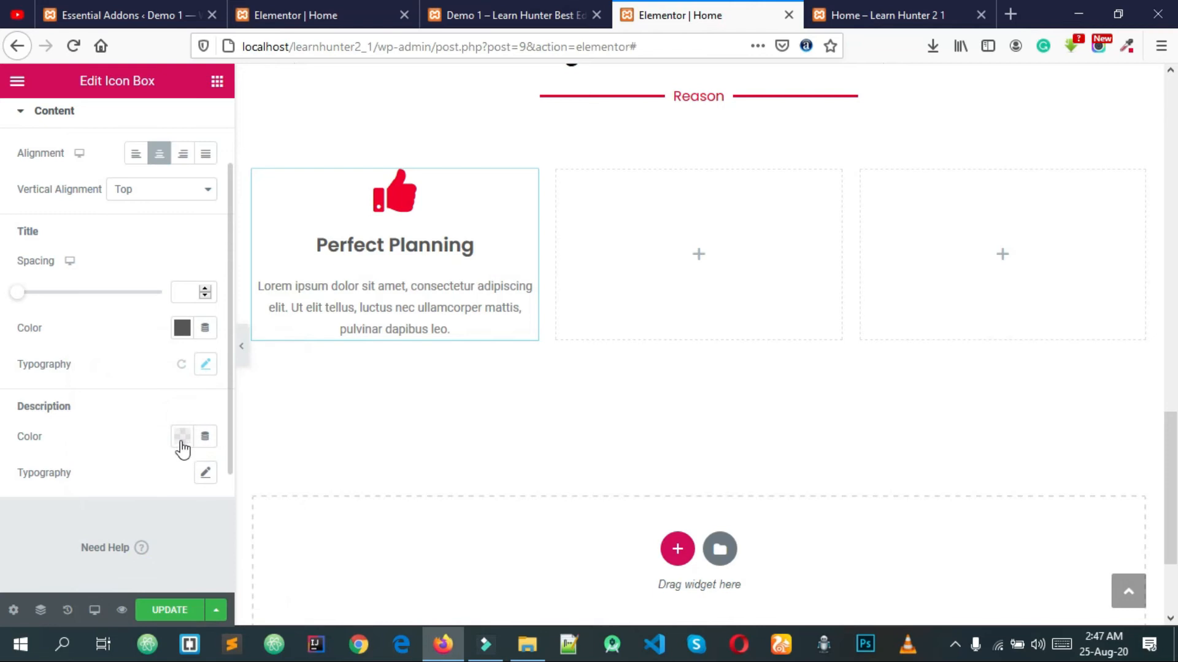
{"action": "left_click", "coordinate": [200, 440]}
{"action": "left_click", "coordinate": [187, 440]}
{"action": "key", "text": "ctrl+v"}
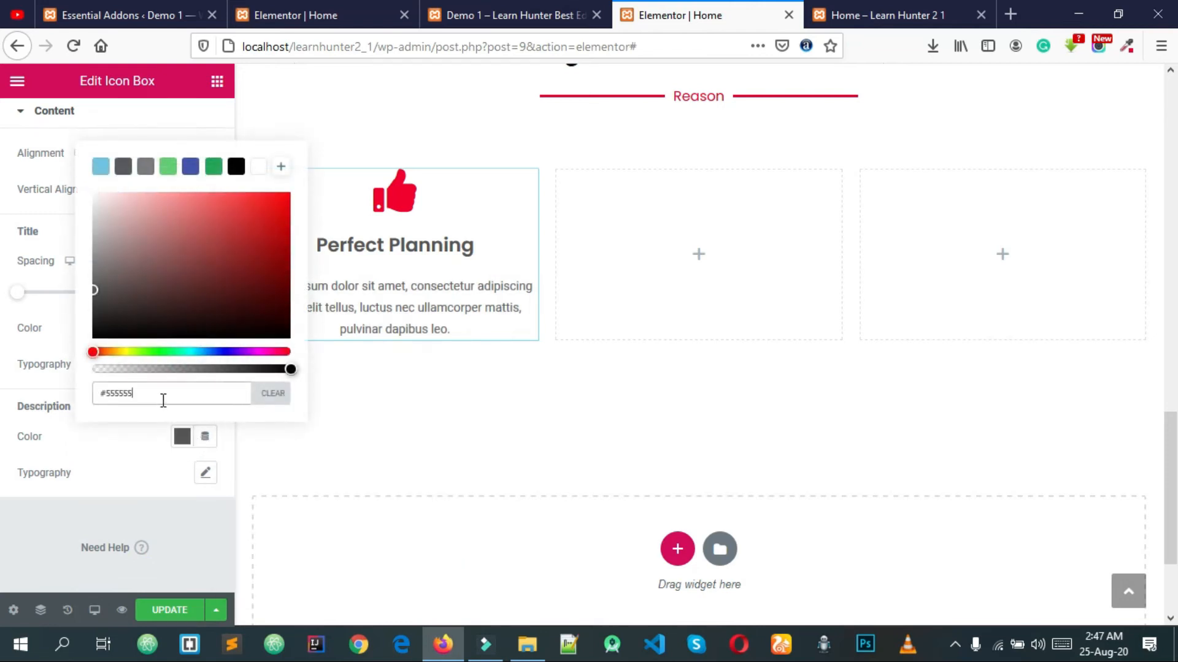
{"action": "mouse_move", "coordinate": [104, 286]}
{"action": "left_mouse_down"}
{"action": "mouse_move", "coordinate": [95, 306]}
{"action": "mouse_move", "coordinate": [93, 284]}
{"action": "left_mouse_up"}
{"action": "left_click", "coordinate": [130, 453]}
Step: Set the icon box description's typography to the Poppins family at 12 px
{"action": "left_click", "coordinate": [205, 472]}
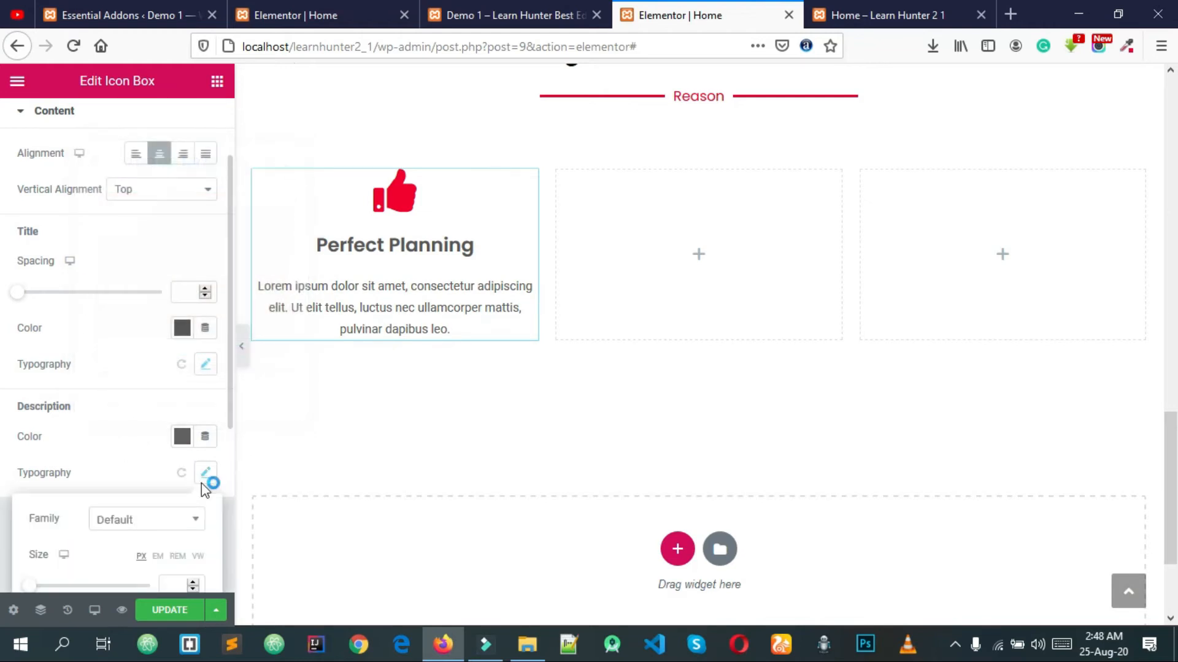
{"action": "left_click", "coordinate": [155, 517]}
{"action": "type", "text": "pop"}
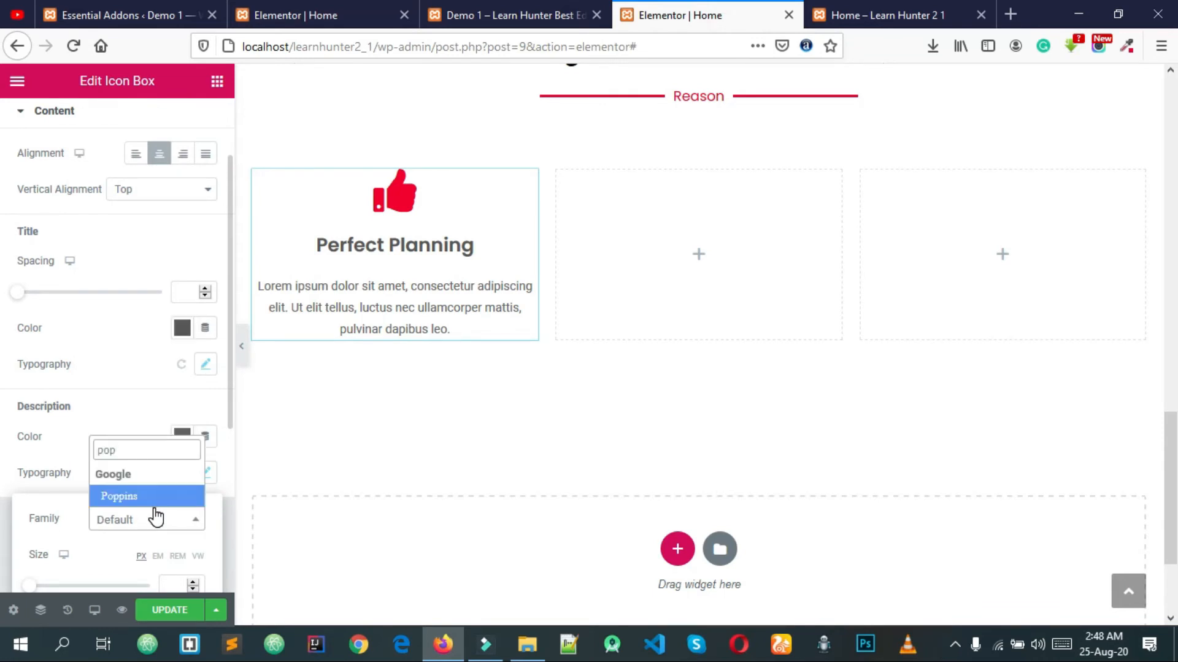
{"action": "key", "text": "Return"}
{"action": "scroll", "coordinate": [119, 476], "scroll_direction": "down", "scroll_amount": 2}
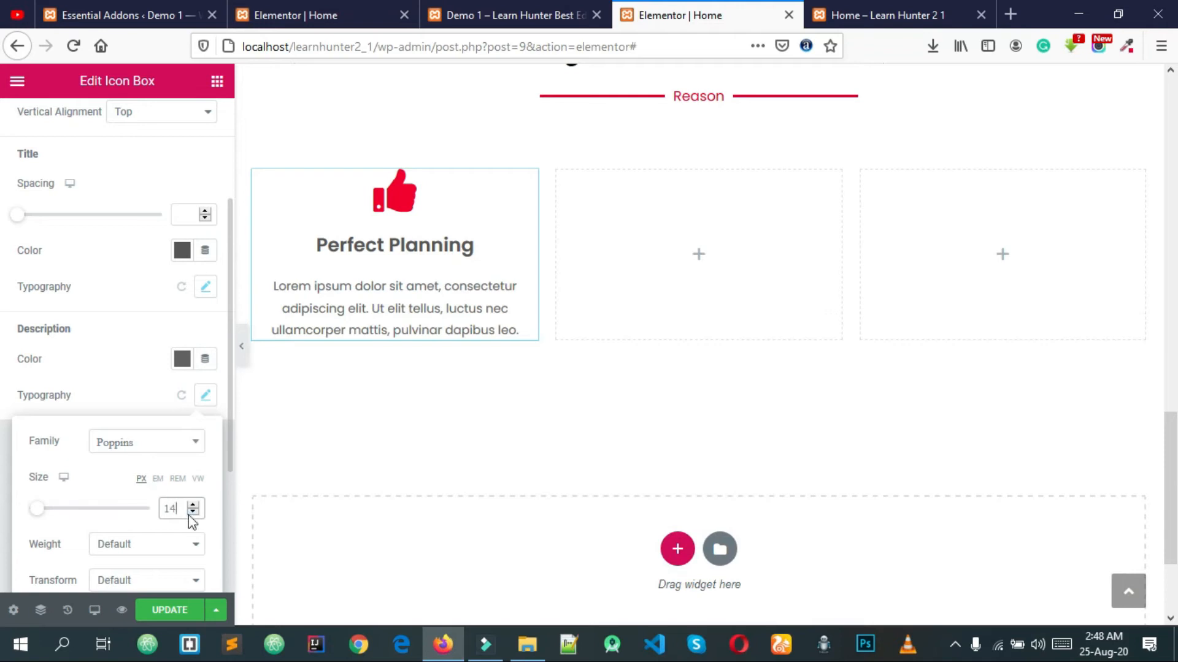
{"action": "left_click", "coordinate": [193, 512]}
{"action": "left_click", "coordinate": [193, 512]}
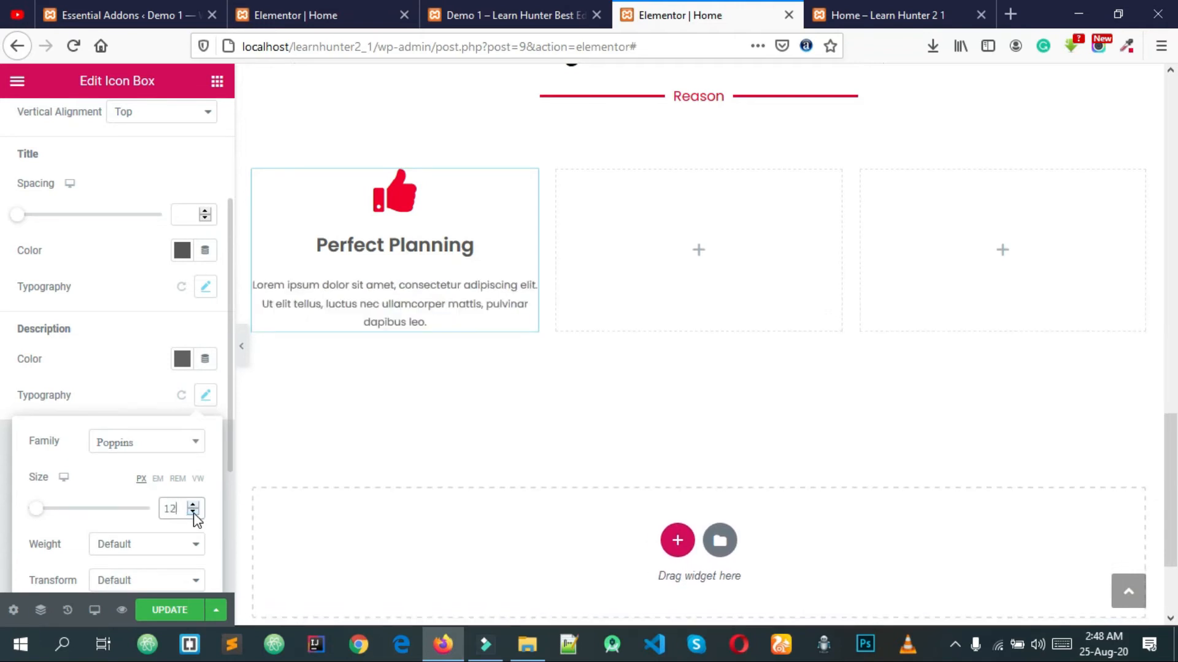
Step: Check the demo page's icon boxes and try the Bold, 500 and 300 weights on the icon box description
{"action": "left_click", "coordinate": [509, 15]}
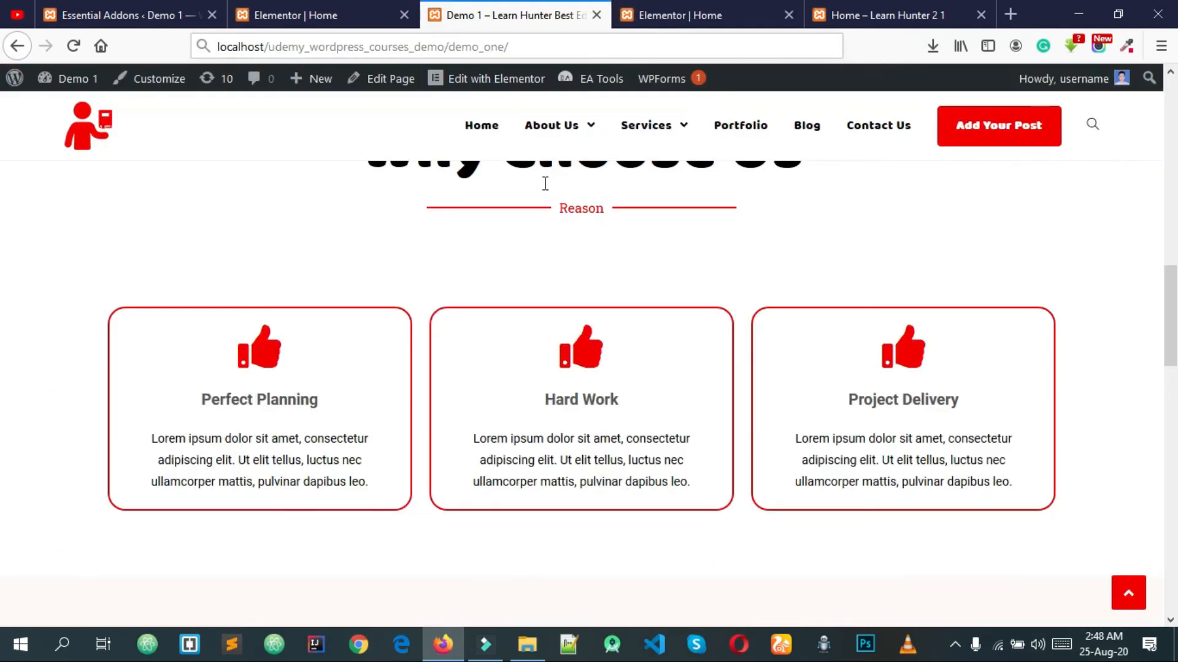
{"action": "left_click", "coordinate": [702, 11]}
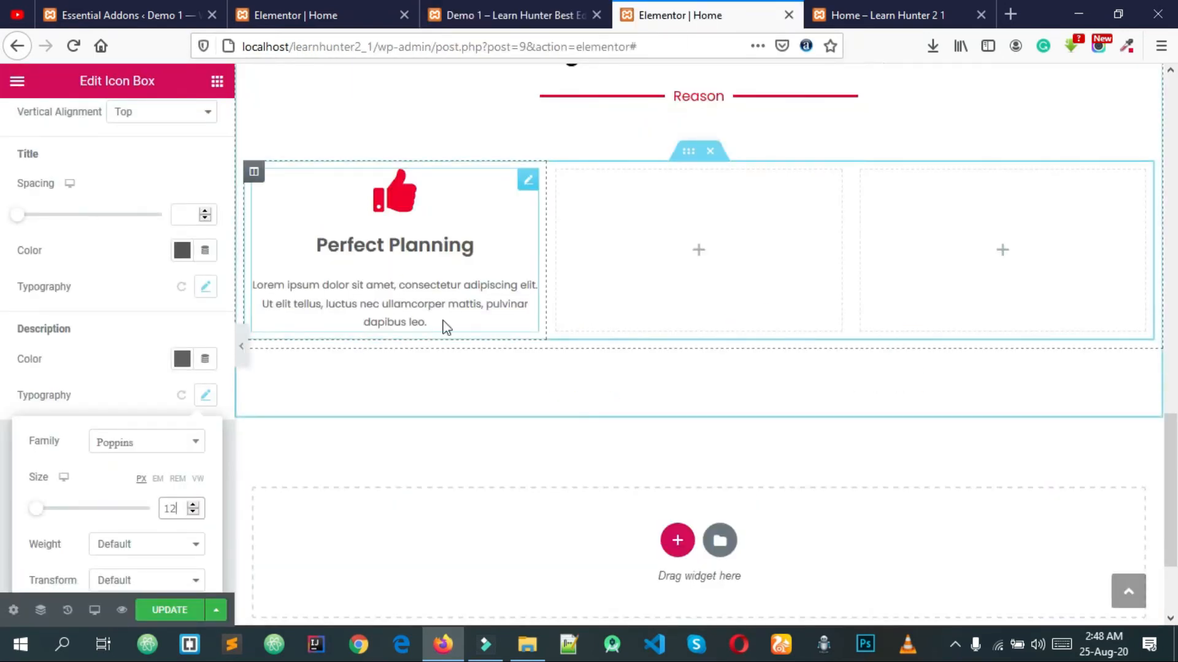
{"action": "scroll", "coordinate": [98, 508], "scroll_direction": "down", "scroll_amount": 3}
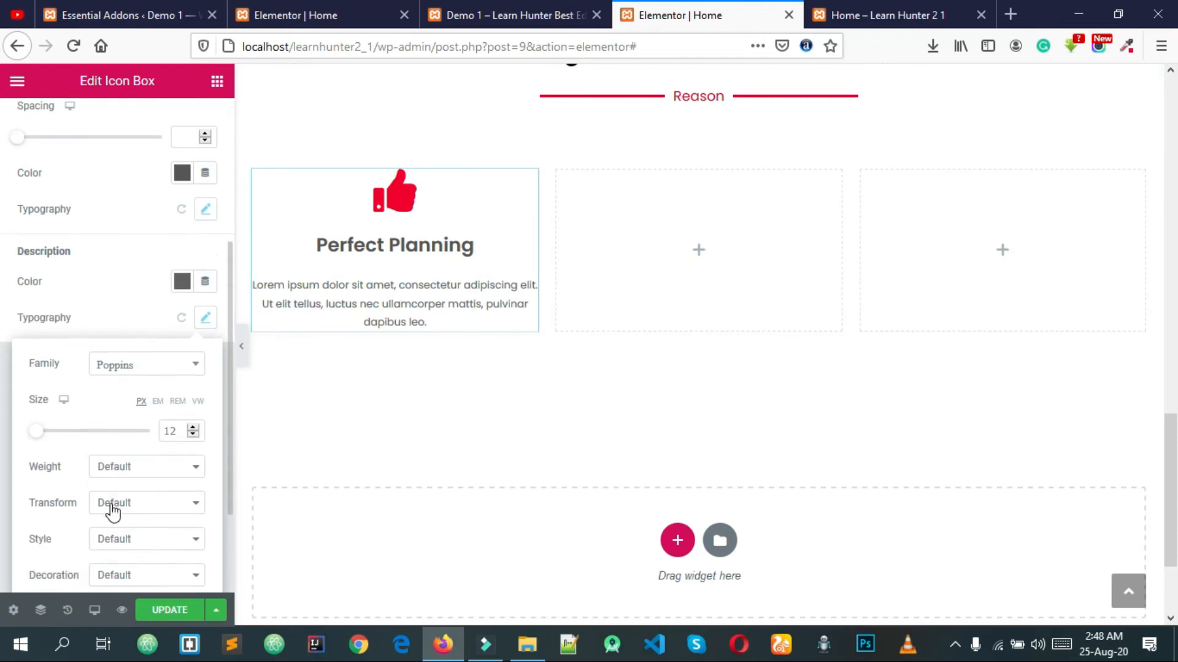
{"action": "left_click", "coordinate": [118, 417]}
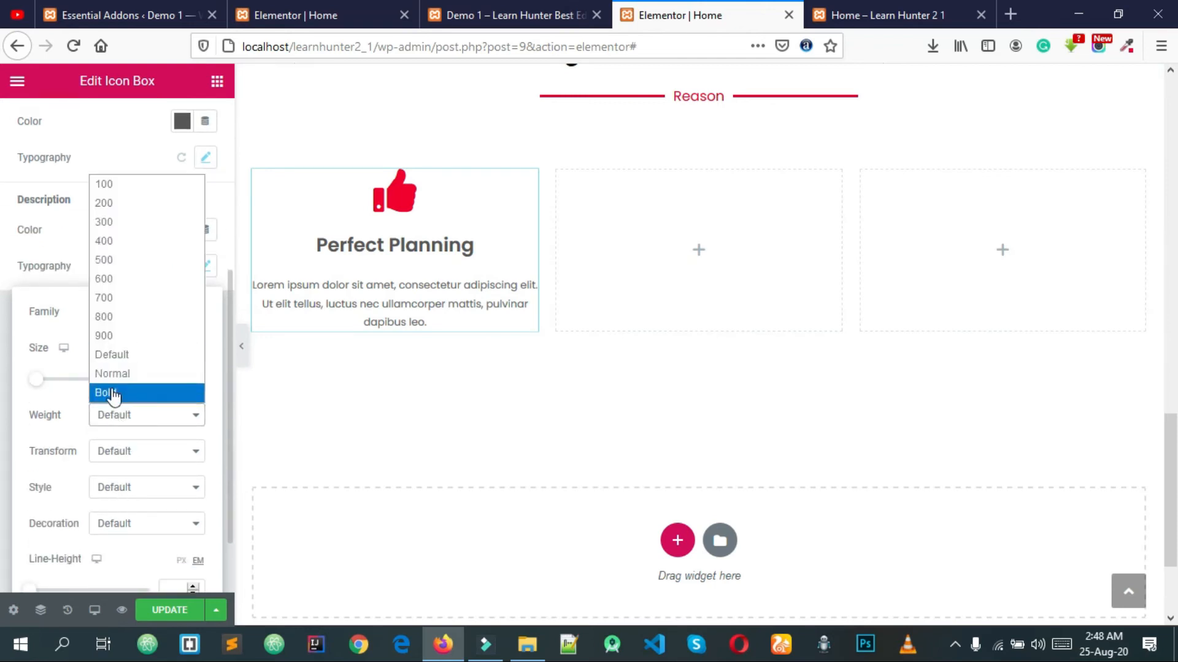
{"action": "left_click", "coordinate": [110, 393]}
{"action": "left_click", "coordinate": [118, 420]}
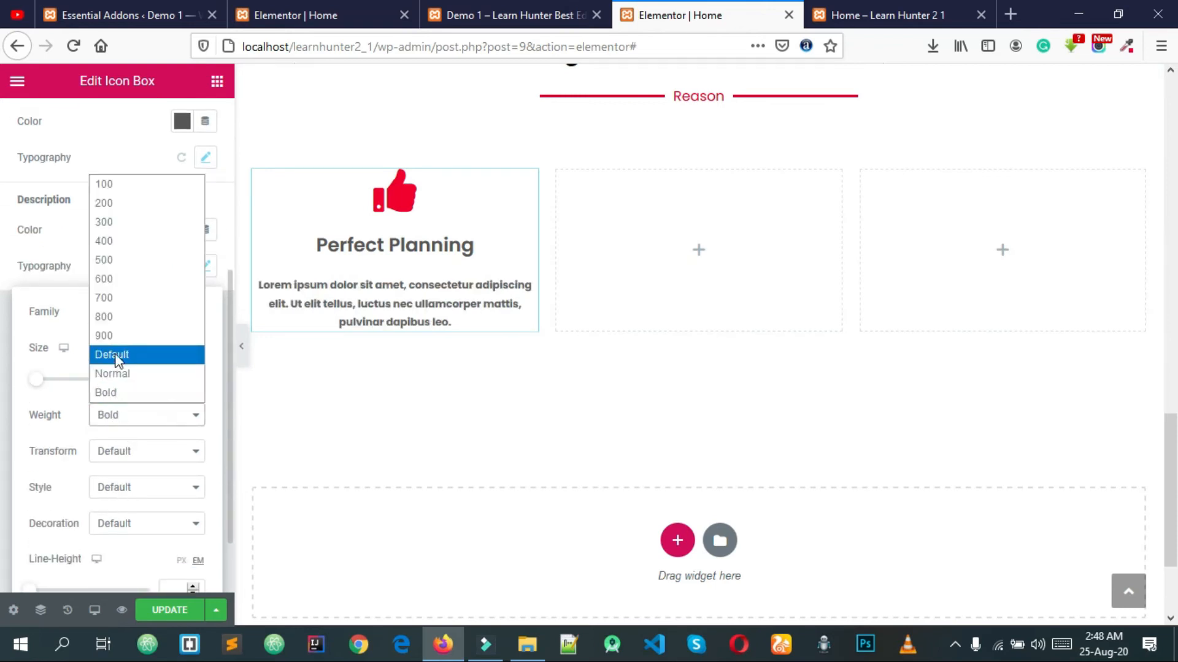
{"action": "left_click", "coordinate": [118, 276]}
{"action": "left_click", "coordinate": [106, 414]}
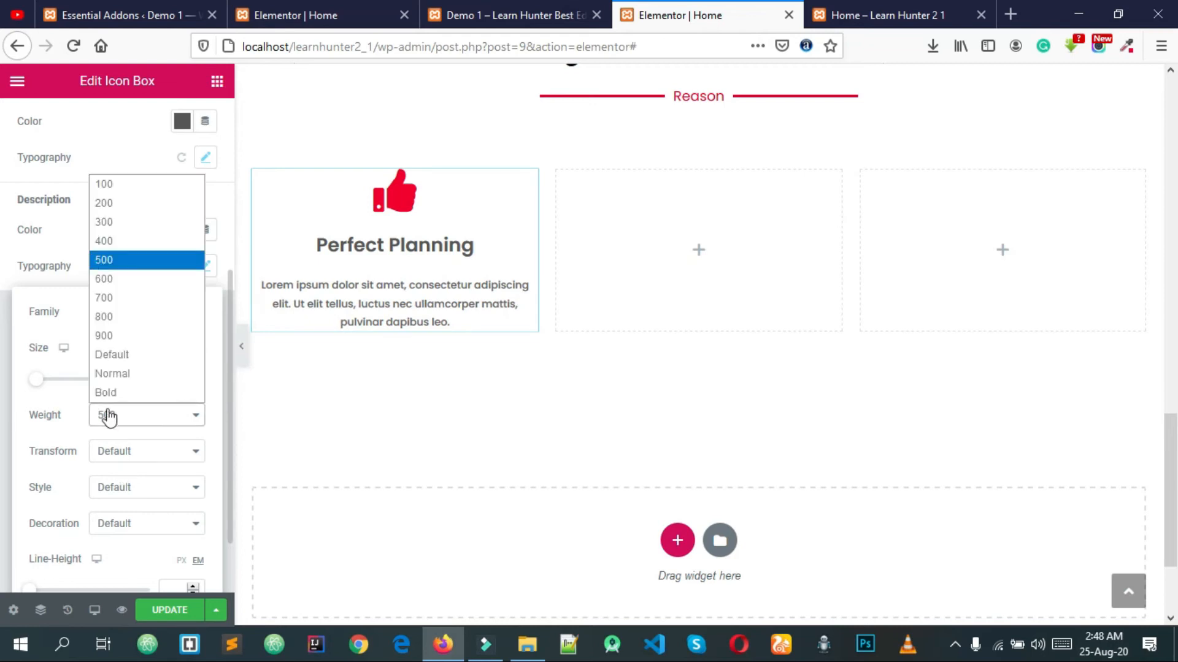
{"action": "left_click", "coordinate": [109, 222]}
Step: Compare the 400 and 500 weights in the icon box description's typography and set it to 400
{"action": "left_click", "coordinate": [141, 419]}
{"action": "left_click", "coordinate": [156, 240]}
{"action": "left_click", "coordinate": [123, 417]}
{"action": "left_click", "coordinate": [128, 261]}
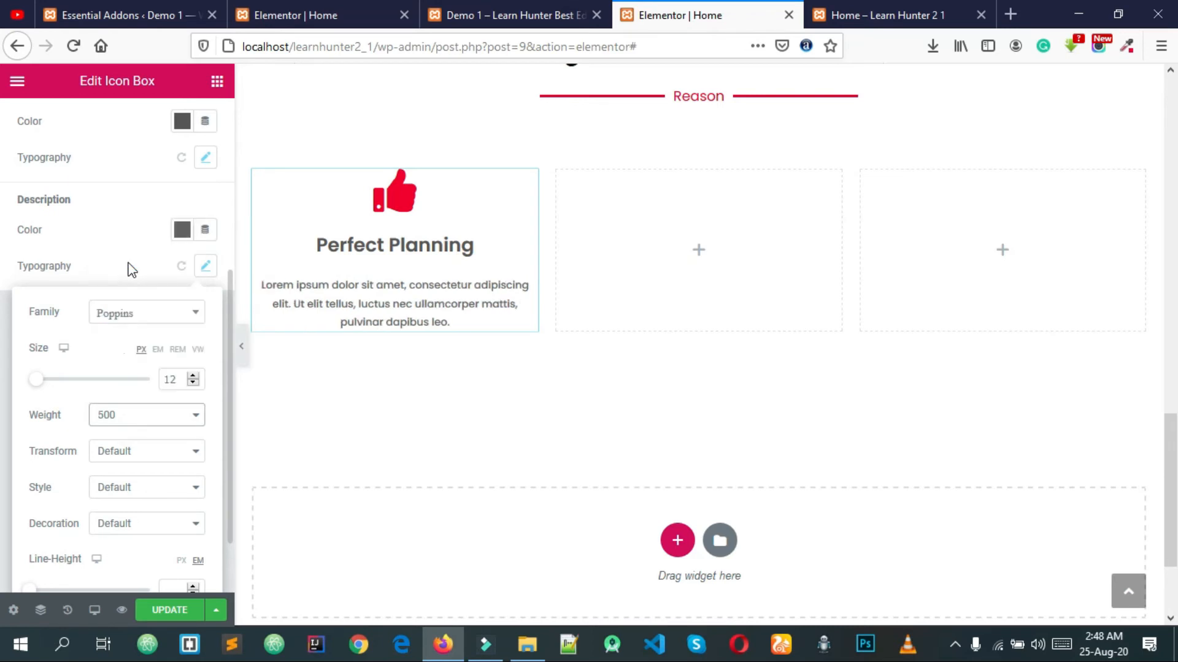
{"action": "left_click", "coordinate": [153, 423]}
{"action": "left_click", "coordinate": [114, 243]}
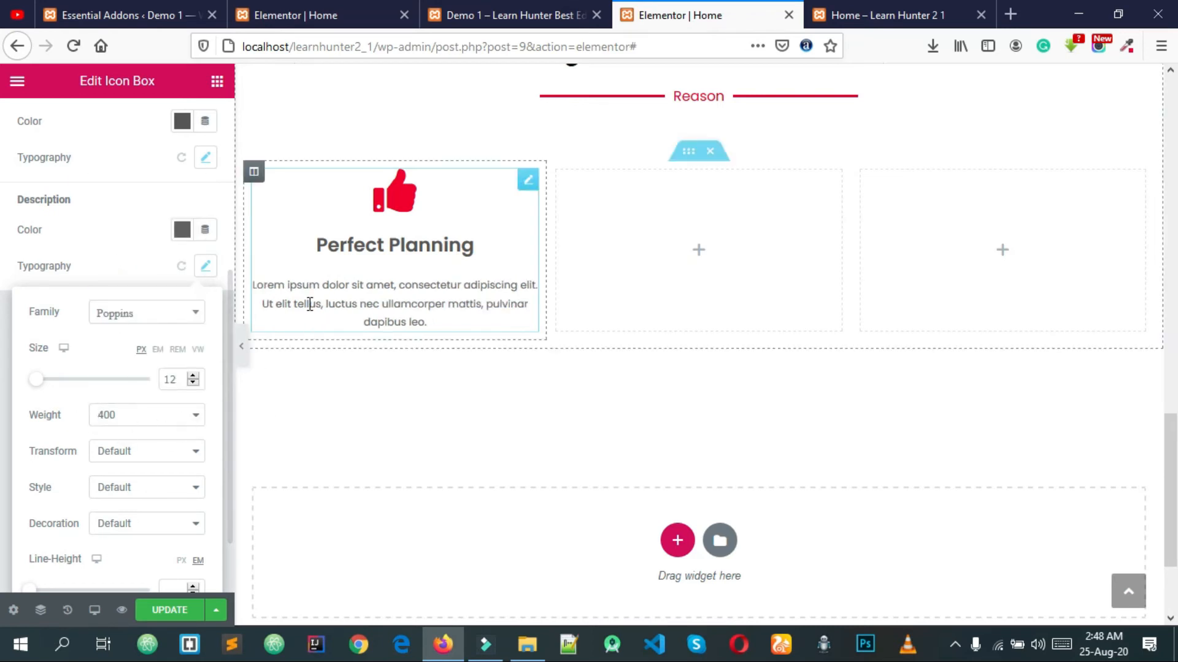
Step: Try a 13 px size for the icon box description, return it to 12 px and close its typography settings
{"action": "left_click", "coordinate": [193, 377]}
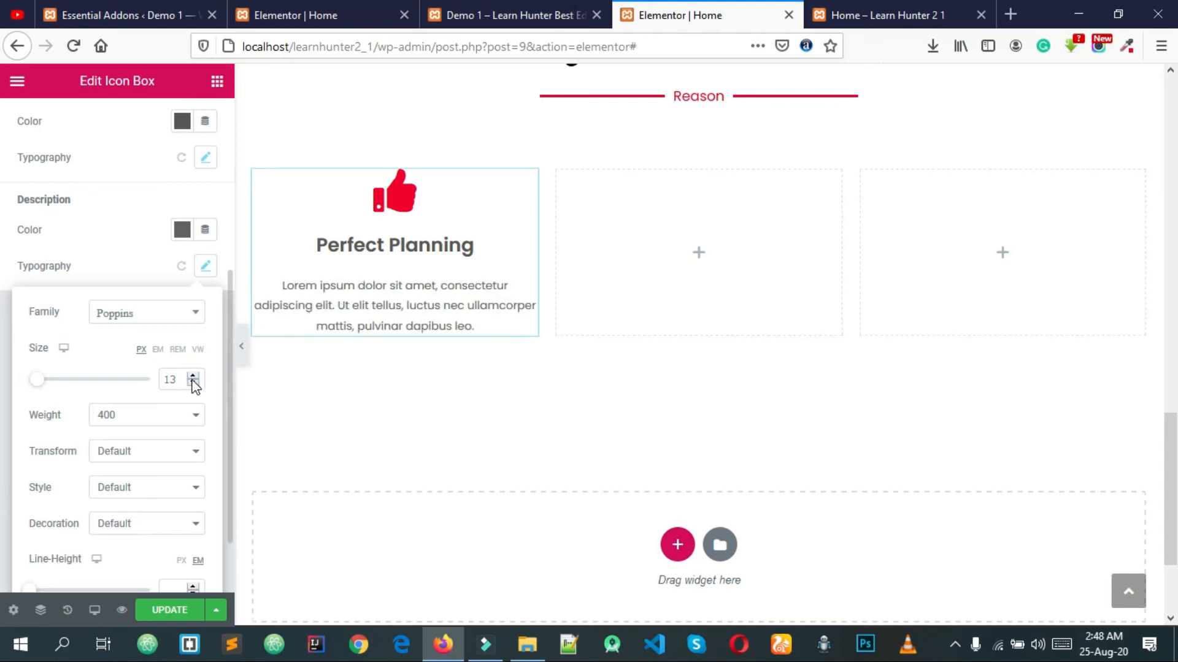
{"action": "left_click", "coordinate": [193, 384]}
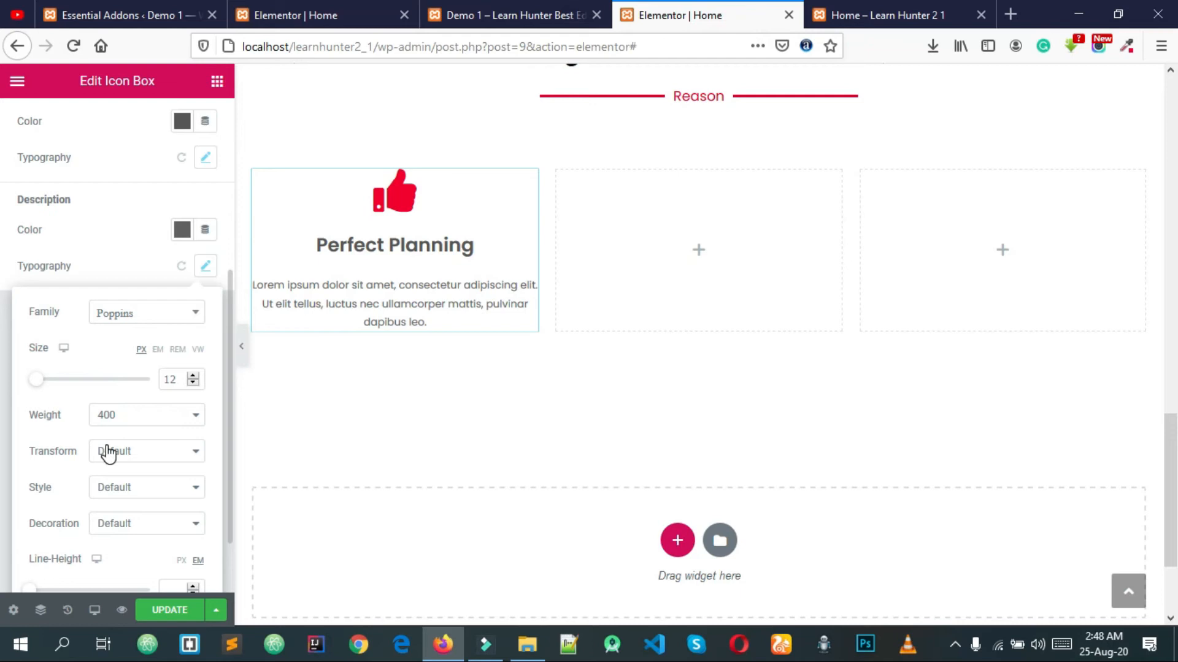
{"action": "scroll", "coordinate": [137, 423], "scroll_direction": "down", "scroll_amount": 2}
{"action": "scroll", "coordinate": [134, 314], "scroll_direction": "up", "scroll_amount": 1}
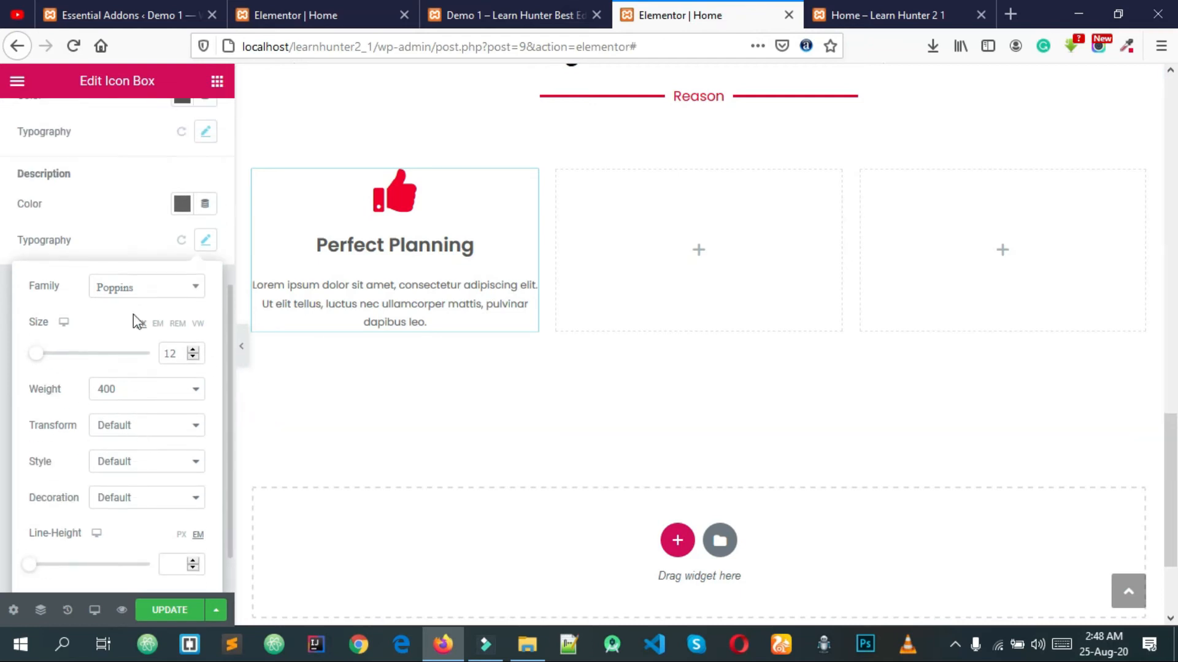
{"action": "left_click", "coordinate": [92, 237]}
{"action": "scroll", "coordinate": [105, 242], "scroll_direction": "up", "scroll_amount": 5}
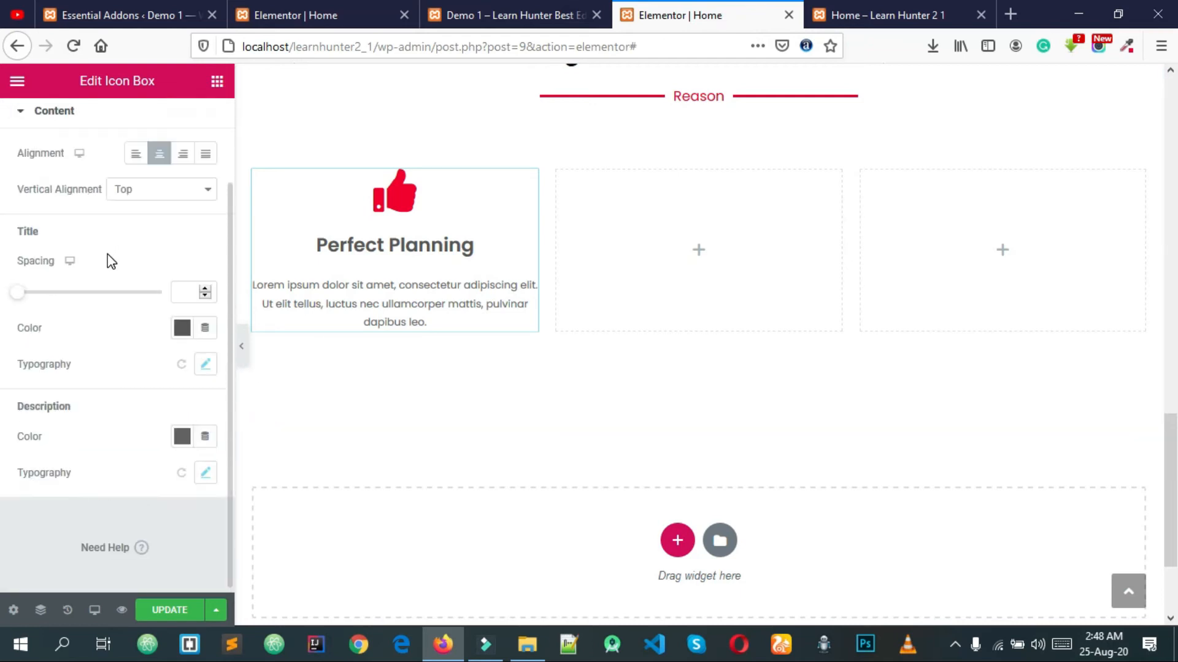
{"action": "scroll", "coordinate": [105, 297], "scroll_direction": "up", "scroll_amount": 1}
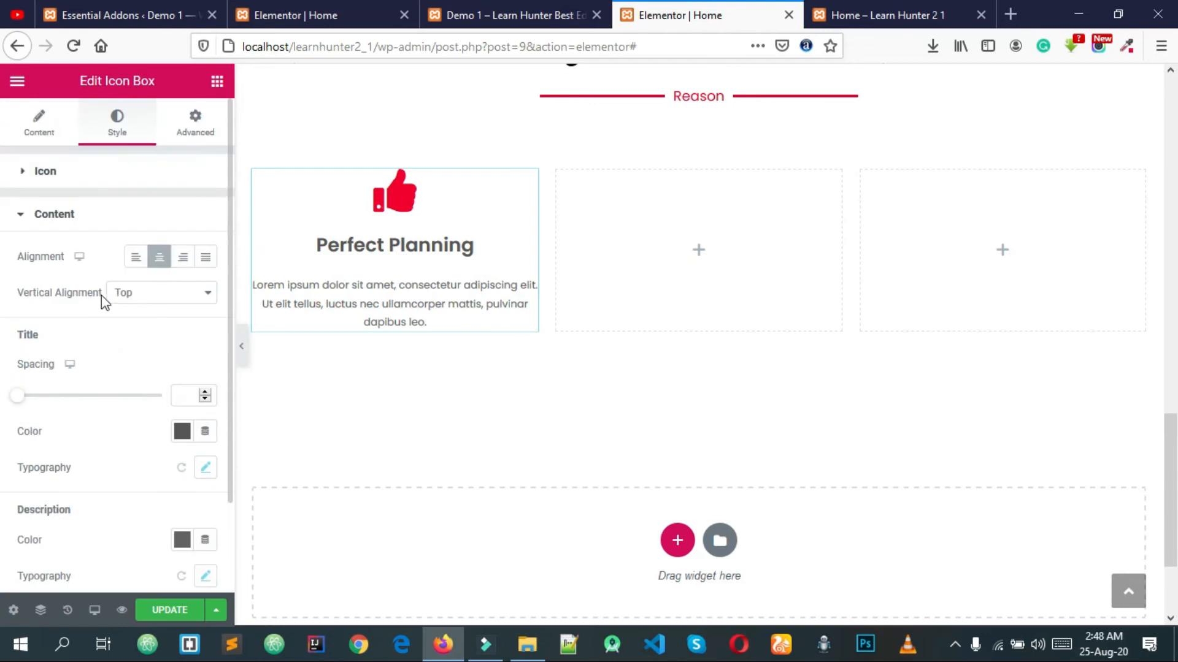
Step: Unlink the Perfect Planning icon box's padding values so that each side can be set separately
{"action": "left_click", "coordinate": [80, 182]}
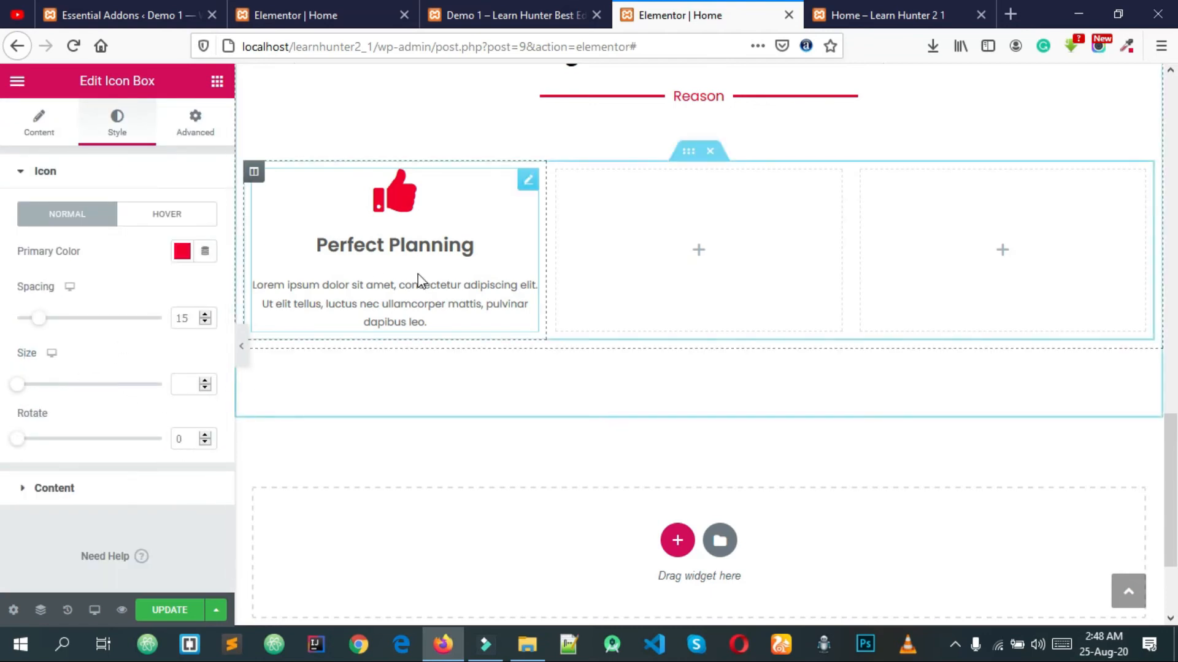
{"action": "left_click", "coordinate": [196, 133]}
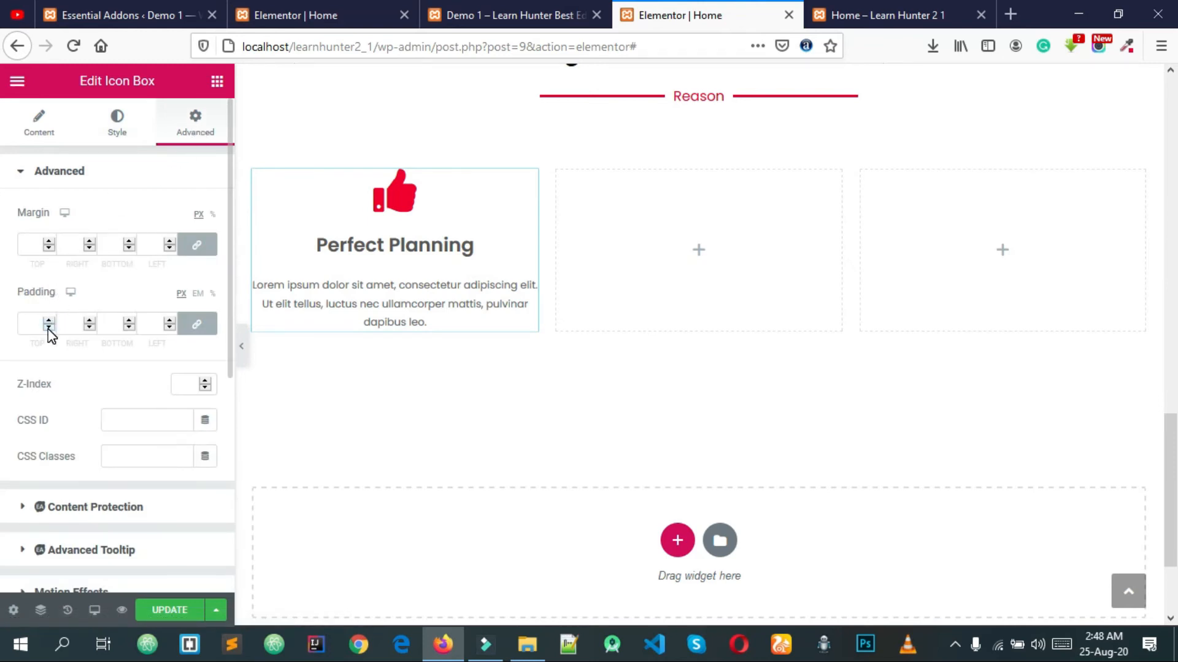
{"action": "left_click", "coordinate": [197, 325]}
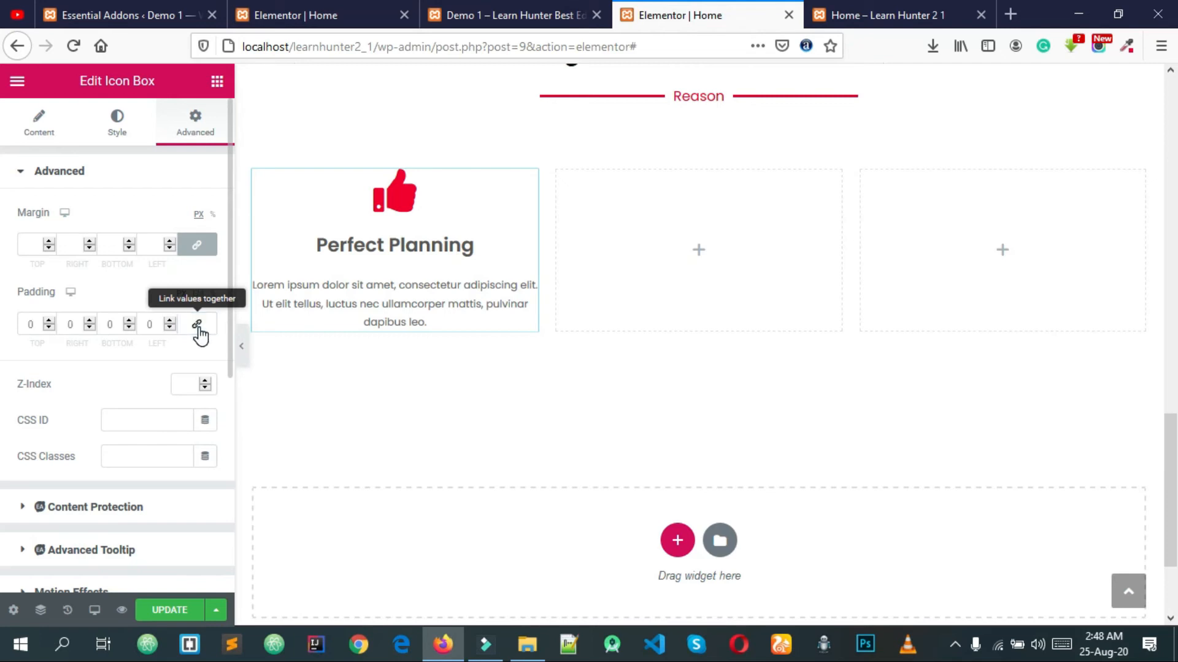
Step: Set the icon box's top and bottom padding to 20 px each, leaving the side padding at 0
{"action": "left_click_drag", "start_coordinate": [37, 328], "coordinate": [9, 319]}
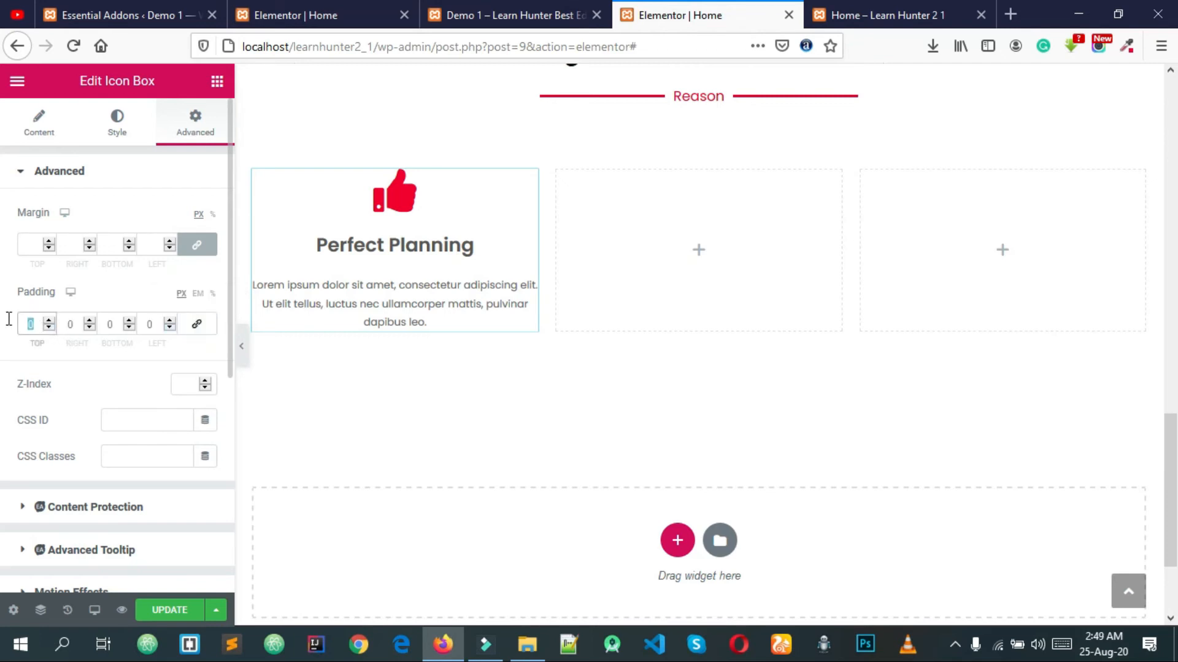
{"action": "type", "text": "10"}
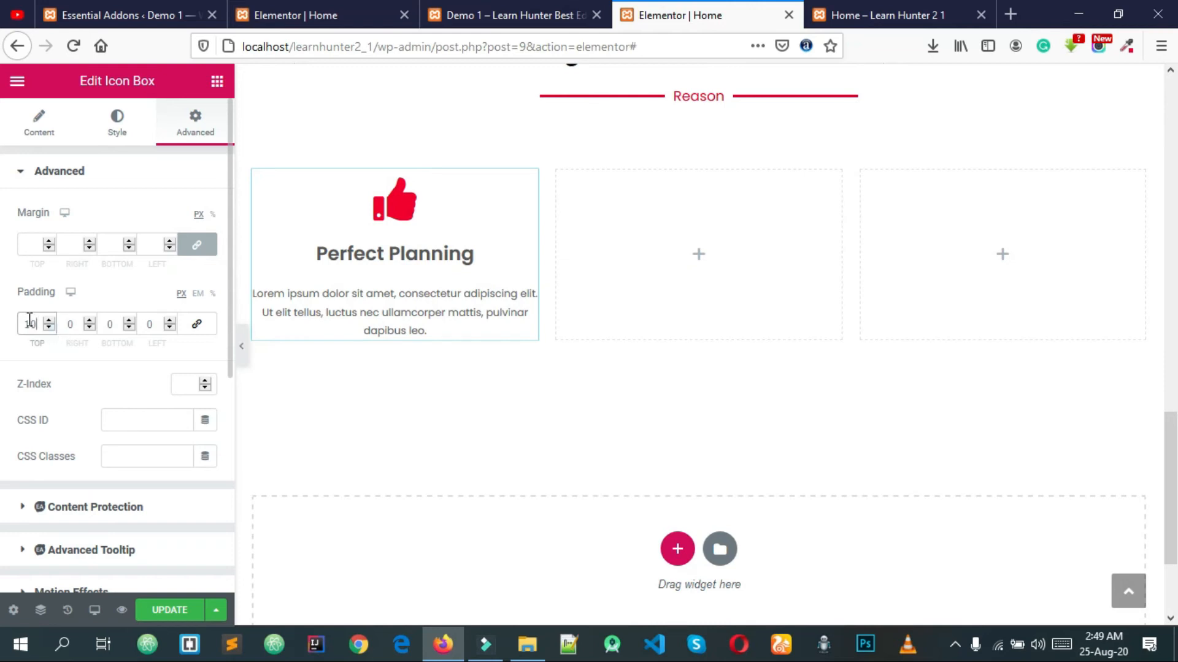
{"action": "left_click_drag", "start_coordinate": [29, 320], "coordinate": [19, 321]}
{"action": "type", "text": "2"}
{"action": "double_click", "coordinate": [117, 325]}
{"action": "type", "text": "20"}
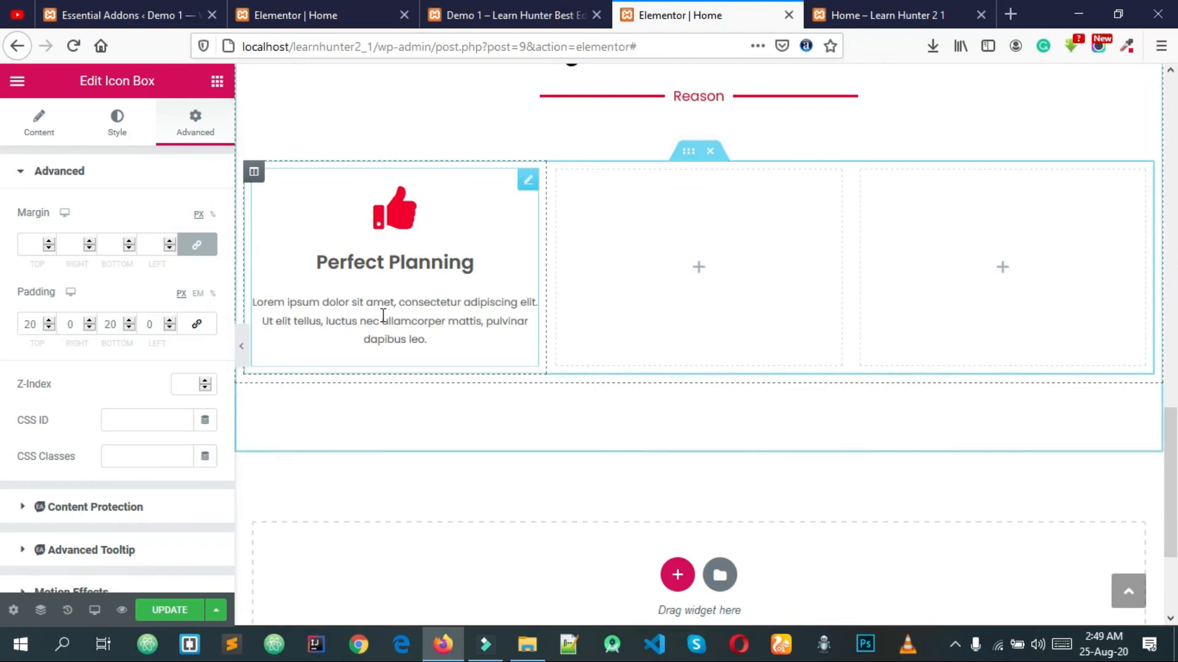
{"action": "scroll", "coordinate": [120, 433], "scroll_direction": "down", "scroll_amount": 1}
{"action": "scroll", "coordinate": [120, 430], "scroll_direction": "up", "scroll_amount": 1}
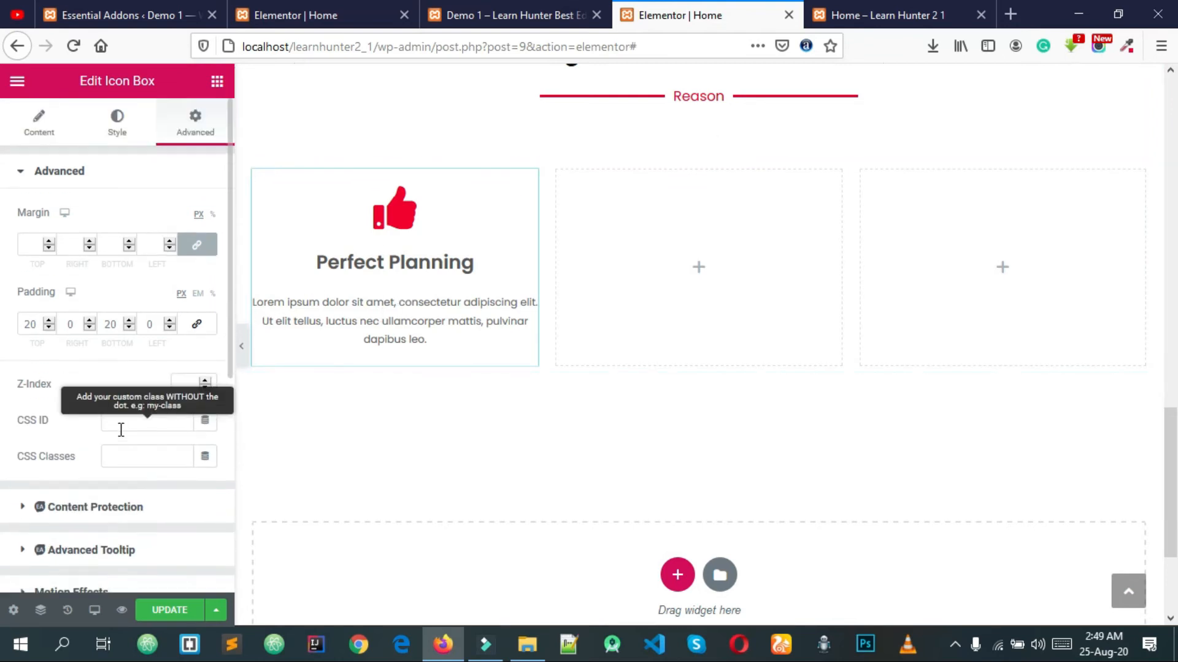
Step: Give the icon box a solid border with a width of 2 on all sides
{"action": "scroll", "coordinate": [121, 433], "scroll_direction": "down", "scroll_amount": 4}
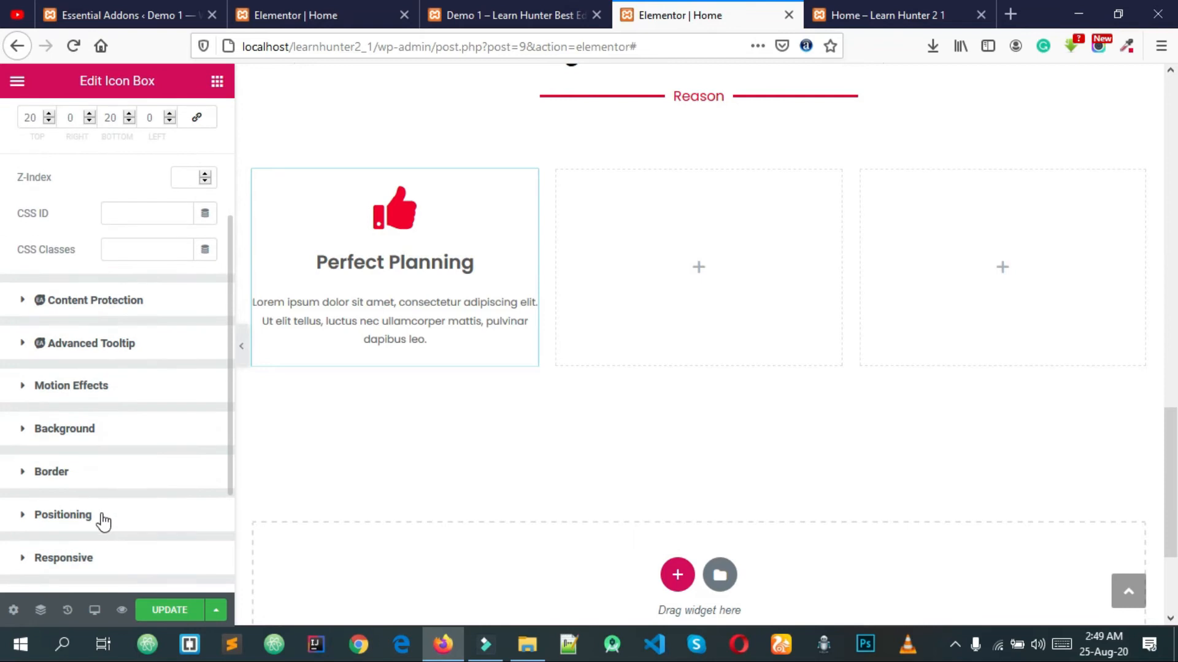
{"action": "left_click", "coordinate": [52, 472]}
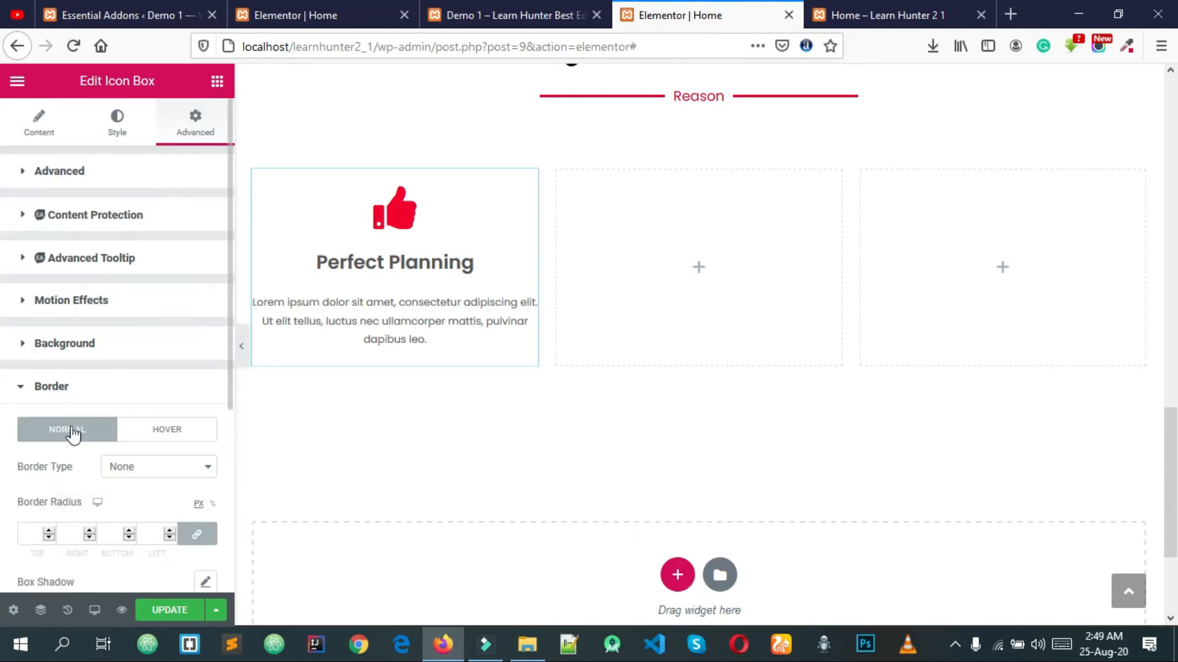
{"action": "left_click", "coordinate": [140, 469]}
{"action": "left_click", "coordinate": [138, 502]}
{"action": "scroll", "coordinate": [131, 461], "scroll_direction": "down", "scroll_amount": 1}
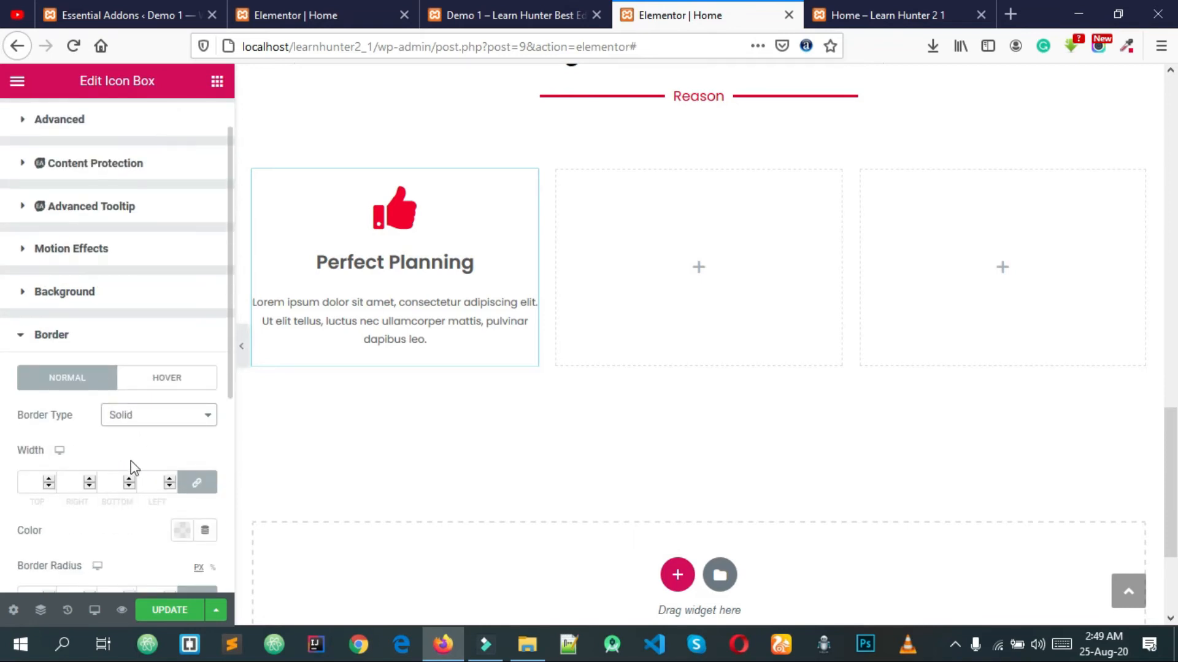
{"action": "left_click", "coordinate": [51, 479]}
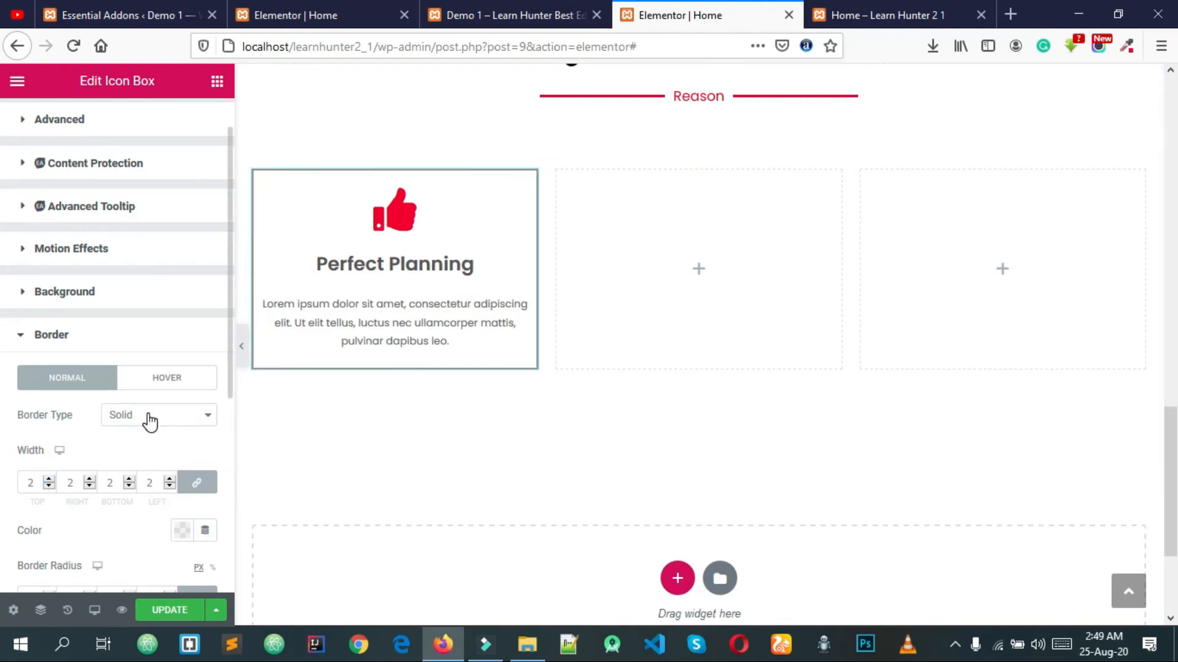
Step: Sample a color from the page and apply #555555 as the icon box's border color
{"action": "scroll", "coordinate": [149, 422], "scroll_direction": "down", "scroll_amount": 2}
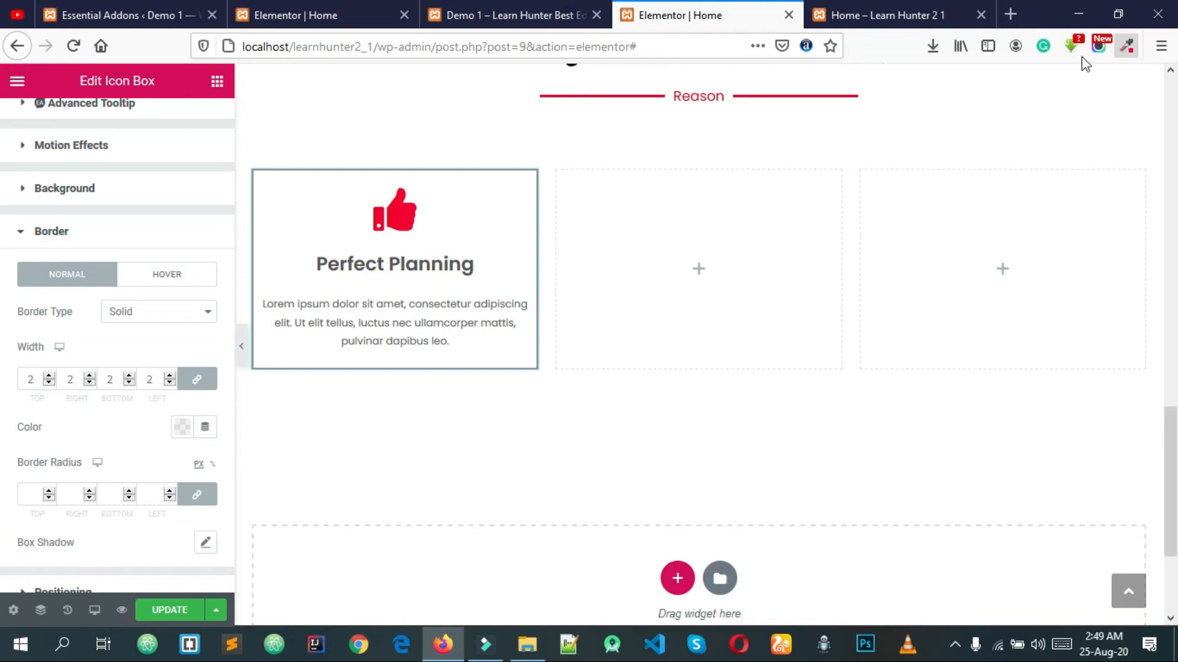
{"action": "left_click", "coordinate": [403, 257]}
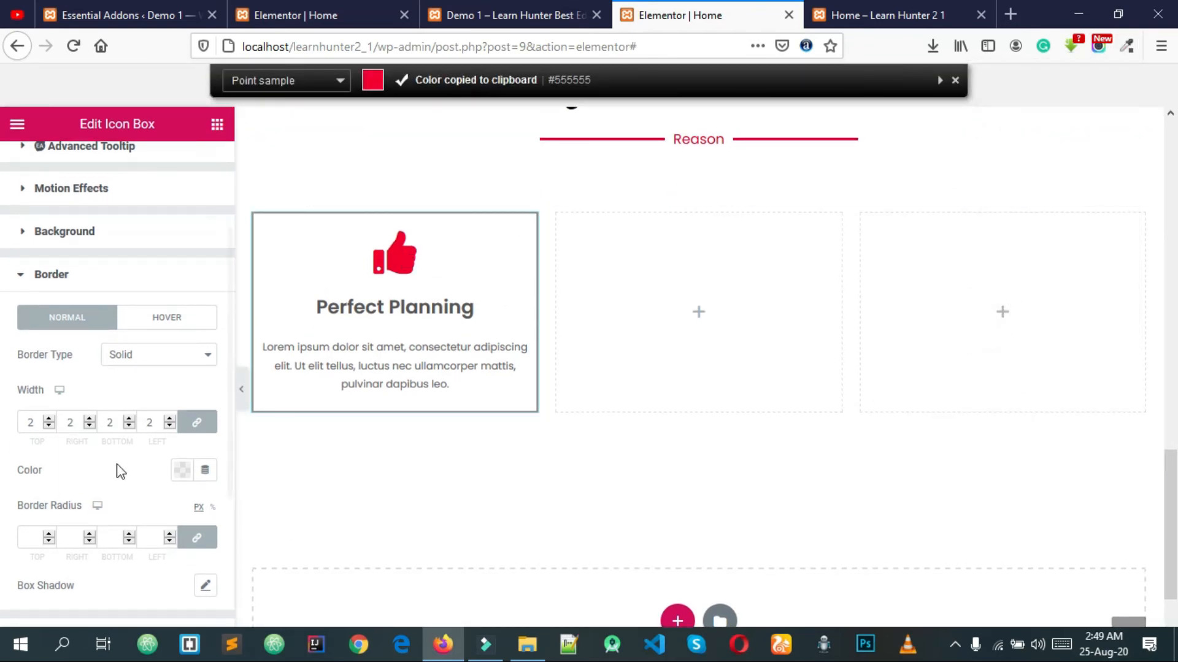
{"action": "left_click", "coordinate": [182, 470]}
{"action": "left_click", "coordinate": [184, 476]}
{"action": "type", "text": "#555555"}
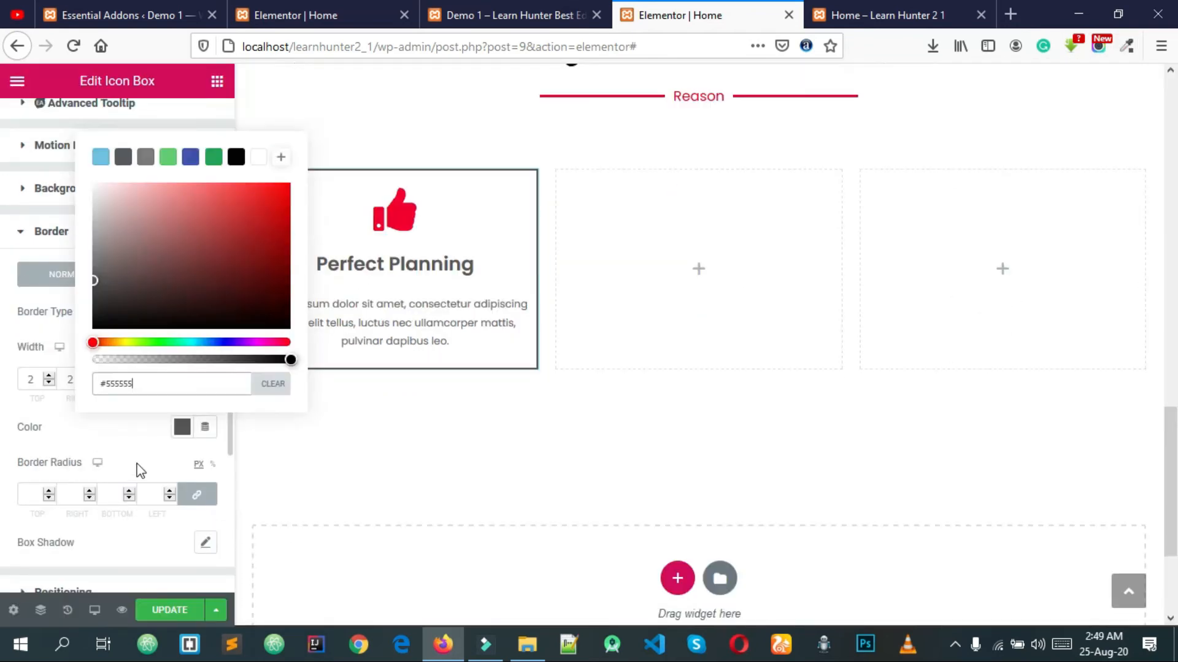
{"action": "left_click", "coordinate": [182, 427]}
{"action": "left_click", "coordinate": [183, 428]}
{"action": "left_click", "coordinate": [128, 464]}
Step: Sample the thumbs-up icon's red, apply #F2002F as the border color, and set the border radius to 15 px
{"action": "left_click", "coordinate": [1126, 46]}
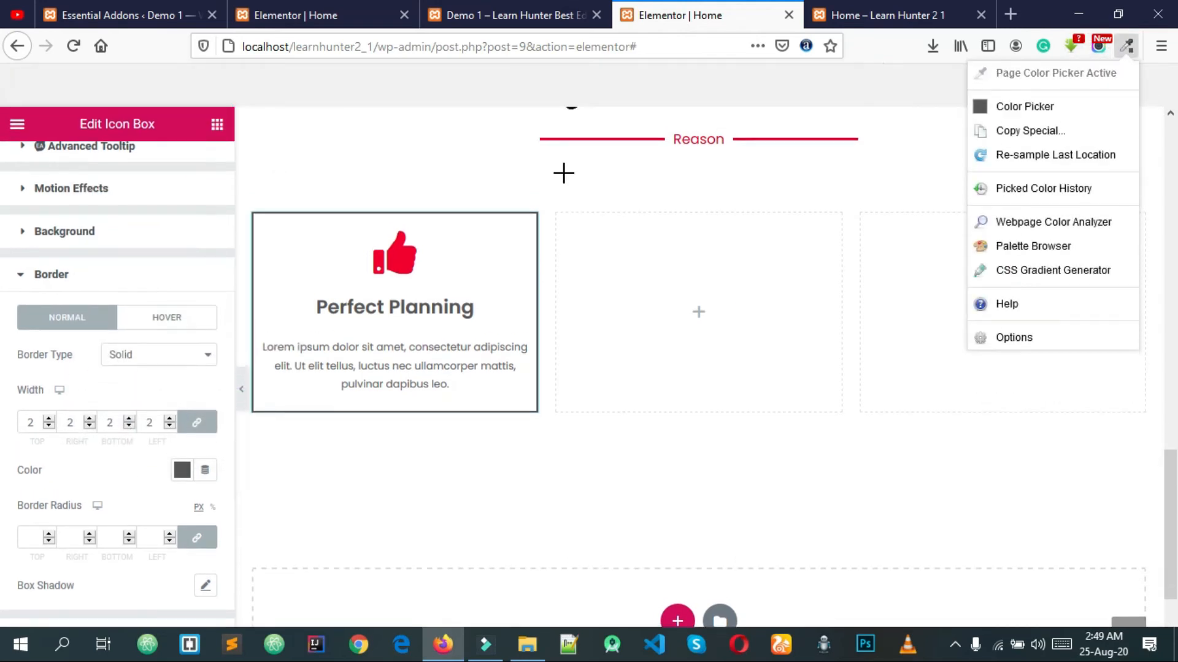
{"action": "left_click", "coordinate": [403, 259]}
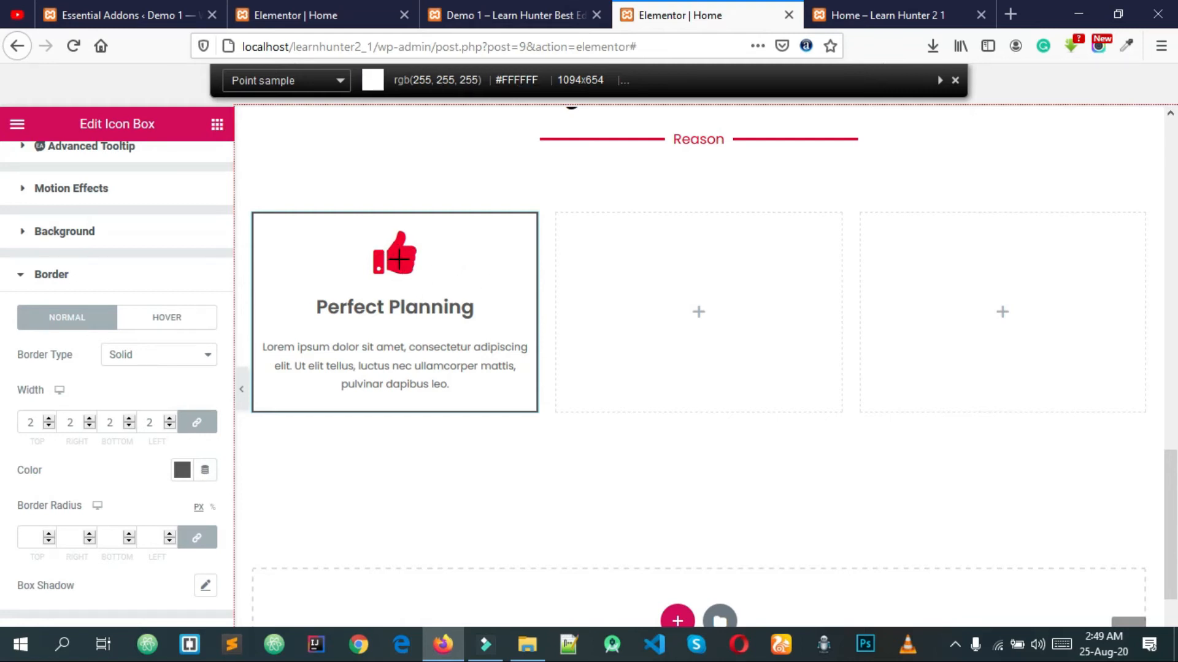
{"action": "left_click", "coordinate": [402, 244]}
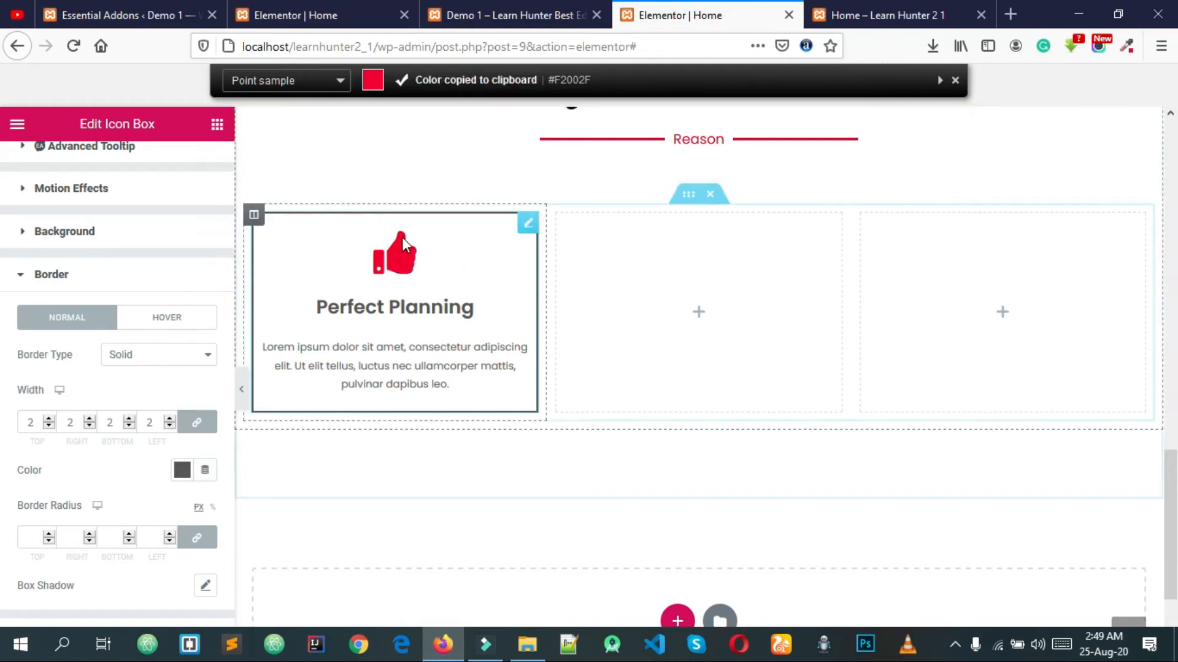
{"action": "left_click", "coordinate": [182, 471]}
{"action": "key", "text": "ctrl+v"}
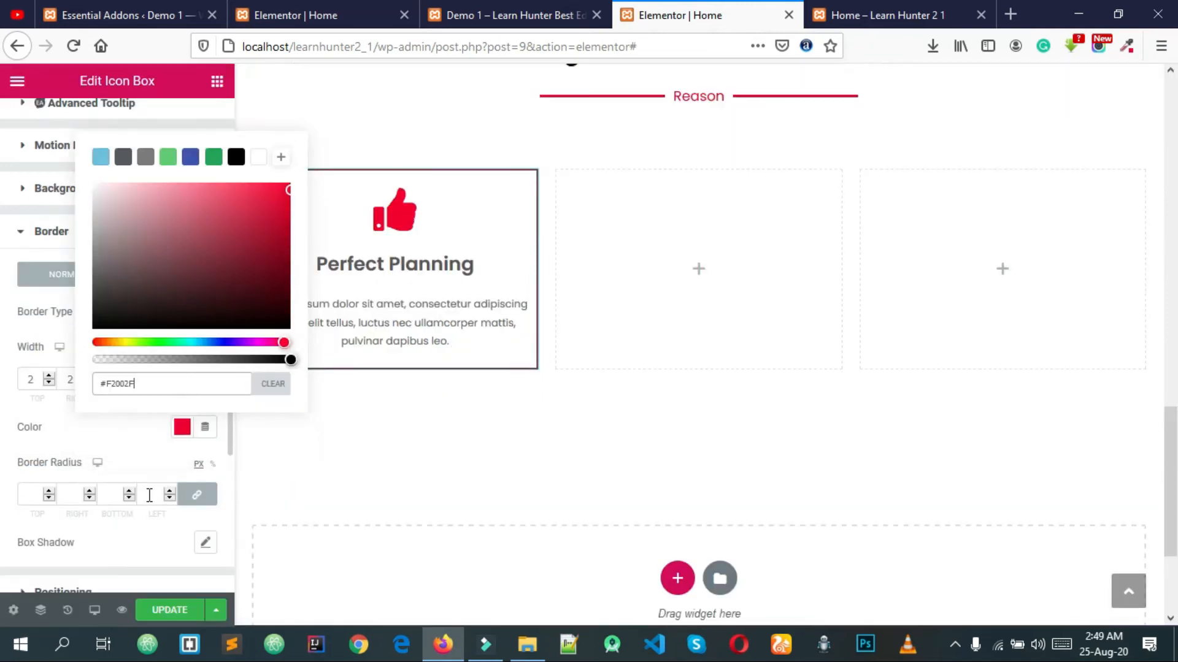
{"action": "left_click", "coordinate": [384, 244]}
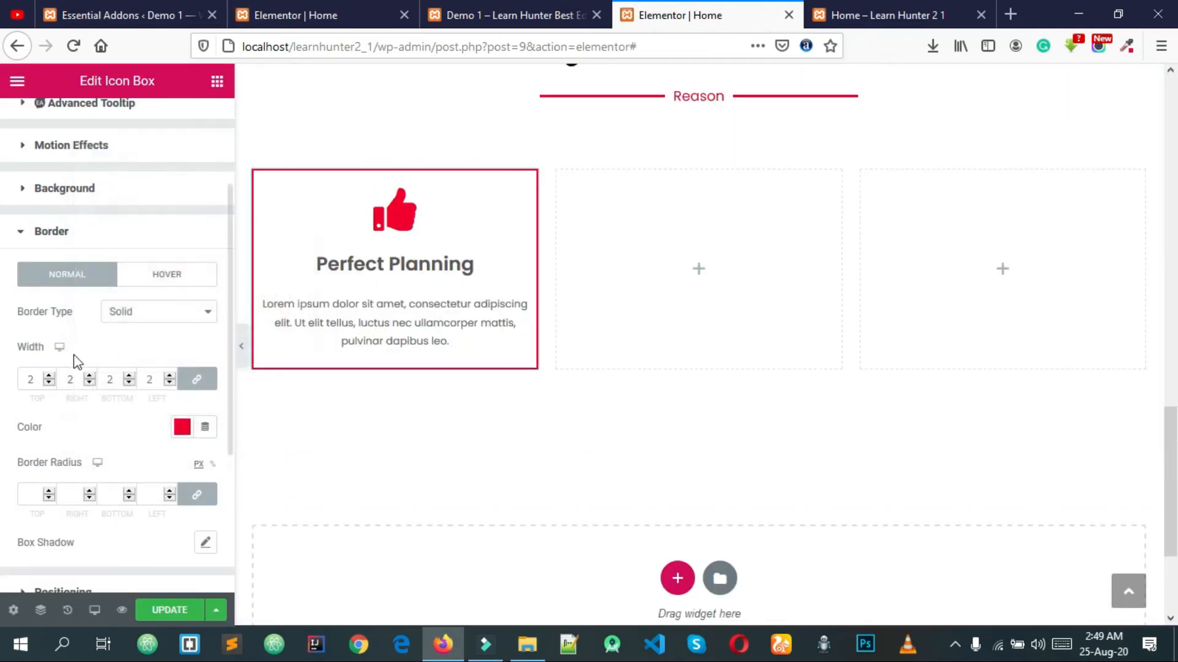
{"action": "scroll", "coordinate": [31, 368], "scroll_direction": "down", "scroll_amount": 2}
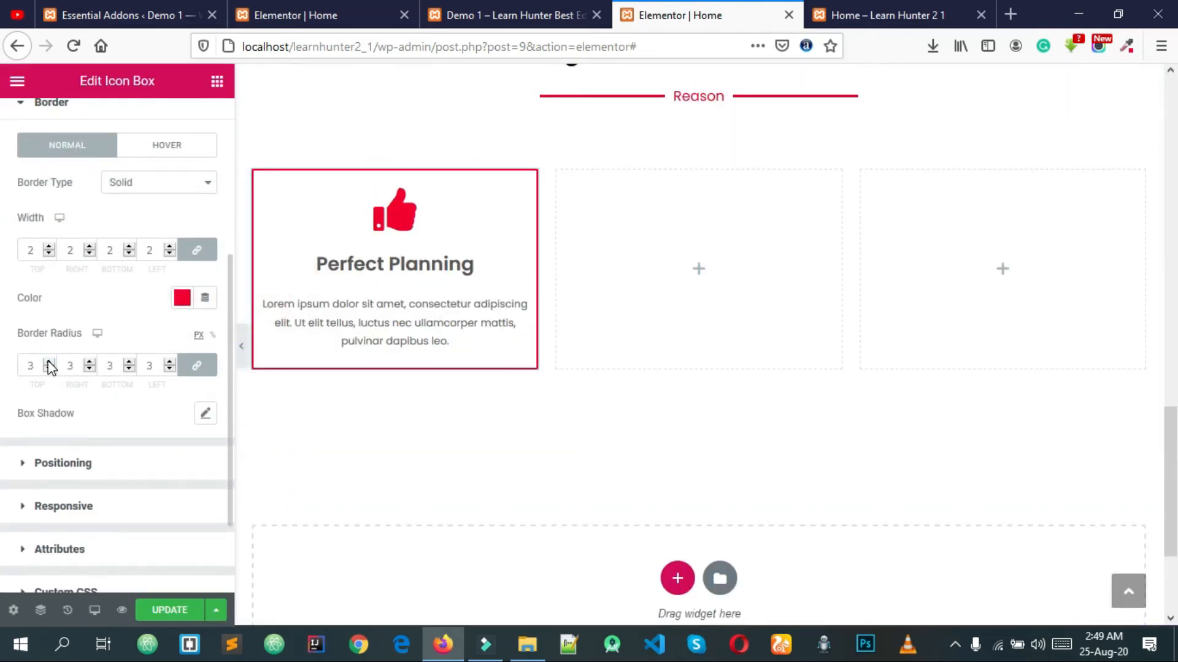
{"action": "left_click", "coordinate": [48, 362]}
Step: Try the default box shadow on the icon box's normal state, checking the demo page's boxes before resetting it
{"action": "left_click", "coordinate": [203, 413]}
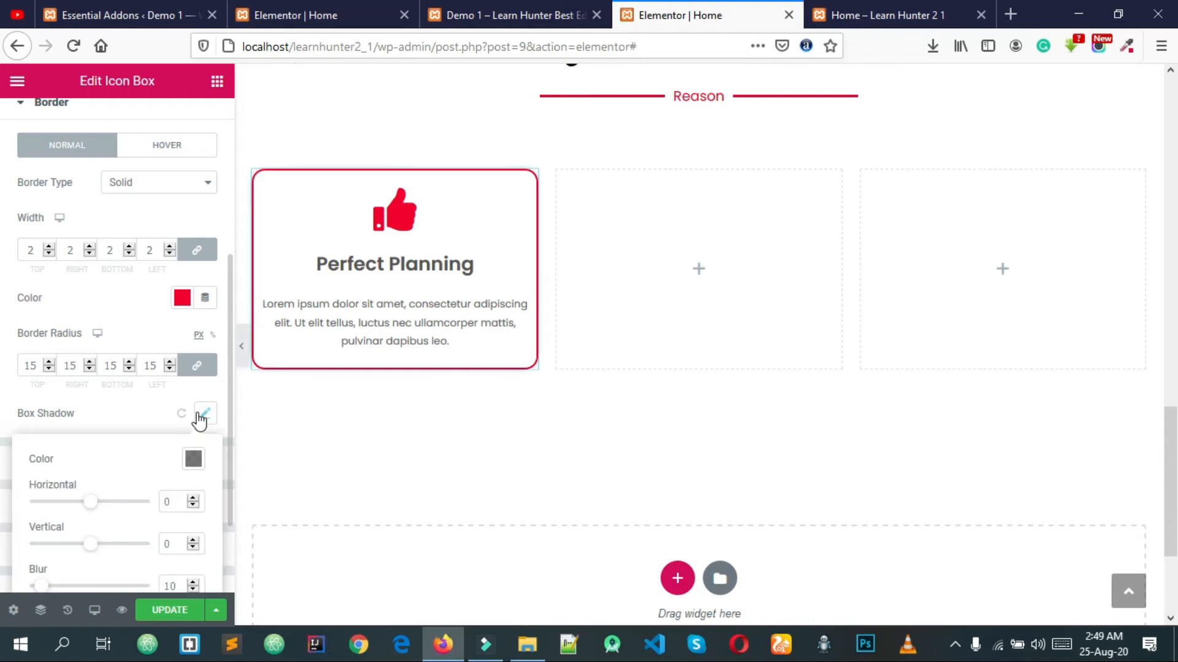
{"action": "scroll", "coordinate": [134, 318], "scroll_direction": "down", "scroll_amount": 2}
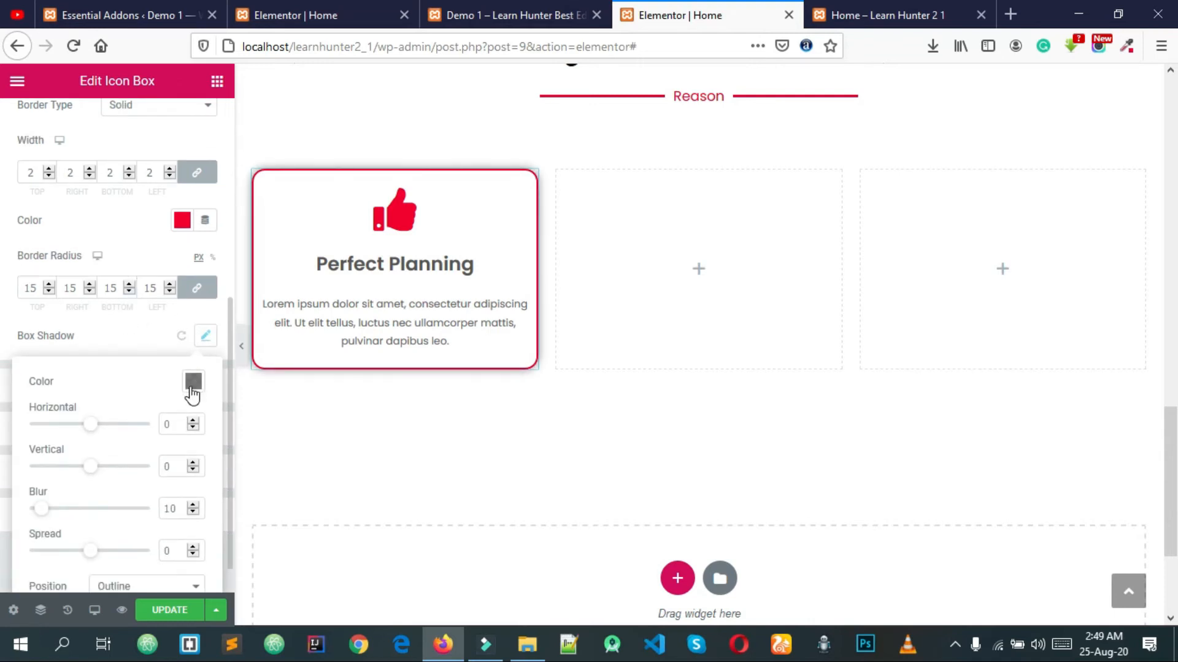
{"action": "left_click", "coordinate": [179, 359]}
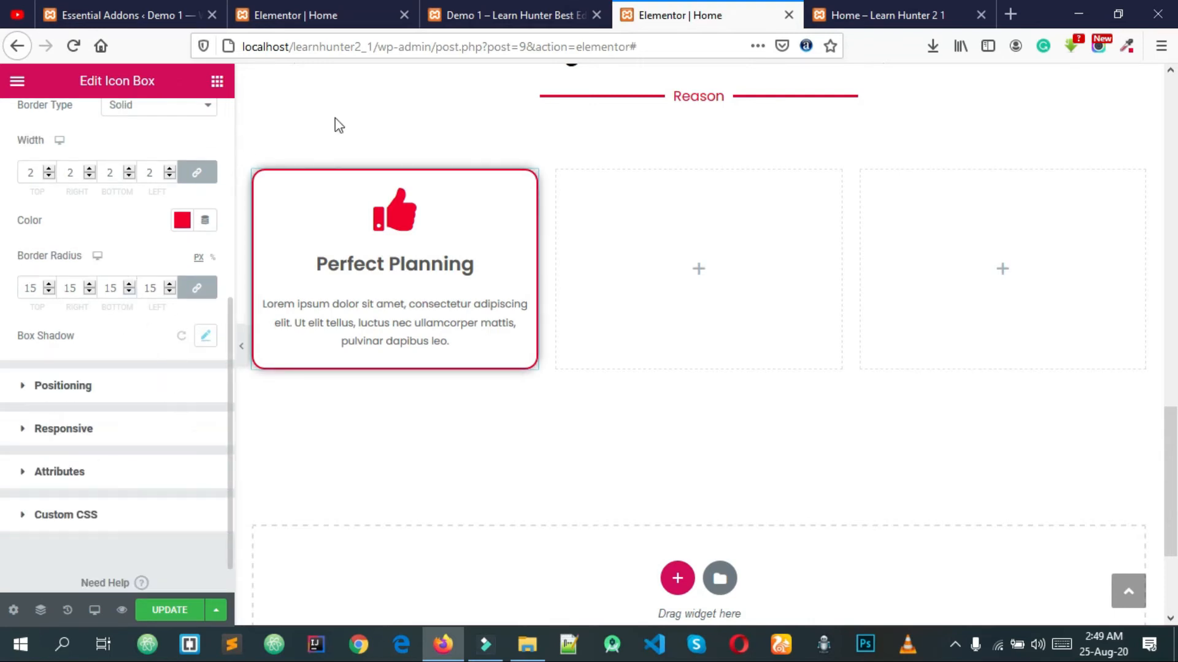
{"action": "left_click", "coordinate": [488, 14]}
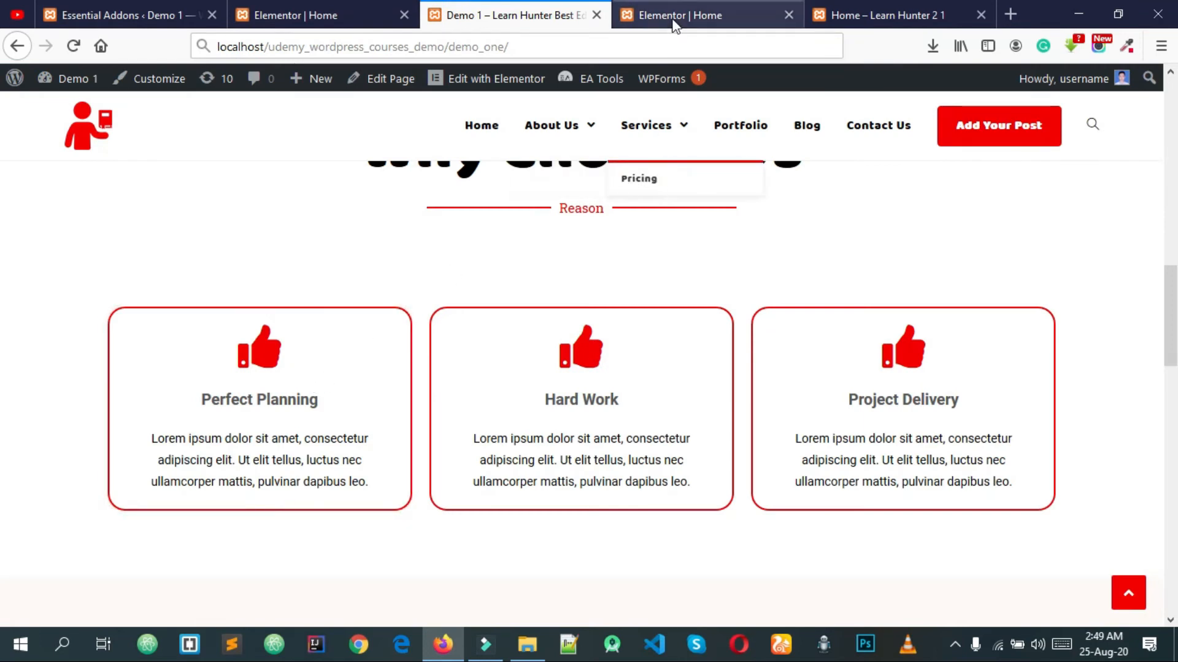
{"action": "left_click", "coordinate": [673, 20]}
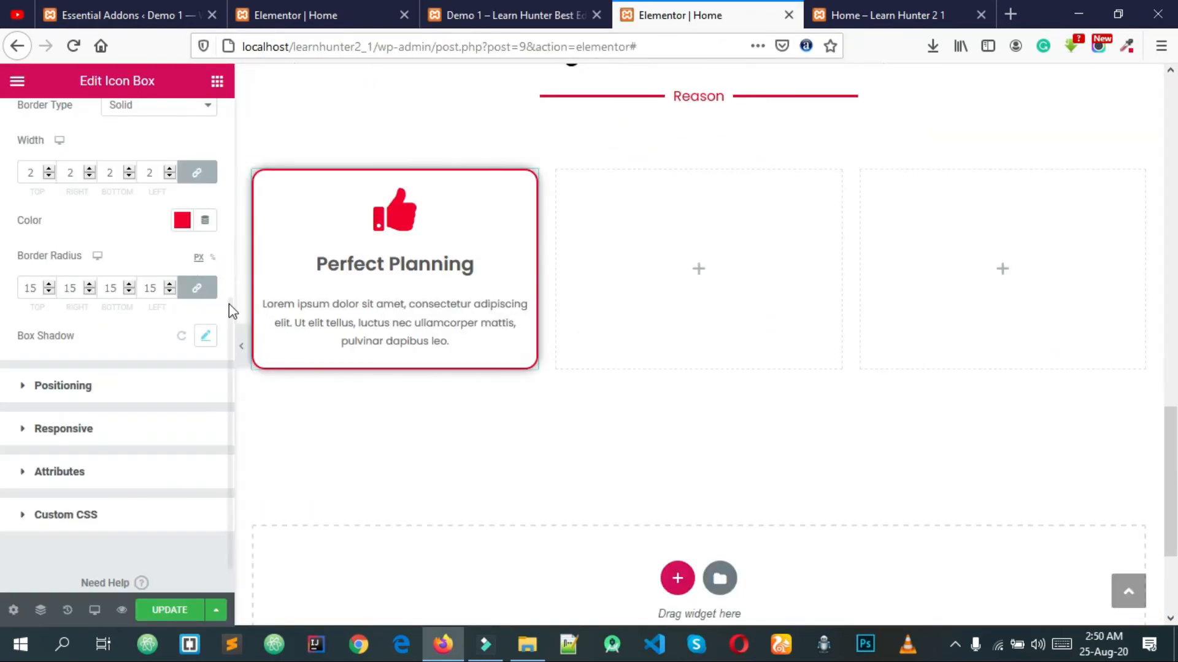
{"action": "left_click", "coordinate": [203, 346]}
{"action": "left_click", "coordinate": [202, 346]}
{"action": "scroll", "coordinate": [202, 347], "scroll_direction": "up", "scroll_amount": 2}
{"action": "scroll", "coordinate": [203, 347], "scroll_direction": "down", "scroll_amount": 3}
{"action": "left_click", "coordinate": [181, 294]}
Step: Add a hover box shadow in the sampled red to the icon box and compare it with the demo page
{"action": "scroll", "coordinate": [196, 307], "scroll_direction": "up", "scroll_amount": 2}
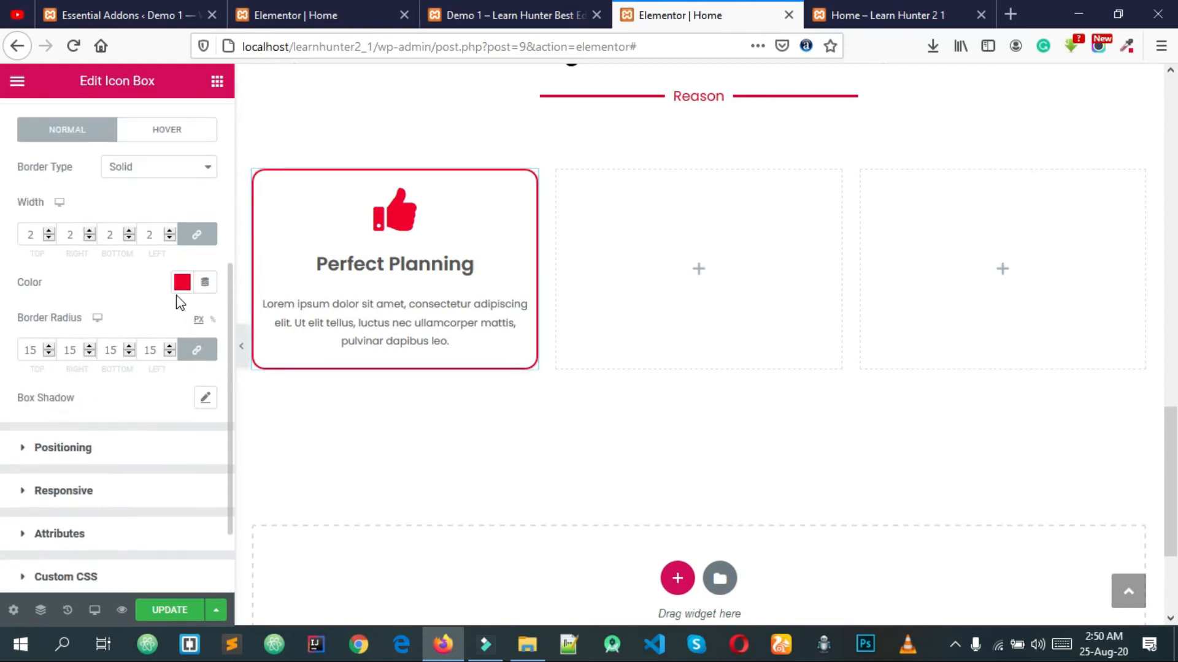
{"action": "left_click", "coordinate": [174, 130]}
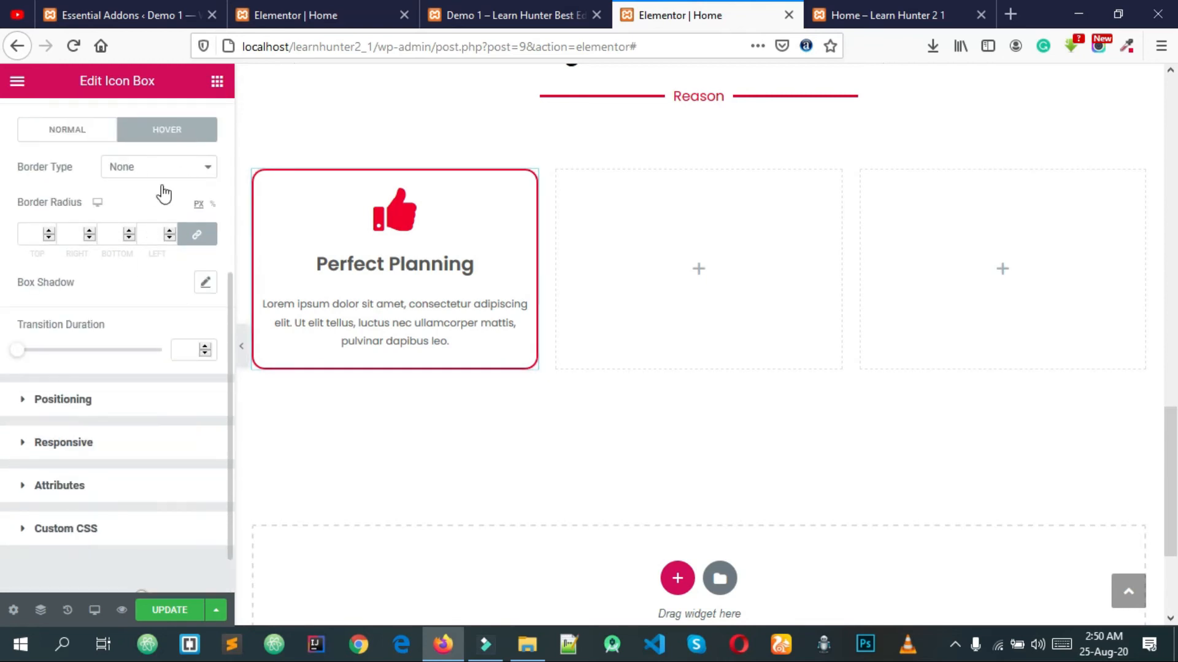
{"action": "left_click", "coordinate": [205, 283]}
{"action": "left_click", "coordinate": [194, 330]}
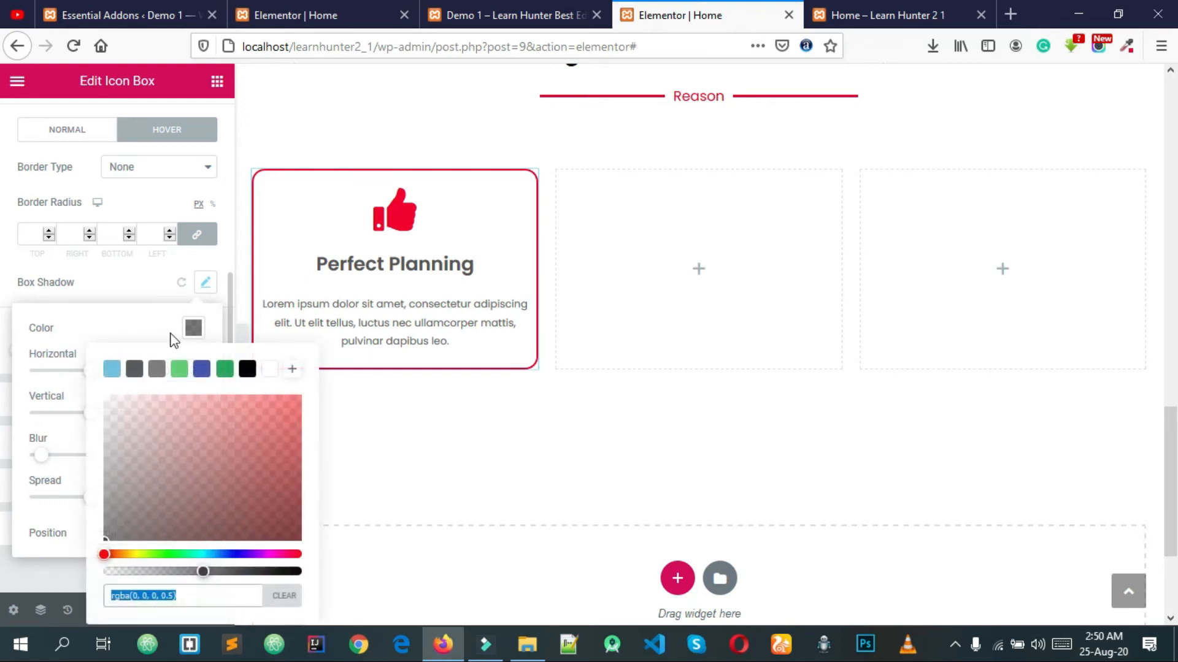
{"action": "left_click", "coordinate": [135, 314]}
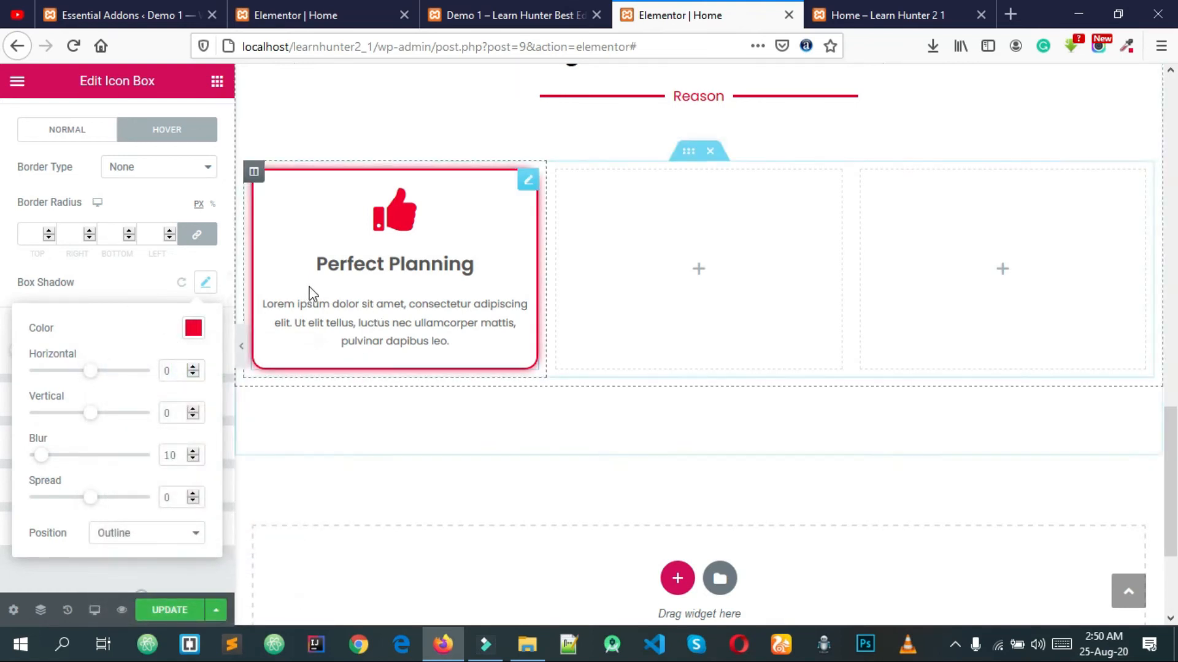
{"action": "left_click", "coordinate": [92, 290]}
{"action": "left_click", "coordinate": [516, 15]}
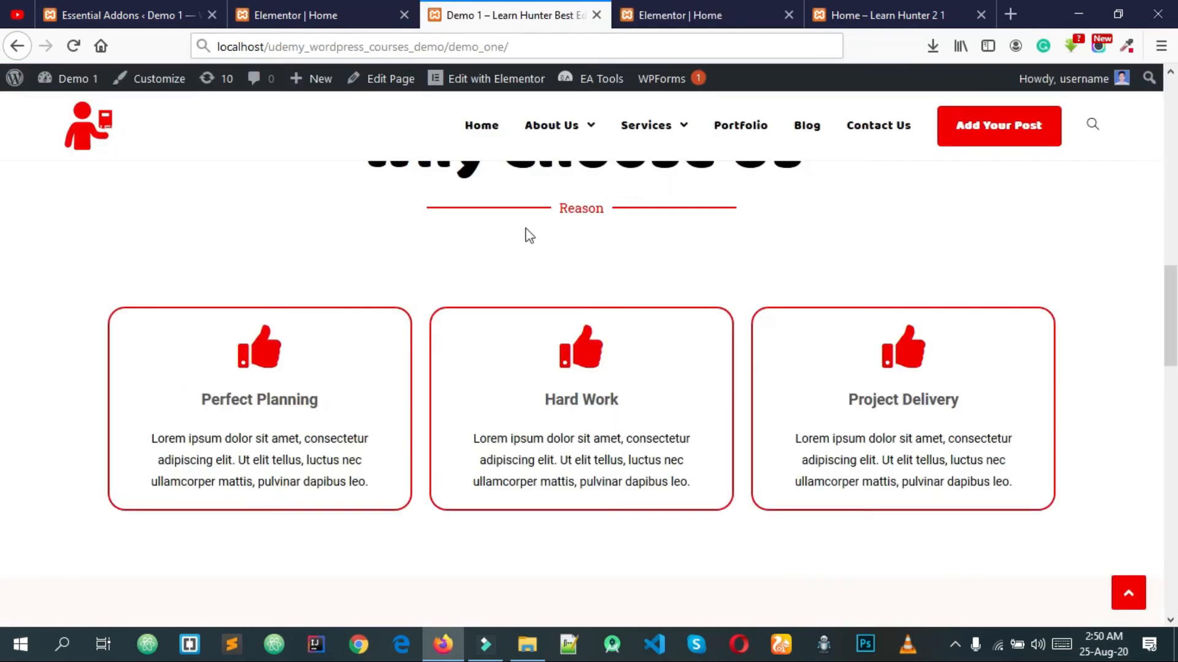
{"action": "left_click", "coordinate": [741, 9]}
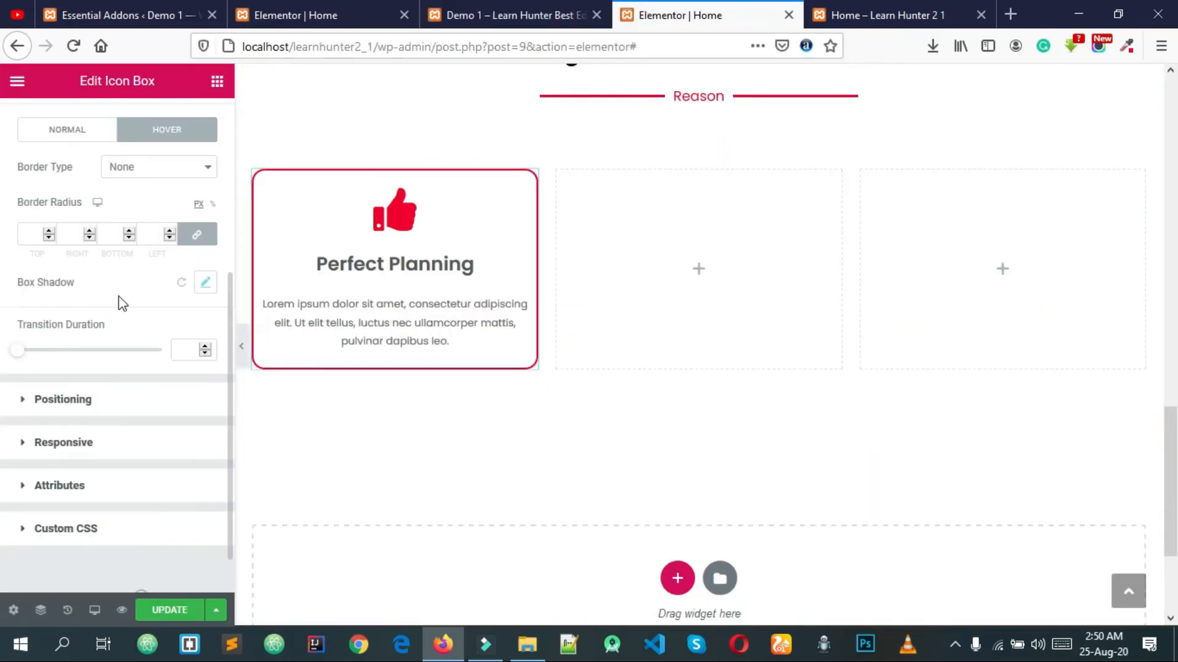
Step: Copy the Perfect Planning icon box and paste it into the second and third columns
{"action": "right_click", "coordinate": [533, 186]}
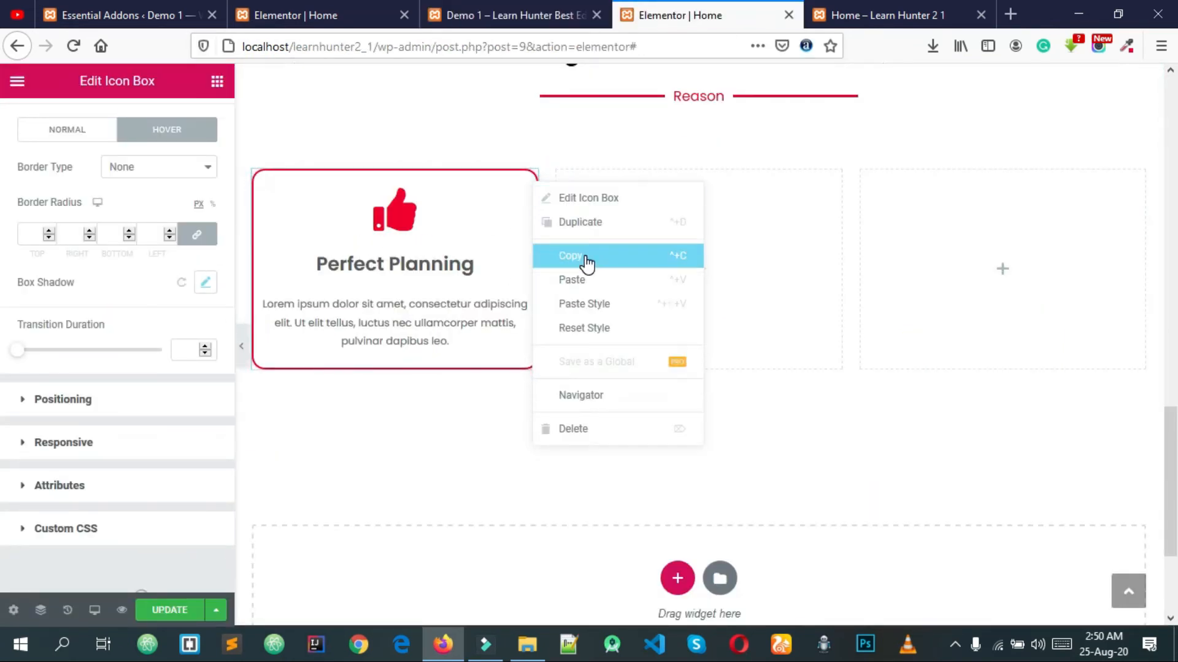
{"action": "right_click", "coordinate": [642, 193]}
{"action": "right_click", "coordinate": [522, 182]}
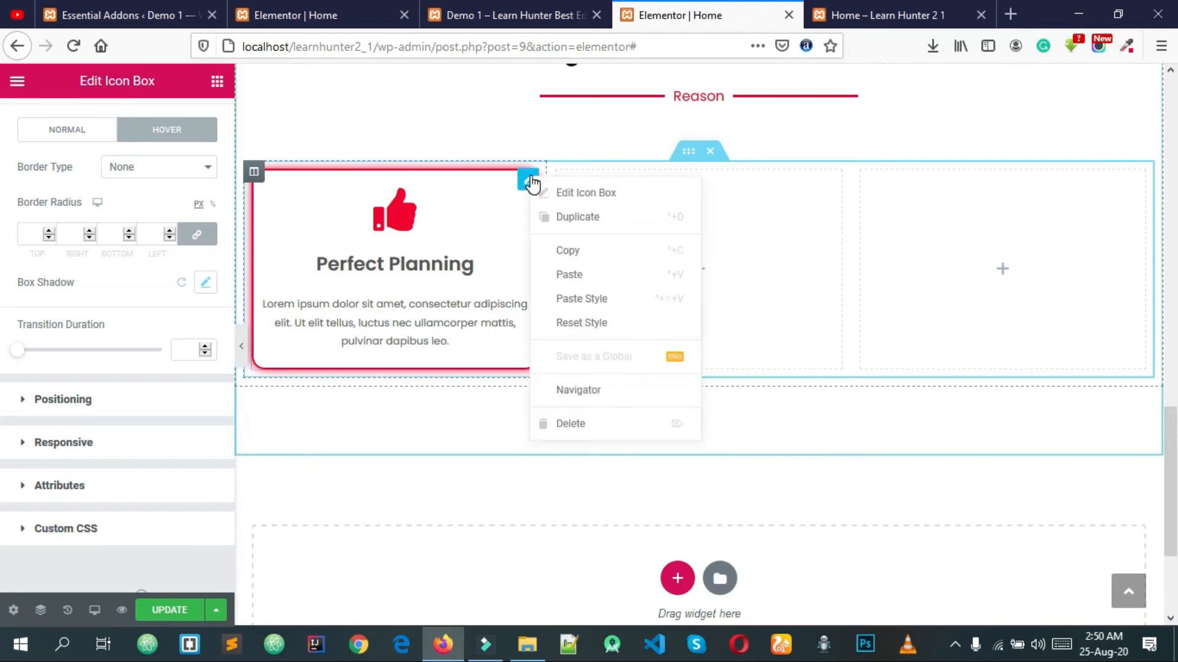
{"action": "right_click", "coordinate": [521, 182]}
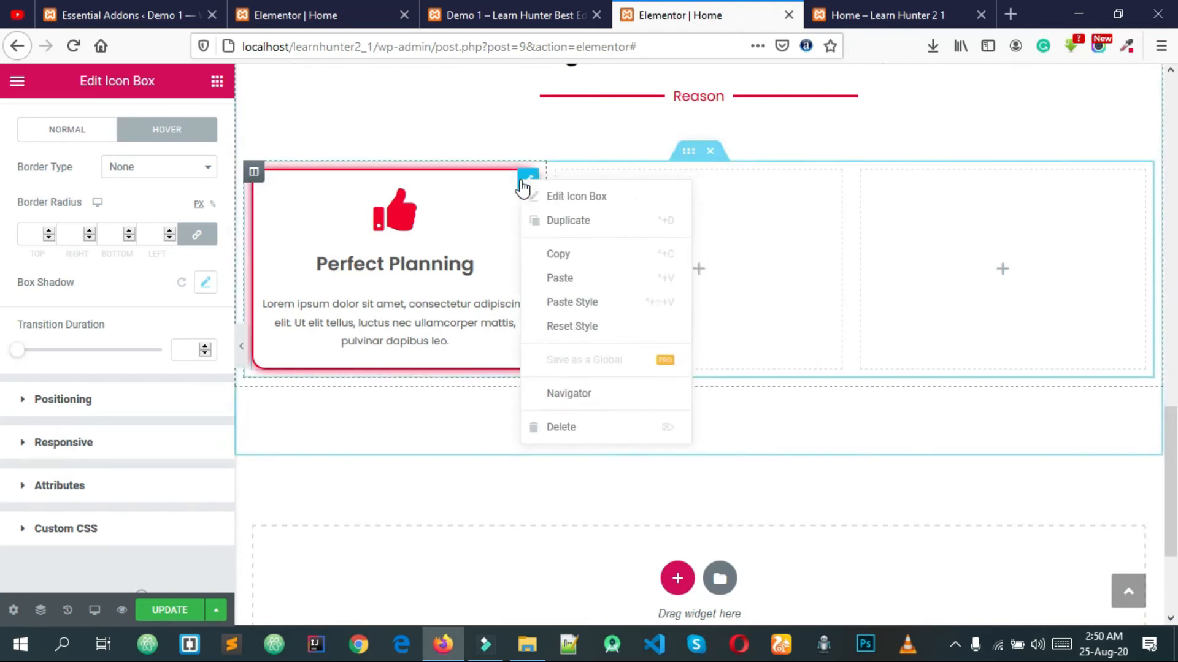
{"action": "left_click", "coordinate": [564, 254]}
{"action": "right_click", "coordinate": [590, 186]}
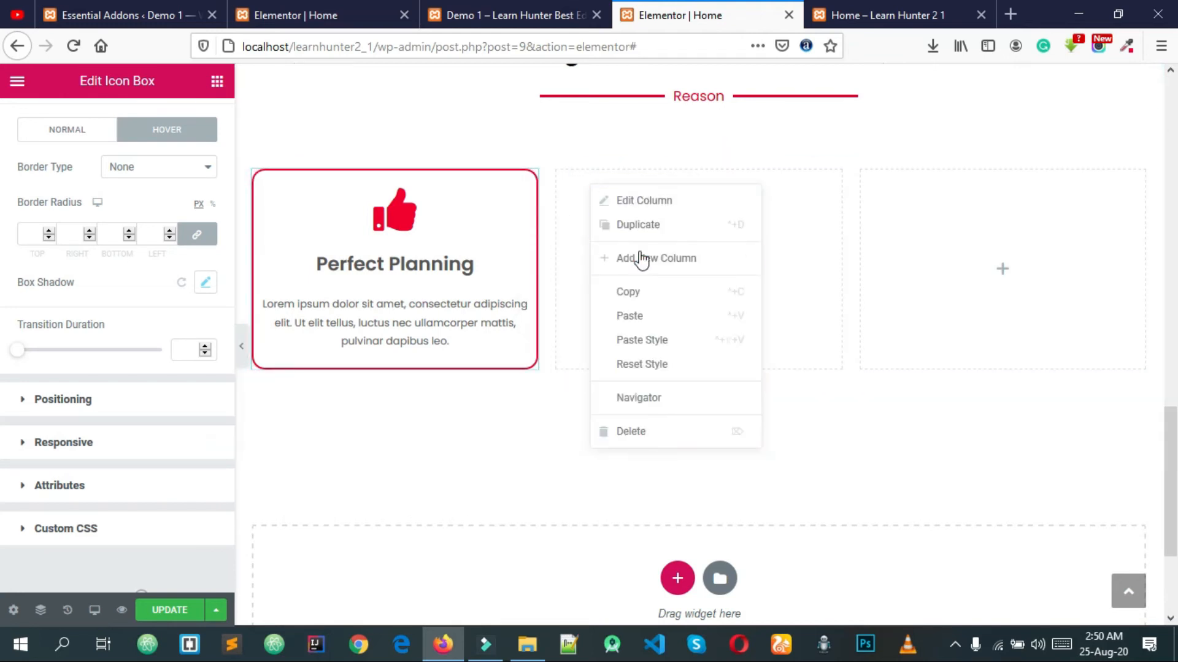
{"action": "left_click", "coordinate": [615, 314]}
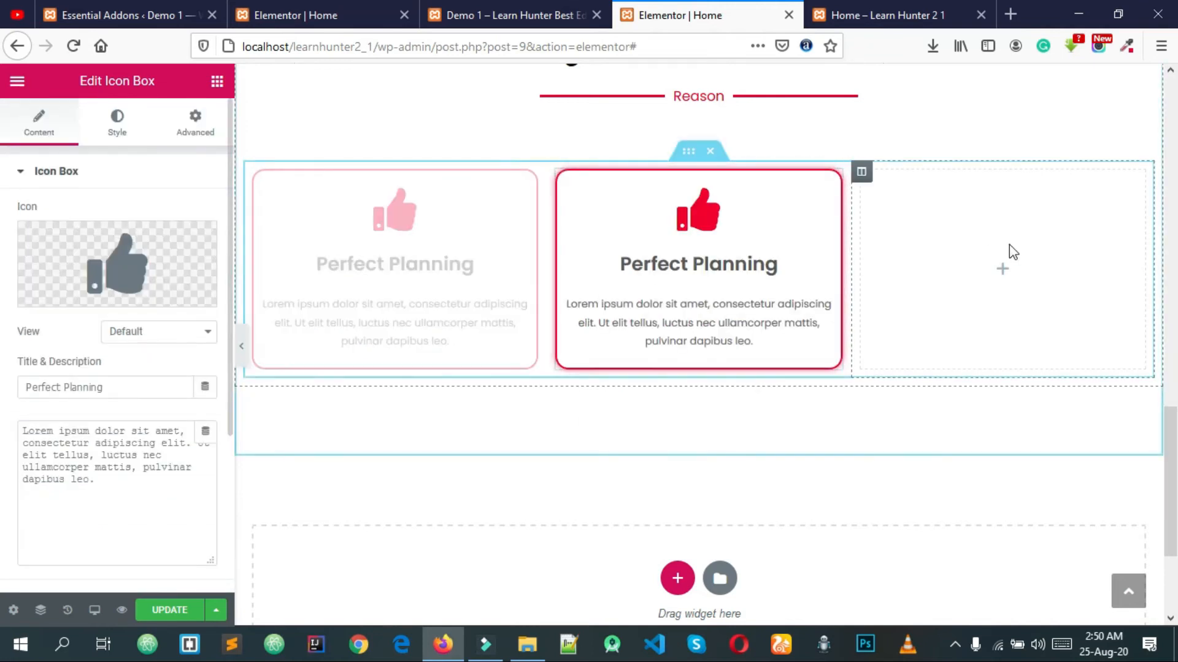
{"action": "right_click", "coordinate": [964, 184]}
{"action": "left_click", "coordinate": [1012, 314]}
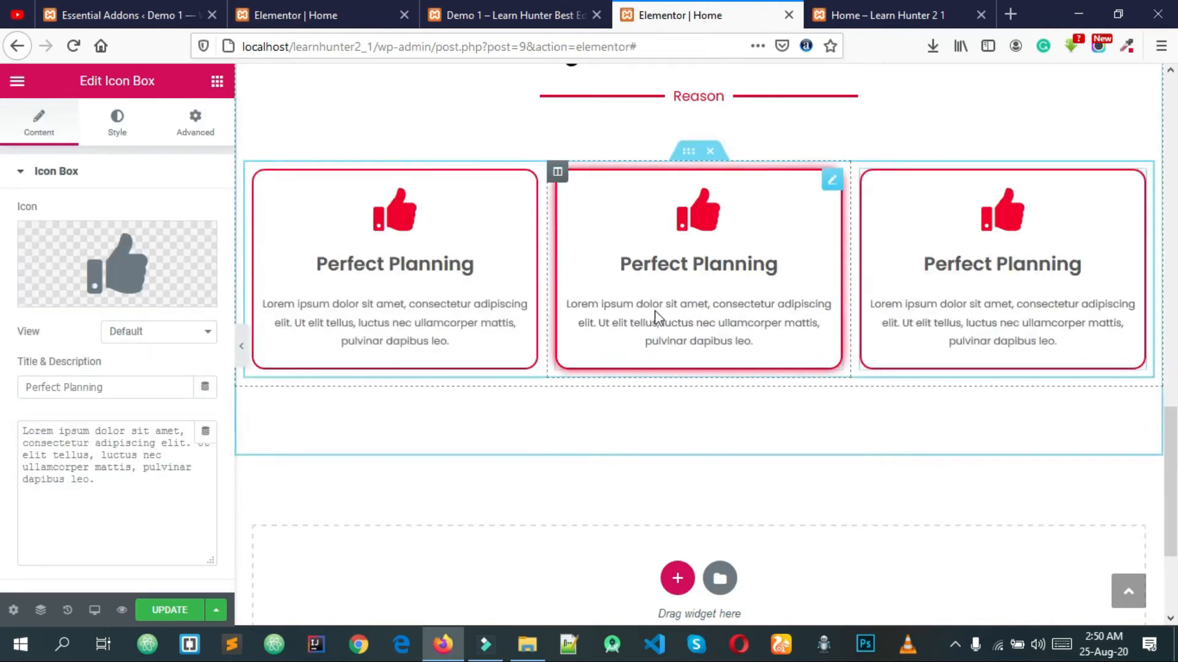
Step: Copy the "Hard Work" title from the demo page and use it as the middle icon box's title
{"action": "left_click", "coordinate": [564, 19]}
{"action": "triple_click", "coordinate": [622, 400]}
{"action": "key", "text": "ctrl+c"}
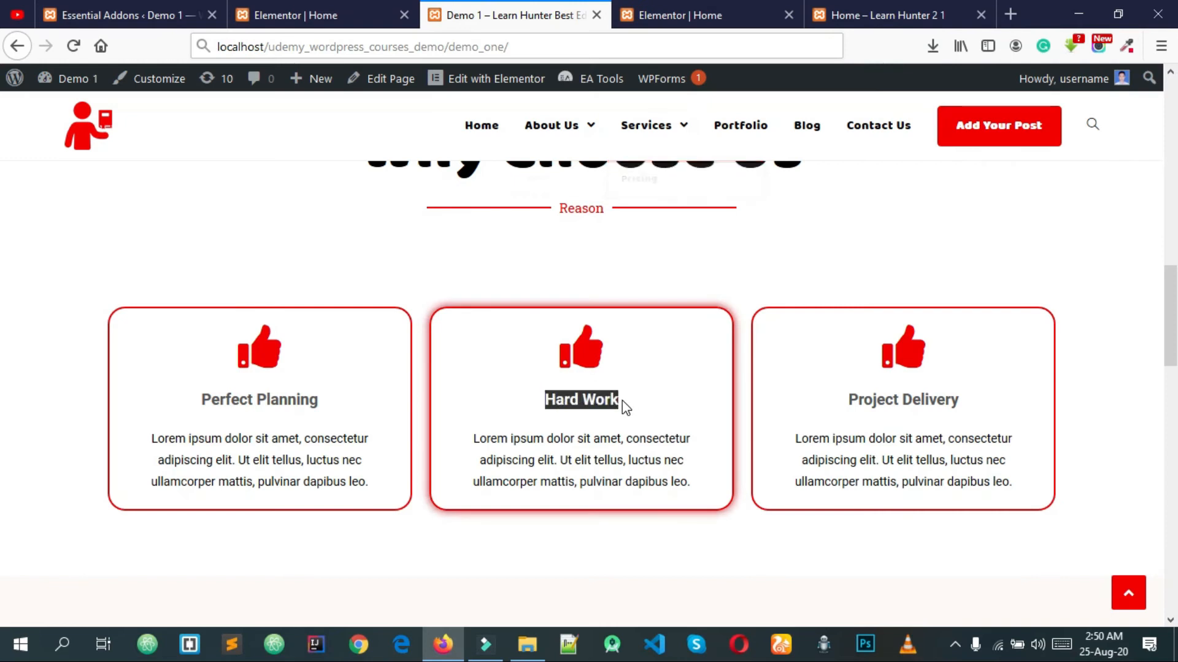
{"action": "left_click", "coordinate": [661, 24]}
{"action": "triple_click", "coordinate": [122, 387]}
{"action": "key", "text": "ctrl+v"}
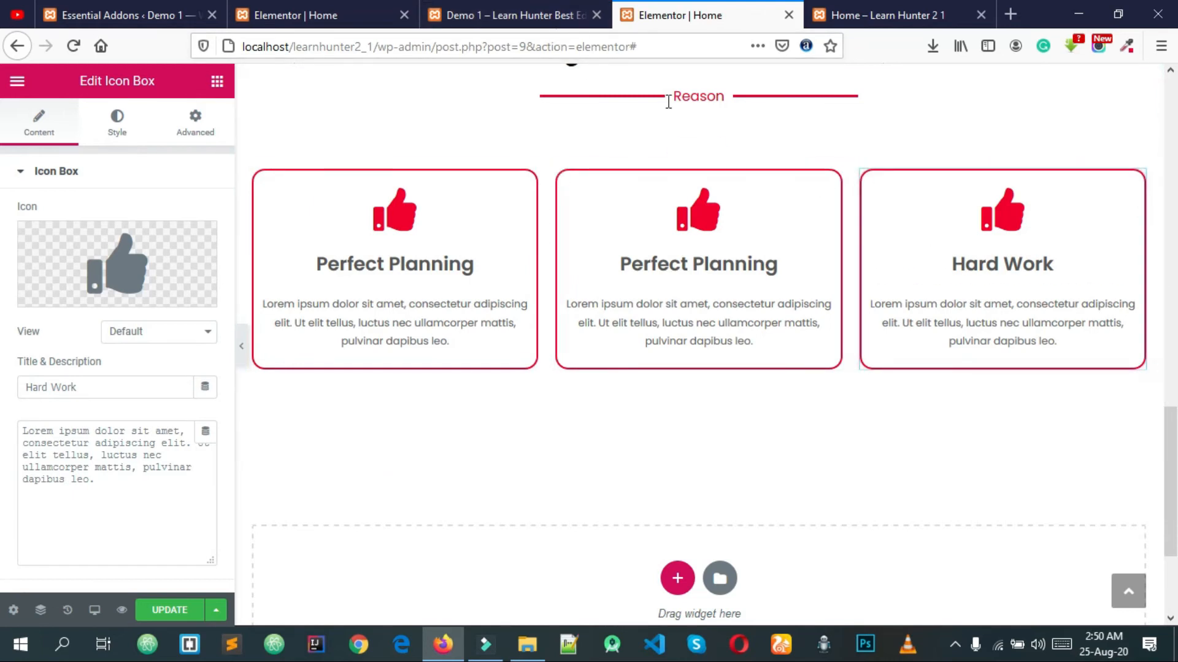
{"action": "left_click", "coordinate": [655, 269]}
{"action": "double_click", "coordinate": [79, 388]}
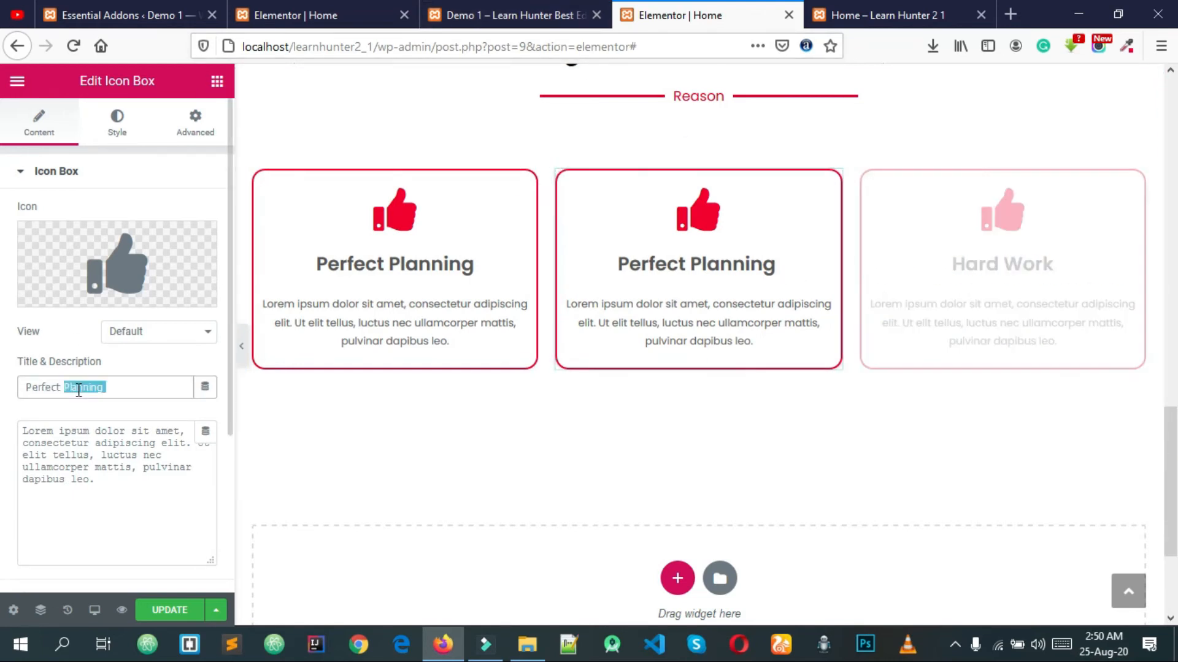
{"action": "key", "text": "ctrl+a"}
{"action": "key", "text": "ctrl+v"}
Step: Change the third icon box's title to "Project Delivery" as on the demo page and update the page
{"action": "left_click", "coordinate": [516, 15]}
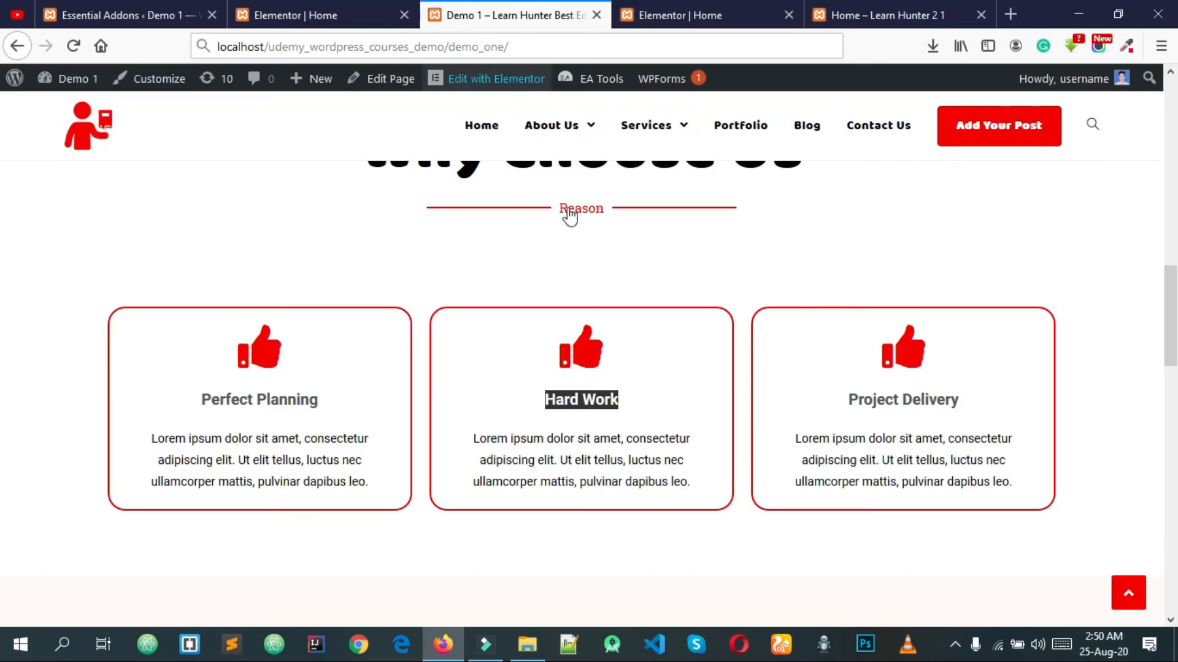
{"action": "left_click_drag", "start_coordinate": [847, 400], "coordinate": [961, 401]}
{"action": "left_click", "coordinate": [705, 15]}
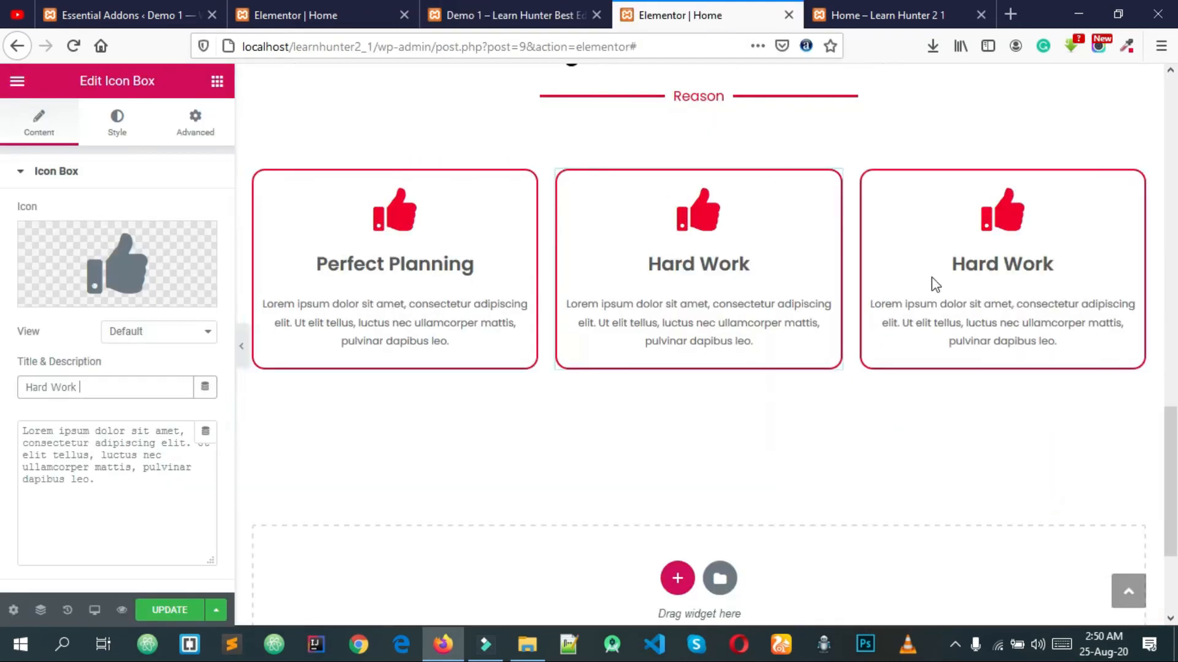
{"action": "left_click", "coordinate": [1010, 265]}
{"action": "left_click", "coordinate": [104, 387]}
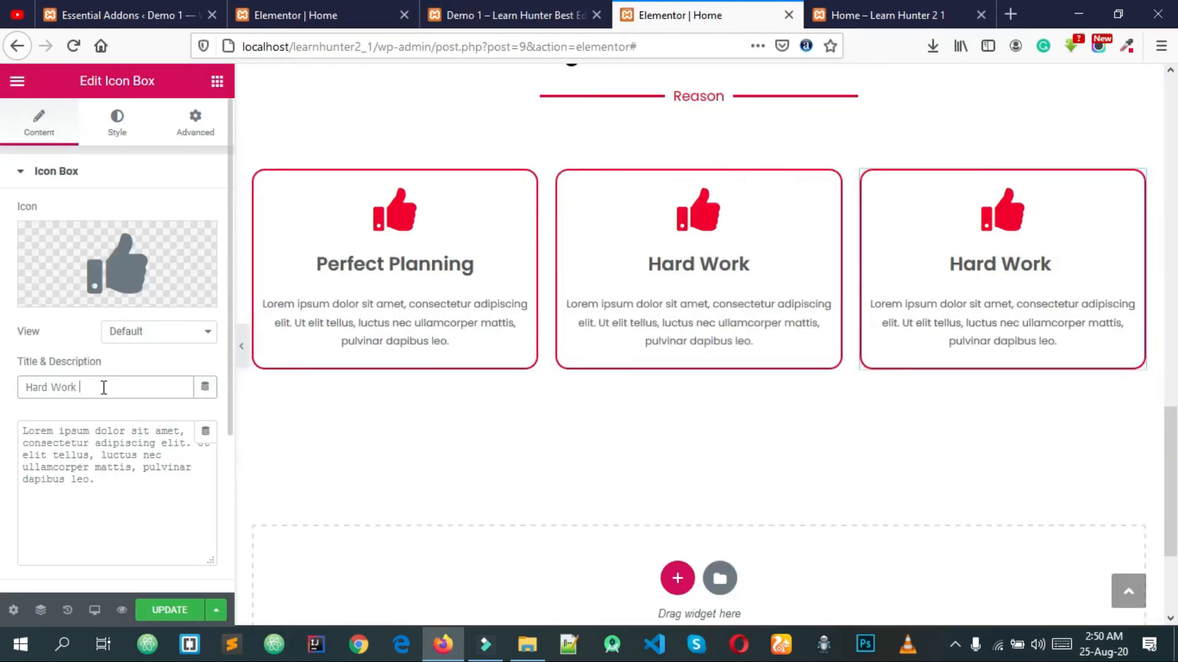
{"action": "type", "text": "Project Delivery"}
{"action": "scroll", "coordinate": [736, 277], "scroll_direction": "down", "scroll_amount": 3}
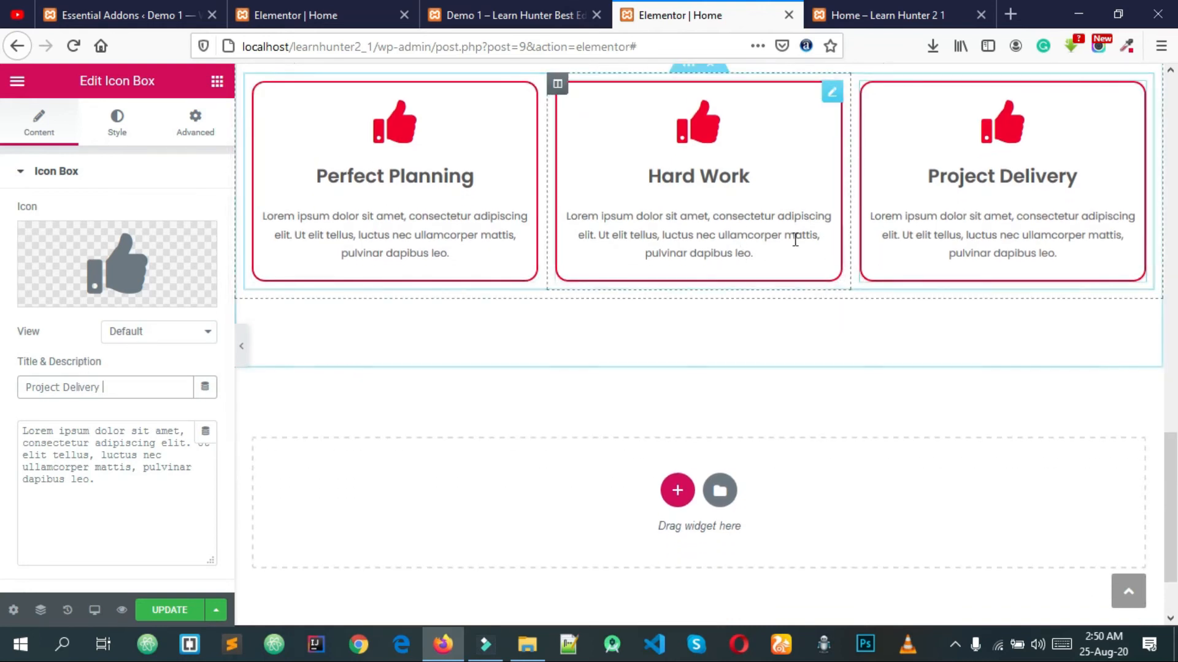
{"action": "scroll", "coordinate": [751, 263], "scroll_direction": "up", "scroll_amount": 5}
{"action": "scroll", "coordinate": [749, 263], "scroll_direction": "down", "scroll_amount": 8}
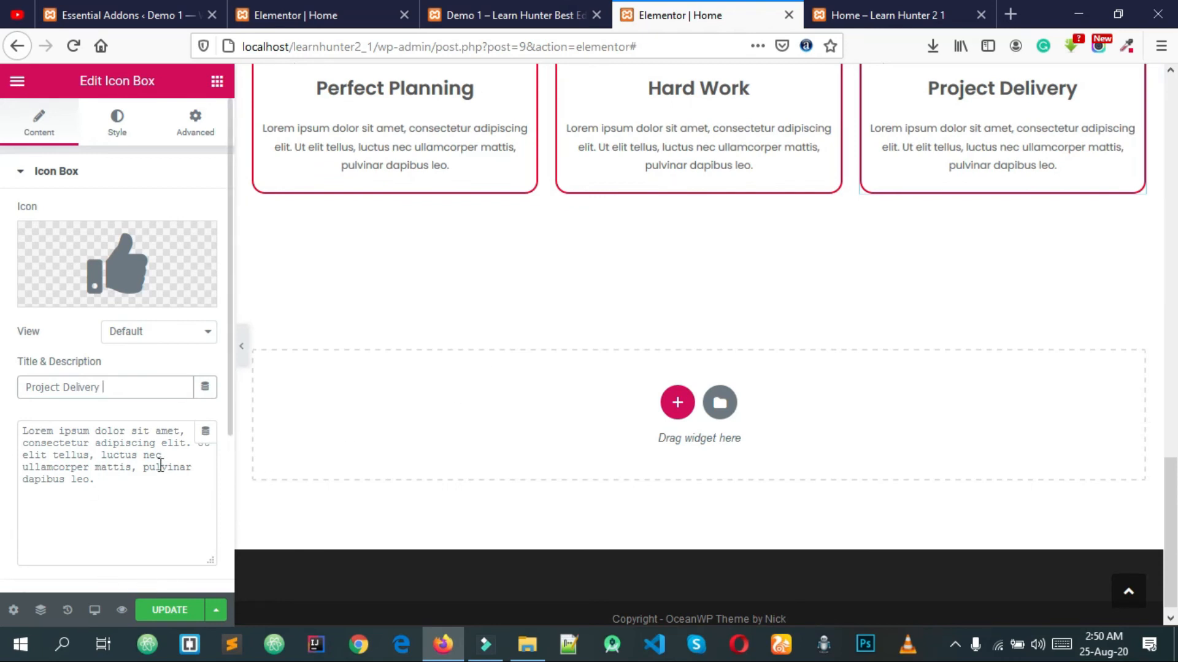
{"action": "left_click", "coordinate": [195, 611]}
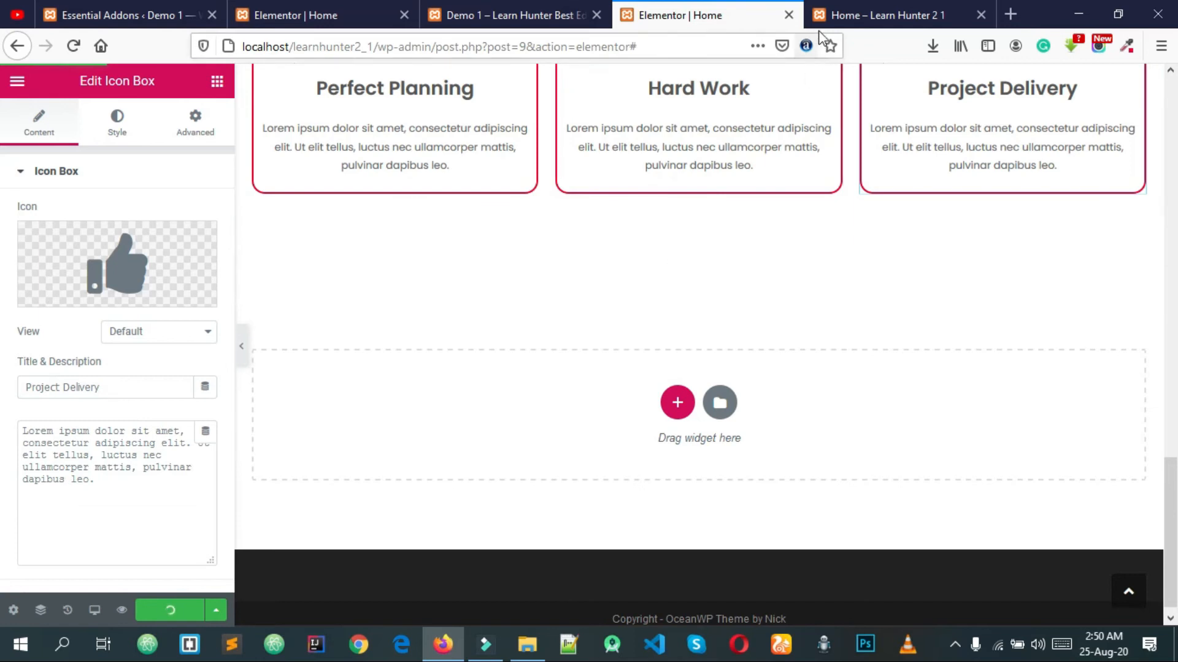
Step: Check the demo page's "Our Valuable Clients" section and add an empty one-column section below the icon boxes
{"action": "left_click", "coordinate": [548, 20]}
{"action": "scroll", "coordinate": [636, 231], "scroll_direction": "down", "scroll_amount": 4}
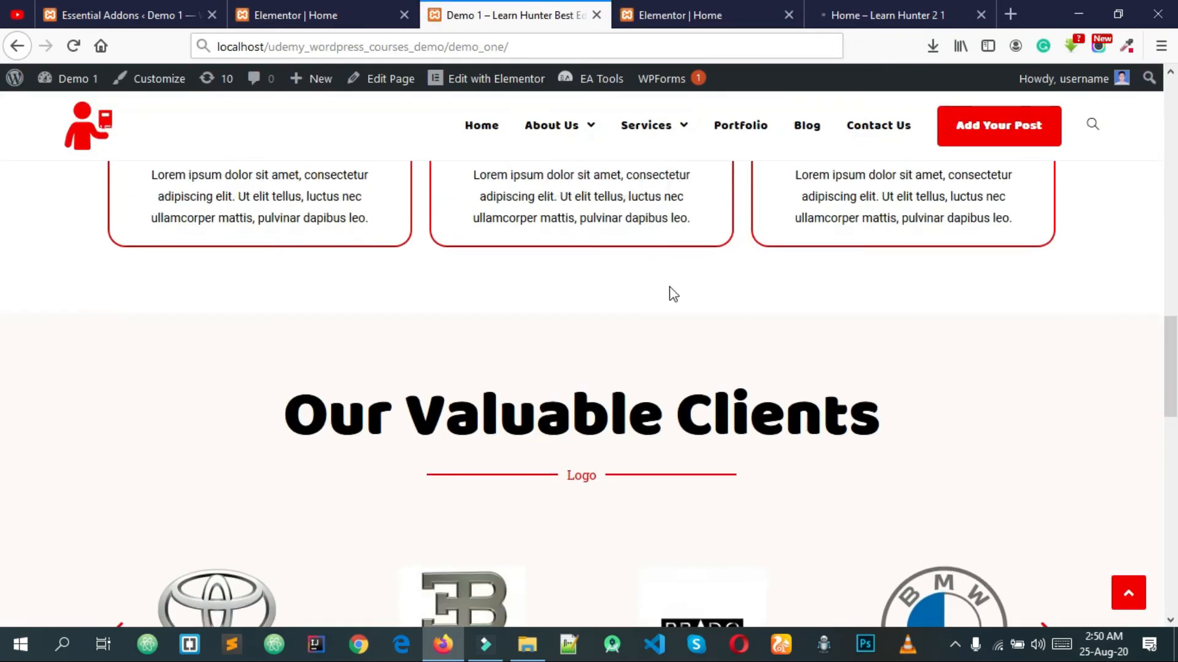
{"action": "scroll", "coordinate": [670, 292], "scroll_direction": "down", "scroll_amount": 2}
{"action": "scroll", "coordinate": [627, 296], "scroll_direction": "down", "scroll_amount": 3}
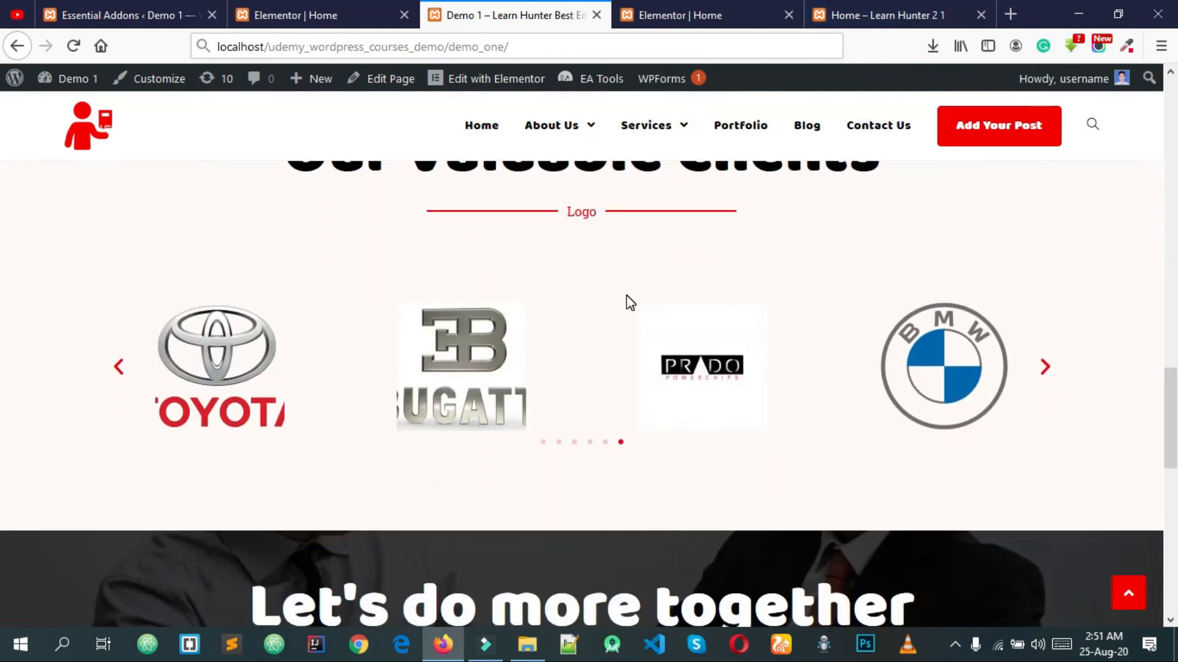
{"action": "scroll", "coordinate": [627, 296], "scroll_direction": "up", "scroll_amount": 3}
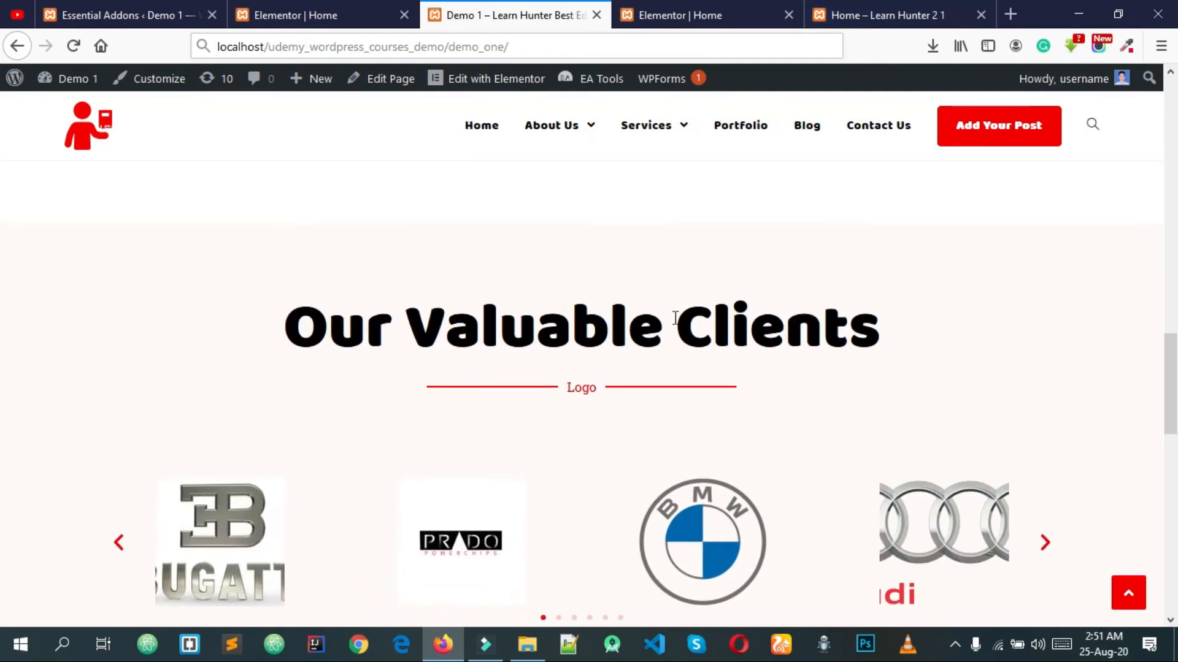
{"action": "left_click", "coordinate": [693, 14]}
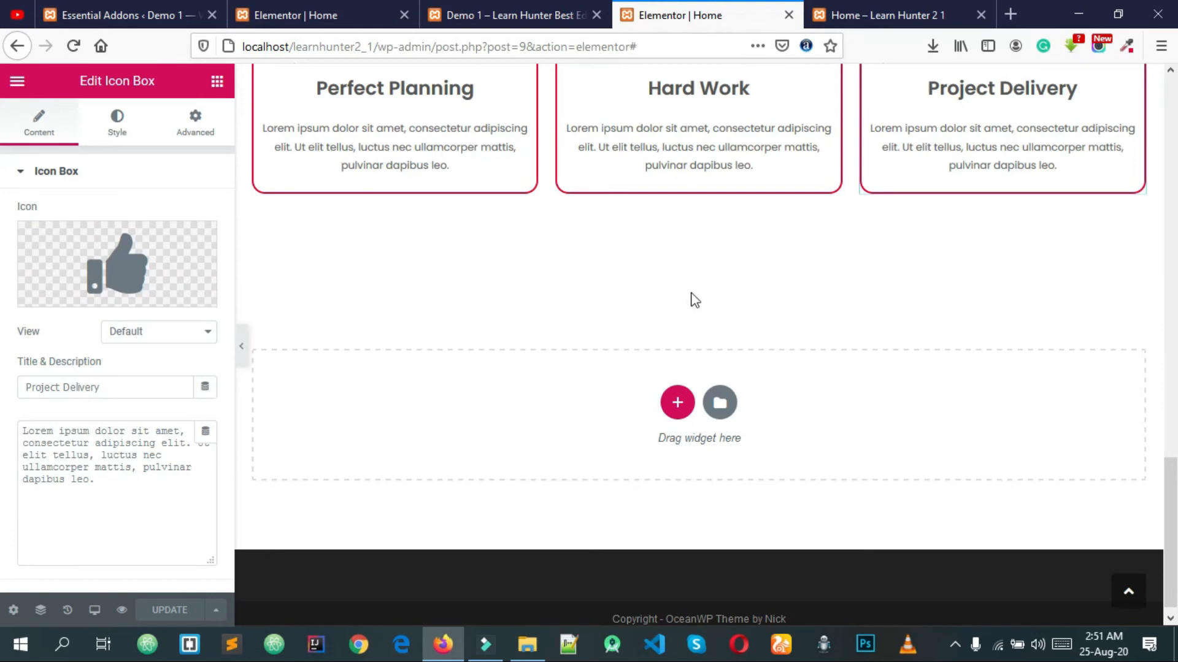
{"action": "scroll", "coordinate": [695, 297], "scroll_direction": "up", "scroll_amount": 3}
{"action": "left_click", "coordinate": [677, 576]}
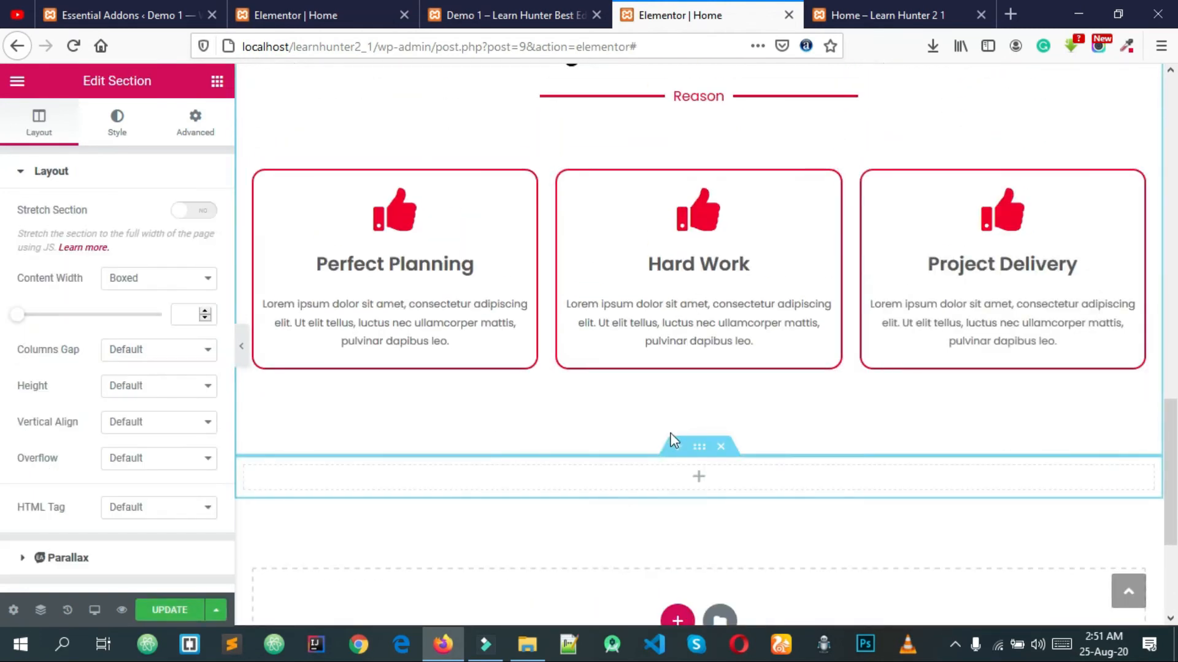
Step: Copy the "Why Choose Us" heading and paste it into the new empty section
{"action": "scroll", "coordinate": [674, 438], "scroll_direction": "up", "scroll_amount": 6}
{"action": "scroll", "coordinate": [713, 432], "scroll_direction": "down", "scroll_amount": 1}
{"action": "scroll", "coordinate": [712, 433], "scroll_direction": "down", "scroll_amount": 1}
{"action": "right_click", "coordinate": [827, 299]}
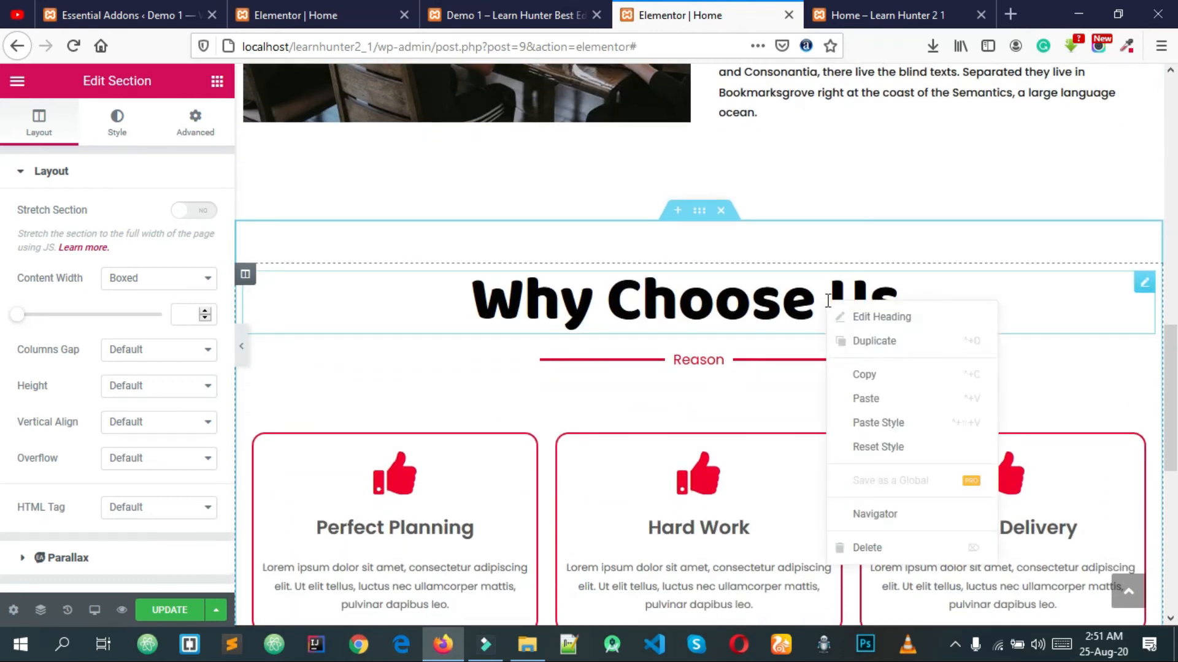
{"action": "left_click", "coordinate": [877, 375]}
{"action": "scroll", "coordinate": [831, 283], "scroll_direction": "down", "scroll_amount": 3}
{"action": "scroll", "coordinate": [797, 295], "scroll_direction": "down", "scroll_amount": 3}
{"action": "right_click", "coordinate": [699, 304]}
{"action": "left_click", "coordinate": [738, 430]}
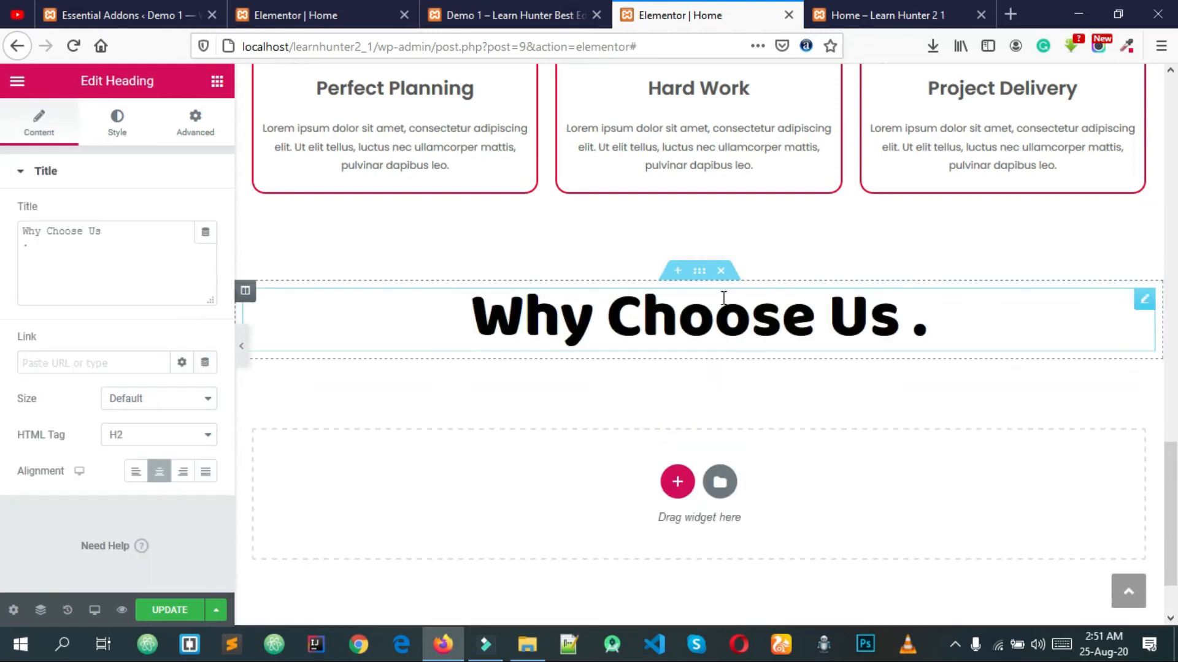
Step: Replace the pasted heading's title with "Our Valuable Clients" from the demo page, without a blank line before it
{"action": "left_click", "coordinate": [557, 25]}
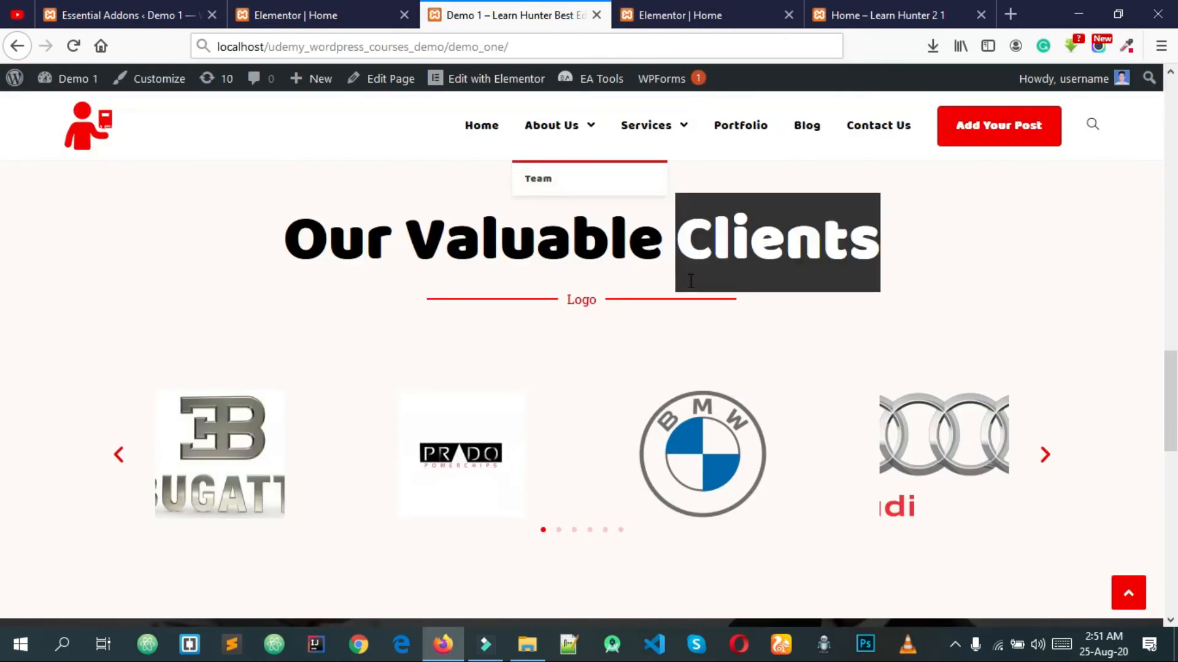
{"action": "left_click", "coordinate": [666, 18]}
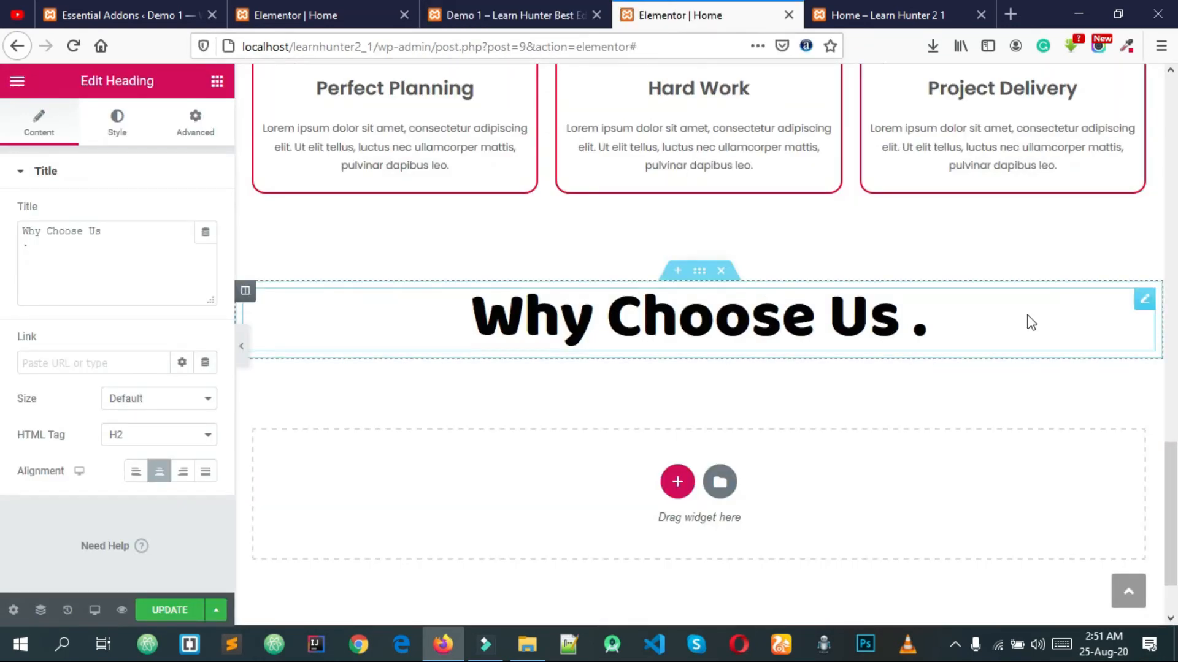
{"action": "double_click", "coordinate": [103, 263]}
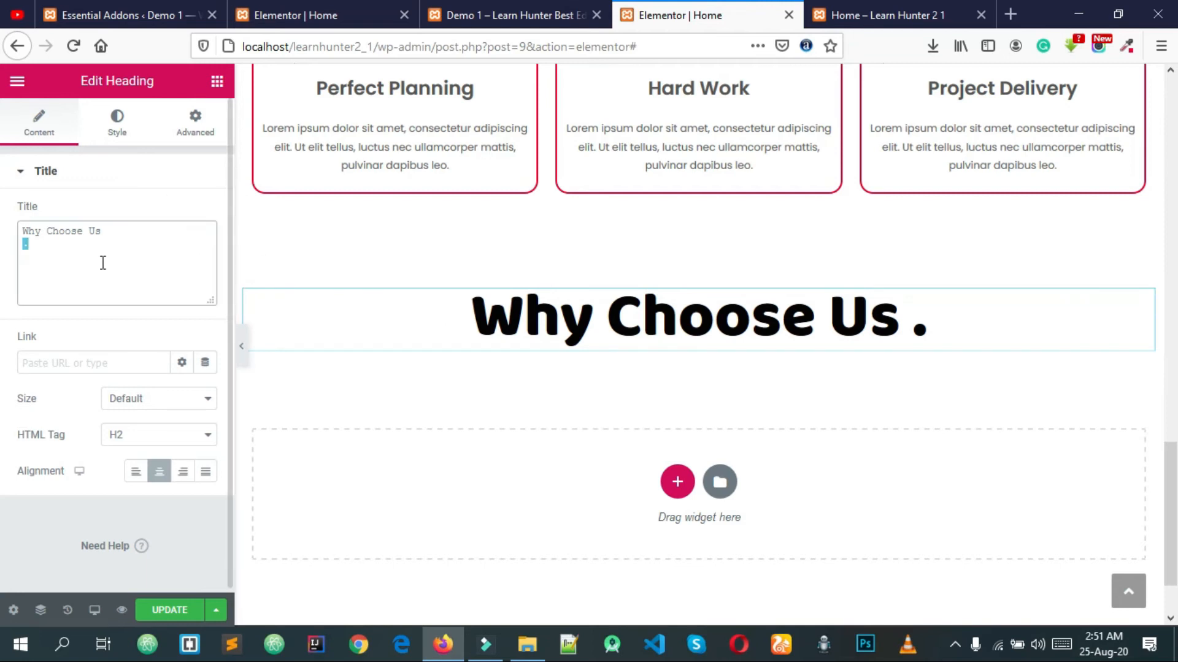
{"action": "key", "text": "ctrl+a"}
{"action": "key", "text": "ctrl+v"}
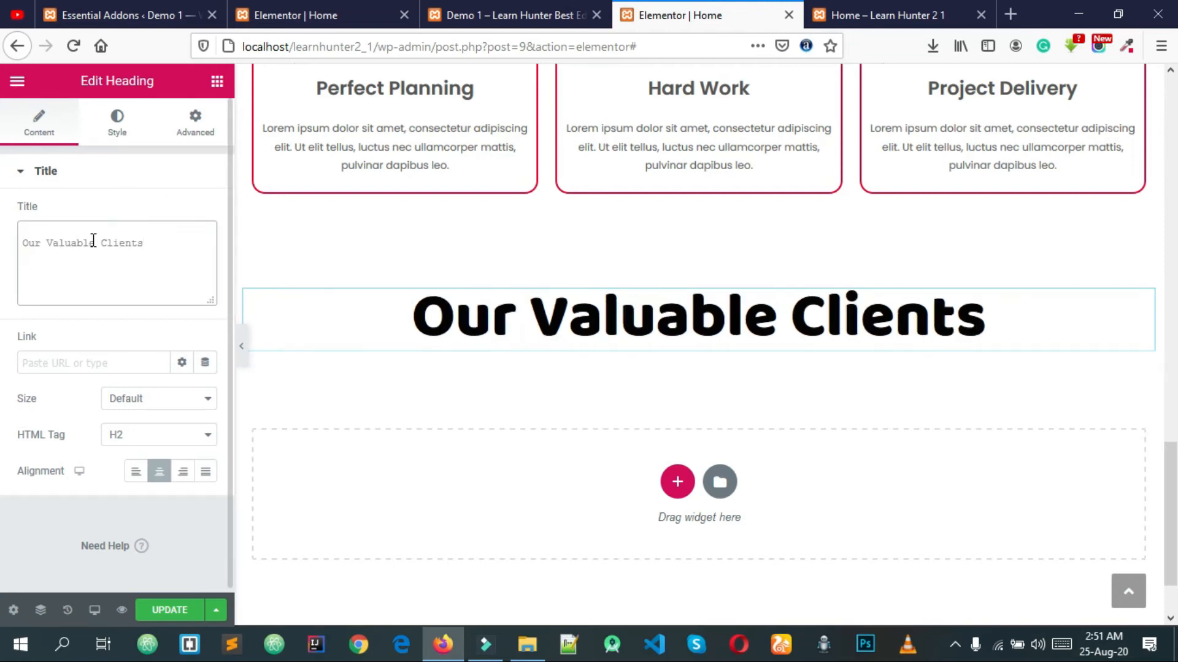
{"action": "key", "text": "BackSpace"}
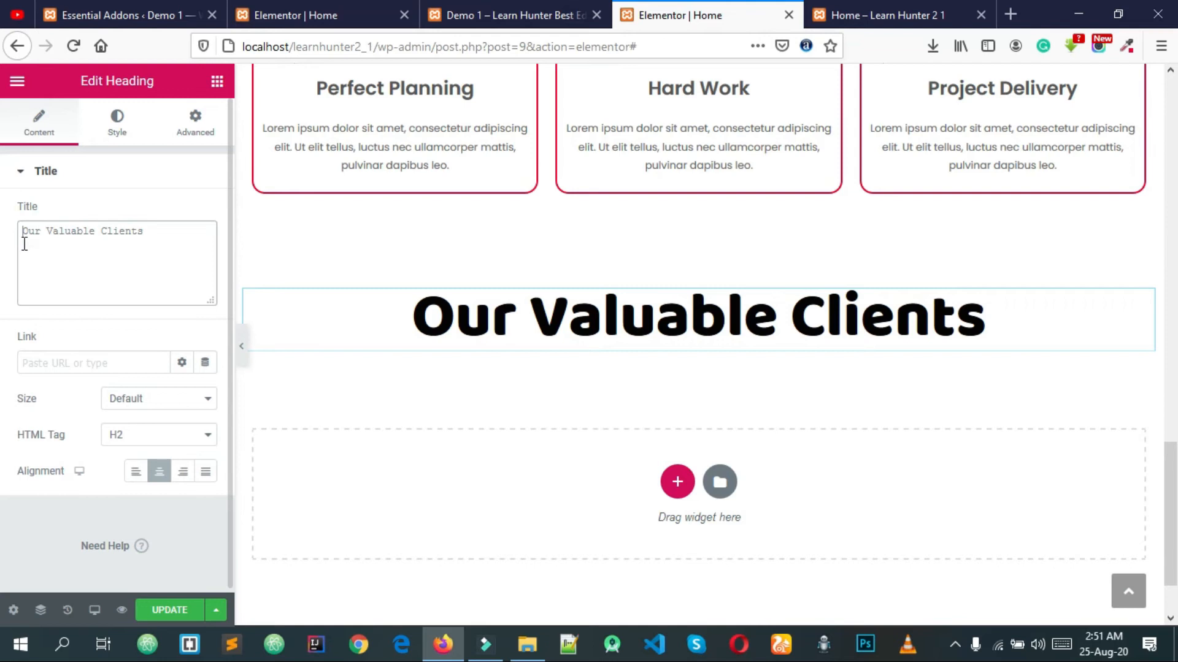
Step: Copy the "Reason" divider and paste it below the "Our Valuable Clients" heading
{"action": "scroll", "coordinate": [763, 331], "scroll_direction": "up", "scroll_amount": 4}
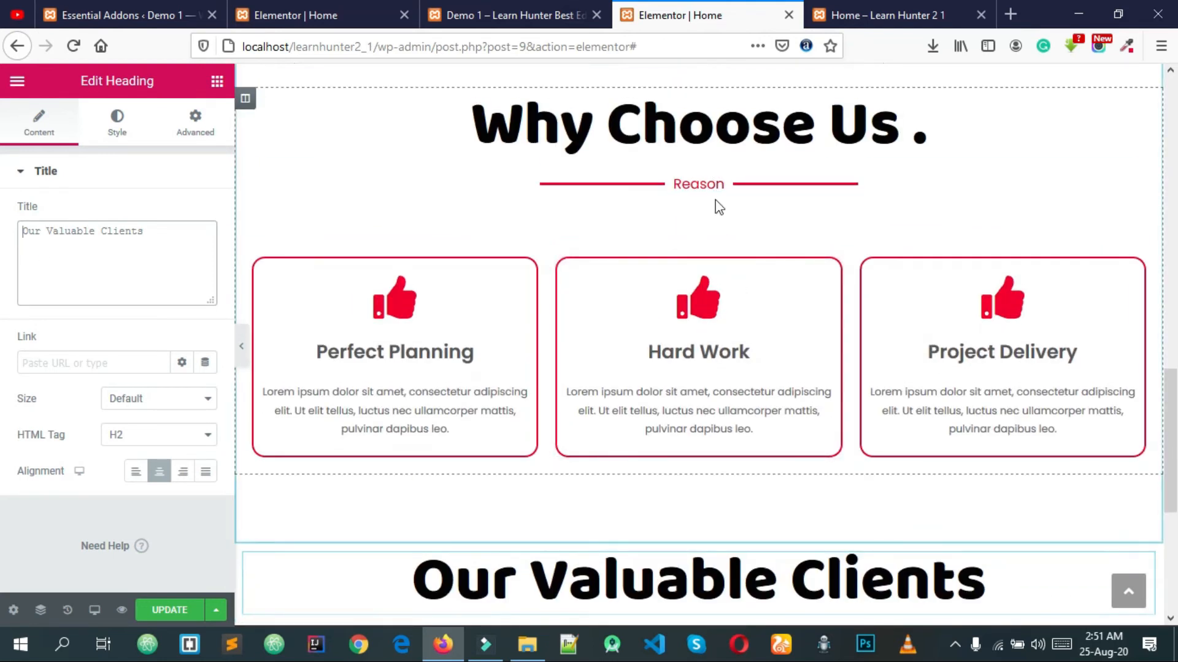
{"action": "right_click", "coordinate": [716, 186]}
{"action": "left_click", "coordinate": [755, 264]}
{"action": "scroll", "coordinate": [706, 369], "scroll_direction": "down", "scroll_amount": 2}
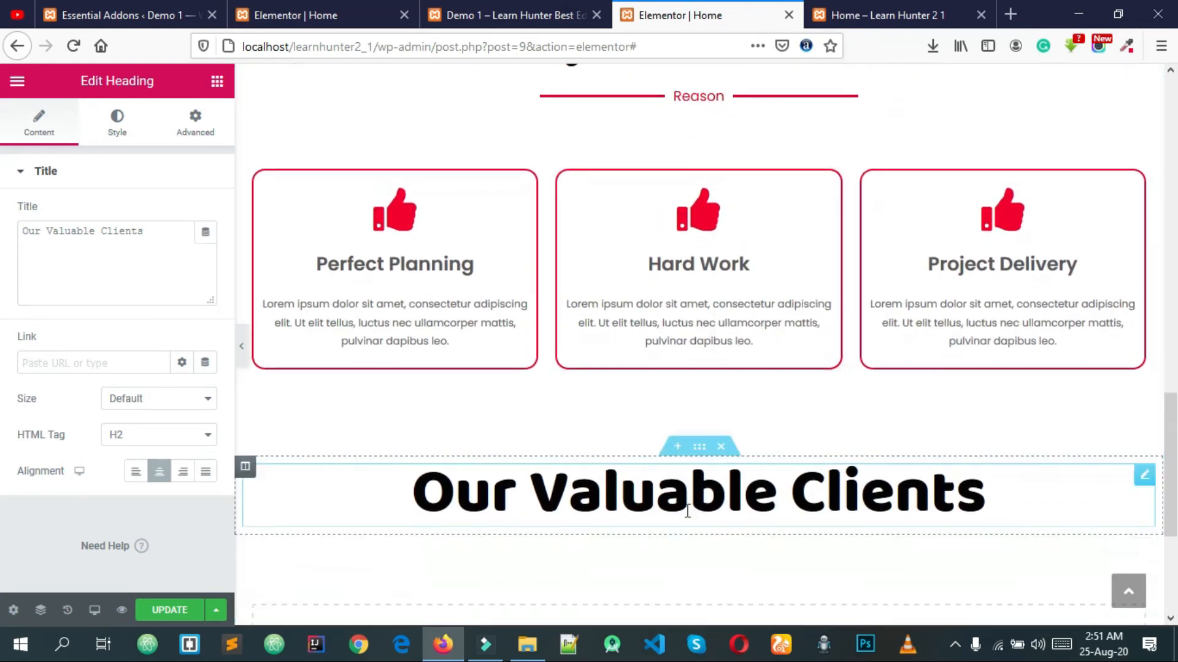
{"action": "right_click", "coordinate": [693, 517]}
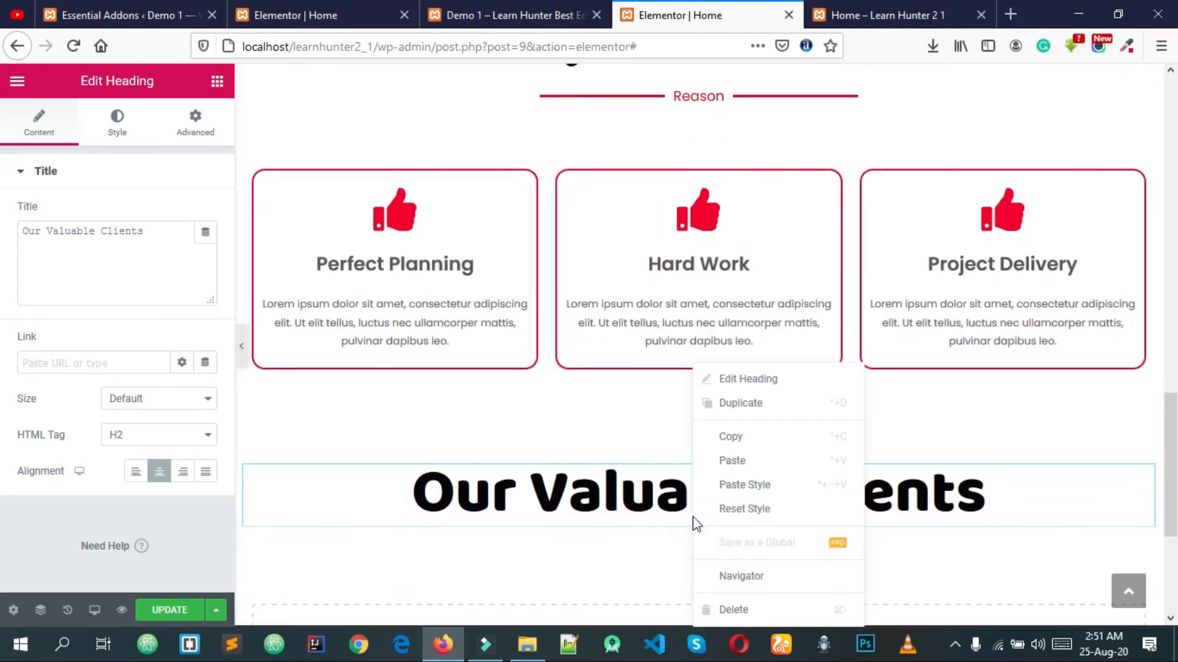
{"action": "left_click", "coordinate": [742, 460]}
Step: Check the demo page's divider label and set the pasted divider's text to "Brand"
{"action": "key", "text": "ctrl+shift+Tab"}
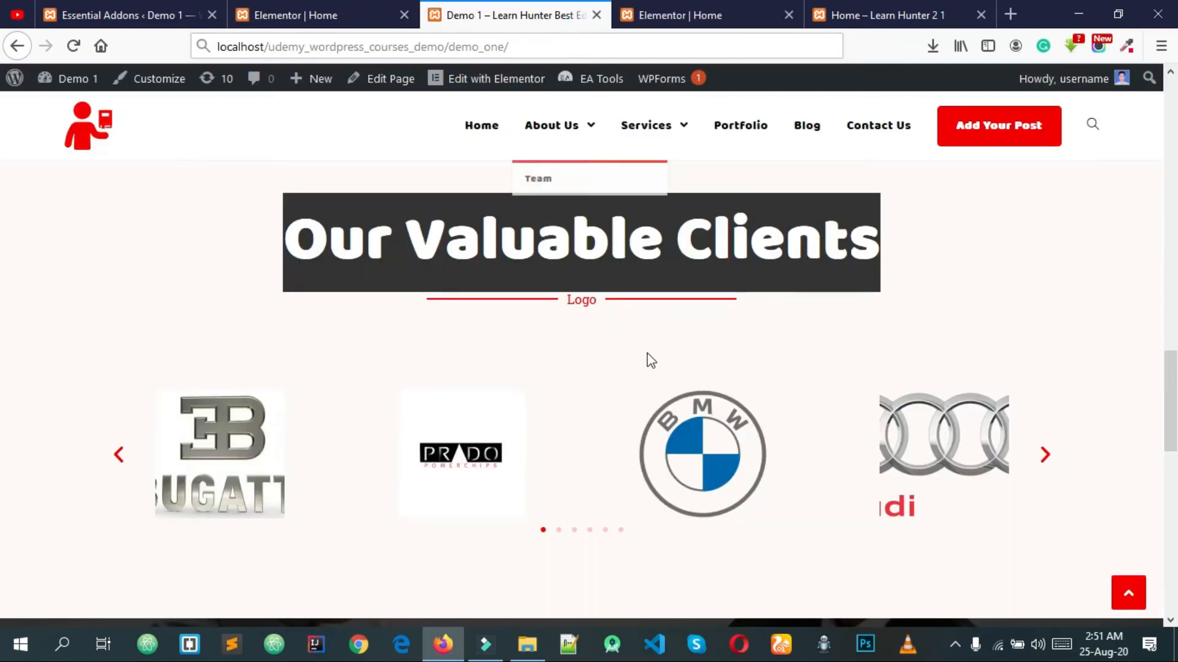
{"action": "double_click", "coordinate": [586, 301]}
{"action": "left_click", "coordinate": [681, 15]}
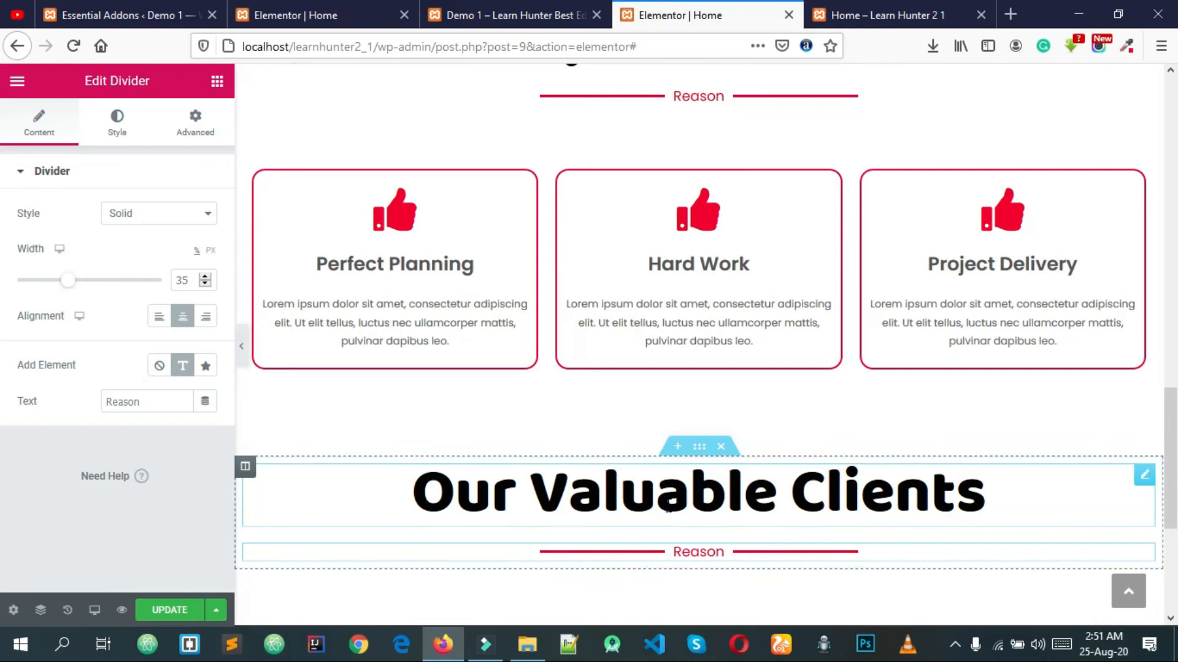
{"action": "scroll", "coordinate": [675, 368], "scroll_direction": "down", "scroll_amount": 4}
{"action": "double_click", "coordinate": [161, 402]}
{"action": "type", "text": "Brand"}
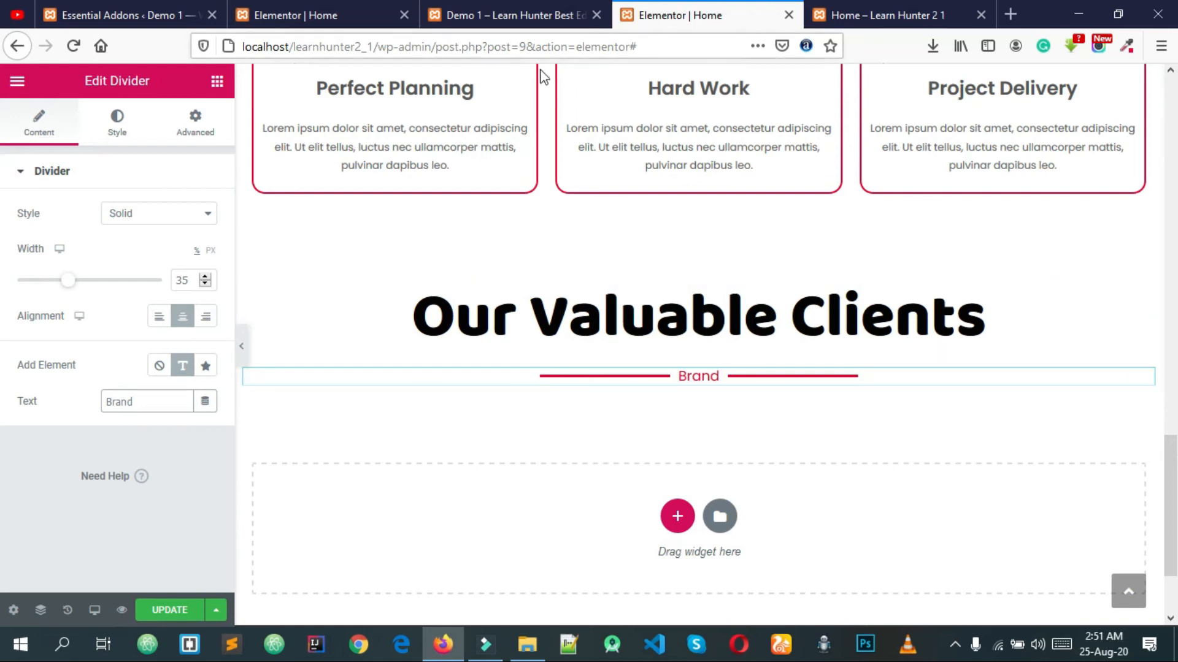
Step: Check the demo page's logo slider and add an Image Carousel widget below the "Brand" divider
{"action": "left_click", "coordinate": [520, 14]}
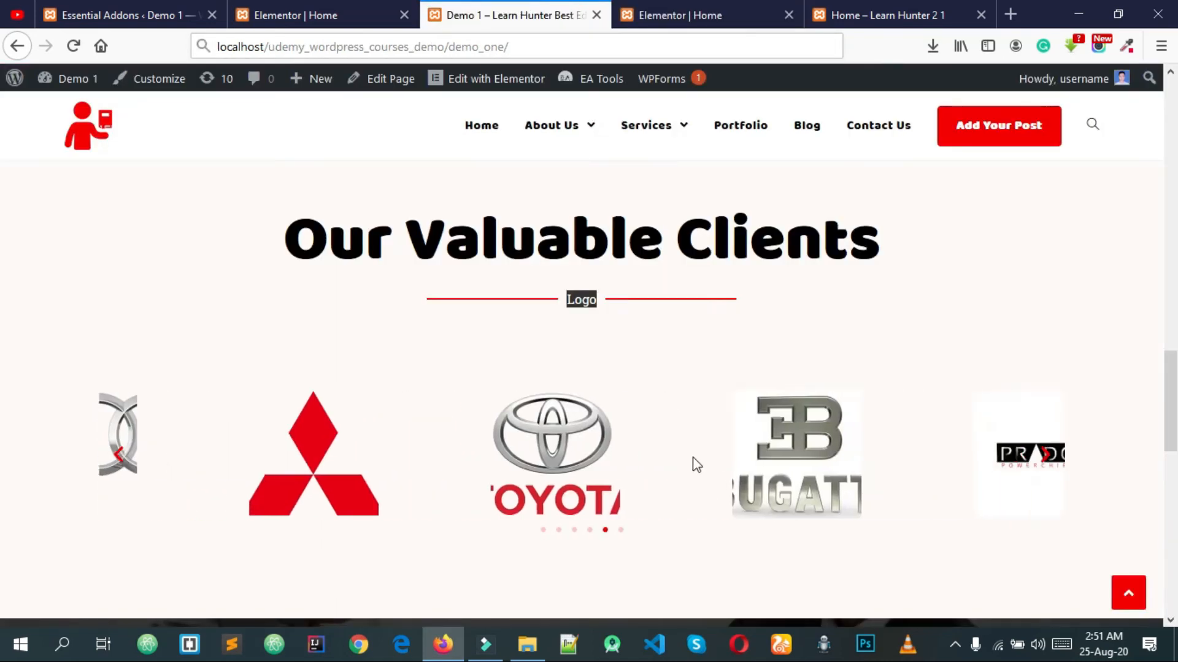
{"action": "left_click", "coordinate": [720, 8]}
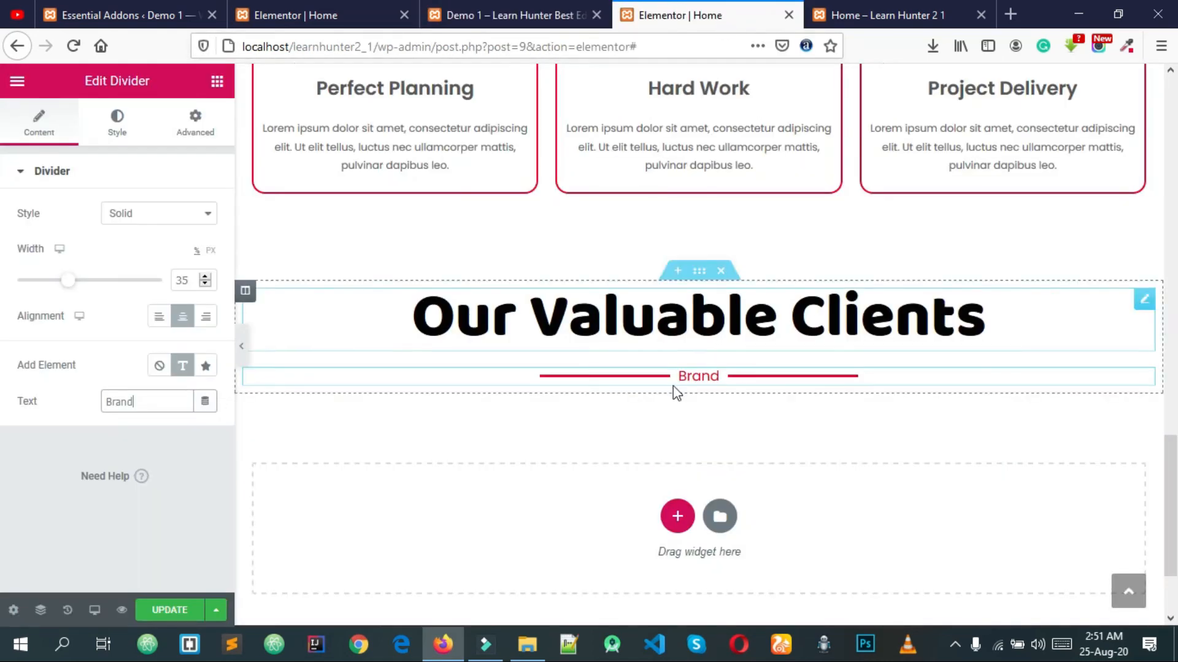
{"action": "left_click", "coordinate": [217, 82]}
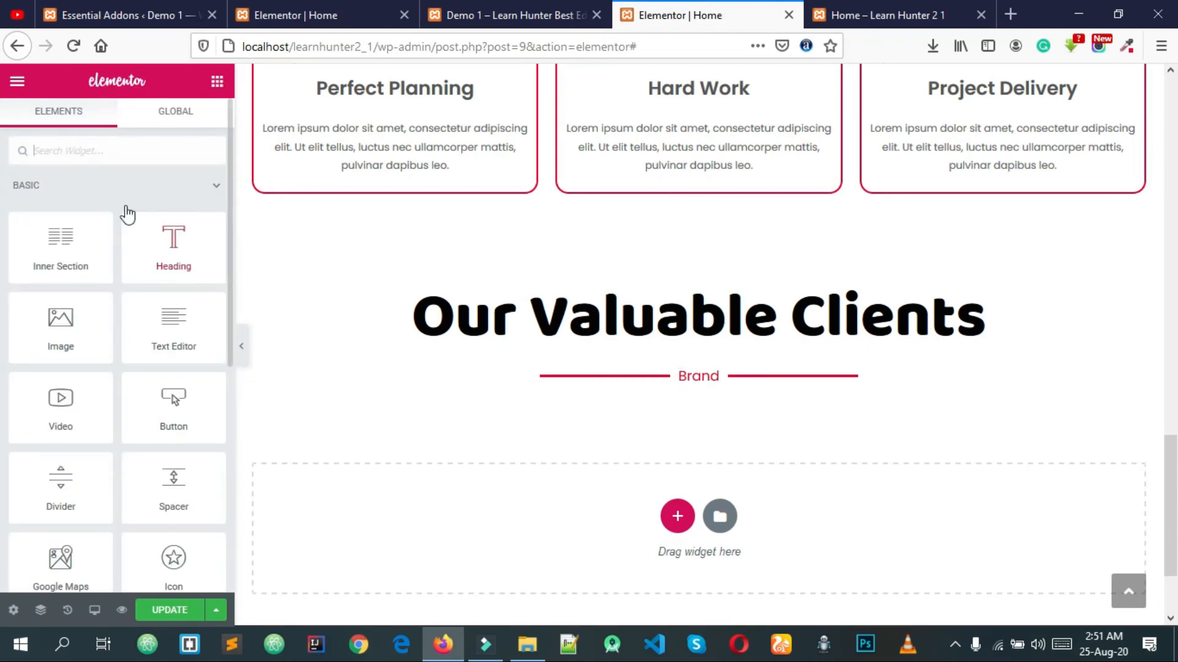
{"action": "type", "text": "car"}
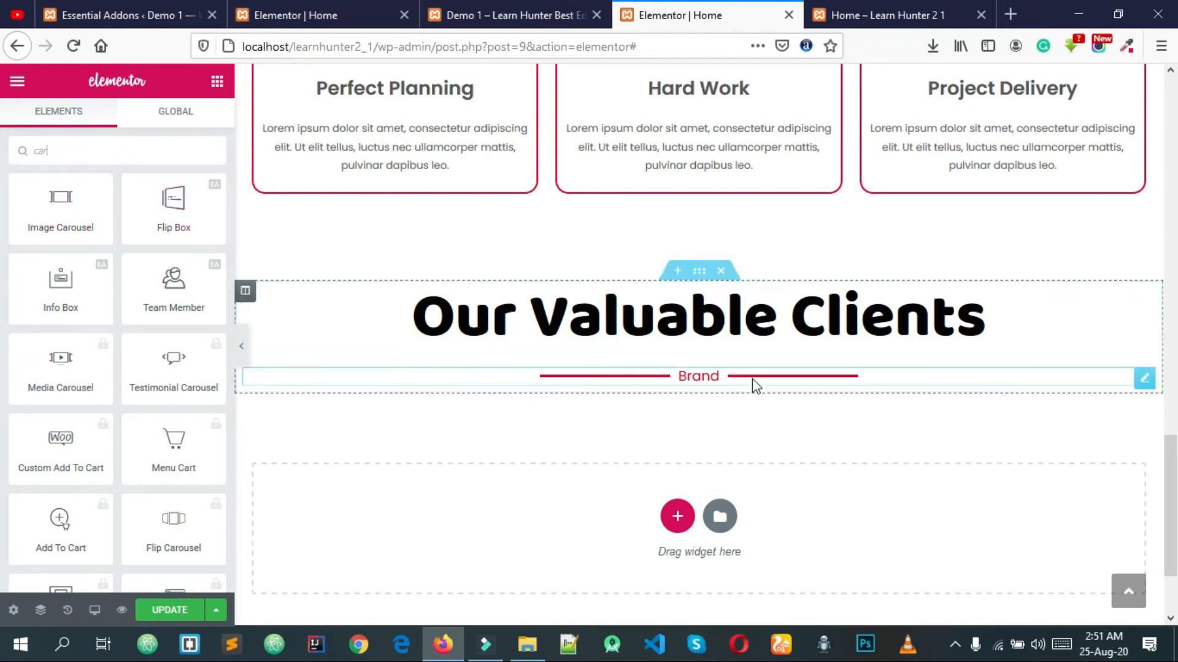
{"action": "left_click_drag", "start_coordinate": [59, 205], "coordinate": [667, 378]}
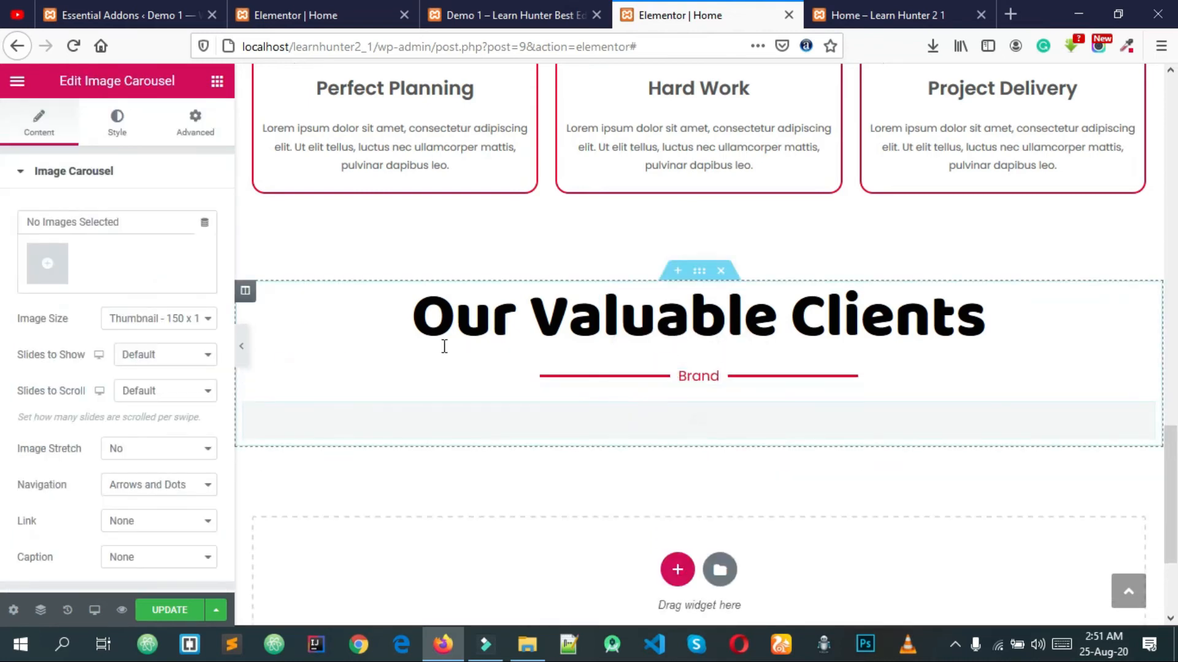
Step: Upload the six brand logos from the "Our Clients Pictures" folder and insert them as the image carousel's gallery
{"action": "left_click", "coordinate": [48, 264]}
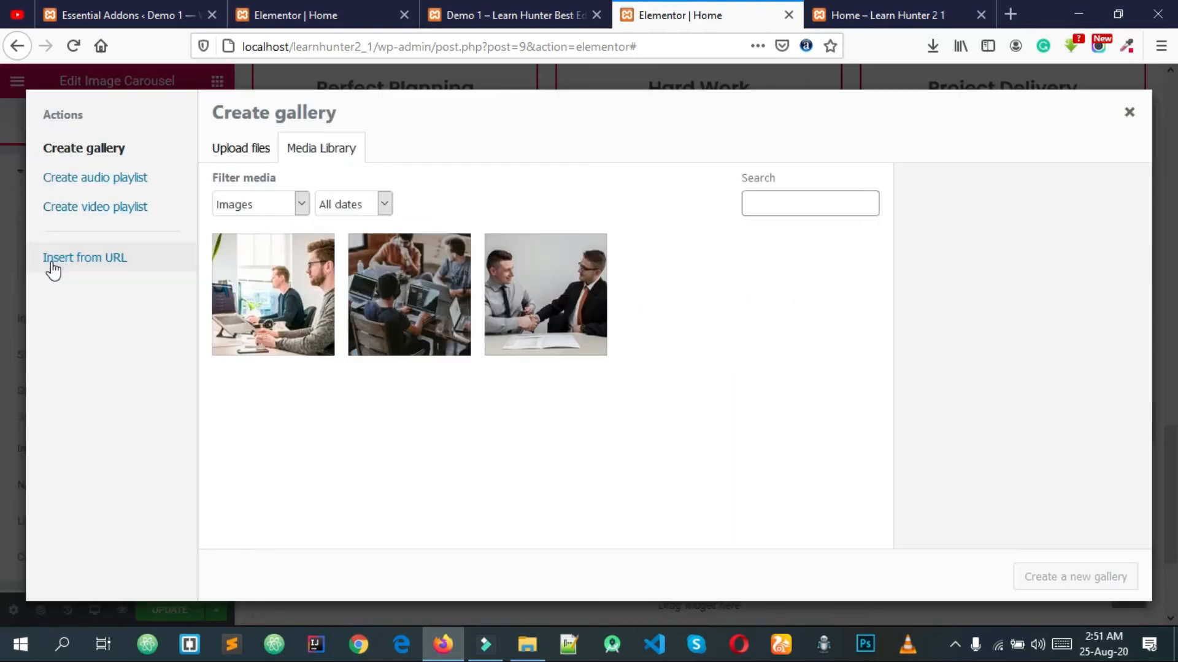
{"action": "left_click", "coordinate": [246, 151]}
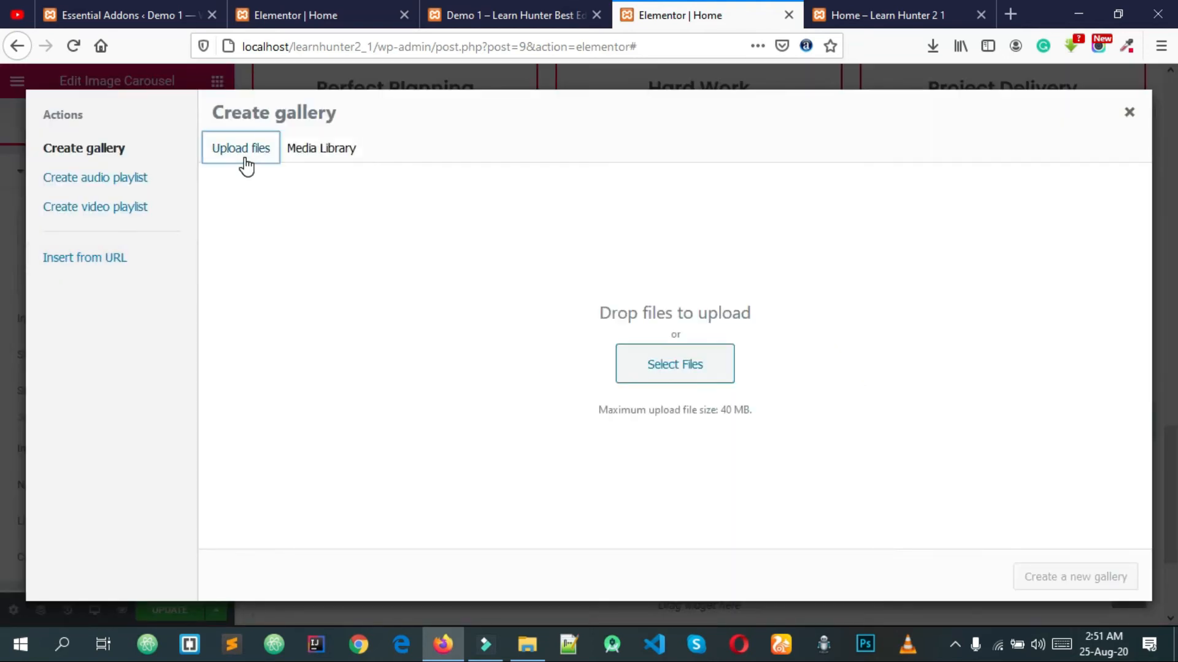
{"action": "left_click", "coordinate": [677, 375]}
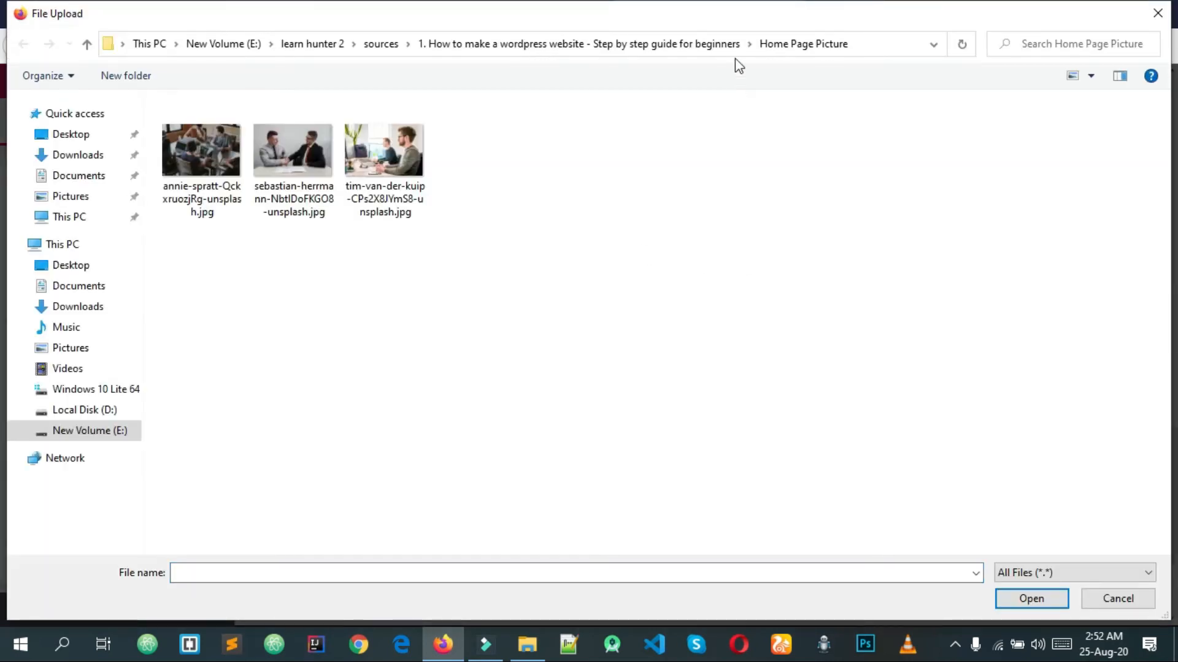
{"action": "left_click", "coordinate": [686, 47]}
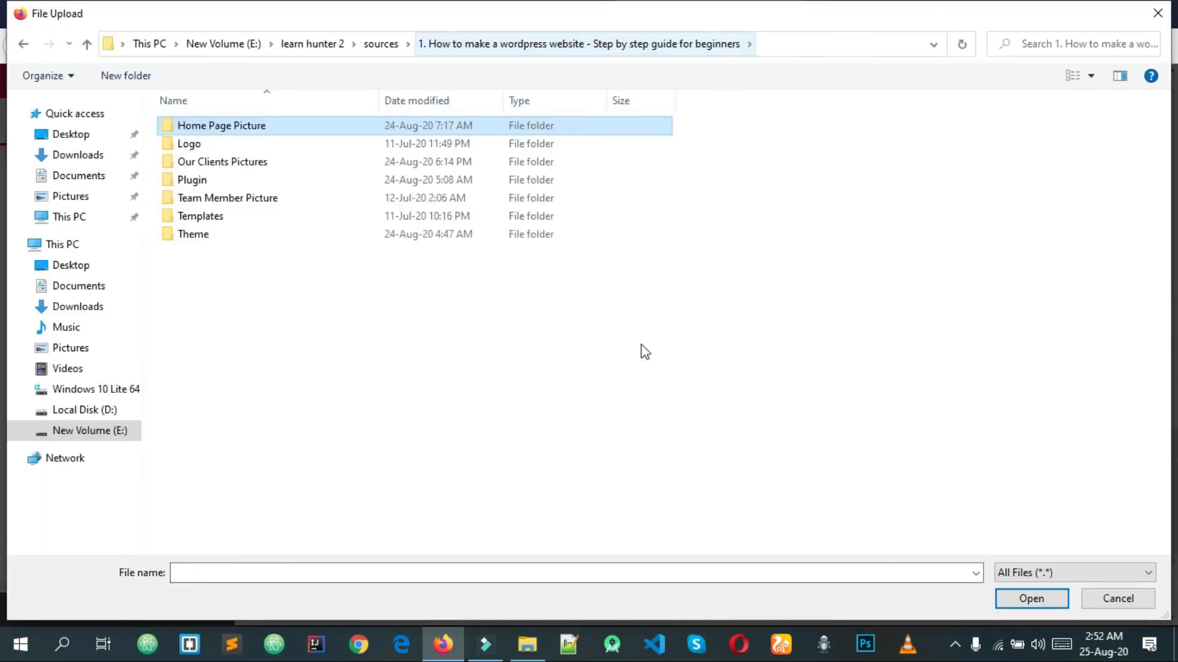
{"action": "double_click", "coordinate": [205, 145]}
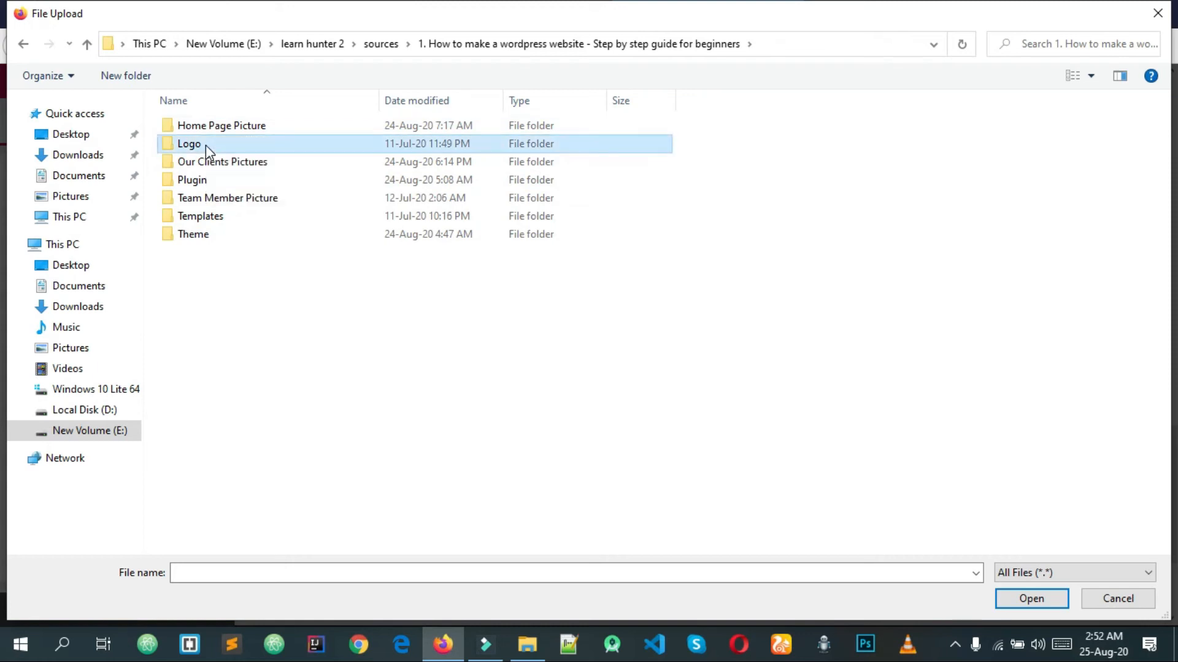
{"action": "left_click", "coordinate": [649, 46]}
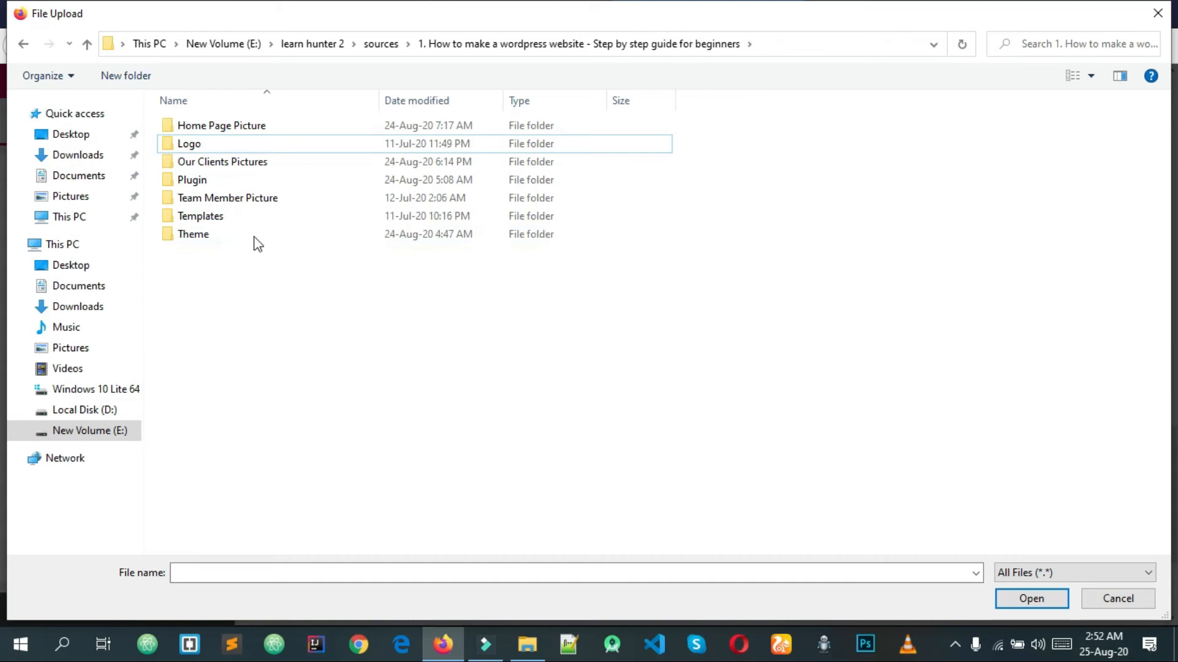
{"action": "double_click", "coordinate": [219, 167]}
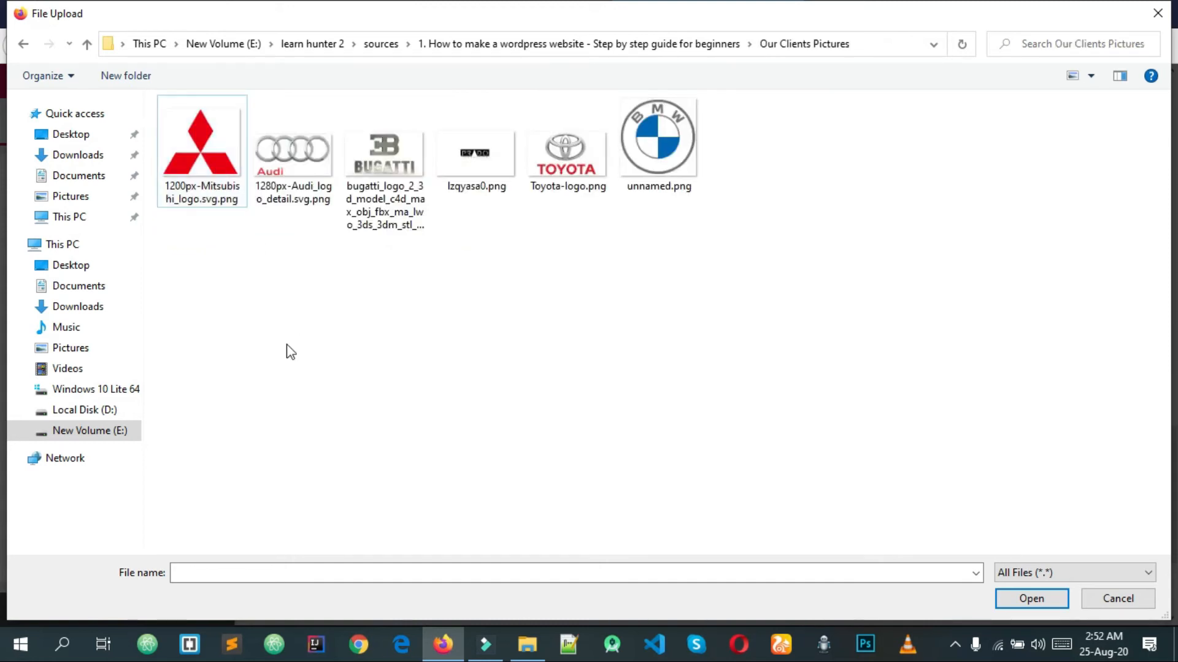
{"action": "left_click_drag", "start_coordinate": [200, 289], "coordinate": [1006, 173]}
{"action": "left_click", "coordinate": [1040, 598]}
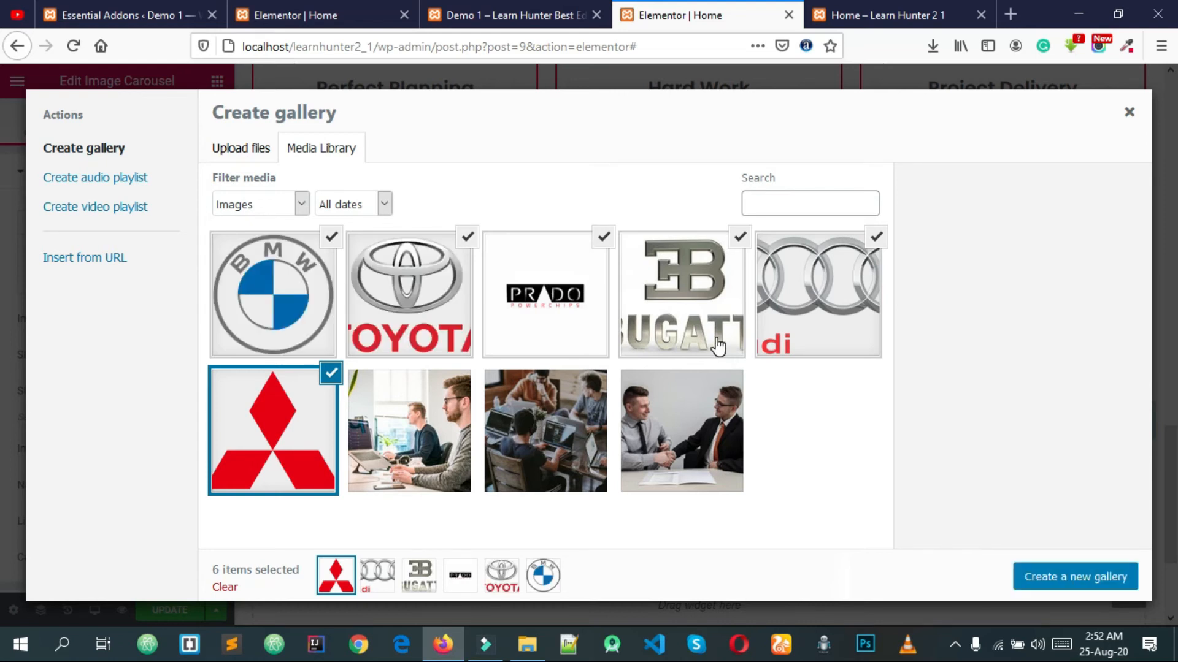
{"action": "left_click", "coordinate": [1060, 584]}
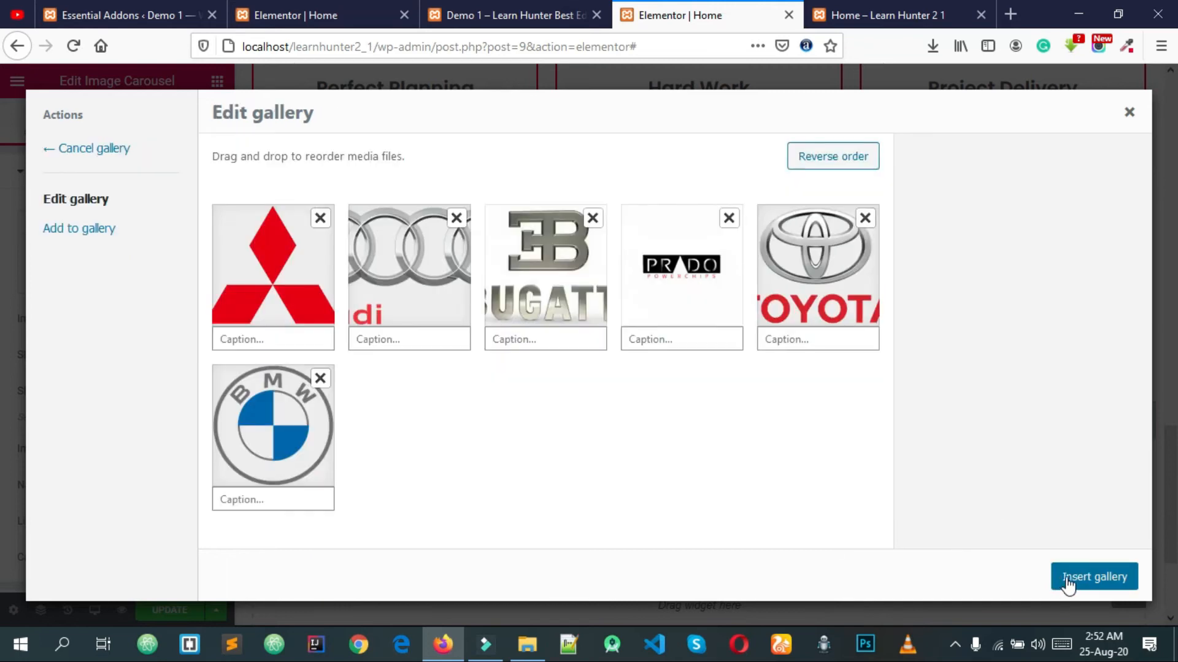
{"action": "left_click", "coordinate": [1067, 583]}
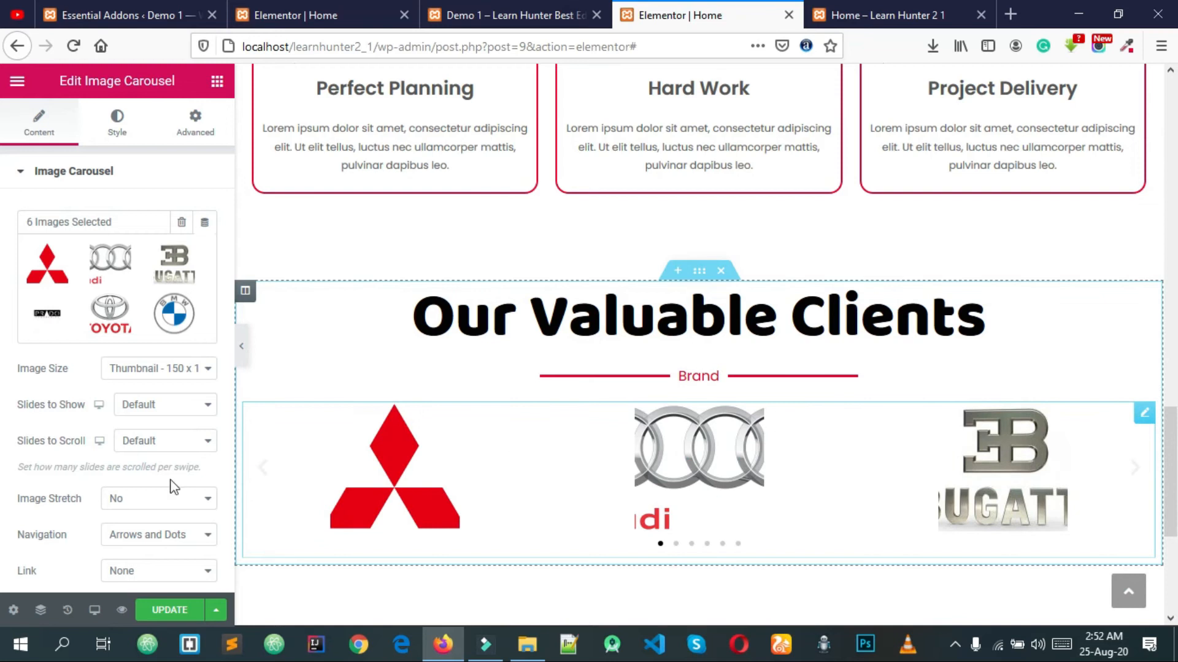
Step: Try showing 2 slides and then 1 slide at a time in the image carousel
{"action": "left_click", "coordinate": [147, 409]}
{"action": "left_click", "coordinate": [140, 454]}
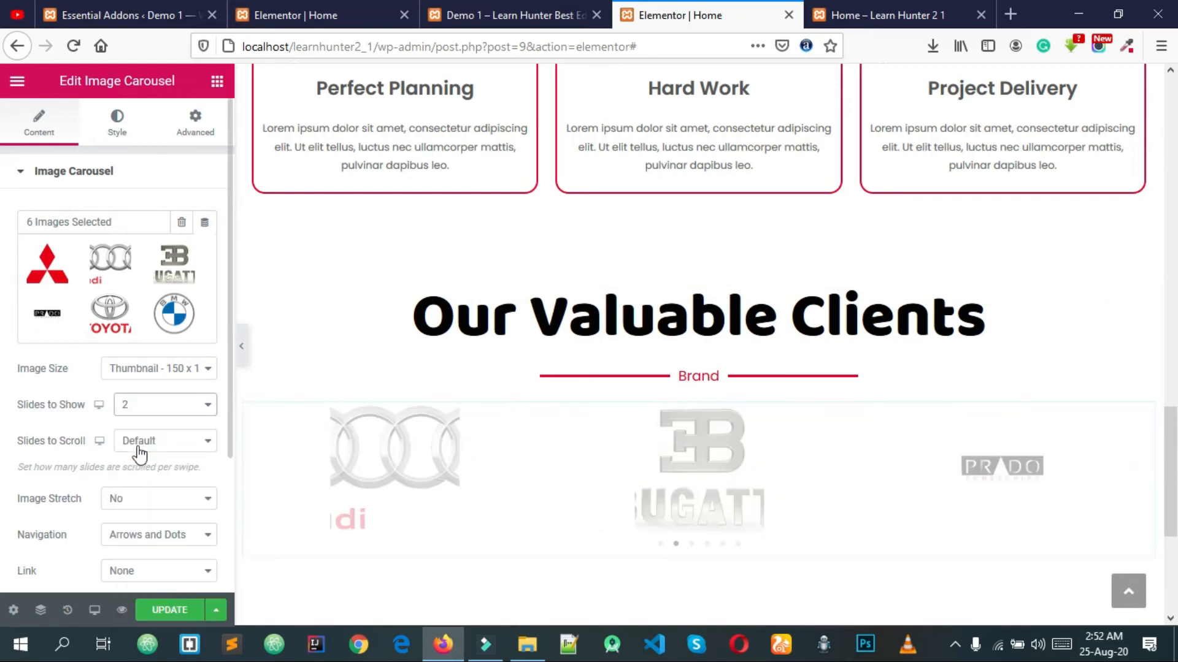
{"action": "left_click", "coordinate": [159, 408]}
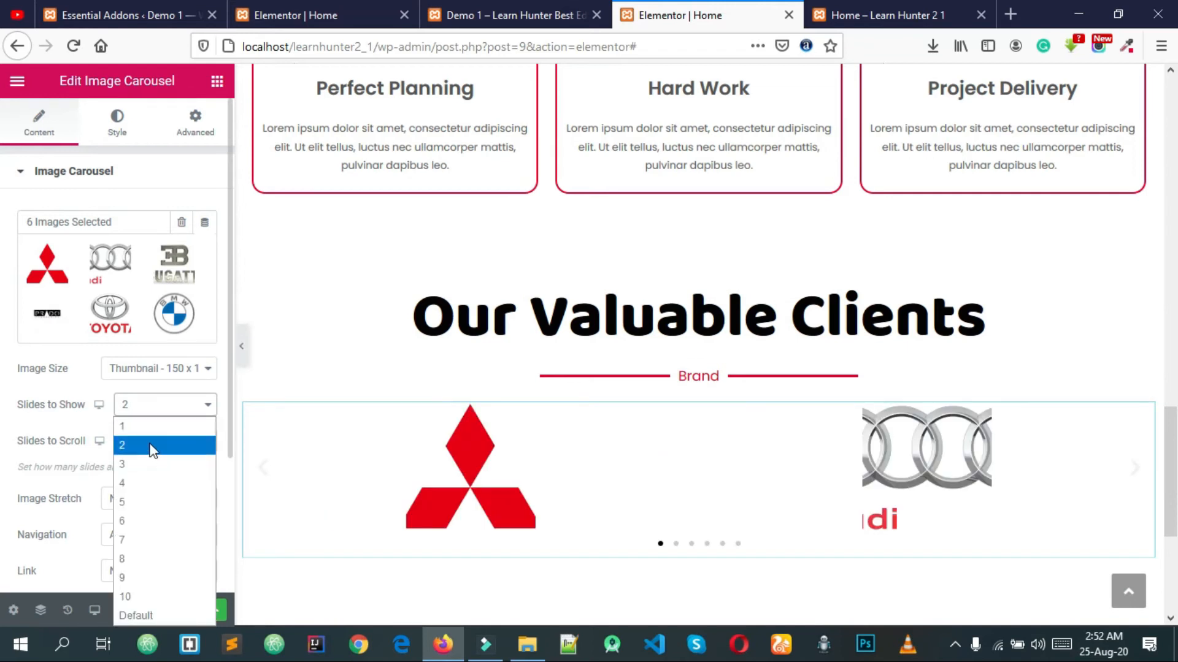
{"action": "left_click", "coordinate": [144, 427]}
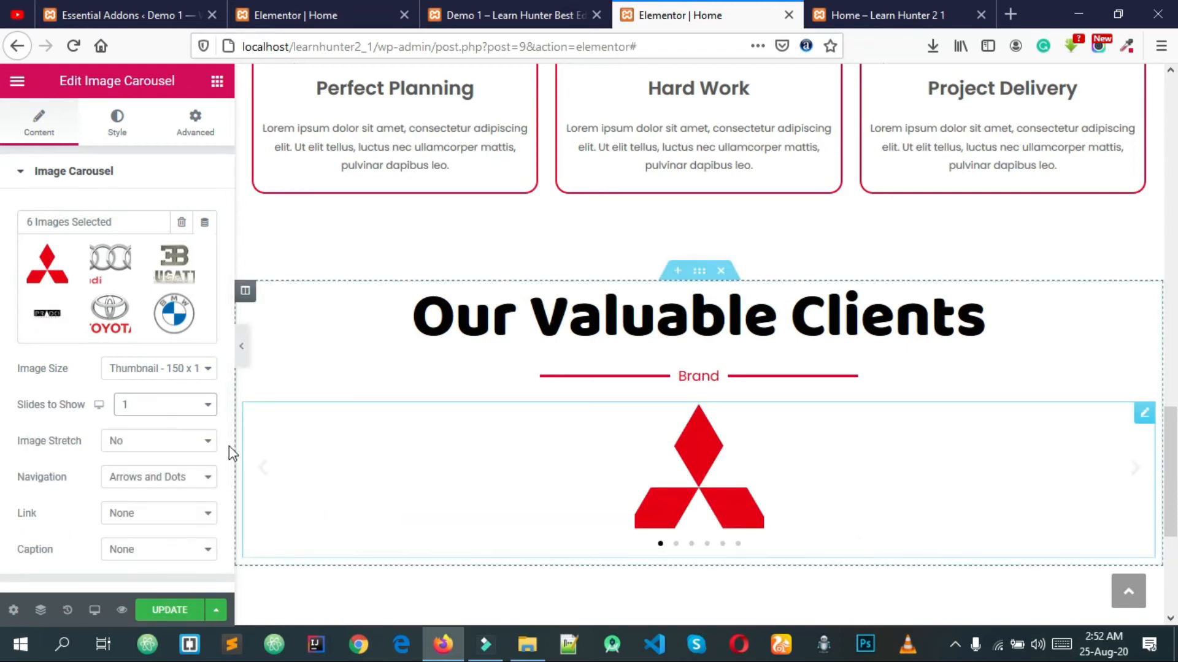
Step: Set the image carousel to show 4 slides and scroll 1 slide per swipe
{"action": "left_click", "coordinate": [173, 406]}
{"action": "left_click", "coordinate": [131, 482]}
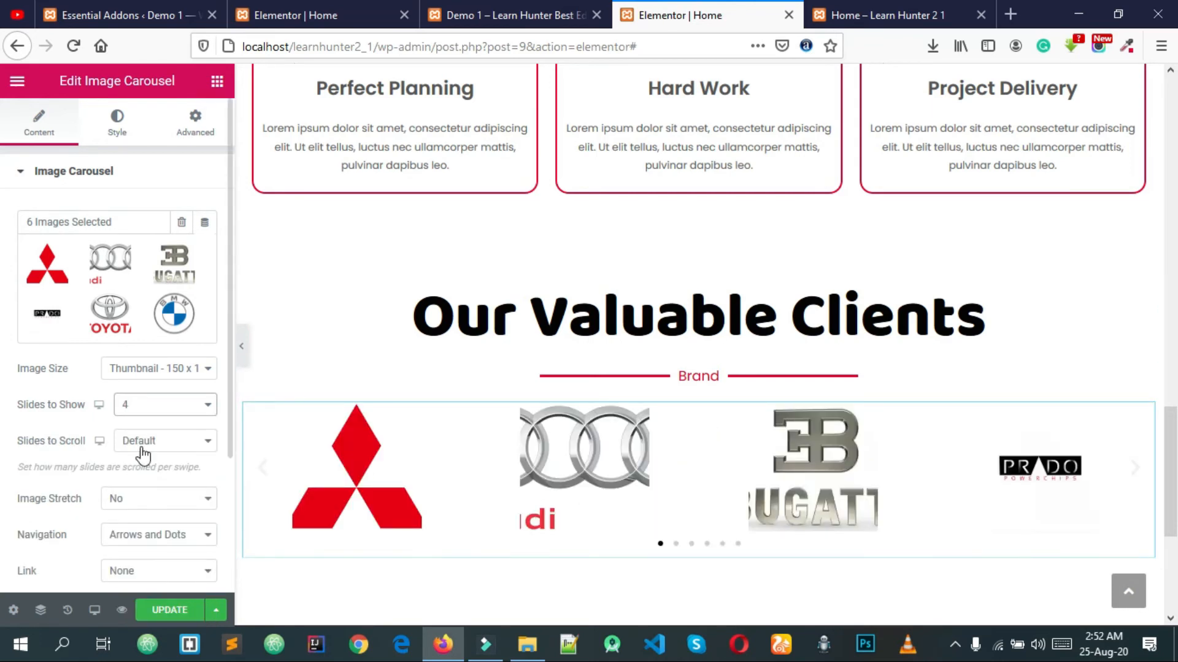
{"action": "left_click", "coordinate": [150, 454]}
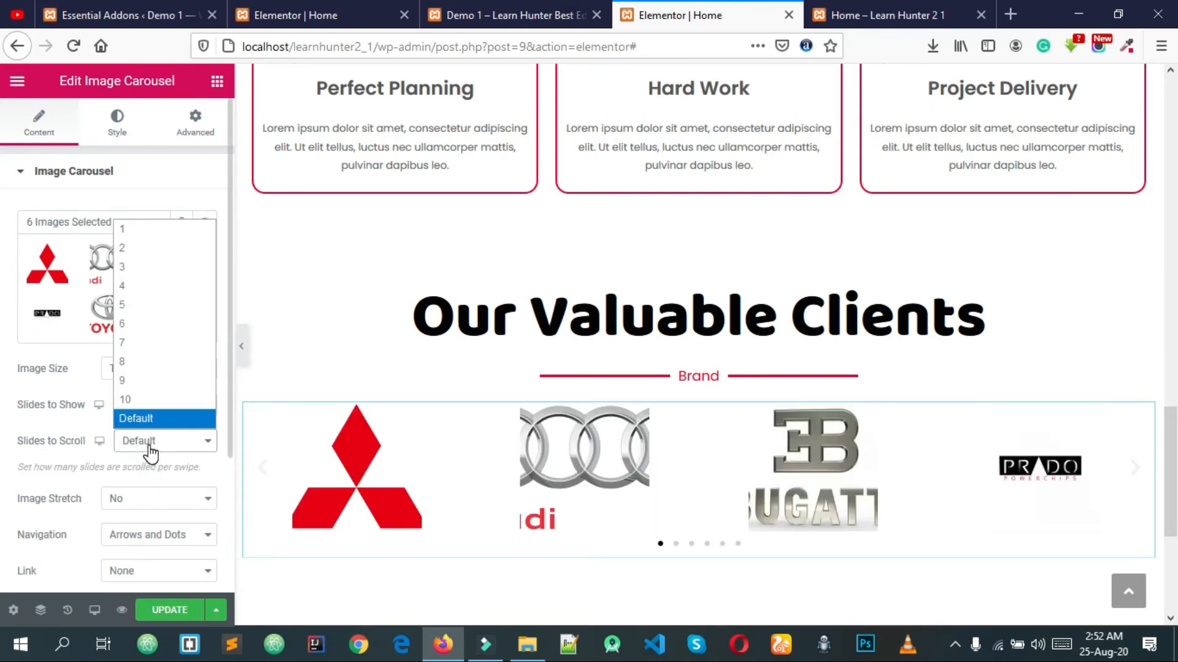
{"action": "left_click", "coordinate": [138, 240]}
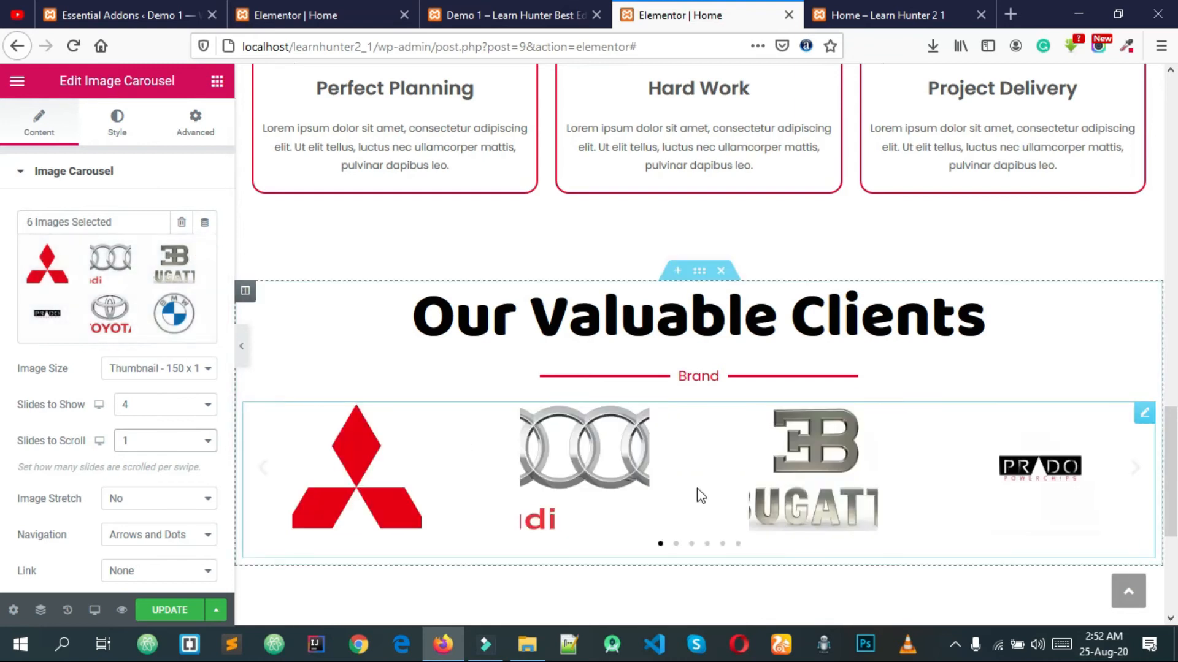
Step: Try showing 5 slides, compare with the demo page's logo slider, and return the carousel to 4 slides
{"action": "left_click", "coordinate": [127, 404]}
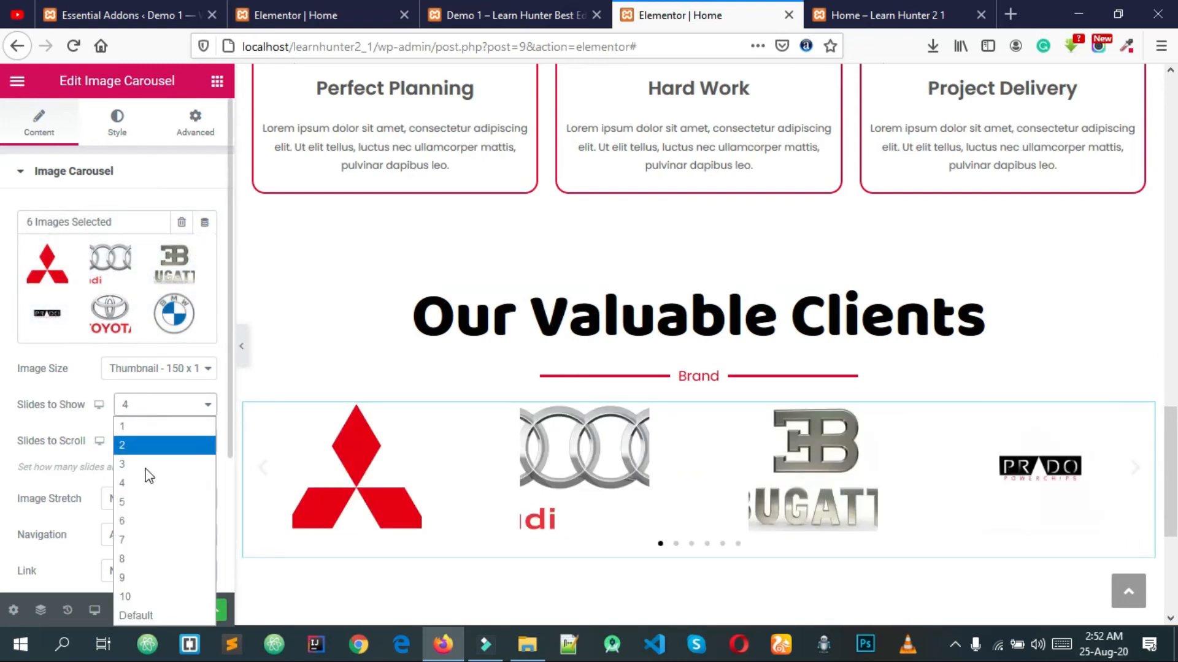
{"action": "left_click", "coordinate": [141, 503]}
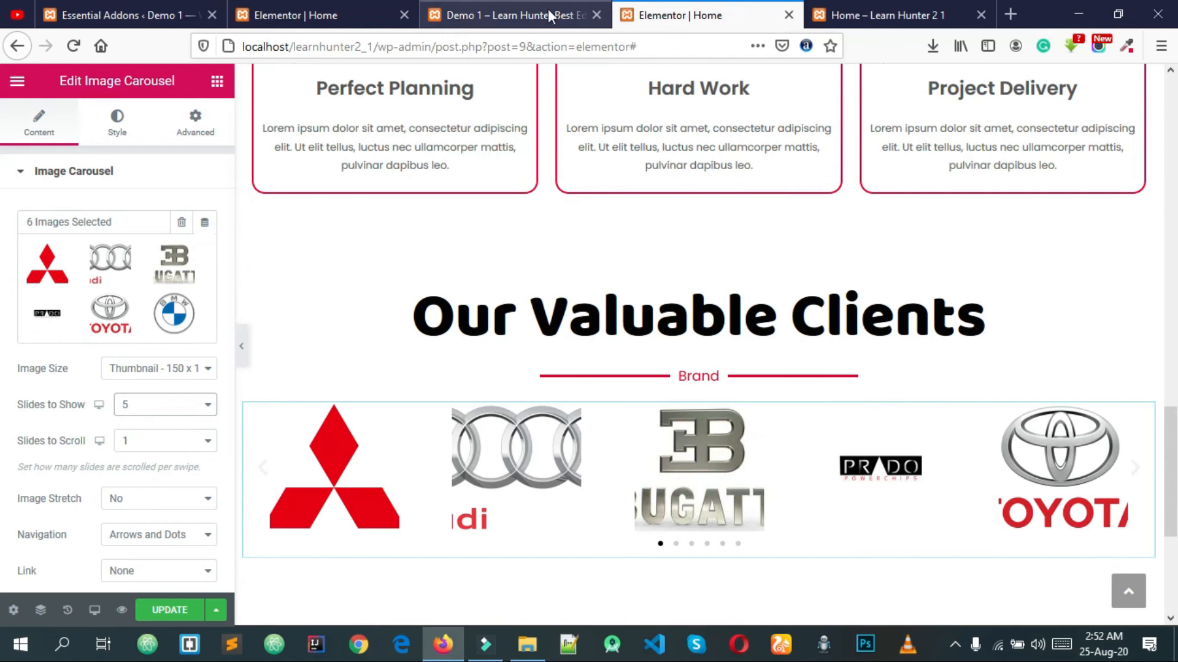
{"action": "left_click", "coordinate": [547, 8]}
{"action": "left_click", "coordinate": [744, 9]}
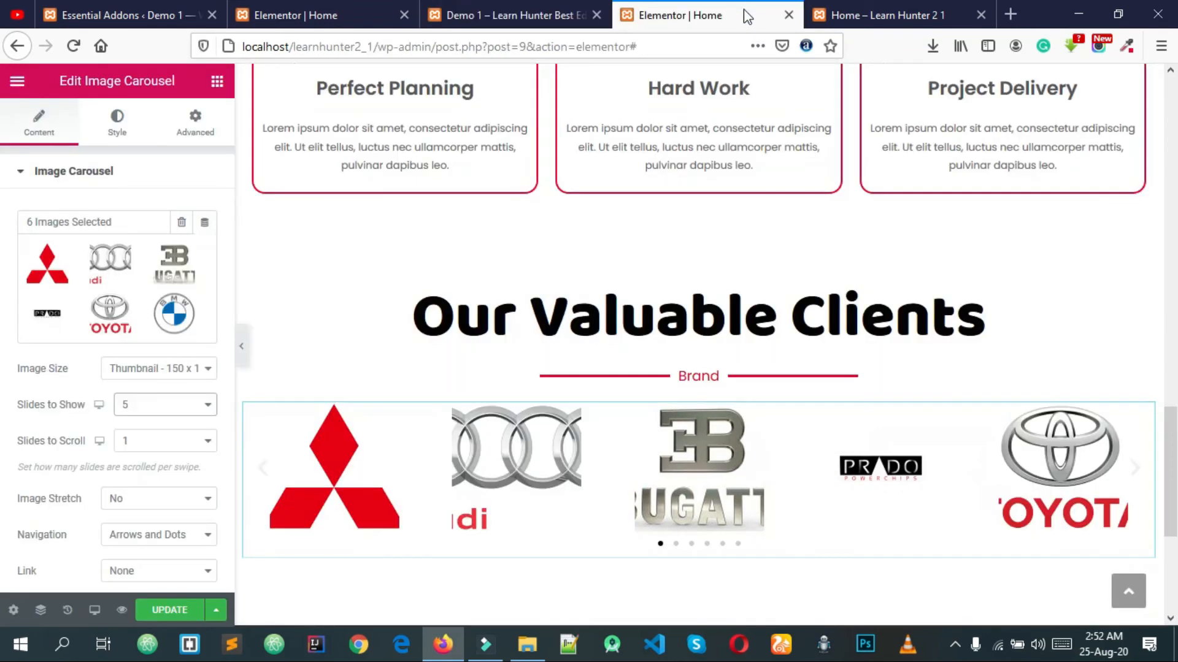
{"action": "scroll", "coordinate": [805, 459], "scroll_direction": "down", "scroll_amount": 3}
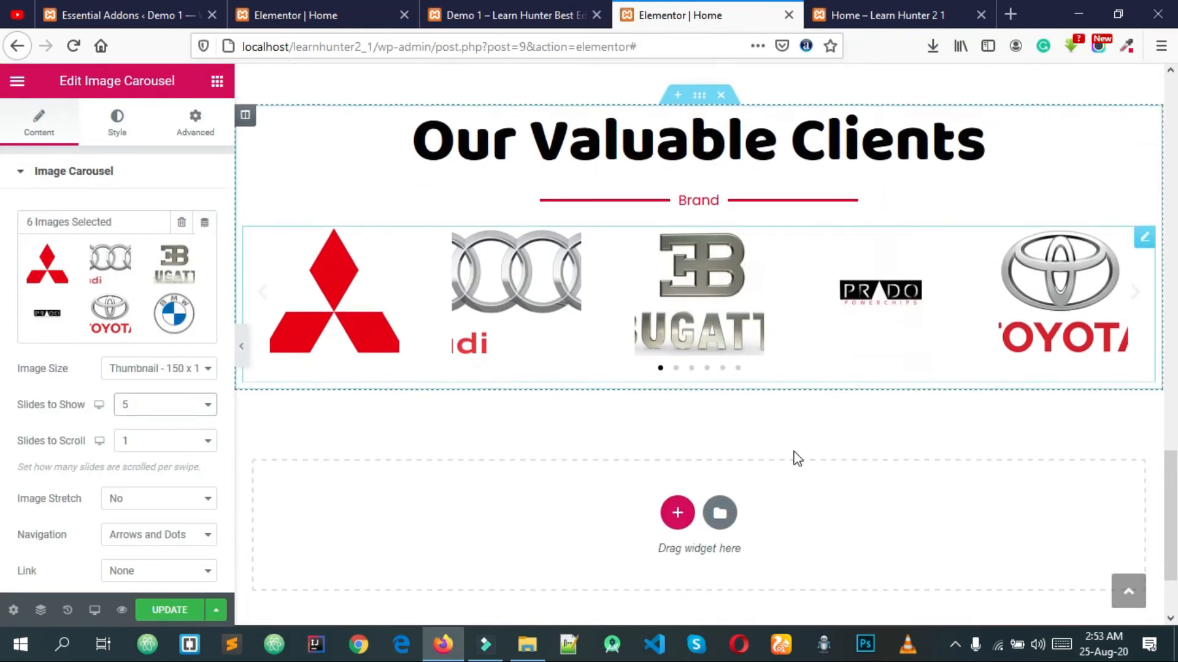
{"action": "left_click", "coordinate": [145, 408]}
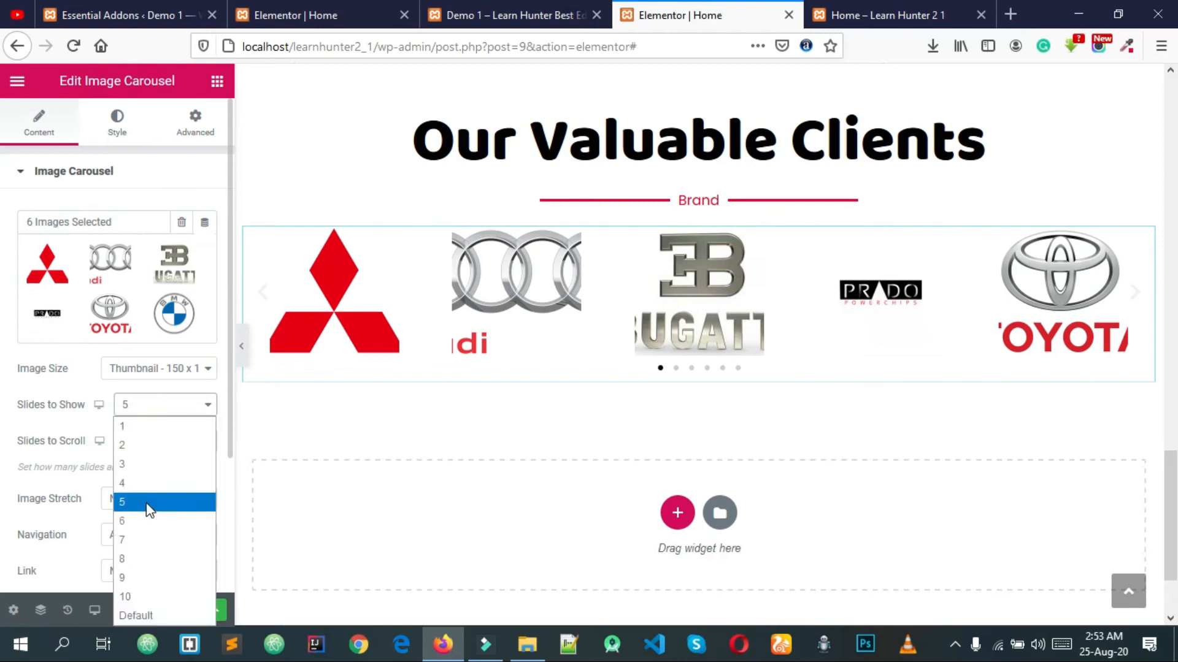
{"action": "left_click", "coordinate": [145, 483]}
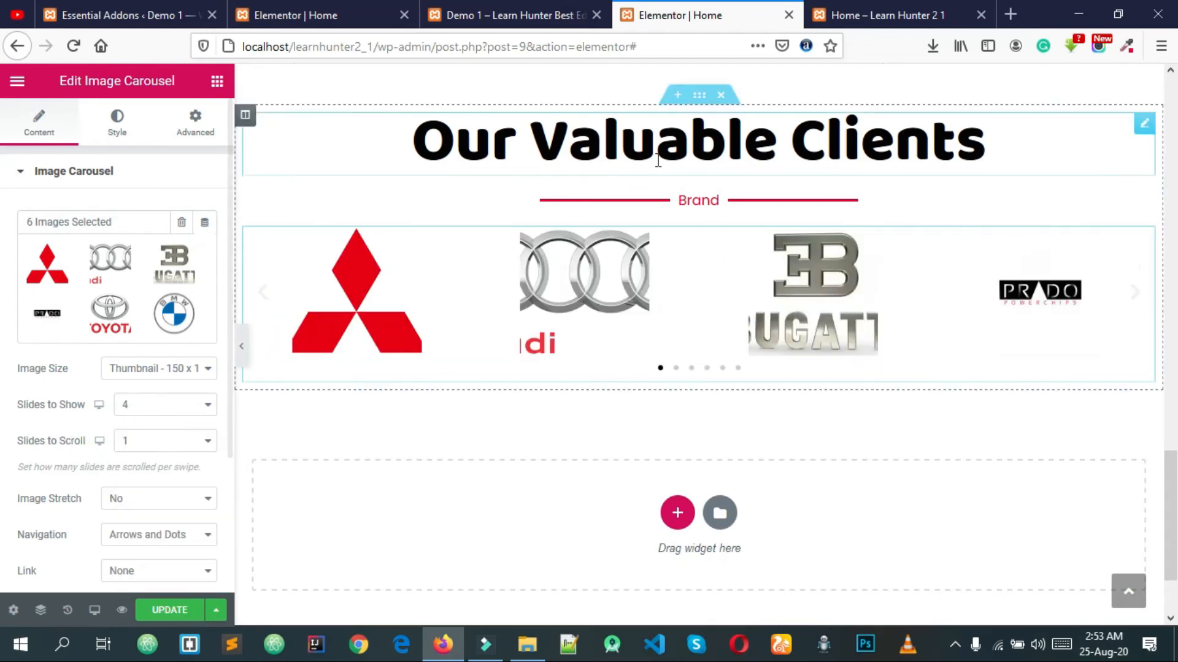
Step: Keep the carousel's image stretch at No and check the navigation style of the demo page's logo slider
{"action": "left_click", "coordinate": [166, 507]}
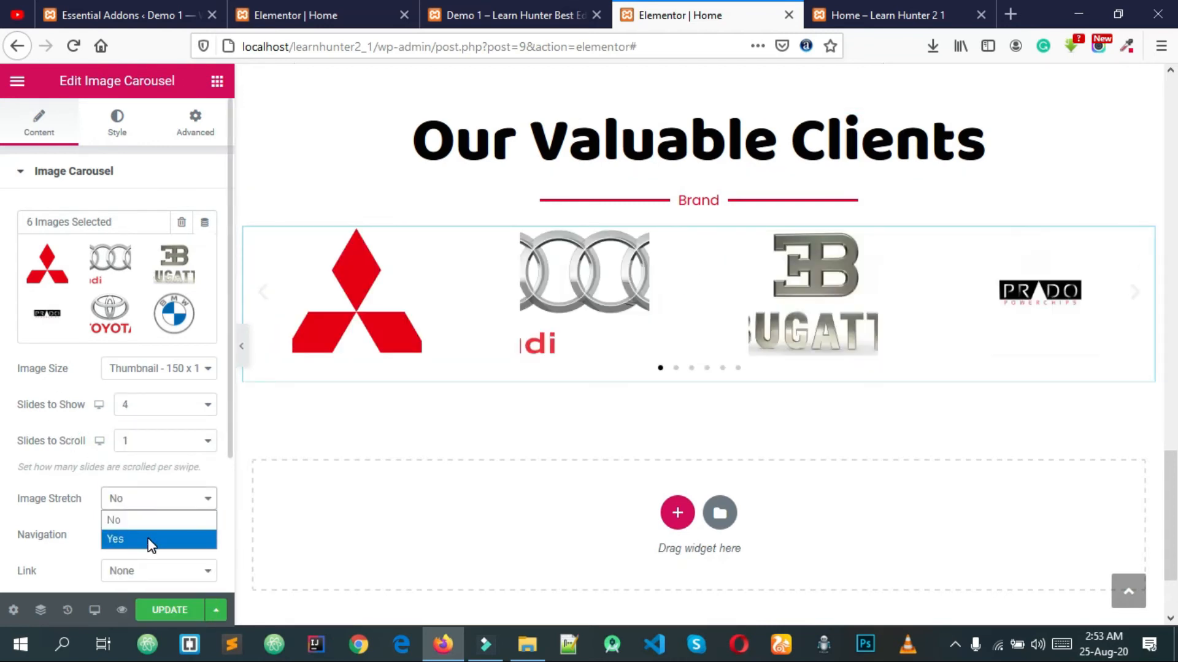
{"action": "left_click", "coordinate": [147, 520]}
{"action": "scroll", "coordinate": [151, 490], "scroll_direction": "down", "scroll_amount": 1}
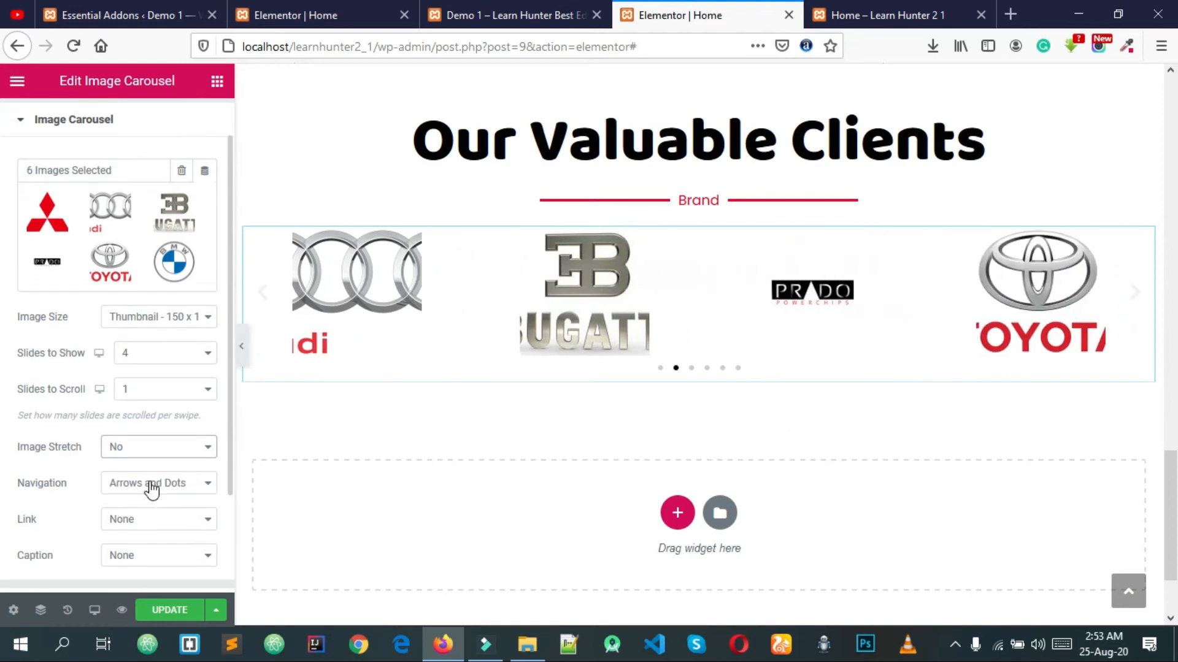
{"action": "left_click", "coordinate": [509, 14]}
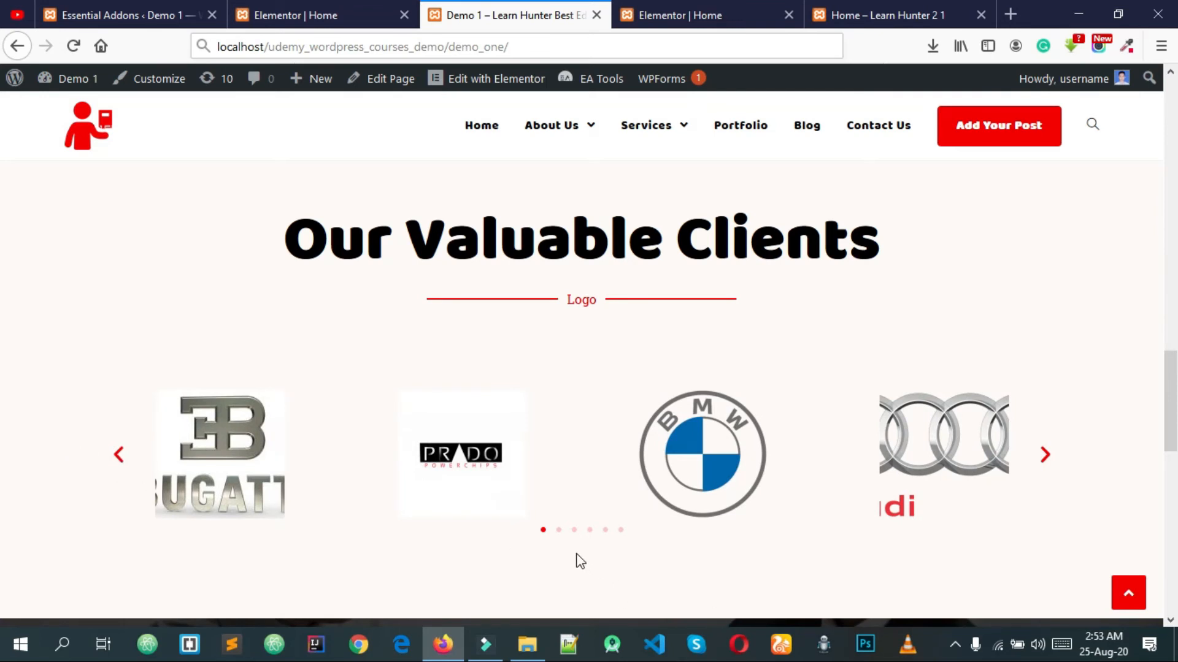
{"action": "left_click", "coordinate": [697, 11]}
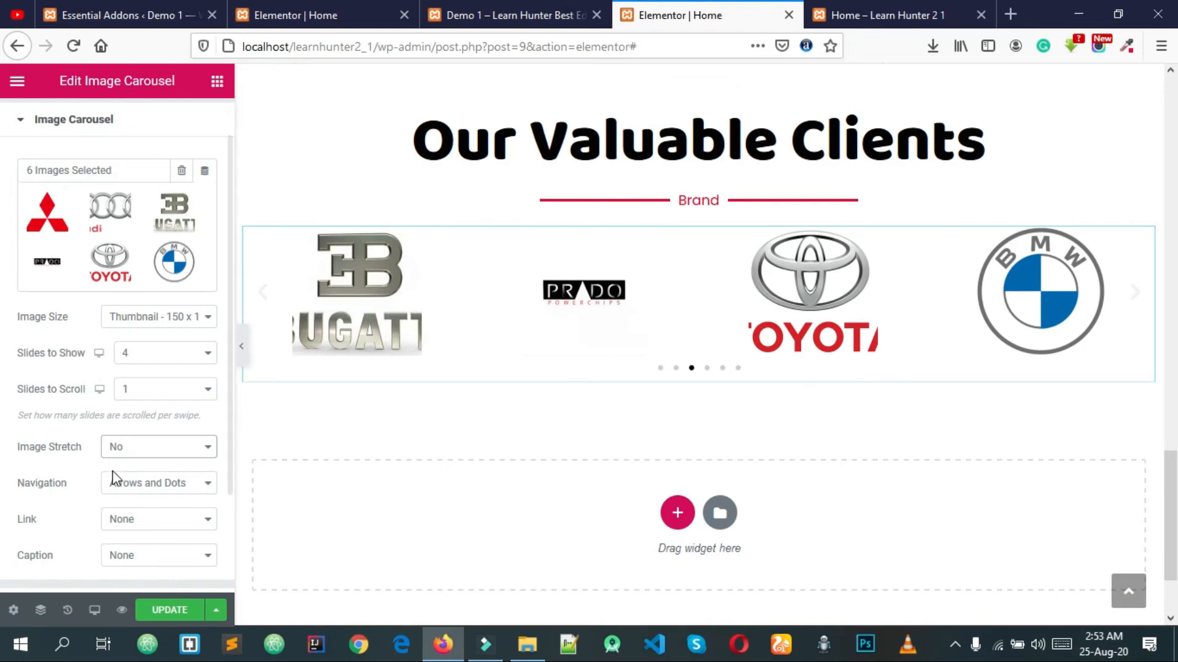
Step: Try arrows-only navigation on the carousel and restore it to Arrows and Dots
{"action": "left_click", "coordinate": [142, 488]}
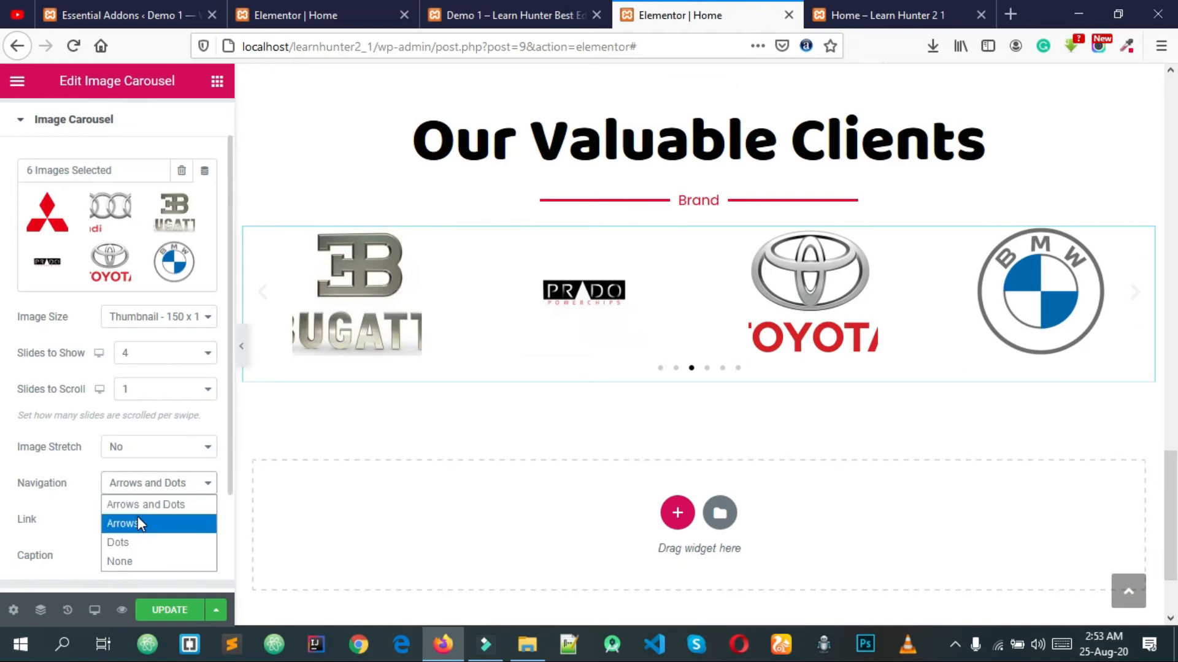
{"action": "left_click", "coordinate": [137, 521]}
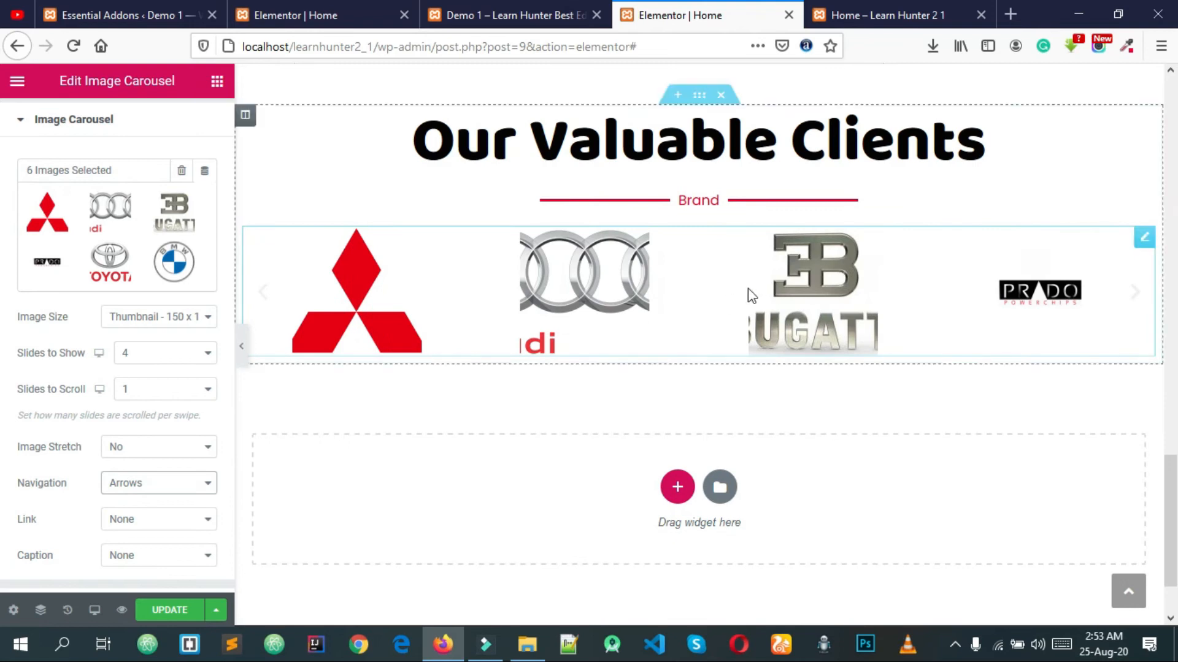
{"action": "left_click", "coordinate": [149, 489]}
{"action": "left_click", "coordinate": [151, 489]}
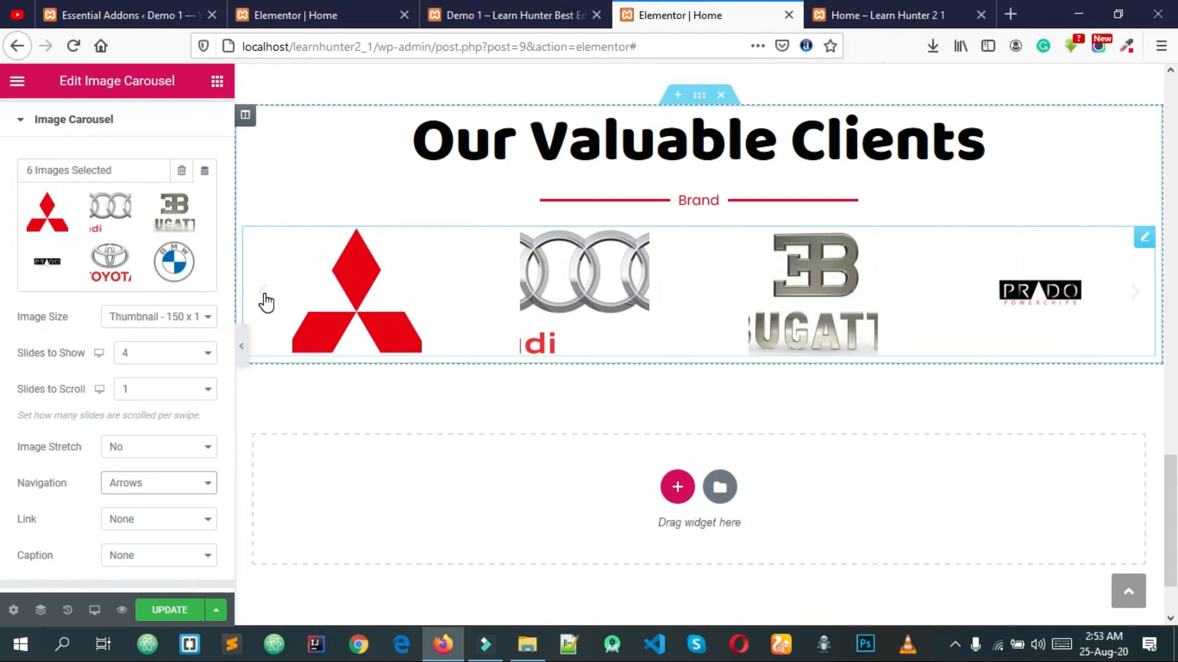
{"action": "left_click", "coordinate": [154, 489]}
{"action": "left_click", "coordinate": [153, 505]}
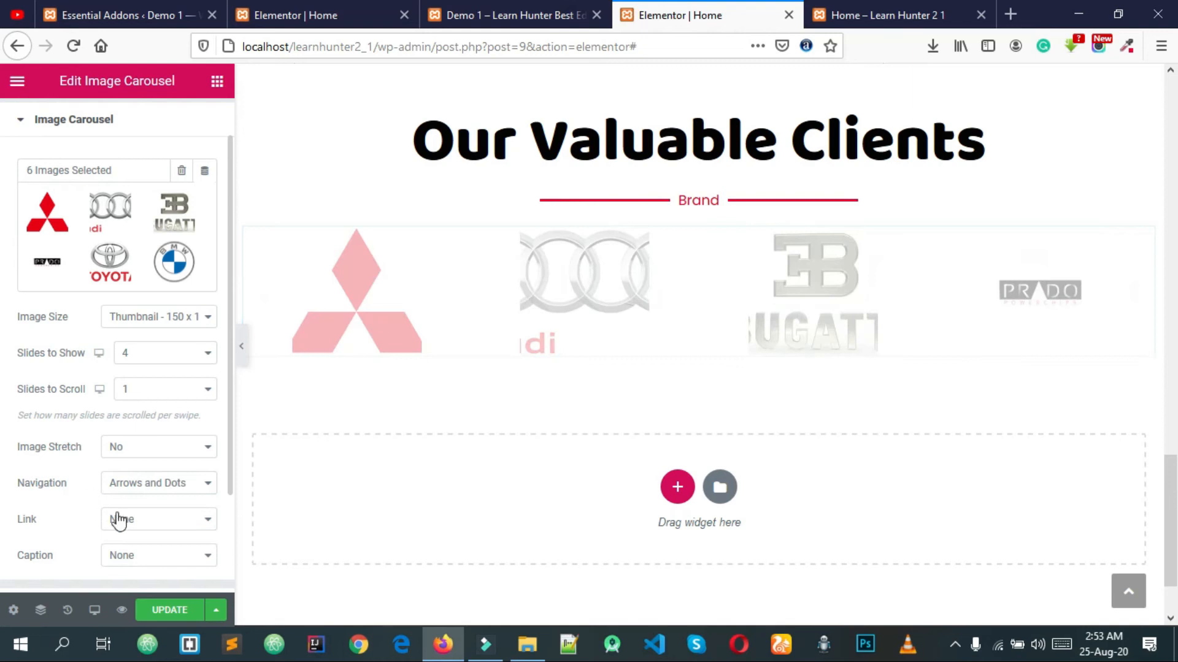
Step: Review the carousel's link, caption and additional options, and open its navigation style settings
{"action": "scroll", "coordinate": [125, 518], "scroll_direction": "down", "scroll_amount": 1}
{"action": "left_click", "coordinate": [139, 473]}
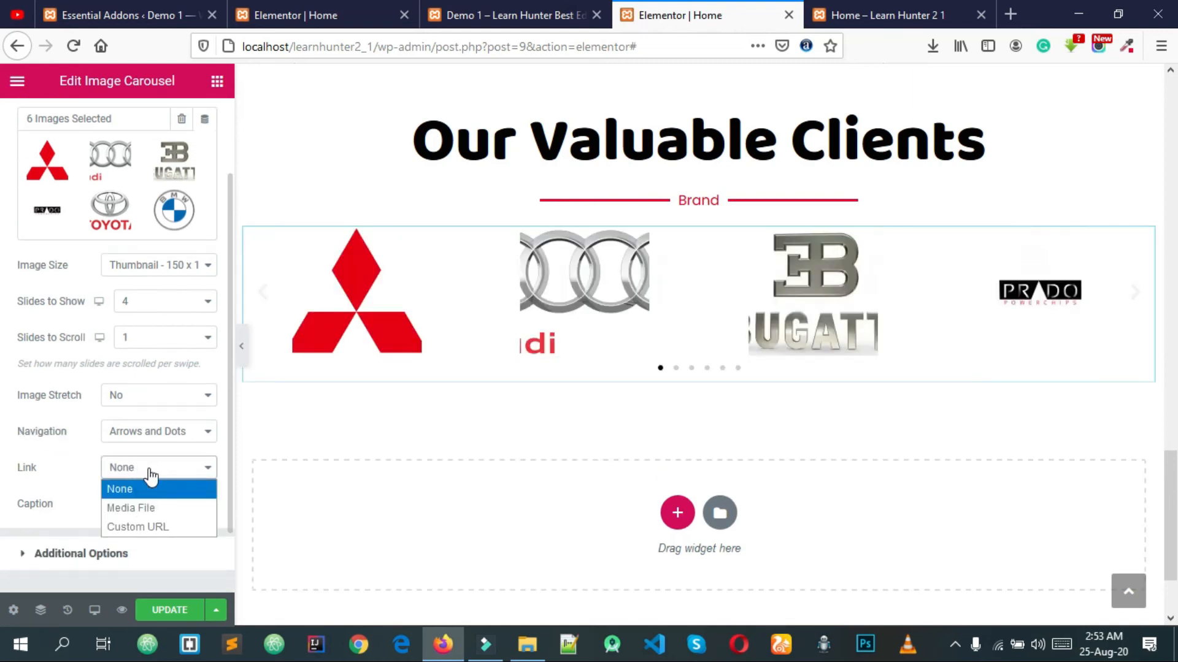
{"action": "left_click", "coordinate": [61, 471]}
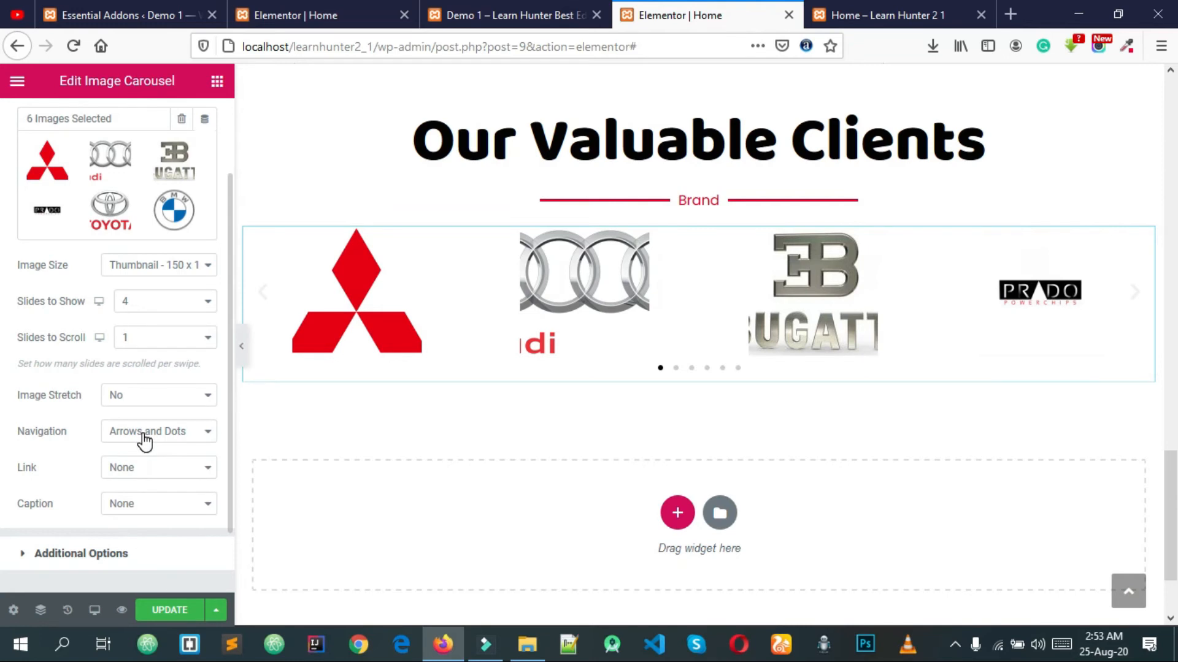
{"action": "scroll", "coordinate": [144, 441], "scroll_direction": "down", "scroll_amount": 1}
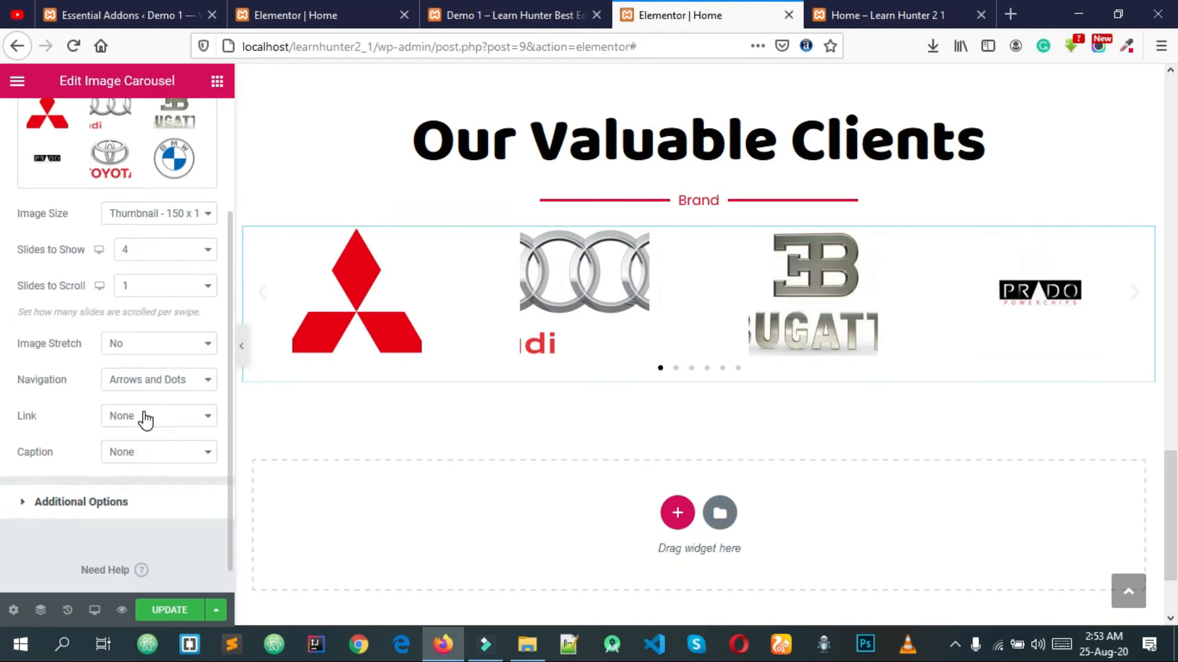
{"action": "left_click", "coordinate": [145, 459]}
{"action": "left_click", "coordinate": [145, 467]}
{"action": "left_click", "coordinate": [121, 500]}
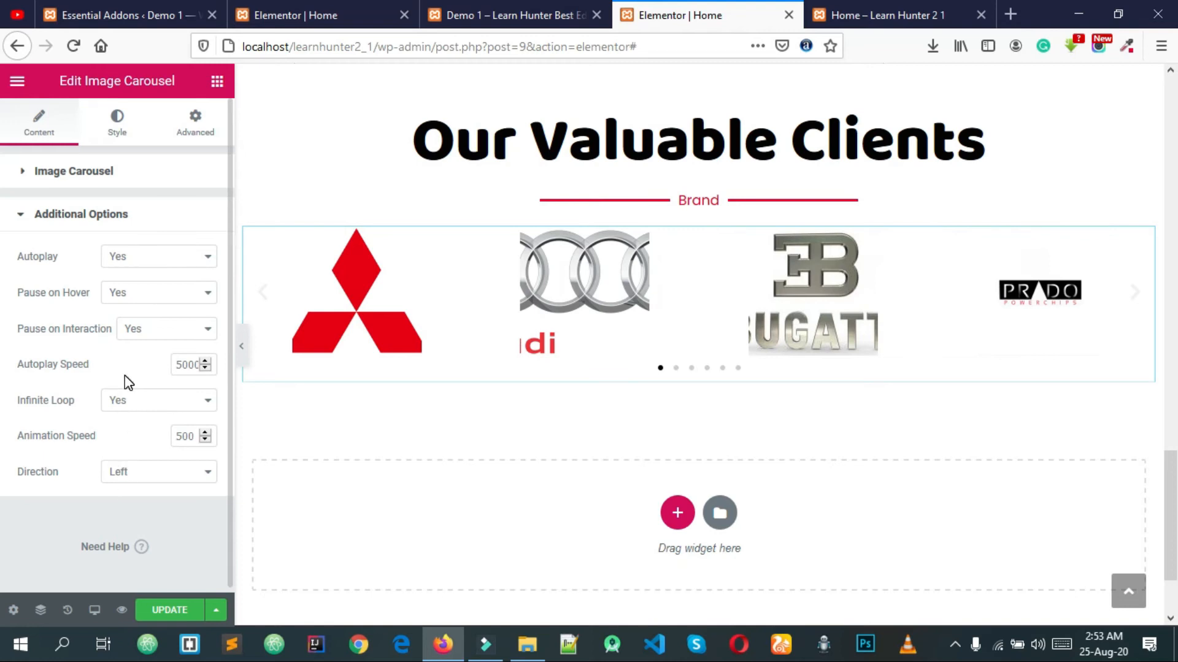
{"action": "left_click", "coordinate": [122, 130]}
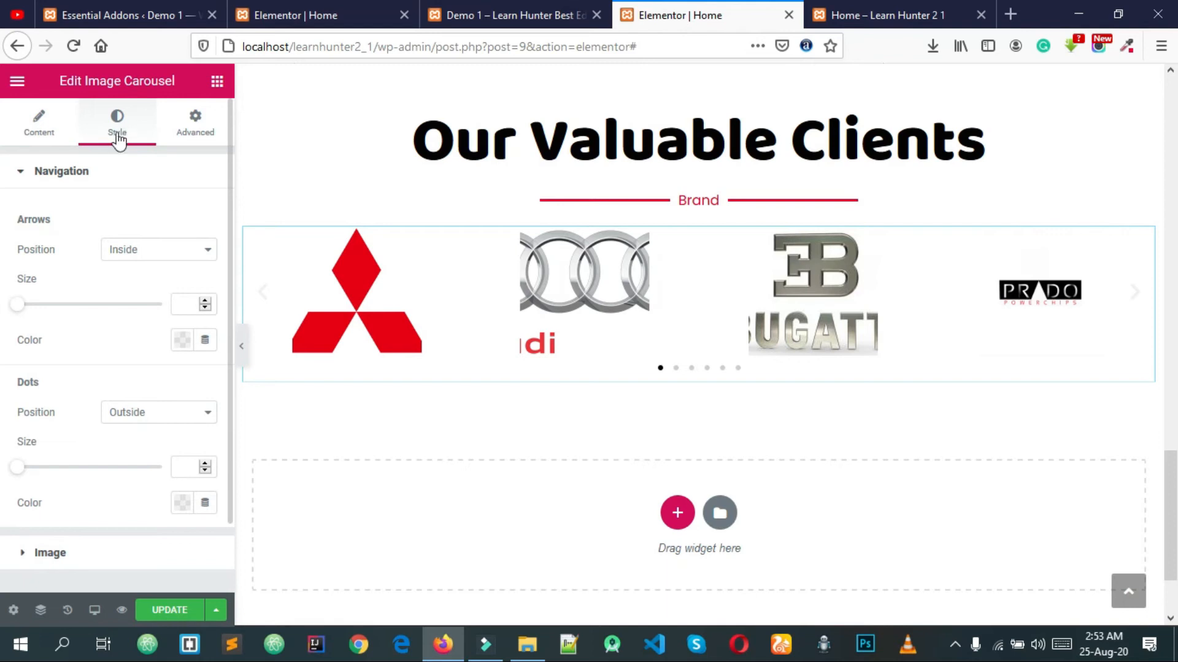
Step: Try pasting the copied clipboard value as the carousel's arrow color
{"action": "left_click", "coordinate": [183, 341]}
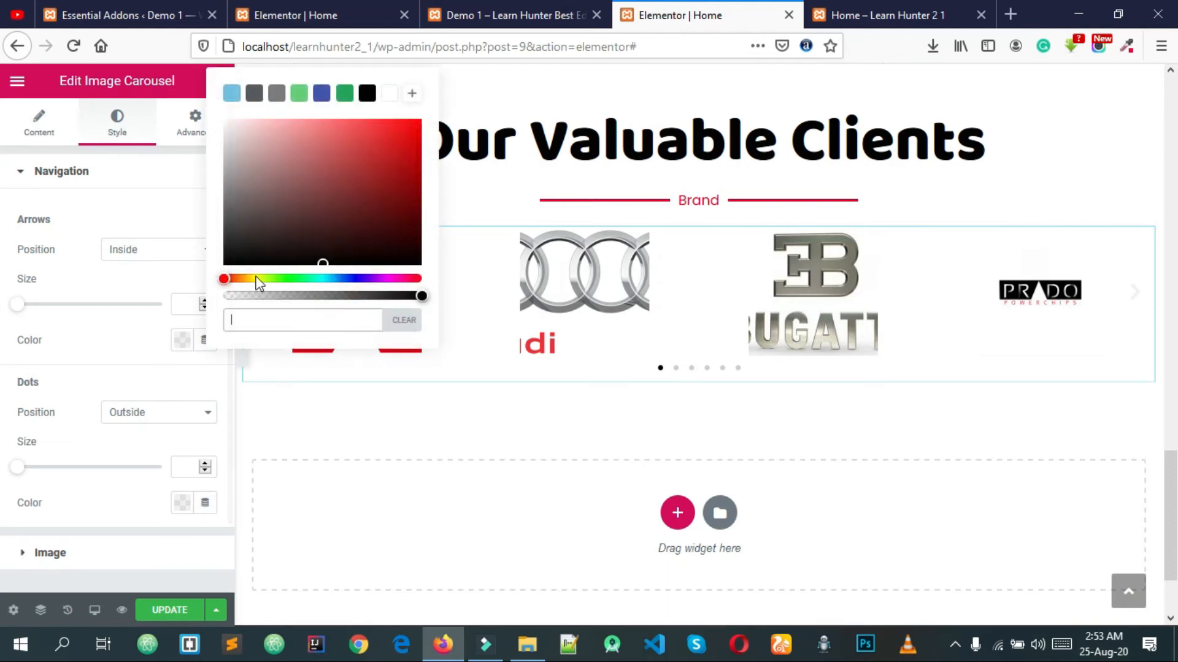
{"action": "right_click", "coordinate": [258, 320]}
{"action": "left_click", "coordinate": [293, 393]}
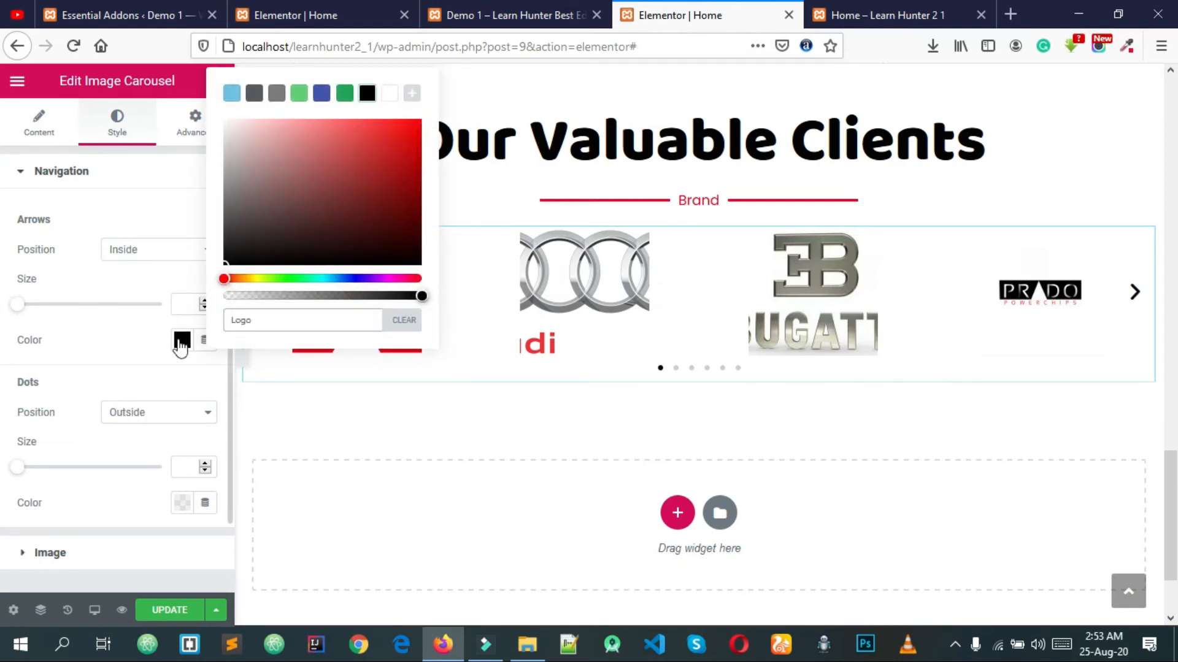
{"action": "left_click", "coordinate": [125, 358]}
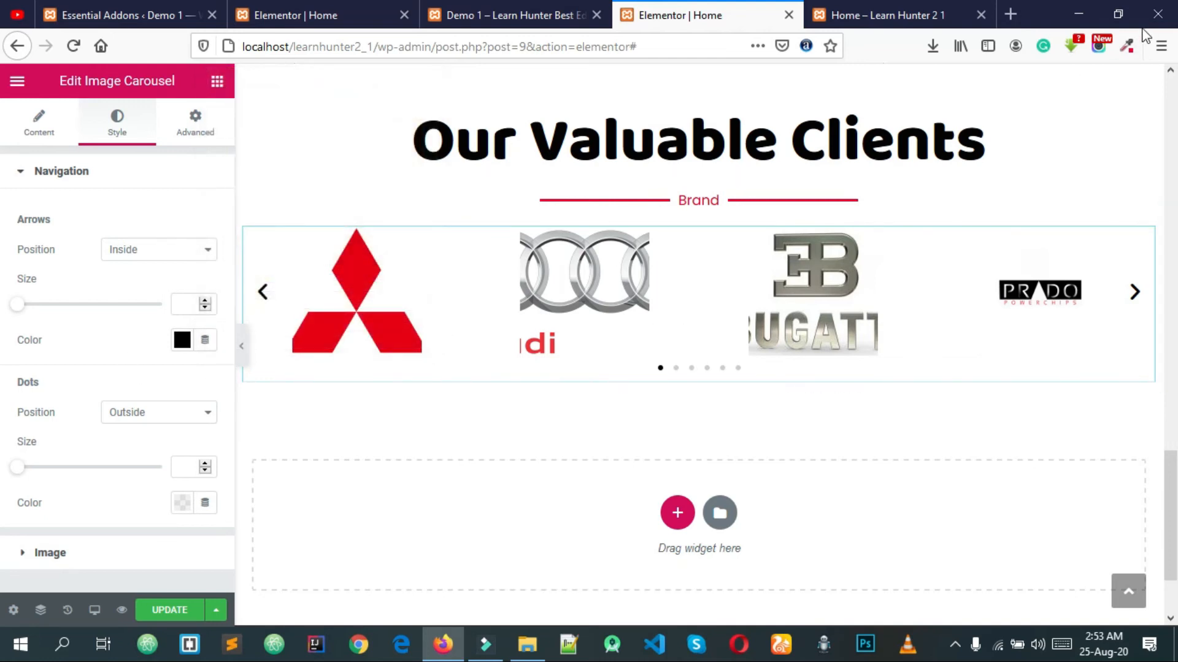
Step: Sample the red #E50012 from the Mitsubishi logo and apply it as the carousel's arrow color
{"action": "left_click", "coordinate": [1126, 46]}
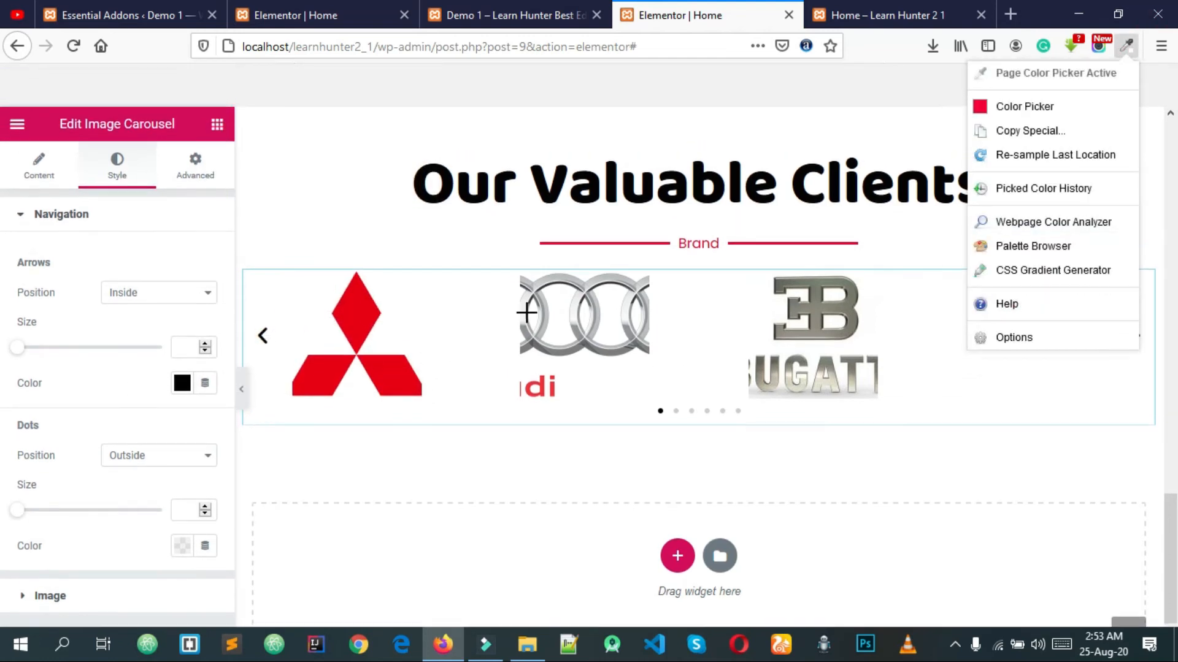
{"action": "left_click", "coordinate": [356, 302]}
{"action": "left_click", "coordinate": [183, 383]}
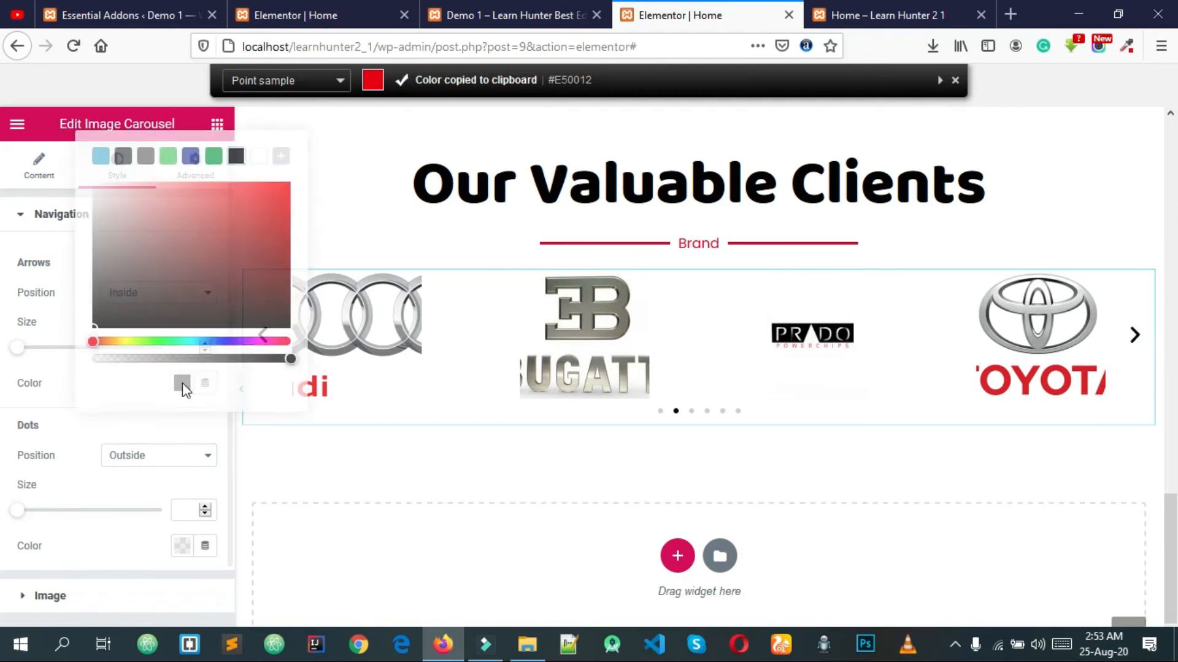
{"action": "key", "text": "ctrl+v"}
{"action": "left_click", "coordinate": [148, 357]}
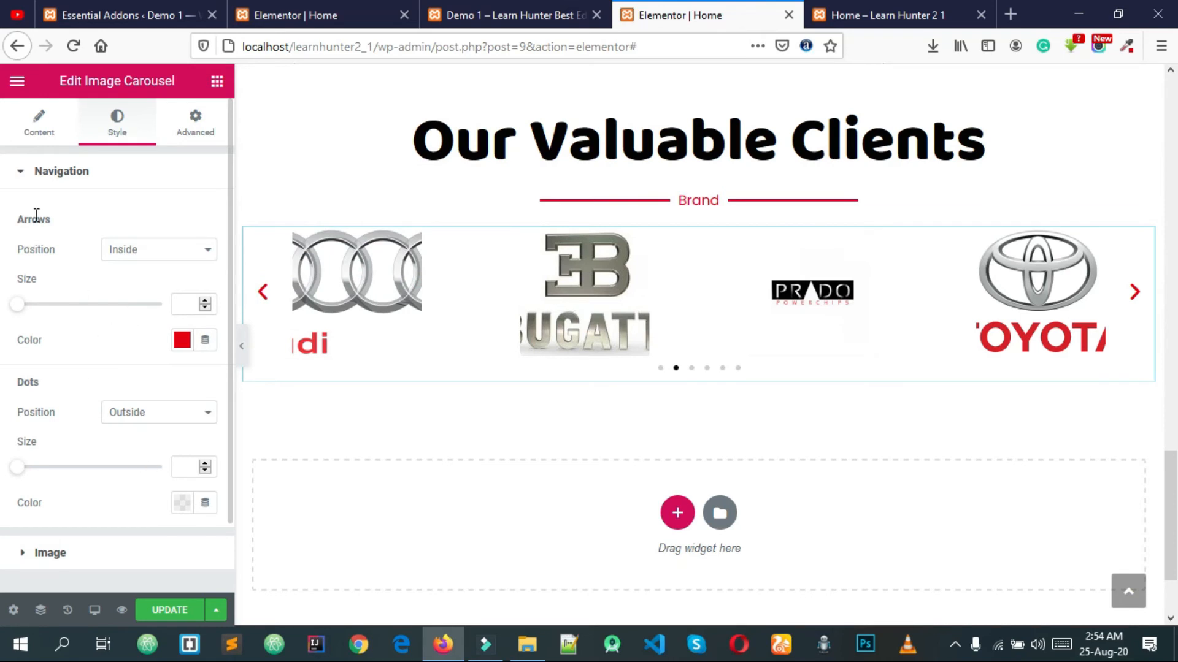
Step: Set the carousel's navigation dots to the same red #E50012 and update the page
{"action": "left_click", "coordinate": [182, 504]}
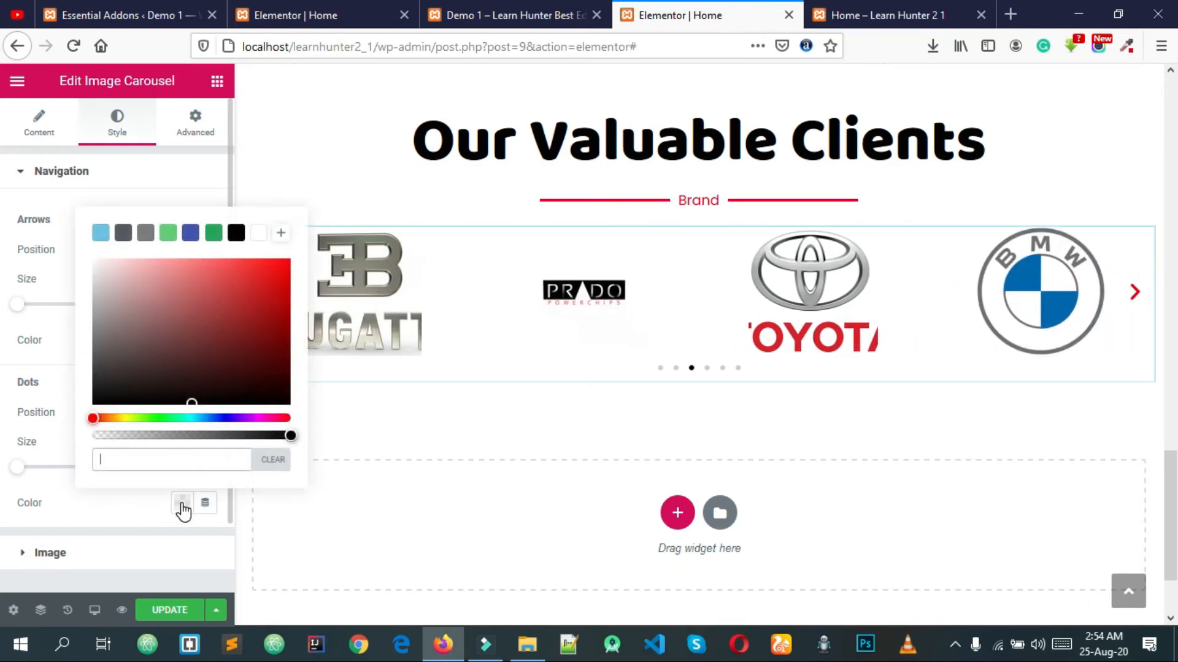
{"action": "left_click", "coordinate": [142, 510]}
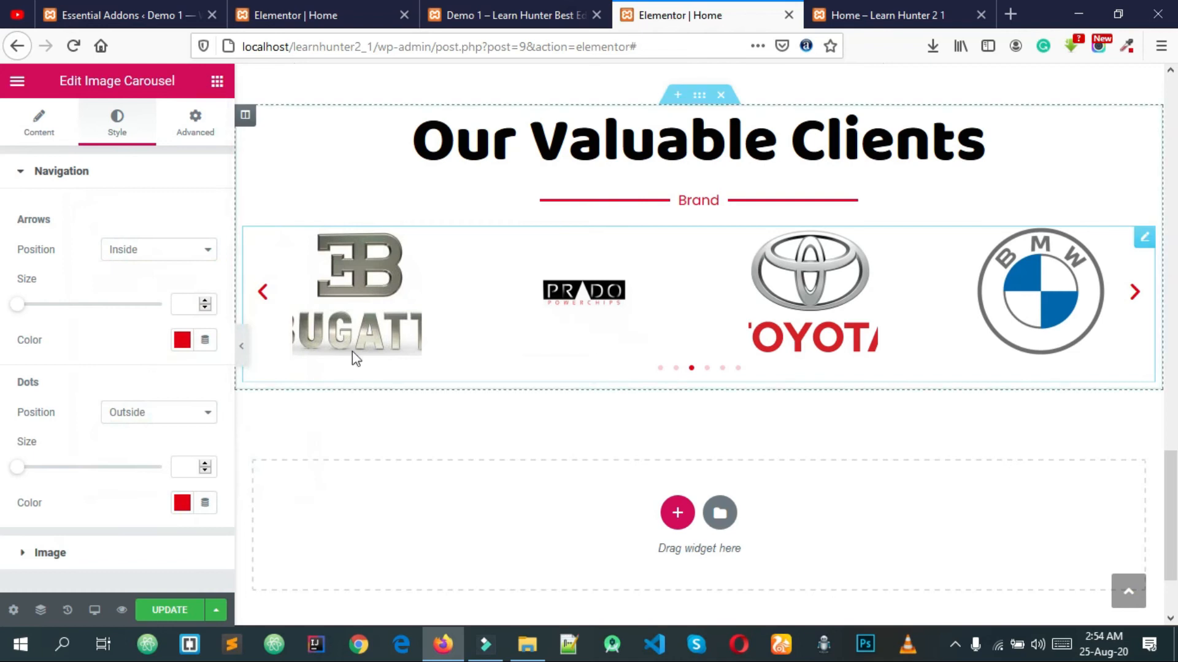
{"action": "left_click", "coordinate": [169, 609]}
Step: Compare the updated carousel on the page preview with the demo page's logo slider
{"action": "left_click", "coordinate": [539, 5]}
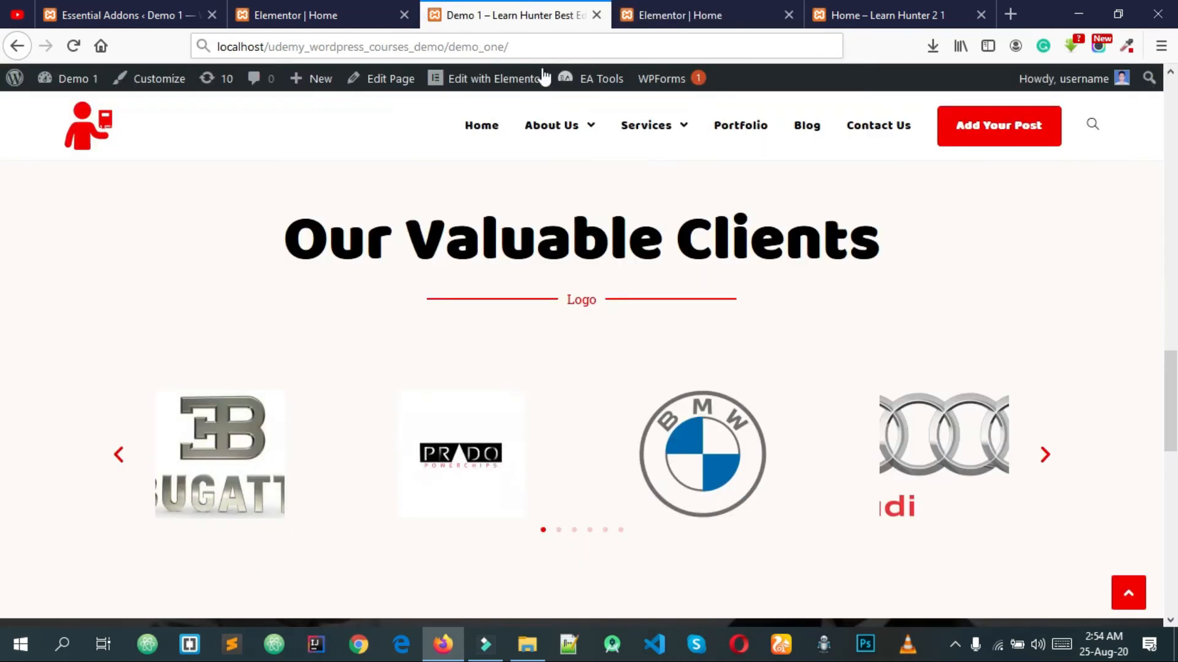
{"action": "scroll", "coordinate": [639, 152], "scroll_direction": "down", "scroll_amount": 3}
{"action": "left_click", "coordinate": [728, 12]}
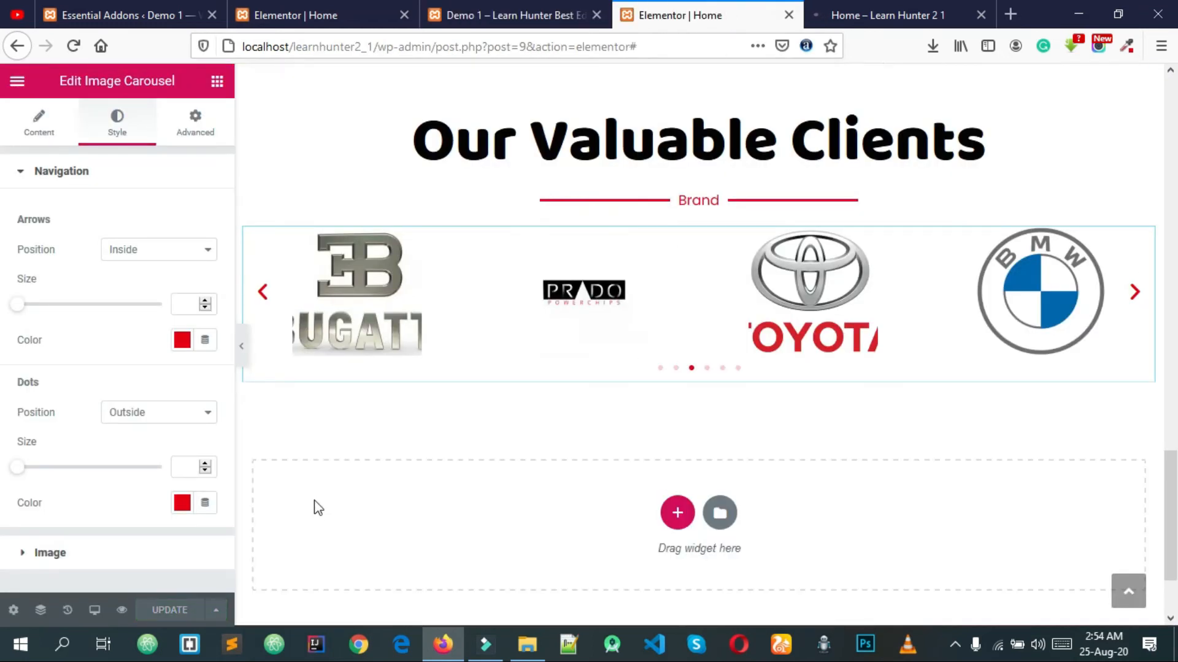
{"action": "left_click", "coordinate": [882, 19]}
{"action": "scroll", "coordinate": [799, 337], "scroll_direction": "down", "scroll_amount": 10}
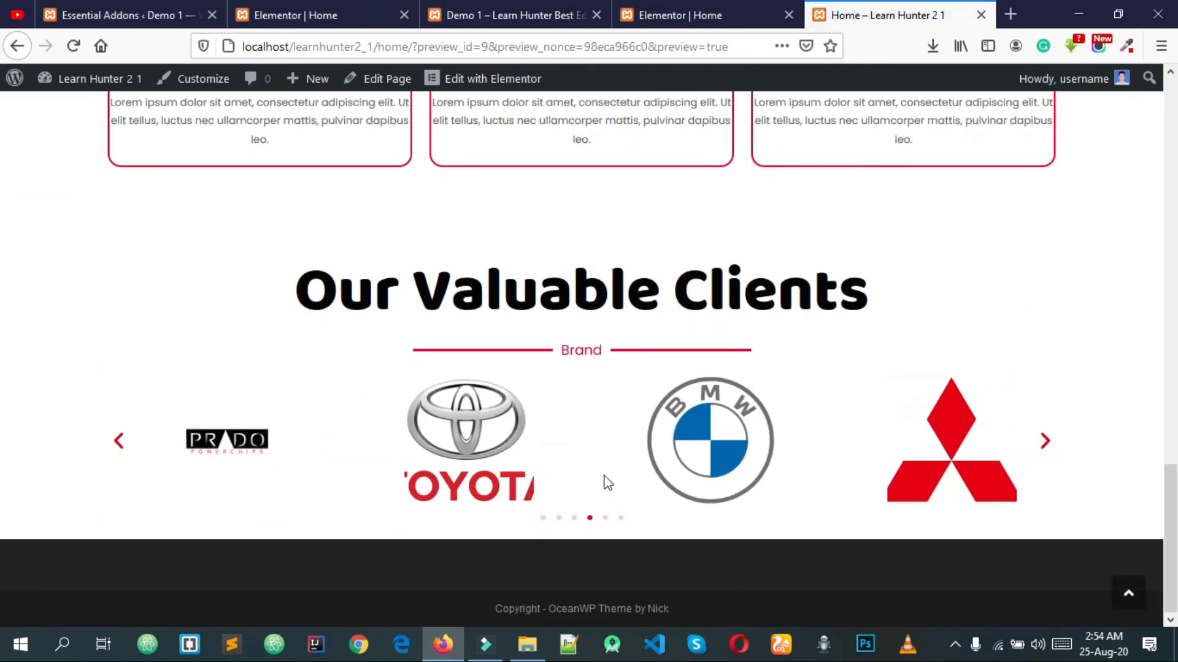
{"action": "left_click", "coordinate": [767, 9]}
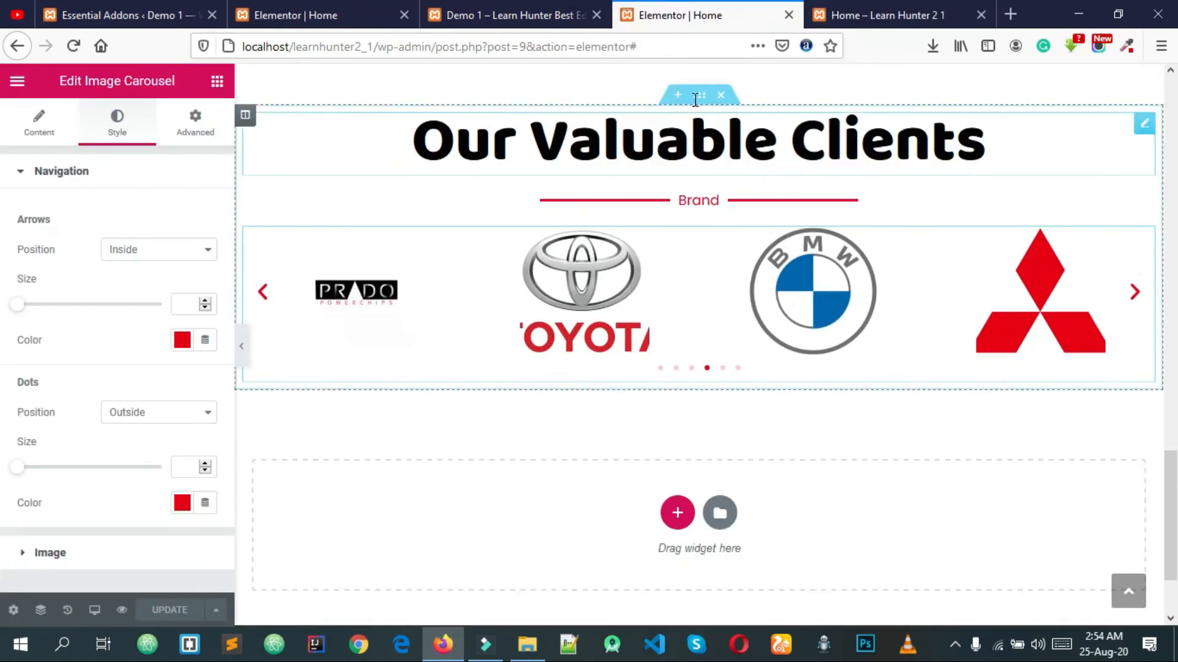
Step: Add a Spacer widget below the logo carousel, set its space to 80 px and update the page
{"action": "scroll", "coordinate": [686, 240], "scroll_direction": "up", "scroll_amount": 2}
{"action": "left_click", "coordinate": [698, 208]}
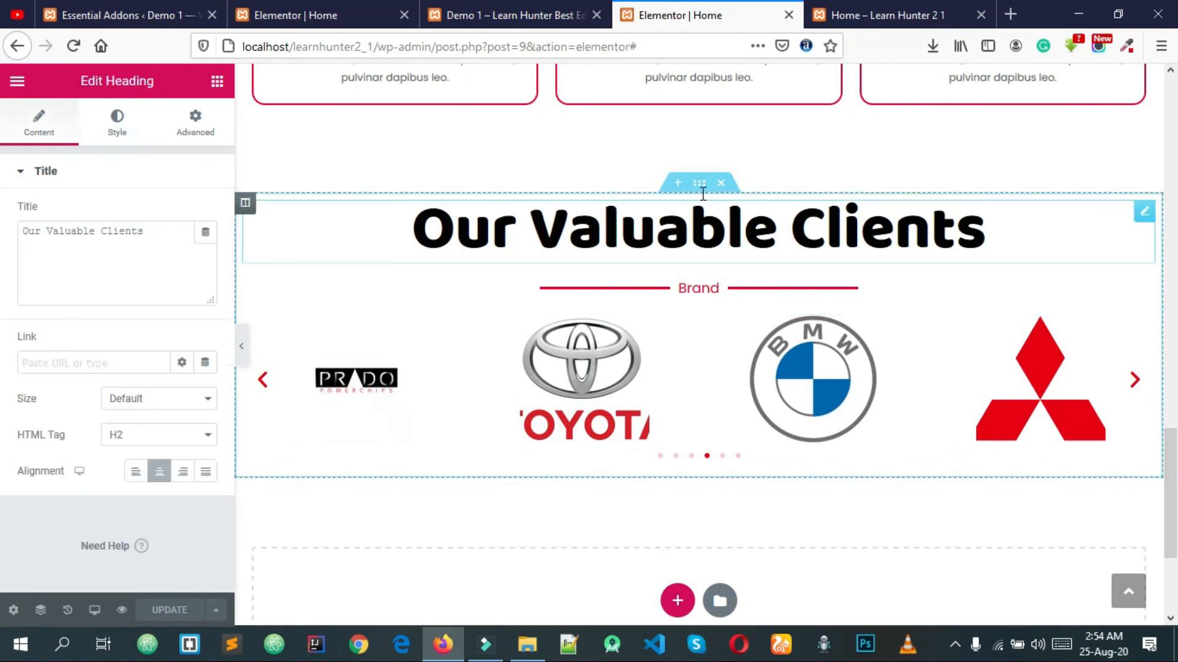
{"action": "left_click", "coordinate": [699, 184]}
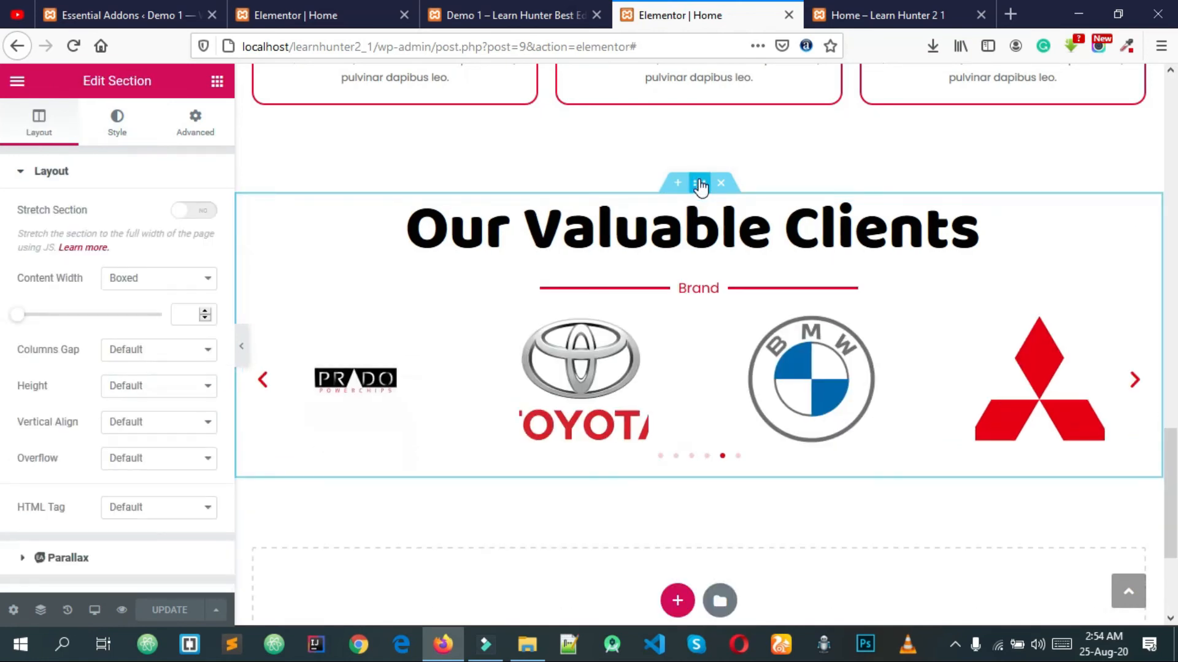
{"action": "left_click", "coordinate": [193, 123]}
{"action": "left_click", "coordinate": [217, 81]}
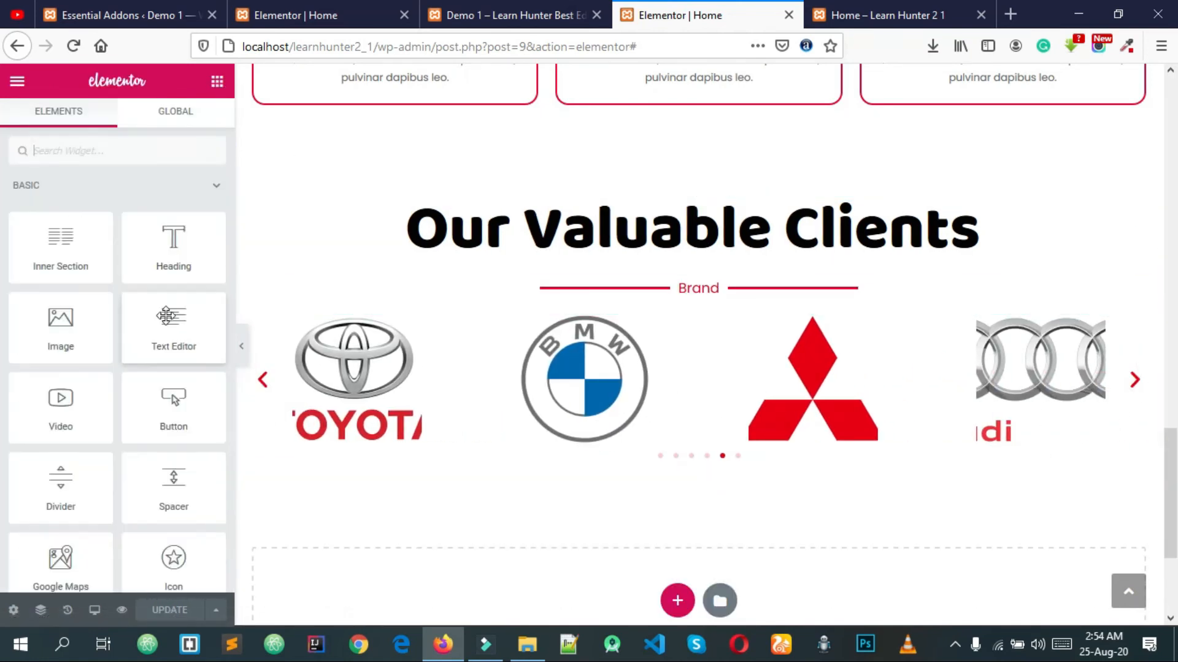
{"action": "left_click_drag", "start_coordinate": [558, 503], "coordinate": [676, 478]}
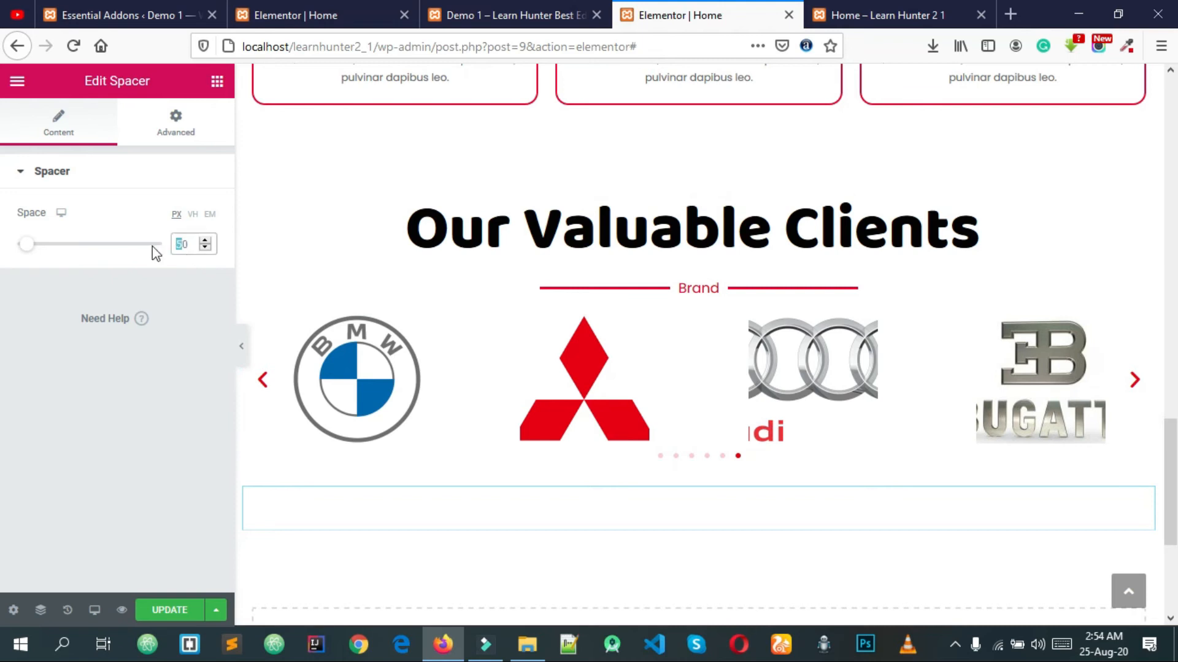
{"action": "type", "text": "8"}
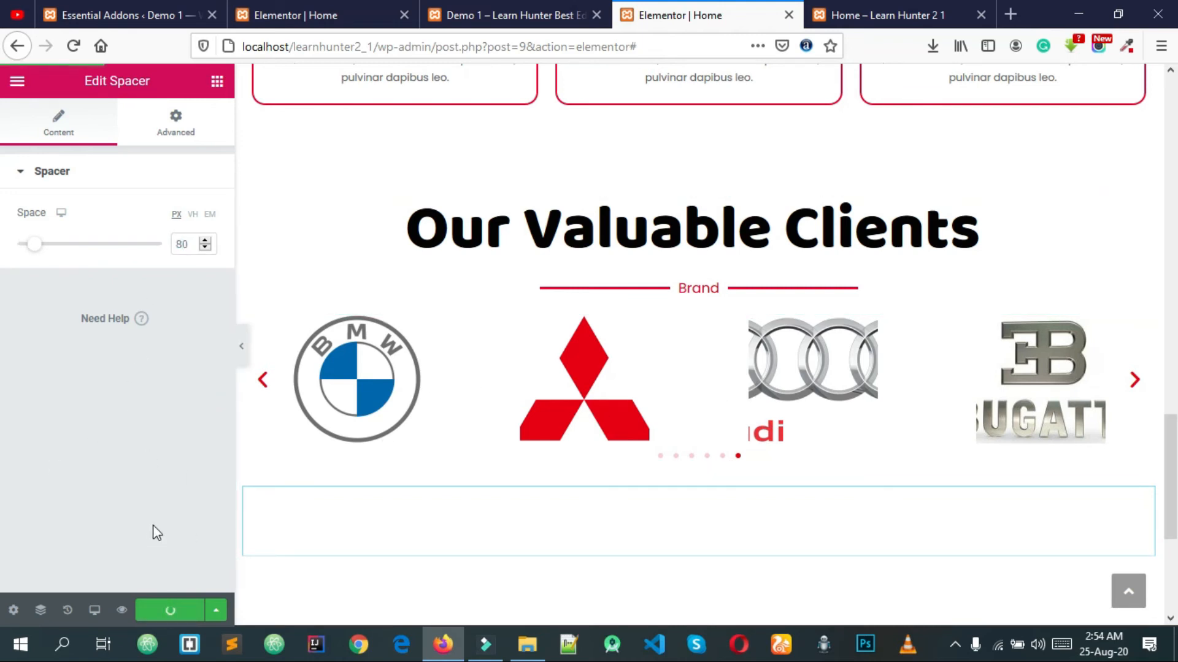
Step: Check the spacing below the carousel on the page preview and test swiping through the logos
{"action": "scroll", "coordinate": [689, 426], "scroll_direction": "down", "scroll_amount": 3}
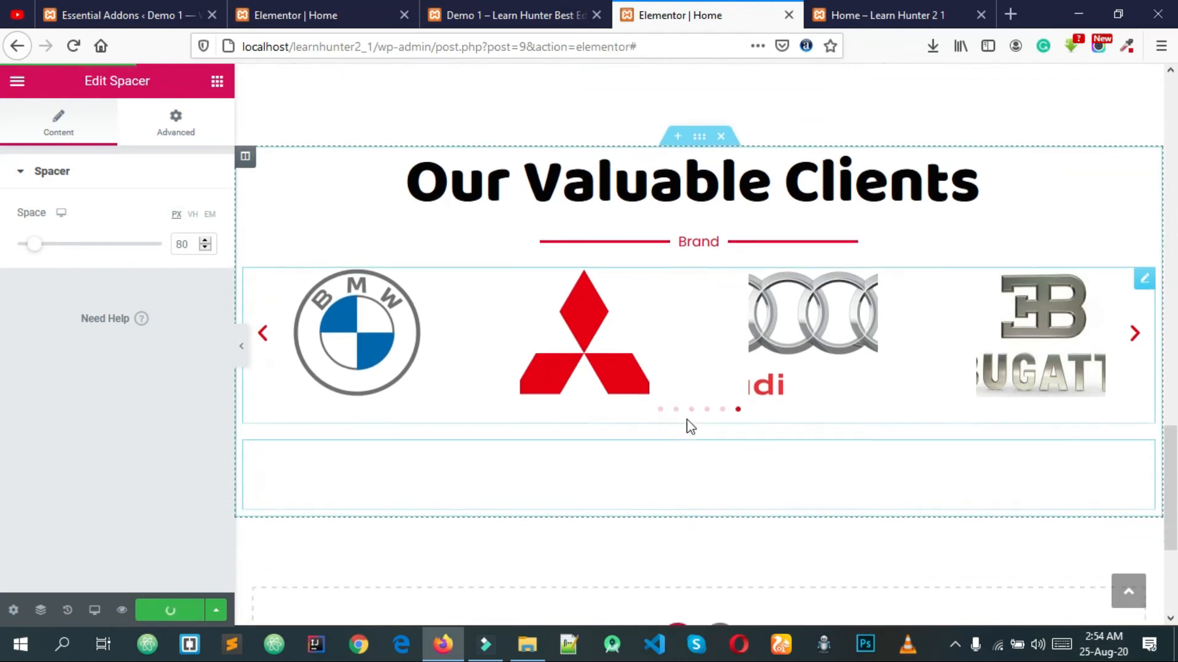
{"action": "left_click", "coordinate": [846, 14]}
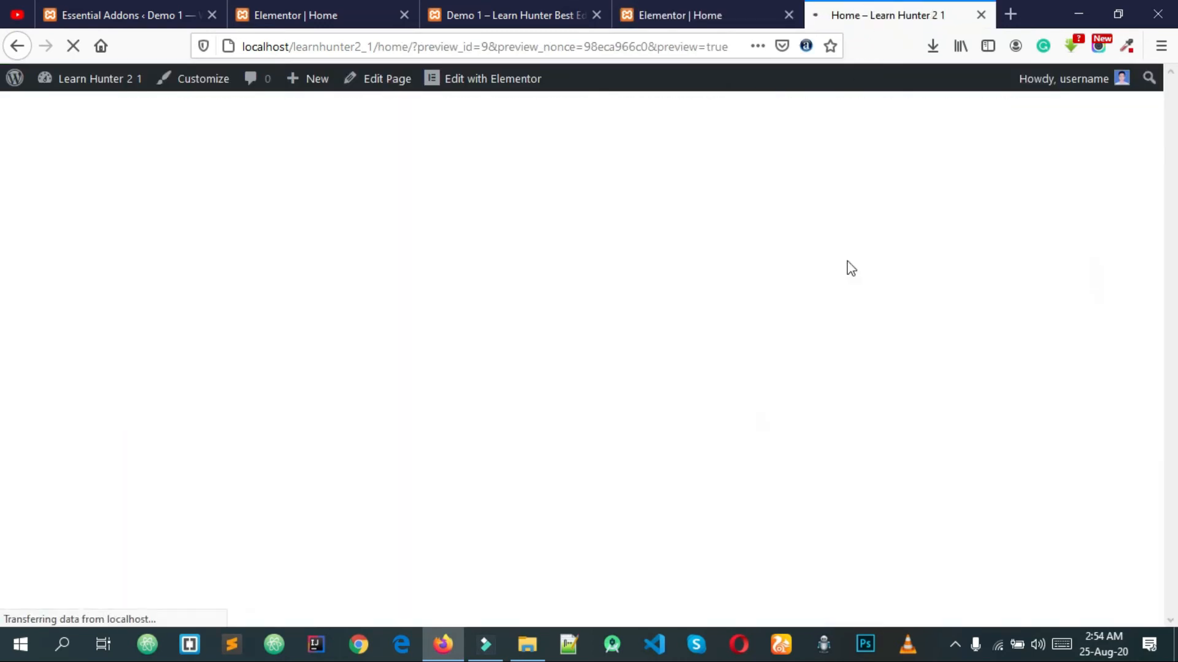
{"action": "scroll", "coordinate": [841, 278], "scroll_direction": "down", "scroll_amount": 3}
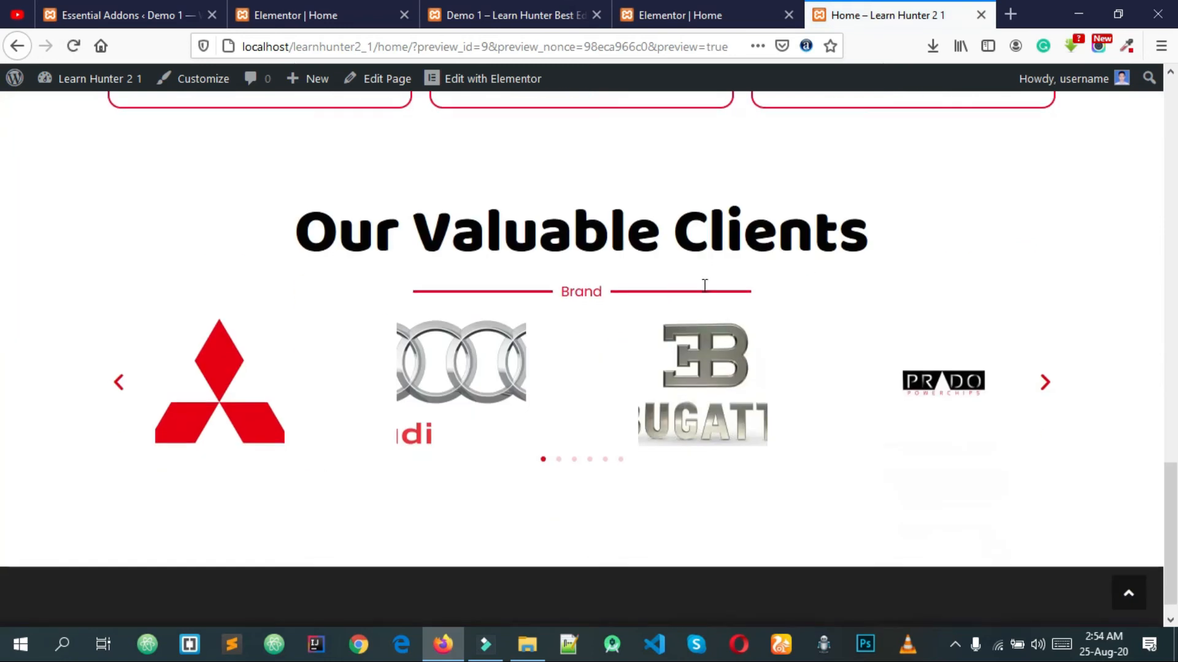
{"action": "left_click_drag", "start_coordinate": [839, 339], "coordinate": [473, 356]}
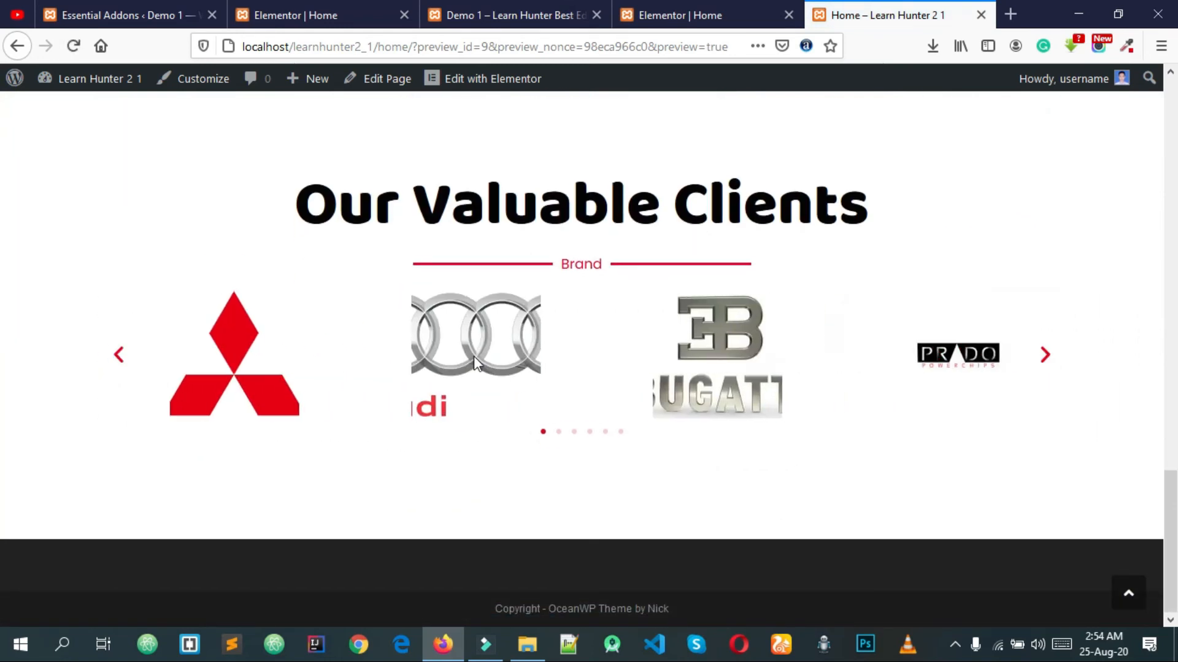
Step: Examine the demo page's "Let's do more together" section that follows the clients slider
{"action": "left_click", "coordinate": [509, 15]}
{"action": "scroll", "coordinate": [711, 341], "scroll_direction": "down", "scroll_amount": 3}
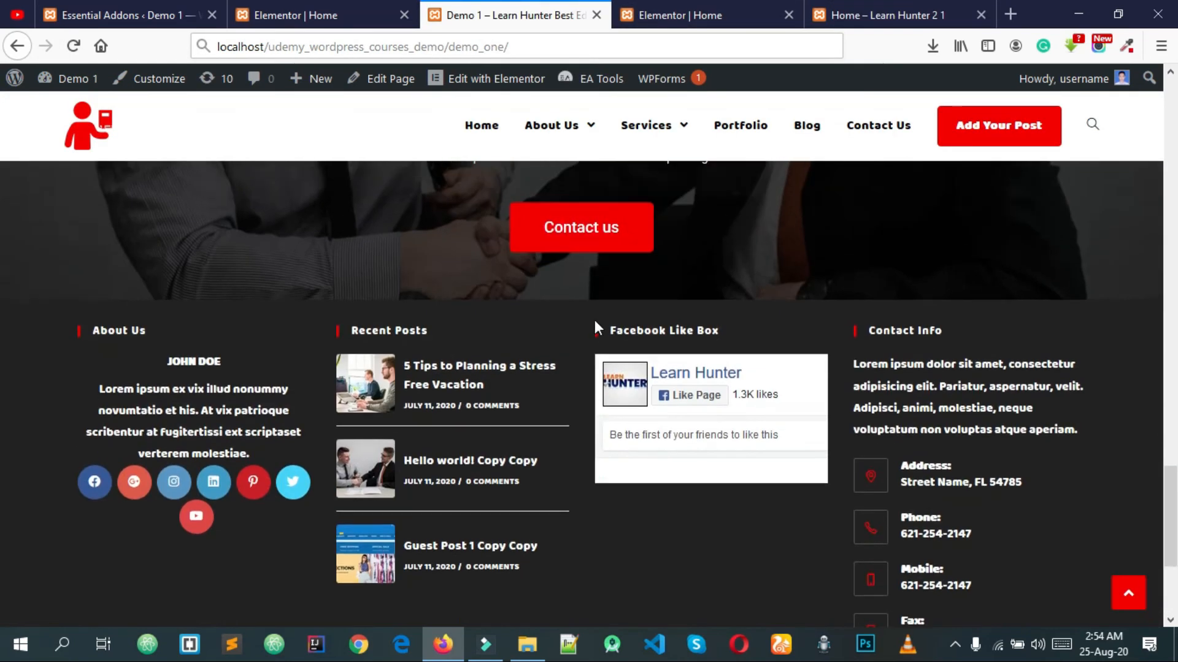
{"action": "scroll", "coordinate": [595, 321], "scroll_direction": "up", "scroll_amount": 3}
{"action": "left_click_drag", "start_coordinate": [178, 323], "coordinate": [796, 413]}
{"action": "double_click", "coordinate": [798, 412]}
{"action": "triple_click", "coordinate": [798, 416]}
{"action": "double_click", "coordinate": [799, 418]}
{"action": "left_click", "coordinate": [833, 424]}
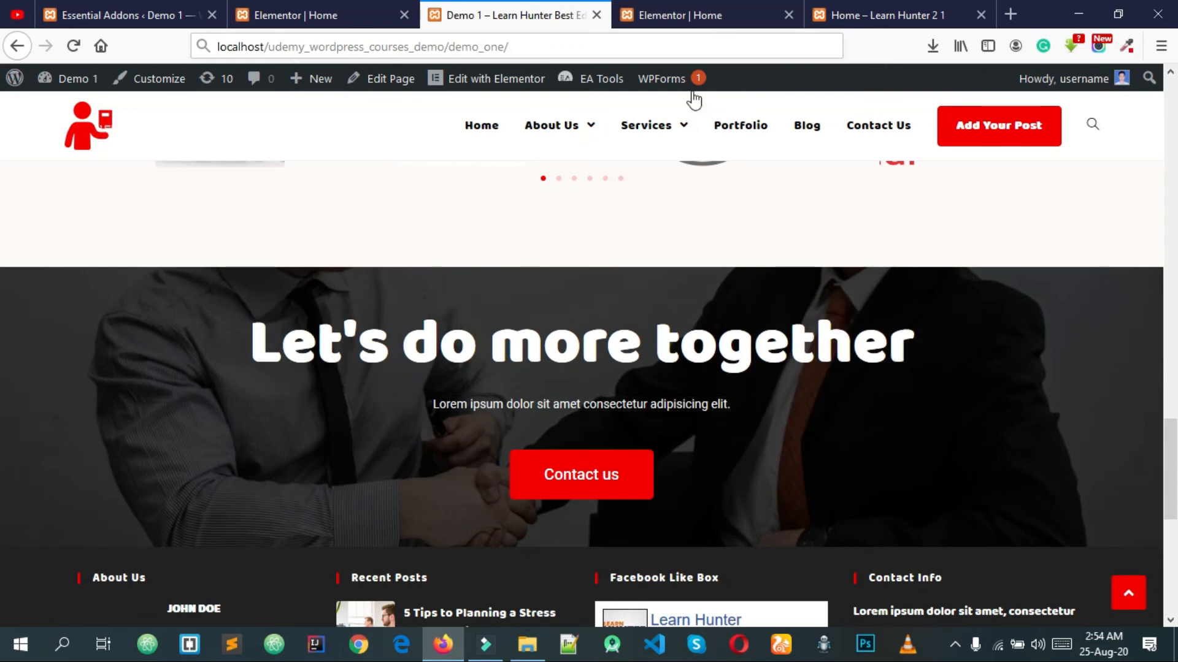
Step: Add a new single-column section below the "Our Valuable Clients" section in the Elementor page
{"action": "left_click", "coordinate": [705, 8]}
{"action": "scroll", "coordinate": [921, 422], "scroll_direction": "down", "scroll_amount": 2}
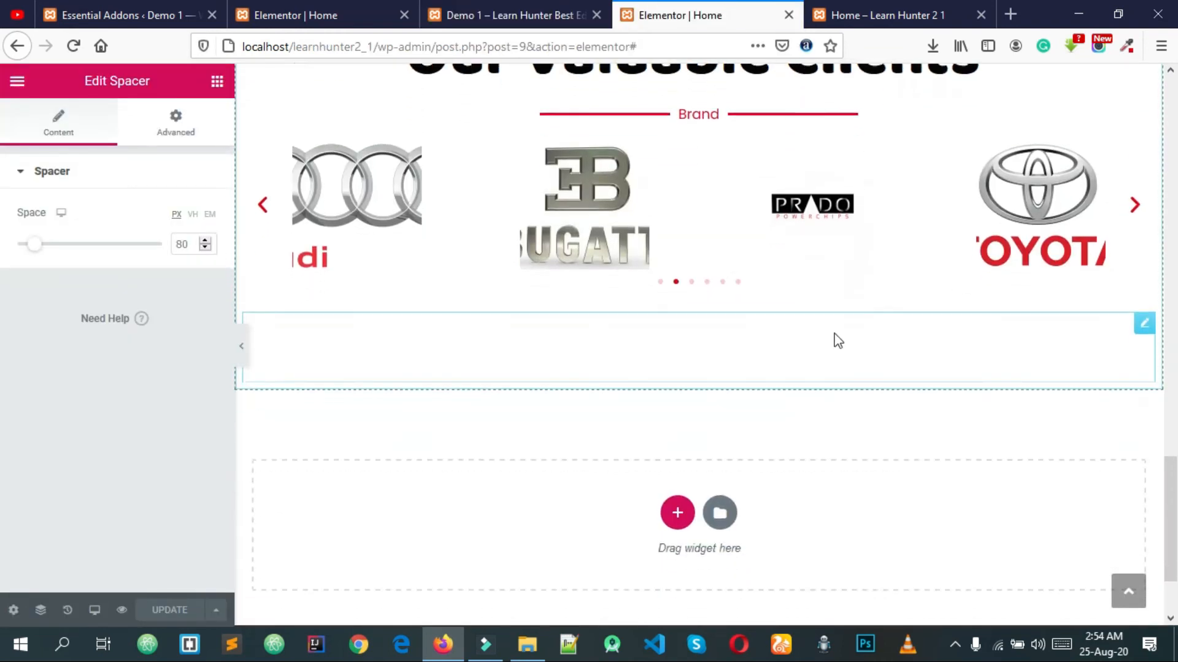
{"action": "left_click", "coordinate": [678, 513]}
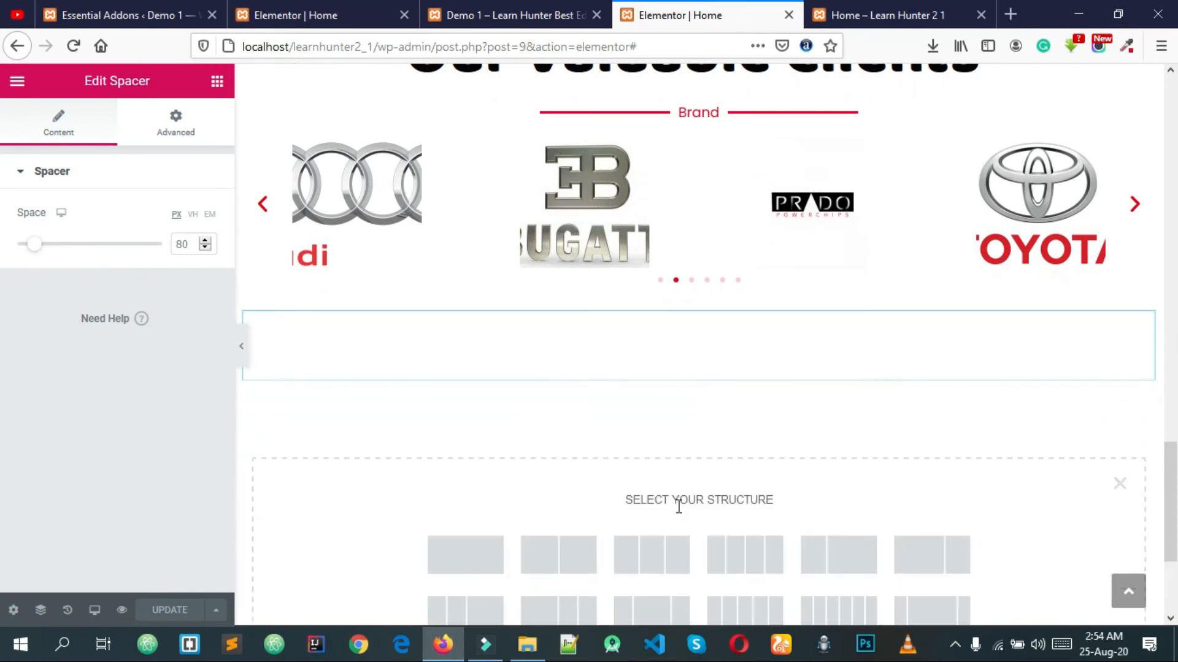
{"action": "left_click", "coordinate": [476, 554]}
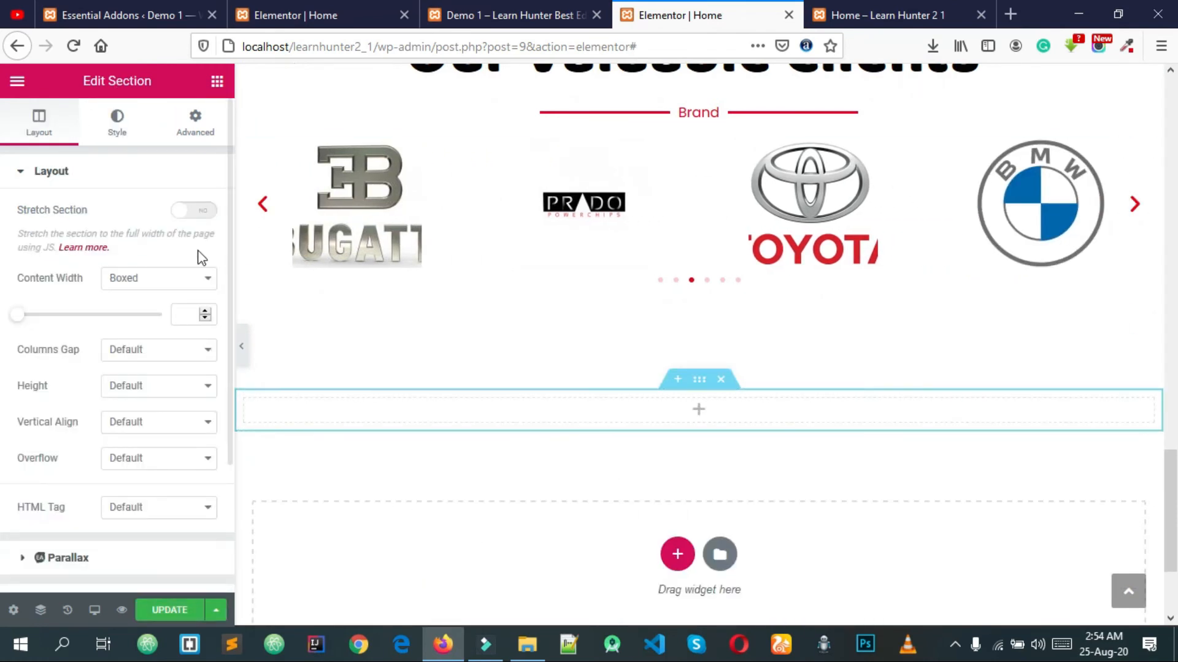
Step: Copy the "Our Valuable Clients" heading into the new section and retitle it "Let's do more together" with the demo page's text
{"action": "left_click", "coordinate": [555, 18]}
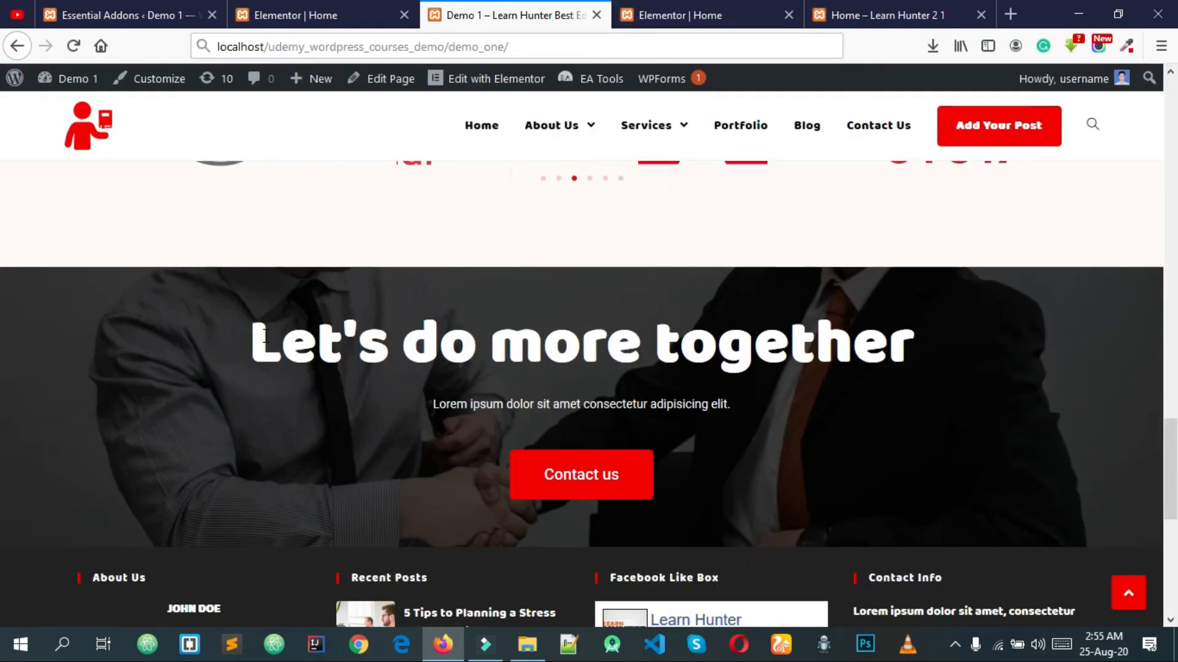
{"action": "left_click", "coordinate": [704, 14]}
{"action": "scroll", "coordinate": [749, 274], "scroll_direction": "up", "scroll_amount": 5}
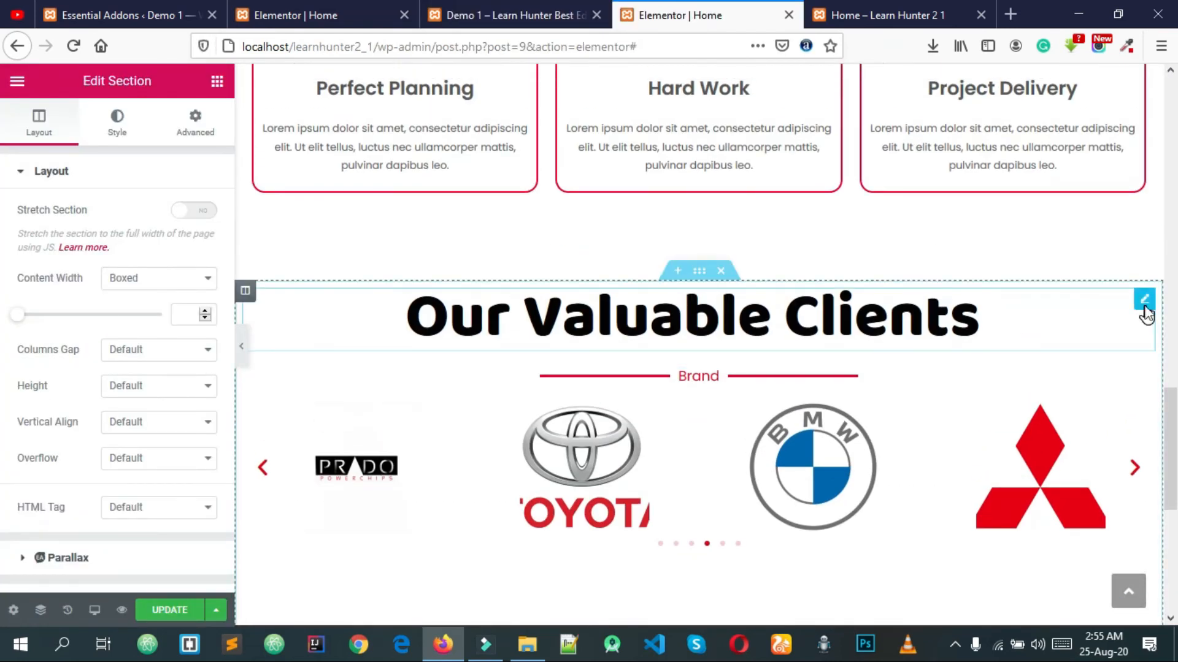
{"action": "right_click", "coordinate": [1146, 315]}
{"action": "left_click", "coordinate": [1088, 381]}
{"action": "scroll", "coordinate": [824, 374], "scroll_direction": "down", "scroll_amount": 5}
{"action": "right_click", "coordinate": [706, 318]}
{"action": "right_click", "coordinate": [690, 322]}
{"action": "left_click", "coordinate": [727, 454]}
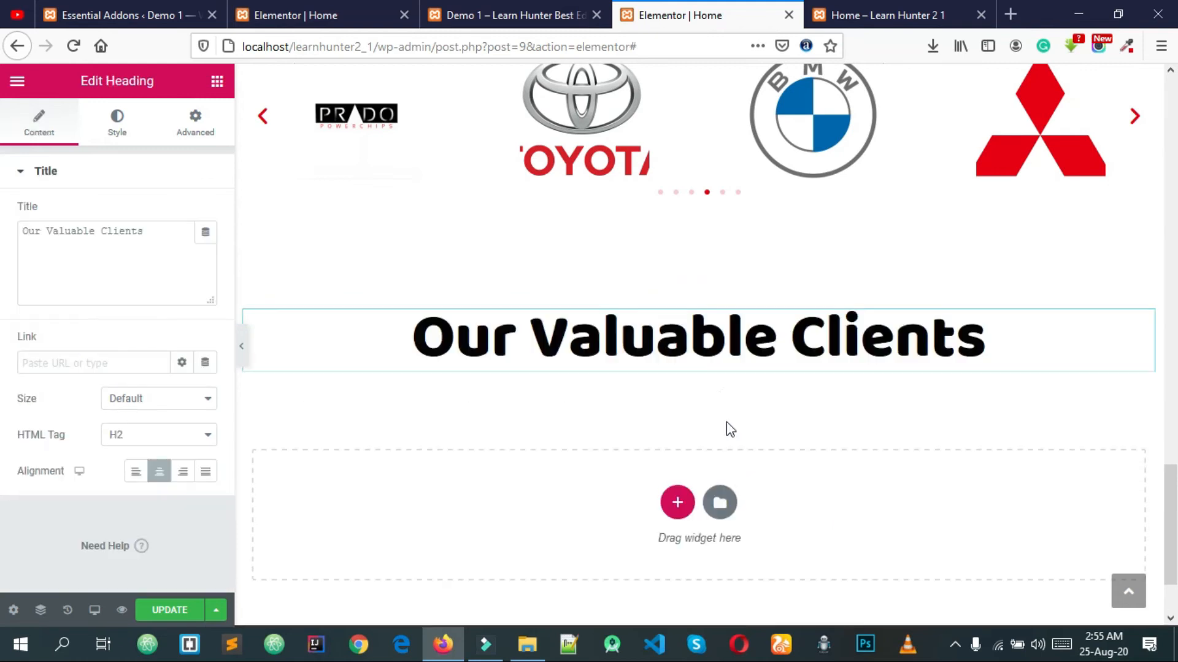
{"action": "left_click", "coordinate": [94, 247]}
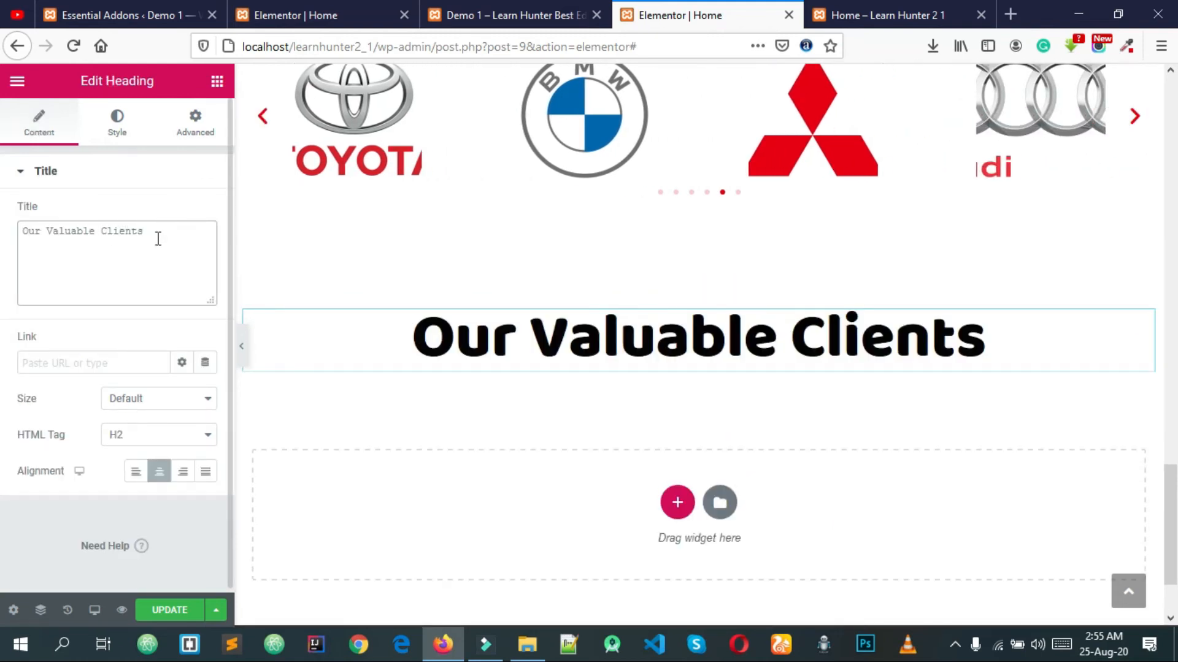
{"action": "key", "text": "ctrl+v"}
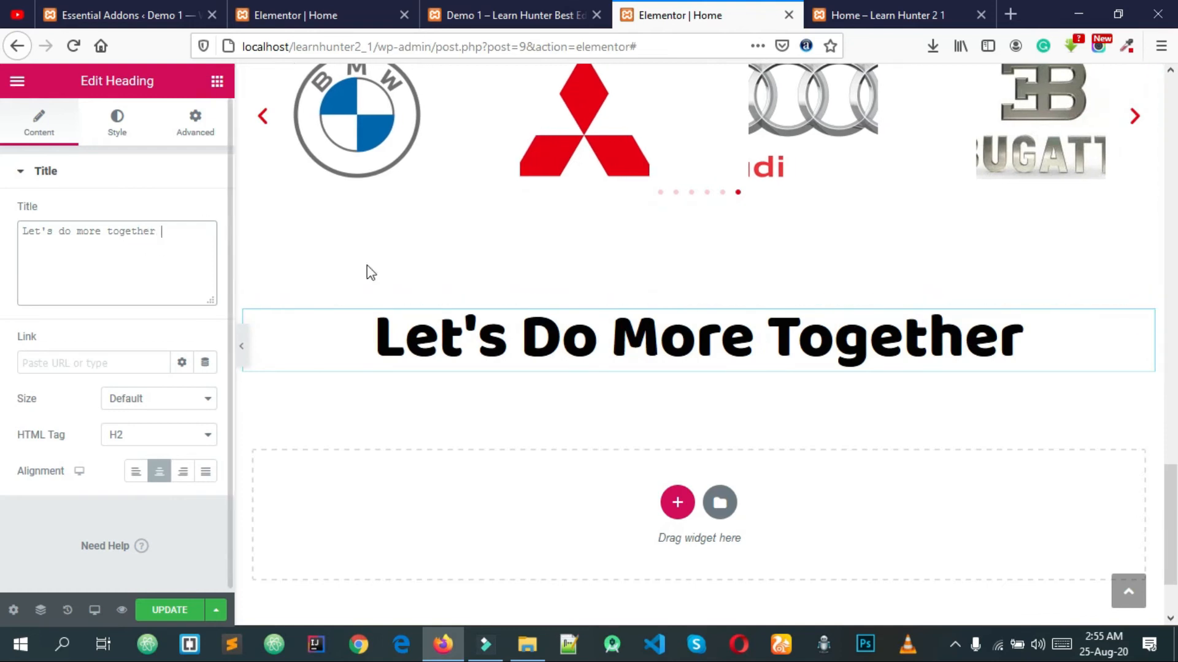
Step: Add a Text Editor below the new heading with the demo page's line "Lorem ipsum dolor sit amet consectetur adipisicing elit."
{"action": "left_click", "coordinate": [555, 7]}
{"action": "double_click", "coordinate": [630, 403]}
{"action": "left_click", "coordinate": [635, 14]}
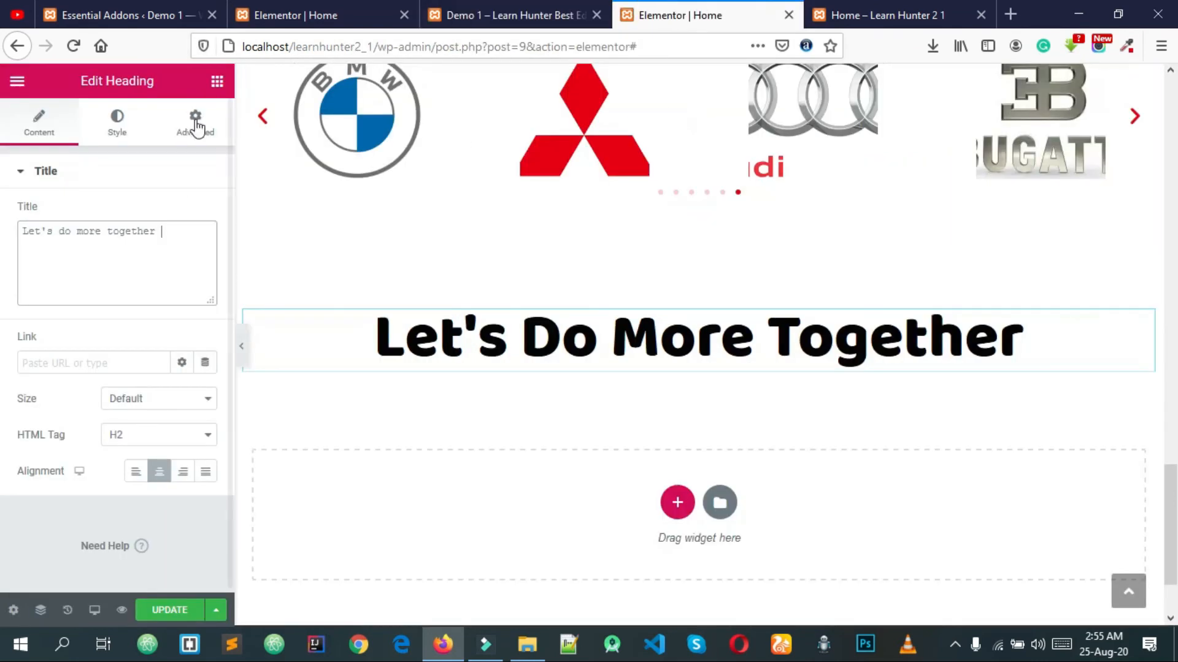
{"action": "left_click", "coordinate": [217, 83]}
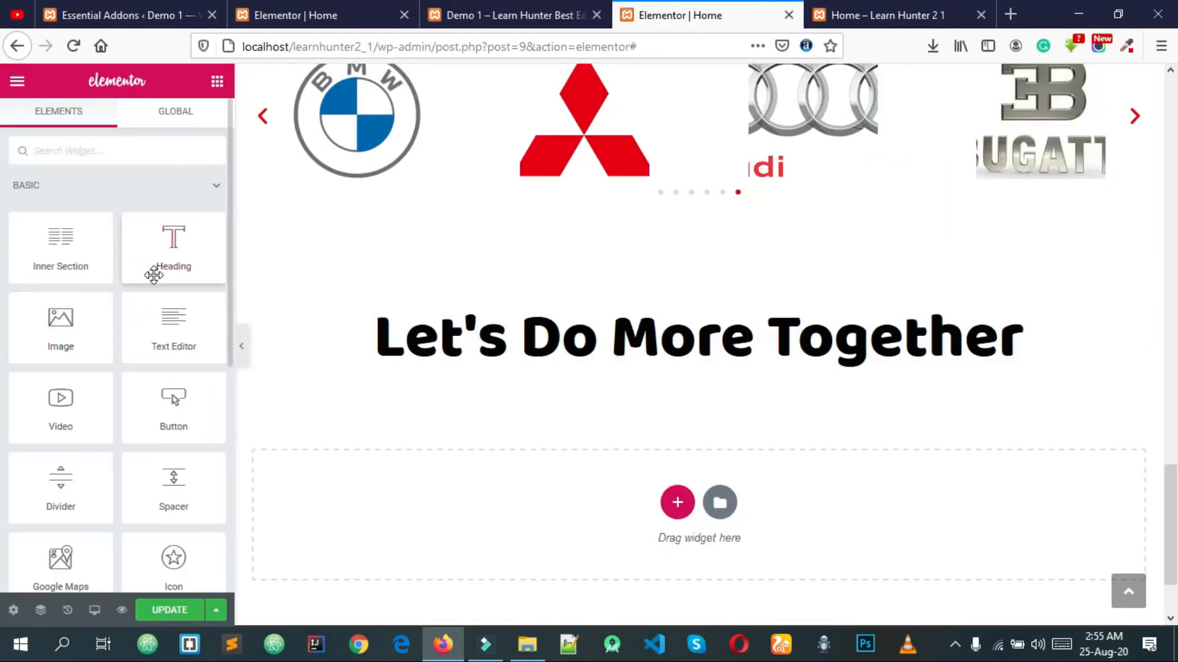
{"action": "left_click_drag", "start_coordinate": [164, 308], "coordinate": [620, 337]}
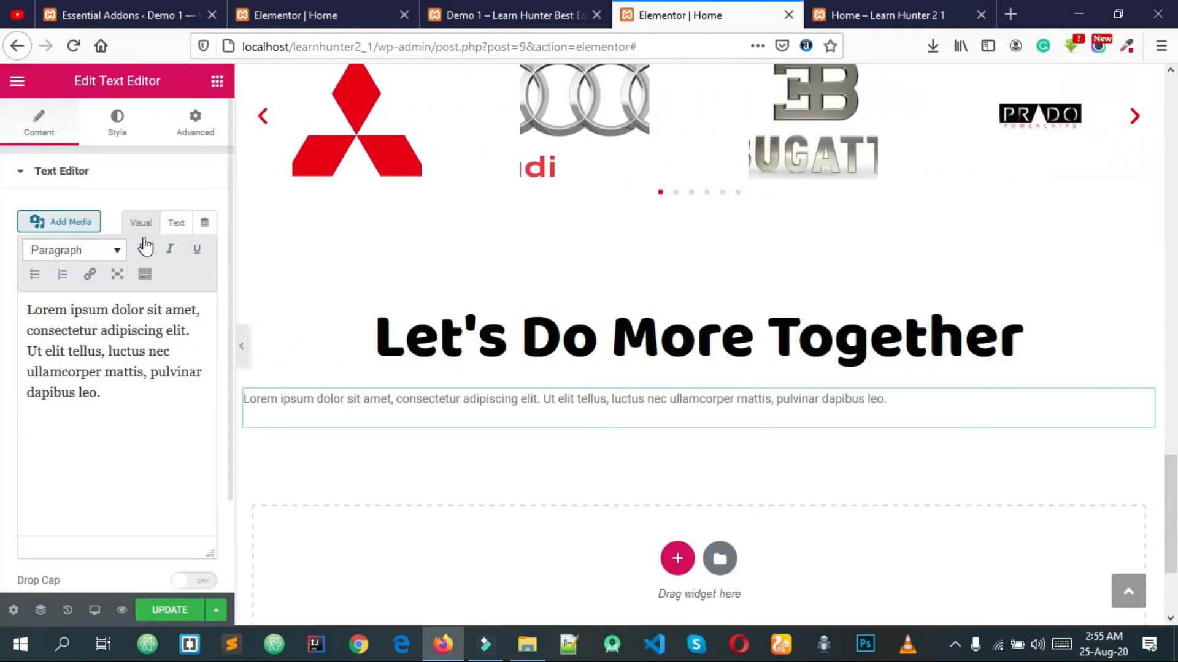
{"action": "key", "text": "ctrl+a"}
{"action": "key", "text": "ctrl+v"}
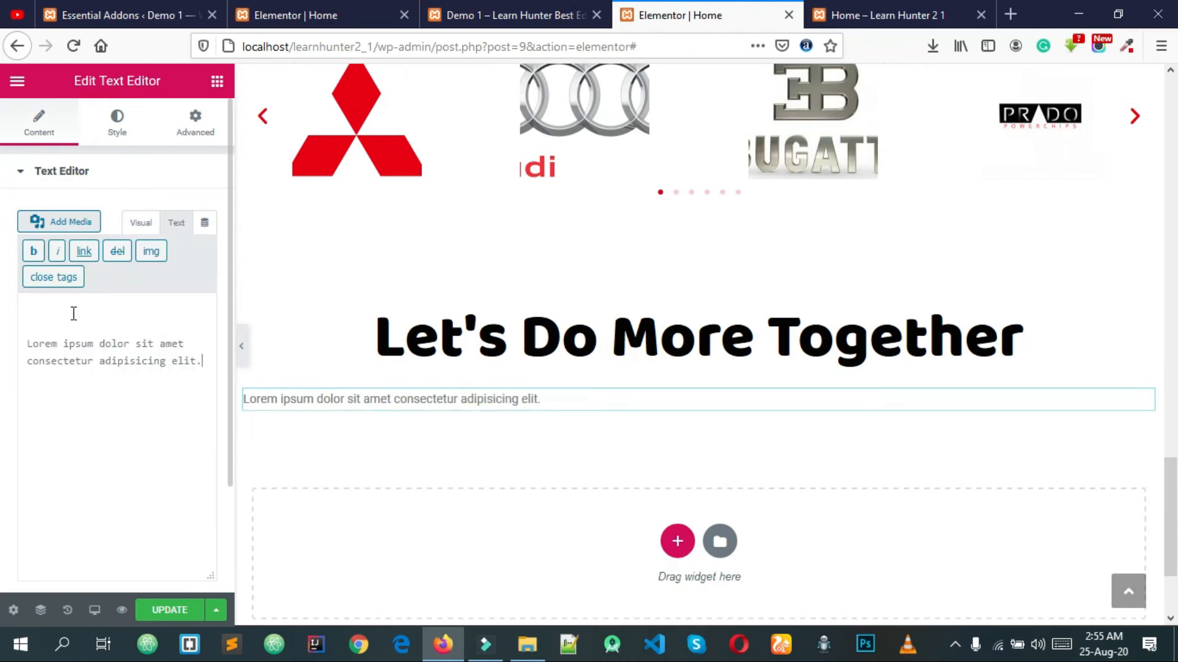
Step: Remove the blank line above the "Lorem ipsum dolor sit amet consectetur adipisicing elit." text and center-align the text
{"action": "key", "text": "BackSpace"}
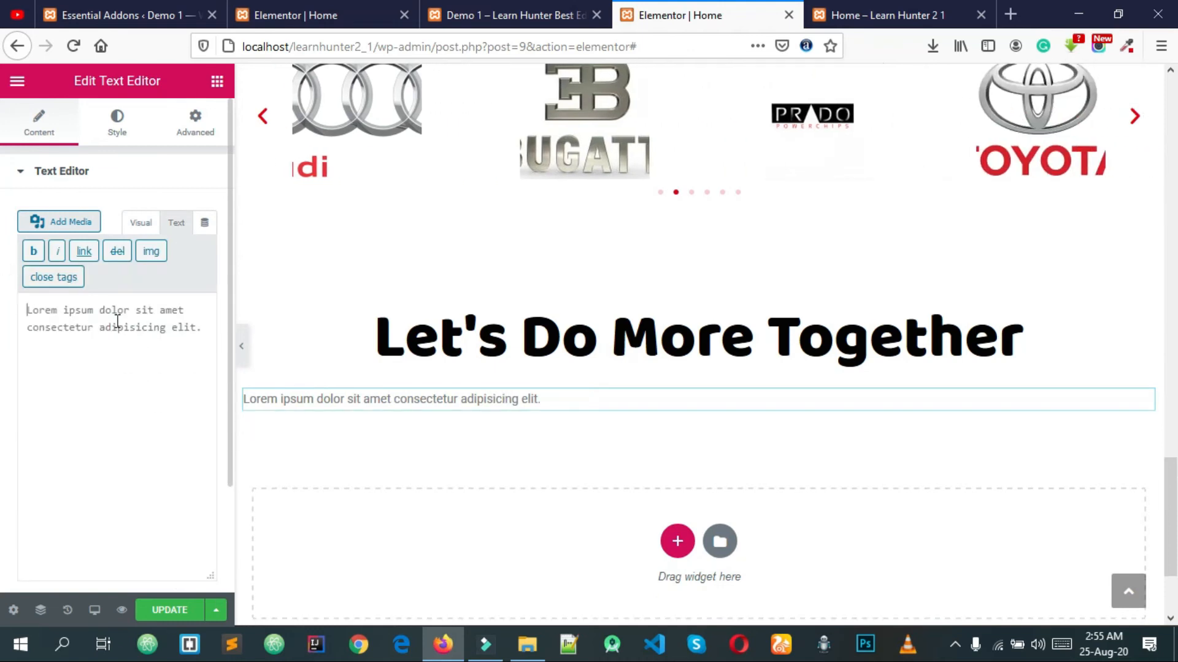
{"action": "scroll", "coordinate": [159, 288], "scroll_direction": "down", "scroll_amount": 3}
{"action": "scroll", "coordinate": [147, 368], "scroll_direction": "up", "scroll_amount": 3}
{"action": "left_click", "coordinate": [116, 131]}
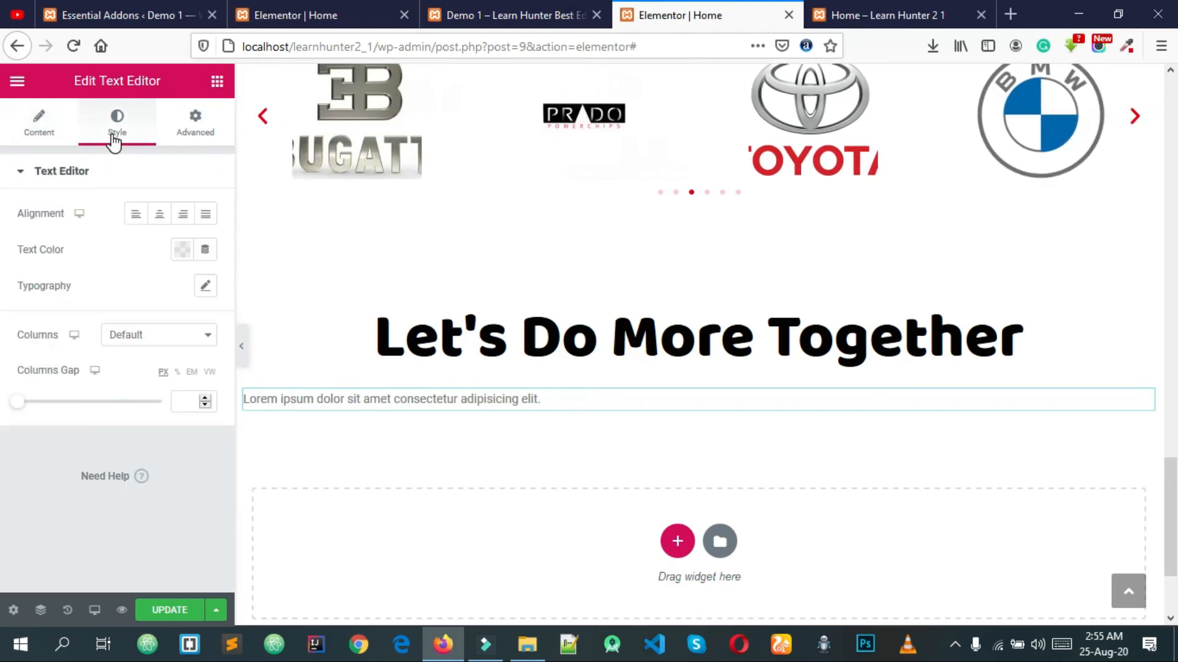
{"action": "left_click", "coordinate": [159, 220]}
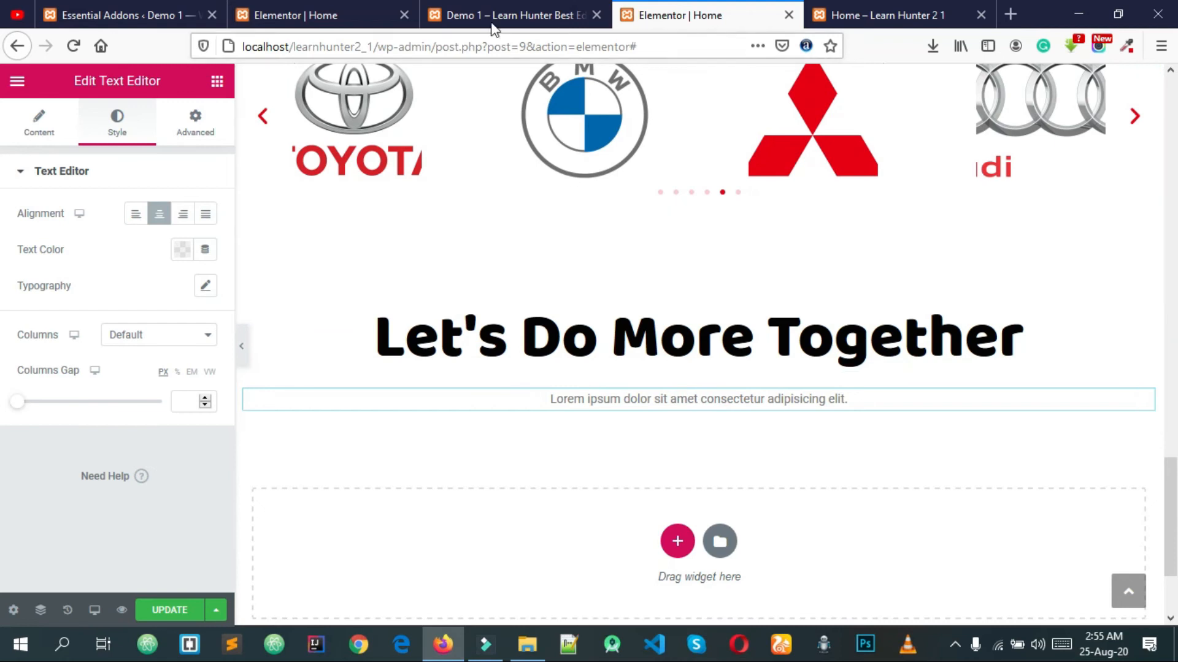
Step: Copy the hero section's "Our Services" button and paste it below the text in the "Let's Do More Together" section
{"action": "left_click", "coordinate": [511, 17]}
{"action": "left_click", "coordinate": [672, 15]}
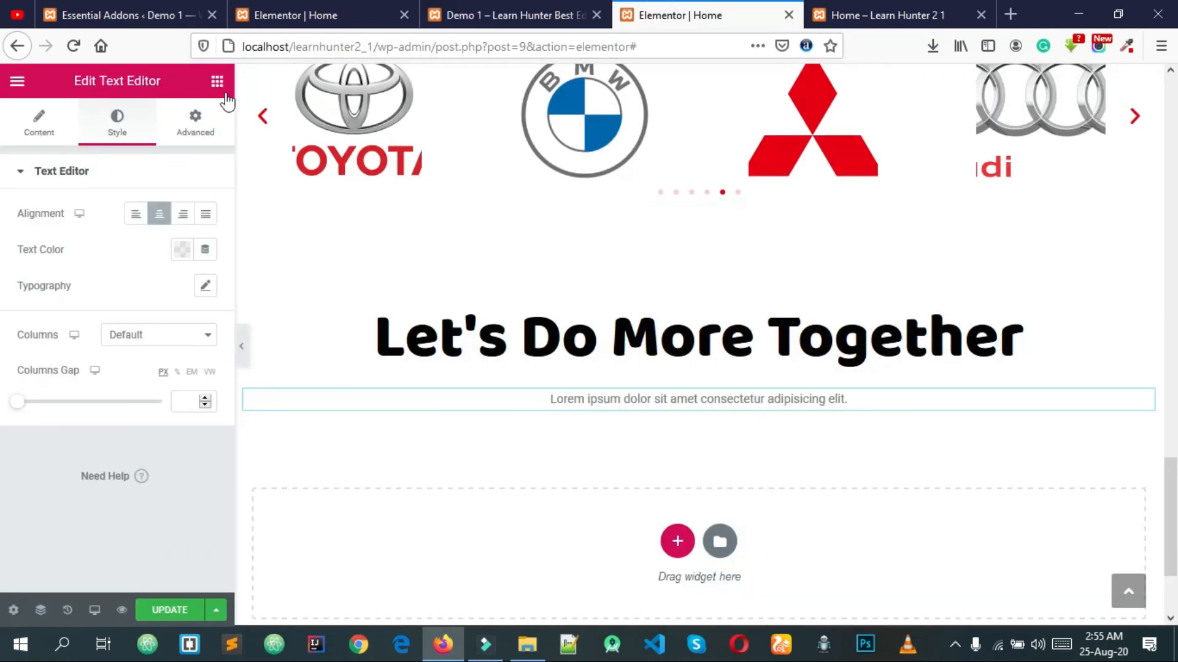
{"action": "scroll", "coordinate": [440, 201], "scroll_direction": "up", "scroll_amount": 20}
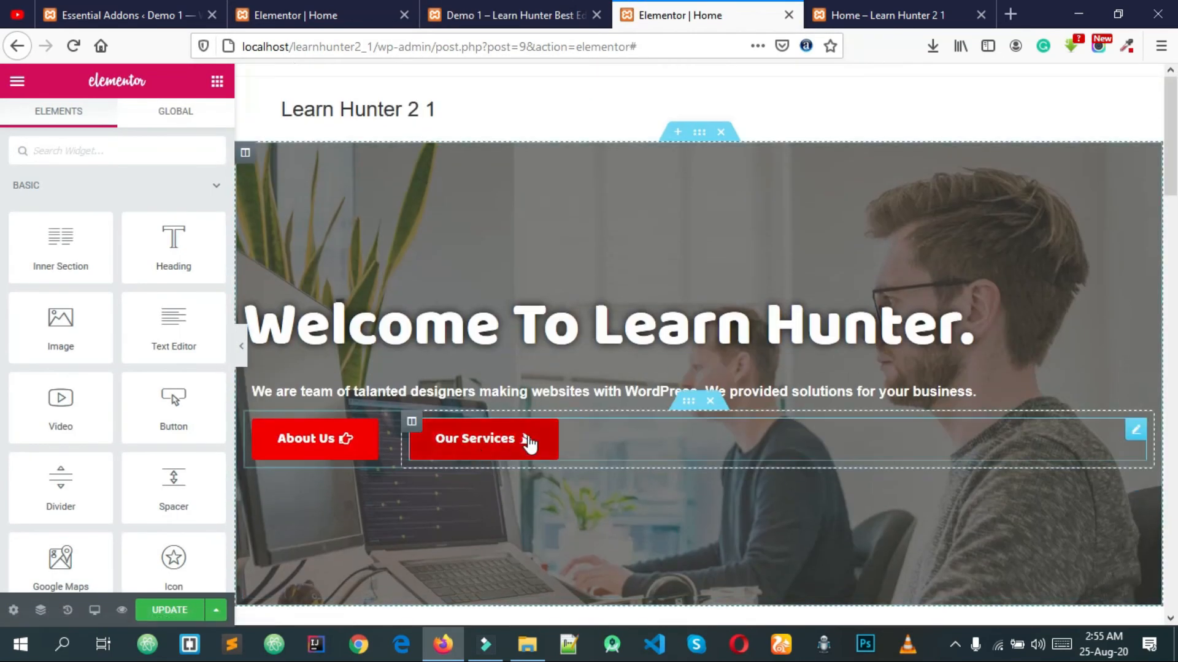
{"action": "right_click", "coordinate": [617, 433]}
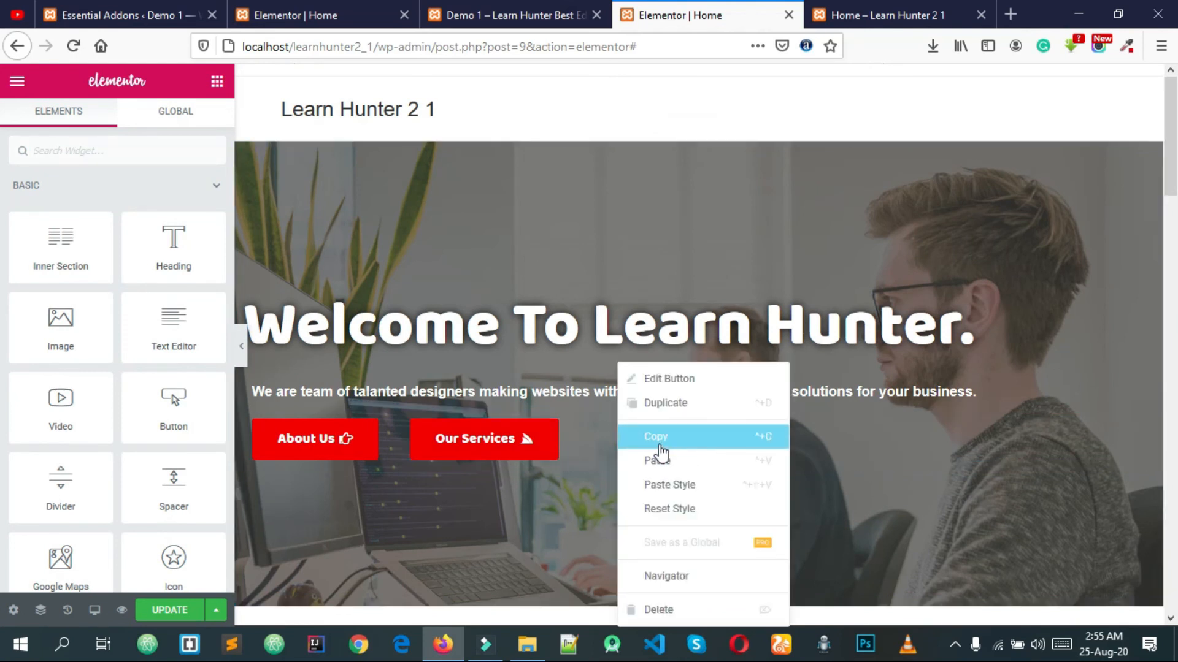
{"action": "left_click", "coordinate": [660, 444]}
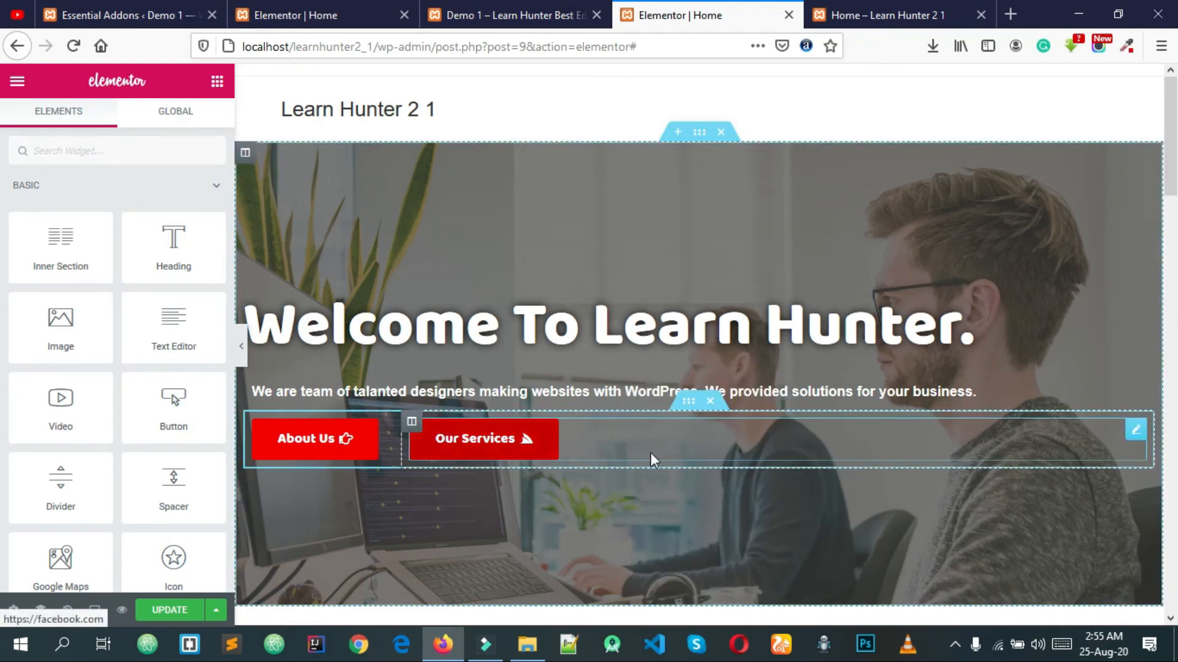
{"action": "scroll", "coordinate": [650, 452], "scroll_direction": "down", "scroll_amount": 15}
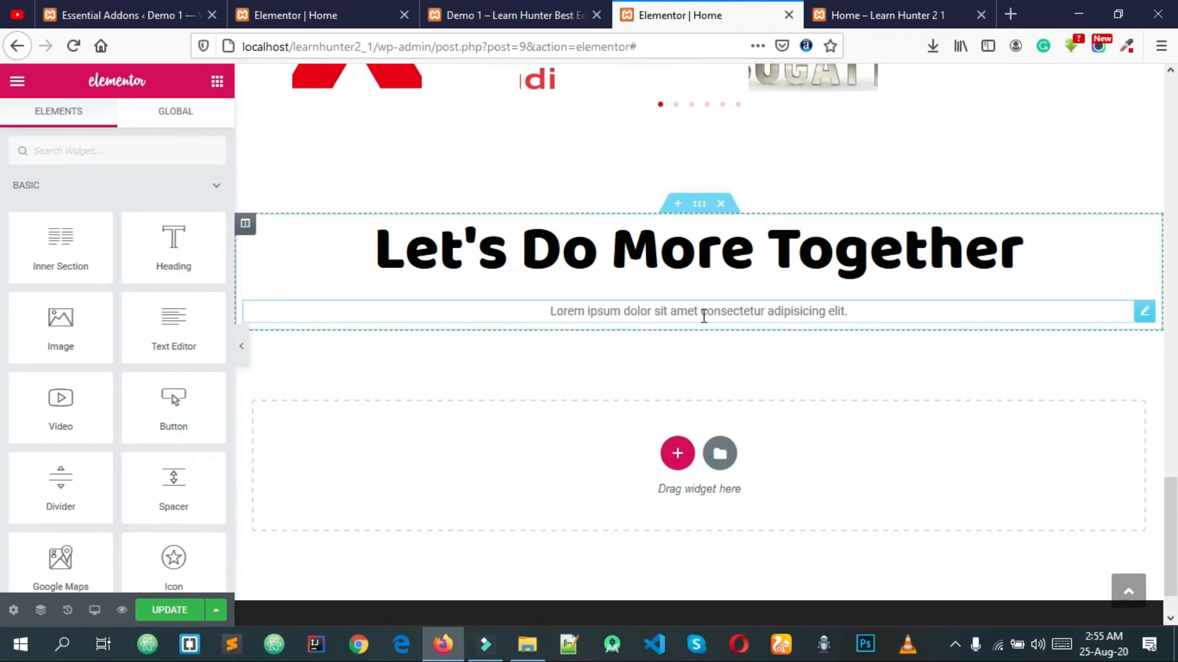
{"action": "right_click", "coordinate": [703, 316]}
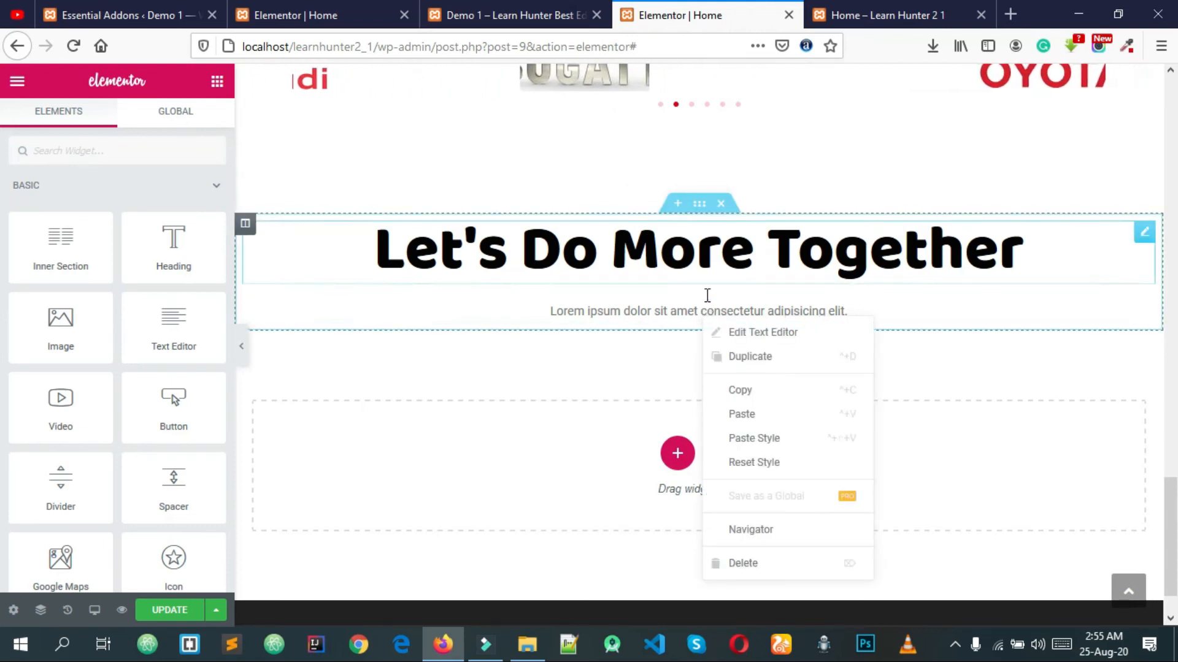
{"action": "left_click", "coordinate": [741, 415]}
Step: Center-align the pasted "Our Services" button and set its size to Medium
{"action": "left_click", "coordinate": [156, 348]}
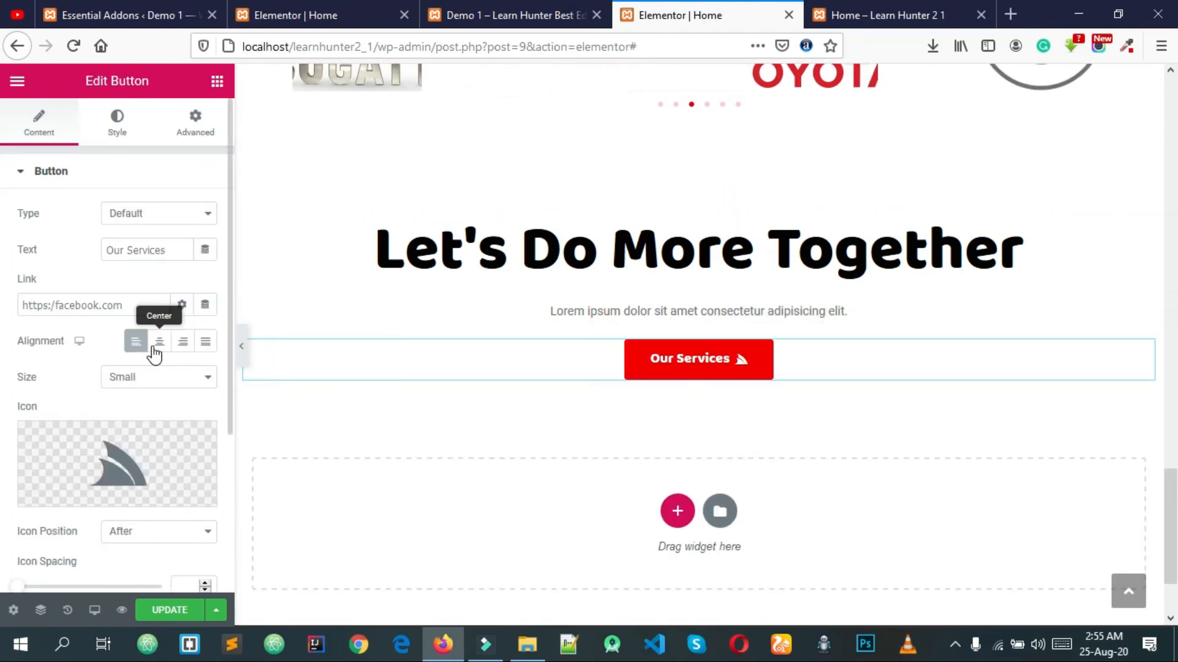
{"action": "left_click", "coordinate": [158, 347]}
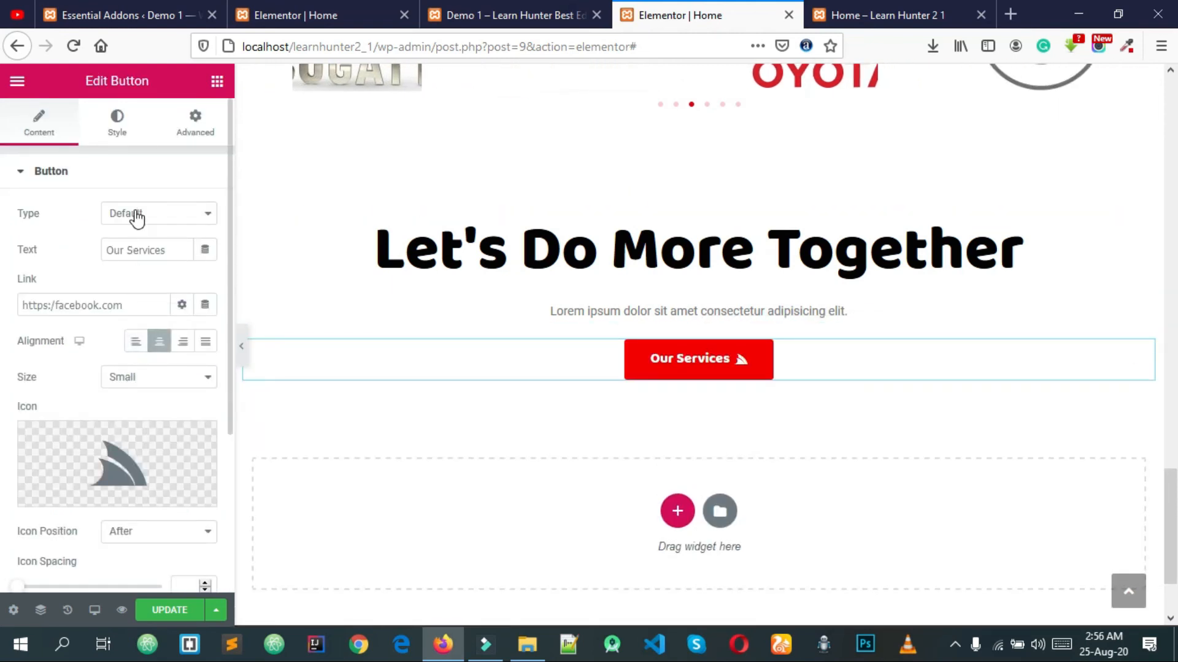
{"action": "scroll", "coordinate": [145, 341], "scroll_direction": "down", "scroll_amount": 3}
{"action": "scroll", "coordinate": [138, 393], "scroll_direction": "up", "scroll_amount": 2}
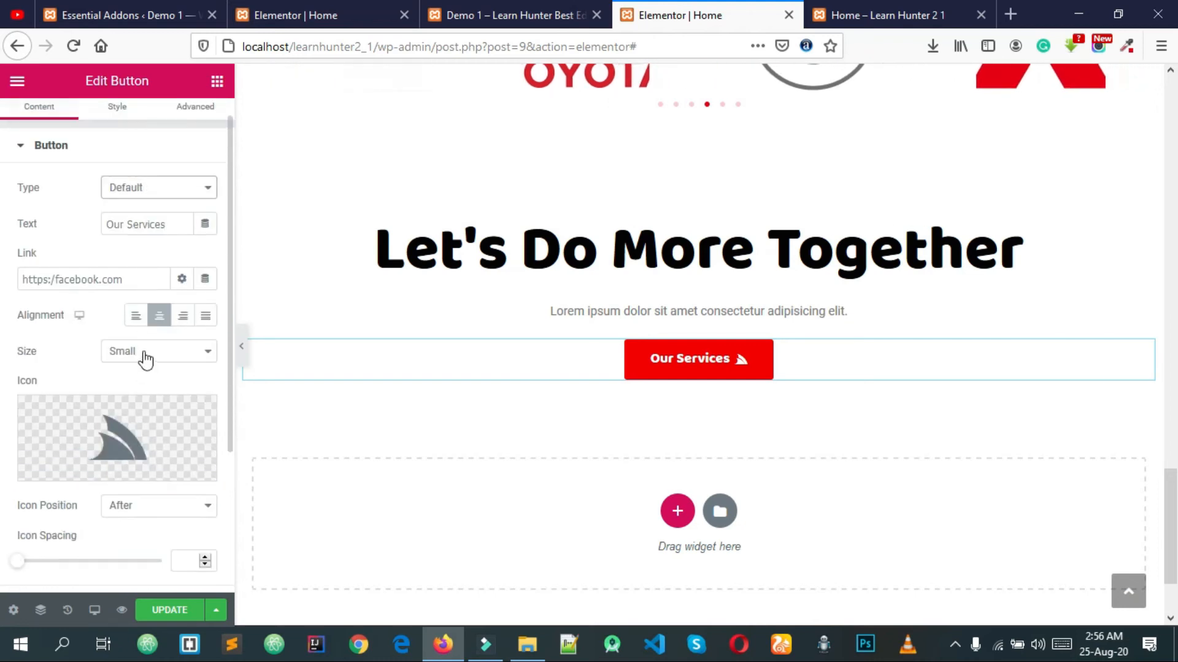
{"action": "left_click", "coordinate": [145, 355]}
{"action": "left_click", "coordinate": [133, 411]}
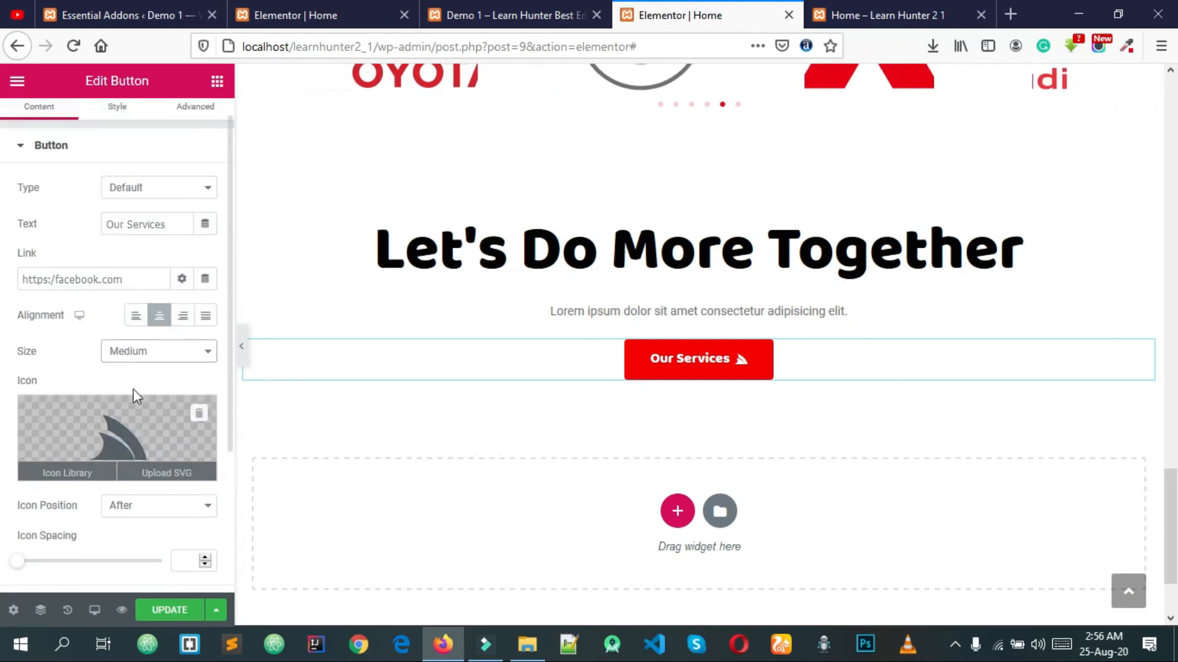
{"action": "left_click", "coordinate": [136, 350]}
{"action": "left_click", "coordinate": [123, 433]}
{"action": "left_click", "coordinate": [137, 356]}
{"action": "left_click", "coordinate": [134, 356]}
{"action": "left_click", "coordinate": [133, 356]}
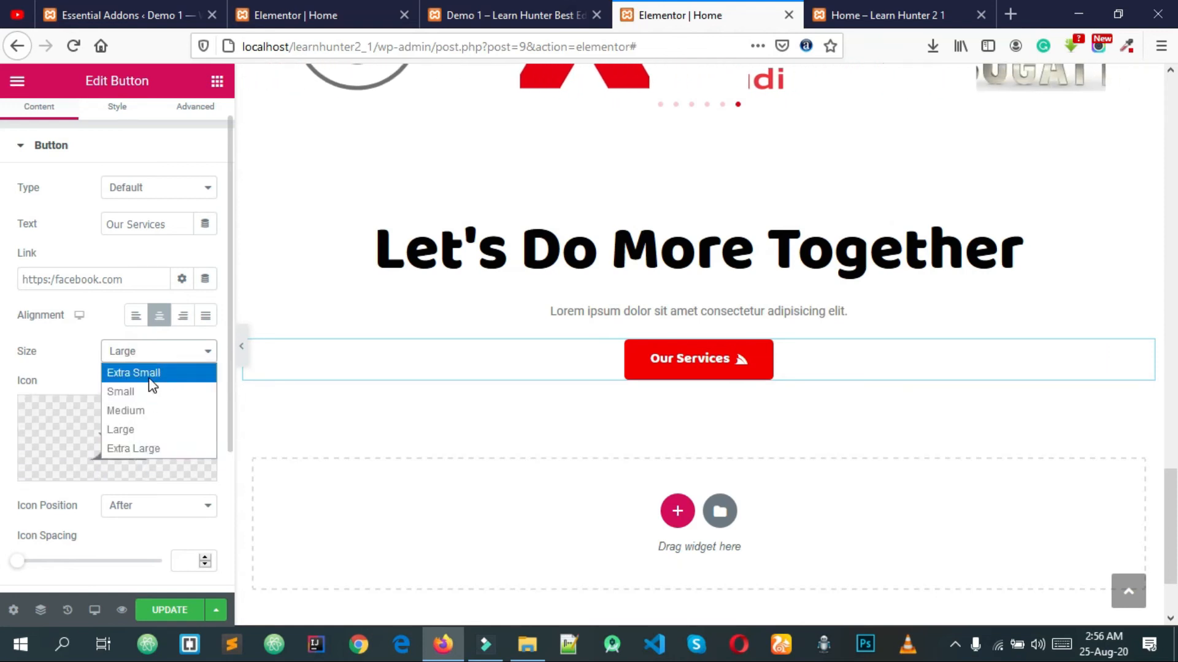
{"action": "left_click", "coordinate": [151, 411]}
Step: Set the pasted "Our Services" button's top and bottom padding to 20 px
{"action": "left_click", "coordinate": [191, 125]}
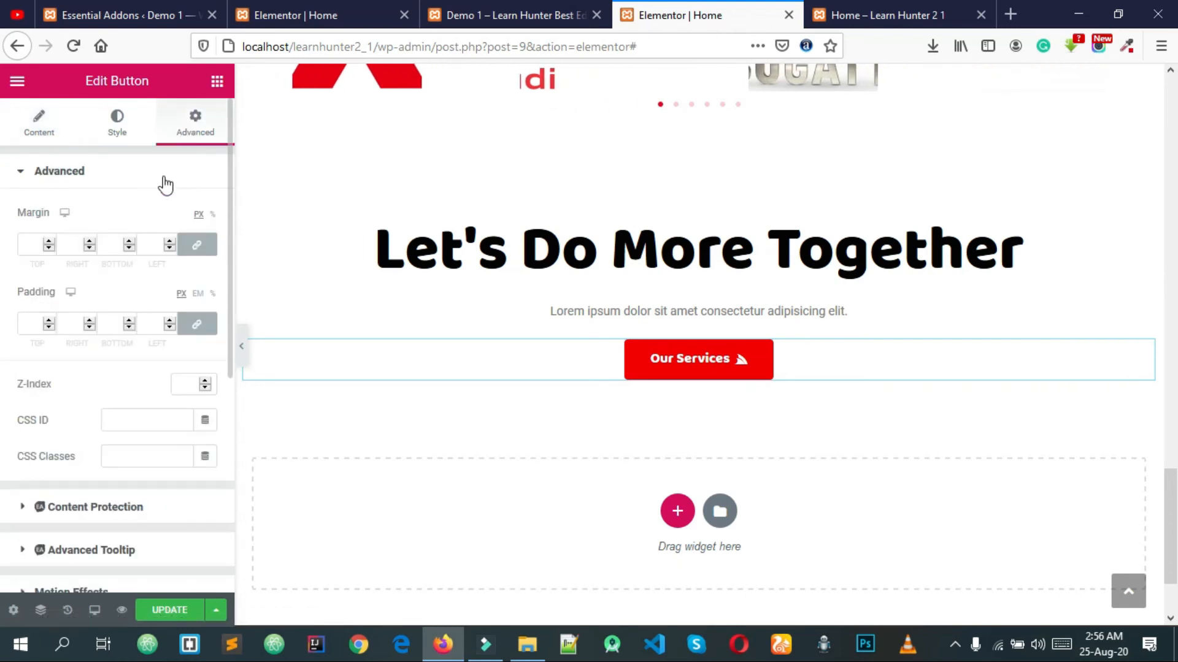
{"action": "left_click", "coordinate": [117, 123]}
{"action": "scroll", "coordinate": [140, 294], "scroll_direction": "down", "scroll_amount": 3}
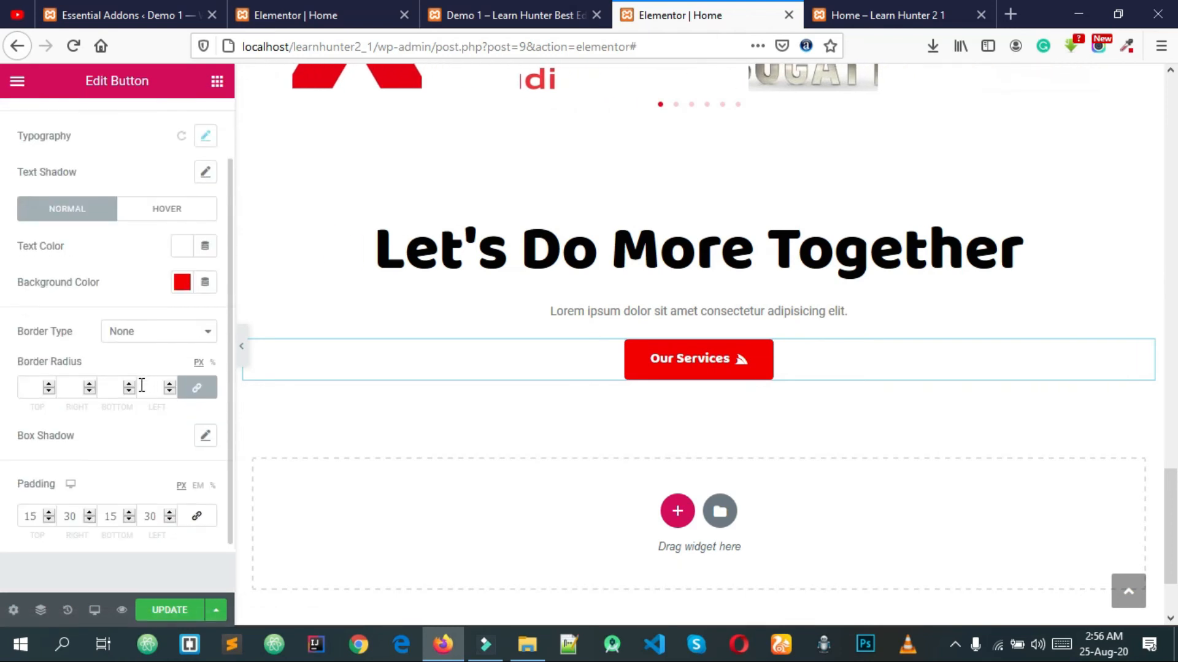
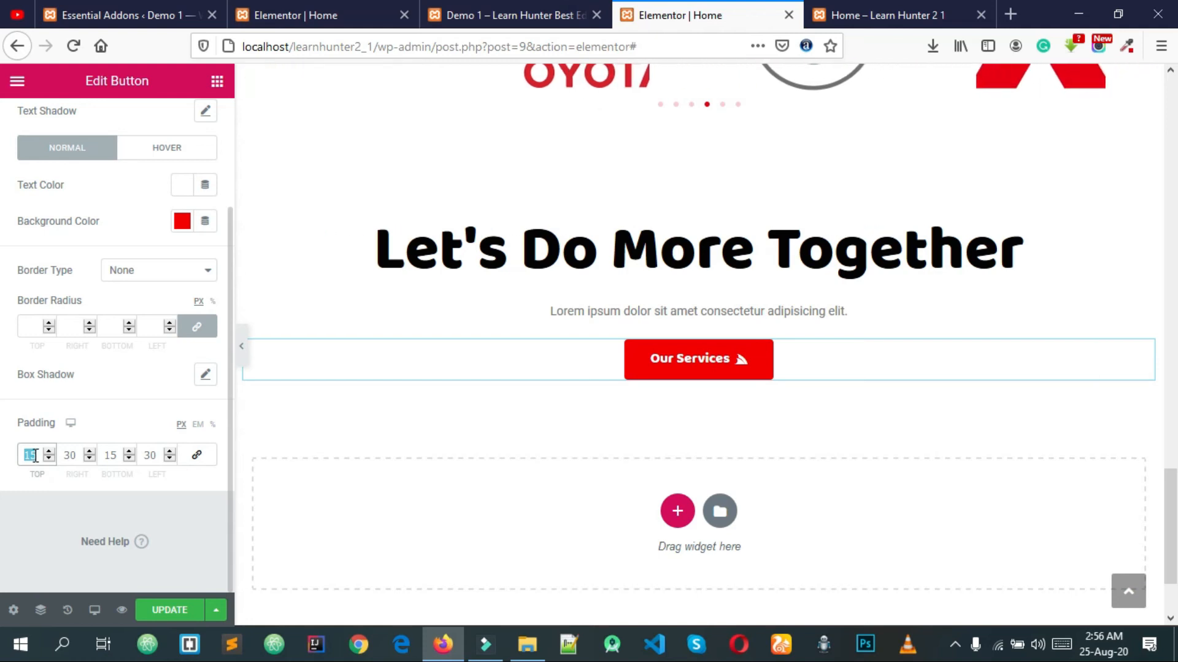
{"action": "type", "text": "30"}
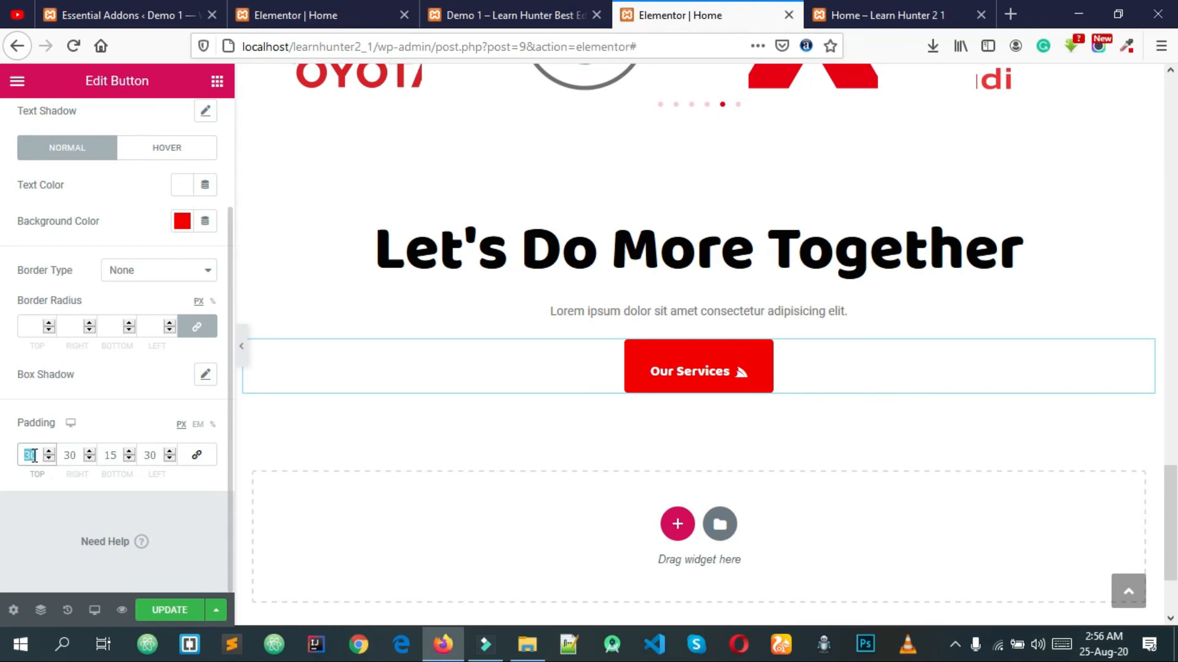
{"action": "type", "text": "20"}
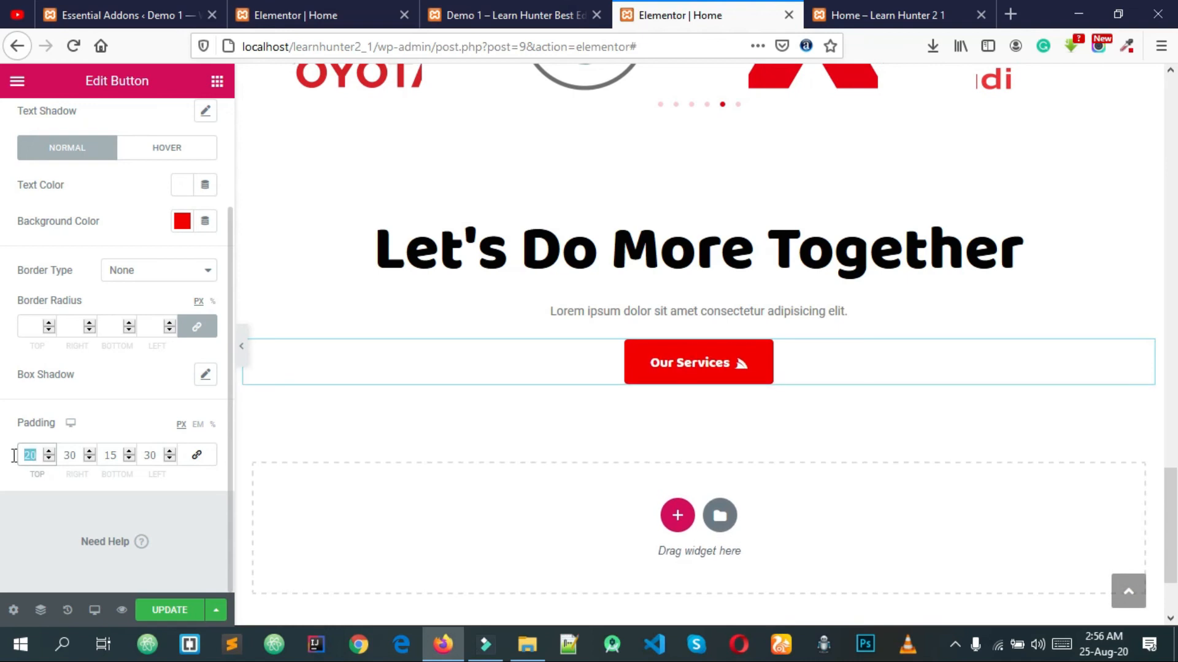
{"action": "type", "text": "20"}
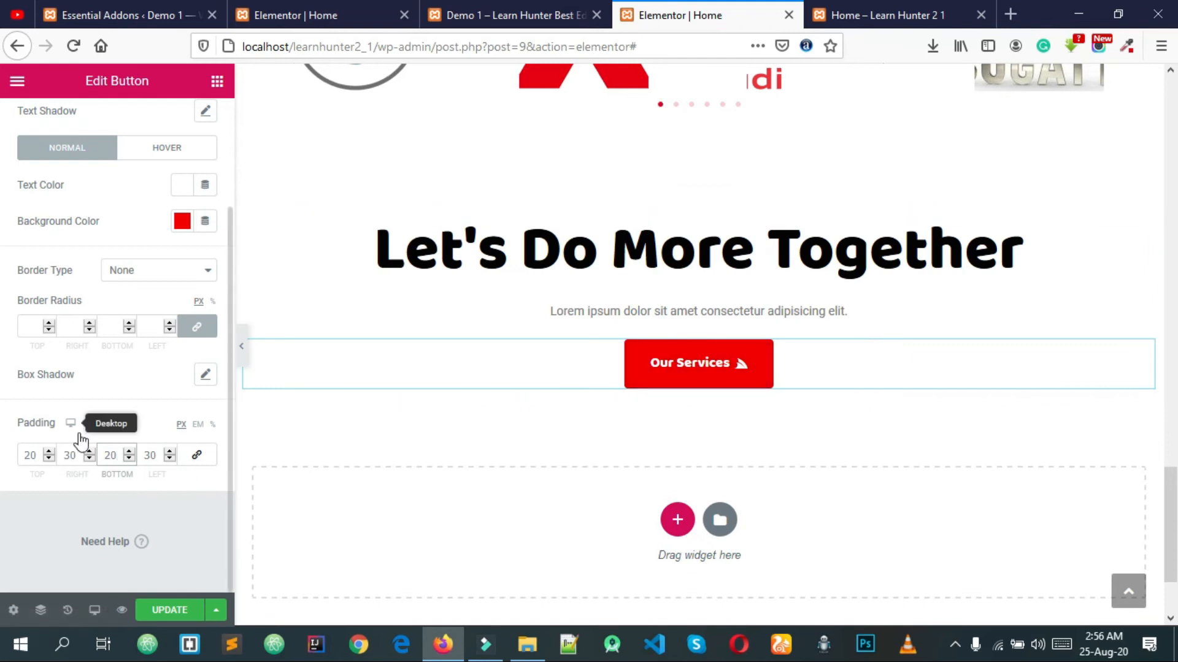
Step: Slightly increase the font size of the pasted "Our Services" button in its typography settings
{"action": "scroll", "coordinate": [79, 440], "scroll_direction": "up", "scroll_amount": 2}
{"action": "scroll", "coordinate": [84, 451], "scroll_direction": "up", "scroll_amount": 1}
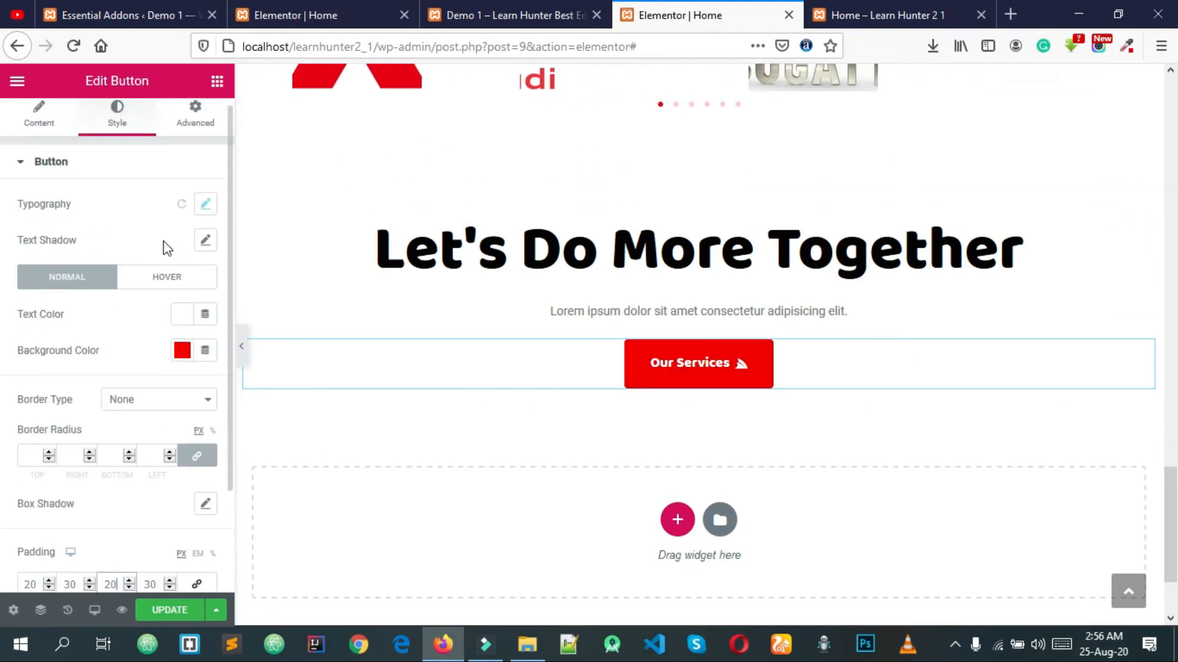
{"action": "left_click", "coordinate": [203, 208]}
{"action": "left_click", "coordinate": [193, 313]}
{"action": "left_click", "coordinate": [194, 313]}
{"action": "left_click", "coordinate": [109, 217]}
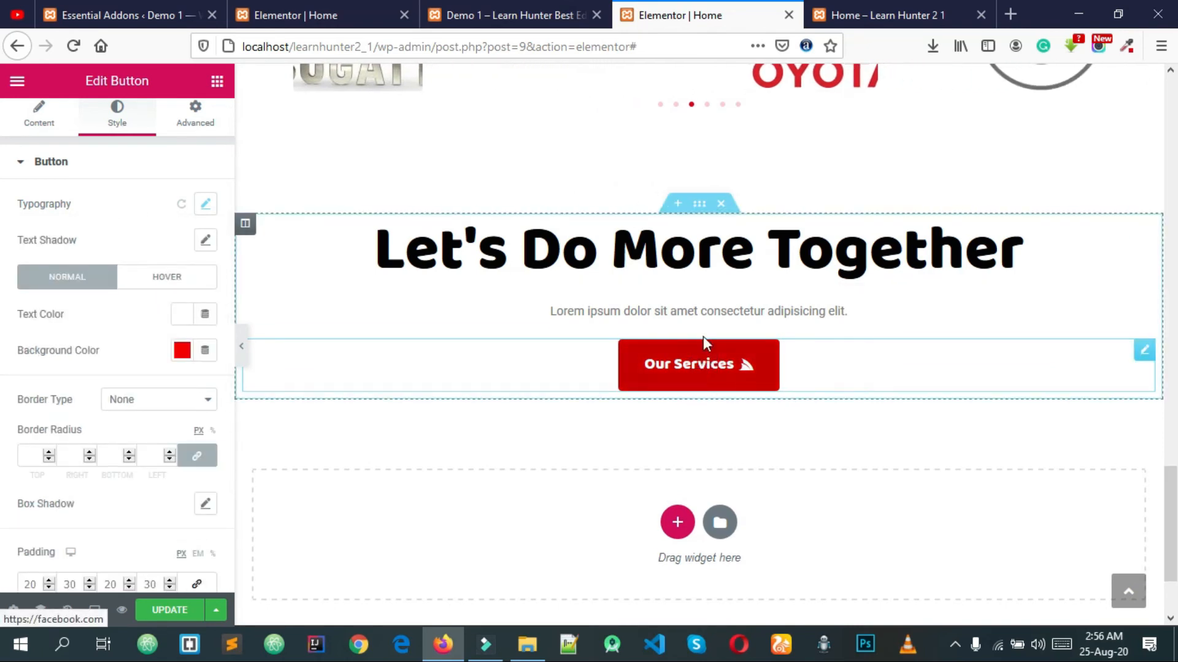
Step: Unlink the padding values of the "Let's Do More Together" section and set its top and bottom padding to 20 px
{"action": "left_click", "coordinate": [698, 210]}
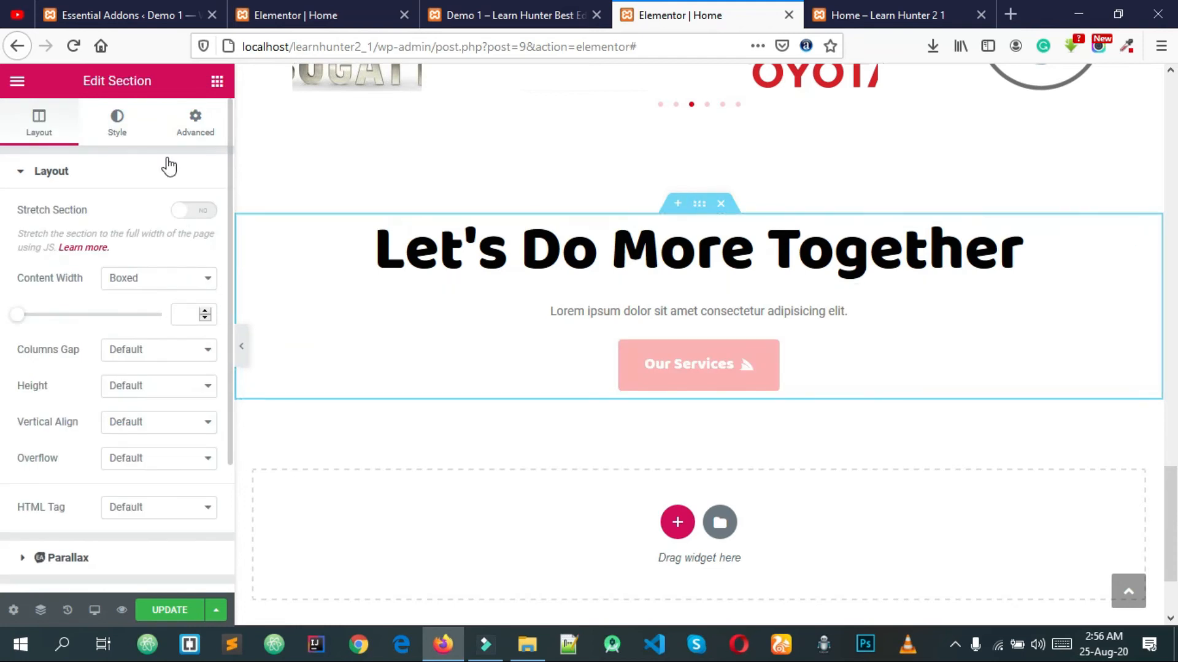
{"action": "left_click", "coordinate": [197, 123]}
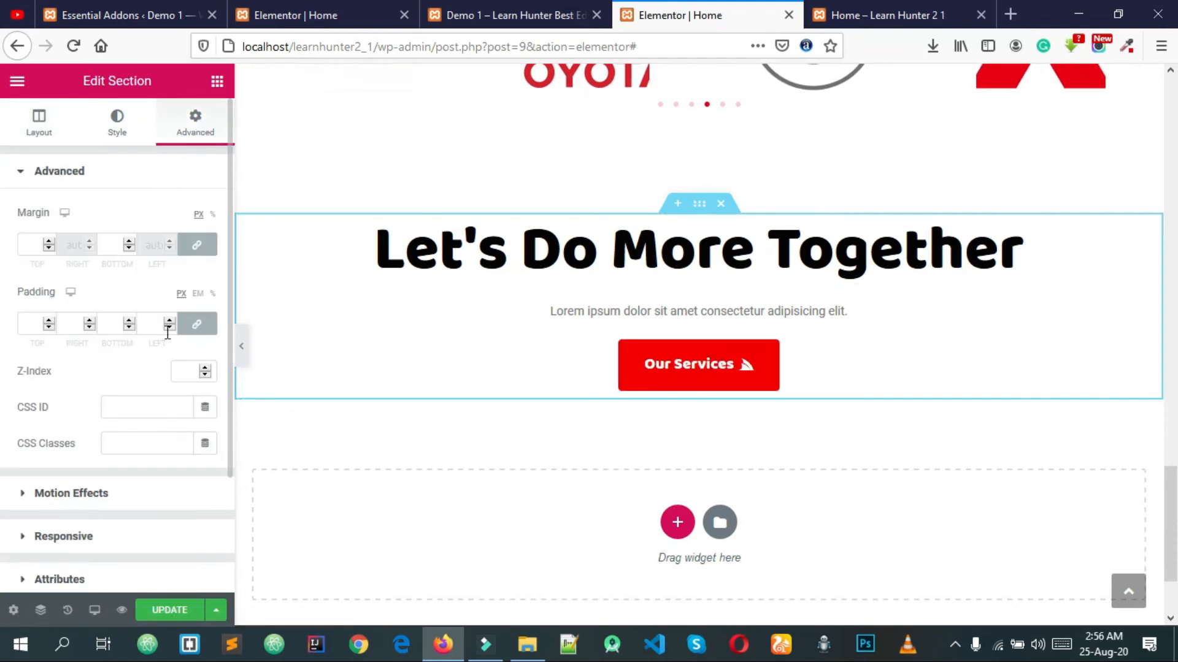
{"action": "left_click", "coordinate": [195, 331]}
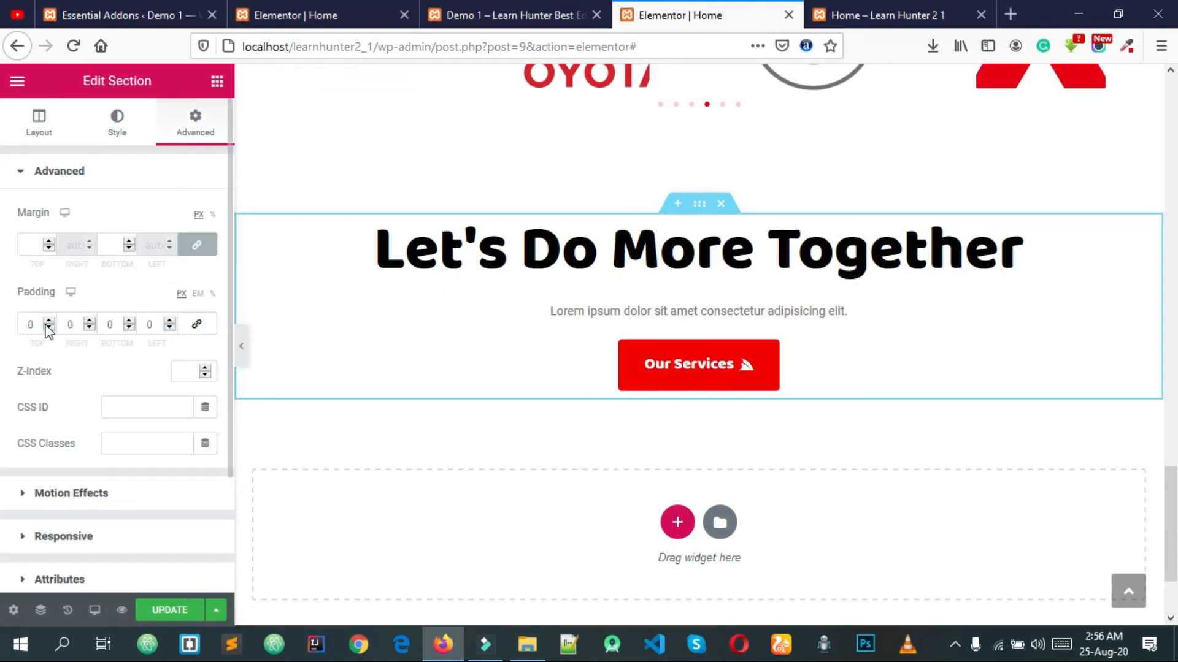
{"action": "left_click", "coordinate": [33, 325]}
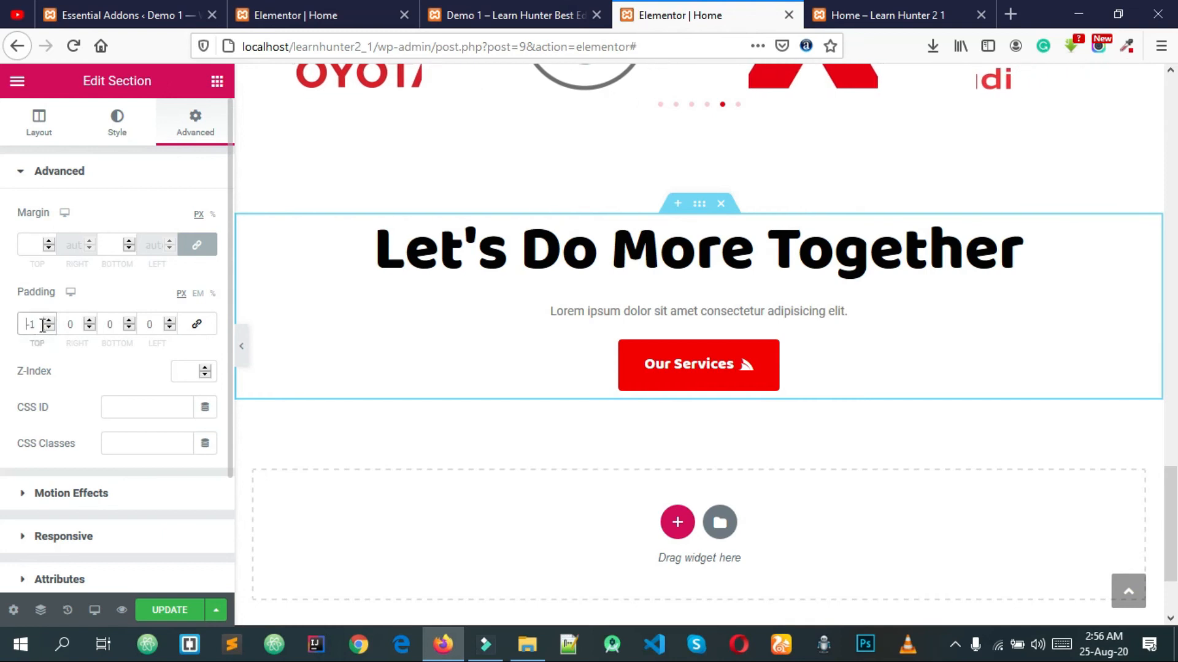
{"action": "type", "text": "10"}
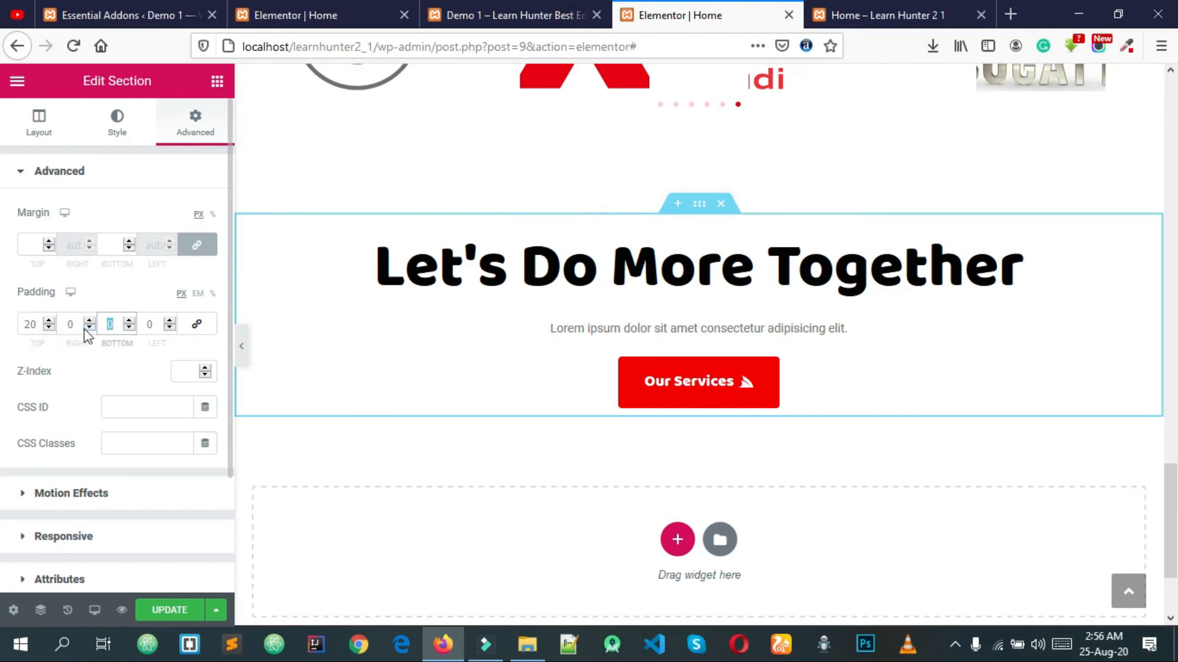
{"action": "type", "text": "20"}
{"action": "left_click", "coordinate": [109, 293]}
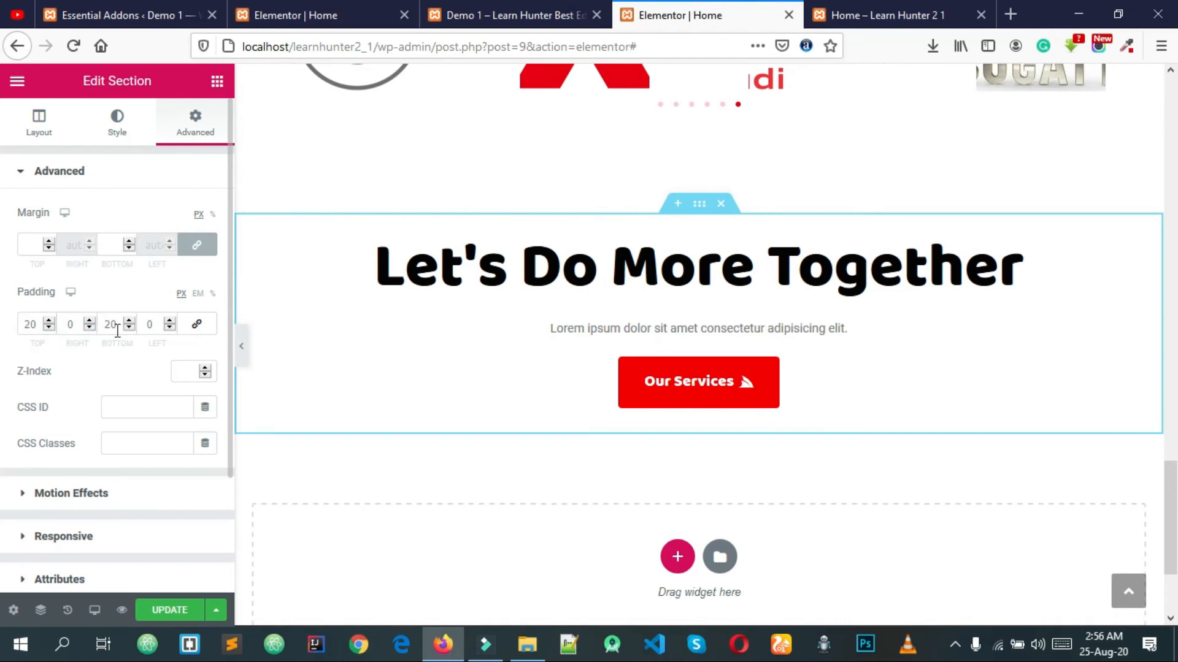
Step: Raise the "Let's Do More Together" section's top and bottom padding to 40 px
{"action": "left_click", "coordinate": [20, 323]}
{"action": "type", "text": "3"}
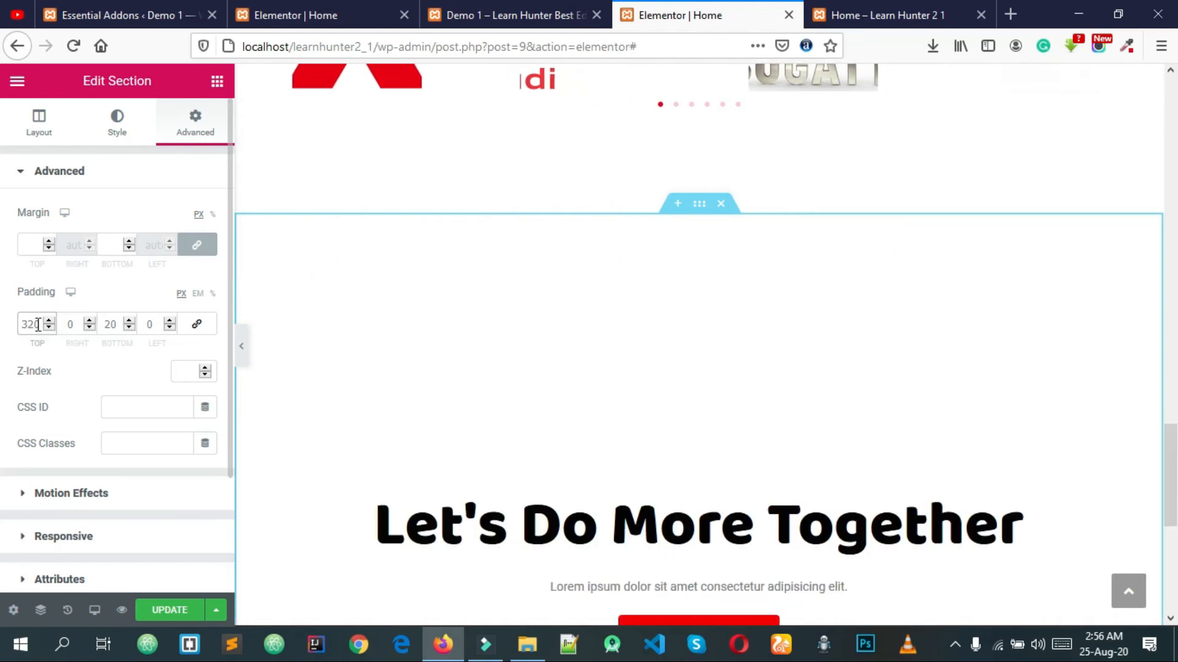
{"action": "key", "text": "Delete"}
{"action": "double_click", "coordinate": [37, 325]}
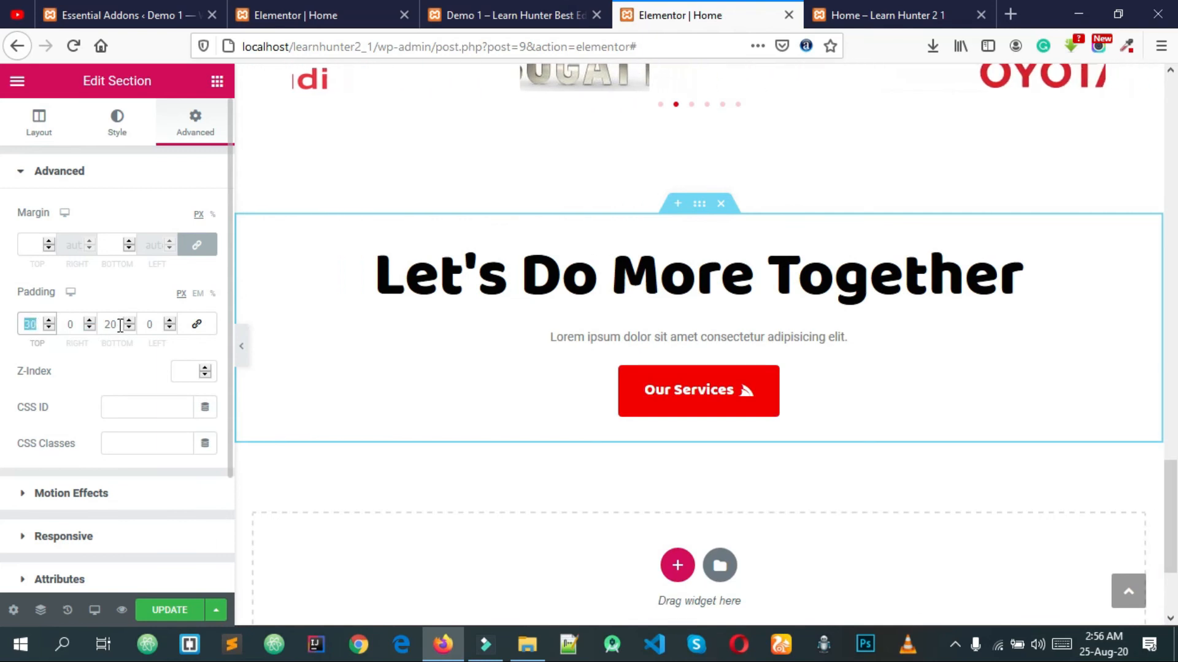
{"action": "type", "text": "30"}
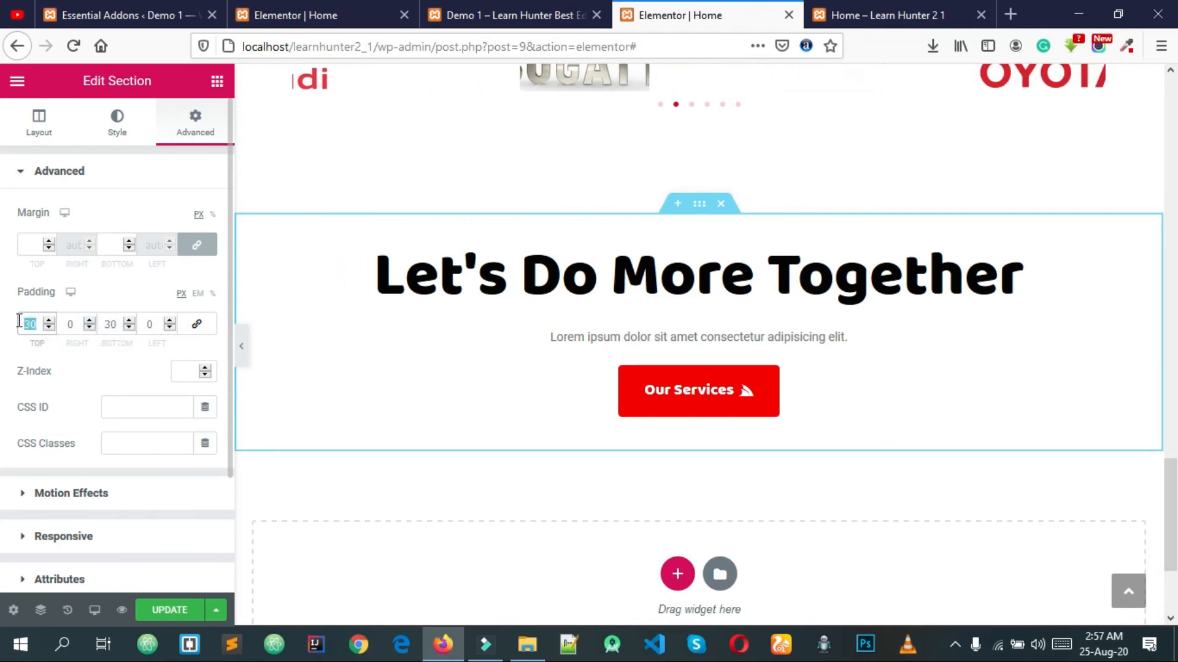
{"action": "type", "text": "40"}
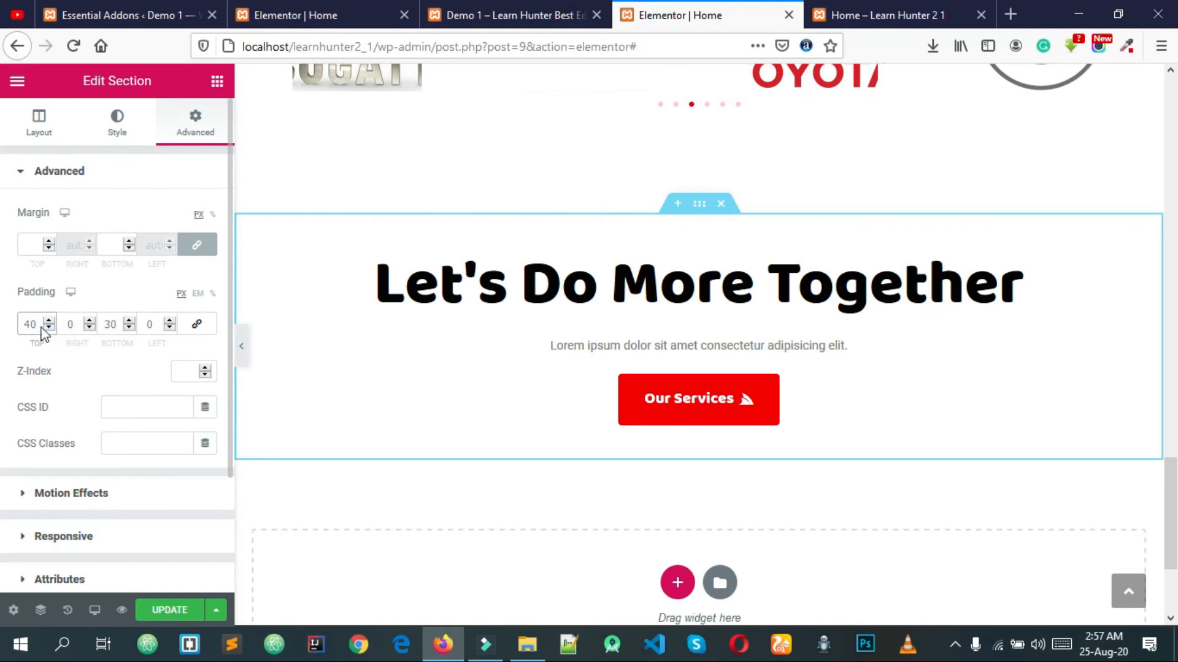
{"action": "type", "text": "40"}
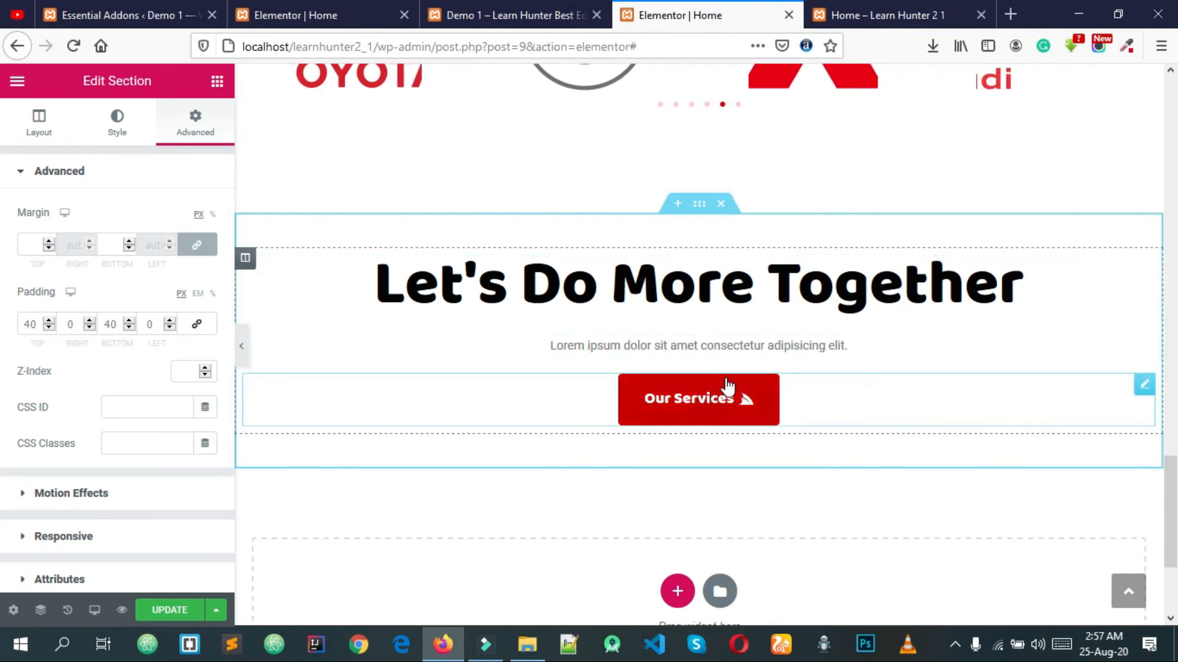
Step: Check the styling of the demo page's "Let's do more together" section and return to the Elementor page
{"action": "left_click", "coordinate": [509, 14]}
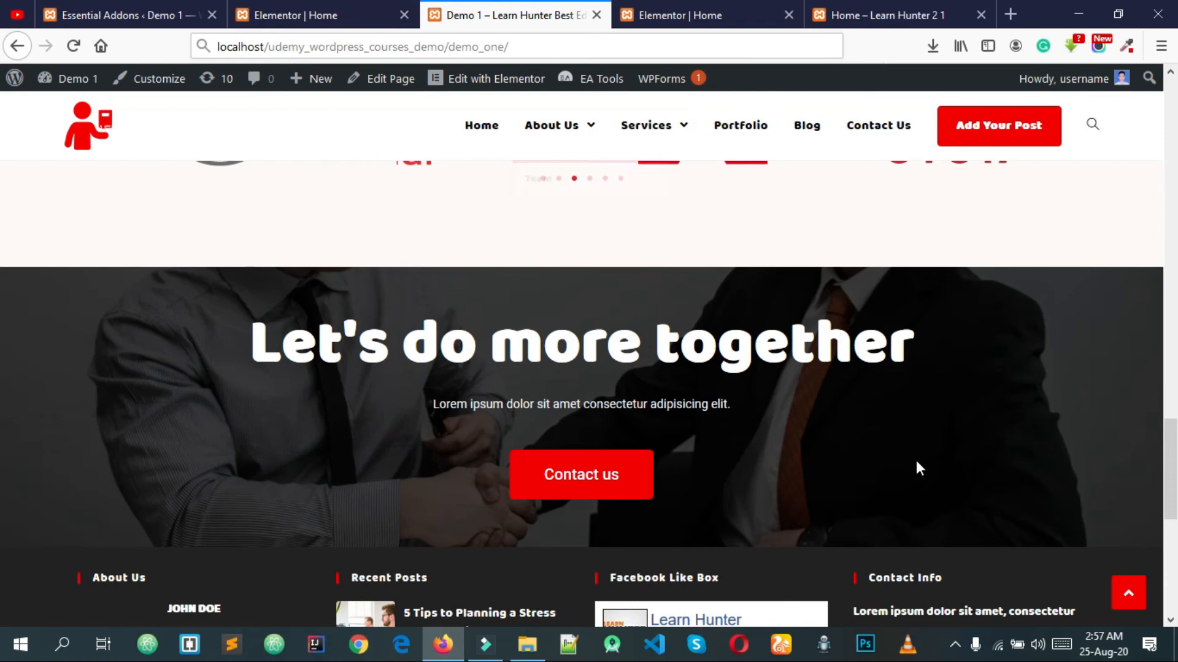
{"action": "left_click", "coordinate": [680, 14]}
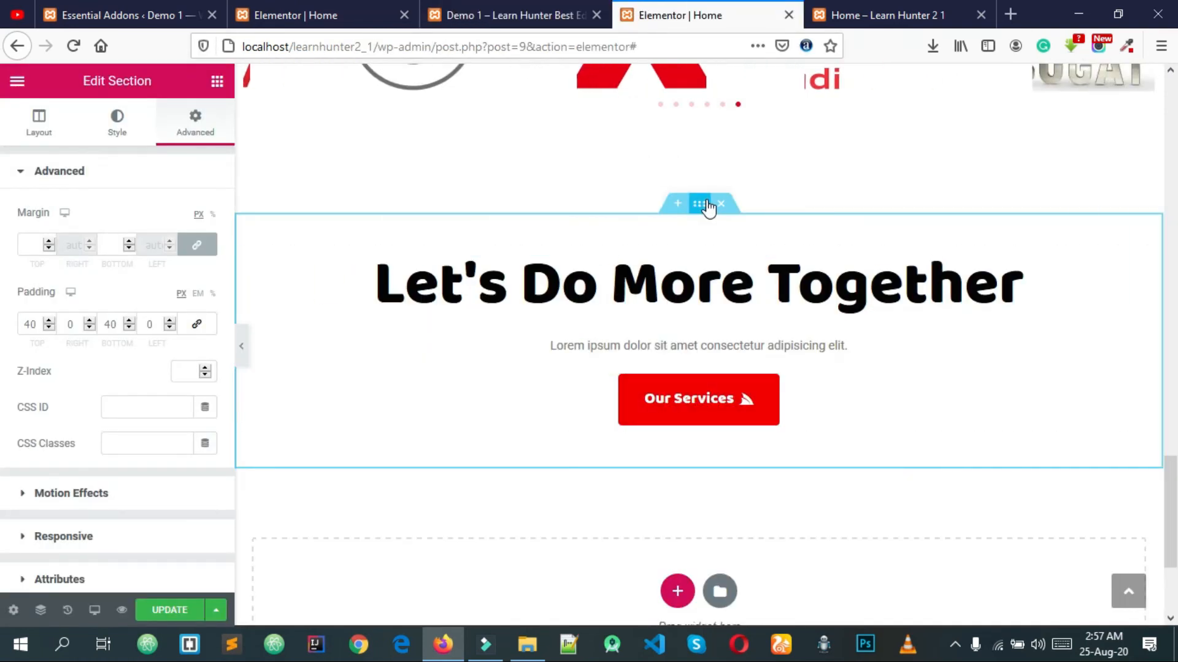
Step: Give the "Let's Do More Together" section a classic background using the handshake photo from the media library
{"action": "scroll", "coordinate": [118, 325], "scroll_direction": "down", "scroll_amount": 1}
{"action": "scroll", "coordinate": [113, 245], "scroll_direction": "up", "scroll_amount": 1}
{"action": "left_click", "coordinate": [117, 129]}
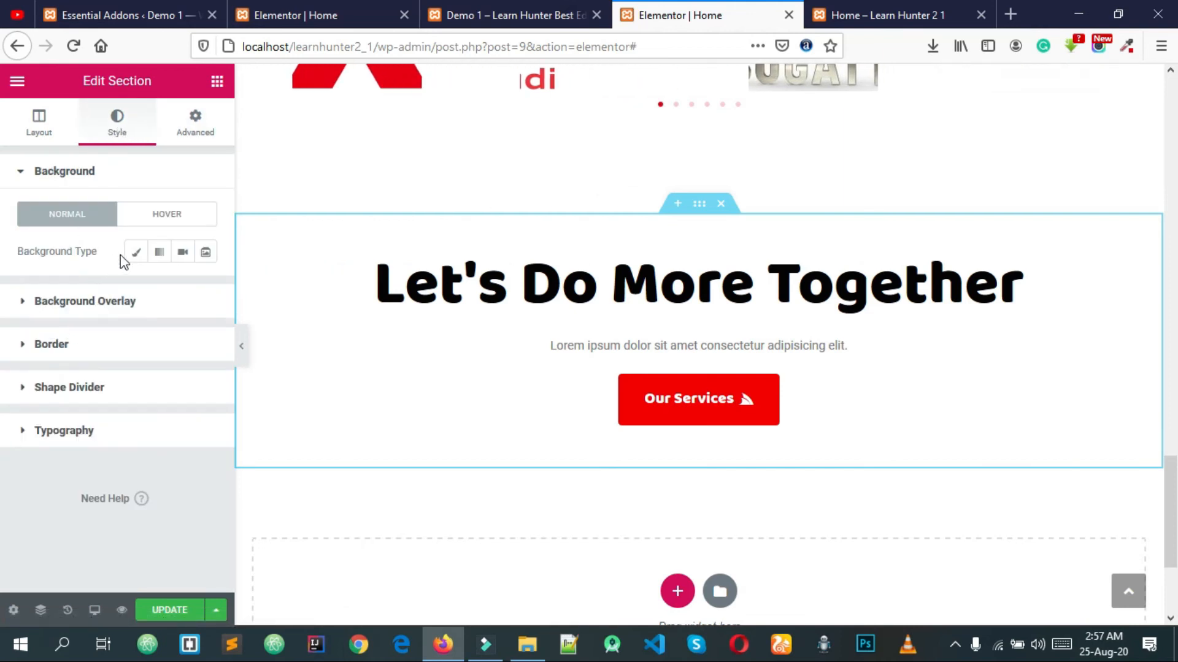
{"action": "left_click", "coordinate": [136, 252]}
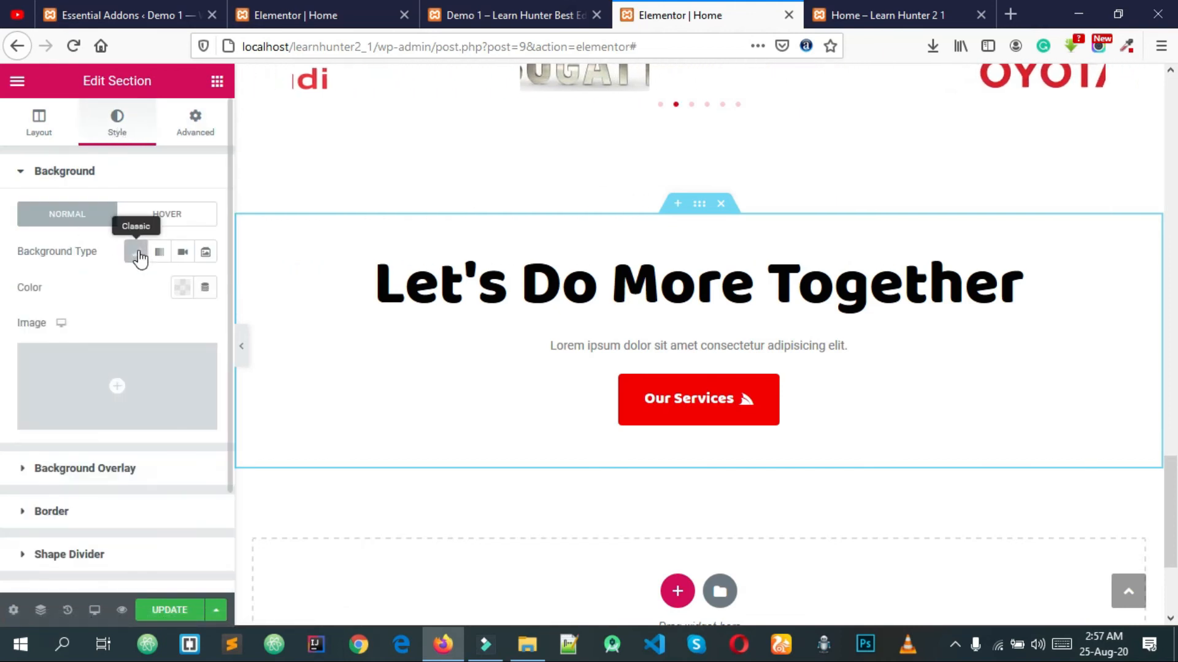
{"action": "left_click", "coordinate": [119, 394]}
{"action": "left_click", "coordinate": [509, 2]}
{"action": "left_click", "coordinate": [705, 12]}
{"action": "left_click", "coordinate": [218, 415]}
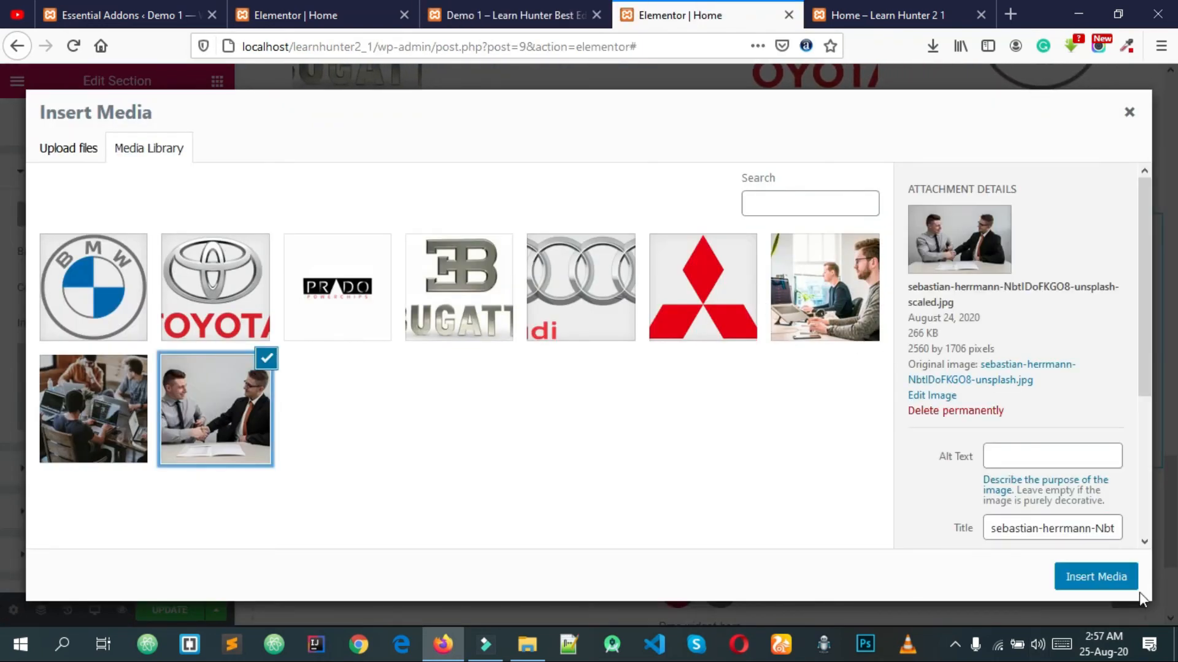
{"action": "left_click", "coordinate": [1083, 575]}
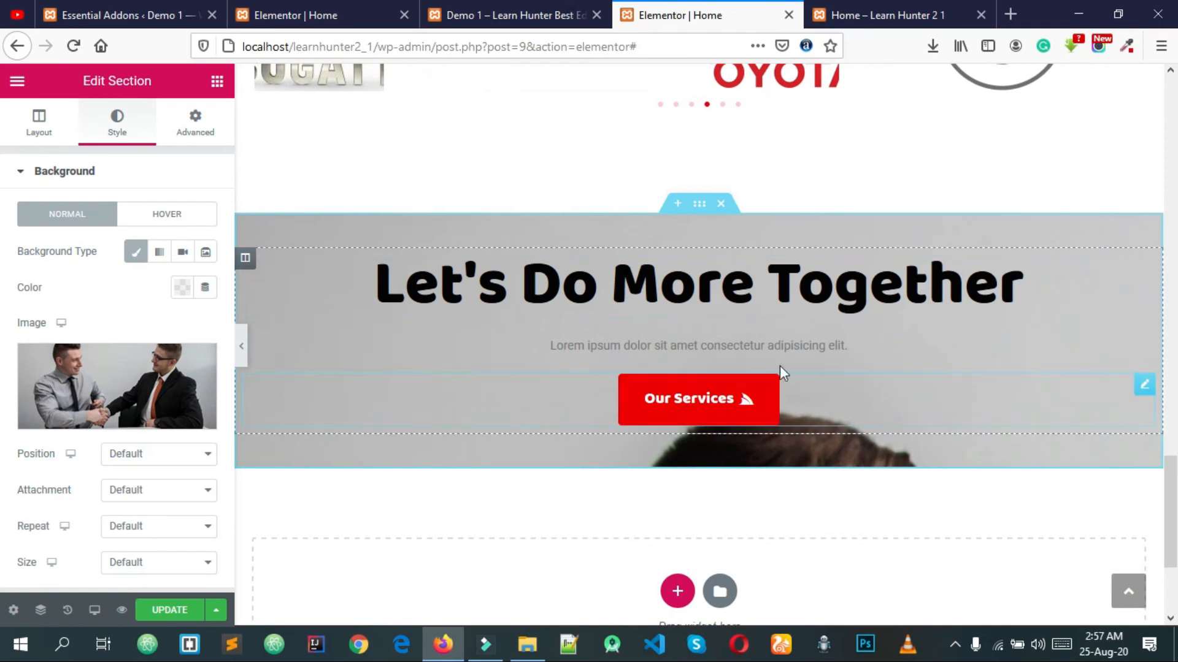
Step: Set the section's background image size to Cover and compare it with the demo page
{"action": "left_click", "coordinate": [137, 457]}
{"action": "left_click", "coordinate": [137, 463]}
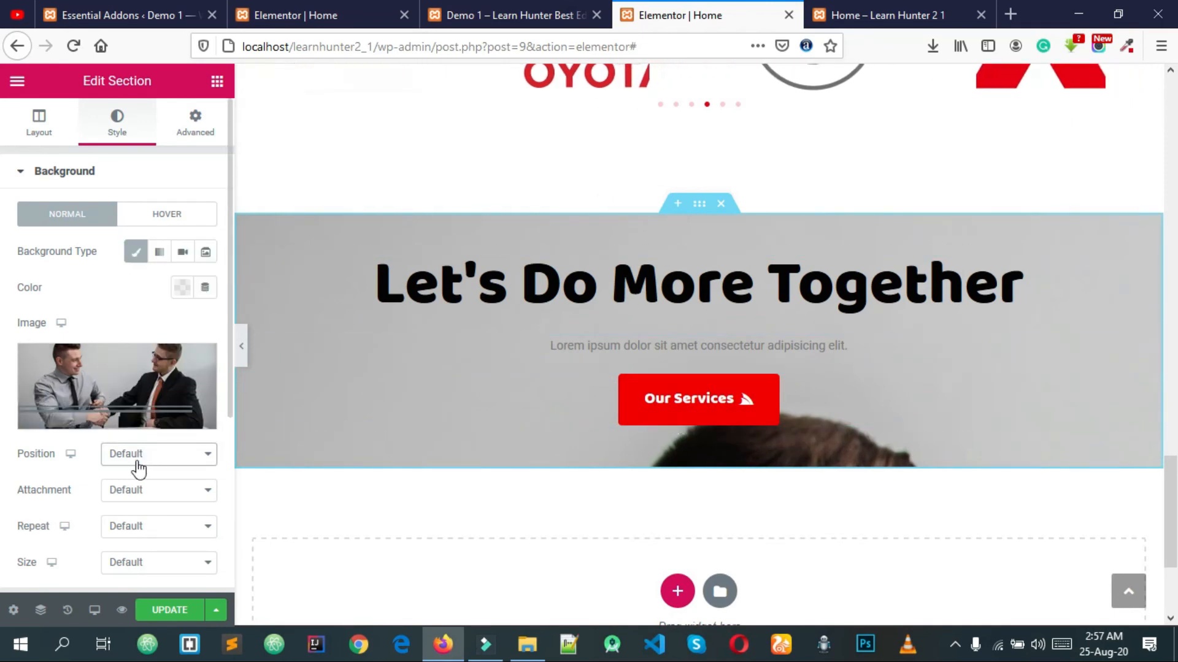
{"action": "left_click", "coordinate": [122, 568]}
{"action": "left_click", "coordinate": [131, 509]}
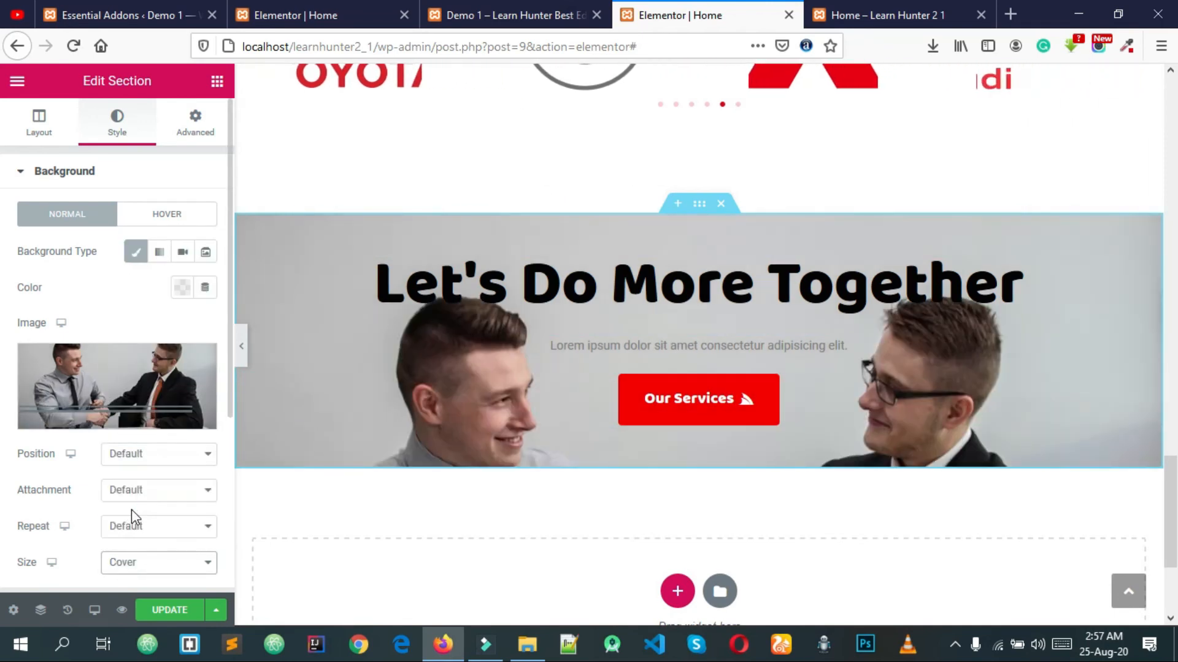
{"action": "left_click", "coordinate": [548, 14]}
{"action": "left_click", "coordinate": [682, 2]}
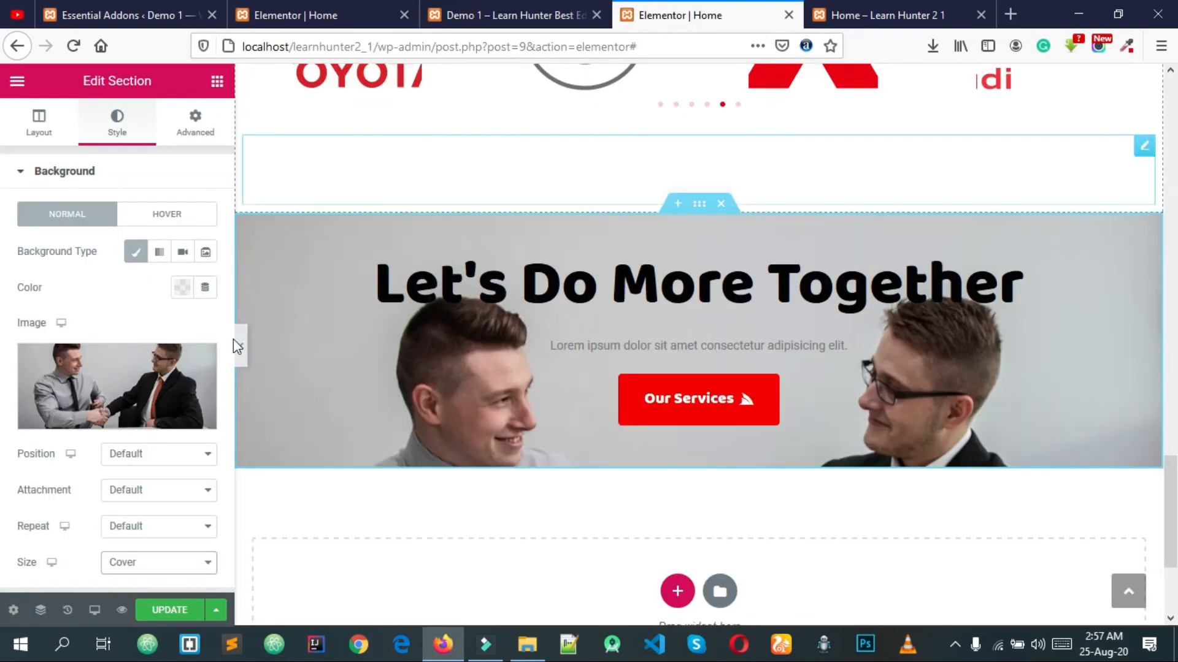
Step: Try the Top Center and Center Right positions for the section's background image, comparing with the demo page
{"action": "left_click", "coordinate": [142, 455]}
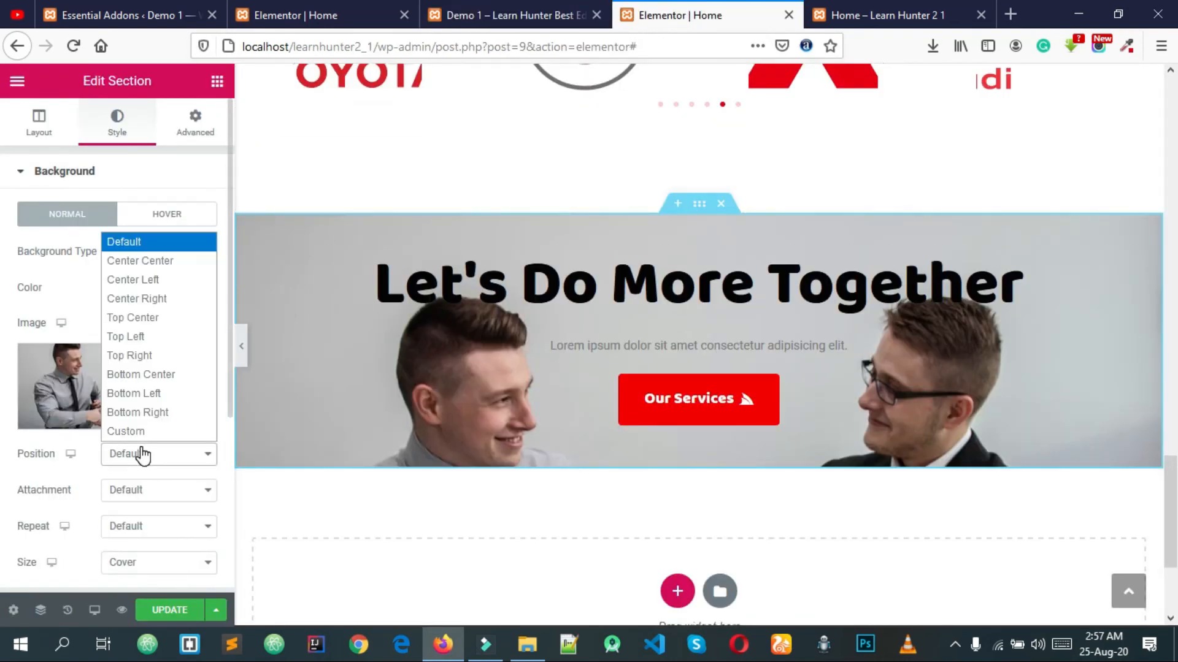
{"action": "left_click", "coordinate": [146, 320]}
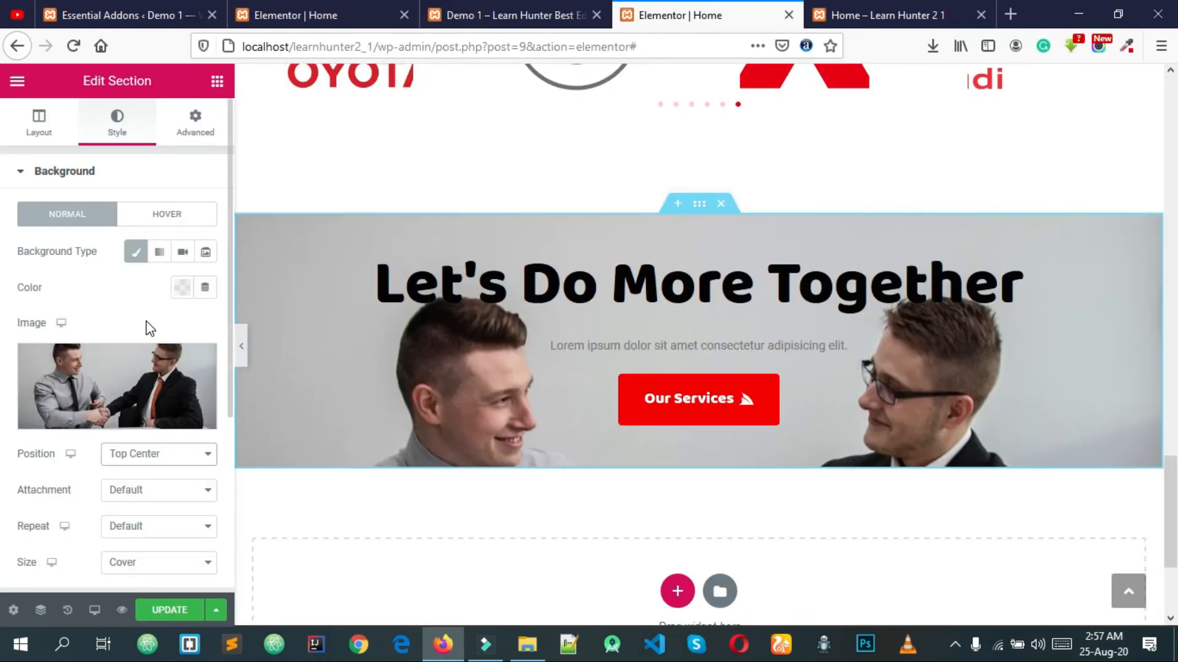
{"action": "left_click", "coordinate": [153, 463]}
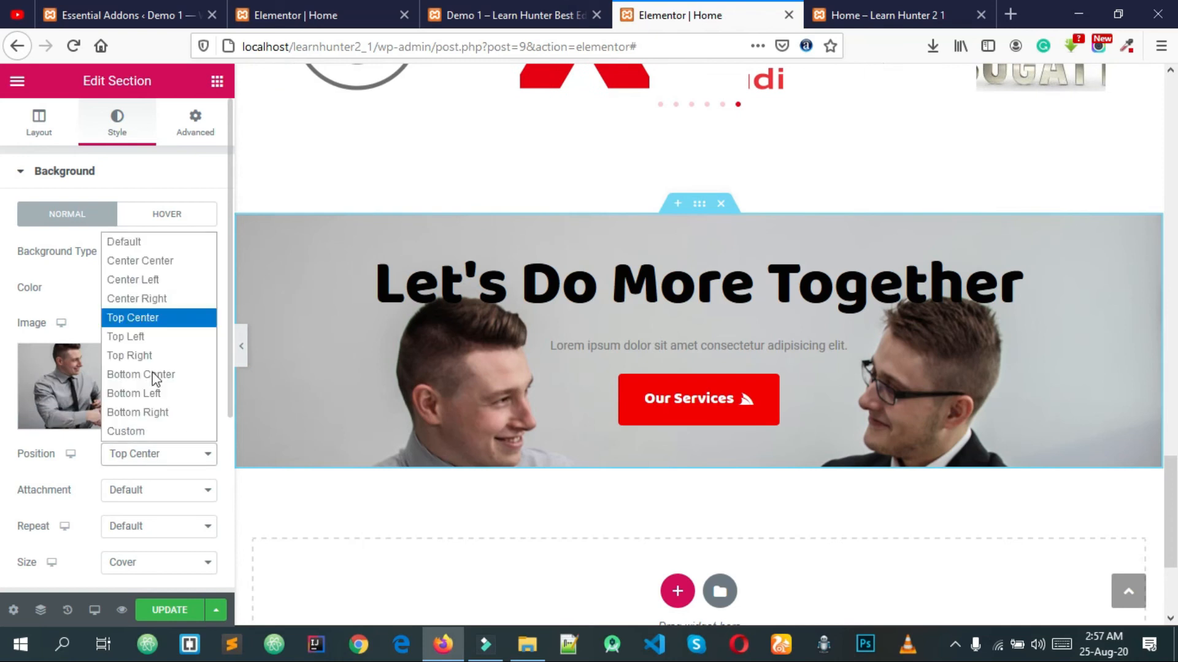
{"action": "left_click", "coordinate": [147, 299]}
{"action": "left_click", "coordinate": [560, 14]}
{"action": "left_click", "coordinate": [689, 14]}
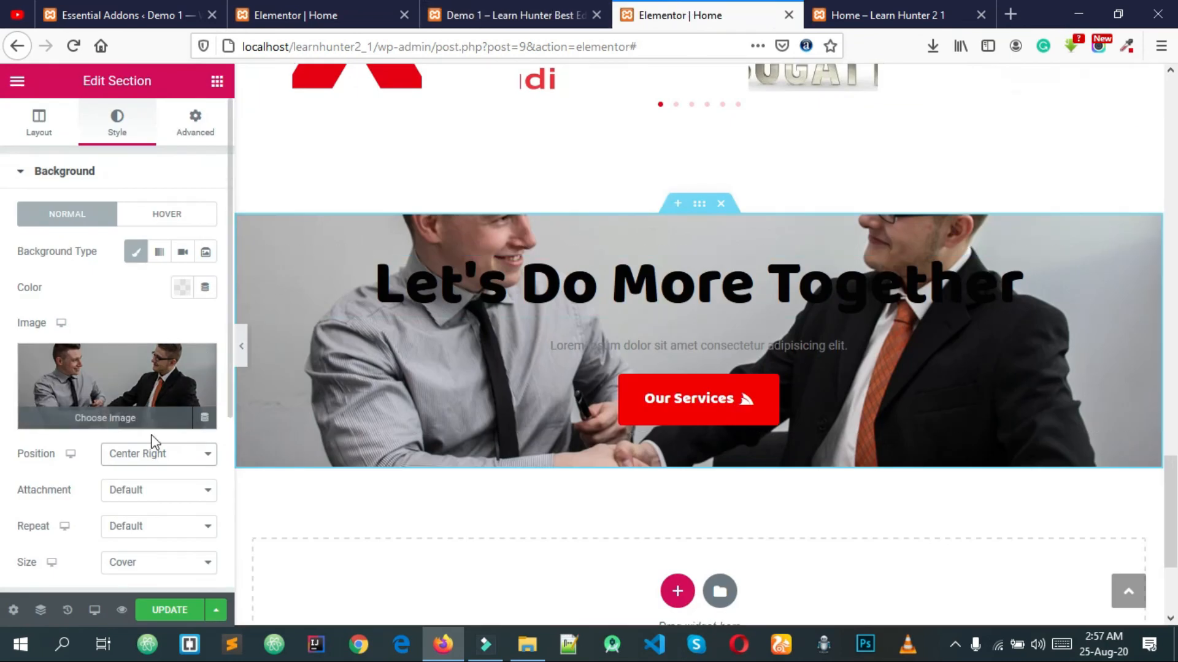
Step: Try the Center Left, Bottom Left and Bottom Right positions for the section's background image
{"action": "left_click", "coordinate": [153, 462]}
{"action": "left_click", "coordinate": [158, 279]}
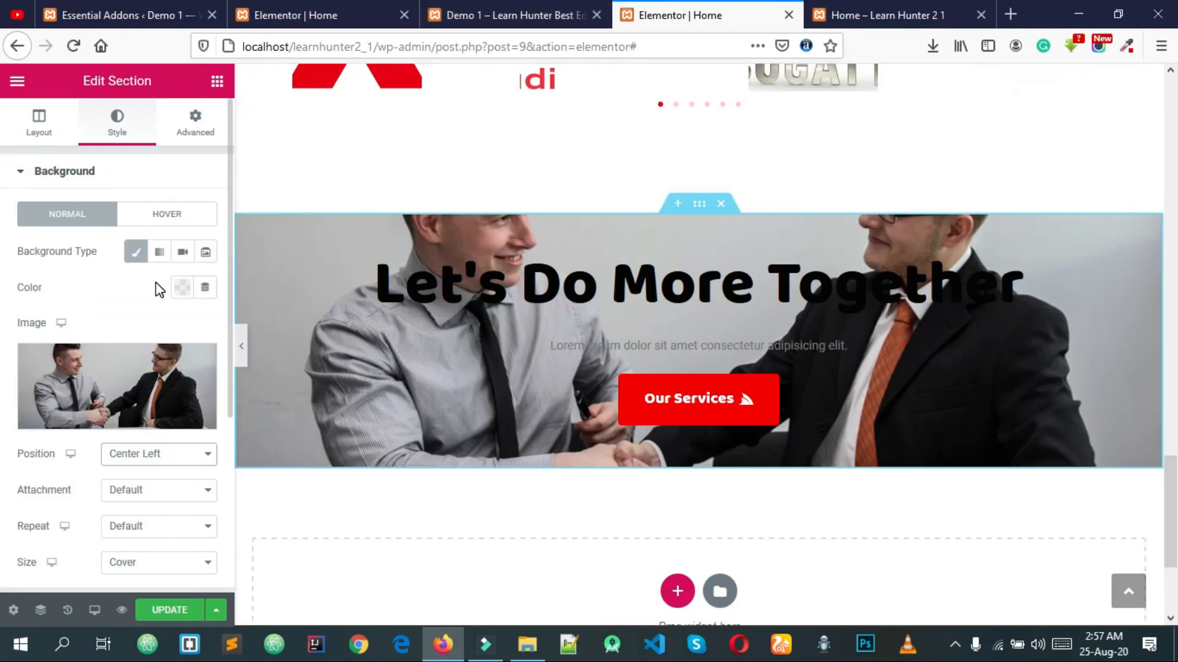
{"action": "left_click", "coordinate": [147, 454]}
{"action": "left_click", "coordinate": [153, 374]}
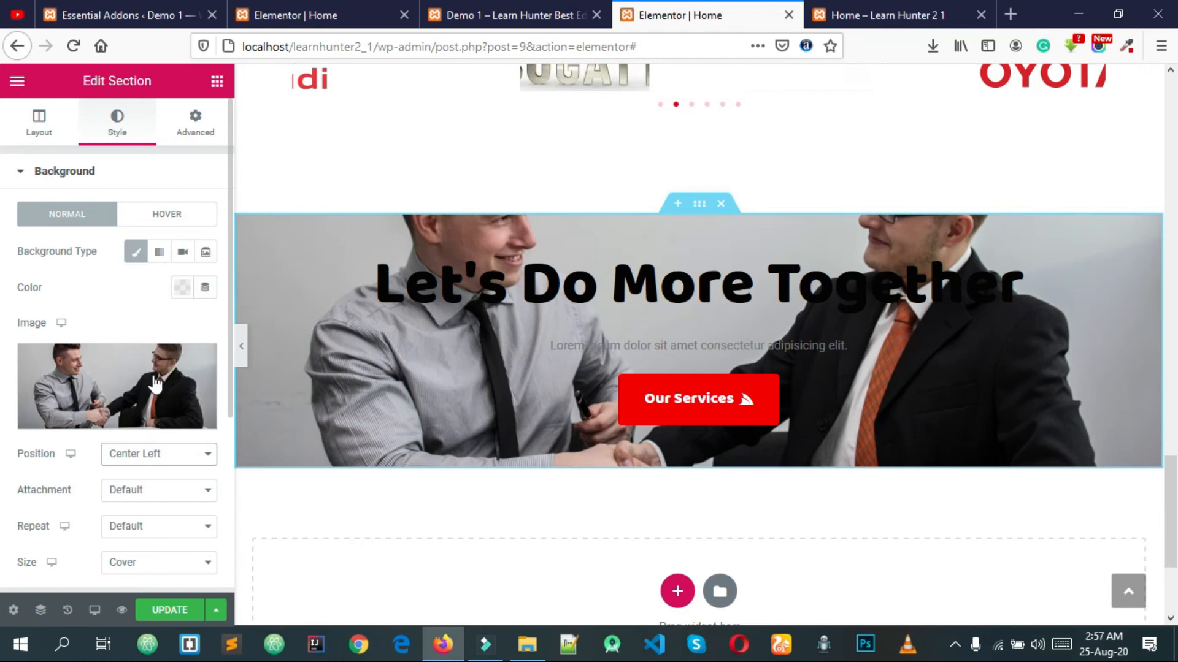
{"action": "left_click", "coordinate": [147, 464]}
{"action": "left_click", "coordinate": [136, 394]}
{"action": "left_click", "coordinate": [135, 457]}
{"action": "left_click", "coordinate": [137, 412]}
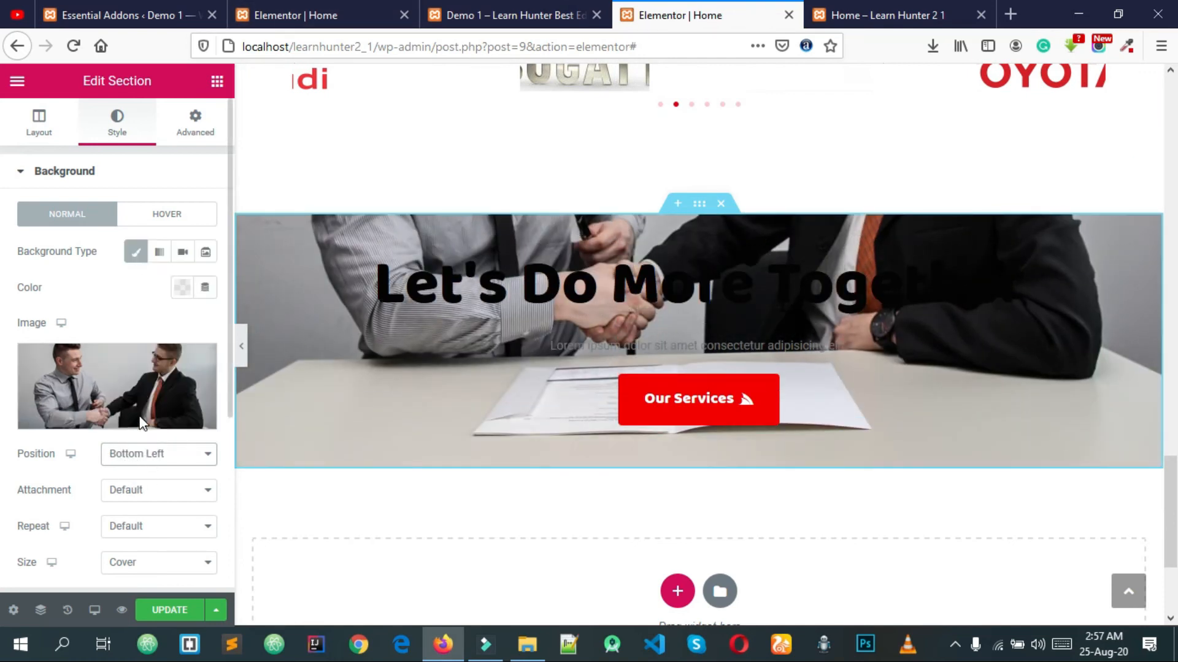
Step: Set the section's background image position to Center Left
{"action": "left_click", "coordinate": [137, 461]}
{"action": "left_click", "coordinate": [142, 279]}
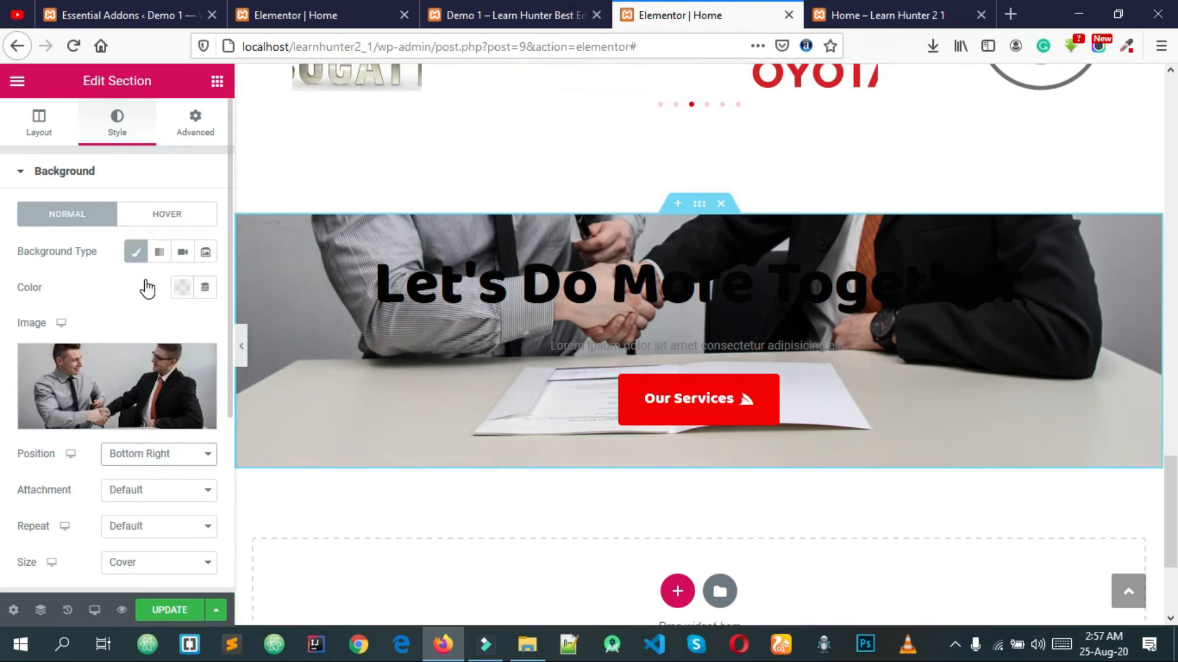
{"action": "scroll", "coordinate": [122, 468], "scroll_direction": "down", "scroll_amount": 1}
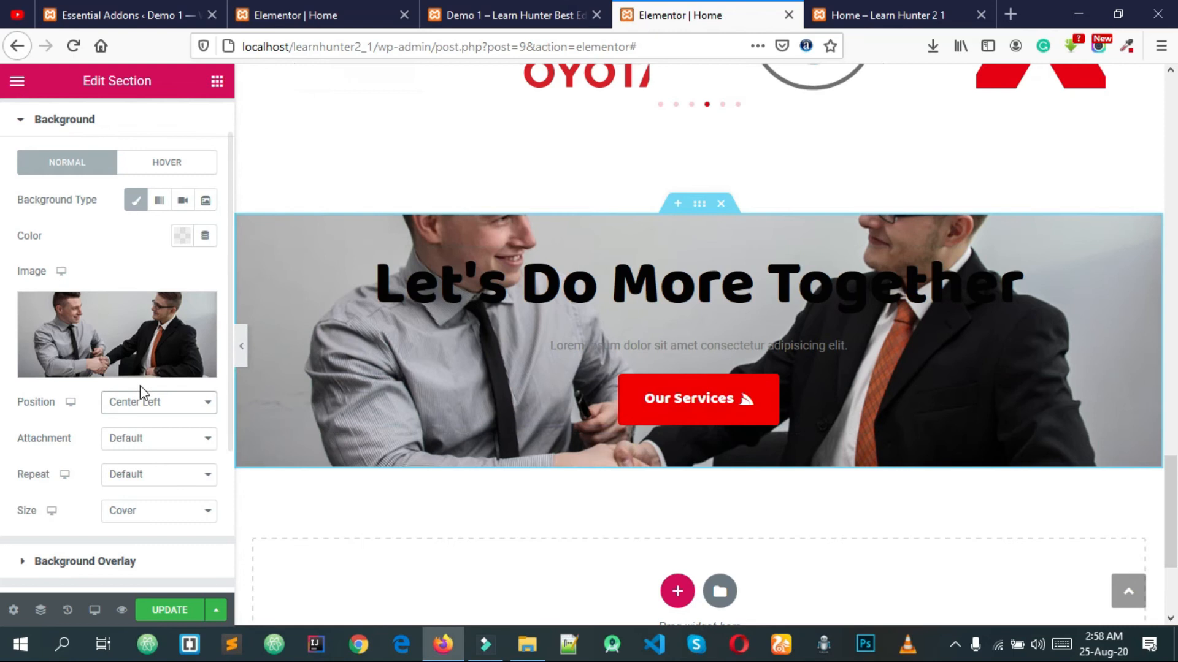
{"action": "left_click", "coordinate": [677, 204]}
{"action": "left_click", "coordinate": [1119, 265]}
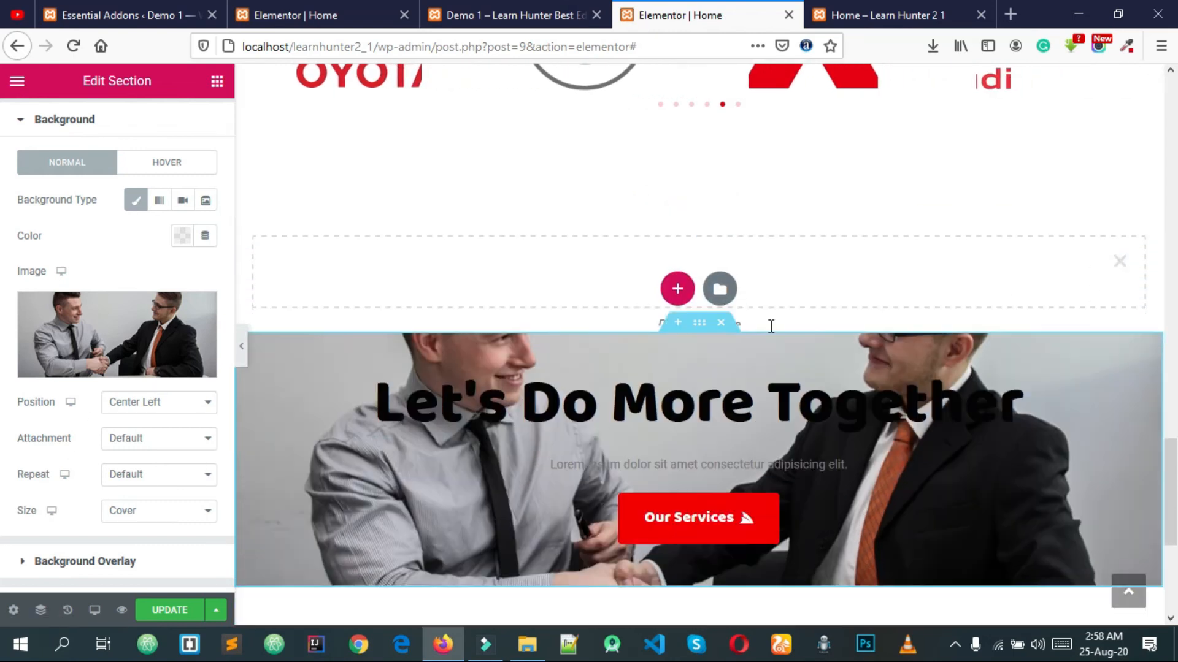
Step: Add a classic background overlay in black to the "Let's Do More Together" section
{"action": "left_click", "coordinate": [45, 120]}
{"action": "left_click", "coordinate": [79, 214]}
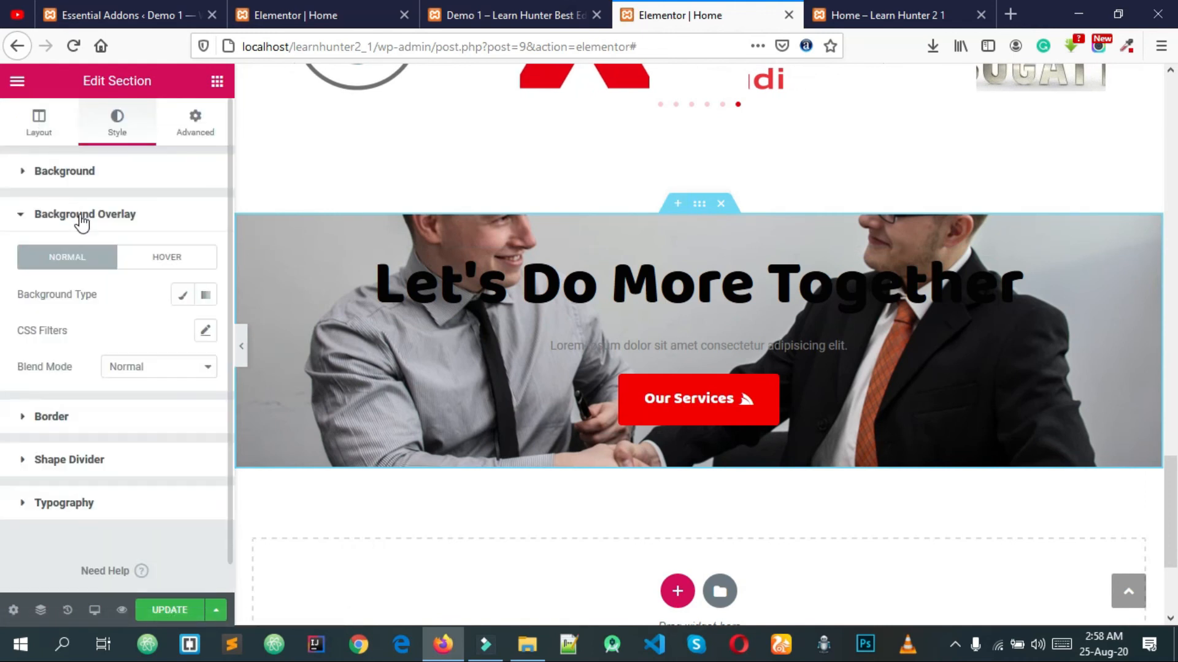
{"action": "left_click", "coordinate": [187, 299]}
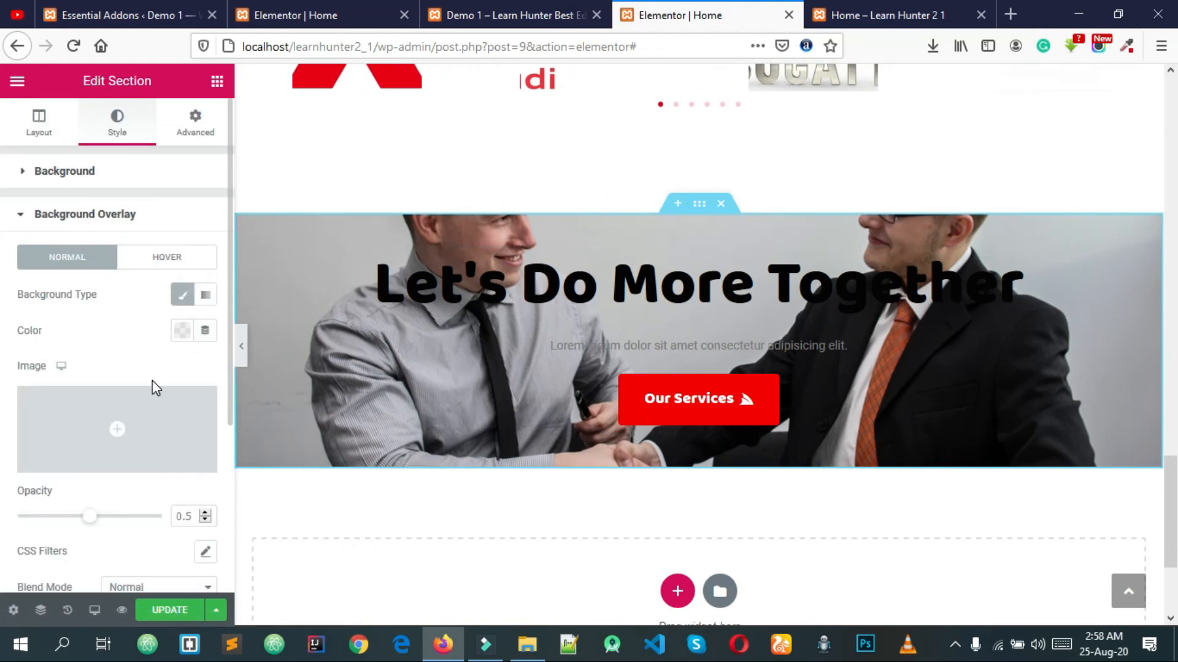
{"action": "left_click", "coordinate": [191, 332]}
{"action": "left_click_drag", "start_coordinate": [113, 441], "coordinate": [98, 519]}
Step: Compare the overlay with the demo page and raise its opacity to 0.71
{"action": "left_click", "coordinate": [515, 15]}
{"action": "left_click", "coordinate": [736, 8]}
{"action": "left_click_drag", "start_coordinate": [95, 521], "coordinate": [120, 516]}
{"action": "left_click", "coordinate": [90, 339]}
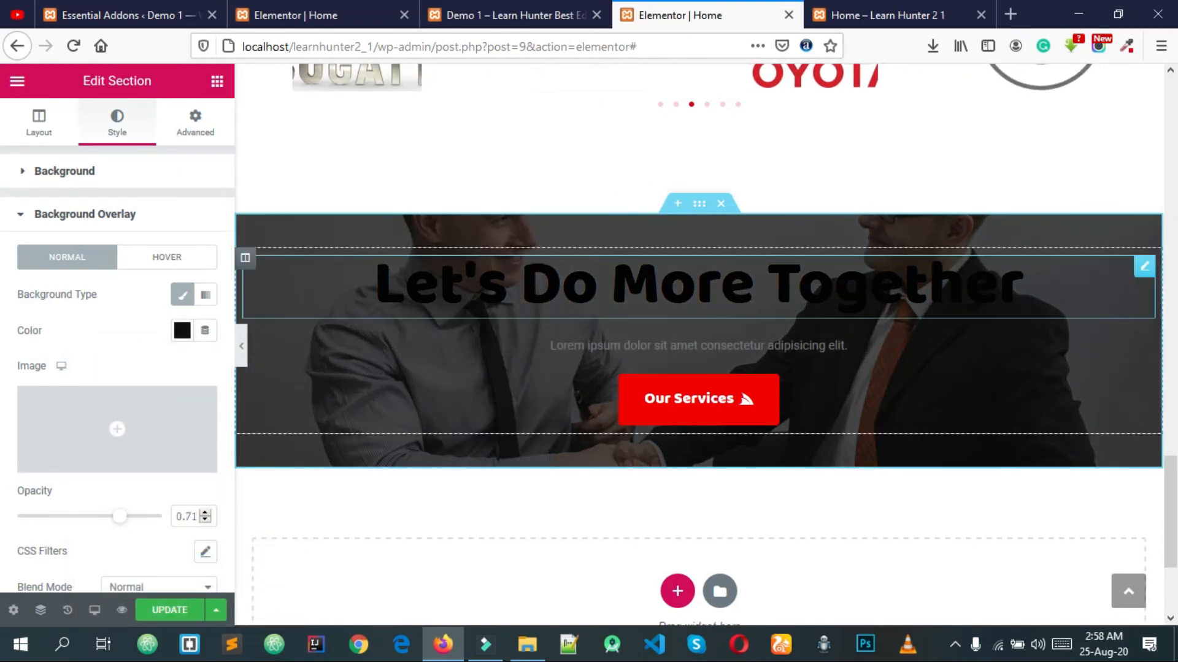
Step: Change the "Let's Do More Together" heading's text color to near-white
{"action": "left_click", "coordinate": [1143, 268]}
{"action": "left_click", "coordinate": [117, 121]}
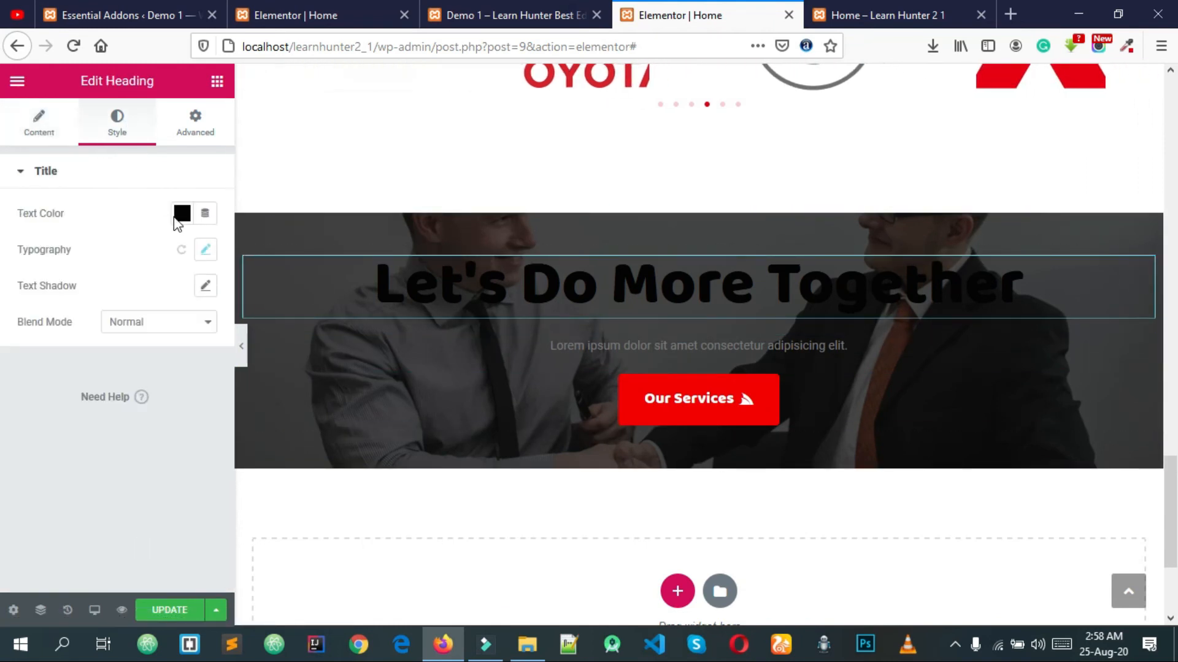
{"action": "left_click", "coordinate": [182, 213]}
{"action": "left_click_drag", "start_coordinate": [162, 292], "coordinate": [13, 282]}
{"action": "left_click", "coordinate": [3, 461]}
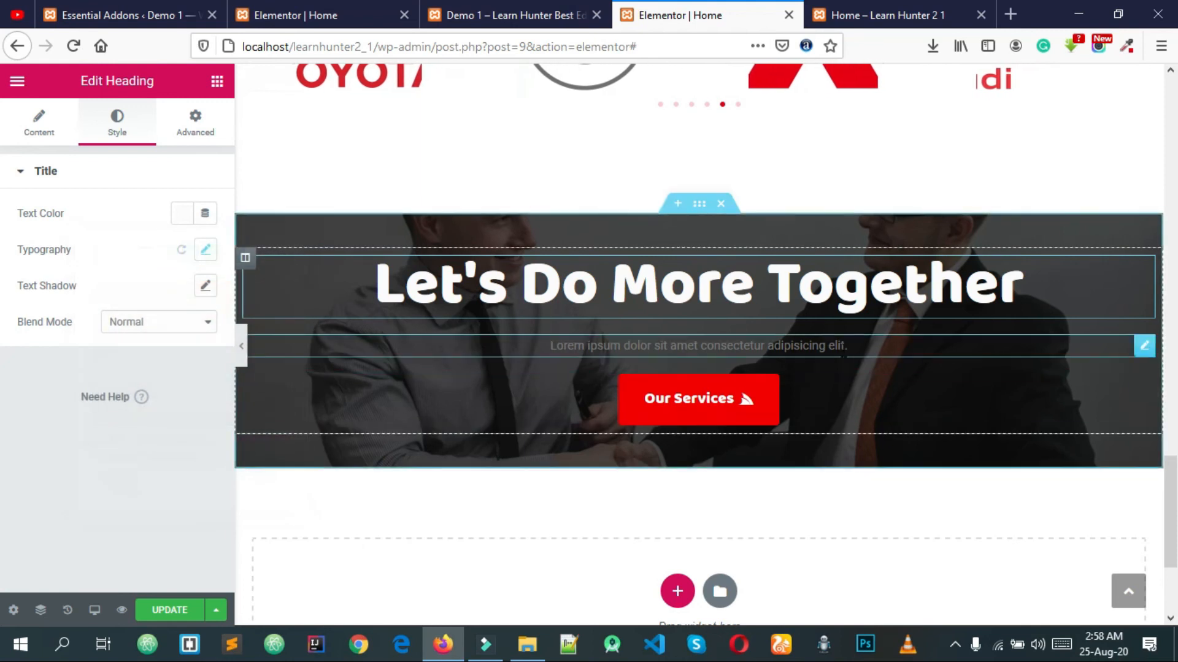
Step: Change the text color of the lorem ipsum paragraph below the heading to white
{"action": "left_click", "coordinate": [945, 345]}
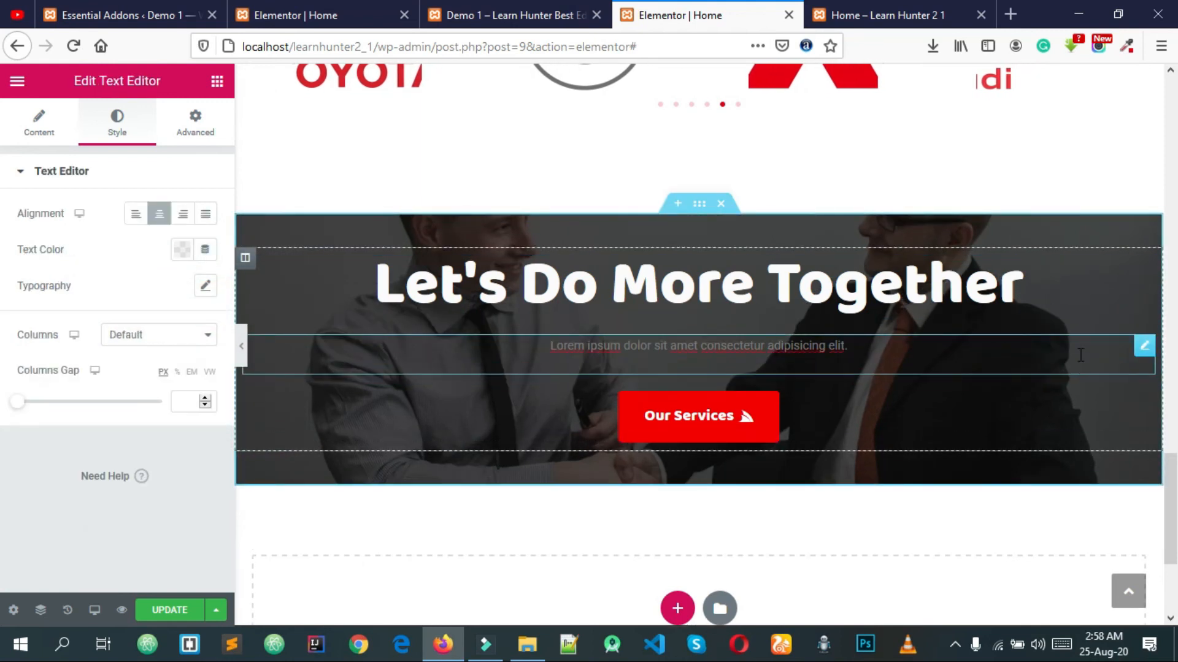
{"action": "left_click", "coordinate": [1141, 349]}
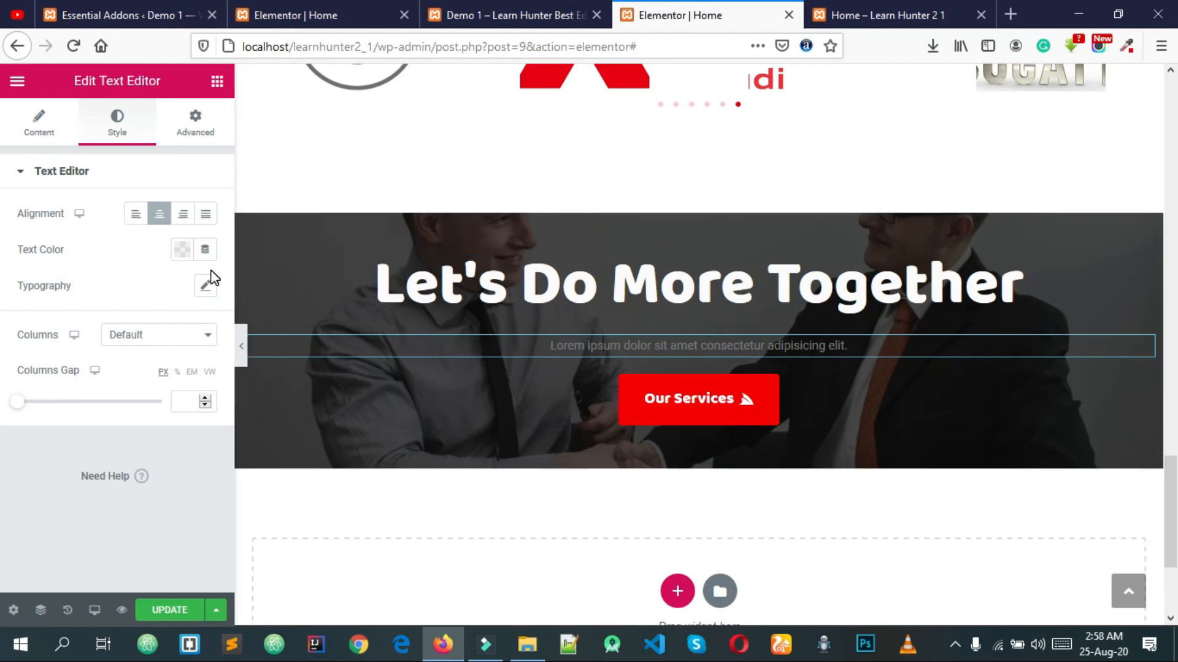
{"action": "left_click", "coordinate": [182, 249]}
{"action": "left_click", "coordinate": [182, 351]}
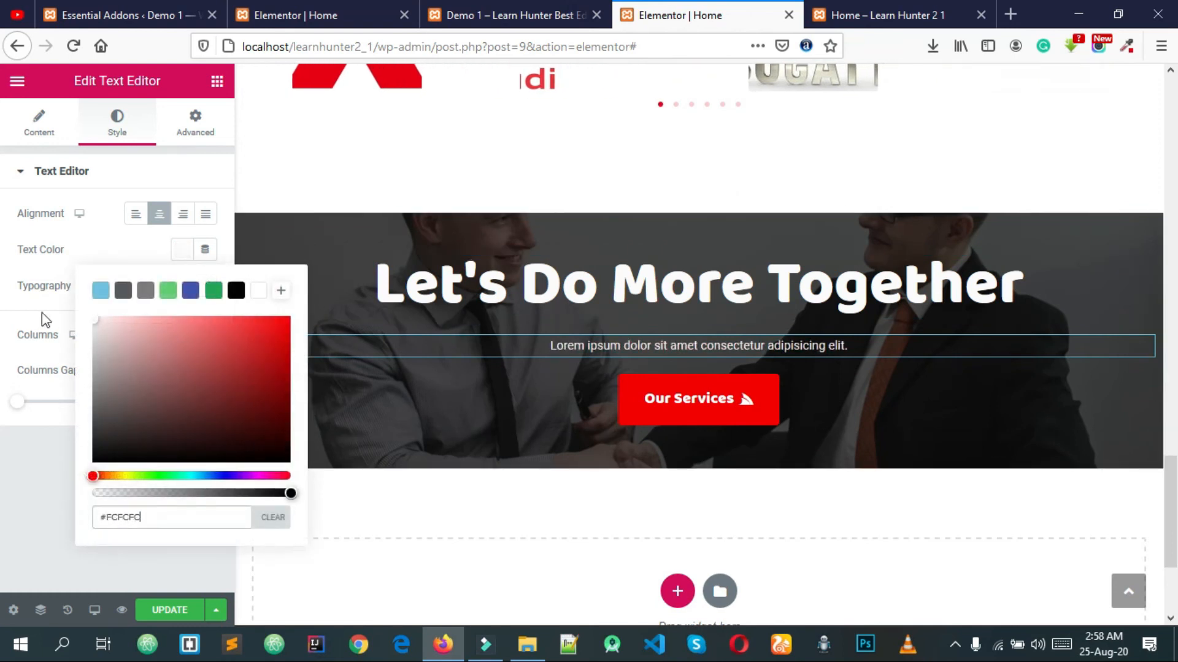
{"action": "left_click", "coordinate": [34, 274]}
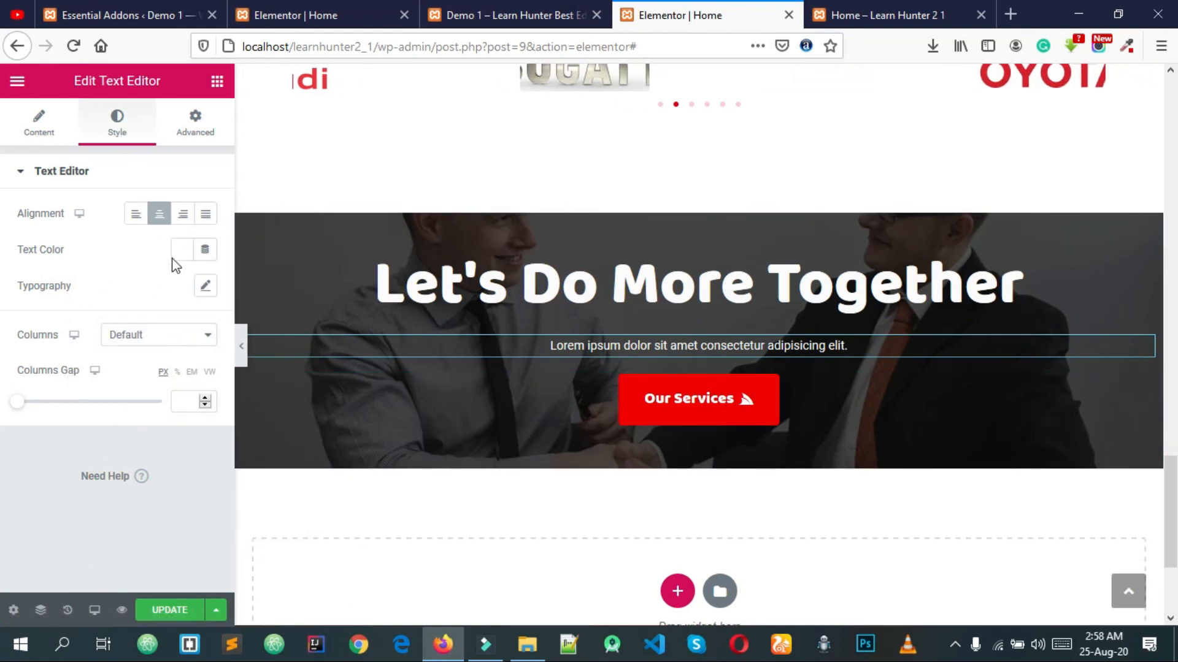
Step: Set the lorem ipsum paragraph's typography to the Poppins family at 14 px
{"action": "left_click", "coordinate": [206, 285]}
{"action": "left_click", "coordinate": [179, 332]}
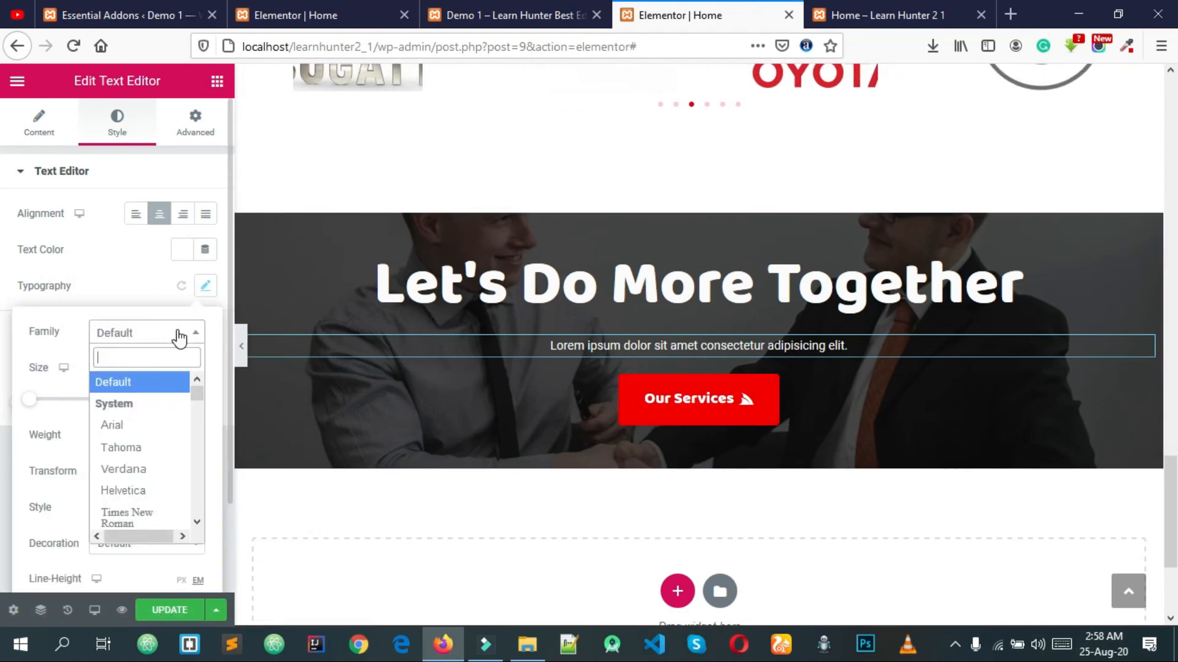
{"action": "type", "text": "pop"}
{"action": "key", "text": "Return"}
{"action": "left_click", "coordinate": [119, 271]}
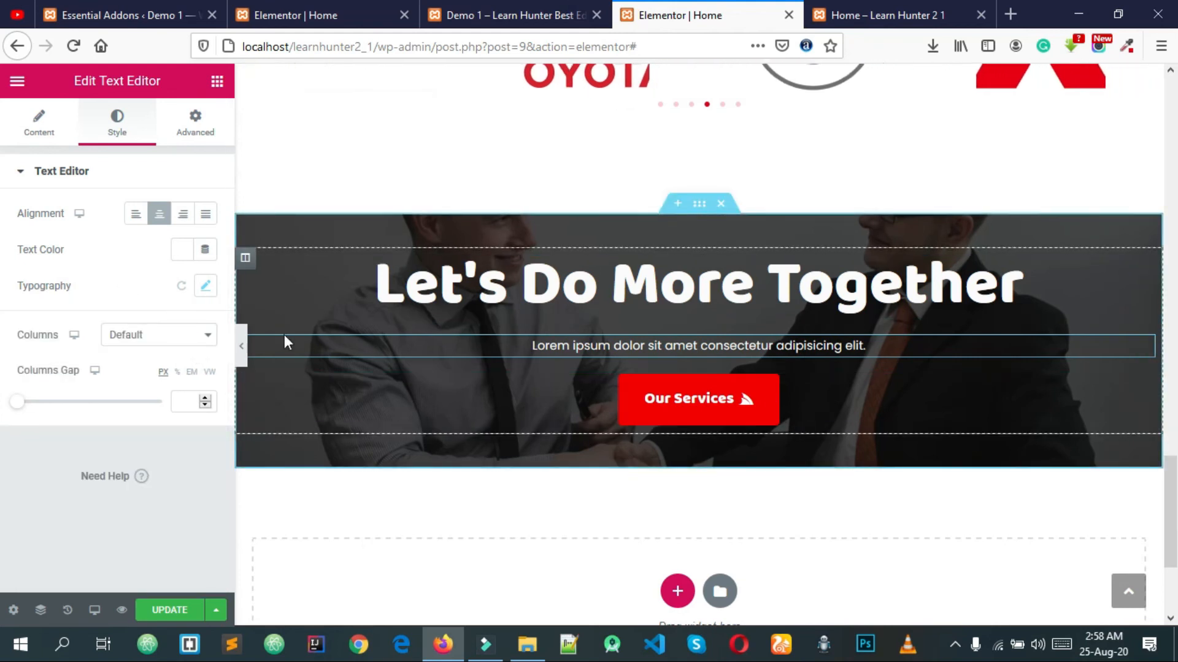
{"action": "left_click", "coordinate": [205, 286]}
{"action": "type", "text": "14"}
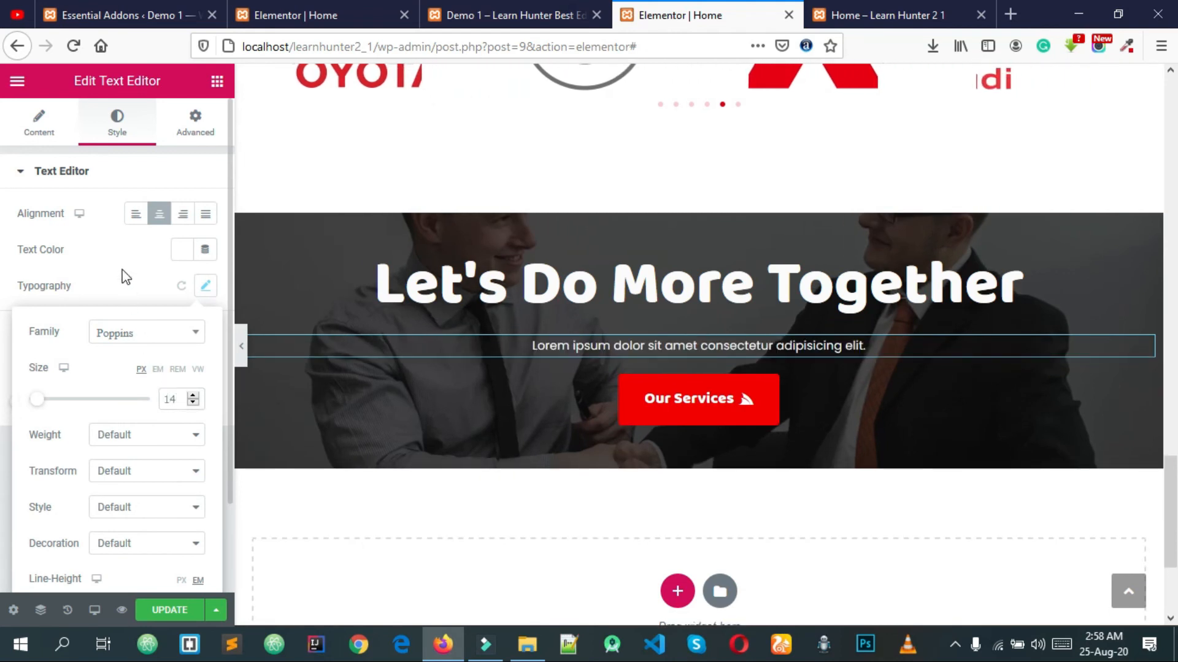
{"action": "left_click", "coordinate": [126, 277]}
Step: Change the text of the button in the "Let's Do More Together" section to "Our Contact"
{"action": "left_click", "coordinate": [720, 416]}
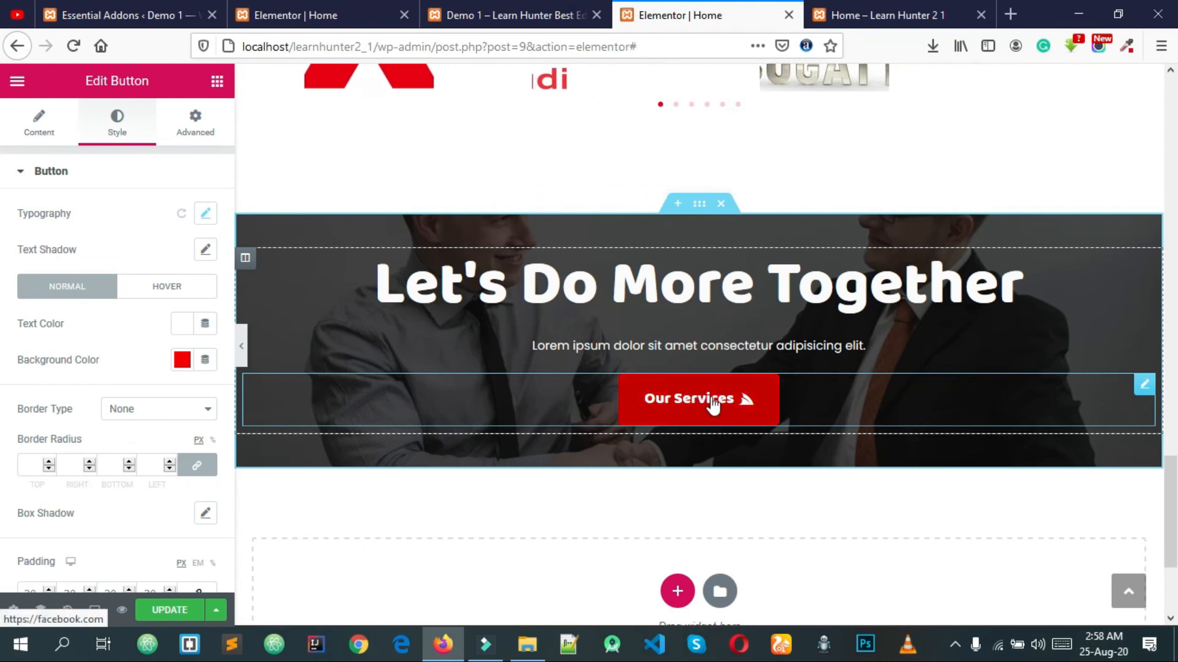
{"action": "scroll", "coordinate": [147, 420], "scroll_direction": "down", "scroll_amount": 4}
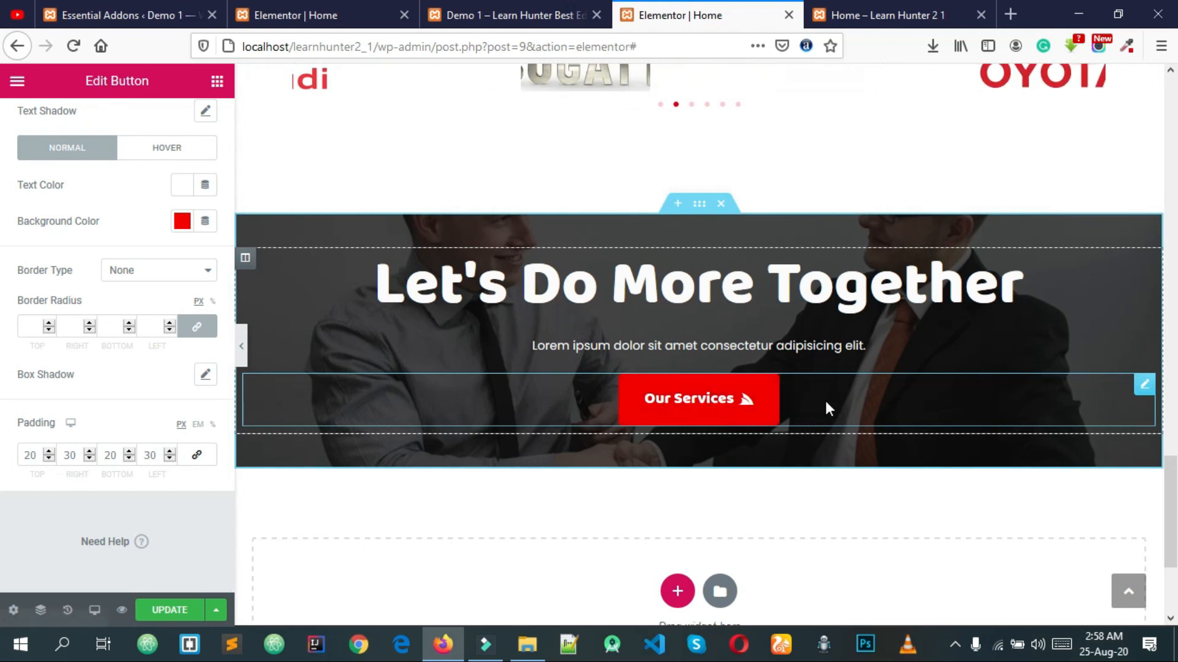
{"action": "scroll", "coordinate": [105, 328], "scroll_direction": "up", "scroll_amount": 5}
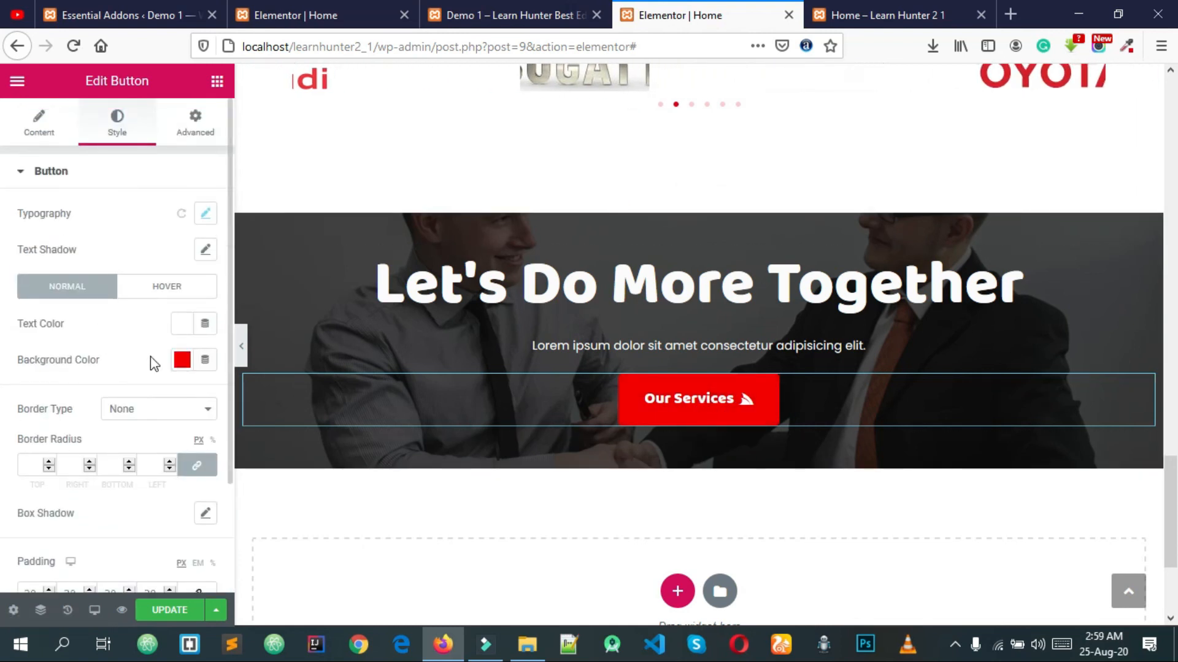
{"action": "left_click", "coordinate": [40, 125]}
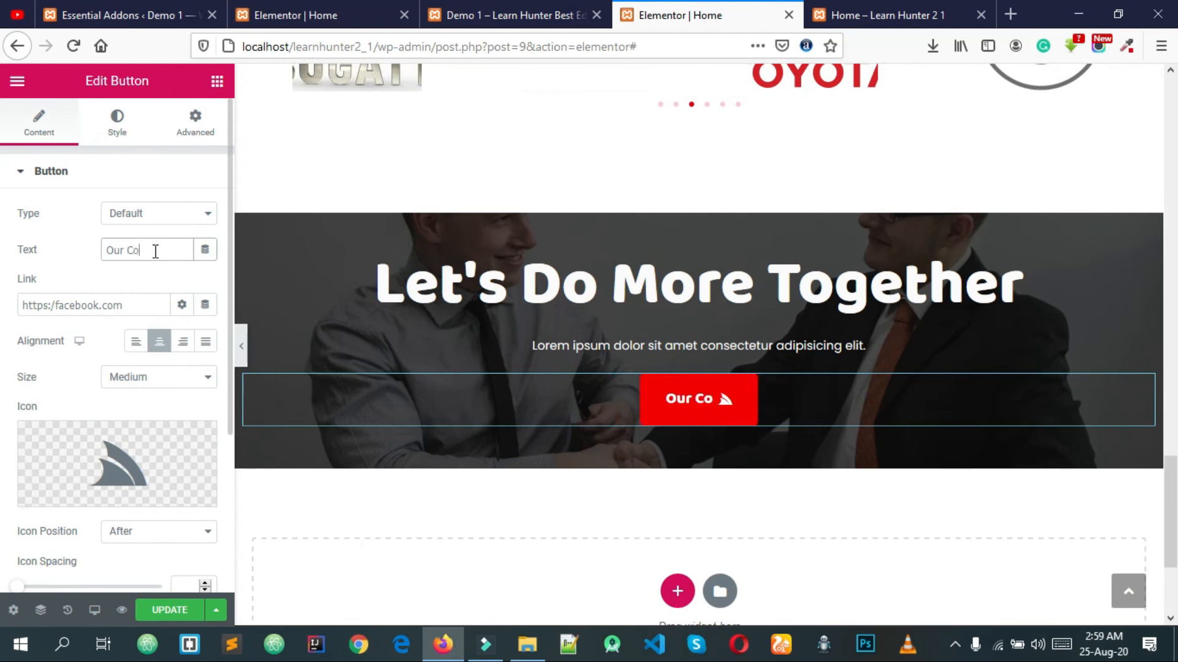
{"action": "type", "text": "ntact"}
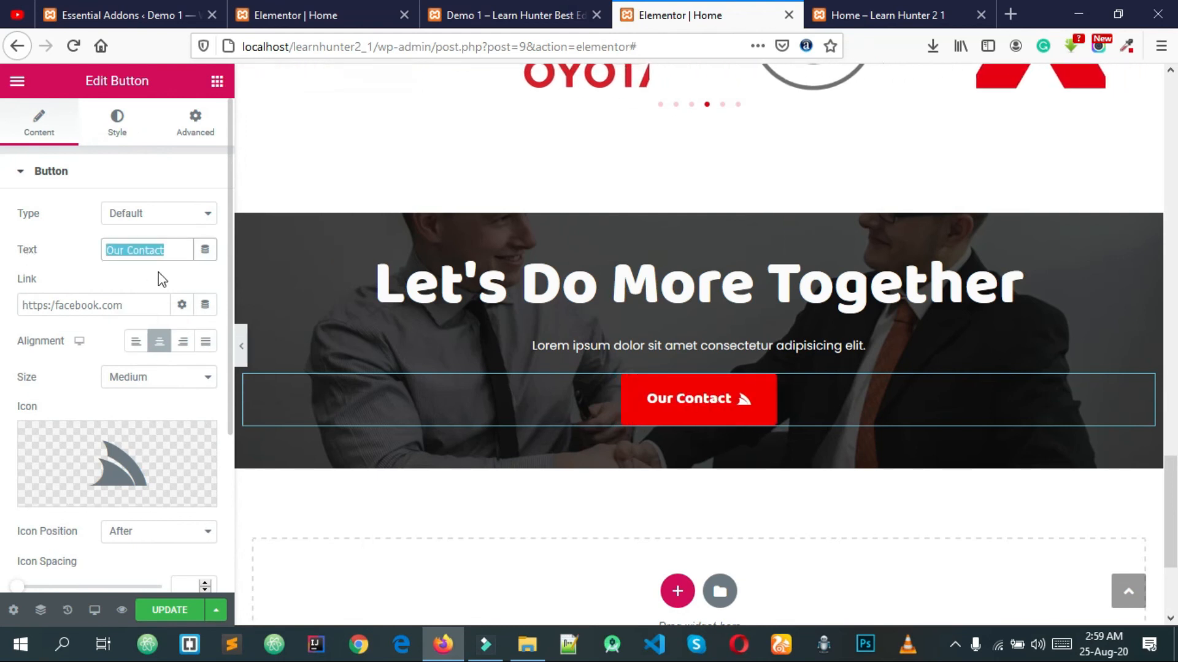
{"action": "triple_click", "coordinate": [118, 251]}
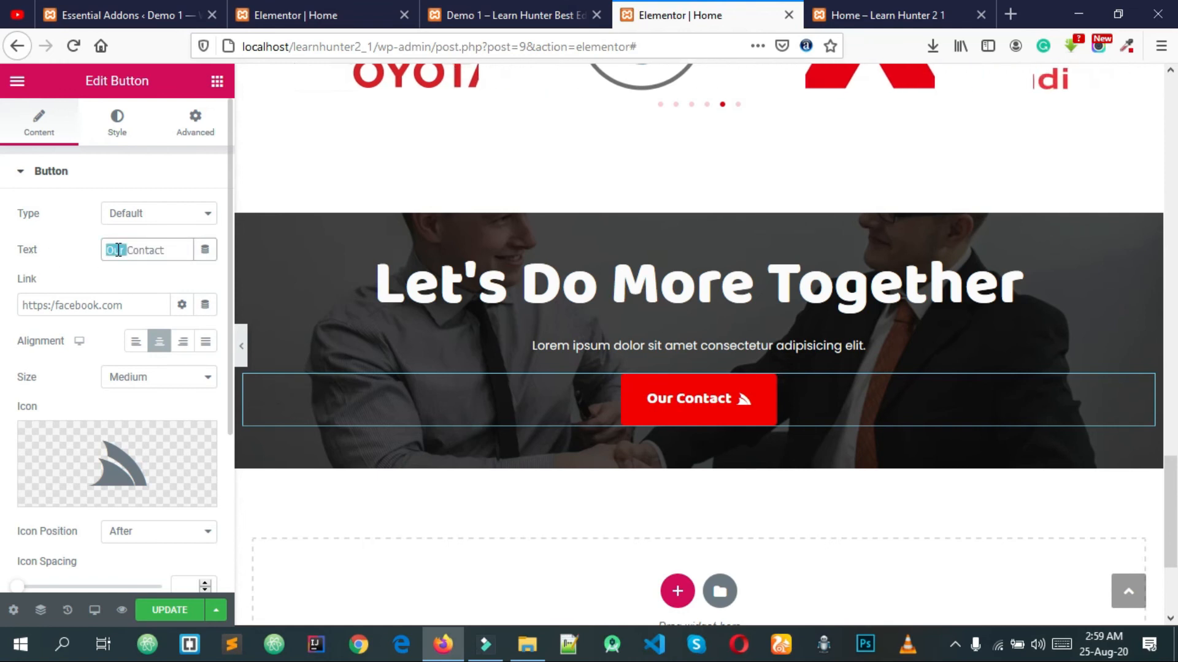
{"action": "left_click", "coordinate": [155, 251]}
{"action": "left_click", "coordinate": [61, 252]}
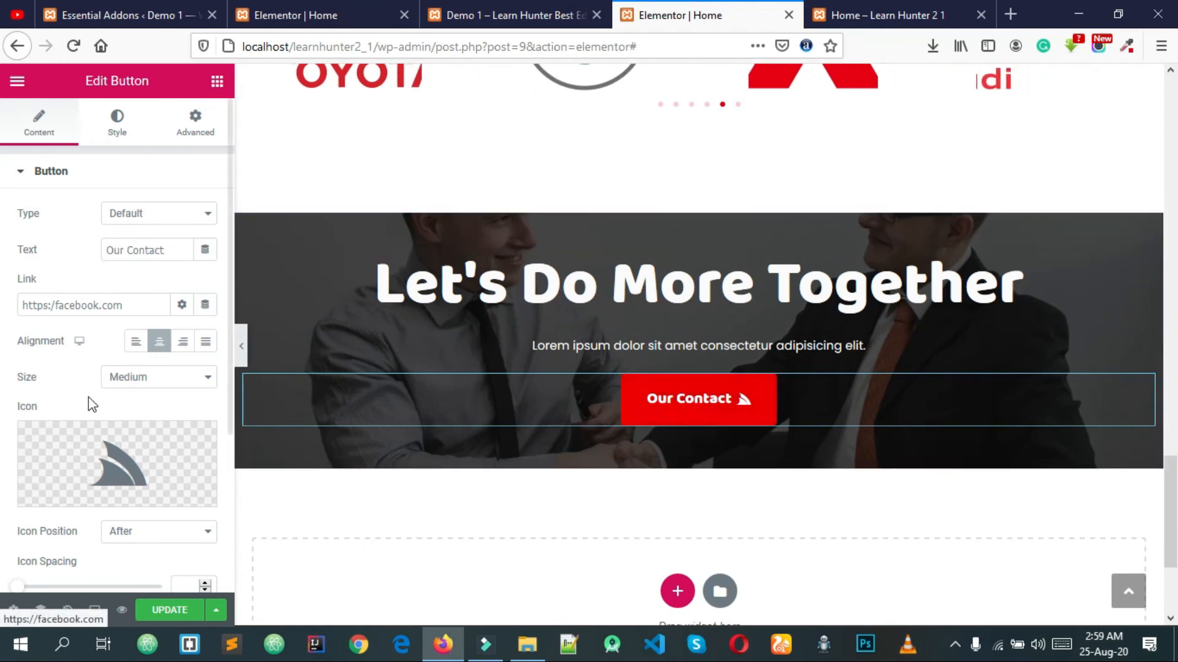
Step: Check the contact button's link, look at the hero section's buttons for comparison, and update the page
{"action": "left_click_drag", "start_coordinate": [137, 310], "coordinate": [11, 298]}
{"action": "left_click", "coordinate": [85, 301]}
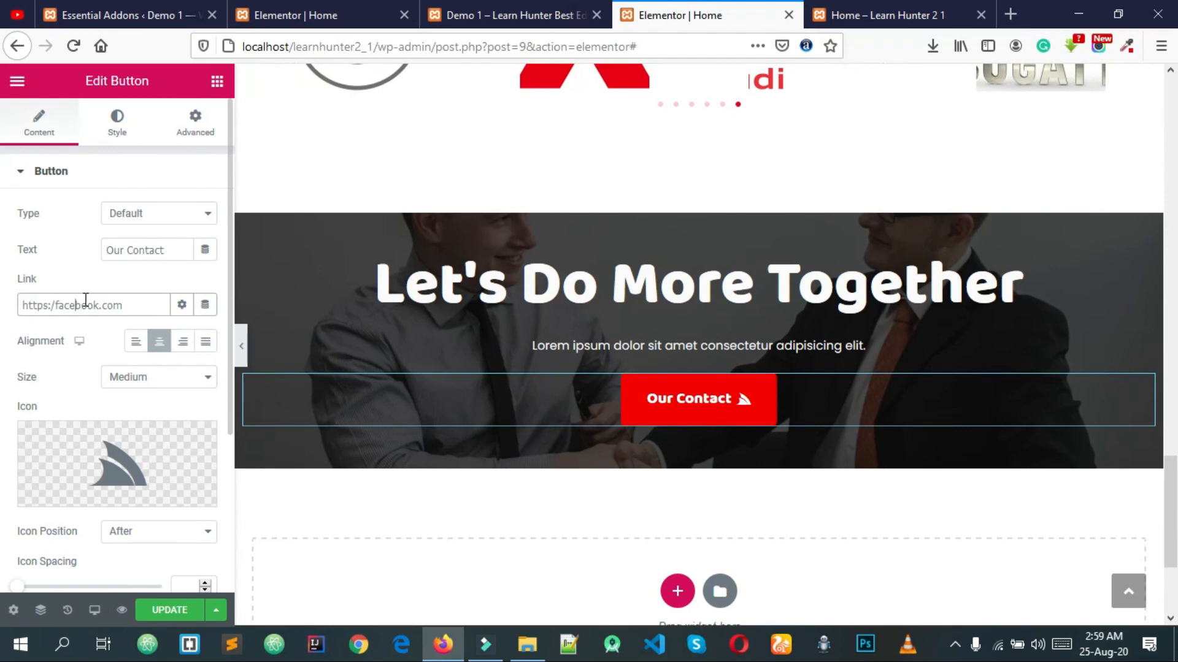
{"action": "left_click_drag", "start_coordinate": [106, 303], "coordinate": [108, 304]}
{"action": "scroll", "coordinate": [565, 378], "scroll_direction": "up", "scroll_amount": 20}
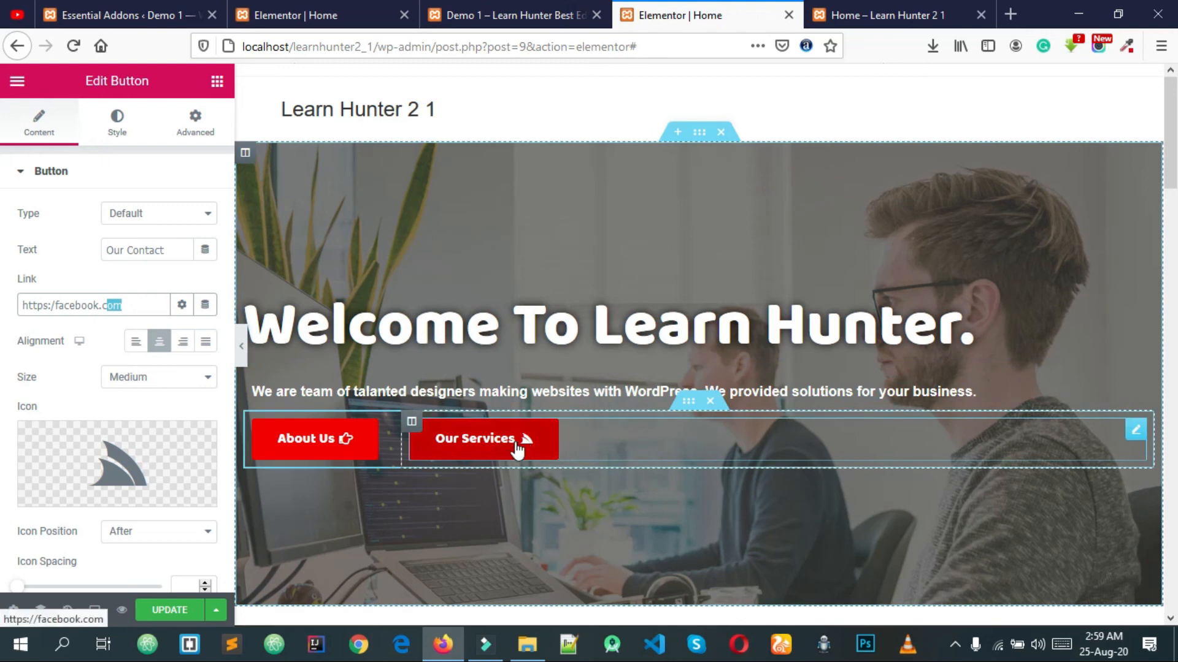
{"action": "scroll", "coordinate": [517, 450], "scroll_direction": "down", "scroll_amount": 20}
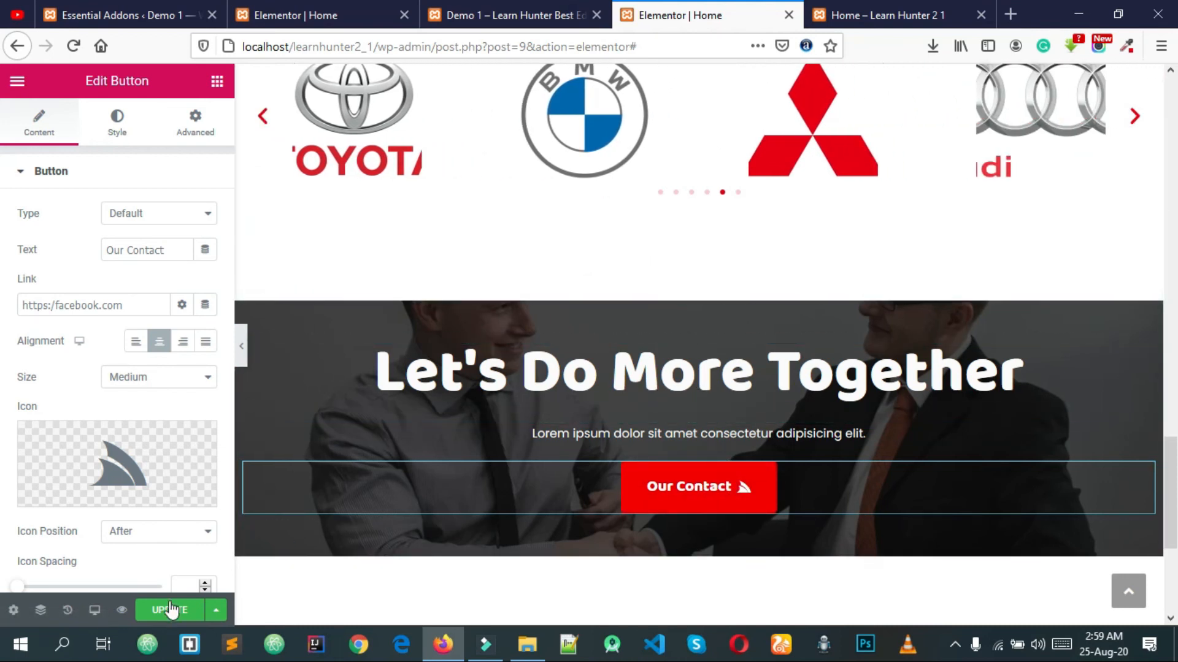
Step: Give the "Why Choose Us" section a classic background in light grey #EDEDED
{"action": "scroll", "coordinate": [699, 494], "scroll_direction": "up", "scroll_amount": 10}
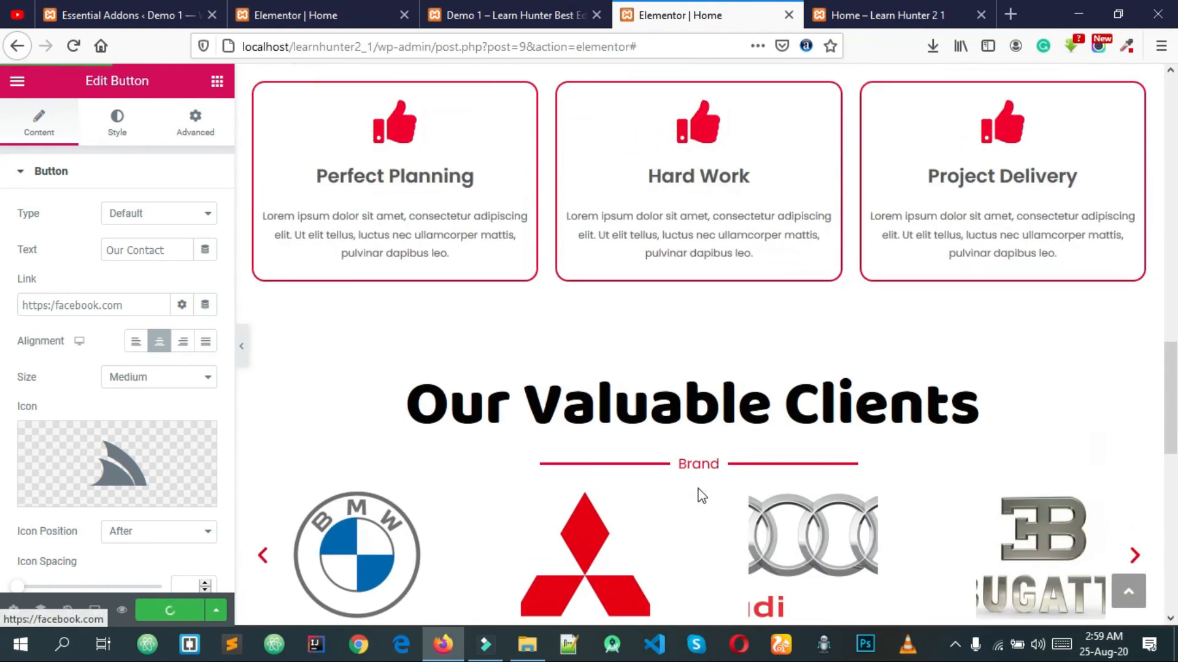
{"action": "scroll", "coordinate": [692, 526], "scroll_direction": "up", "scroll_amount": 10}
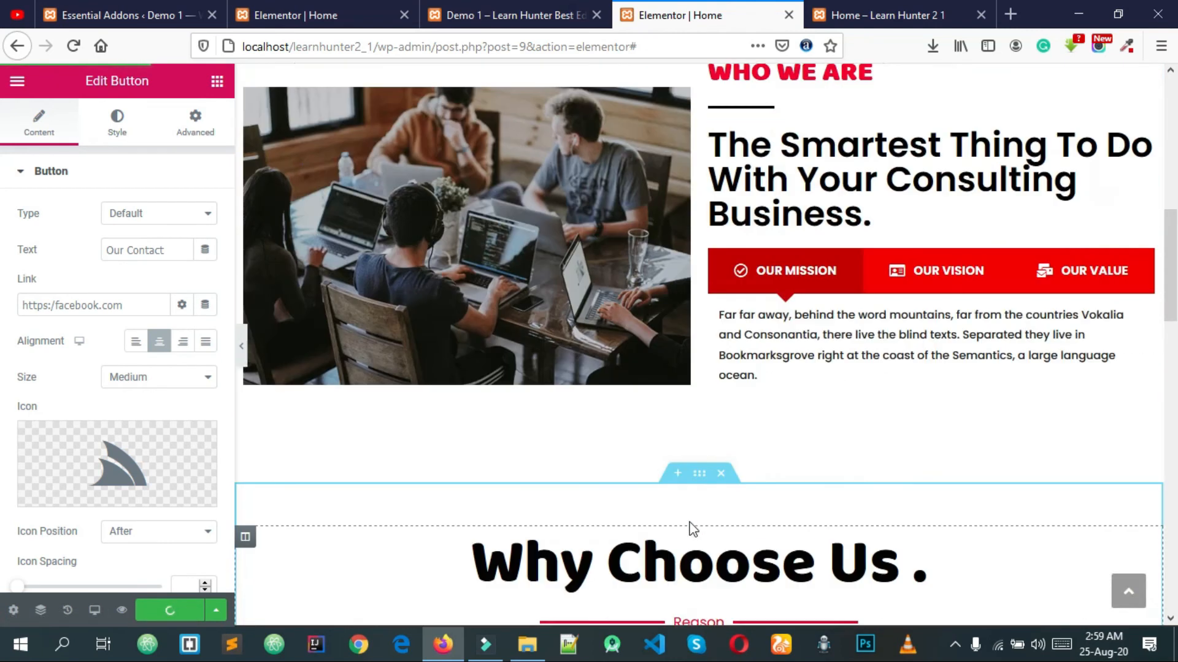
{"action": "scroll", "coordinate": [691, 526], "scroll_direction": "down", "scroll_amount": 7}
{"action": "scroll", "coordinate": [699, 441], "scroll_direction": "down", "scroll_amount": 7}
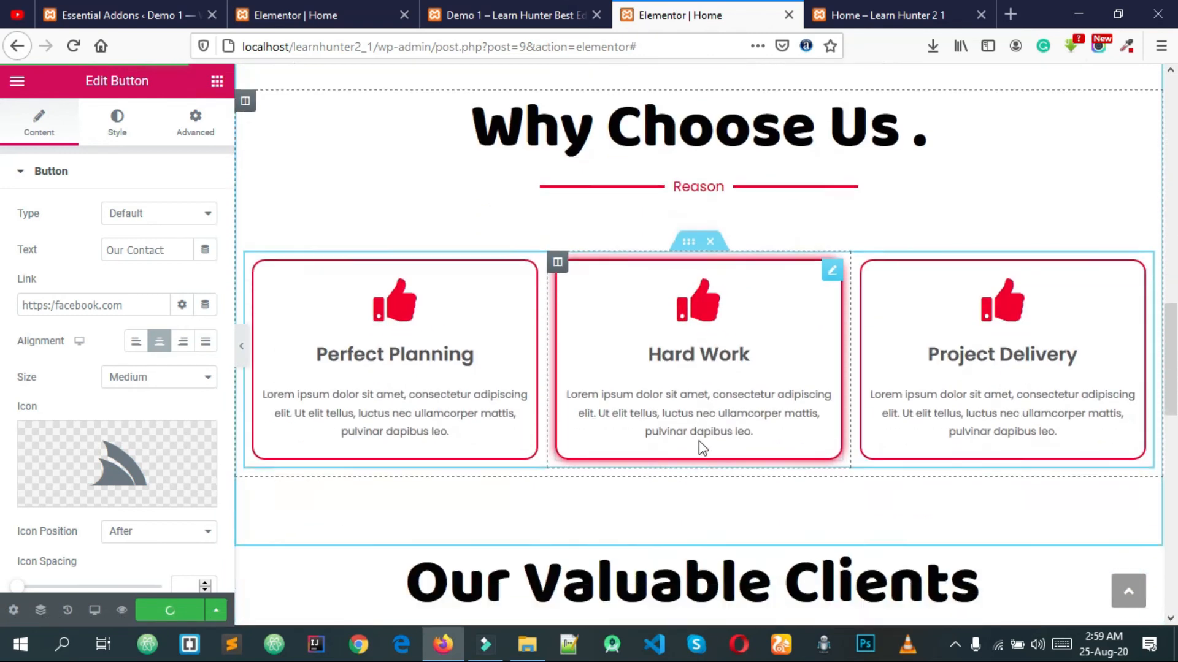
{"action": "scroll", "coordinate": [680, 467], "scroll_direction": "down", "scroll_amount": 3}
{"action": "scroll", "coordinate": [724, 331], "scroll_direction": "up", "scroll_amount": 7}
{"action": "scroll", "coordinate": [706, 362], "scroll_direction": "up", "scroll_amount": 3}
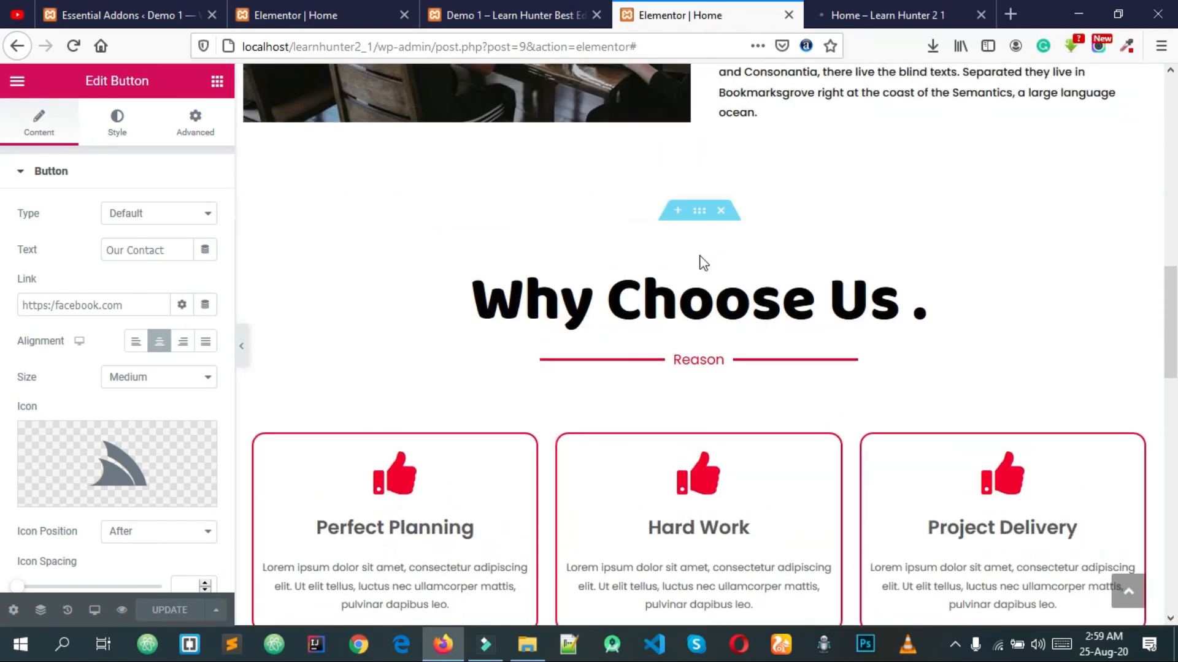
{"action": "left_click", "coordinate": [700, 210]}
{"action": "scroll", "coordinate": [698, 216], "scroll_direction": "down", "scroll_amount": 3}
{"action": "scroll", "coordinate": [697, 216], "scroll_direction": "up", "scroll_amount": 3}
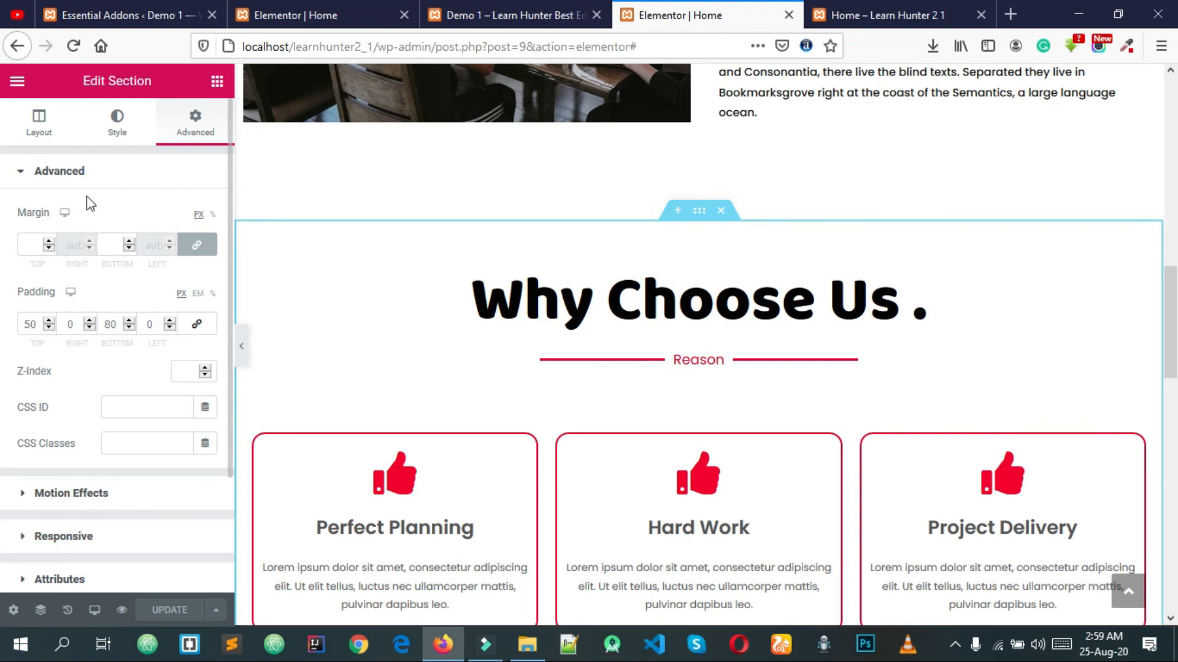
{"action": "left_click", "coordinate": [91, 175]}
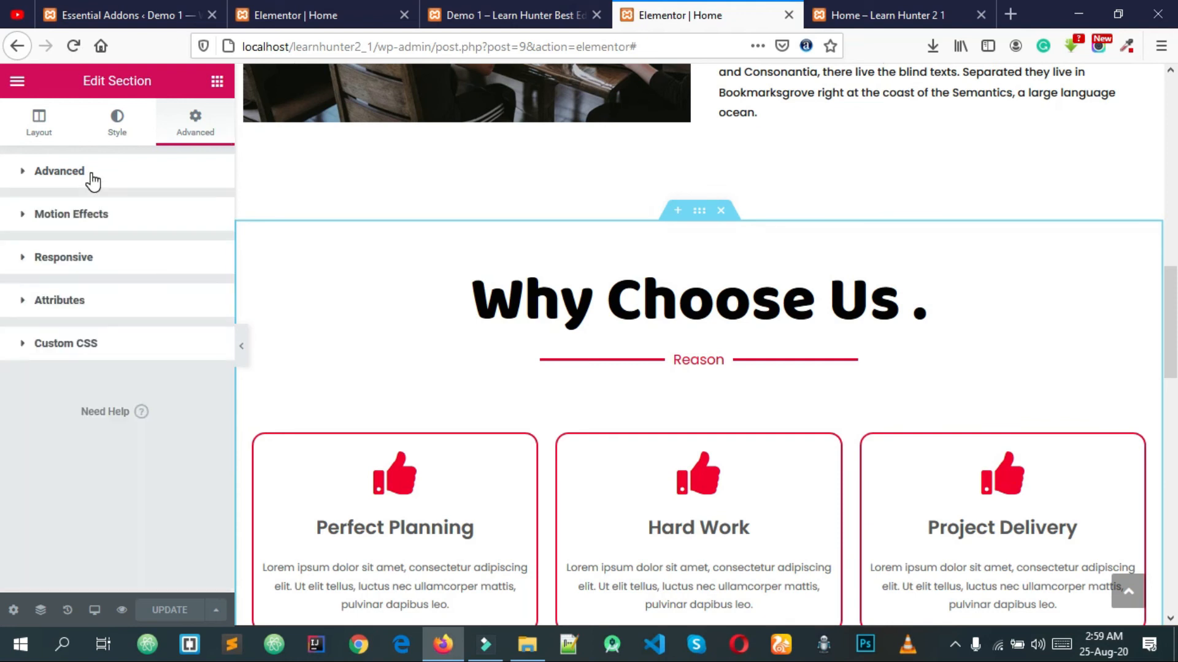
{"action": "left_click", "coordinate": [120, 118]}
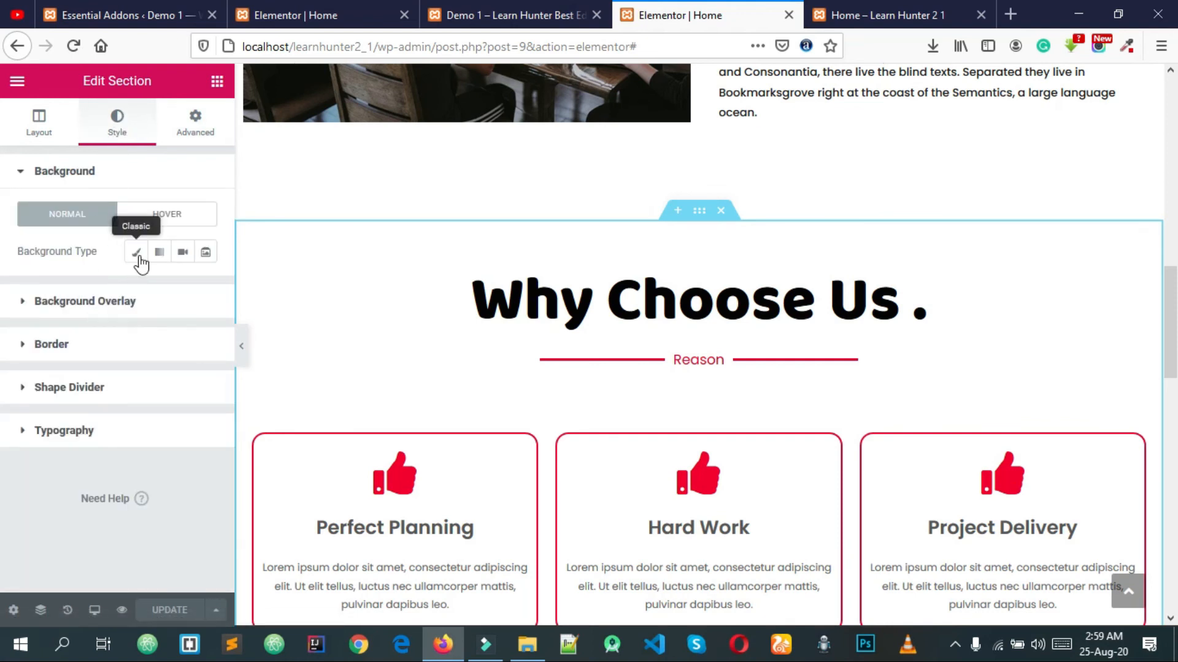
{"action": "left_click", "coordinate": [136, 252]}
{"action": "left_click", "coordinate": [182, 287]}
{"action": "mouse_move", "coordinate": [150, 389]}
{"action": "left_mouse_down"}
{"action": "mouse_move", "coordinate": [79, 380]}
{"action": "mouse_move", "coordinate": [85, 364]}
{"action": "left_mouse_up"}
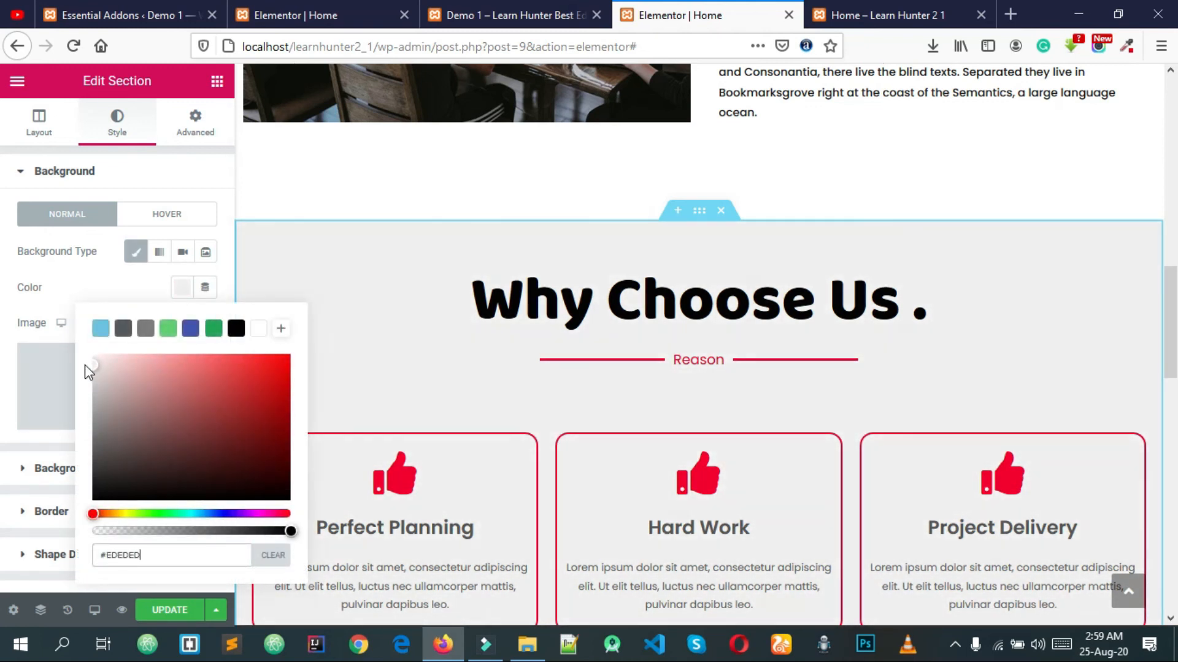
{"action": "left_click", "coordinate": [557, 271]}
Step: Duplicate the spacer below the brand logo carousel and move the copy above the "Our Valuable Clients" heading
{"action": "scroll", "coordinate": [771, 303], "scroll_direction": "down", "scroll_amount": 8}
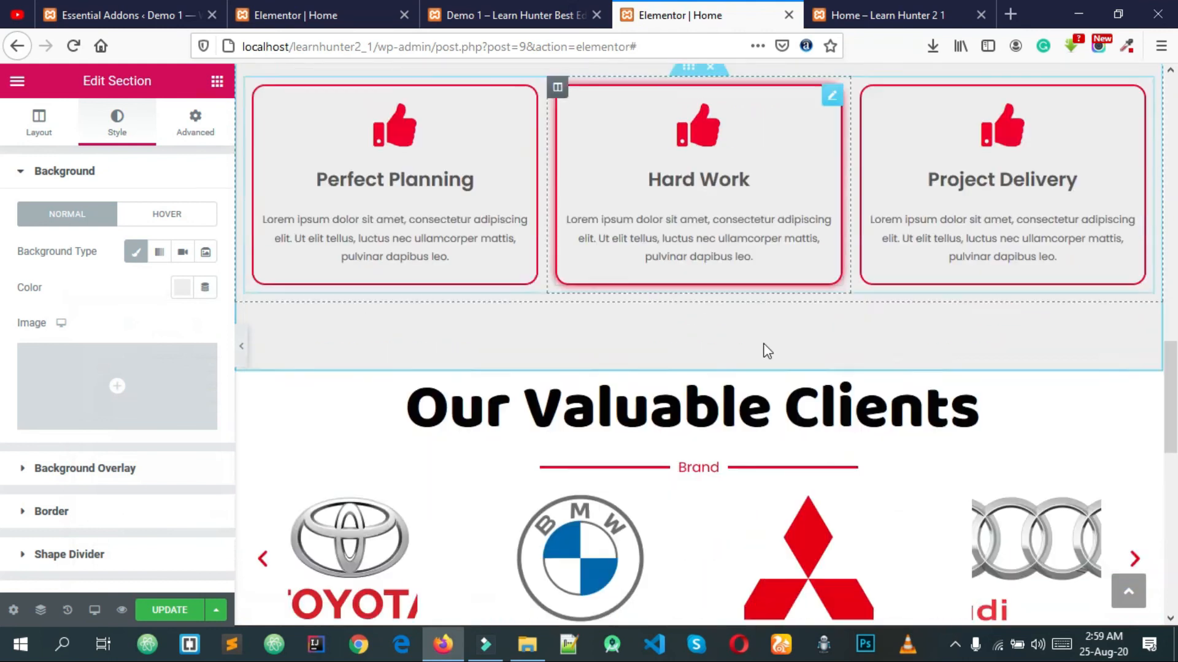
{"action": "scroll", "coordinate": [697, 370], "scroll_direction": "up", "scroll_amount": 4}
{"action": "scroll", "coordinate": [696, 372], "scroll_direction": "down", "scroll_amount": 1}
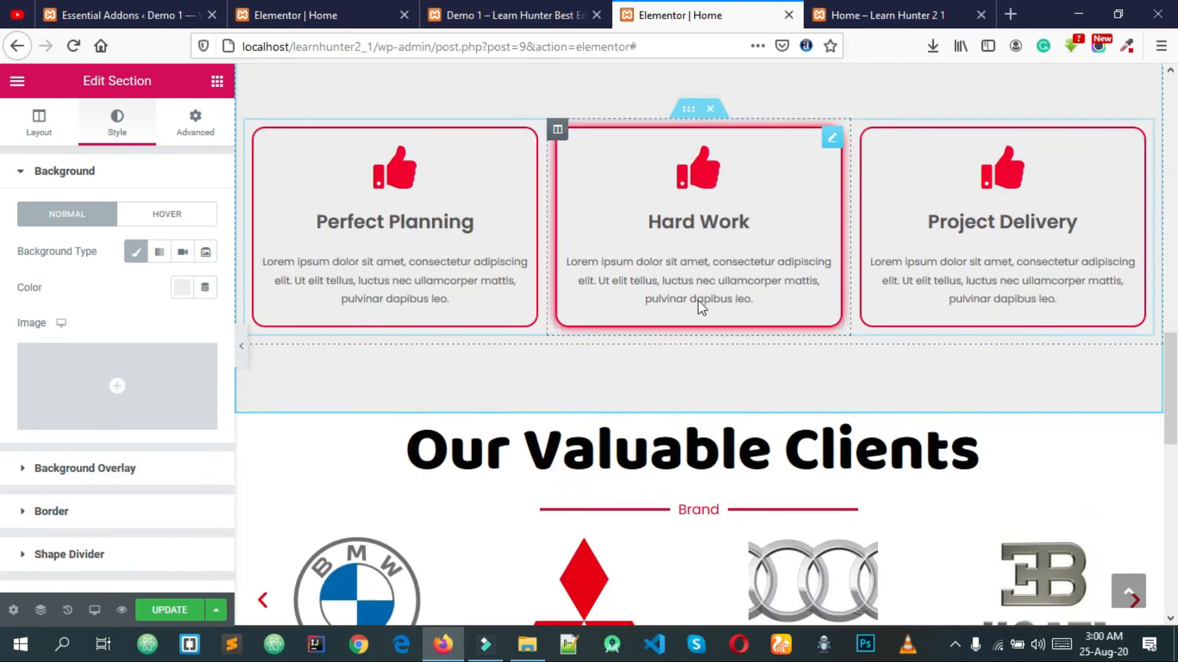
{"action": "scroll", "coordinate": [697, 393], "scroll_direction": "down", "scroll_amount": 5}
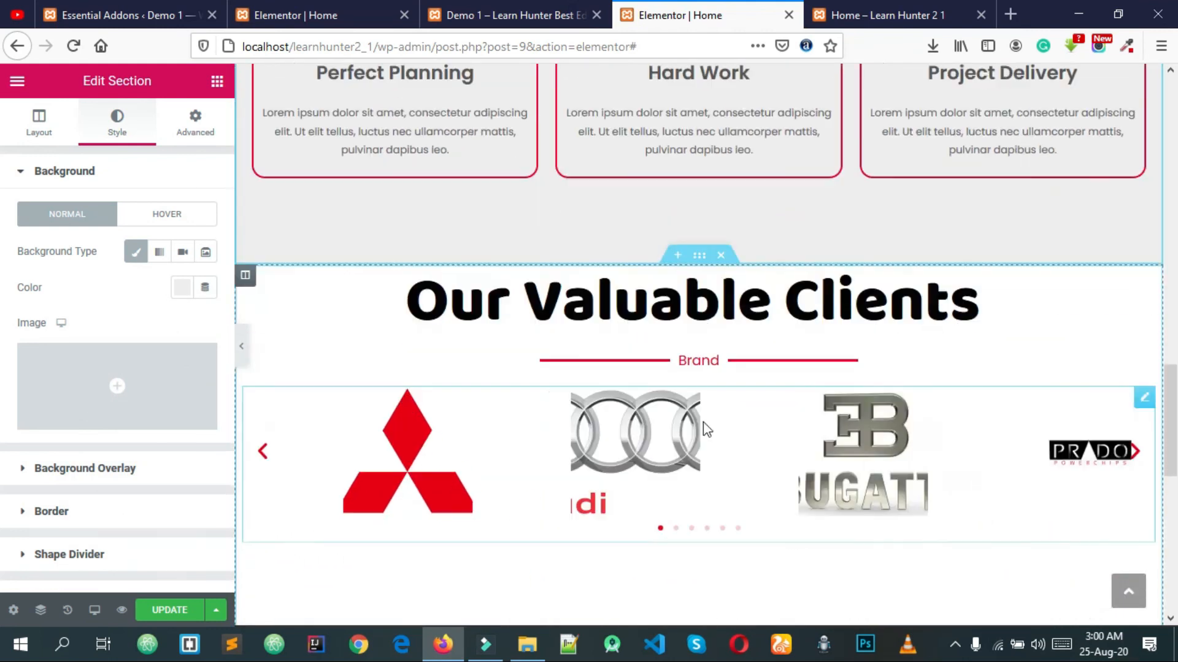
{"action": "right_click", "coordinate": [638, 339]}
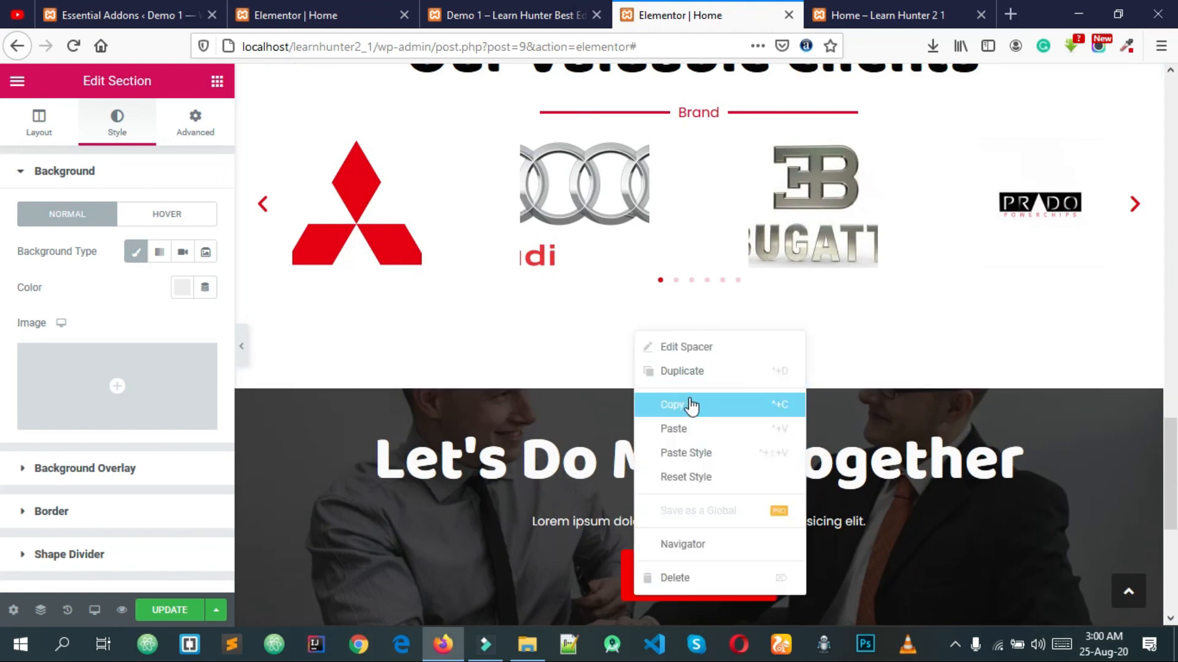
{"action": "left_click", "coordinate": [686, 406]}
{"action": "left_click_drag", "start_coordinate": [1144, 321], "coordinate": [650, 292]}
{"action": "scroll", "coordinate": [839, 200], "scroll_direction": "up", "scroll_amount": 4}
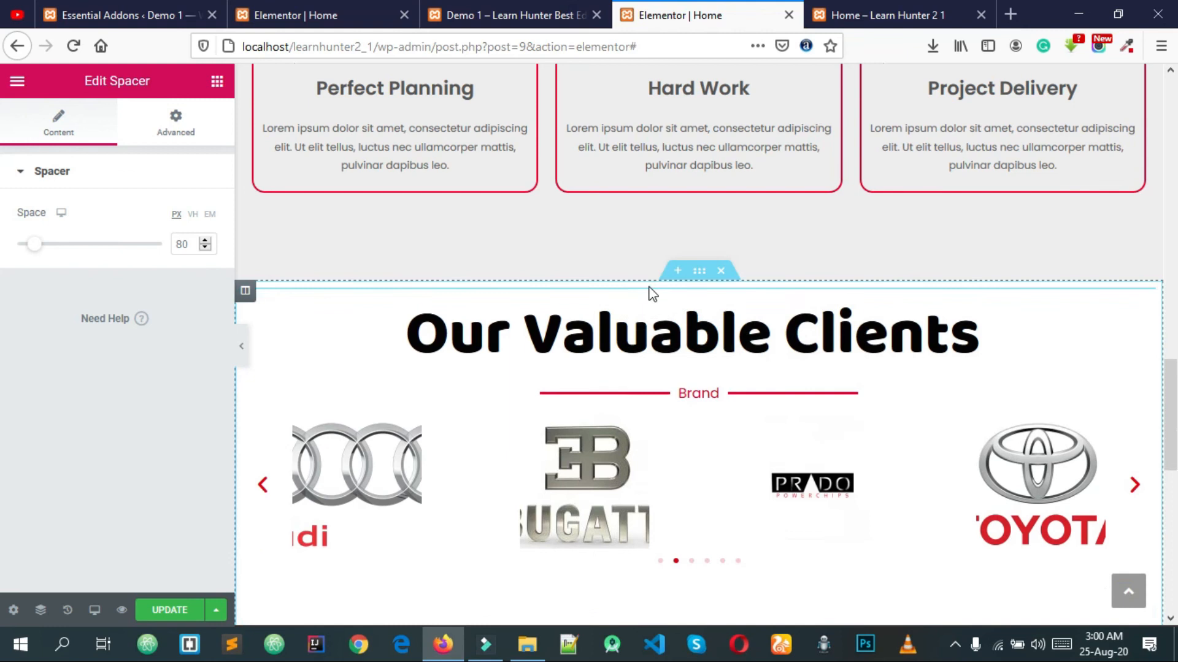
{"action": "scroll", "coordinate": [665, 305], "scroll_direction": "down", "scroll_amount": 7}
Step: Lighten the "Why Choose Us" section's background color to #F4F4F4 and update the page
{"action": "scroll", "coordinate": [679, 317], "scroll_direction": "up", "scroll_amount": 10}
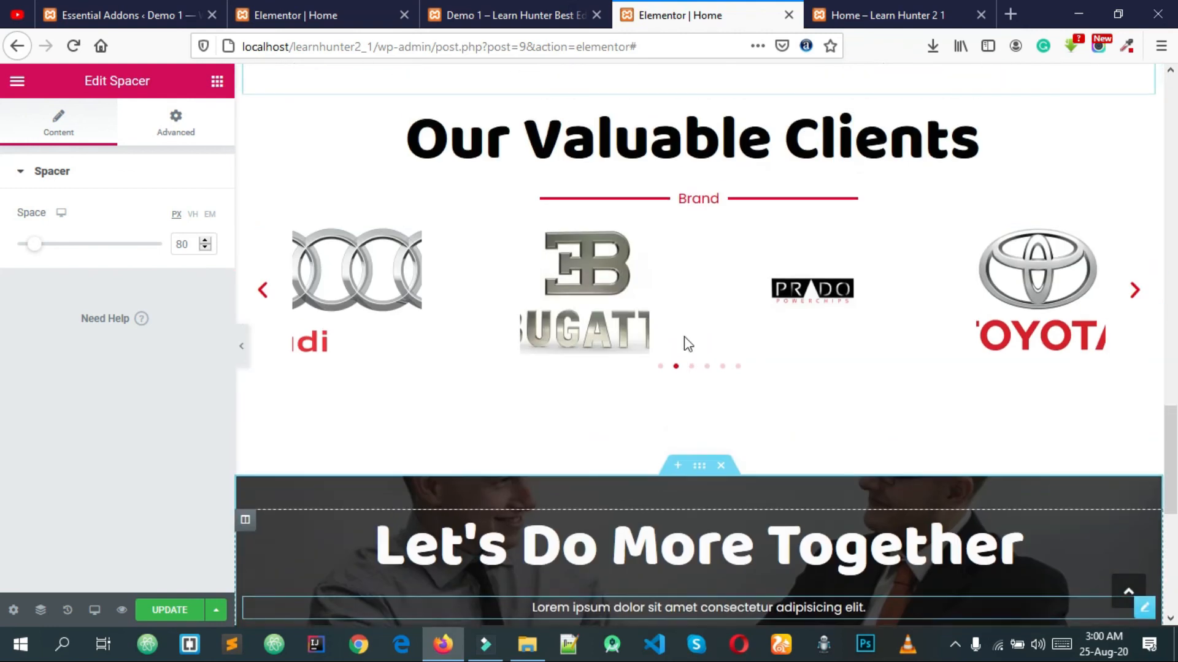
{"action": "scroll", "coordinate": [673, 429], "scroll_direction": "up", "scroll_amount": 10}
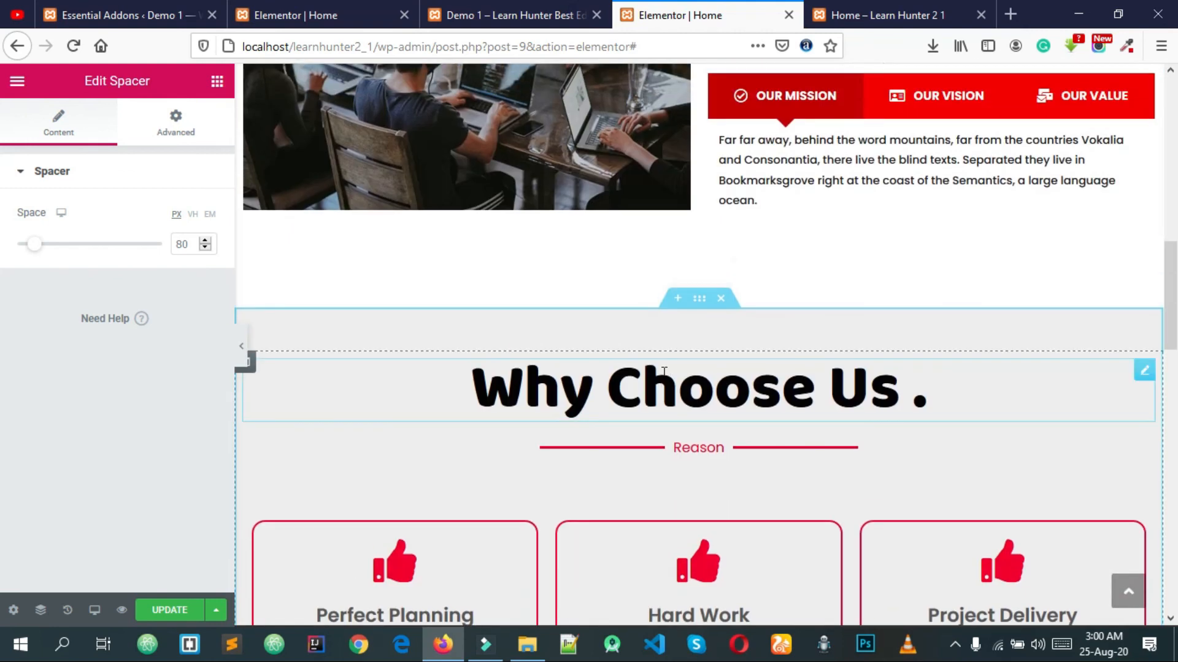
{"action": "scroll", "coordinate": [681, 309], "scroll_direction": "down", "scroll_amount": 4}
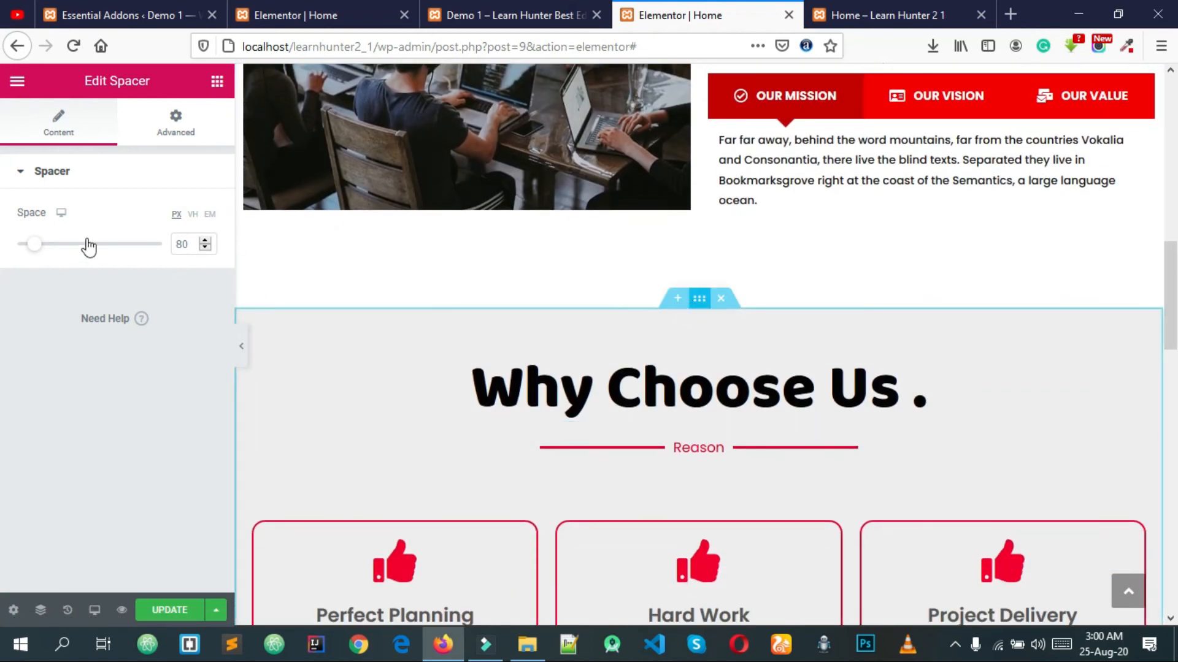
{"action": "left_click", "coordinate": [367, 311]}
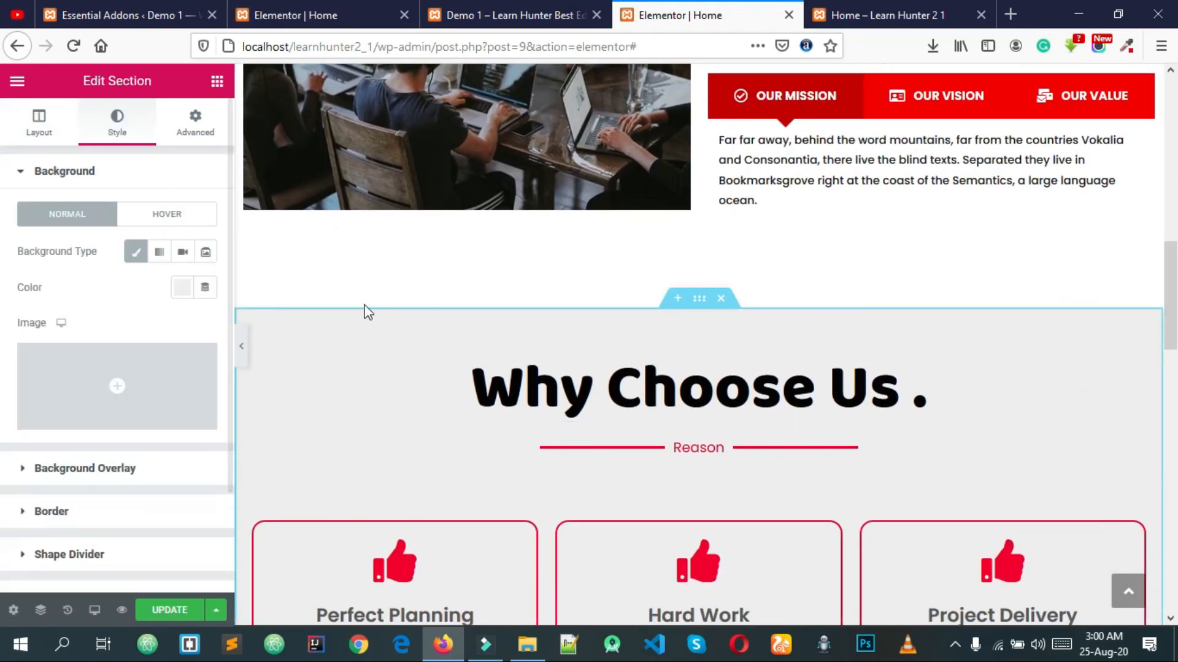
{"action": "left_click", "coordinate": [181, 292]}
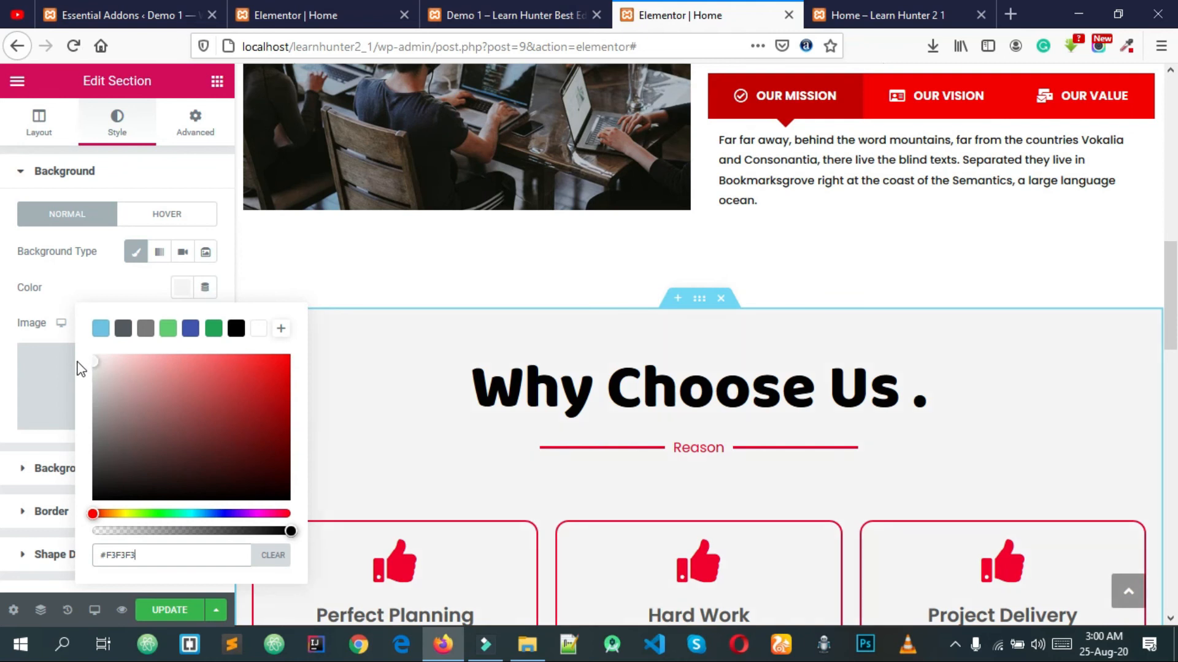
{"action": "left_click", "coordinate": [278, 338]}
{"action": "scroll", "coordinate": [1032, 285], "scroll_direction": "down", "scroll_amount": 5}
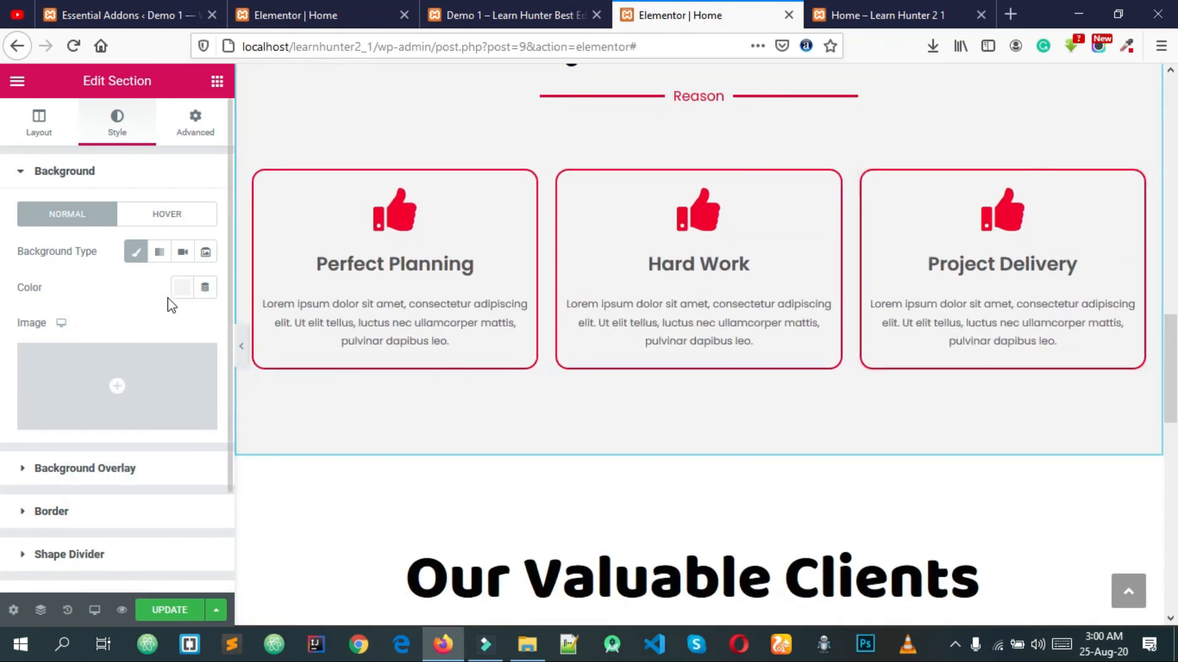
{"action": "left_click", "coordinate": [182, 294]}
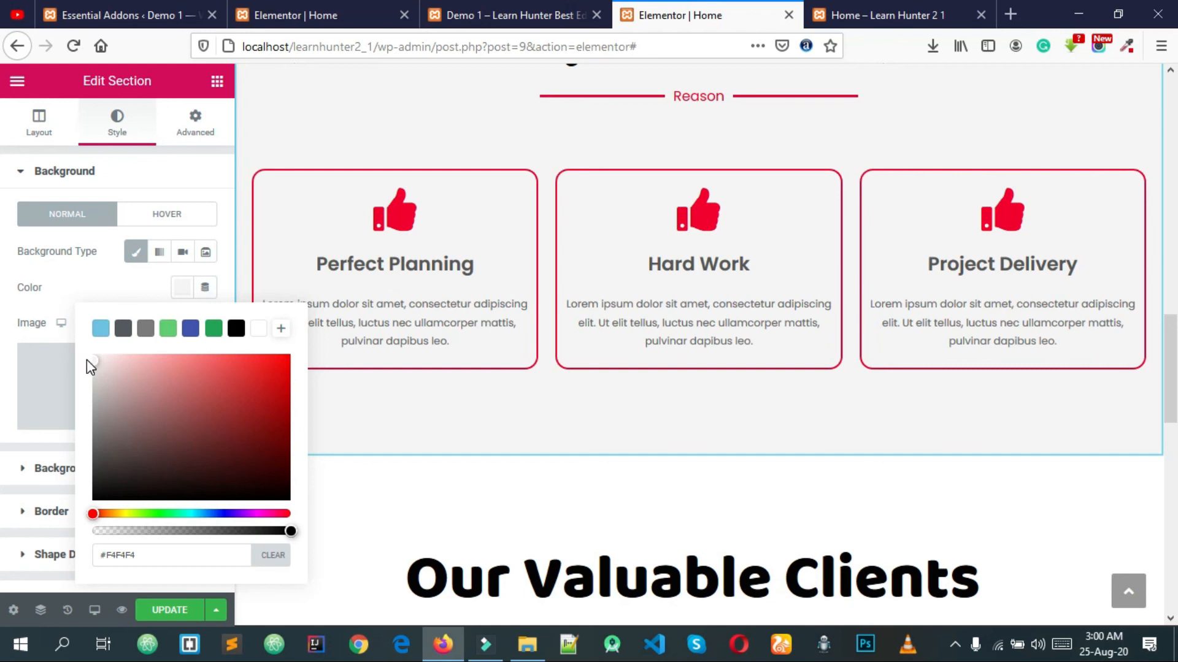
{"action": "left_click", "coordinate": [71, 286]}
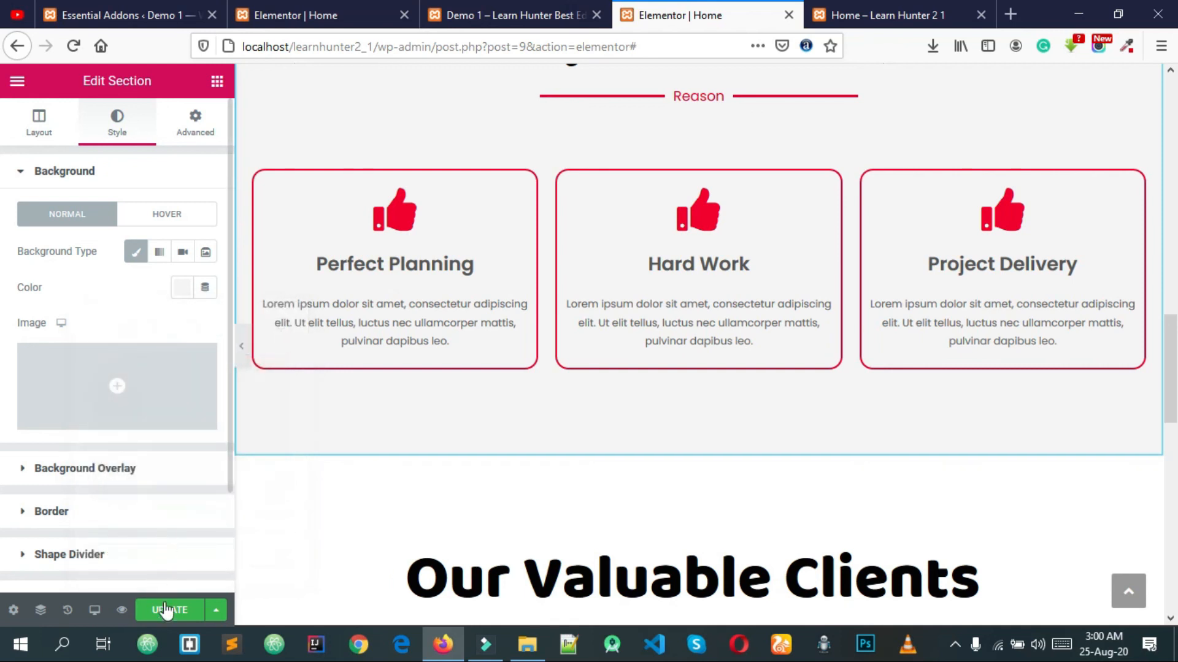
Step: Review the updated page in the preview, from the hero through "Why Choose Us" down to the call-to-action section
{"action": "left_click", "coordinate": [896, 2]}
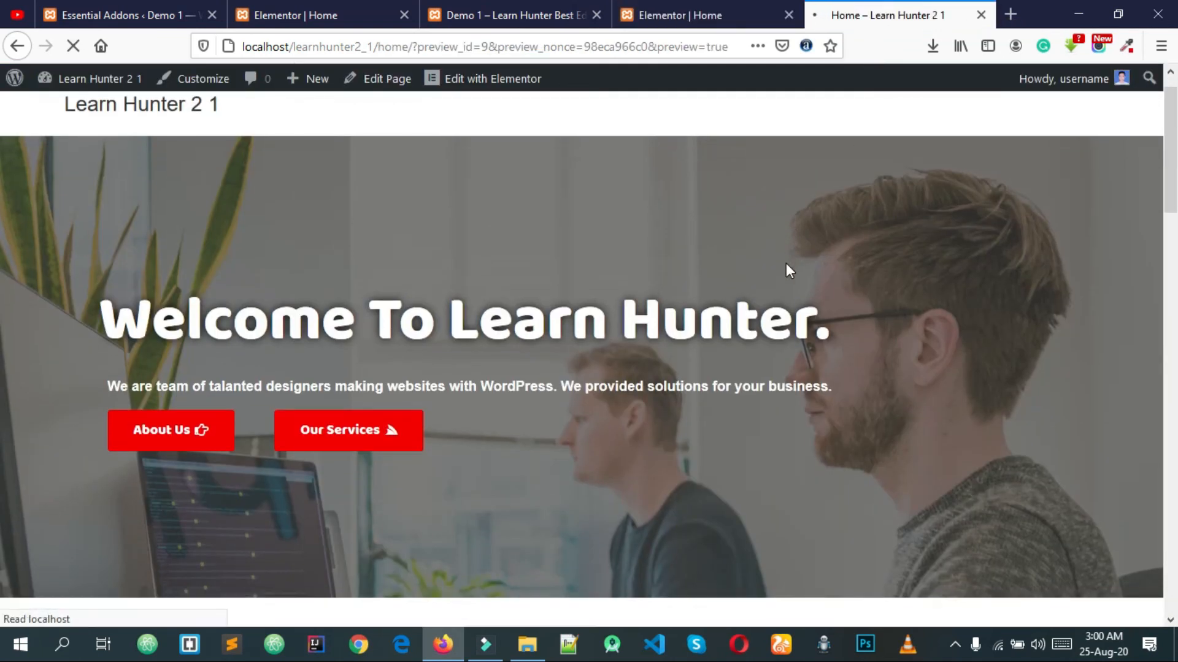
{"action": "scroll", "coordinate": [786, 279], "scroll_direction": "down", "scroll_amount": 10}
{"action": "scroll", "coordinate": [785, 287], "scroll_direction": "down", "scroll_amount": 8}
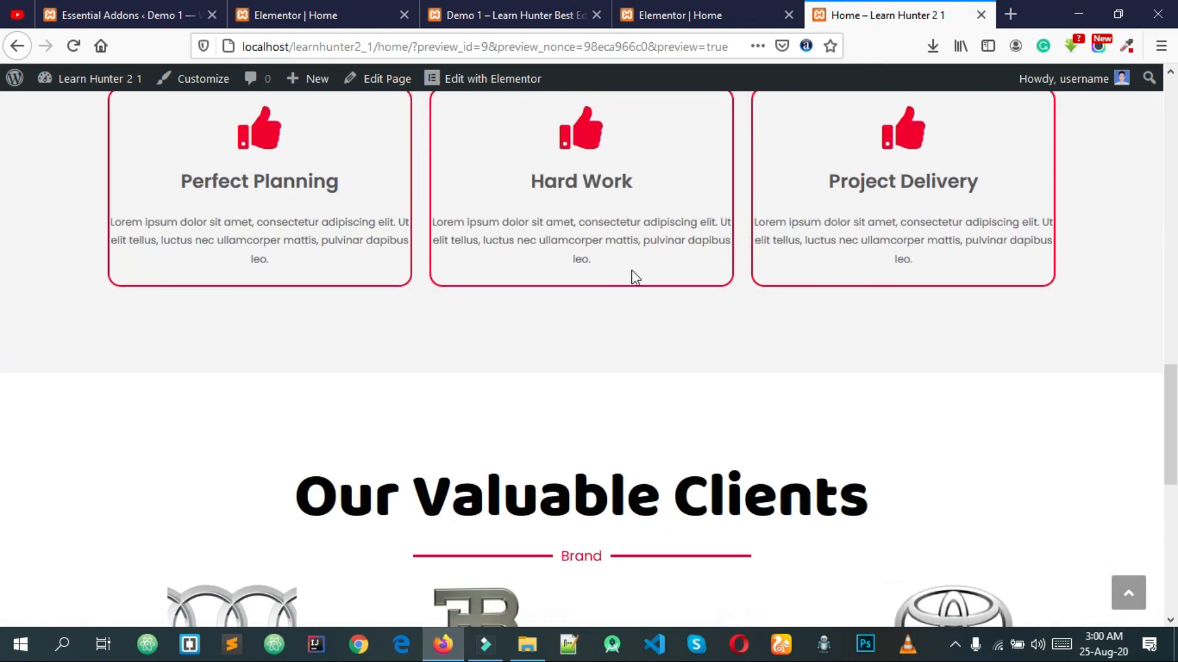
{"action": "scroll", "coordinate": [576, 282], "scroll_direction": "up", "scroll_amount": 2}
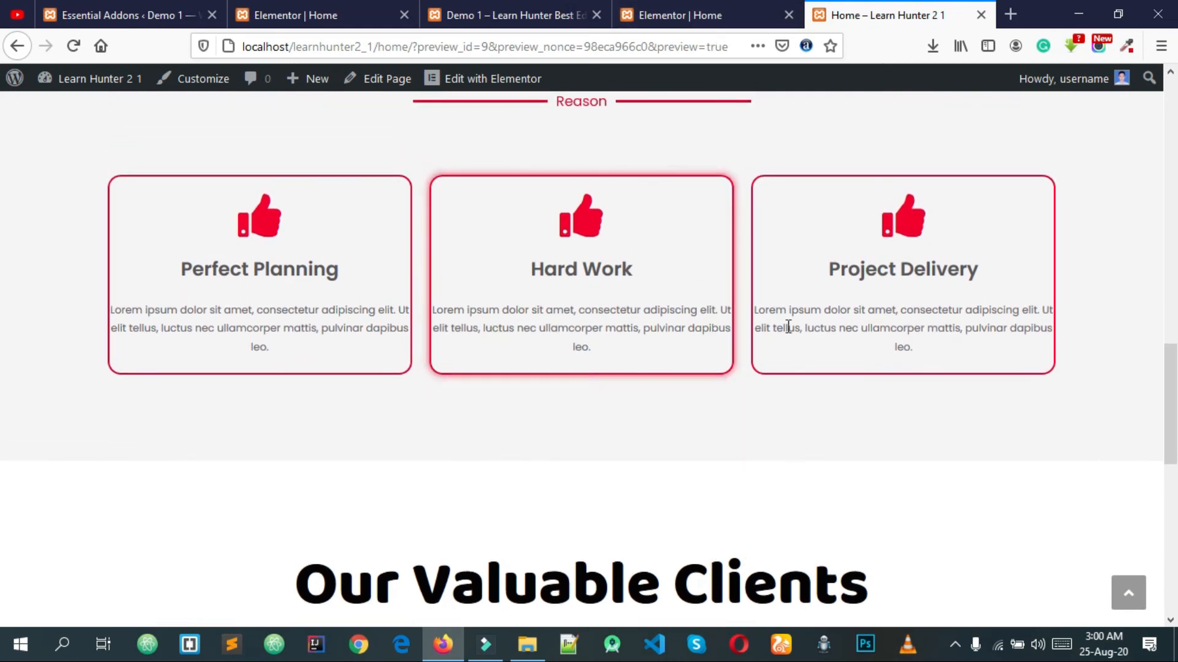
{"action": "scroll", "coordinate": [788, 326], "scroll_direction": "down", "scroll_amount": 8}
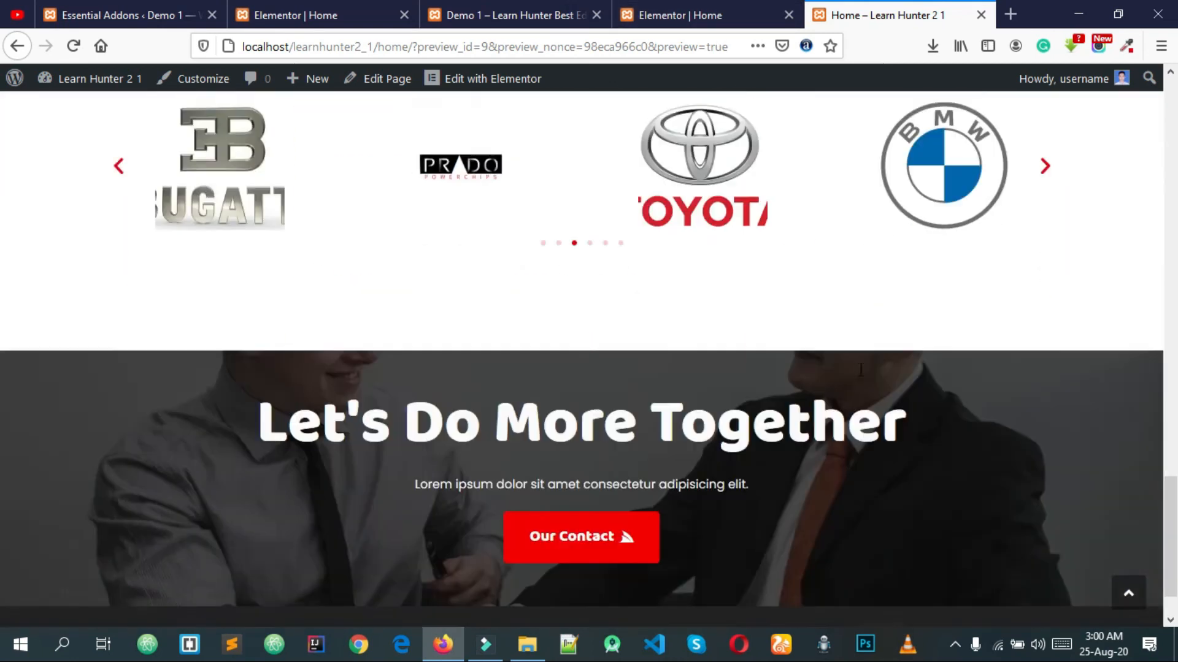
Step: Return to the Elementor editor and set the "Perfect Planning" icon box's right and left padding to 20 px
{"action": "scroll", "coordinate": [861, 370], "scroll_direction": "up", "scroll_amount": 4}
{"action": "left_click", "coordinate": [748, 12]}
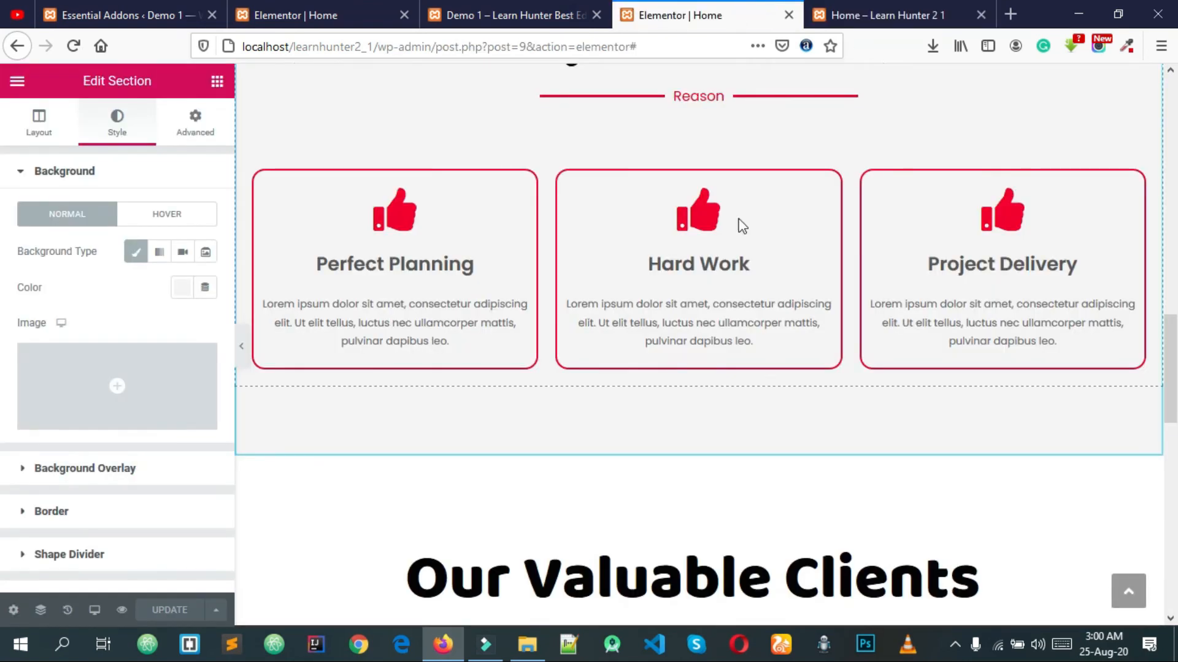
{"action": "left_click", "coordinate": [526, 181]}
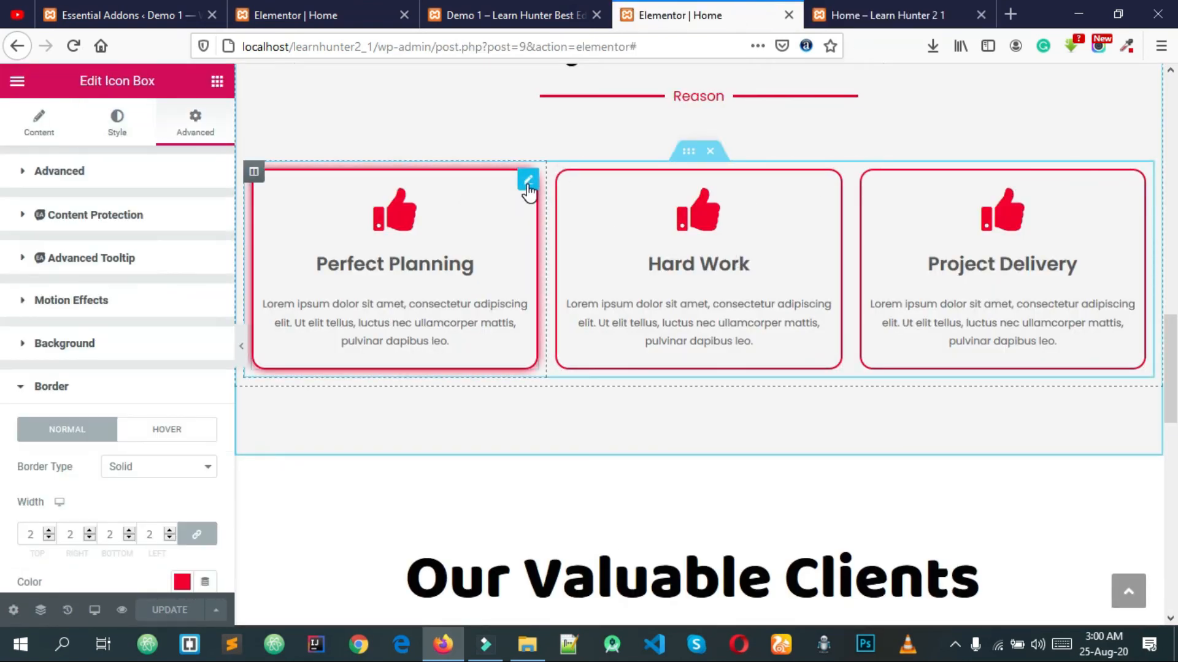
{"action": "left_click", "coordinate": [119, 136]}
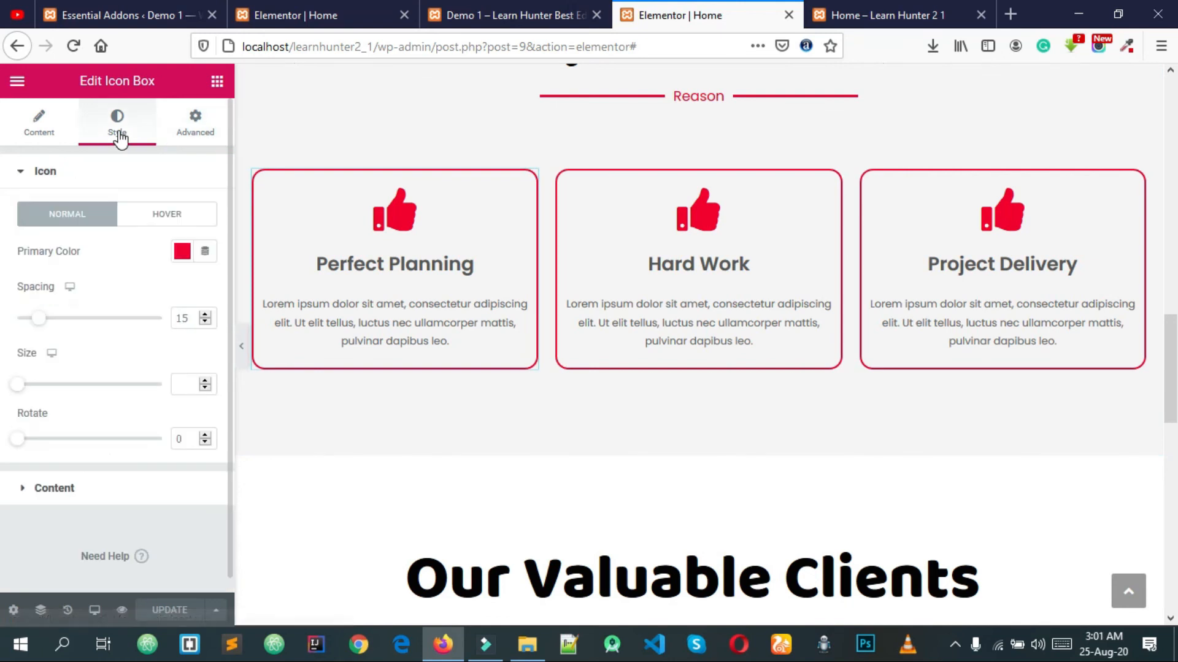
{"action": "left_click", "coordinate": [178, 125]}
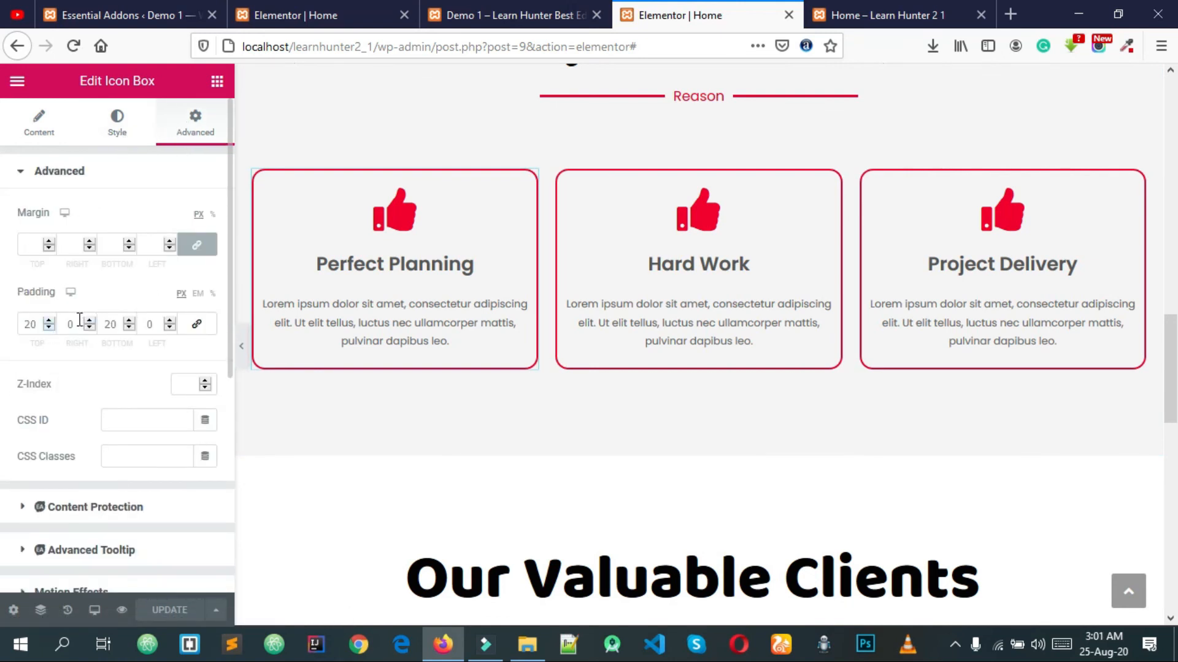
{"action": "type", "text": "20"}
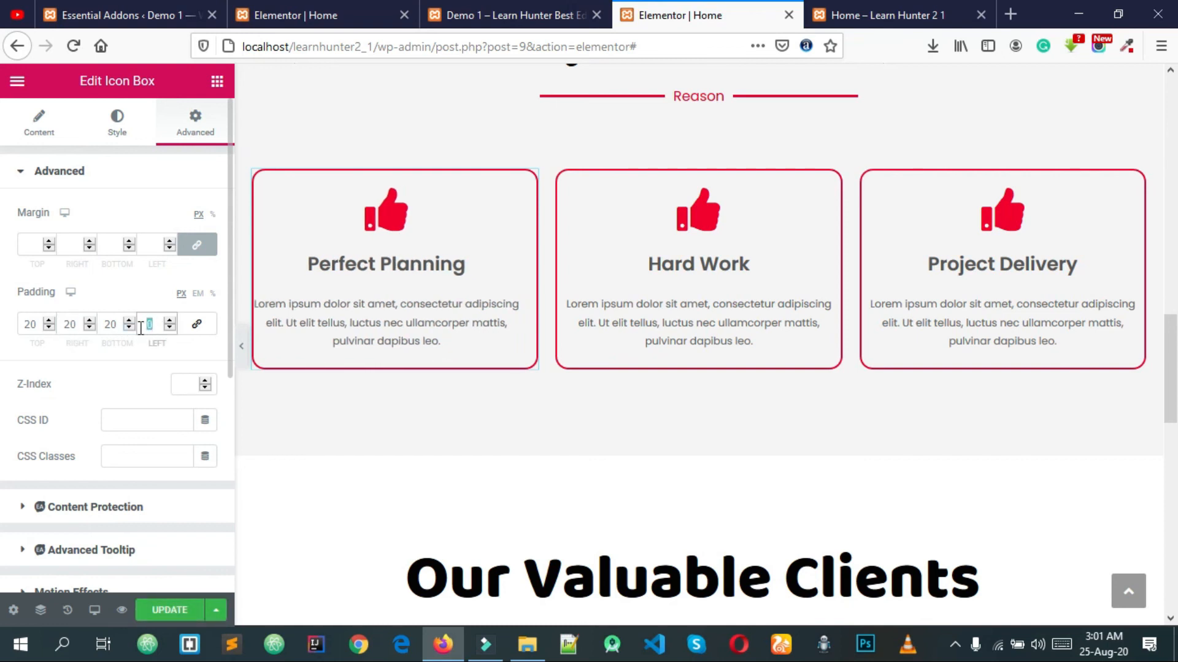
{"action": "type", "text": "20"}
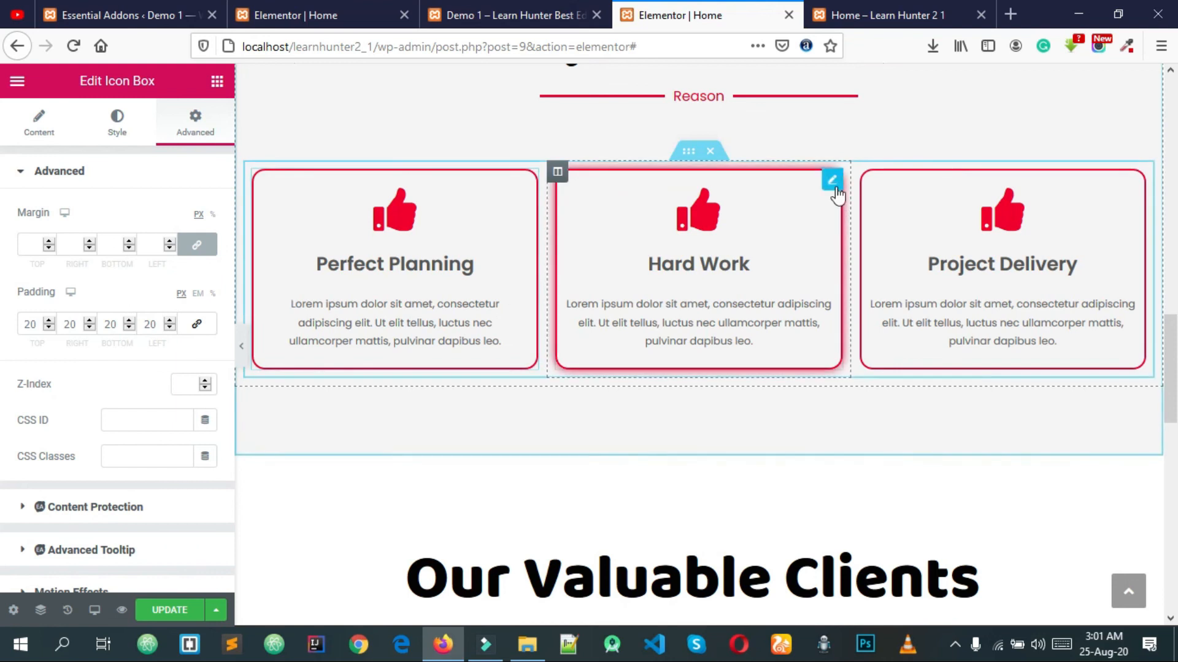
Step: Set the right and left padding of the "Hard Work" icon box to 20 px
{"action": "left_click", "coordinate": [835, 184]}
{"action": "left_click", "coordinate": [187, 136]}
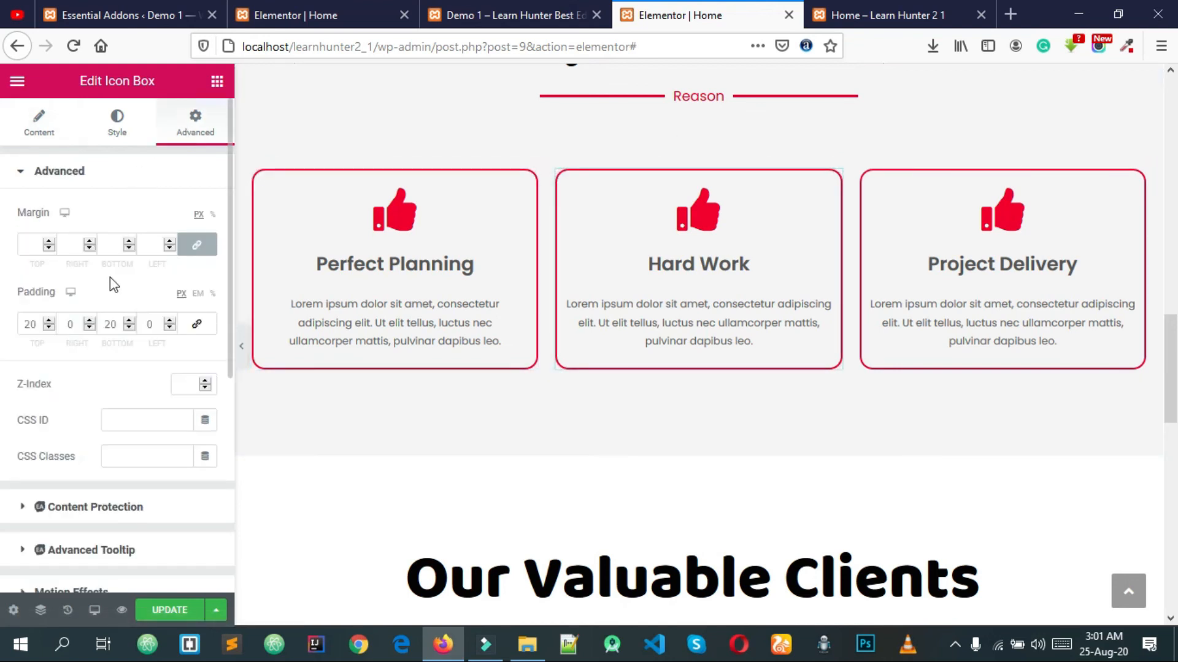
{"action": "type", "text": "20"}
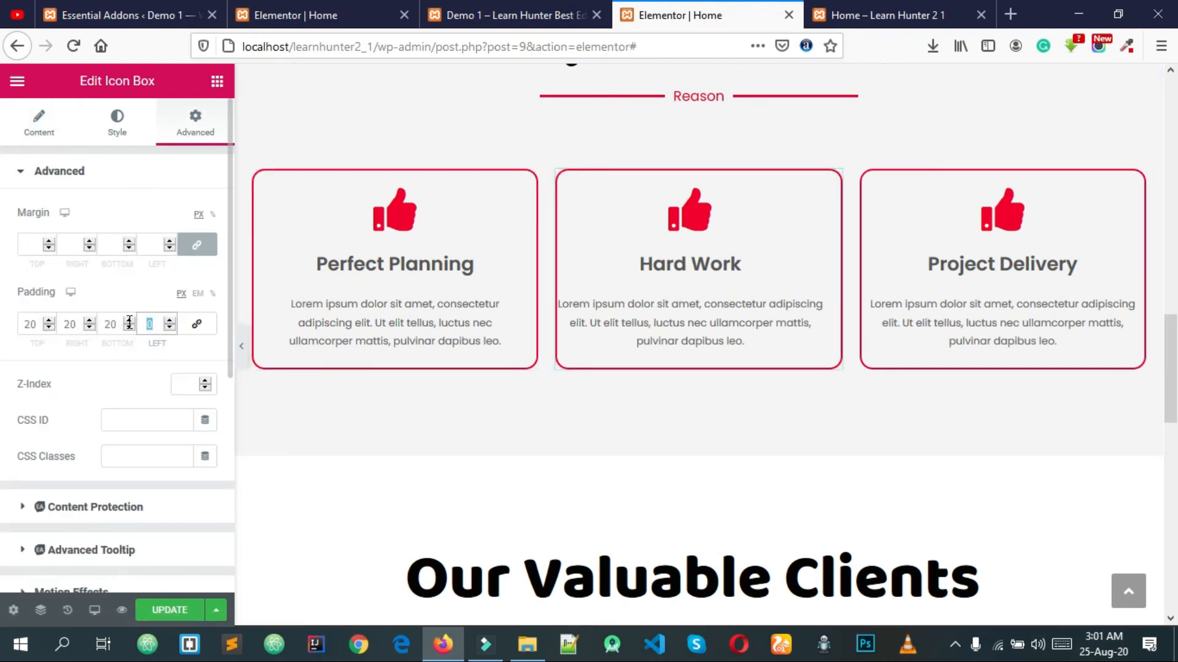
{"action": "type", "text": "20"}
Step: Set the "Project Delivery" icon box's right and left padding to 20 px and update the page
{"action": "left_click", "coordinate": [1137, 179]}
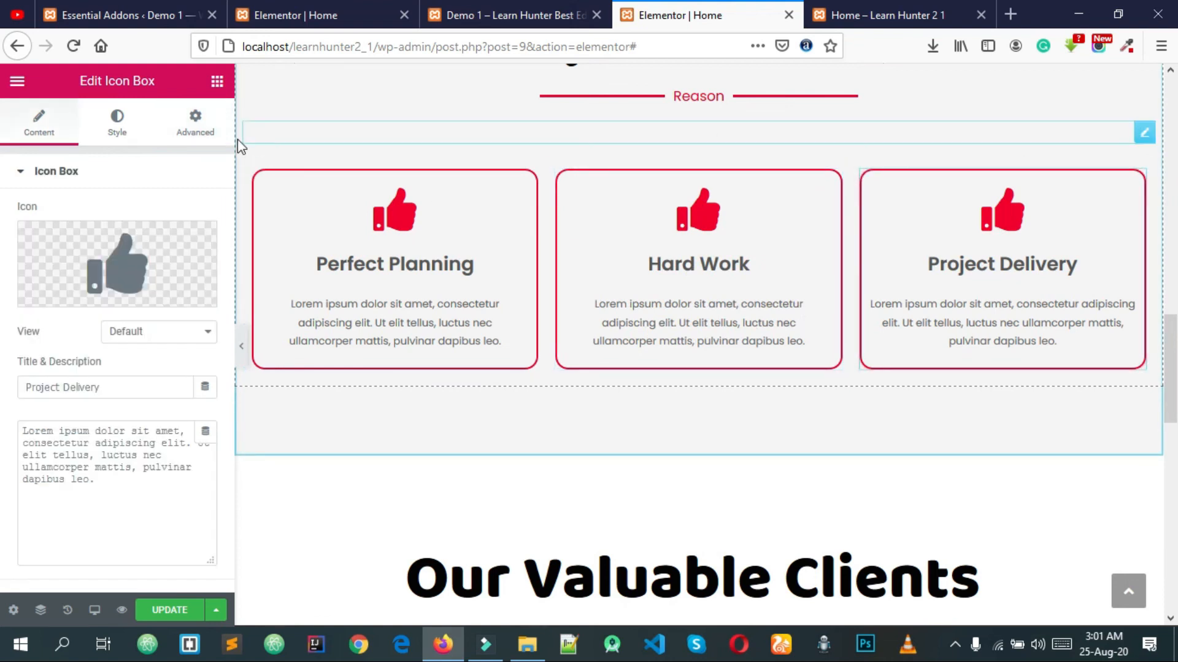
{"action": "left_click", "coordinate": [195, 124]}
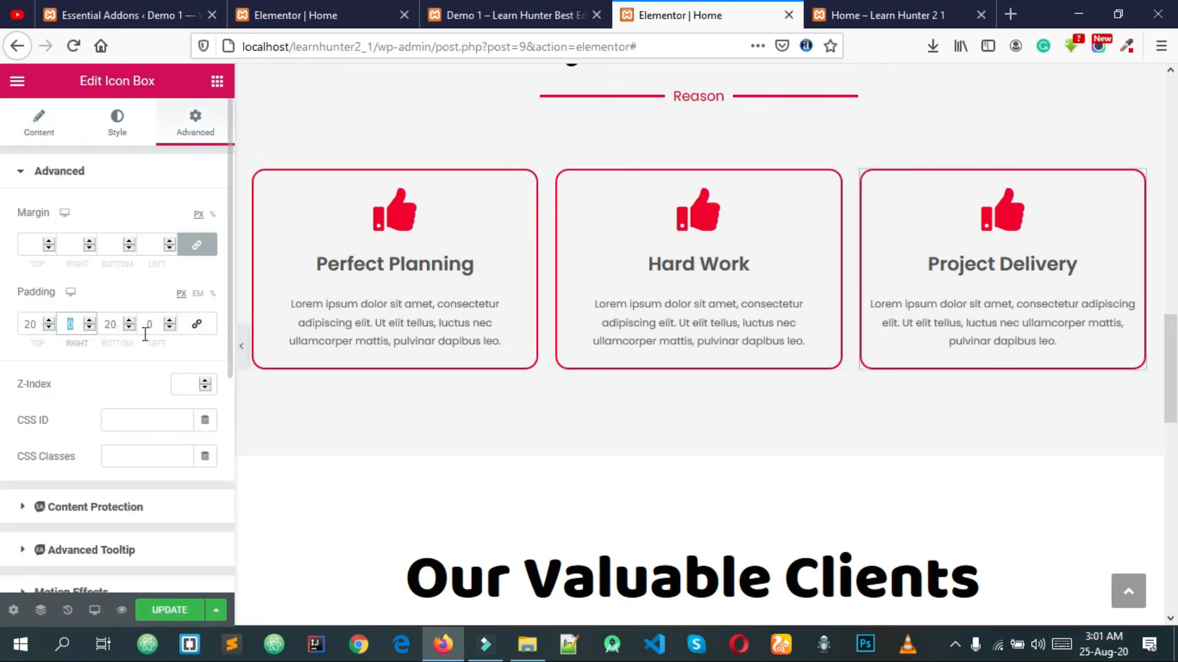
{"action": "type", "text": "2020"}
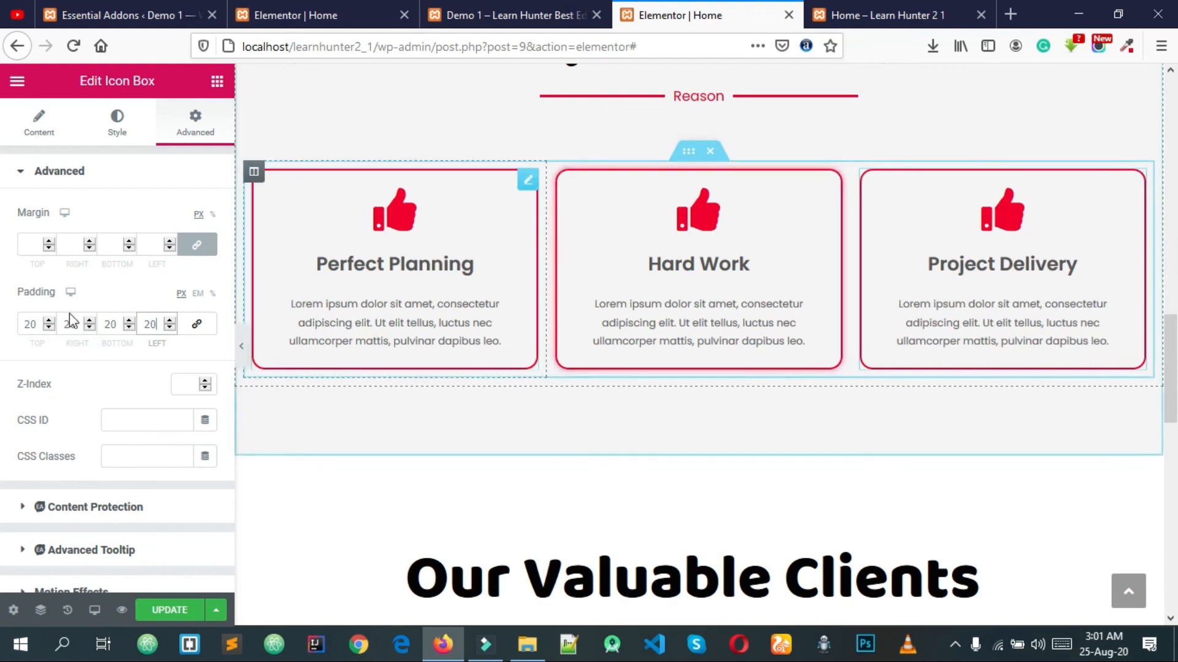
{"action": "scroll", "coordinate": [871, 302], "scroll_direction": "down", "scroll_amount": 2}
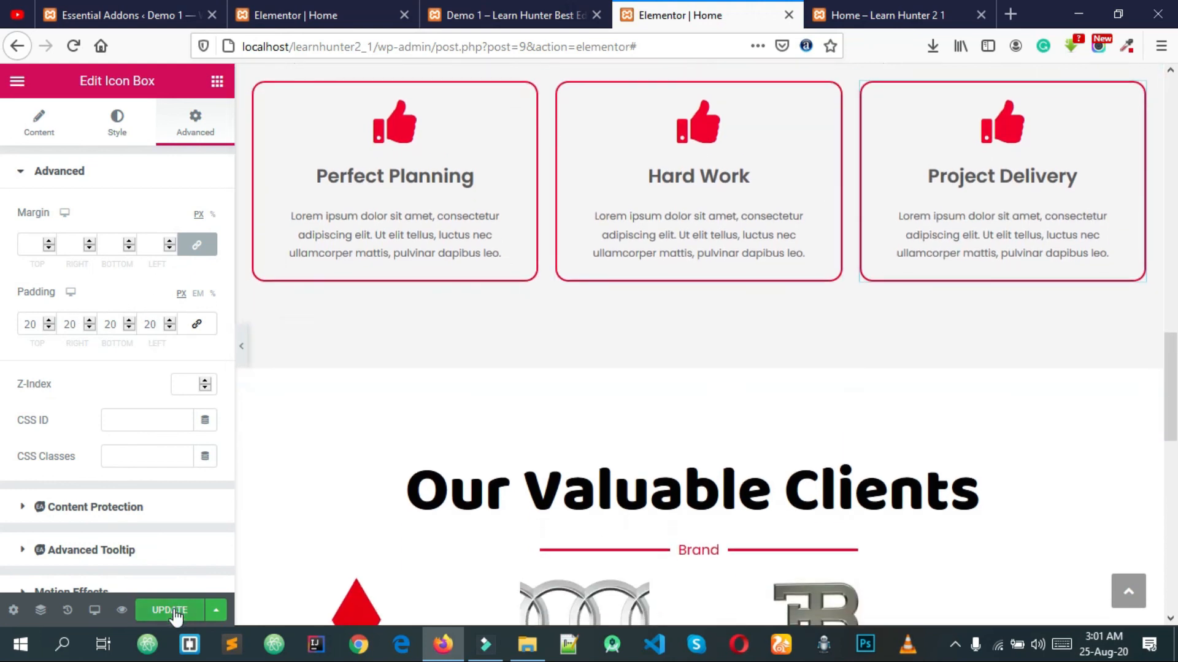
{"action": "left_click", "coordinate": [166, 610]}
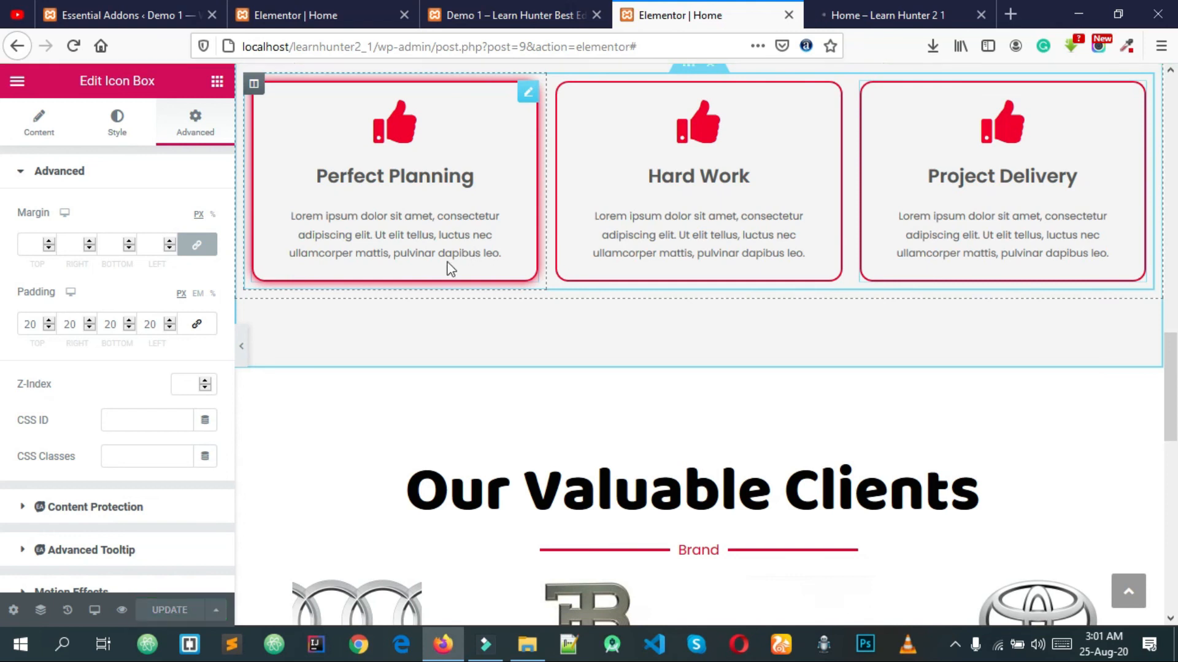
Step: Review the updated page in the preview and the editor, checking the "Why Choose Us" boxes and the sections below
{"action": "left_click", "coordinate": [920, 14]}
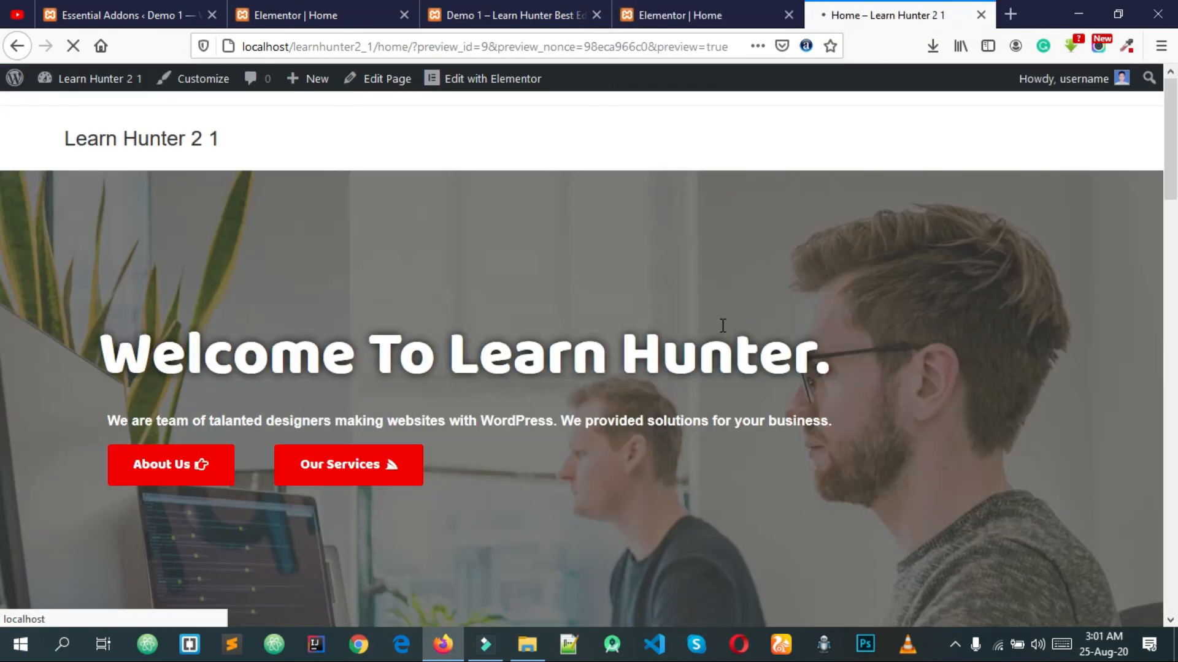
{"action": "left_click", "coordinate": [672, 15]}
{"action": "scroll", "coordinate": [385, 359], "scroll_direction": "down", "scroll_amount": 5}
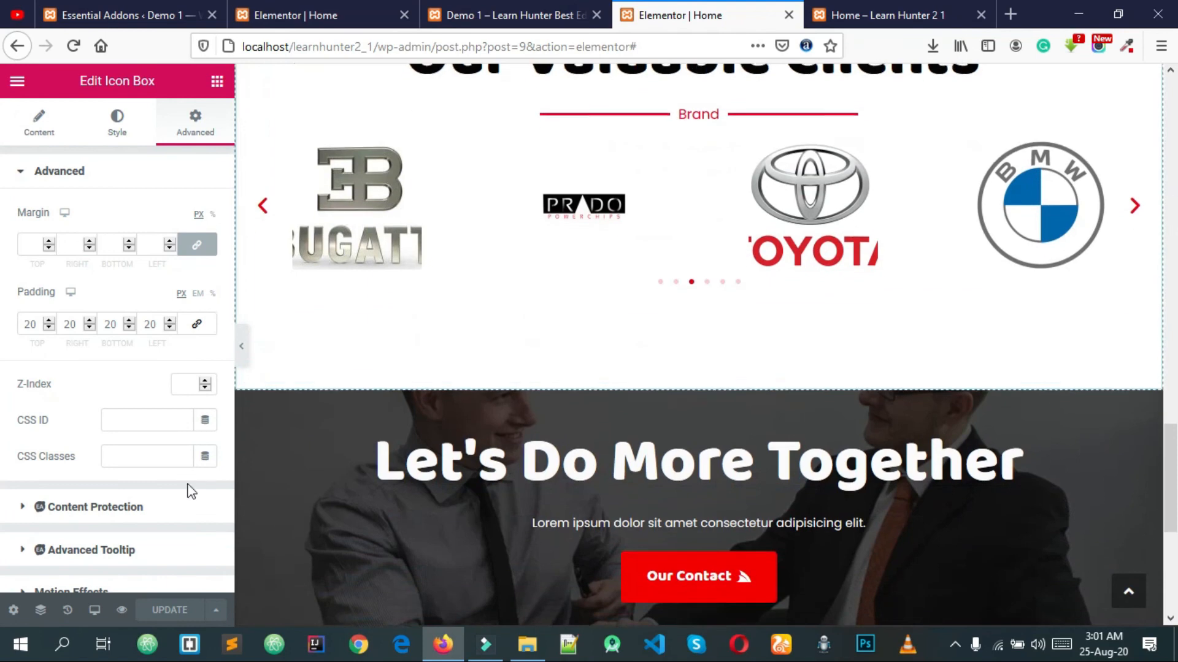
{"action": "left_click", "coordinate": [95, 610]}
{"action": "scroll", "coordinate": [579, 451], "scroll_direction": "up", "scroll_amount": 5}
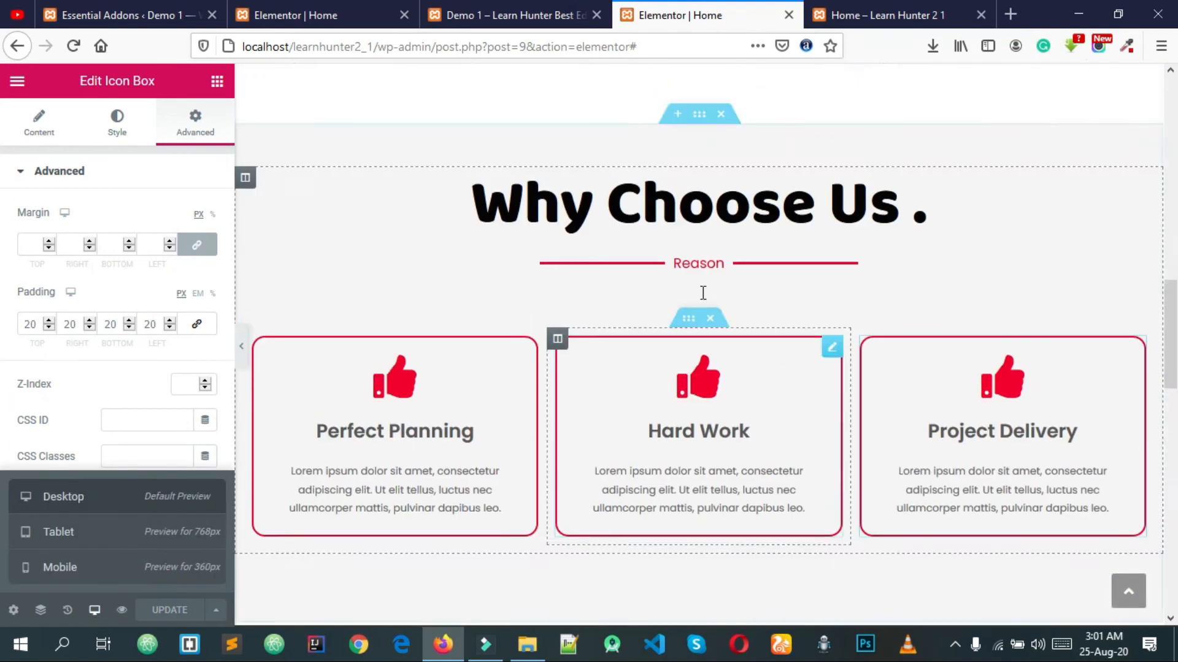
{"action": "left_click", "coordinate": [859, 15]}
{"action": "scroll", "coordinate": [859, 406], "scroll_direction": "up", "scroll_amount": 3}
{"action": "scroll", "coordinate": [859, 406], "scroll_direction": "down", "scroll_amount": 5}
{"action": "scroll", "coordinate": [837, 444], "scroll_direction": "down", "scroll_amount": 10}
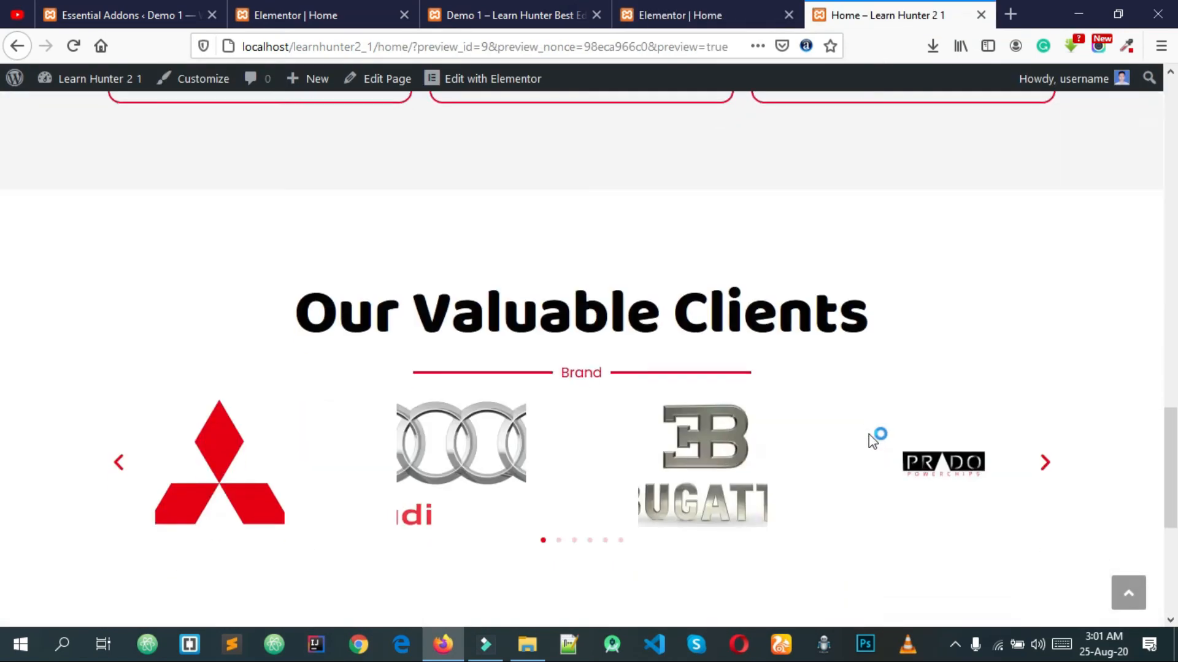
Step: Switch the editor to the 768px tablet view and center the "Our Contact" button in the call-to-action section
{"action": "left_click", "coordinate": [701, 13]}
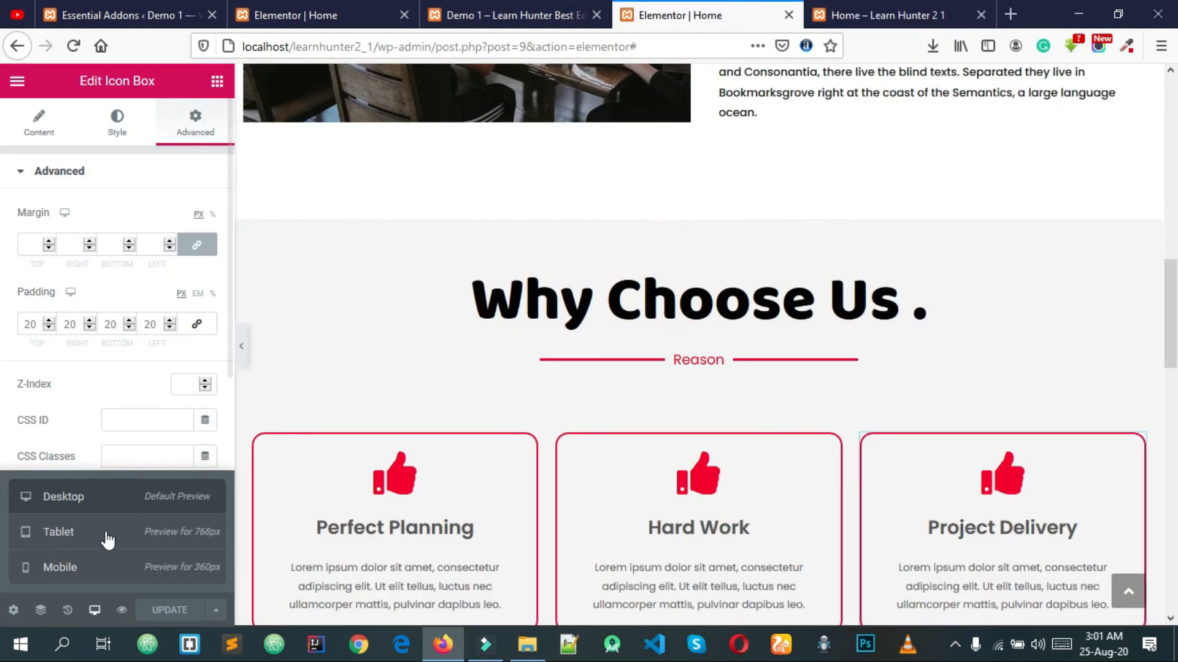
{"action": "left_click", "coordinate": [75, 543]}
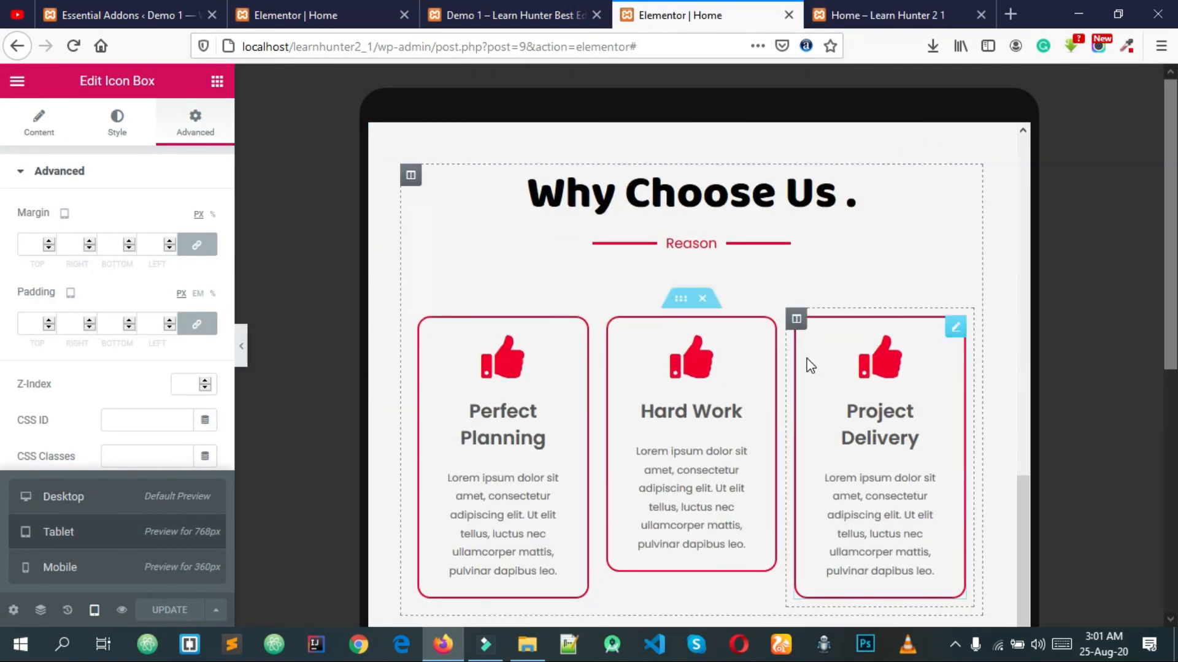
{"action": "scroll", "coordinate": [811, 365], "scroll_direction": "down", "scroll_amount": 10}
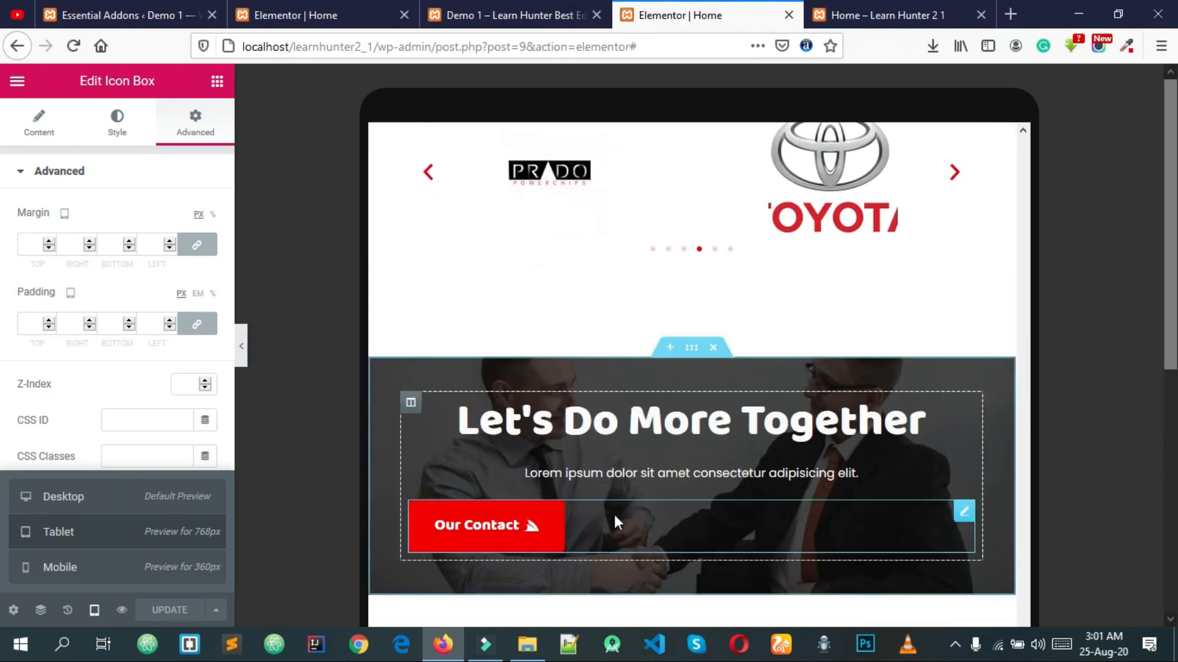
{"action": "left_click", "coordinate": [964, 522]}
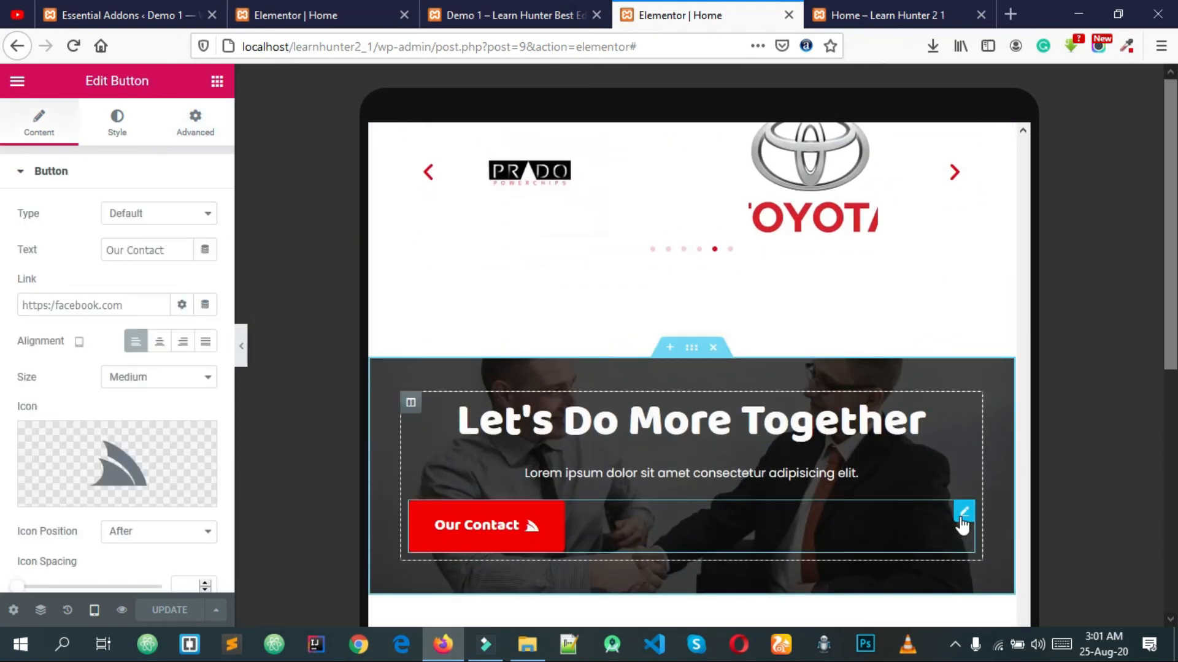
{"action": "left_click", "coordinate": [160, 344]}
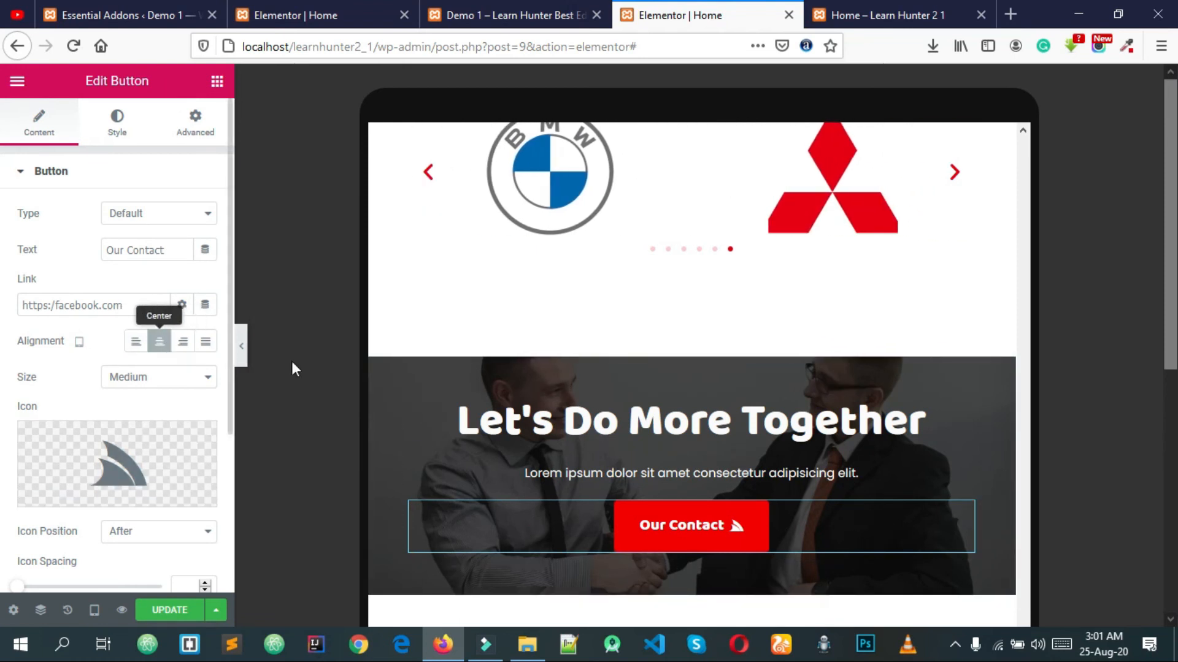
{"action": "scroll", "coordinate": [875, 554], "scroll_direction": "down", "scroll_amount": 2}
{"action": "scroll", "coordinate": [812, 481], "scroll_direction": "down", "scroll_amount": 4}
{"action": "scroll", "coordinate": [812, 481], "scroll_direction": "up", "scroll_amount": 3}
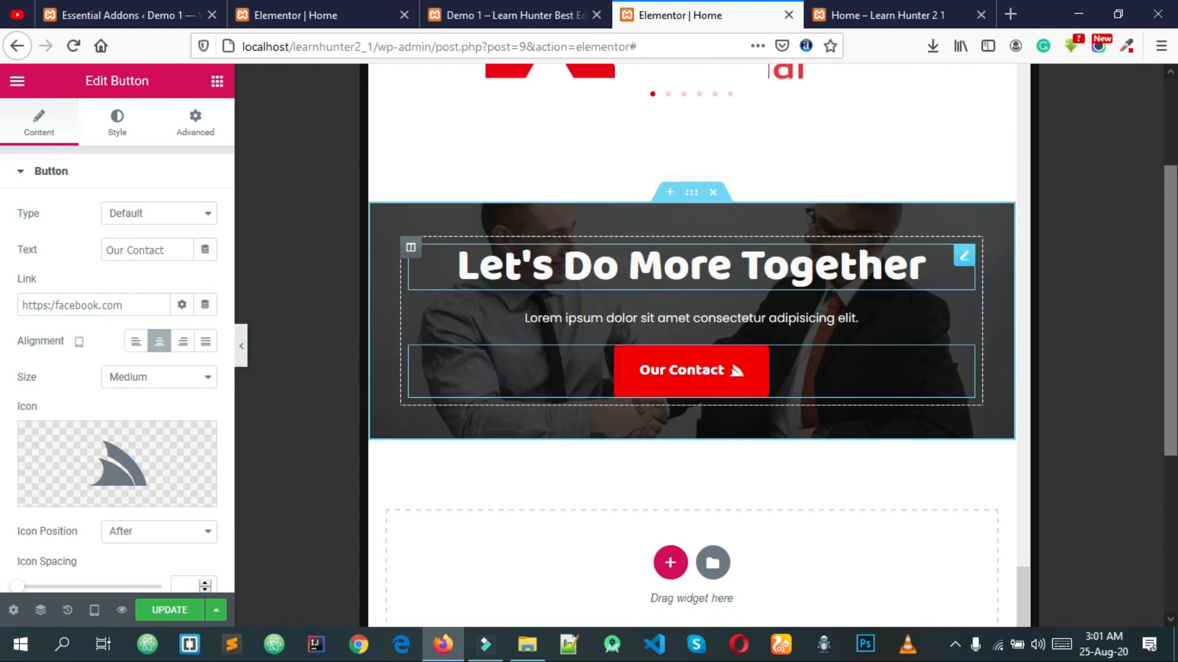
{"action": "scroll", "coordinate": [822, 288], "scroll_direction": "down", "scroll_amount": 1}
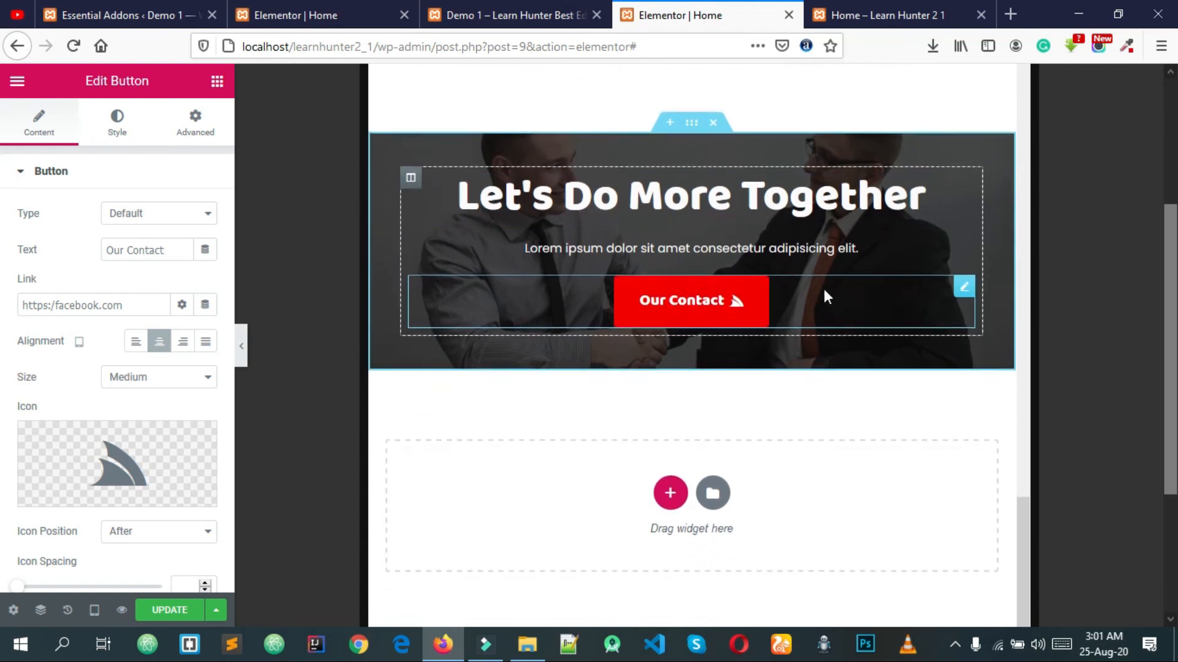
Step: Switch the editor to the 360px mobile view and examine the layout of all sections from the hero to the call-to-action
{"action": "left_click", "coordinate": [93, 613]}
{"action": "left_click", "coordinate": [60, 567]}
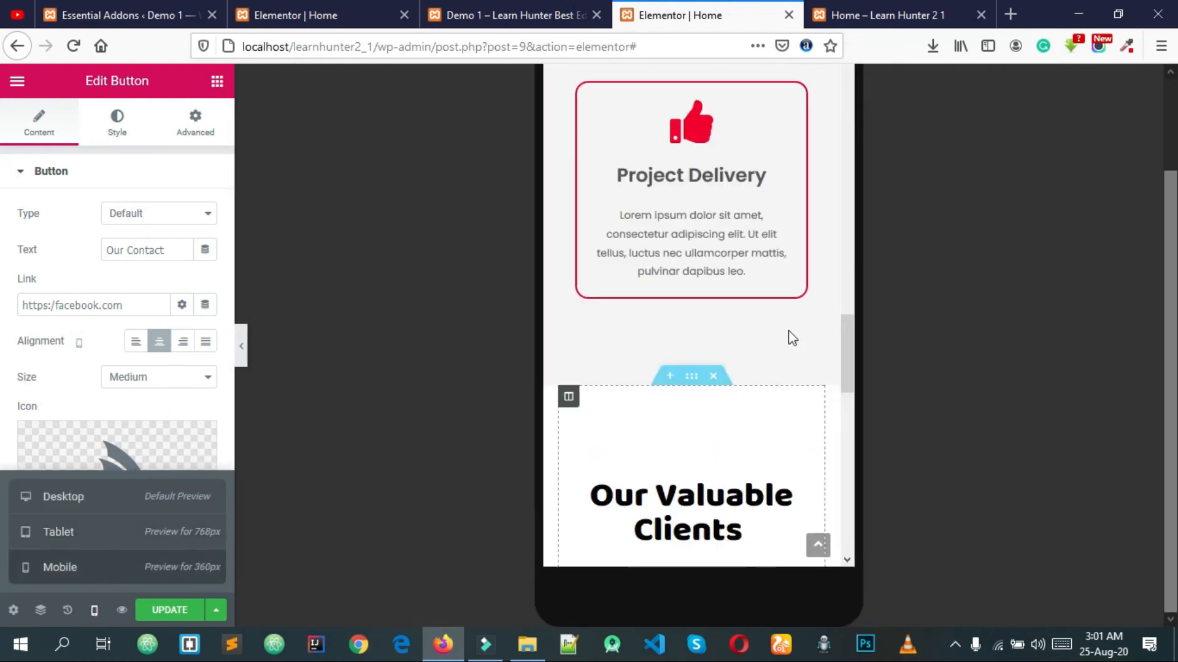
{"action": "scroll", "coordinate": [725, 411], "scroll_direction": "up", "scroll_amount": 6}
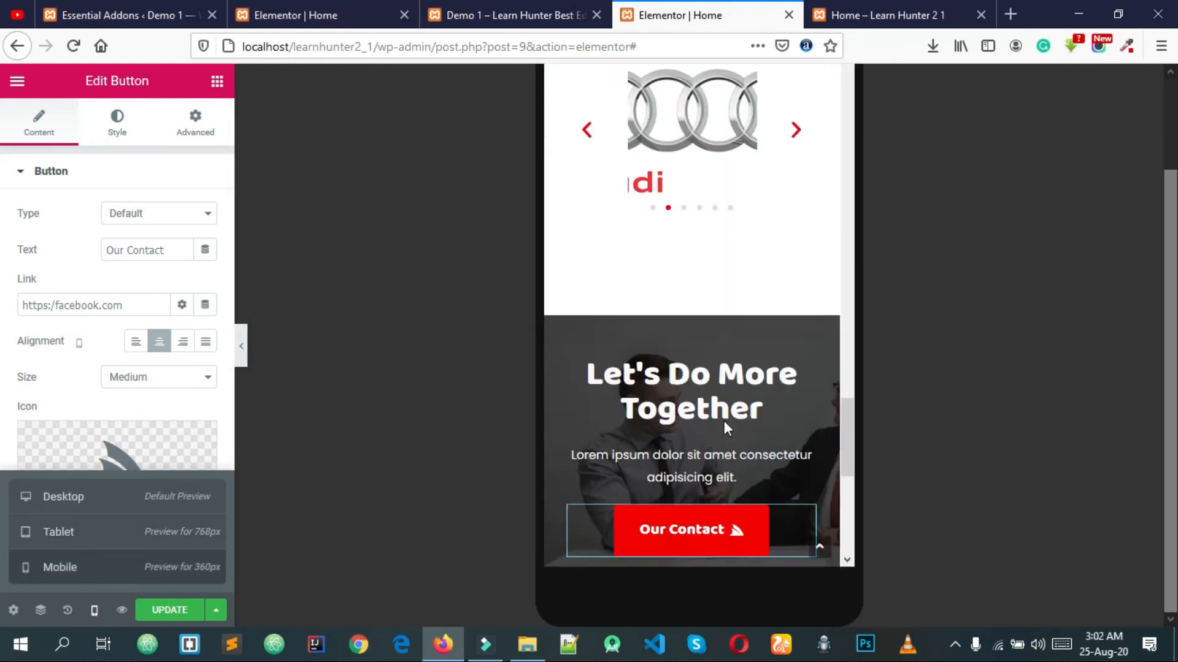
{"action": "scroll", "coordinate": [727, 421], "scroll_direction": "up", "scroll_amount": 10}
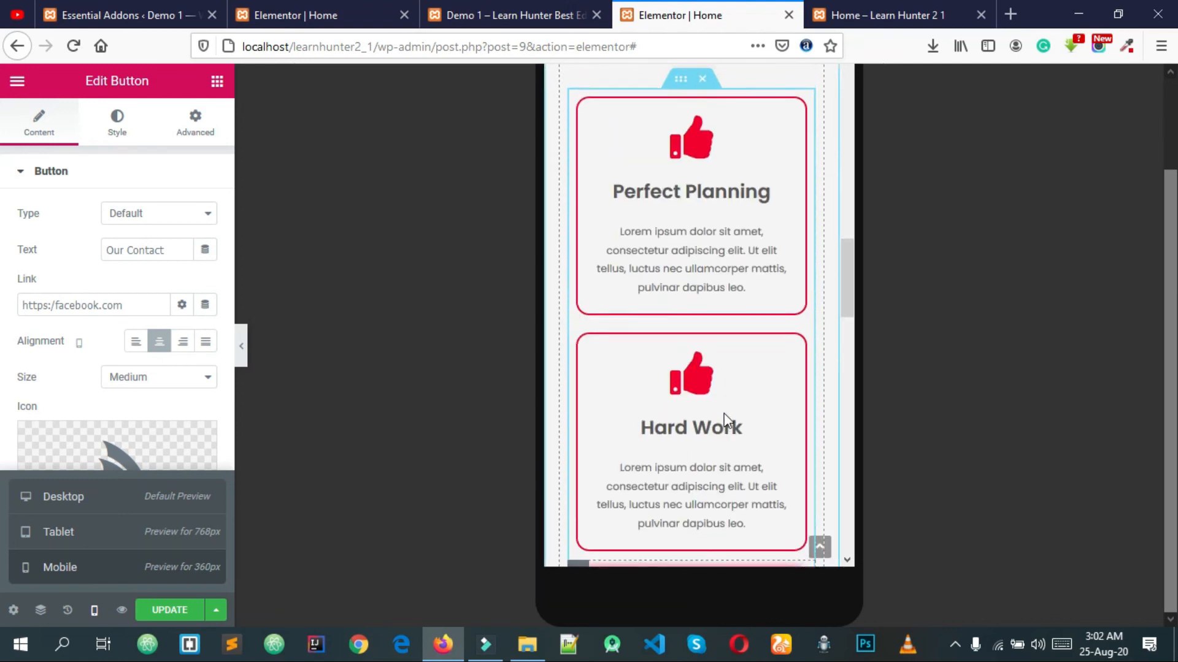
{"action": "scroll", "coordinate": [727, 413], "scroll_direction": "up", "scroll_amount": 10}
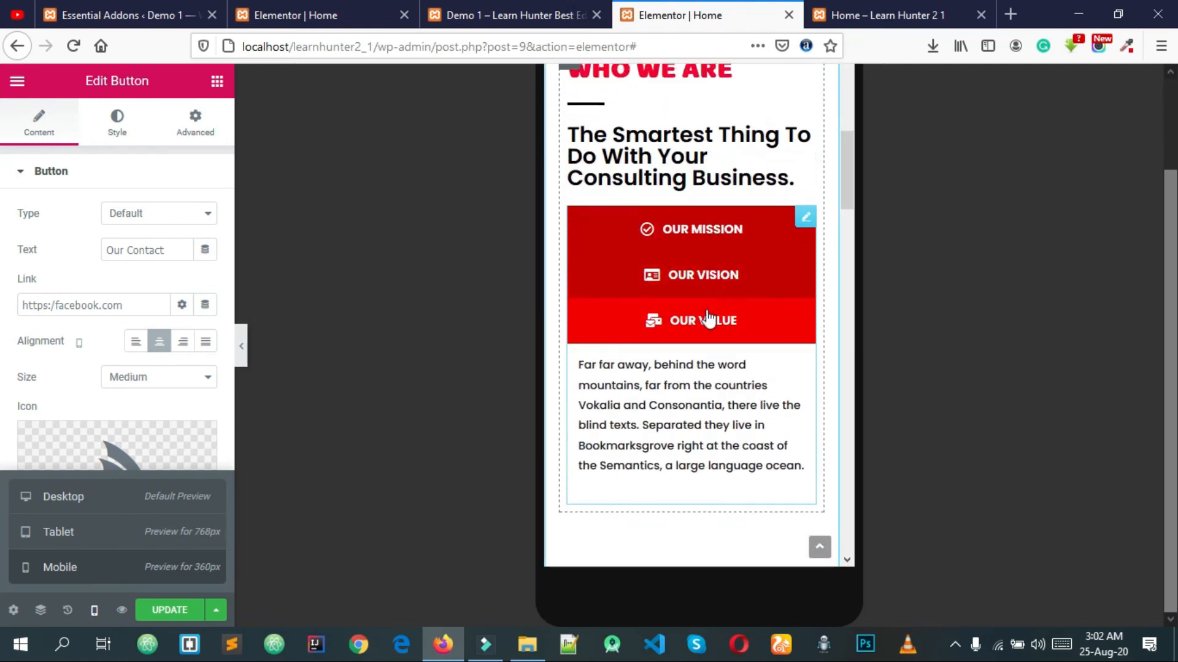
{"action": "scroll", "coordinate": [705, 331], "scroll_direction": "down", "scroll_amount": 10}
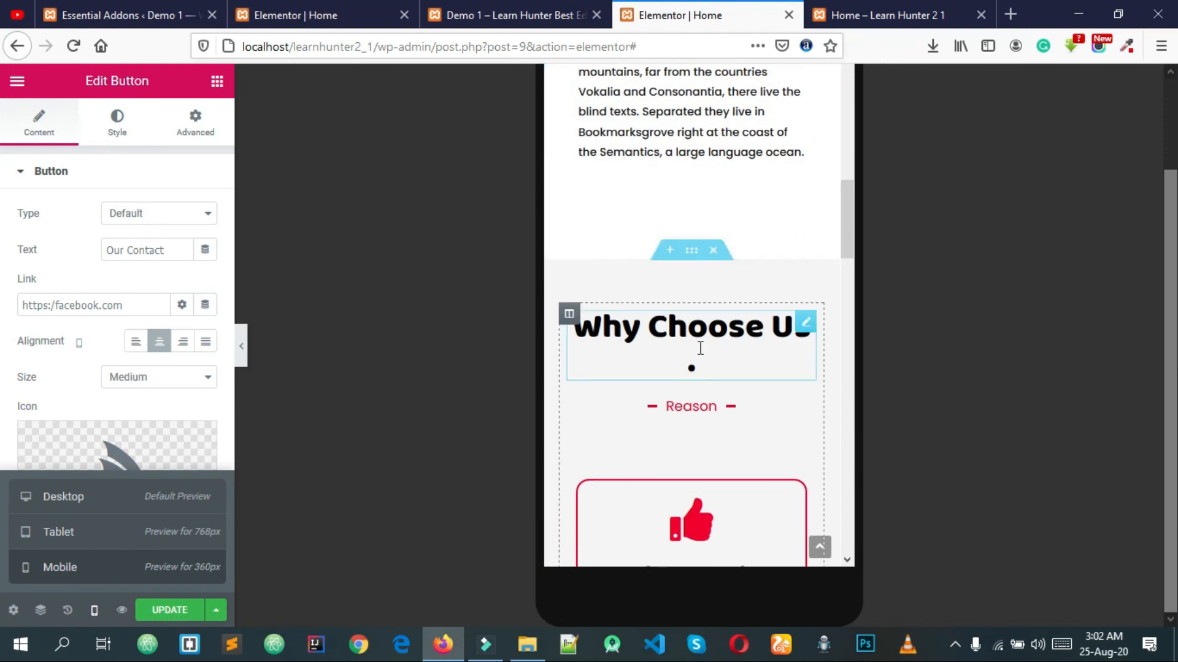
{"action": "scroll", "coordinate": [708, 240], "scroll_direction": "up", "scroll_amount": 10}
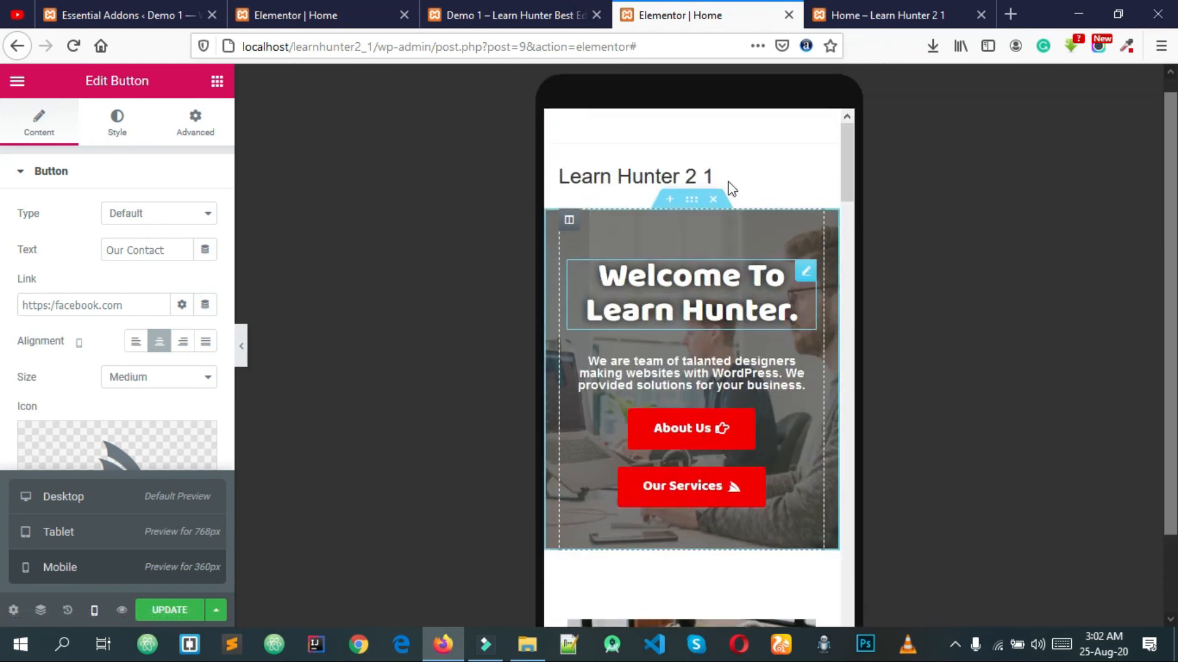
{"action": "scroll", "coordinate": [754, 276], "scroll_direction": "down", "scroll_amount": 4}
{"action": "scroll", "coordinate": [754, 276], "scroll_direction": "down", "scroll_amount": 15}
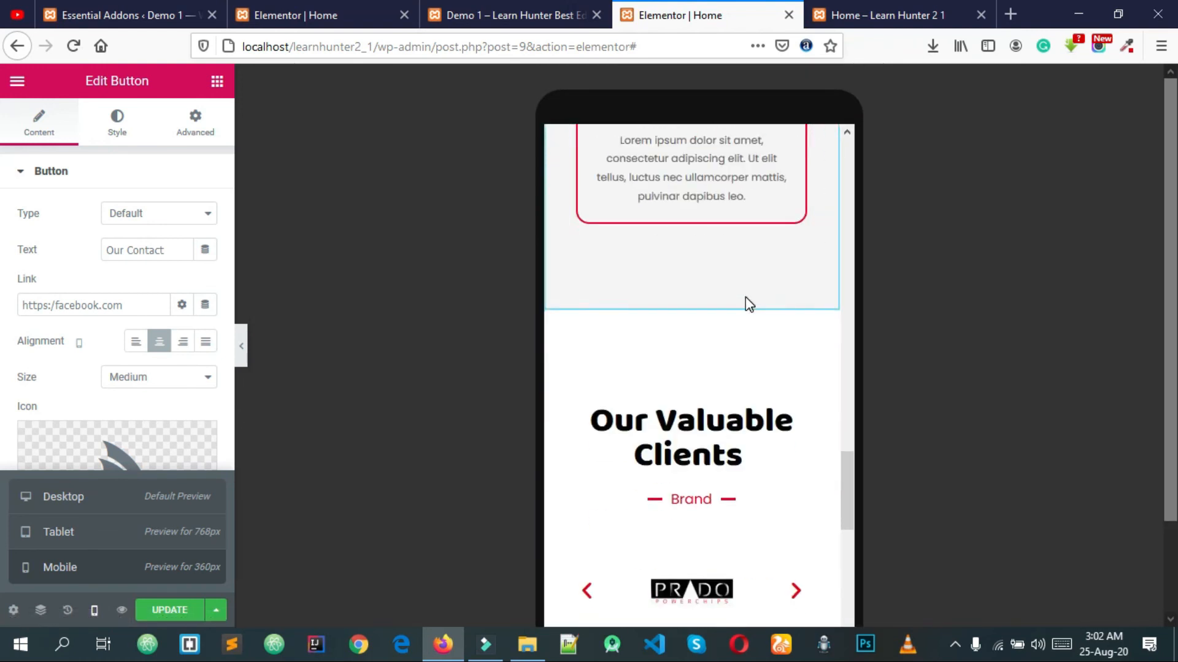
{"action": "scroll", "coordinate": [733, 252], "scroll_direction": "up", "scroll_amount": 5}
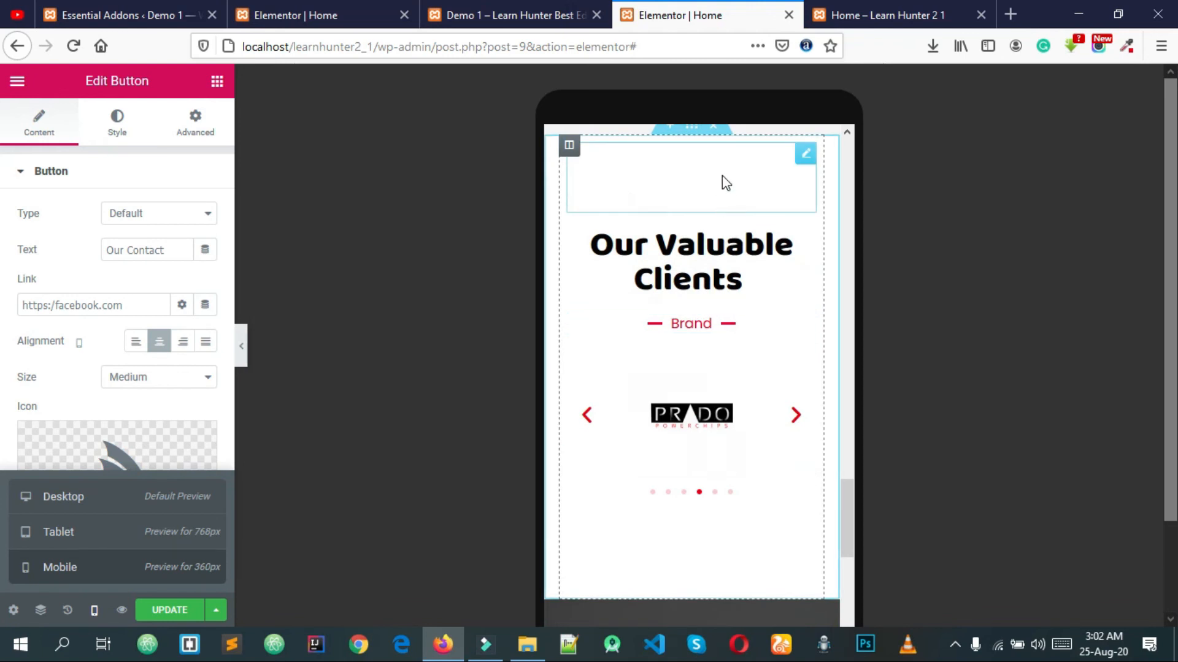
{"action": "scroll", "coordinate": [723, 171], "scroll_direction": "up", "scroll_amount": 6}
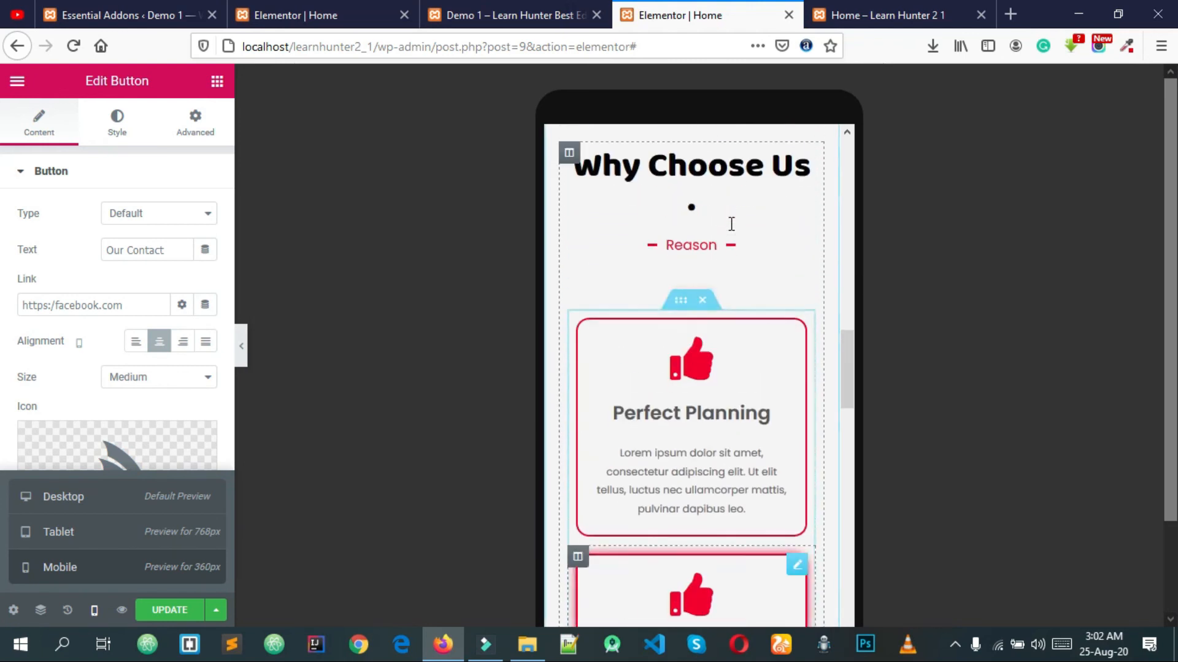
{"action": "scroll", "coordinate": [710, 283], "scroll_direction": "up", "scroll_amount": 3}
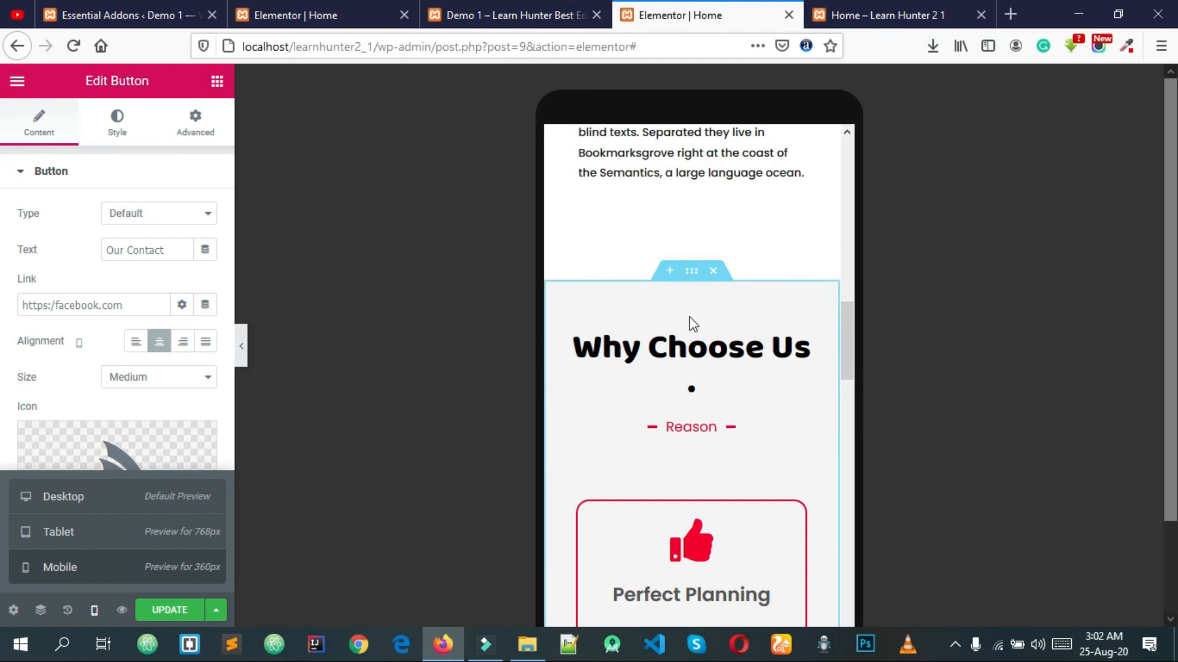
{"action": "scroll", "coordinate": [691, 324], "scroll_direction": "up", "scroll_amount": 10}
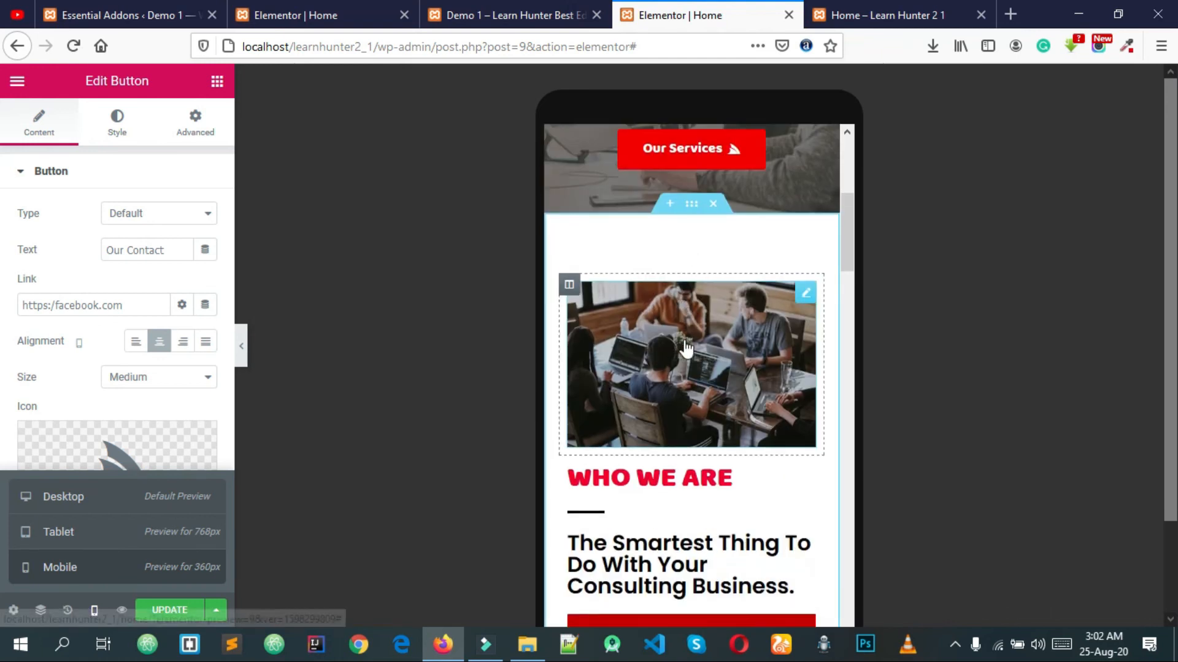
Step: Set the mobile space of the spacer below the client logo carousel to 25 px
{"action": "scroll", "coordinate": [686, 348], "scroll_direction": "down", "scroll_amount": 15}
{"action": "scroll", "coordinate": [690, 372], "scroll_direction": "down", "scroll_amount": 1}
{"action": "scroll", "coordinate": [686, 370], "scroll_direction": "up", "scroll_amount": 6}
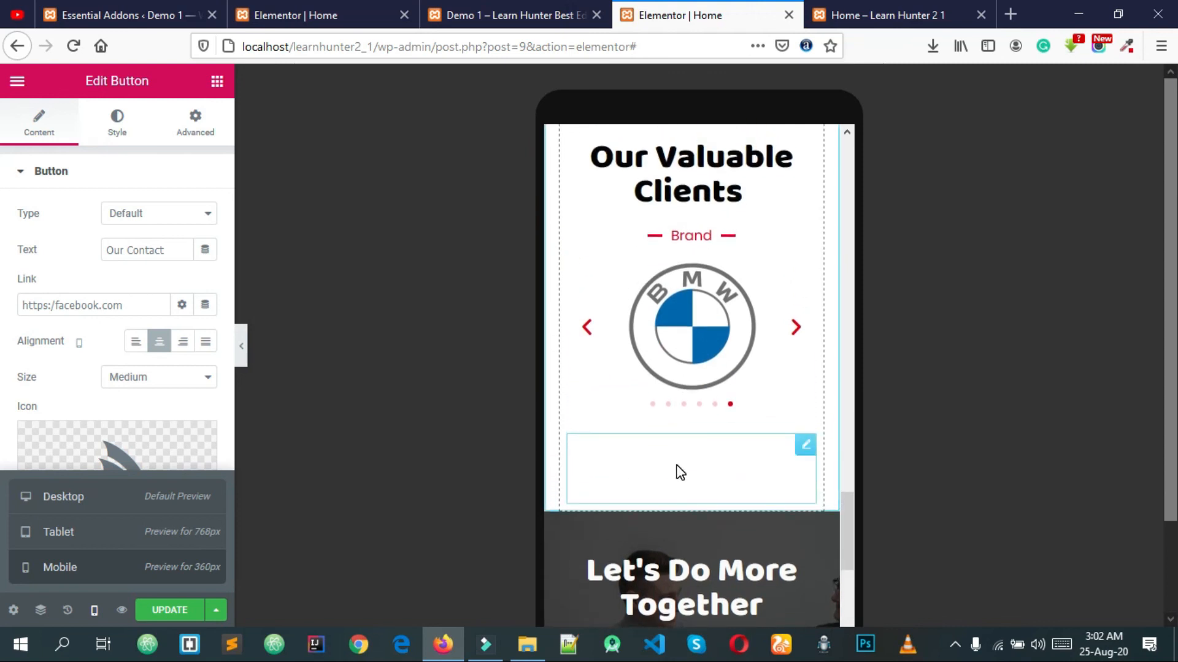
{"action": "left_click", "coordinate": [680, 472]}
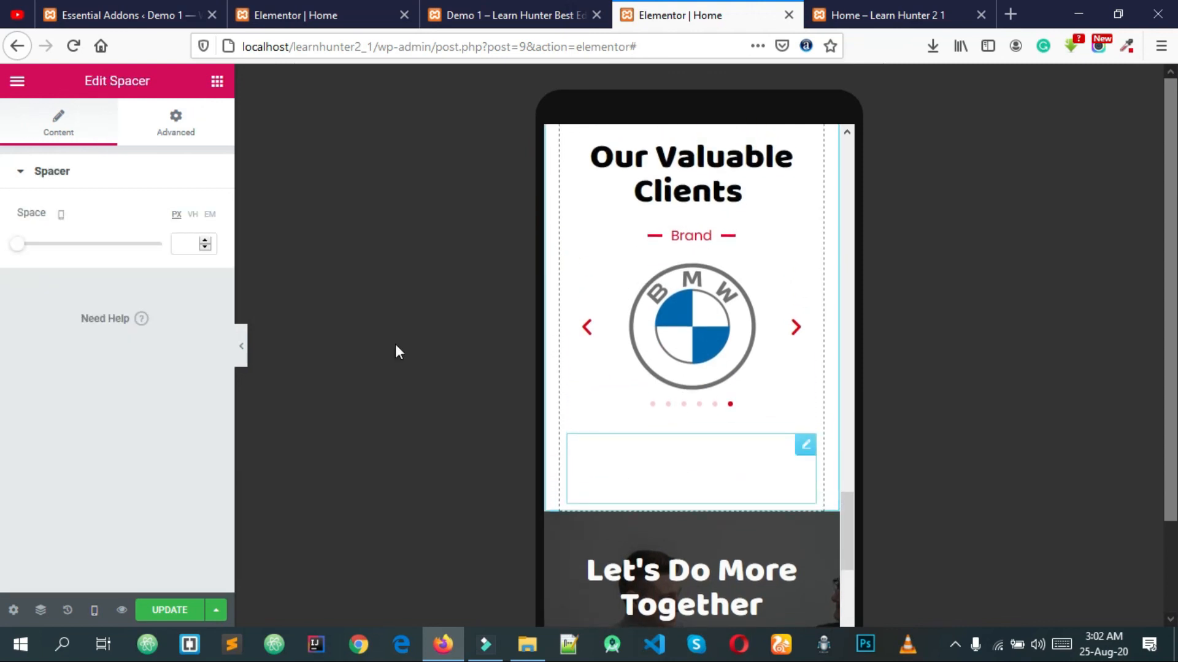
{"action": "left_click", "coordinate": [176, 244]}
{"action": "type", "text": "20"}
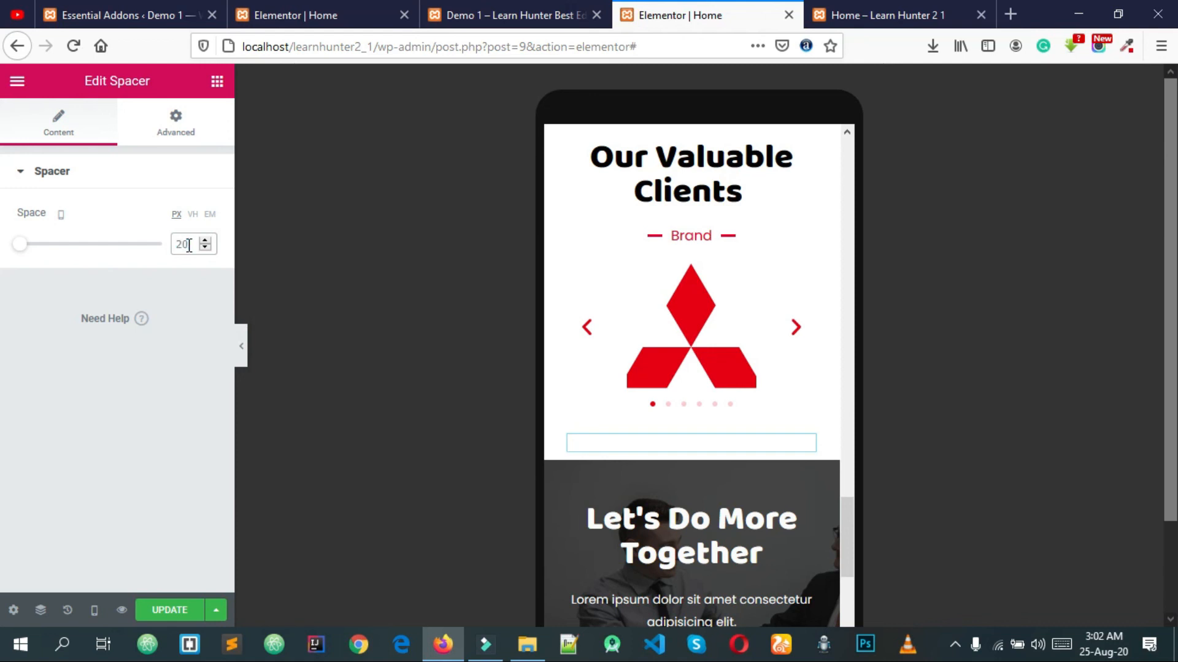
{"action": "type", "text": "5"}
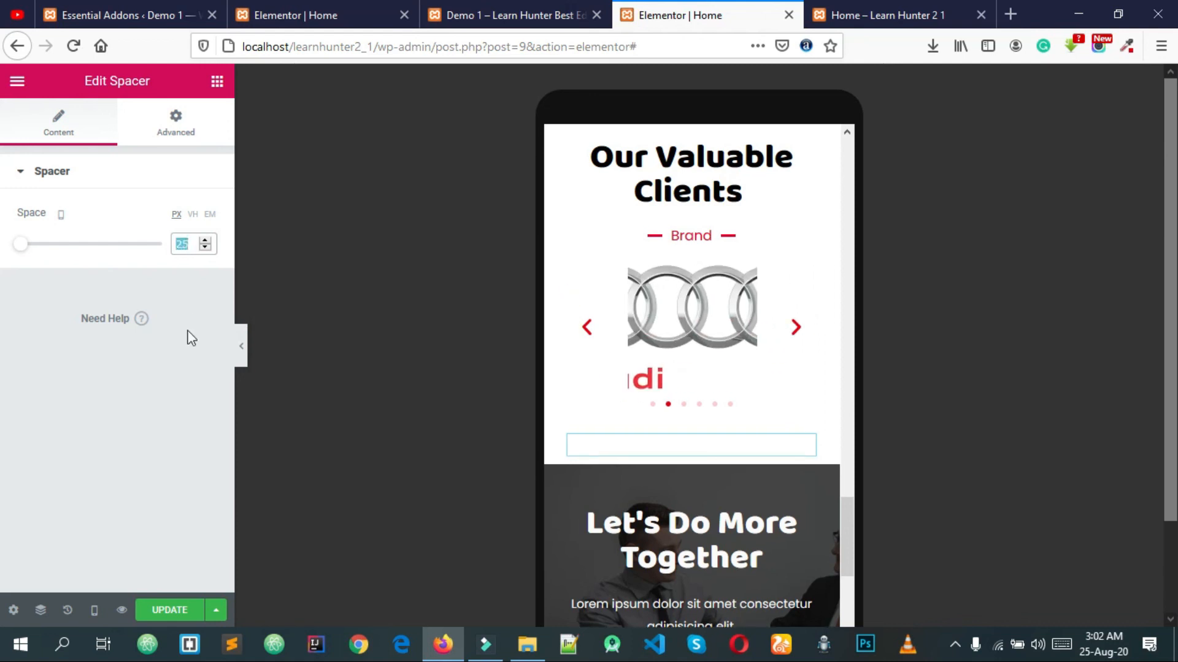
Step: Set the mobile space of the spacer above the "Our Valuable Clients" heading to 25 px and update the page
{"action": "scroll", "coordinate": [672, 309], "scroll_direction": "up", "scroll_amount": 4}
{"action": "key", "text": "BackSpace"}
{"action": "key", "text": "BackSpace"}
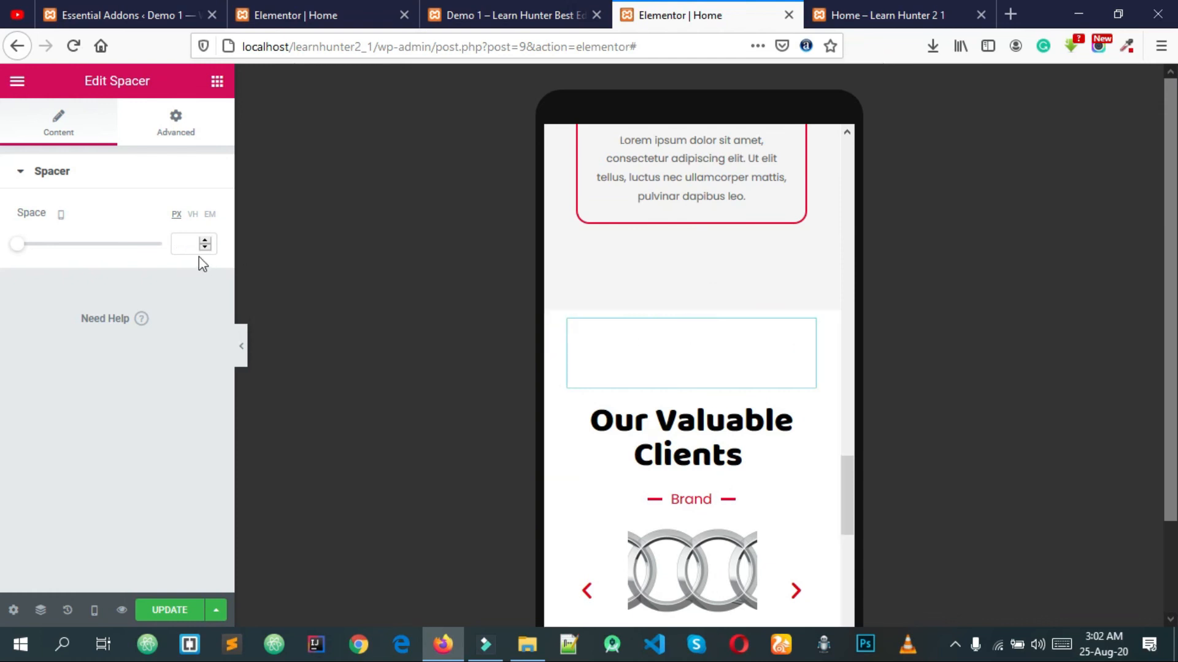
{"action": "type", "text": "25"}
{"action": "scroll", "coordinate": [705, 370], "scroll_direction": "up", "scroll_amount": 5}
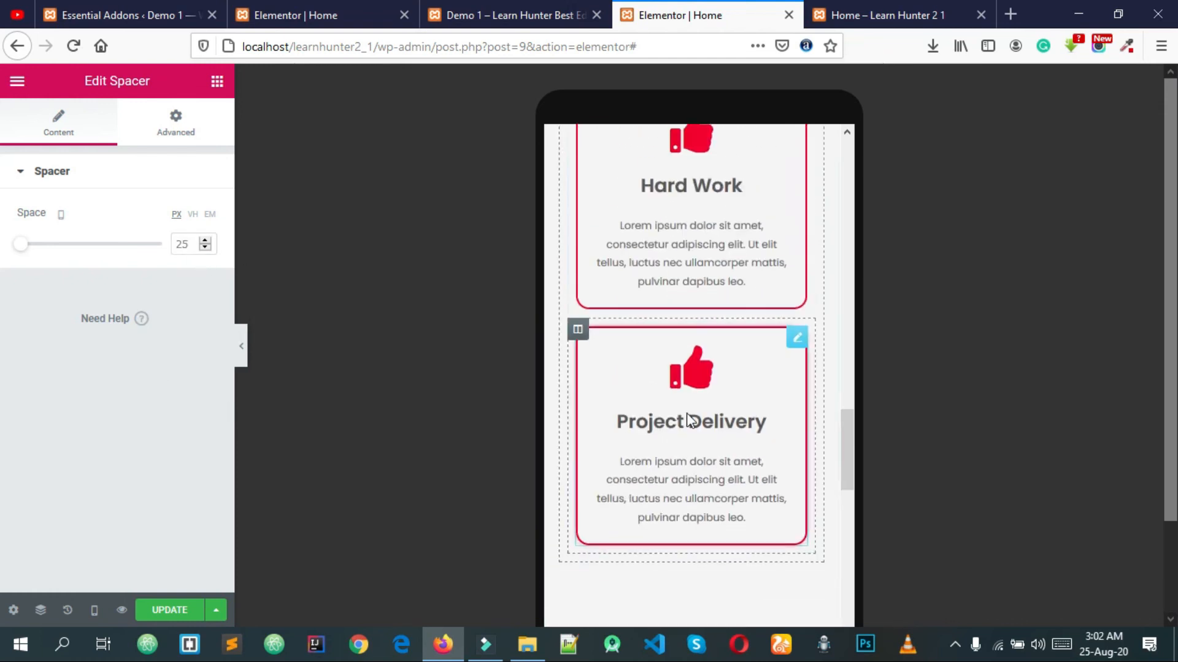
{"action": "scroll", "coordinate": [674, 423], "scroll_direction": "down", "scroll_amount": 2}
{"action": "scroll", "coordinate": [674, 423], "scroll_direction": "up", "scroll_amount": 12}
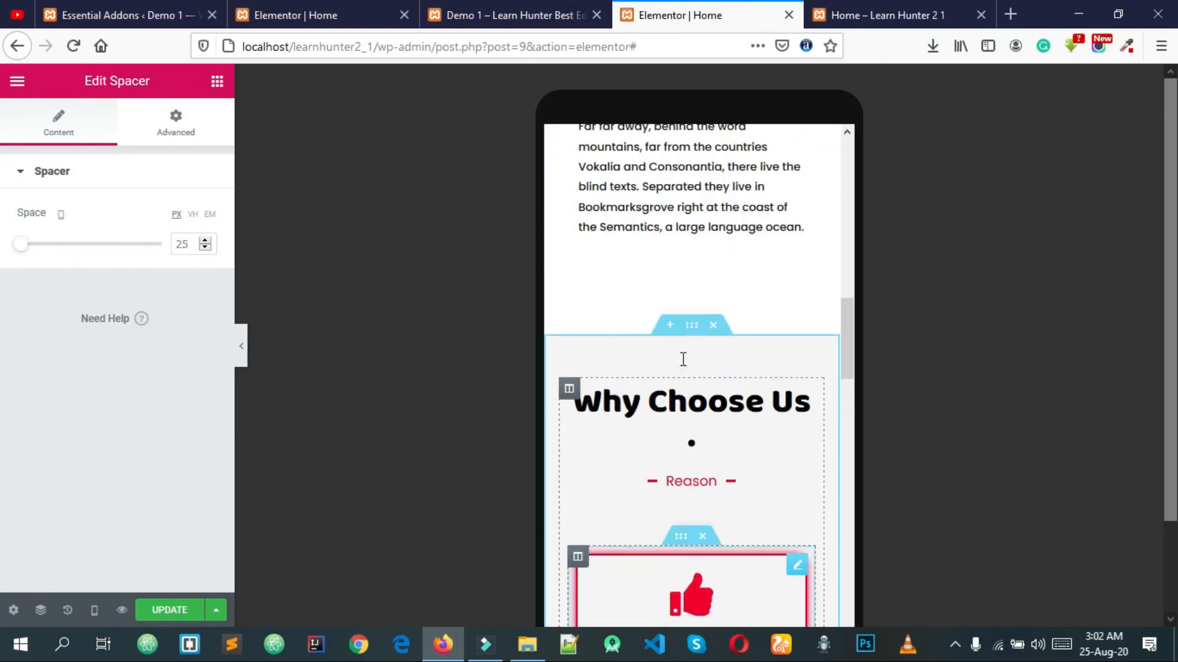
{"action": "scroll", "coordinate": [687, 337], "scroll_direction": "down", "scroll_amount": 2}
{"action": "scroll", "coordinate": [678, 301], "scroll_direction": "up", "scroll_amount": 2}
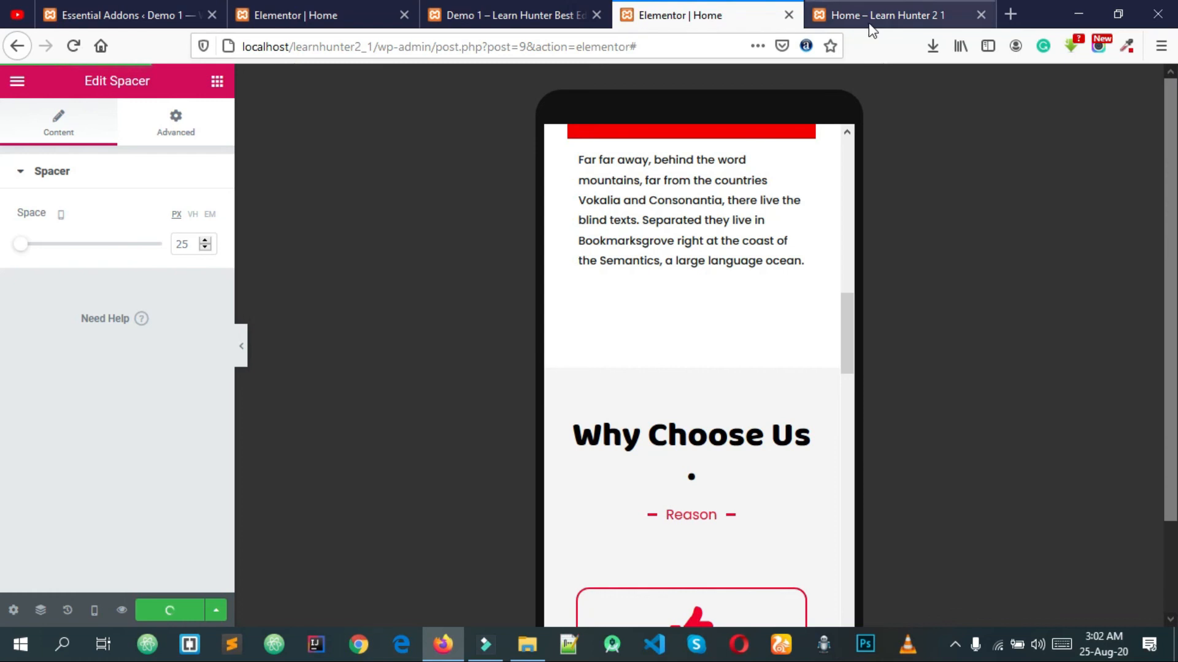
{"action": "left_click", "coordinate": [96, 611]}
Step: Check the updated page in the preview down to the call-to-action section and return to the editor
{"action": "key", "text": "ctrl+Tab"}
{"action": "scroll", "coordinate": [662, 297], "scroll_direction": "down", "scroll_amount": 15}
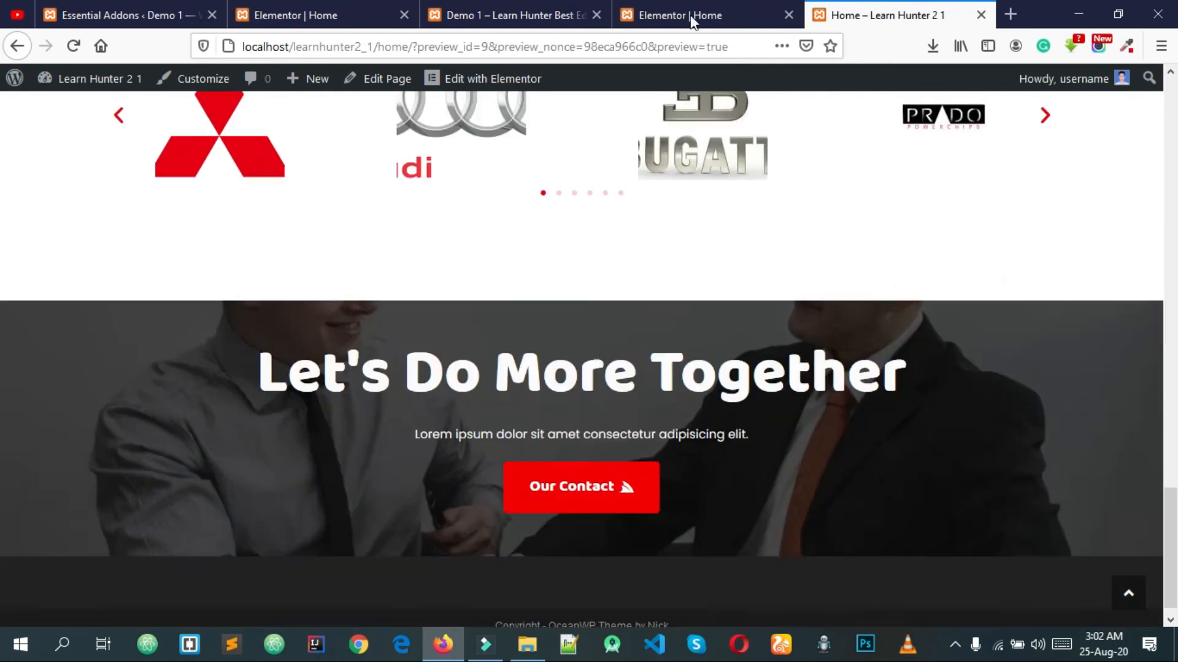
{"action": "left_click", "coordinate": [691, 18]}
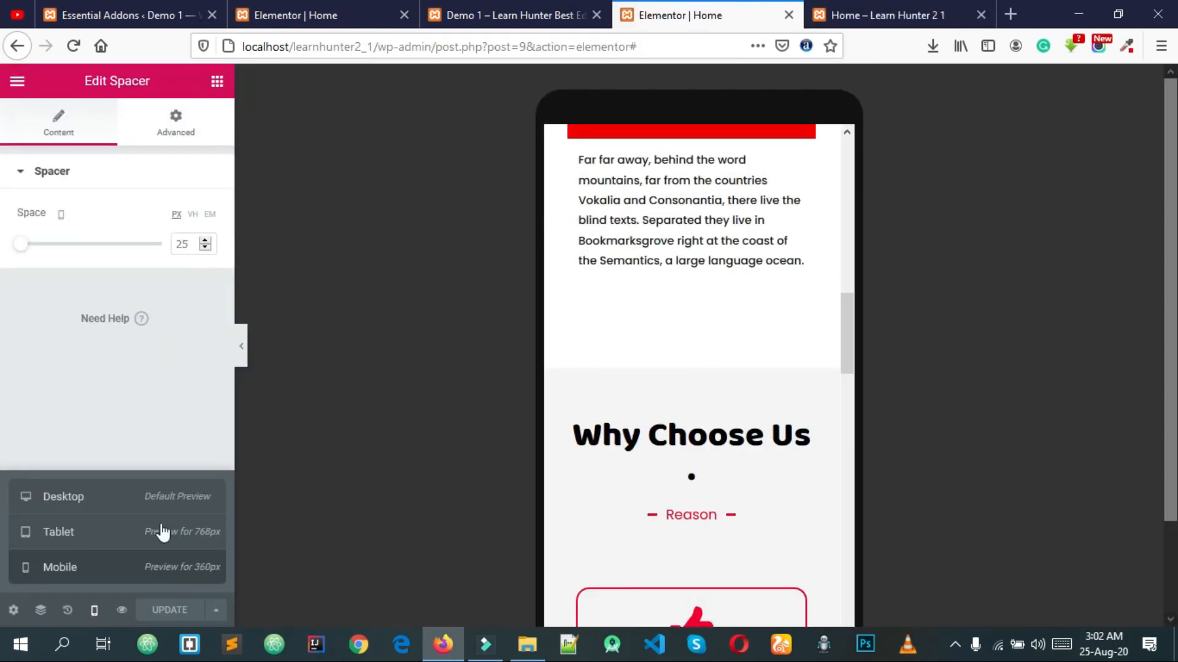
Step: Switch the editor back to the desktop view and check the page sections from the hero down
{"action": "left_click", "coordinate": [58, 544]}
{"action": "left_click", "coordinate": [97, 496]}
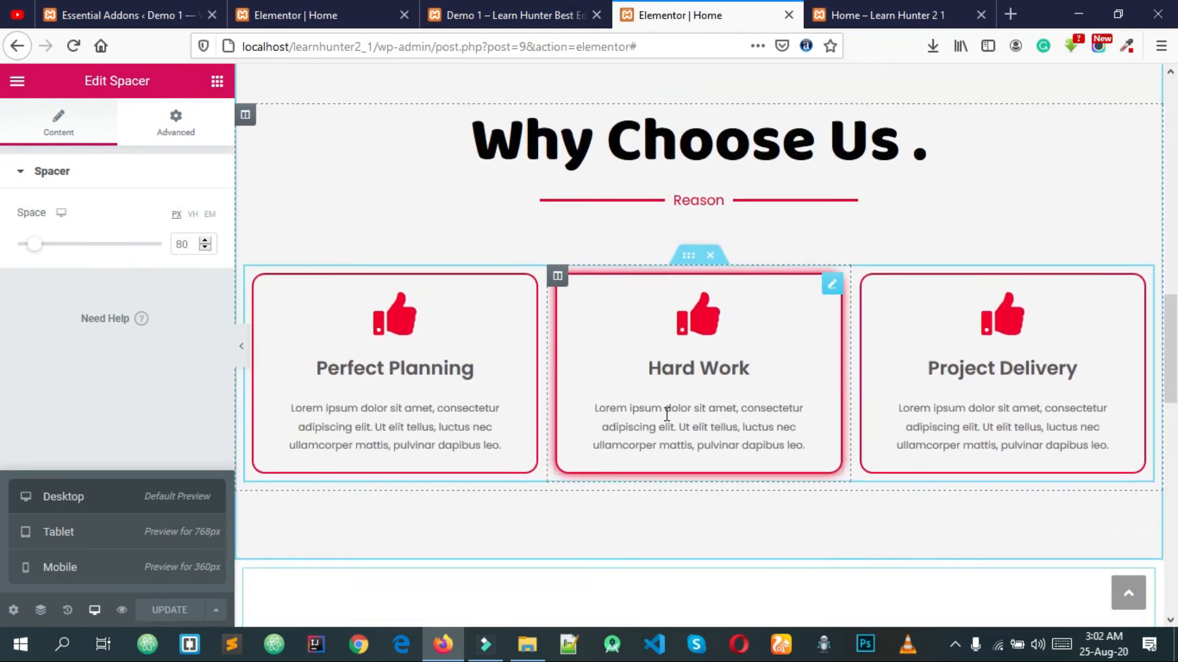
{"action": "scroll", "coordinate": [667, 414], "scroll_direction": "down", "scroll_amount": 4}
{"action": "left_click_drag", "start_coordinate": [1171, 414], "coordinate": [1171, 119]}
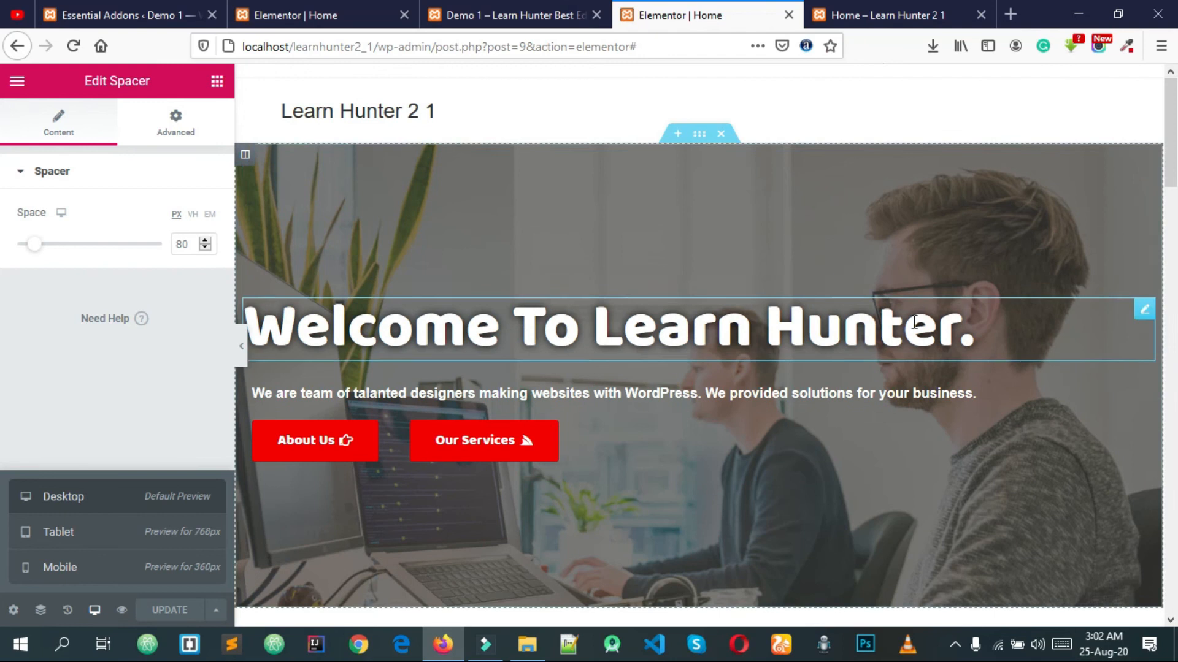
{"action": "scroll", "coordinate": [915, 322], "scroll_direction": "down", "scroll_amount": 10}
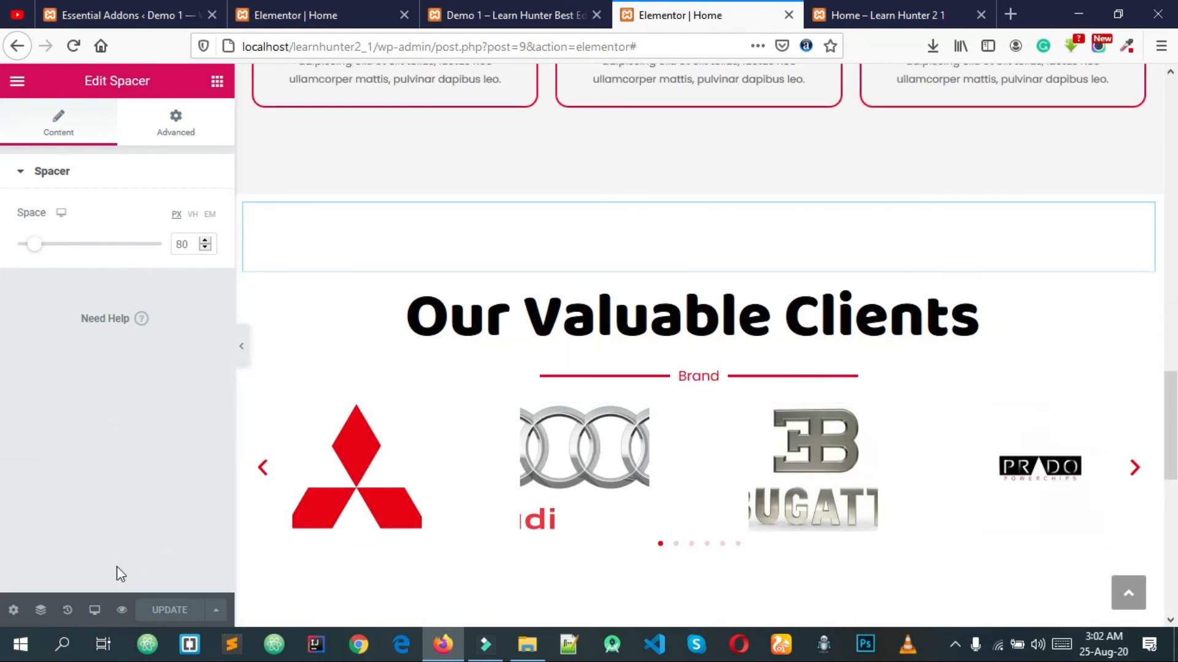
Step: Look at the edit history, return to the widget list and examine the desktop layout of the whole page
{"action": "left_click", "coordinate": [72, 610]}
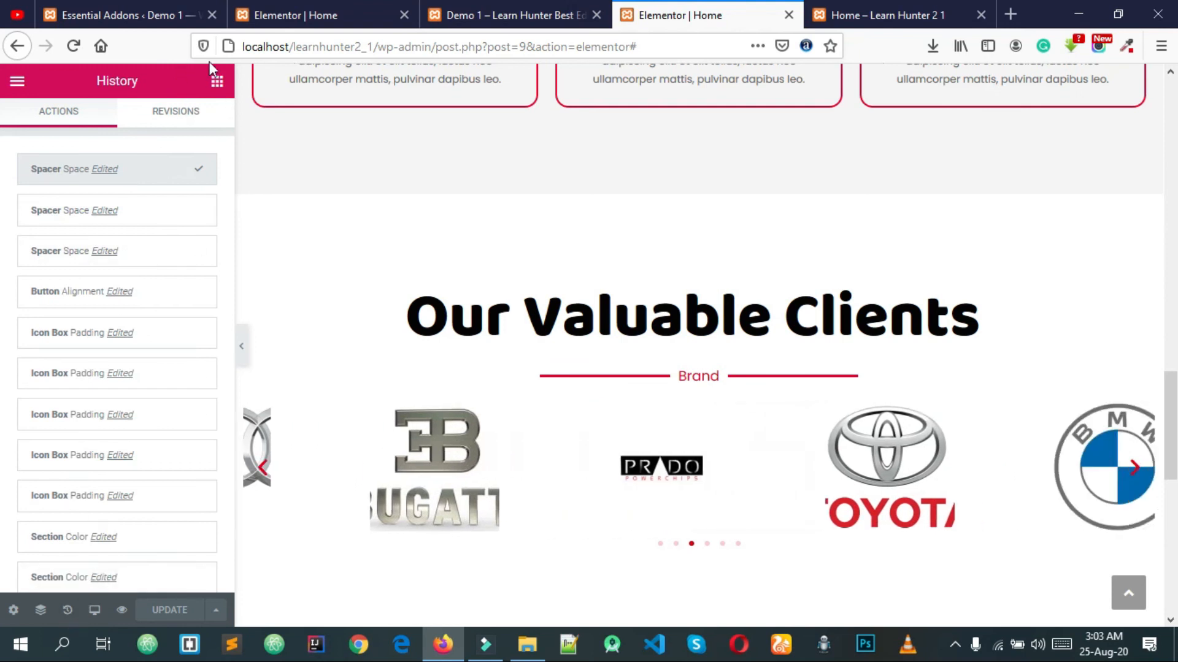
{"action": "left_click", "coordinate": [217, 81]}
{"action": "scroll", "coordinate": [803, 284], "scroll_direction": "up", "scroll_amount": 15}
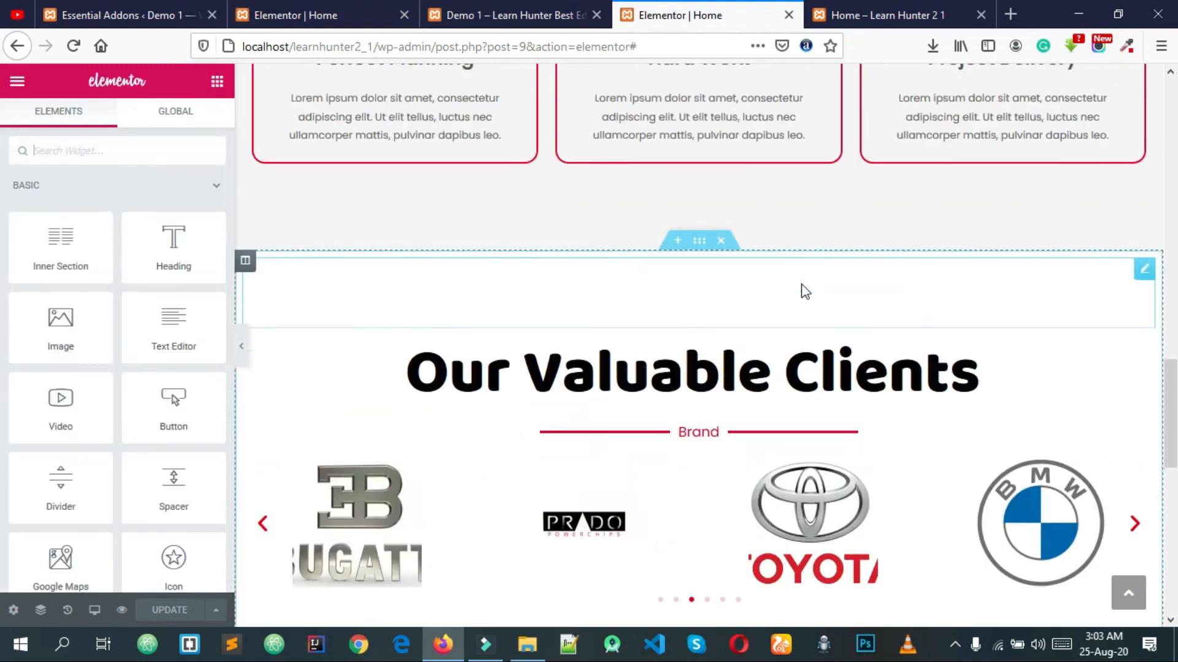
{"action": "scroll", "coordinate": [792, 286], "scroll_direction": "down", "scroll_amount": 15}
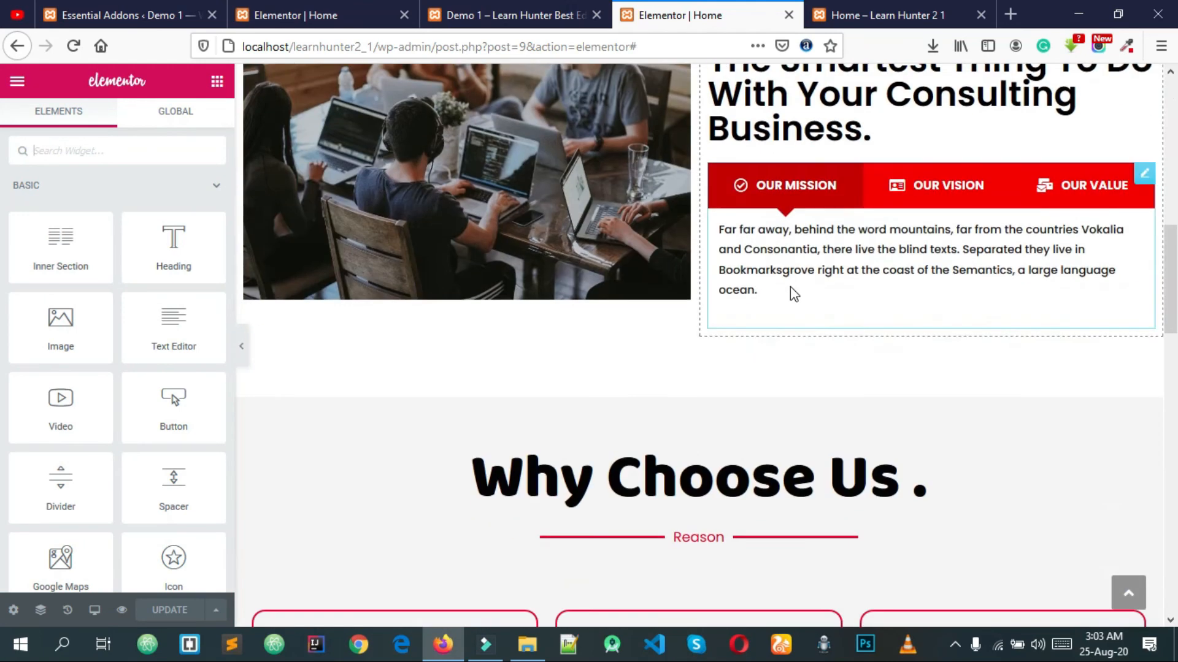
{"action": "scroll", "coordinate": [767, 295], "scroll_direction": "up", "scroll_amount": 6}
{"action": "scroll", "coordinate": [722, 309], "scroll_direction": "up", "scroll_amount": 10}
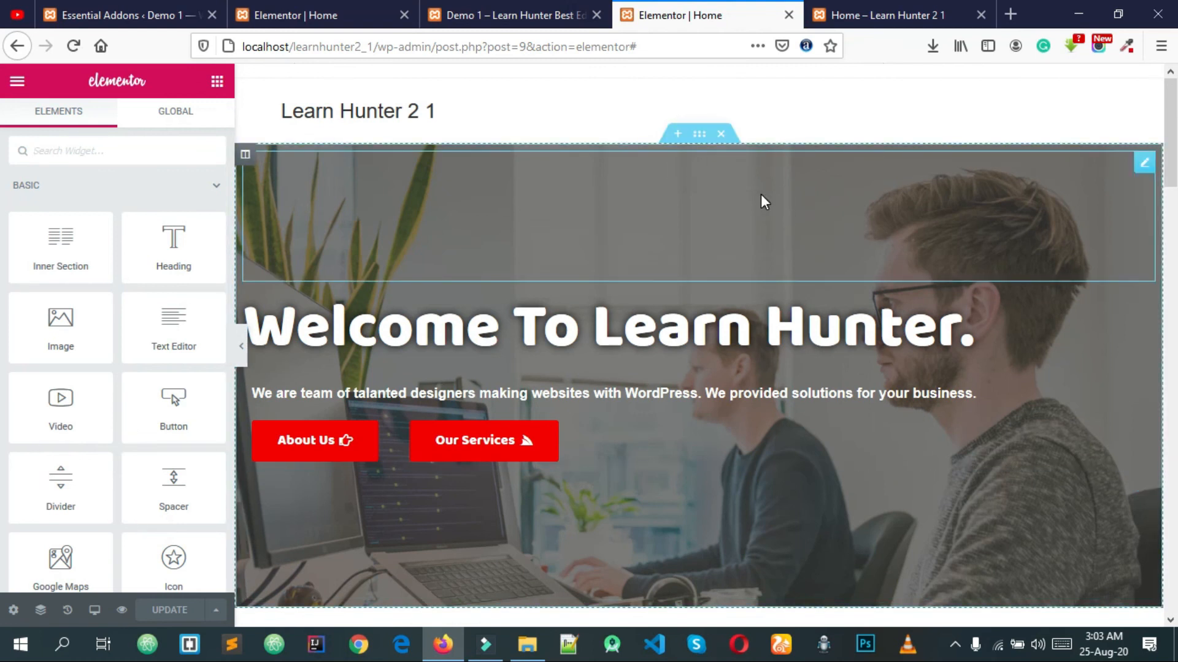
{"action": "scroll", "coordinate": [762, 200], "scroll_direction": "down", "scroll_amount": 10}
{"action": "scroll", "coordinate": [2, 452], "scroll_direction": "down", "scroll_amount": 10}
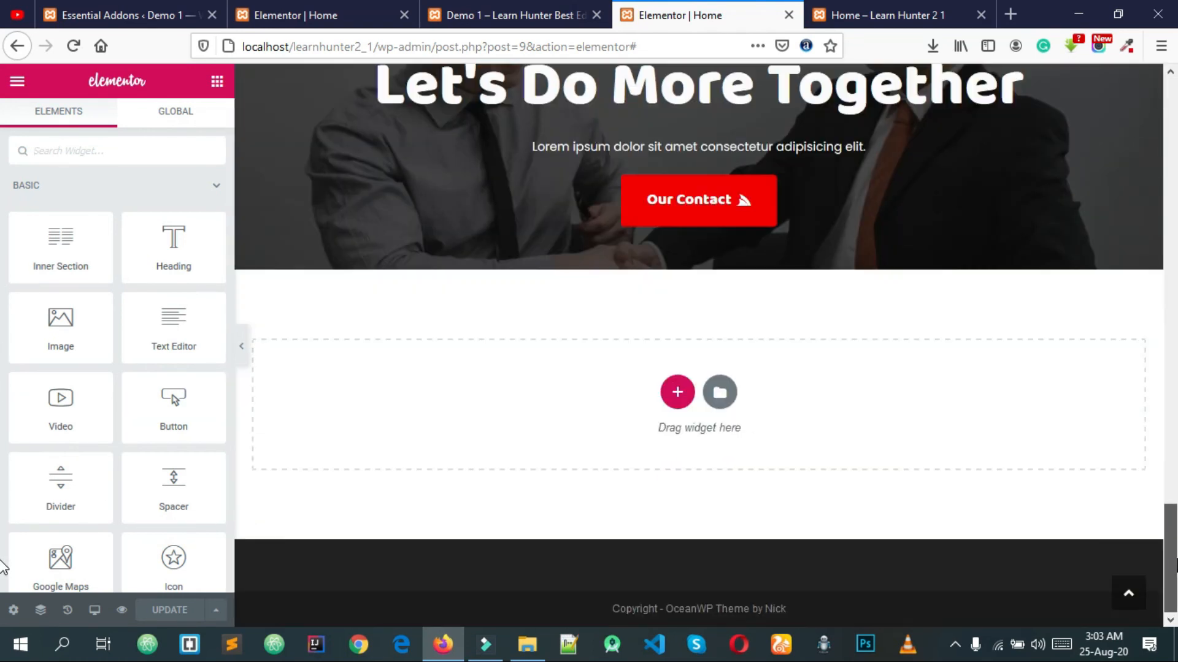
Step: Open the template library from the empty area below the call-to-action and browse its page templates and blocks
{"action": "left_click", "coordinate": [715, 396]}
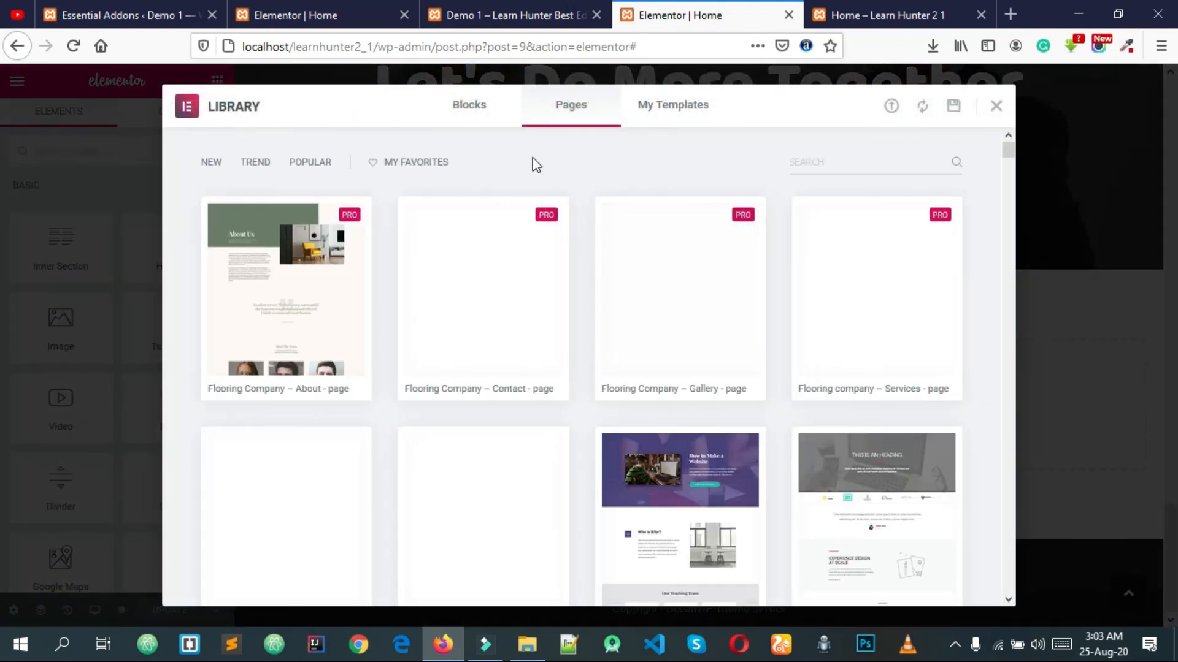
{"action": "scroll", "coordinate": [651, 270], "scroll_direction": "down", "scroll_amount": 8}
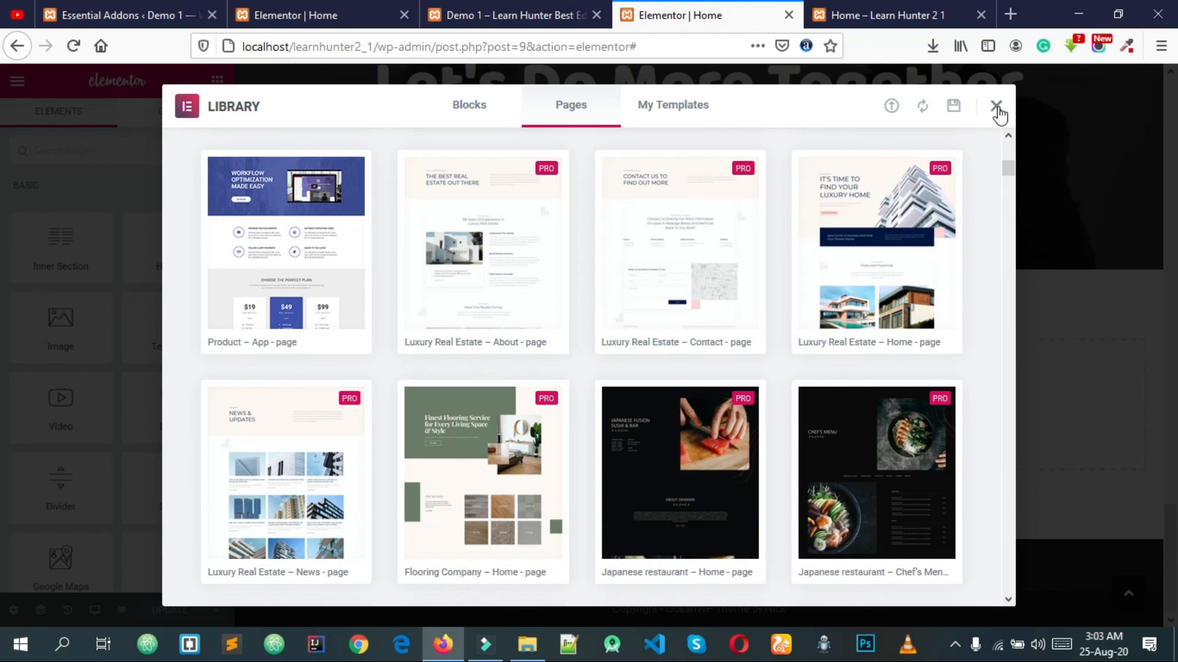
{"action": "left_click", "coordinate": [479, 120]}
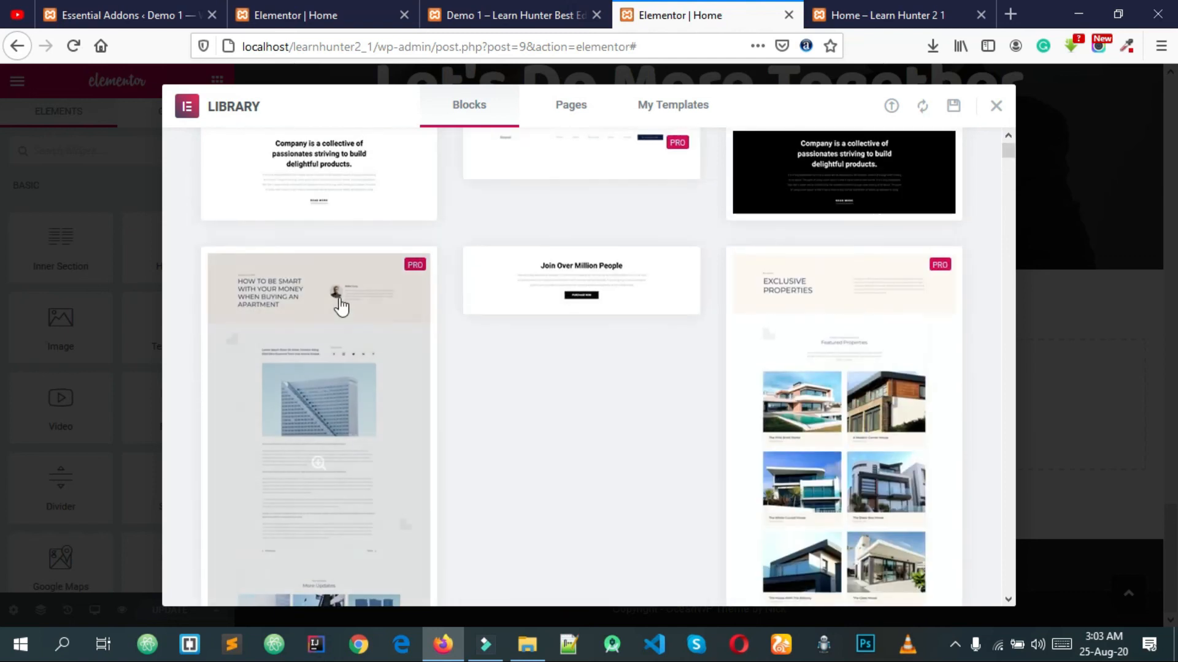
{"action": "scroll", "coordinate": [325, 312], "scroll_direction": "down", "scroll_amount": 2}
{"action": "scroll", "coordinate": [338, 318], "scroll_direction": "down", "scroll_amount": 5}
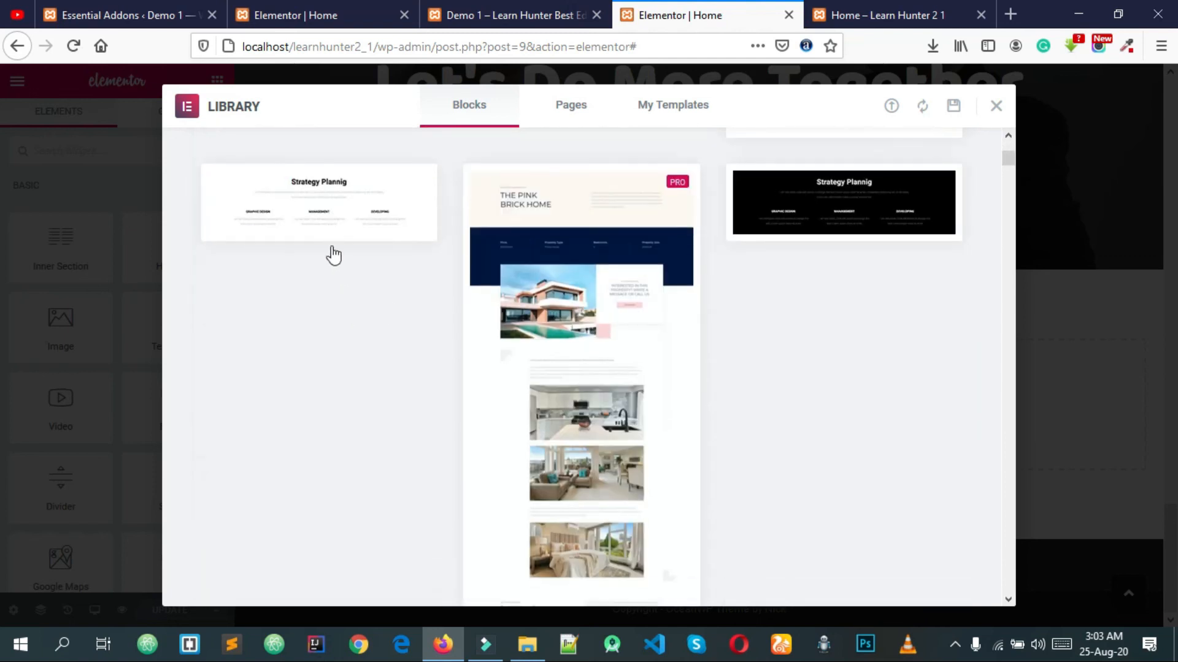
{"action": "mouse_move", "coordinate": [319, 204]}
{"action": "scroll", "coordinate": [319, 204], "scroll_direction": "up", "scroll_amount": 1}
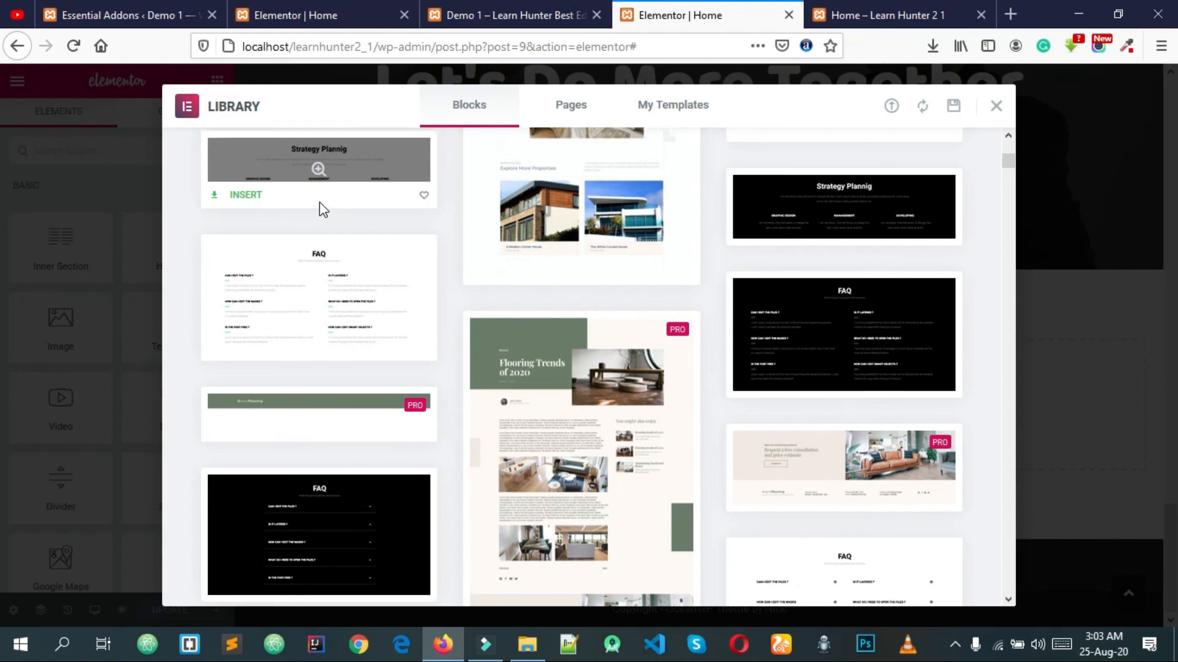
Step: Try to insert a free block from the template library, view the template import screen and close the library
{"action": "left_click", "coordinate": [248, 265]}
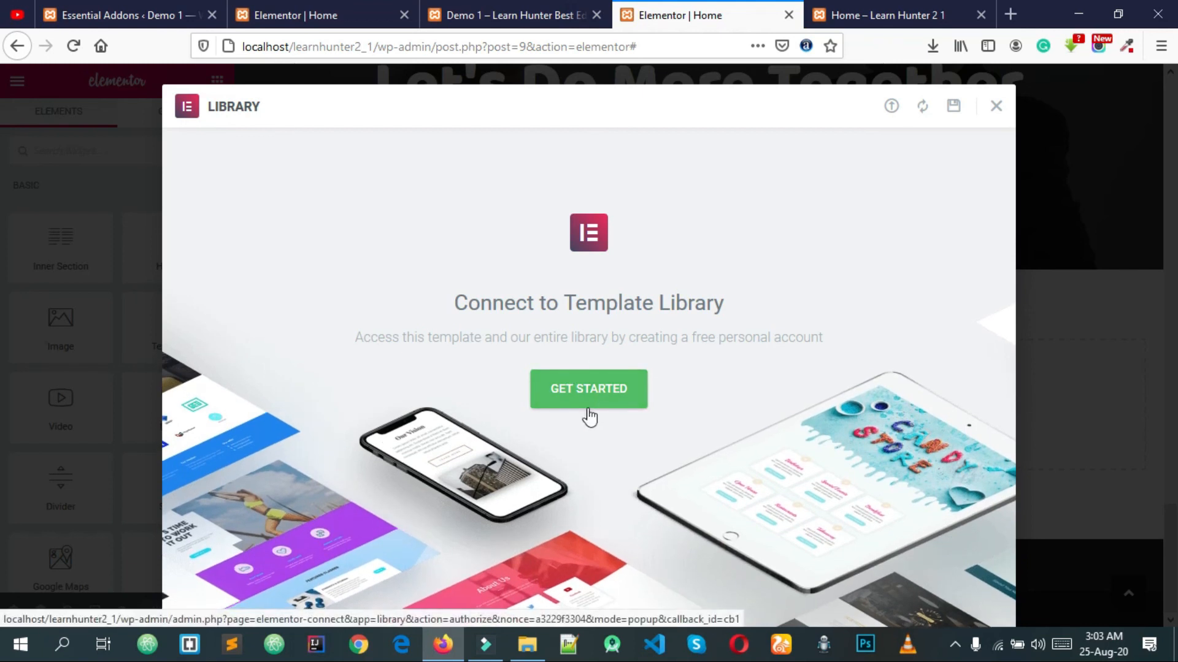
{"action": "left_click", "coordinate": [889, 108]}
{"action": "left_click", "coordinate": [997, 107]}
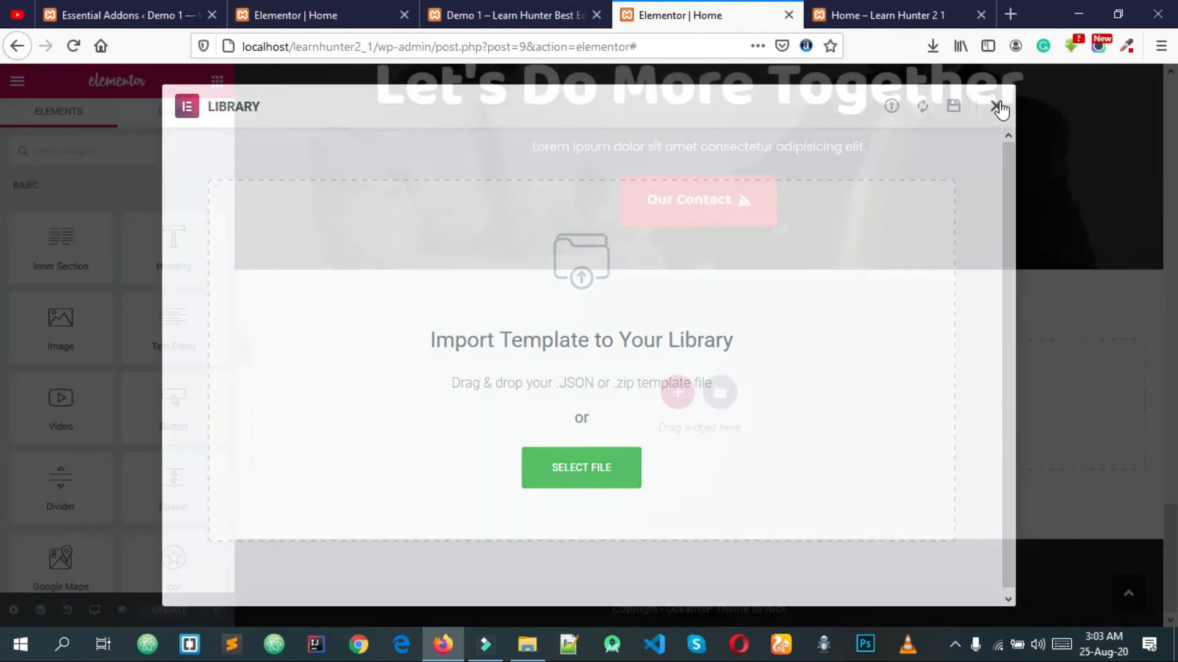
Step: Review the finished desktop page between the hero and the "Let's Do More Together" section
{"action": "scroll", "coordinate": [823, 351], "scroll_direction": "up", "scroll_amount": 10}
{"action": "scroll", "coordinate": [824, 352], "scroll_direction": "up", "scroll_amount": 10}
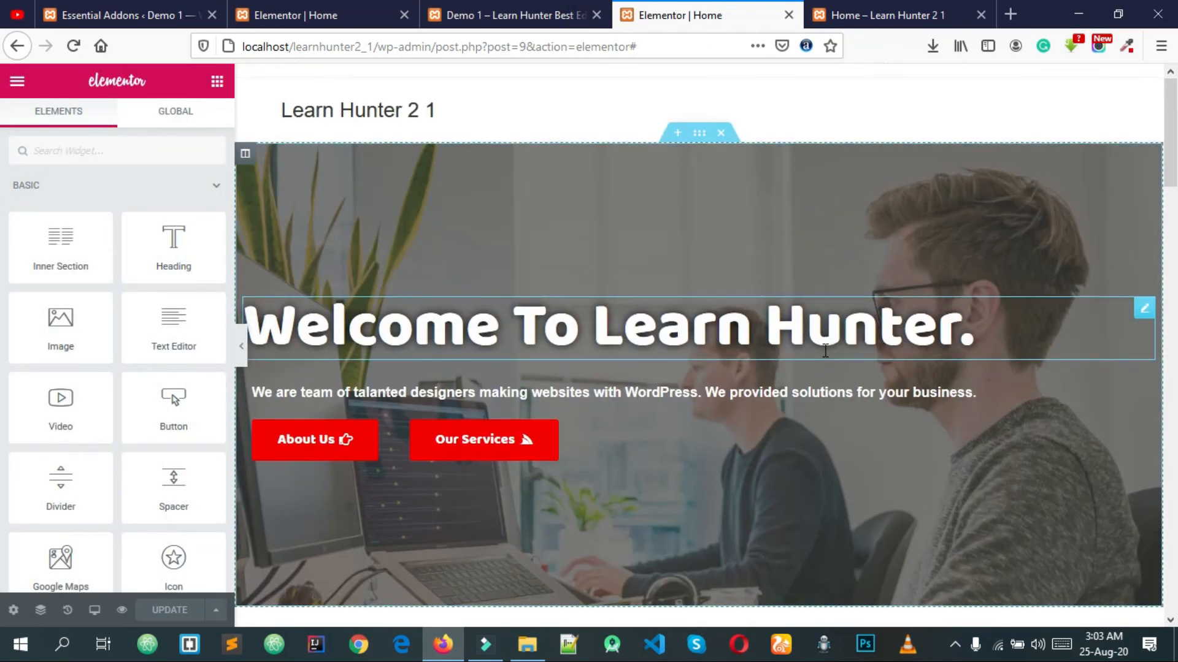
{"action": "scroll", "coordinate": [825, 351], "scroll_direction": "down", "scroll_amount": 15}
{"action": "scroll", "coordinate": [825, 357], "scroll_direction": "down", "scroll_amount": 1}
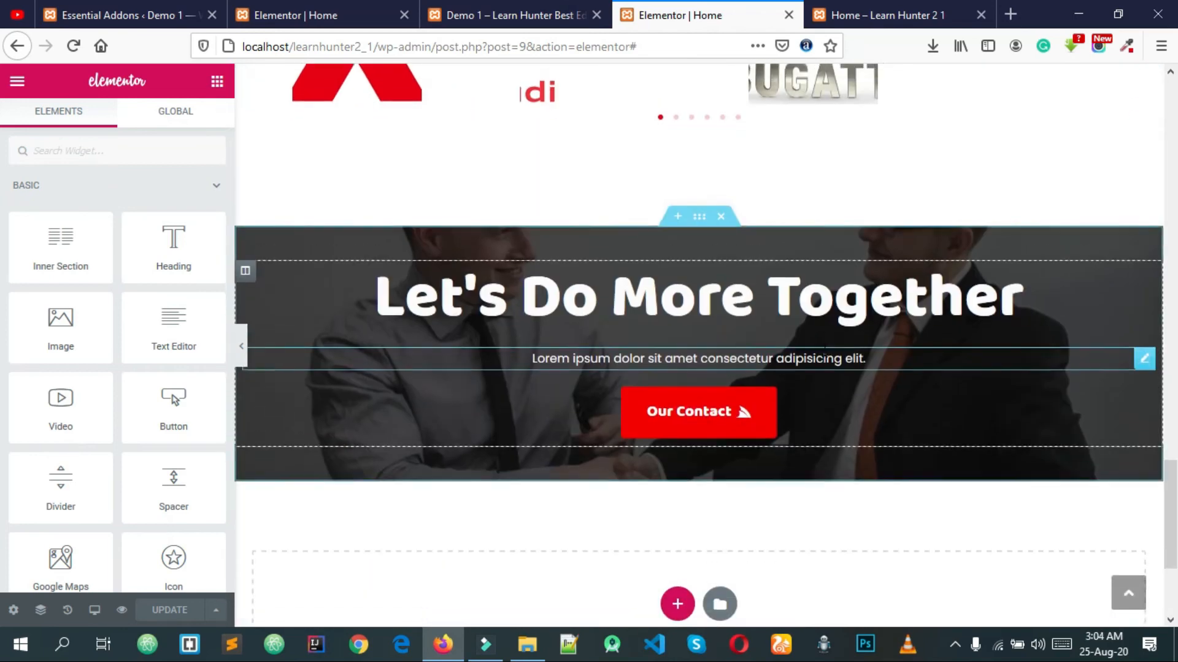
{"action": "scroll", "coordinate": [825, 356], "scroll_direction": "up", "scroll_amount": 7}
{"action": "scroll", "coordinate": [824, 354], "scroll_direction": "up", "scroll_amount": 8}
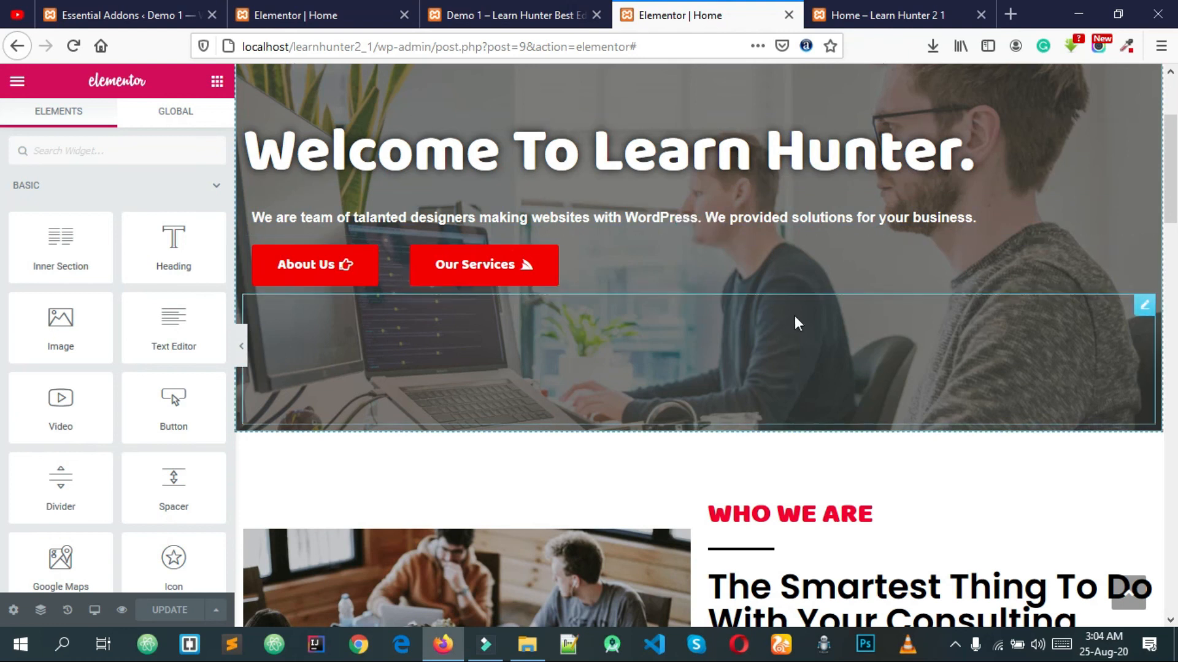
Step: Save the whole page to the library as a template named "HomePage Full Template"
{"action": "left_click", "coordinate": [218, 610]}
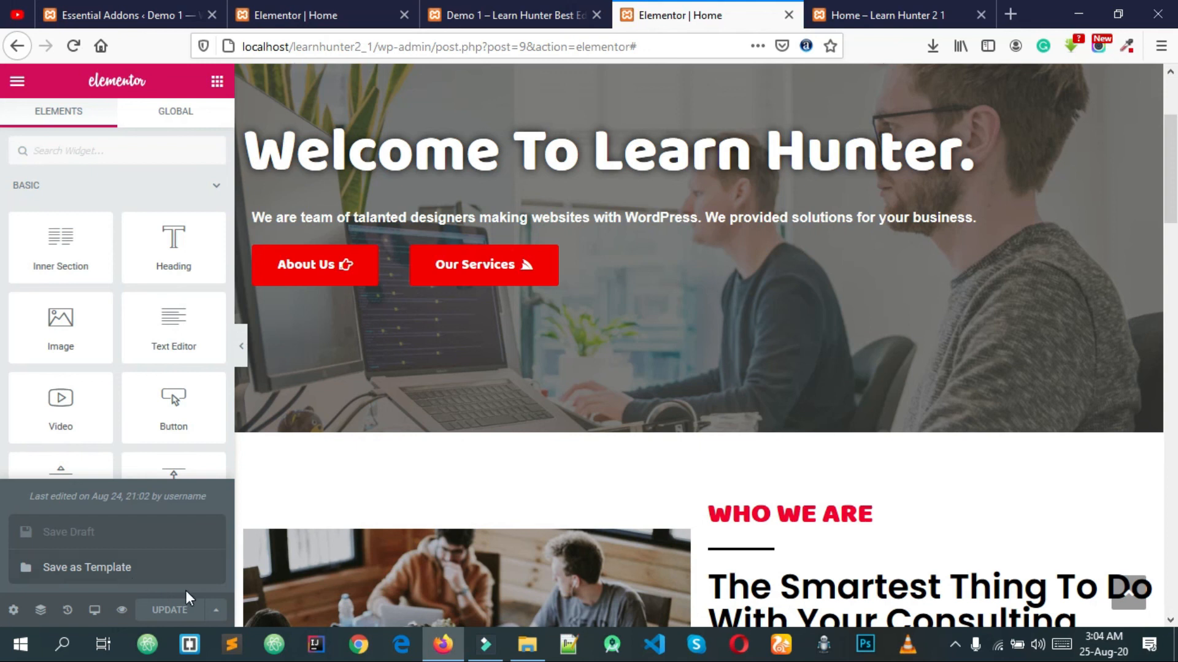
{"action": "left_click", "coordinate": [216, 610]}
{"action": "left_click", "coordinate": [216, 610]}
{"action": "left_click", "coordinate": [216, 610]}
{"action": "left_click", "coordinate": [216, 609]}
{"action": "left_click", "coordinate": [215, 612]}
{"action": "left_click", "coordinate": [214, 612]}
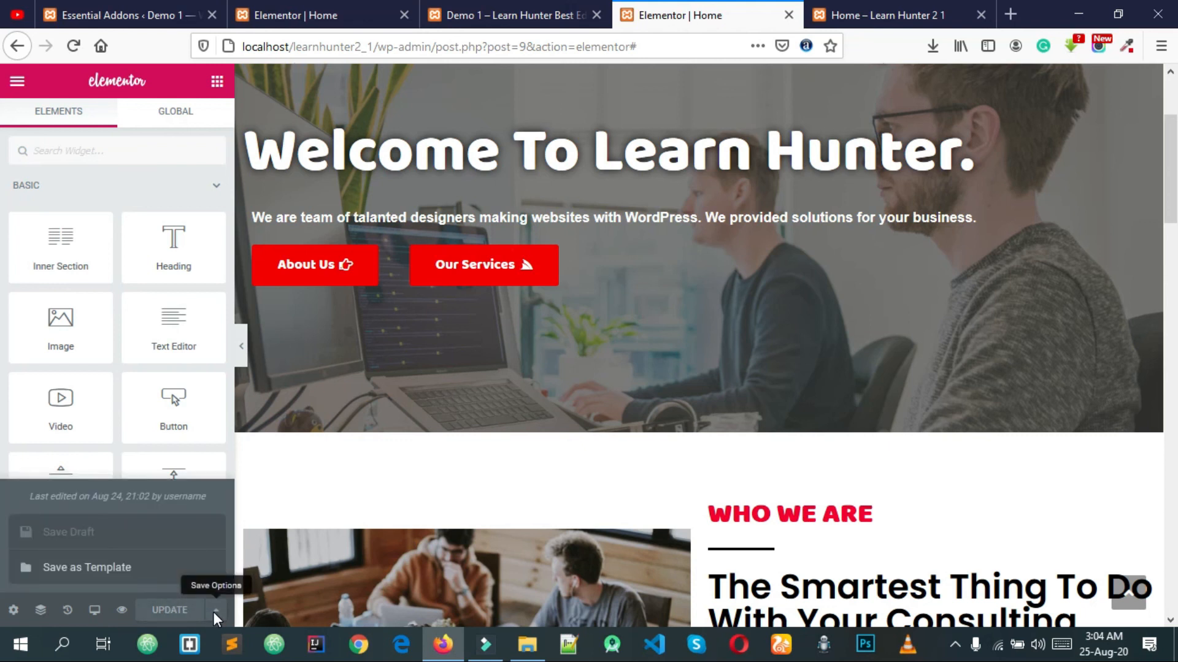
{"action": "left_click", "coordinate": [131, 575]}
{"action": "left_click", "coordinate": [436, 388]}
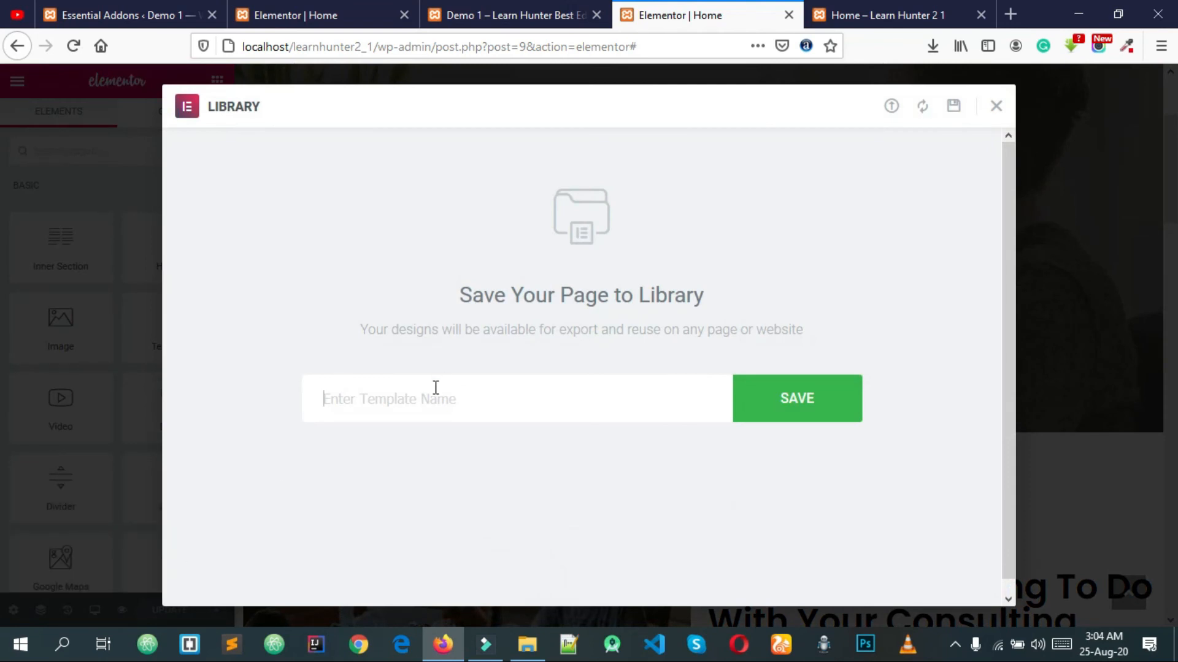
{"action": "type", "text": "HomePage FUl"}
{"action": "key", "text": "BackSpace"}
{"action": "key", "text": "BackSpace"}
{"action": "key", "text": "BackSpace"}
{"action": "type", "text": "ull Template"}
{"action": "left_click", "coordinate": [785, 402]}
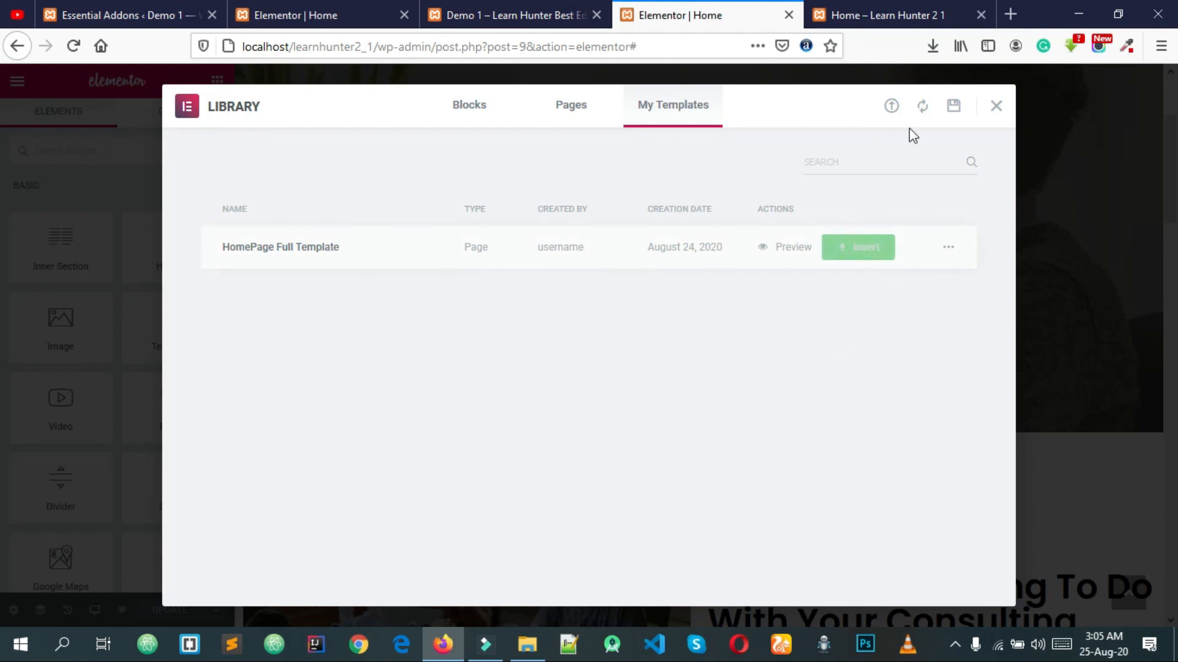
Step: Open the file chooser for importing a template into the library and cancel it
{"action": "left_click", "coordinate": [891, 106]}
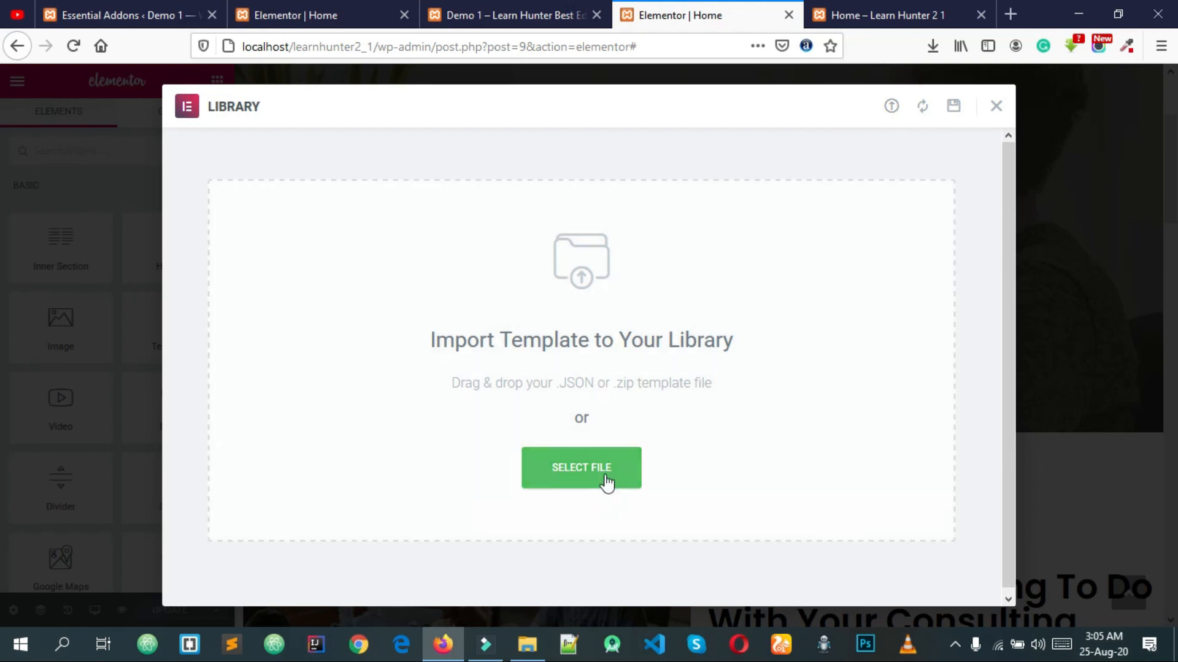
{"action": "left_click", "coordinate": [575, 473]}
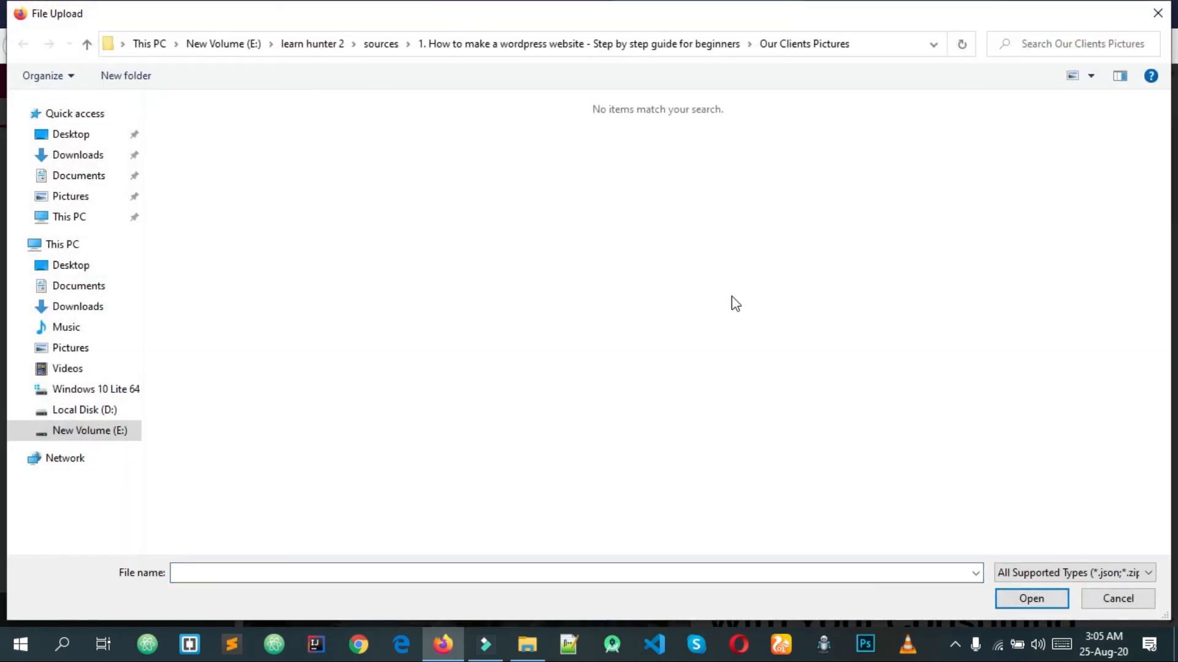
{"action": "left_click", "coordinate": [1158, 13]}
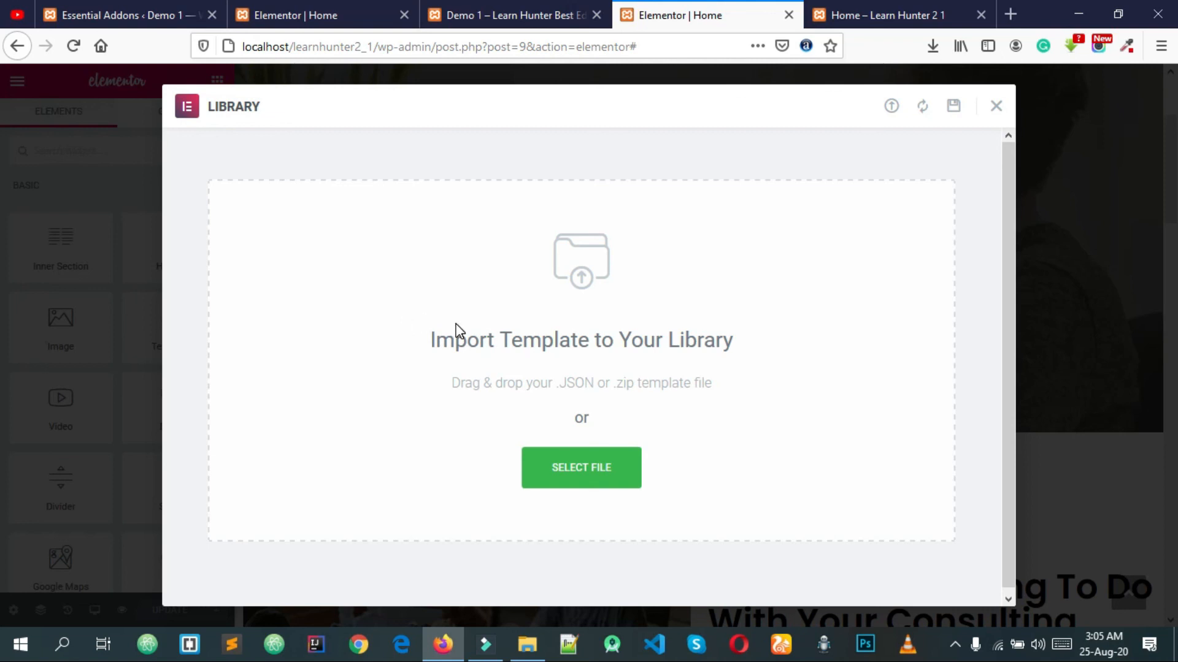
Step: Close the template library and review the finished page from the hero down to the footer and back
{"action": "left_click", "coordinate": [996, 109]}
{"action": "scroll", "coordinate": [1099, 310], "scroll_direction": "up", "scroll_amount": 3}
{"action": "scroll", "coordinate": [1128, 164], "scroll_direction": "down", "scroll_amount": 7}
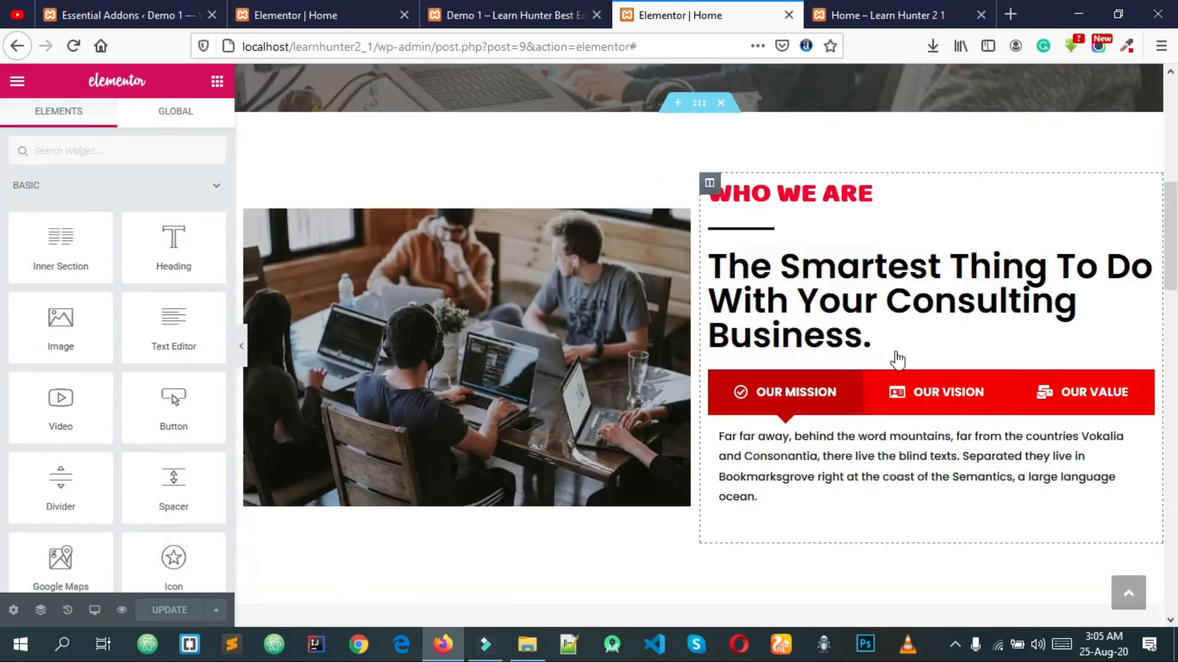
{"action": "scroll", "coordinate": [854, 399], "scroll_direction": "down", "scroll_amount": 15}
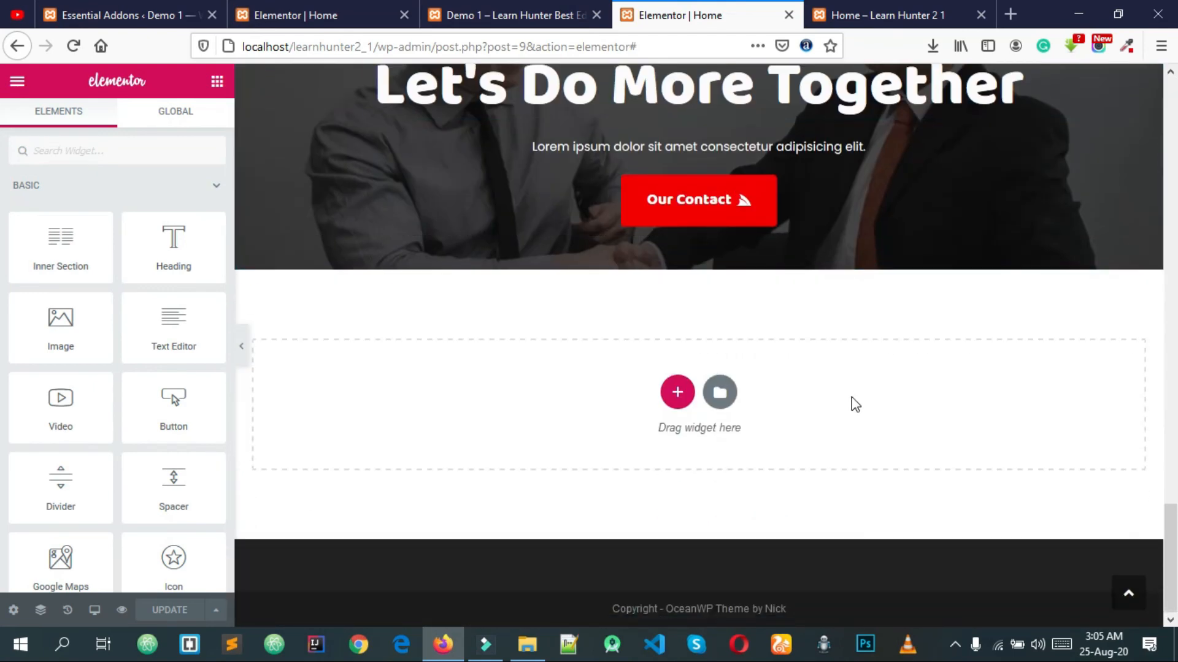
{"action": "scroll", "coordinate": [853, 402], "scroll_direction": "up", "scroll_amount": 10}
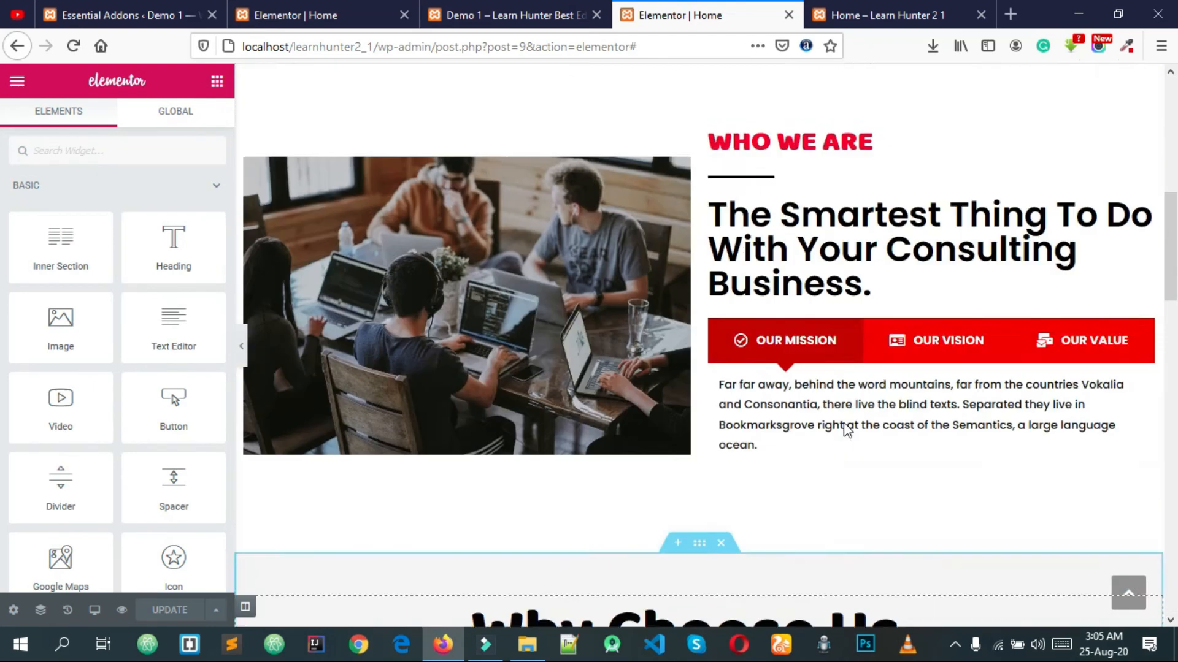
{"action": "scroll", "coordinate": [846, 428], "scroll_direction": "up", "scroll_amount": 8}
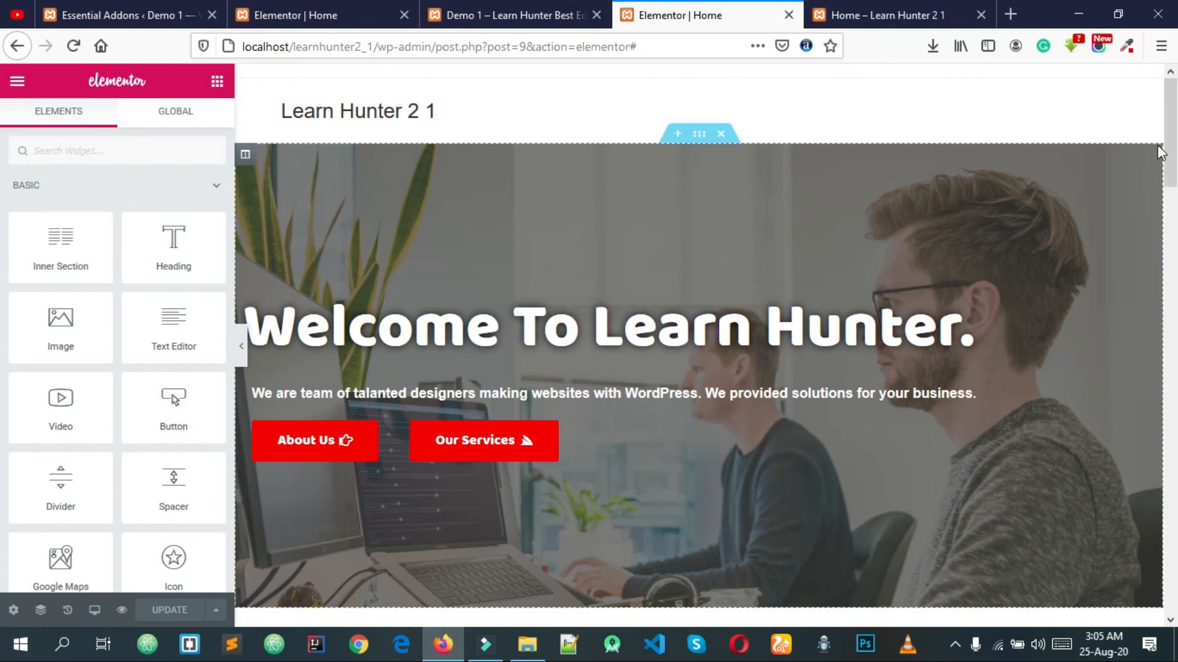
Step: Compare the header and navigation menu of the demo site with the header area of the page in the editor
{"action": "left_click", "coordinate": [550, 9]}
{"action": "scroll", "coordinate": [663, 163], "scroll_direction": "up", "scroll_amount": 15}
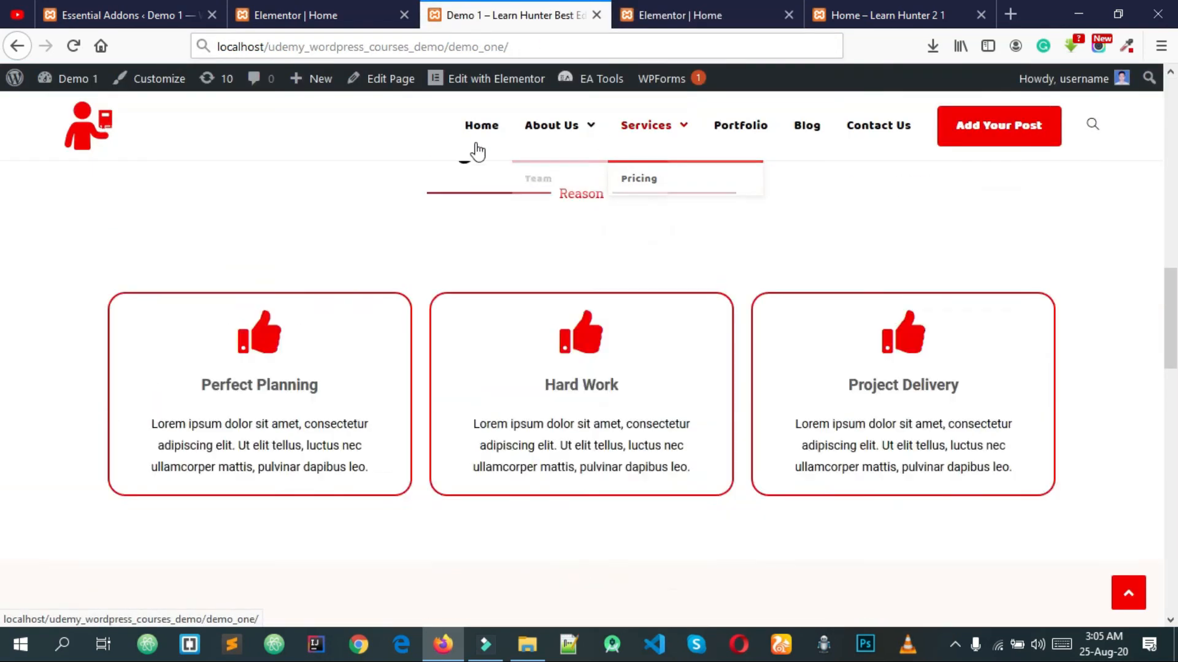
{"action": "scroll", "coordinate": [478, 151], "scroll_direction": "up", "scroll_amount": 3}
{"action": "left_click", "coordinate": [675, 15]}
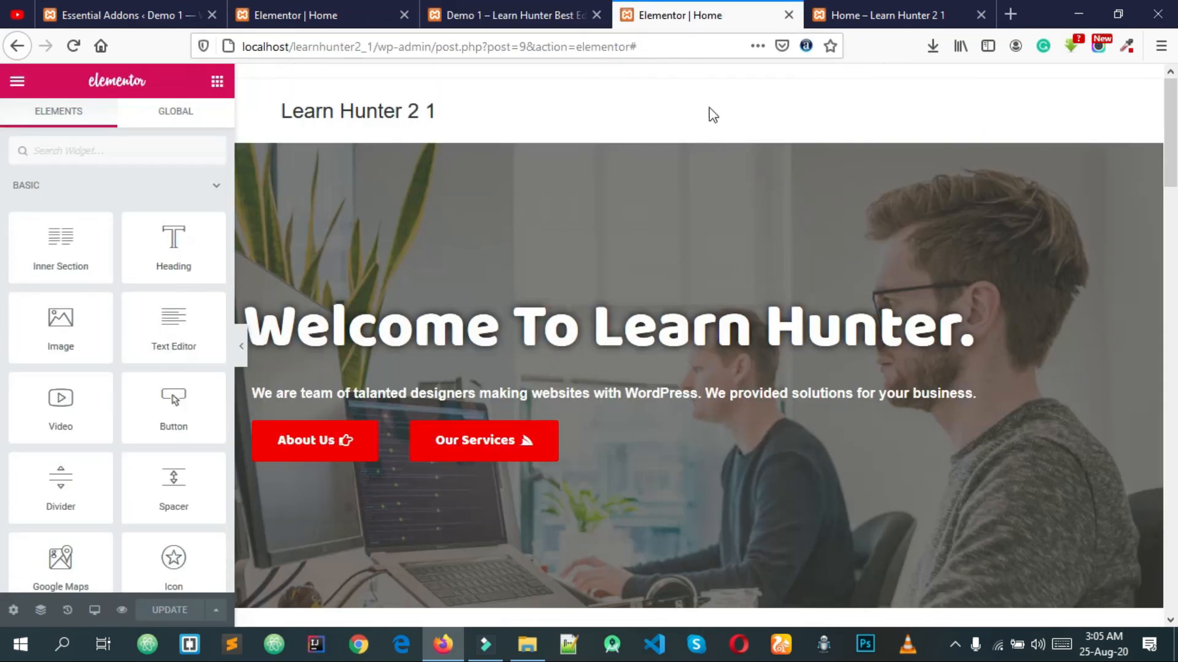
Step: Compare the footer area of the edited page with the demo site's widget footer, from About Us to Contact Info
{"action": "left_click_drag", "start_coordinate": [1174, 132], "coordinate": [1175, 561]}
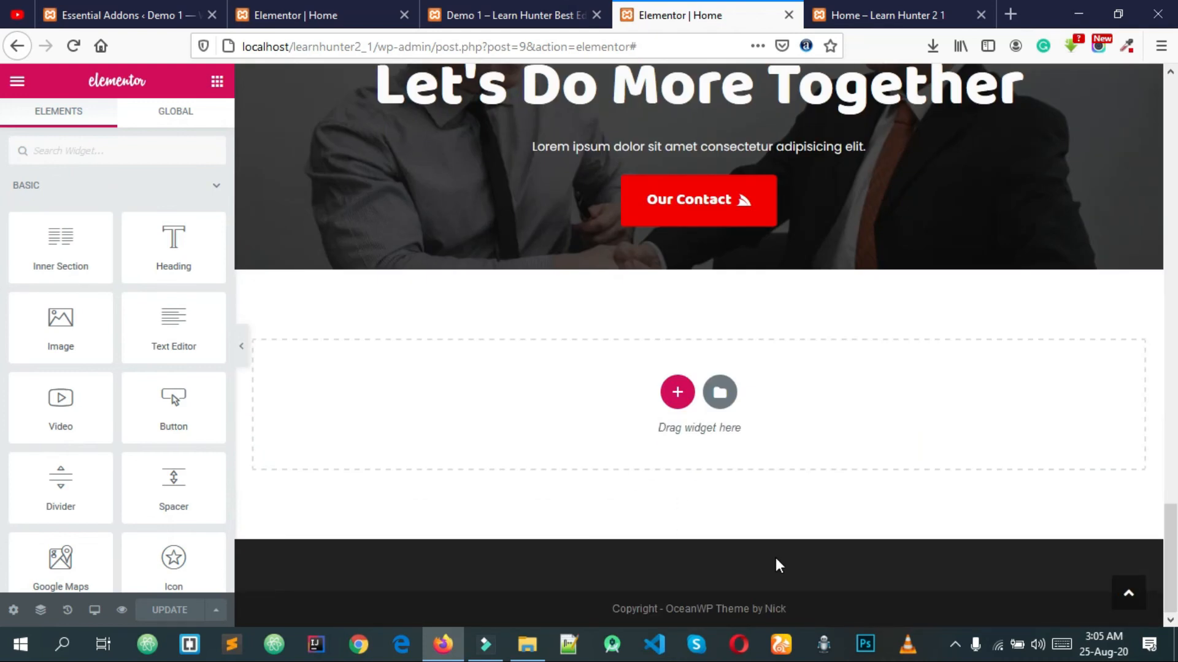
{"action": "left_click", "coordinate": [517, 16]}
{"action": "left_click_drag", "start_coordinate": [1176, 122], "coordinate": [1176, 555]}
{"action": "scroll", "coordinate": [439, 463], "scroll_direction": "down", "scroll_amount": 2}
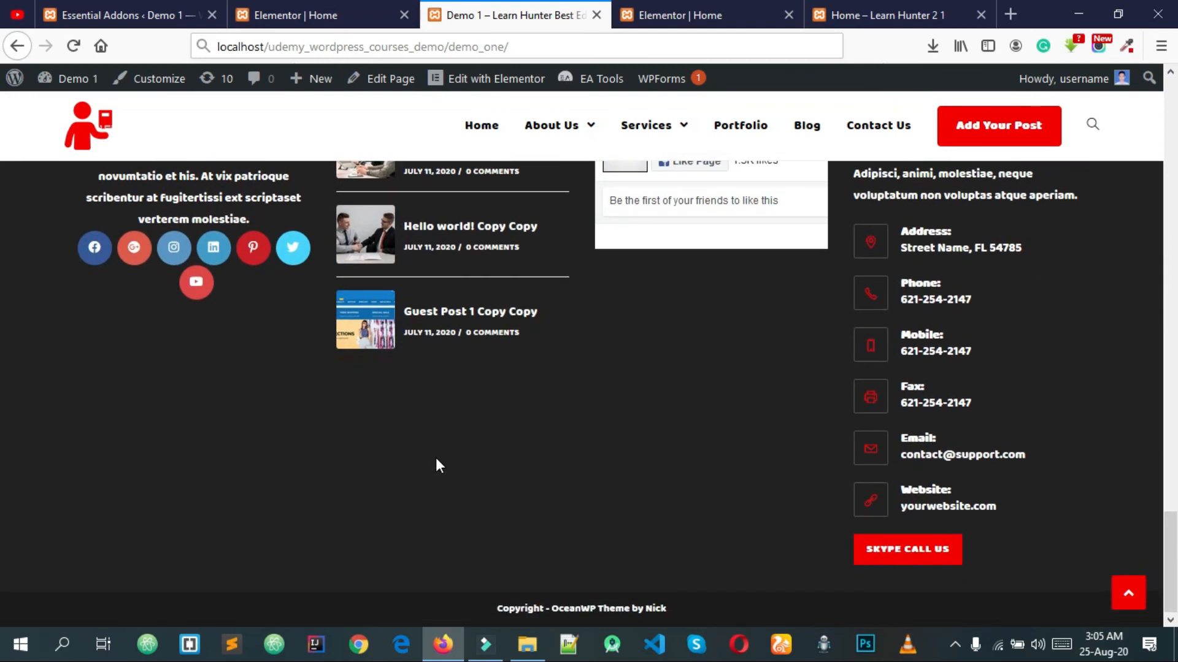
{"action": "scroll", "coordinate": [565, 488], "scroll_direction": "up", "scroll_amount": 2}
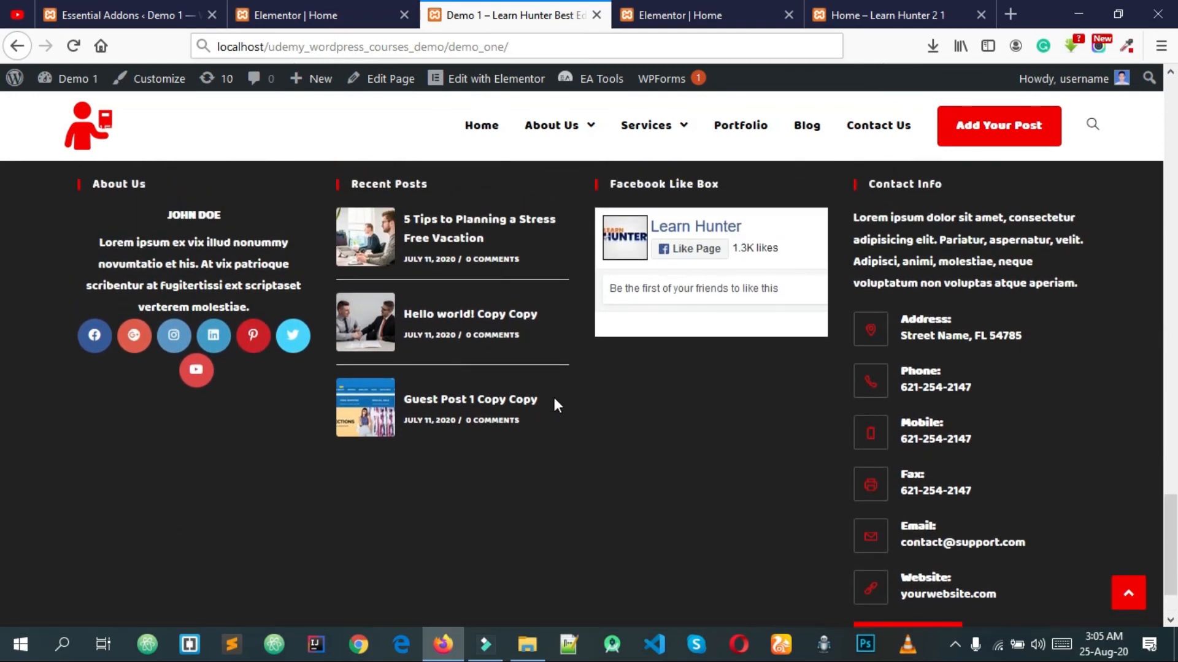
{"action": "left_click", "coordinate": [688, 7]}
Step: Look over the edited page from the "Let's Do More Together" section back up to the hero
{"action": "scroll", "coordinate": [811, 334], "scroll_direction": "up", "scroll_amount": 2}
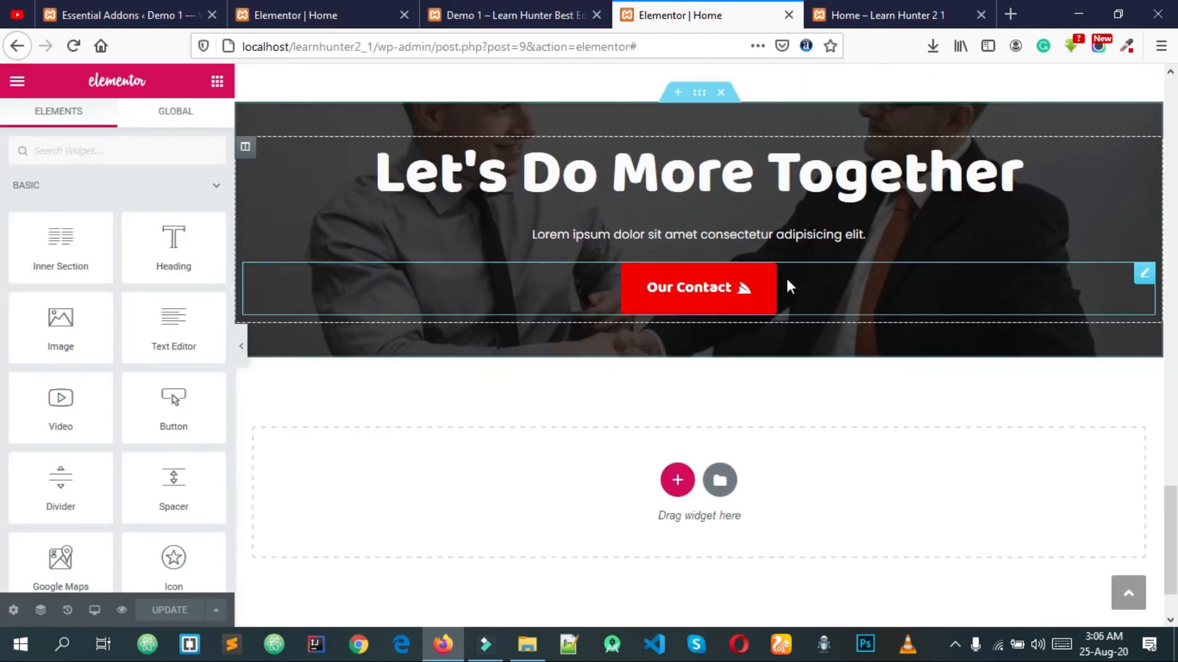
{"action": "scroll", "coordinate": [829, 314], "scroll_direction": "up", "scroll_amount": 5}
{"action": "scroll", "coordinate": [830, 314], "scroll_direction": "up", "scroll_amount": 10}
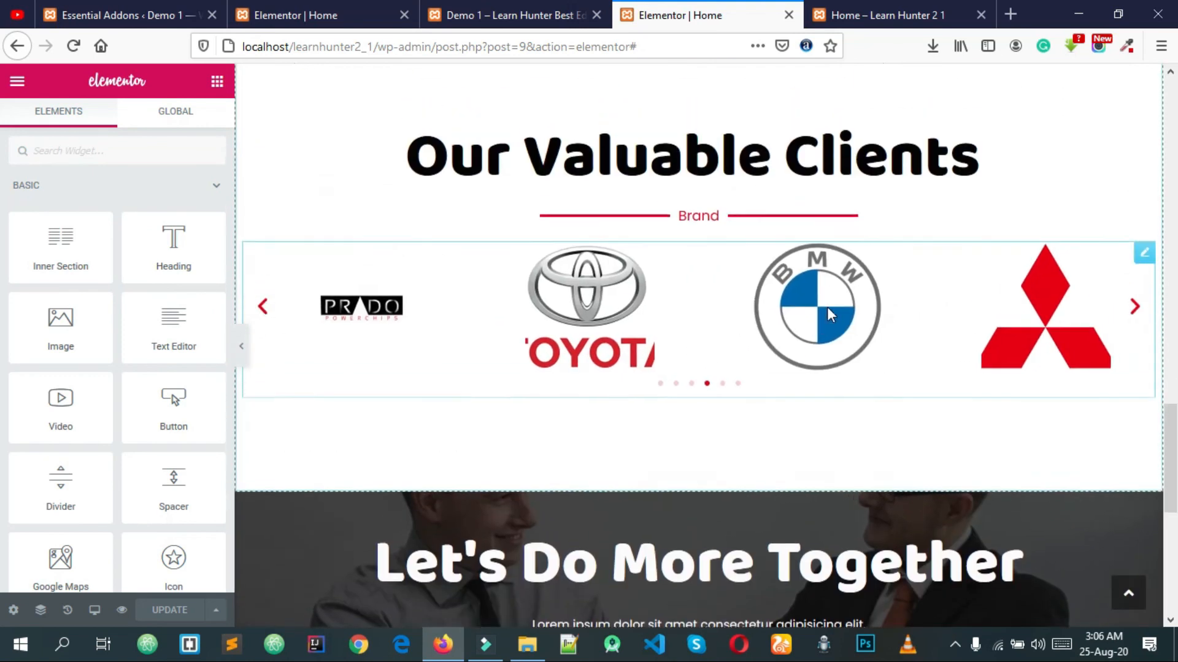
{"action": "scroll", "coordinate": [828, 314], "scroll_direction": "up", "scroll_amount": 10}
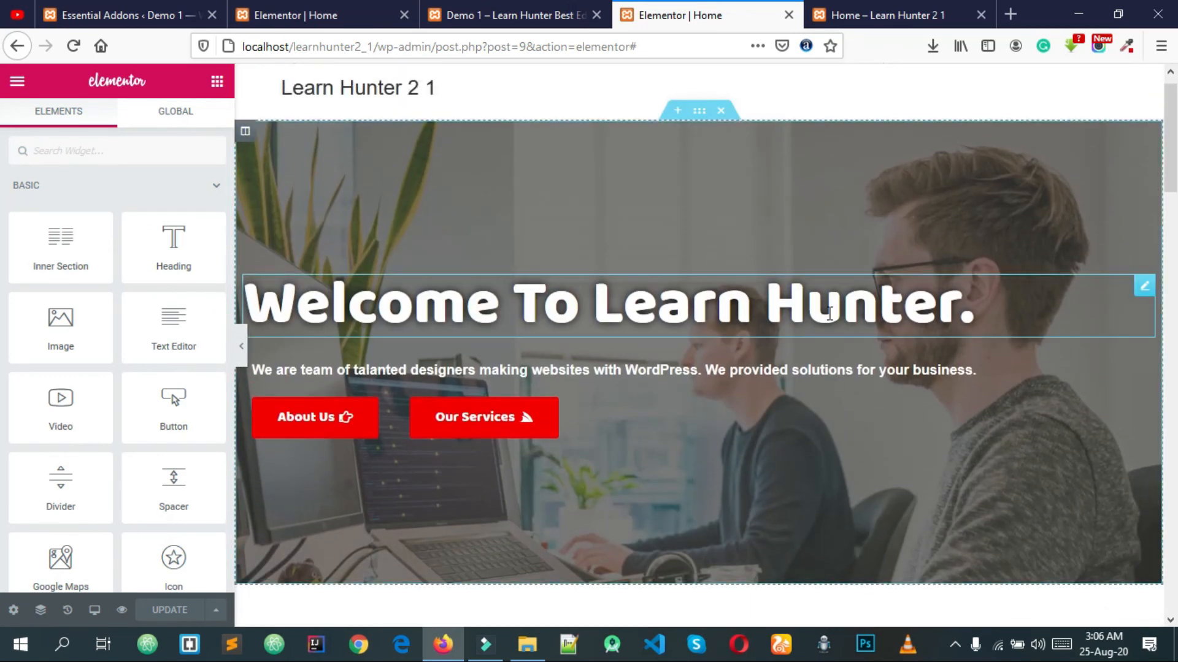
Step: Switch to the home page preview and view it from the footer back at its header and hero
{"action": "left_click", "coordinate": [866, 9]}
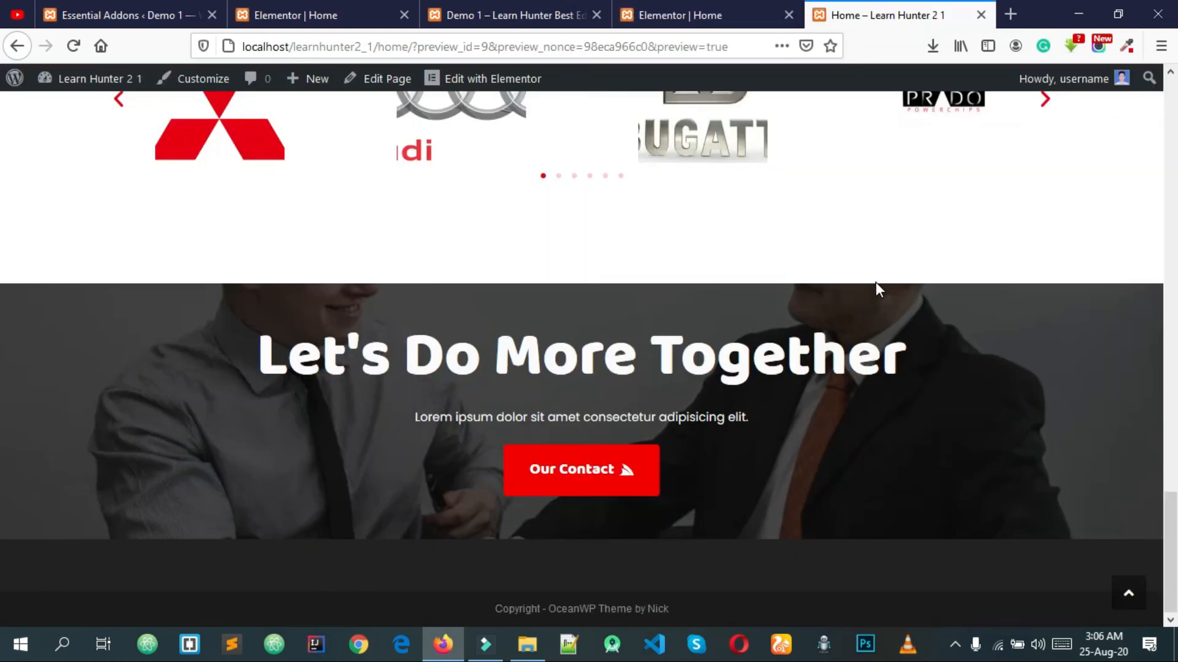
{"action": "left_click", "coordinate": [1140, 607]}
{"action": "left_click", "coordinate": [1136, 606]}
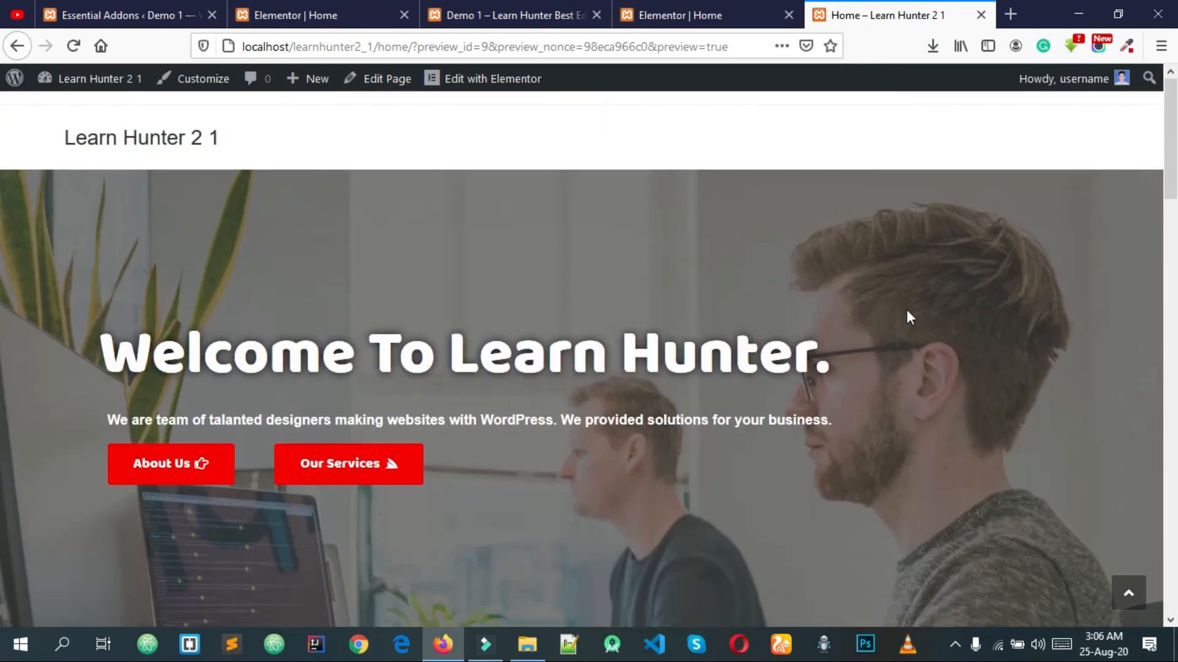